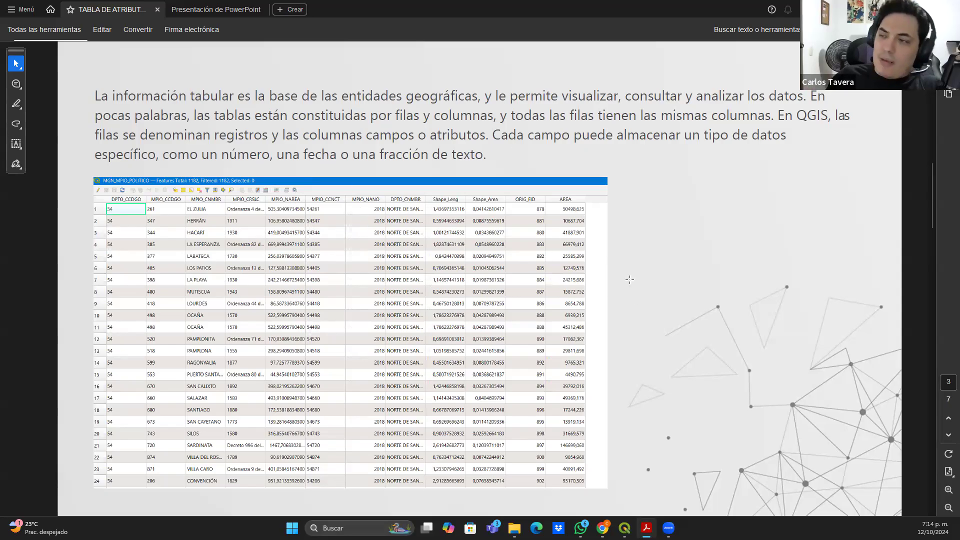
Advance the PDF presentation to the page about associating table records through a common field
click(626, 287)
click(672, 313)
key(Right)
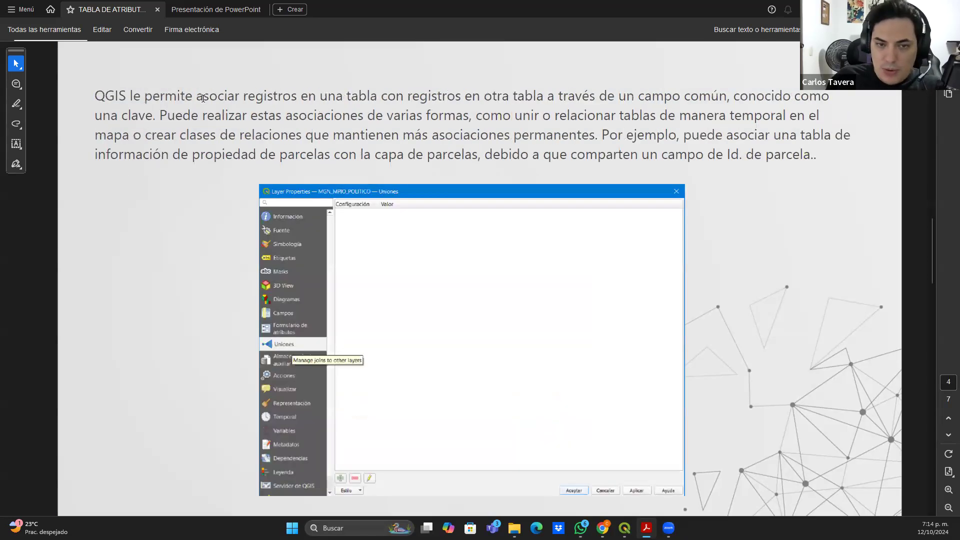
Switch to QGIS, create a new empty project and add the Bing VirtualEarth basemap
key(alt+Tab)
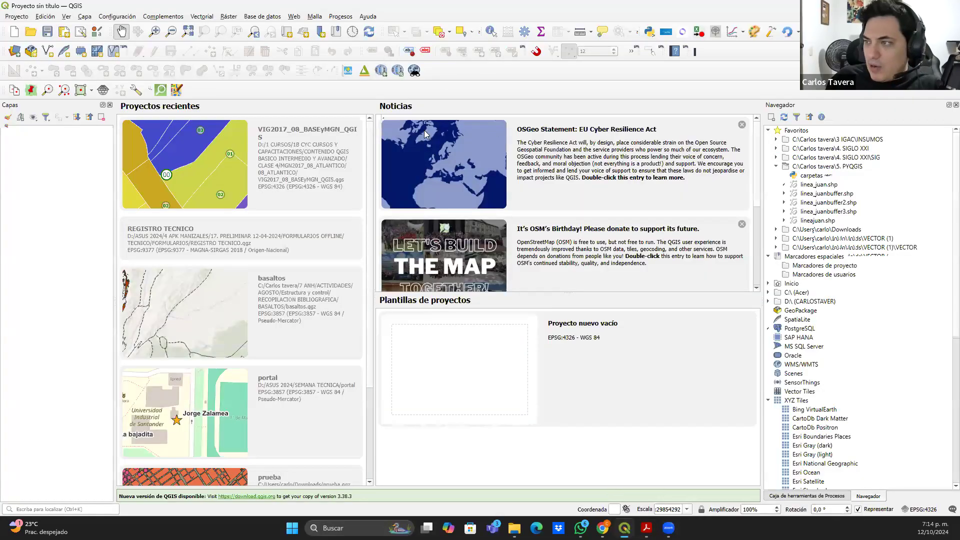
click(14, 33)
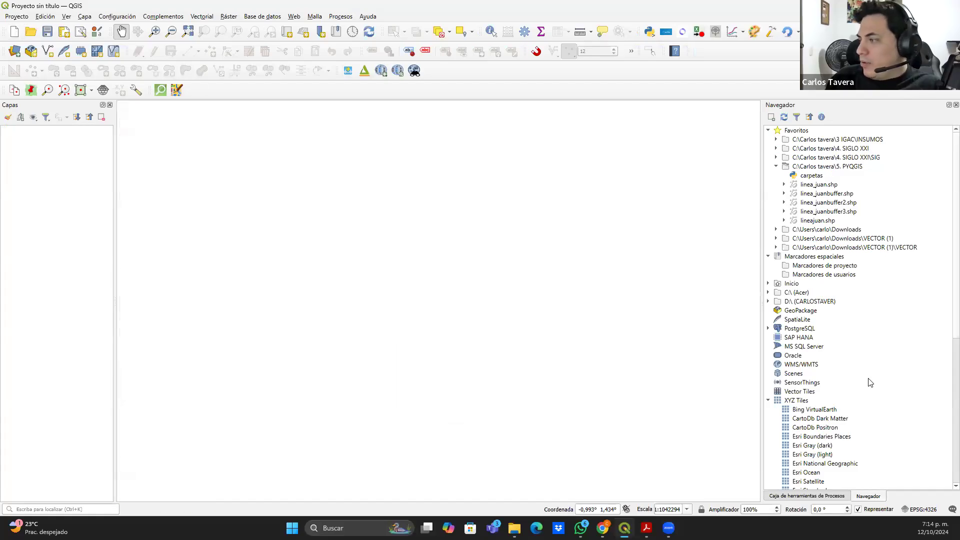
double_click(826, 410)
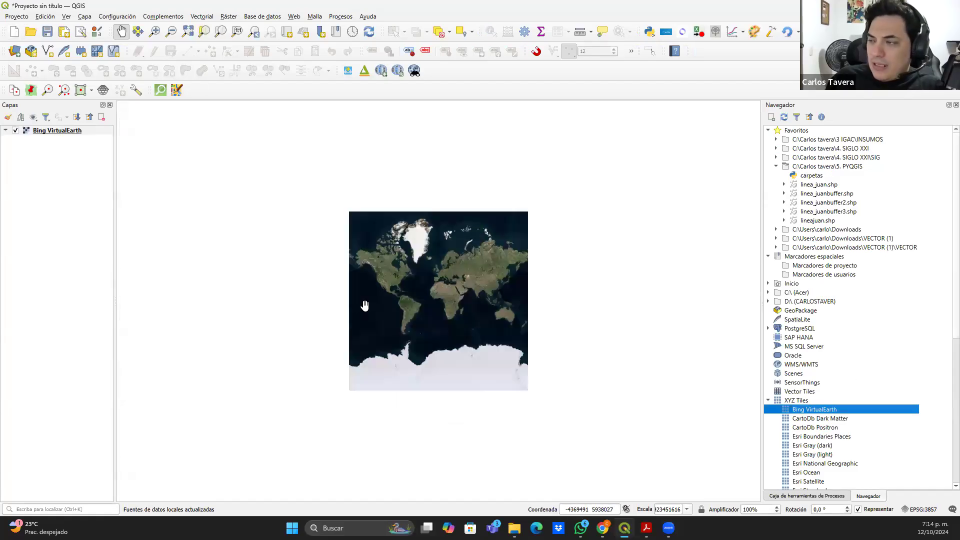
Add the paises_WGS84 country layer to the project above the Bing VirtualEarth basemap
scroll(415, 298, up, 2)
drag(410, 325, 484, 296)
scroll(422, 281, up, 1)
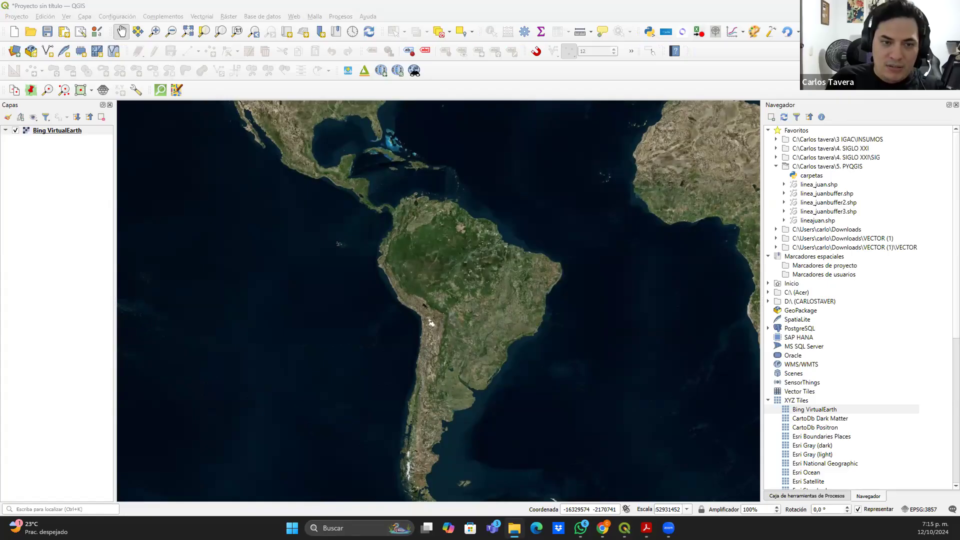
drag(288, 336, 348, 344)
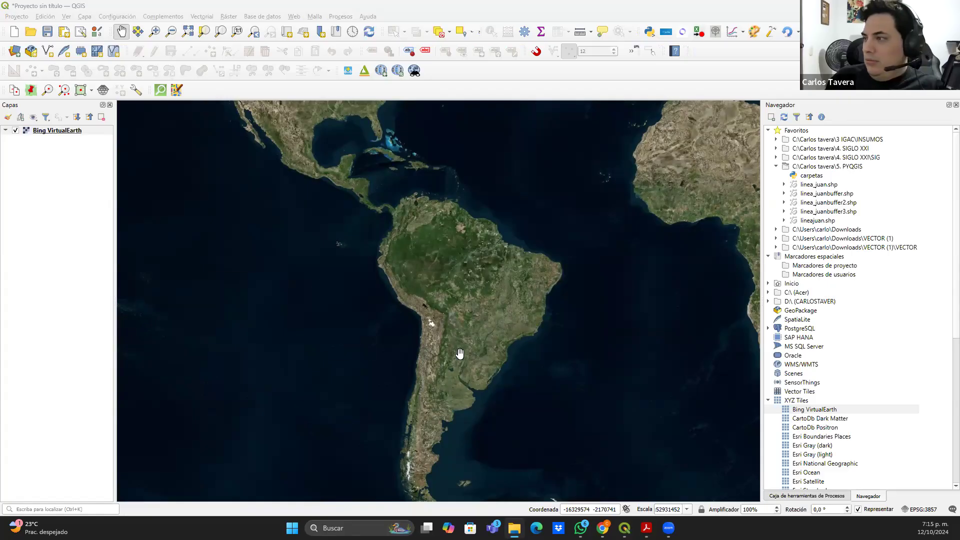
drag(557, 288, 487, 293)
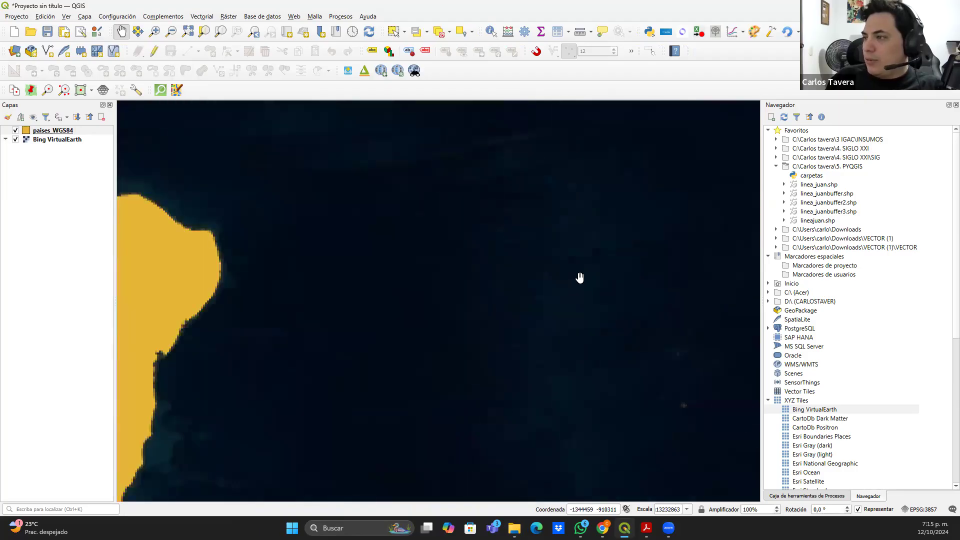
Examine the country polygons of the paises_WGS84 layer across the whole world map
drag(579, 277, 560, 280)
scroll(564, 282, down, 1)
drag(648, 247, 422, 309)
scroll(490, 275, down, 1)
scroll(448, 288, up, 1)
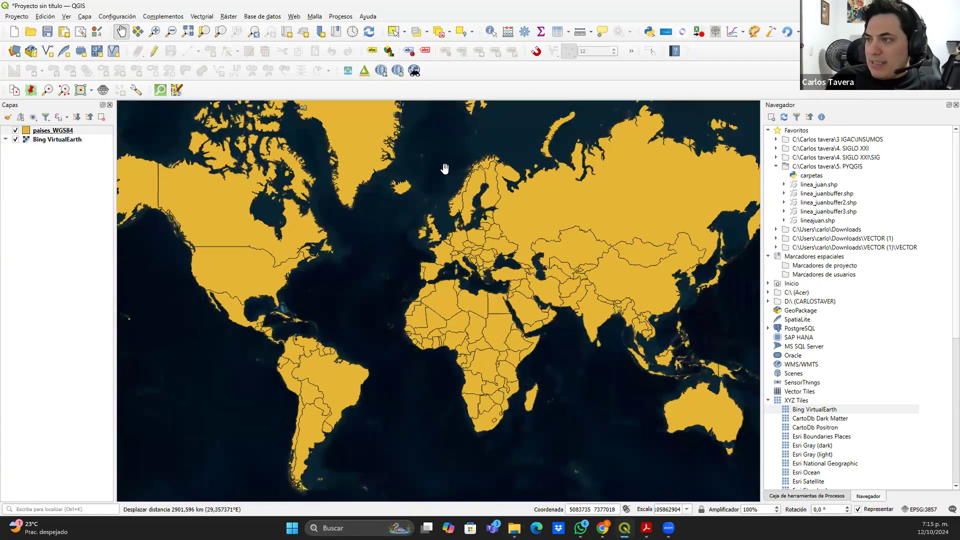
drag(288, 255, 294, 232)
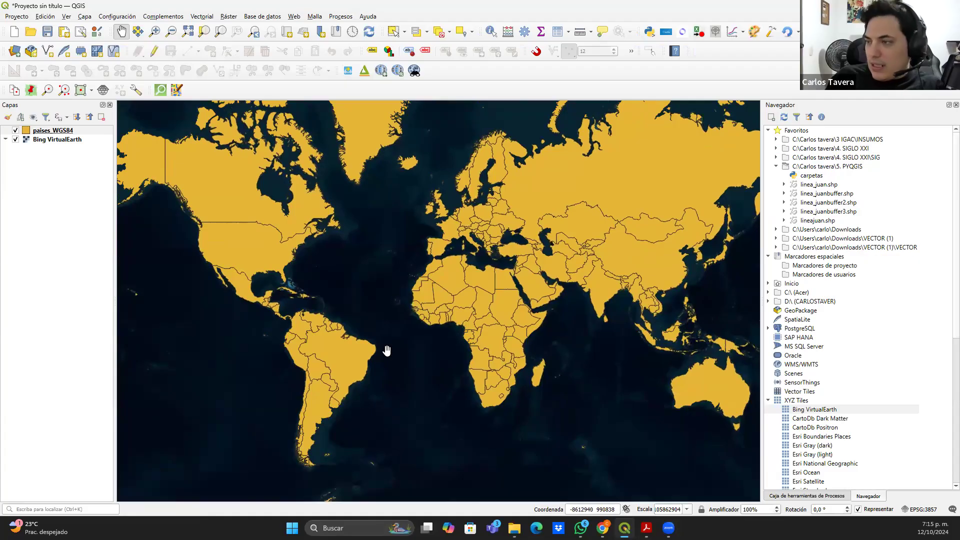
drag(431, 365, 475, 350)
drag(741, 312, 700, 319)
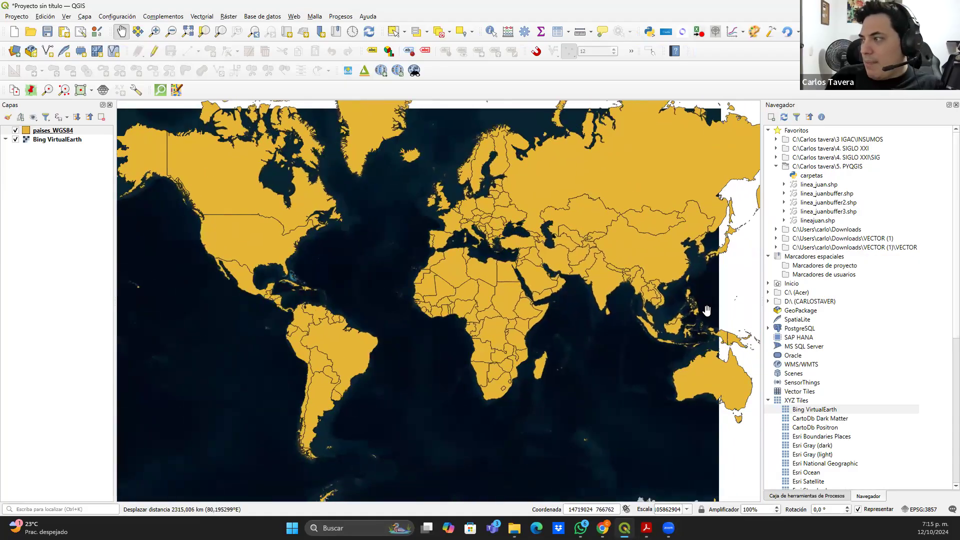
drag(557, 371, 540, 383)
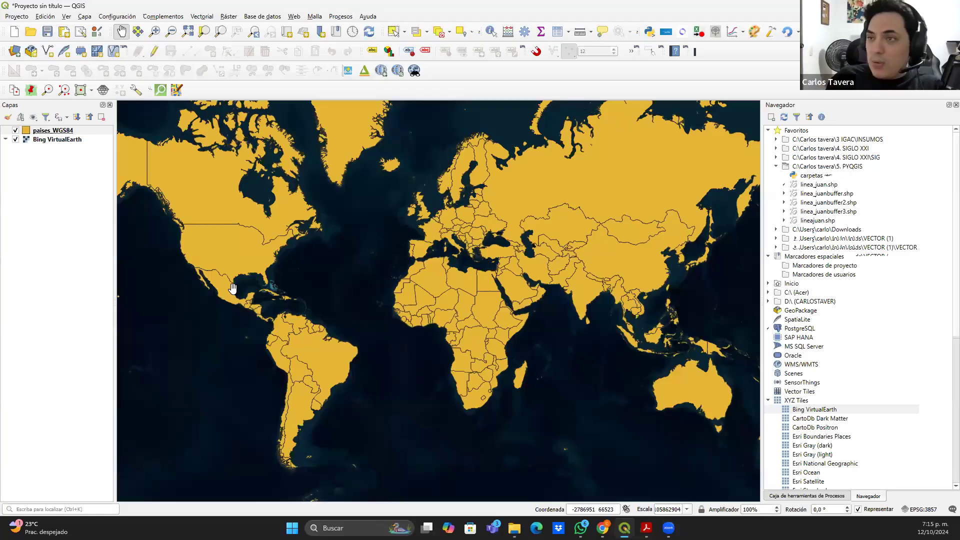
Open the attribute table of the paises_WGS84 layer and look through its country records
right_click(53, 127)
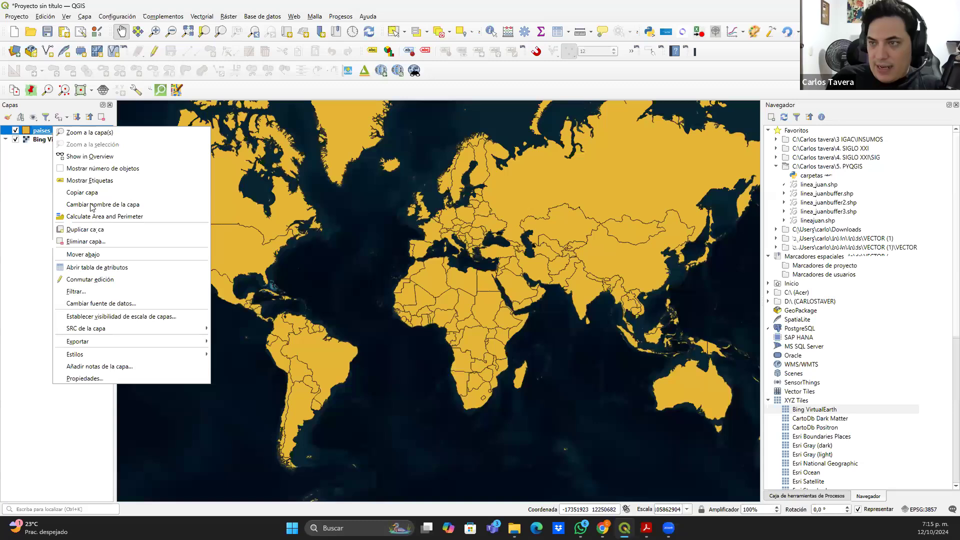
click(113, 268)
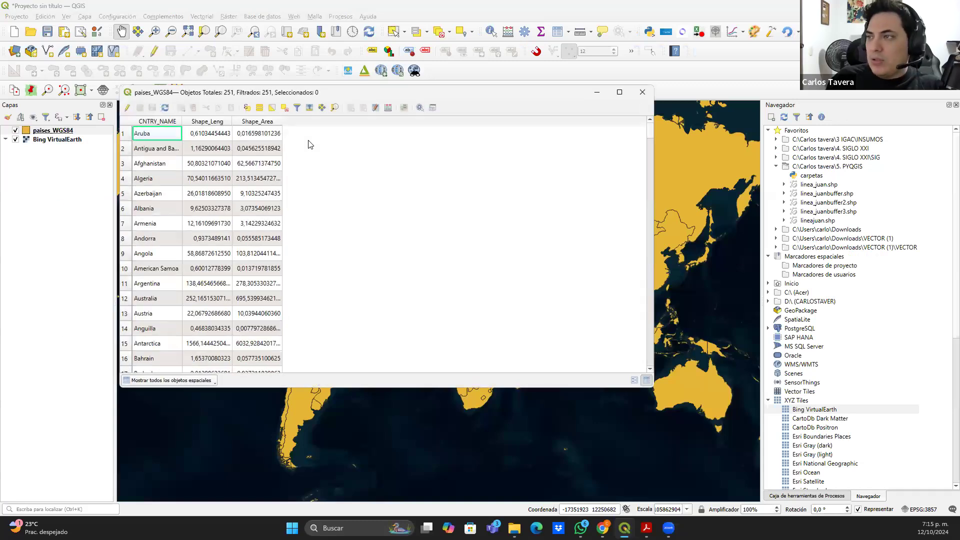
drag(388, 99, 549, 66)
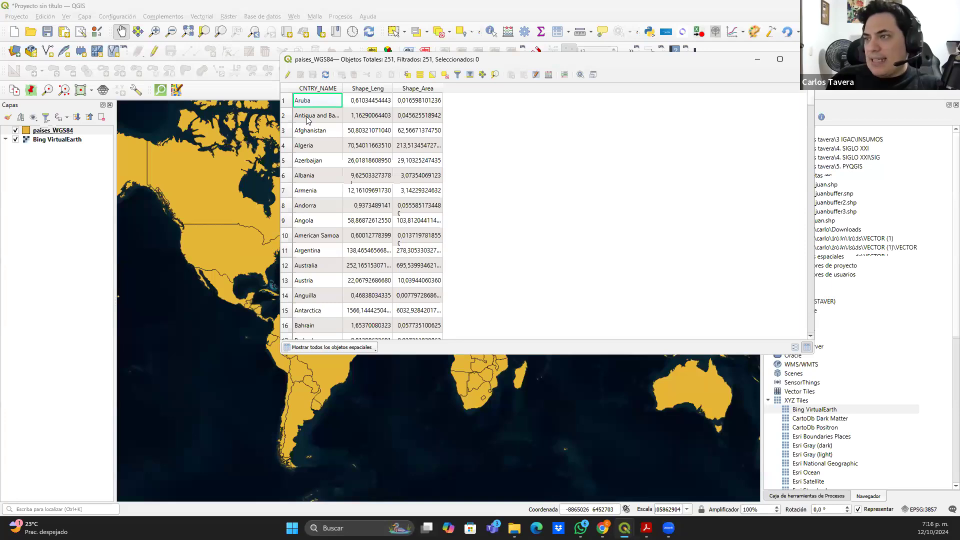
scroll(333, 196, down, 6)
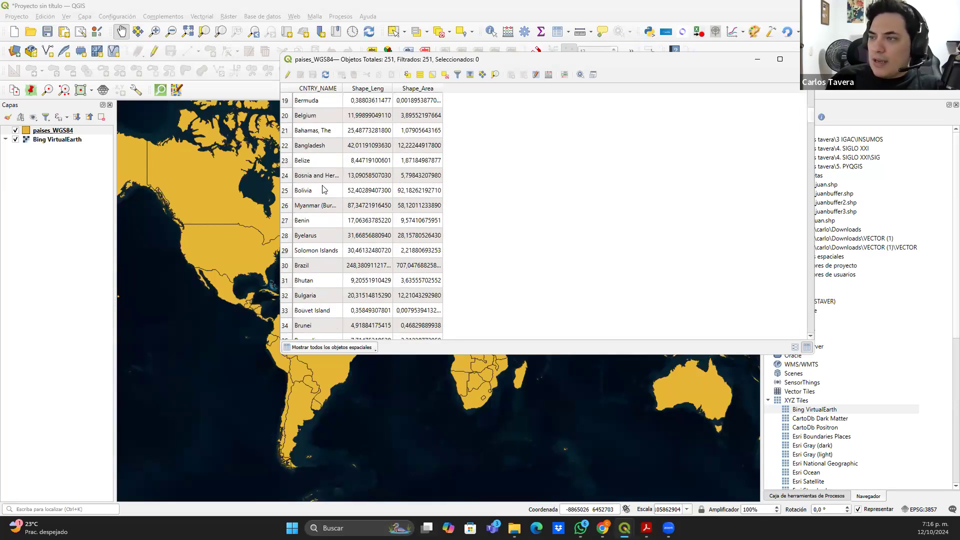
scroll(291, 200, down, 2)
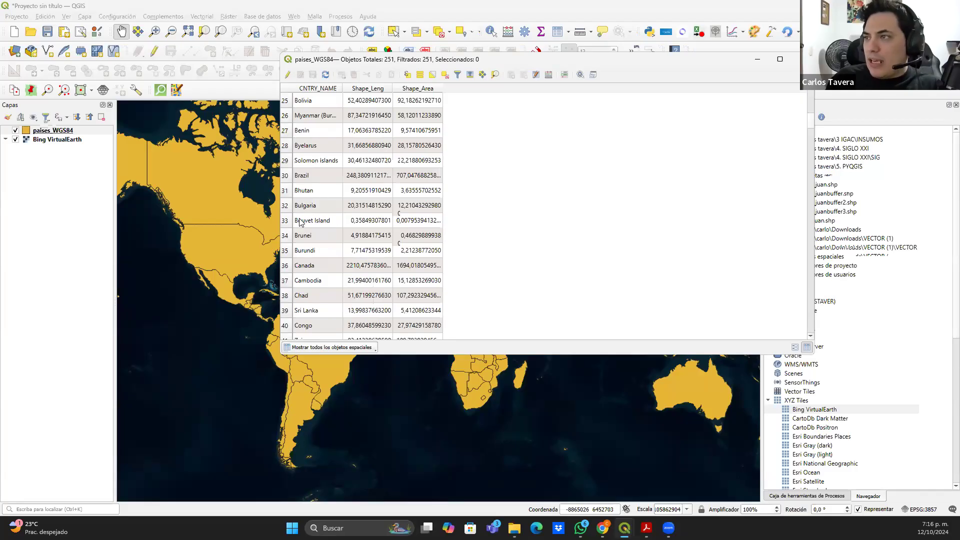
scroll(321, 246, down, 1)
scroll(321, 245, up, 1)
scroll(320, 245, down, 1)
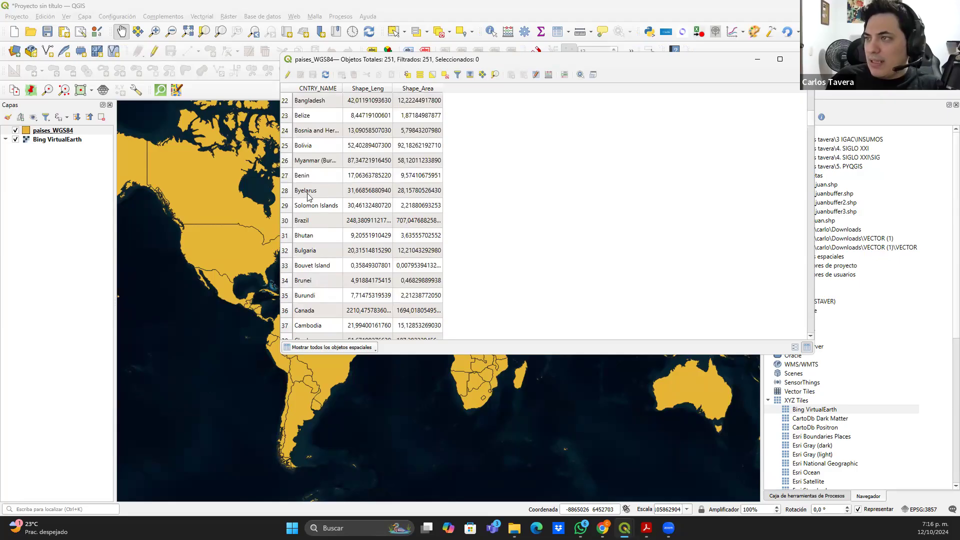
Select the Bolivia record, close the attribute table and examine the selected country on the map
click(285, 145)
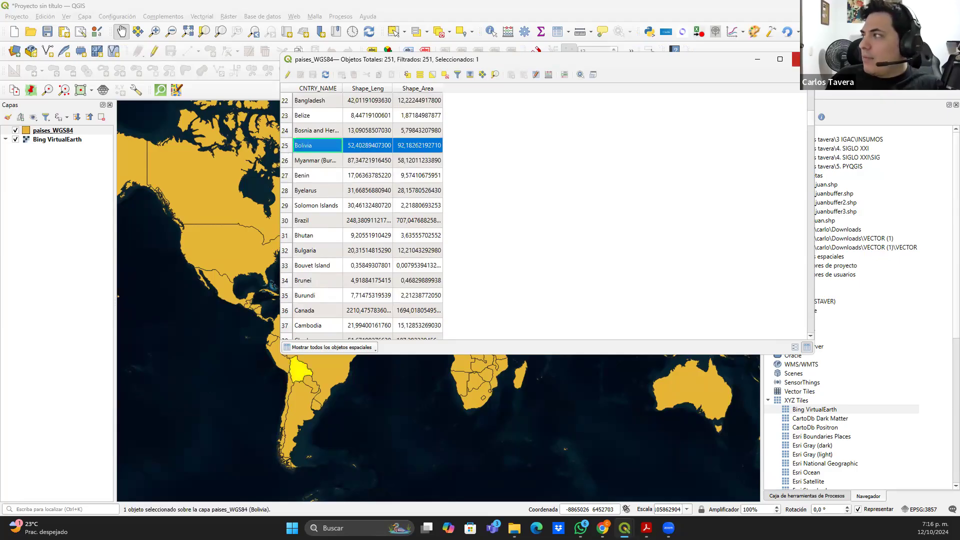
click(796, 59)
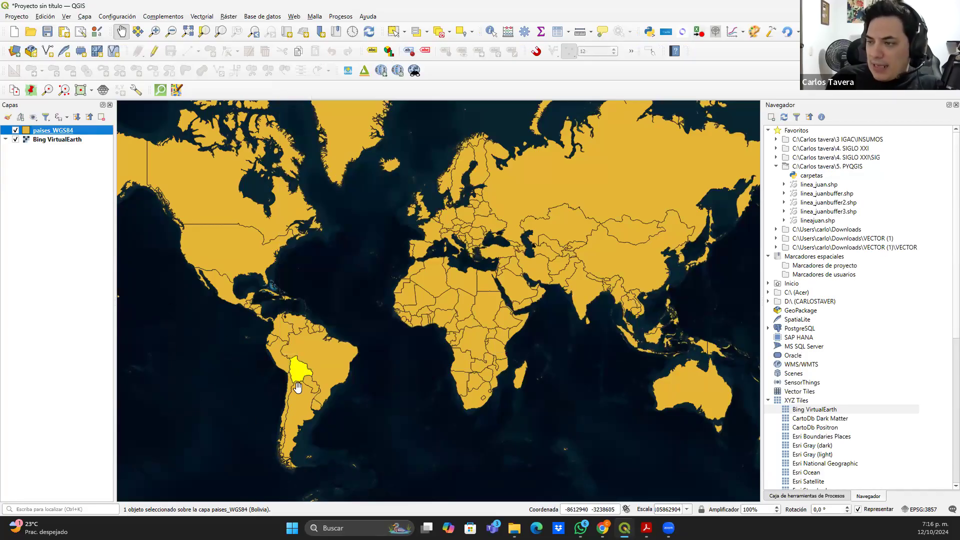
scroll(300, 360, up, 1)
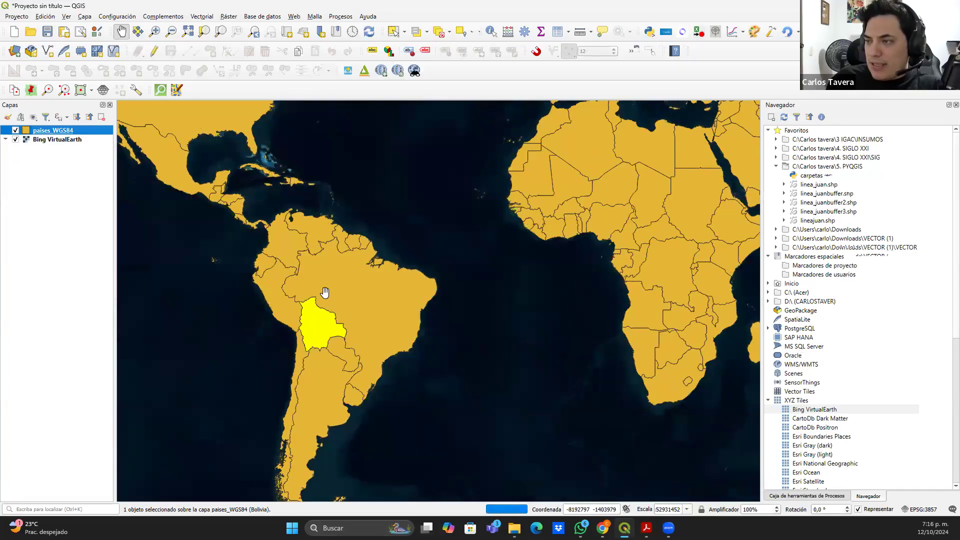
scroll(325, 275, up, 2)
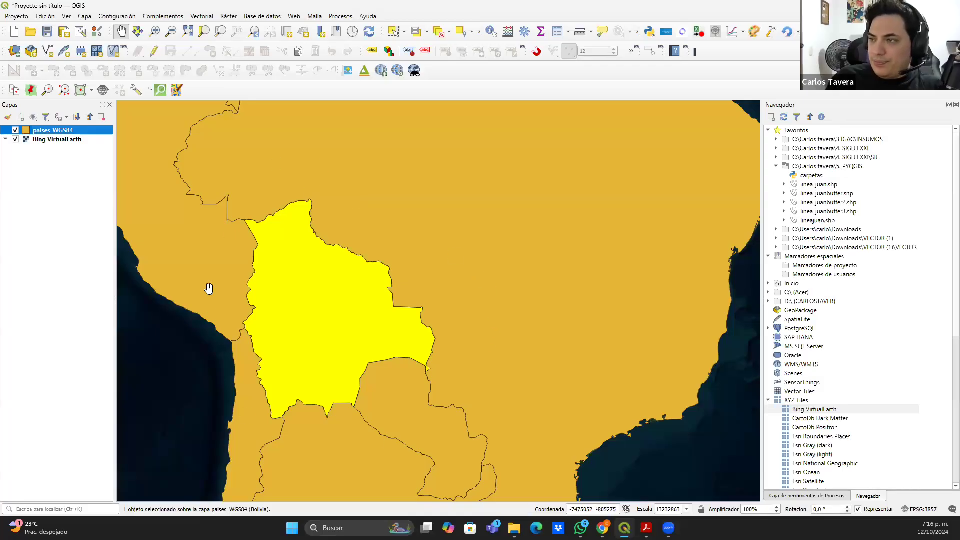
drag(307, 388, 332, 385)
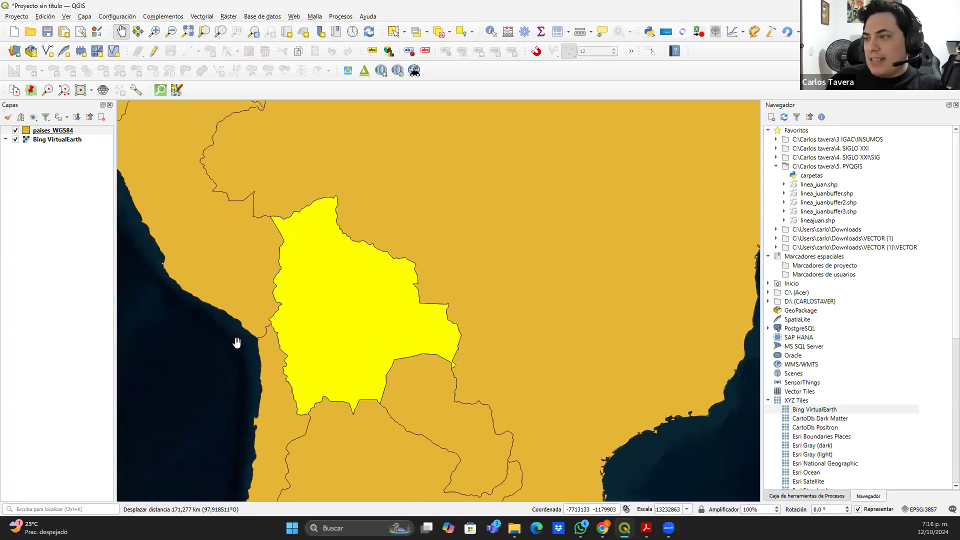
drag(384, 272, 398, 280)
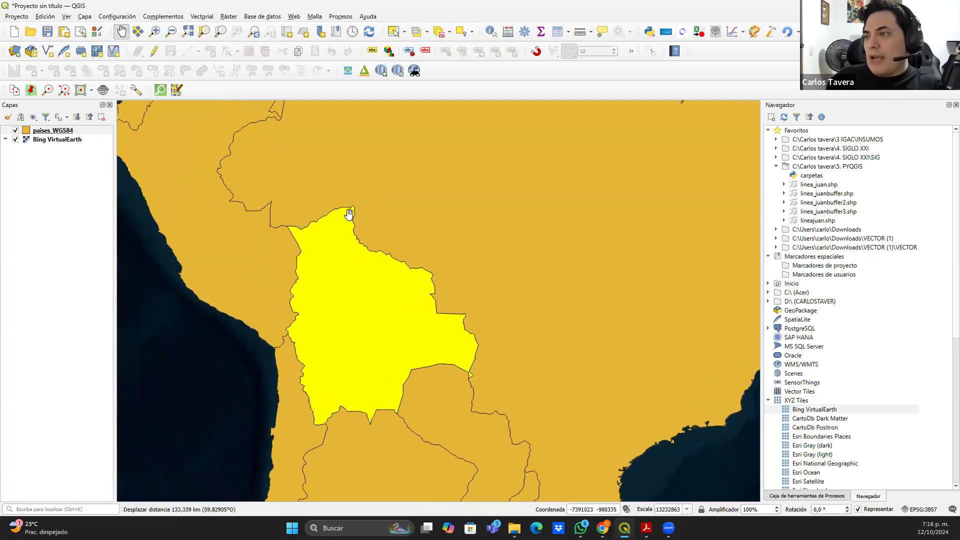
scroll(349, 221, down, 1)
scroll(342, 264, up, 1)
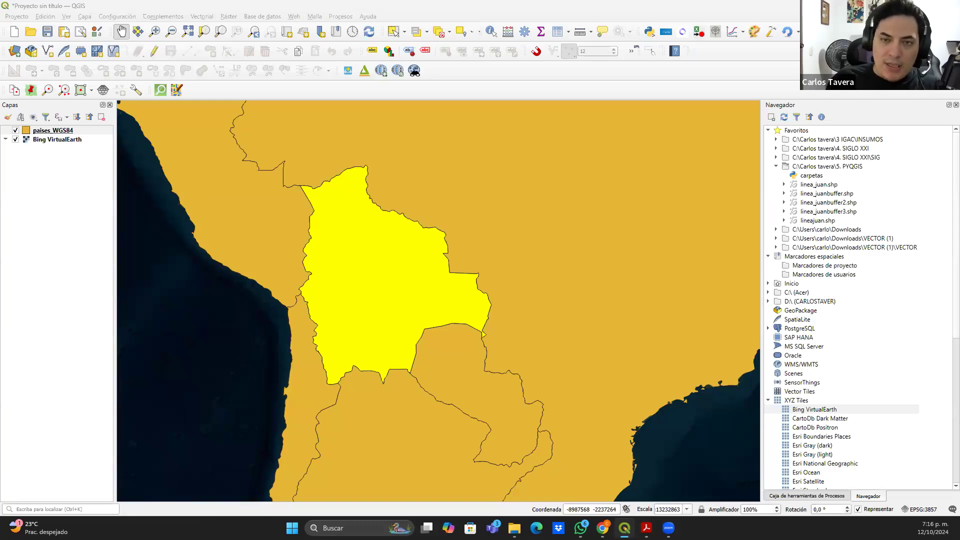
Switch to the PDF presentation and advance to the page on tasks possible with the attribute table
key(alt+Tab)
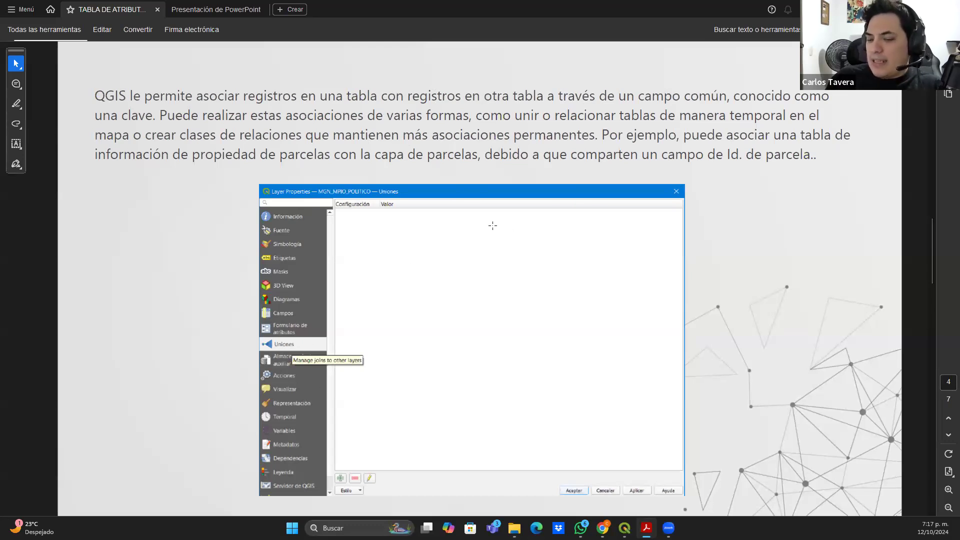
scroll(492, 226, down, 1)
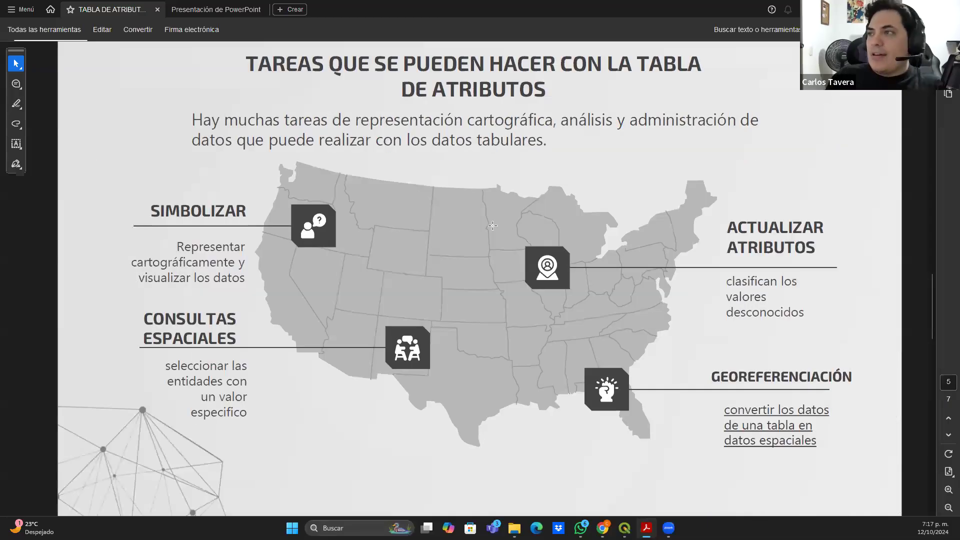
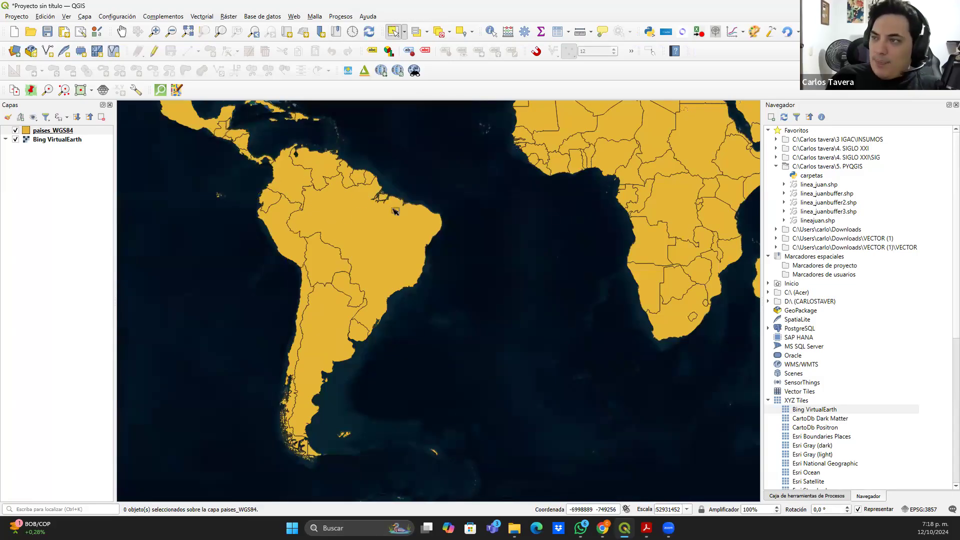
Open the layer properties of paises_WGS84 and widen the dialog and its list of sections
scroll(332, 257, down, 1)
drag(395, 238, 322, 359)
drag(397, 344, 417, 344)
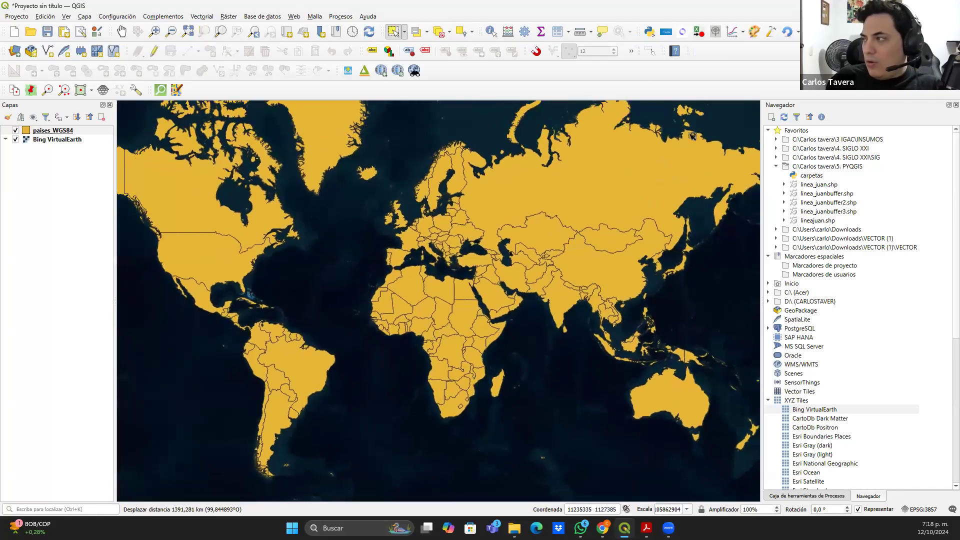
scroll(159, 279, down, 1)
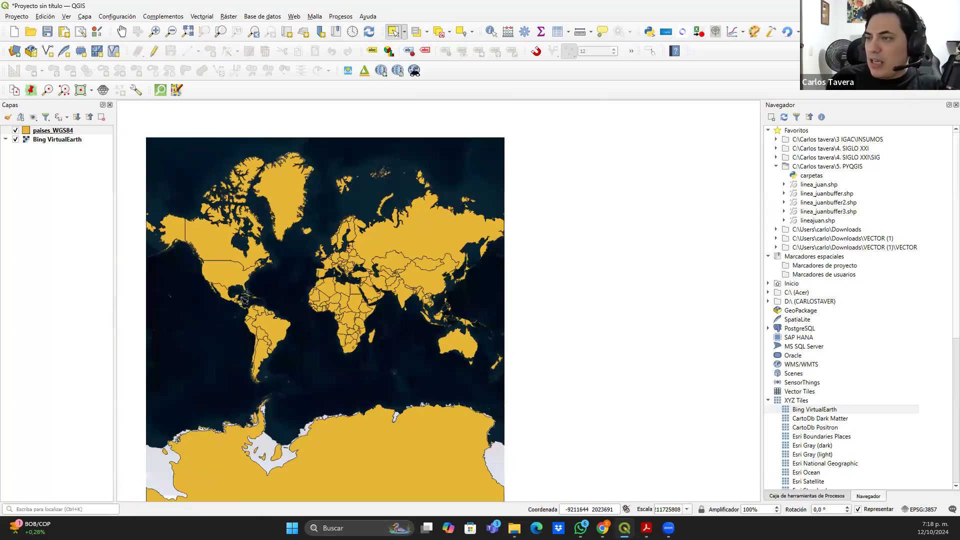
scroll(156, 289, up, 1)
drag(459, 431, 484, 428)
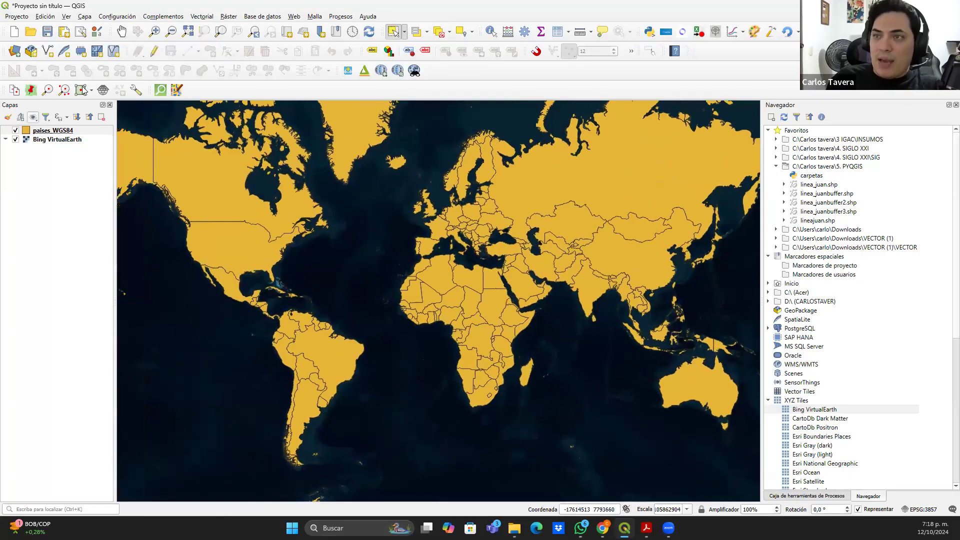
right_click(52, 131)
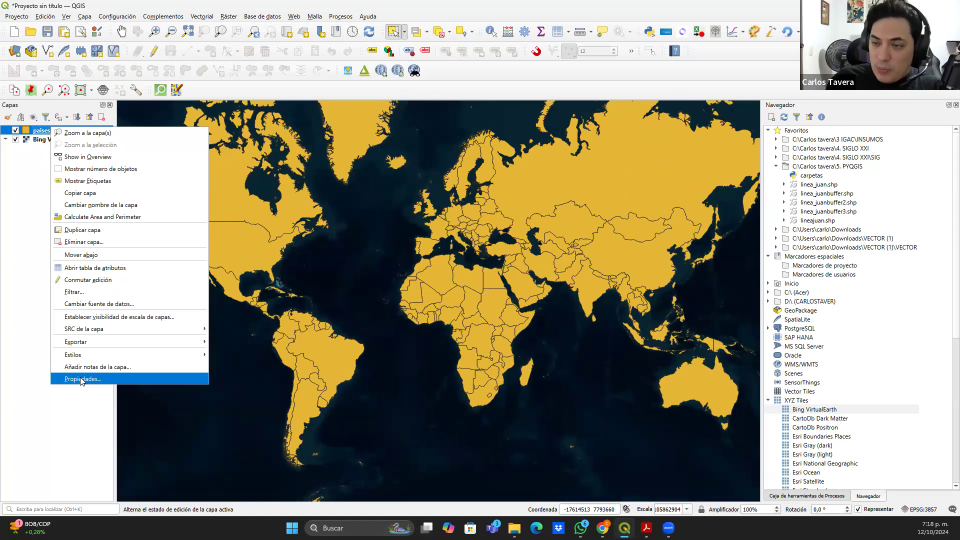
click(80, 381)
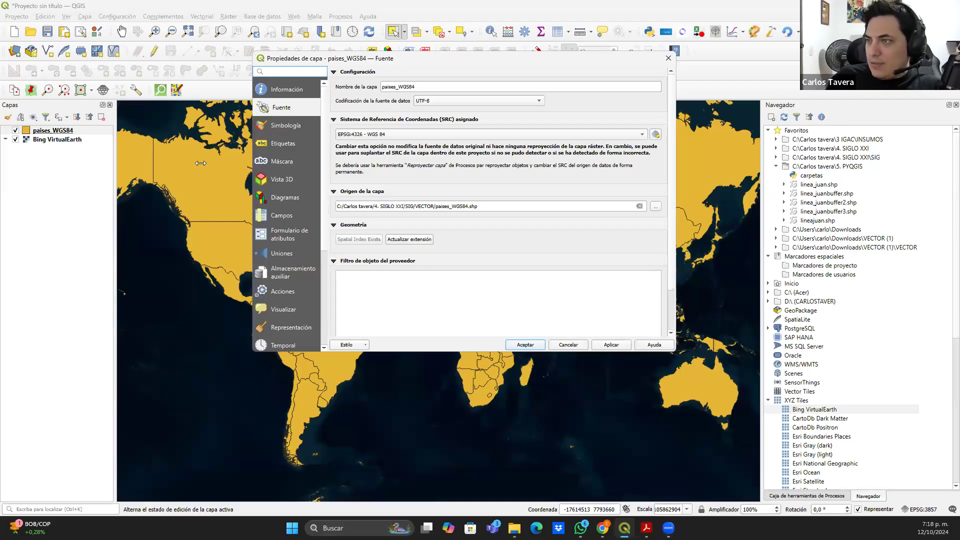
drag(201, 163, 196, 163)
drag(271, 165, 336, 166)
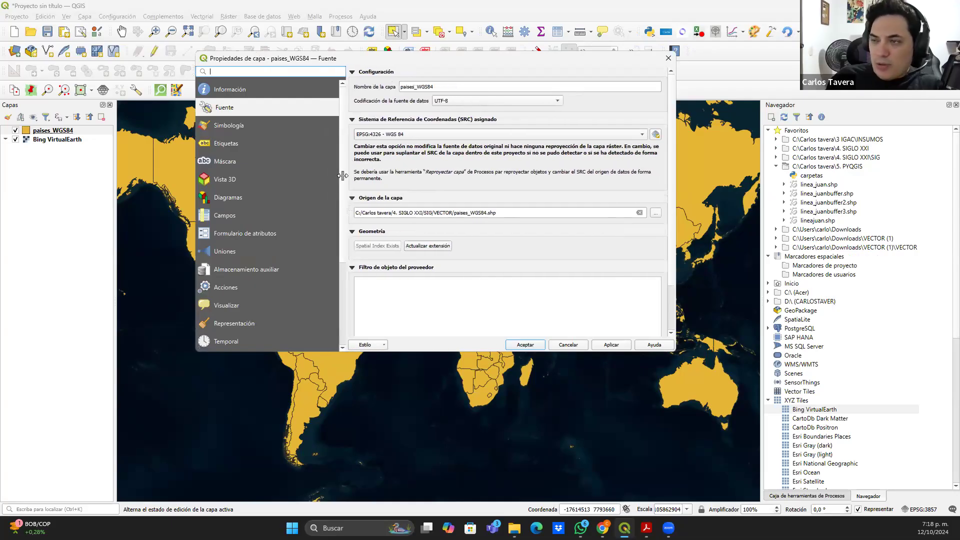
Set the symbology type of the paises_WGS84 layer to Categorizado
click(241, 125)
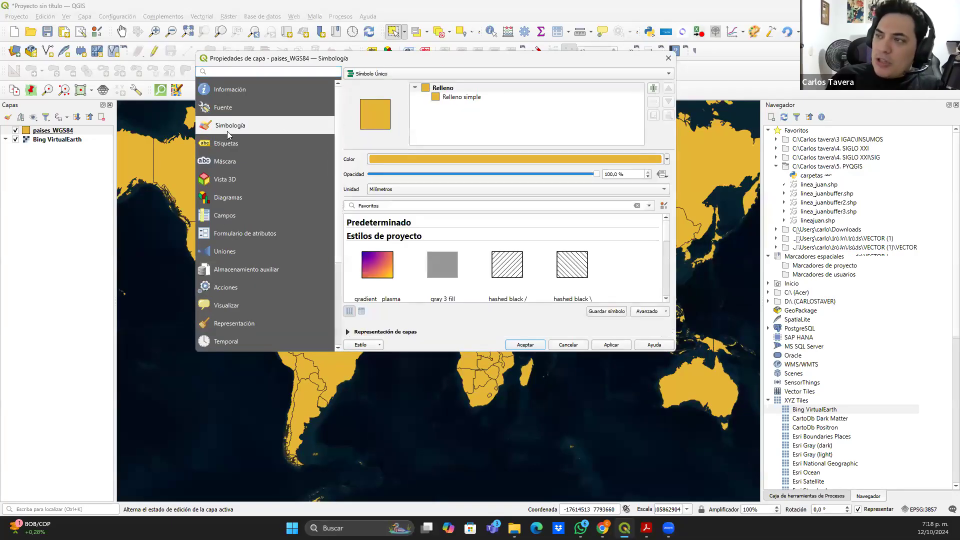
click(389, 75)
click(383, 88)
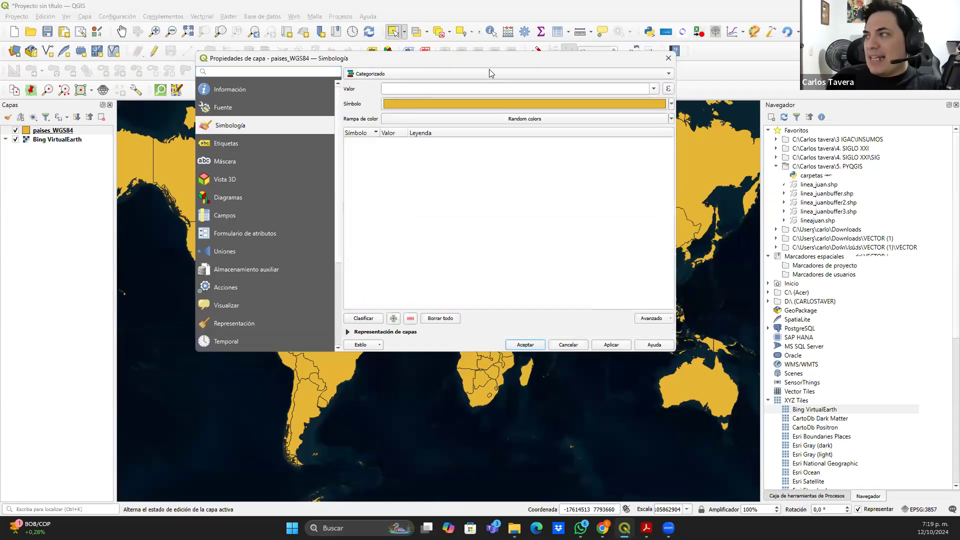
Set the categorized symbology's value field to CNTRY_NAME
click(654, 90)
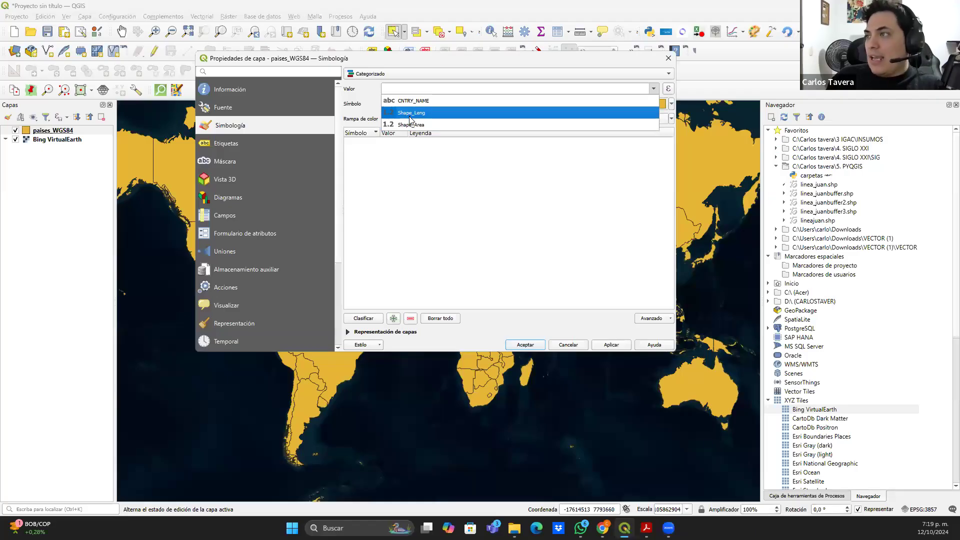
key(Down)
key(Down)
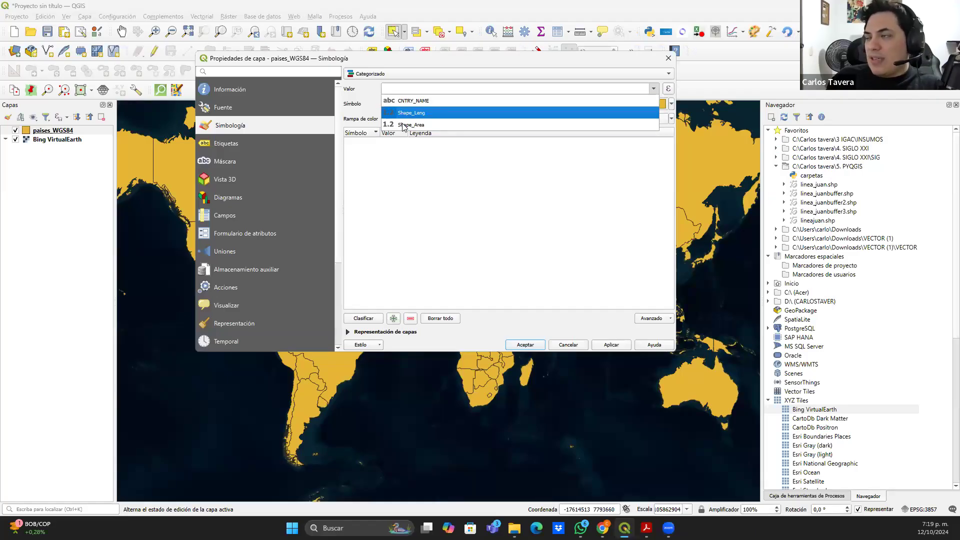
click(413, 102)
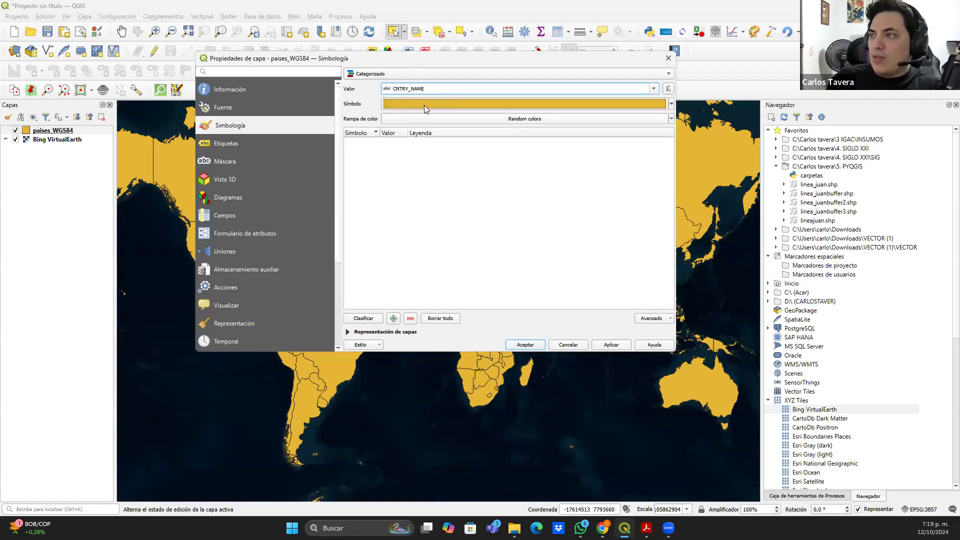
Choose the Turbo color ramp, classify the countries into categories and accept the layer symbology
click(671, 120)
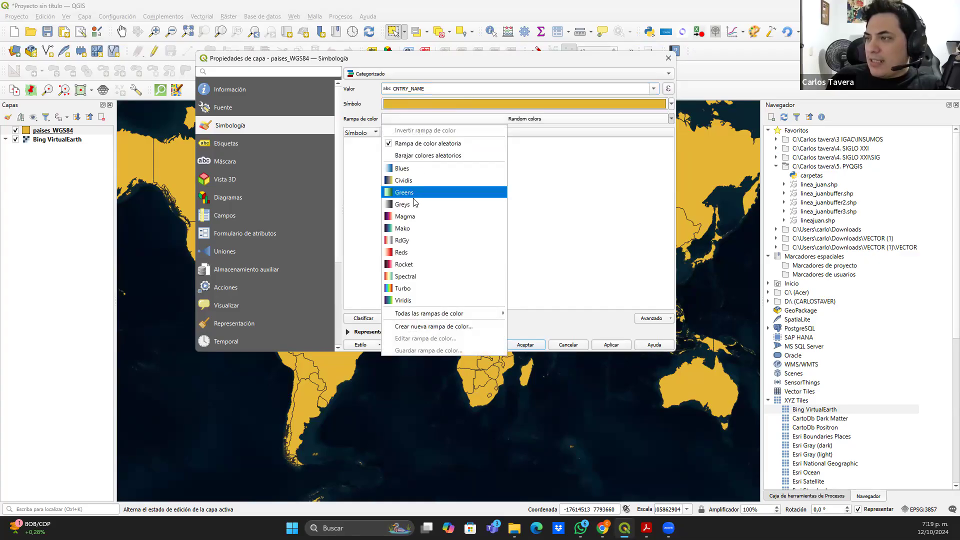
click(421, 284)
click(367, 321)
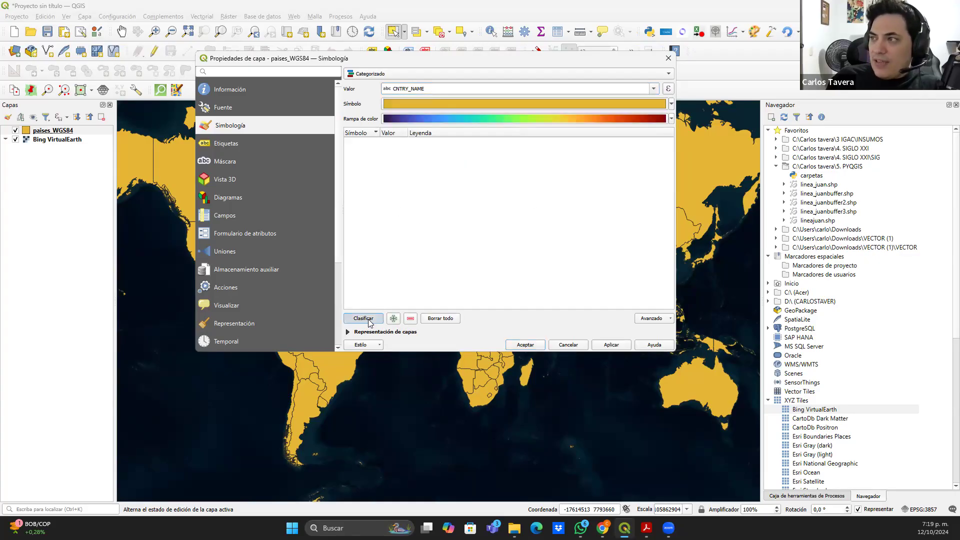
scroll(422, 215, down, 20)
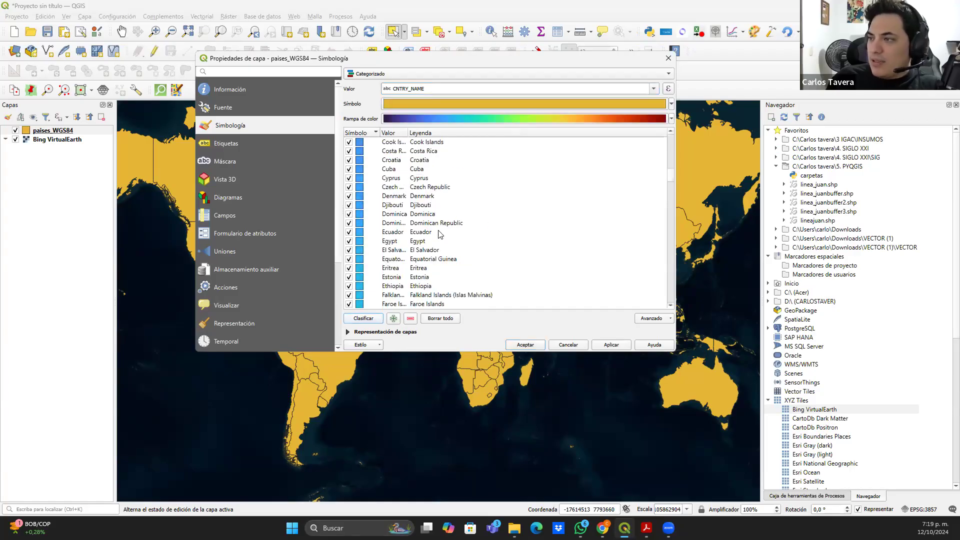
click(525, 345)
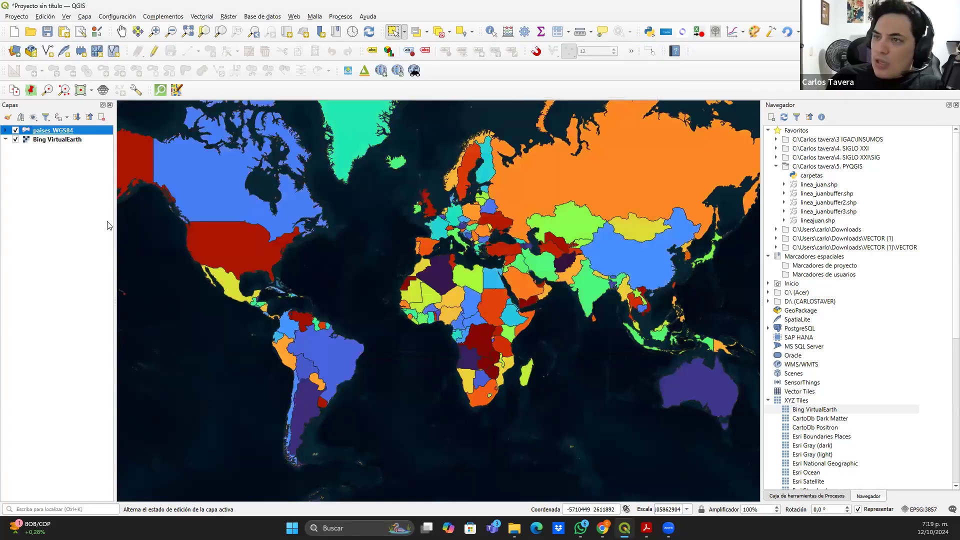
Hide the Bing VirtualEarth base layer so only the categorized countries are drawn
click(15, 140)
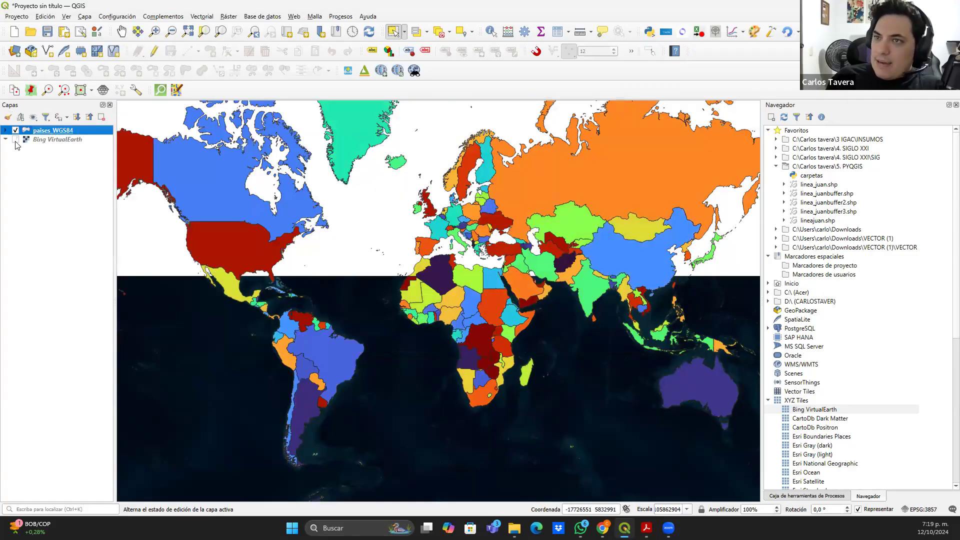
scroll(421, 296, down, 1)
scroll(420, 298, up, 1)
drag(391, 290, 408, 305)
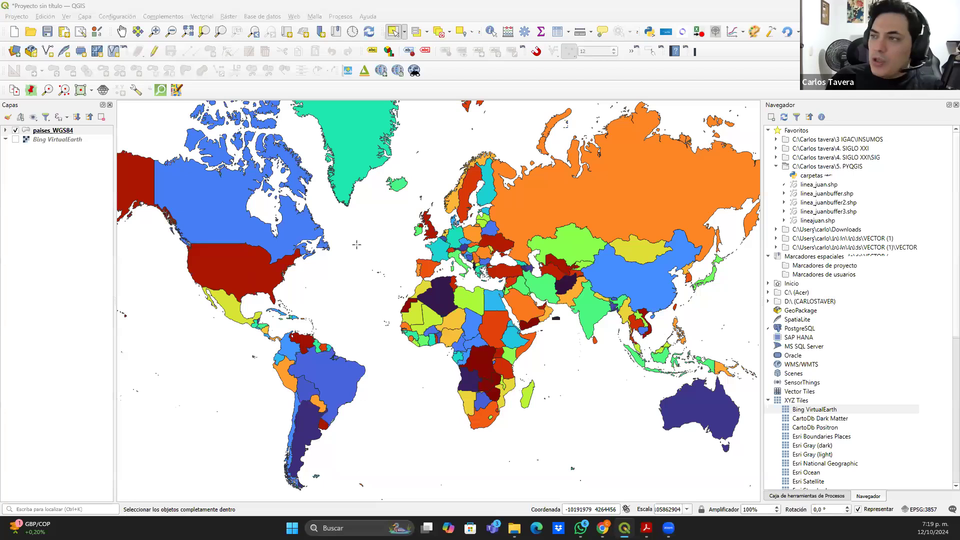
Switch to the PDF presentation and highlight the description under Simbolizar, then clear the highlight
key(alt+Tab)
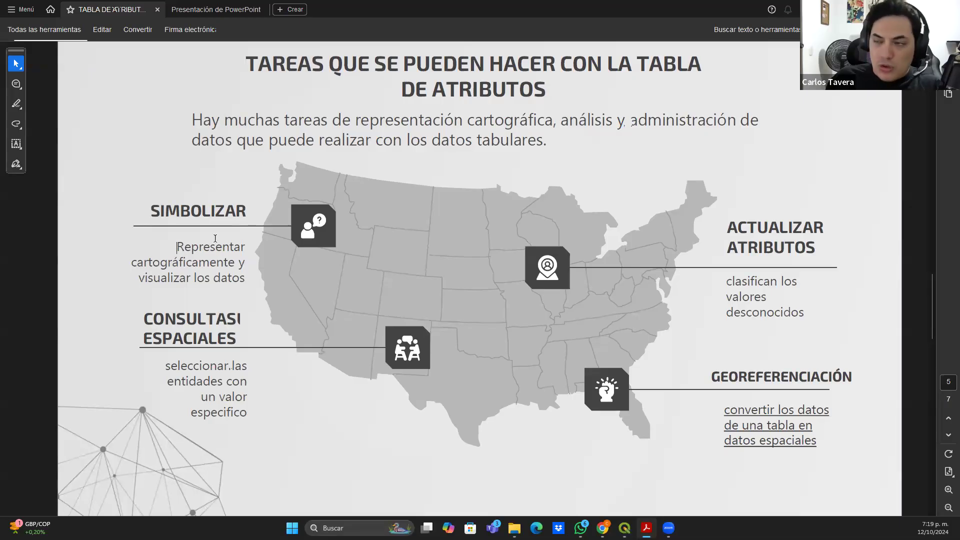
drag(242, 278, 181, 244)
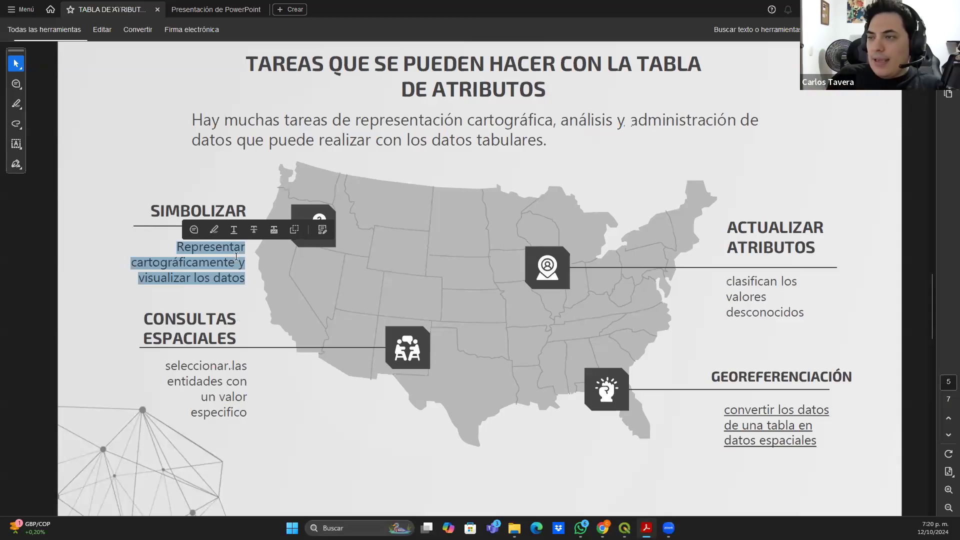
click(246, 298)
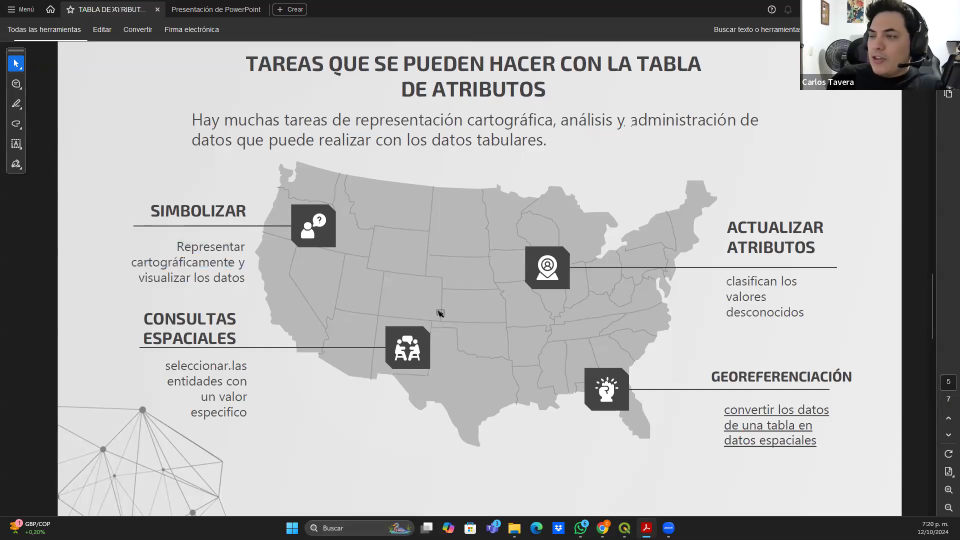
Return to QGIS, open the attribute table of paises_WGS84 and move its window aside to uncover the Americas
key(alt+Tab)
drag(269, 337, 246, 367)
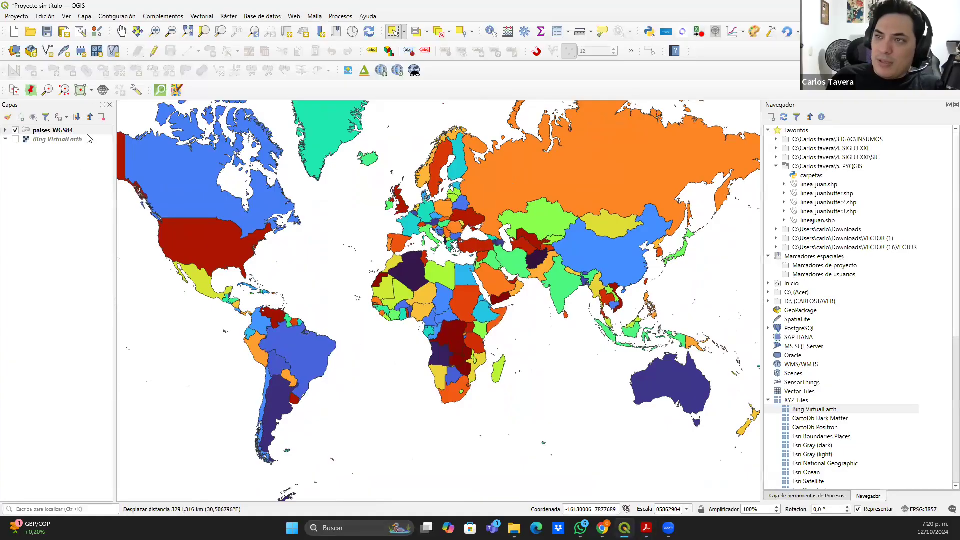
right_click(62, 132)
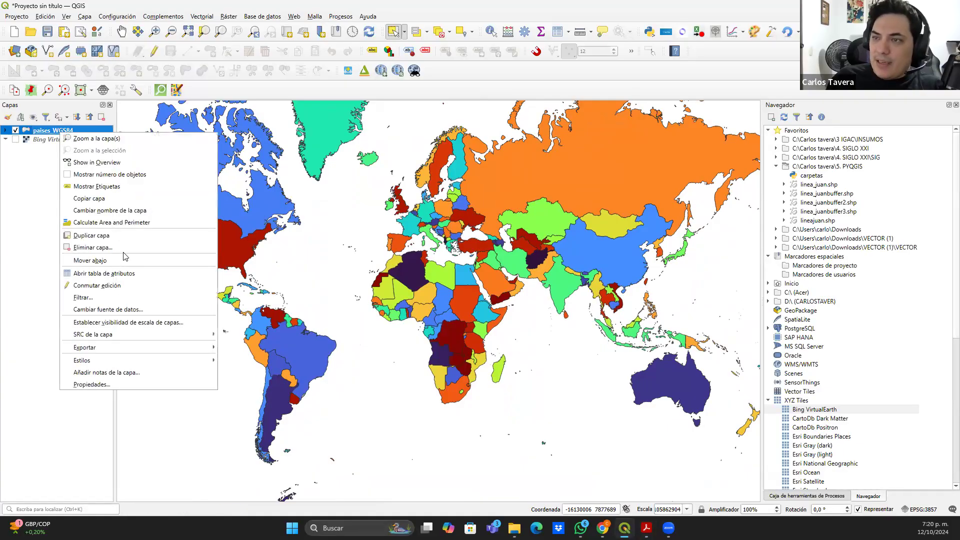
click(136, 276)
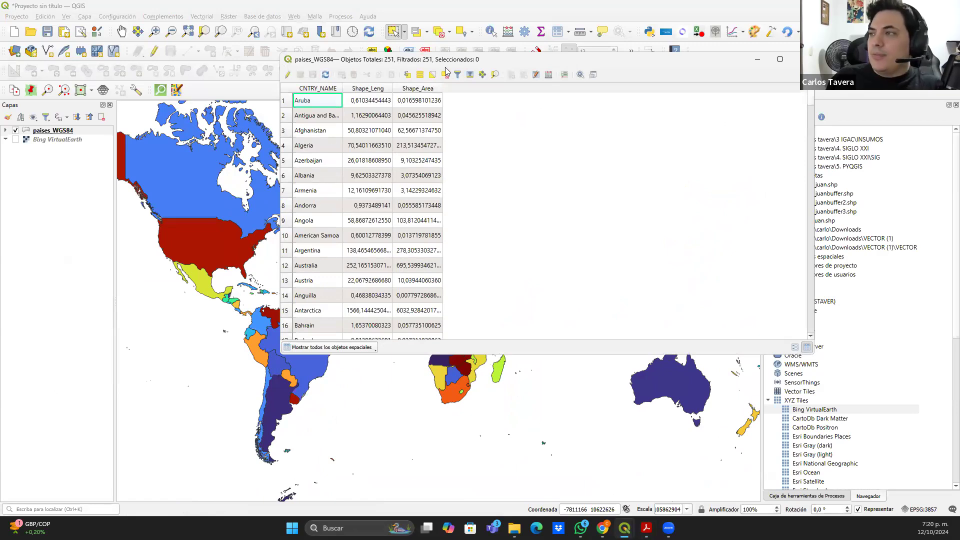
drag(522, 53, 522, 70)
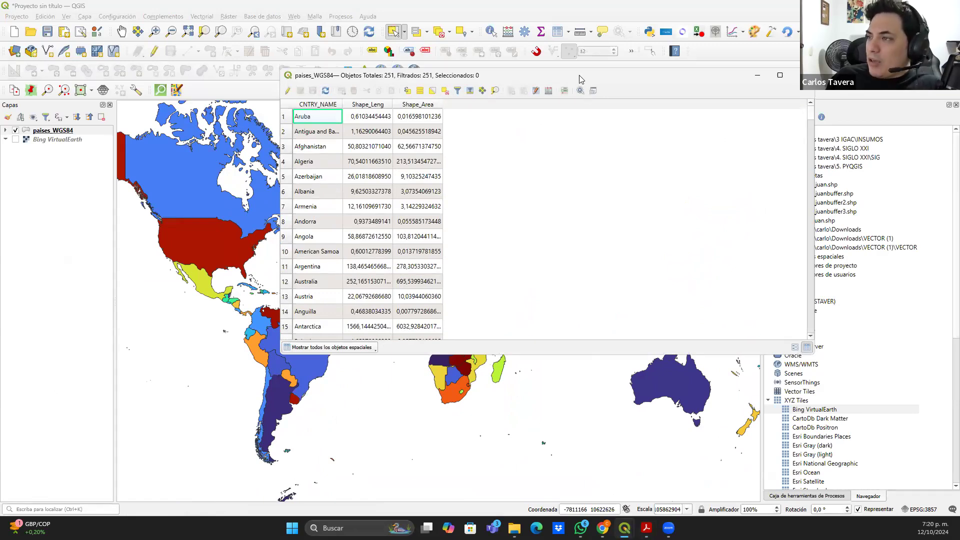
drag(580, 79, 737, 104)
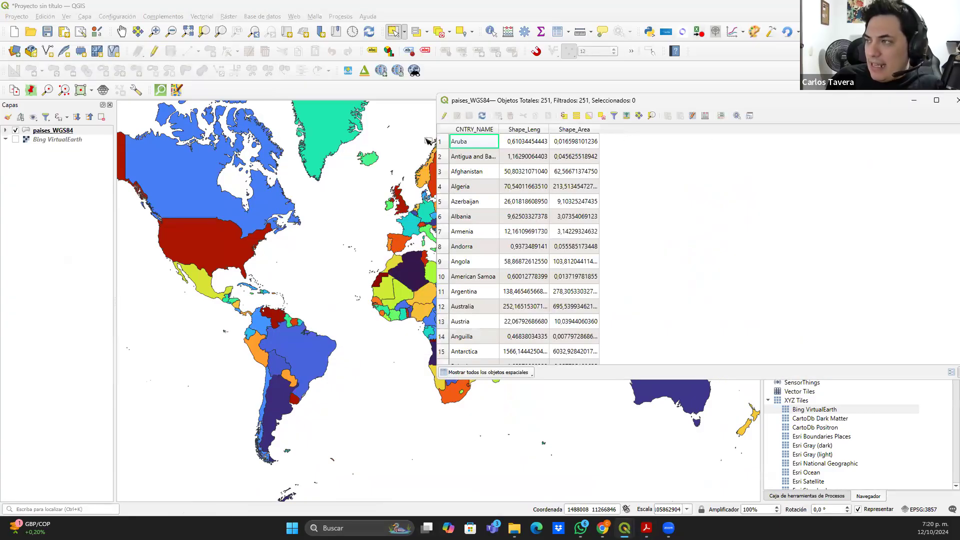
Select the records from Aruba to Anguilla in the attribute table, then reduce the selection to Aruba and the record below it
click(440, 143)
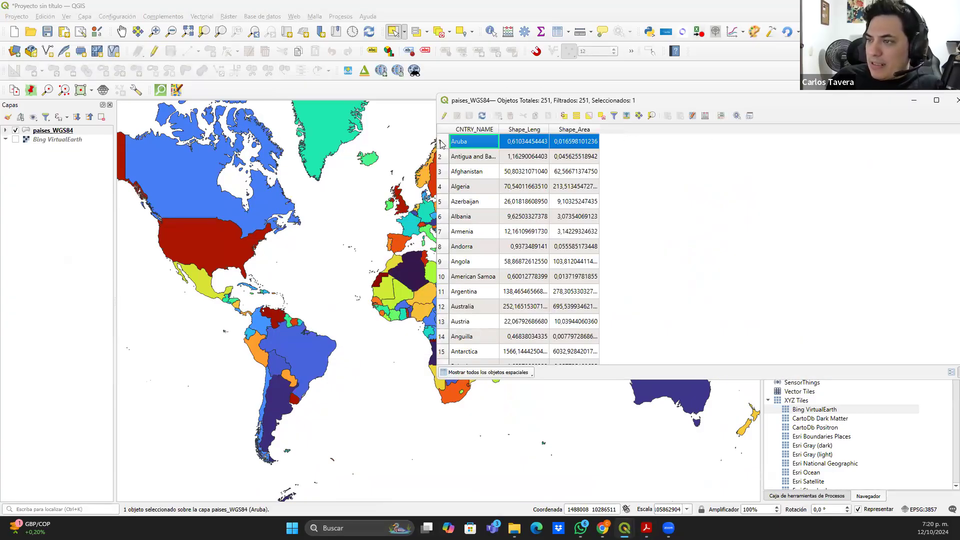
drag(441, 143, 440, 338)
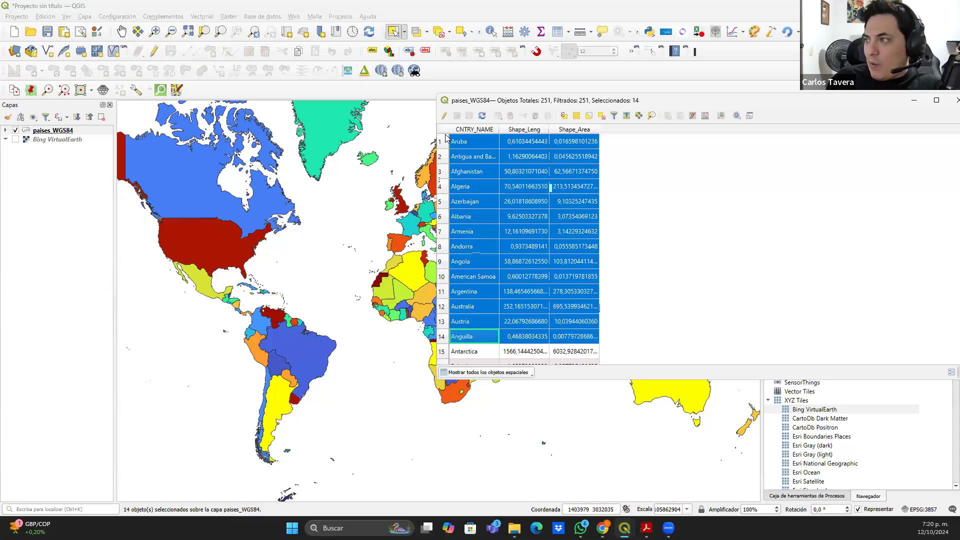
drag(441, 145, 441, 163)
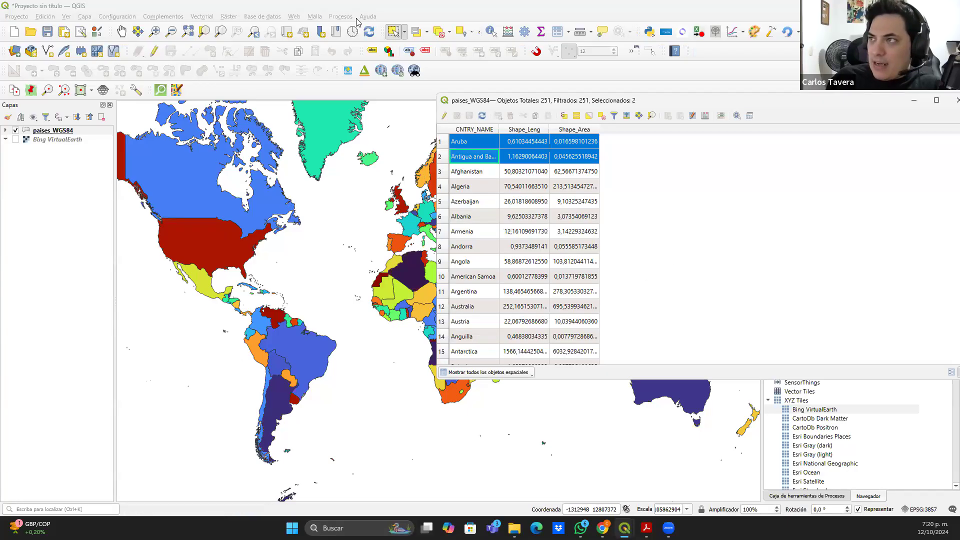
Select the South American countries on the map with an area selection and bring up the attribute table
click(397, 35)
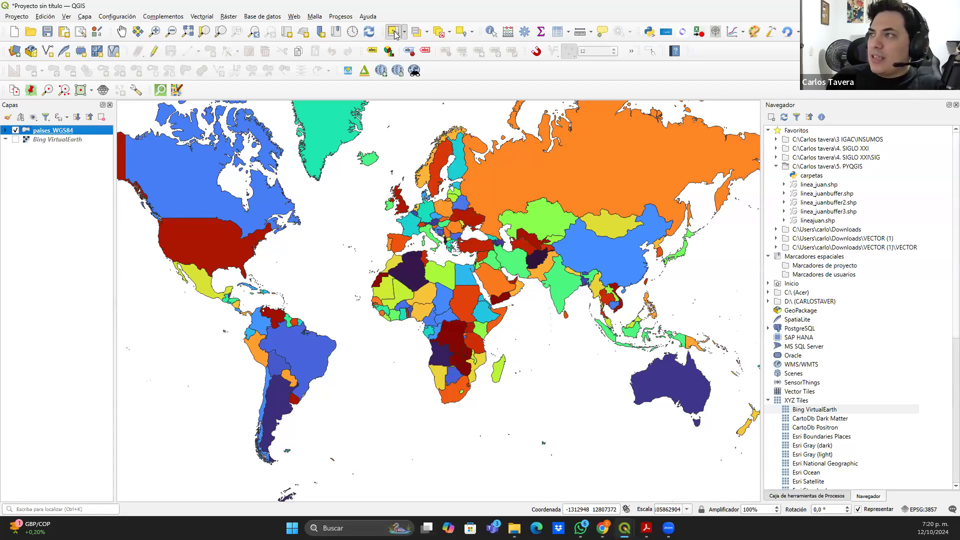
drag(352, 470, 251, 302)
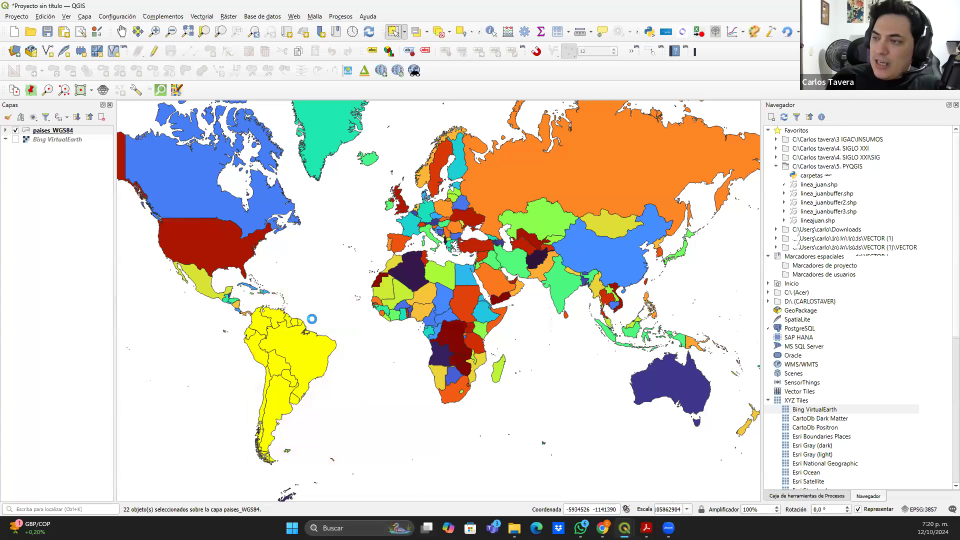
key(F6)
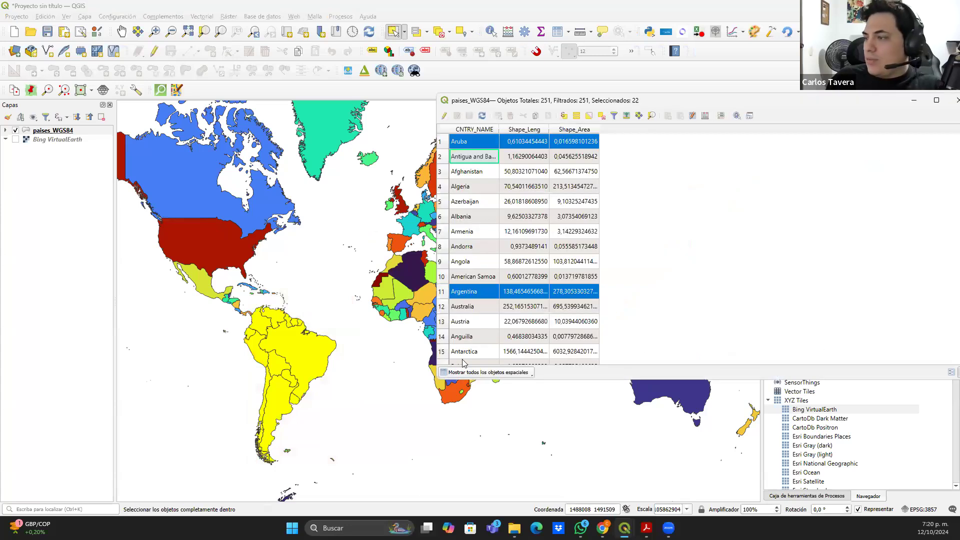
Examine which country records are selected in the attribute table and reposition its window over the map
scroll(550, 224, down, 9)
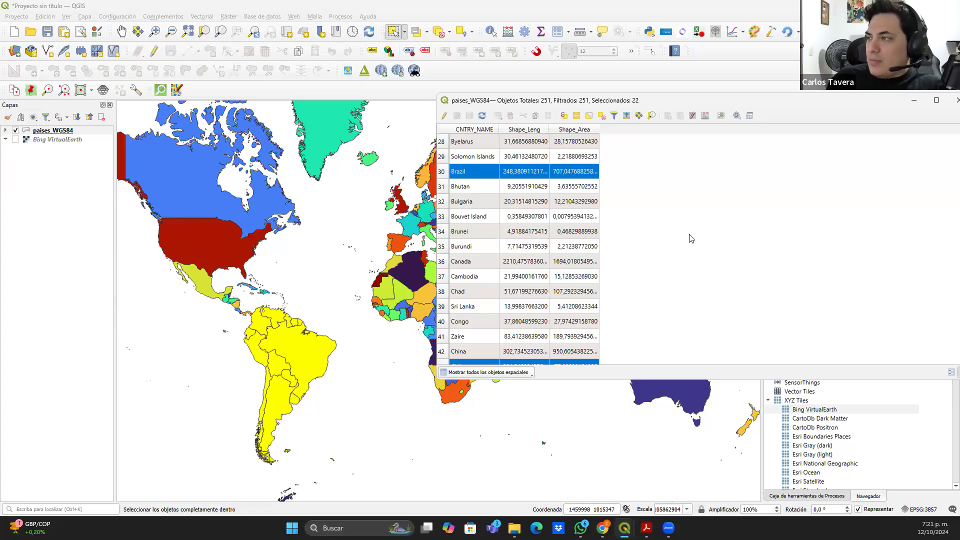
scroll(495, 205, up, 4)
scroll(498, 229, down, 2)
scroll(497, 229, up, 5)
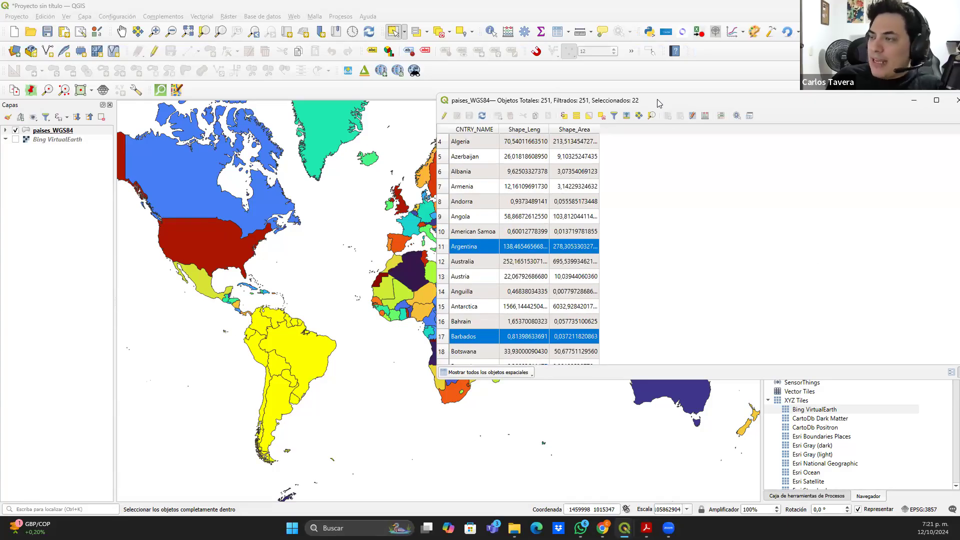
drag(659, 103, 539, 121)
Switch to the PDF presentation and highlight the Actualizar atributos heading
key(alt+Tab)
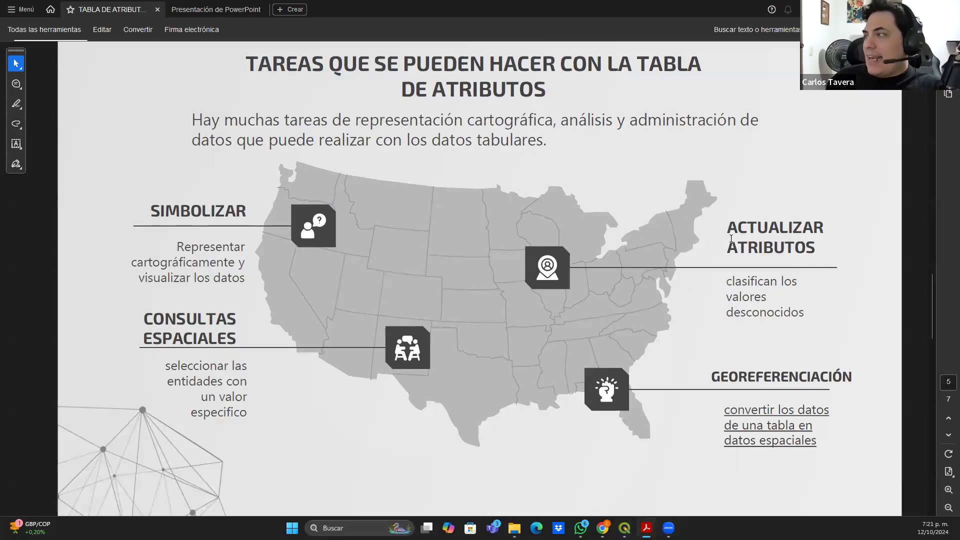
drag(734, 229, 819, 250)
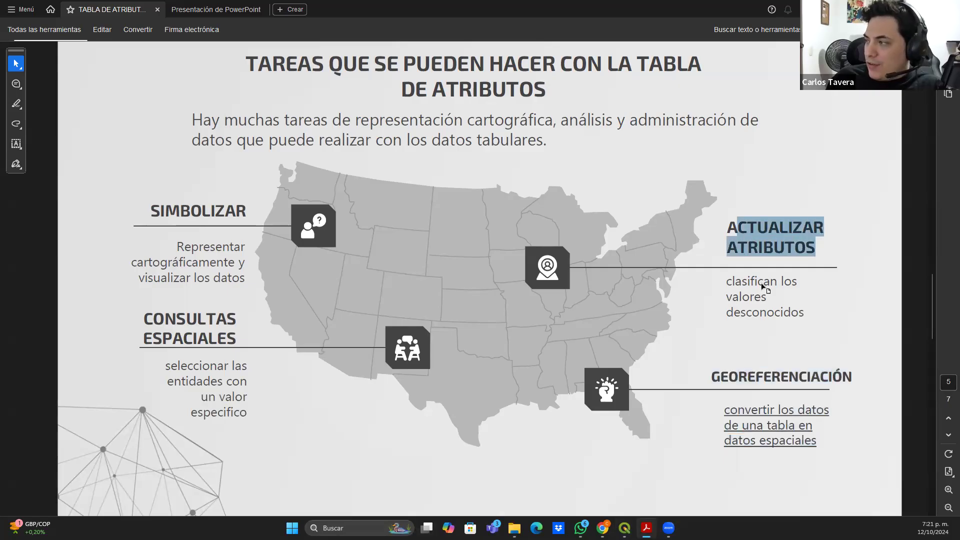
drag(764, 287, 743, 286)
Switch back to QGIS with the attribute table over the map and turn on editing for paises_WGS84
key(alt+Tab)
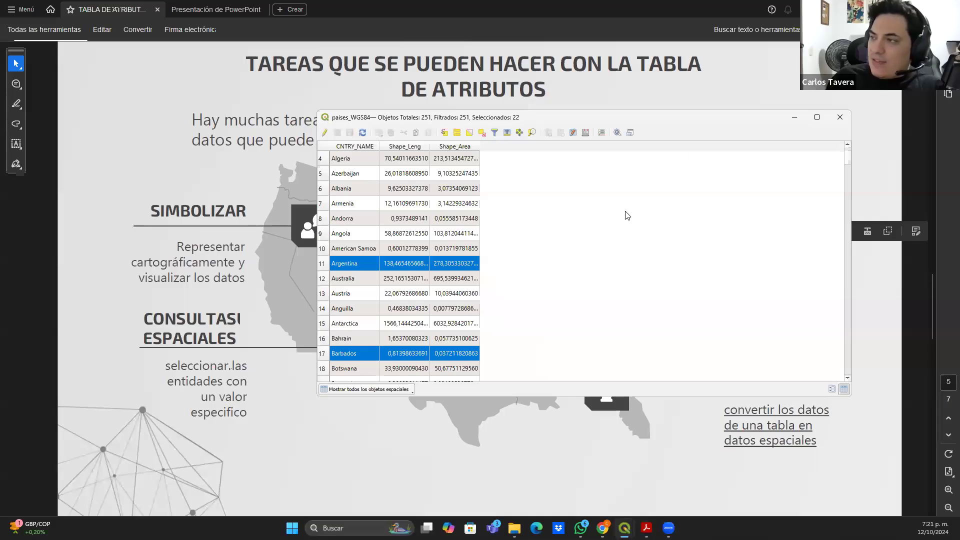
key(alt+Tab)
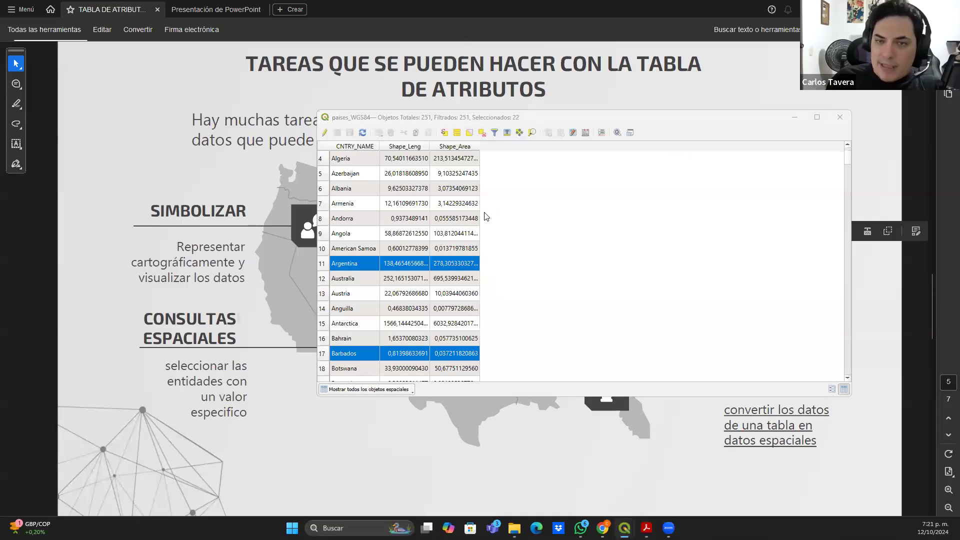
key(alt+Tab)
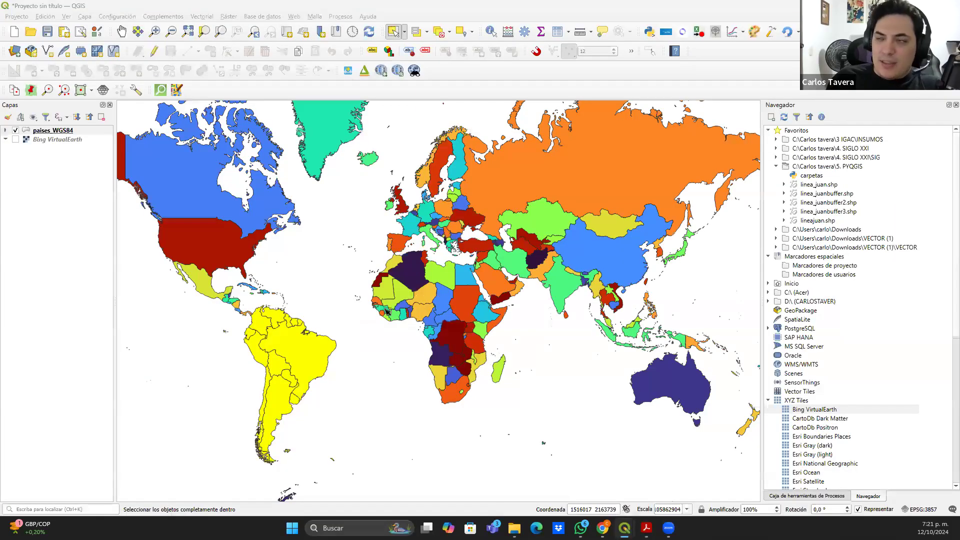
key(alt+Tab)
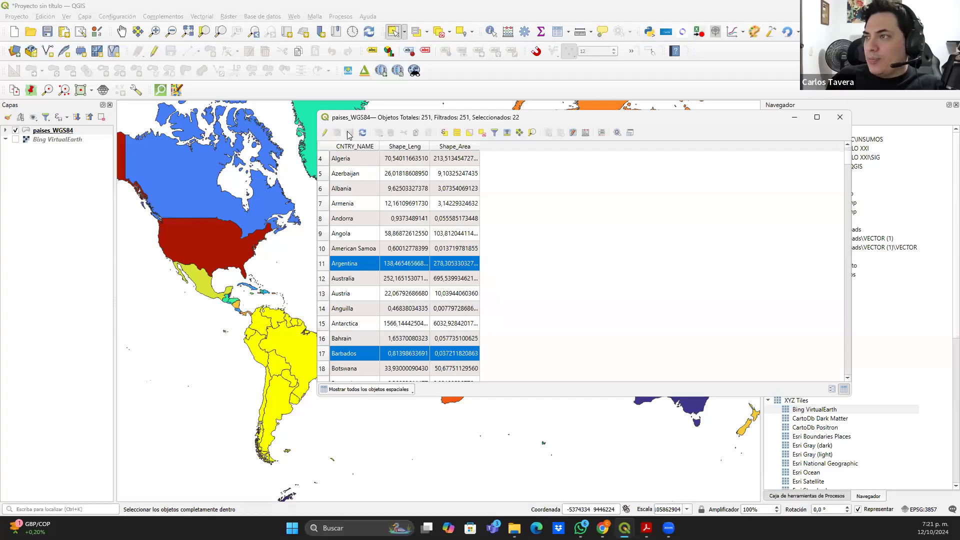
click(325, 133)
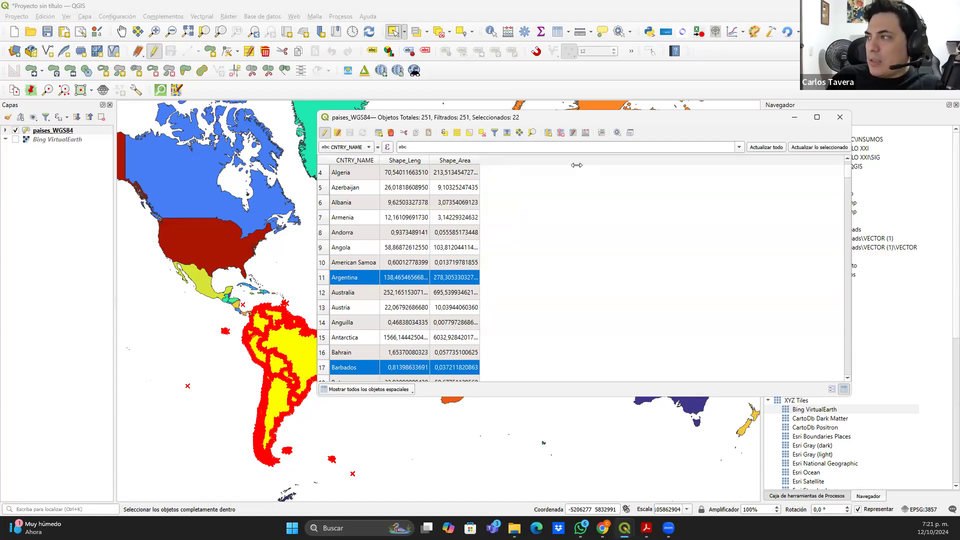
Add a text field named Continente with length 50 to the attribute table and widen its column
click(548, 132)
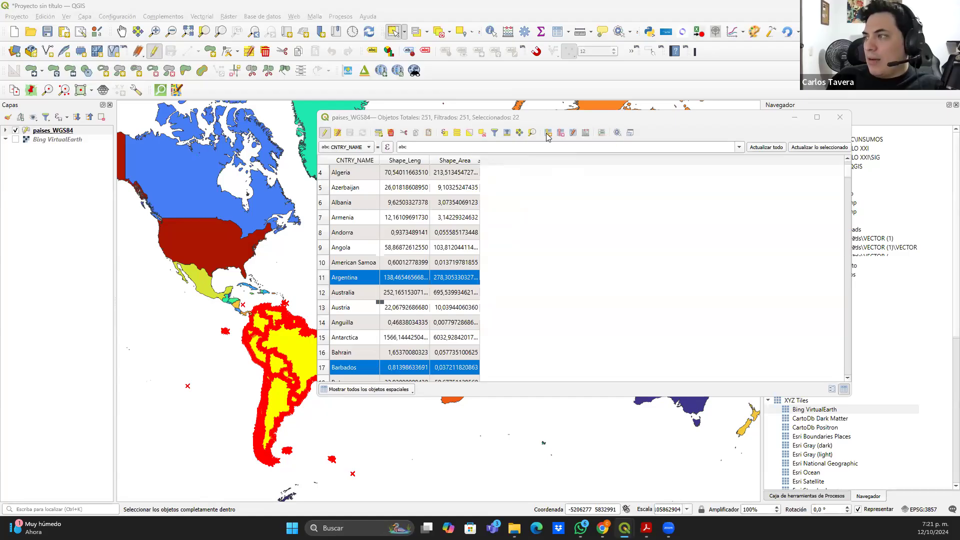
text(Continente)
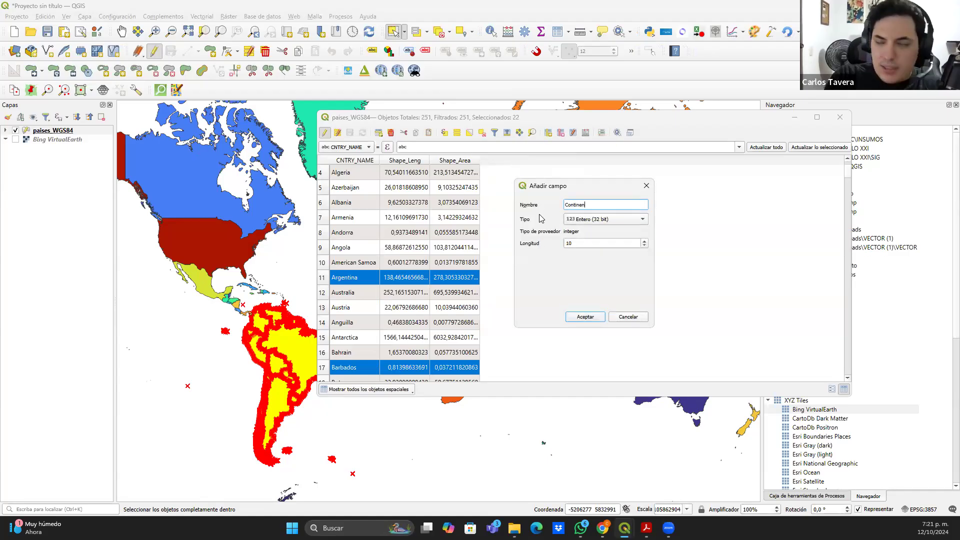
click(608, 220)
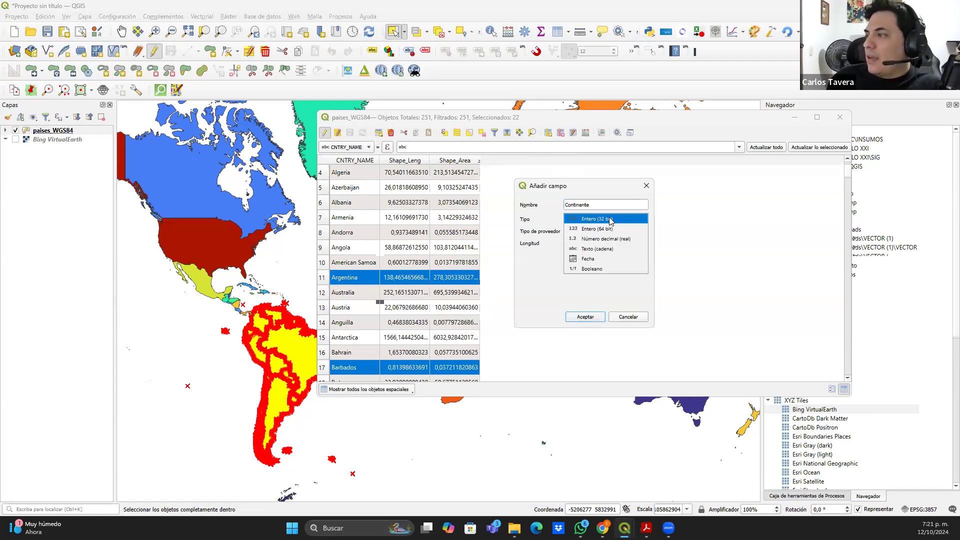
click(609, 248)
key(Tab)
text(10)
drag(580, 243, 521, 234)
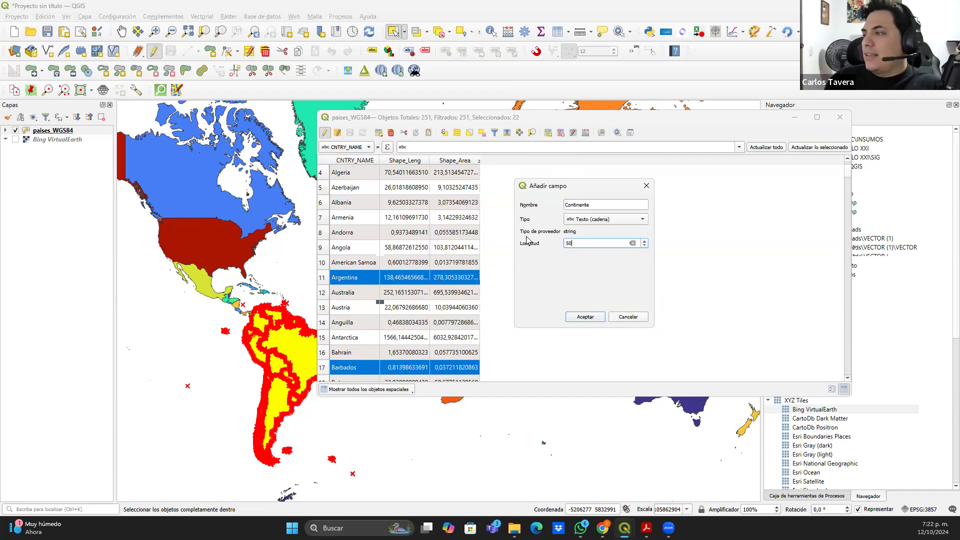
click(585, 317)
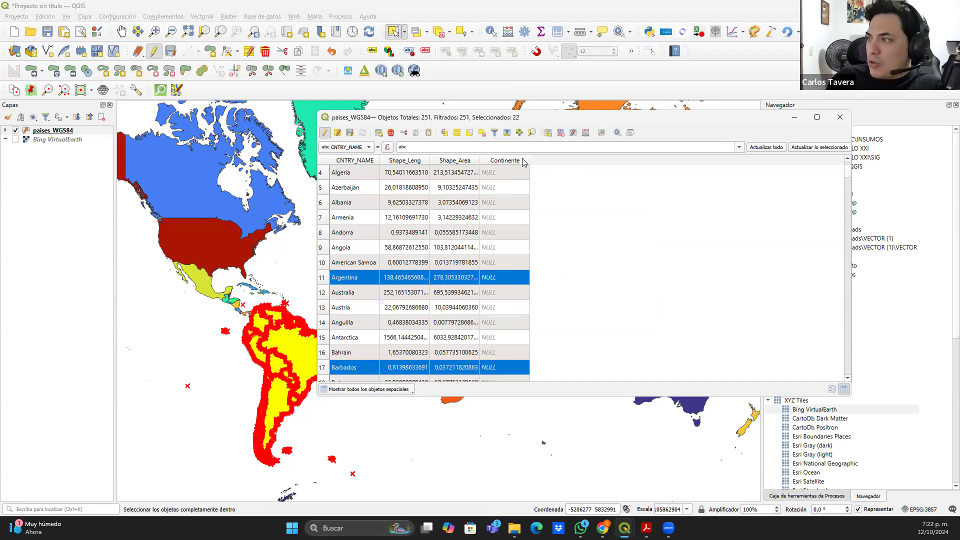
drag(529, 159, 551, 159)
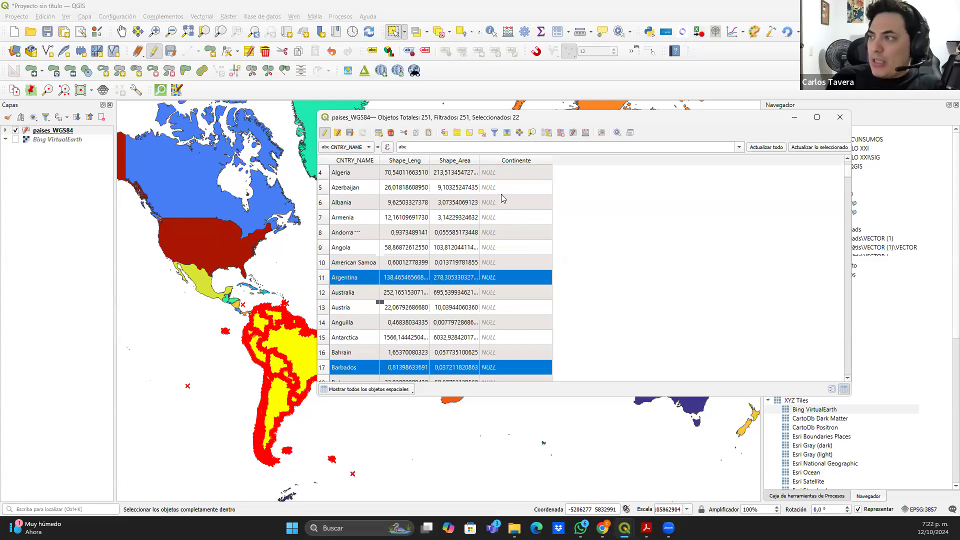
Update the existing Continente field of the selected South American records to 'SUR AMERICA' with the field calculator
click(584, 133)
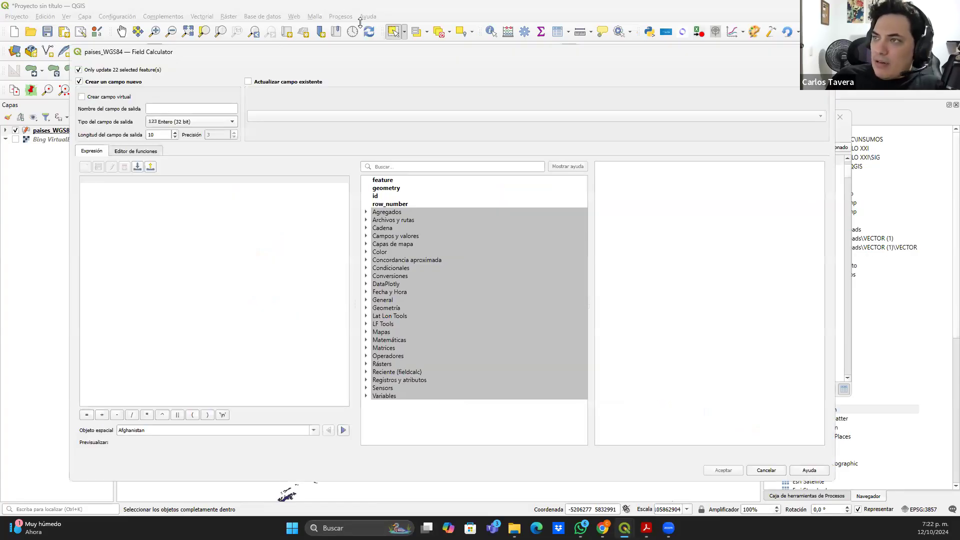
click(249, 82)
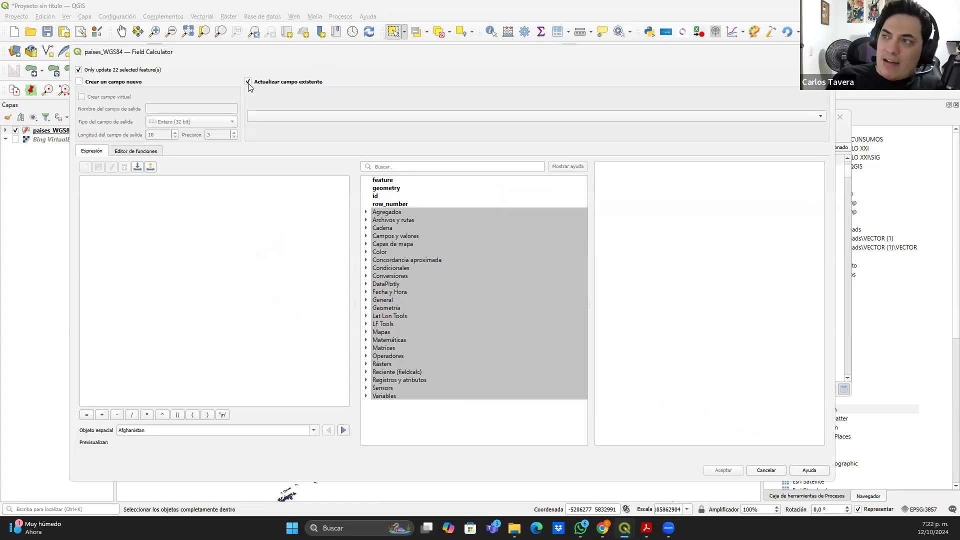
click(302, 111)
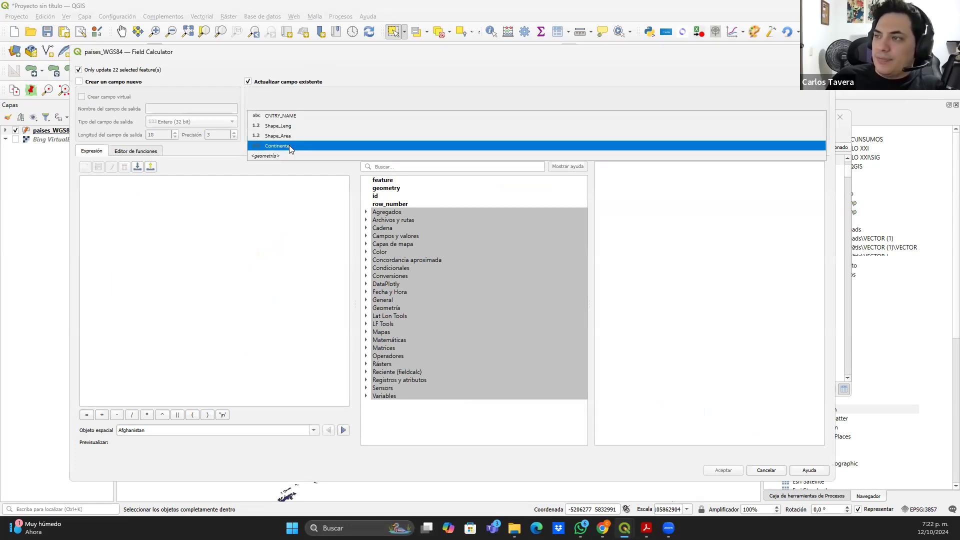
click(289, 146)
click(203, 223)
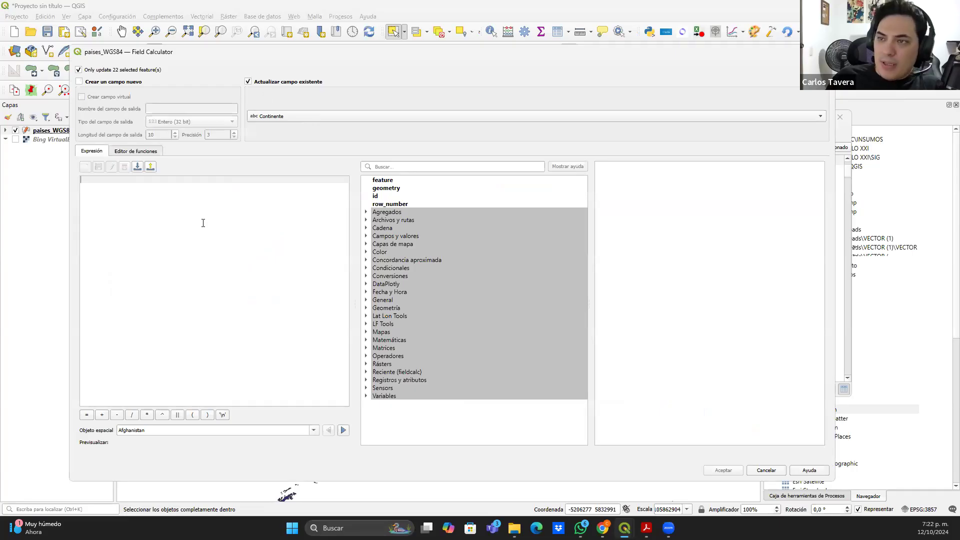
text('')
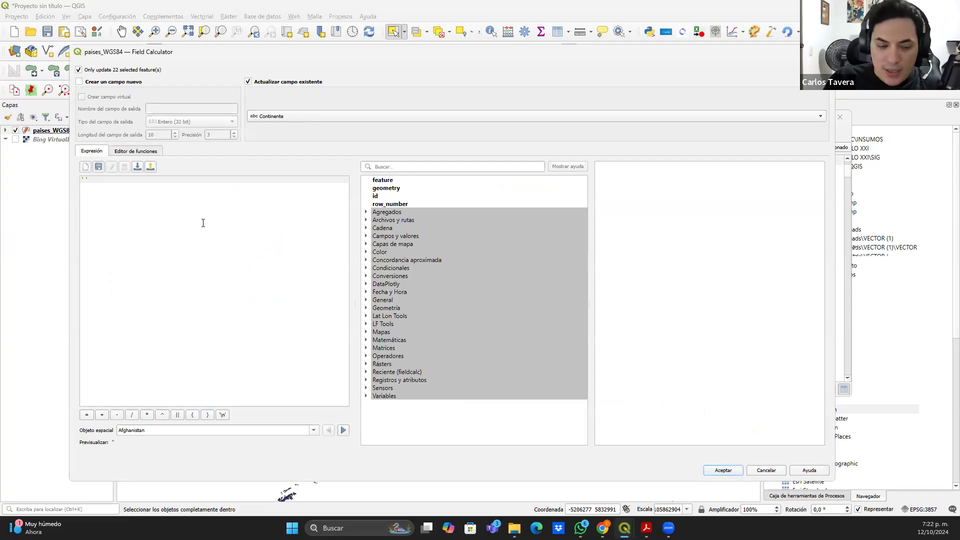
text(SUR AMERICA)
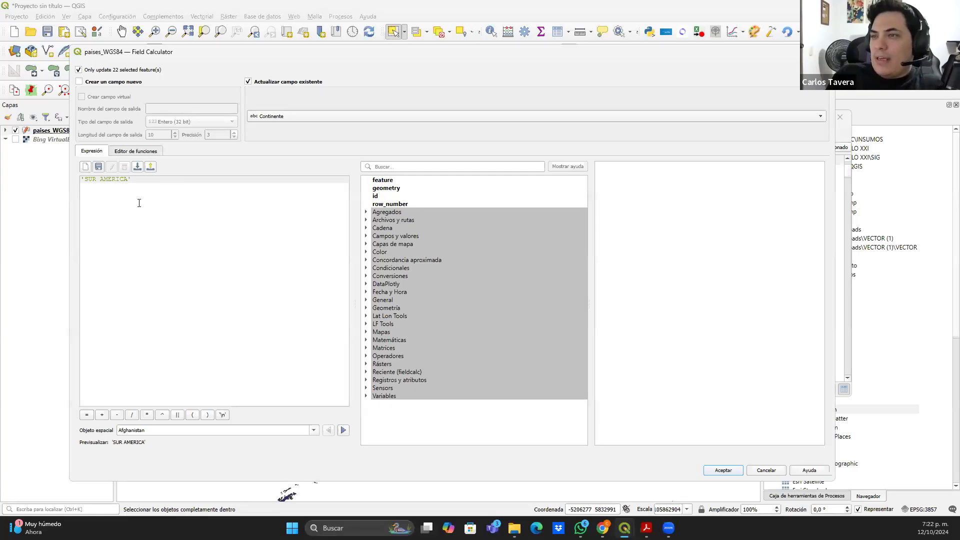
key(ctrl+a)
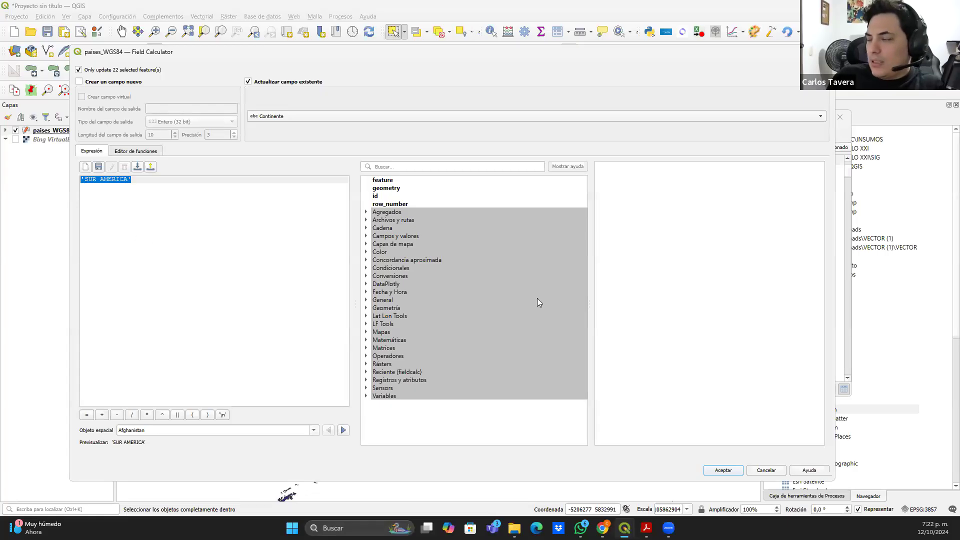
click(723, 470)
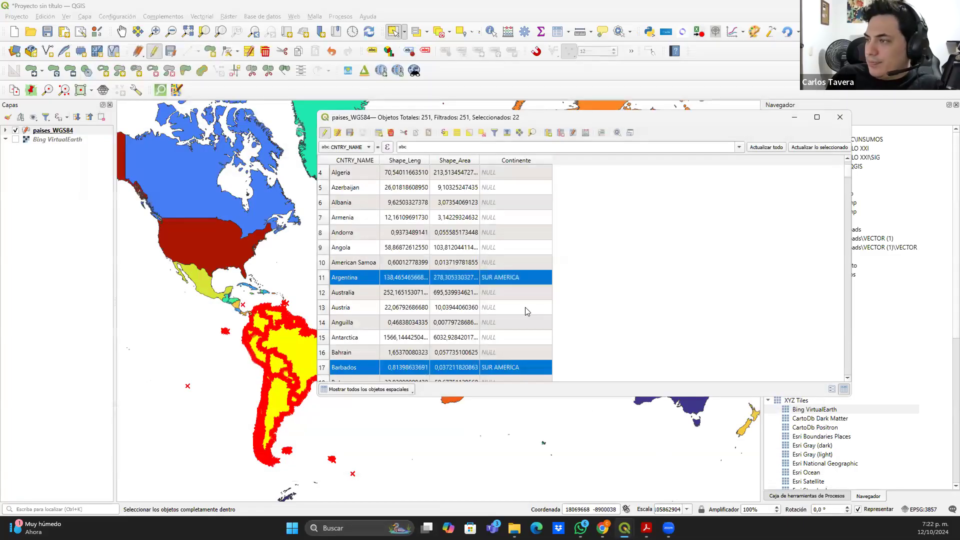
Return to the map and select the African countries with a freehand selection around the continent
drag(259, 274, 306, 271)
drag(309, 224, 261, 275)
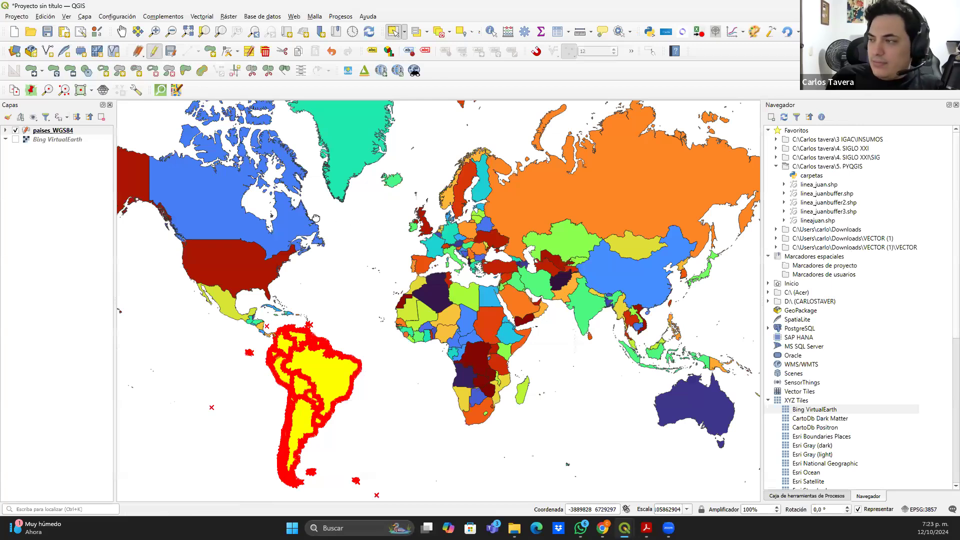
drag(316, 218, 240, 204)
scroll(285, 345, down, 1)
scroll(369, 310, up, 1)
drag(368, 310, 343, 307)
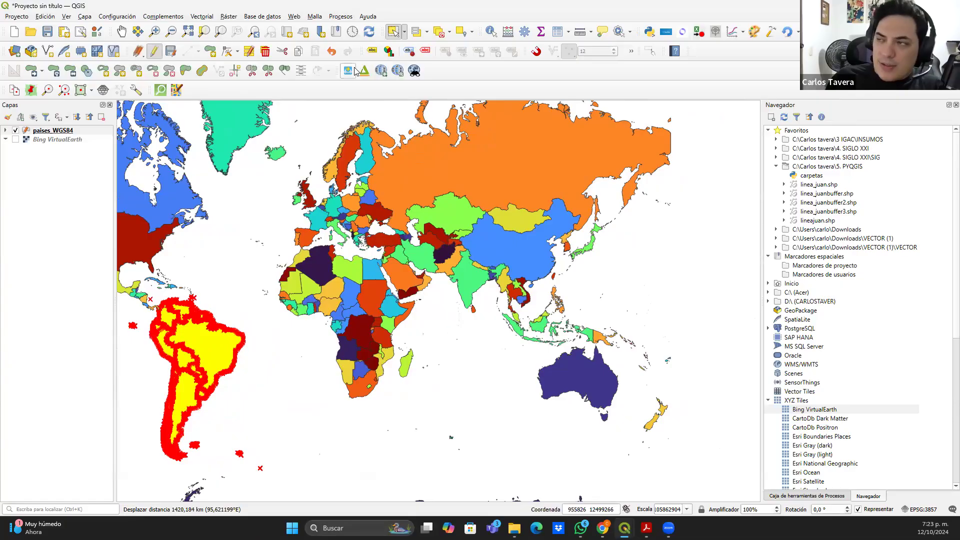
click(404, 32)
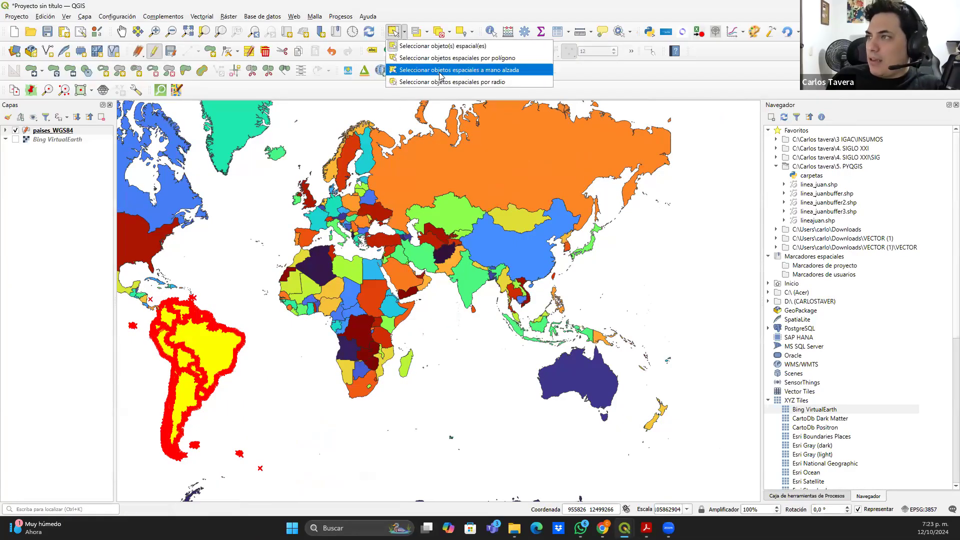
click(435, 70)
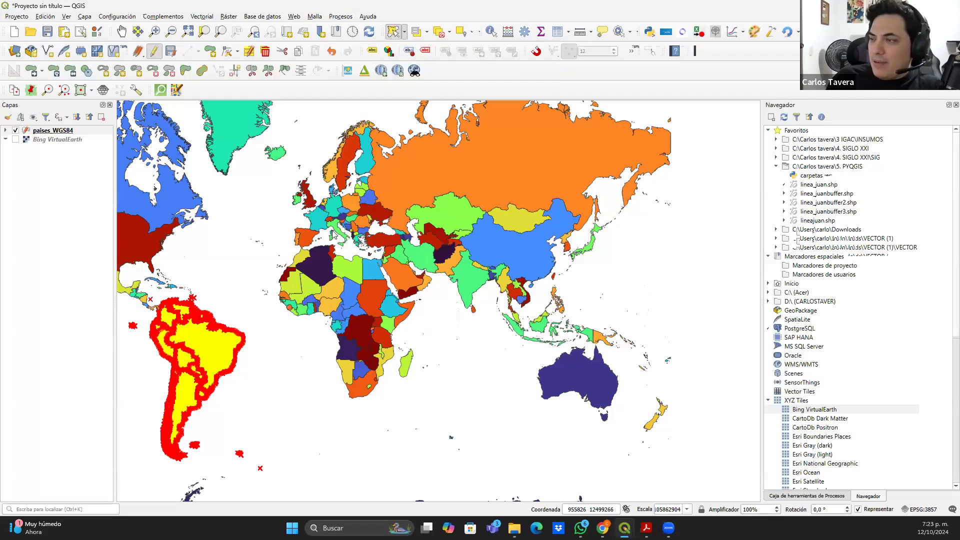
scroll(343, 290, down, 1)
scroll(340, 324, up, 1)
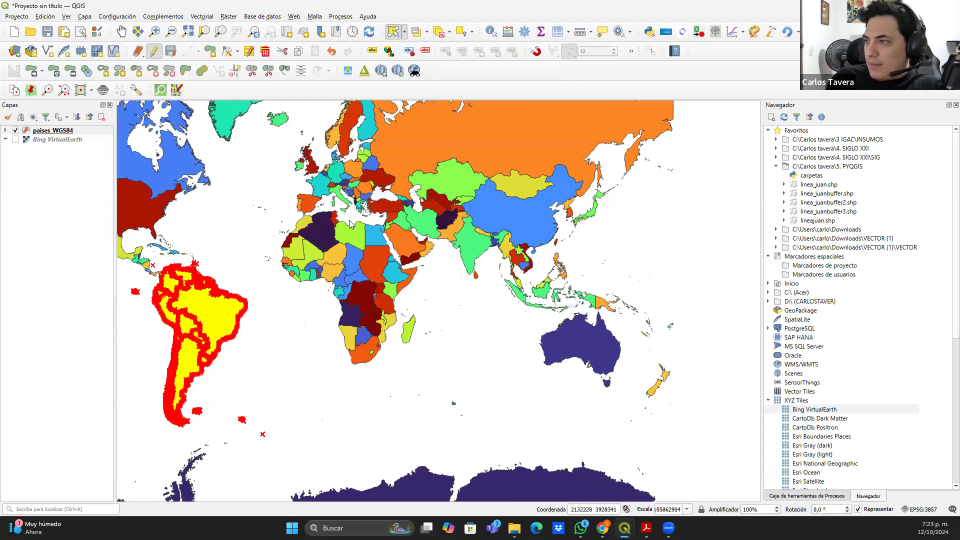
click(381, 225)
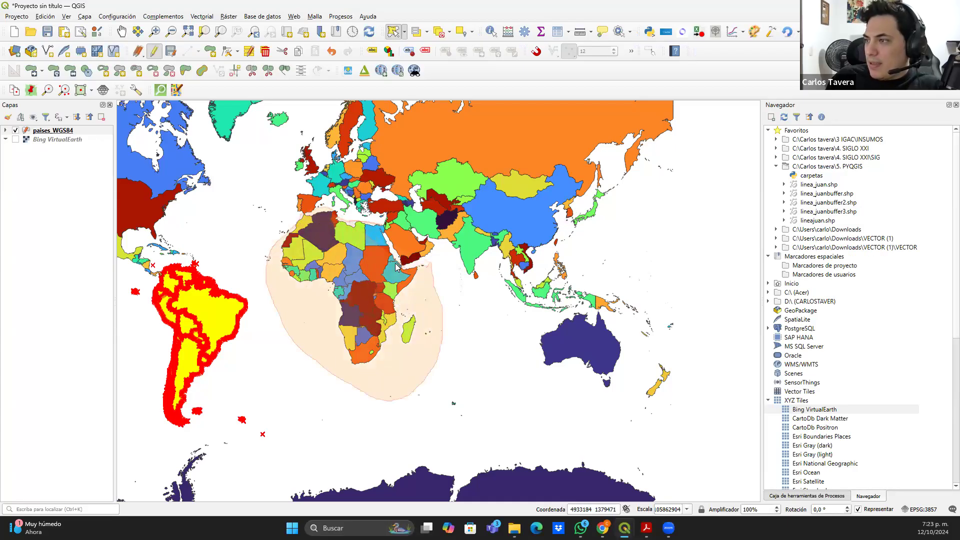
click(389, 245)
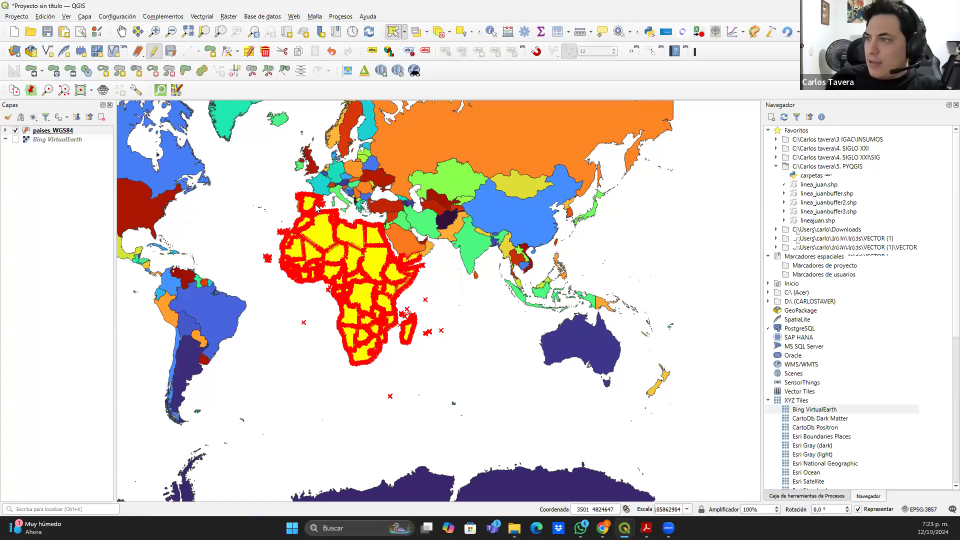
Remove Spain and Yemen from the African selection using the single-feature selection tool
click(404, 31)
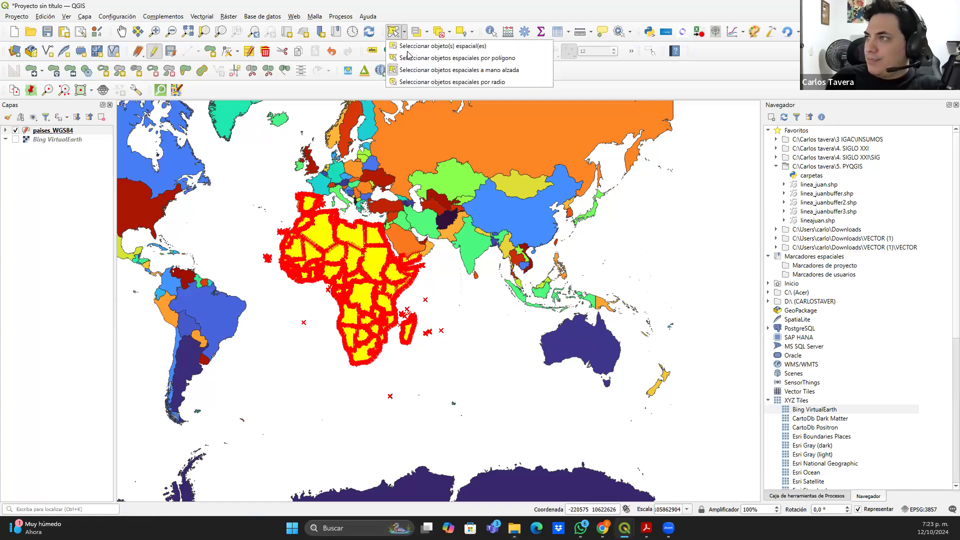
click(420, 46)
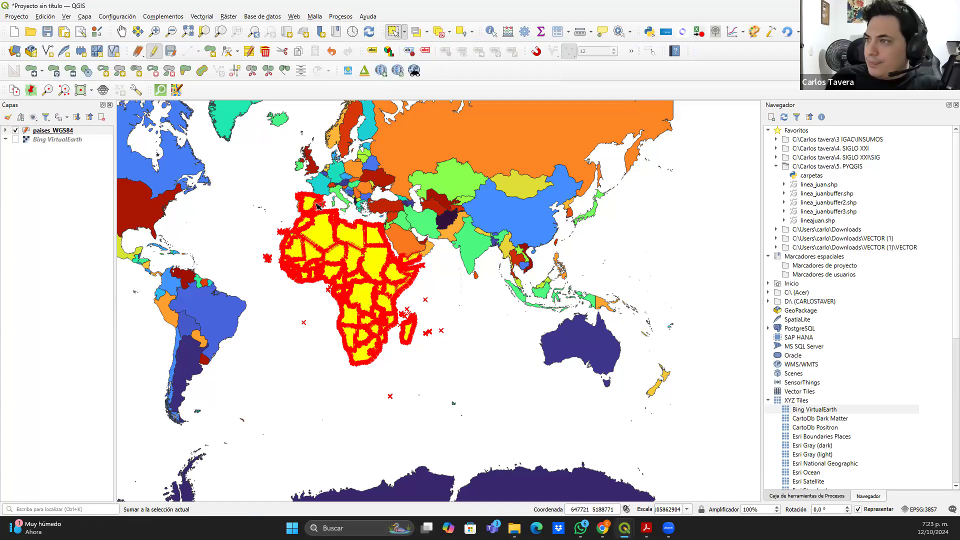
shift+click(316, 205)
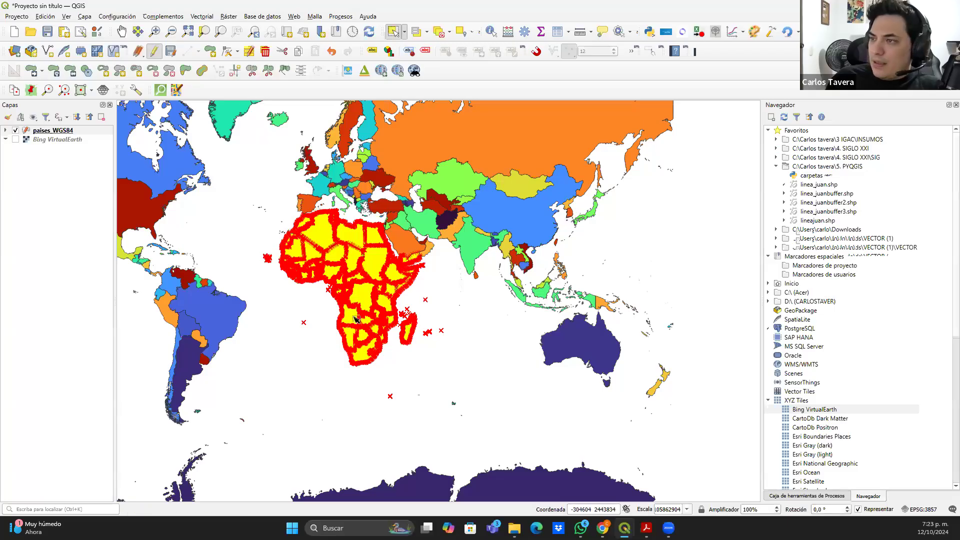
scroll(356, 319, up, 2)
scroll(359, 308, down, 1)
drag(368, 340, 392, 475)
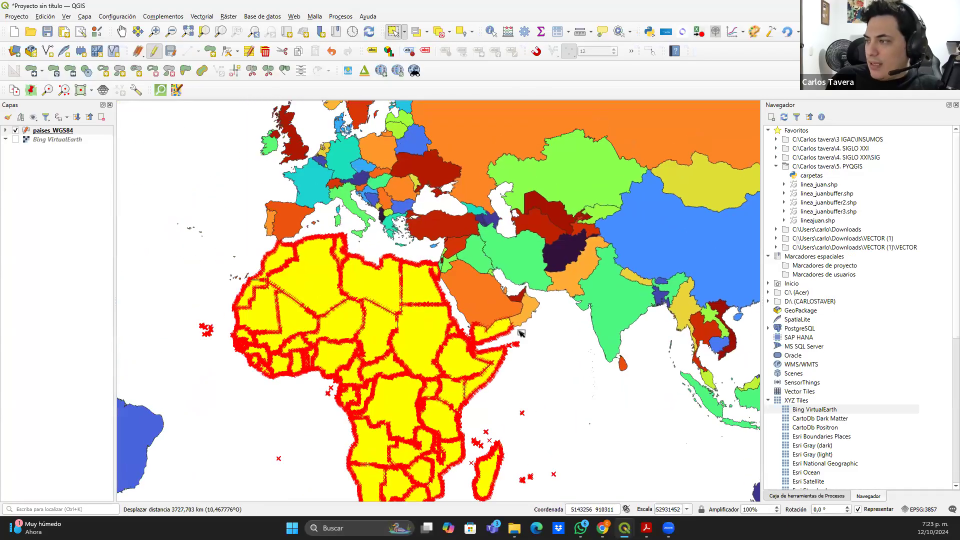
shift+click(504, 329)
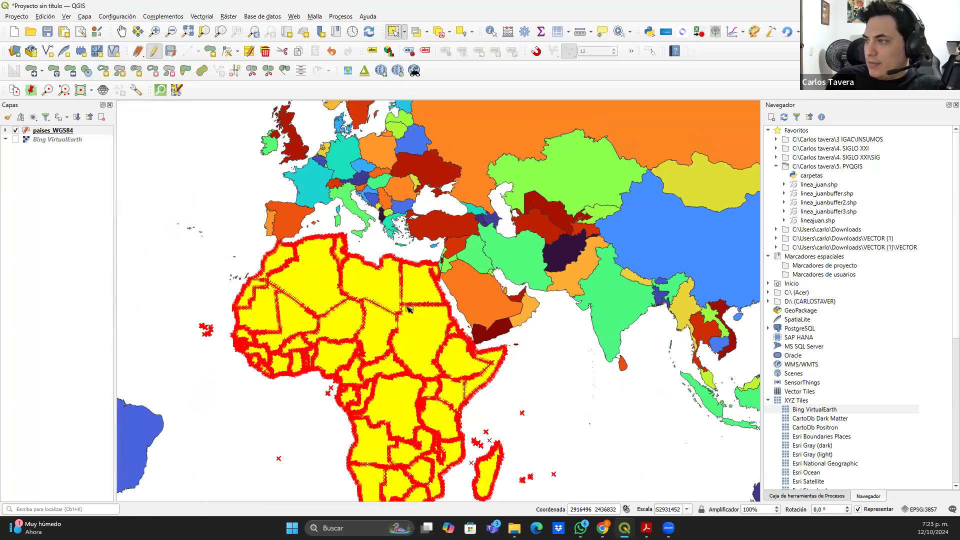
scroll(329, 288, down, 1)
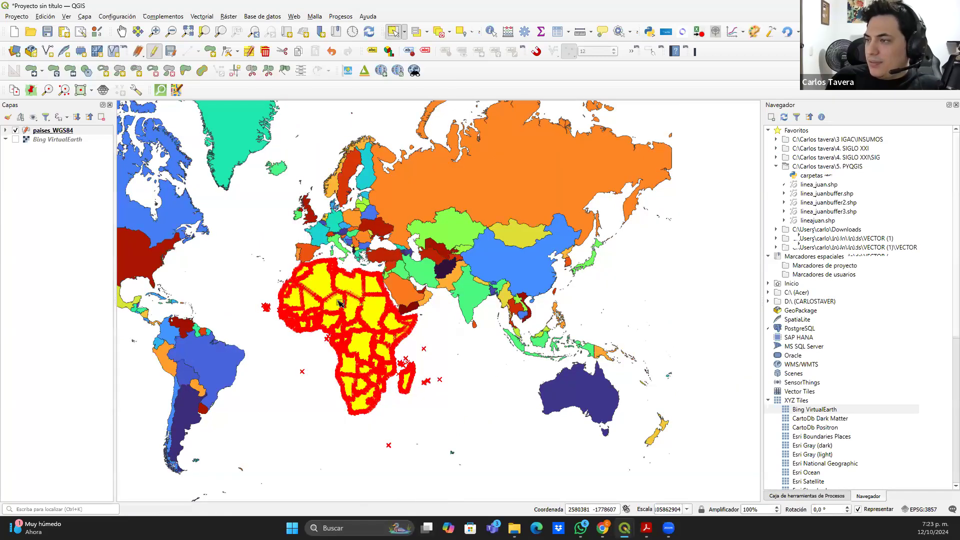
drag(344, 334, 338, 301)
scroll(339, 301, up, 1)
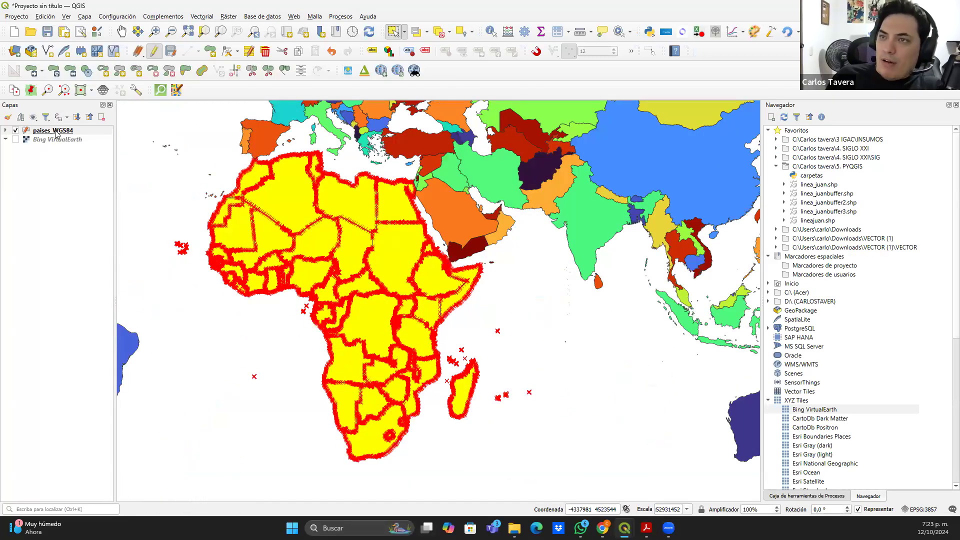
Update the existing Continente field of the selected African records to 'AFRICA' with the field calculator
key(F6)
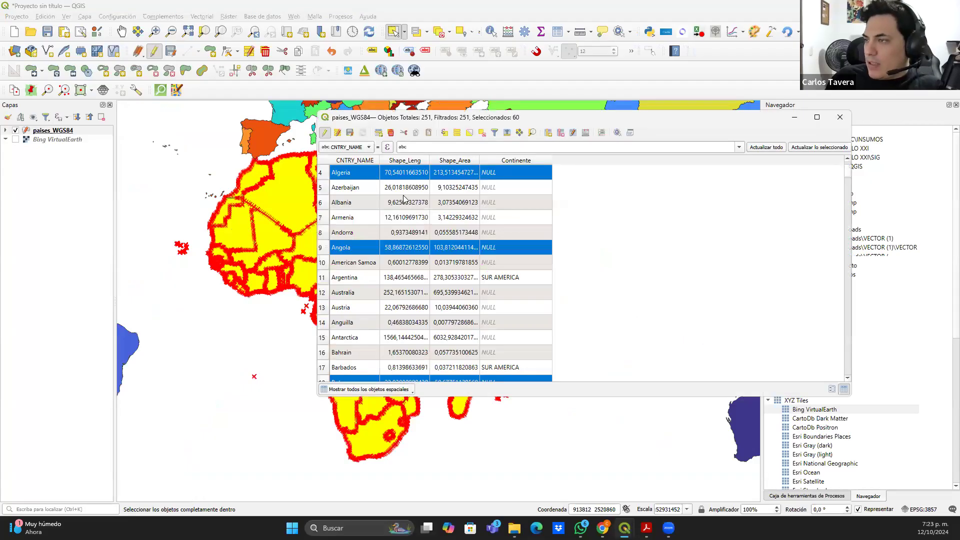
scroll(404, 199, up, 1)
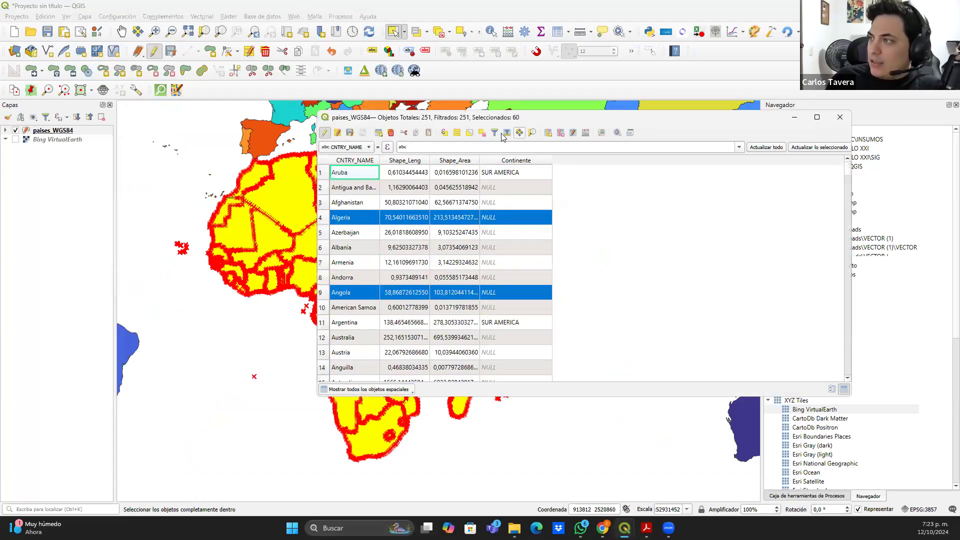
click(586, 134)
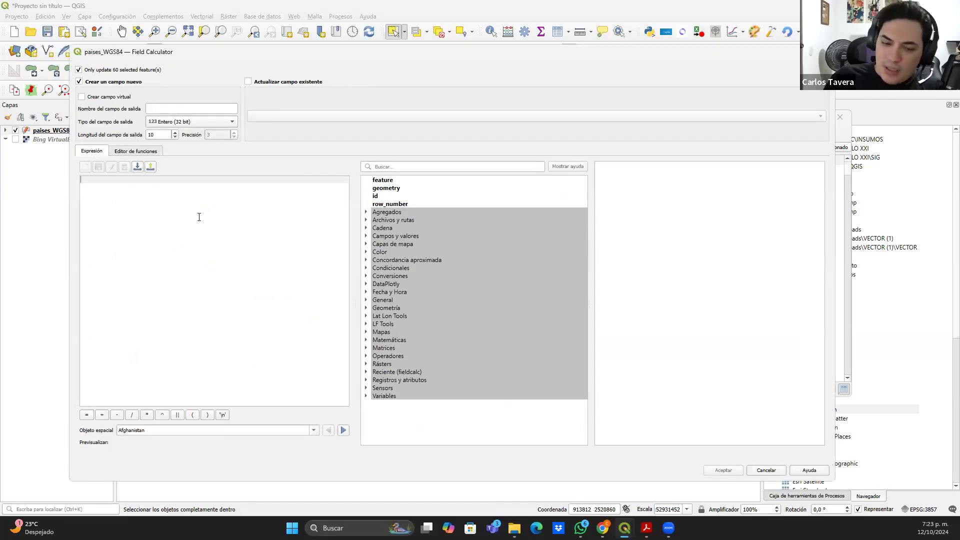
text(')
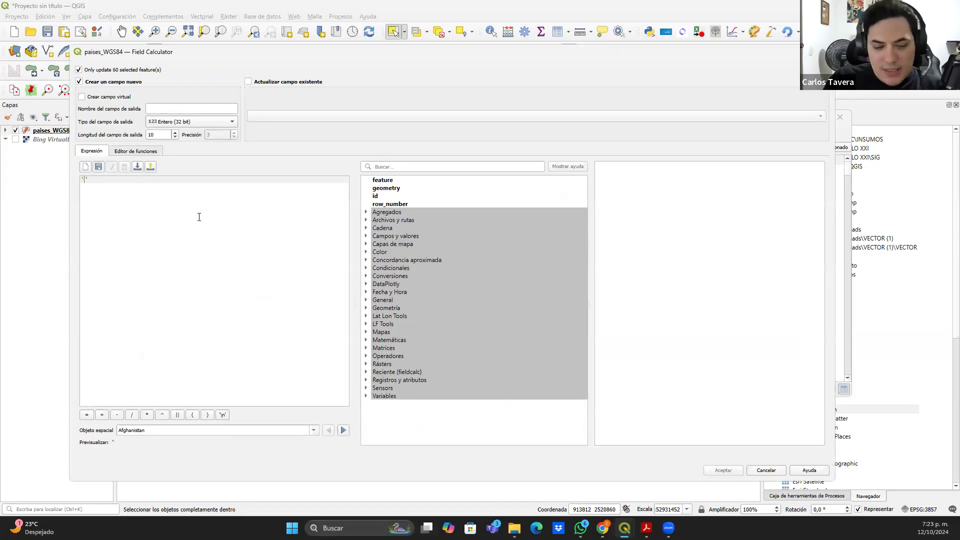
text(AFR)
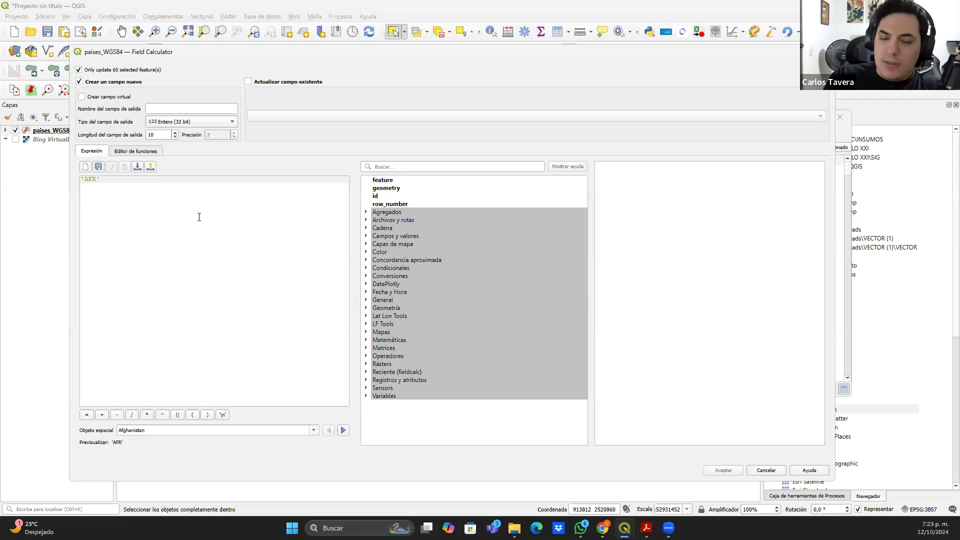
text(ICA)
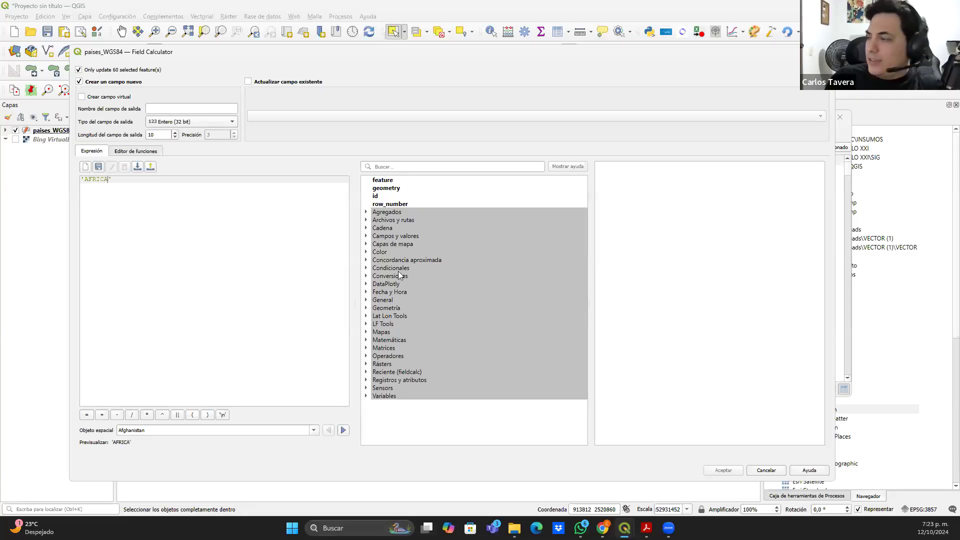
click(249, 83)
click(274, 117)
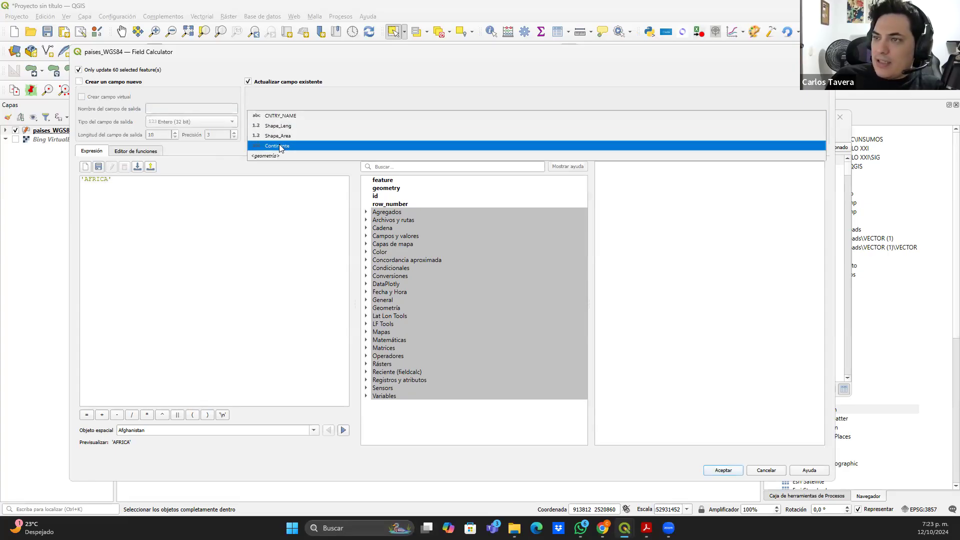
click(279, 146)
click(723, 471)
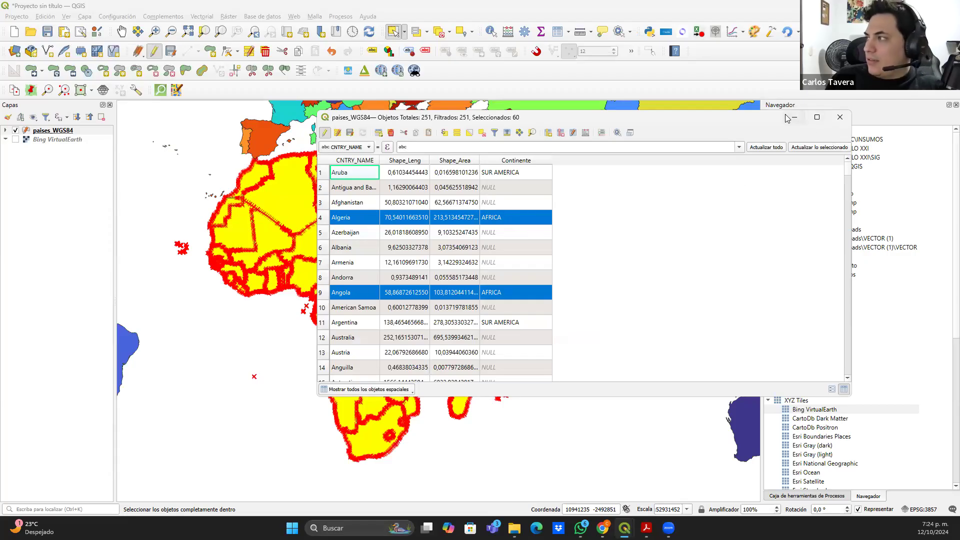
Return to the map, clear the African selection and show the Bing VirtualEarth base layer
click(838, 117)
scroll(495, 282, down, 1)
drag(493, 280, 490, 321)
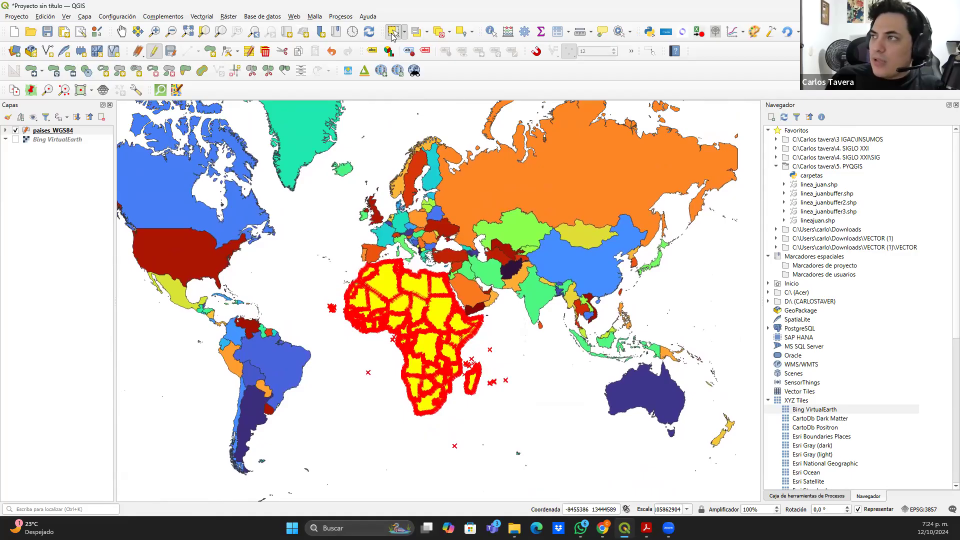
click(304, 267)
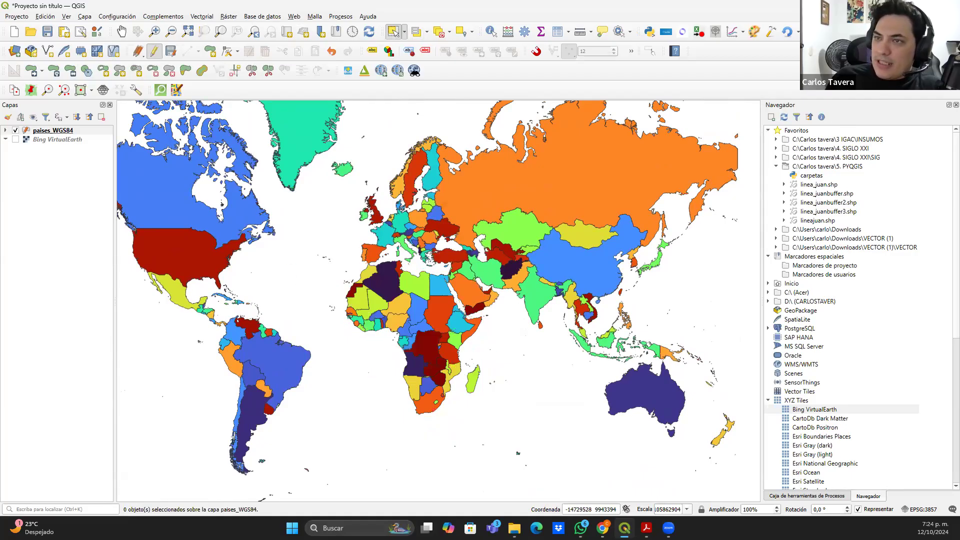
click(15, 140)
drag(306, 239, 340, 238)
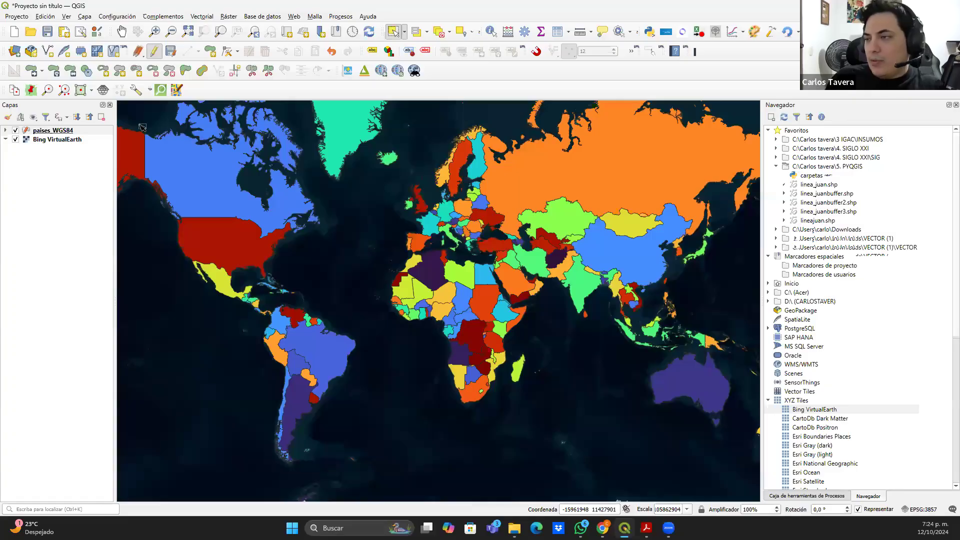
Reclassify the paises_WGS84 categorized symbology by the Continente field, deleting the existing classes
click(63, 132)
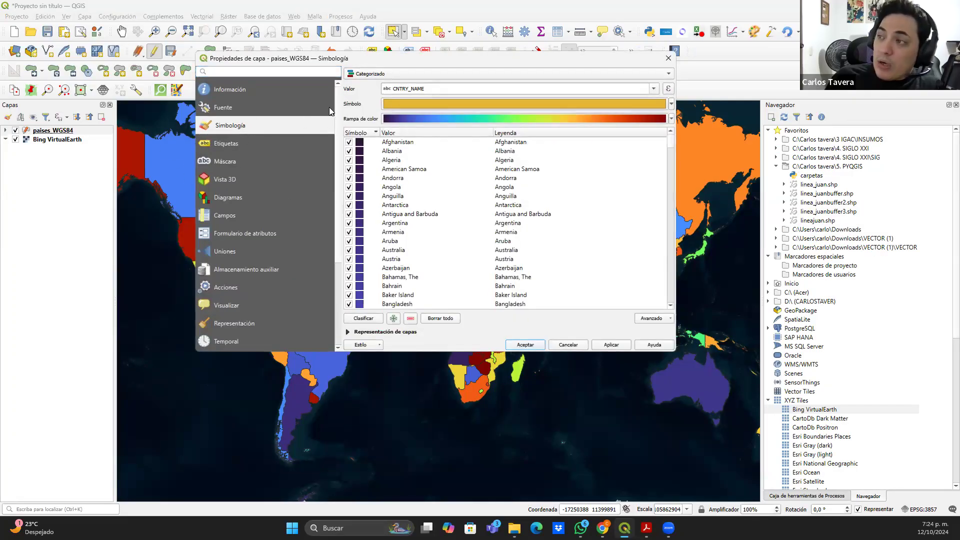
click(384, 76)
click(389, 75)
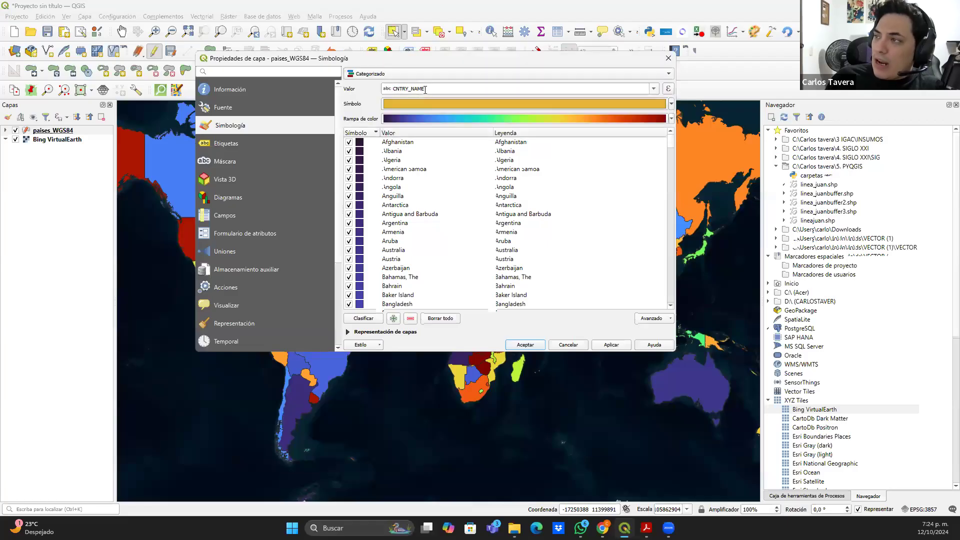
click(654, 89)
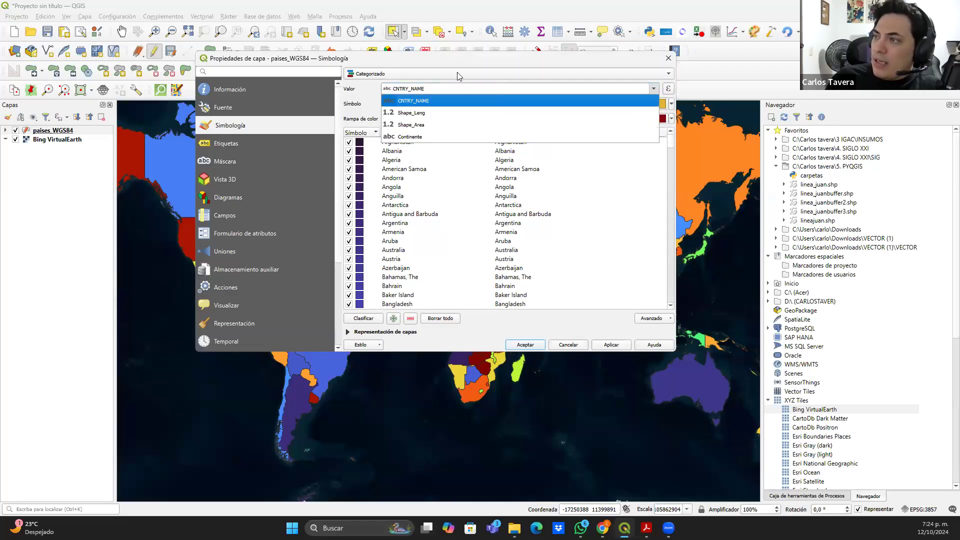
click(421, 137)
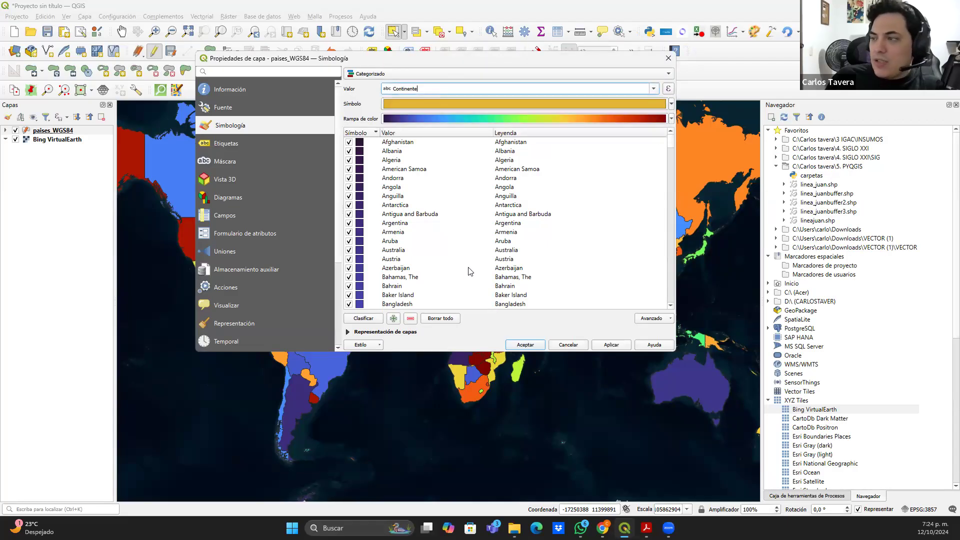
click(371, 321)
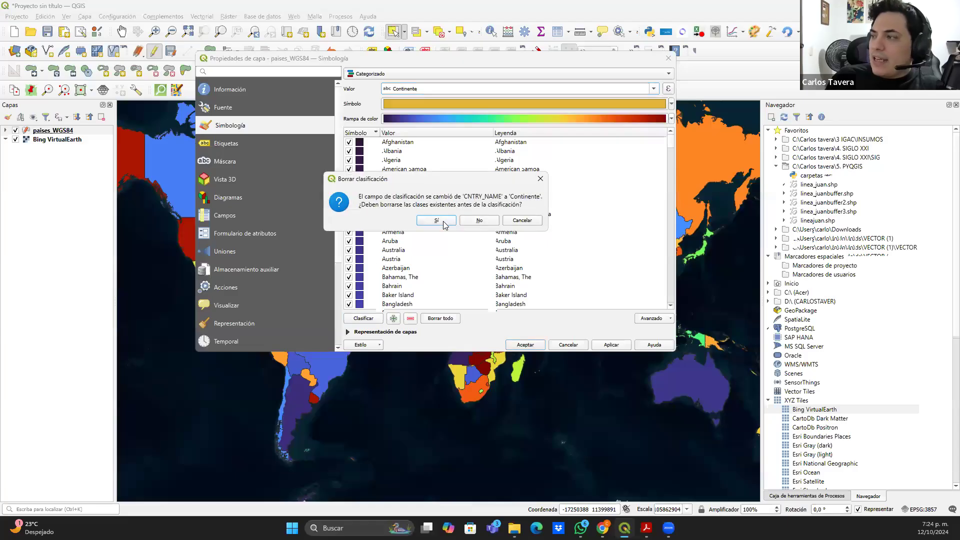
click(436, 221)
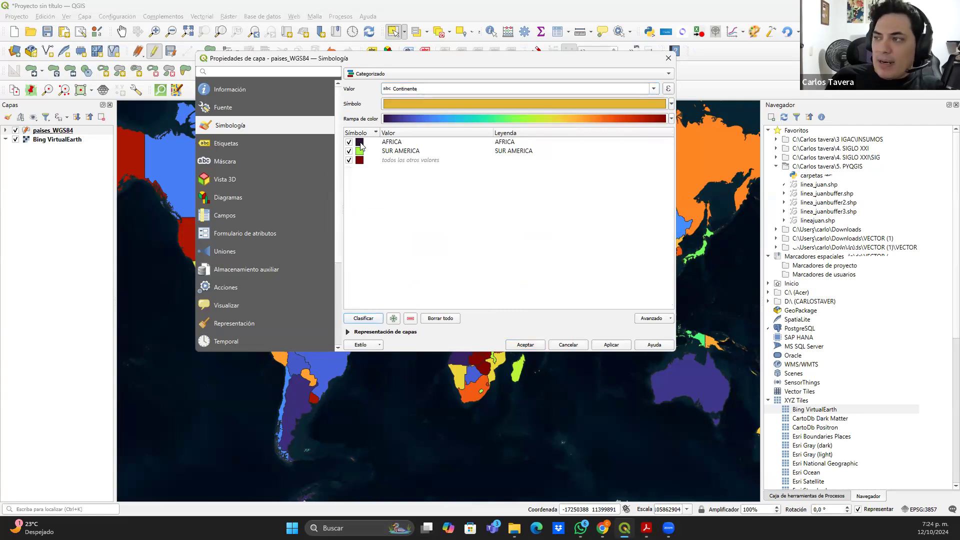
Set the simple fill color of the AFRICA category to light yellow
double_click(359, 142)
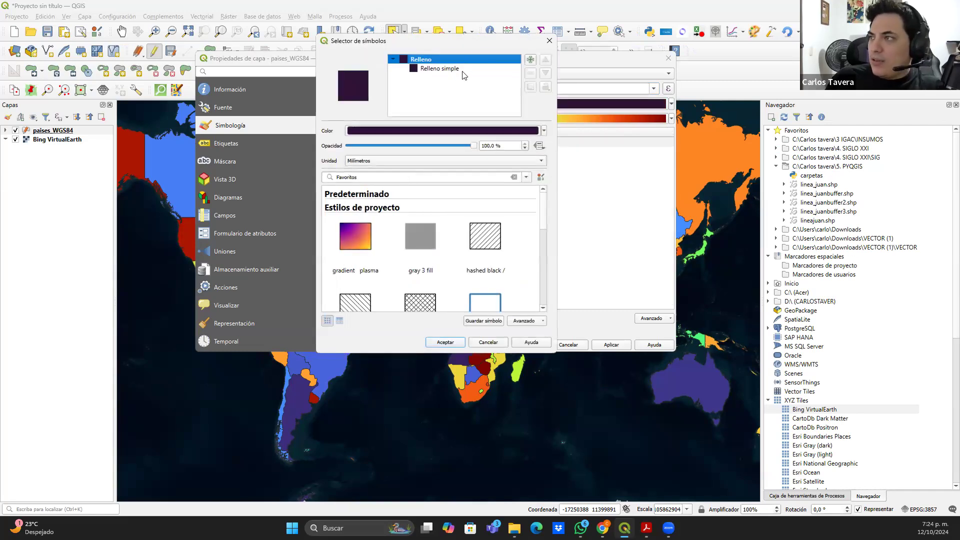
click(464, 69)
click(521, 149)
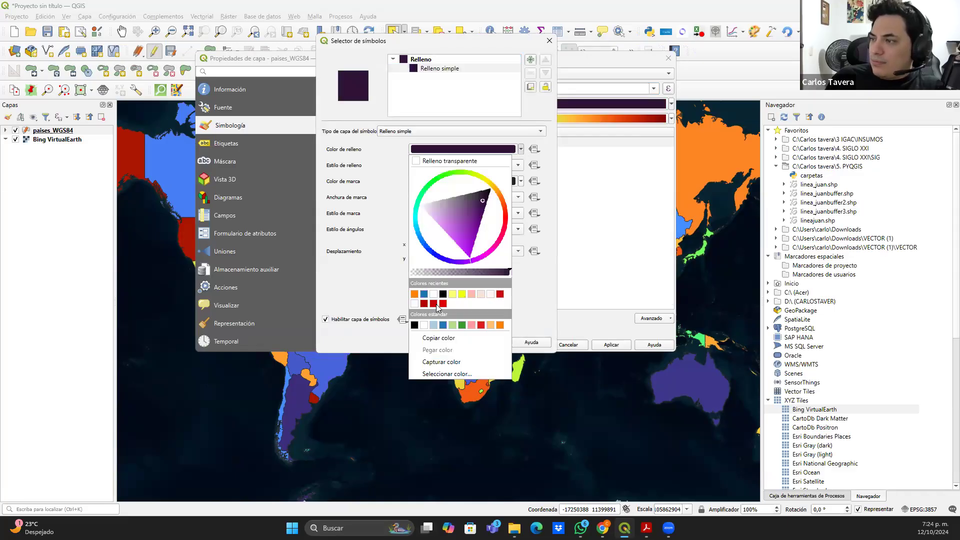
click(451, 296)
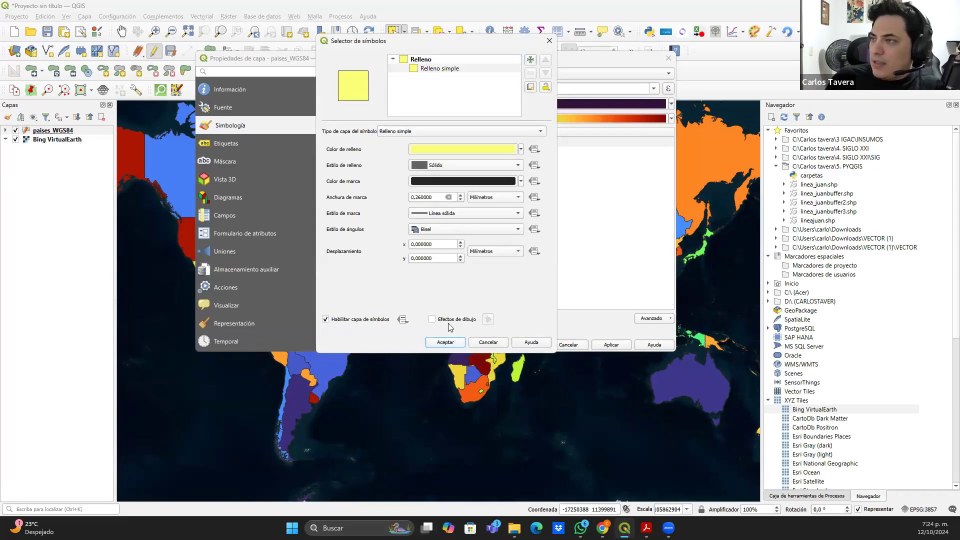
click(452, 343)
Set the simple fill color of the SUR AMERICA category to dark green
double_click(360, 152)
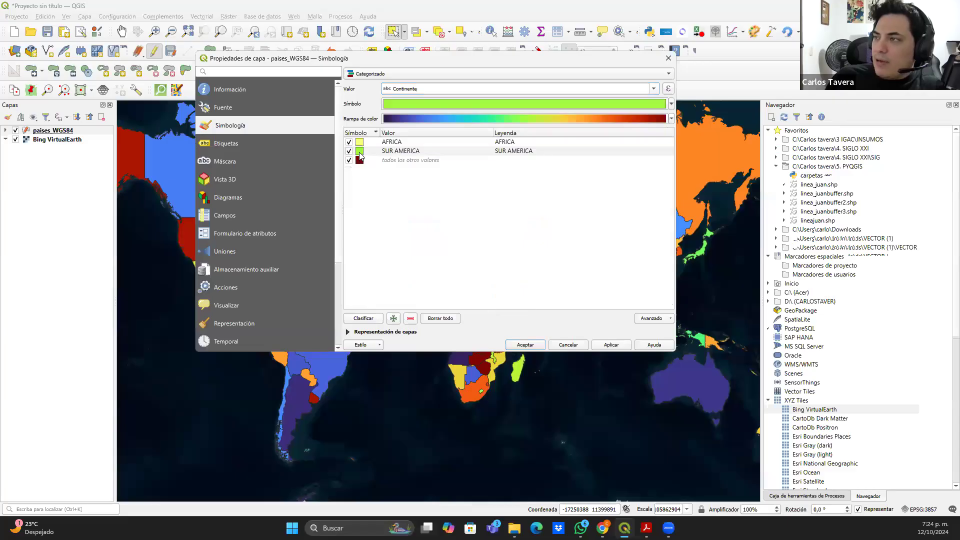
click(433, 70)
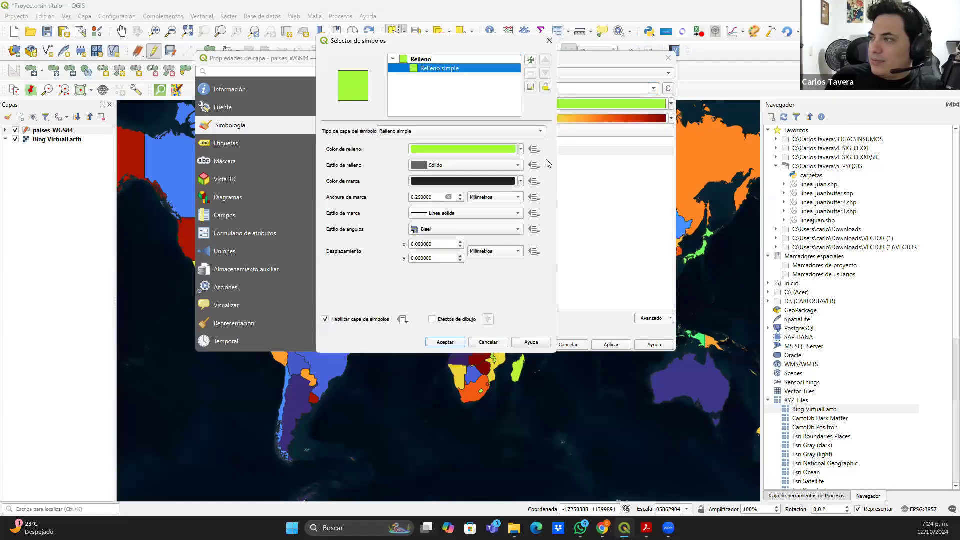
click(520, 149)
drag(439, 219, 425, 208)
click(631, 204)
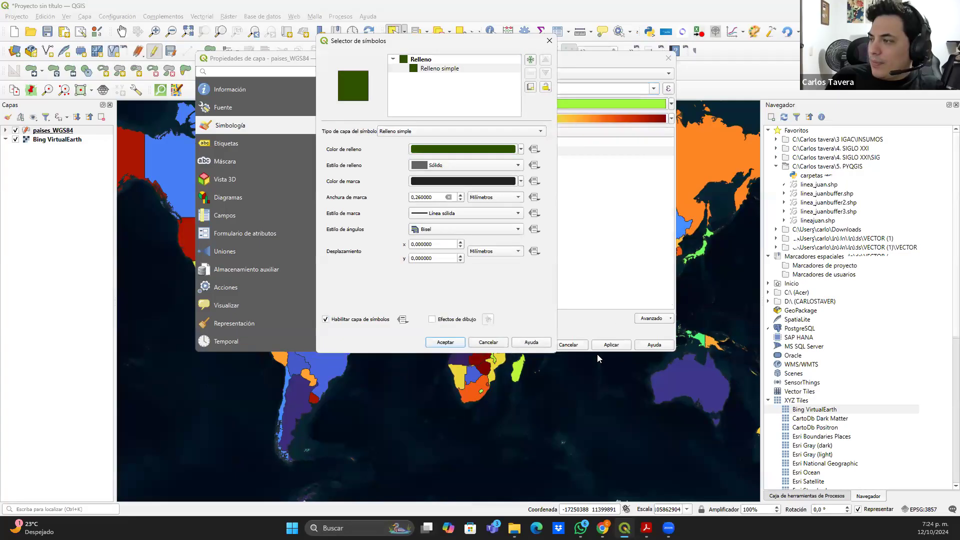
click(451, 343)
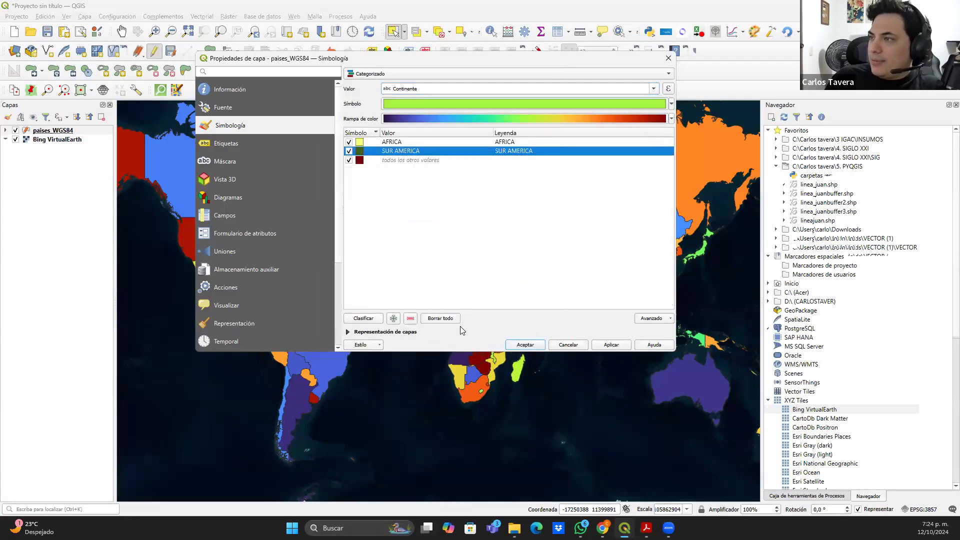
Give the category for all other values the 'hashed black /' fill and apply the symbology to the layer
click(358, 161)
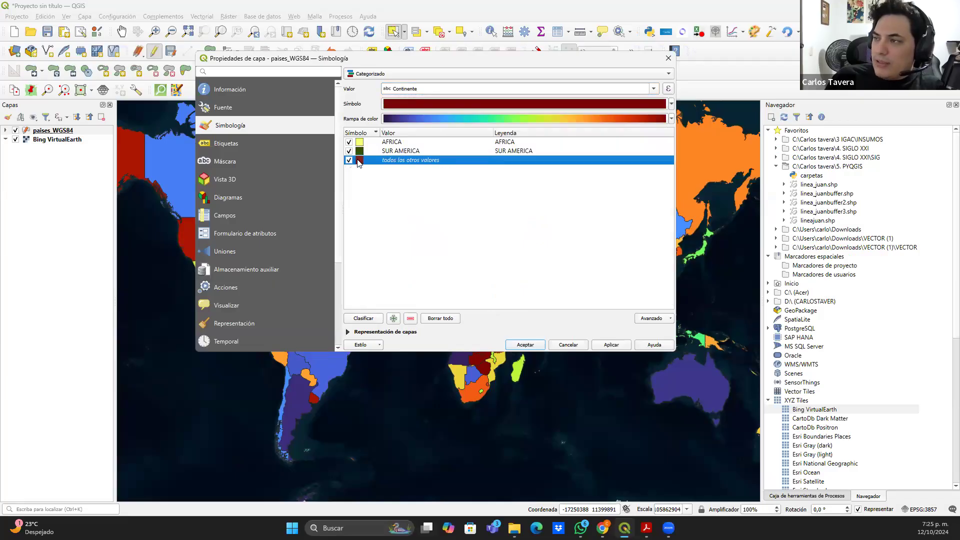
double_click(359, 160)
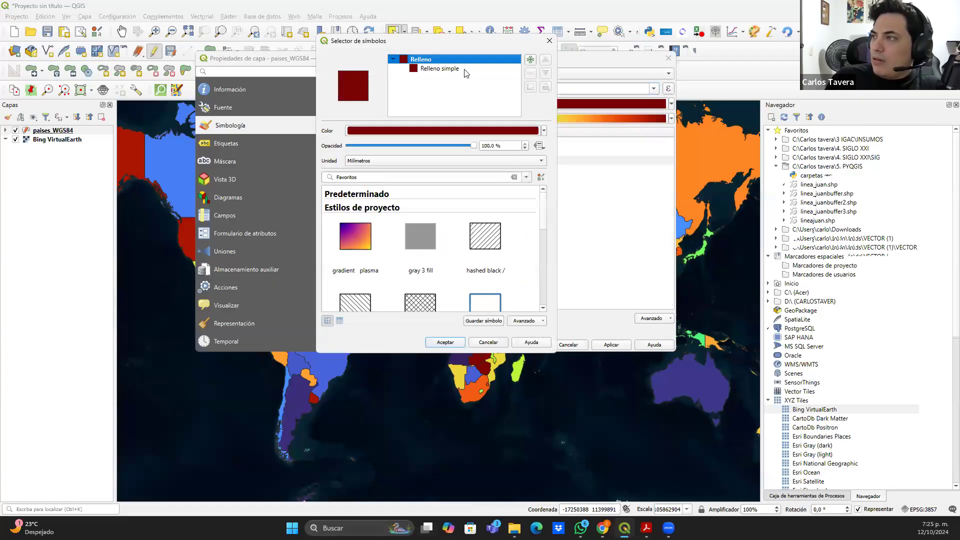
click(417, 60)
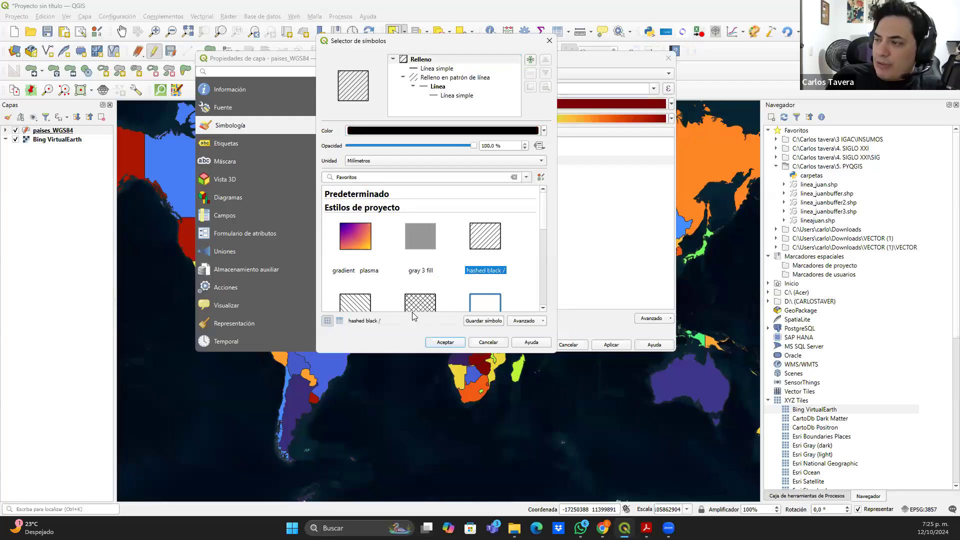
click(454, 343)
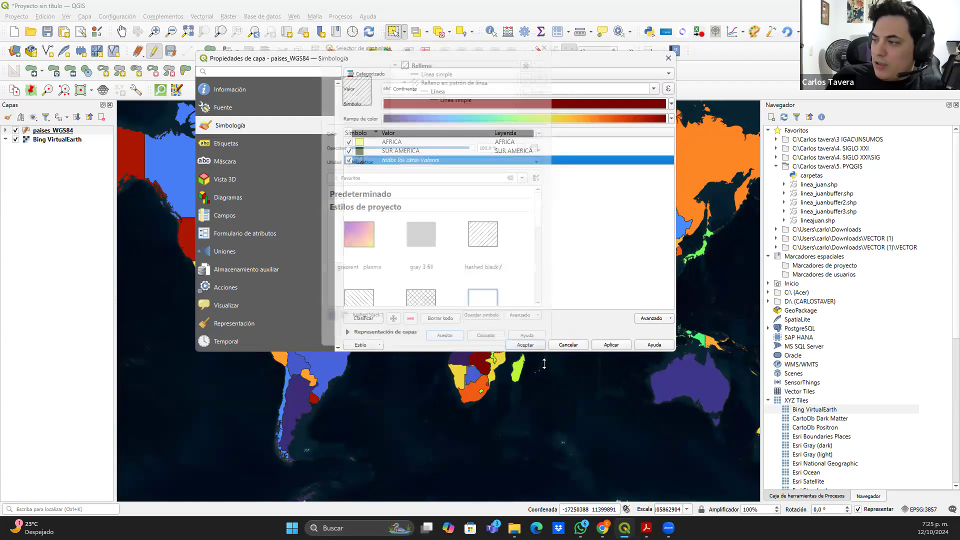
click(525, 345)
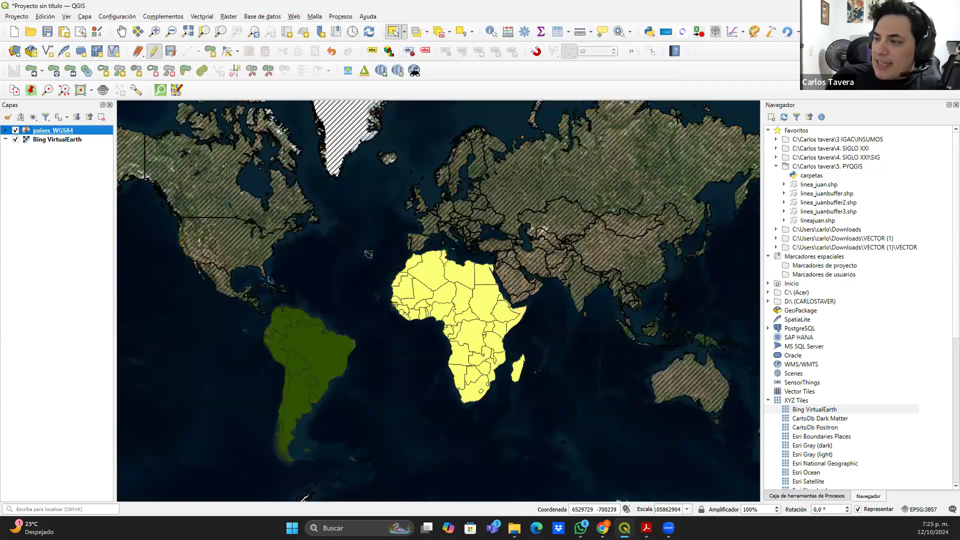
Hide the Bing VirtualEarth layer and expand the legend of the paises_WGS84 layer
click(15, 140)
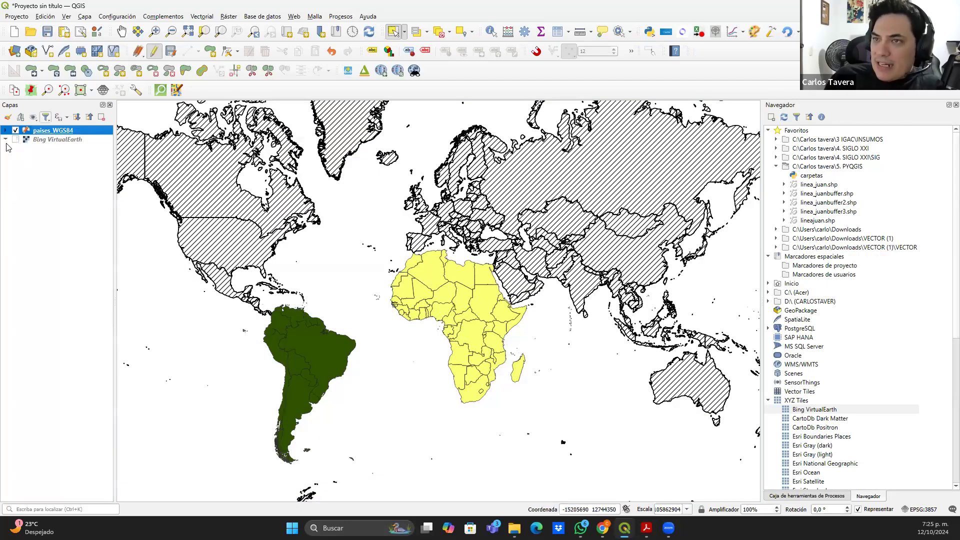
click(6, 130)
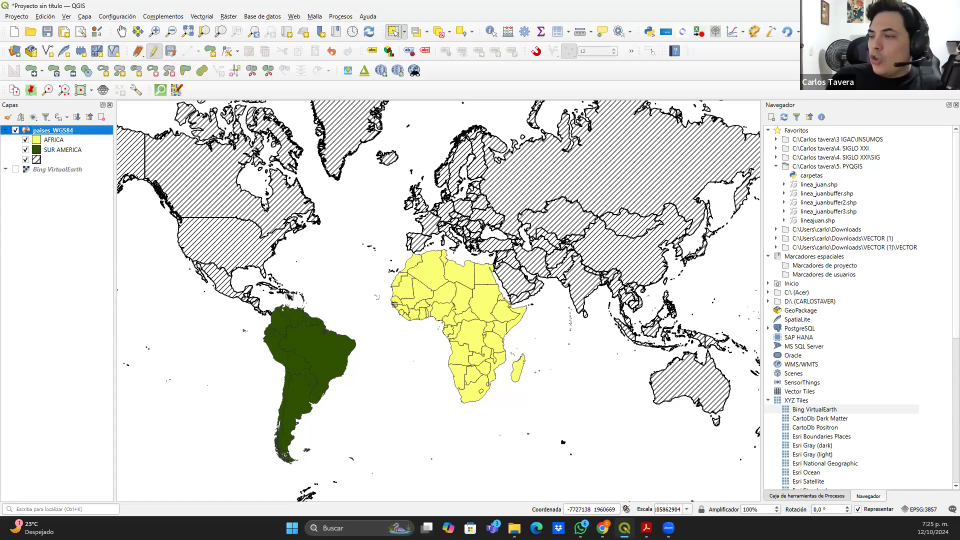
Open the paises_WGS84 attribute table, sort it by Continente in descending order and examine which countries still lack a continent
right_click(53, 130)
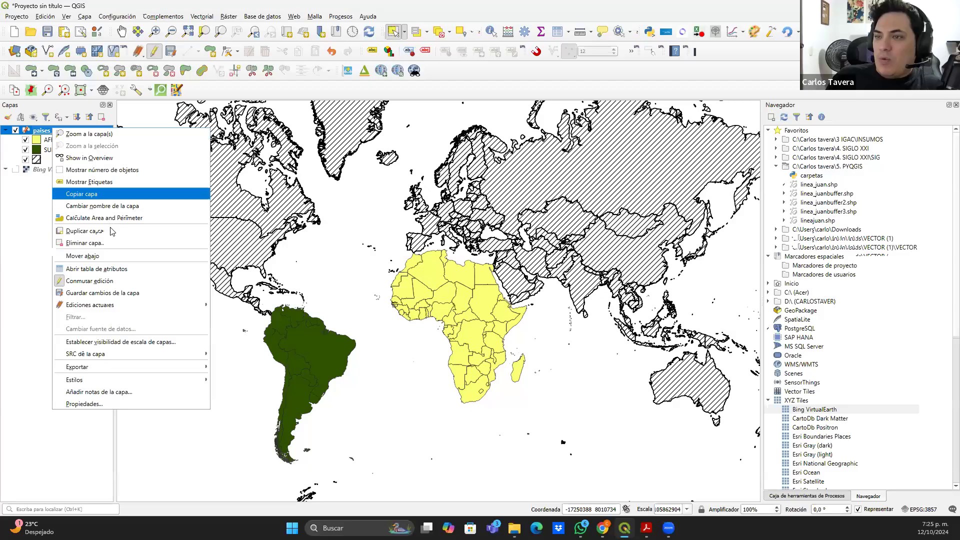
click(127, 270)
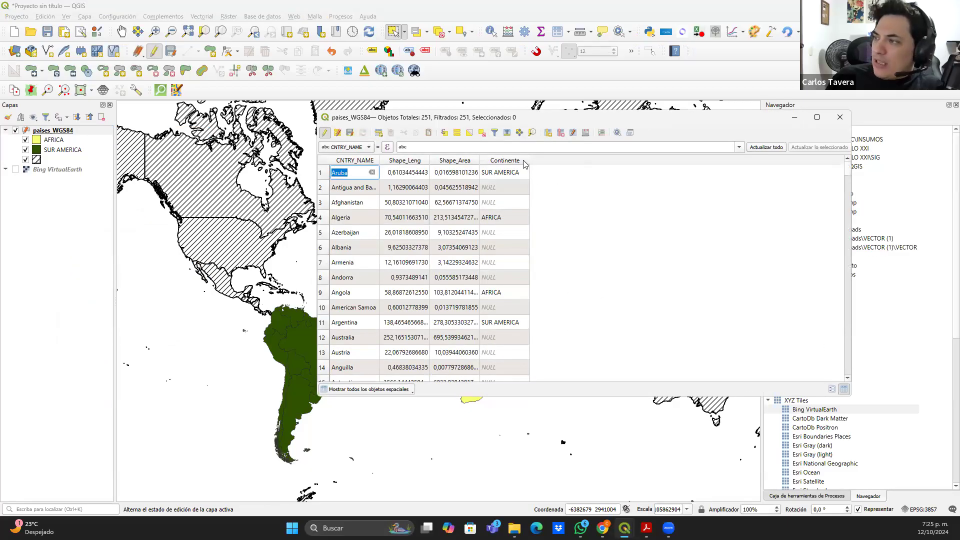
click(524, 161)
click(519, 161)
scroll(516, 215, down, 18)
scroll(510, 224, down, 8)
click(512, 223)
double_click(511, 238)
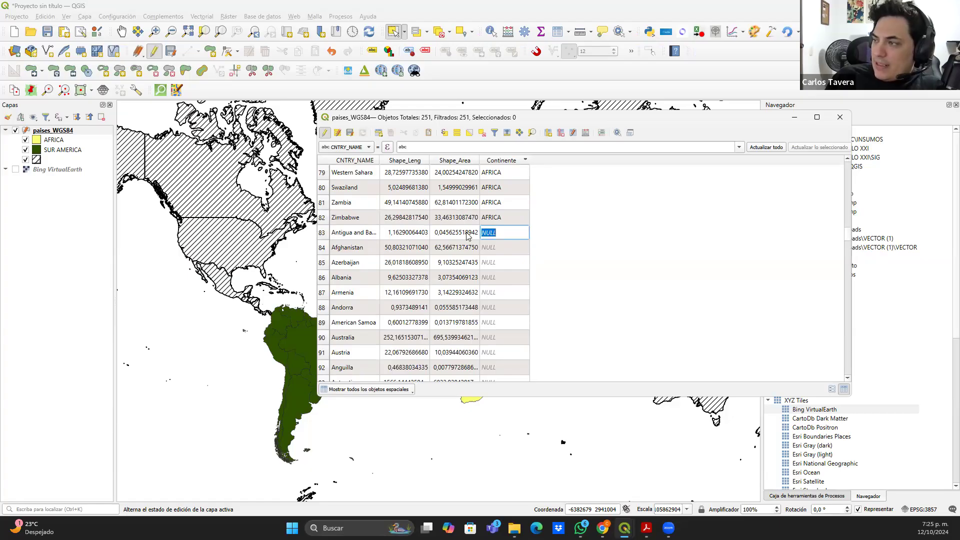
scroll(519, 246, down, 7)
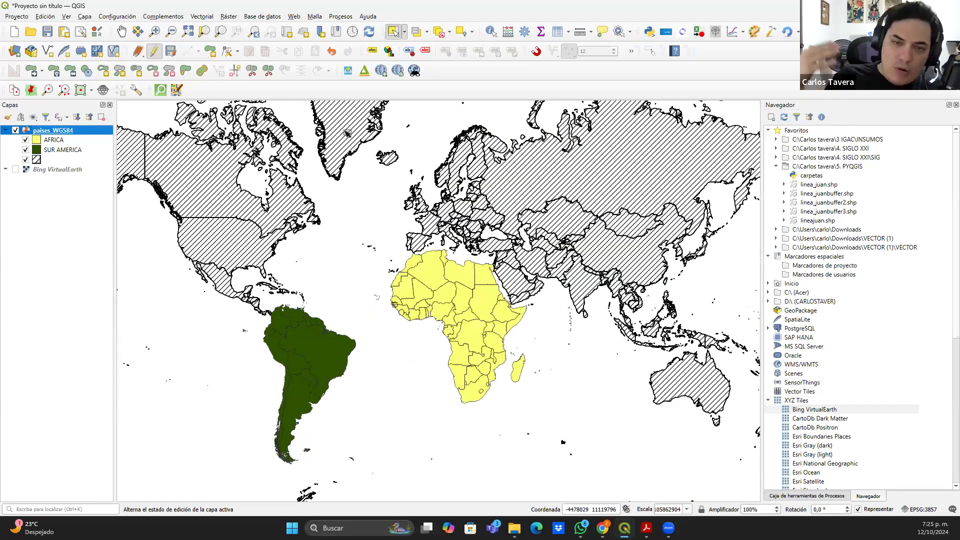
Review the ACTUALIZAR ATRIBUTOS and CONSULTAS ESPACIALES tasks on the attribute table slide in Acrobat, and return to QGIS
key(alt+Tab)
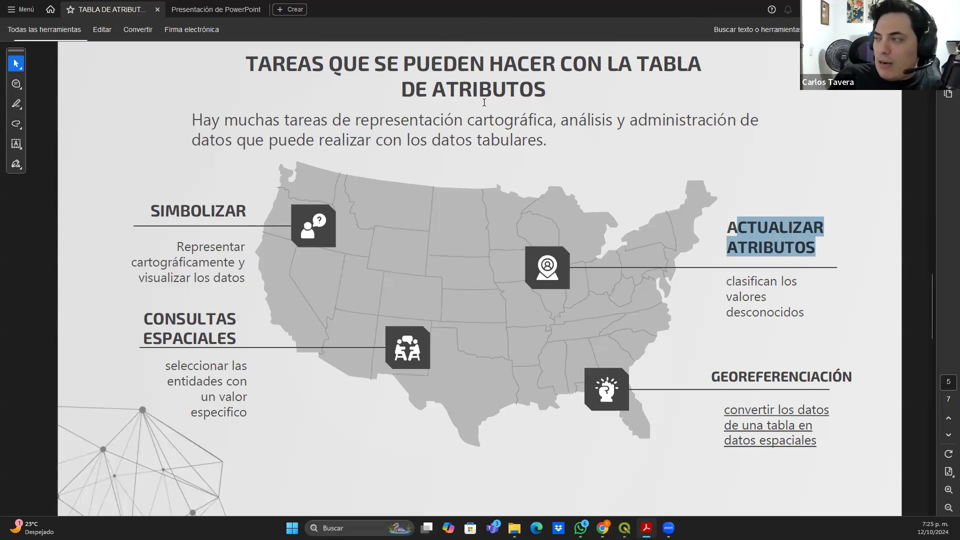
key(alt+Tab)
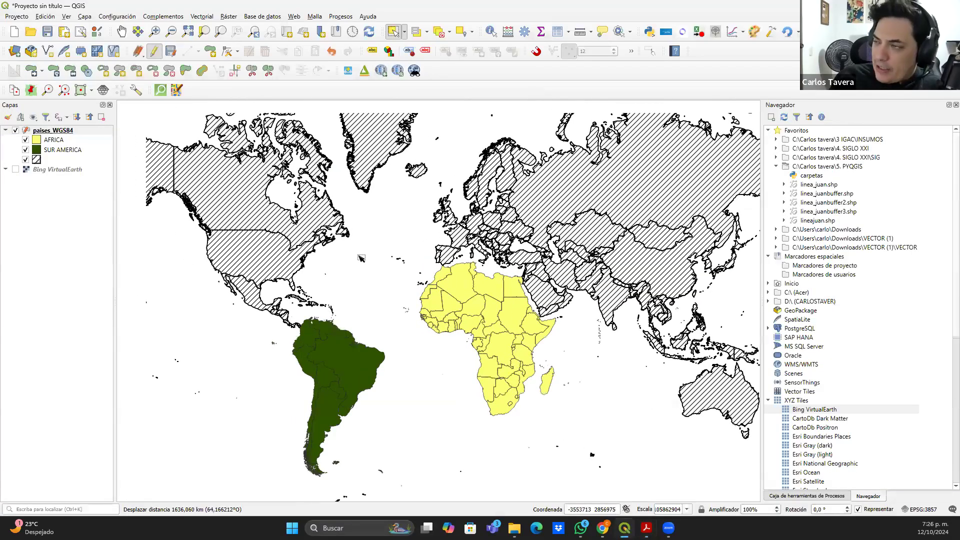
key(alt+Tab)
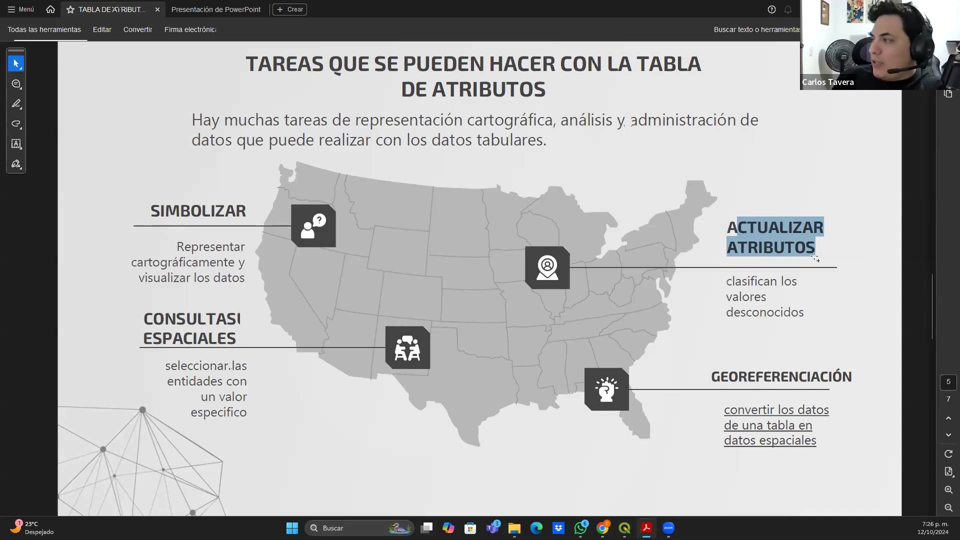
drag(727, 226, 824, 230)
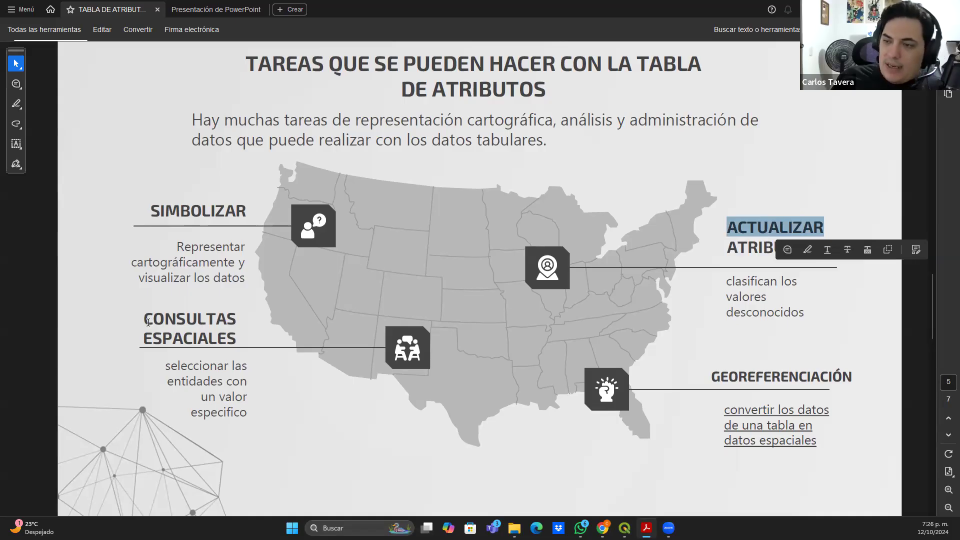
drag(144, 319, 232, 344)
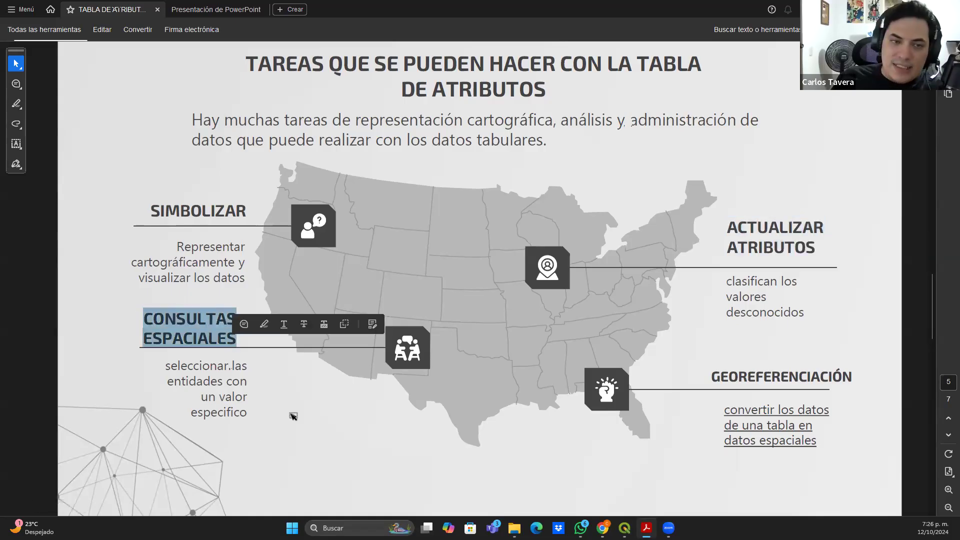
key(alt+Tab)
Show the Bing VirtualEarth layer beneath the countries and hide it again
drag(371, 352, 367, 334)
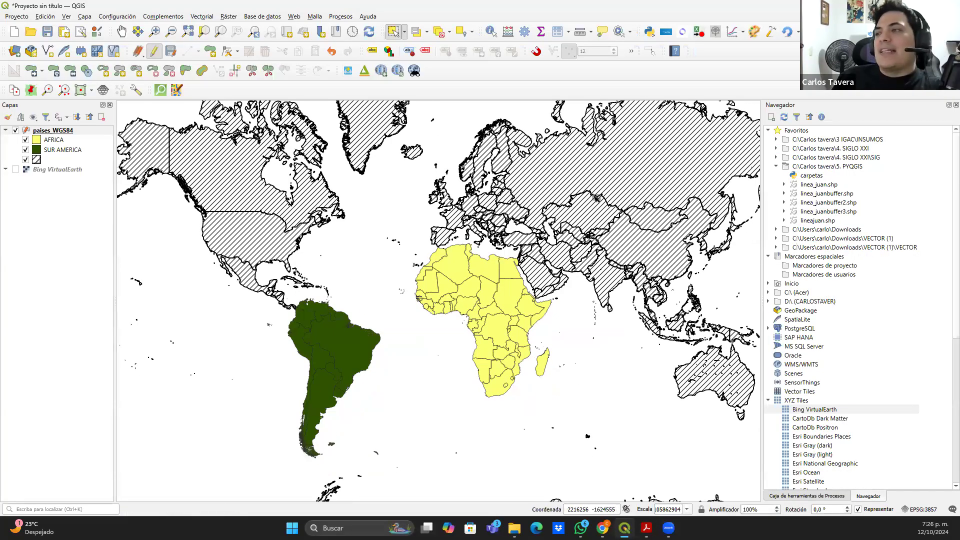
drag(422, 307, 401, 320)
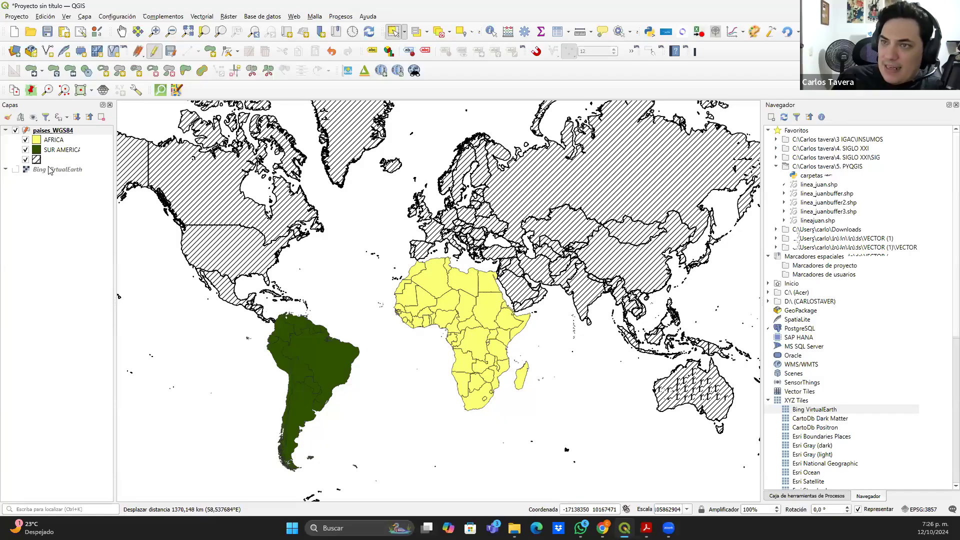
click(15, 169)
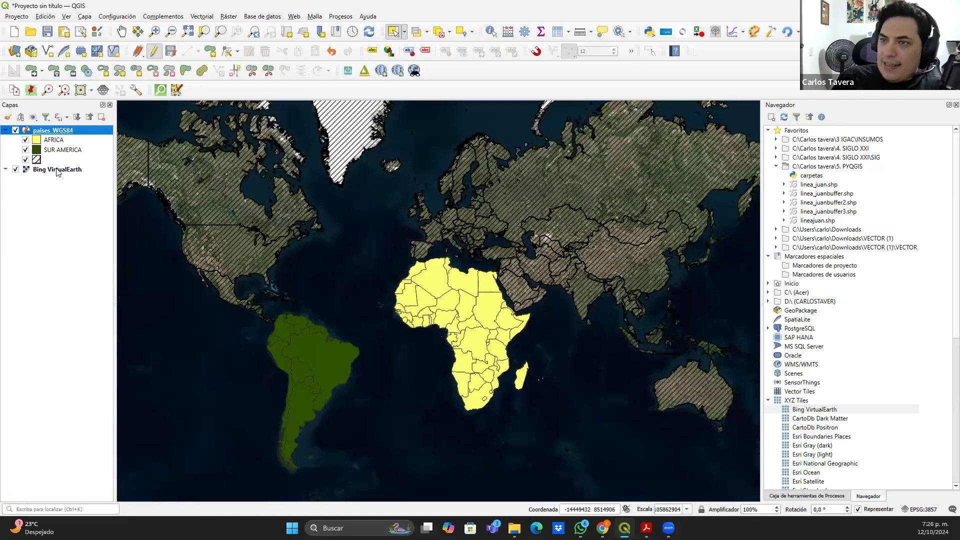
click(16, 170)
drag(228, 254, 245, 257)
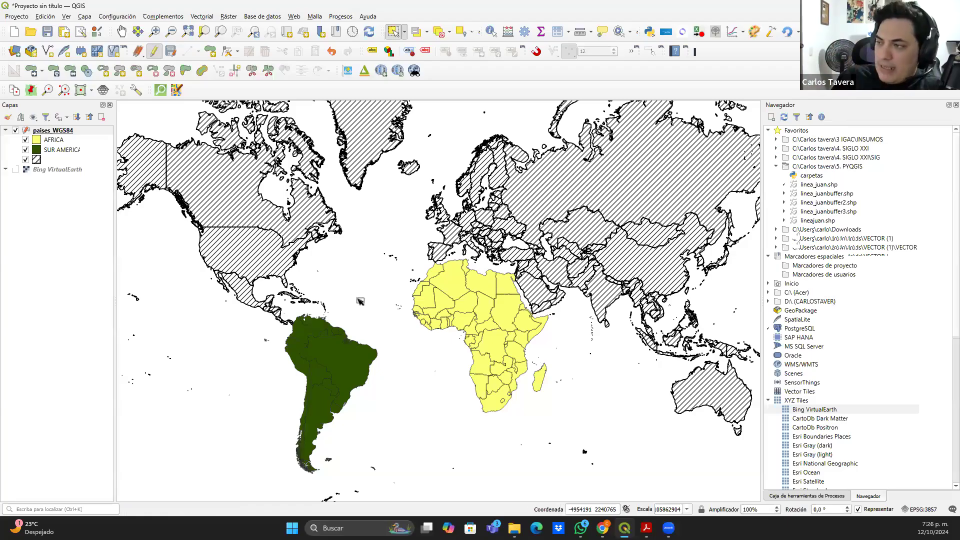
drag(383, 279, 403, 272)
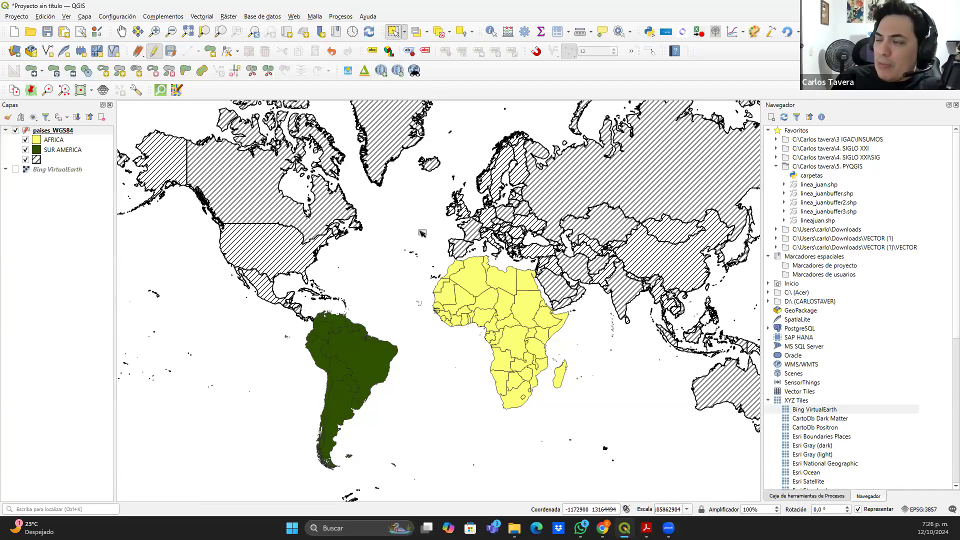
Select the country whose CNTRY_NAME is equal to Algeria by value in paises_WGS84, and close the selection form
click(405, 33)
click(419, 35)
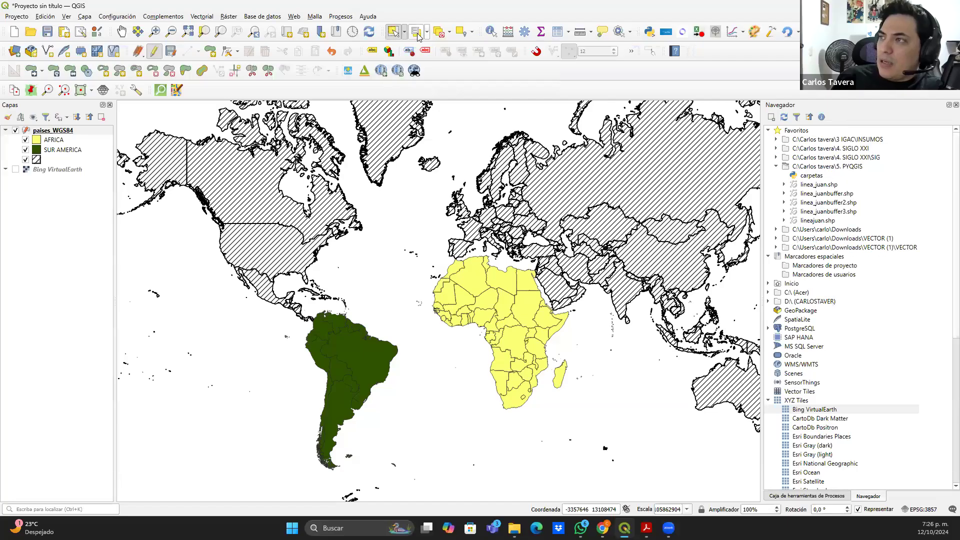
click(418, 35)
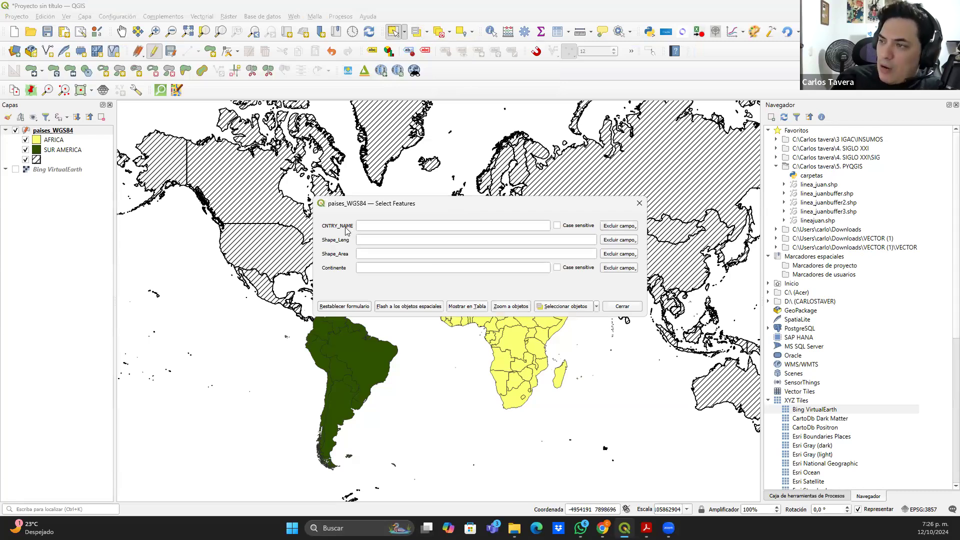
click(630, 227)
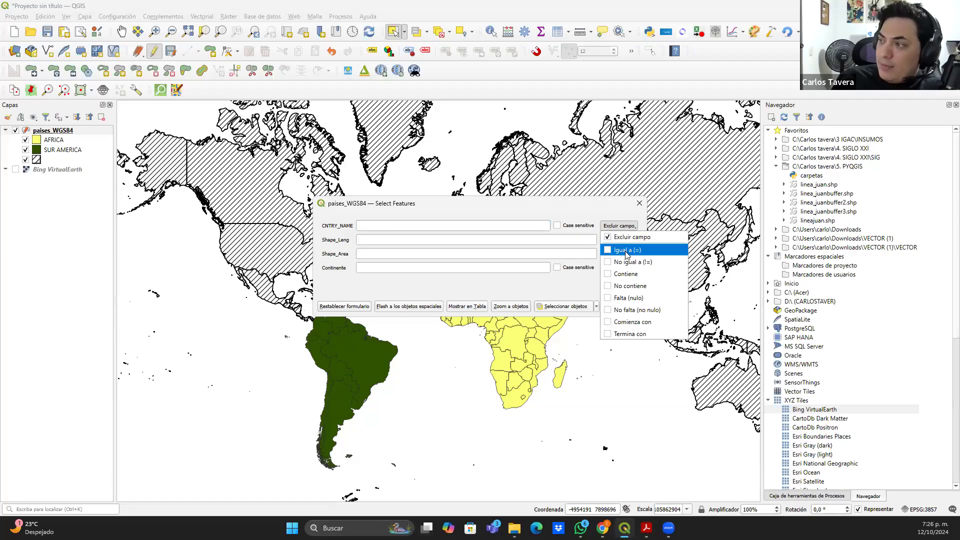
click(626, 250)
click(427, 225)
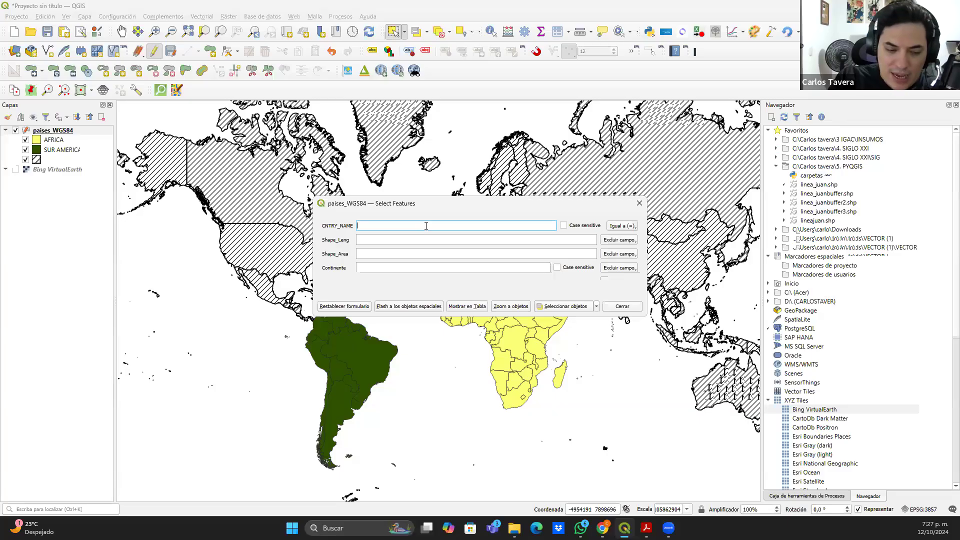
text(A)
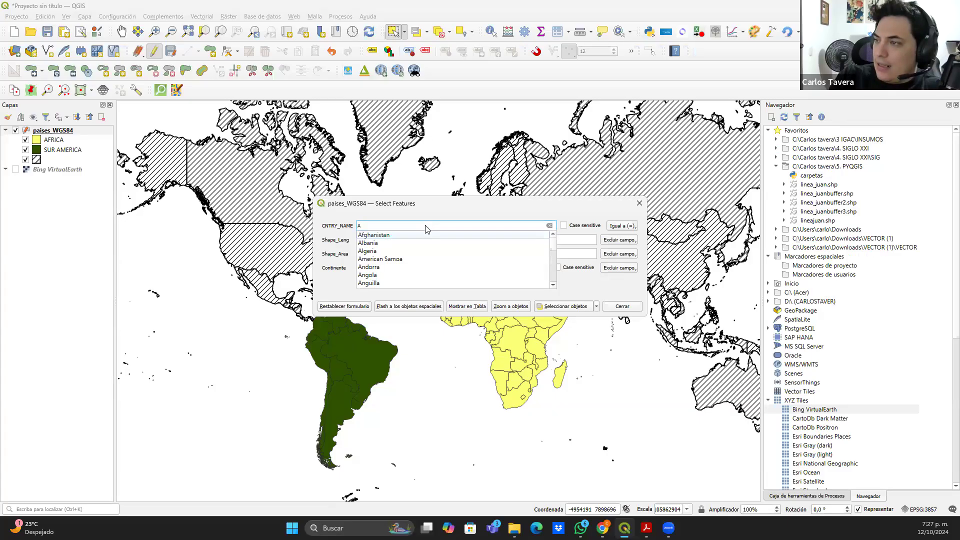
click(373, 251)
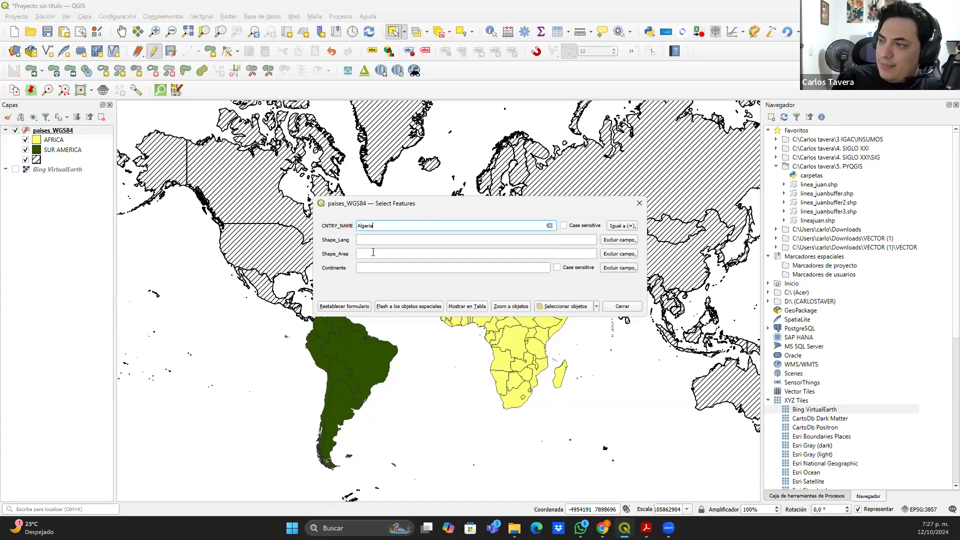
click(564, 308)
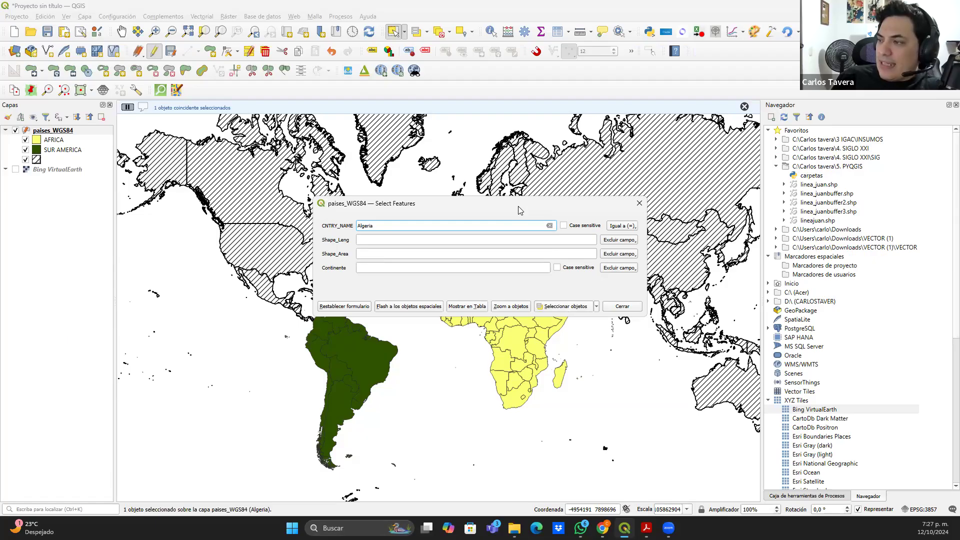
drag(492, 204, 451, 333)
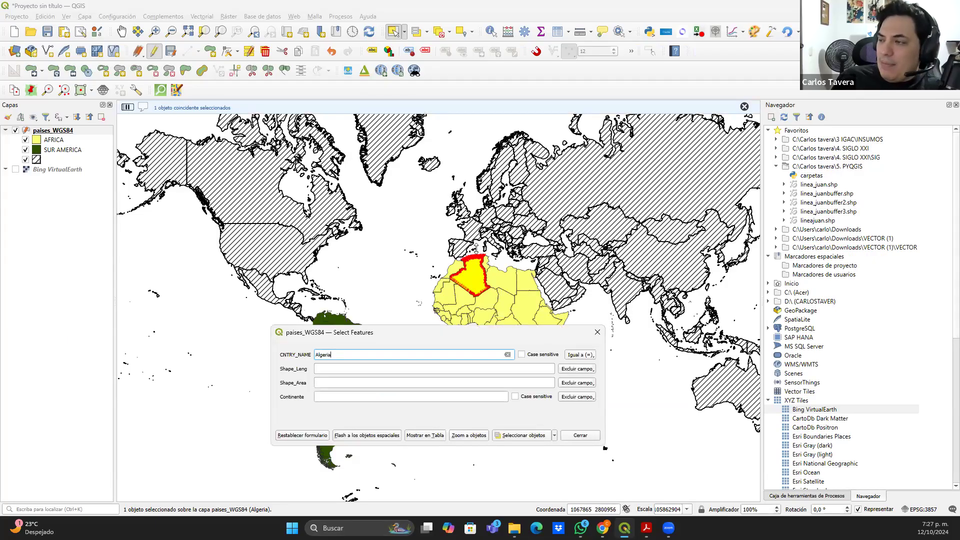
click(580, 435)
Inspect the selected country in northern Africa on the map and clear the selection
scroll(489, 276, up, 1)
scroll(448, 224, up, 1)
drag(532, 244, 395, 235)
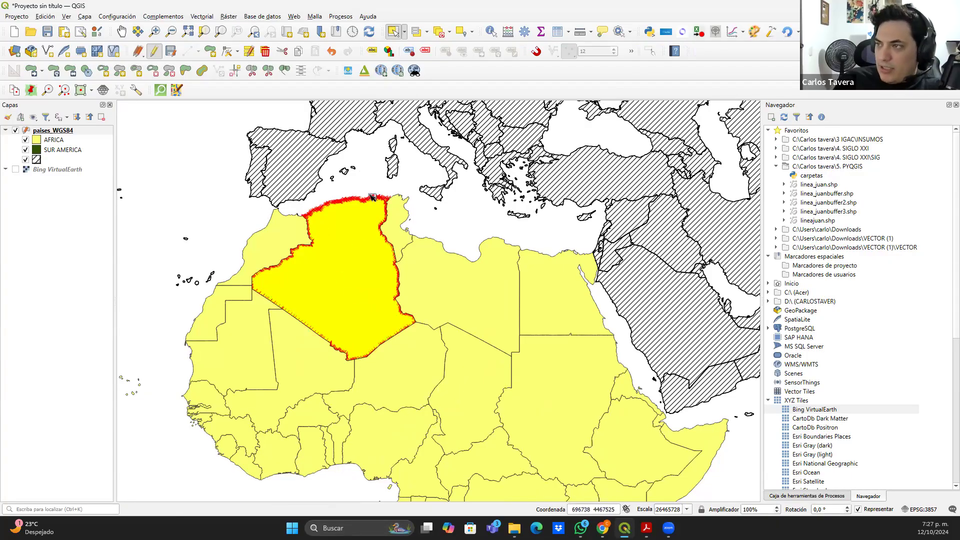
click(369, 186)
drag(355, 213, 370, 211)
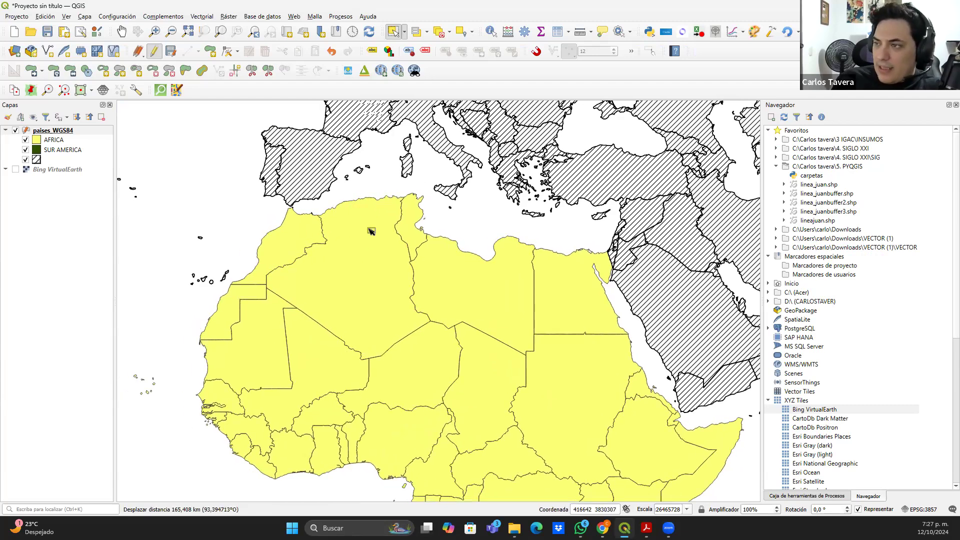
scroll(367, 254, down, 1)
drag(311, 274, 353, 281)
scroll(356, 271, down, 1)
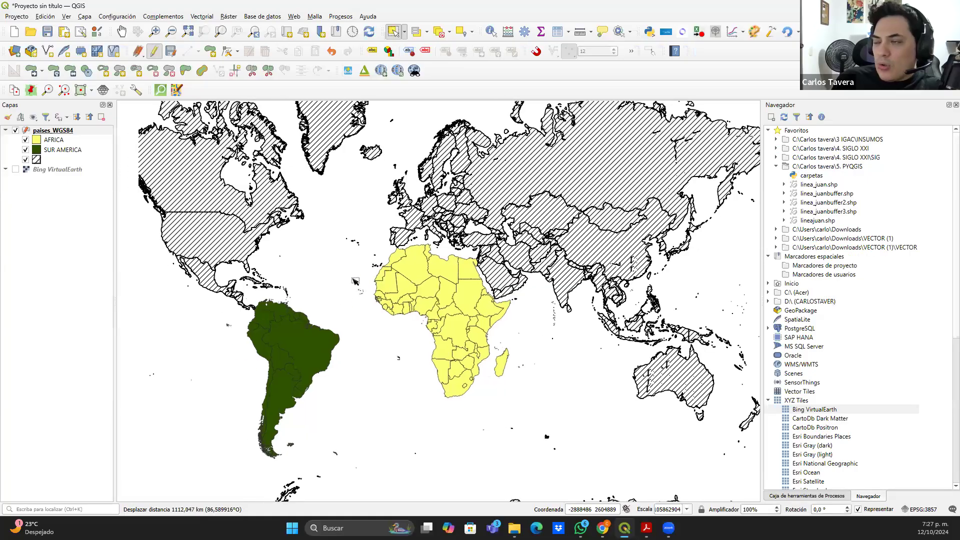
Open the paises_WGS84 attribute table, widen the Shape_Area column, sort it in descending order to examine the areas, and close the table
right_click(59, 132)
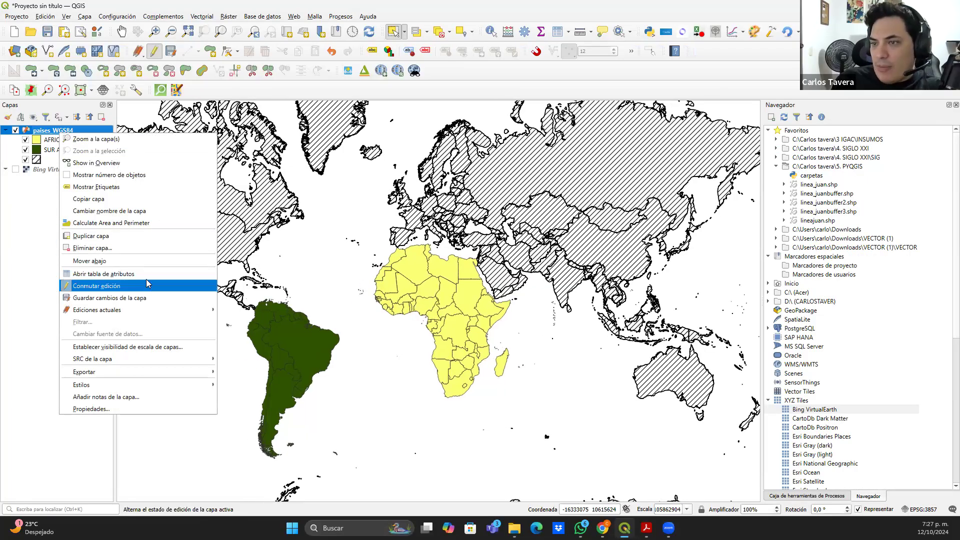
click(103, 274)
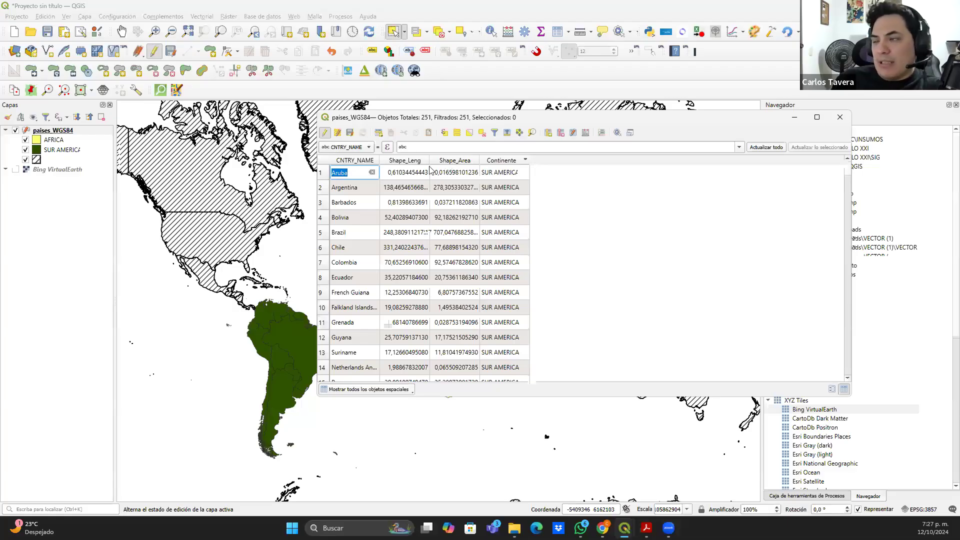
click(446, 160)
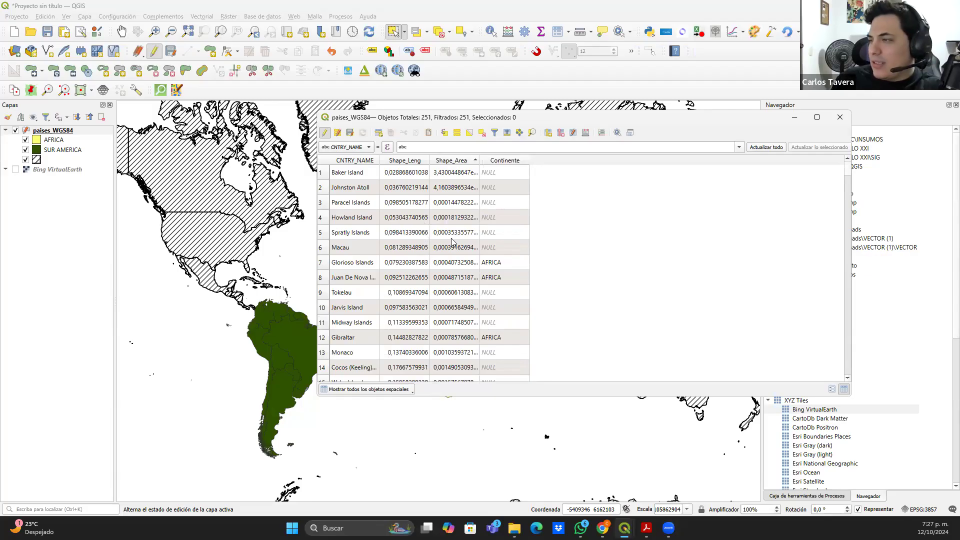
scroll(453, 245, down, 2)
scroll(452, 245, up, 2)
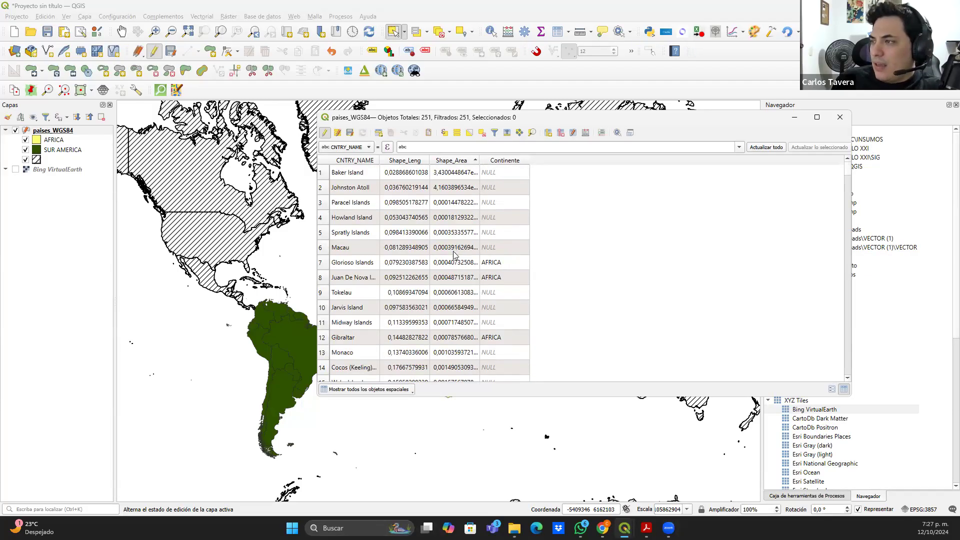
double_click(479, 161)
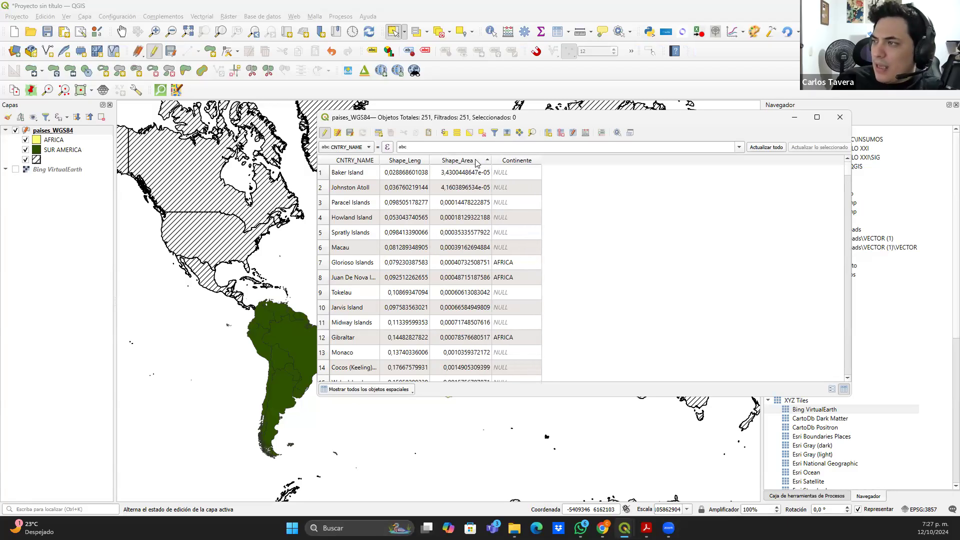
click(475, 160)
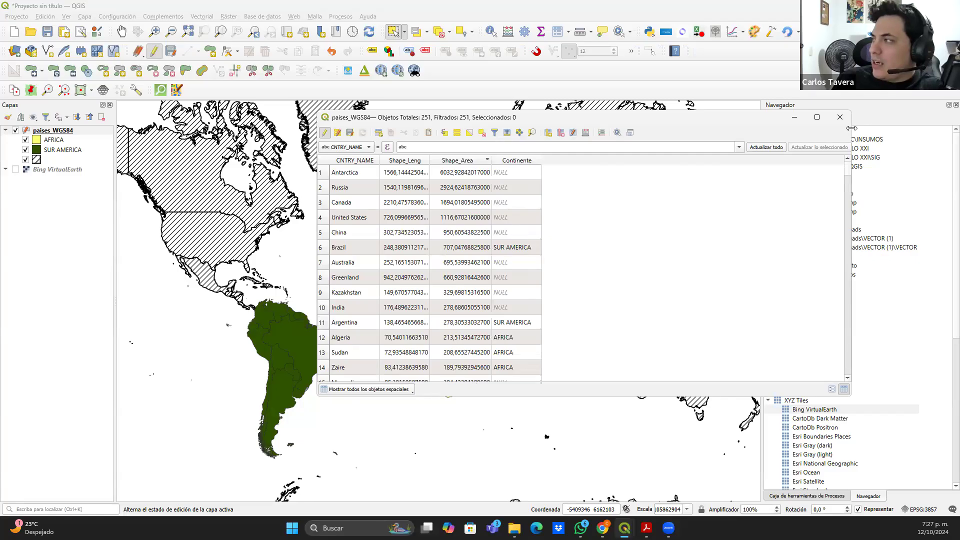
click(840, 118)
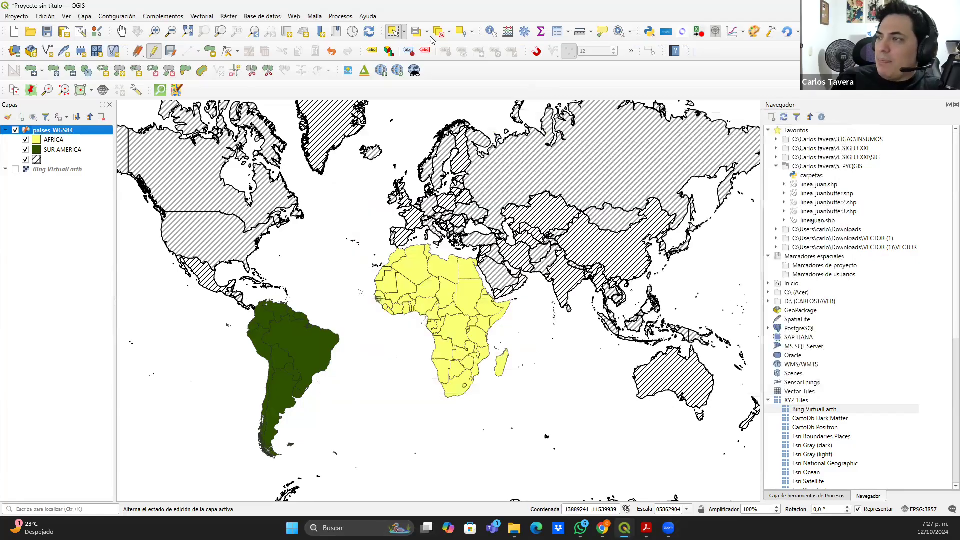
Try to select by value the countries whose Shape_Area is greater than 5000000
click(418, 32)
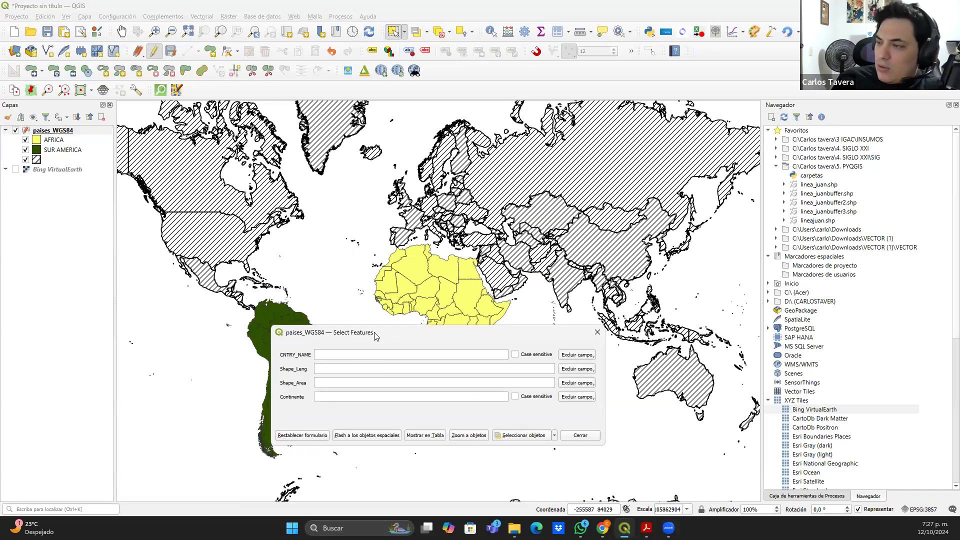
drag(376, 332, 375, 224)
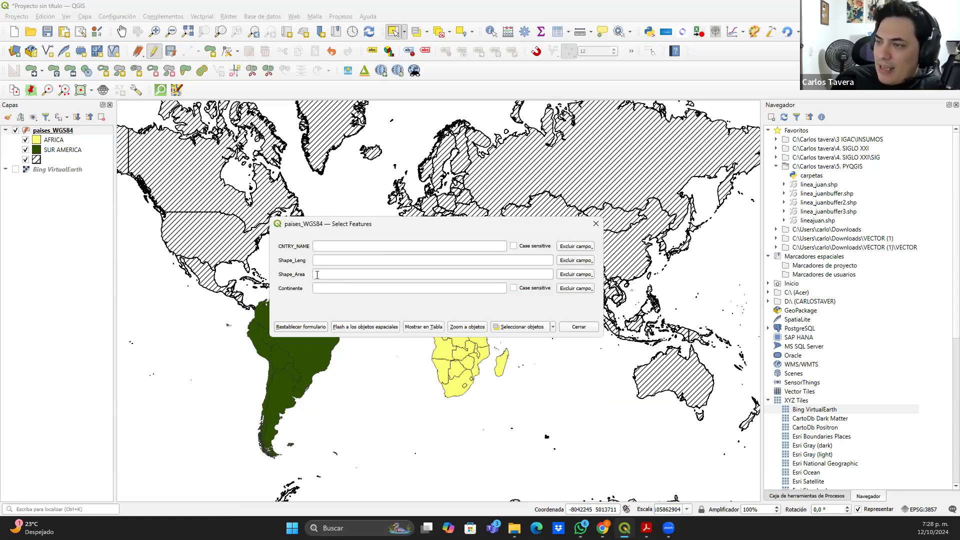
click(584, 275)
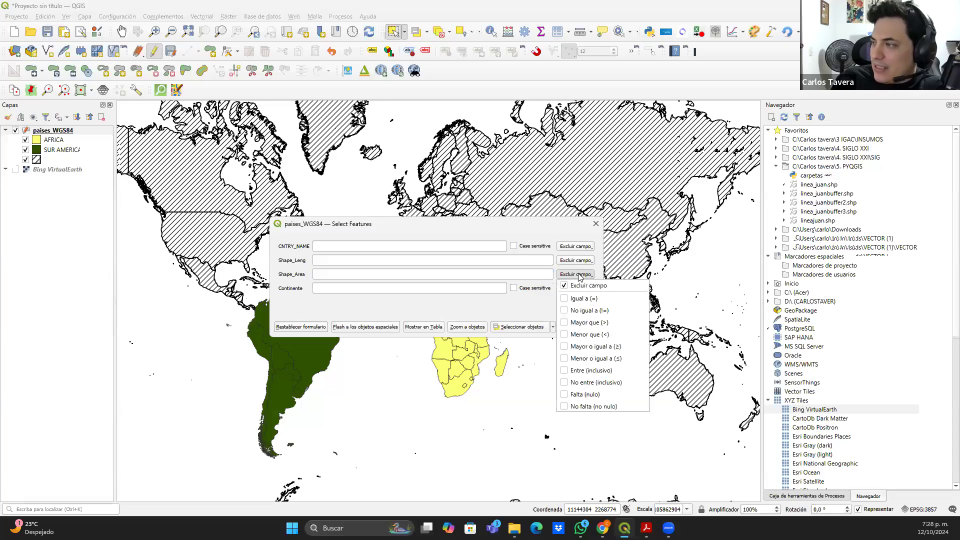
click(611, 323)
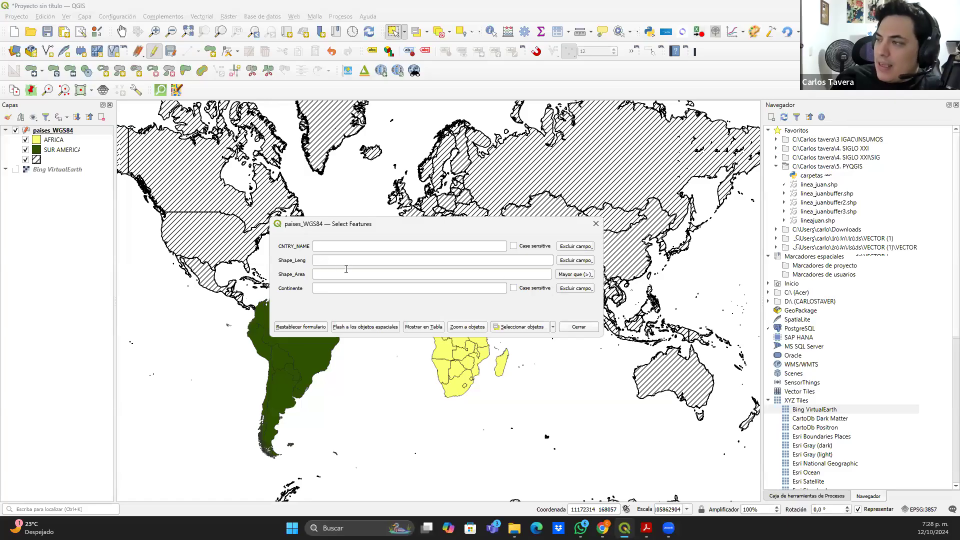
click(365, 275)
text(5000)
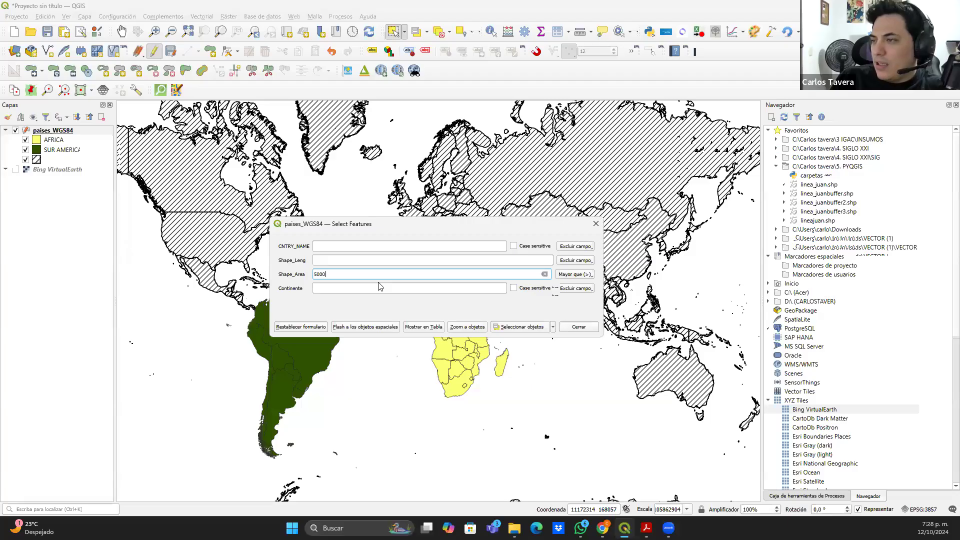
text(00)
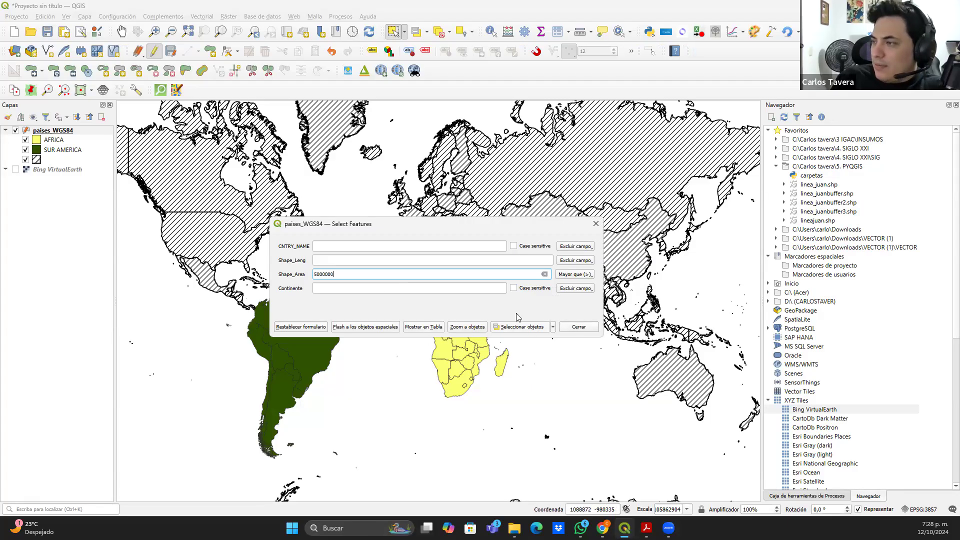
click(523, 328)
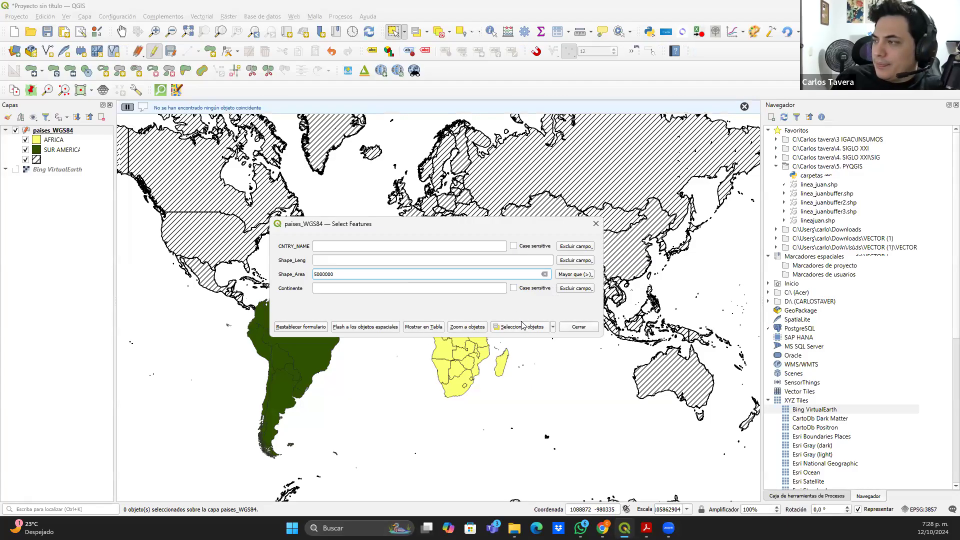
Try to select by value the countries whose Shape_Area is greater than 500000, and retry with a threshold of 50000
drag(376, 219, 309, 275)
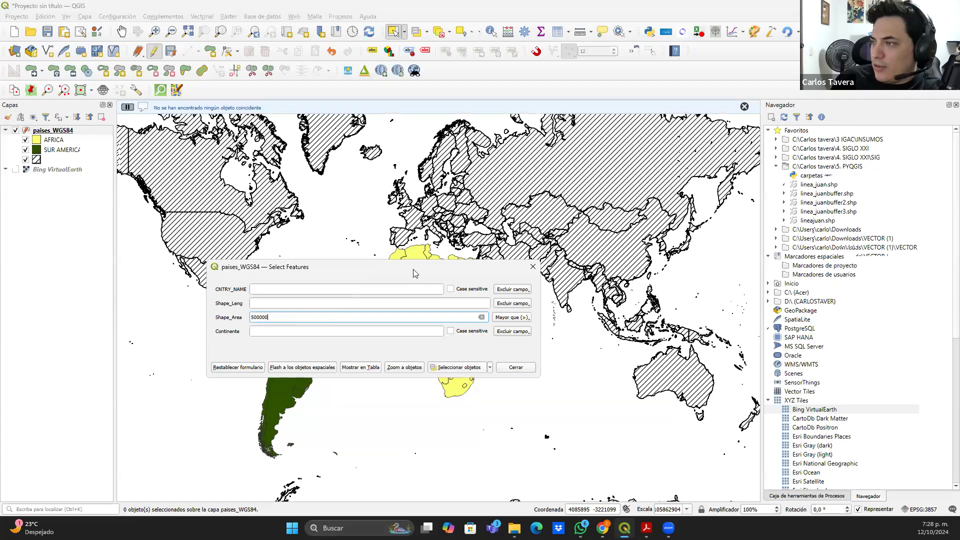
drag(413, 269, 538, 218)
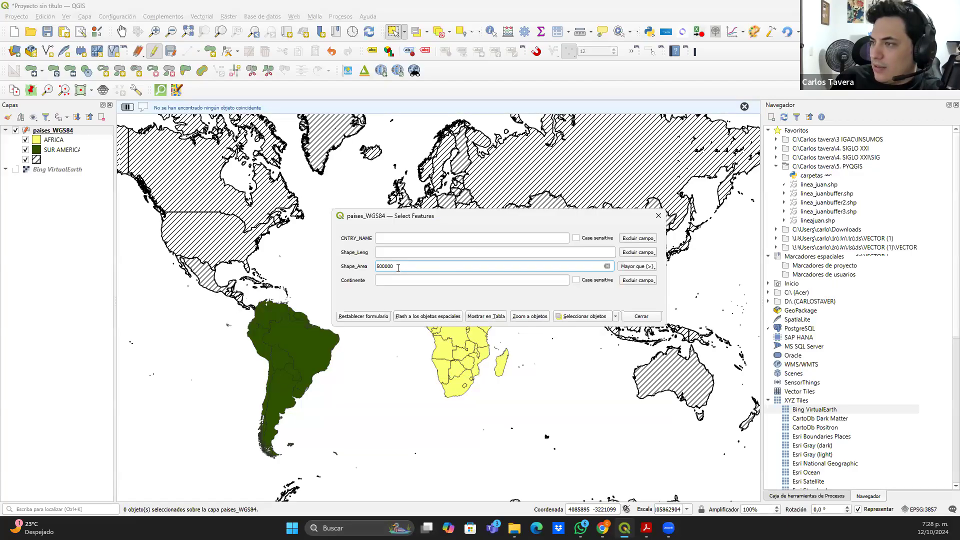
click(590, 317)
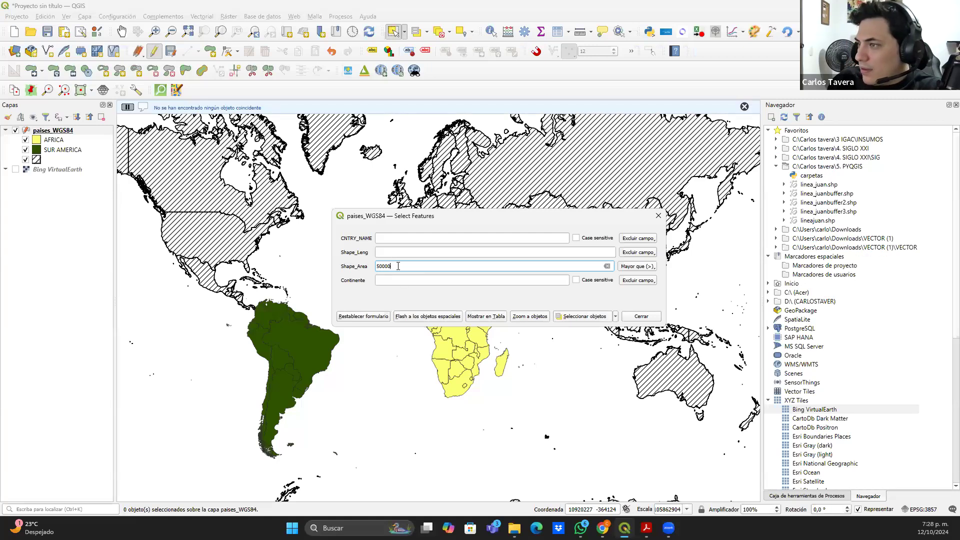
click(600, 317)
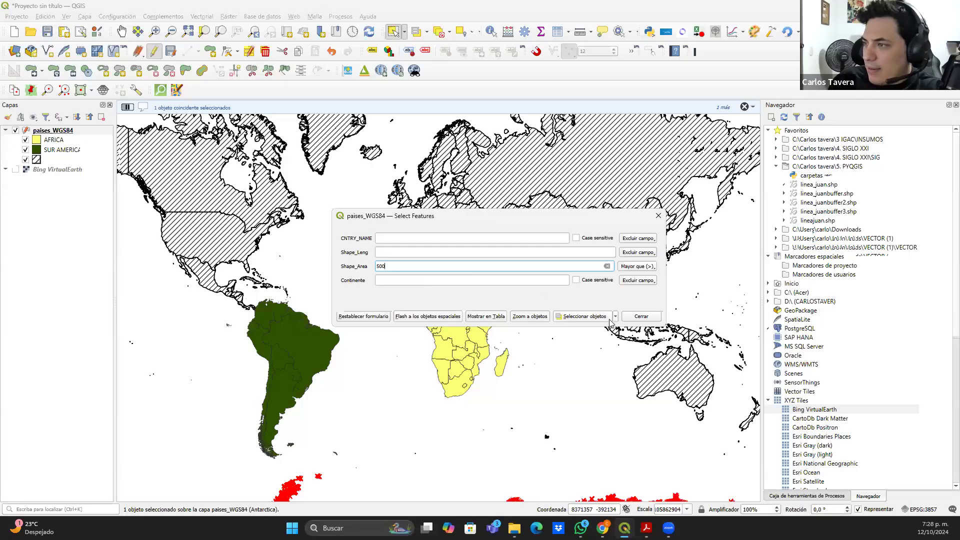
Select by value the countries whose Shape_Area is greater than 500, and close the selection form
click(598, 317)
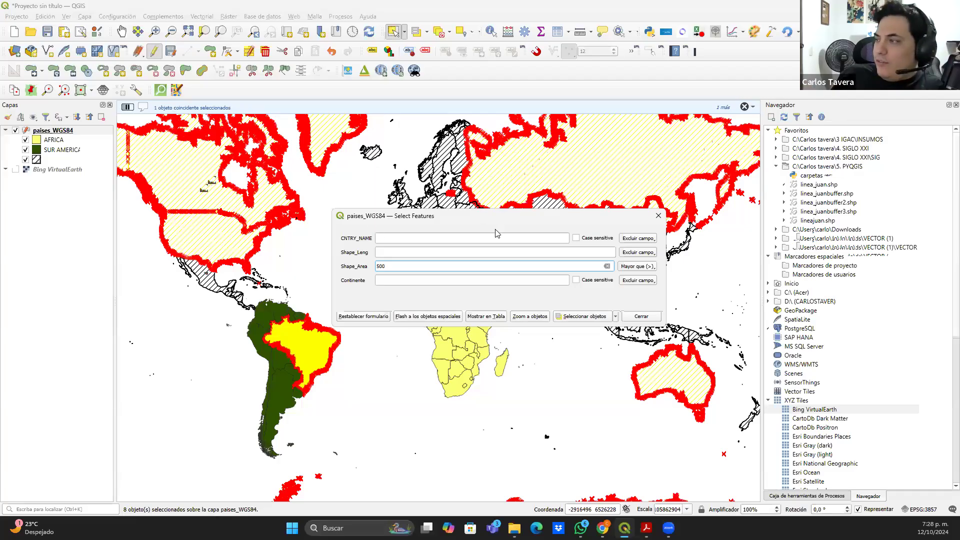
double_click(381, 266)
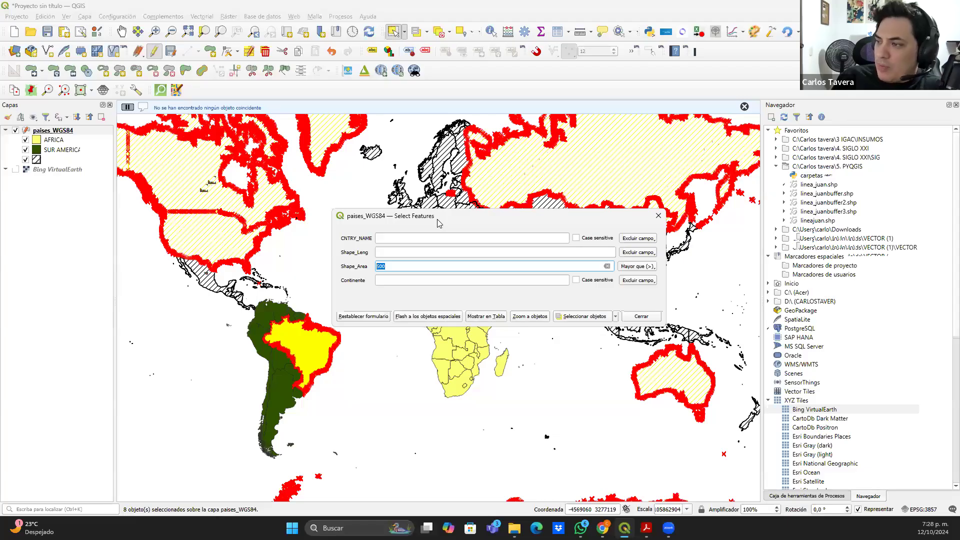
drag(438, 222, 426, 282)
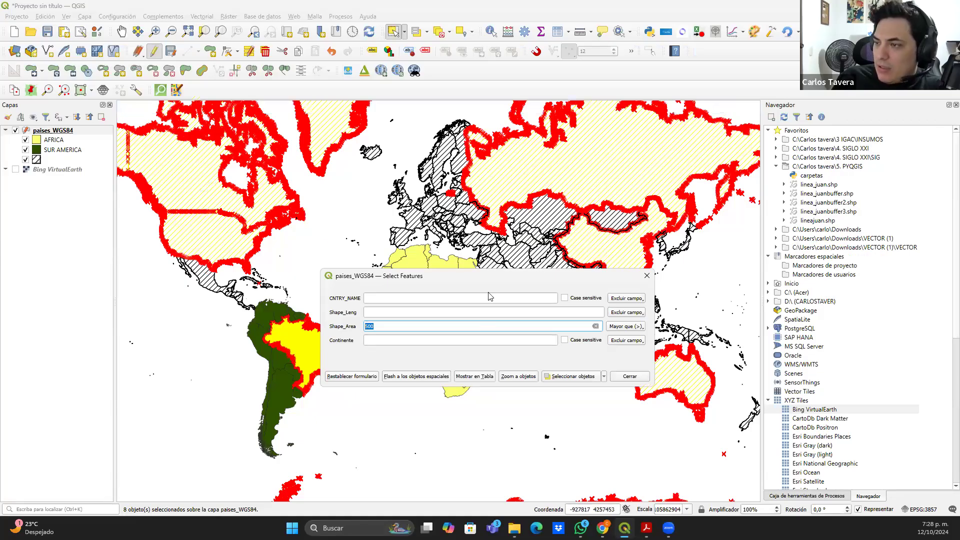
click(647, 276)
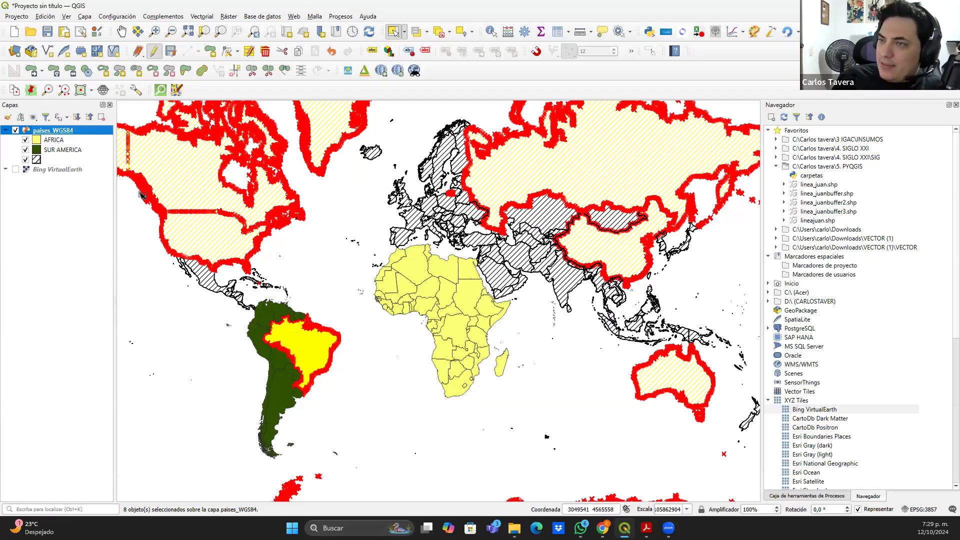
Clear the country selection while viewing the map over the Bing VirtualEarth basemap, and hide the basemap again
click(15, 170)
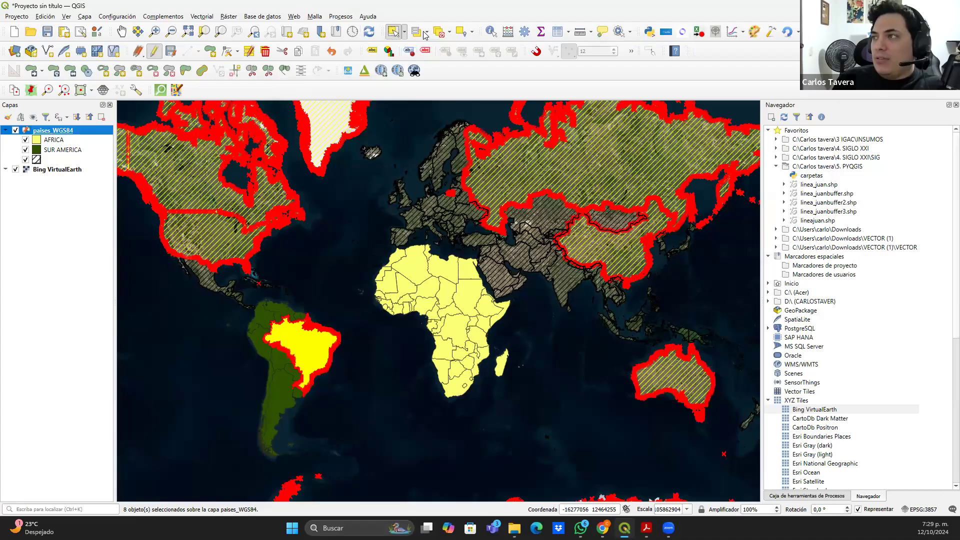
click(438, 33)
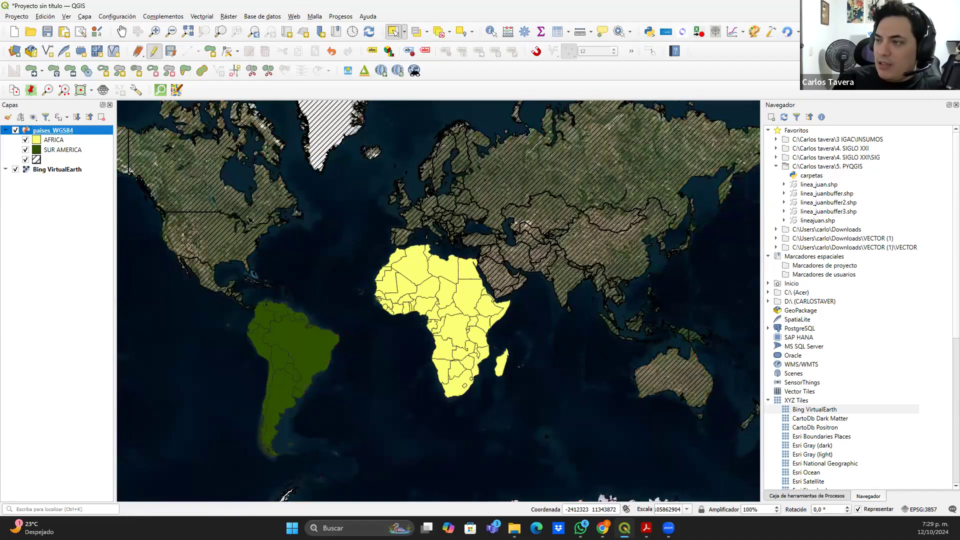
click(15, 170)
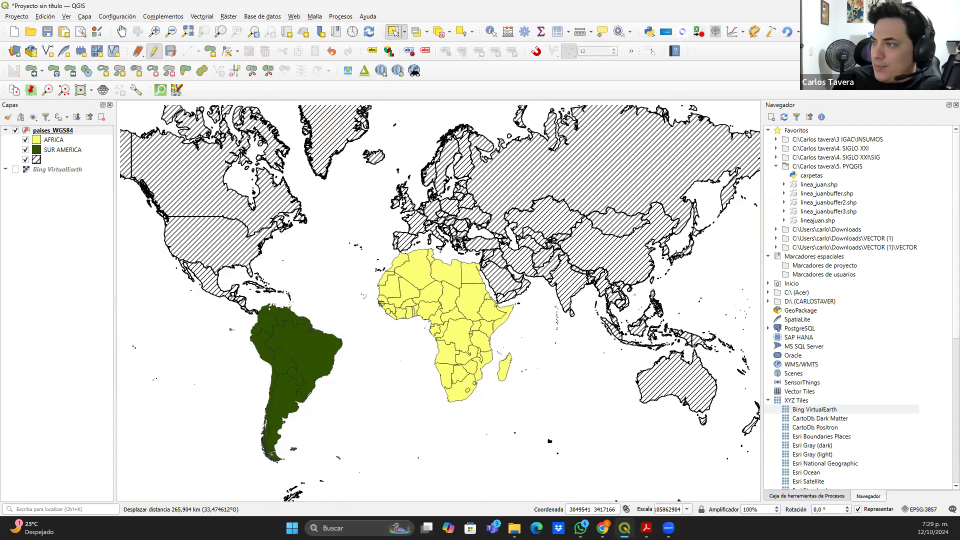
Categorize the paises_WGS84 symbology by Shape_Area, replacing the existing Continente classes, and accept the layer properties
double_click(54, 131)
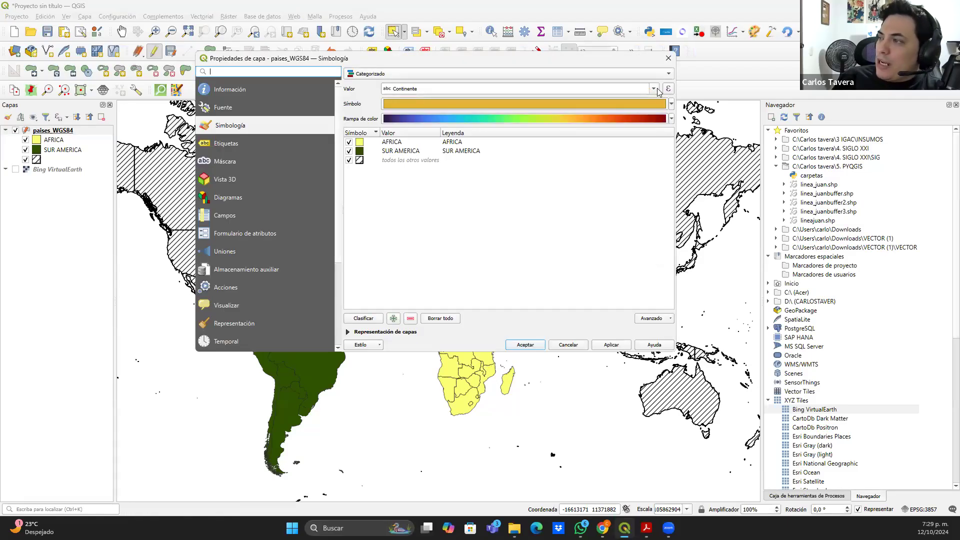
click(655, 89)
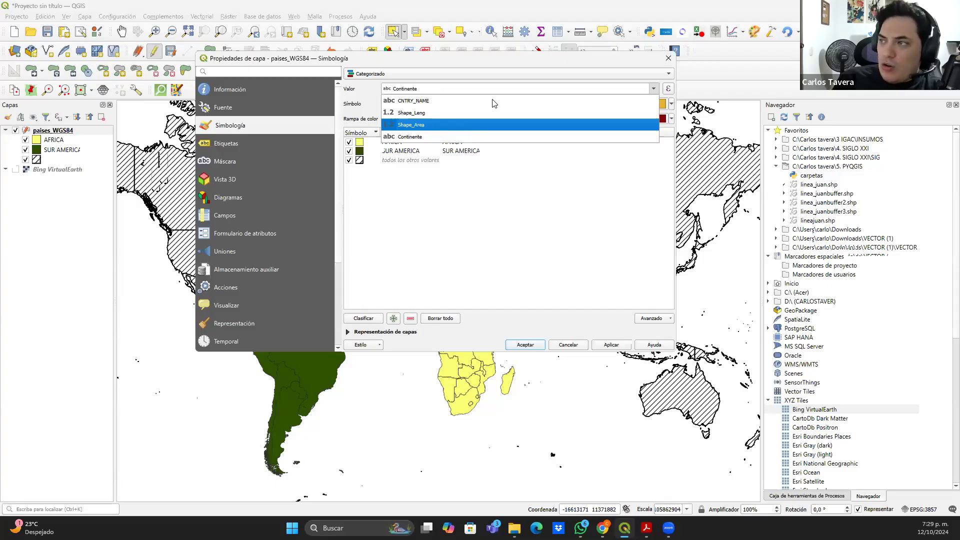
click(417, 125)
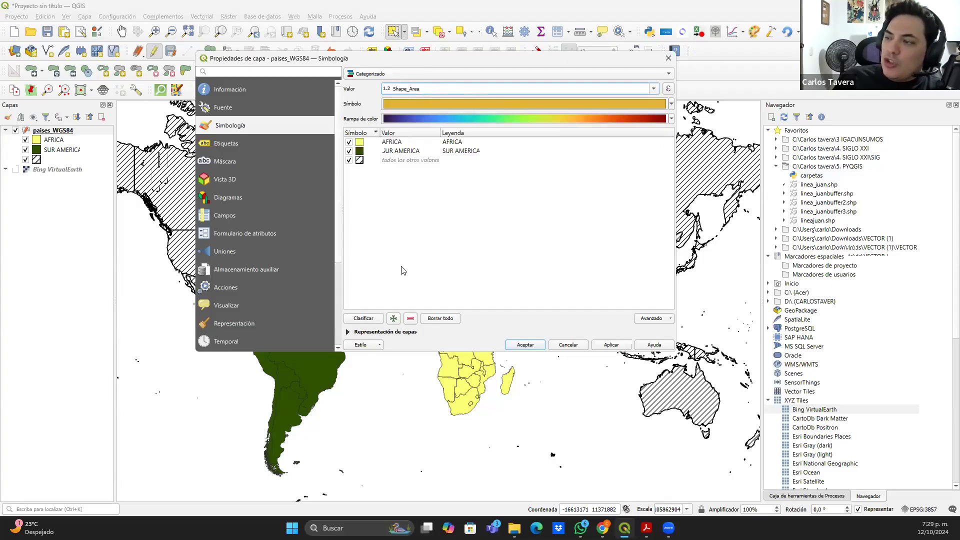
click(368, 319)
click(434, 221)
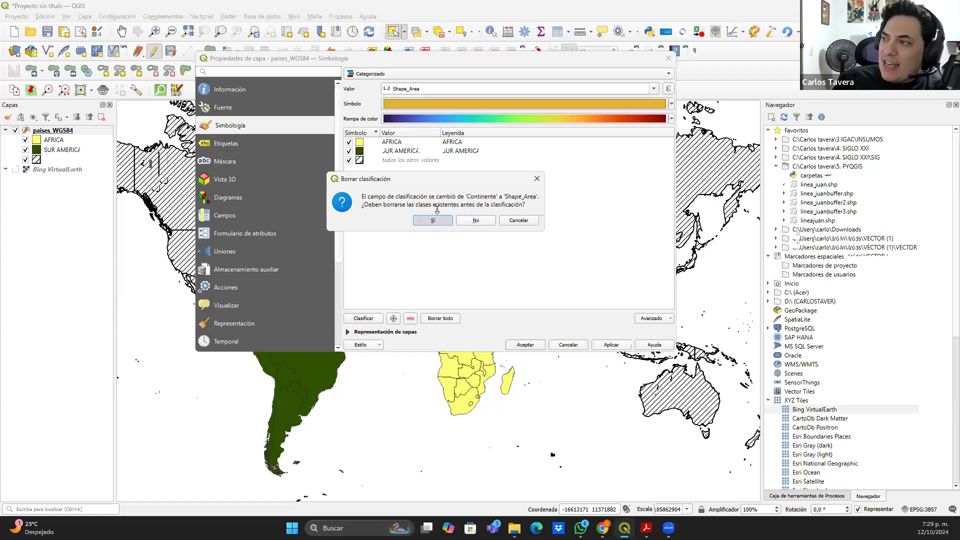
click(525, 344)
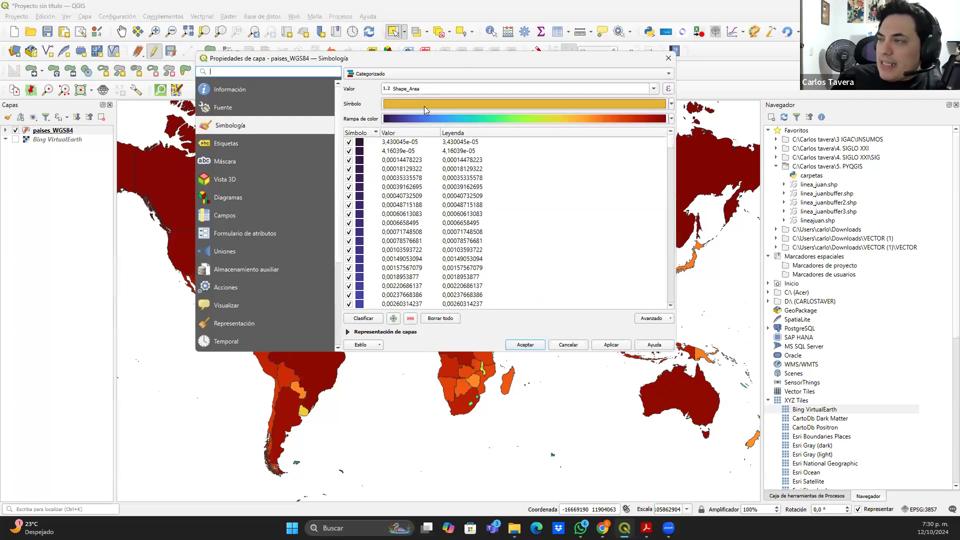
Apply the RdYlBu color ramp to the Shape_Area categories of paises_WGS84 and inspect the recolored countries on the map
click(653, 89)
click(614, 123)
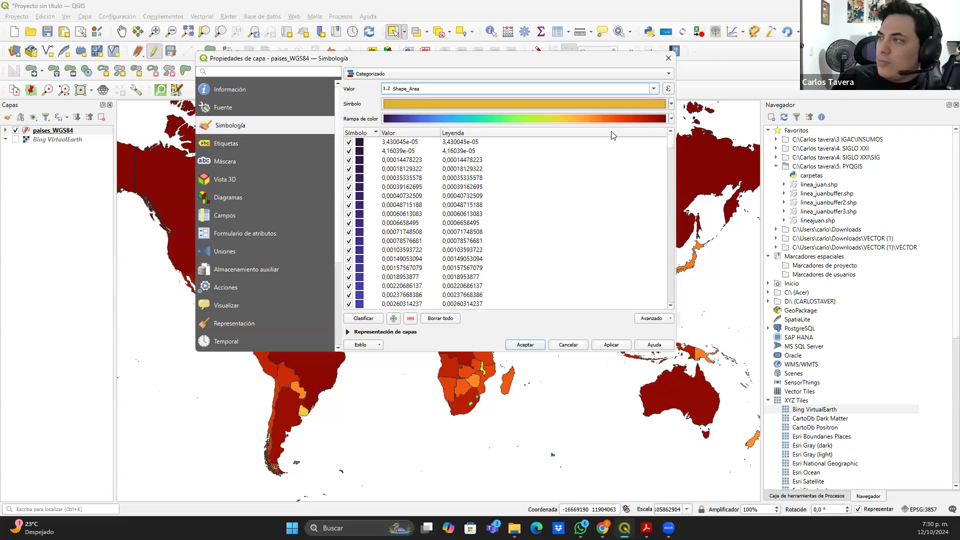
click(671, 118)
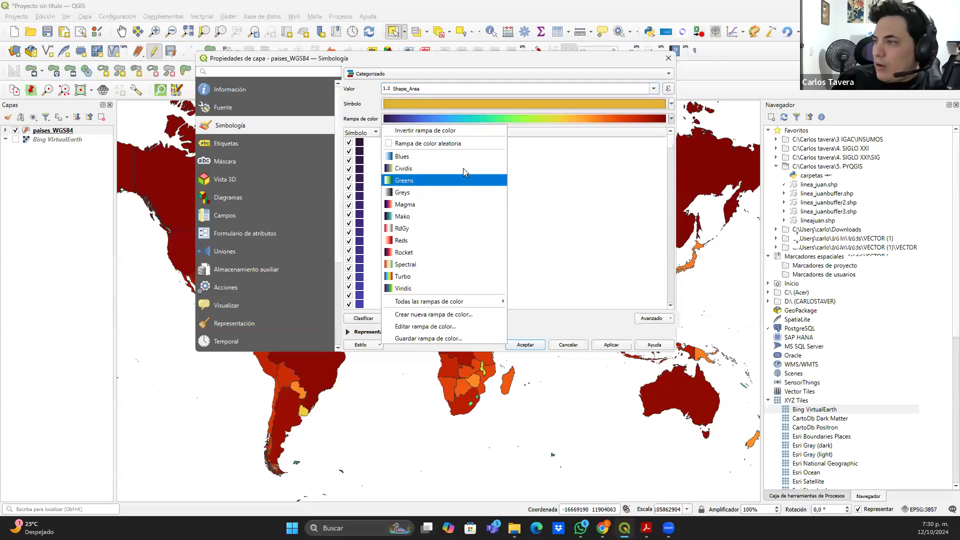
mouse_move(488, 303)
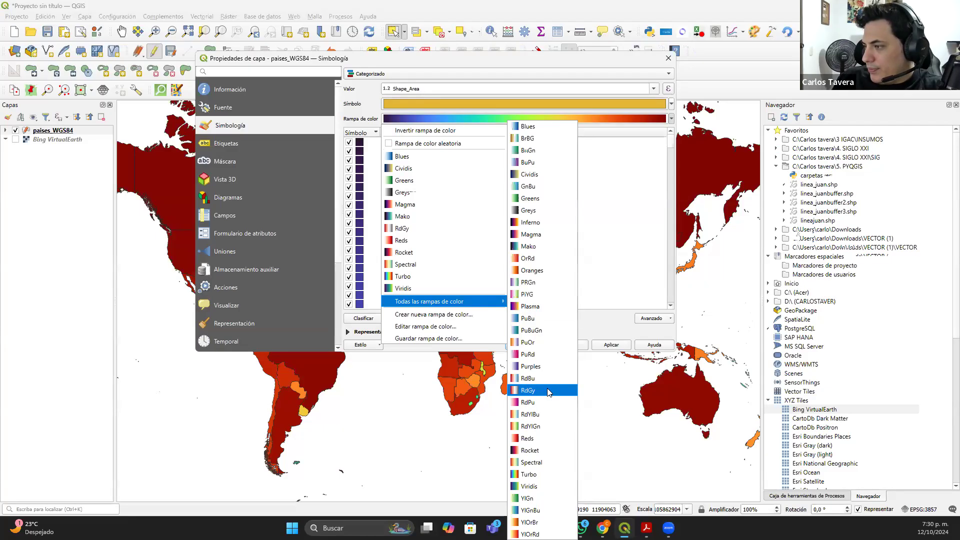
click(530, 415)
scroll(480, 230, down, 3)
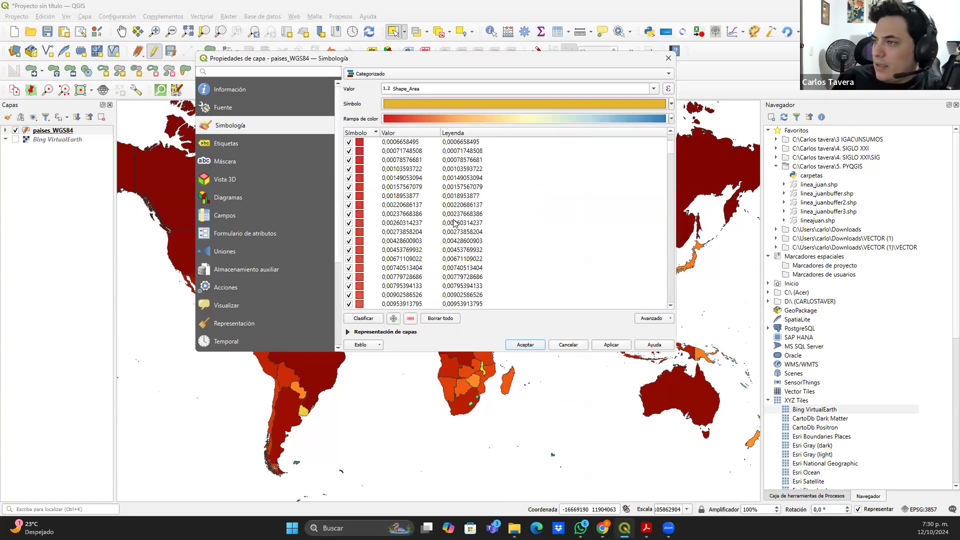
click(618, 347)
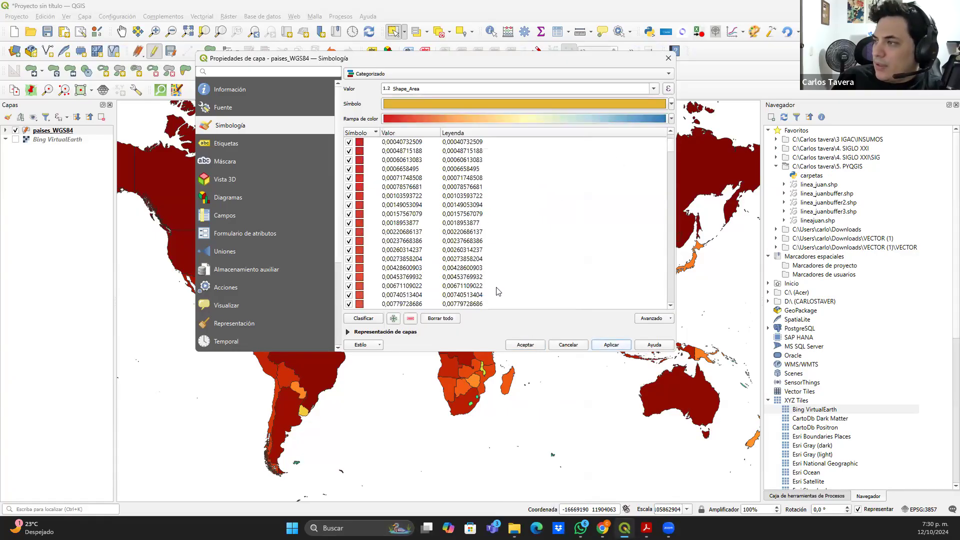
click(526, 345)
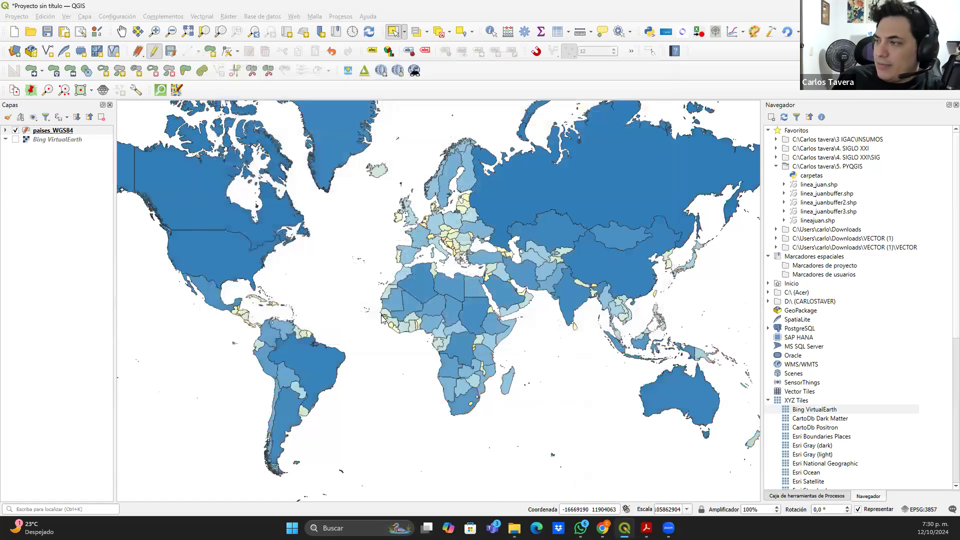
drag(326, 299, 288, 294)
drag(396, 301, 450, 320)
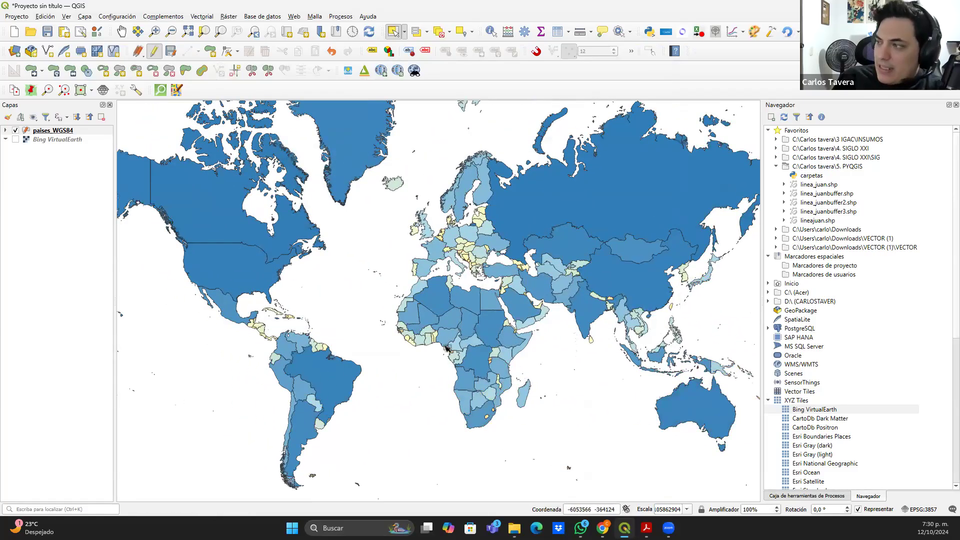
Switch the symbology type of the paises_WGS84 layer to Graduado
double_click(63, 131)
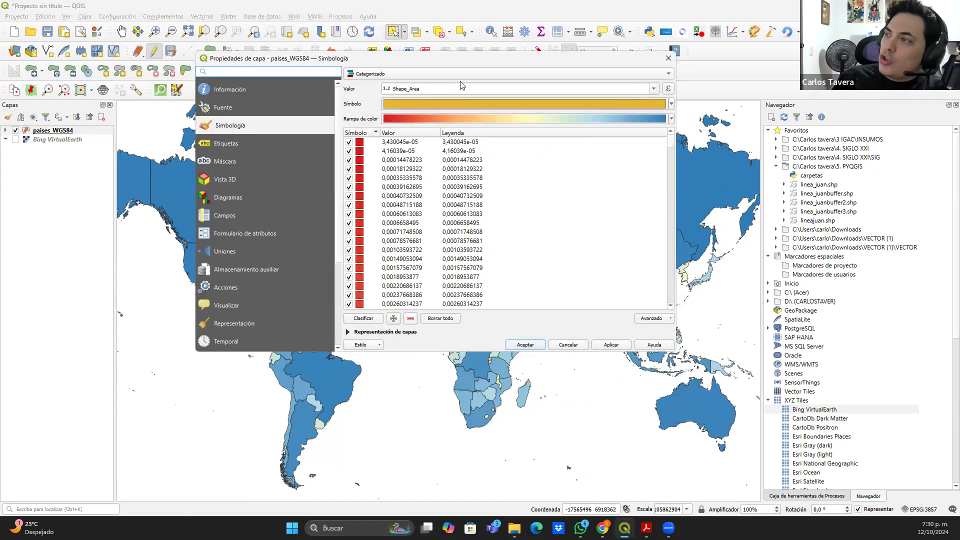
click(404, 76)
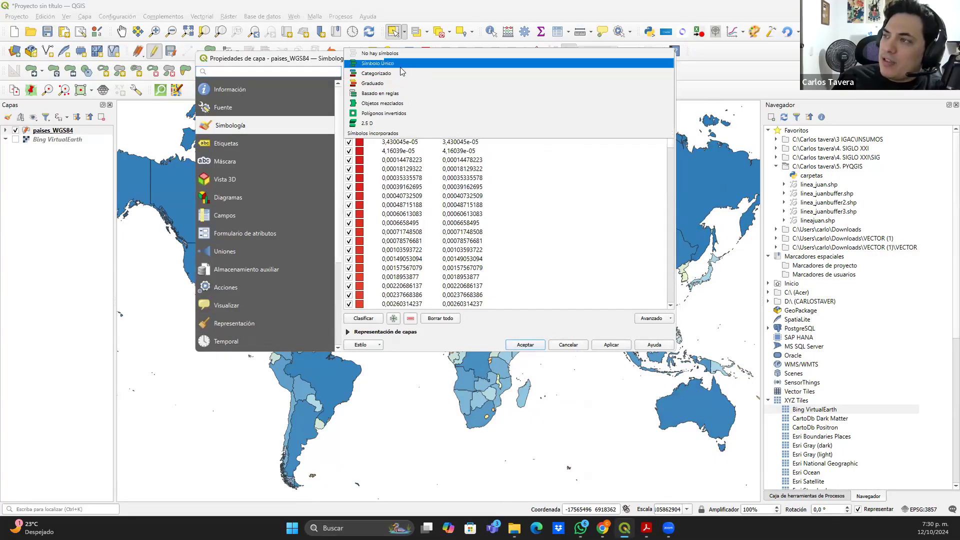
click(379, 84)
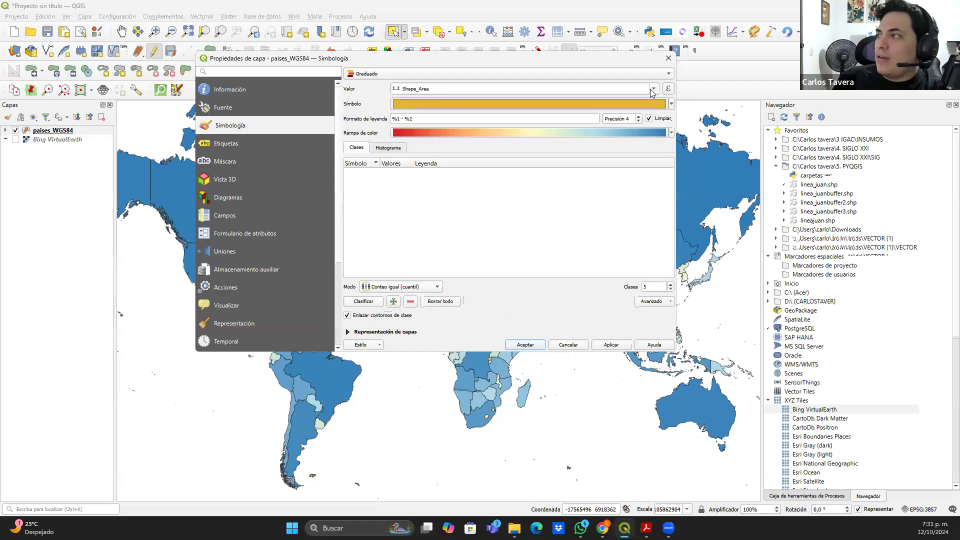
Compare the value fields offered by the Graduado and Categorizado symbology types, returning to Graduado
click(433, 90)
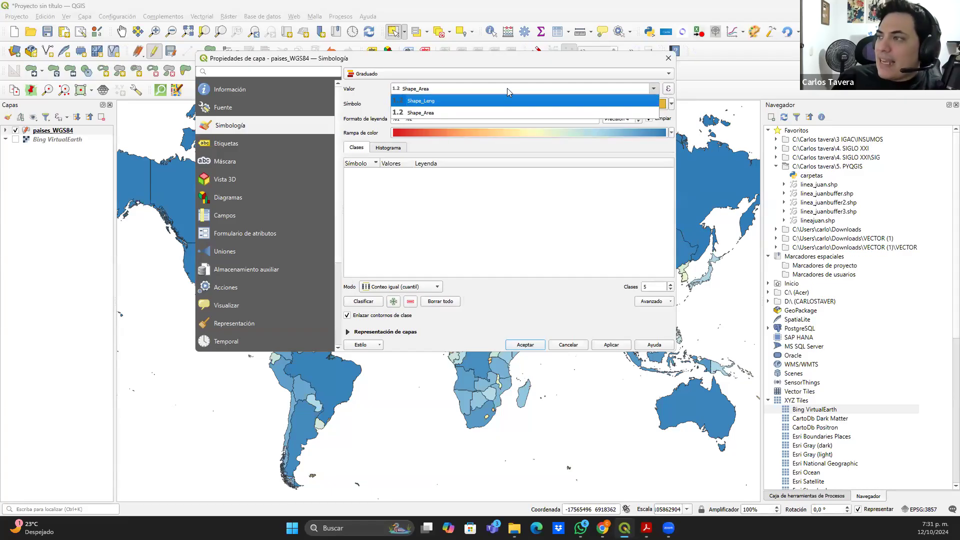
click(384, 72)
click(380, 73)
click(378, 64)
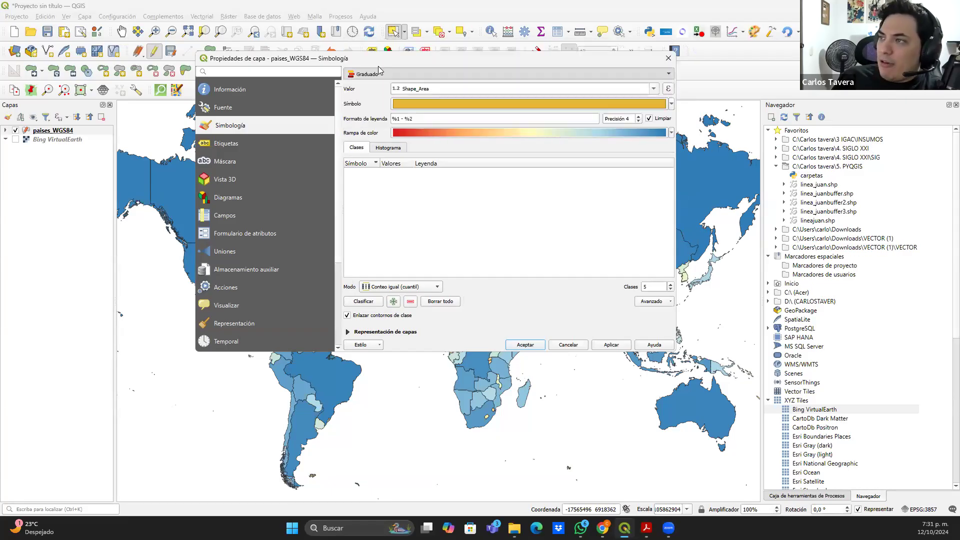
click(653, 89)
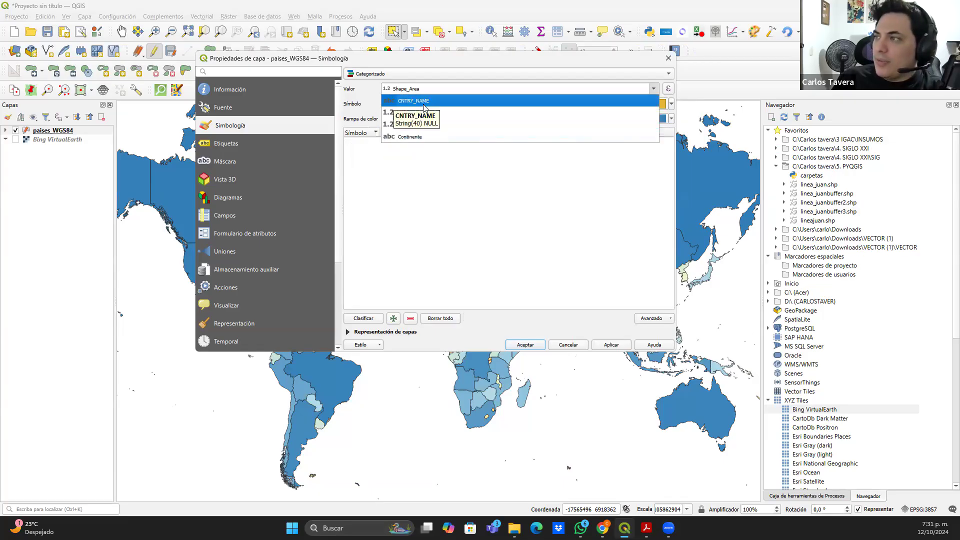
click(423, 77)
click(395, 91)
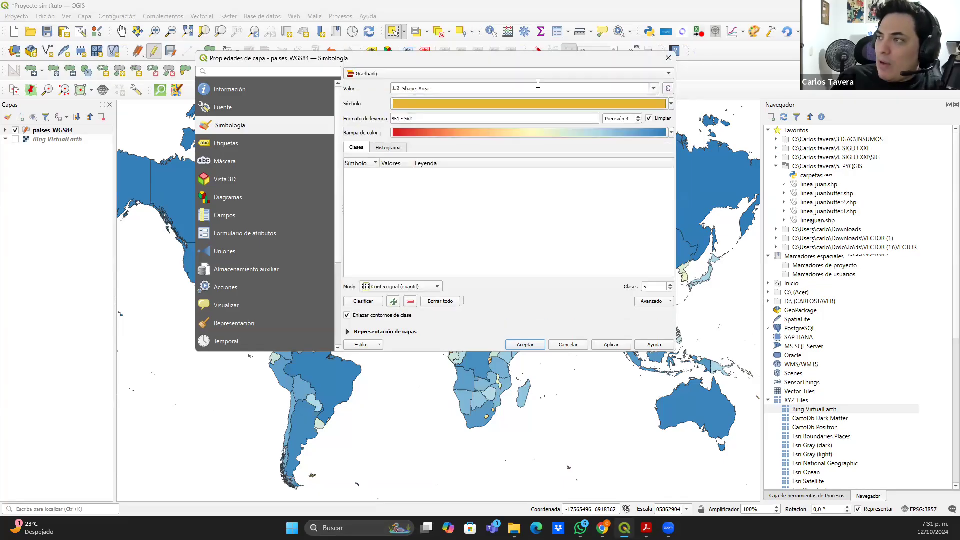
Classify the countries by Shape_Area into 5 graduated classes using Conteo igual (cuantil), apply the symbology, and close the layer properties
click(637, 89)
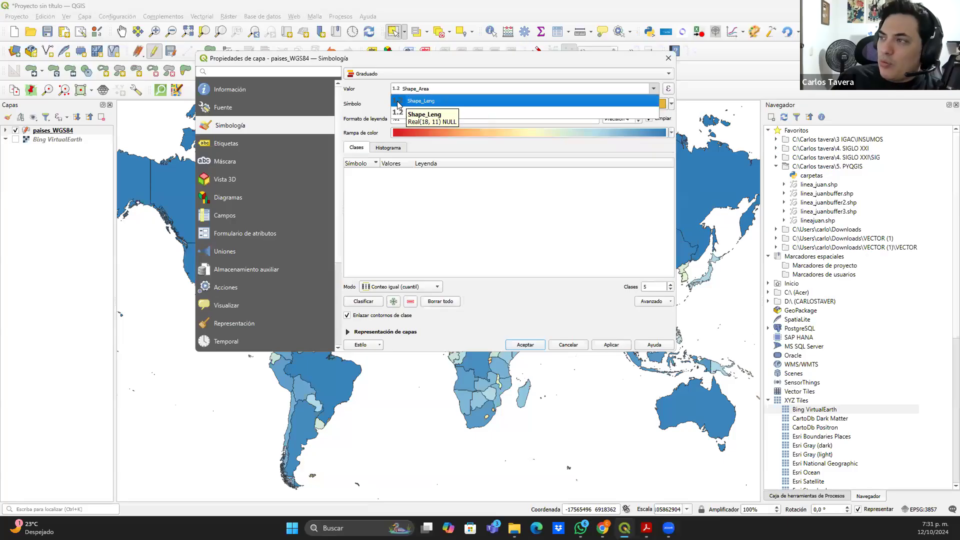
click(444, 112)
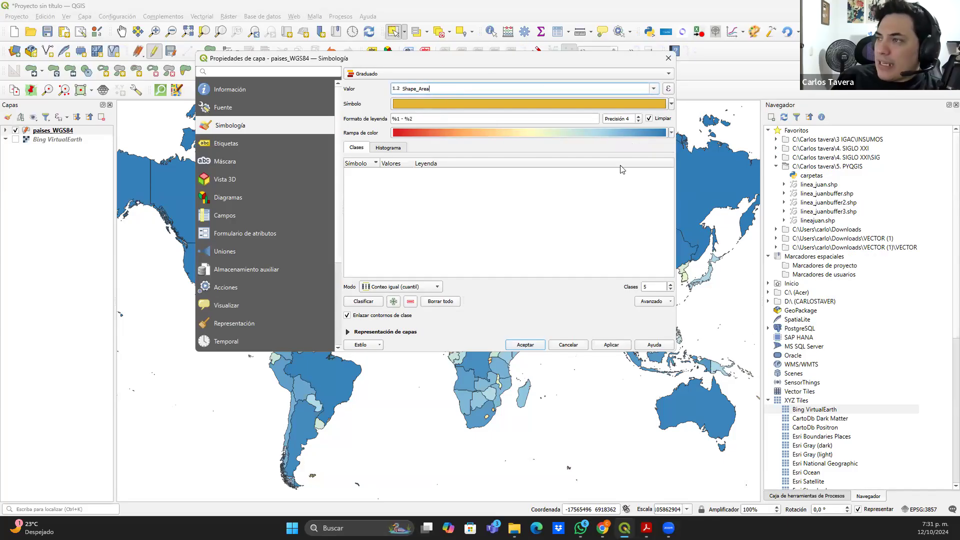
click(373, 301)
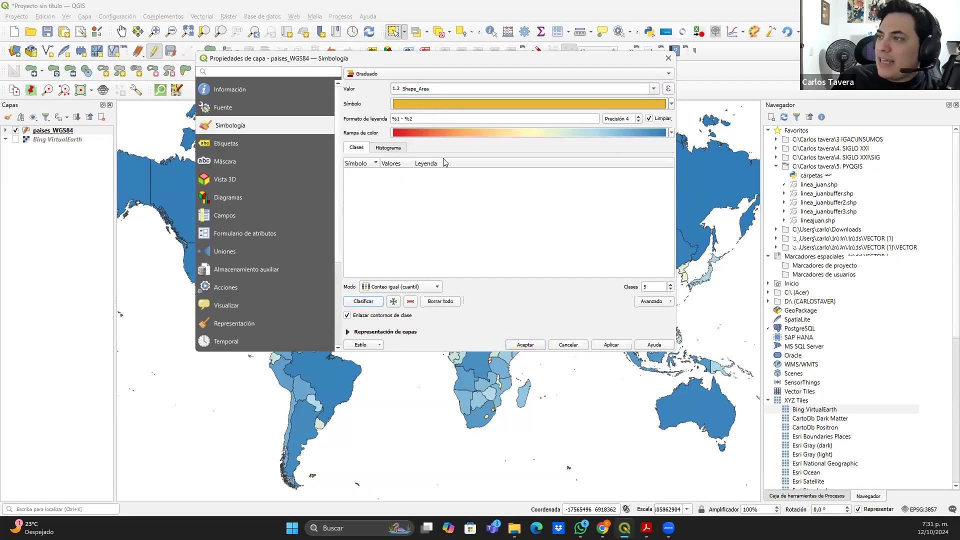
click(613, 344)
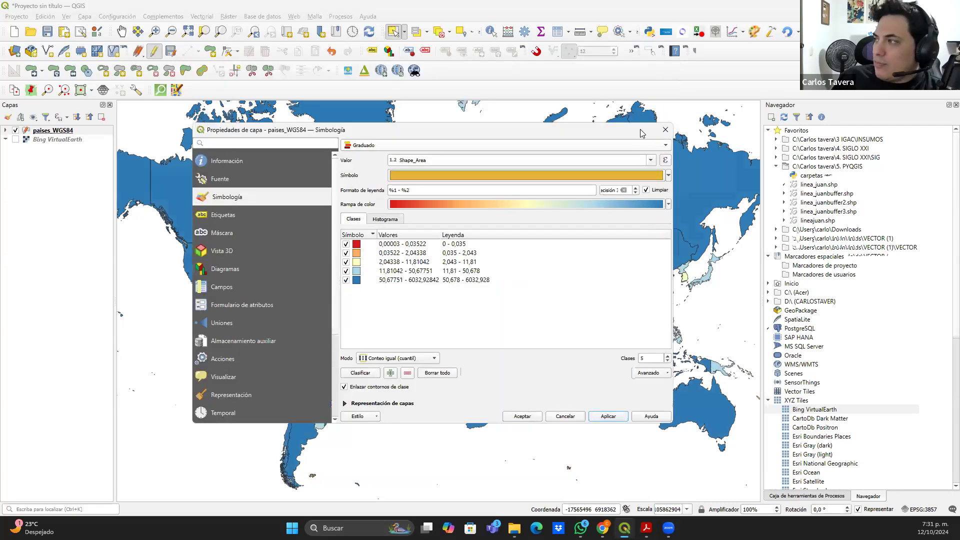
click(663, 130)
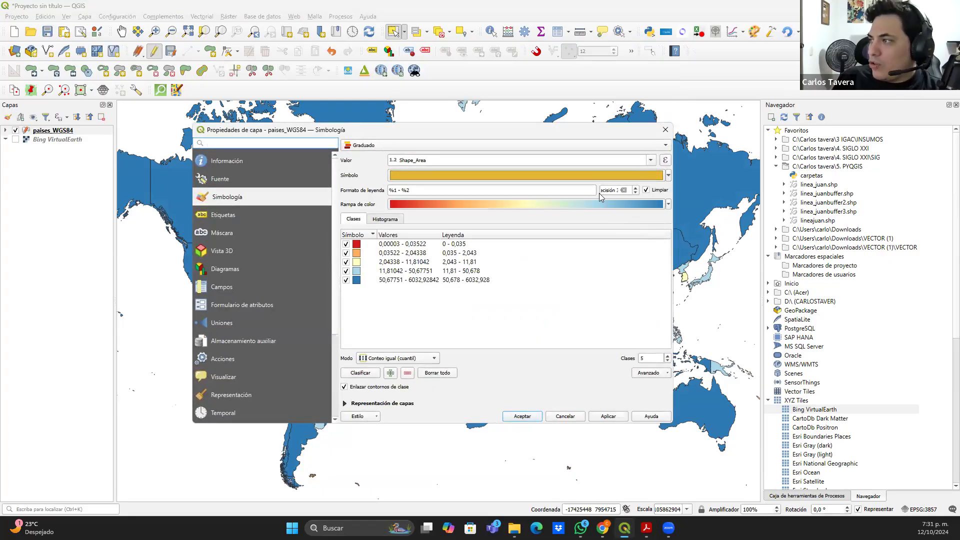
Reduce the legend precision to 1 decimal and reclassify Shape_Area using the Desviación estándar mode
click(635, 193)
click(635, 193)
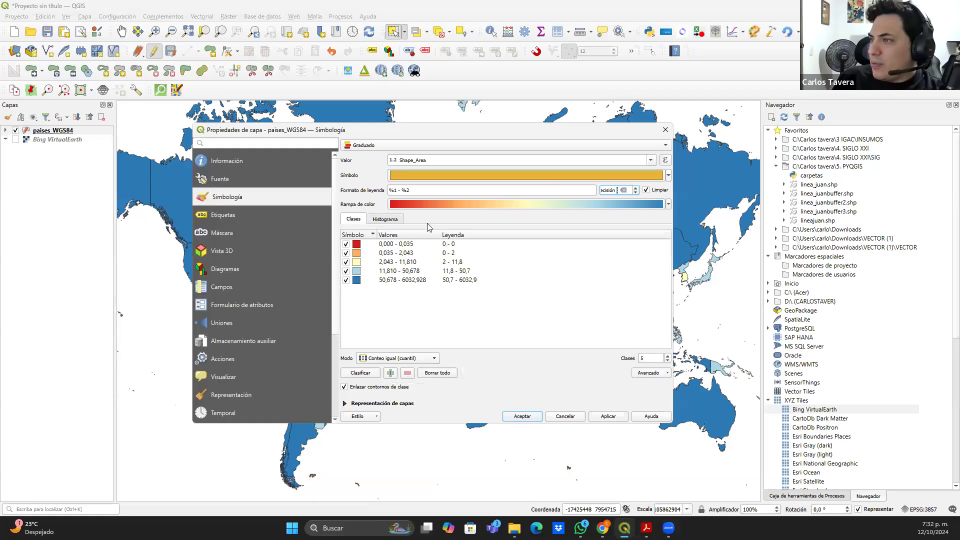
click(430, 359)
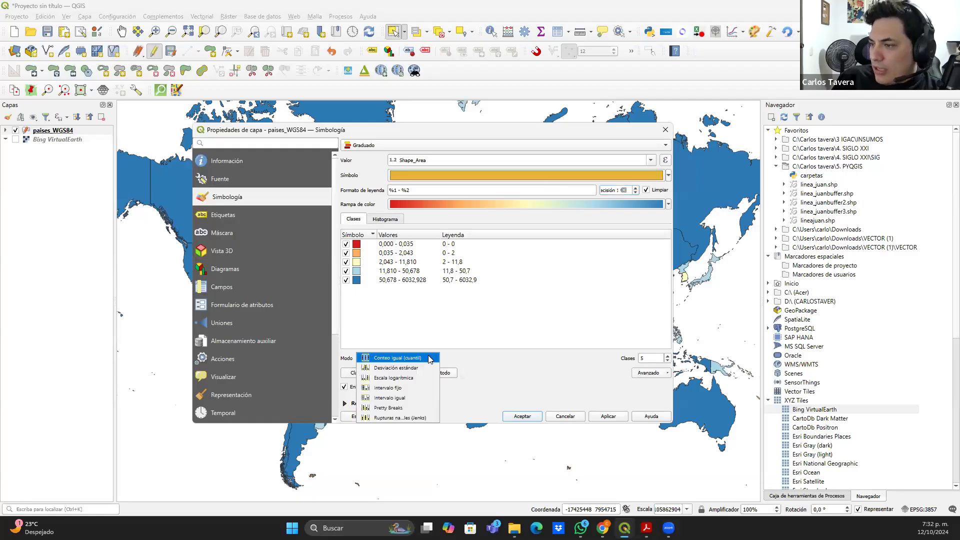
click(388, 369)
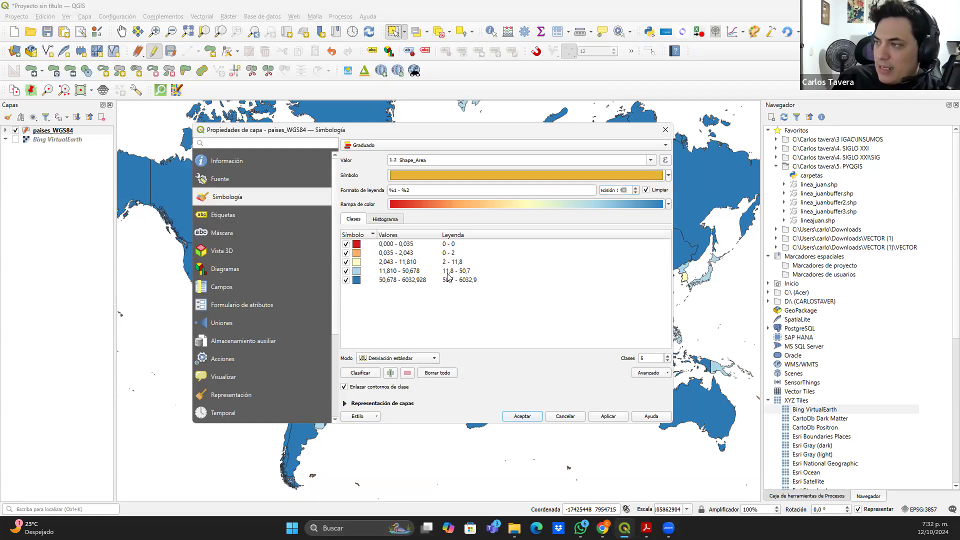
click(369, 374)
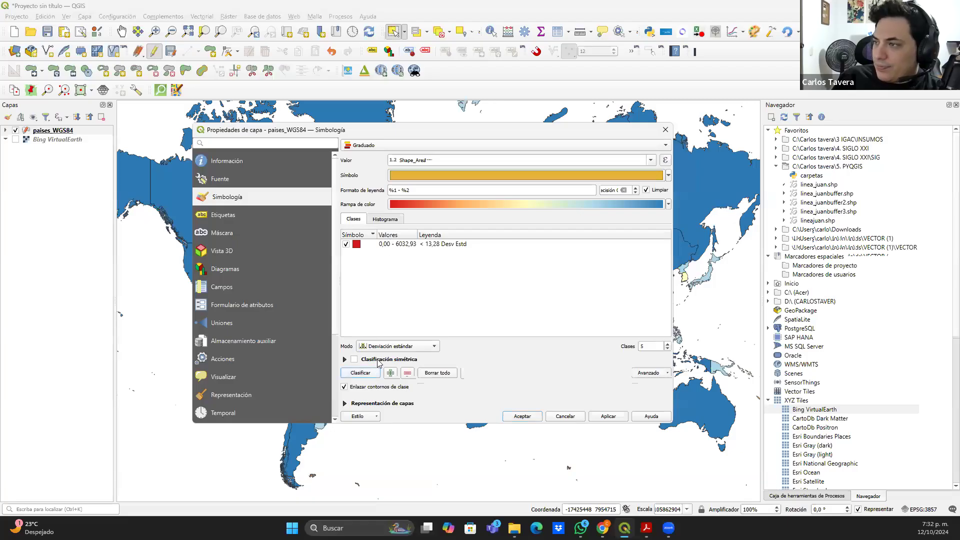
Classify Shape_Area into 10 classes using Rupturas naturales (Jenks) and accept the layer symbology
click(393, 348)
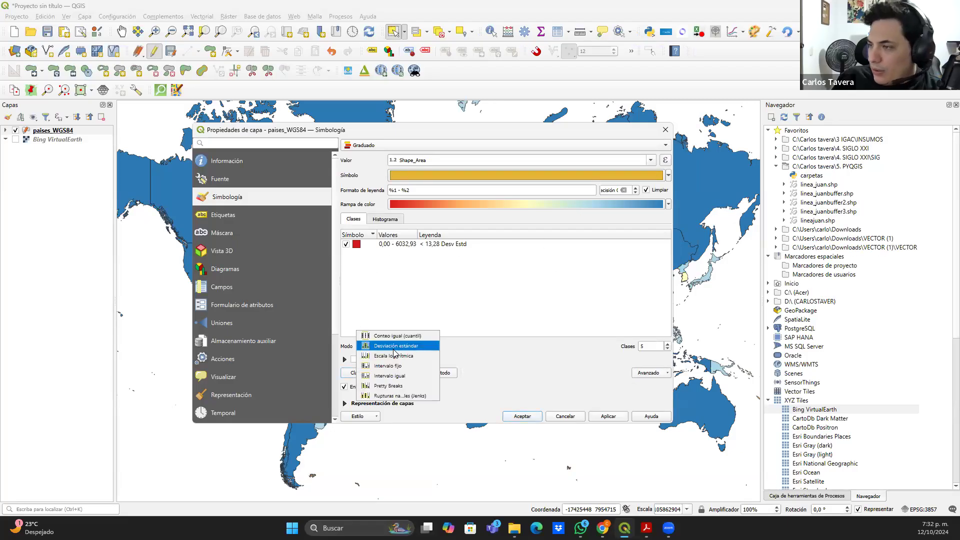
click(424, 396)
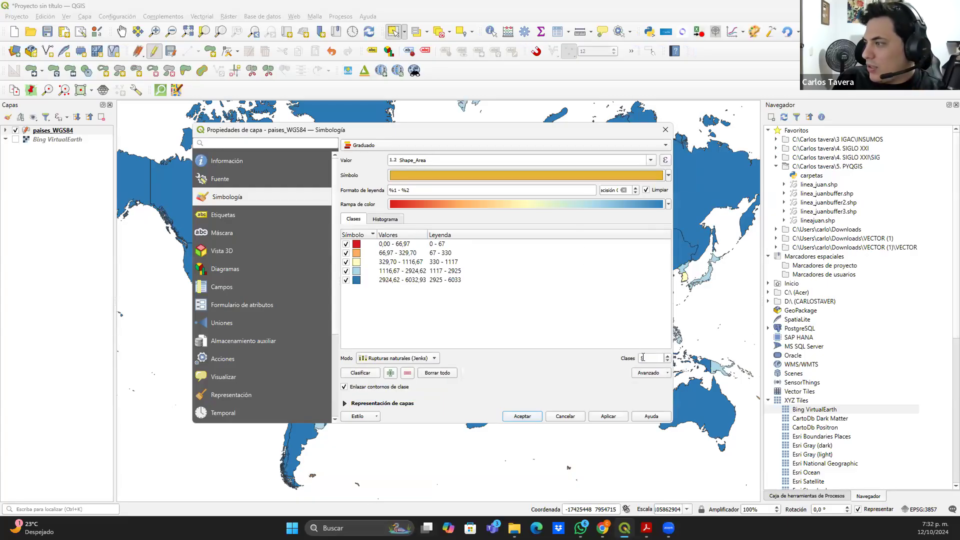
click(668, 358)
click(667, 357)
click(667, 357)
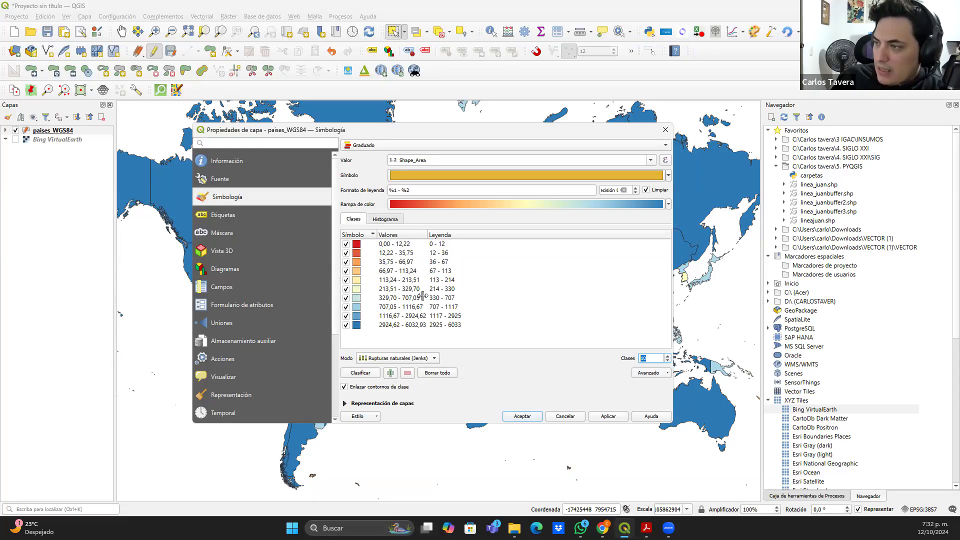
click(521, 416)
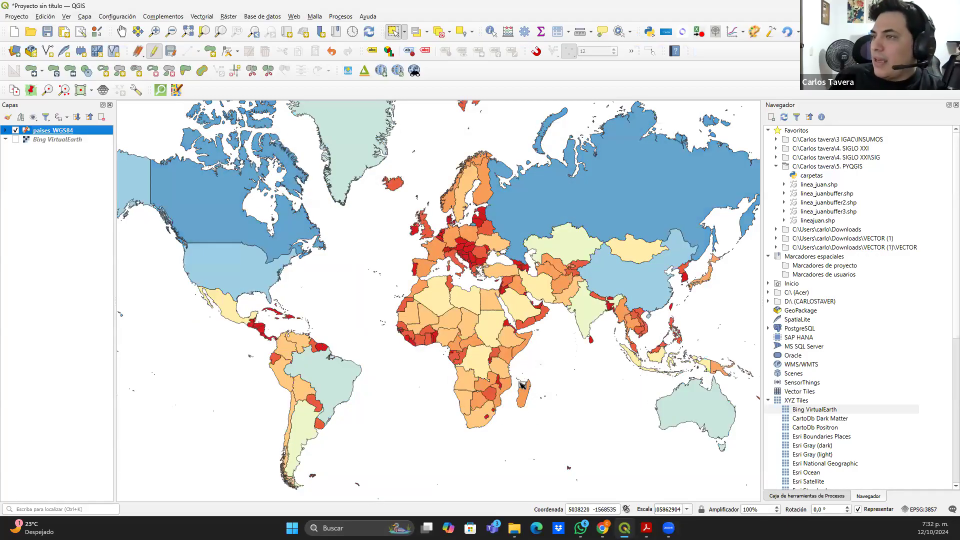
Examine the graduated country colors on the map, comparing the South American countries with each other and with North America
scroll(492, 393, up, 1)
scroll(491, 394, down, 1)
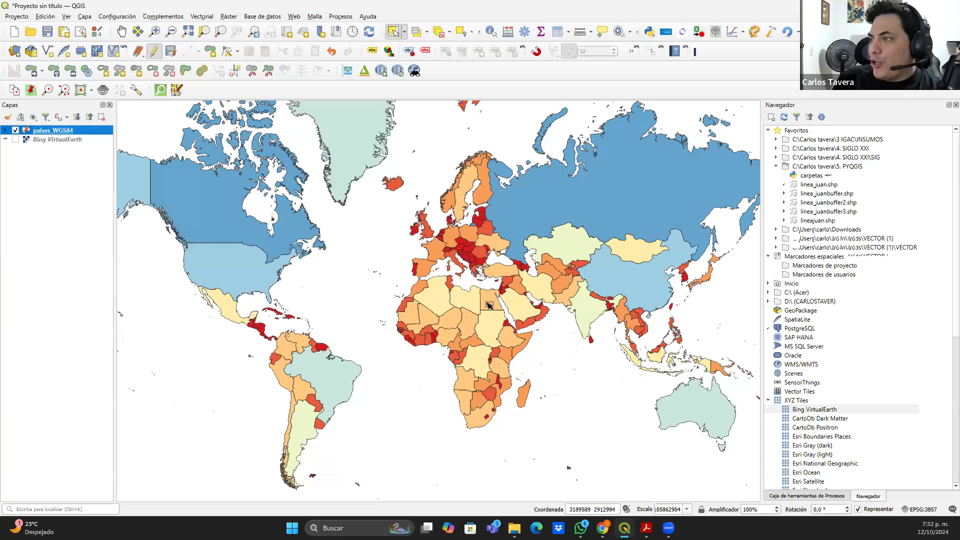
mouse_move(508, 297)
mouse_down()
mouse_move(531, 276)
mouse_move(492, 295)
mouse_up()
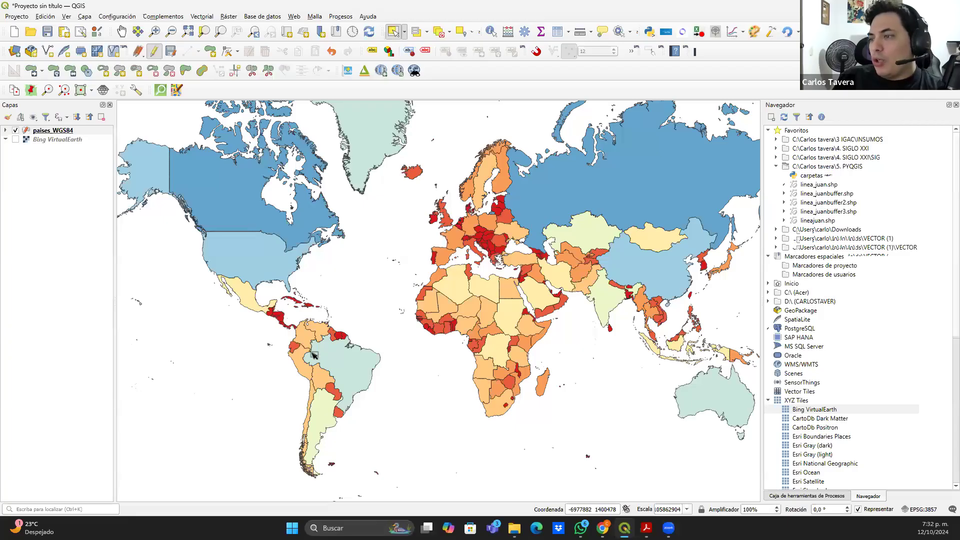
scroll(327, 395, up, 1)
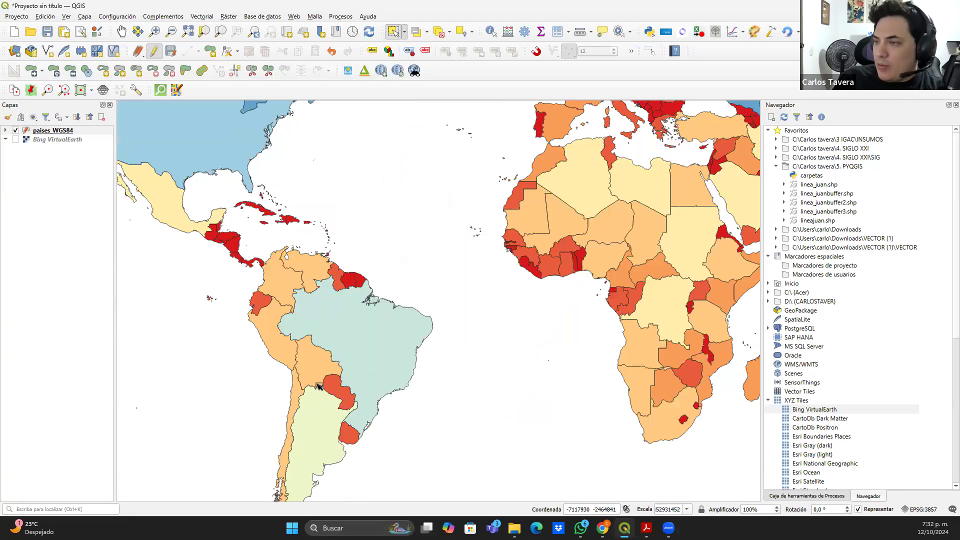
scroll(321, 386, up, 1)
drag(340, 394, 380, 379)
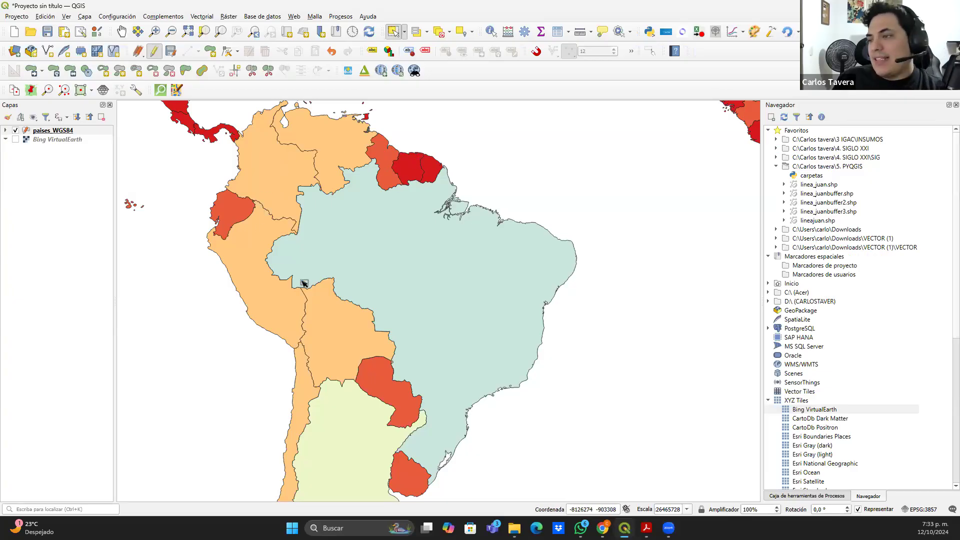
drag(239, 361, 242, 252)
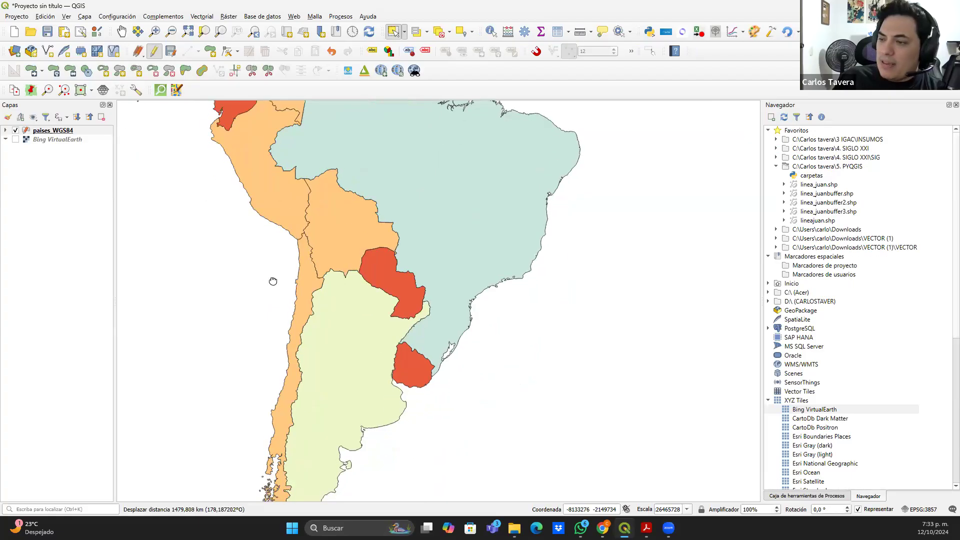
drag(272, 280, 261, 399)
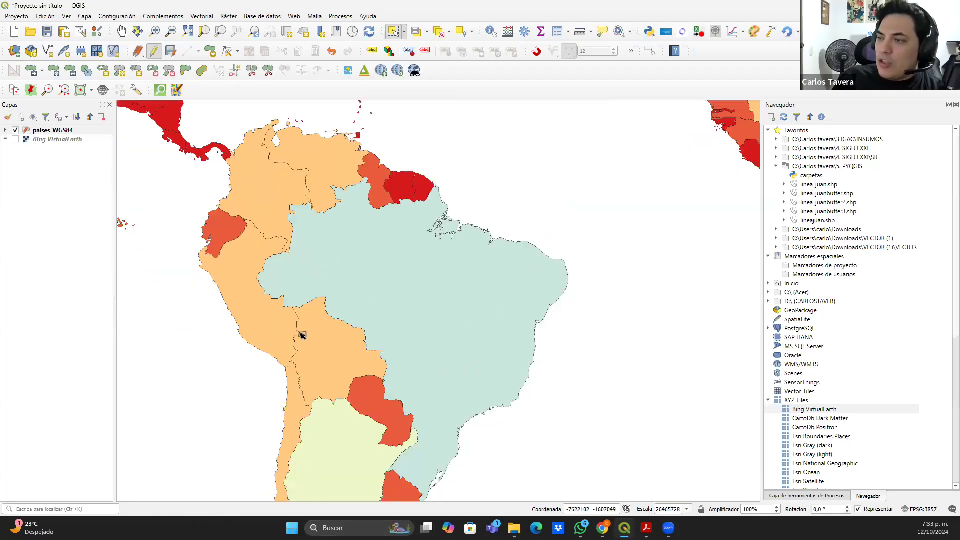
scroll(302, 336, down, 1)
scroll(318, 338, up, 1)
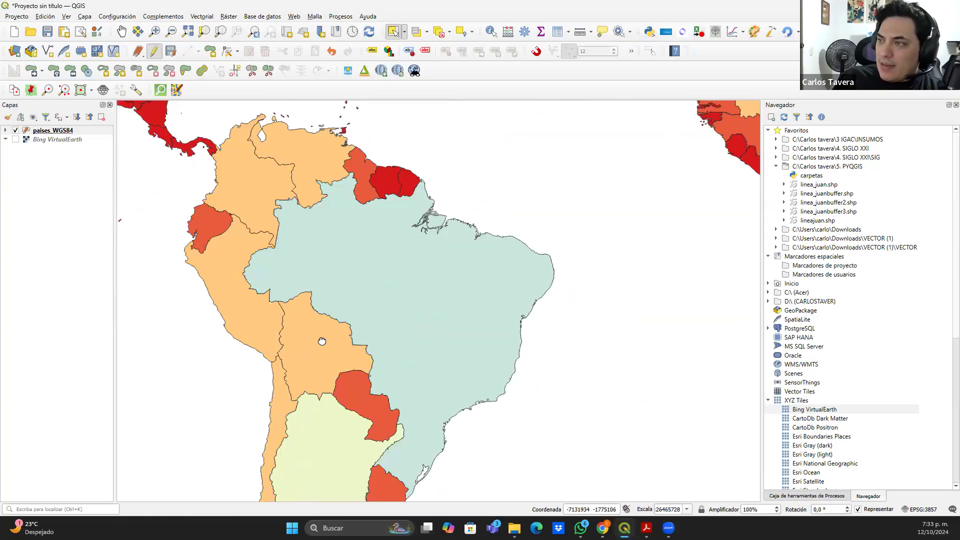
drag(318, 338, 323, 321)
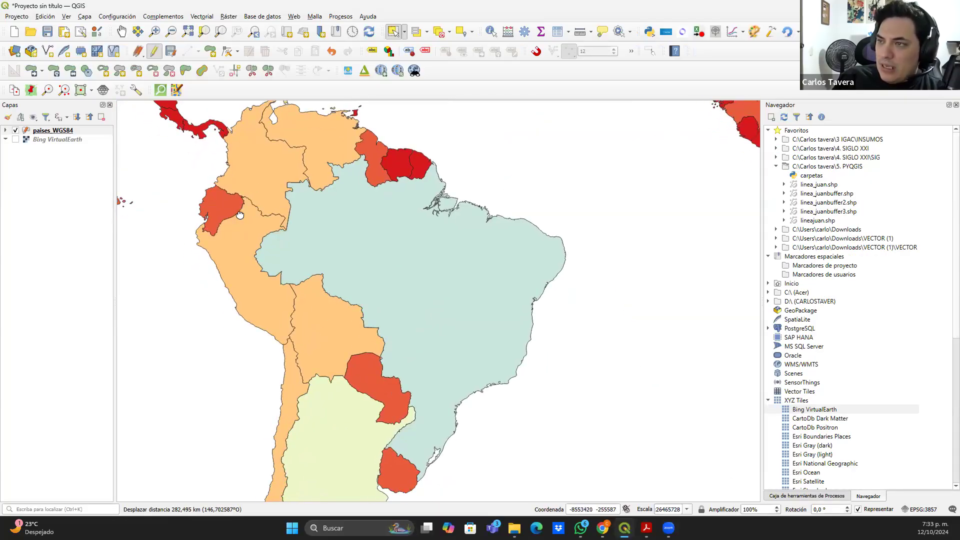
drag(240, 216, 255, 189)
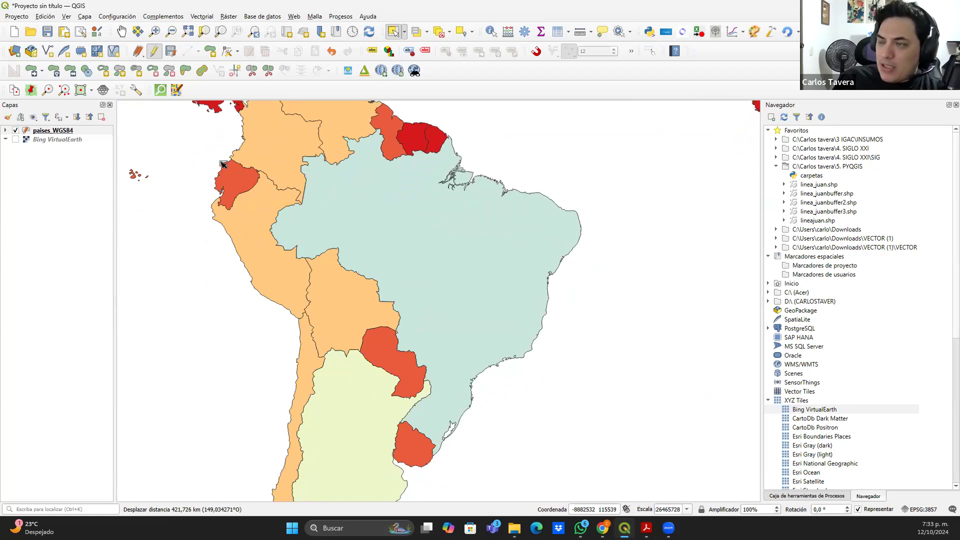
drag(425, 347, 427, 324)
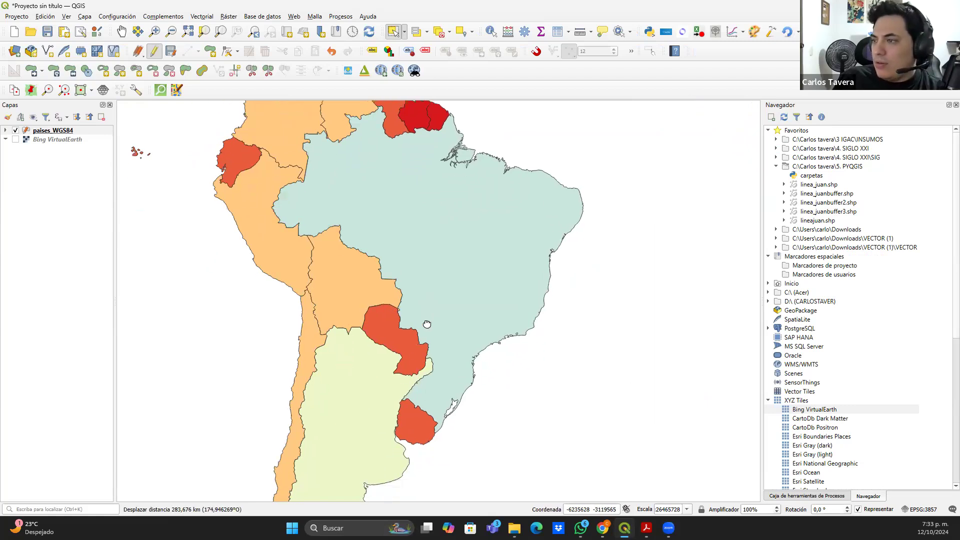
scroll(230, 334, up, 1)
scroll(334, 349, down, 1)
drag(396, 329, 372, 336)
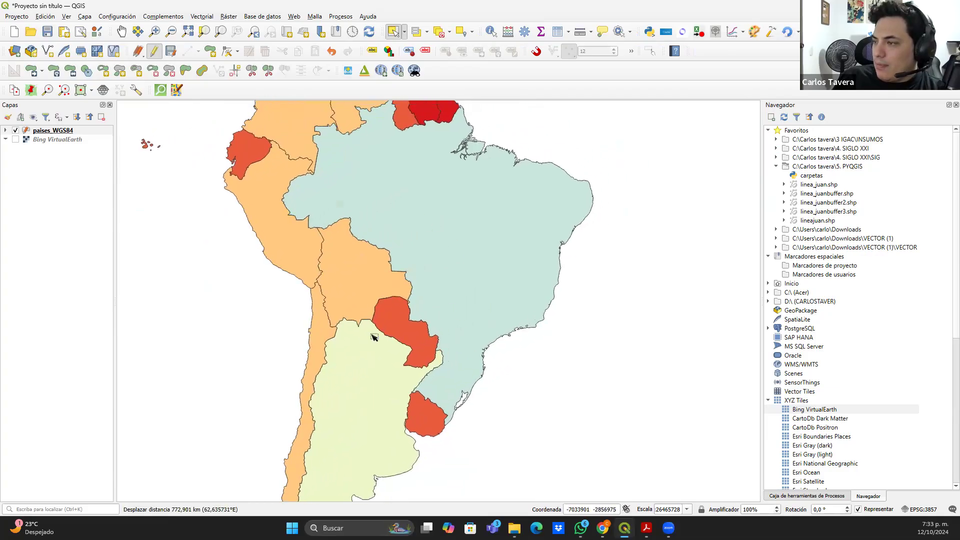
scroll(441, 296, down, 1)
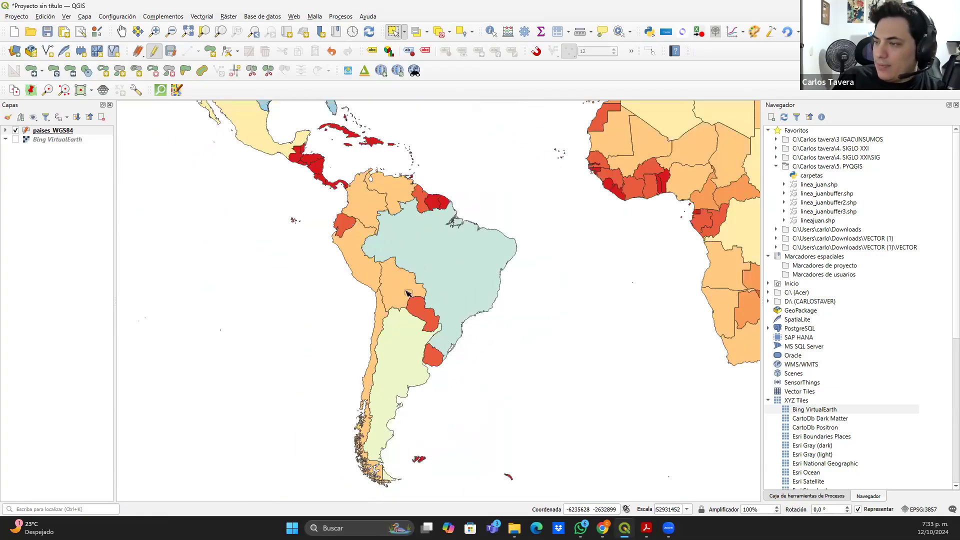
drag(423, 230, 376, 254)
scroll(340, 262, up, 1)
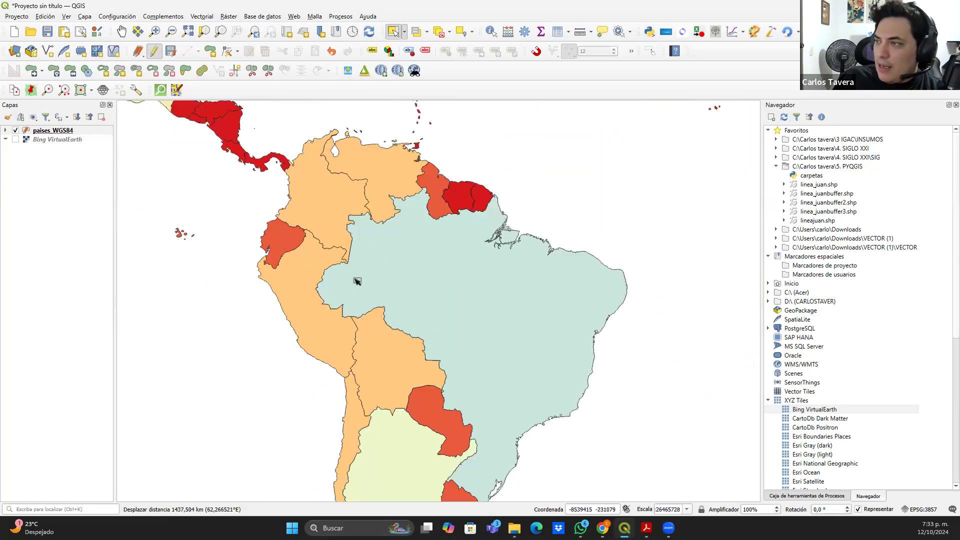
scroll(365, 257, down, 1)
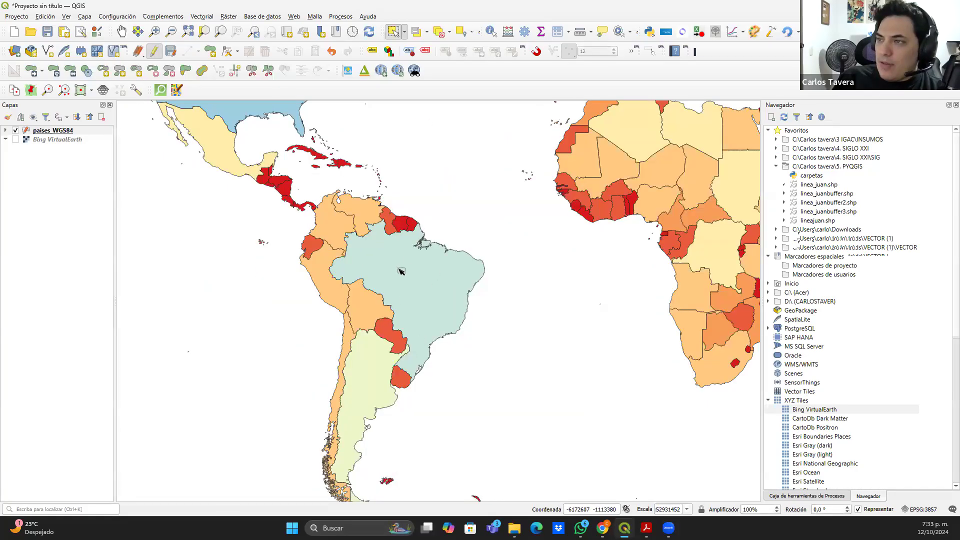
drag(411, 307, 451, 448)
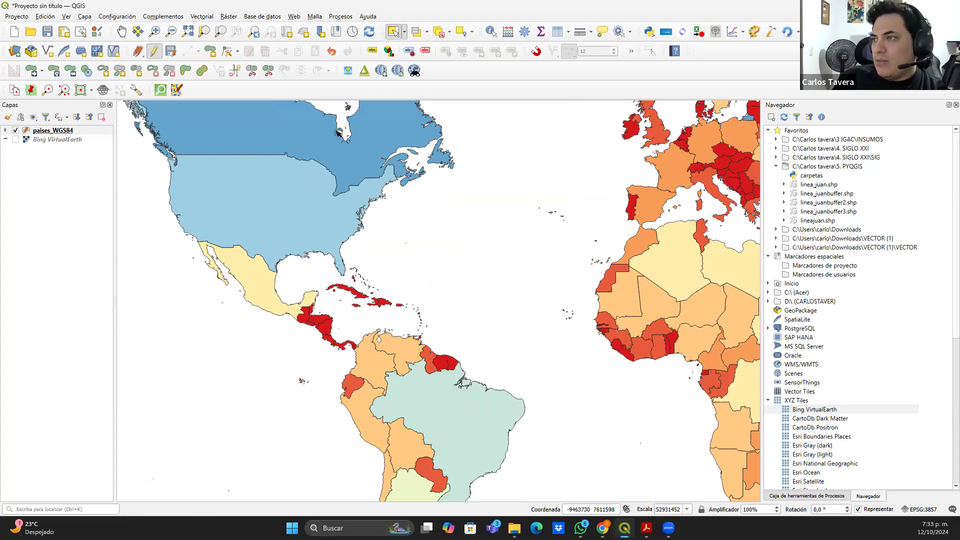
drag(350, 174, 210, 84)
drag(274, 301, 304, 300)
drag(350, 349, 367, 330)
scroll(290, 261, up, 1)
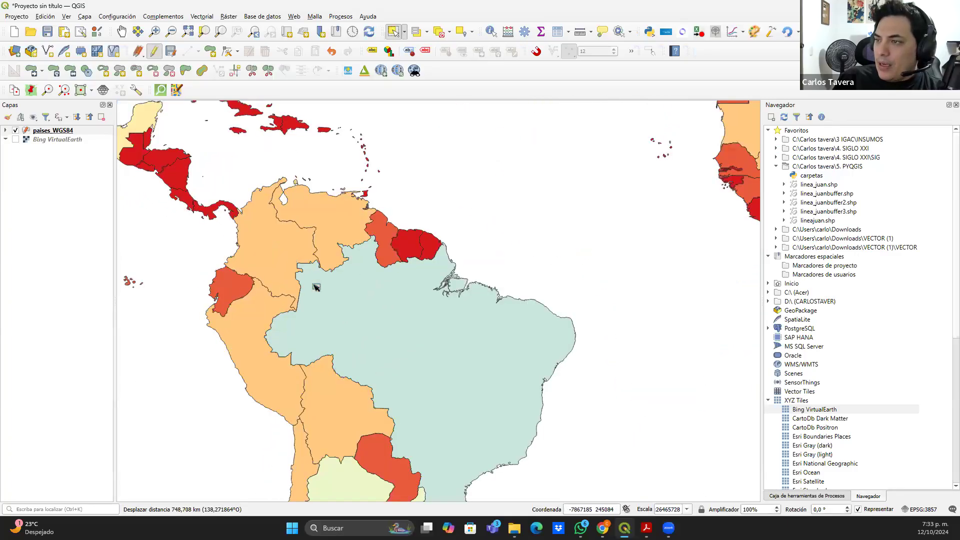
drag(338, 375, 338, 338)
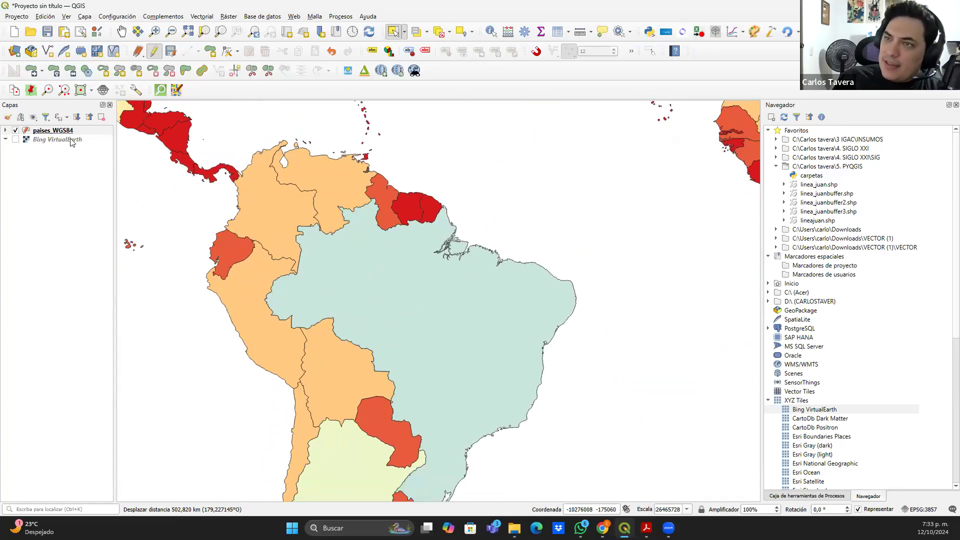
Reclassify the paises_WGS84 layer by Shape_Area using Pretty Breaks with the class count set to 12, and apply the symbology
click(70, 131)
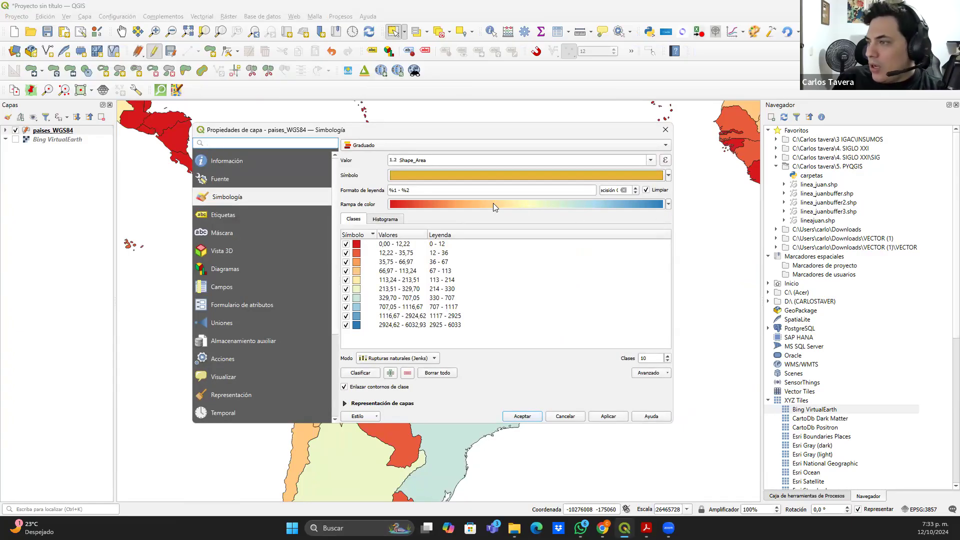
click(668, 356)
click(668, 356)
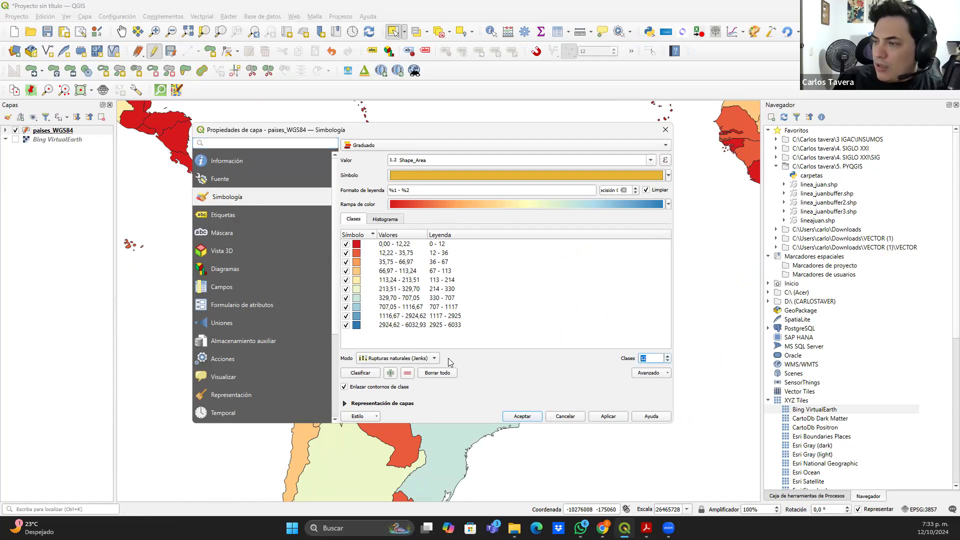
click(410, 358)
click(395, 349)
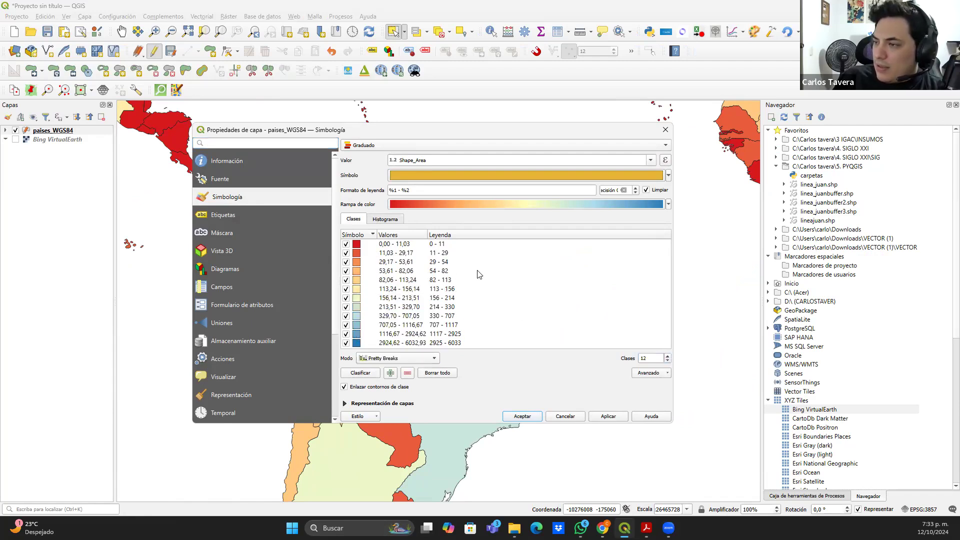
click(608, 417)
click(521, 417)
Examine how the Pretty Breaks classes color the countries across the whole world map, including Antarctica
scroll(416, 224, down, 1)
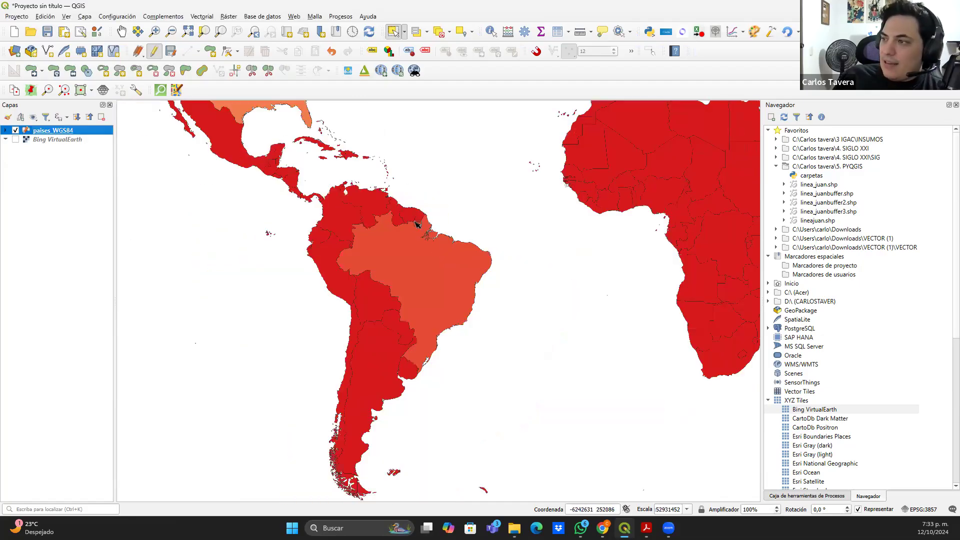
scroll(415, 224, down, 2)
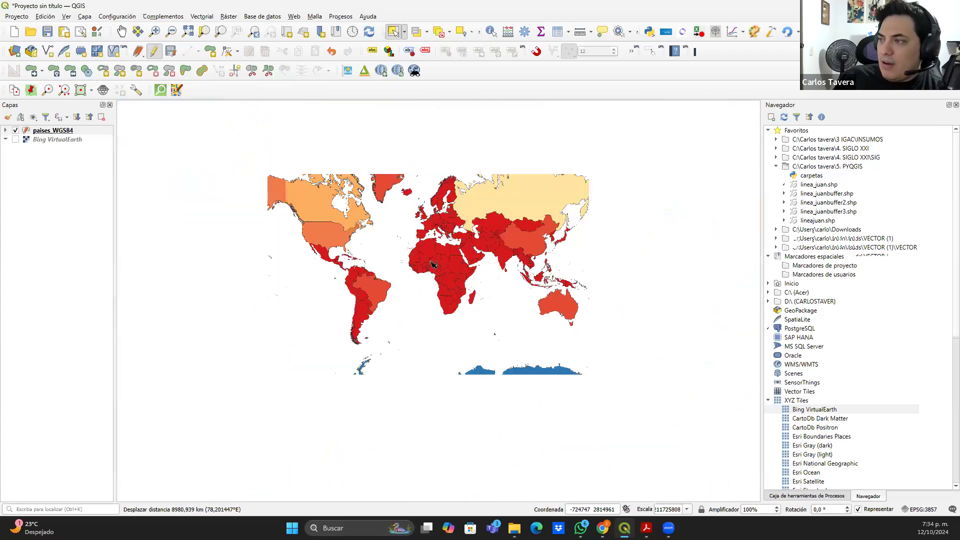
scroll(433, 264, up, 3)
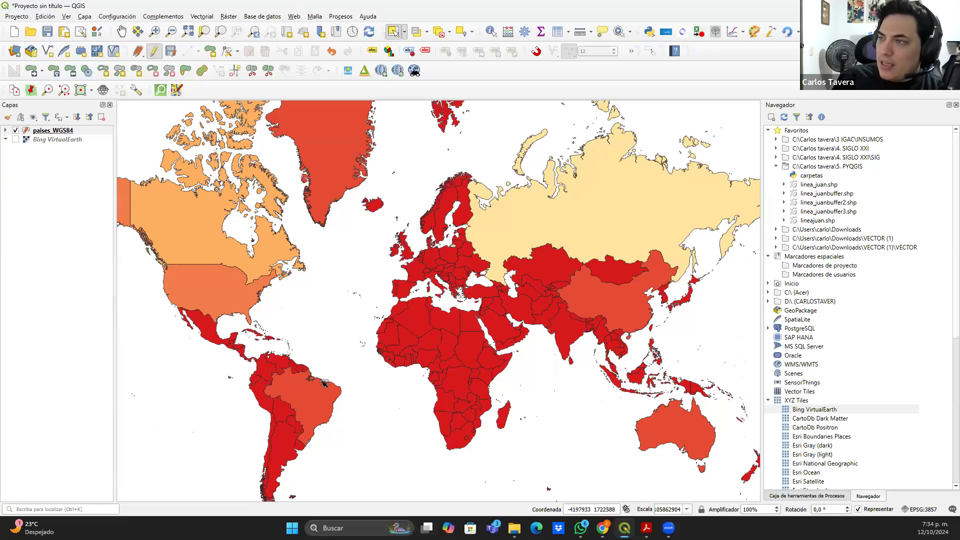
scroll(401, 324, down, 1)
drag(436, 381, 443, 296)
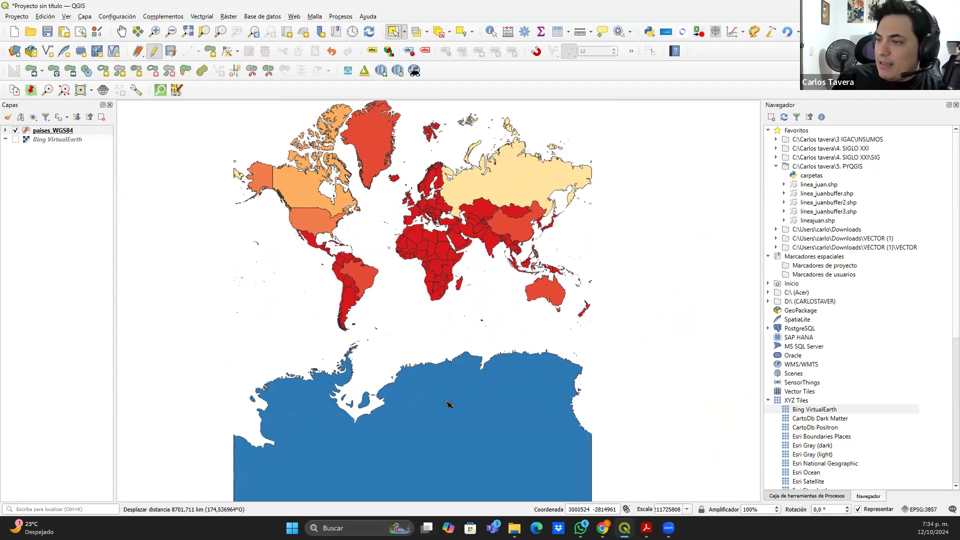
drag(406, 244, 396, 305)
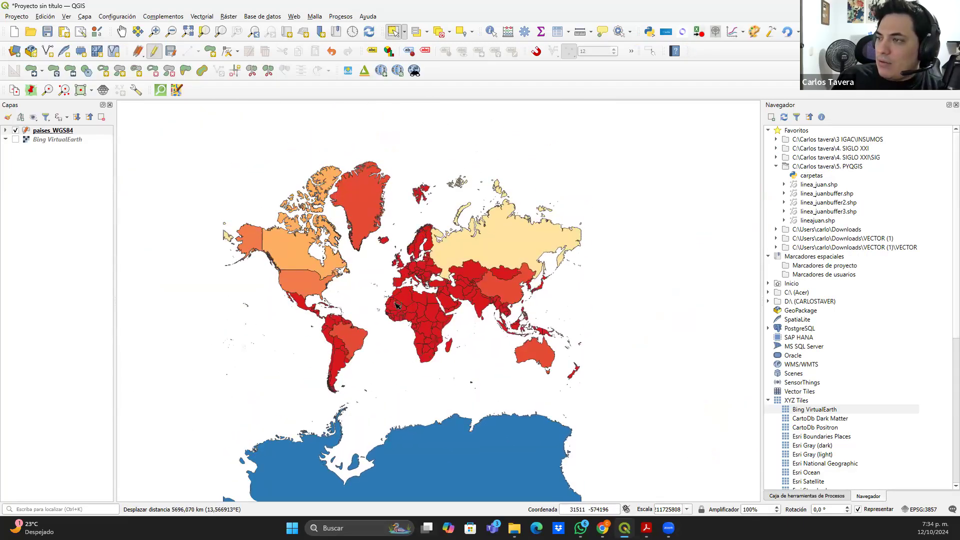
scroll(396, 305, up, 1)
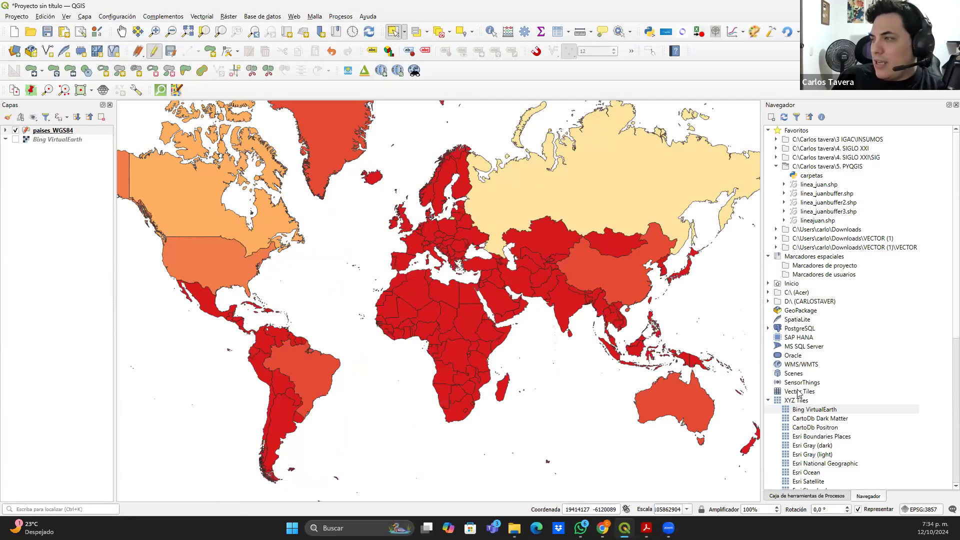
Set the project coordinate reference system to ESRI:54030 - World_Robinson from the recently used systems
click(910, 508)
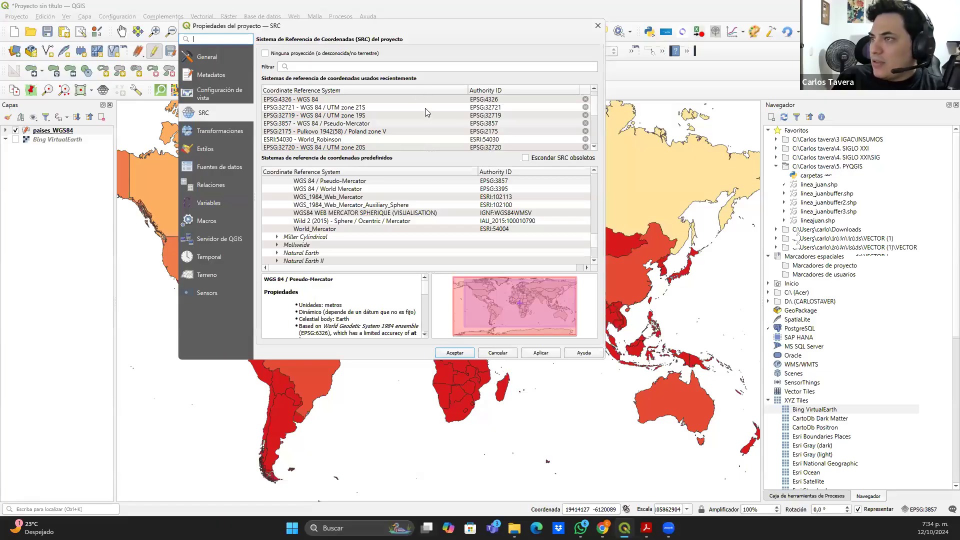
scroll(428, 113, down, 5)
scroll(431, 116, down, 5)
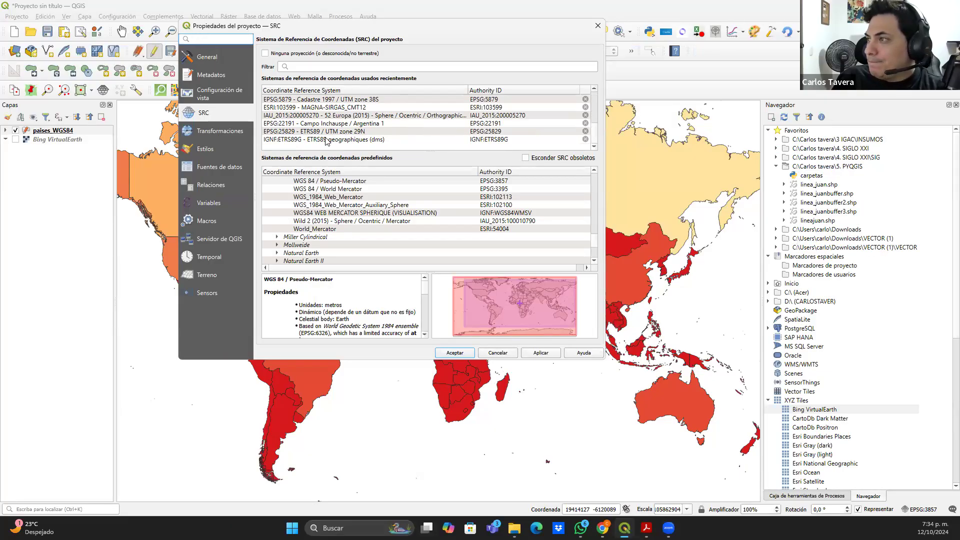
scroll(332, 137, up, 1)
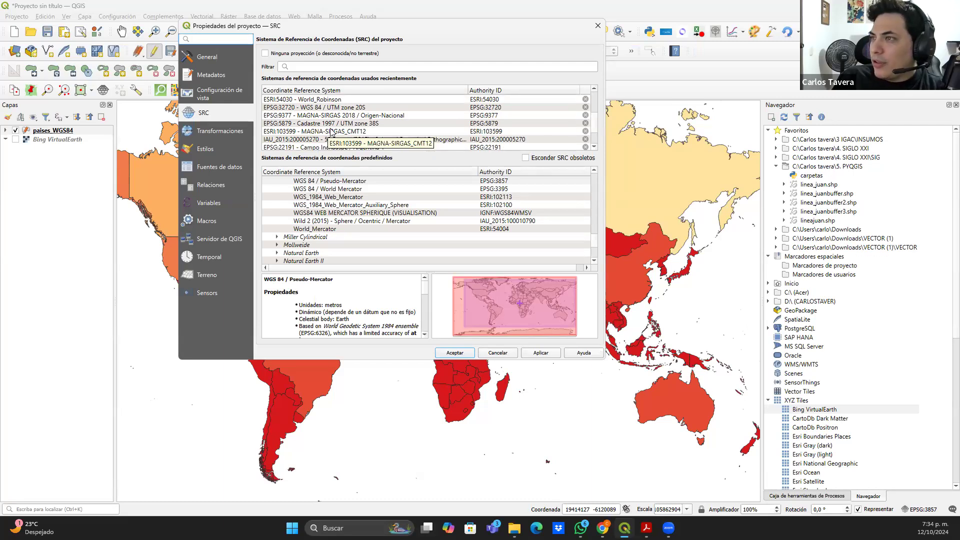
scroll(330, 131, up, 1)
click(331, 124)
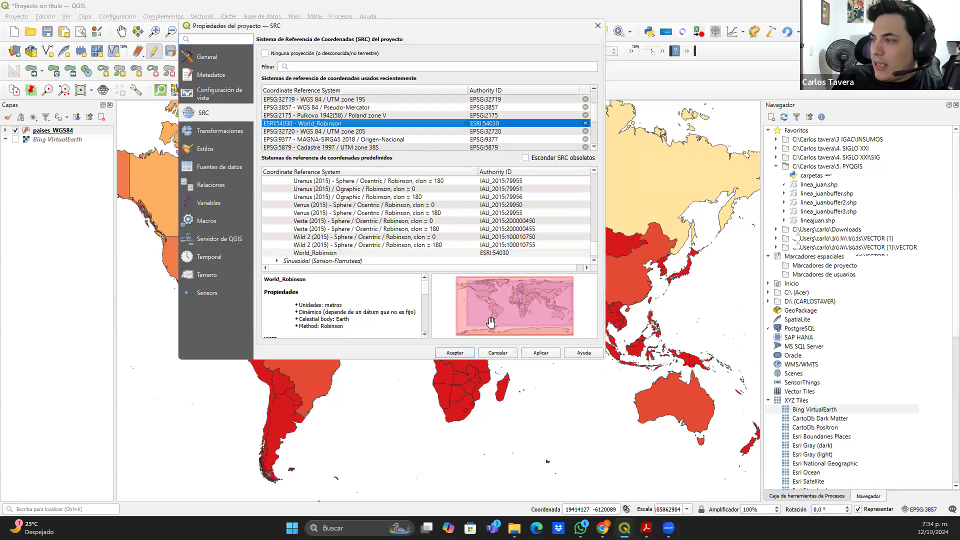
click(455, 353)
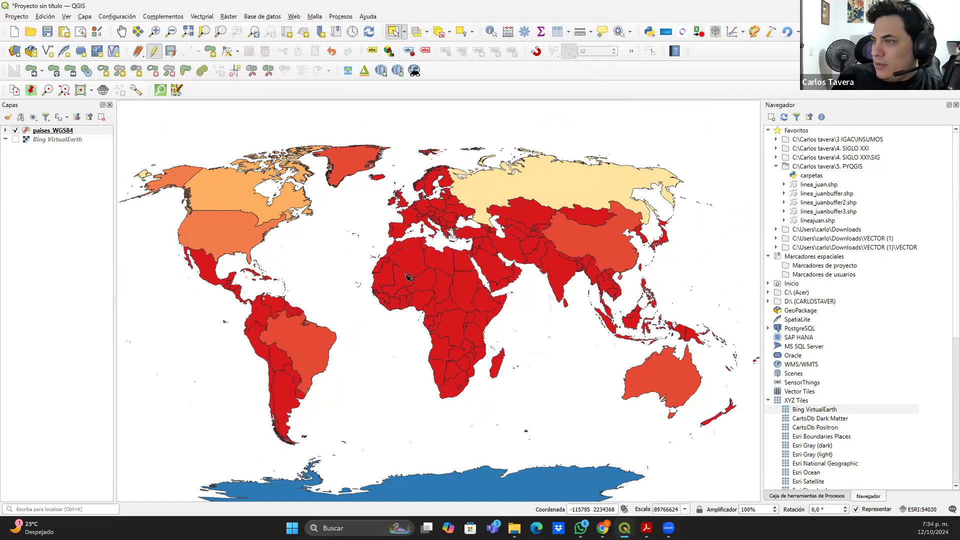
Examine the recently used coordinate reference systems in the project's CRS properties
click(918, 510)
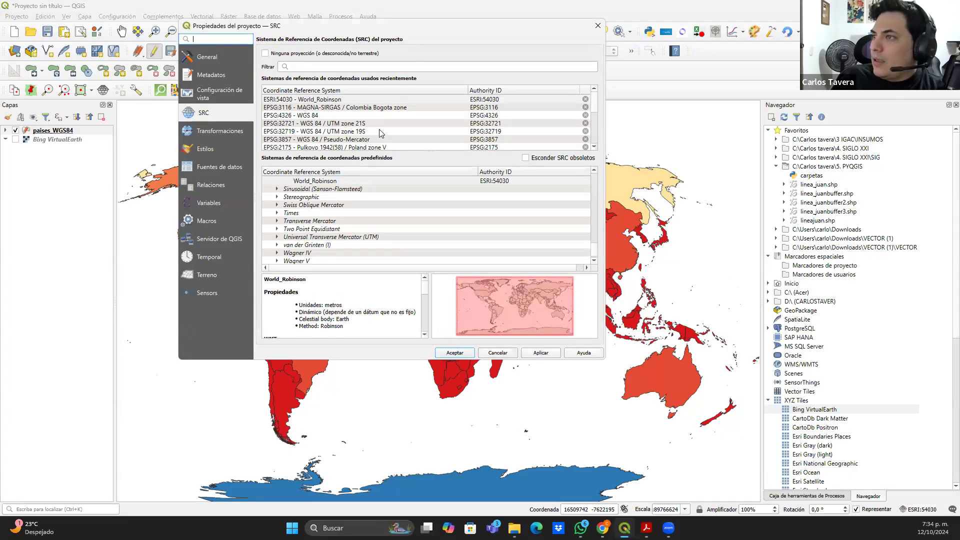
scroll(379, 132, down, 1)
scroll(406, 132, down, 1)
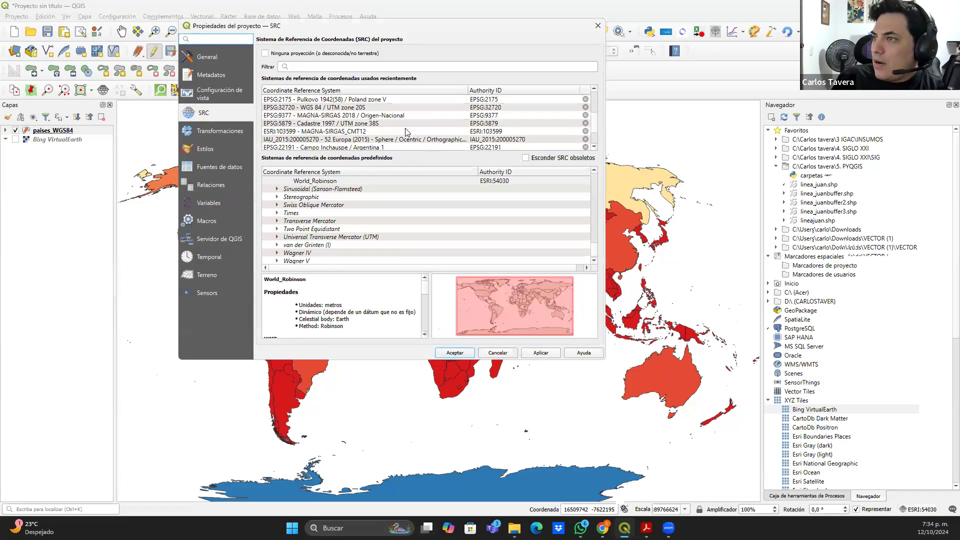
scroll(406, 132, down, 1)
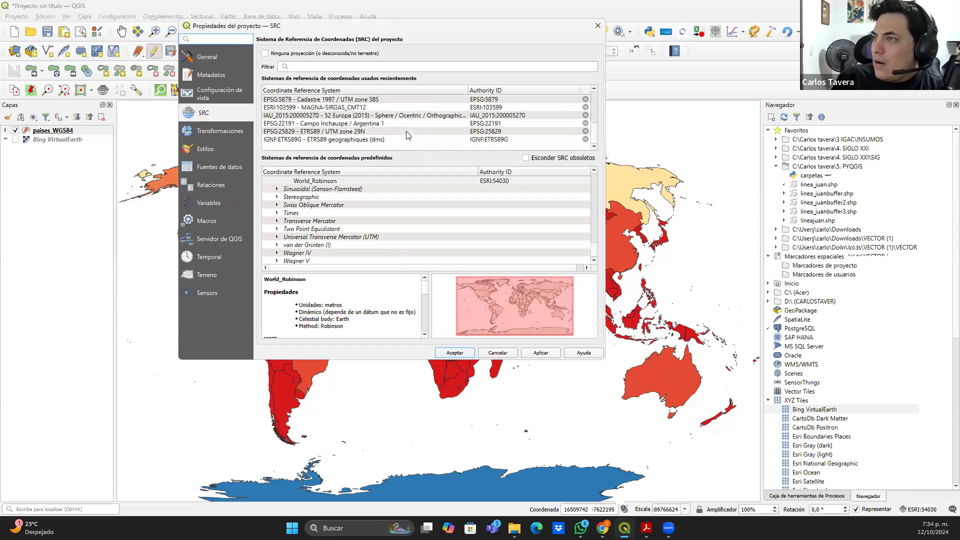
scroll(406, 135, up, 1)
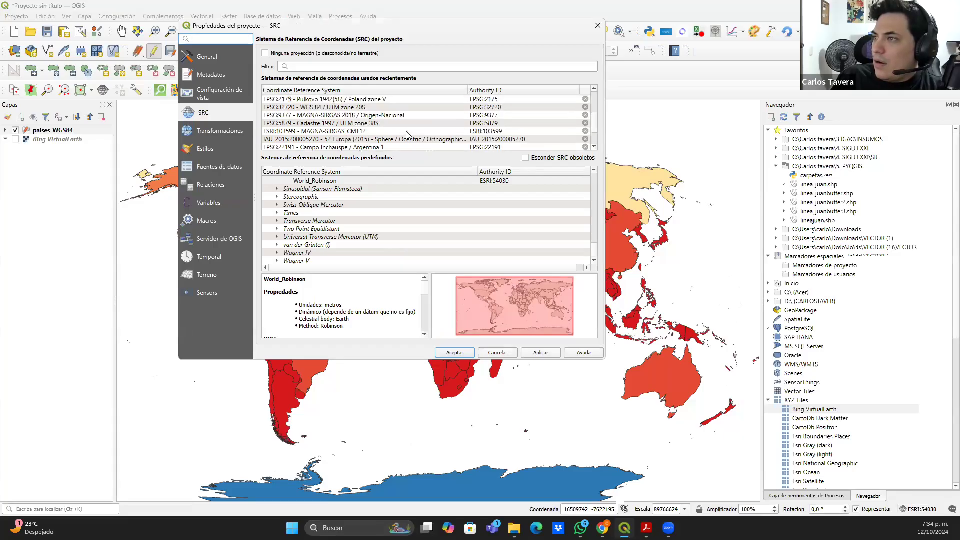
scroll(378, 131, up, 1)
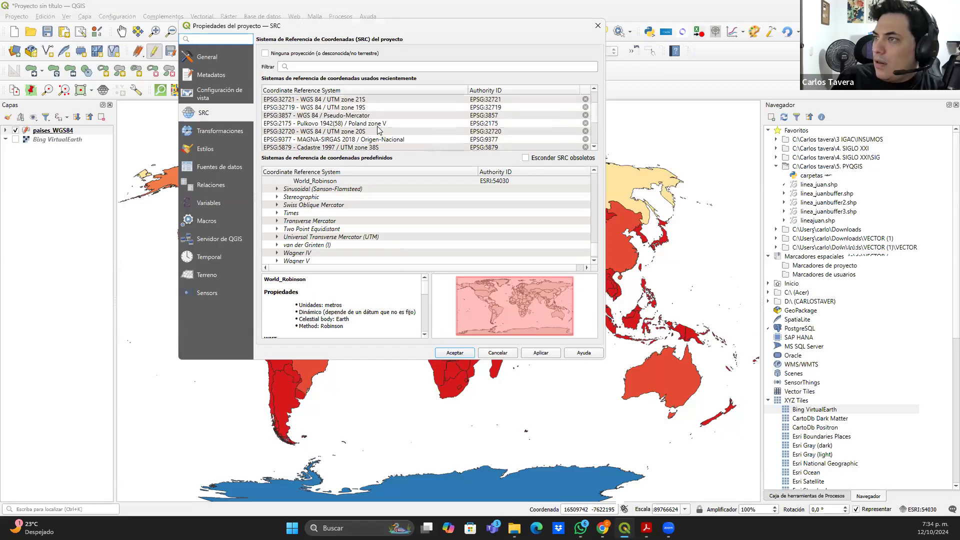
scroll(378, 130, up, 1)
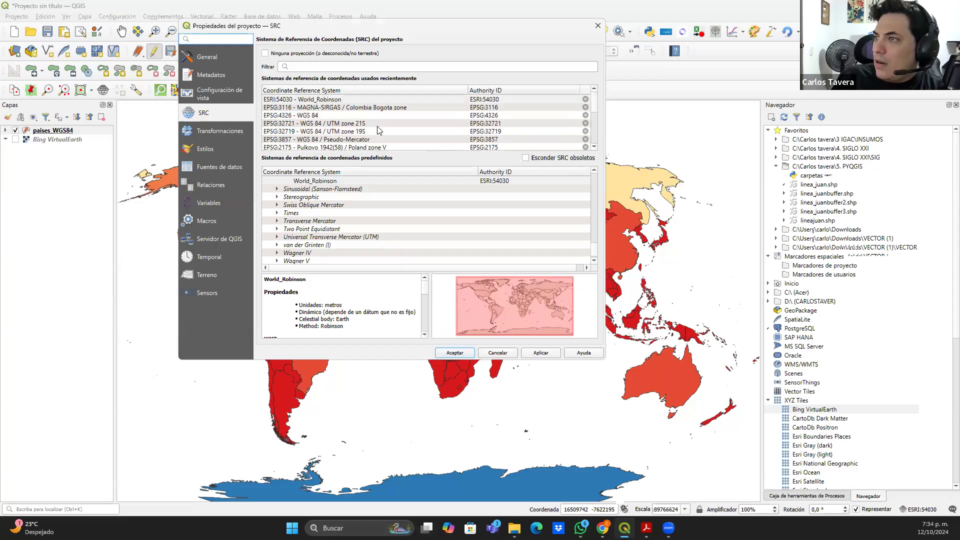
scroll(378, 131, down, 1)
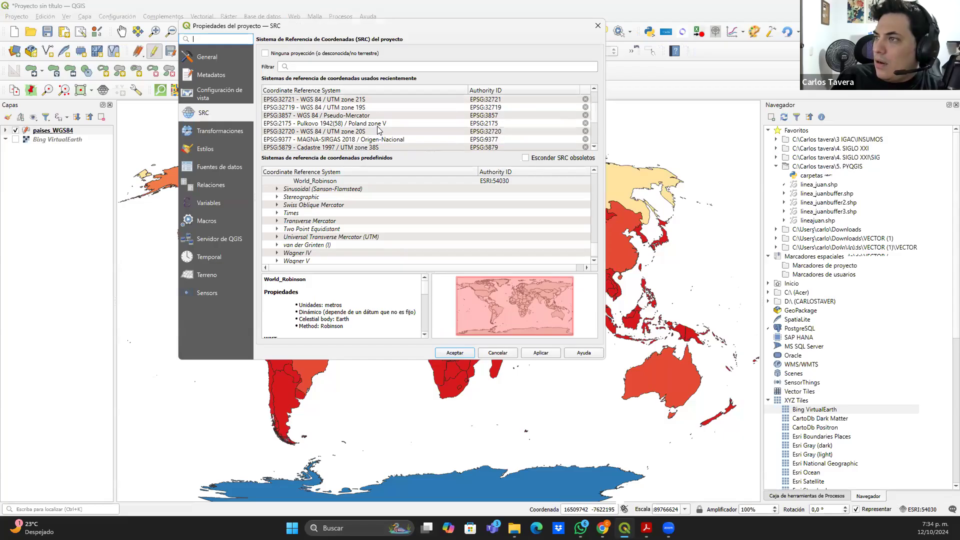
scroll(439, 130, down, 1)
scroll(440, 130, down, 1)
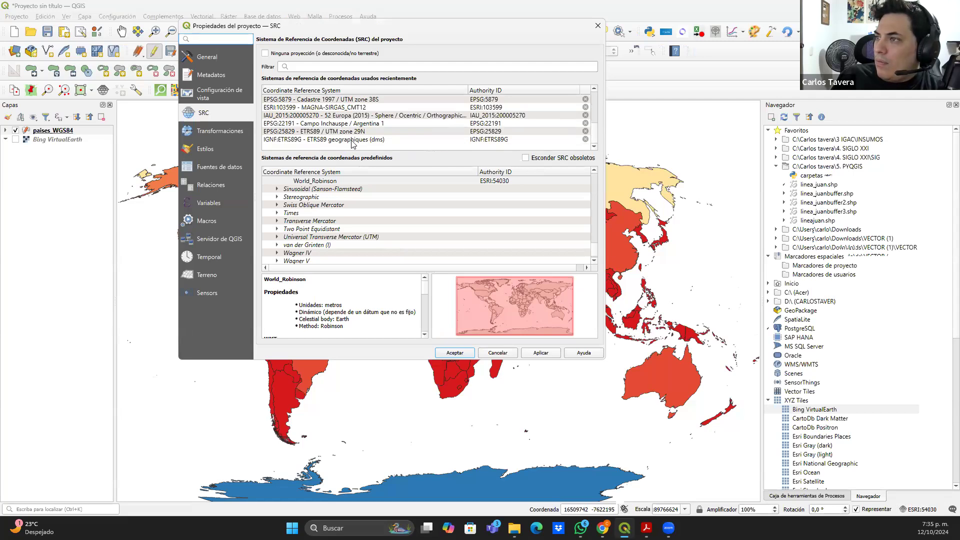
scroll(352, 144, up, 2)
scroll(352, 143, up, 1)
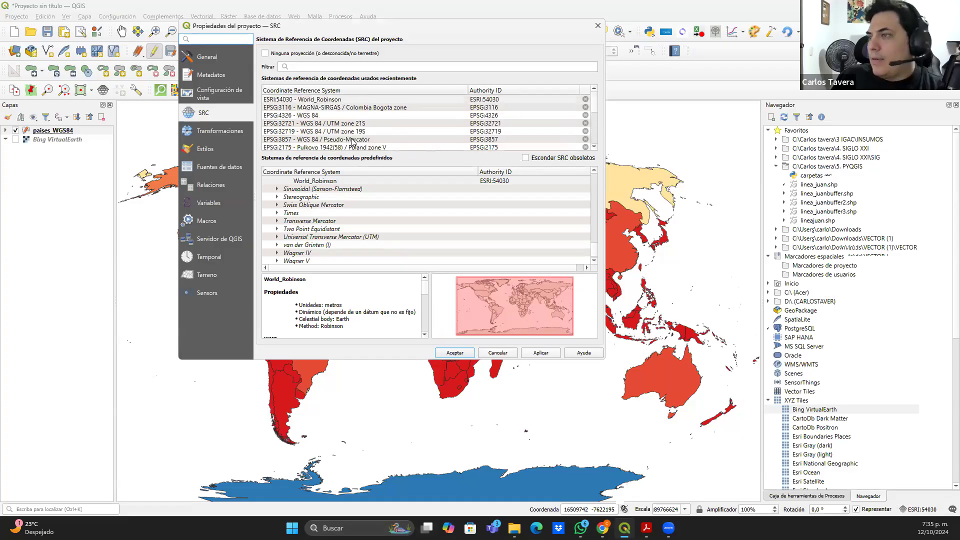
scroll(350, 140, down, 2)
Filter the coordinate reference systems by "plat" and apply WGS 84 / Plate Carree (EPSG:32662) to the project
click(366, 69)
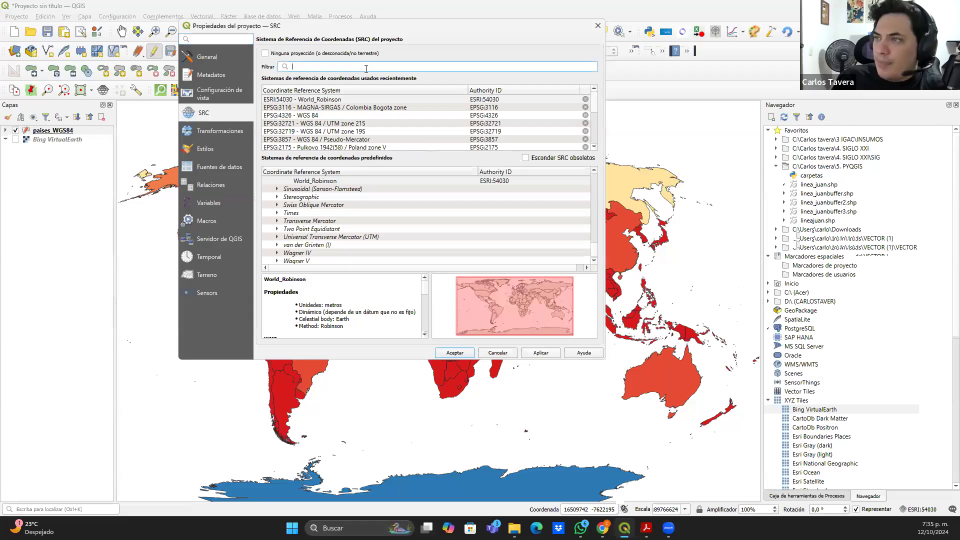
text(p)
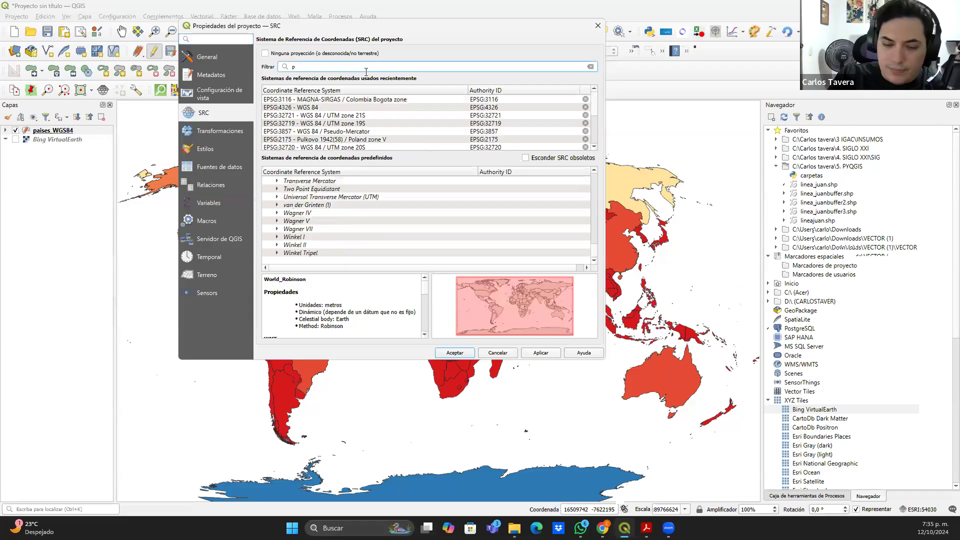
text(lat)
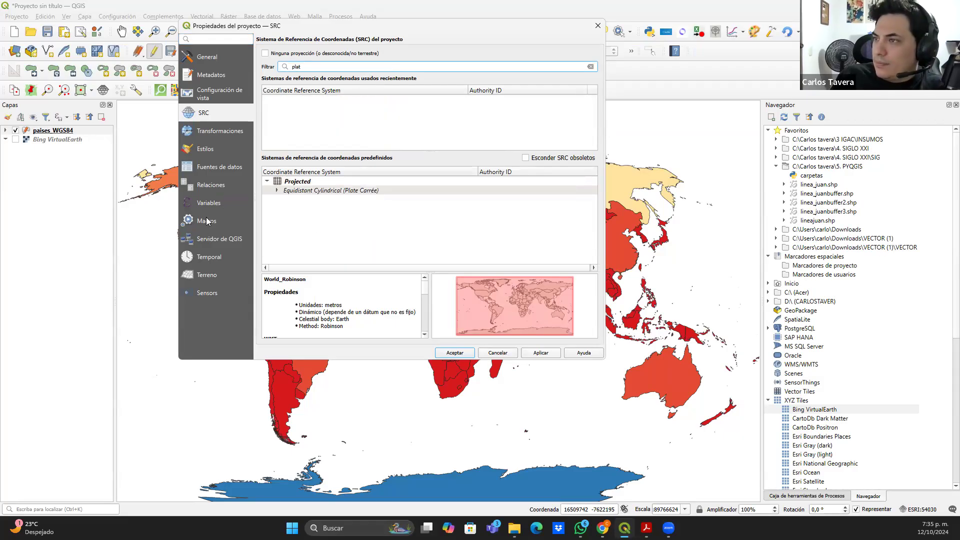
click(278, 191)
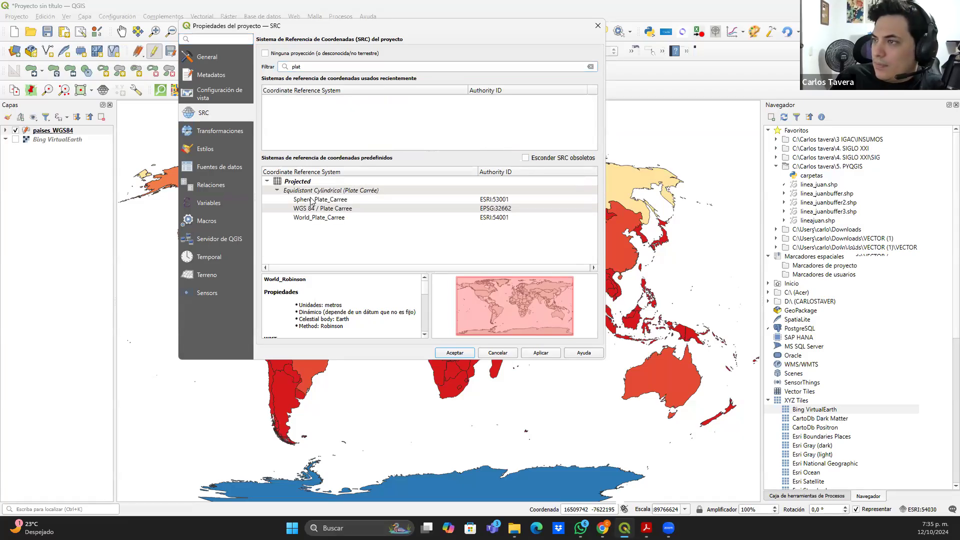
click(363, 208)
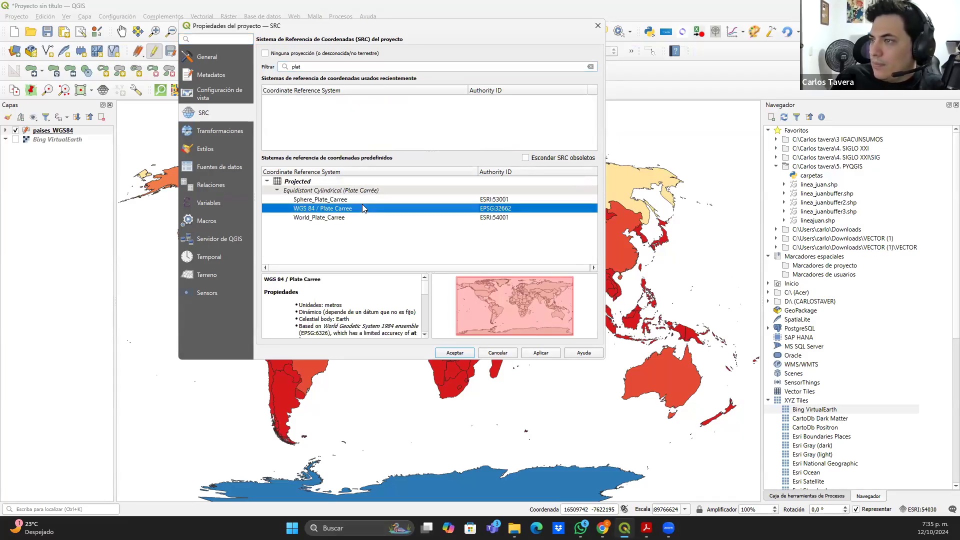
click(541, 354)
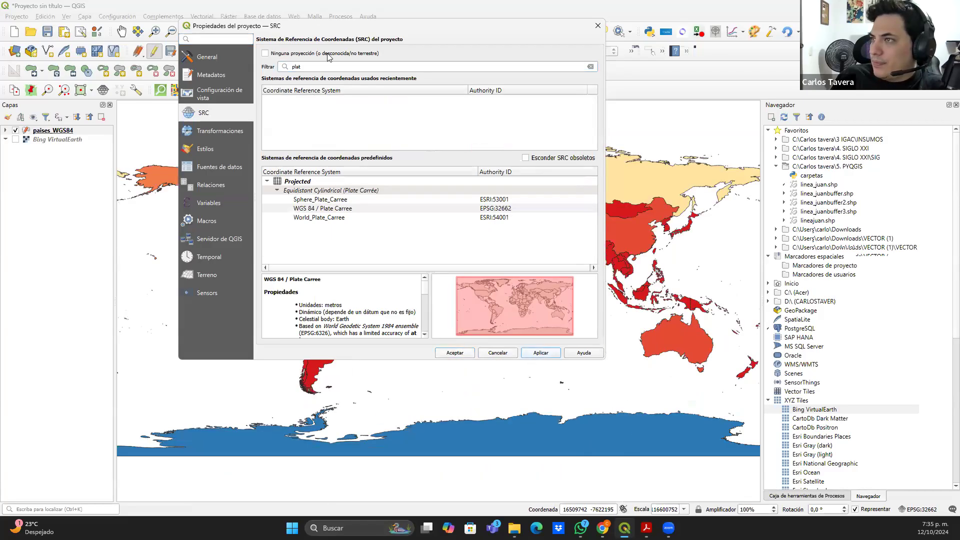
Filter the coordinate reference systems by "ro" and set the project CRS to ESRI:54030 - World_Robinson
drag(345, 30, 385, 74)
drag(343, 111, 299, 117)
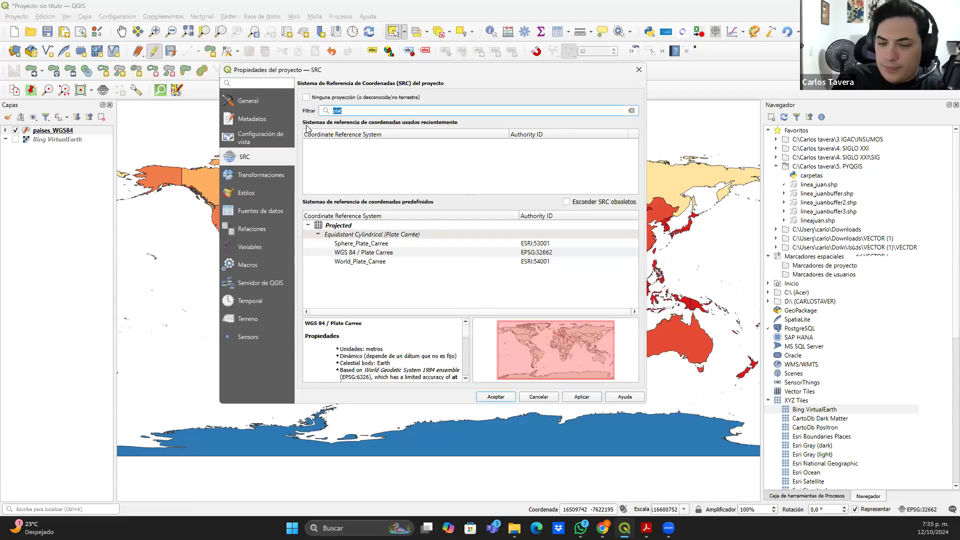
key(BackSpace)
text(ro)
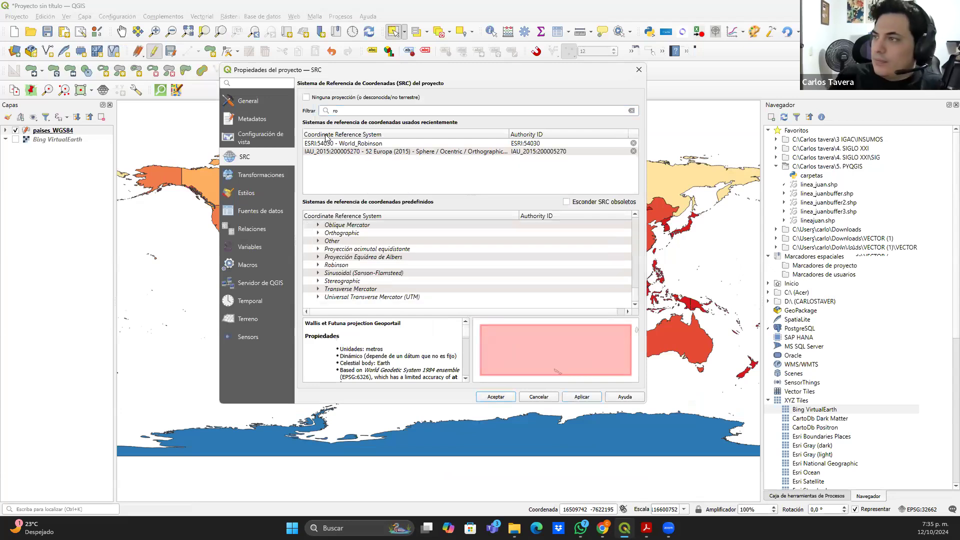
click(368, 143)
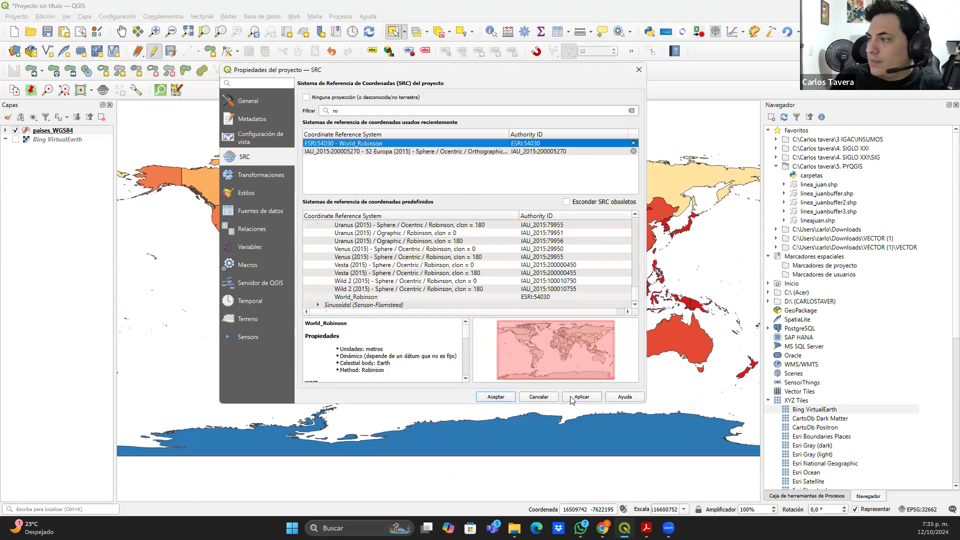
key(Return)
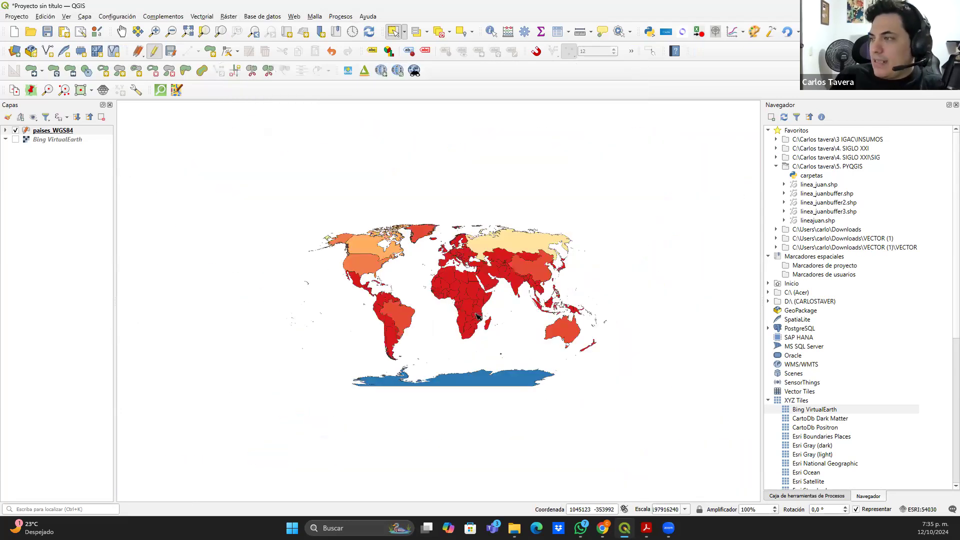
Show the Bing VirtualEarth basemap beneath the countries and center the world in the map view
scroll(398, 271, up, 1)
click(15, 139)
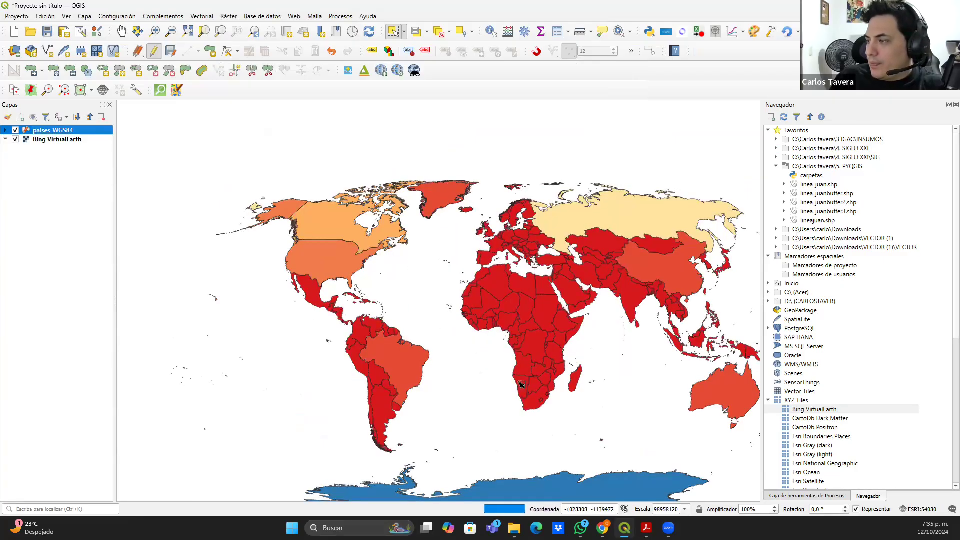
drag(537, 404, 456, 369)
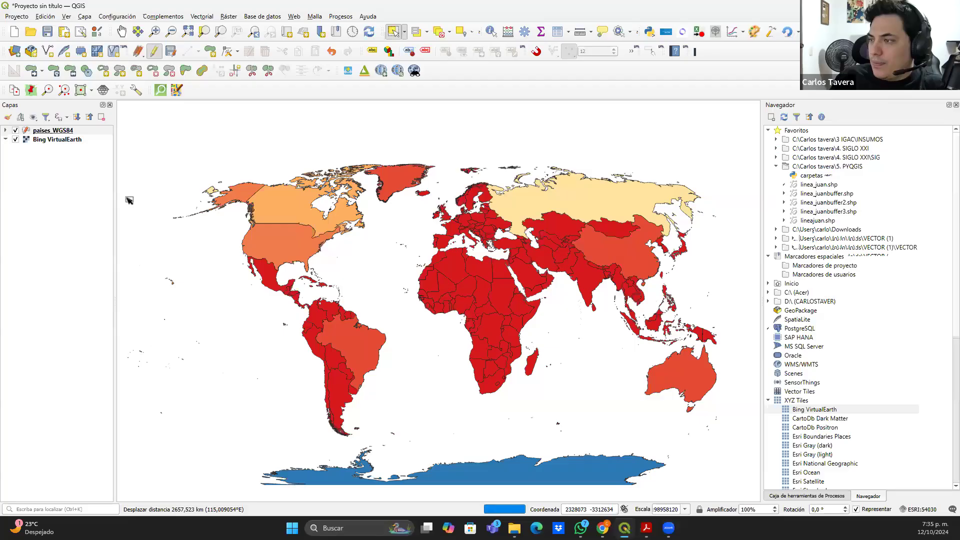
Reclassify the paises_WGS84 graduated symbology with the Rupturas naturales (Jenks) mode and accept the layer properties
click(59, 133)
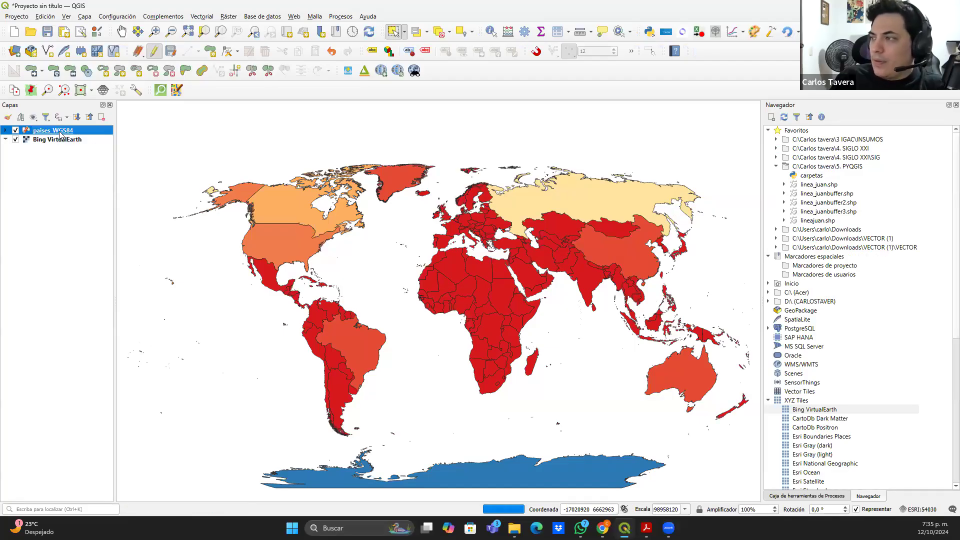
double_click(53, 130)
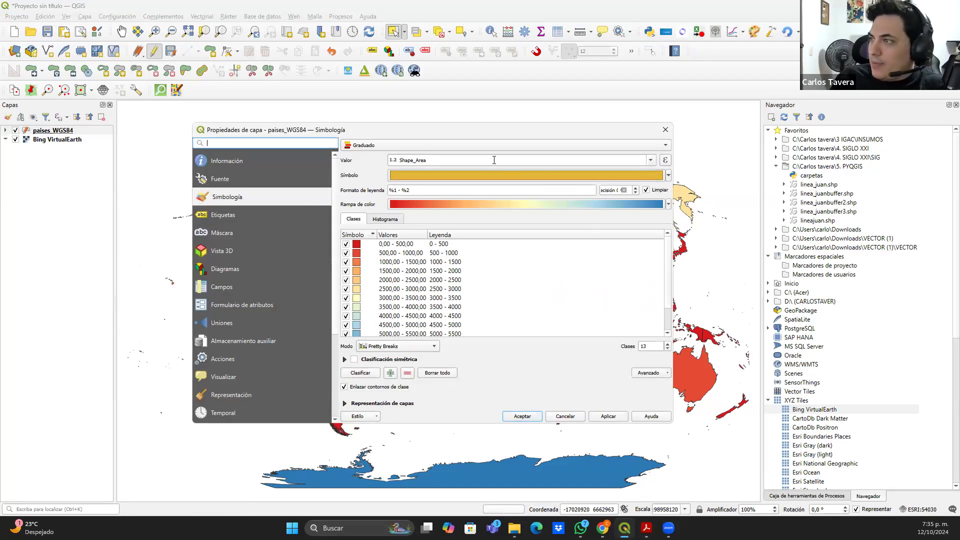
click(395, 348)
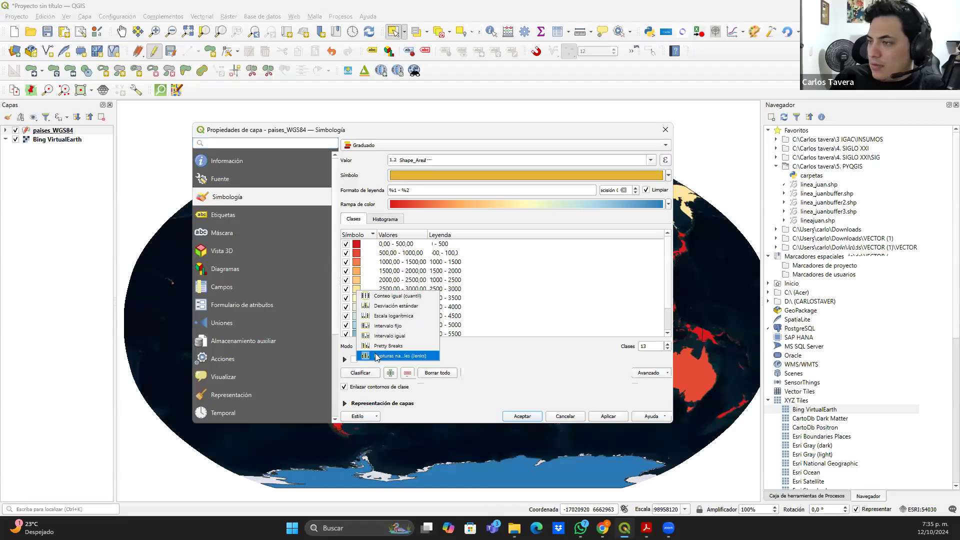
click(378, 356)
click(613, 418)
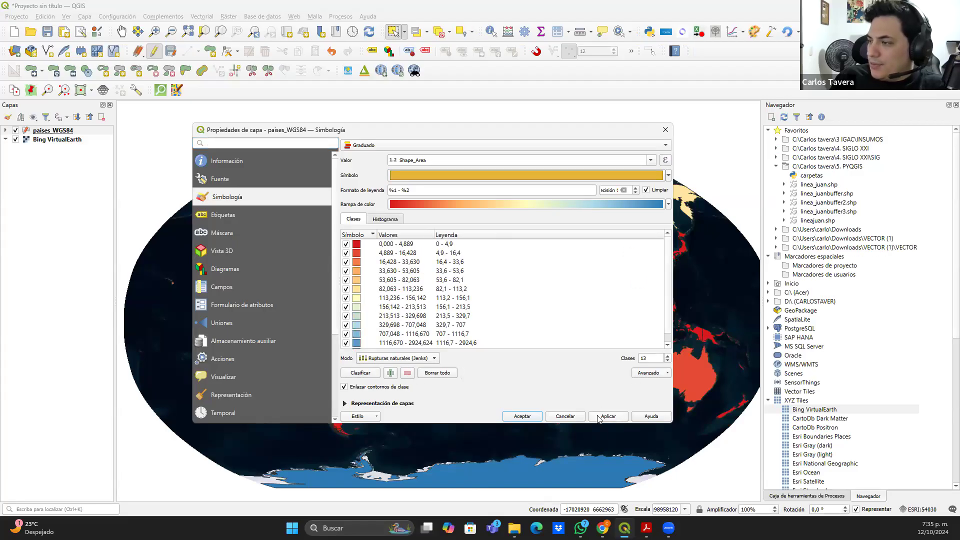
click(523, 417)
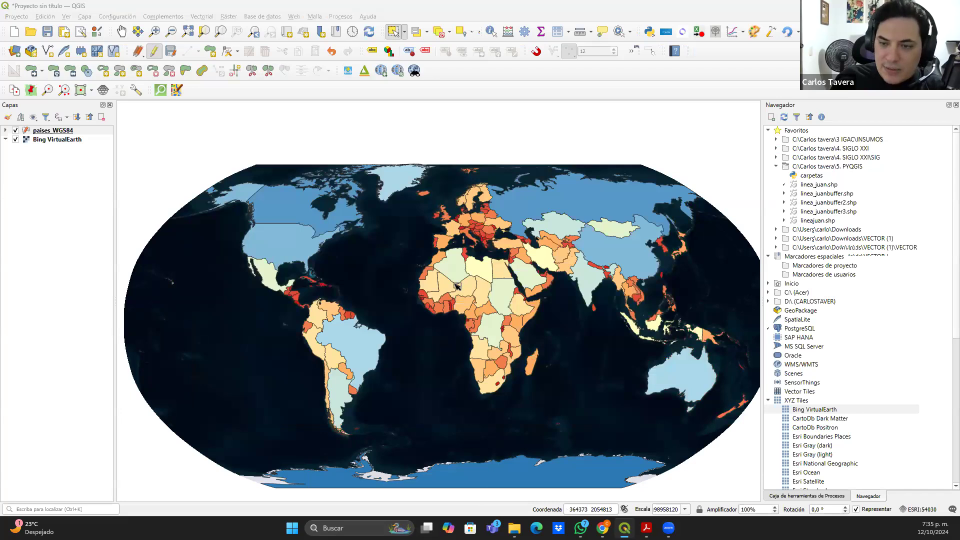
Switch to the attribute table PDF in Acrobat and review the Simbolizar and Consultas espaciales tasks, continuing to the TABLA DE ATRIBUTOS page
key(alt+Tab)
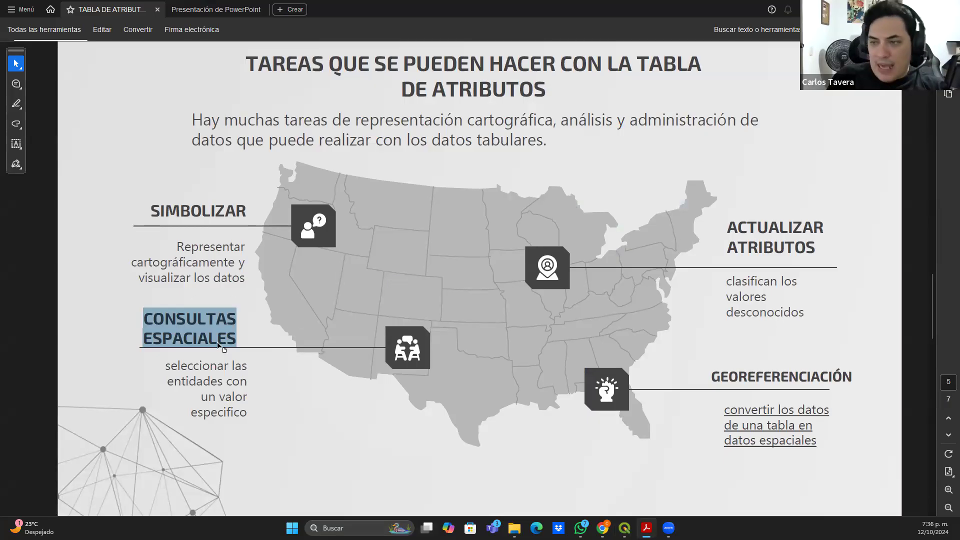
drag(151, 213, 247, 253)
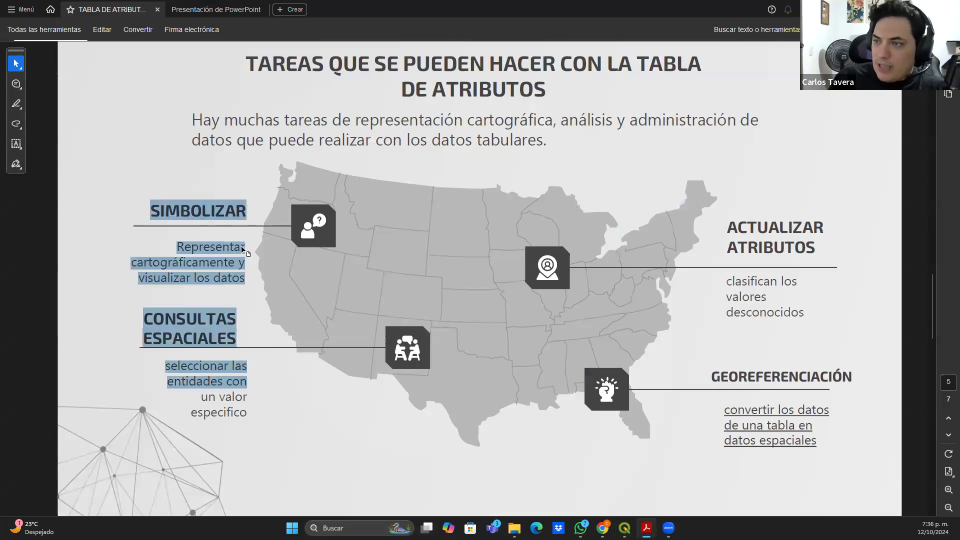
click(271, 359)
click(243, 336)
drag(240, 340, 150, 314)
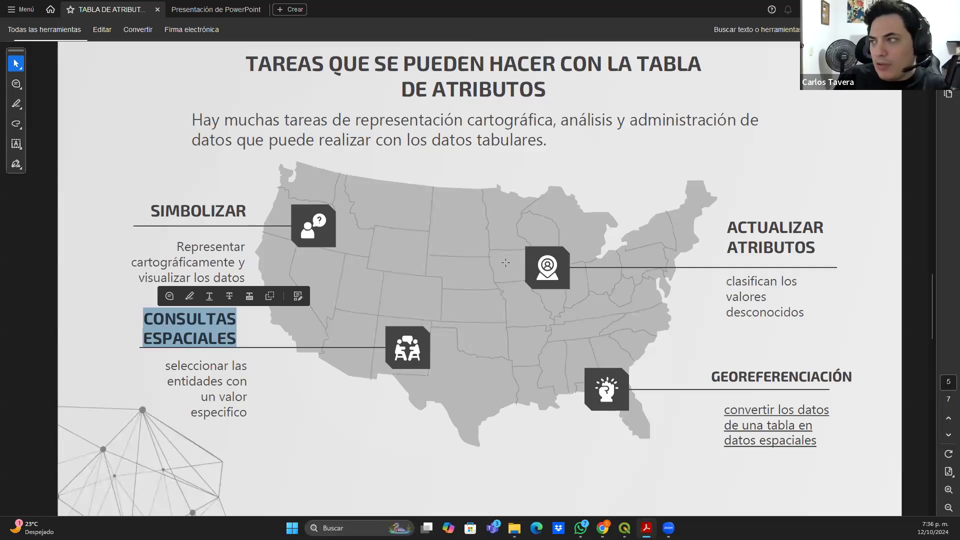
scroll(502, 264, down, 2)
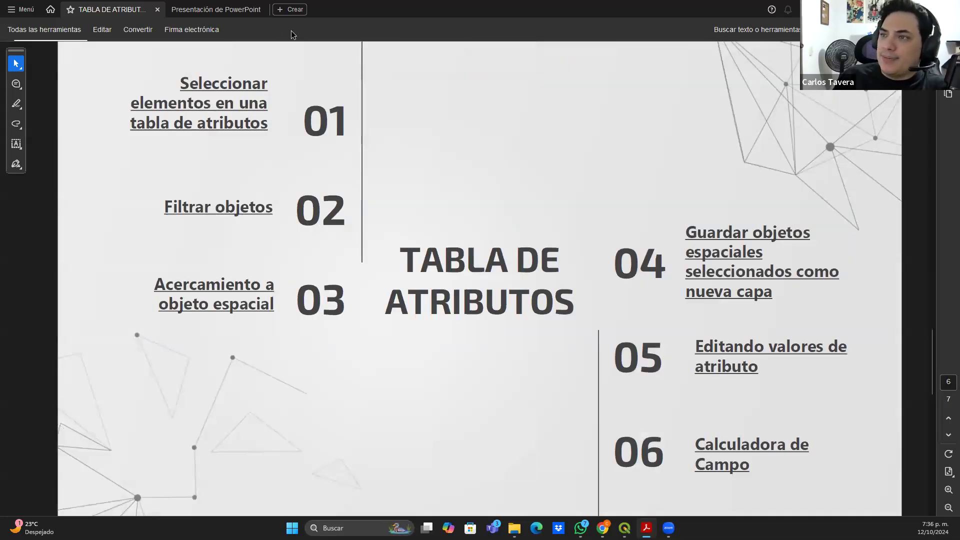
Switch back to QGIS and sort the paises_WGS84 attribute table by CNTRY_NAME in descending order, closing the table
scroll(375, 130, up, 2)
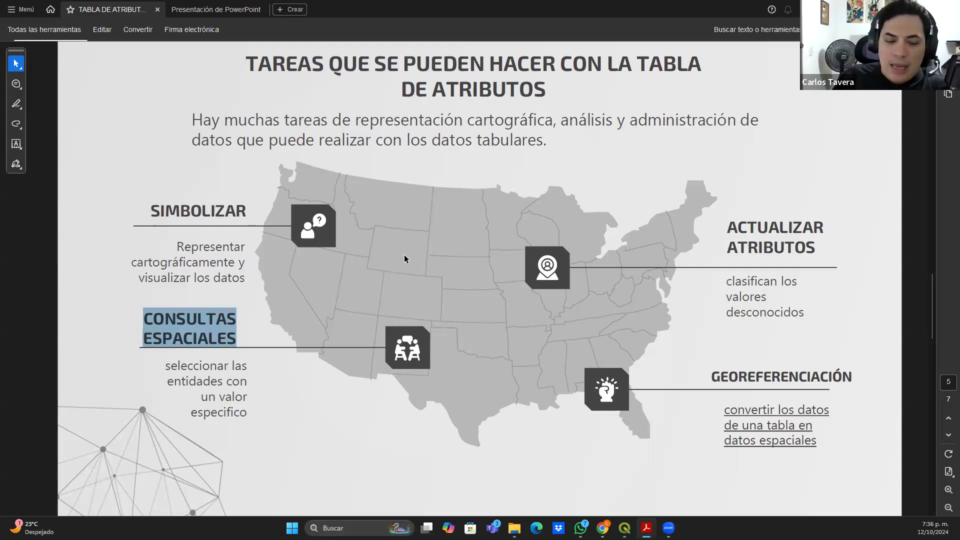
key(alt+Tab)
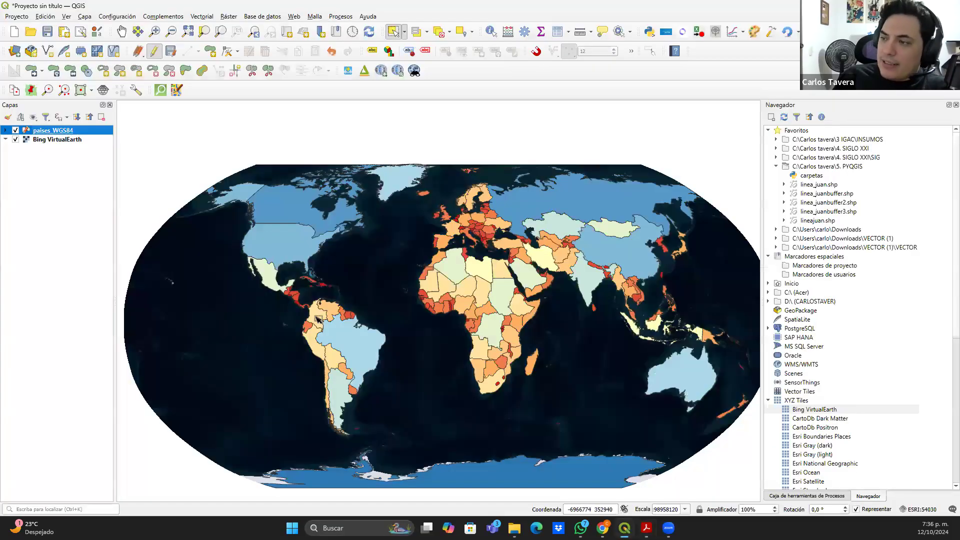
scroll(317, 319, up, 1)
click(36, 161)
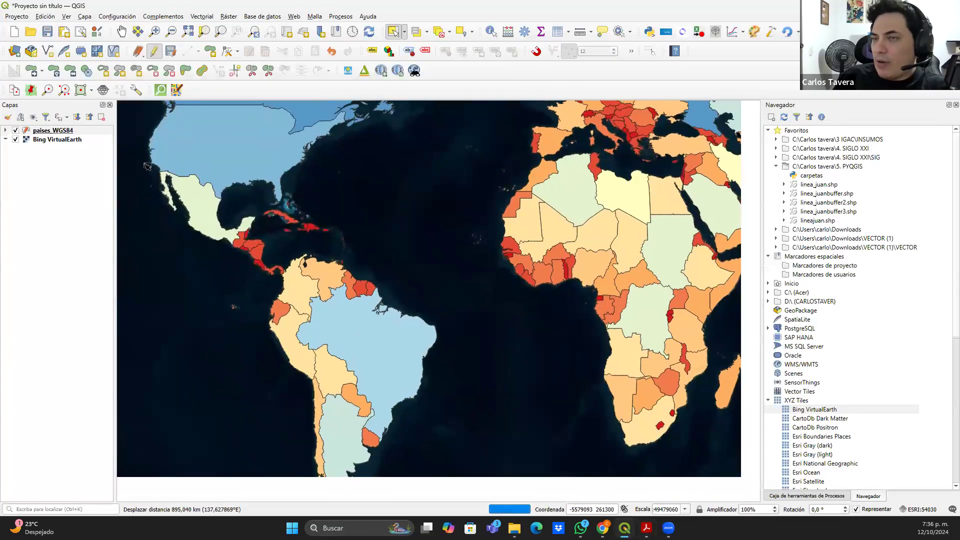
right_click(56, 133)
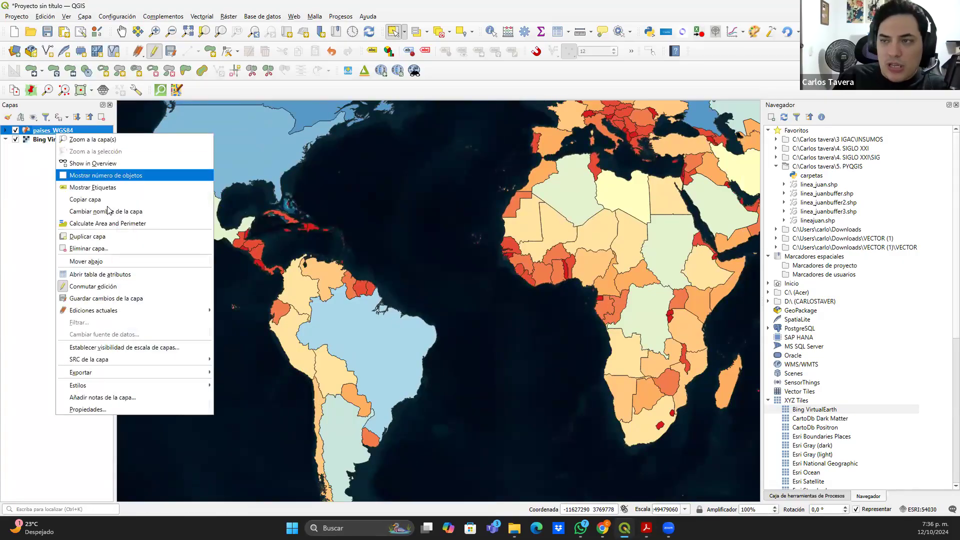
click(111, 279)
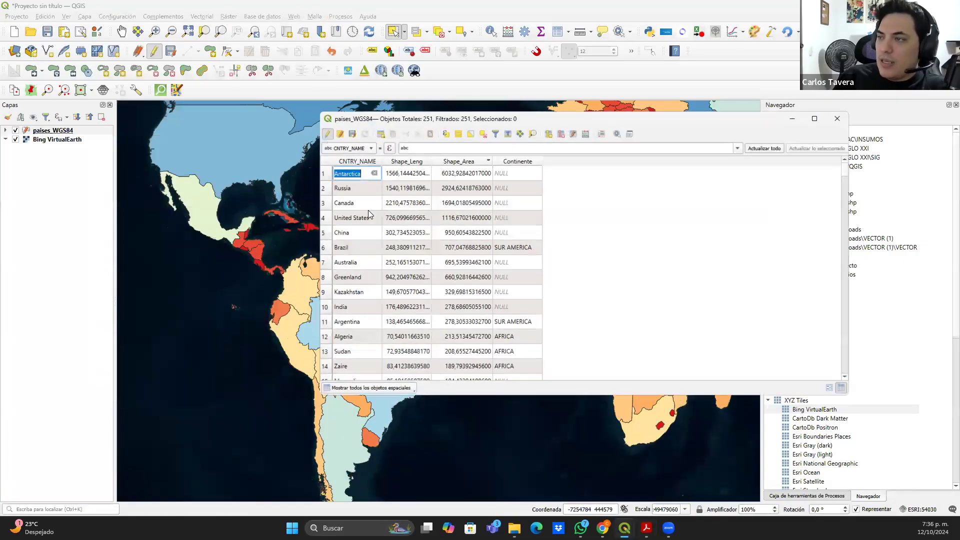
click(359, 161)
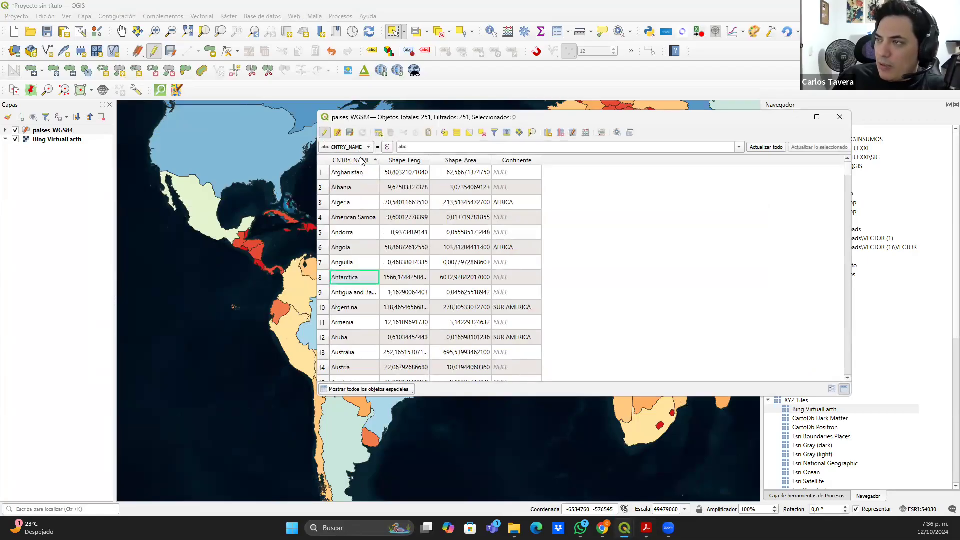
click(360, 161)
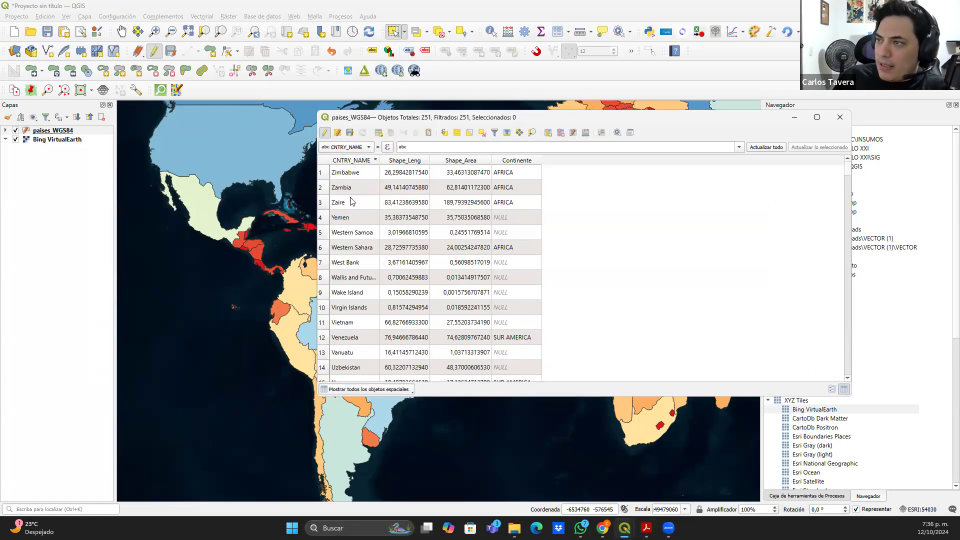
click(841, 118)
Set the paises_WGS84 layer to Etiquetas sencillas labels with CNTRY_NAME as the label value
right_click(62, 130)
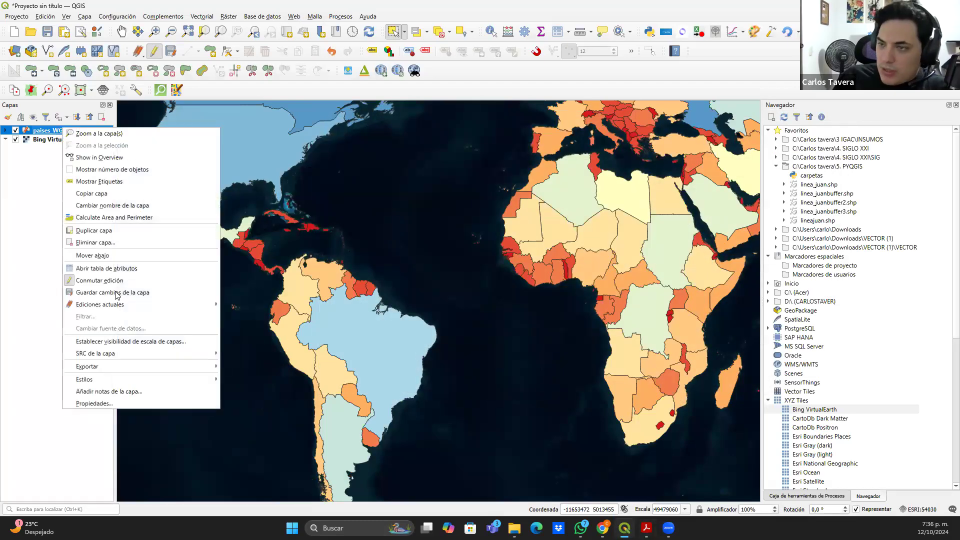
click(165, 404)
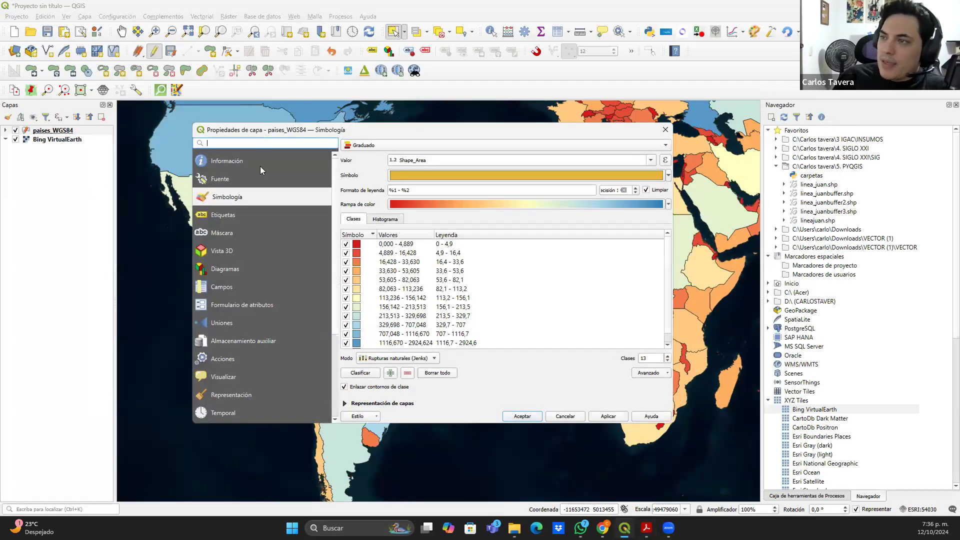
click(231, 216)
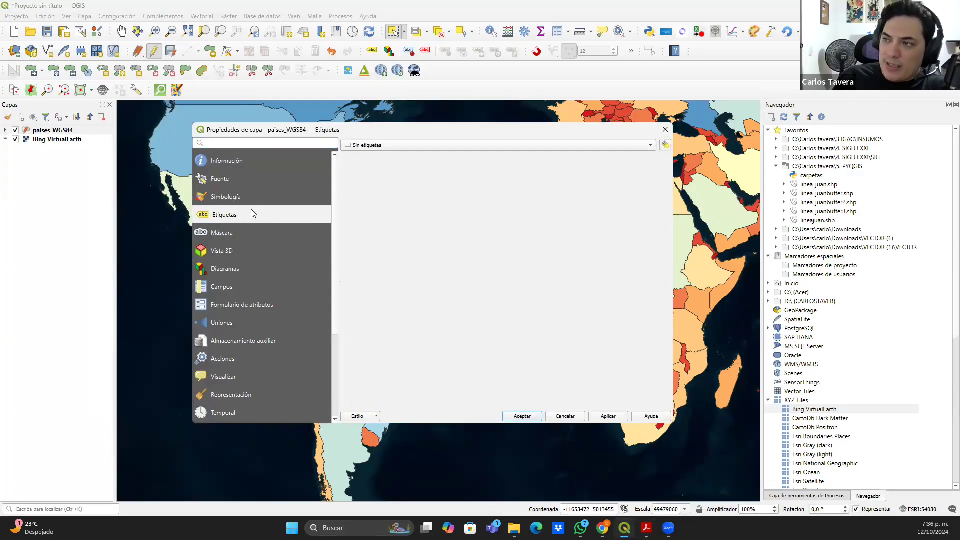
click(362, 145)
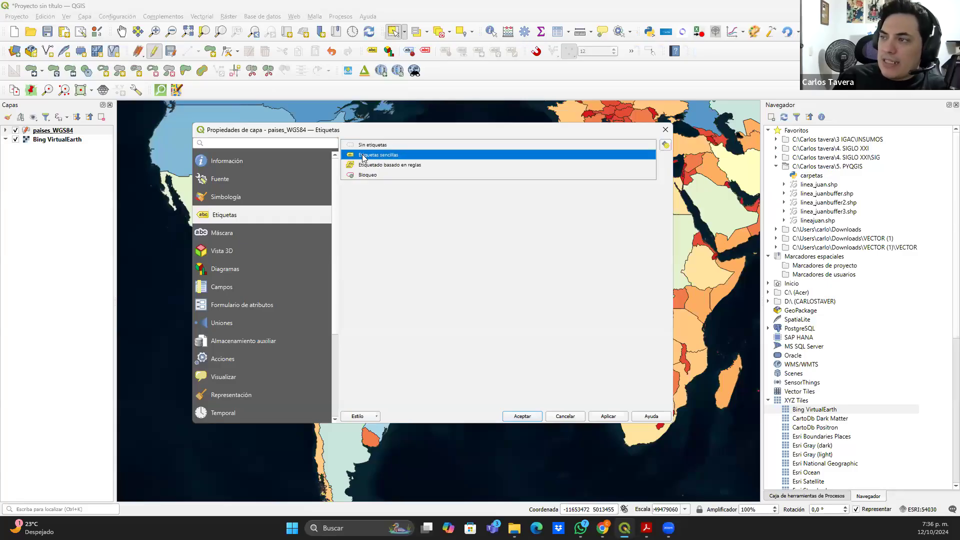
click(363, 156)
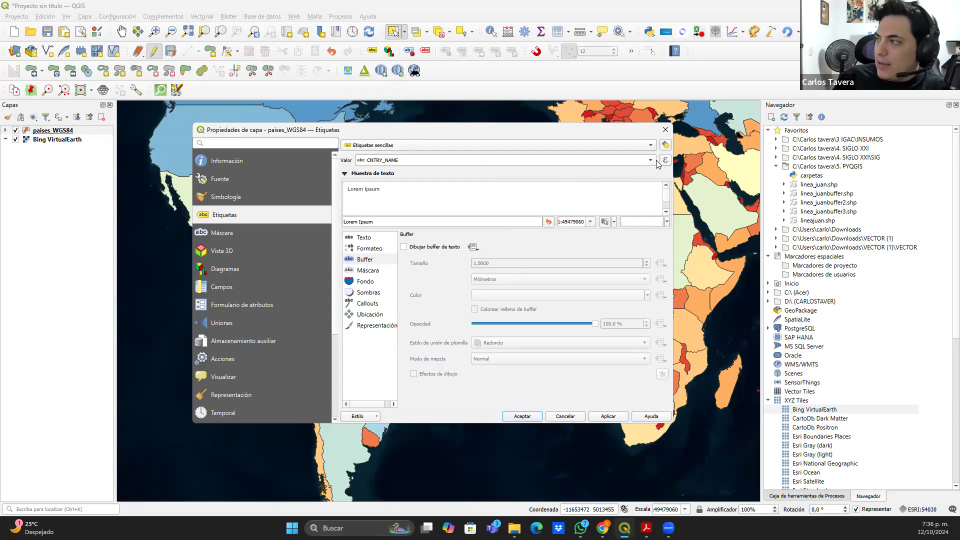
drag(415, 160, 351, 160)
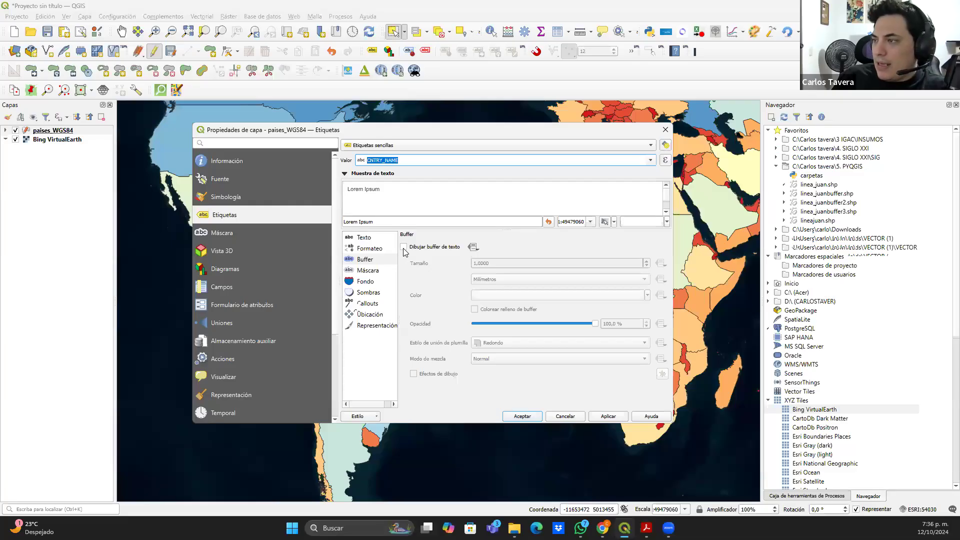
Review the label text and buffer settings, enable the label mask, and accept the layer properties
click(365, 238)
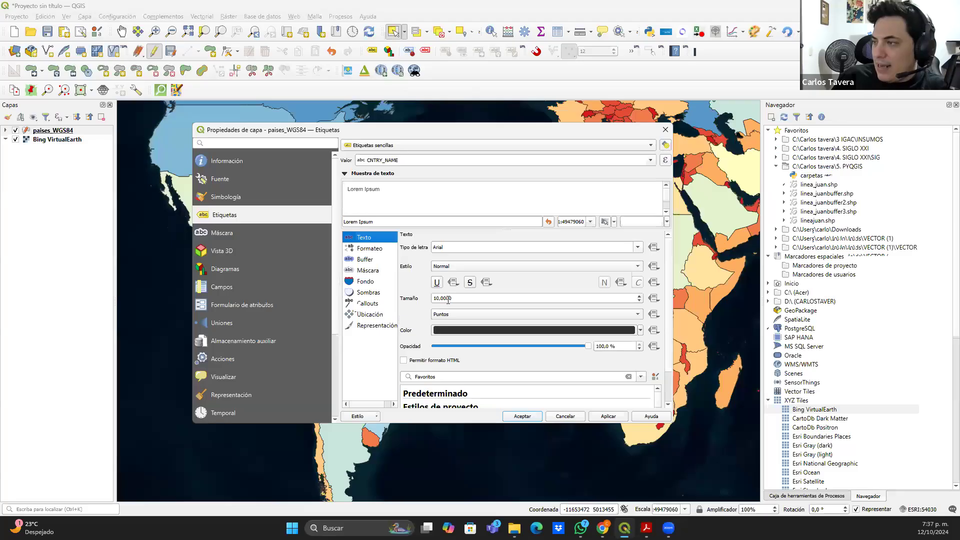
click(366, 260)
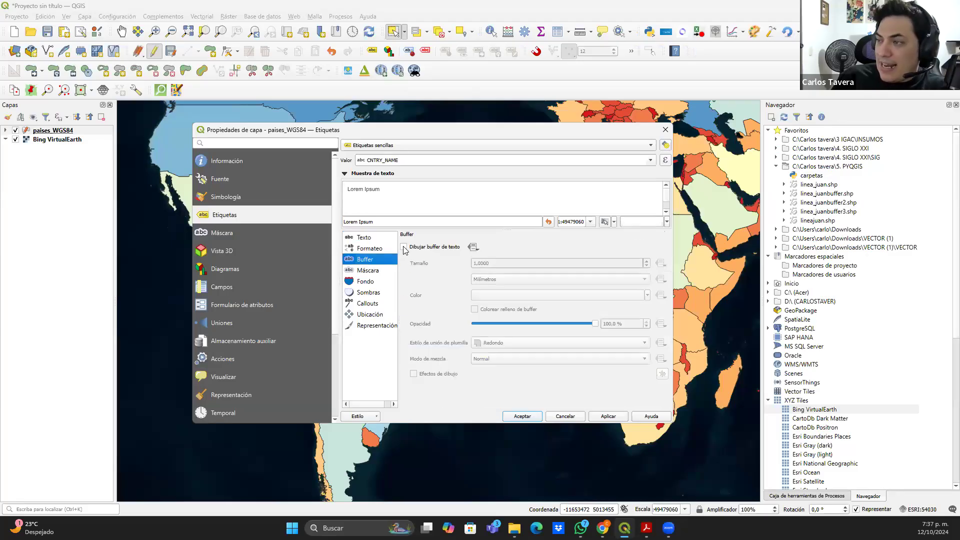
click(371, 270)
click(403, 247)
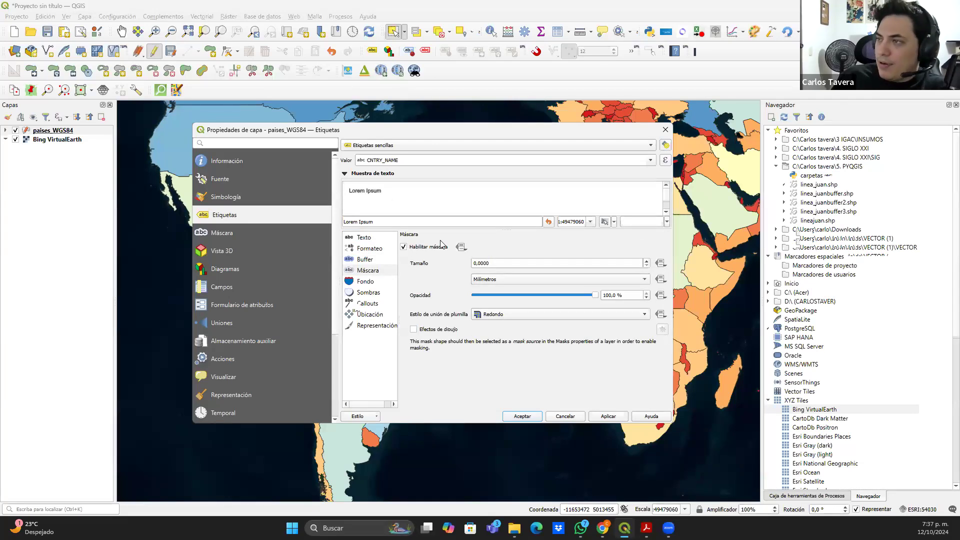
click(522, 417)
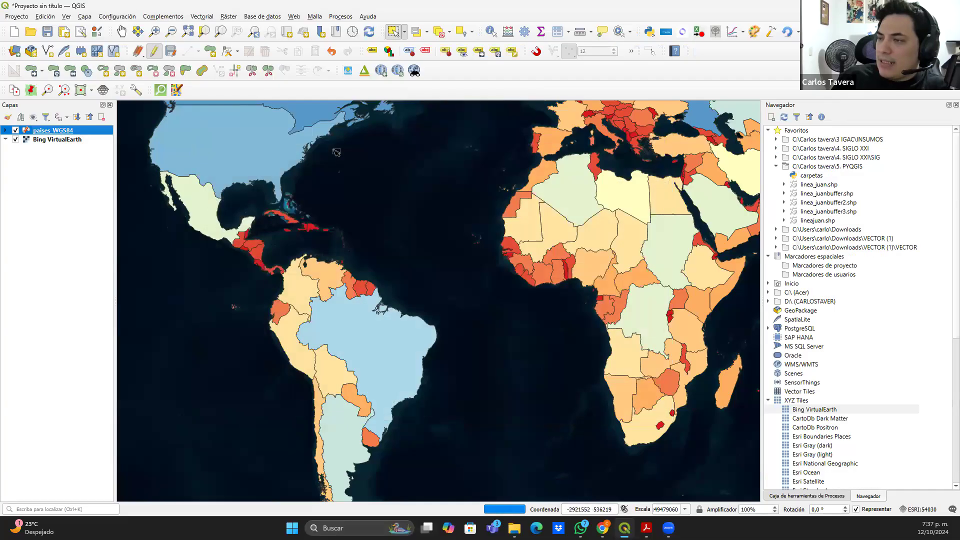
Examine the country name labels across South America, from Colombia and Venezuela down to Uruguay
drag(308, 303, 366, 271)
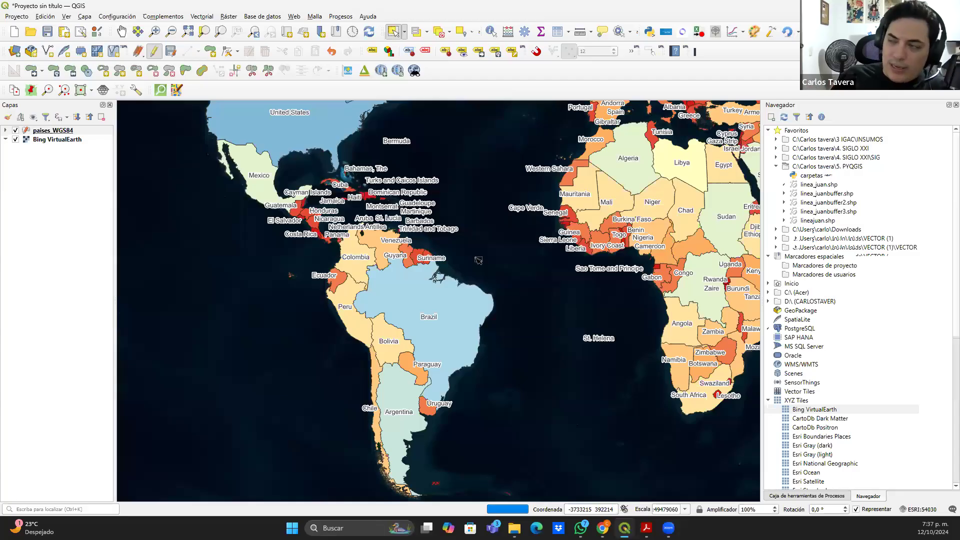
scroll(320, 273, up, 1)
scroll(320, 273, up, 1)
drag(587, 230, 498, 350)
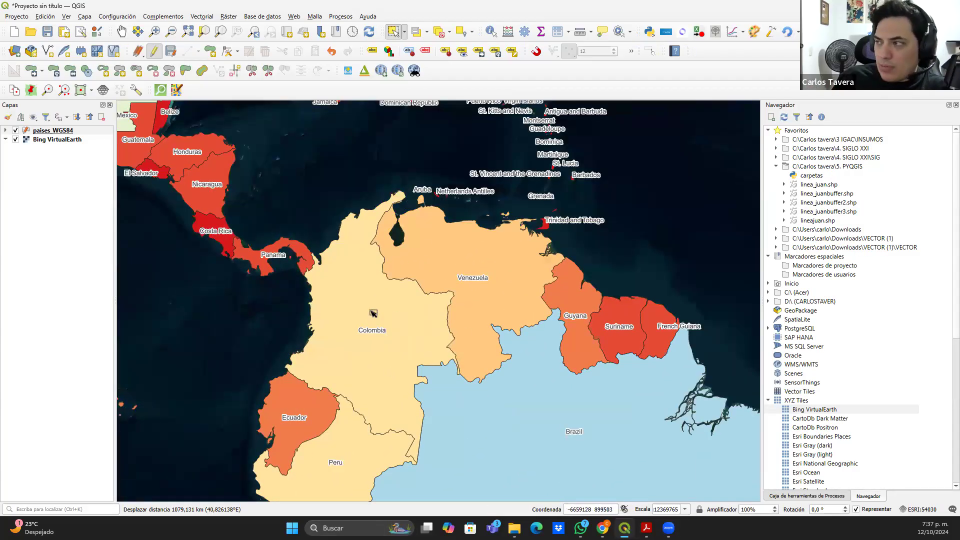
drag(459, 388, 459, 347)
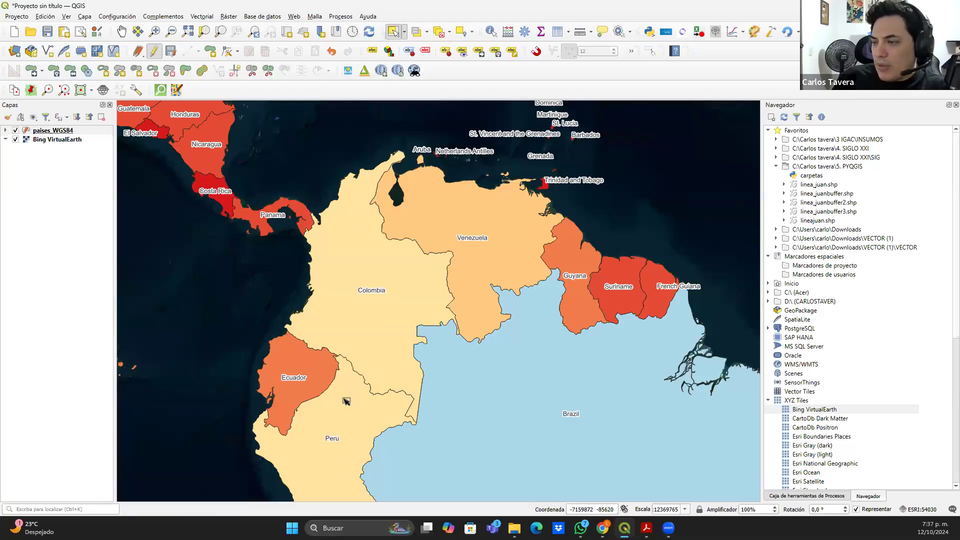
drag(343, 392, 340, 212)
drag(543, 450, 398, 268)
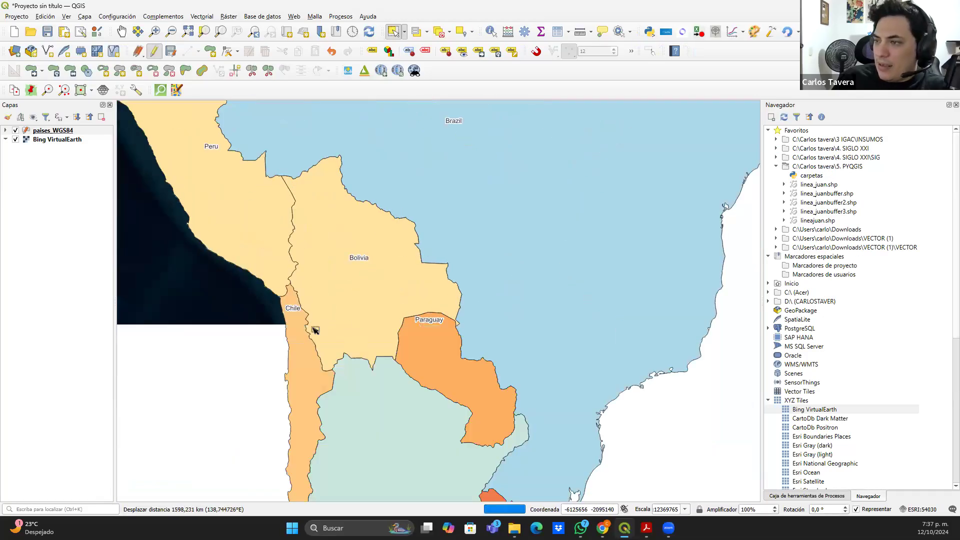
drag(528, 379, 459, 281)
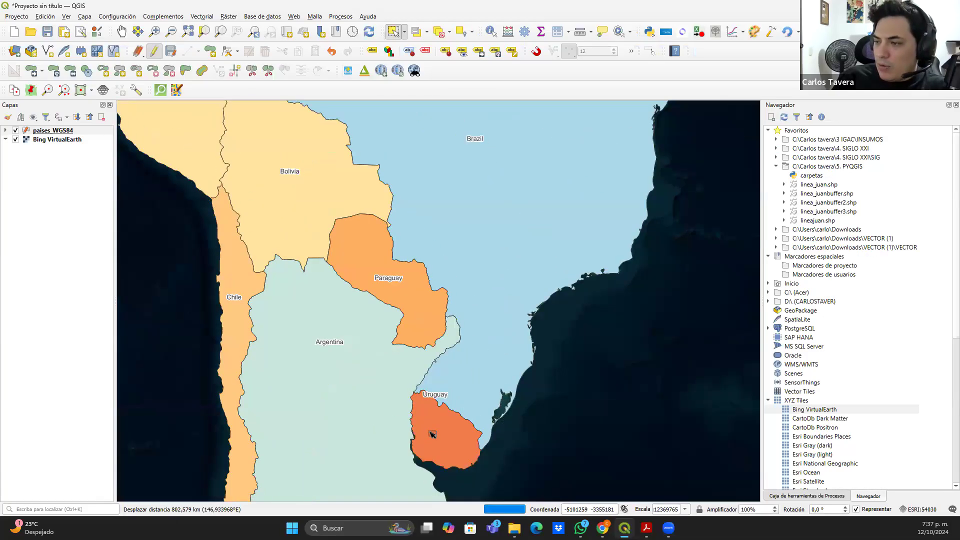
scroll(398, 292, down, 2)
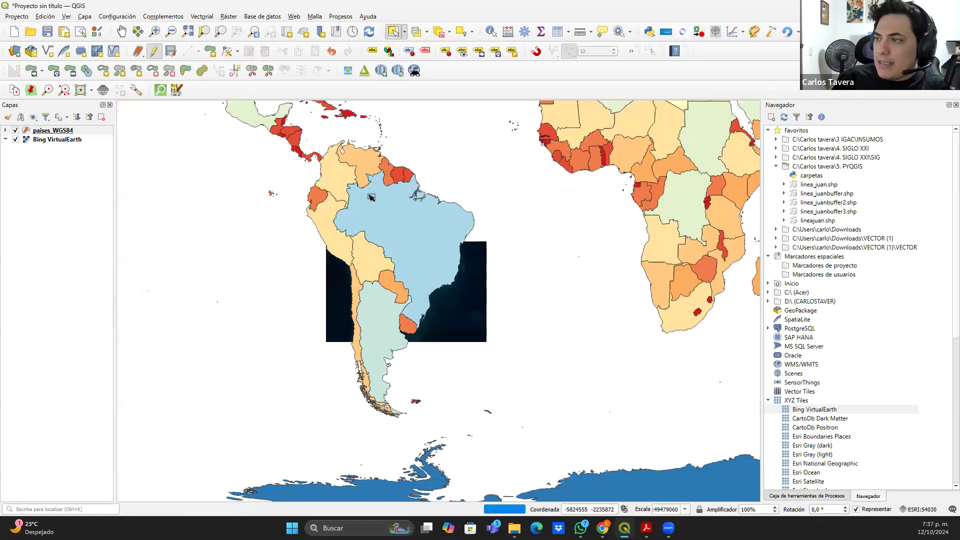
drag(369, 197, 364, 255)
scroll(363, 255, up, 1)
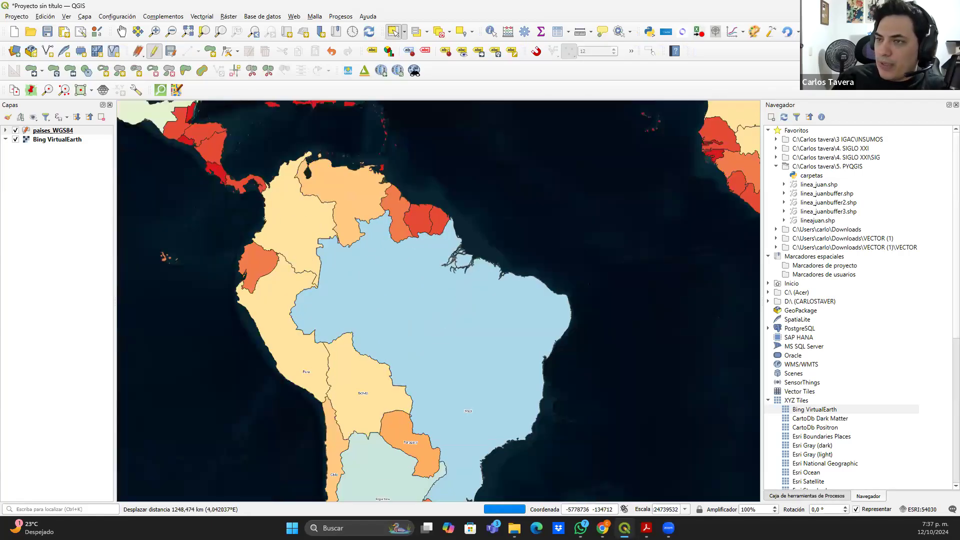
Hide the Bing VirtualEarth basemap and view the labelled countries around Colombia
click(16, 140)
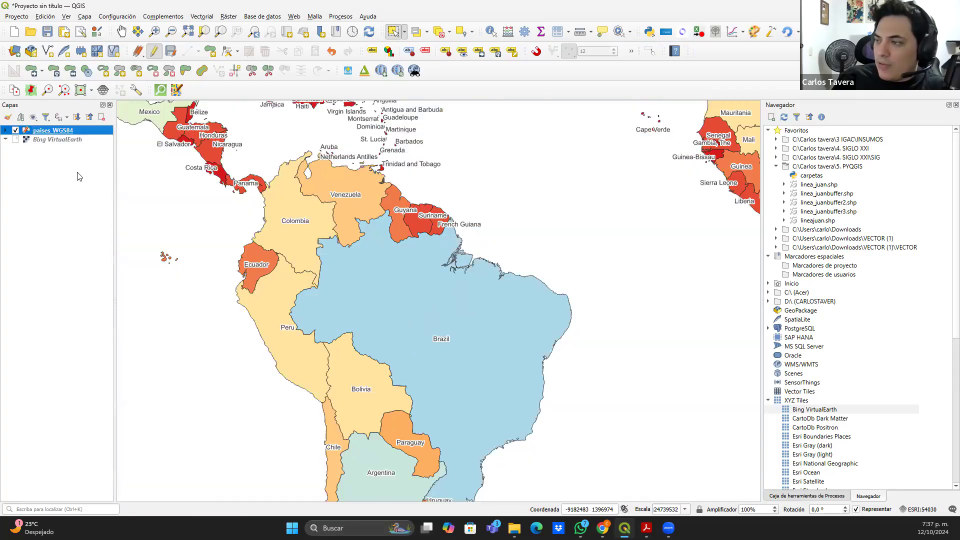
drag(356, 303, 380, 291)
drag(470, 308, 482, 320)
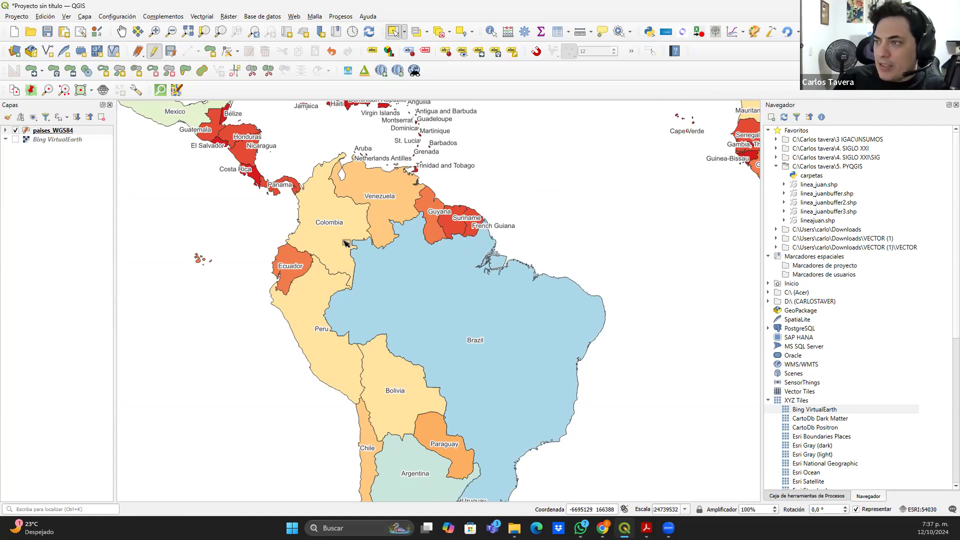
scroll(340, 241, up, 1)
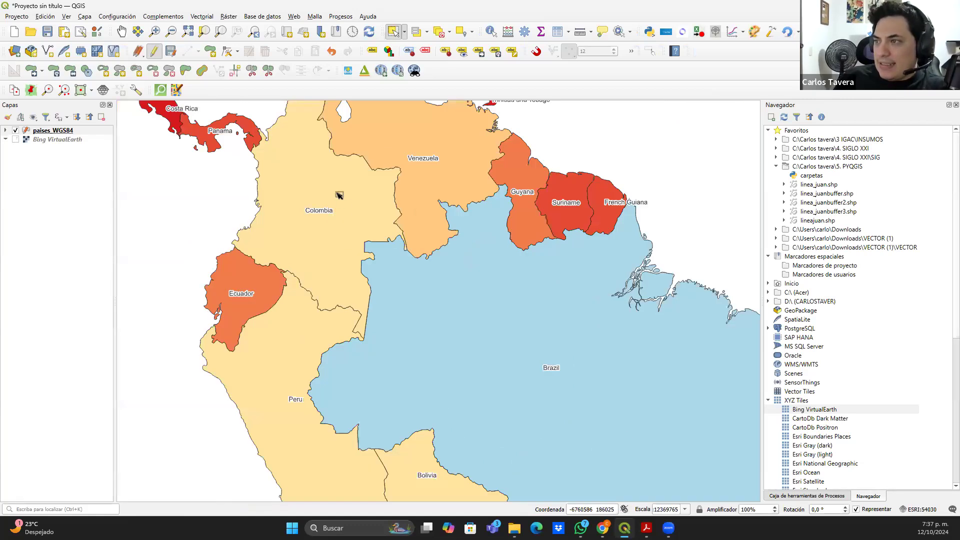
Review the fields in the paises_WGS84 attribute table and close it
right_click(47, 132)
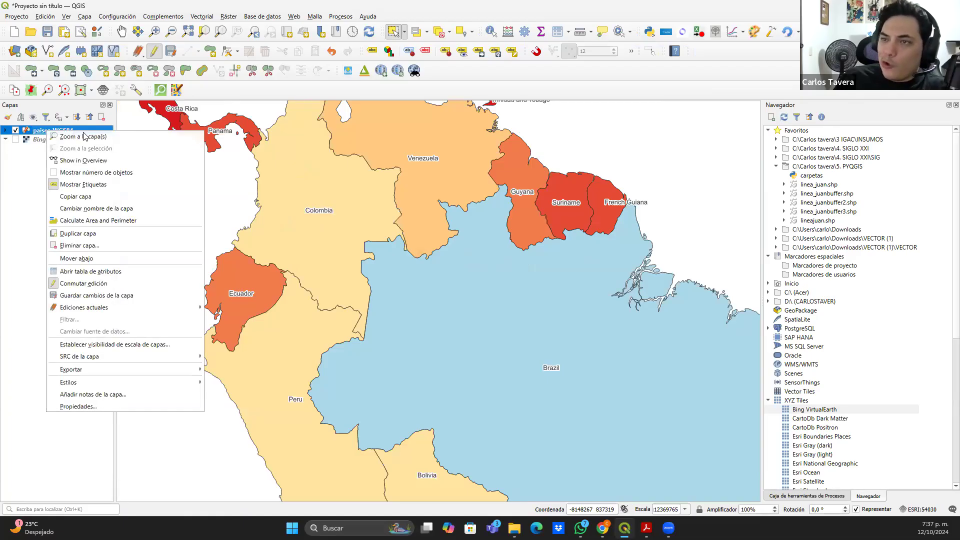
click(144, 274)
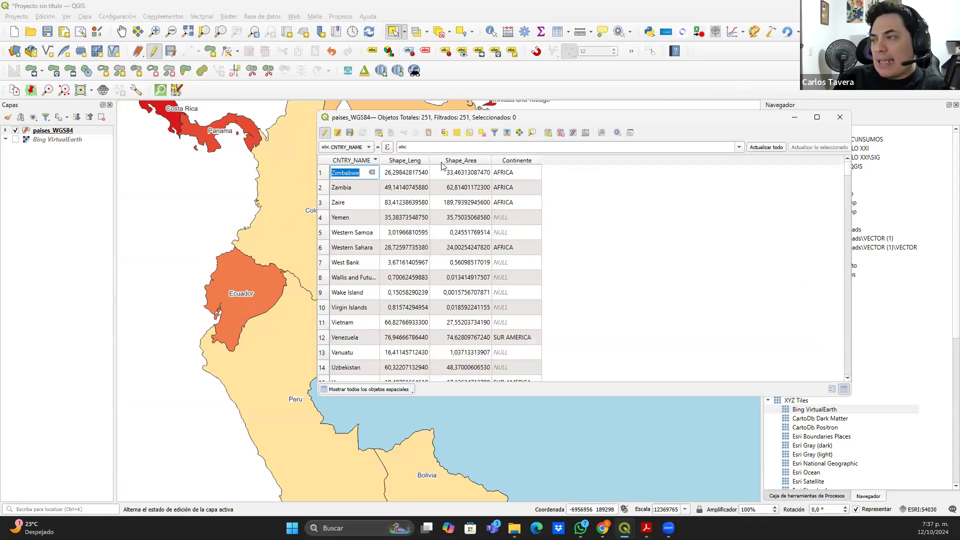
click(840, 118)
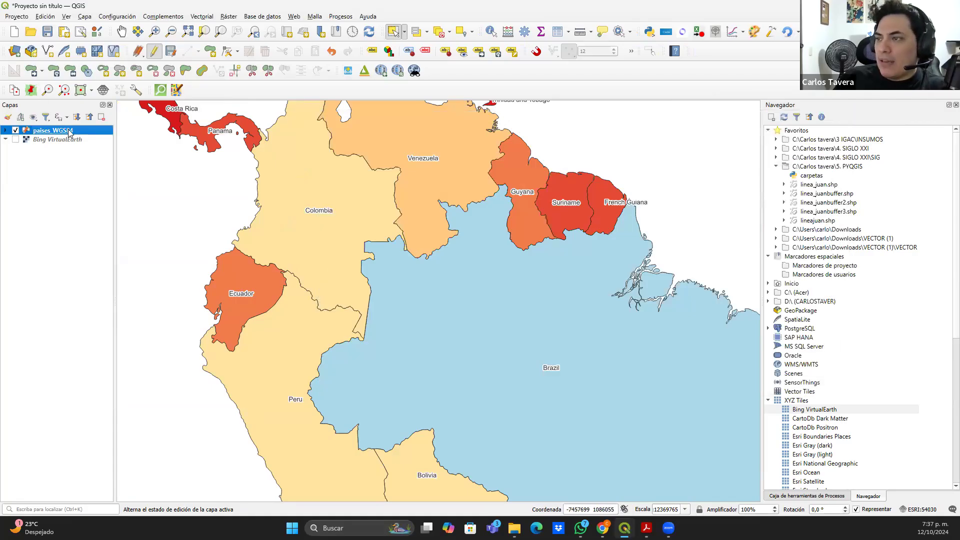
Open the label value expression of the paises_WGS84 layer for editing and expand the Campos y valores group
double_click(69, 132)
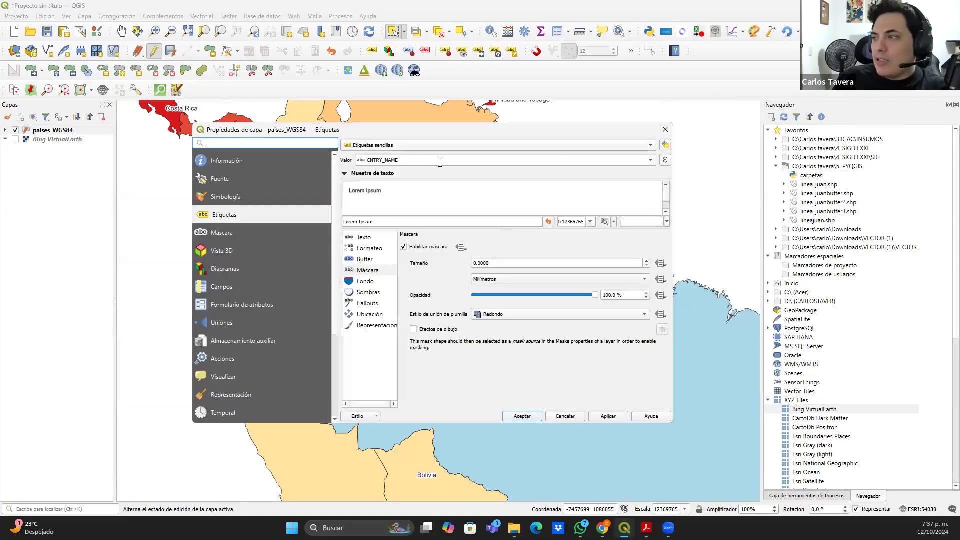
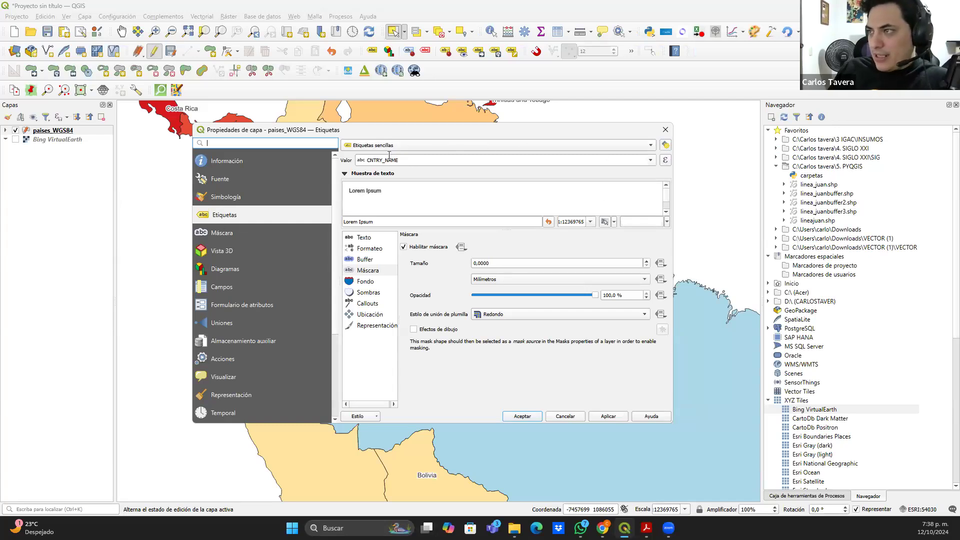
click(665, 160)
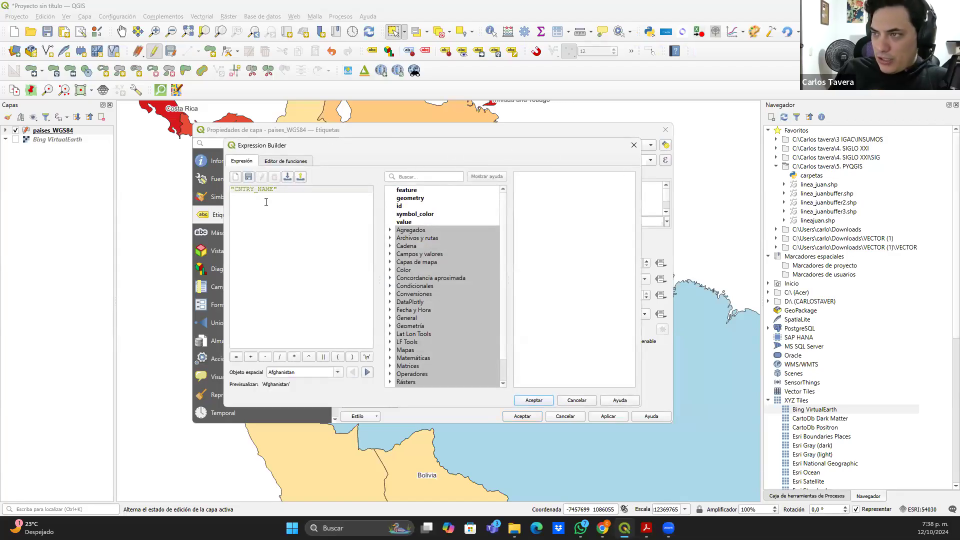
drag(230, 191, 270, 204)
click(281, 201)
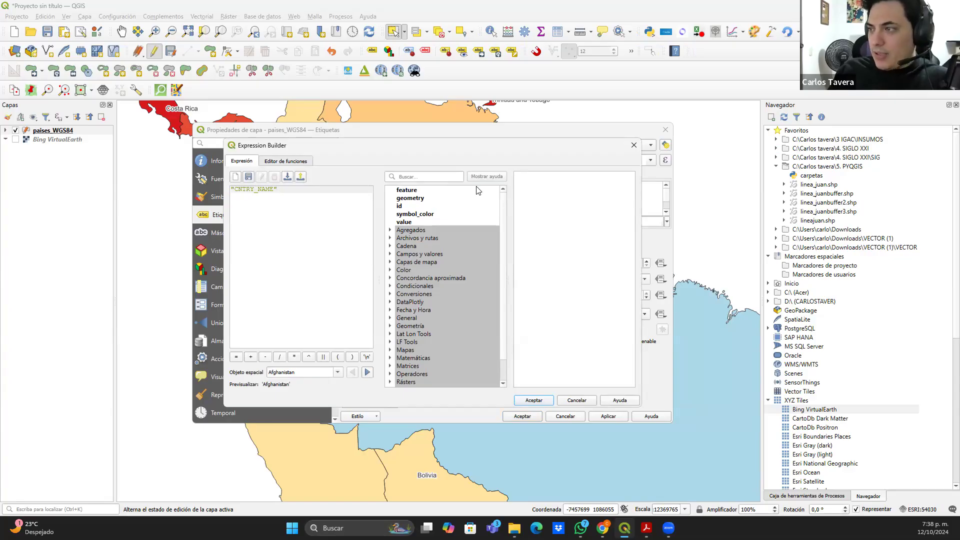
click(390, 254)
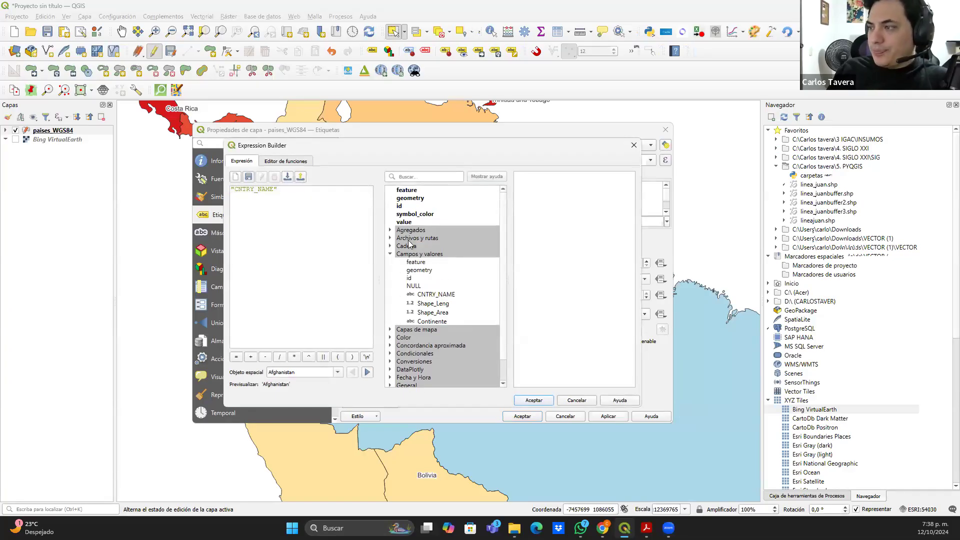
Concatenate the Shape_Area field after "CNTRY_NAME" in the label expression using the || operator
click(433, 313)
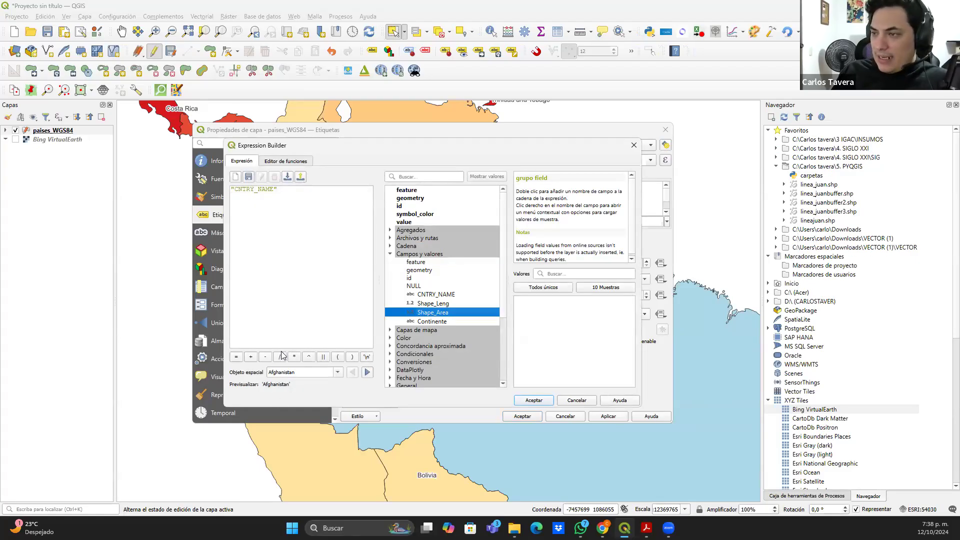
click(250, 357)
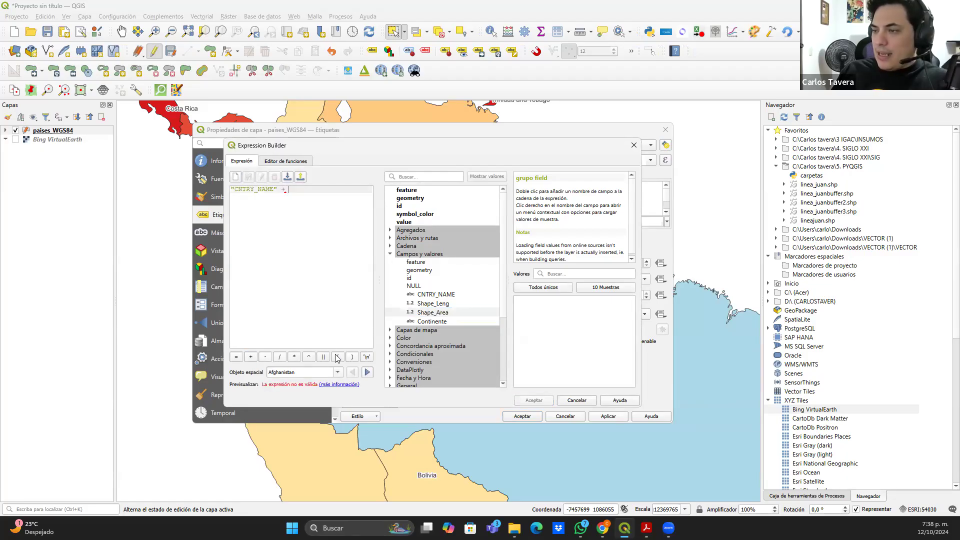
click(435, 314)
double_click(435, 314)
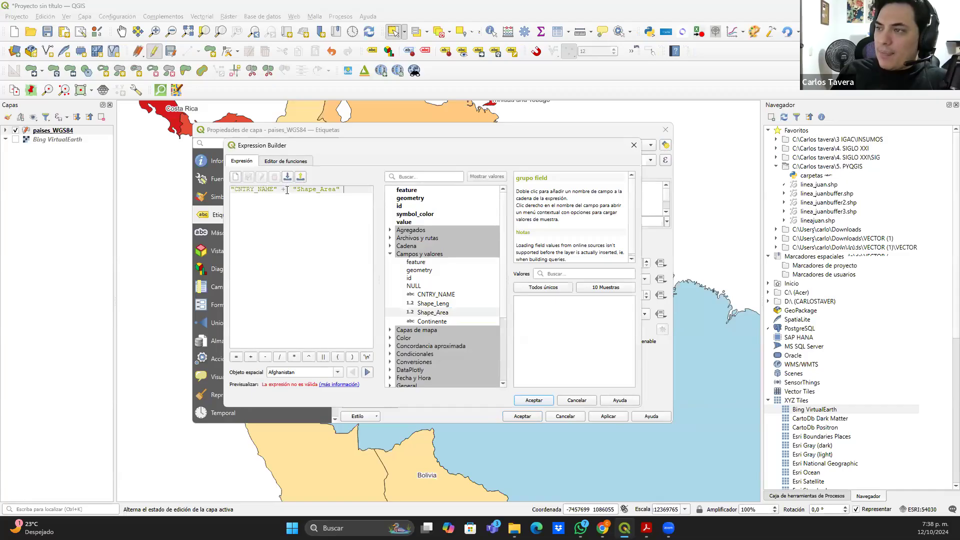
key(BackSpace)
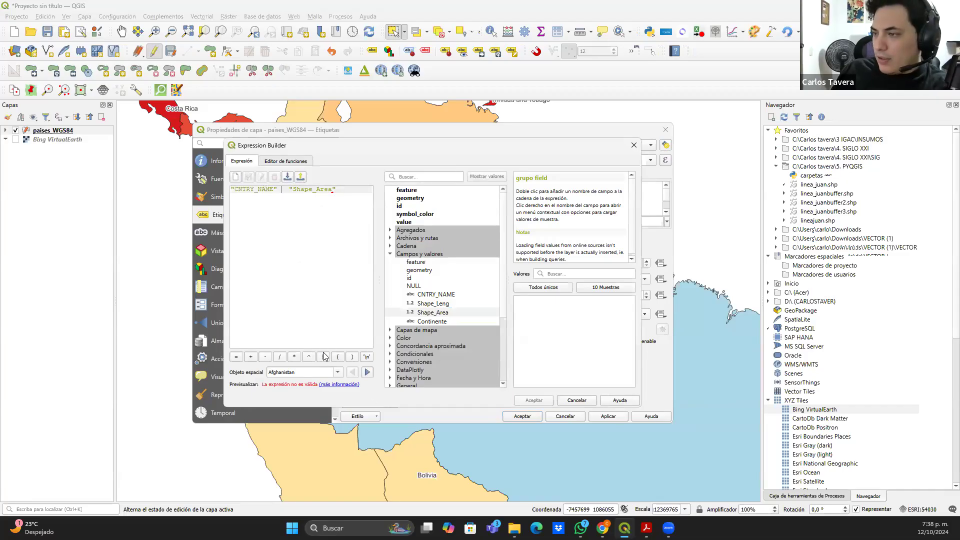
click(324, 356)
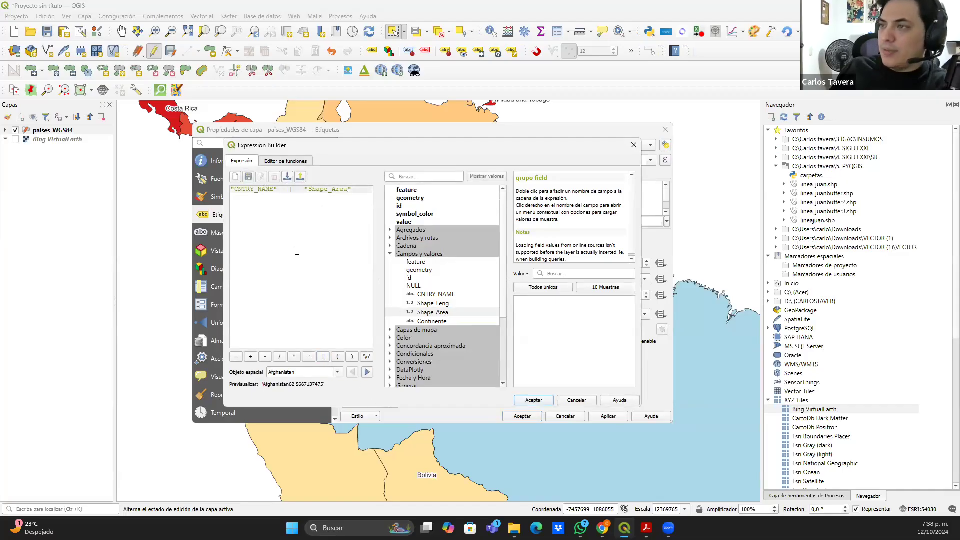
Review the combined label expression and preview its output for several different countries
drag(356, 190, 238, 191)
click(286, 188)
click(312, 195)
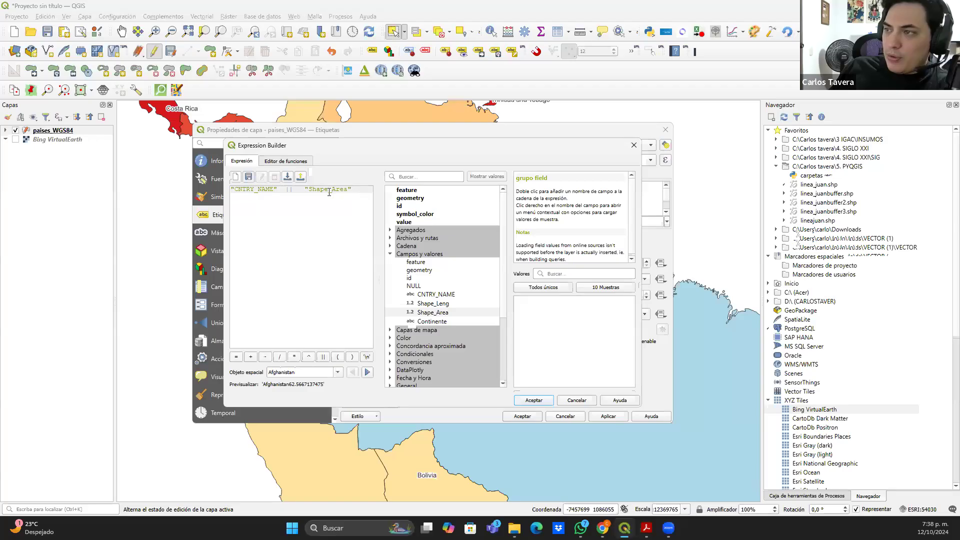
click(368, 372)
click(368, 372)
click(368, 373)
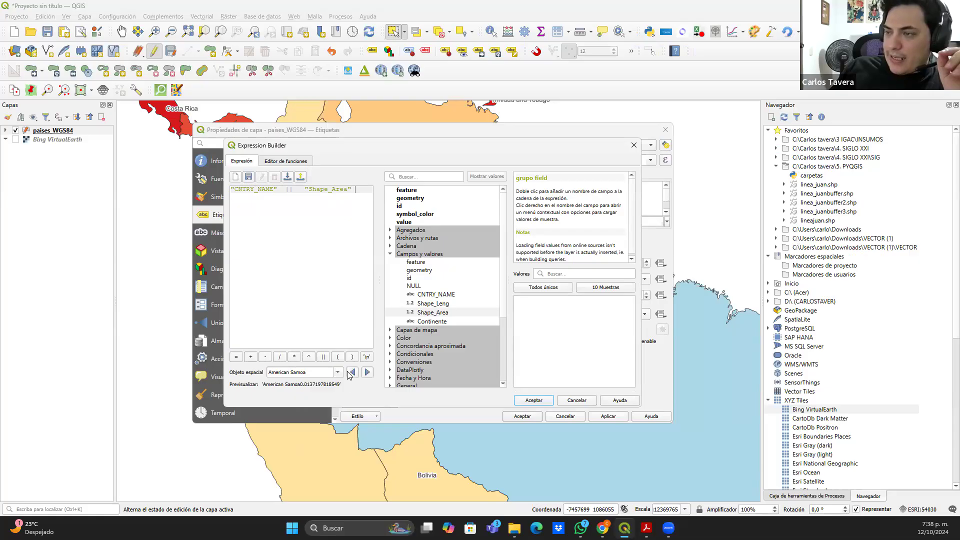
click(352, 372)
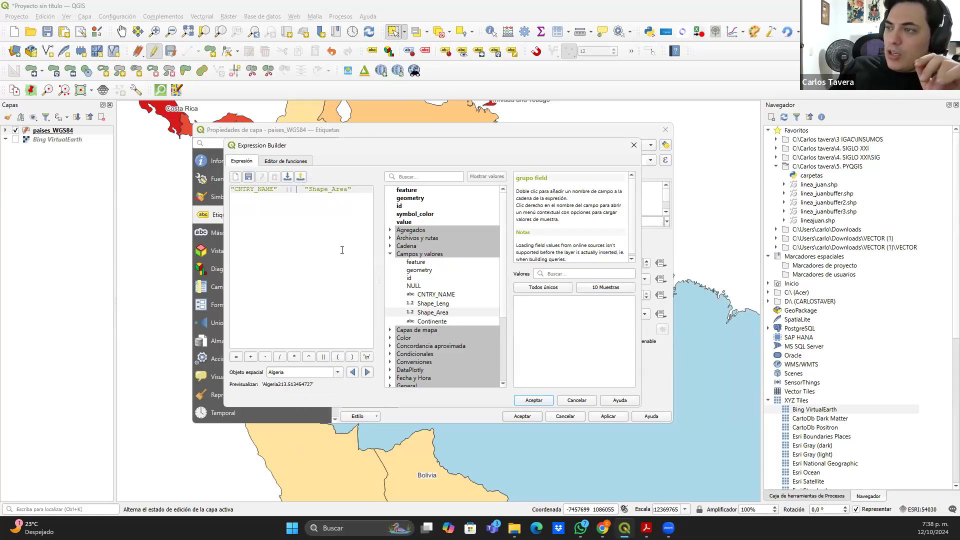
Insert a '\n' line break and another || between the two fields, and check the expression preview
click(367, 357)
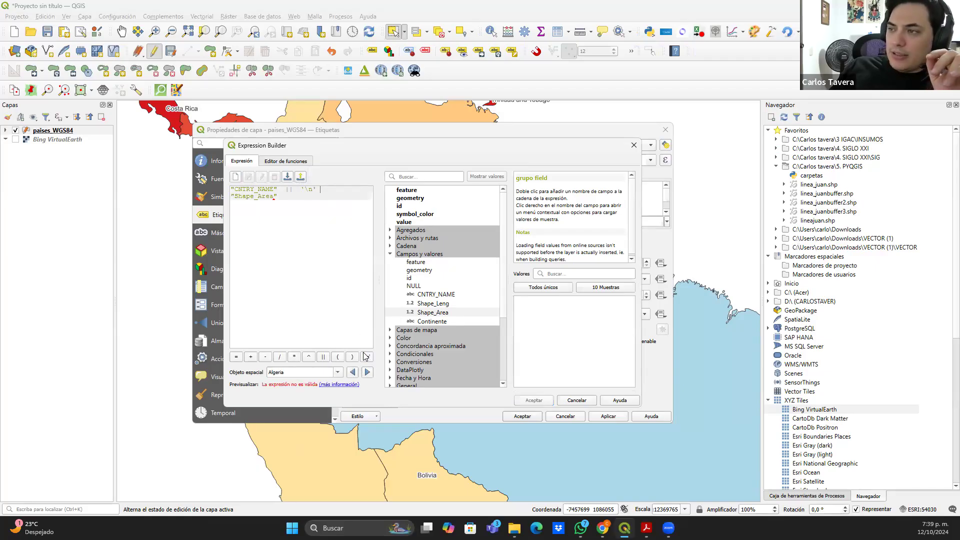
click(324, 357)
drag(262, 378, 300, 388)
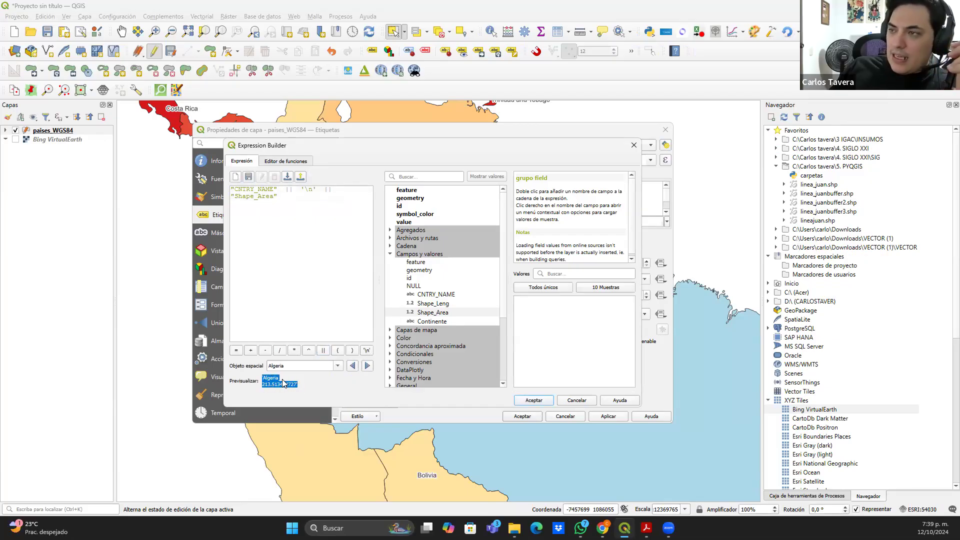
click(311, 245)
drag(231, 189, 337, 189)
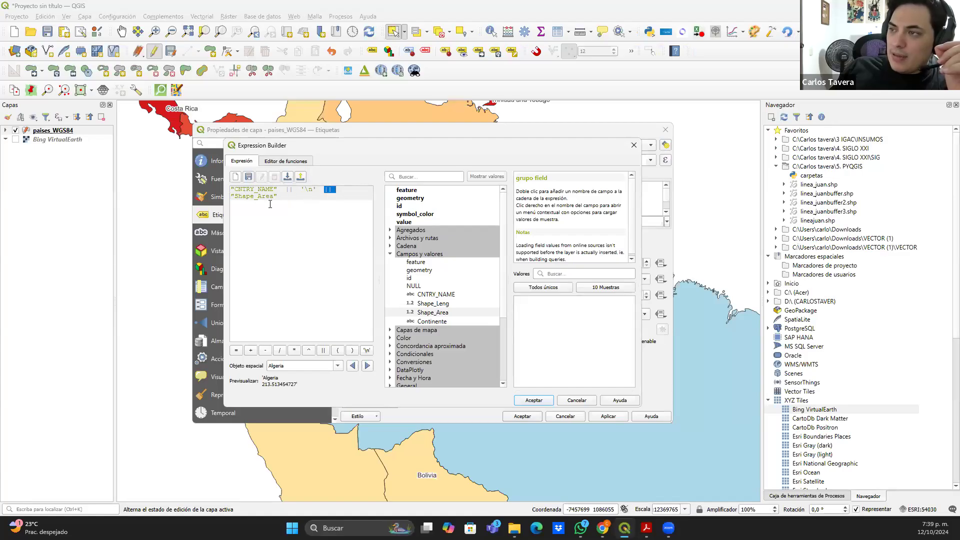
drag(280, 197, 231, 197)
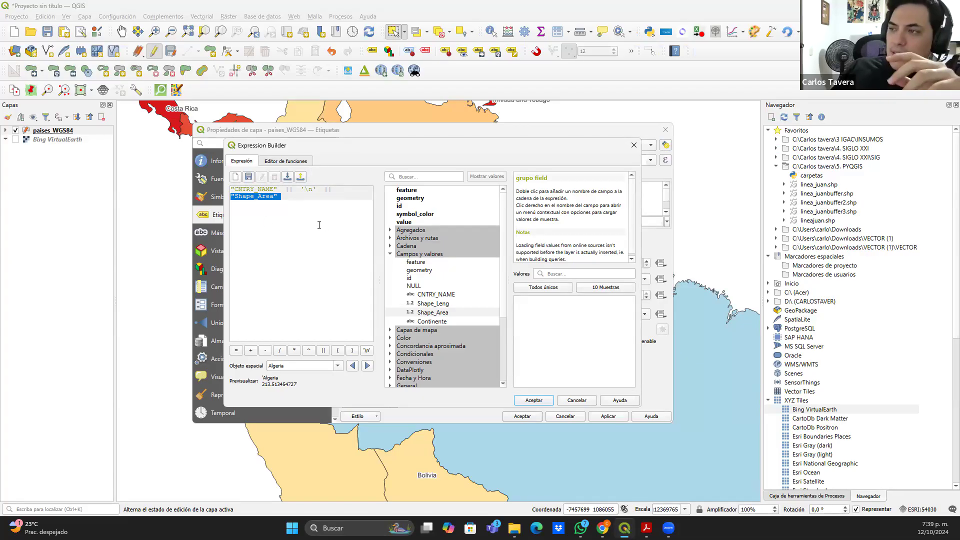
click(299, 196)
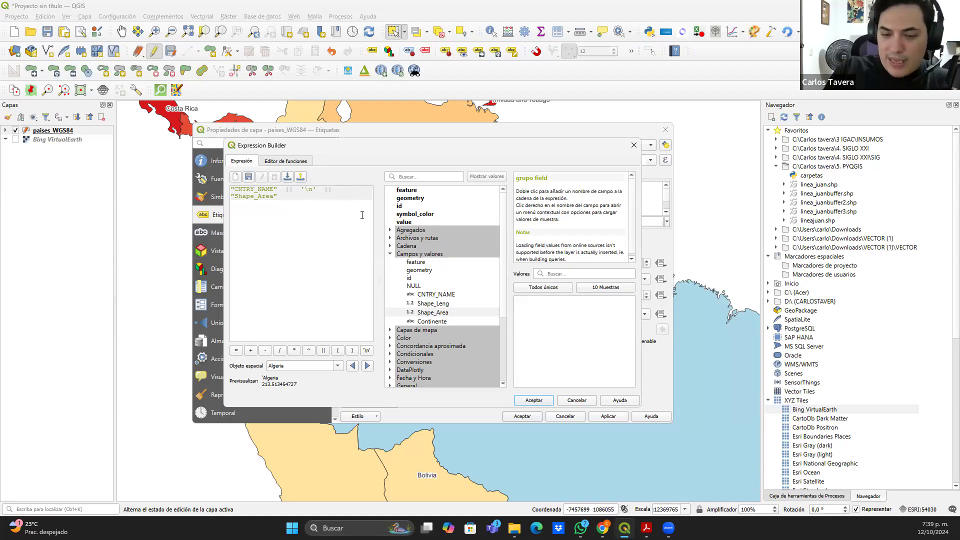
Add the literal text 'Area : ' before "Shape_Area" and join it with the || operator
key(Home)
text('  ||  ')
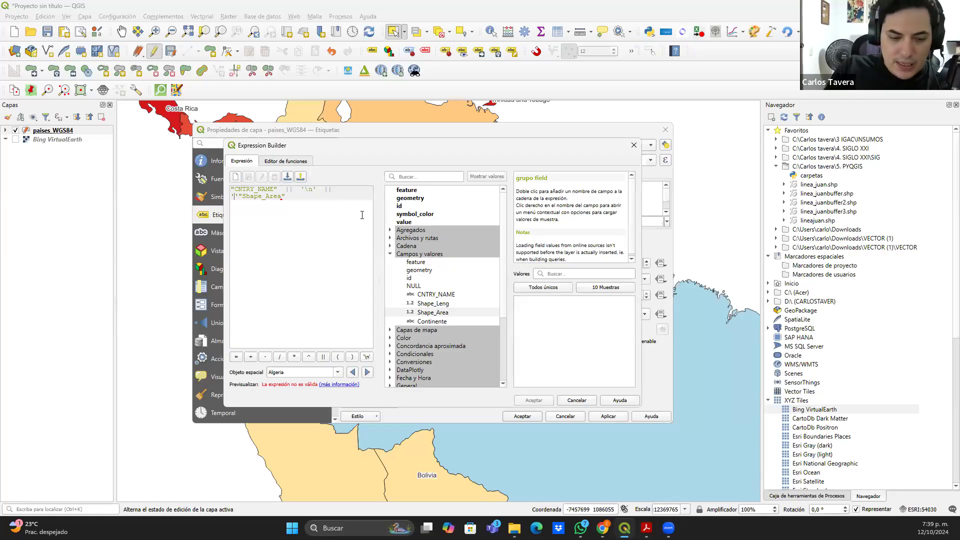
text(Area :)
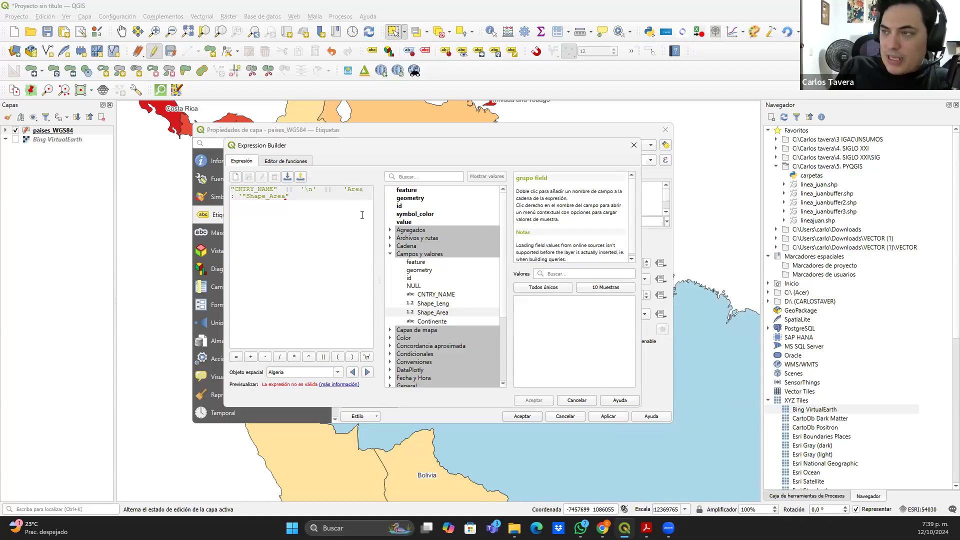
click(323, 357)
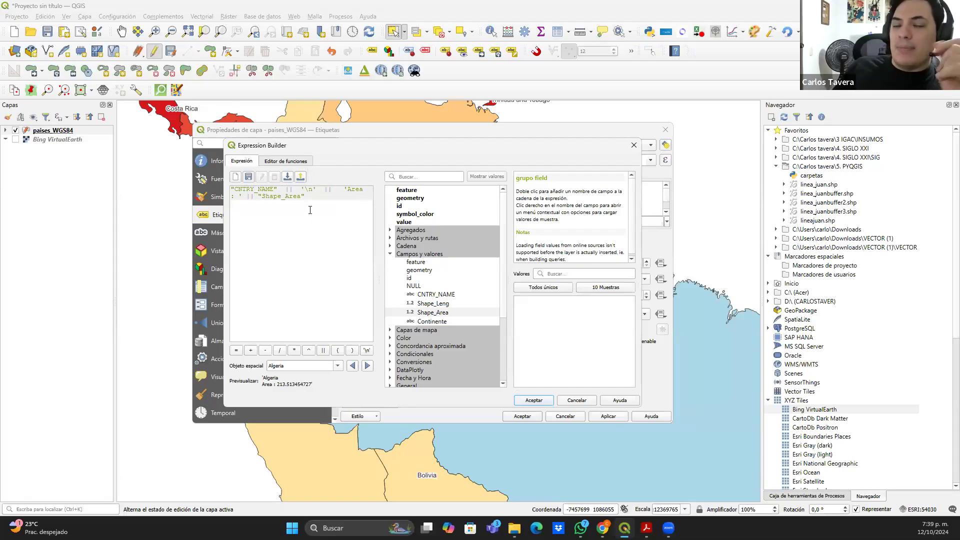
Add 'Pais: ' || before "CNTRY_NAME" and accept both the label expression and the layer properties
drag(308, 216, 220, 182)
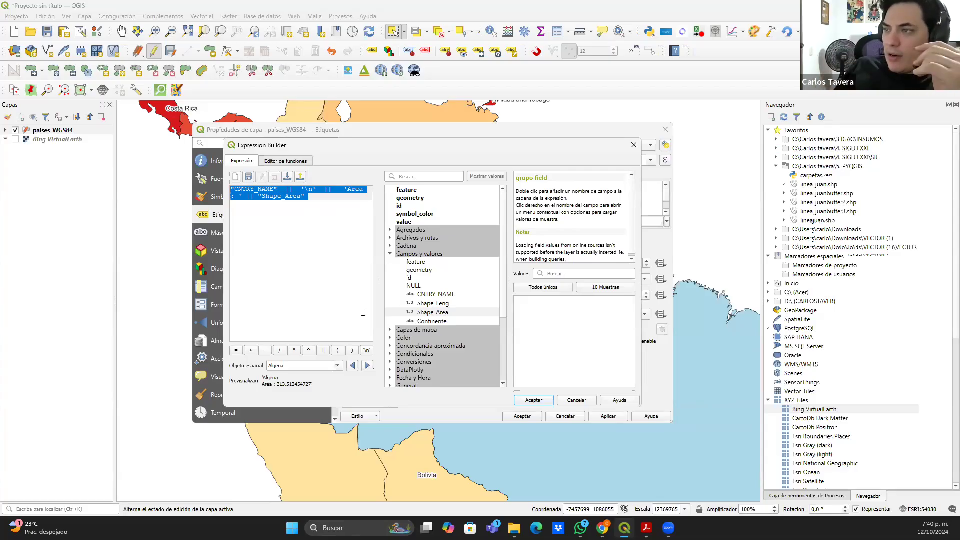
click(313, 213)
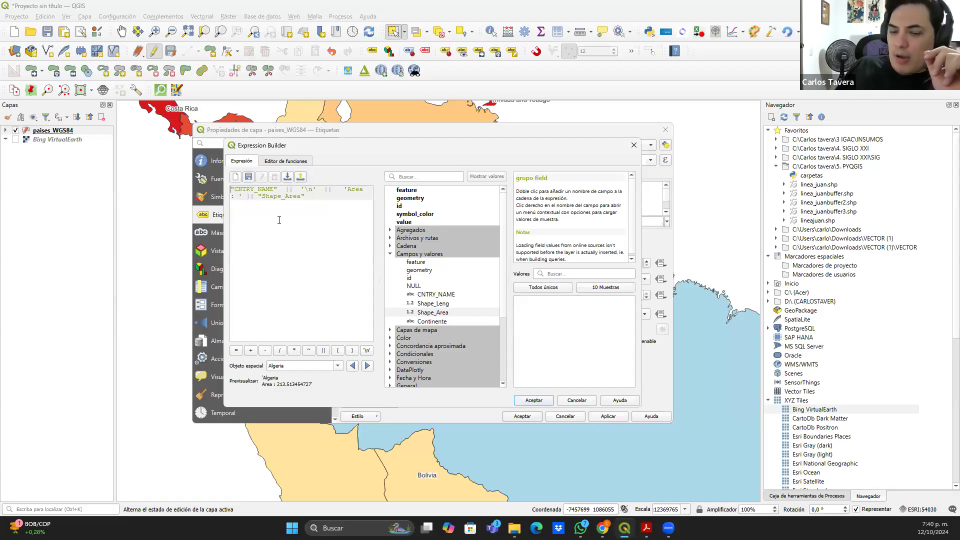
text(')
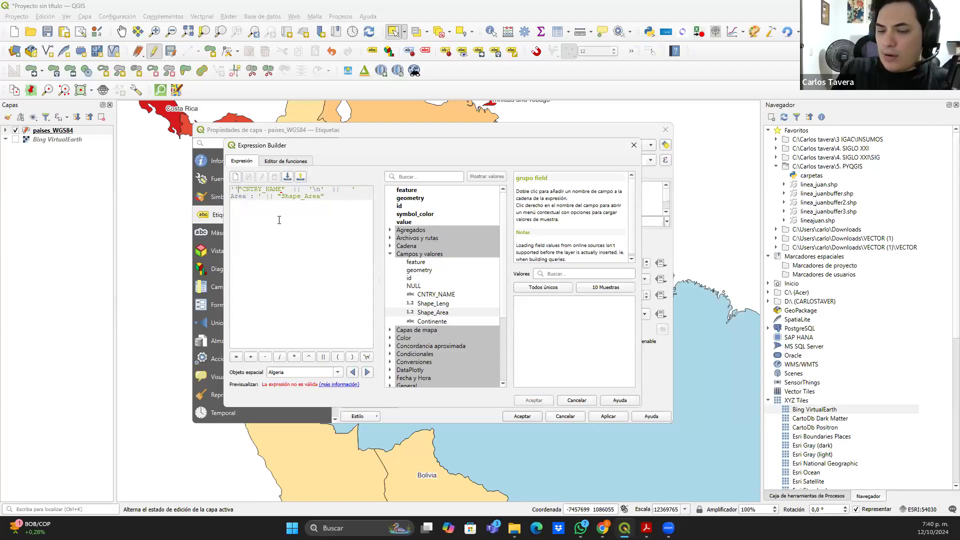
text(Pais)
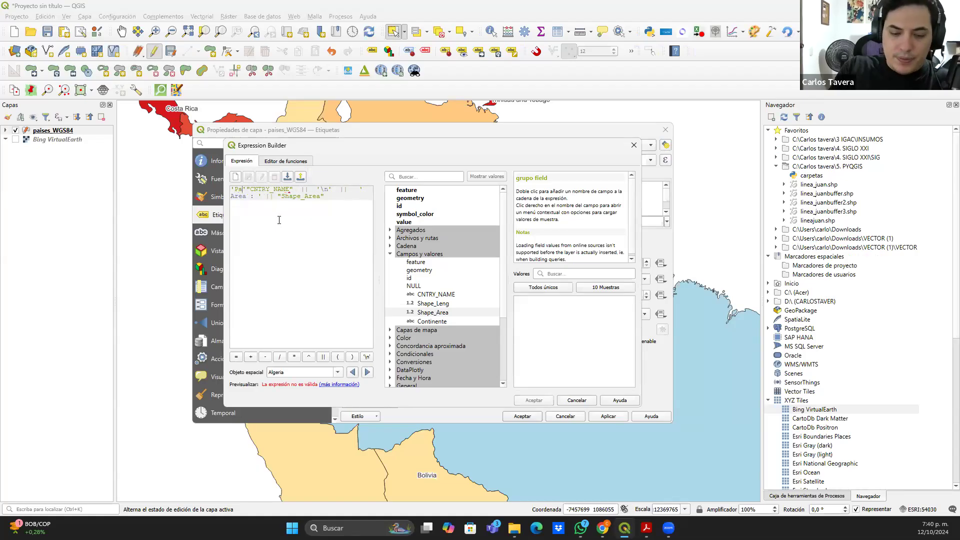
text(: )
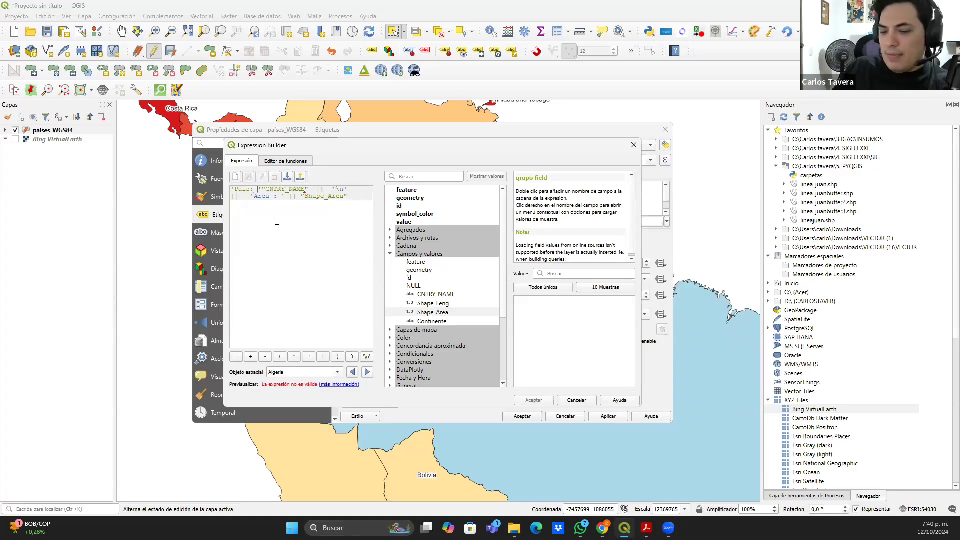
text(.)
key(BackSpace)
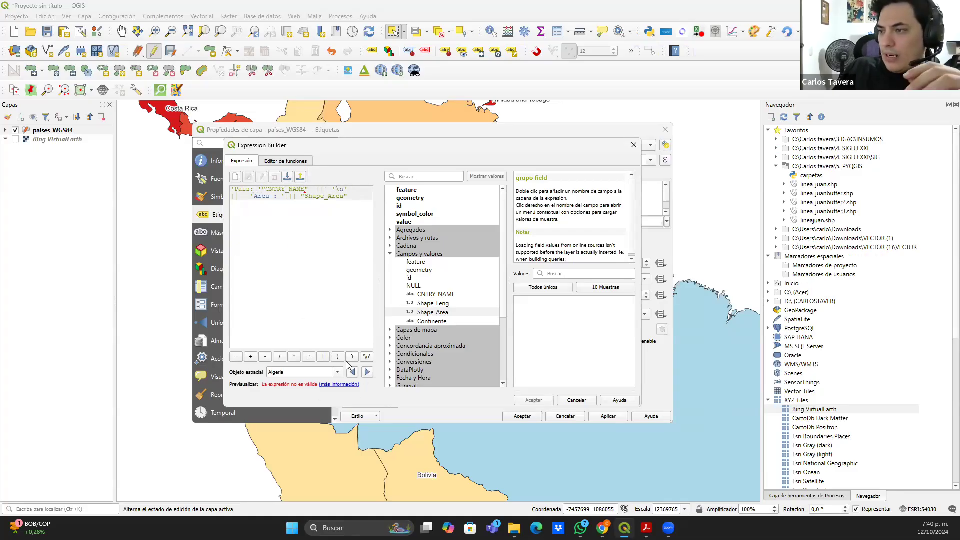
click(324, 357)
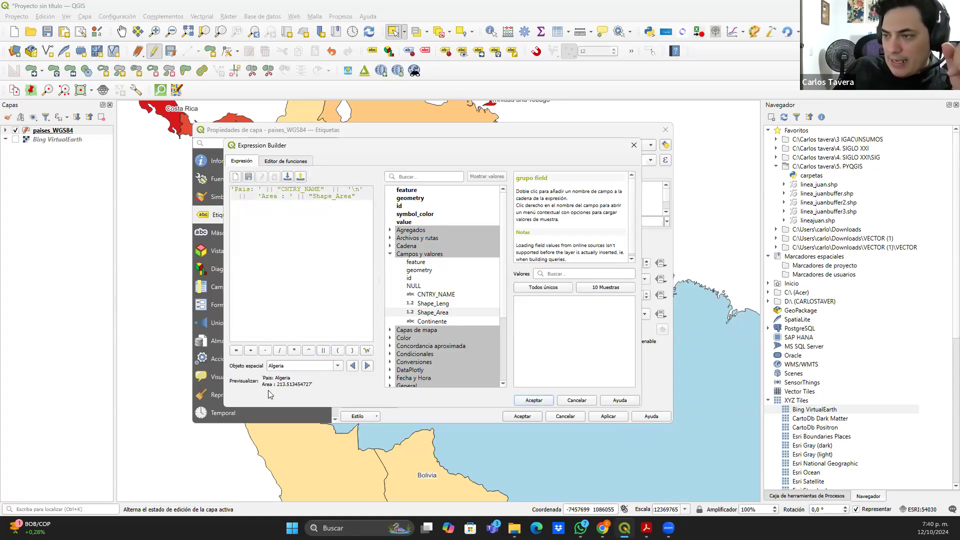
click(523, 401)
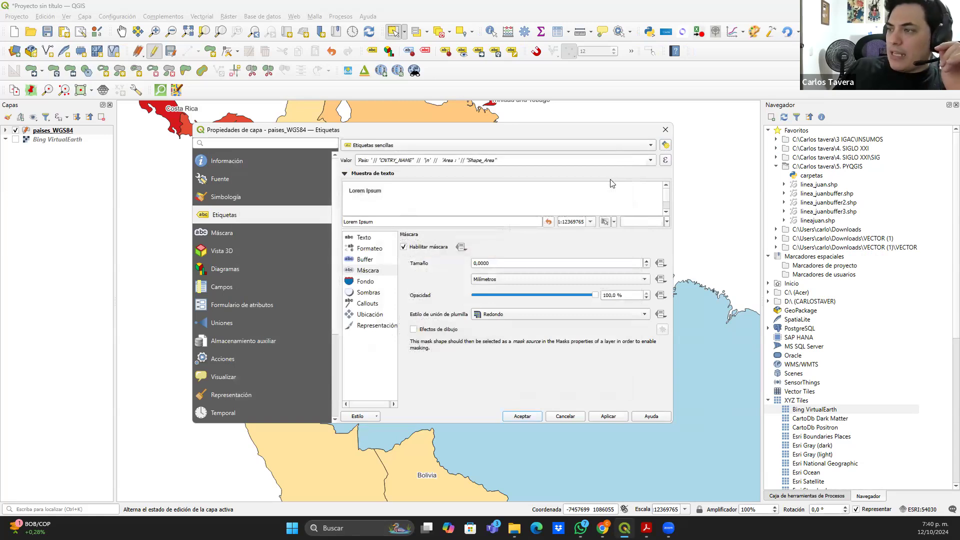
click(530, 416)
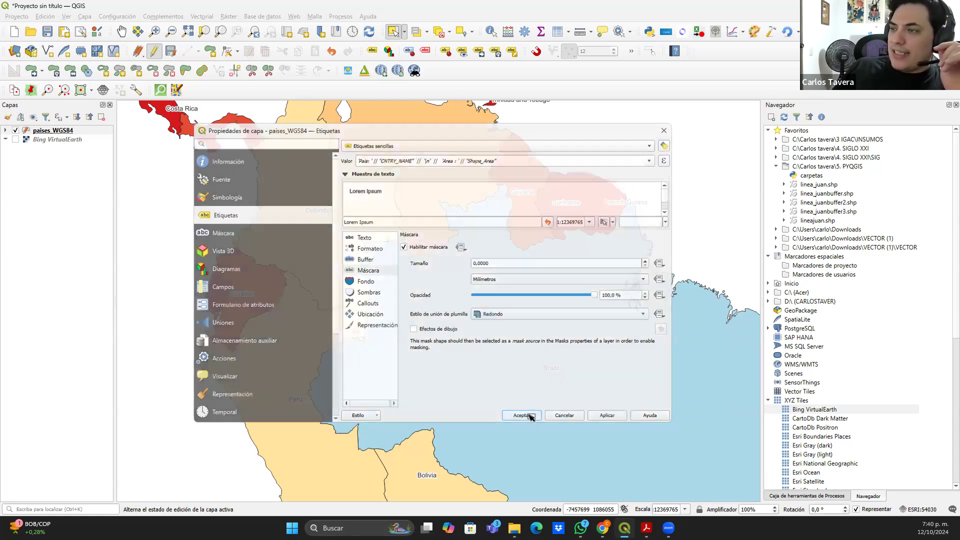
Examine the two-line country and area labels across Colombia, Ecuador, Venezuela, the Guianas and the rest of South America
drag(292, 202, 307, 225)
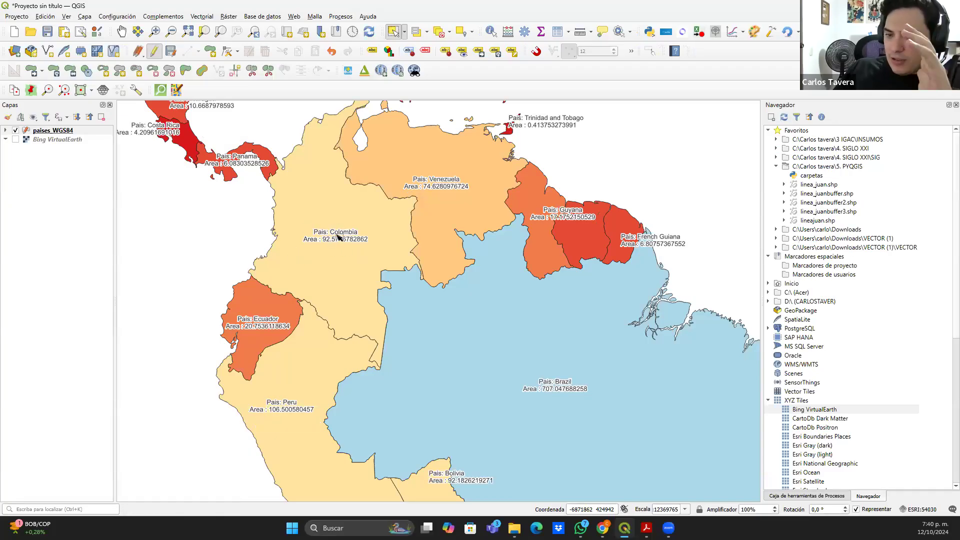
scroll(340, 245, up, 1)
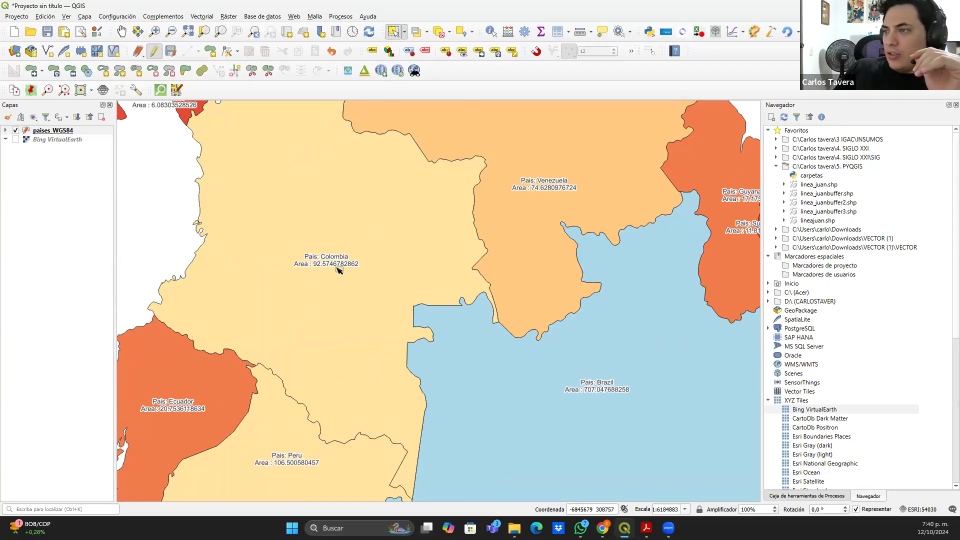
drag(165, 407, 221, 322)
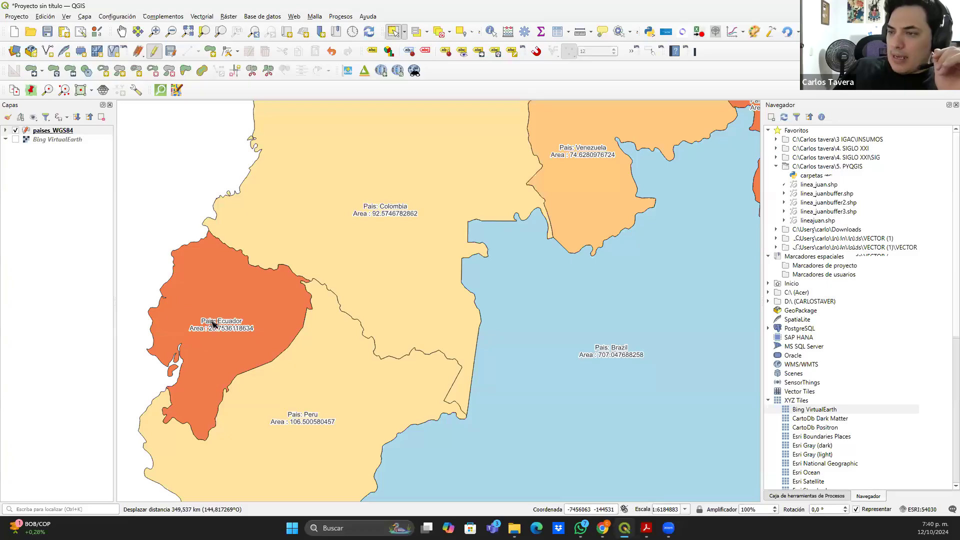
drag(452, 253, 283, 330)
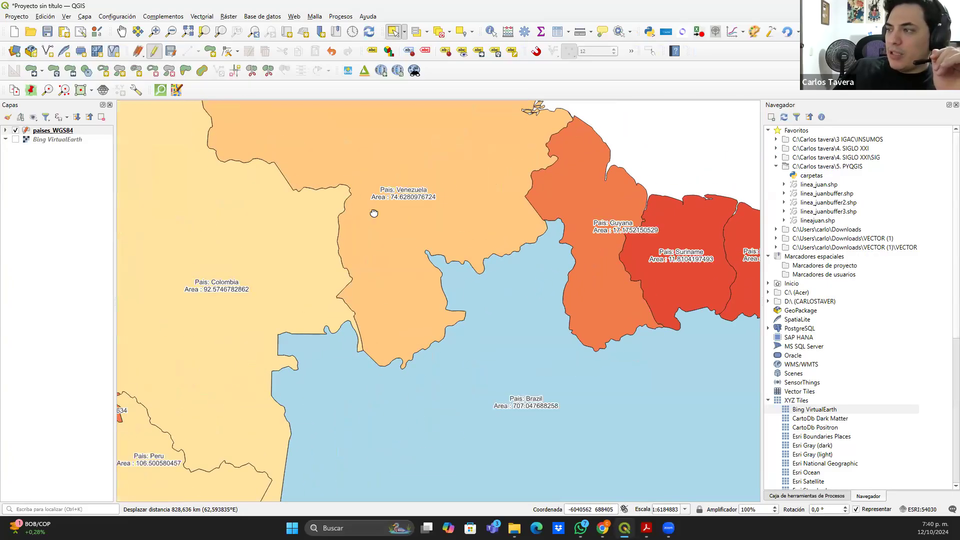
drag(374, 214, 316, 235)
drag(463, 274, 444, 247)
scroll(461, 272, down, 1)
drag(470, 292, 385, 193)
scroll(435, 233, down, 1)
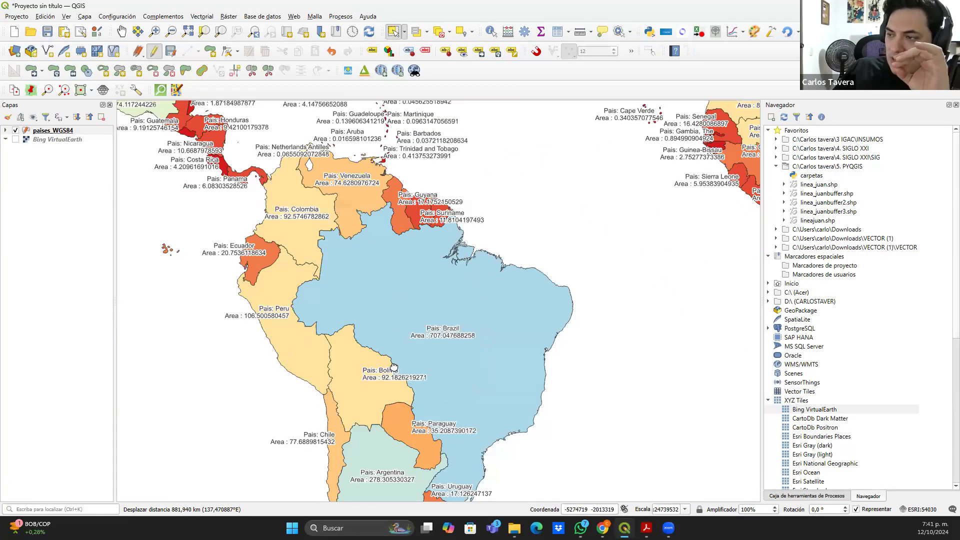
Switch to the PDF presentation in Acrobat, review the slide on attribute table tasks, and return to the QGIS map
drag(394, 368, 344, 328)
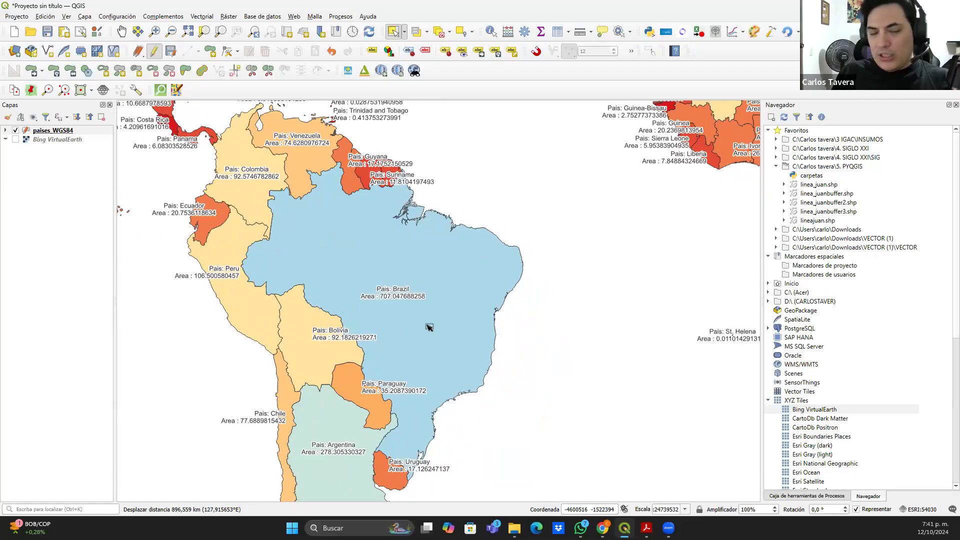
key(alt+Tab)
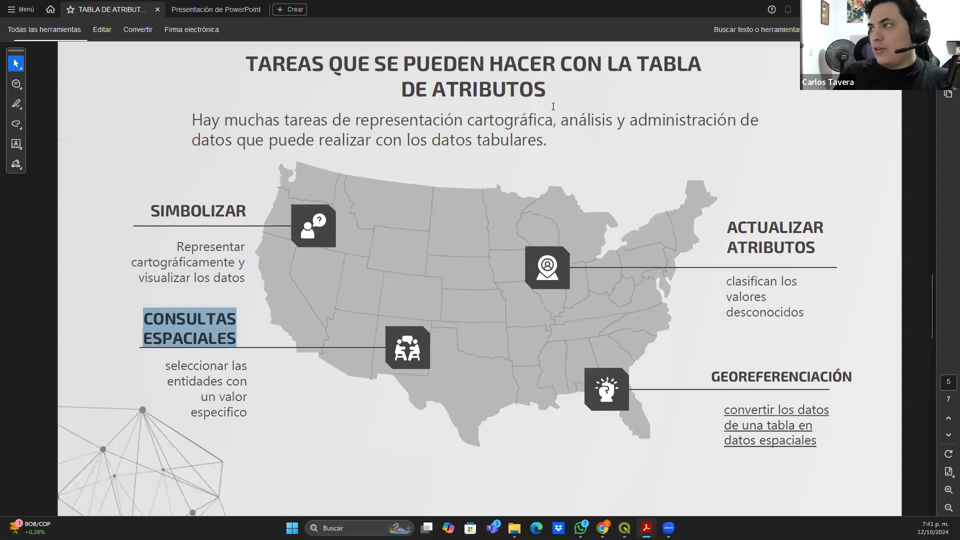
click(553, 106)
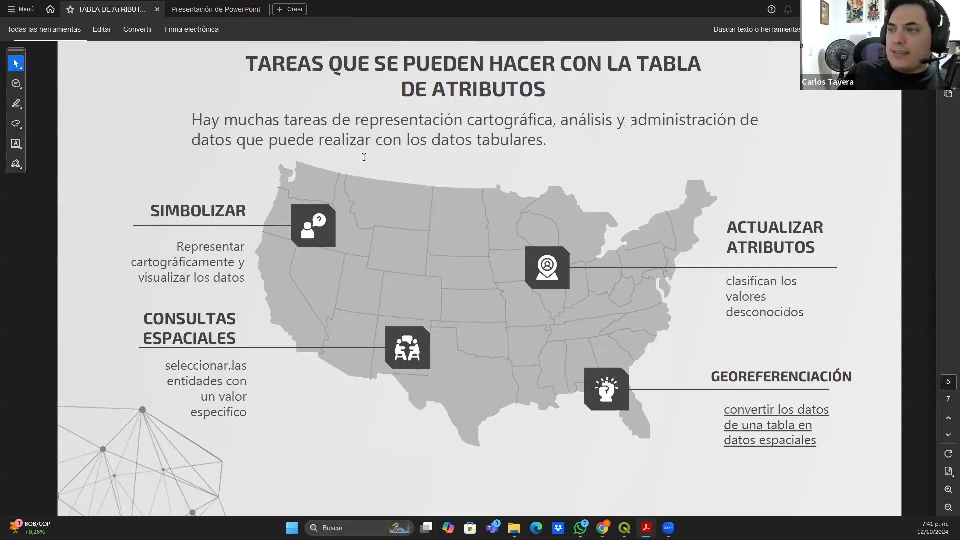
key(alt+Tab)
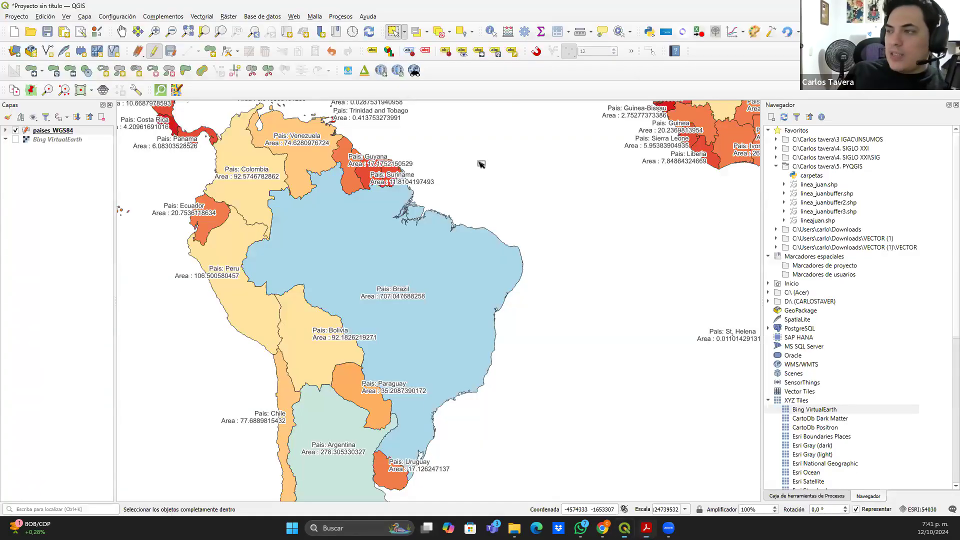
Examine the country and area labels at a smaller scale across South America and the South Atlantic to Africa
drag(273, 198, 160, 312)
scroll(307, 214, down, 1)
drag(195, 255, 274, 183)
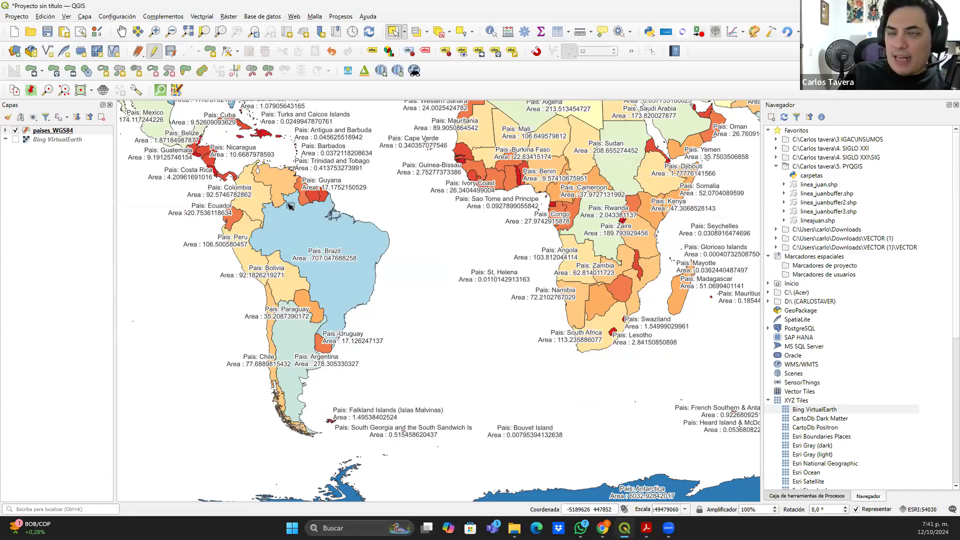
drag(353, 222, 316, 207)
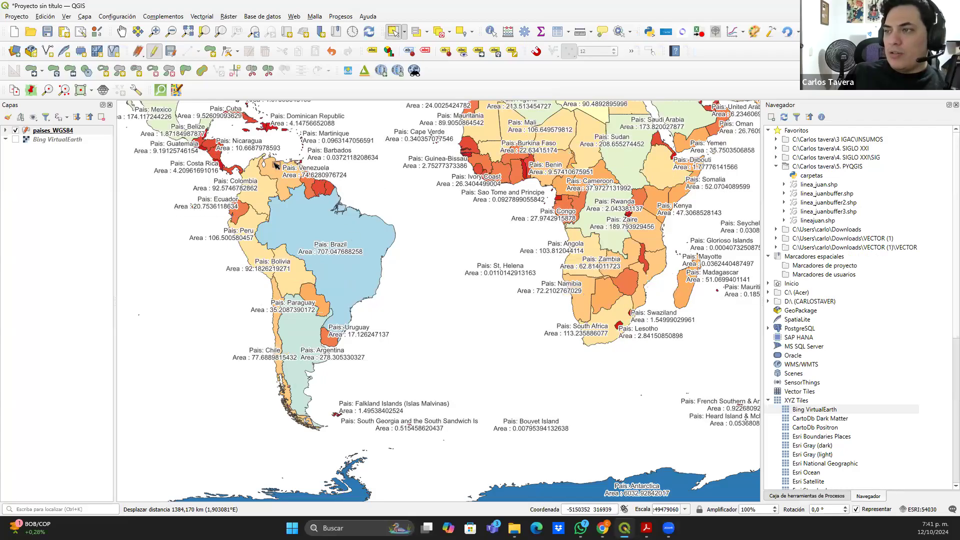
Examine the country name and area labels on the graduated map, from Africa and South America down to Colombia and its neighbours
drag(246, 186, 197, 295)
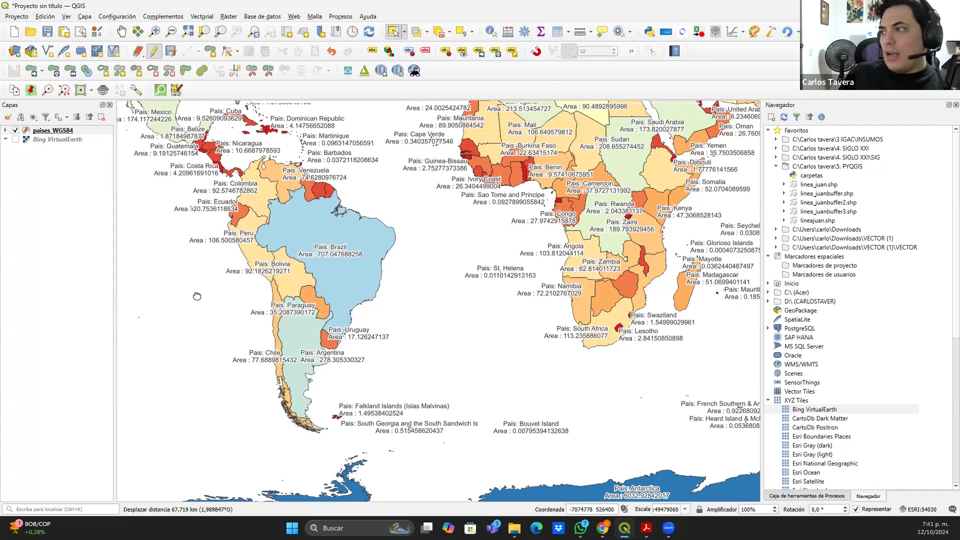
drag(505, 157, 484, 179)
drag(519, 278, 492, 279)
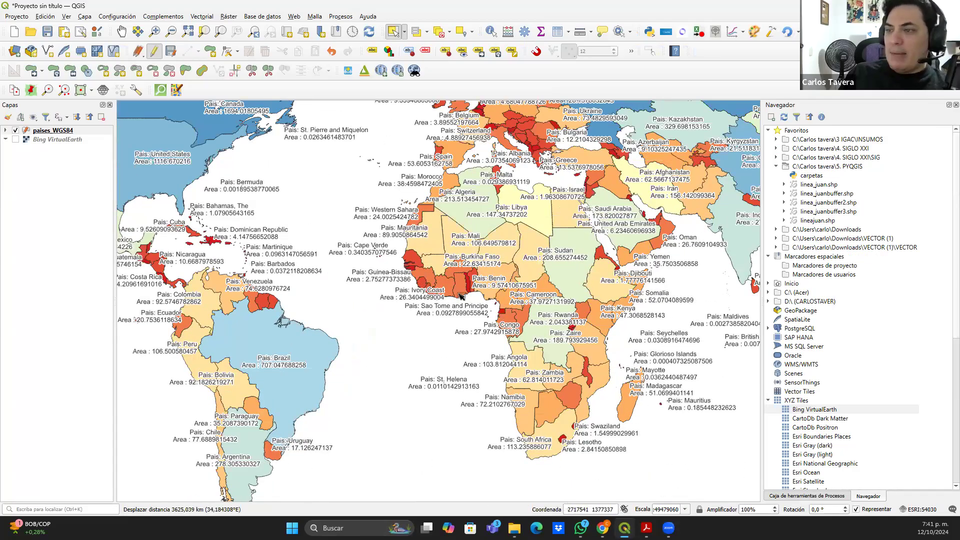
drag(262, 254, 256, 284)
scroll(261, 220, up, 1)
drag(272, 229, 274, 228)
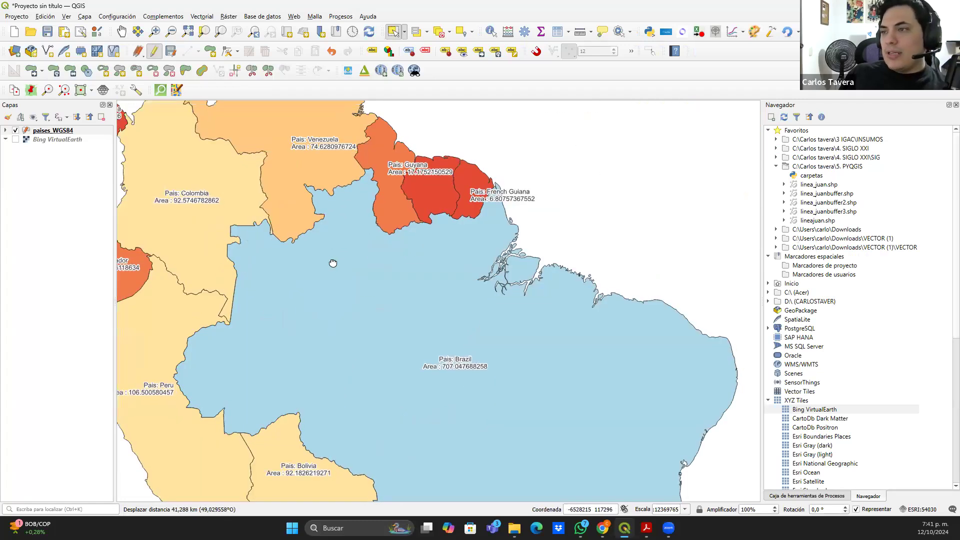
drag(332, 263, 439, 307)
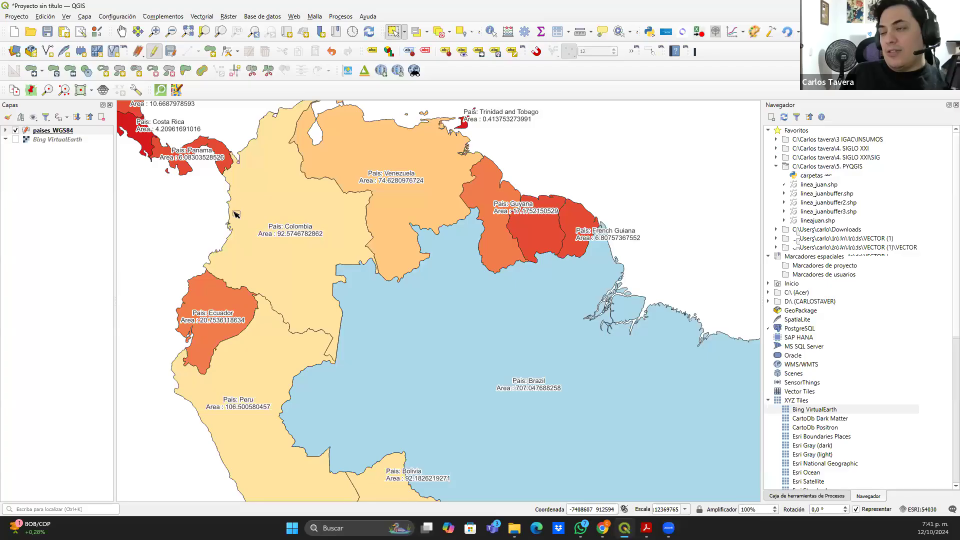
drag(297, 217, 283, 190)
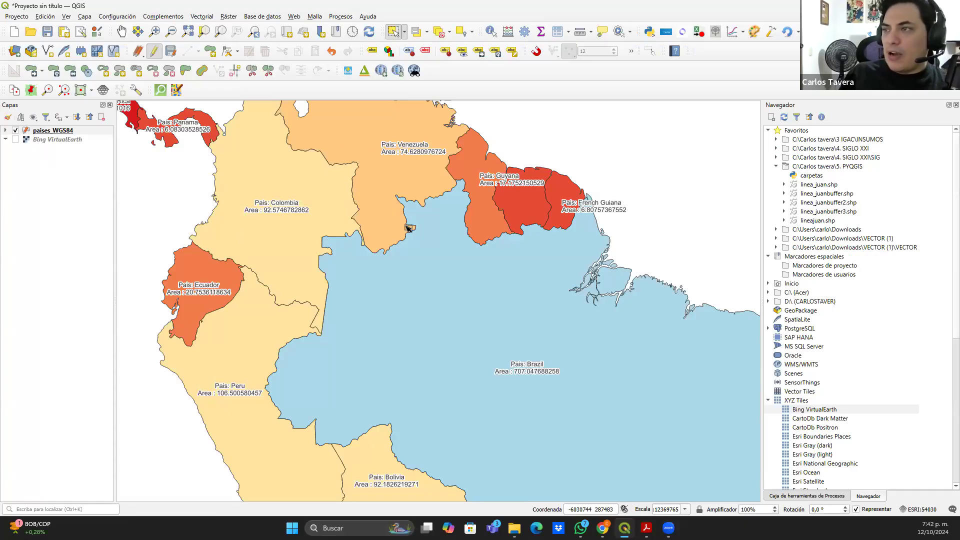
drag(406, 226, 377, 241)
Switch to the attribute table PDF and select the text "clasifican los valores desconocidos" under ACTUALIZAR ATRIBUTOS
key(alt+Tab)
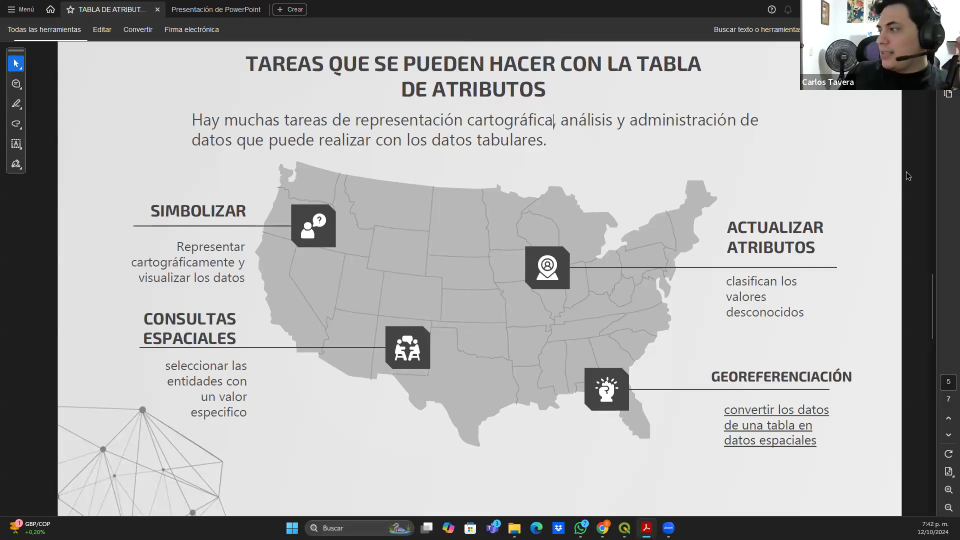
drag(747, 284, 806, 311)
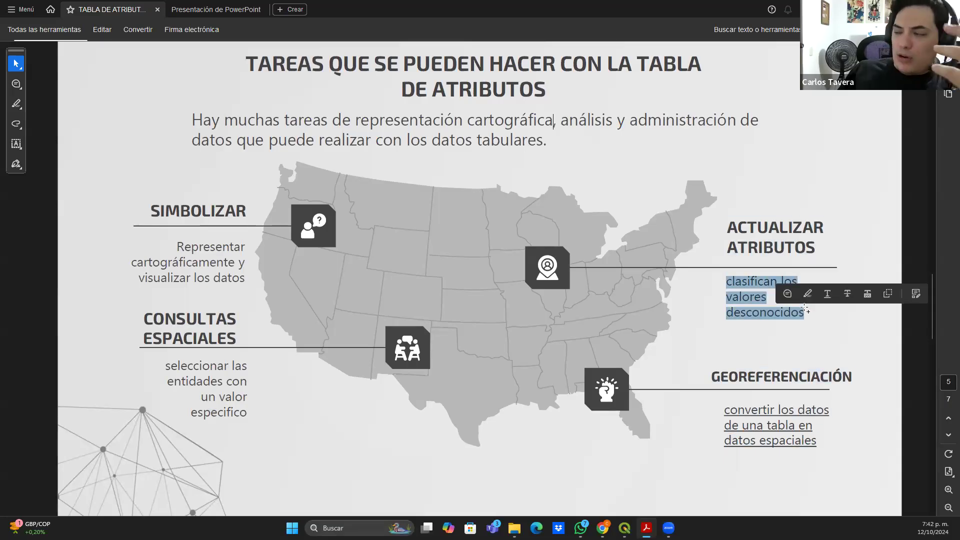
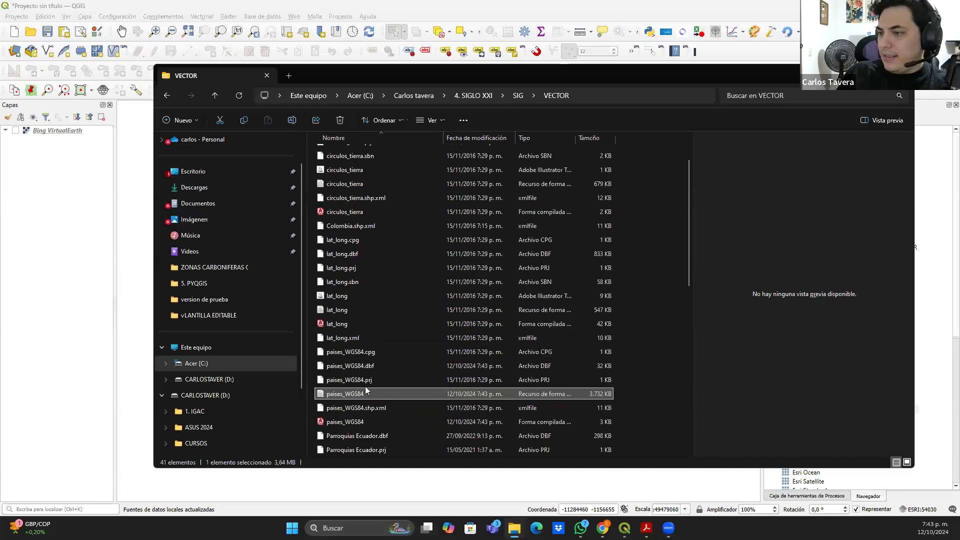
Add the paises_WGS84 shapefile from the VECTOR folder to the QGIS project and show the whole world map
mouse_move(337, 394)
mouse_down()
mouse_move(272, 327)
mouse_move(84, 175)
mouse_up()
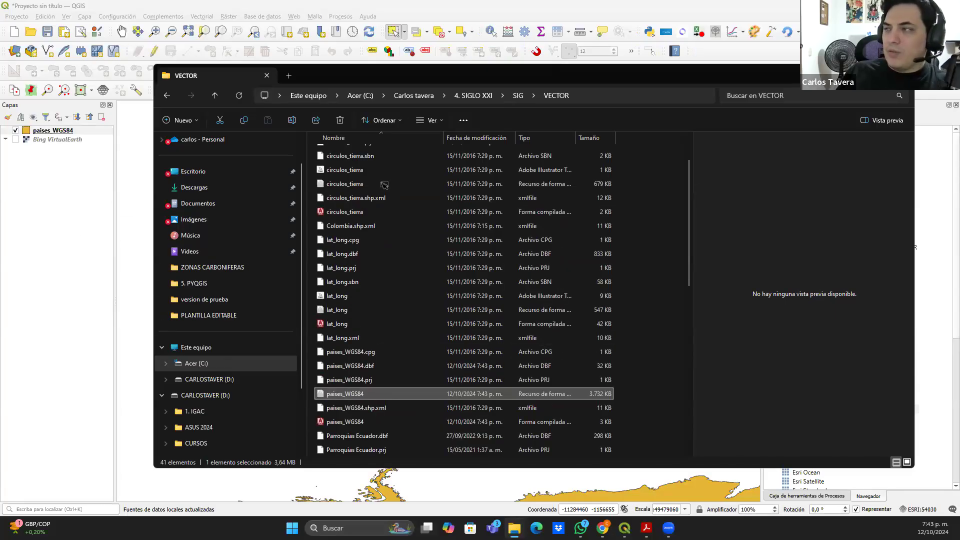
click(858, 76)
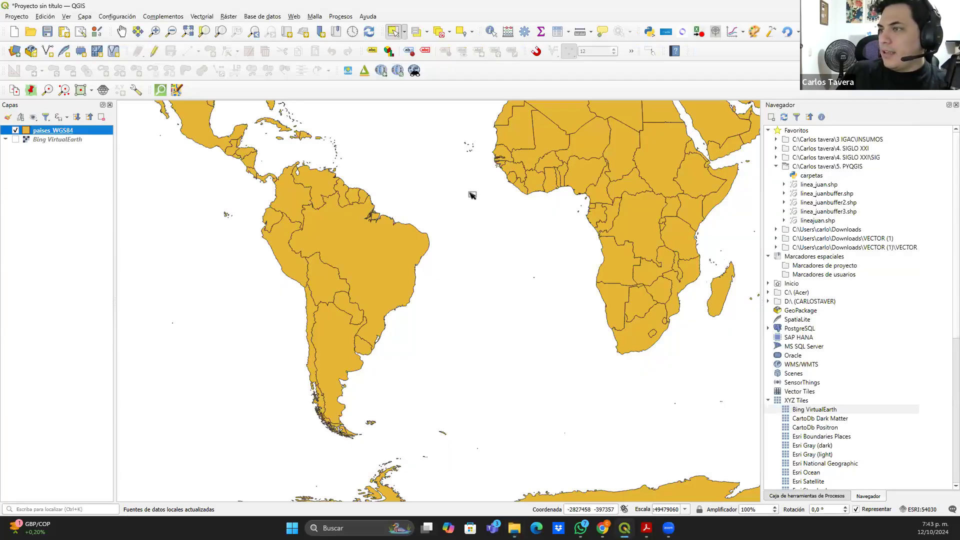
scroll(478, 185, down, 1)
drag(440, 128, 348, 209)
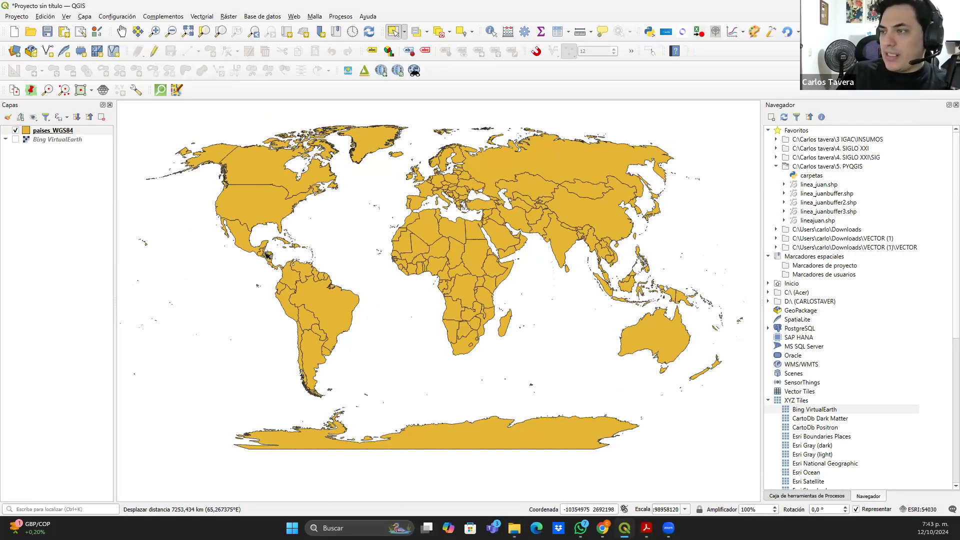
drag(267, 255, 272, 231)
drag(318, 203, 354, 239)
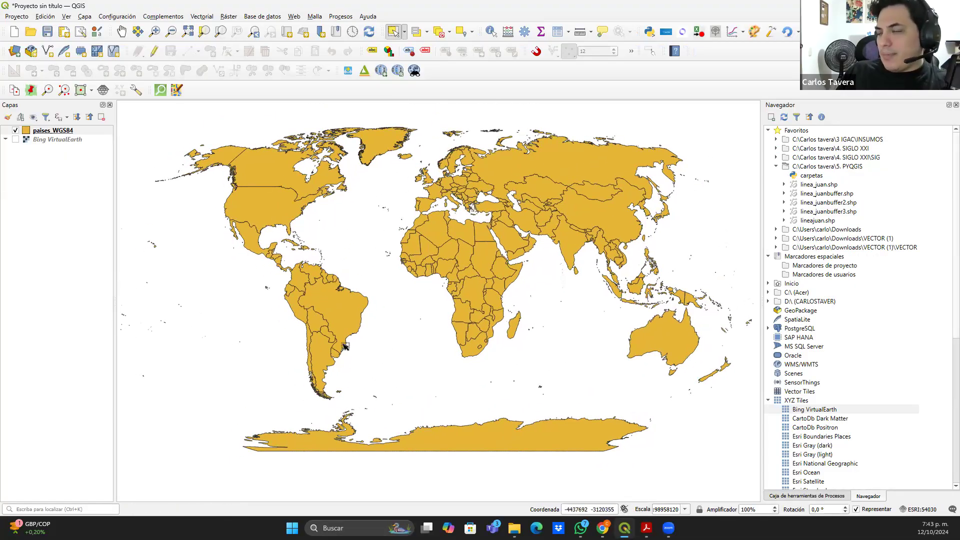
Check the list of attribute table topics in the PDF and return to the QGIS project
key(alt+Tab)
key(alt+Tab)
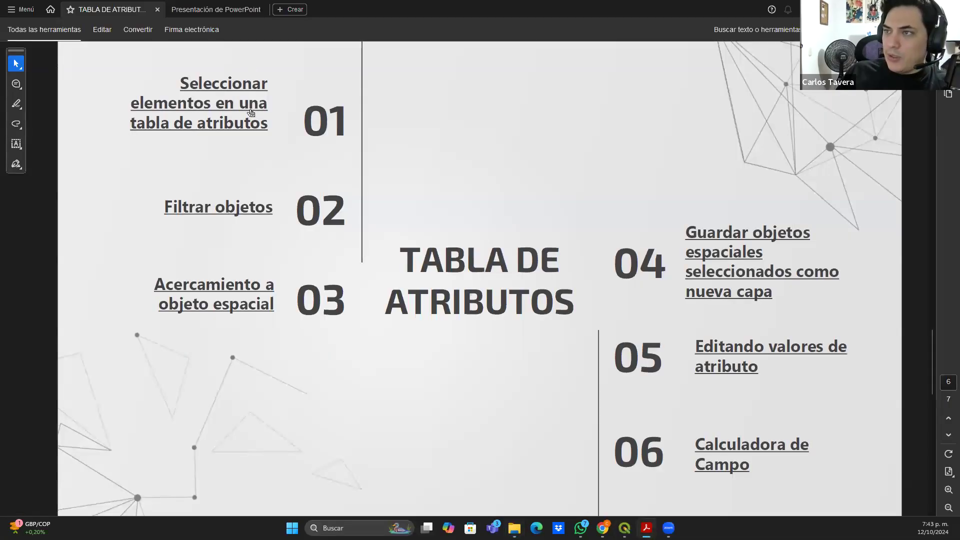
key(alt+Tab)
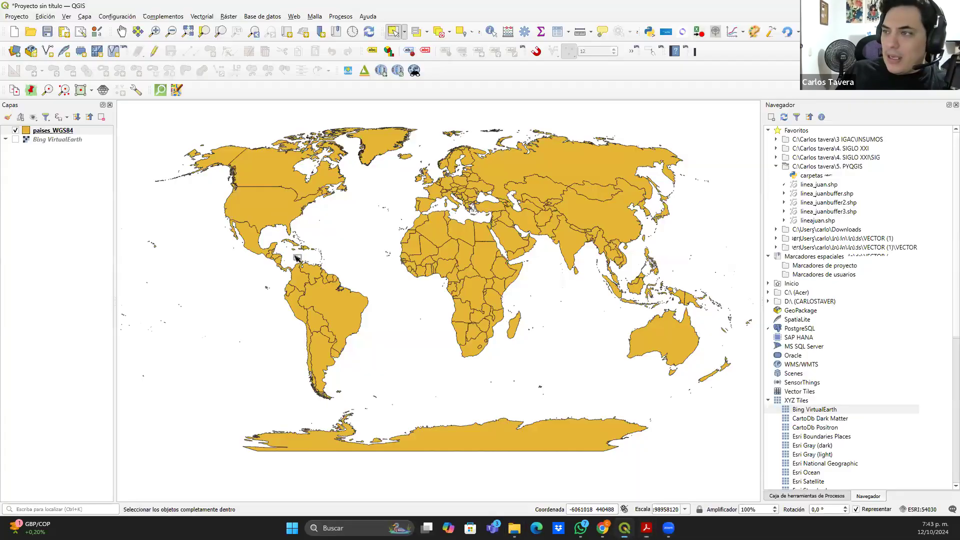
Open the attribute table of the paises_WGS84 layer and start a selection by expression
right_click(73, 133)
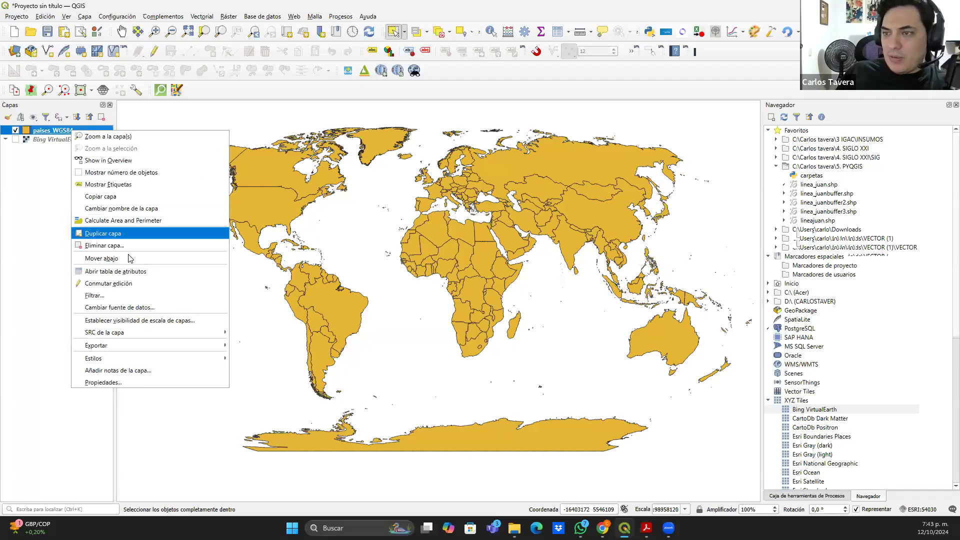
click(140, 271)
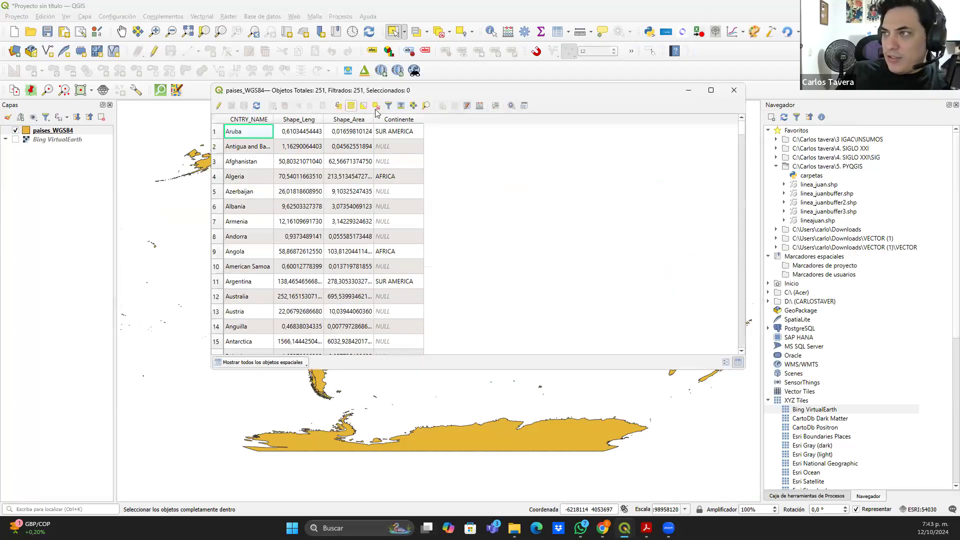
click(340, 106)
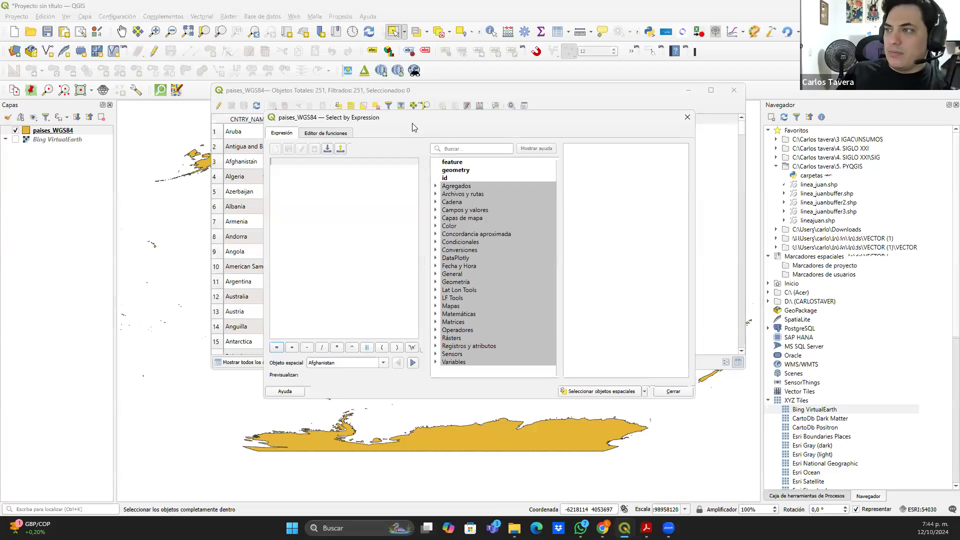
Select the countries matching the expression "Continente" = 'SUR AMERICA' and close the expression dialog
drag(412, 124, 353, 110)
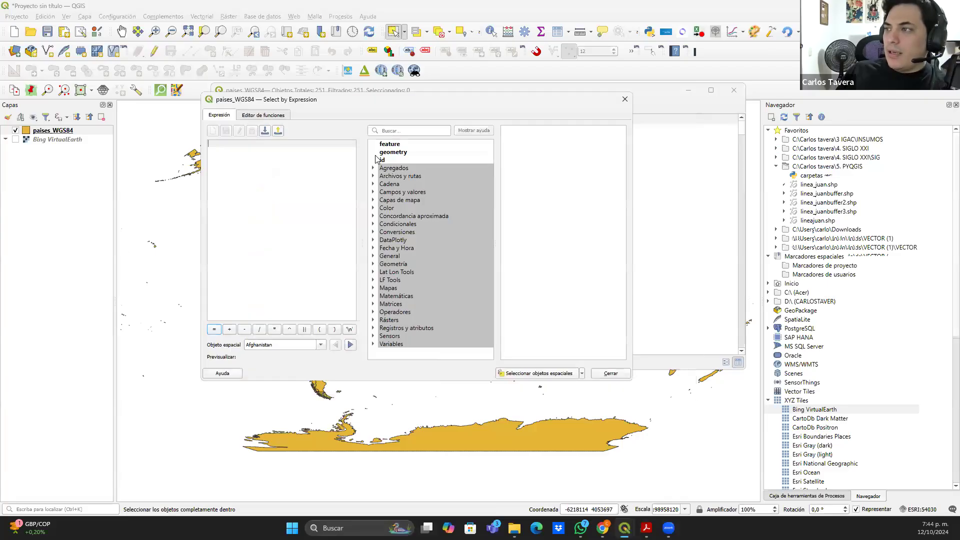
click(373, 192)
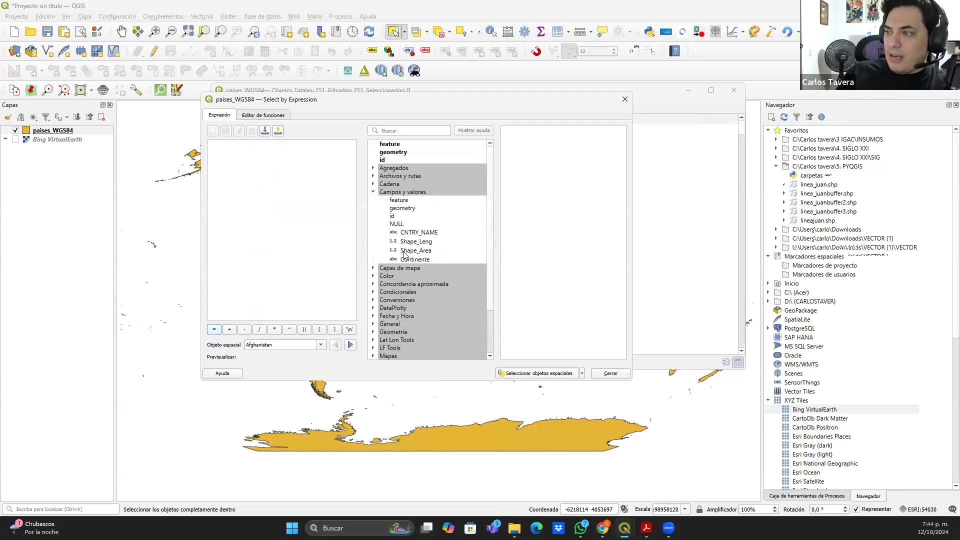
double_click(415, 259)
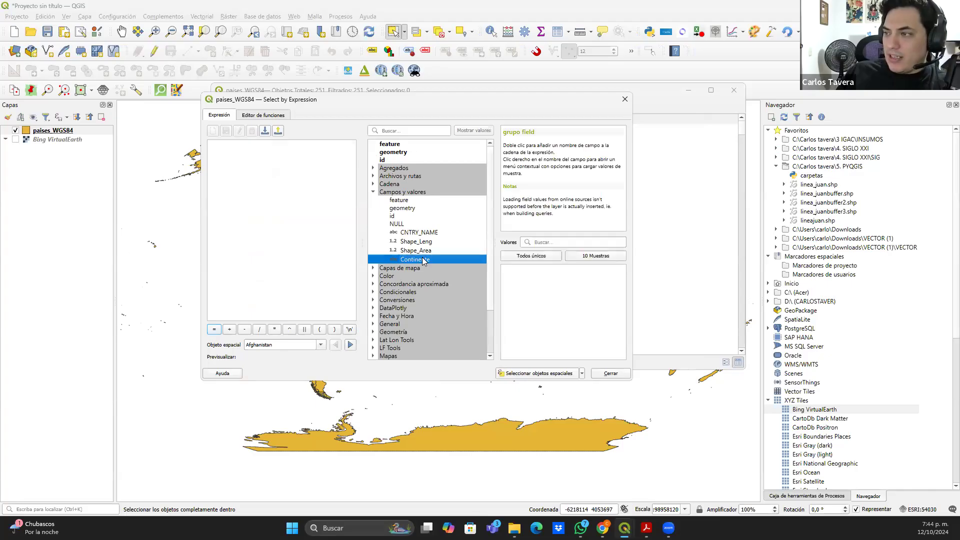
click(214, 329)
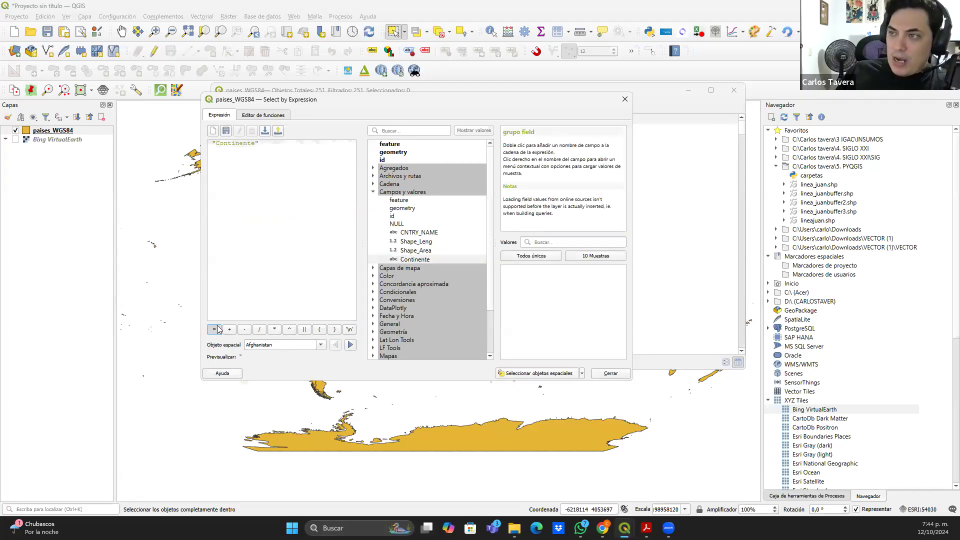
click(528, 257)
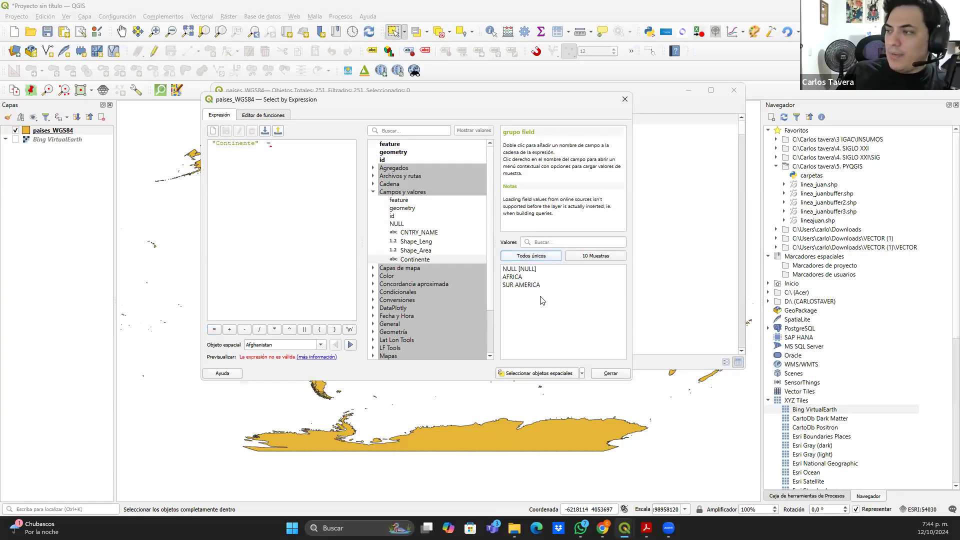
double_click(517, 285)
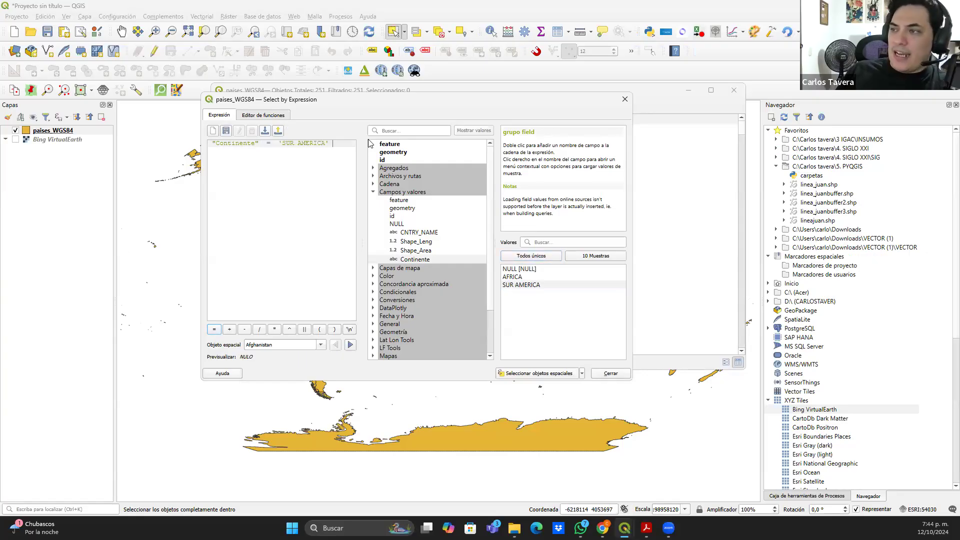
drag(334, 143, 204, 131)
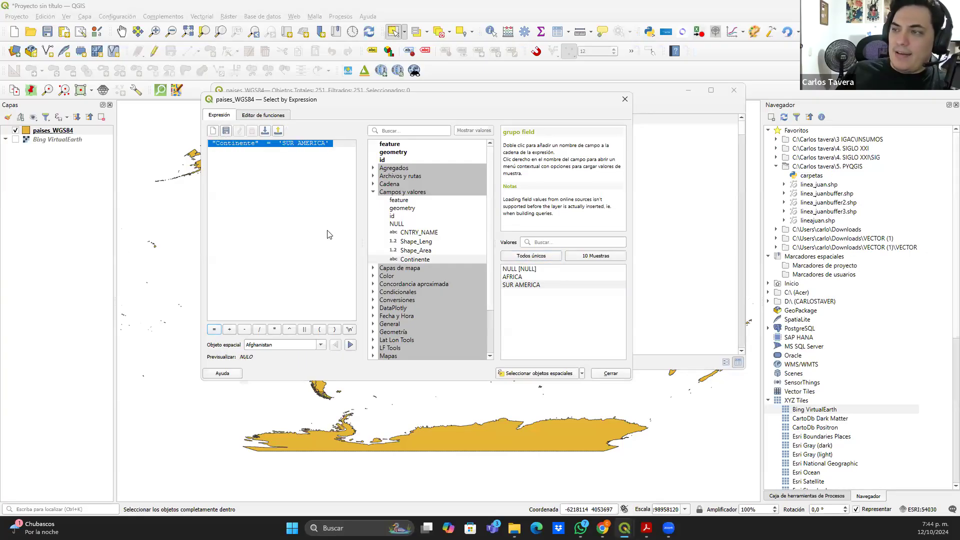
click(565, 378)
click(611, 374)
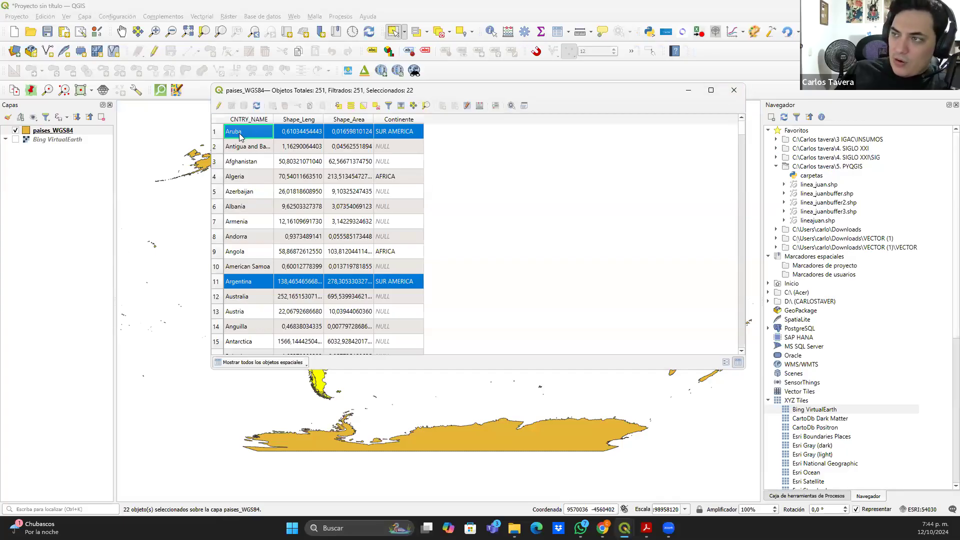
Review the selected rows in the attribute table, close it, and inspect the selected South American countries on the map
scroll(263, 223, down, 2)
scroll(349, 159, up, 1)
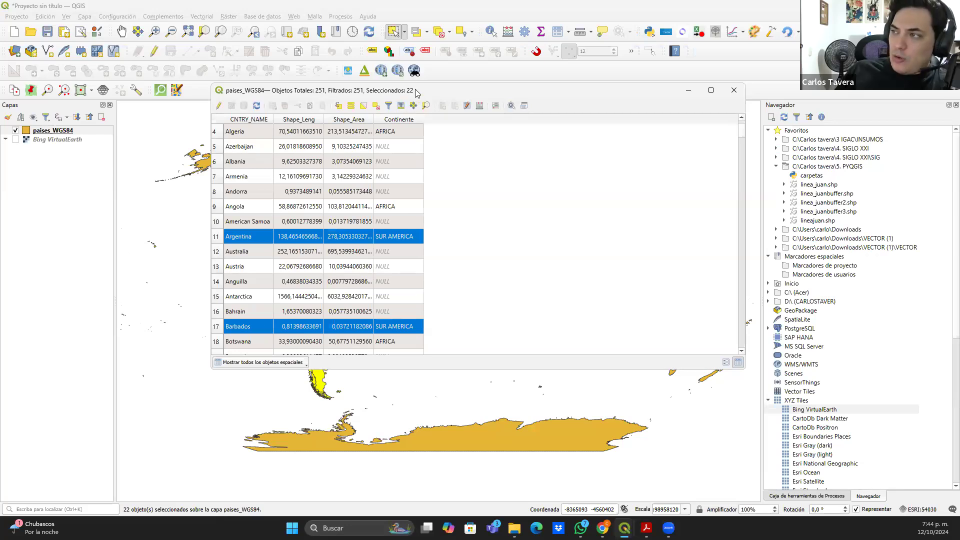
drag(413, 93, 406, 93)
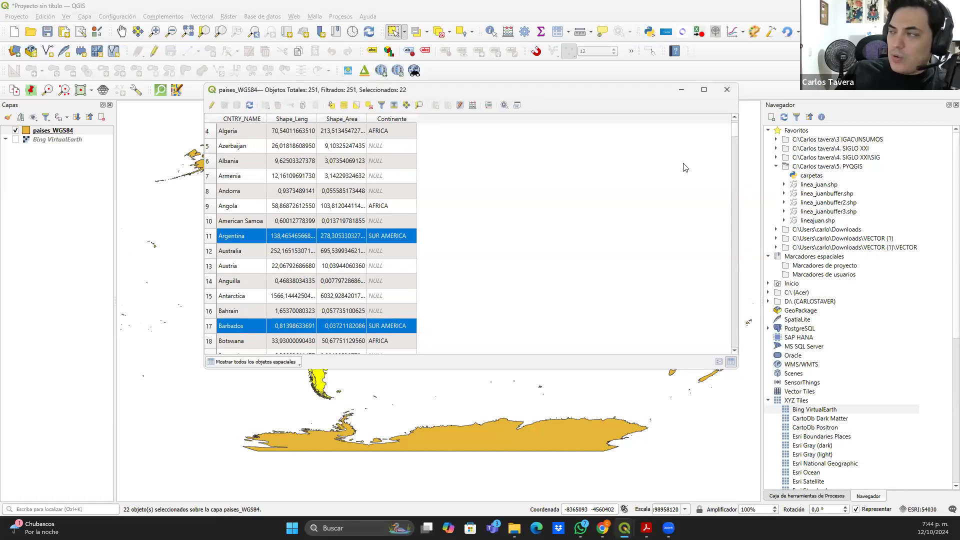
click(727, 90)
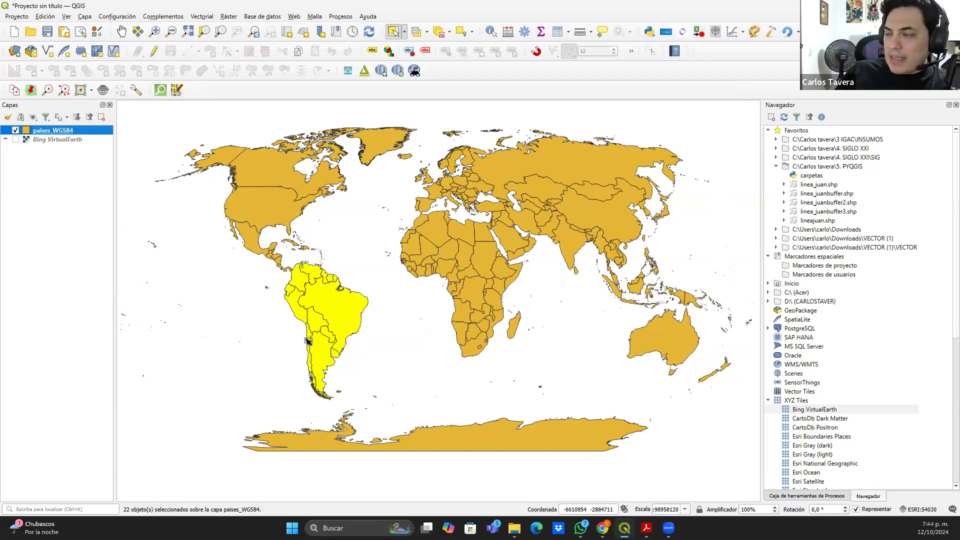
scroll(308, 341, up, 5)
drag(330, 321, 365, 300)
scroll(364, 300, down, 4)
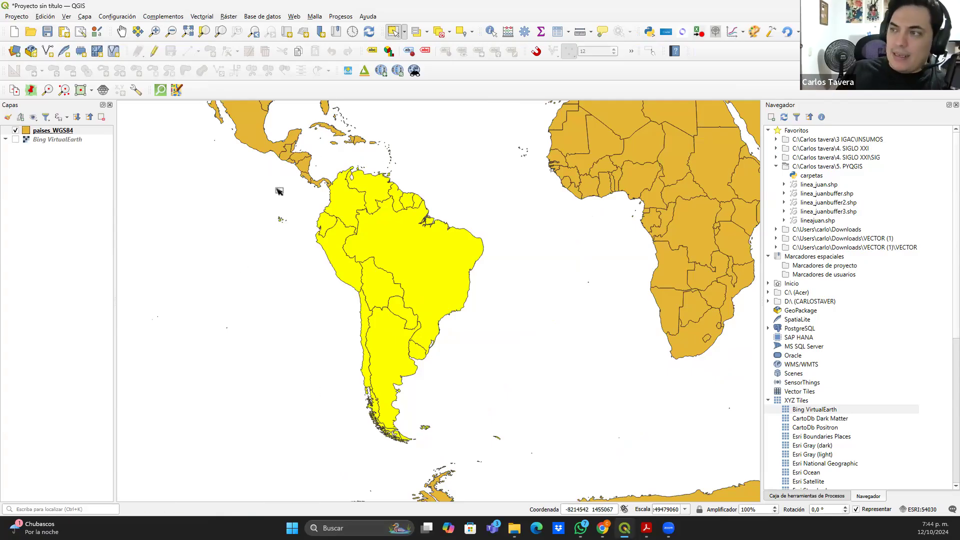
Change the project's selection colour to dark orange in the general project properties and accept the change
click(19, 18)
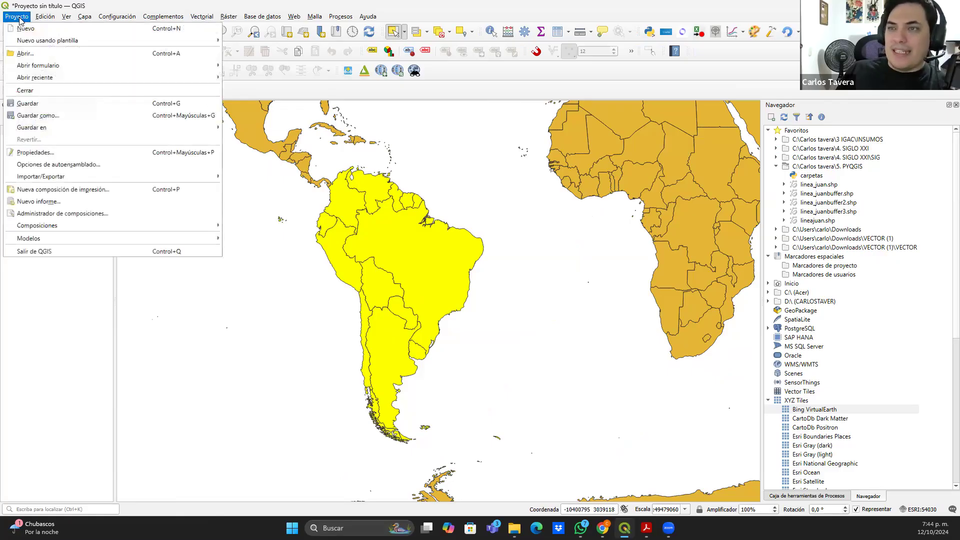
click(57, 152)
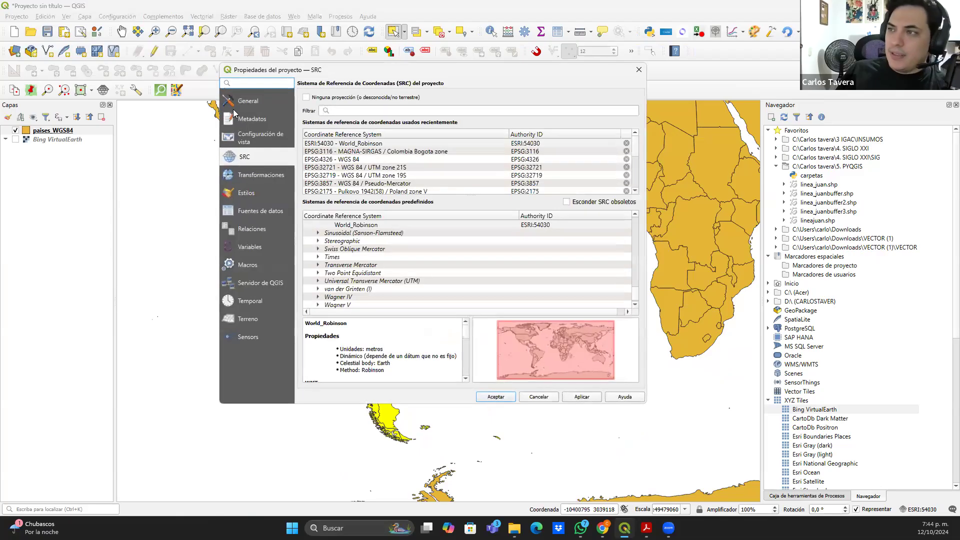
click(247, 102)
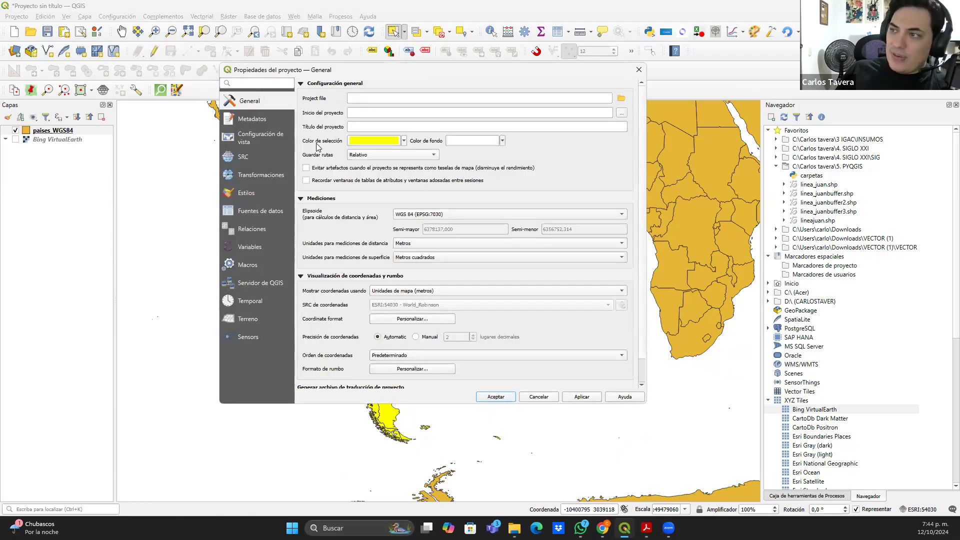
click(404, 142)
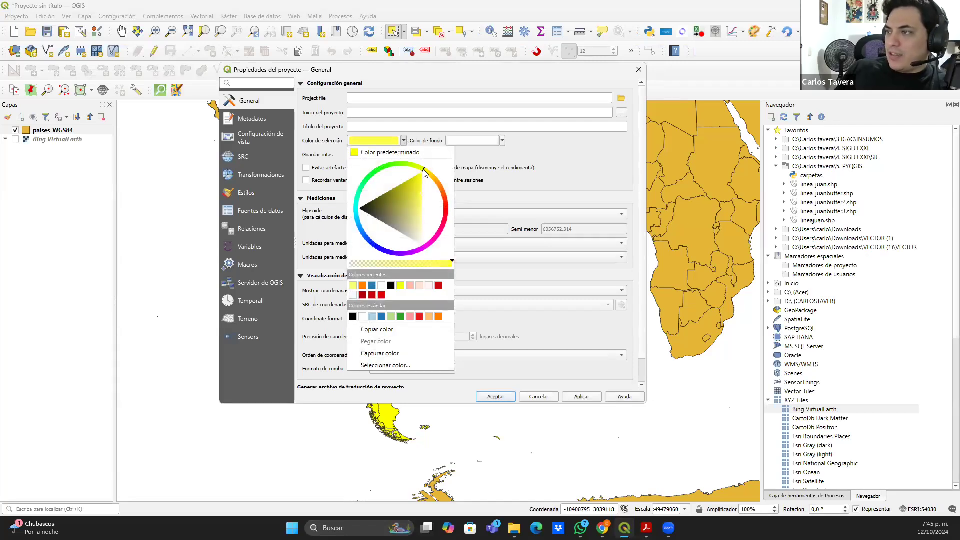
drag(414, 188, 419, 212)
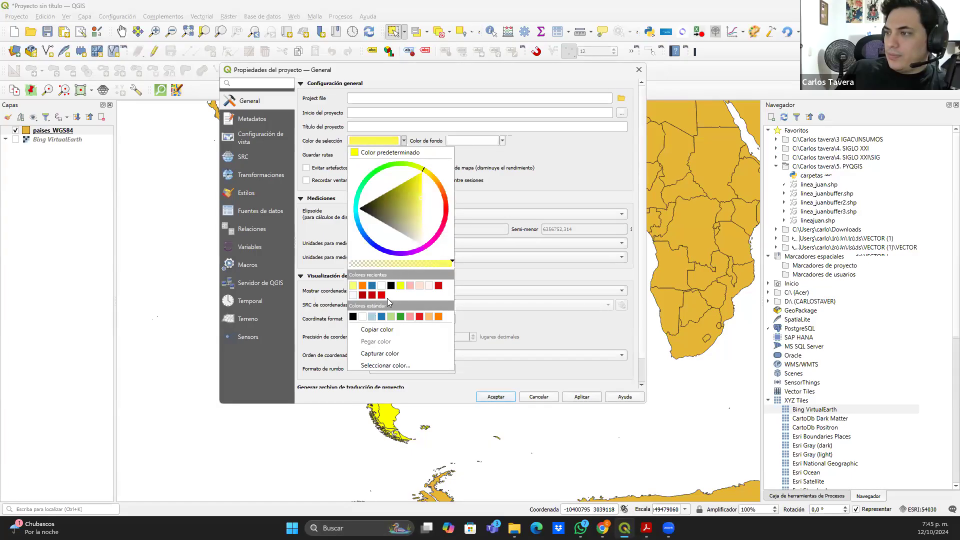
click(362, 286)
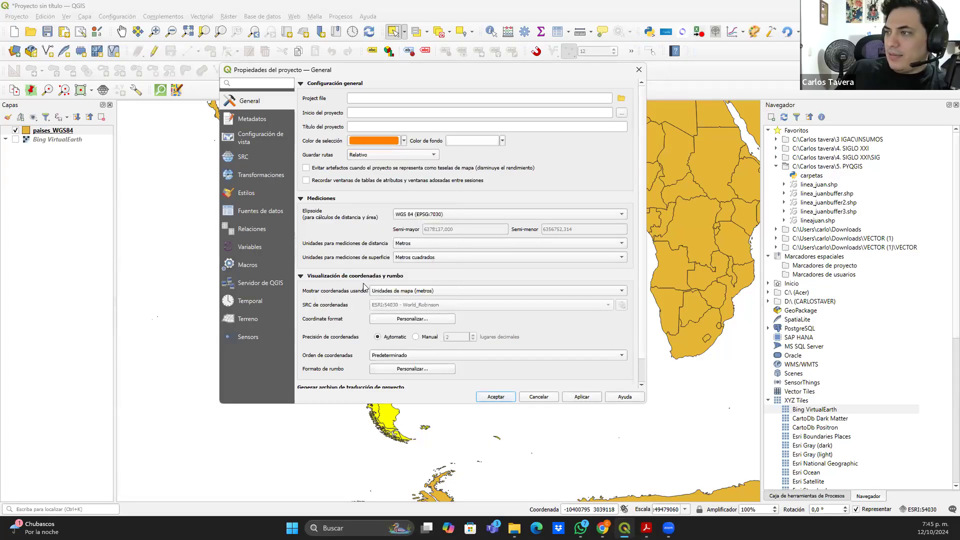
click(404, 141)
mouse_move(447, 201)
mouse_down()
mouse_move(413, 186)
mouse_move(425, 200)
mouse_move(418, 183)
mouse_move(424, 200)
mouse_up()
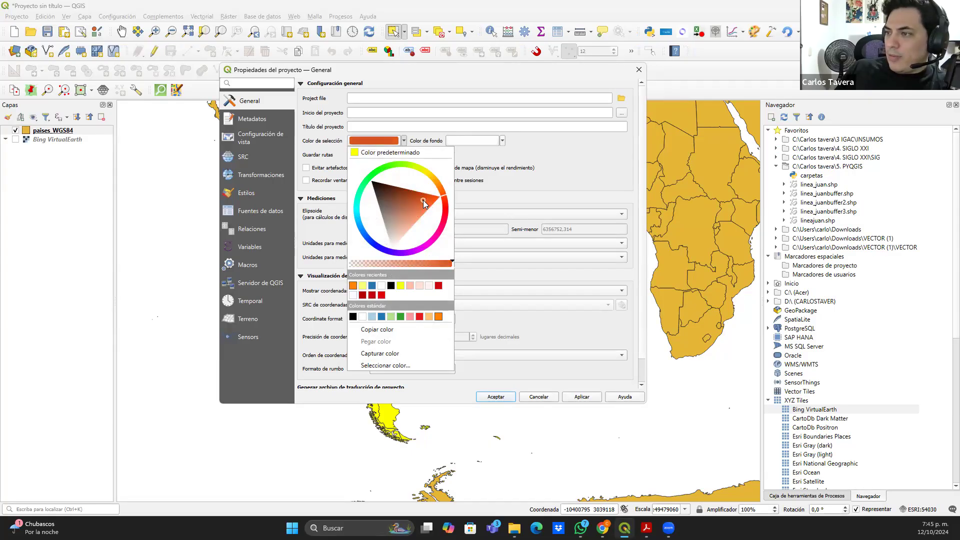
click(561, 176)
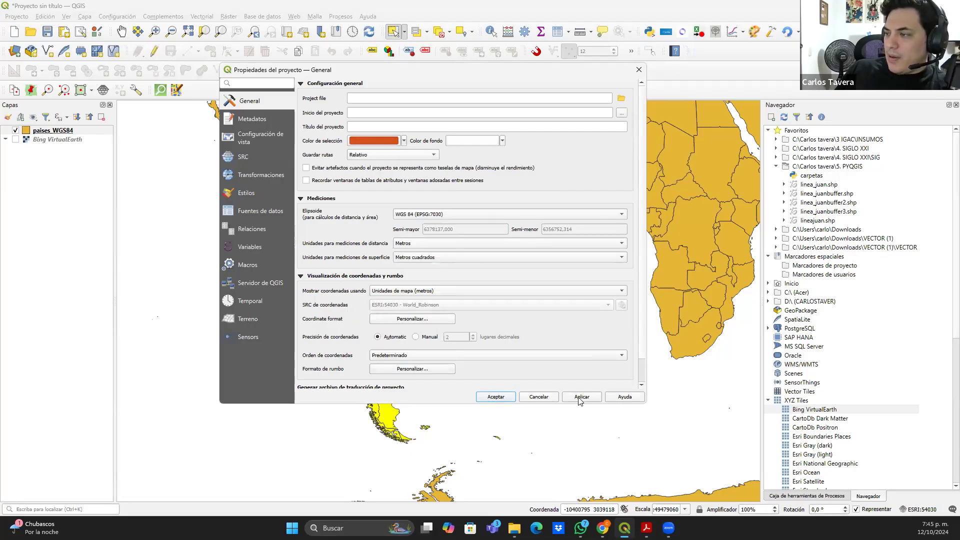
click(496, 397)
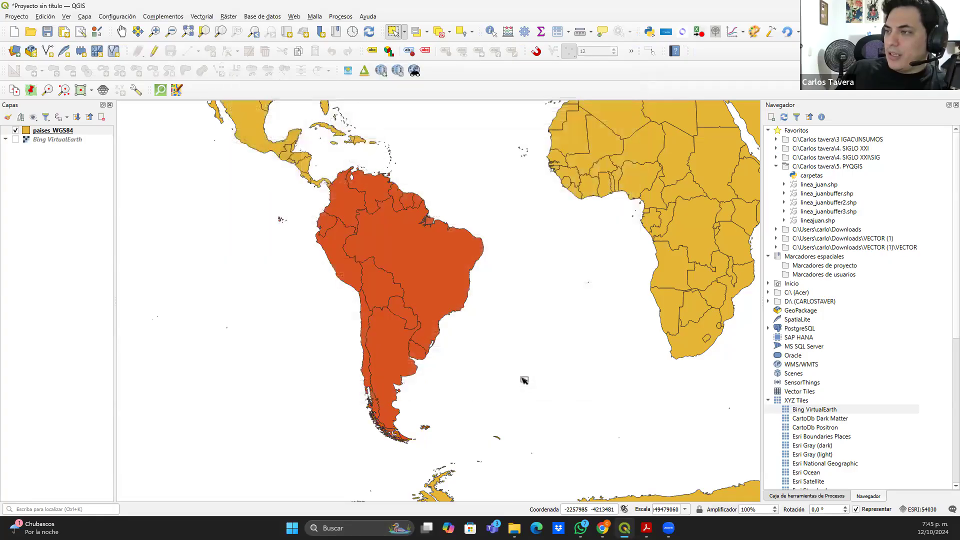
Try the new selection colour by clearing the selection, selecting several South American countries with a rectangle, and deselecting them
click(286, 273)
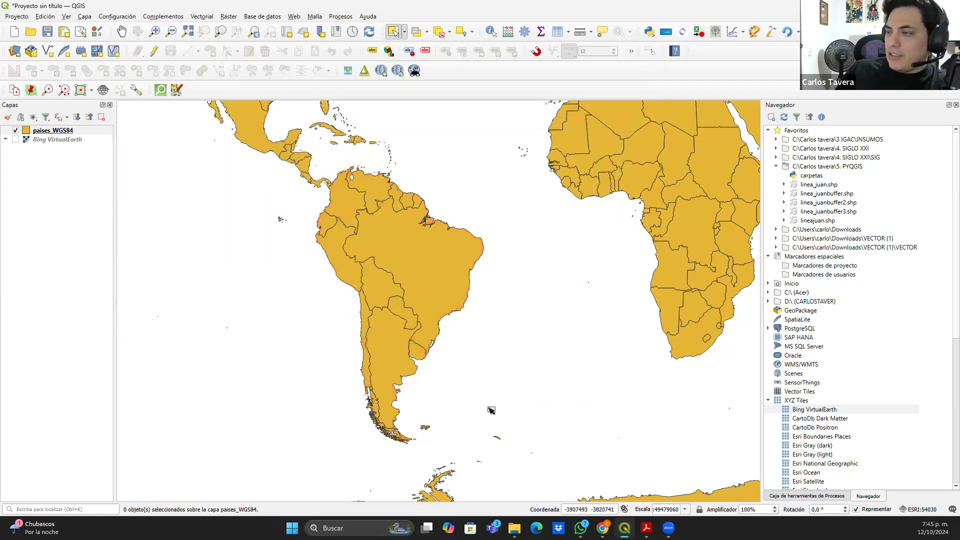
drag(482, 431, 533, 344)
click(284, 220)
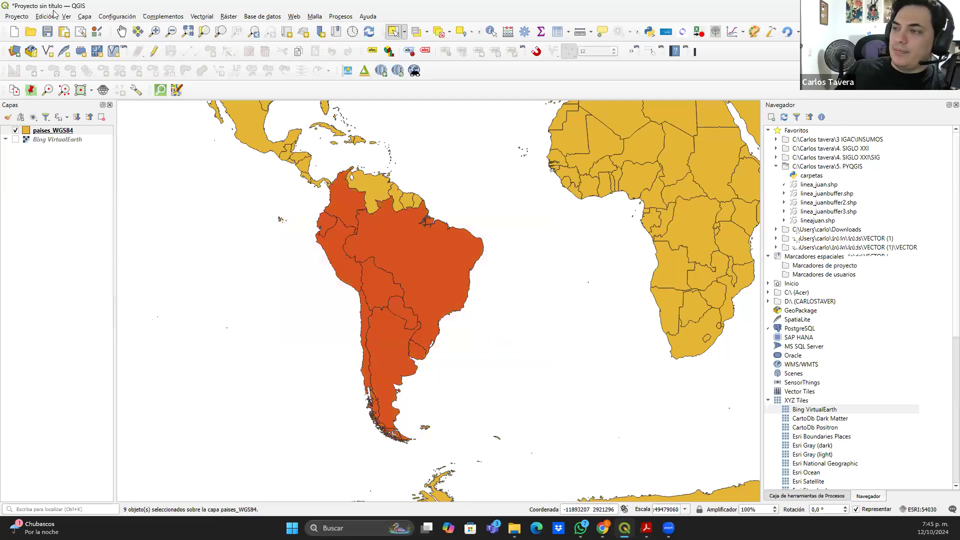
Reopen the general project properties and change the selection colour to cyan
click(15, 16)
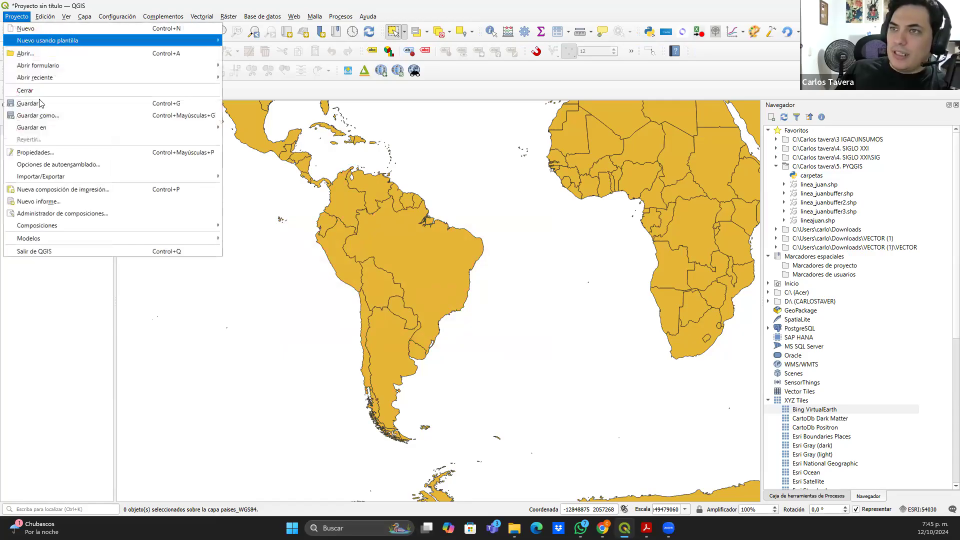
click(67, 152)
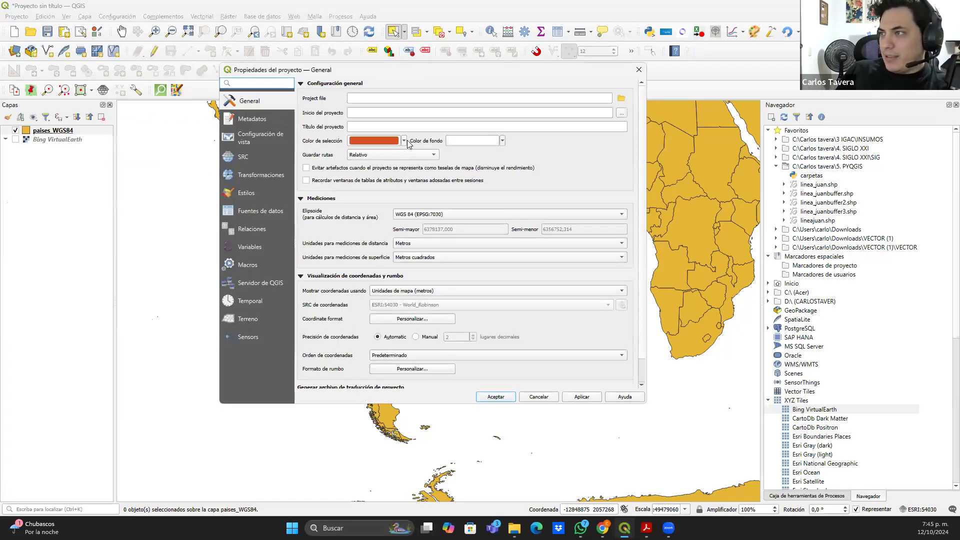
click(404, 141)
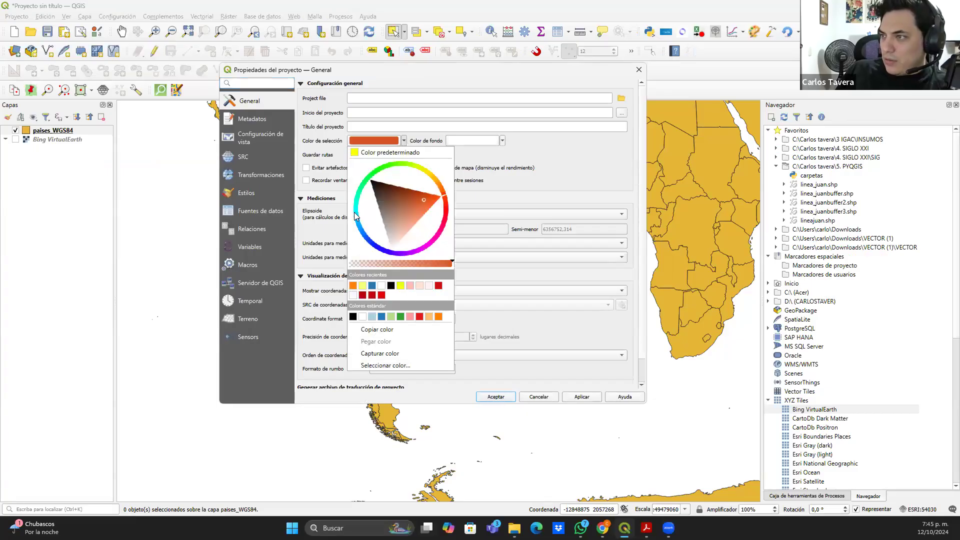
click(357, 216)
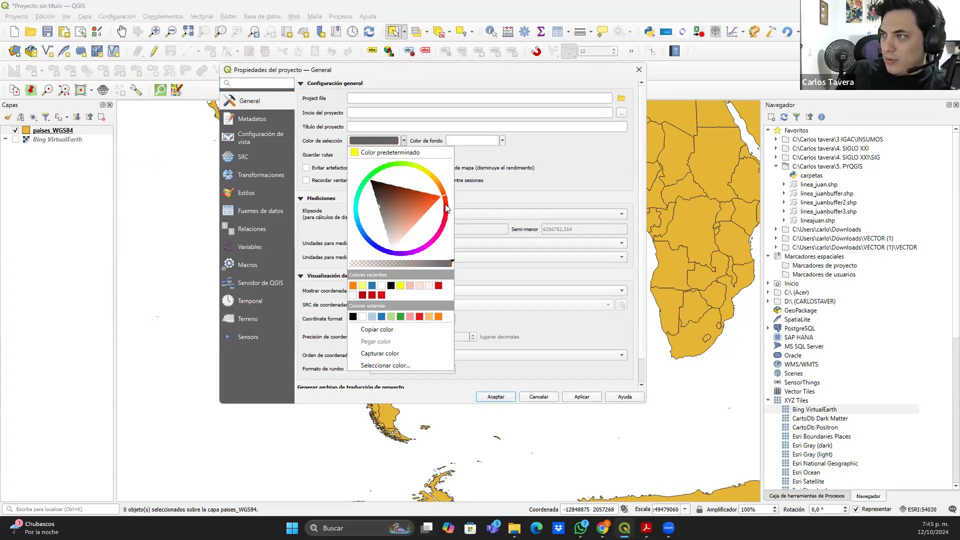
drag(448, 207, 453, 213)
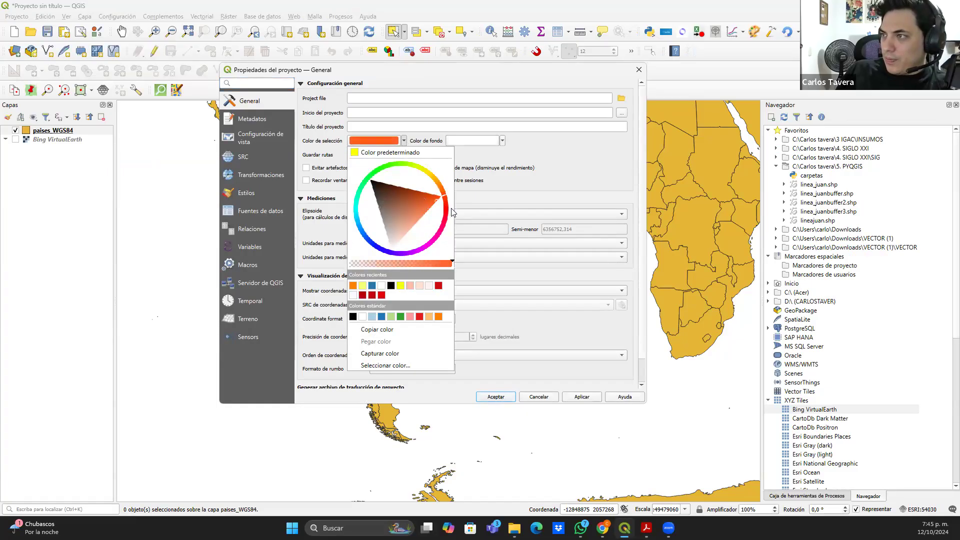
click(430, 146)
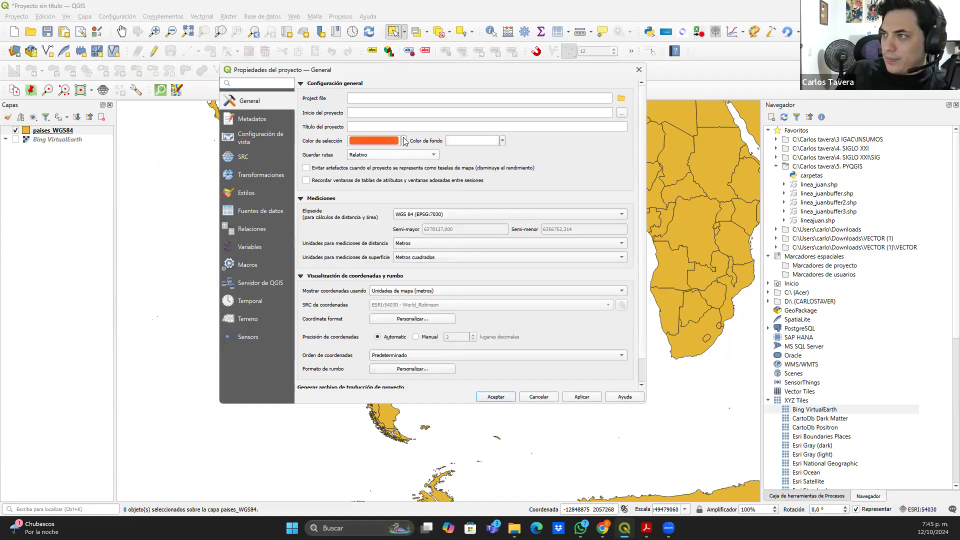
click(404, 141)
click(357, 213)
drag(357, 214, 362, 210)
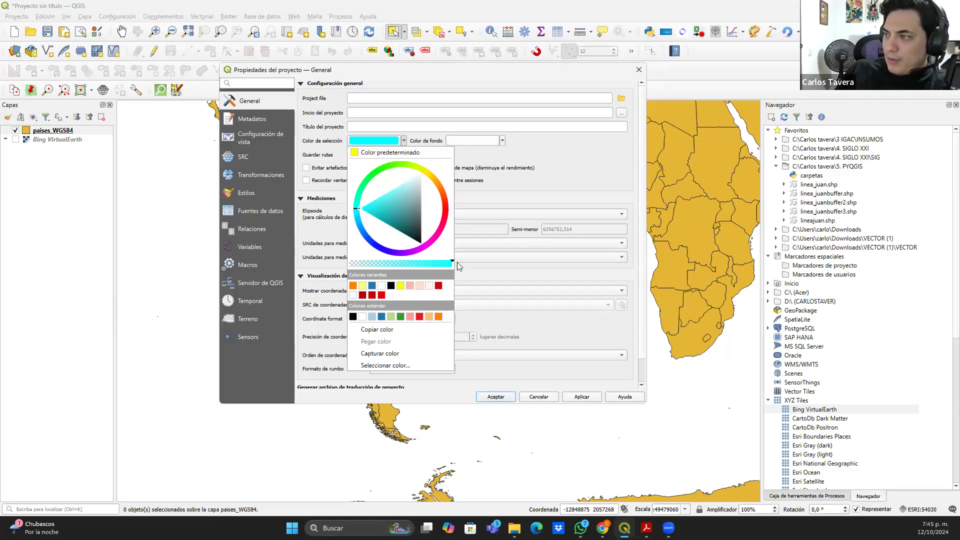
Lower the opacity of the cyan selection colour until it is mostly transparent and accept the project properties
drag(452, 265, 378, 269)
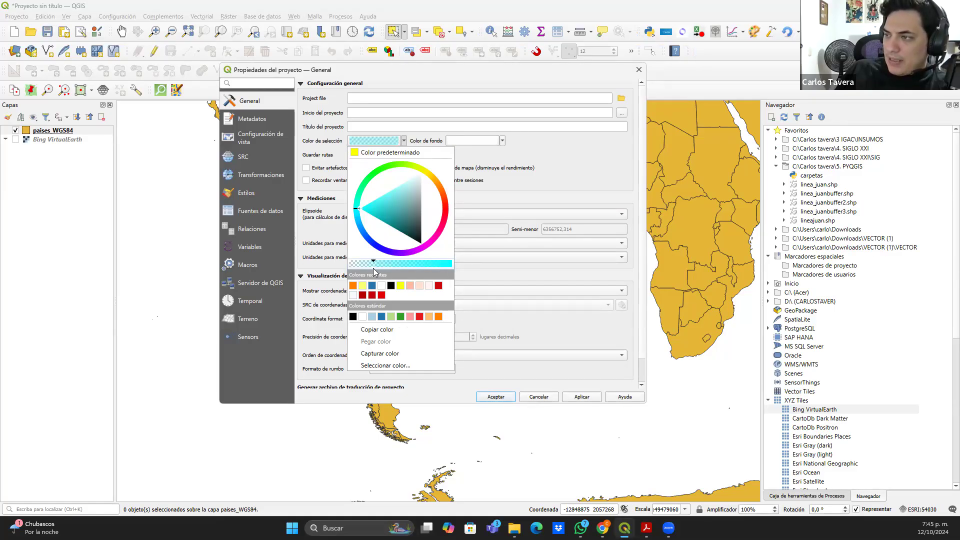
click(506, 398)
click(506, 398)
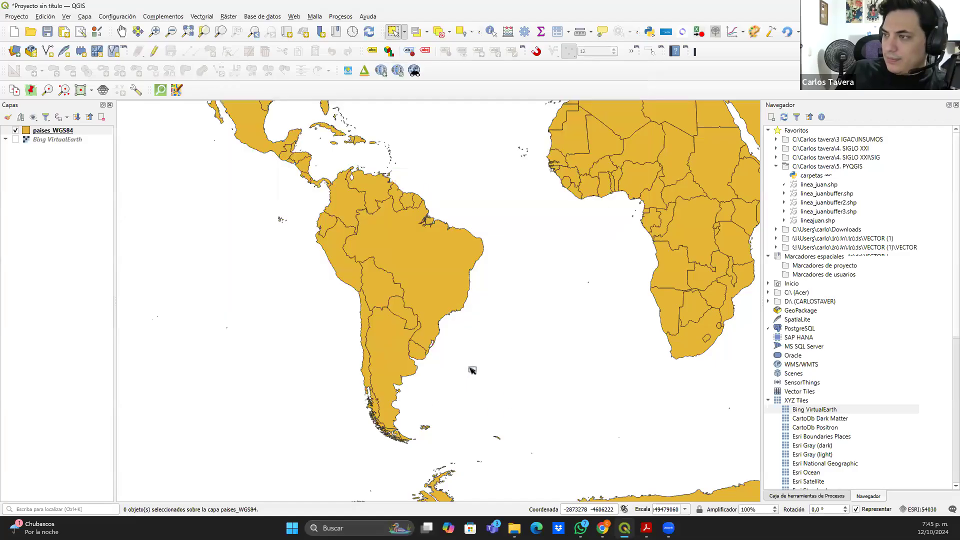
Show the Bing VirtualEarth basemap and start a selection by expression from the paises_WGS84 attribute table
click(15, 140)
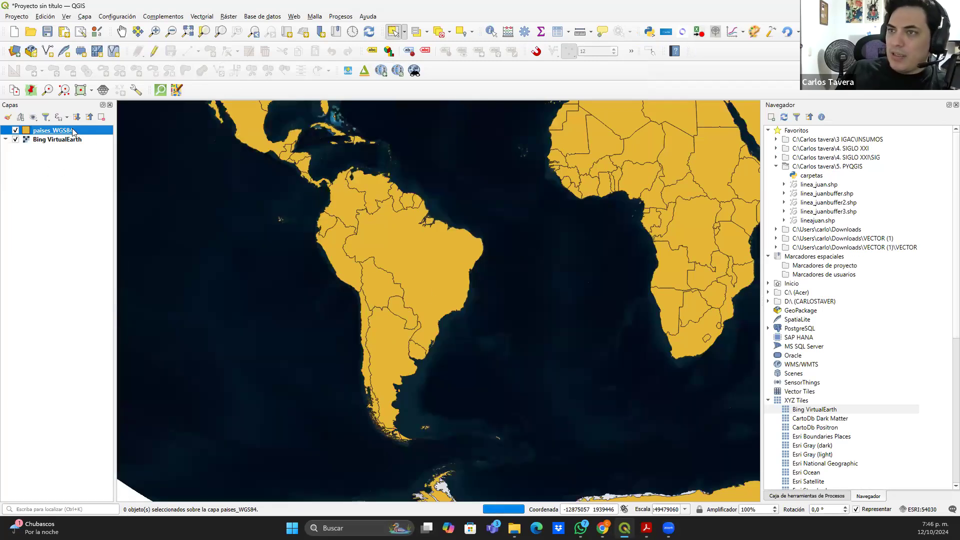
right_click(74, 130)
click(178, 270)
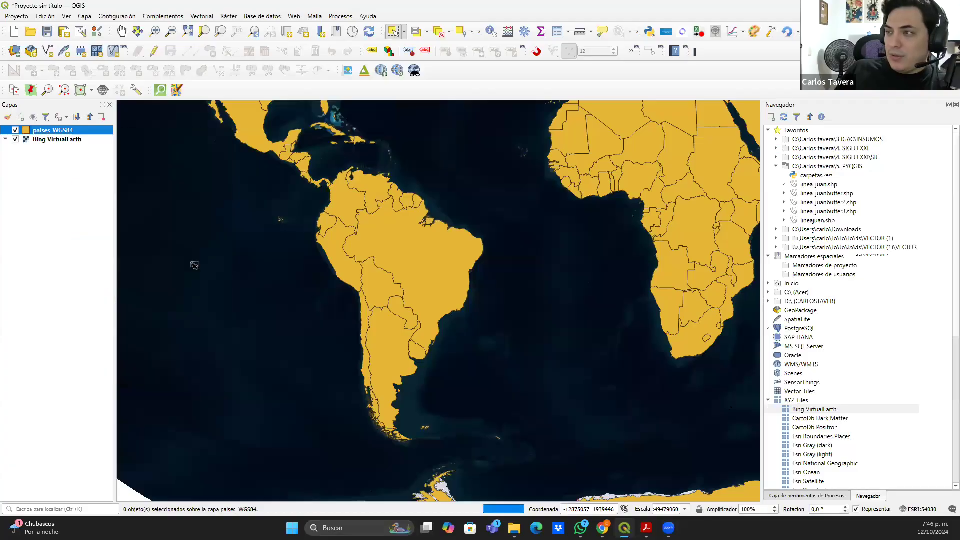
click(332, 105)
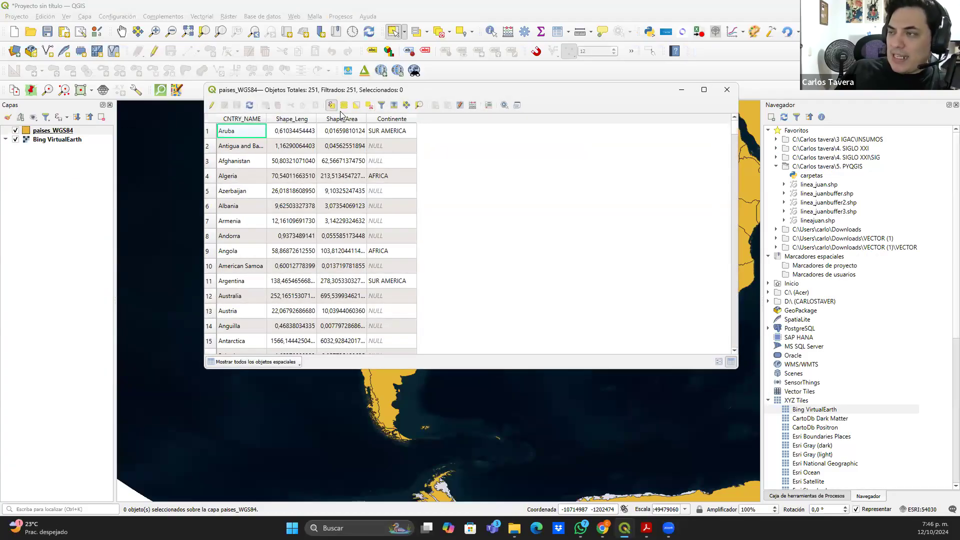
Select the countries matching "Continente" = 'SUR AMERICA', then close the expression dialog and the attribute table
double_click(378, 193)
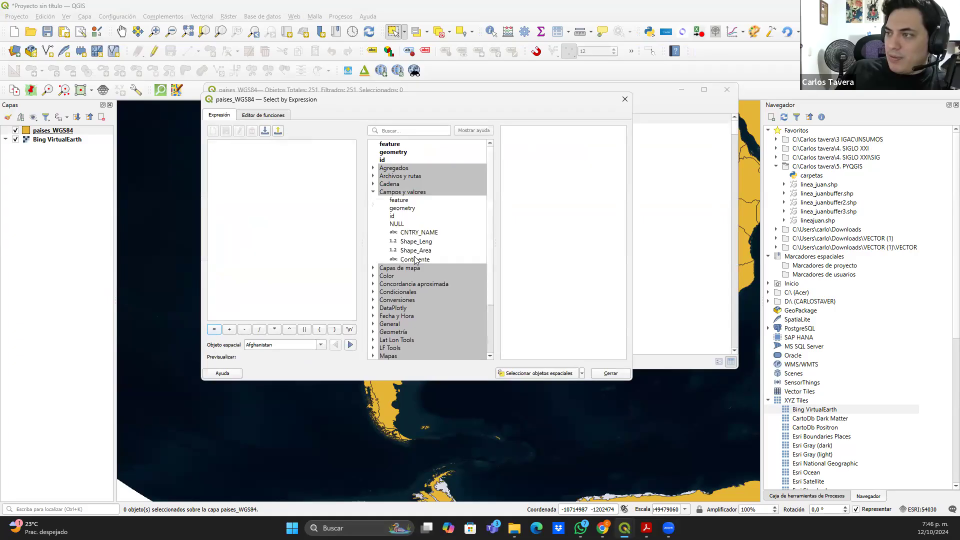
double_click(415, 259)
click(529, 256)
double_click(522, 285)
drag(333, 145, 197, 141)
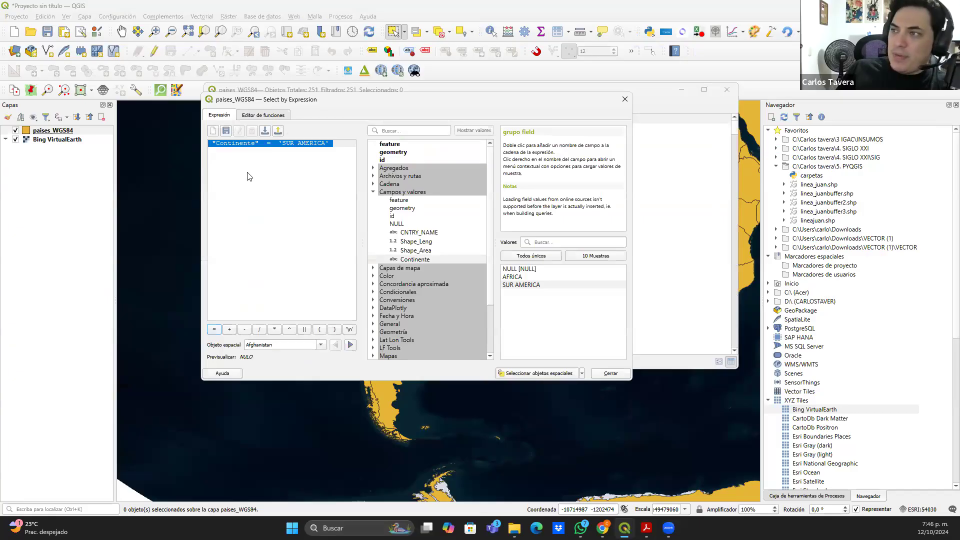
click(575, 374)
click(610, 373)
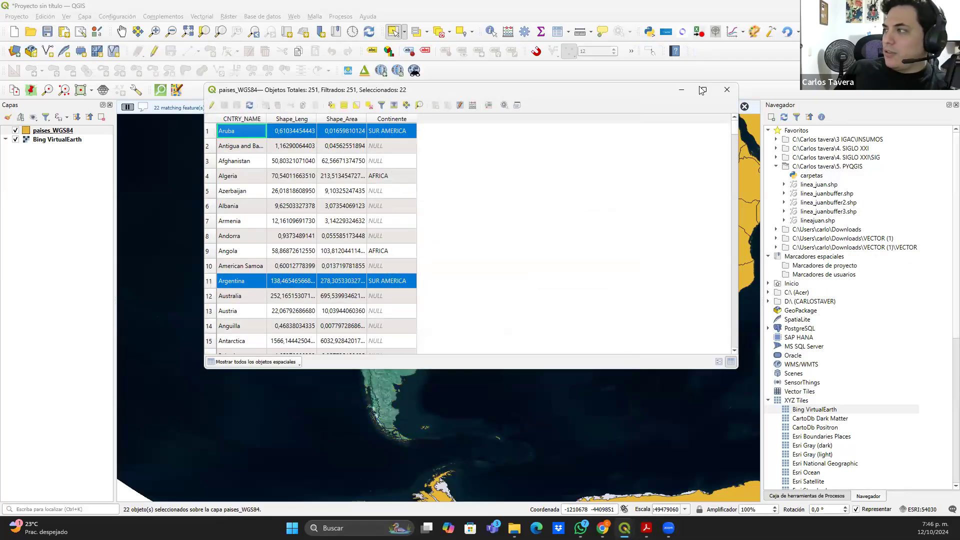
click(735, 93)
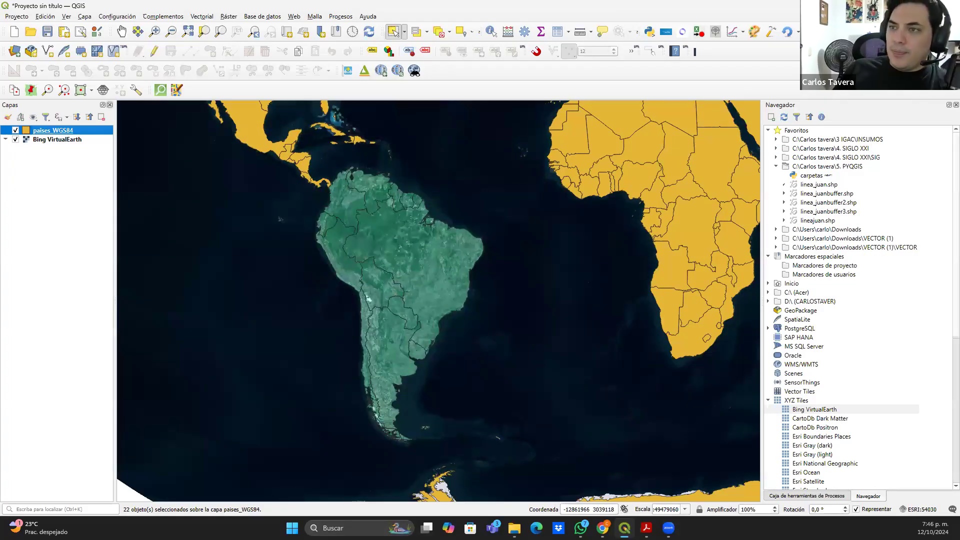
Start exporting only the selected features of the paises_WGS84 layer
right_click(68, 132)
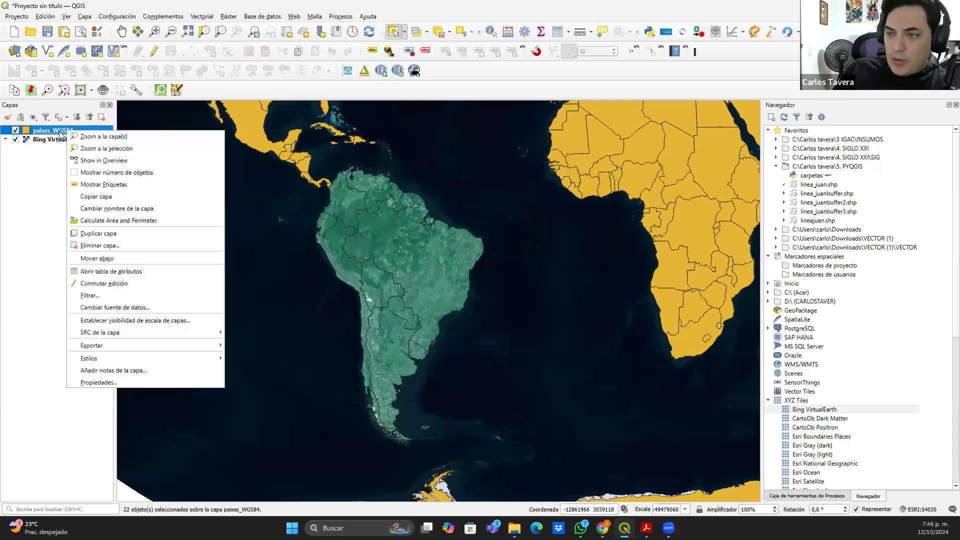
mouse_move(220, 345)
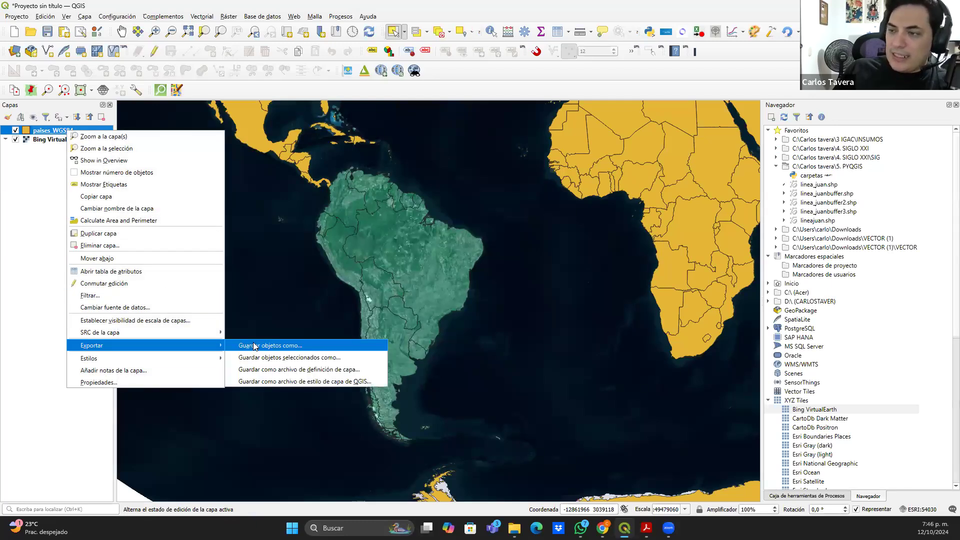
click(266, 358)
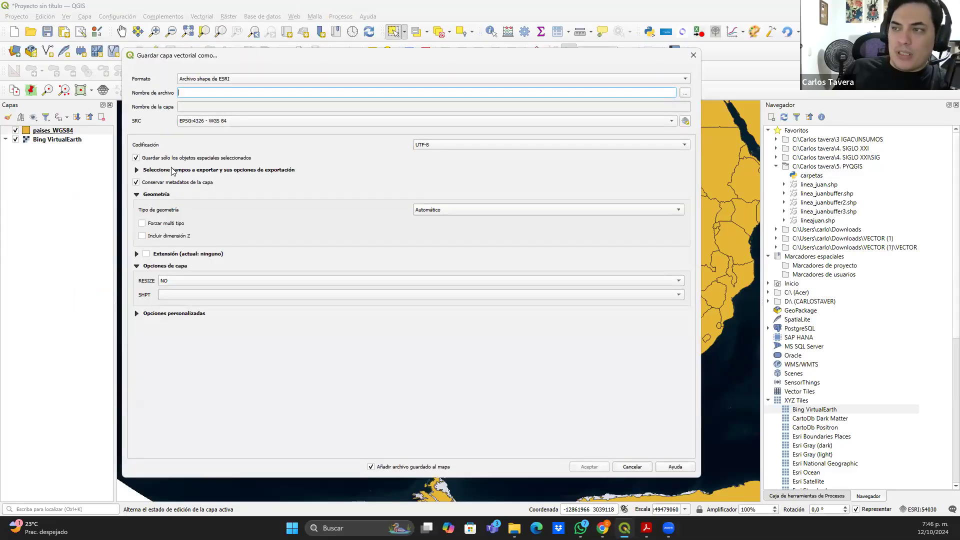
Browse to the SIG\VECTOR folder inside 4. SIGLO XXI as the destination for the exported shapefile
click(685, 93)
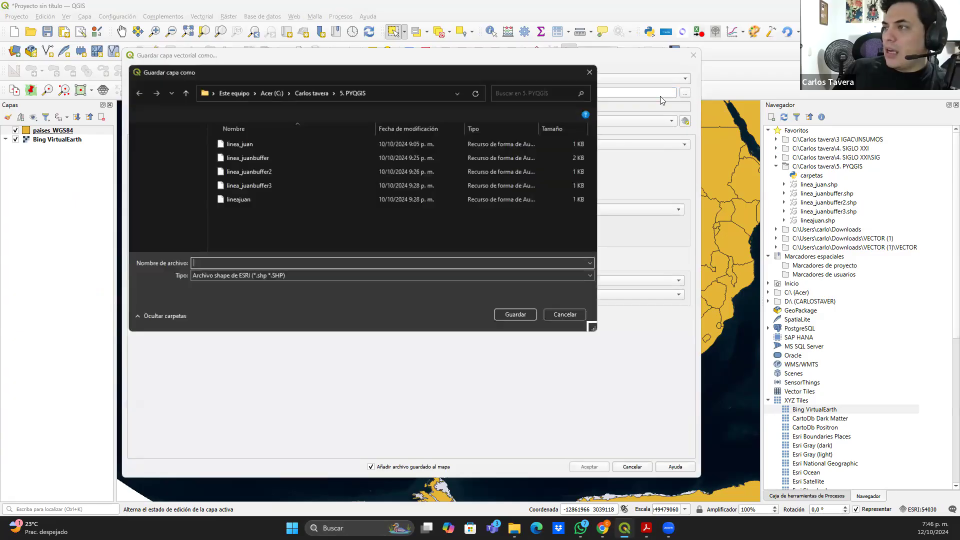
click(271, 92)
double_click(268, 184)
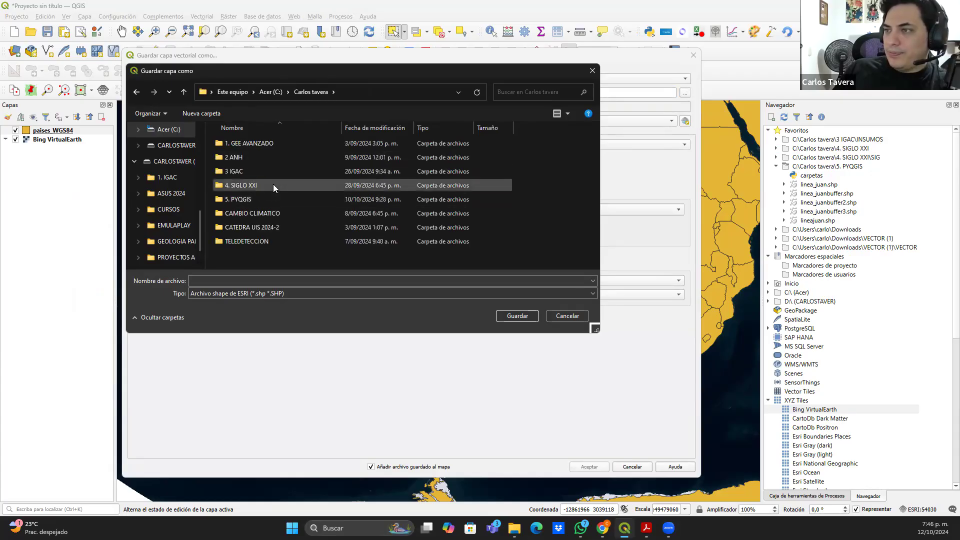
double_click(273, 185)
click(246, 159)
double_click(246, 159)
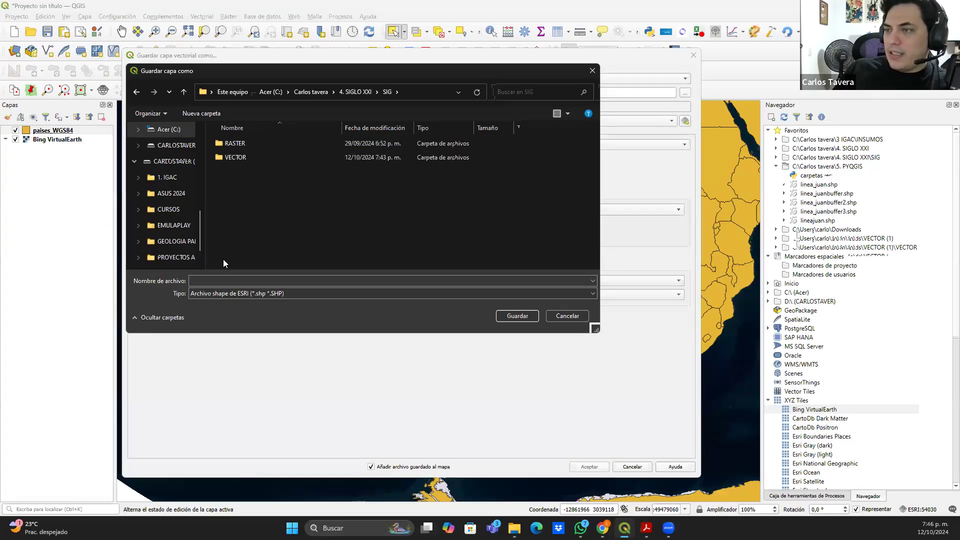
click(245, 159)
key(Return)
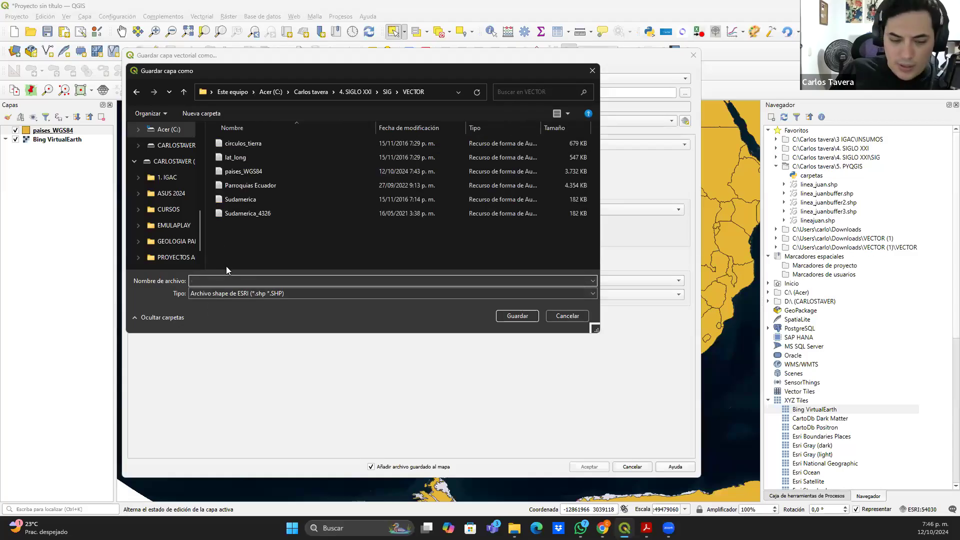
Name the shapefile suramerica and export the selected countries to it, adding the result to the map
text(suramerica)
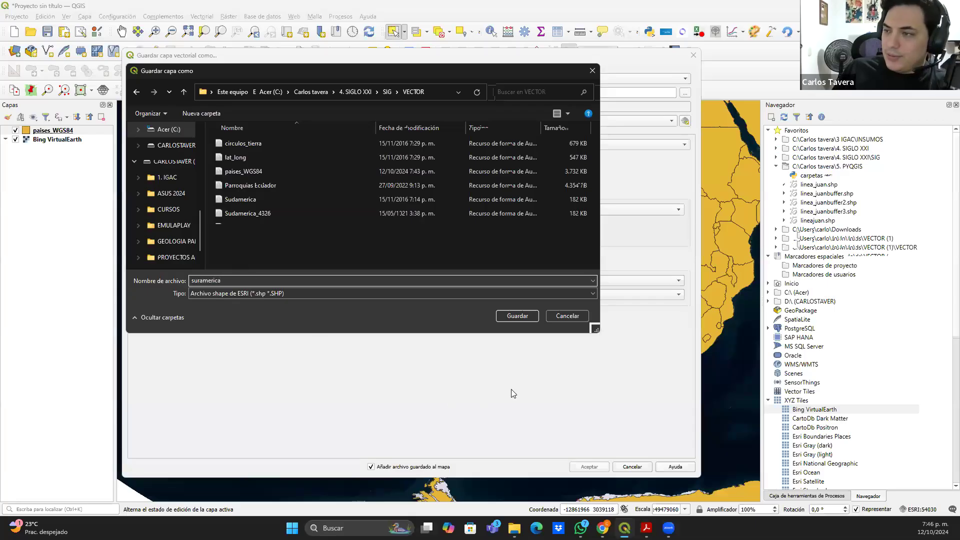
click(517, 316)
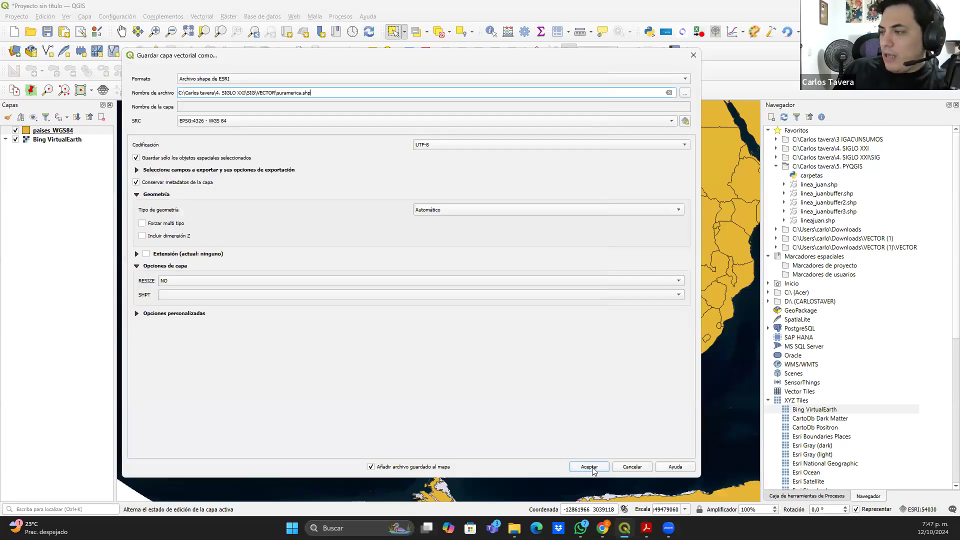
click(590, 466)
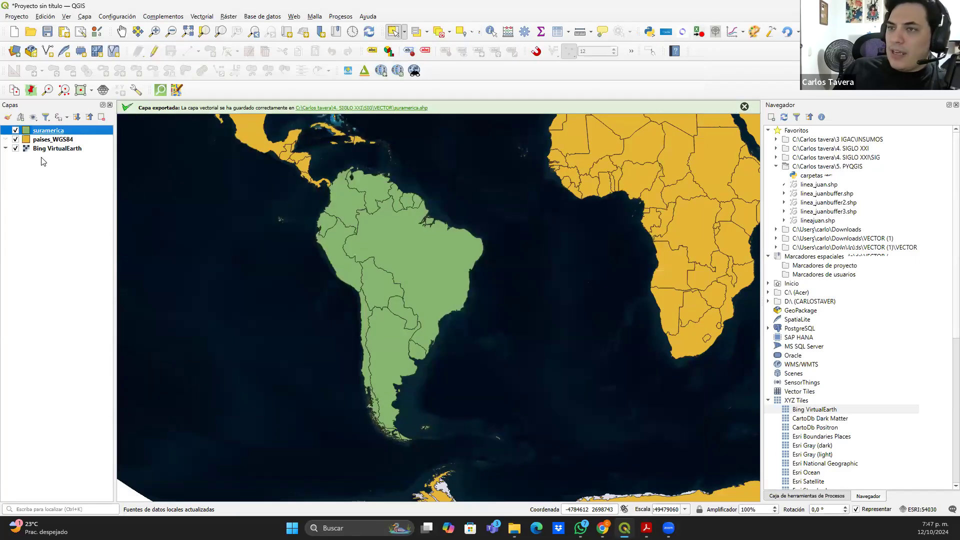
Hide the paises_WGS84 layer so only suramerica is displayed over the Bing VirtualEarth basemap
click(16, 139)
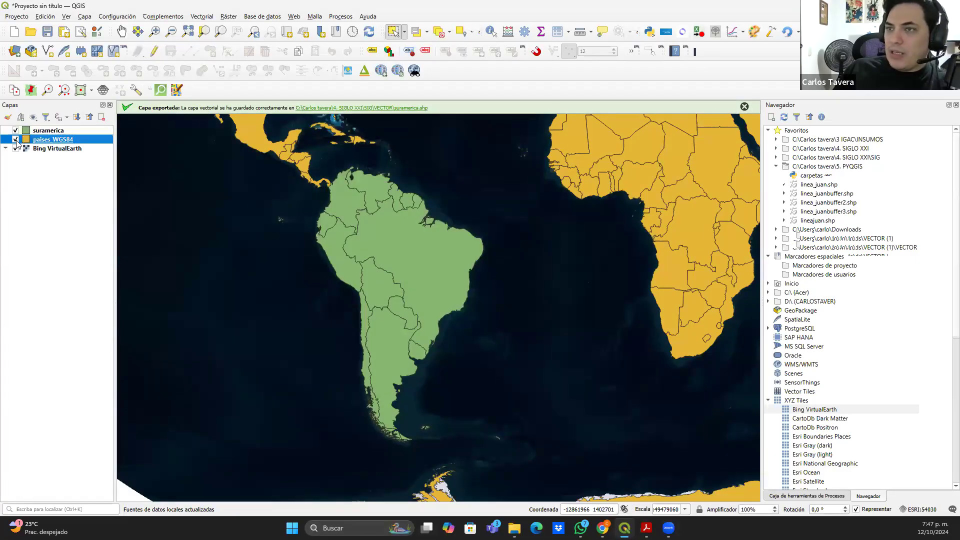
scroll(408, 277, down, 1)
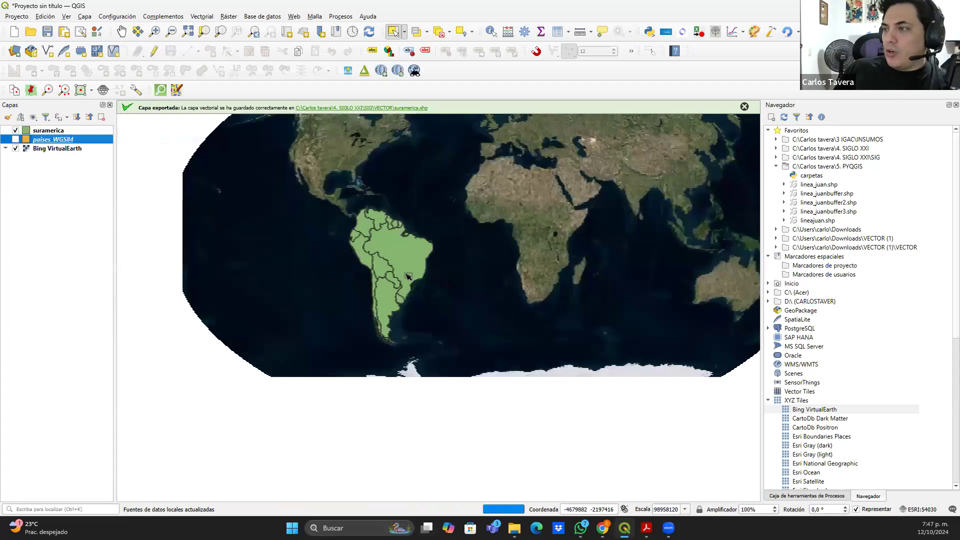
drag(405, 274, 416, 308)
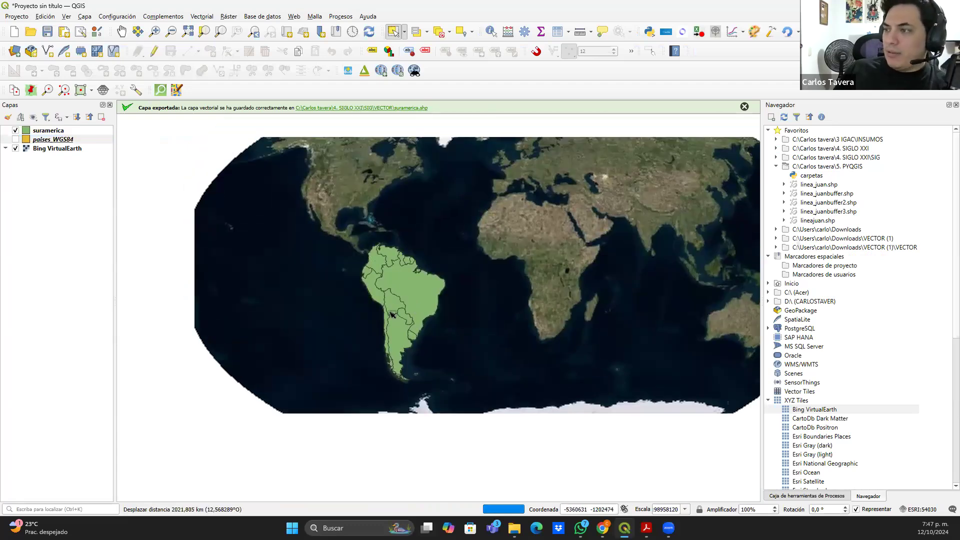
scroll(409, 304, up, 1)
drag(435, 216, 385, 173)
right_click(44, 132)
click(19, 173)
Switch to the PDF slides, highlight the topics on selecting elements and "Filtrar objetos", and return to QGIS
key(alt+Tab)
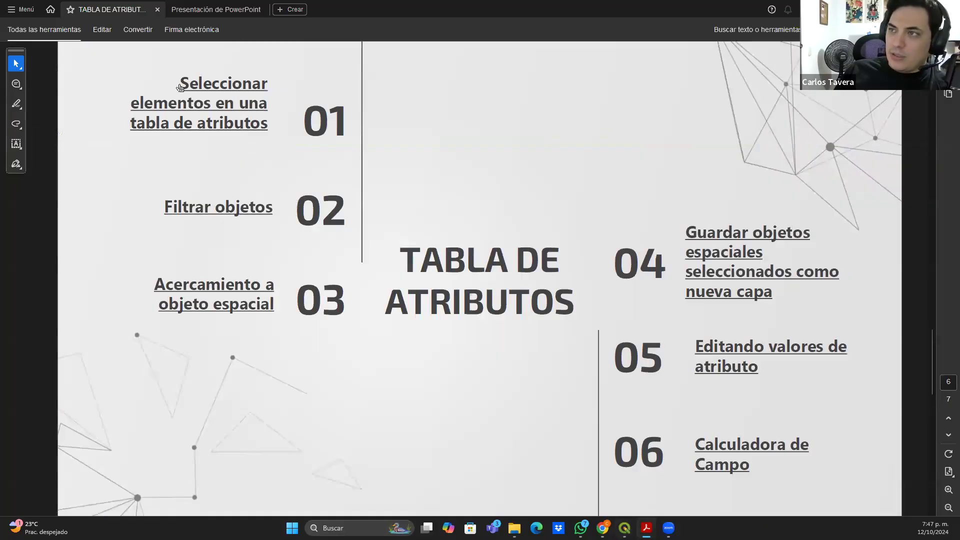
drag(180, 85, 202, 86)
drag(269, 125, 179, 80)
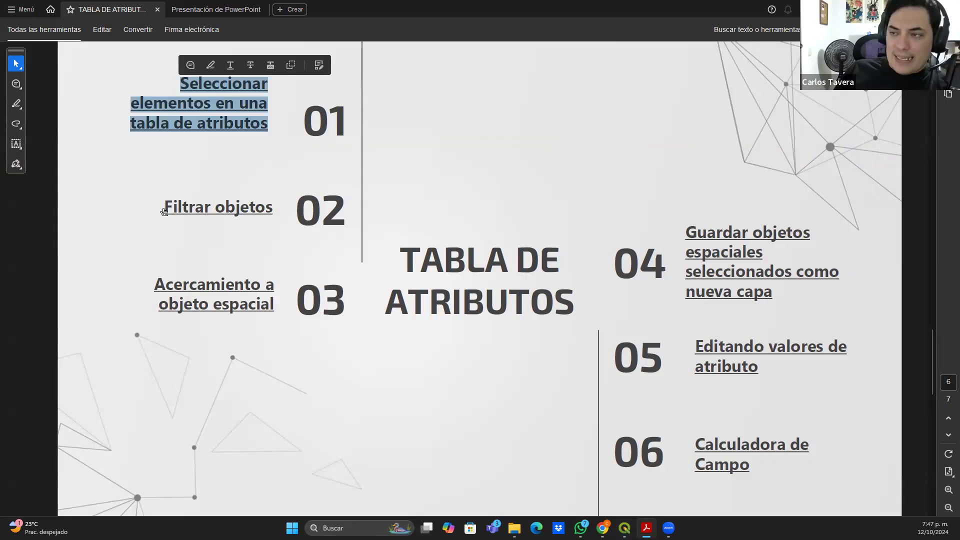
drag(164, 210, 270, 215)
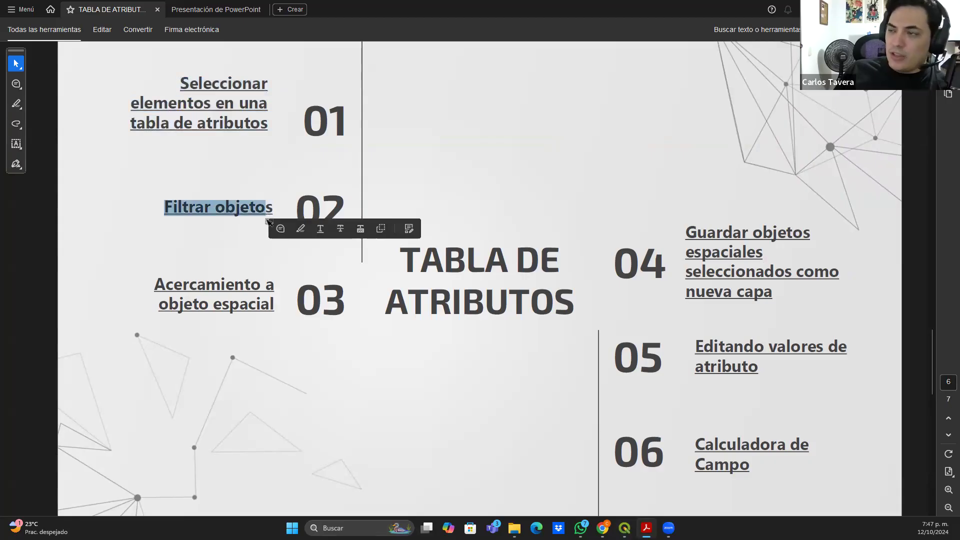
key(alt+Tab)
Zoom the map to the suramerica layer's extent and dismiss the export notification
right_click(40, 131)
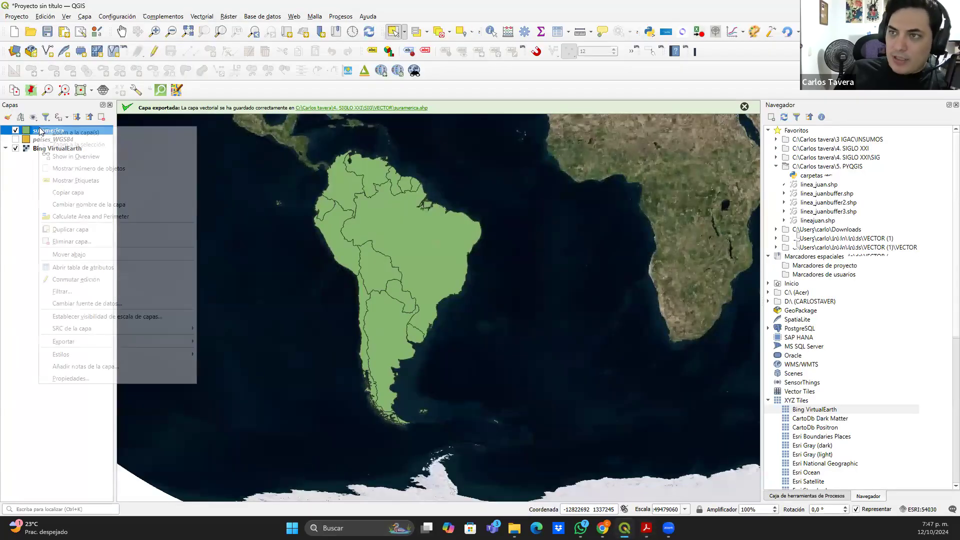
click(56, 132)
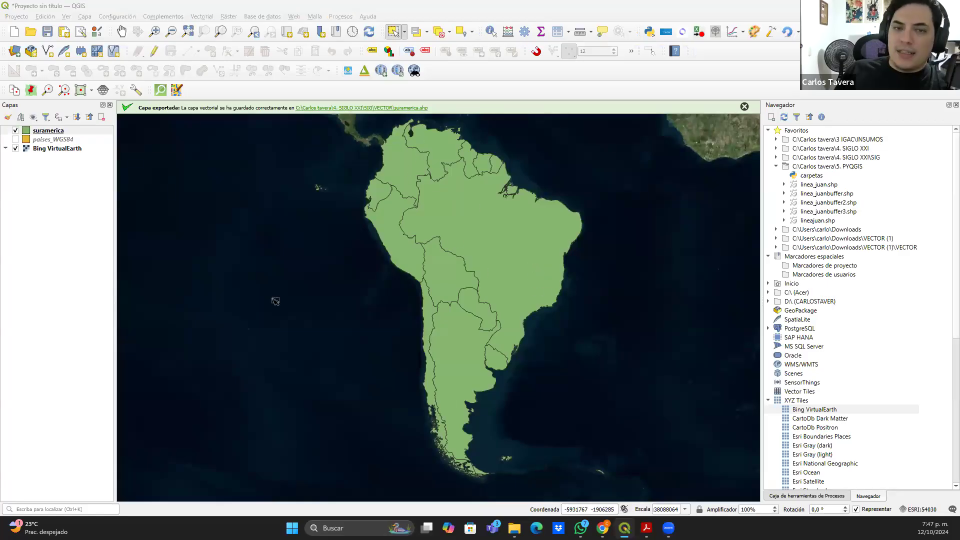
key(alt+Tab)
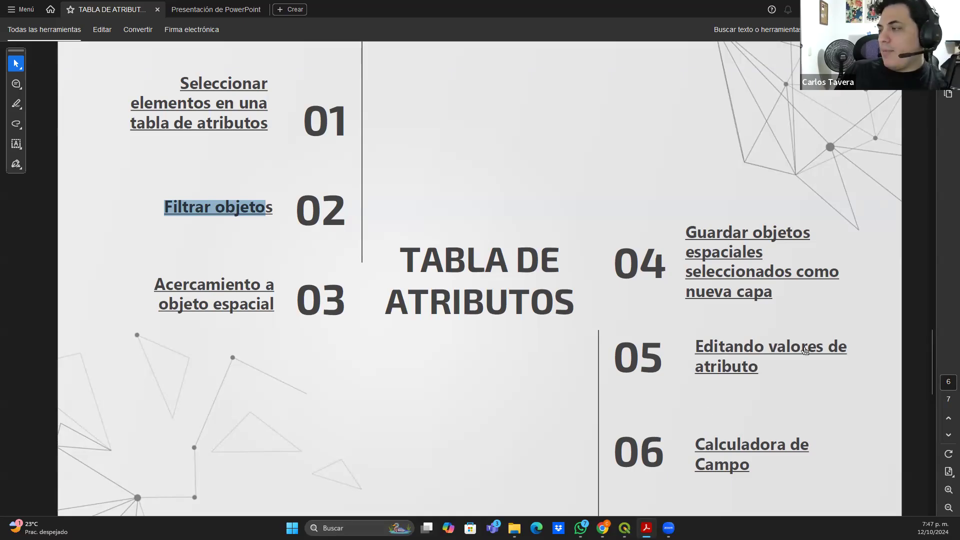
key(alt+Tab)
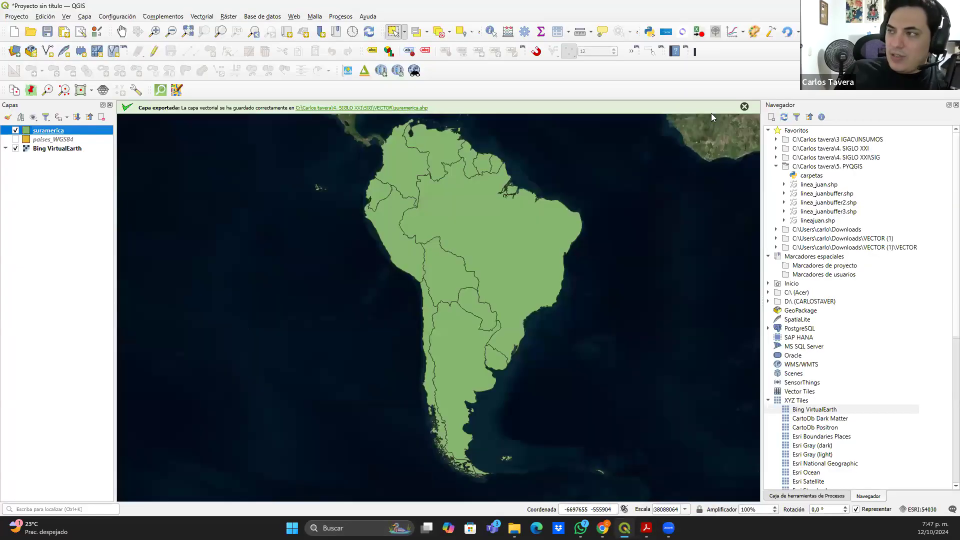
click(743, 108)
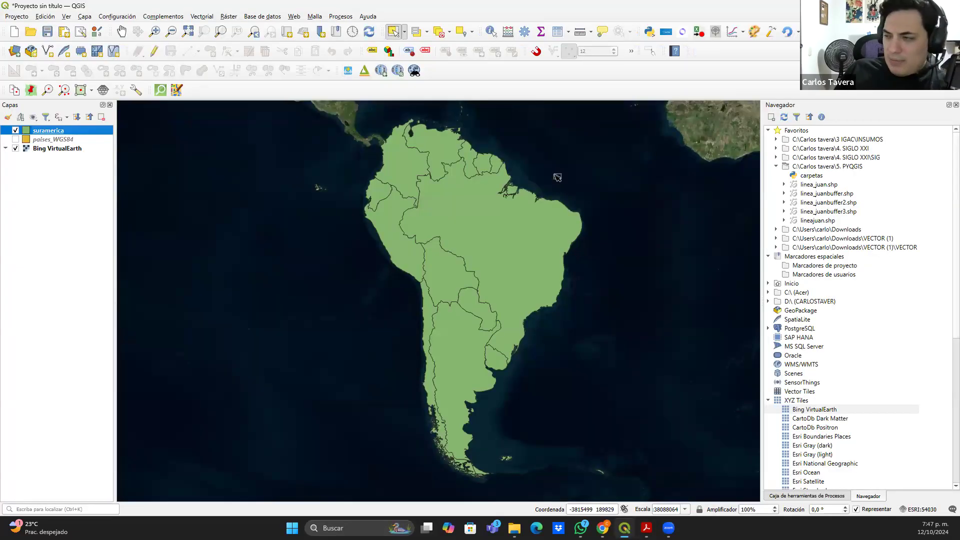
Open the suramerica attribute table and widen the CNTRY_NAME column until the full country names fit
right_click(55, 133)
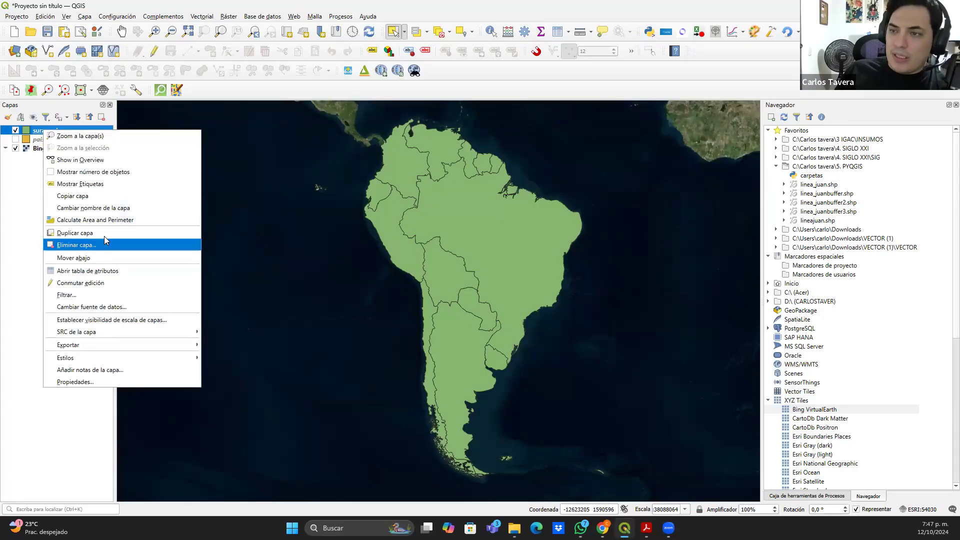
click(101, 274)
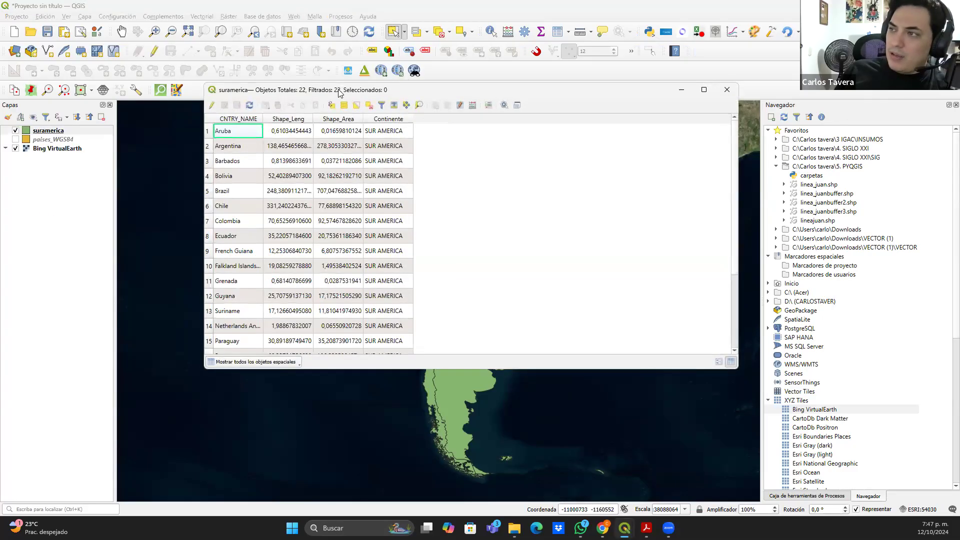
drag(334, 94, 330, 99)
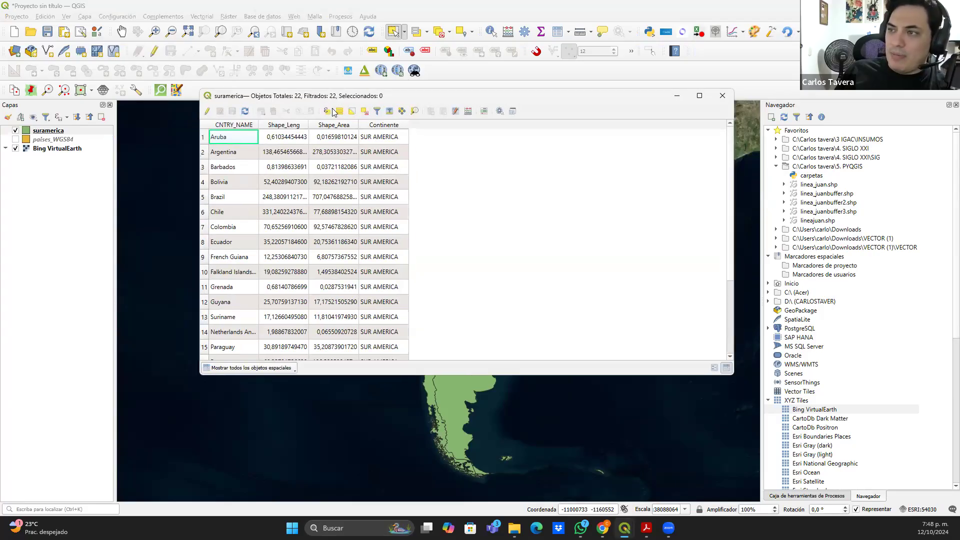
drag(256, 126, 276, 127)
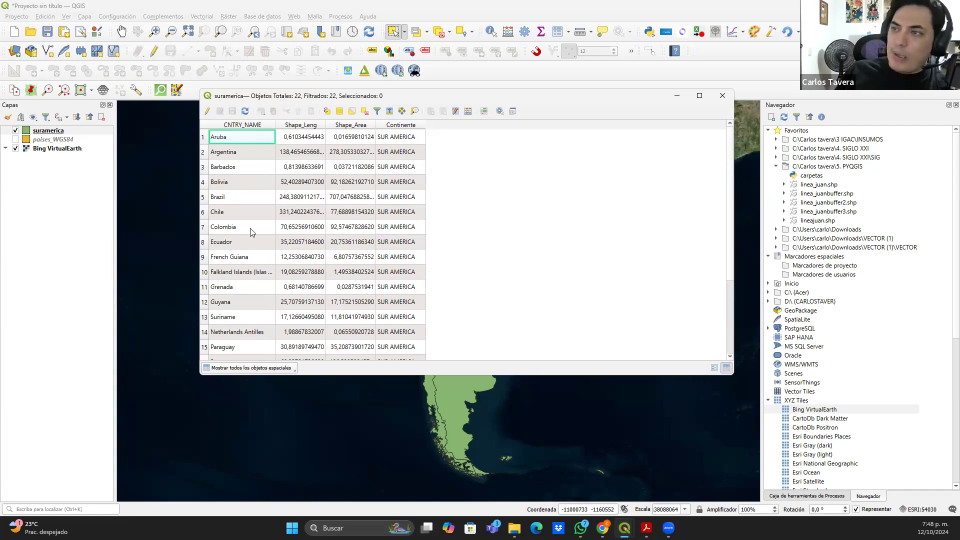
drag(275, 125, 290, 143)
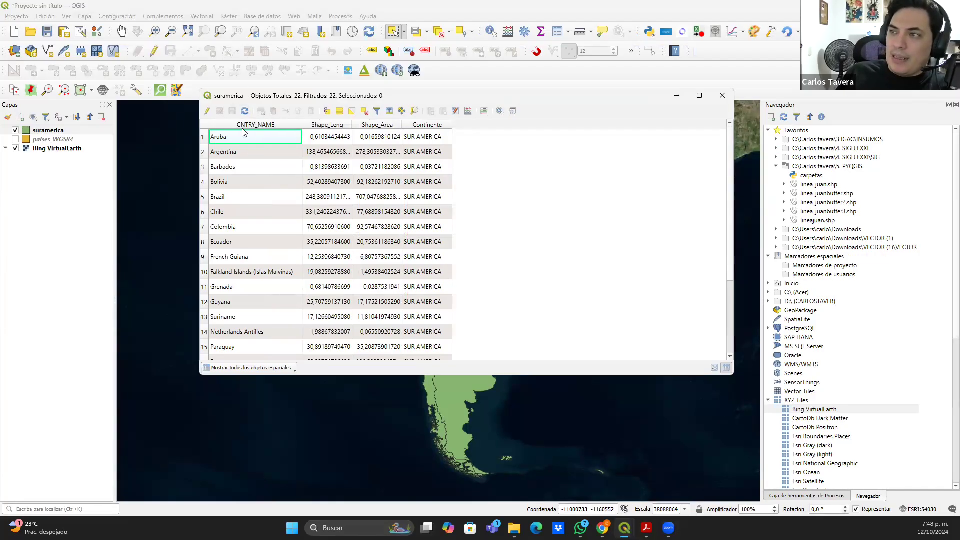
Enable editing on suramerica and set up the Field Calculator to update the existing CNTRY_NAME field
click(205, 111)
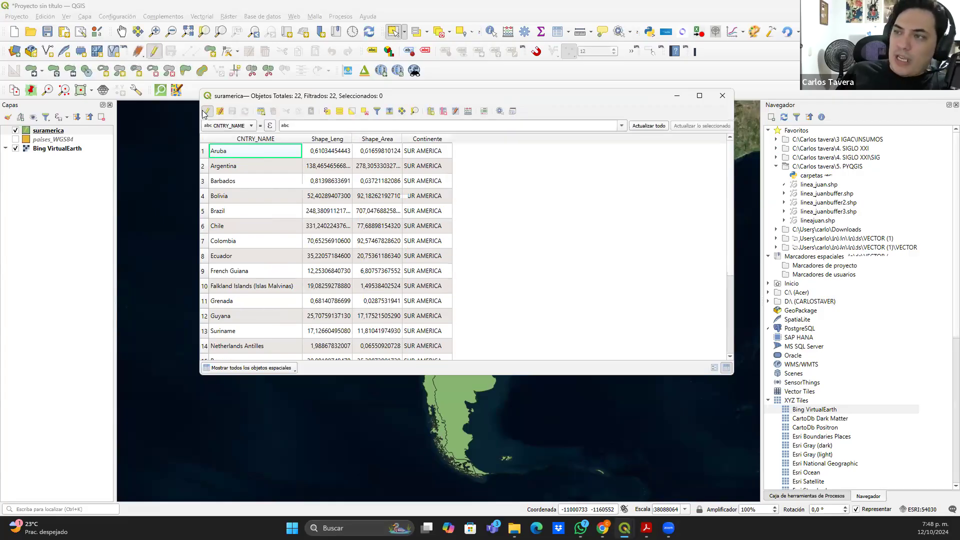
click(468, 111)
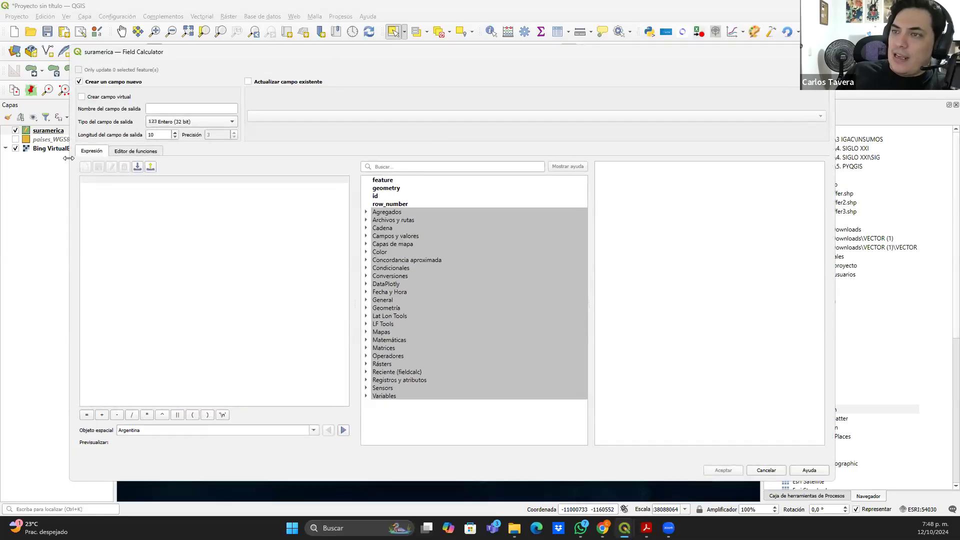
drag(69, 158, 248, 155)
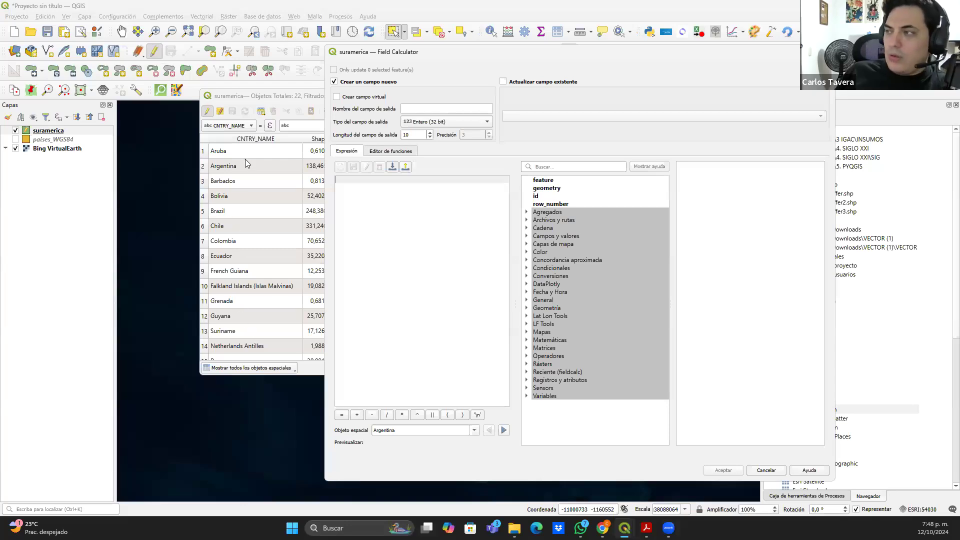
click(503, 83)
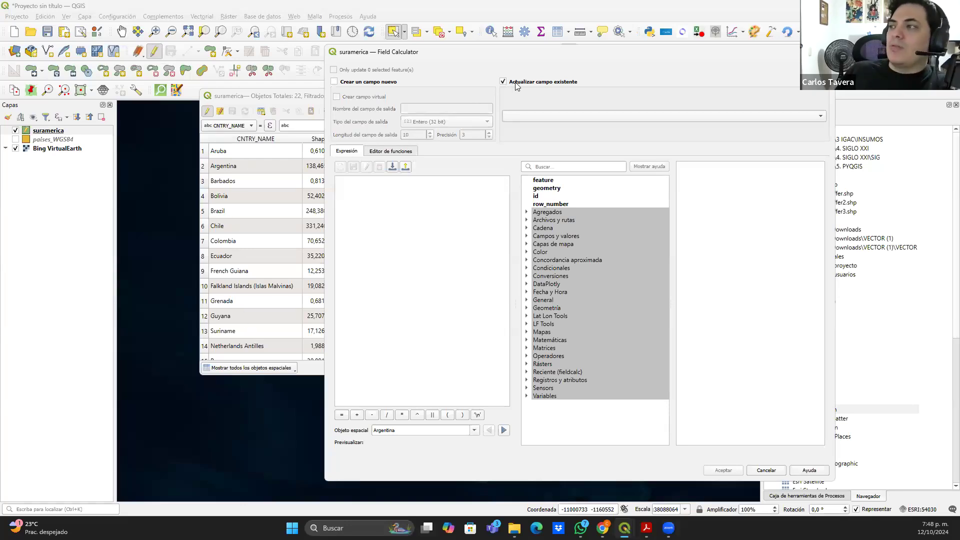
click(535, 116)
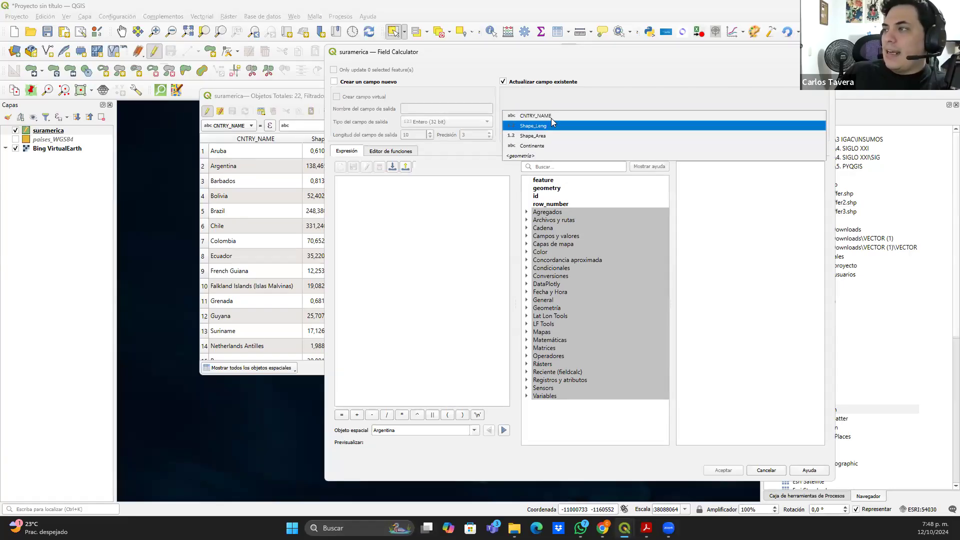
click(550, 115)
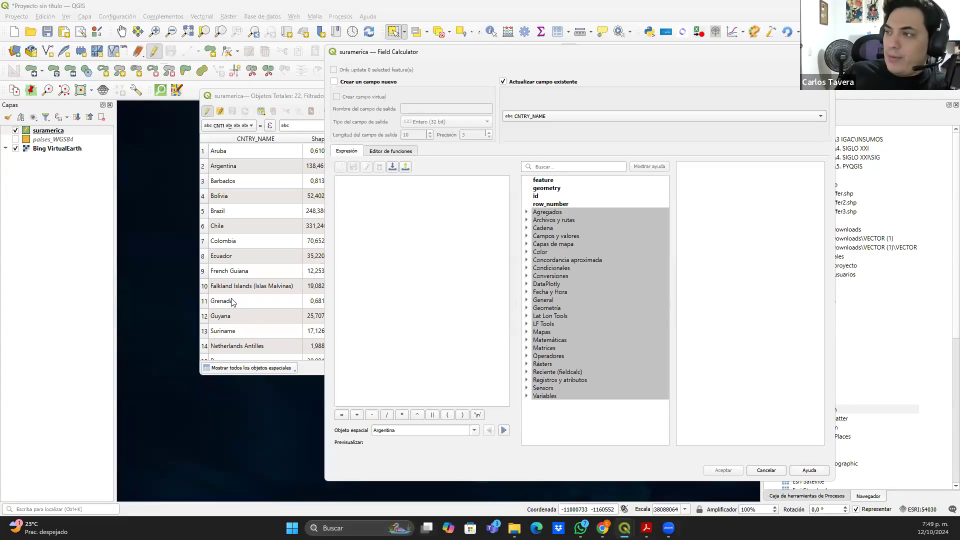
Insert the upper function from the Cadena group into the Field Calculator expression
click(527, 220)
click(528, 220)
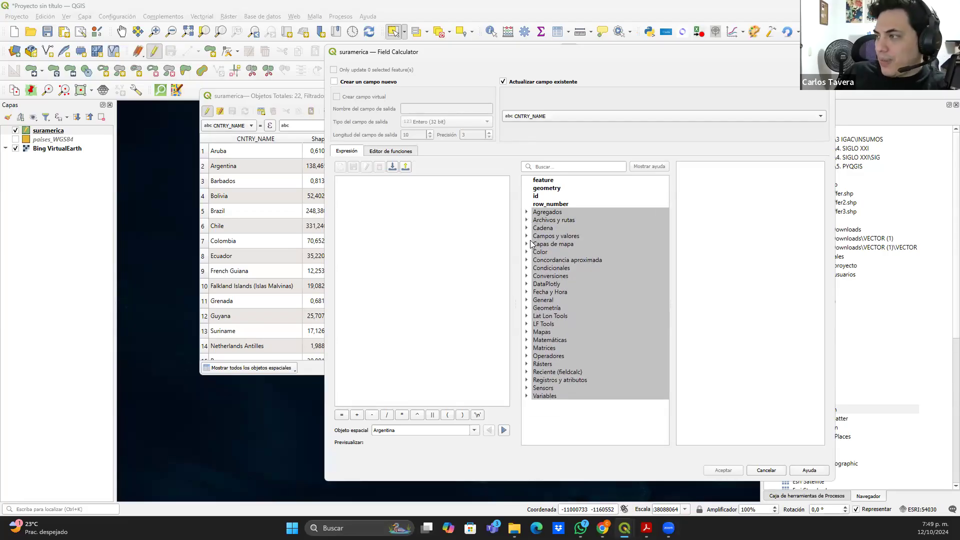
click(542, 229)
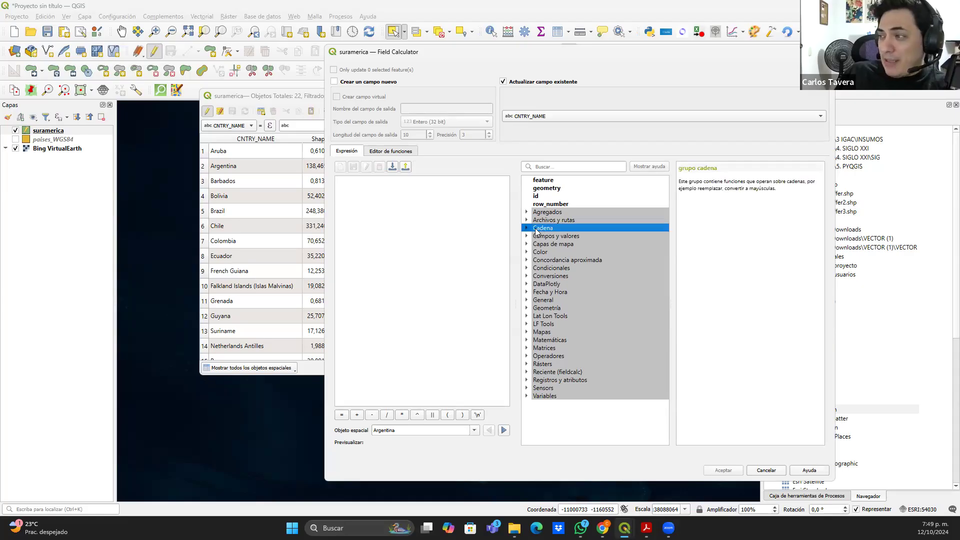
click(527, 228)
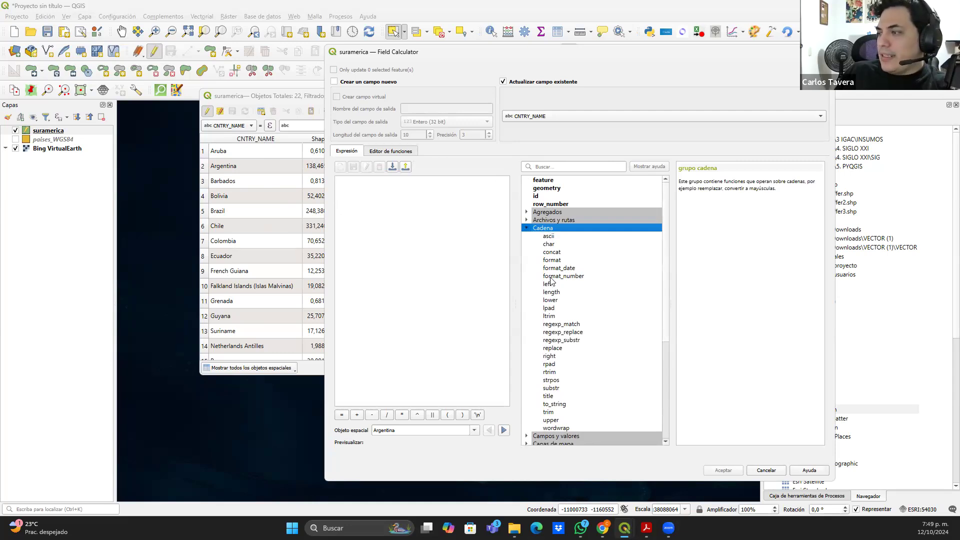
scroll(553, 280, down, 1)
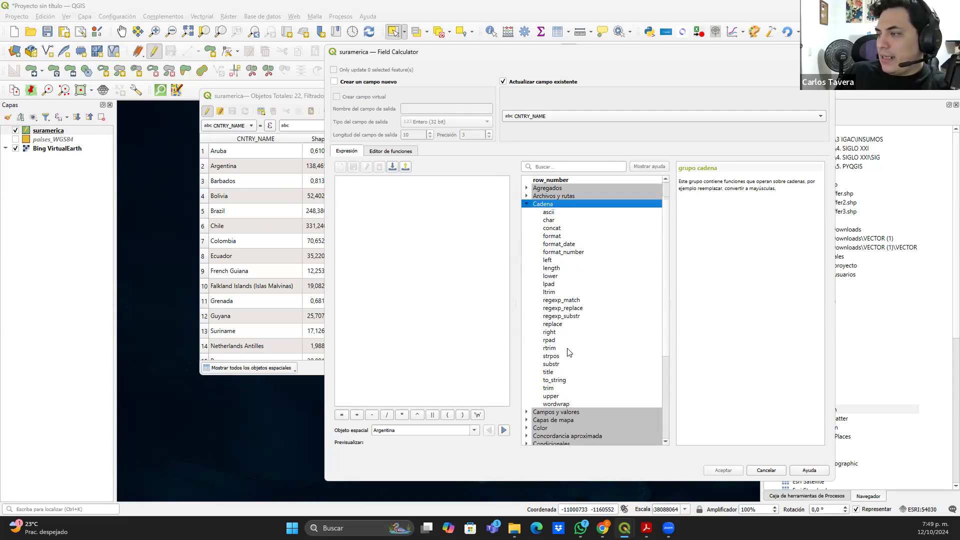
click(552, 397)
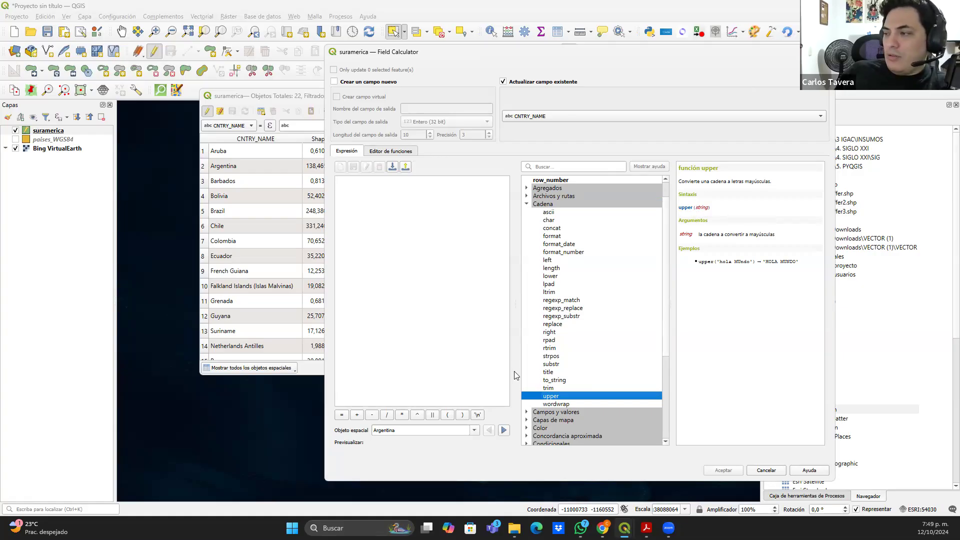
double_click(550, 397)
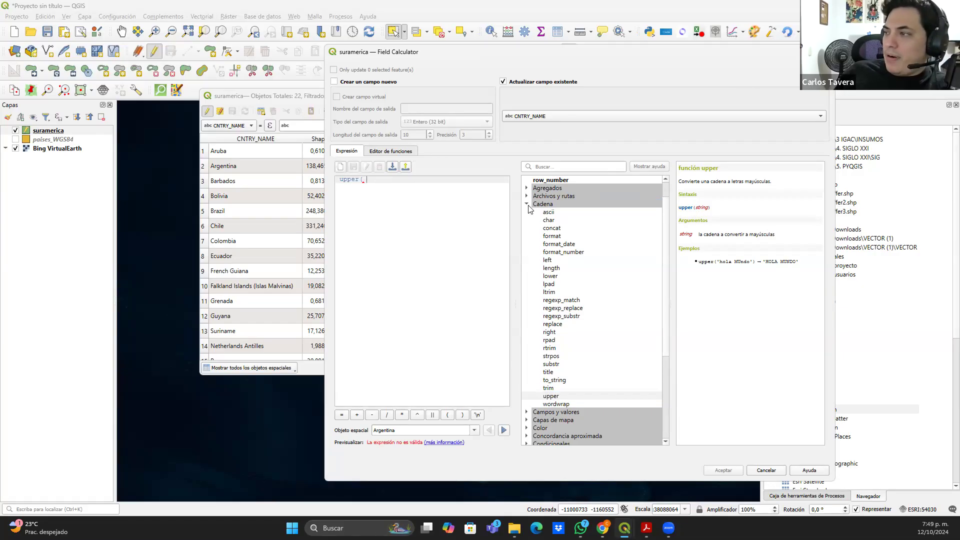
Complete the expression as upper("CNTRY_NAME") using the field from the Campos y valores group, and apply the calculation
click(528, 204)
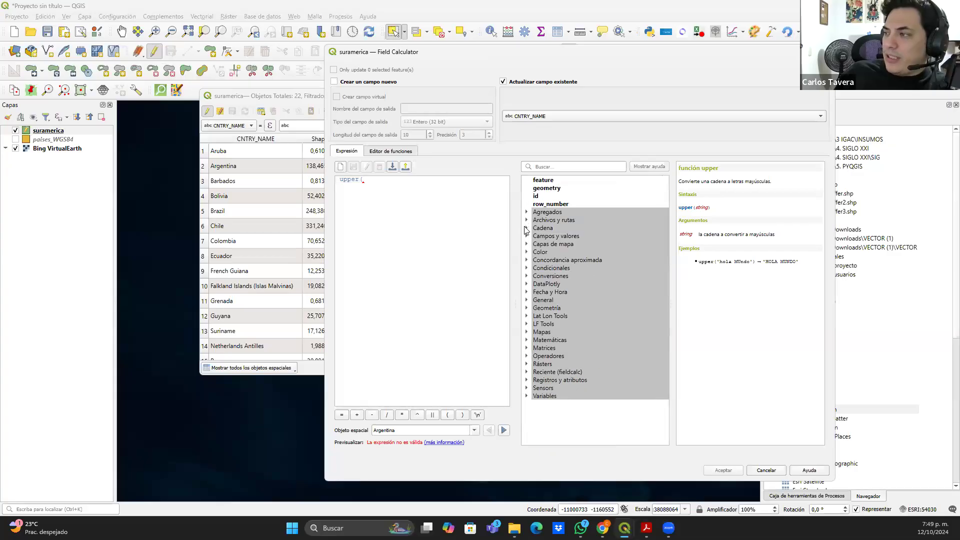
click(527, 237)
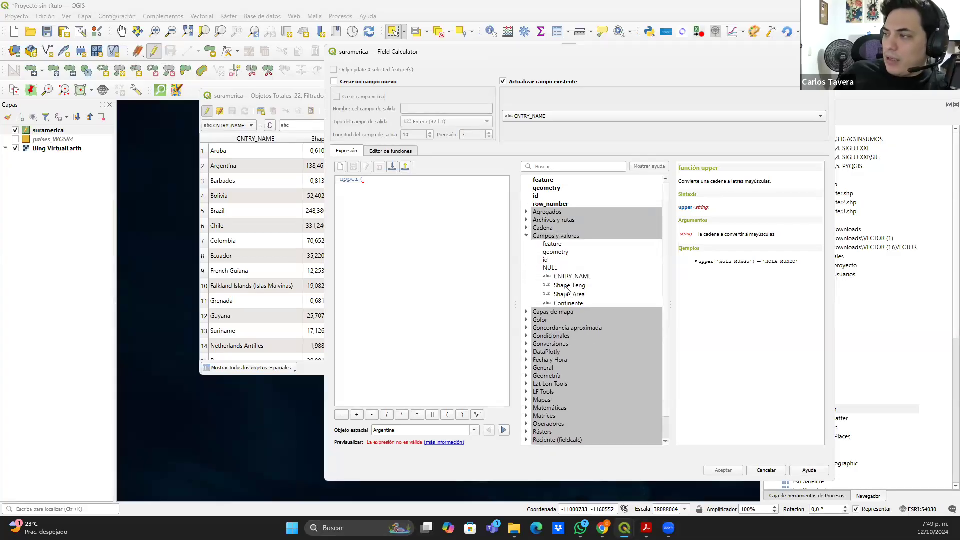
double_click(573, 276)
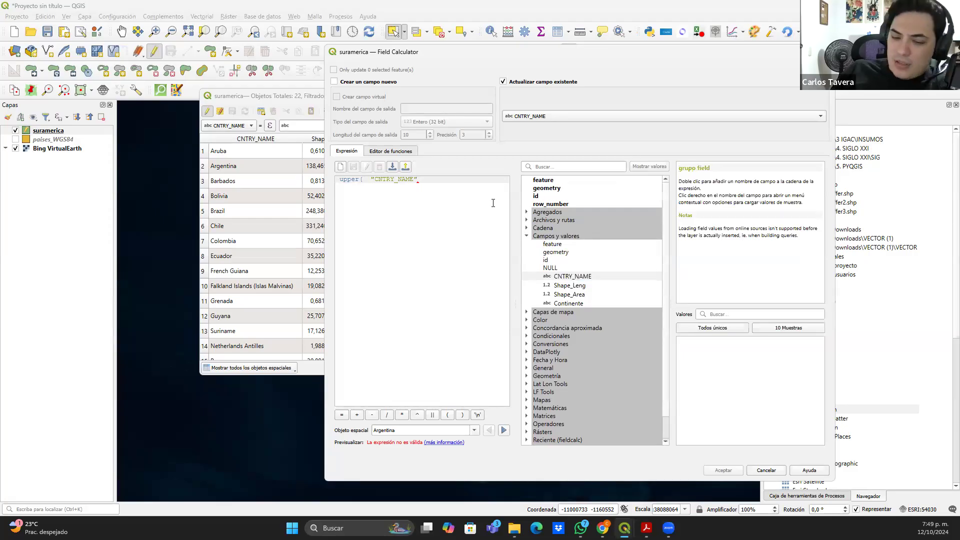
text())
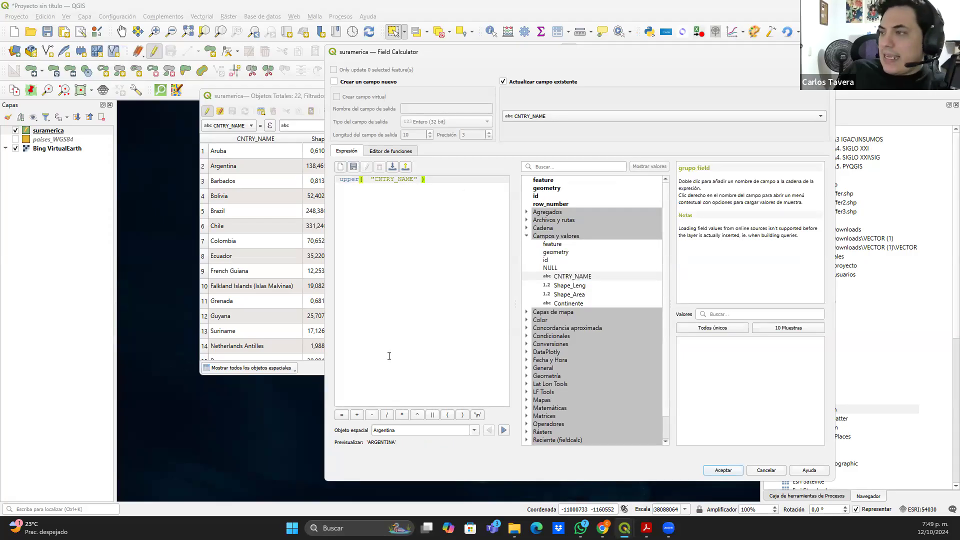
drag(369, 443, 390, 443)
click(395, 447)
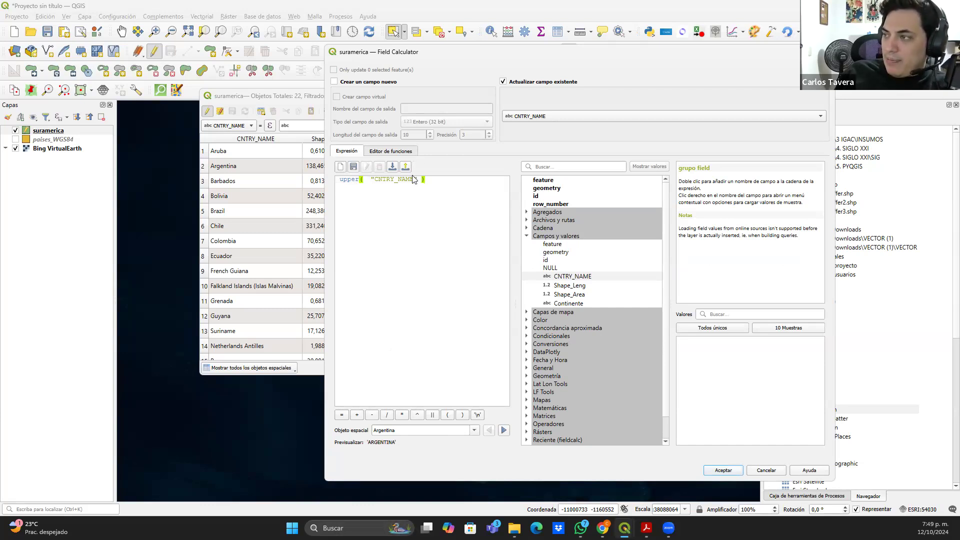
click(419, 182)
drag(419, 179, 341, 168)
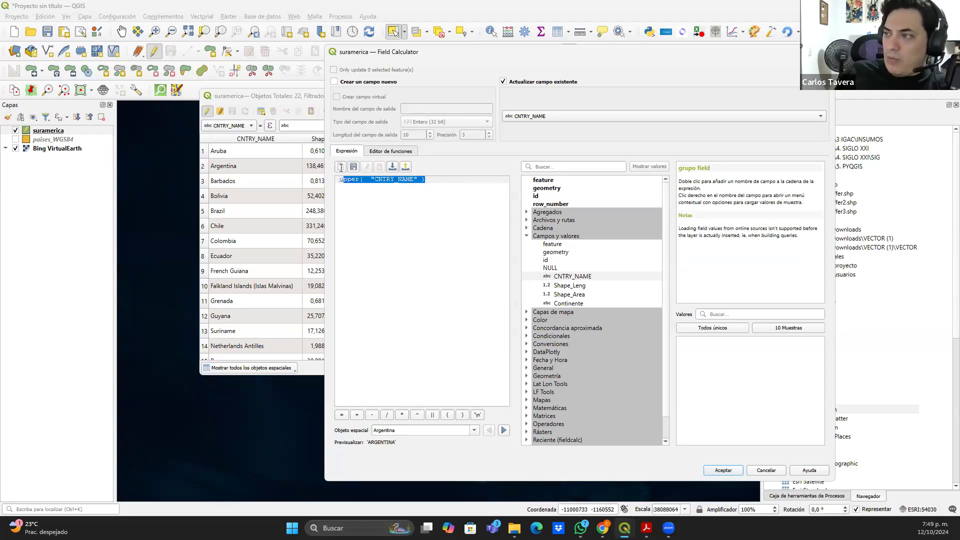
click(399, 223)
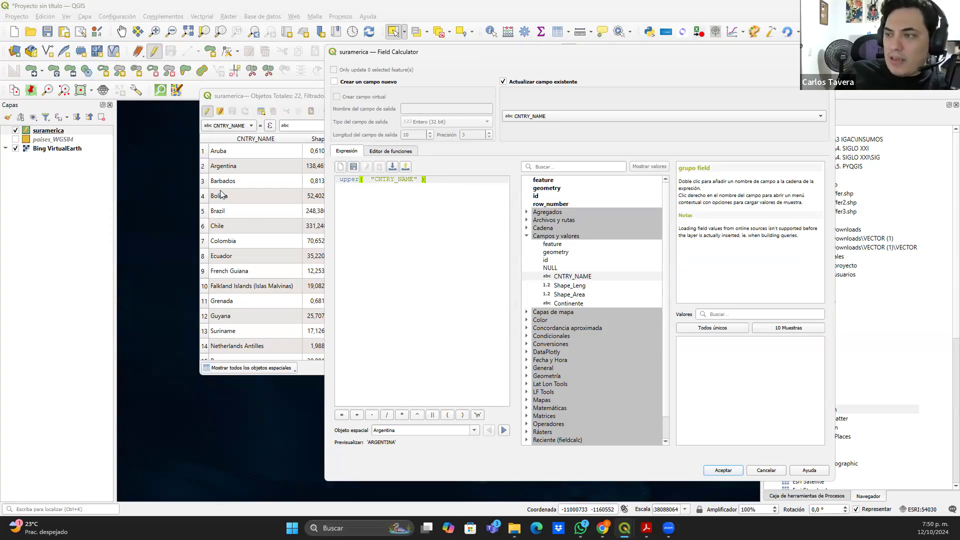
click(729, 475)
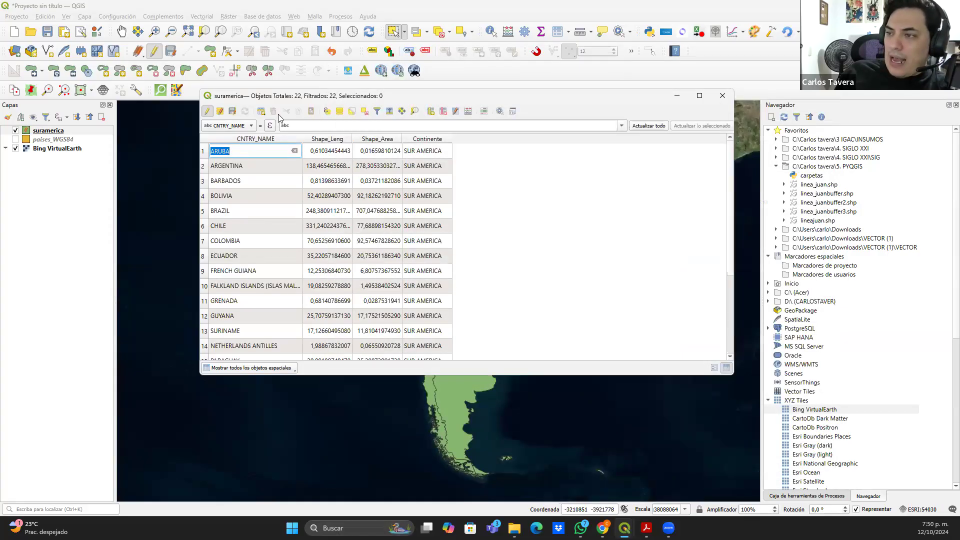
Fit the CNTRY_NAME column to its contents and look through the country names in the table
double_click(302, 139)
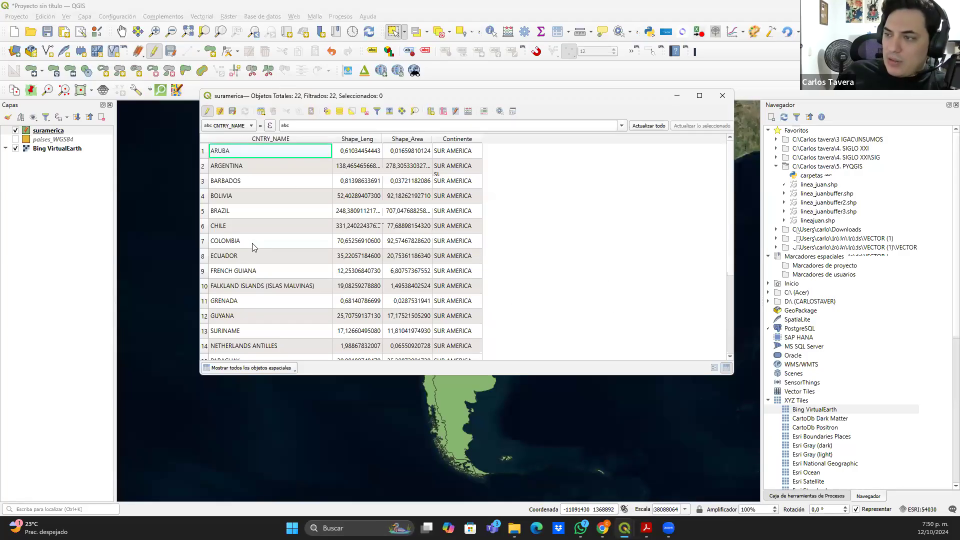
scroll(251, 312, down, 3)
scroll(256, 260, up, 3)
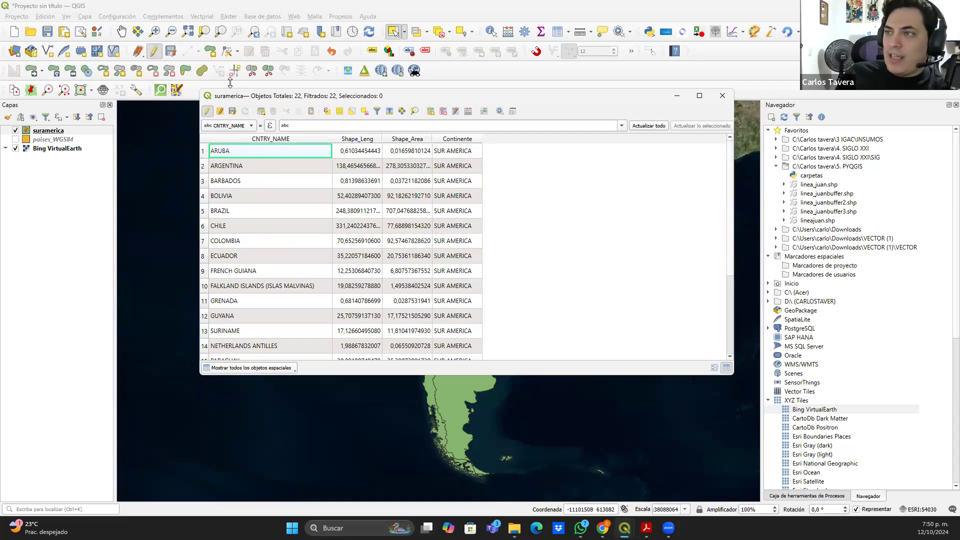
End editing on suramerica, saving the changes, and close the attribute table
click(205, 114)
click(469, 272)
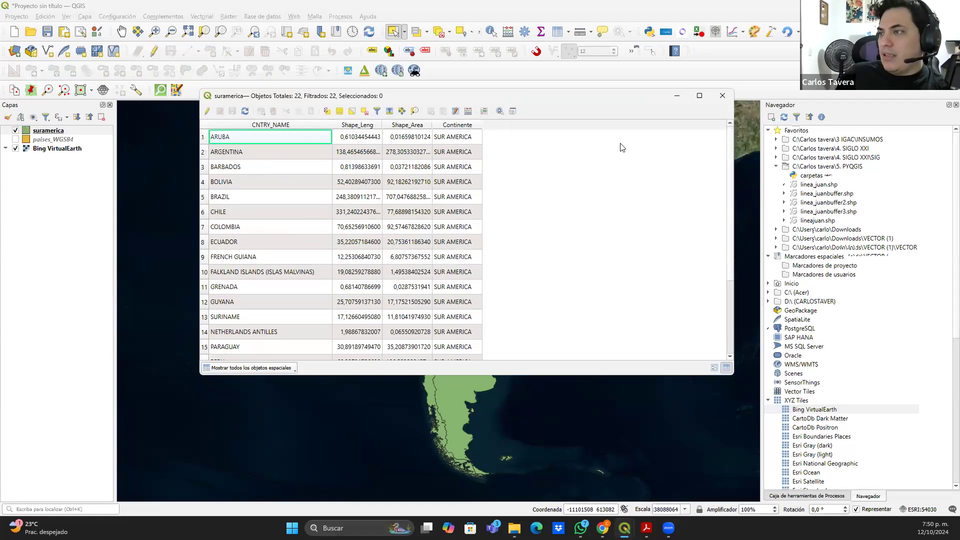
click(723, 96)
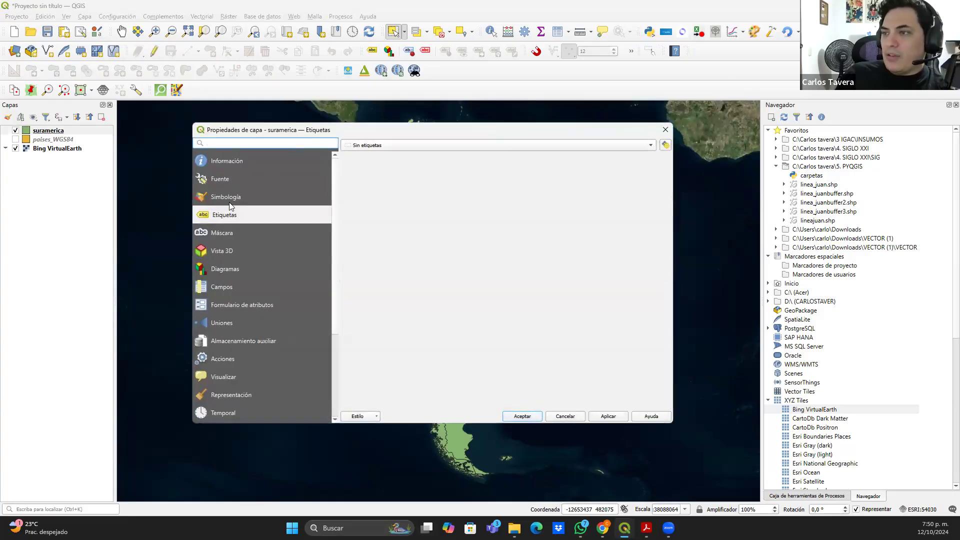
Label suramerica with single labels (Etiquetas sencillas) from CNTRY_NAME, enable the text buffer and the mask, and accept the layer properties
click(377, 145)
click(380, 157)
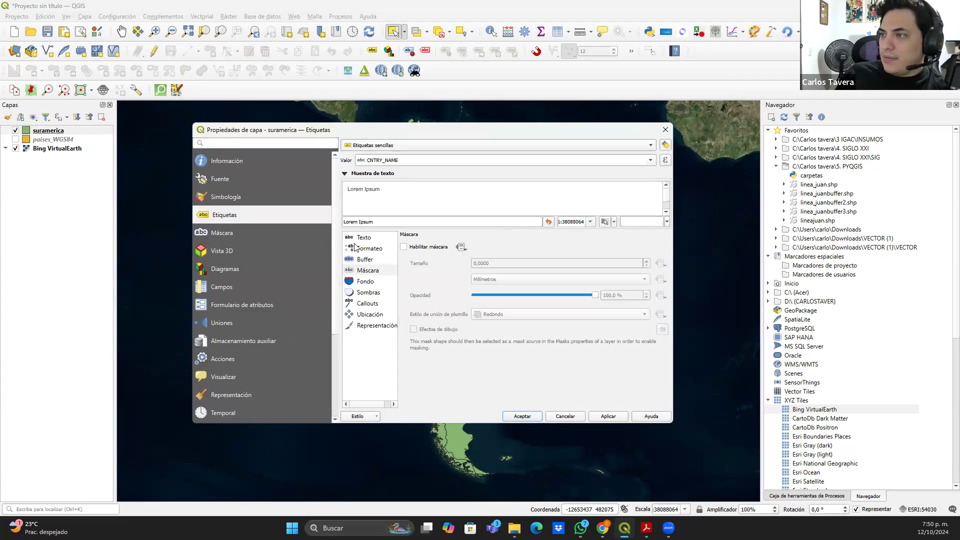
click(366, 259)
click(404, 247)
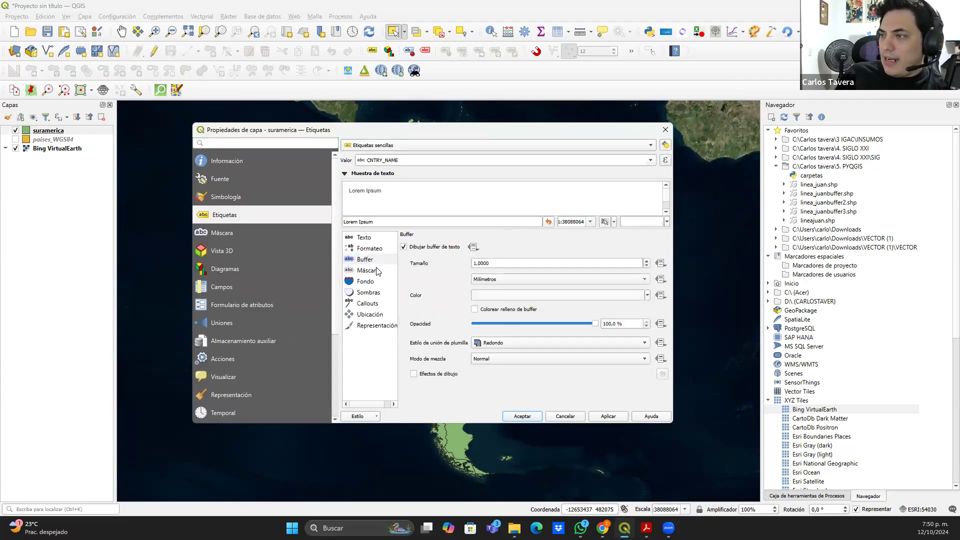
click(367, 270)
click(404, 247)
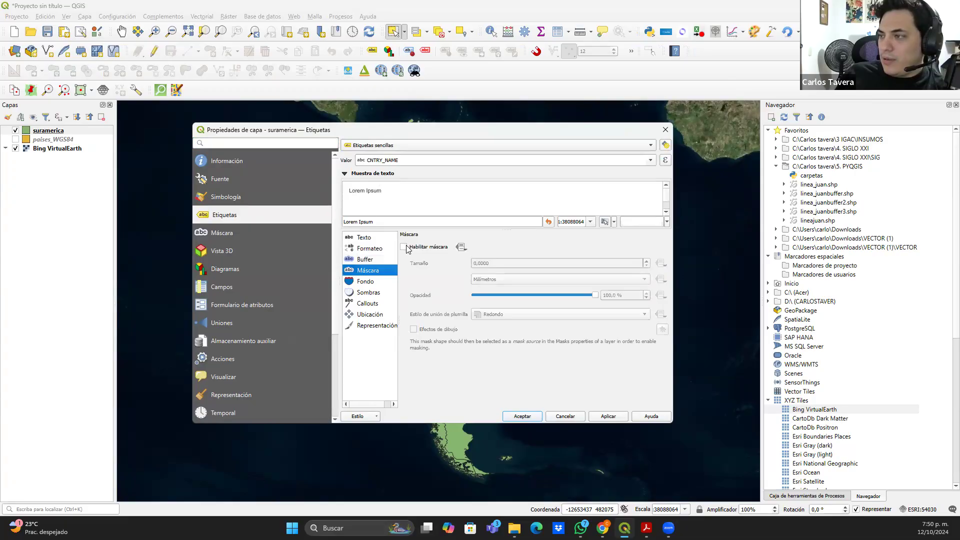
click(522, 416)
Examine the country name labels on the map, focusing on northern South America around Colombia, Venezuela and Ecuador
drag(490, 343, 401, 316)
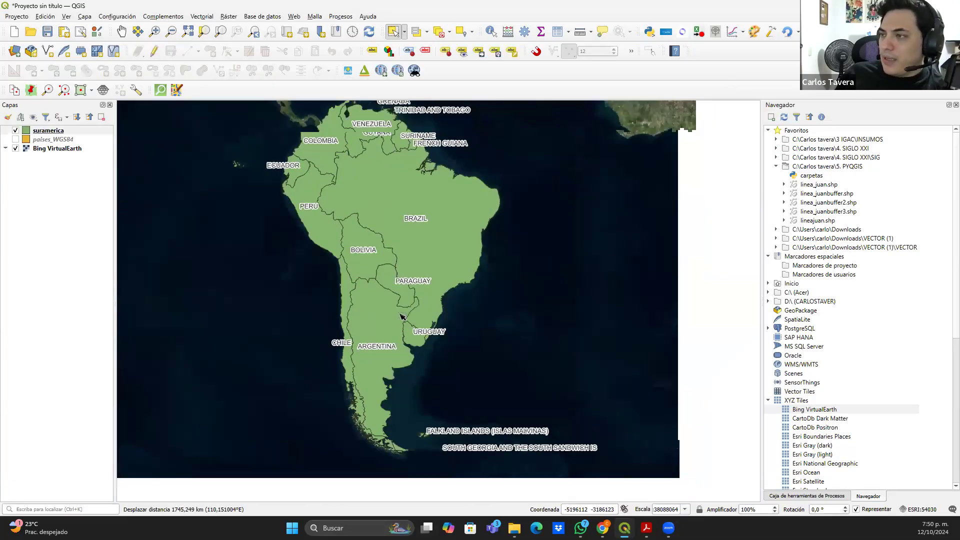
scroll(443, 215, up, 1)
drag(443, 215, 444, 377)
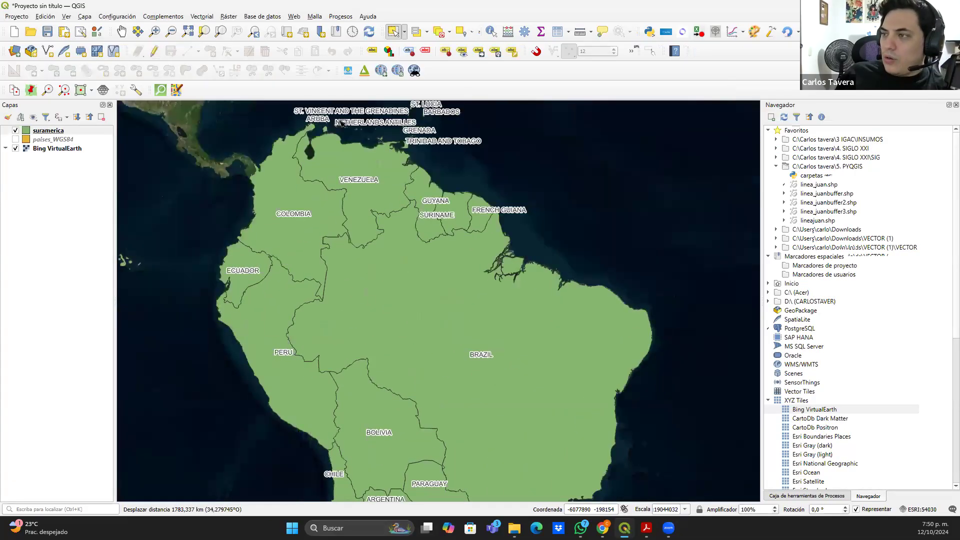
drag(338, 272, 331, 338)
scroll(288, 293, up, 1)
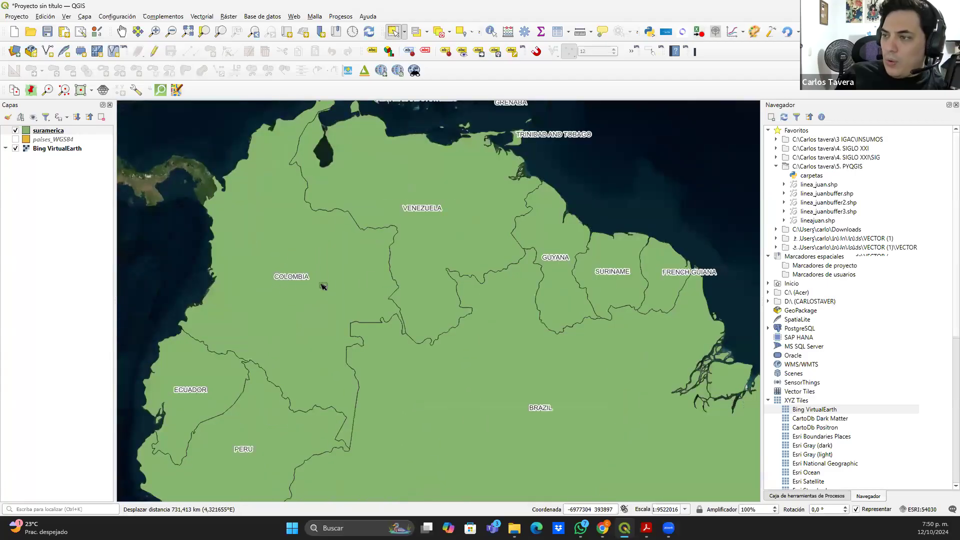
drag(291, 279, 315, 257)
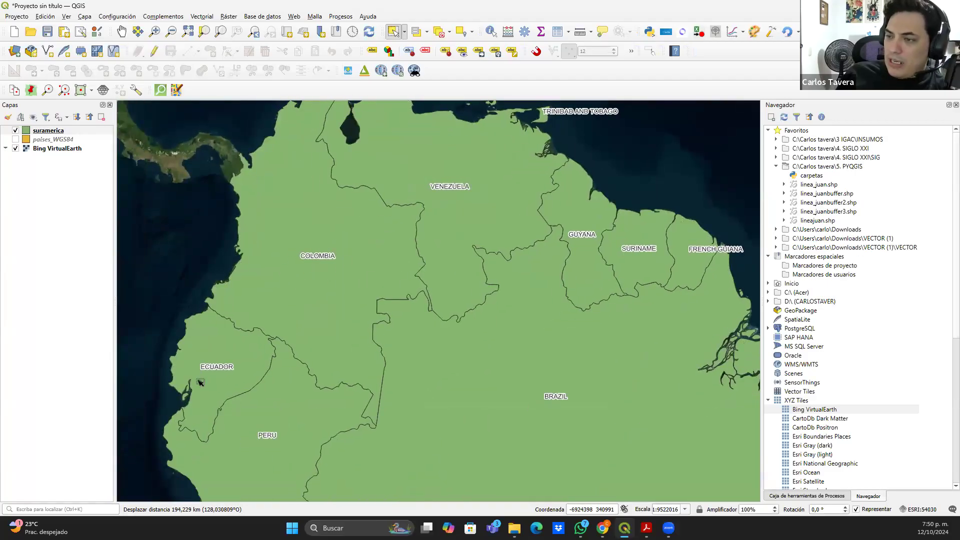
drag(476, 198, 371, 168)
Open the suramerica attribute table and enable editing on the layer
double_click(59, 131)
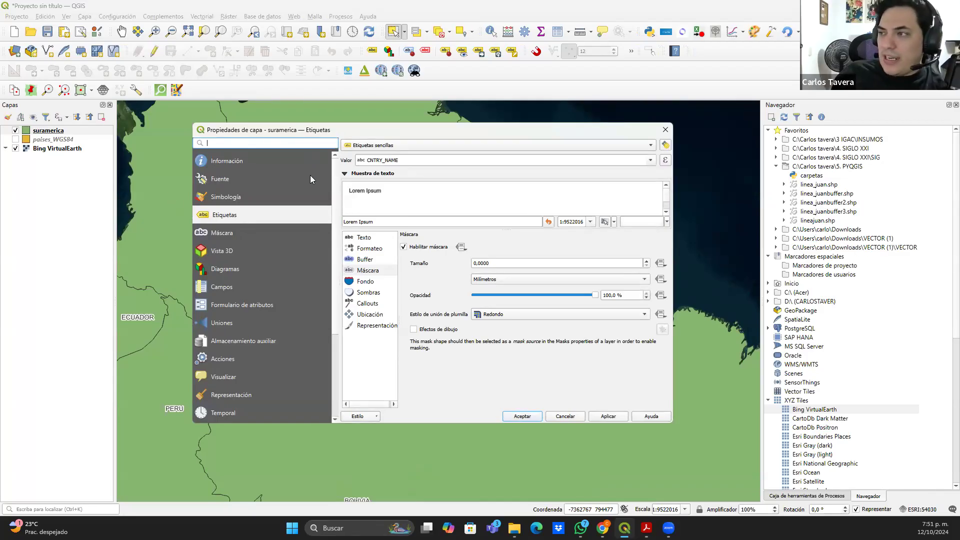
click(666, 129)
click(58, 131)
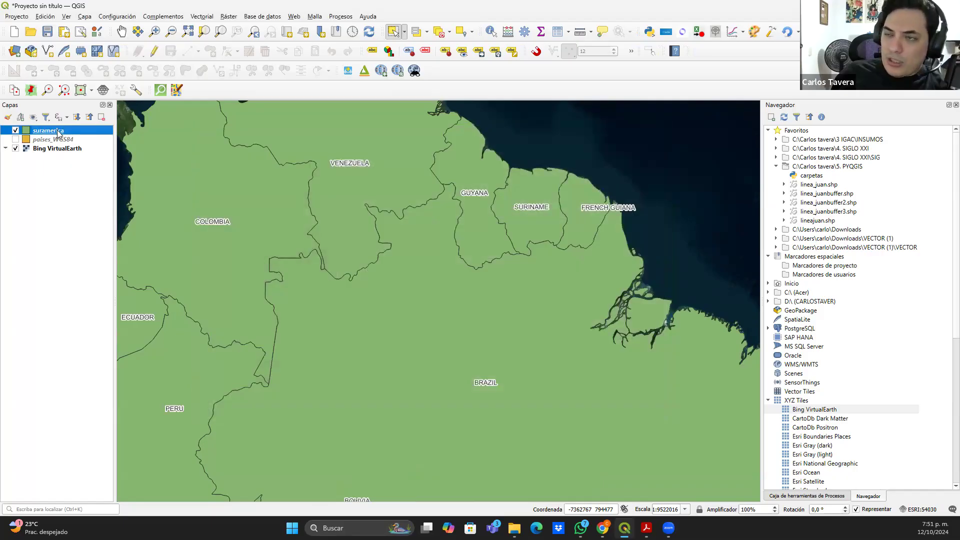
right_click(58, 133)
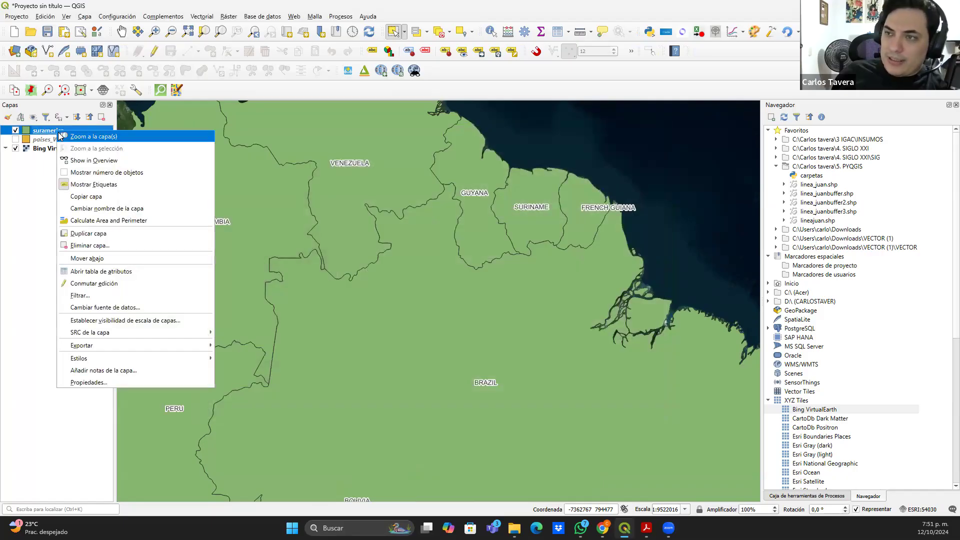
click(119, 272)
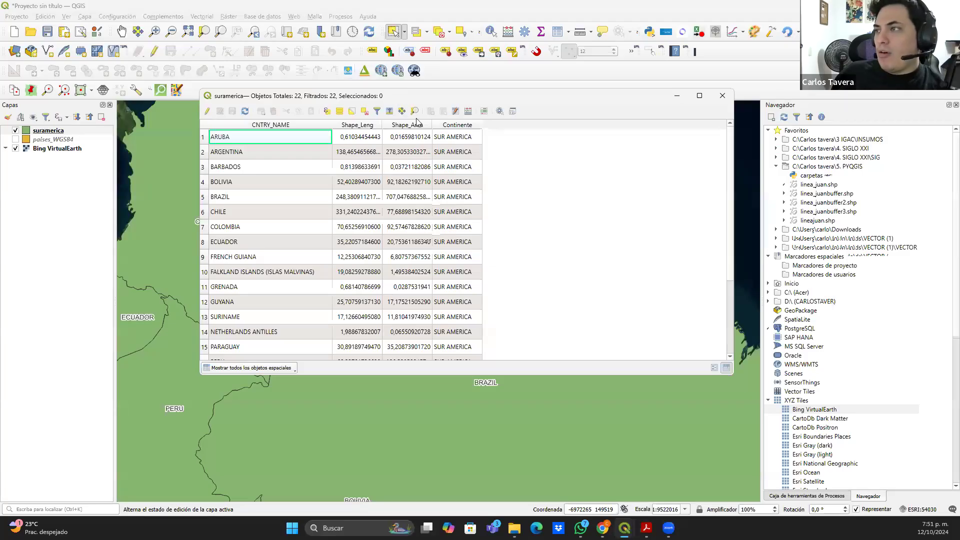
click(206, 111)
click(443, 111)
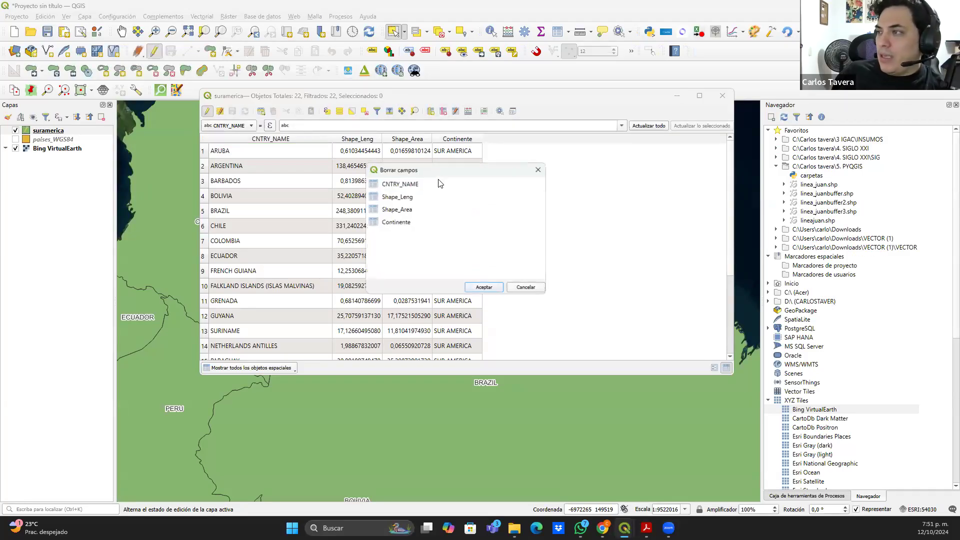
click(538, 170)
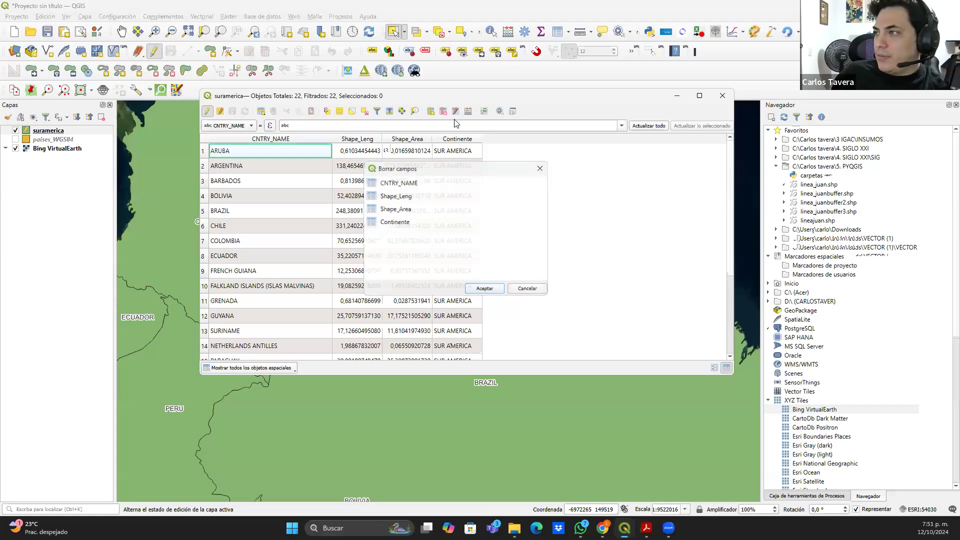
Add a Texto (cadena) field named concatenad with length 150 and widen its column in the table
click(430, 111)
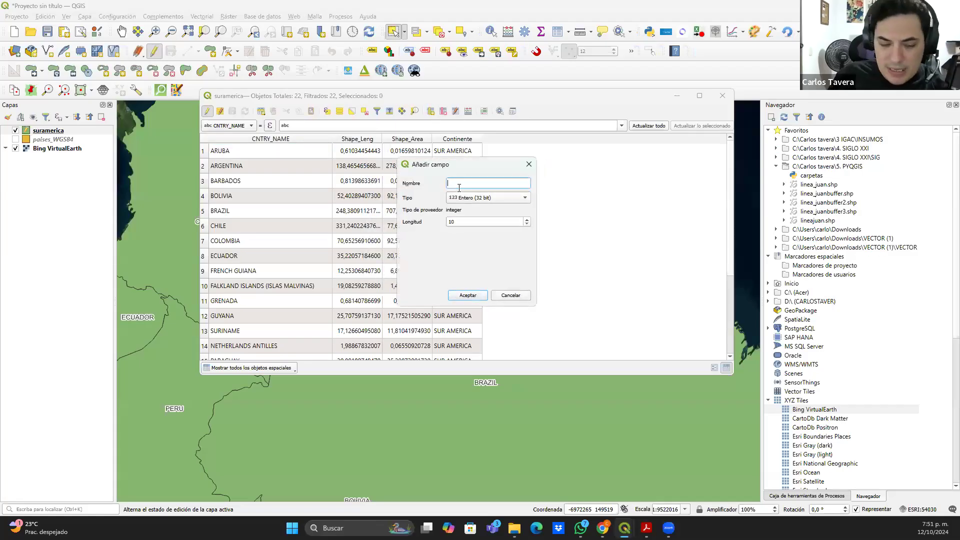
text(concatenad)
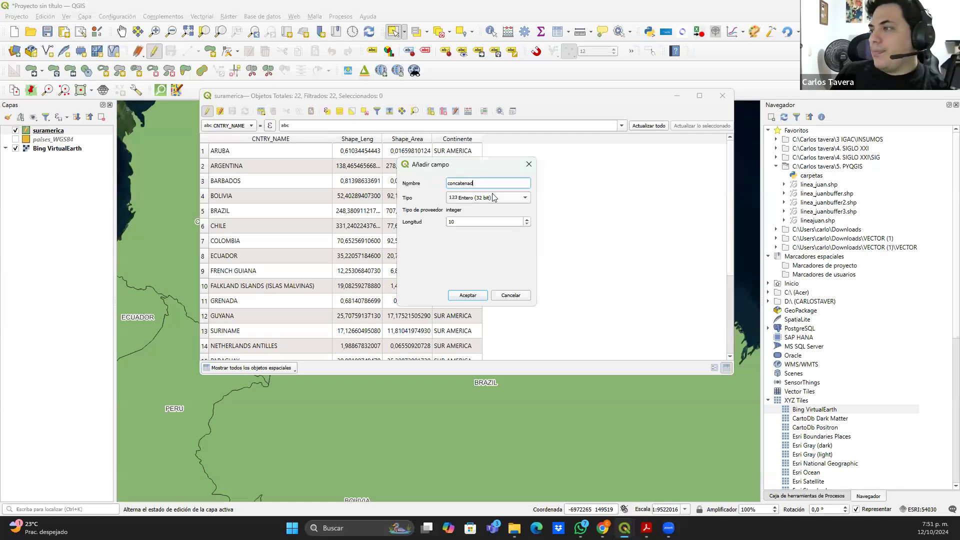
click(494, 197)
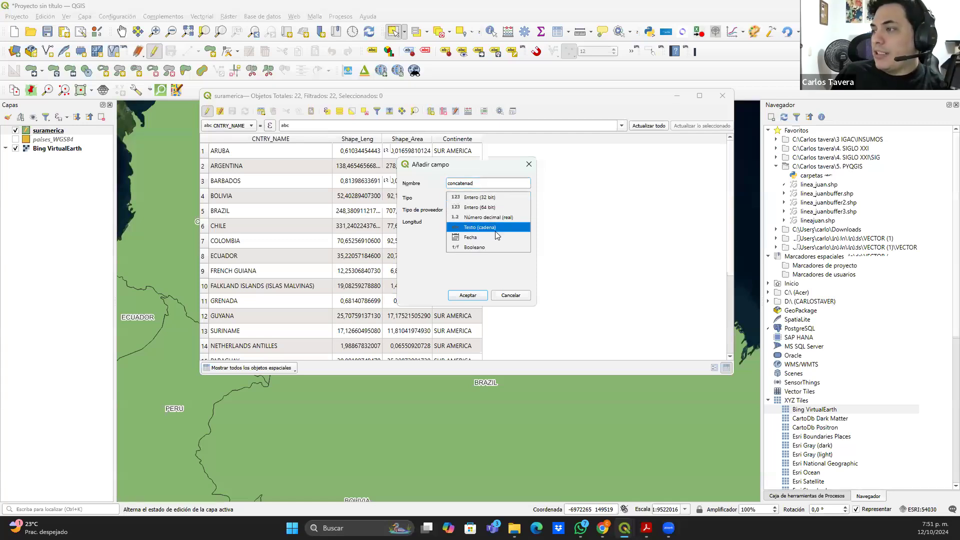
click(496, 227)
click(503, 224)
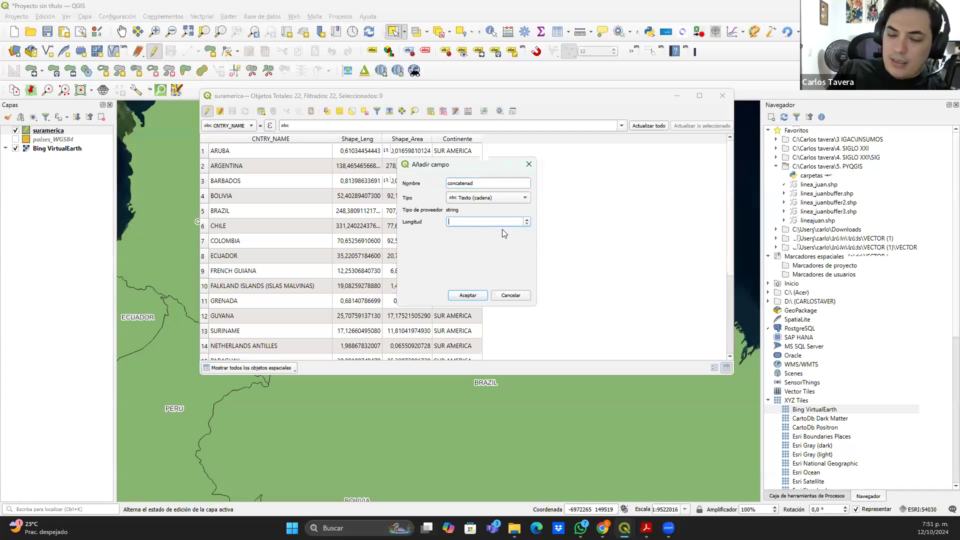
text(150)
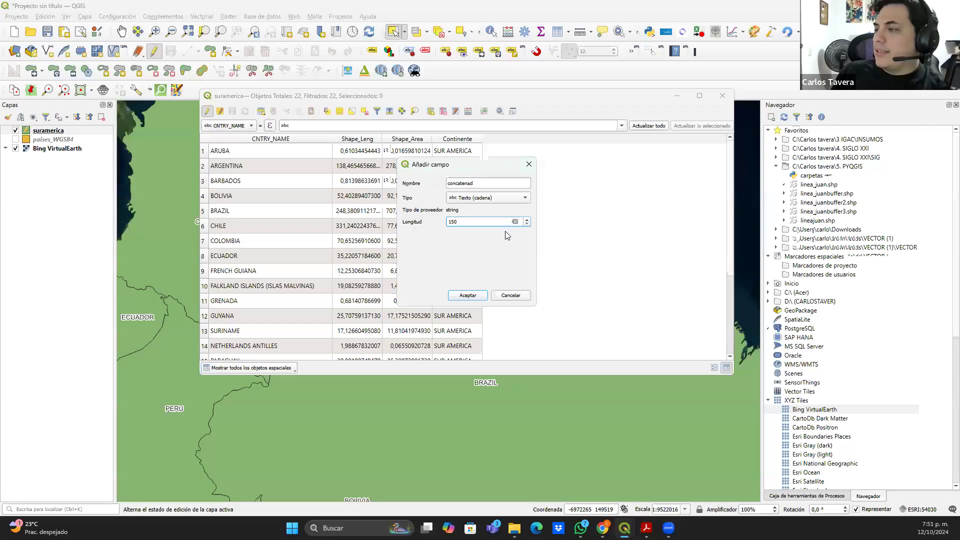
click(474, 296)
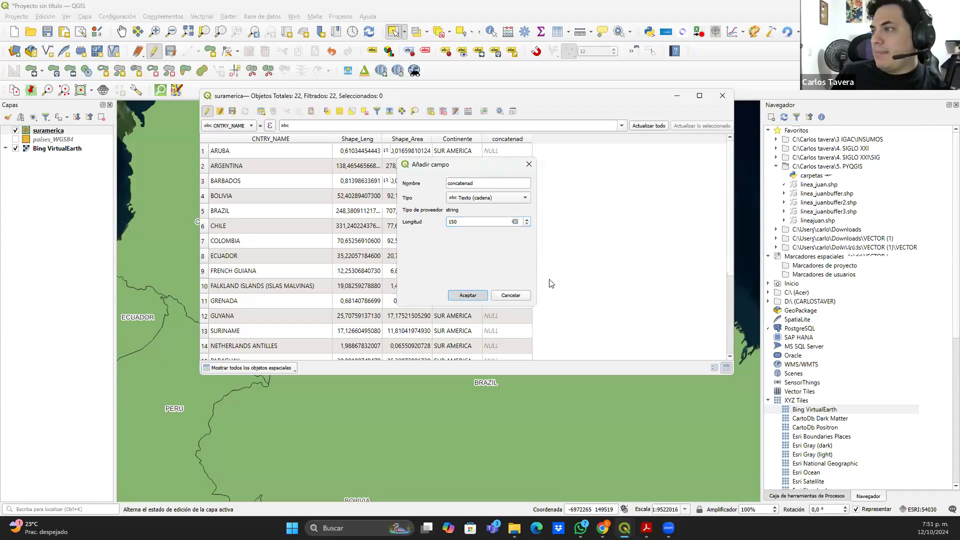
drag(532, 139, 692, 140)
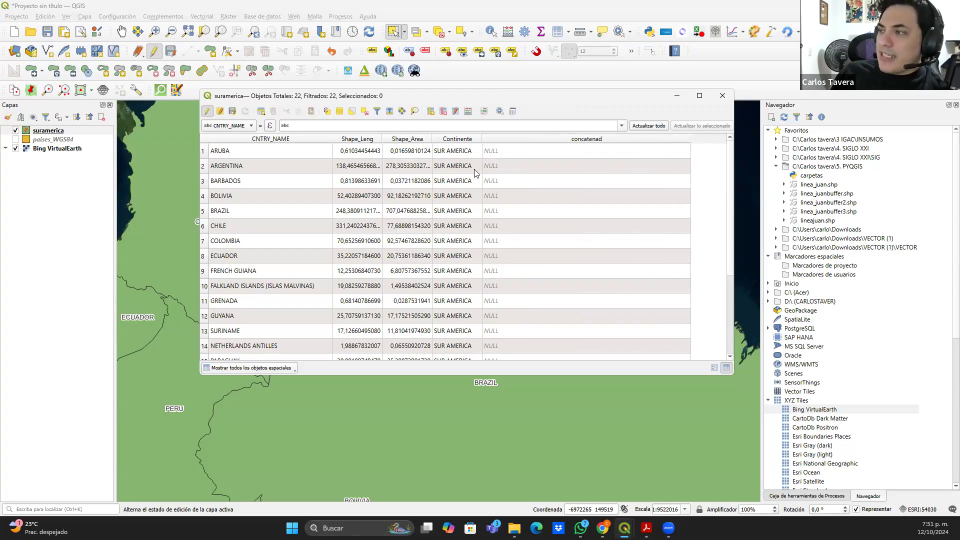
Open the Field Calculator for suramerica and set it to update the existing field concatenad
click(467, 111)
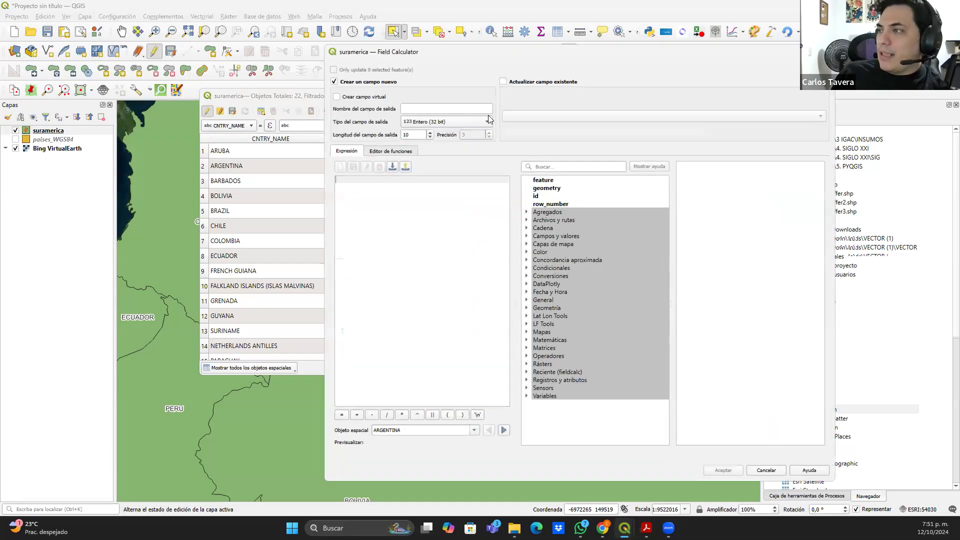
key(Escape)
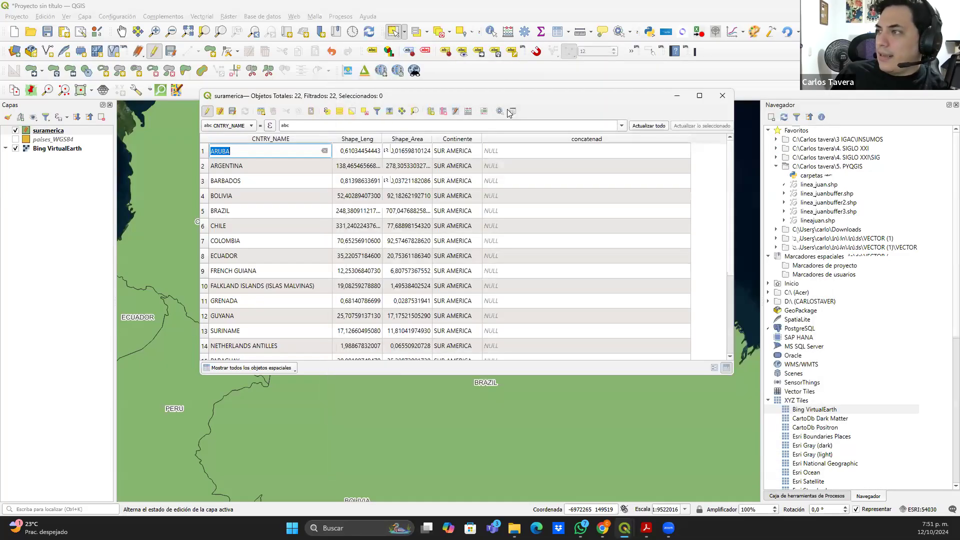
click(468, 111)
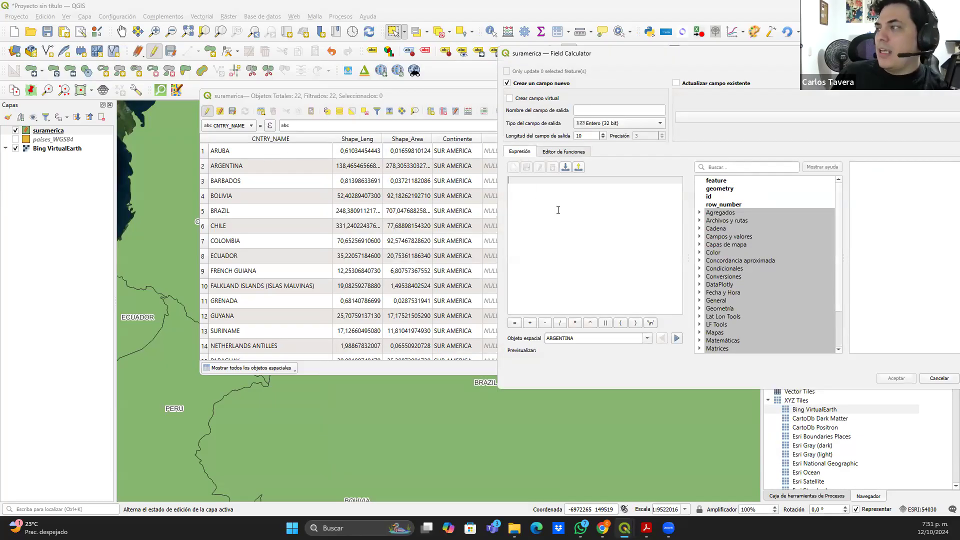
click(677, 83)
click(694, 118)
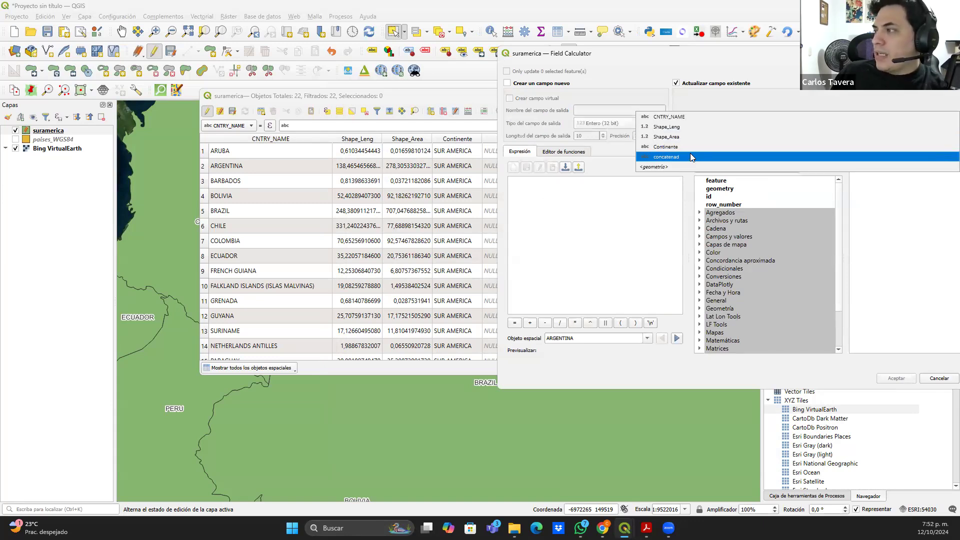
click(690, 153)
click(608, 202)
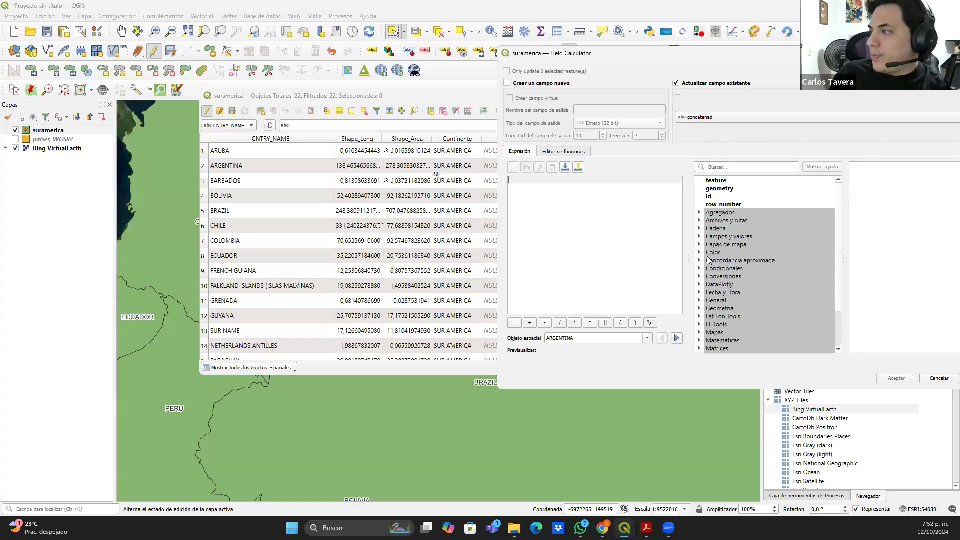
Build an expression that joins the CNTRY_NAME and Continente fields with a + operator
click(700, 236)
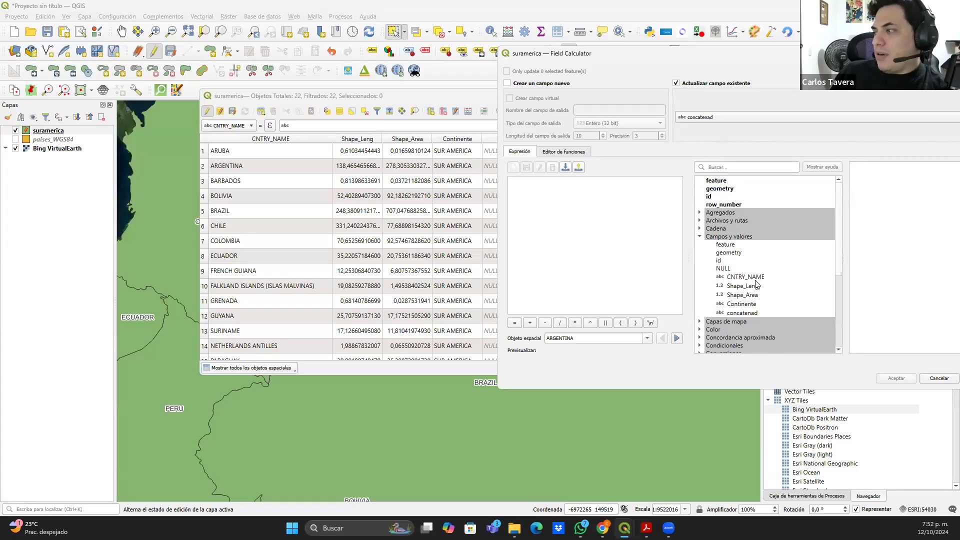
click(747, 278)
double_click(748, 278)
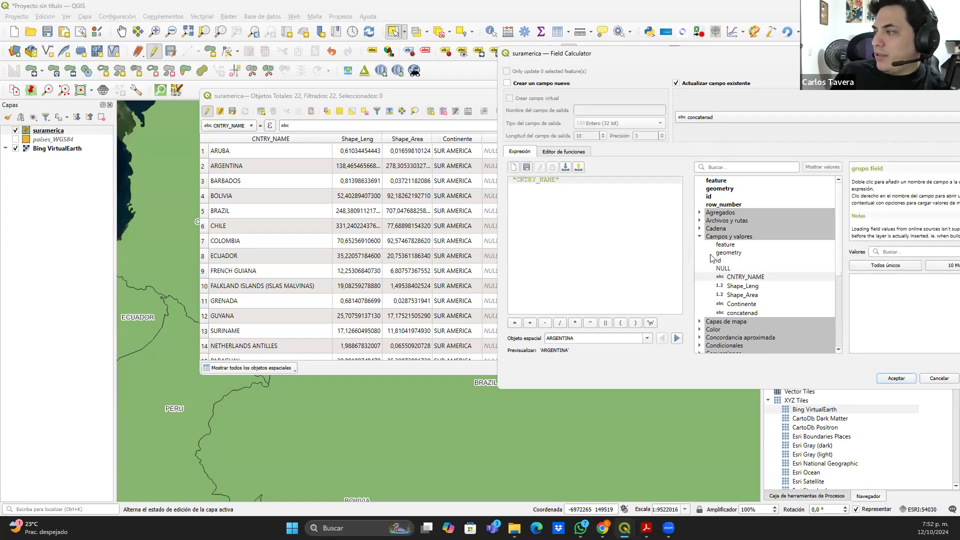
double_click(742, 304)
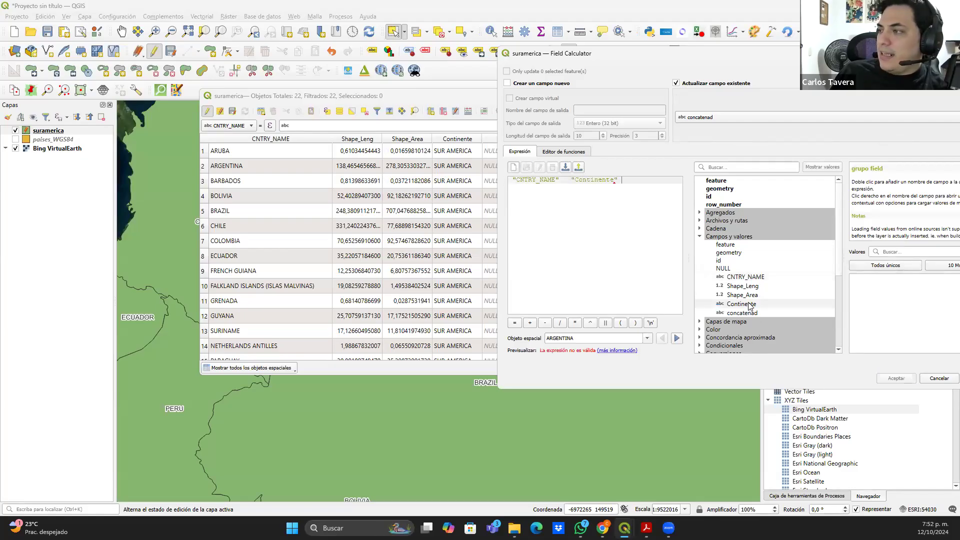
click(566, 180)
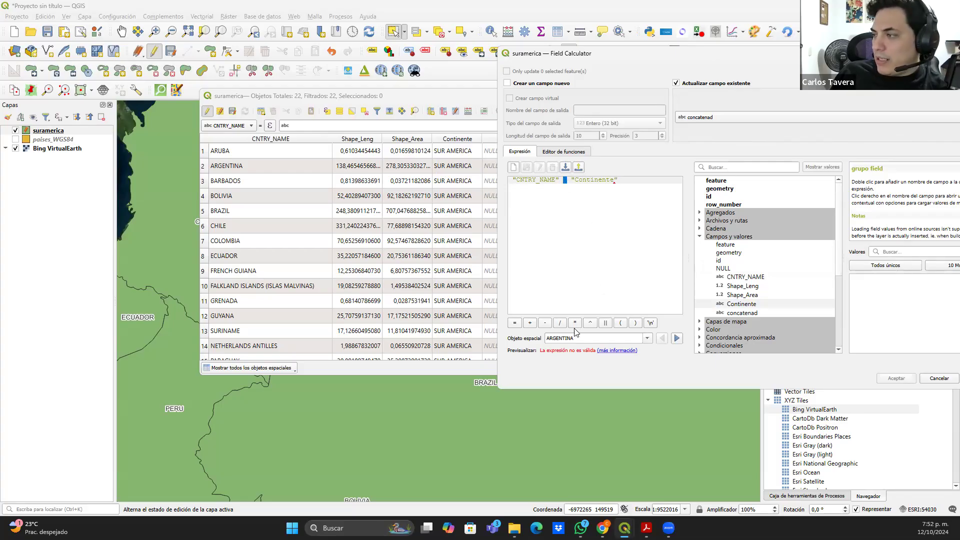
click(529, 323)
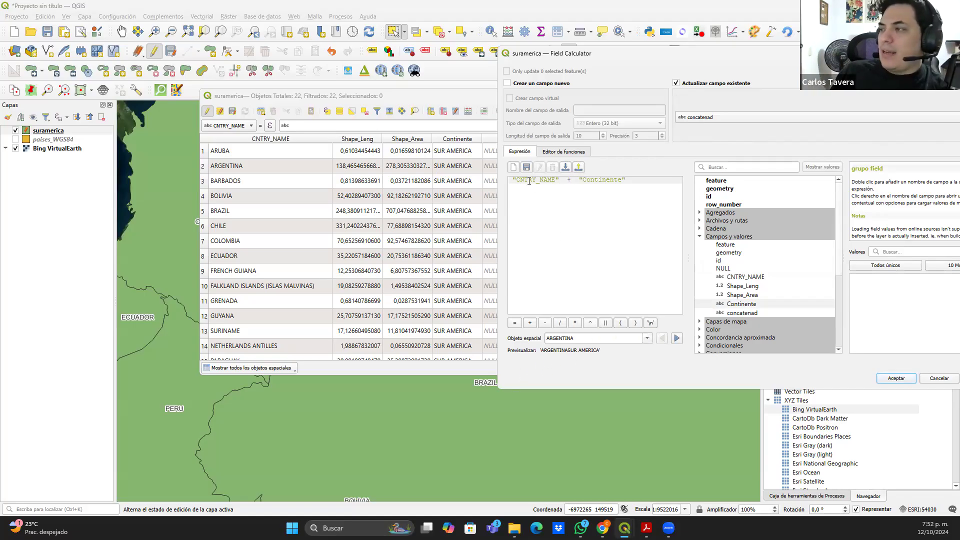
Put the literal text 'pais de ' in front of CNTRY_NAME in the expression, joined with +
text('')
text(pa)
text(i)
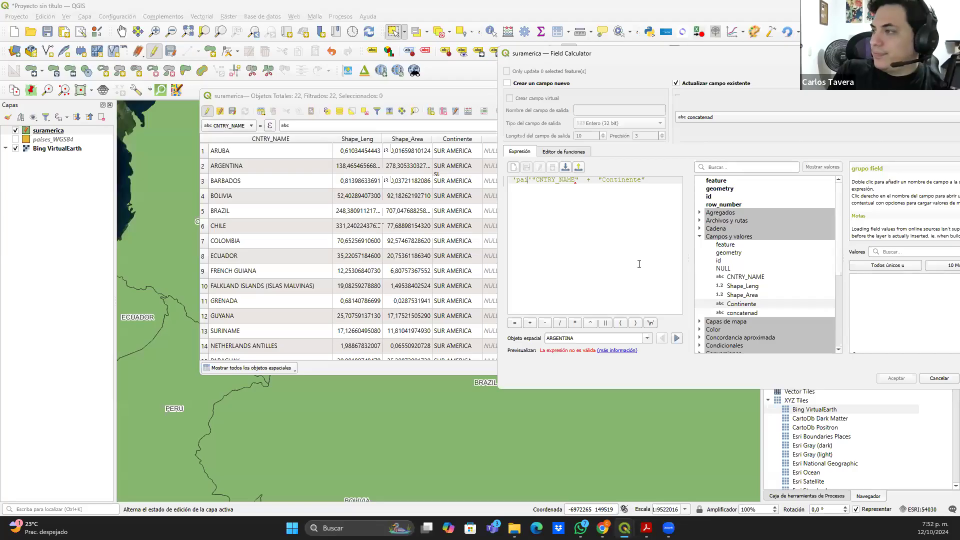
text(s de)
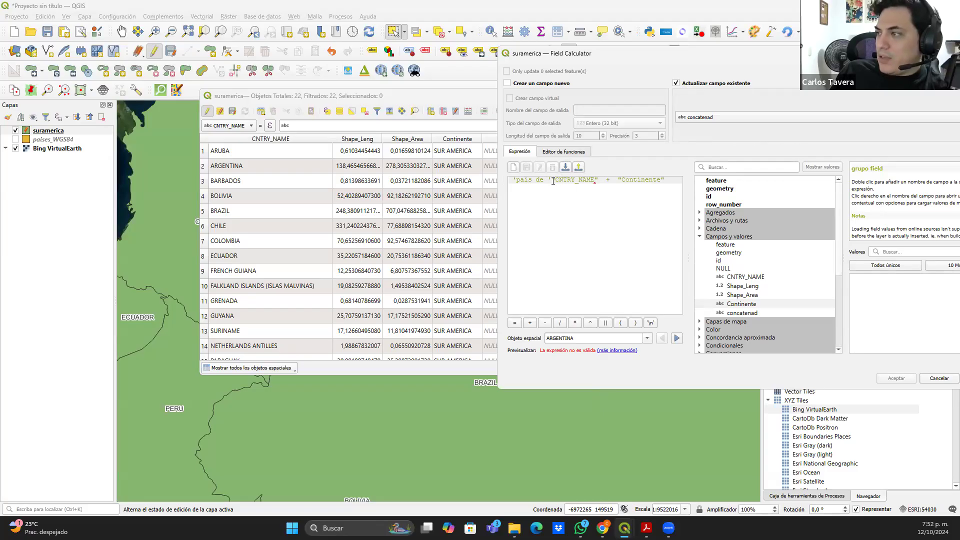
click(529, 323)
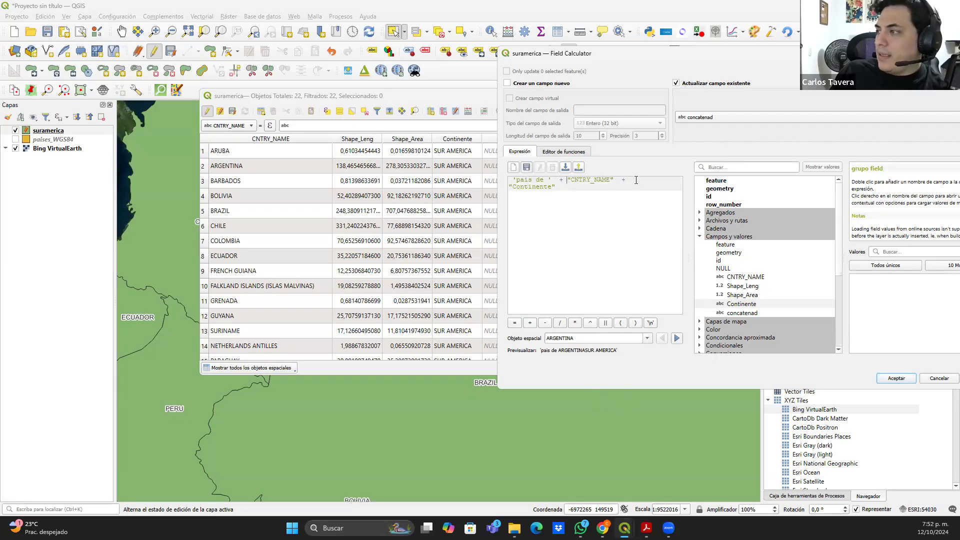
Insert the literal ' en ', with a space on each side, between CNTRY_NAME and Continente, joined with +
text(')
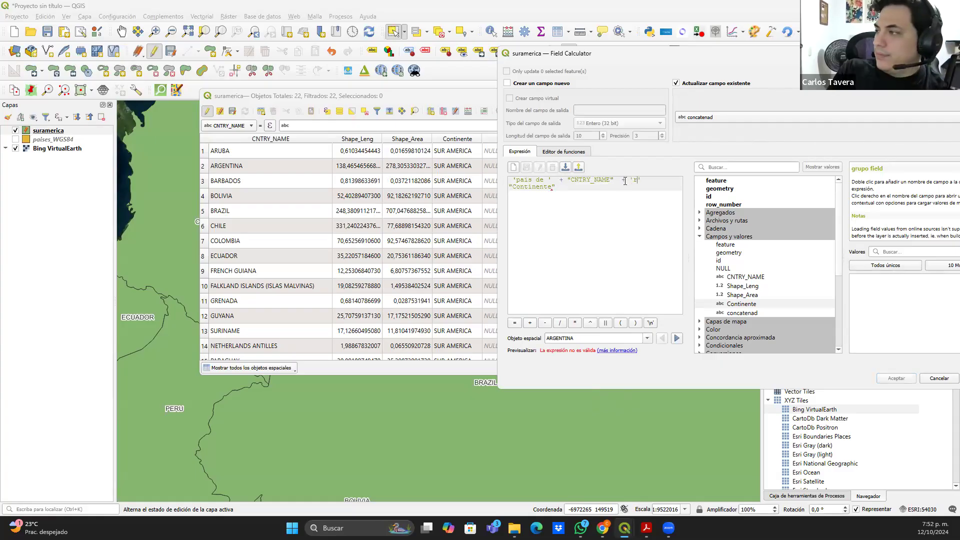
text(en)
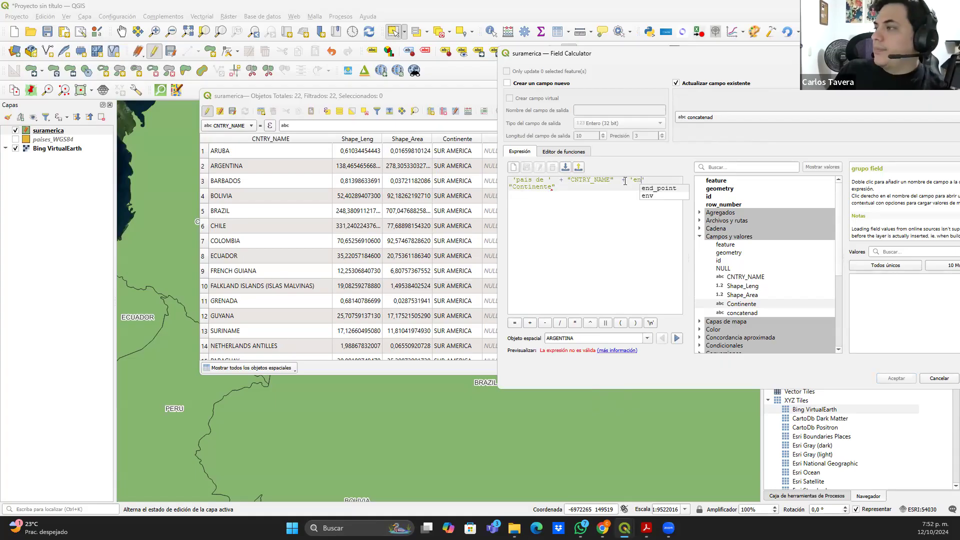
click(666, 182)
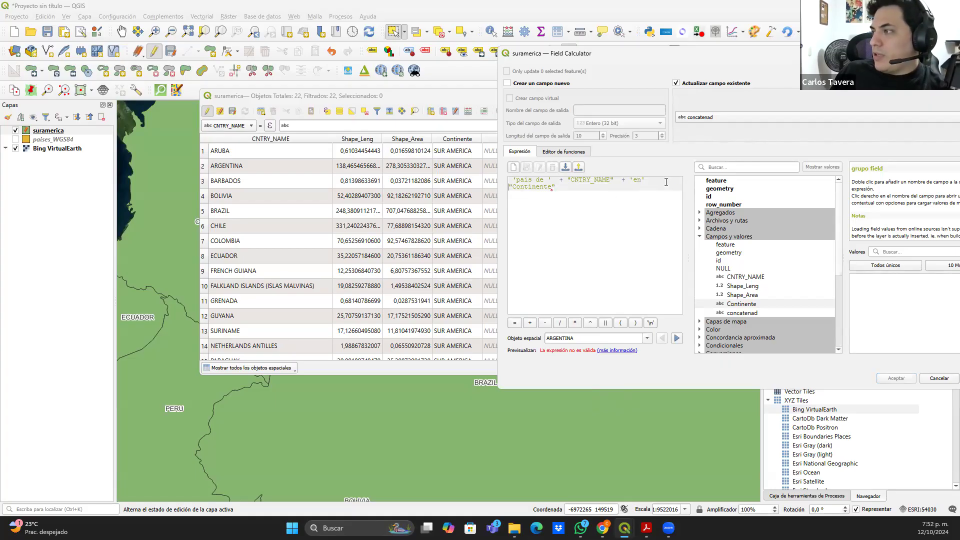
text(+)
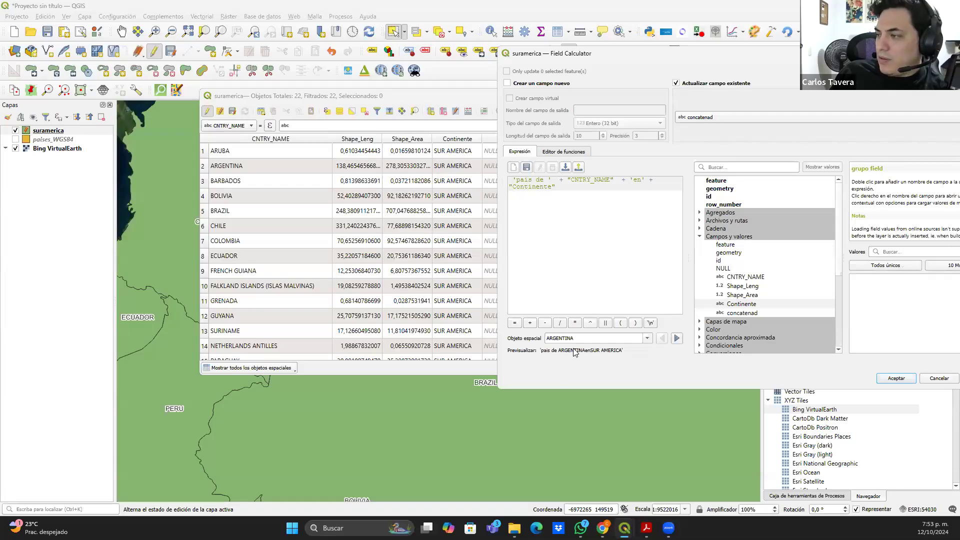
drag(546, 180, 551, 180)
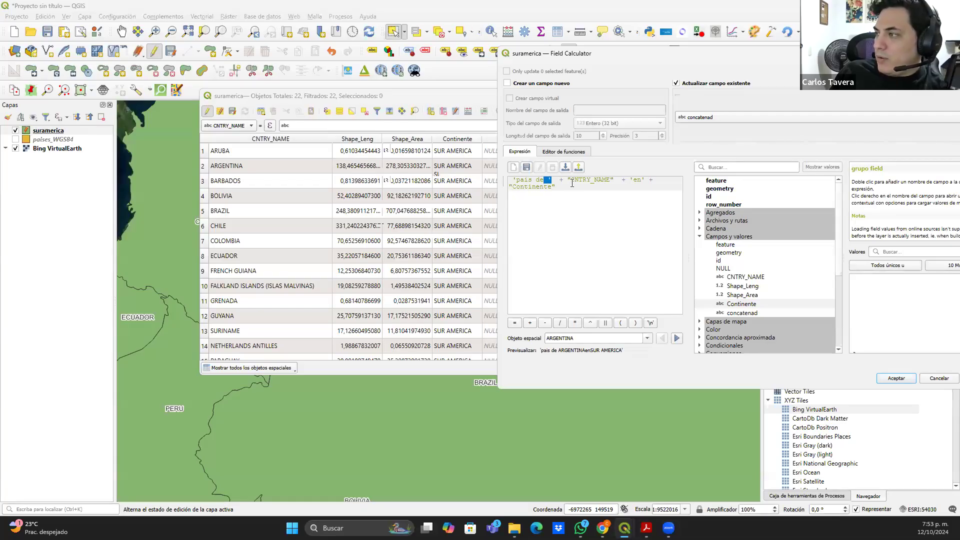
click(635, 180)
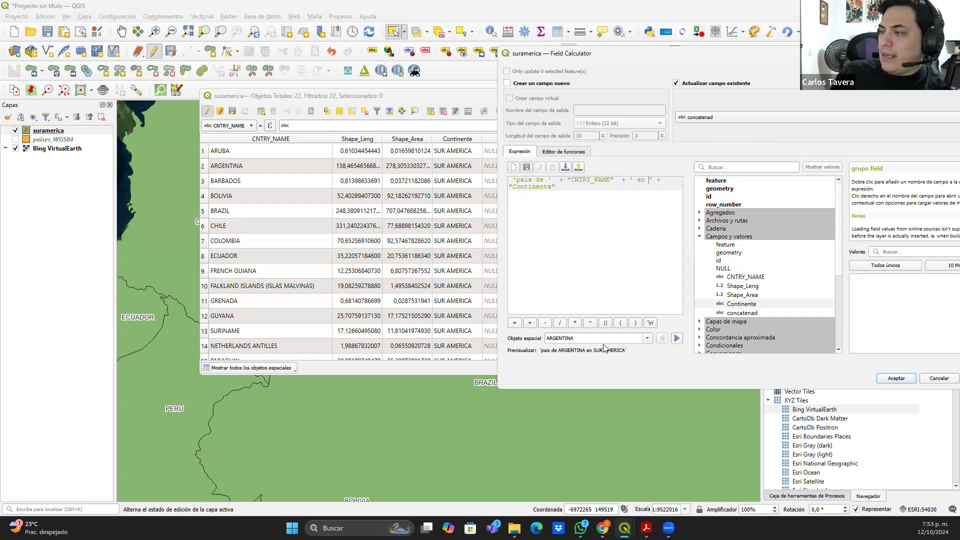
Enclose the whole concatenation expression in parentheses
key(ctrl+a)
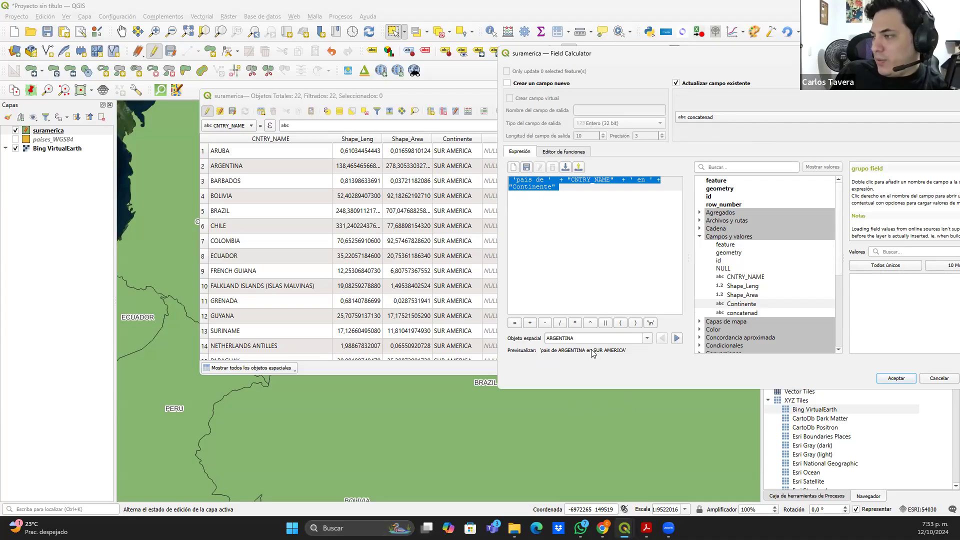
click(556, 231)
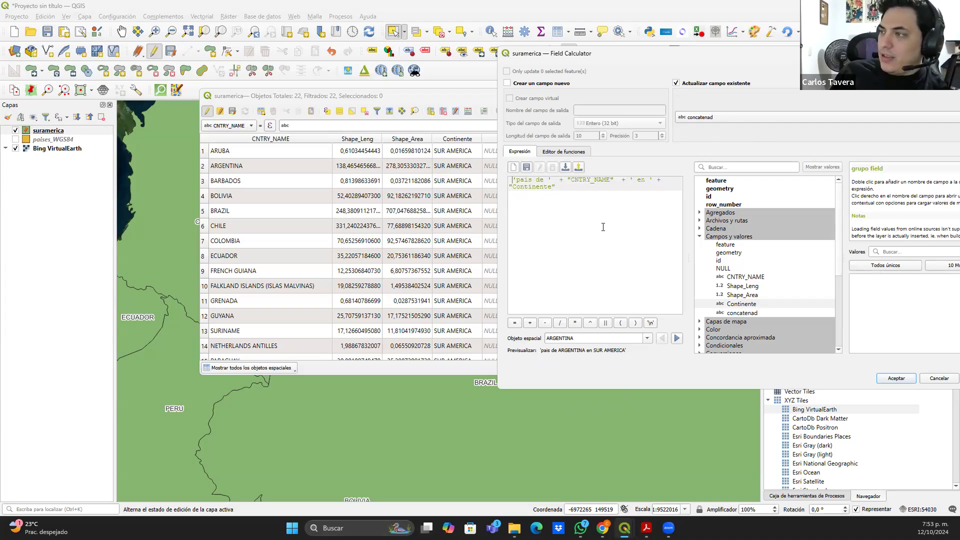
text(()
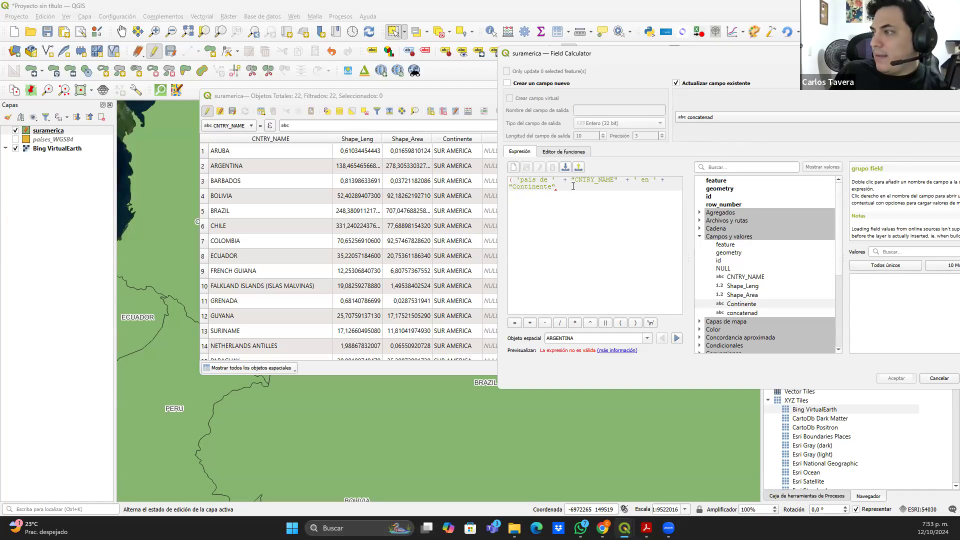
text())
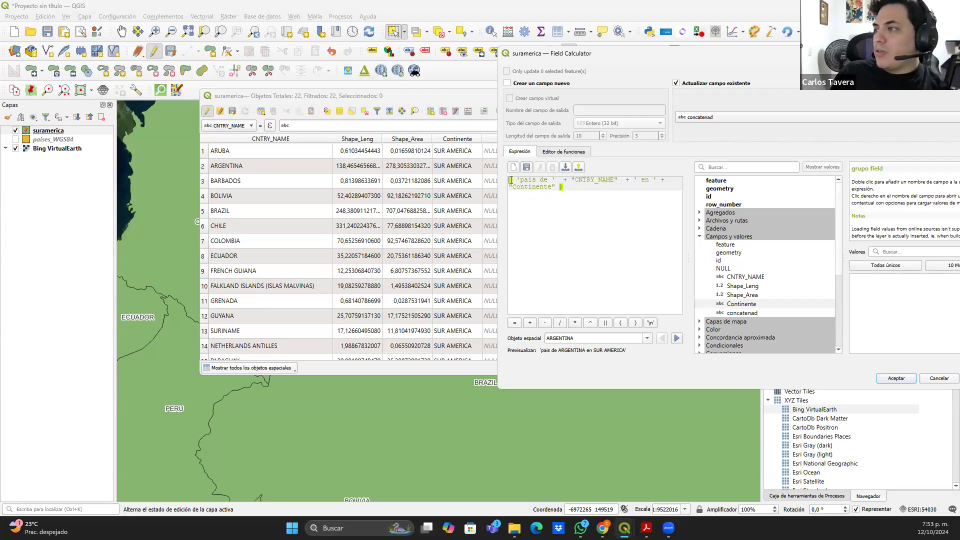
Collapse the Campos y valores functions, expand the Cadena group and consult the help for the upper function
click(700, 236)
click(699, 228)
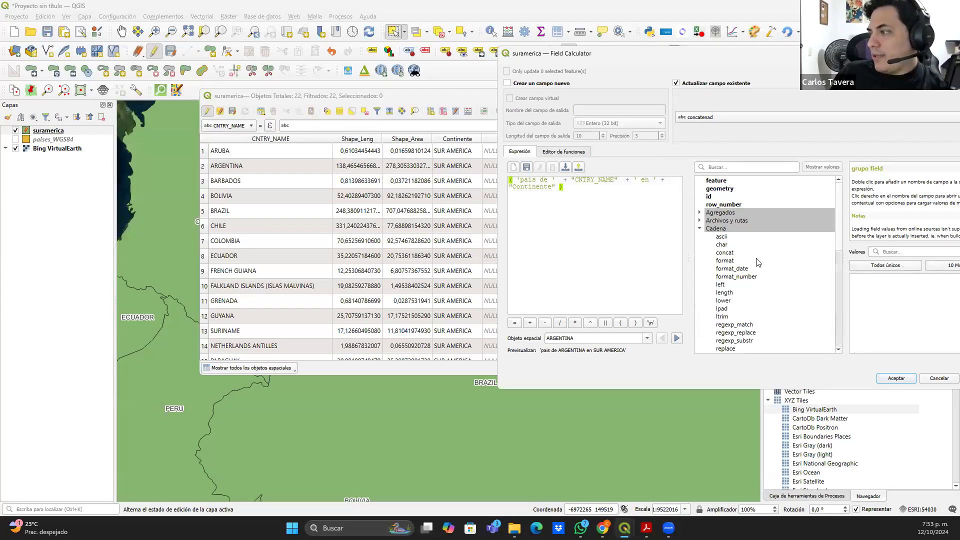
scroll(759, 263, down, 5)
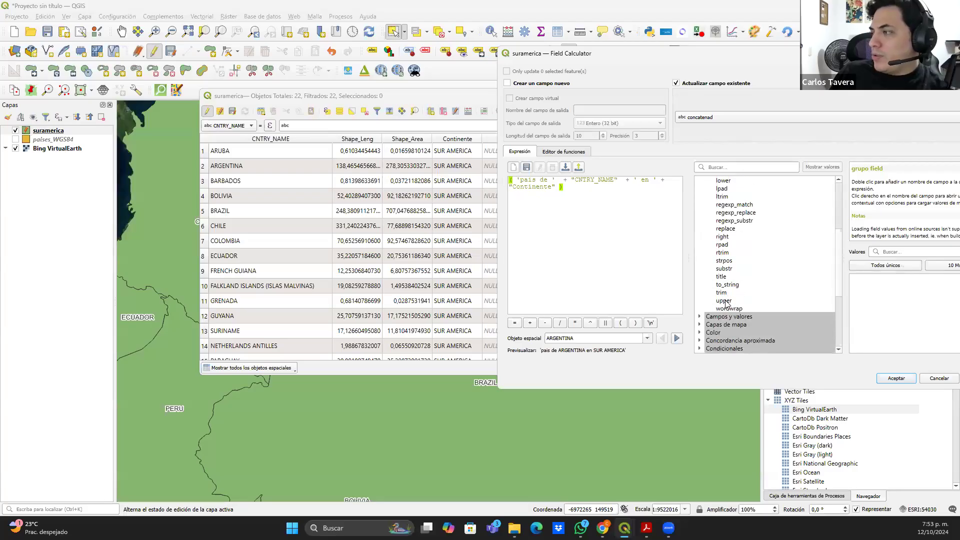
click(726, 301)
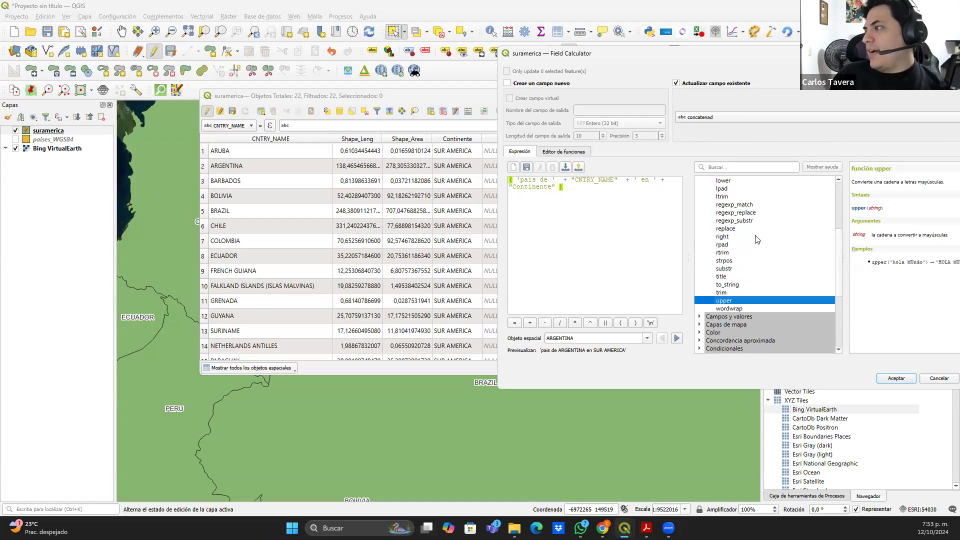
scroll(746, 215, up, 1)
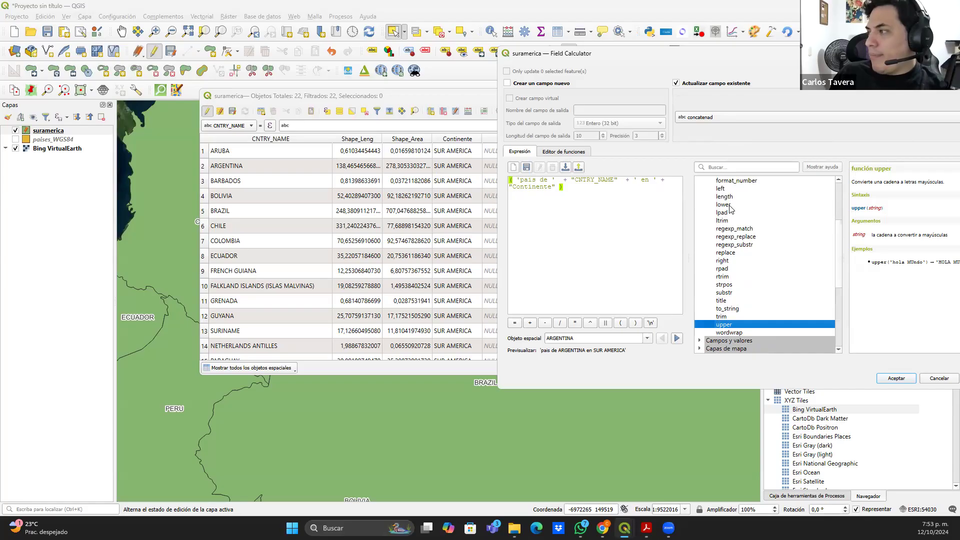
Try the lower function on the parenthesised expression with the duplicate parenthesis deleted, and remove the function again
click(731, 208)
double_click(730, 205)
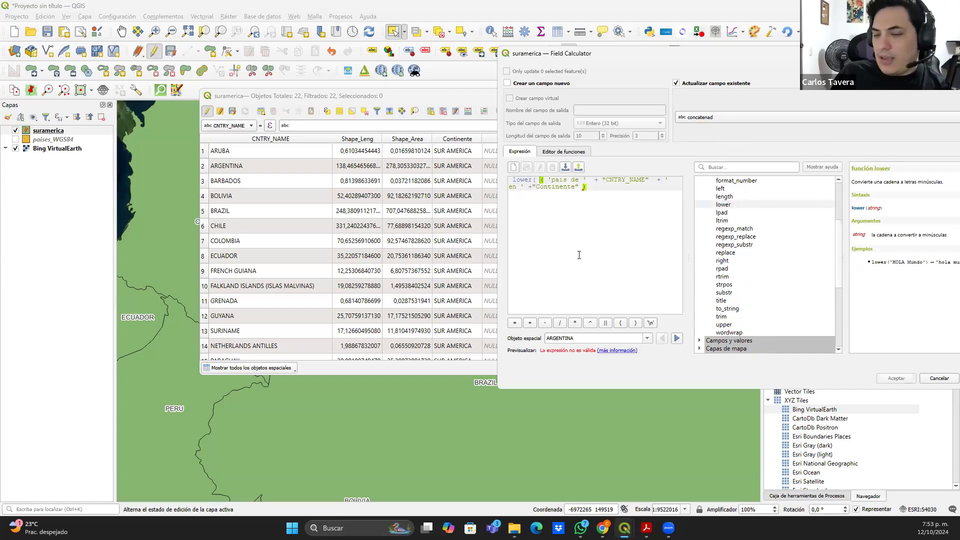
key(Delete)
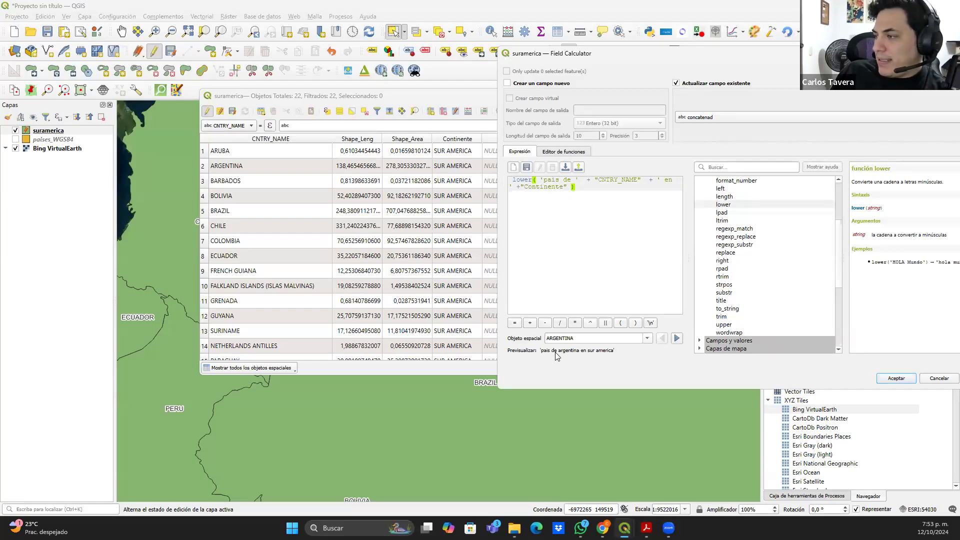
double_click(516, 180)
key(BackSpace)
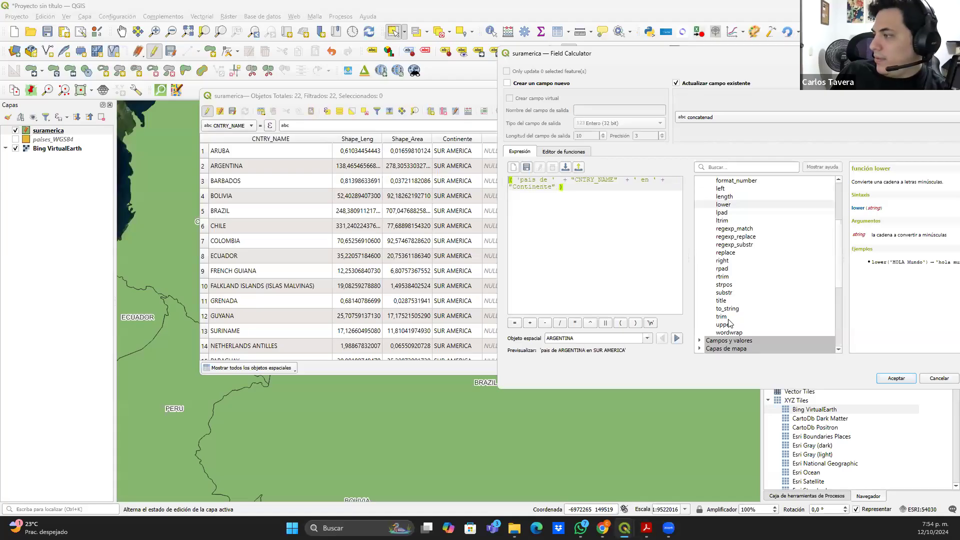
Apply the upper function to the parenthesised expression and accept the calculation to fill concatenad
click(725, 325)
double_click(725, 325)
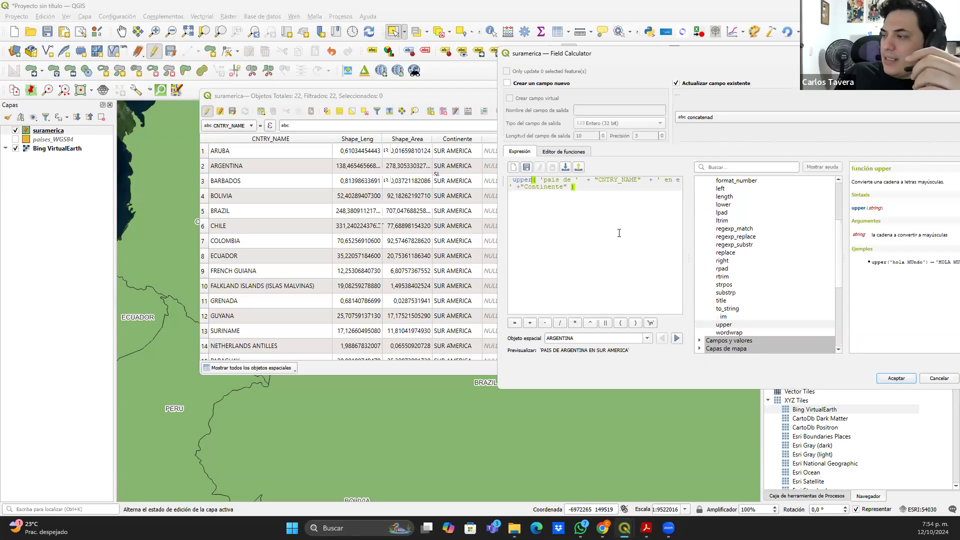
click(895, 378)
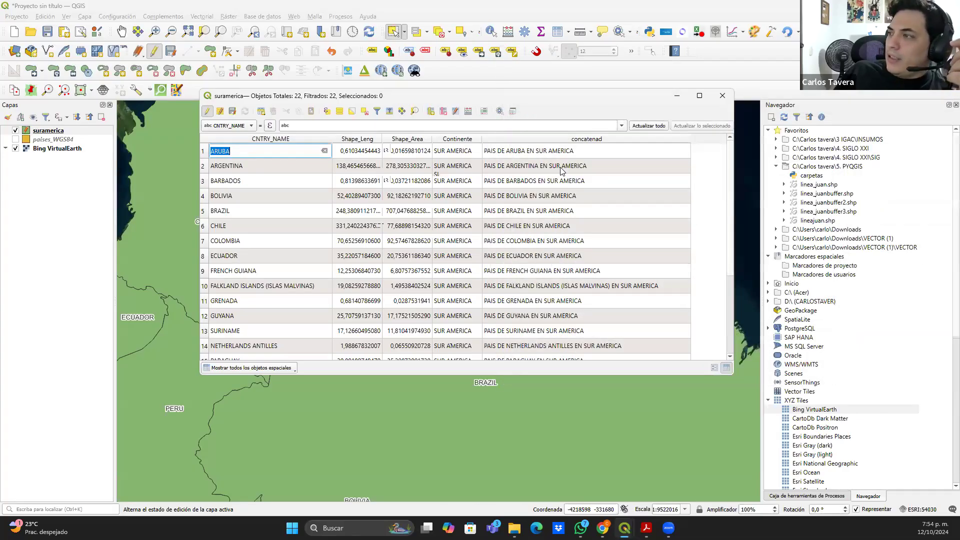
Sort the attribute table by concatenad in ascending order and widen that column to fit its texts
click(646, 154)
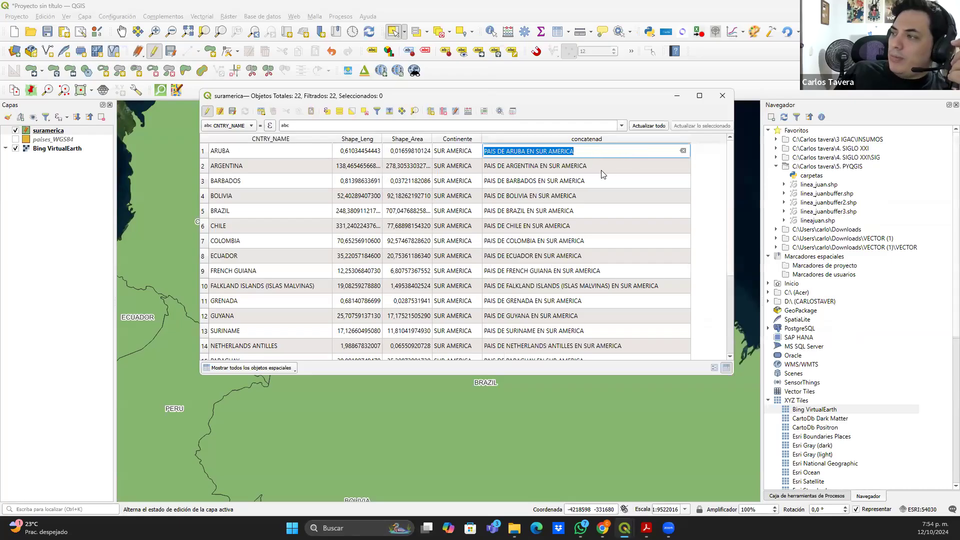
click(613, 141)
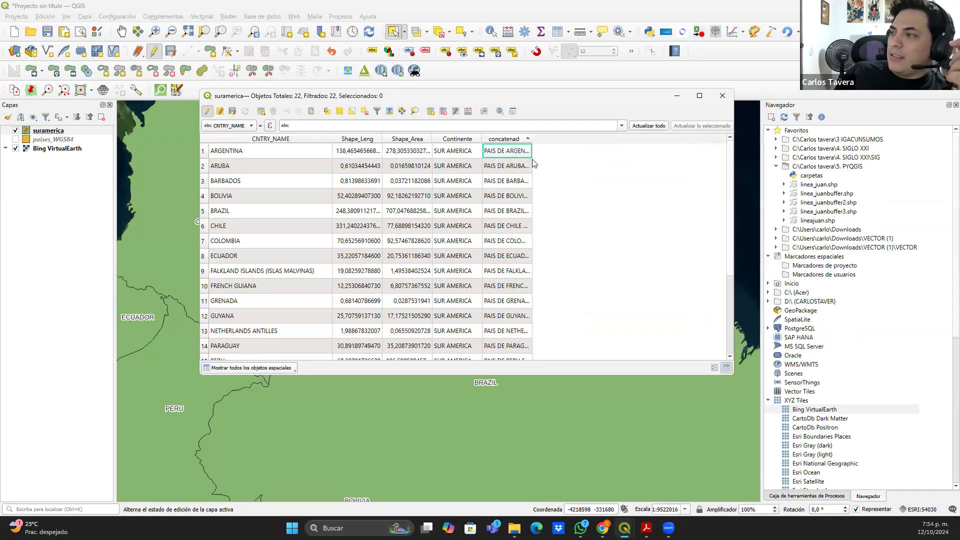
drag(532, 139, 639, 140)
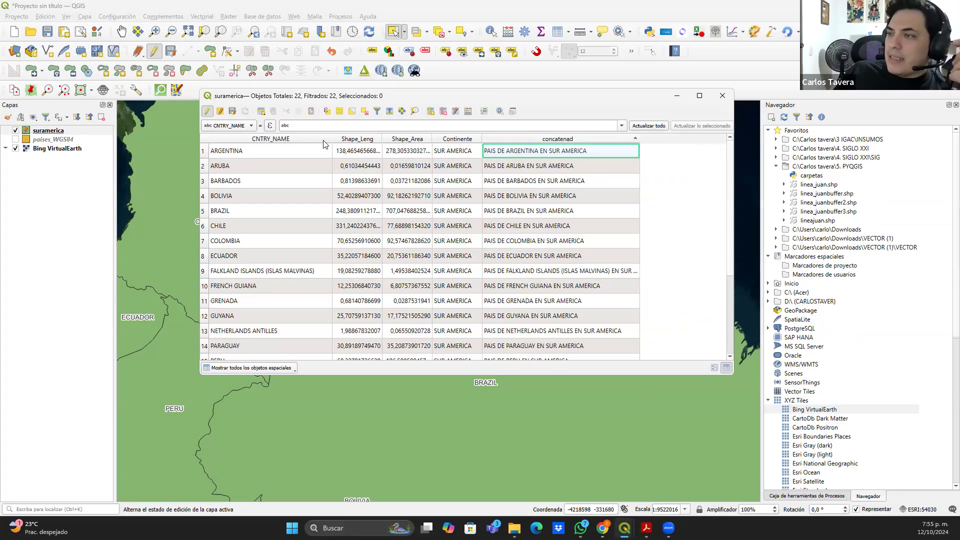
Sort the attribute table by CNTRY_NAME in descending order and close the table
click(283, 139)
click(284, 140)
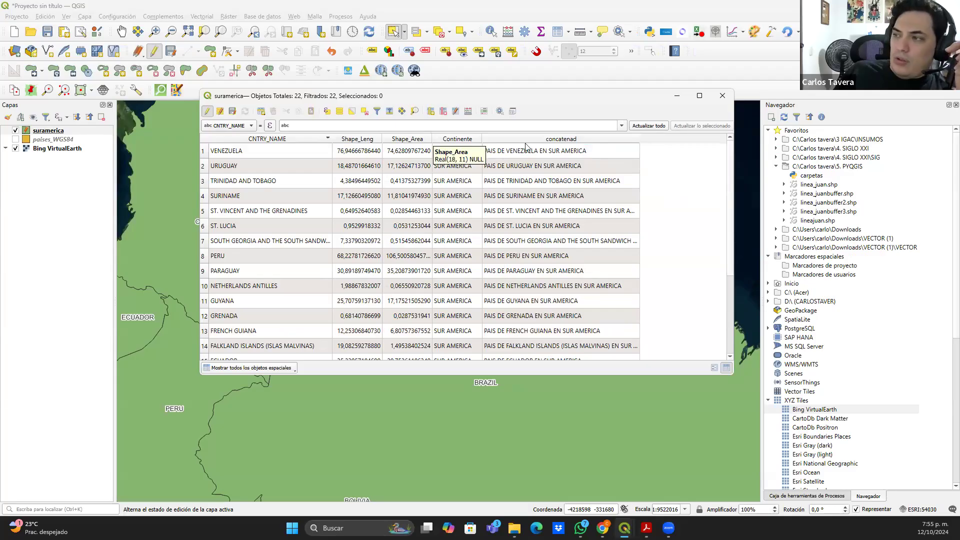
click(723, 97)
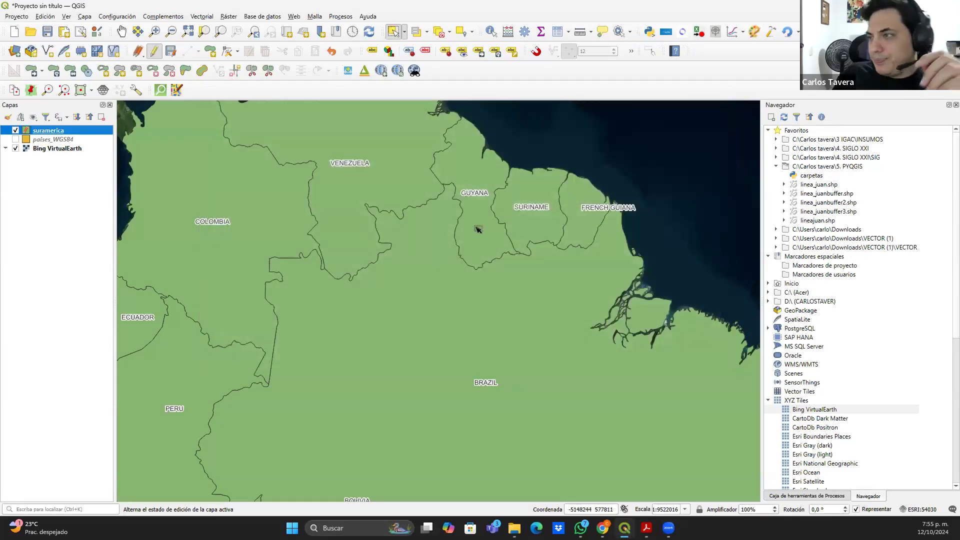
scroll(413, 228, down, 1)
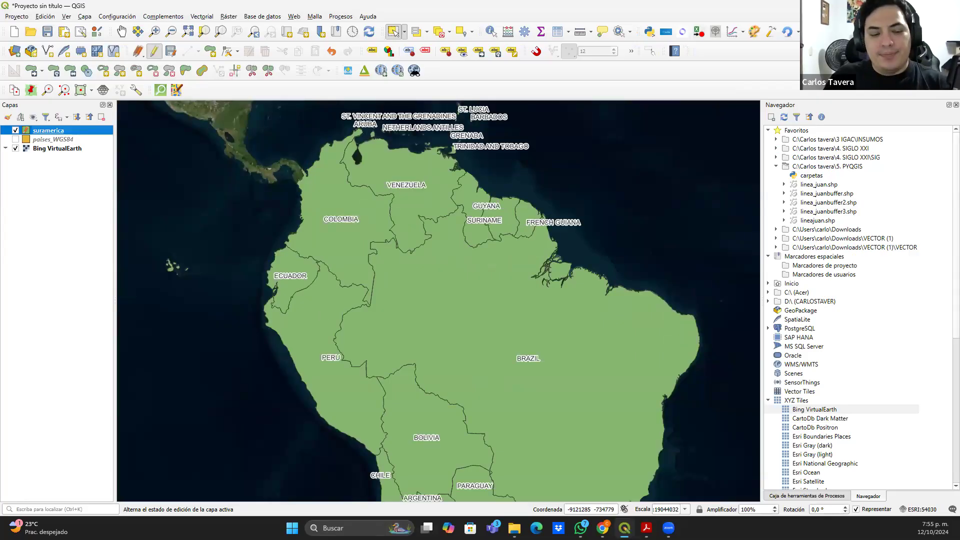
Switch to the TABLA DE ATRIBUTOS PDF presentation, advance to its last page, and return to QGIS
key(alt+Tab)
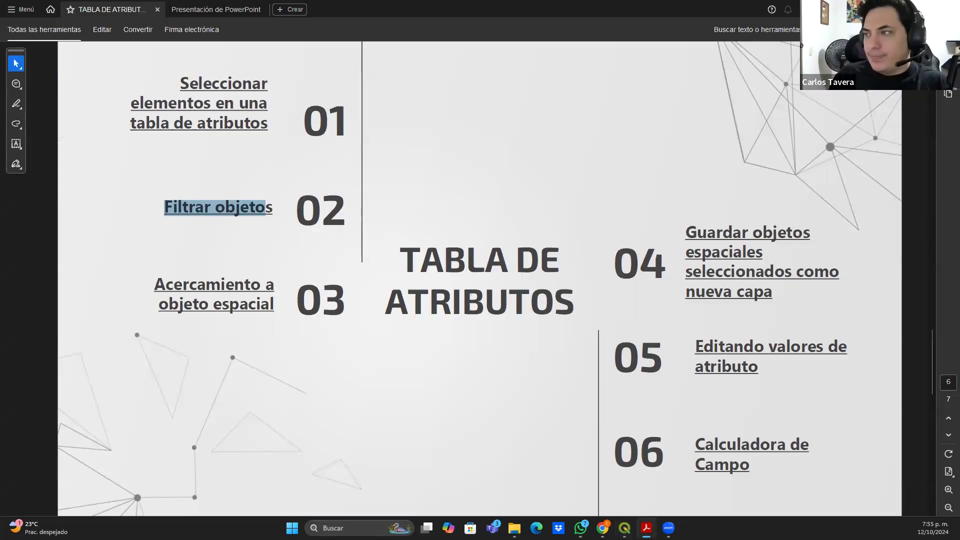
click(521, 327)
scroll(520, 328, down, 1)
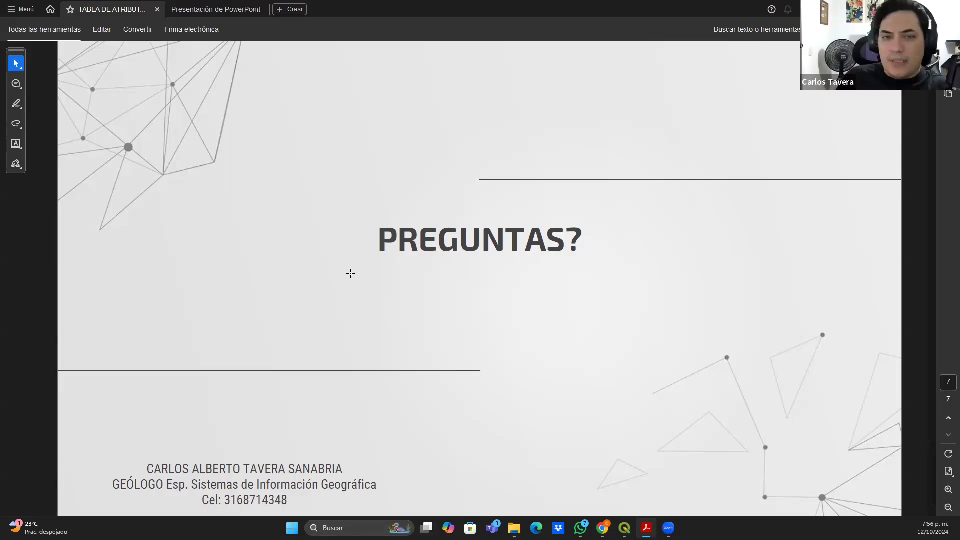
key(alt+Tab)
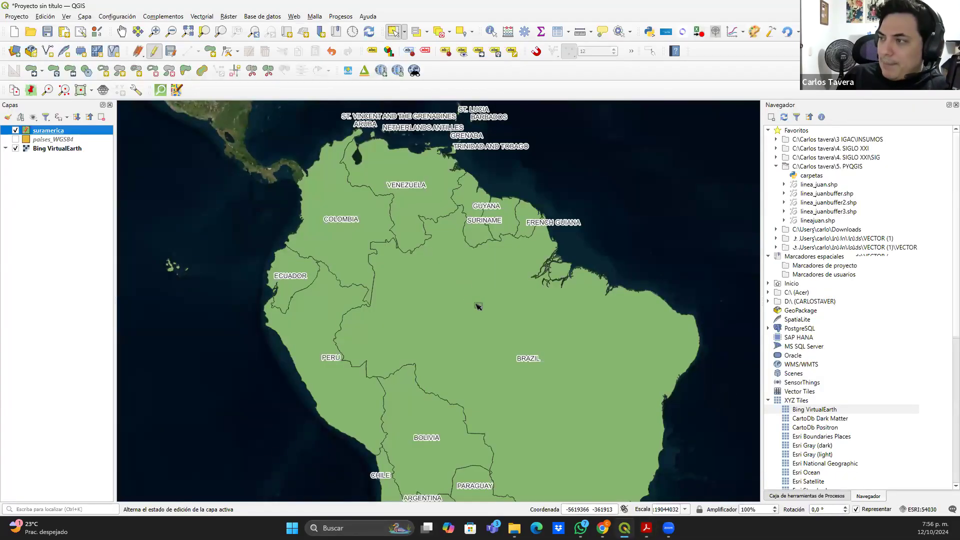
End the editing session on the suramerica layer and save its changes
scroll(478, 340, down, 1)
drag(483, 353, 452, 292)
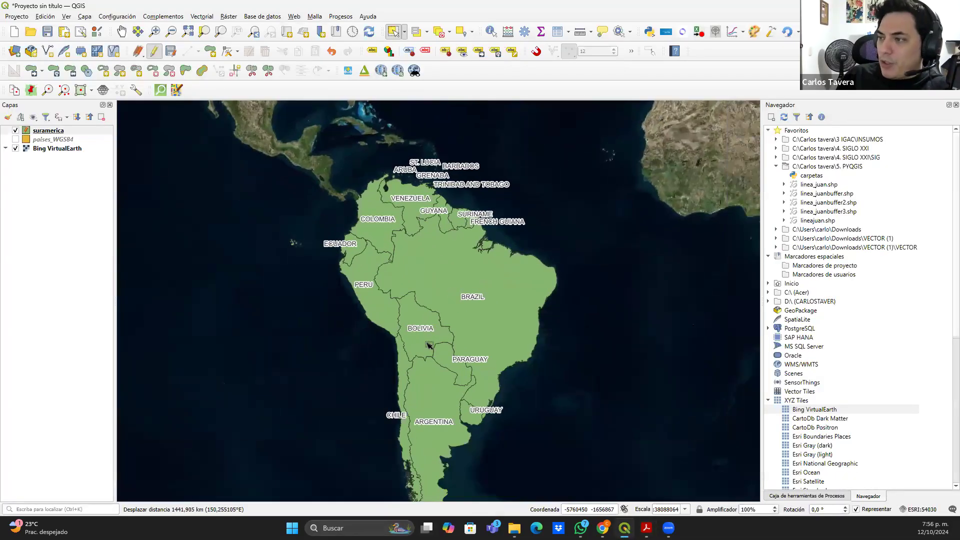
scroll(427, 340, up, 1)
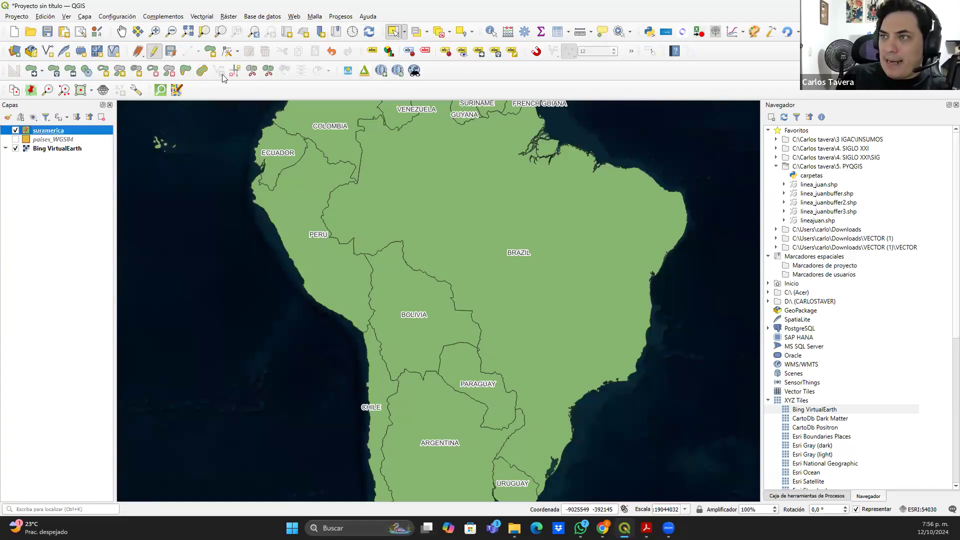
click(154, 51)
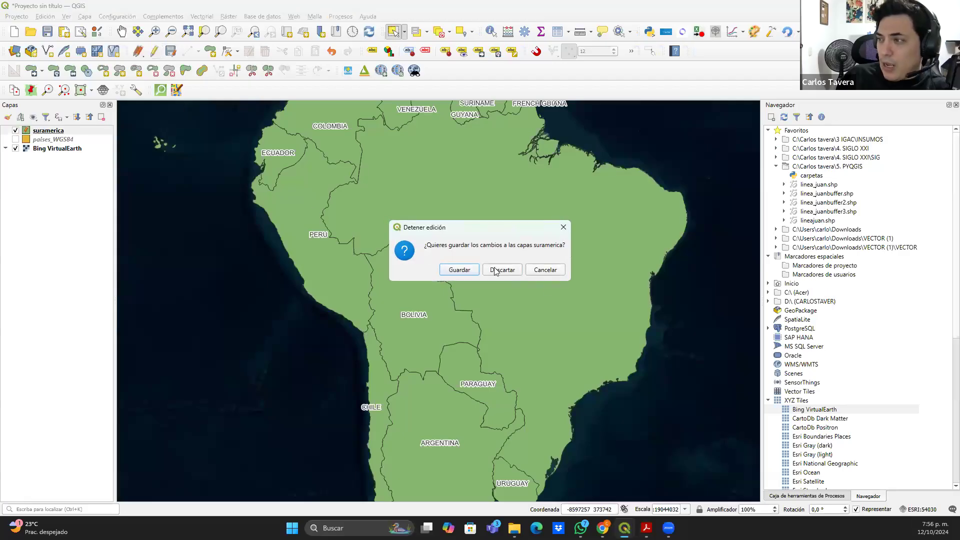
click(460, 269)
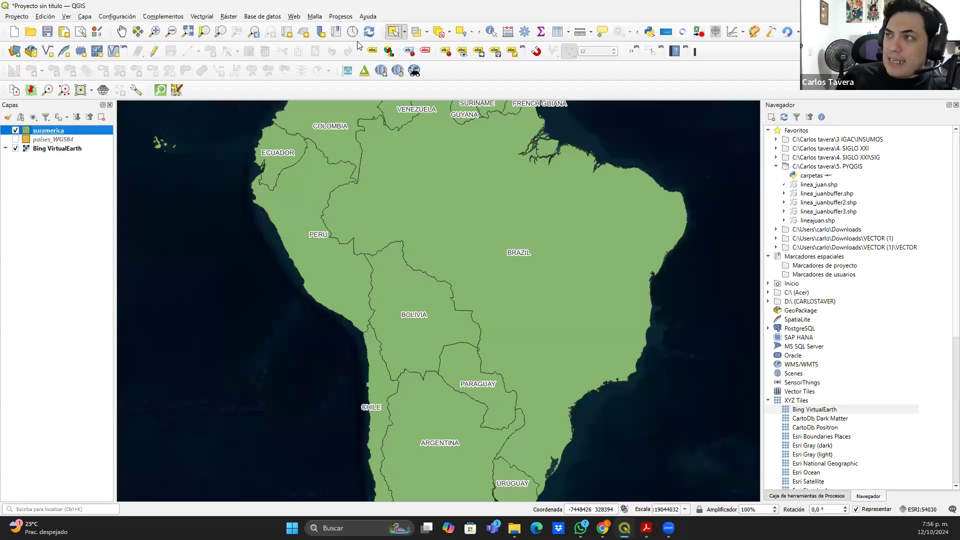
Select Bolivia on the map and prepare an export of only the selected object to a shapefile named Bolivia in the VECTOR folder
click(429, 326)
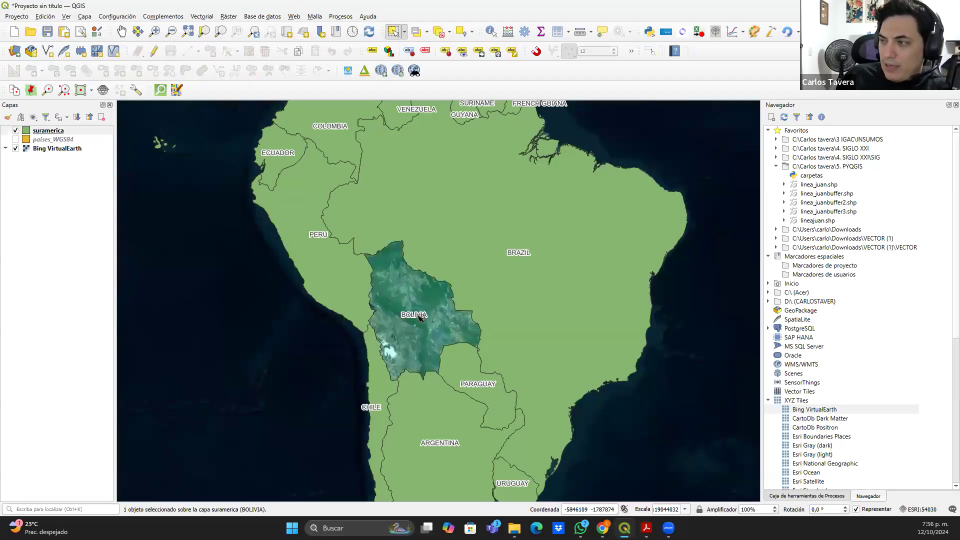
right_click(62, 132)
mouse_move(179, 345)
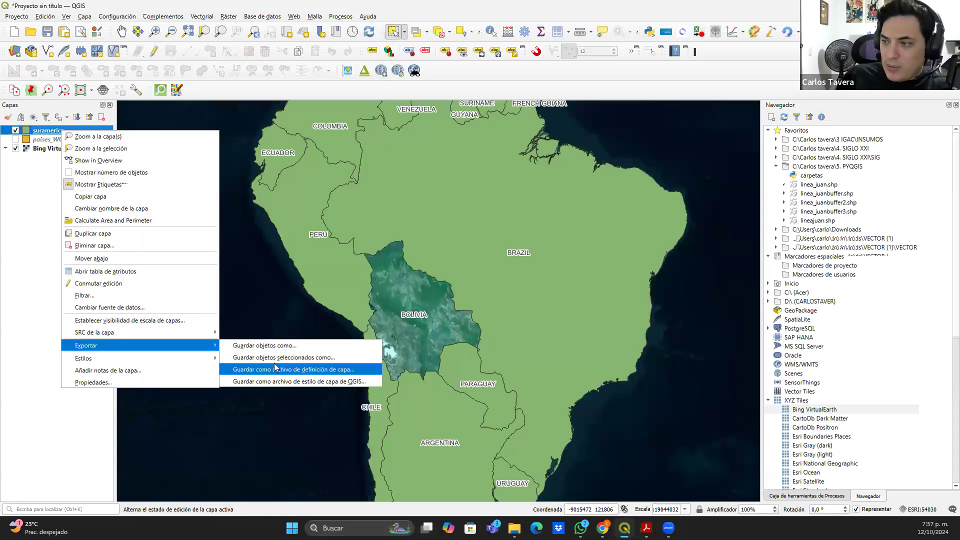
click(336, 358)
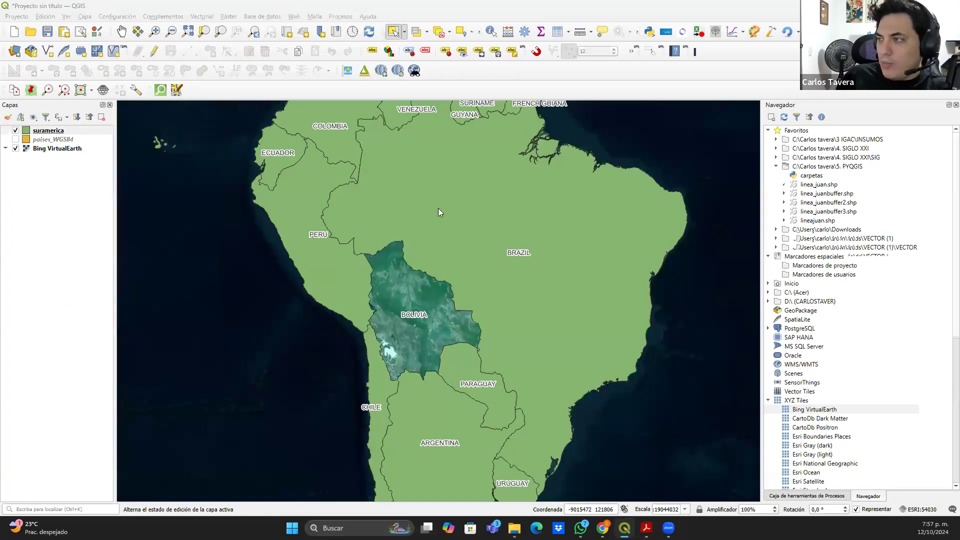
click(685, 93)
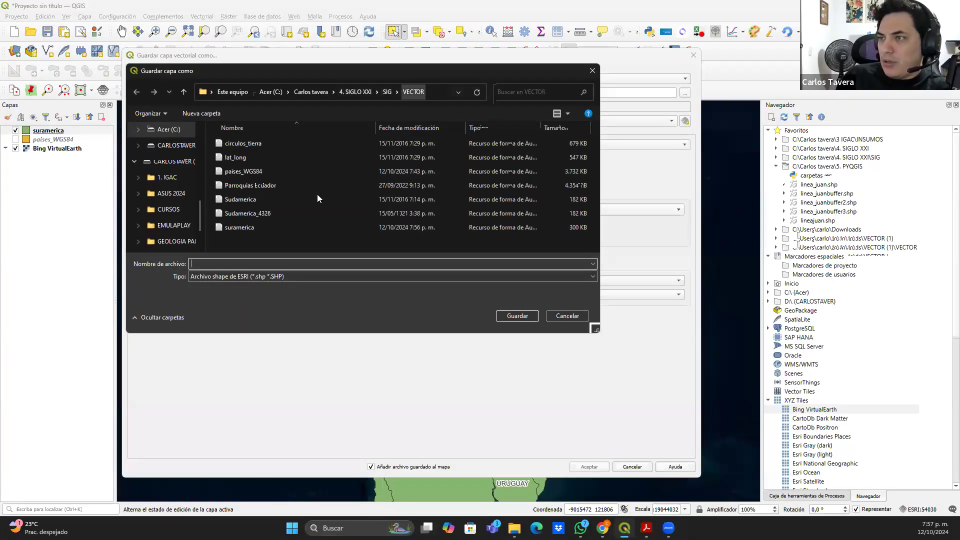
text(B)
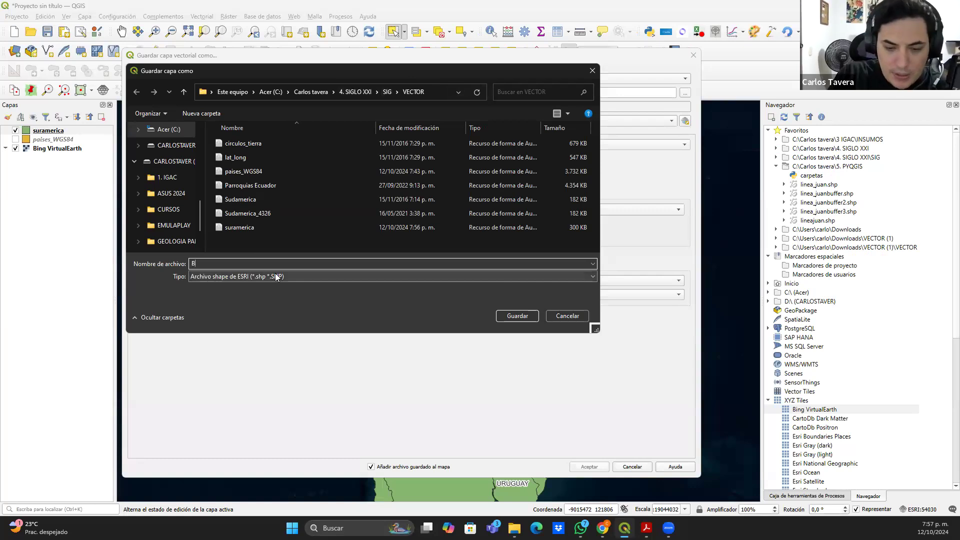
text(olivia)
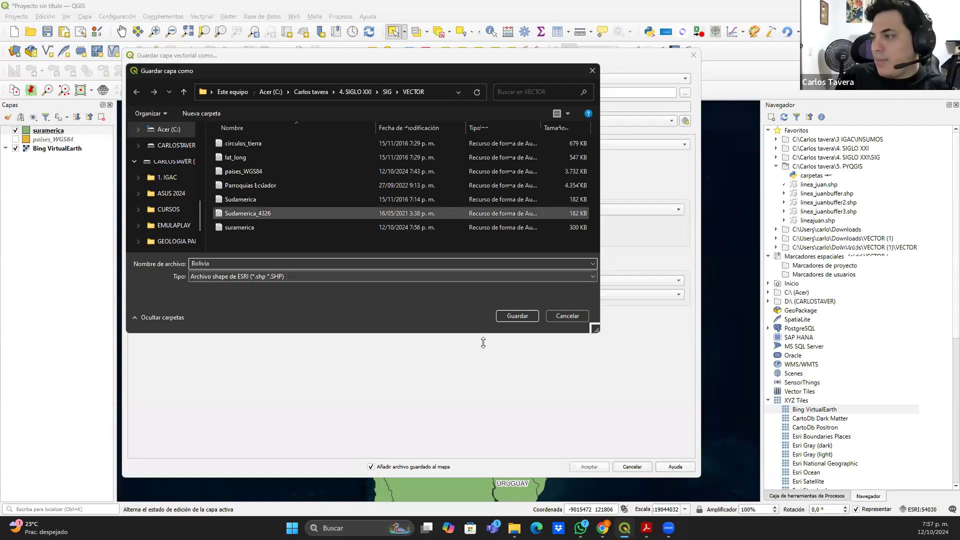
click(518, 316)
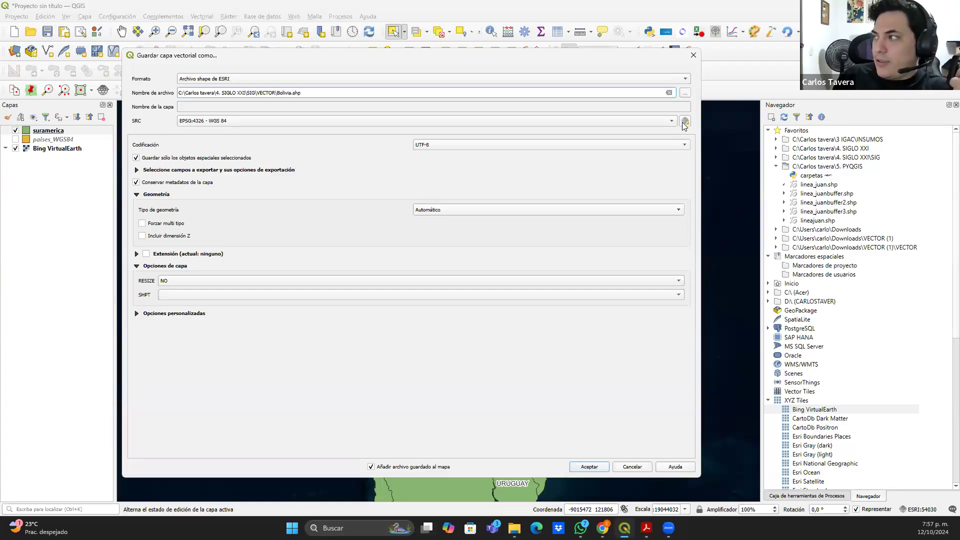
Compare the extents of UTM zones 19S and 20S, set the export's CRS to EPSG:32720 - WGS 84 / UTM zone 20S, and run the export
click(685, 121)
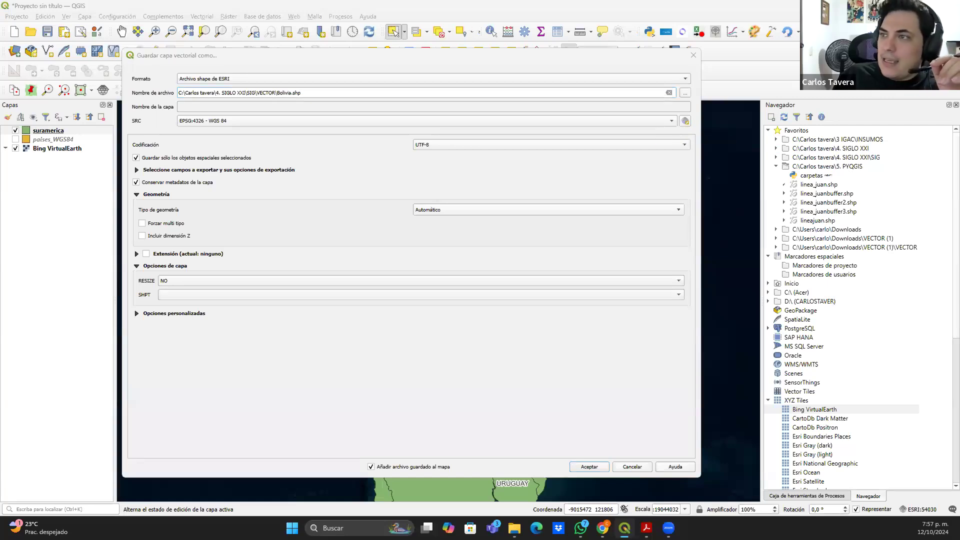
scroll(458, 184, down, 5)
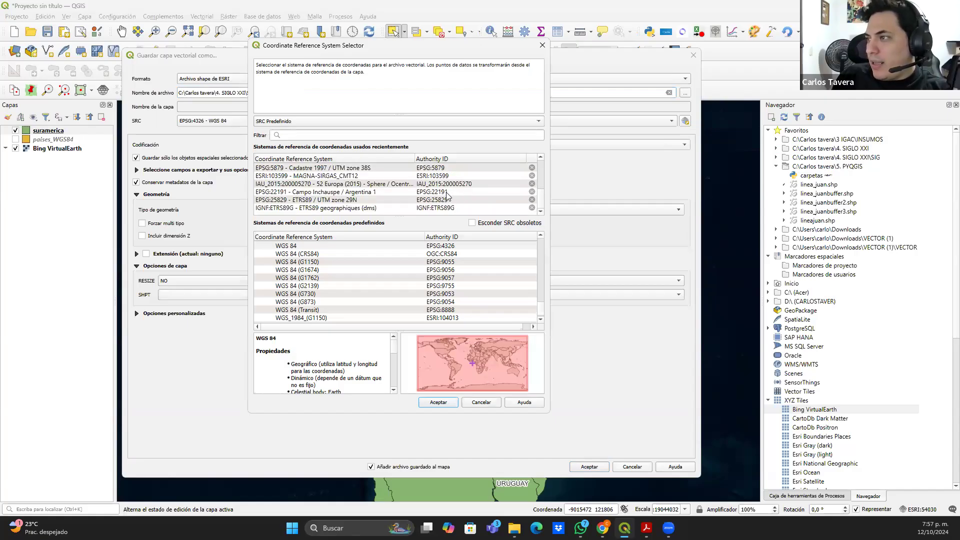
scroll(459, 197, up, 2)
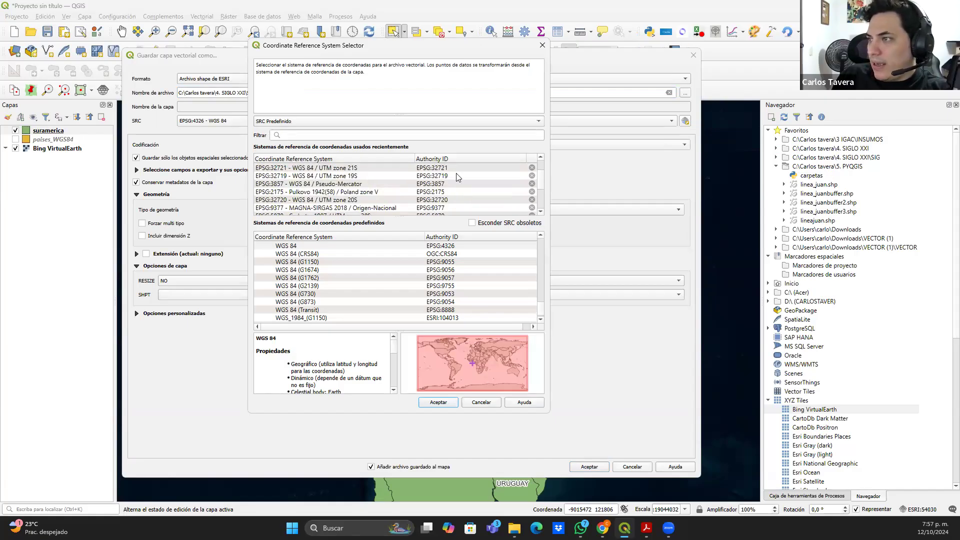
click(435, 176)
scroll(481, 345, up, 4)
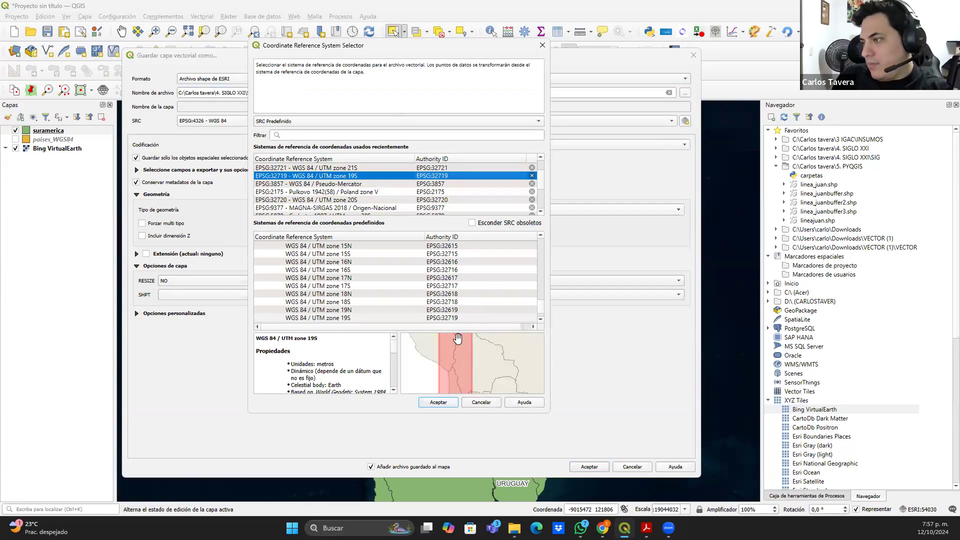
click(454, 201)
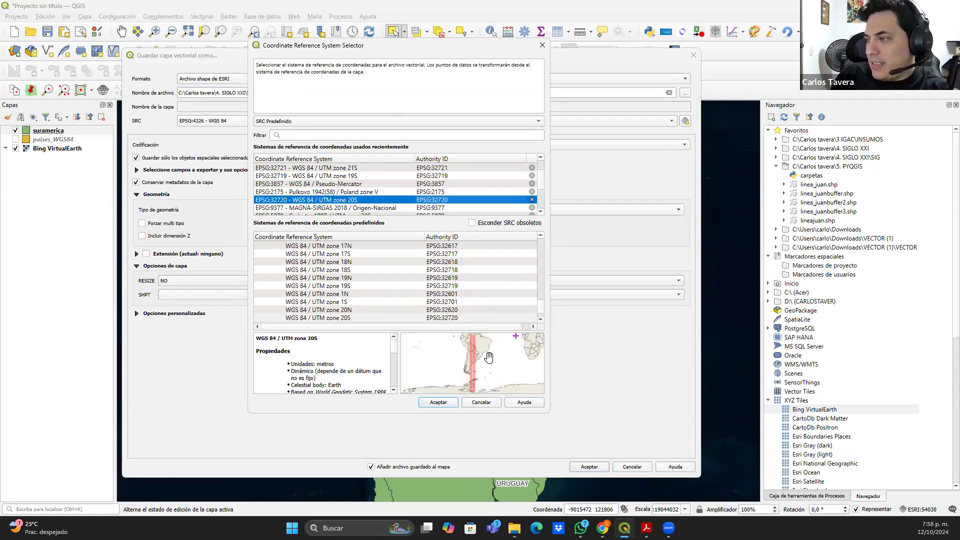
scroll(485, 356, up, 5)
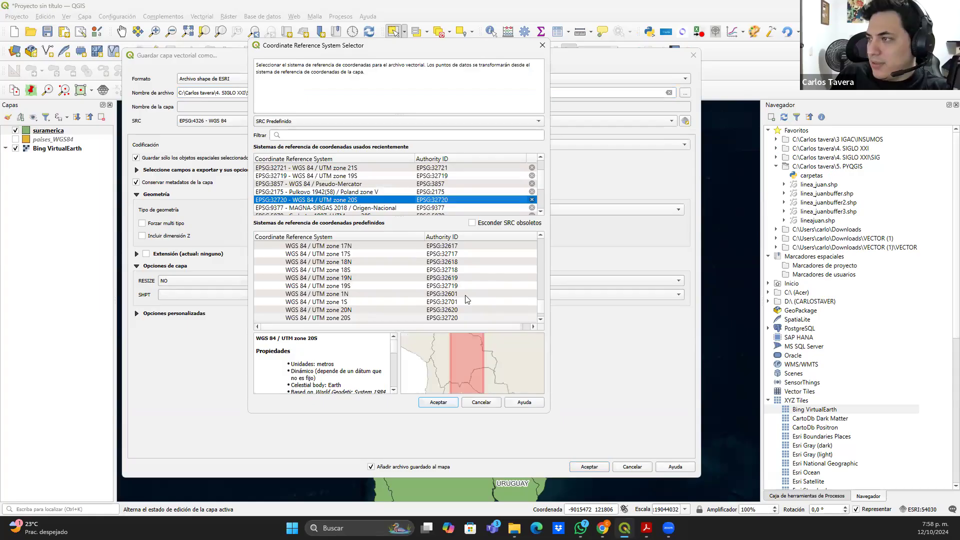
click(438, 402)
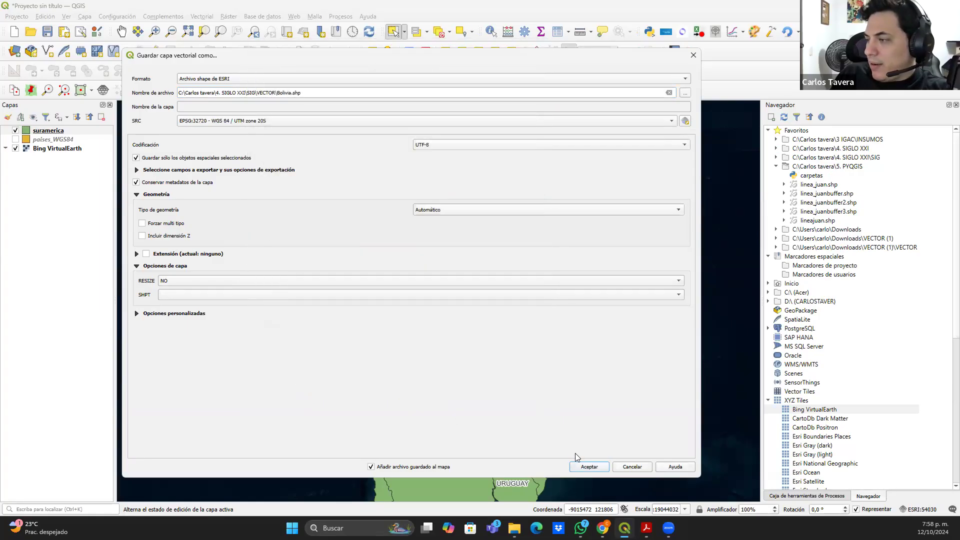
click(585, 466)
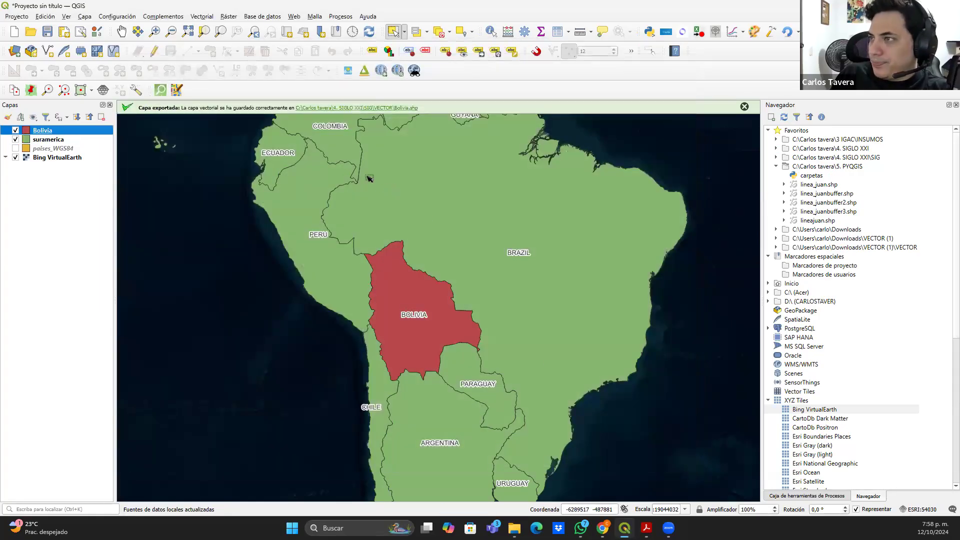
Hide the suramerica layer and check the project's coordinate reference system without changing it
click(16, 139)
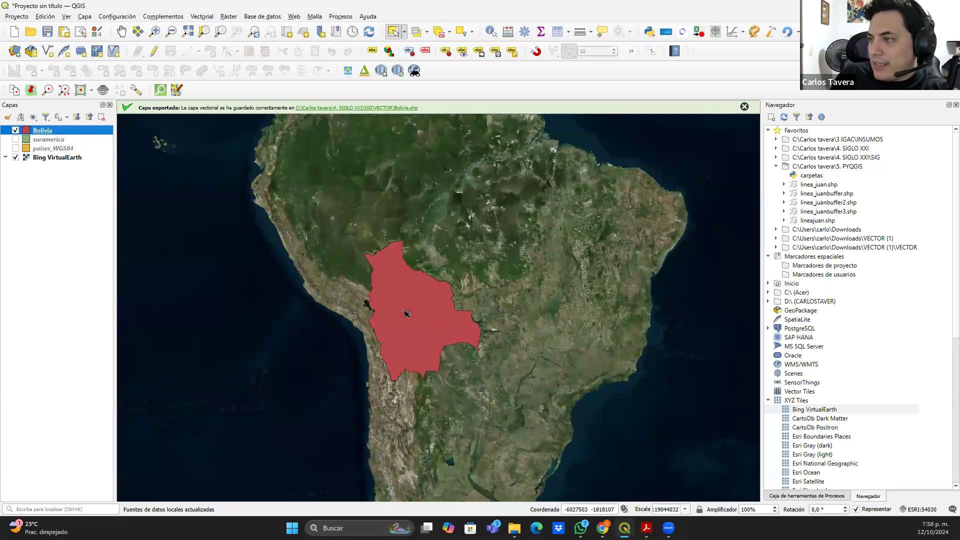
scroll(405, 314, down, 1)
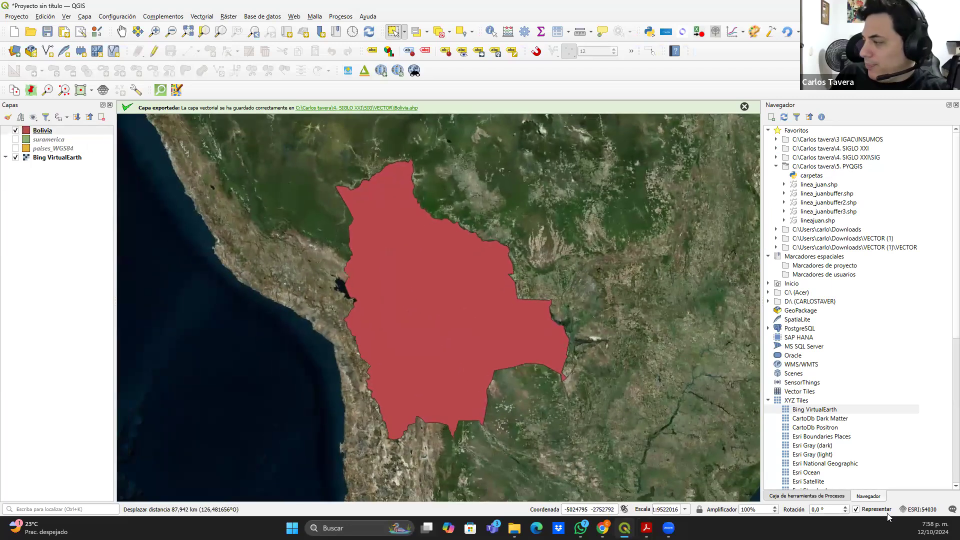
click(921, 509)
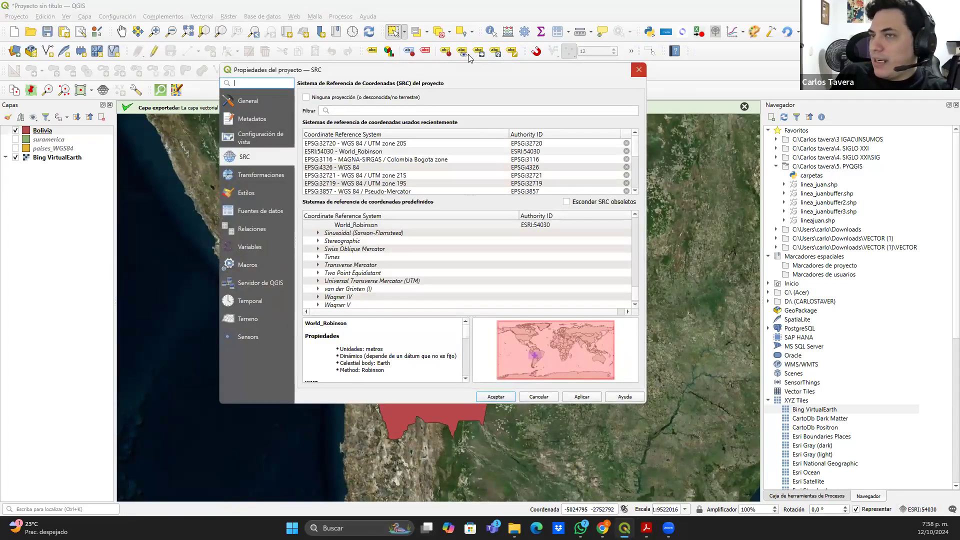
click(639, 70)
Check the coordinate reference system in the Bolivia layer's information properties, and close the properties
right_click(44, 132)
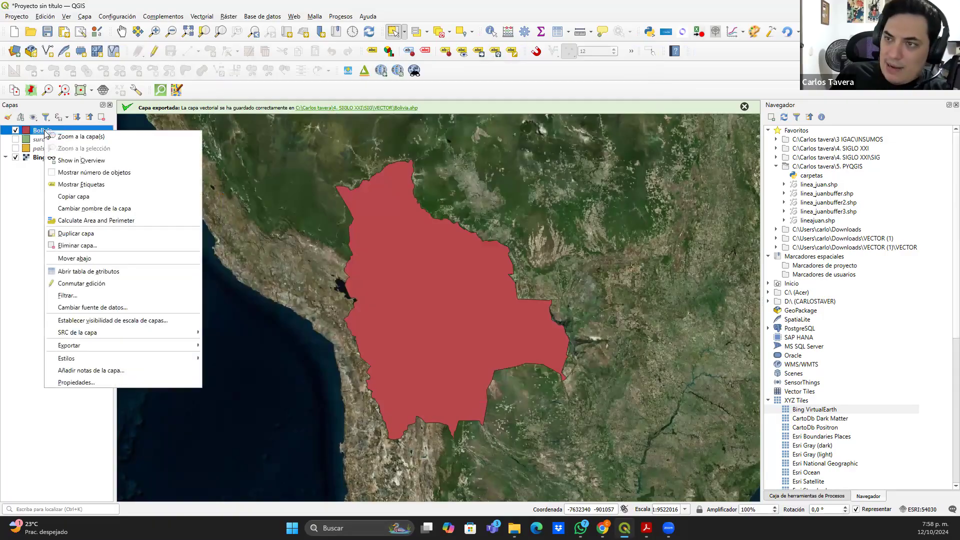
click(152, 383)
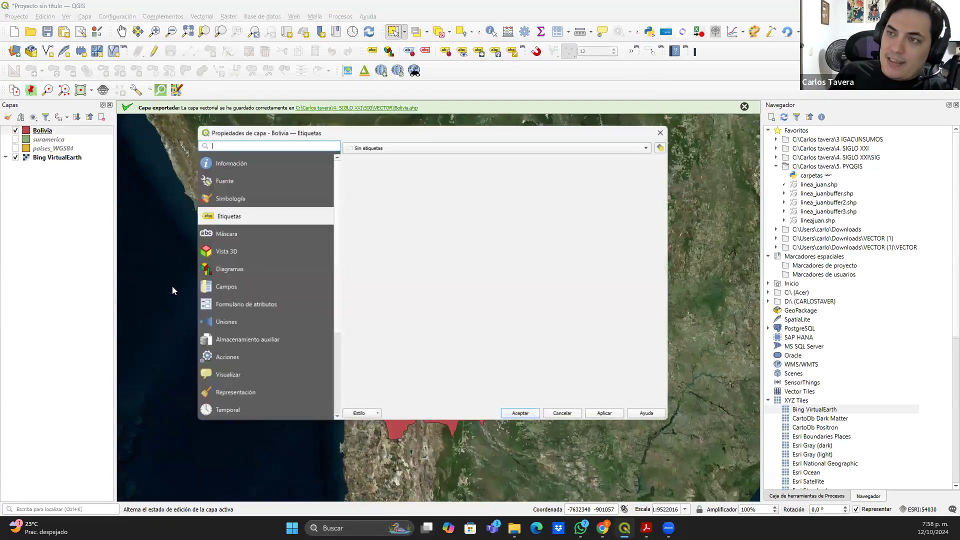
click(227, 162)
scroll(445, 298, down, 1)
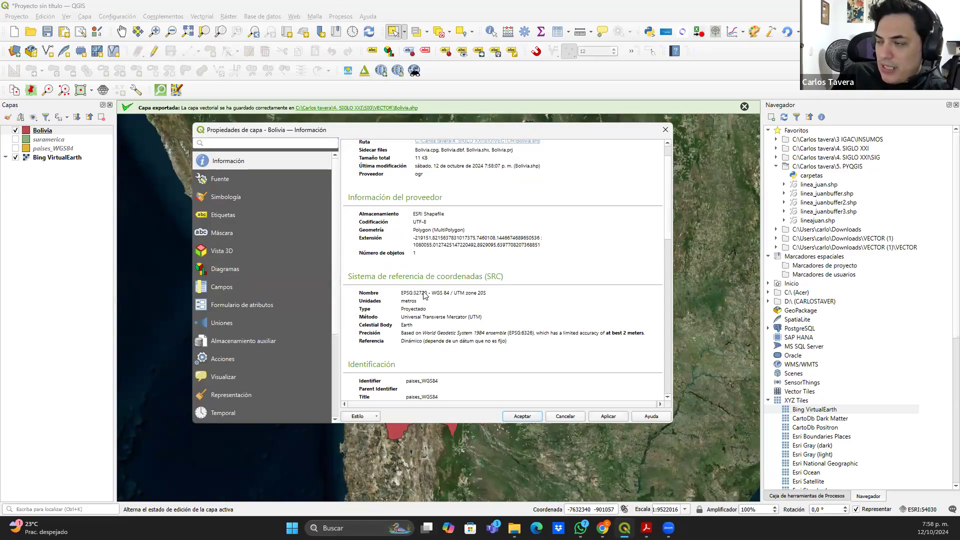
click(666, 130)
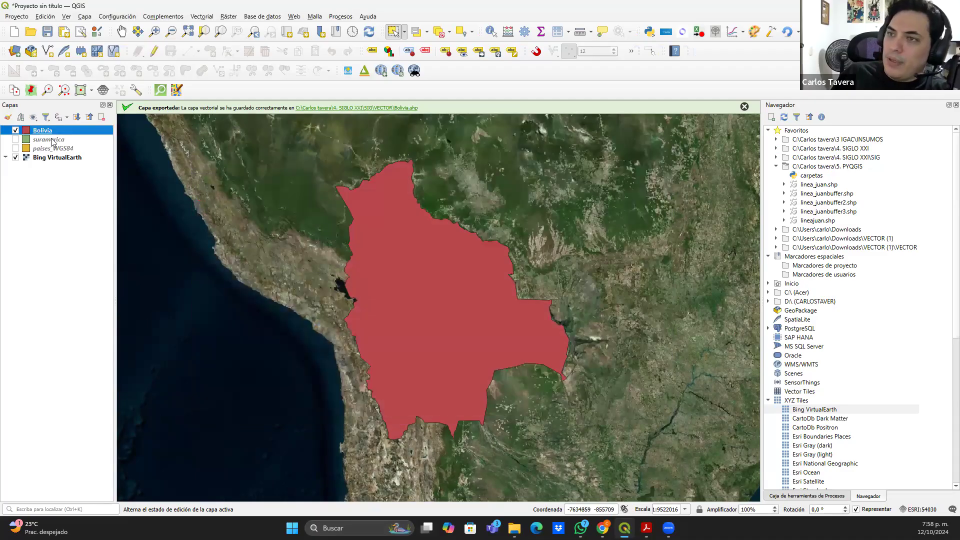
Set the project's coordinate reference system to EPSG:32720 - WGS 84 / UTM zone 20S
click(915, 509)
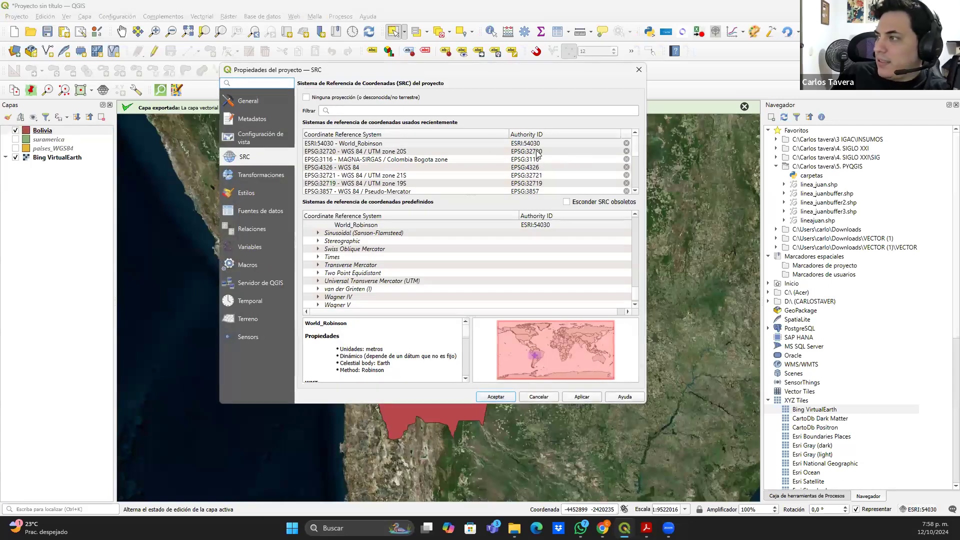
click(539, 153)
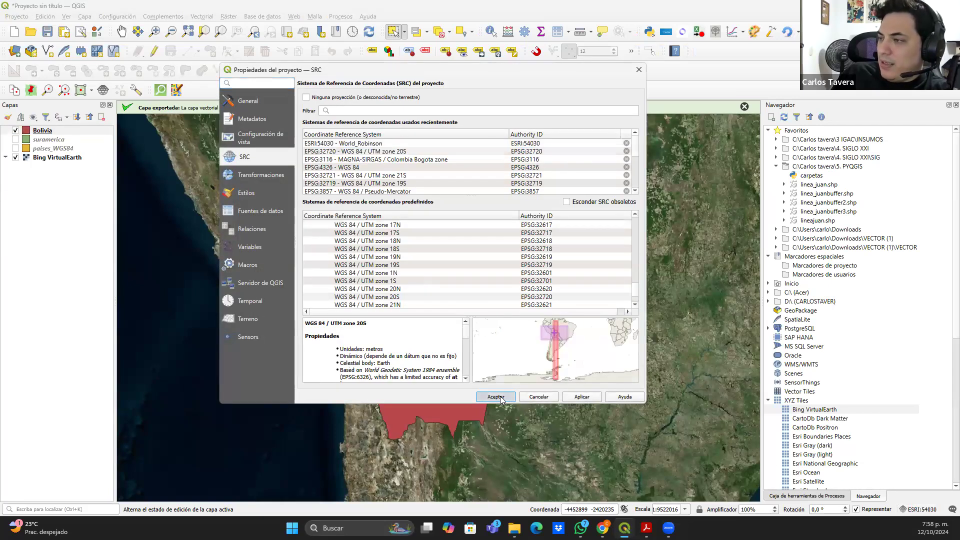
click(496, 396)
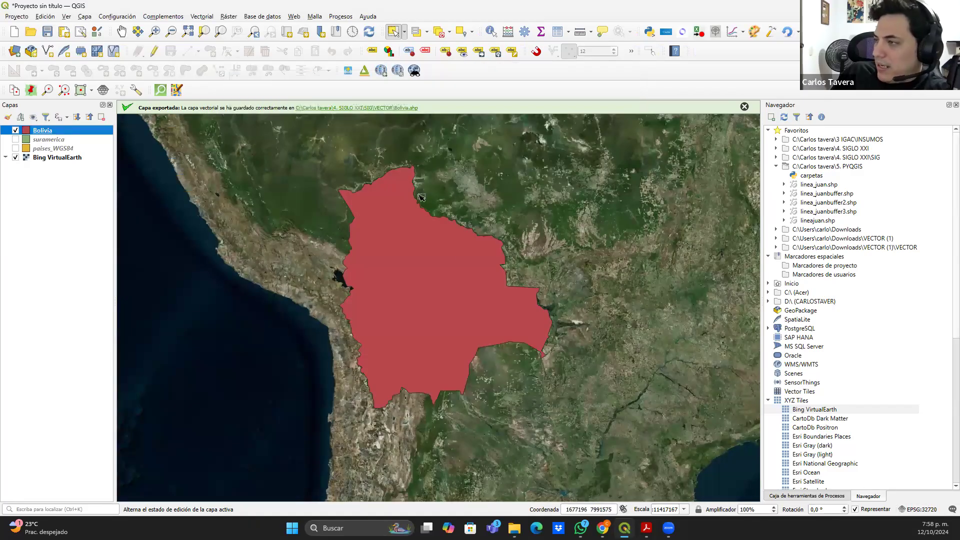
Examine the Bolivia polygon against the satellite basemap at continental and country scale in the new project projection
scroll(470, 256, down, 1)
scroll(478, 240, up, 1)
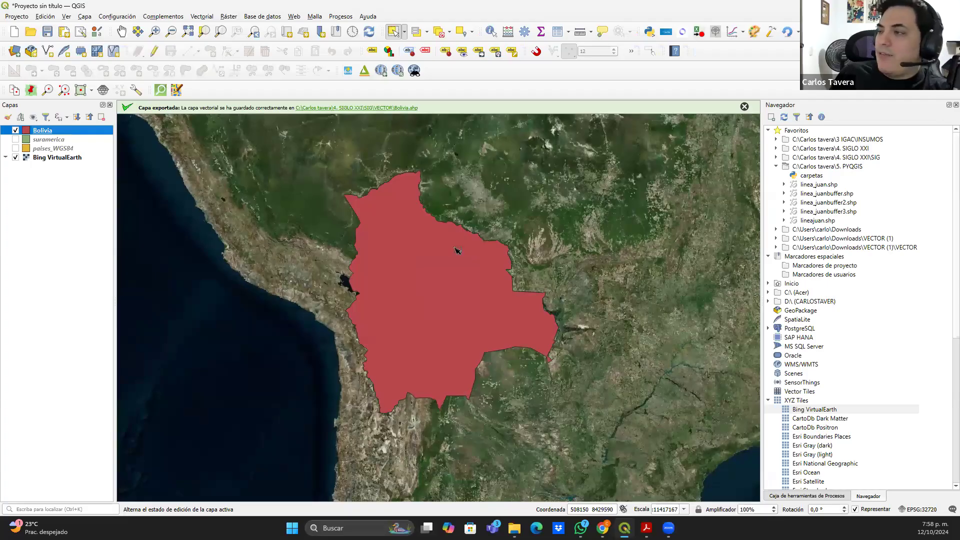
scroll(455, 249, down, 2)
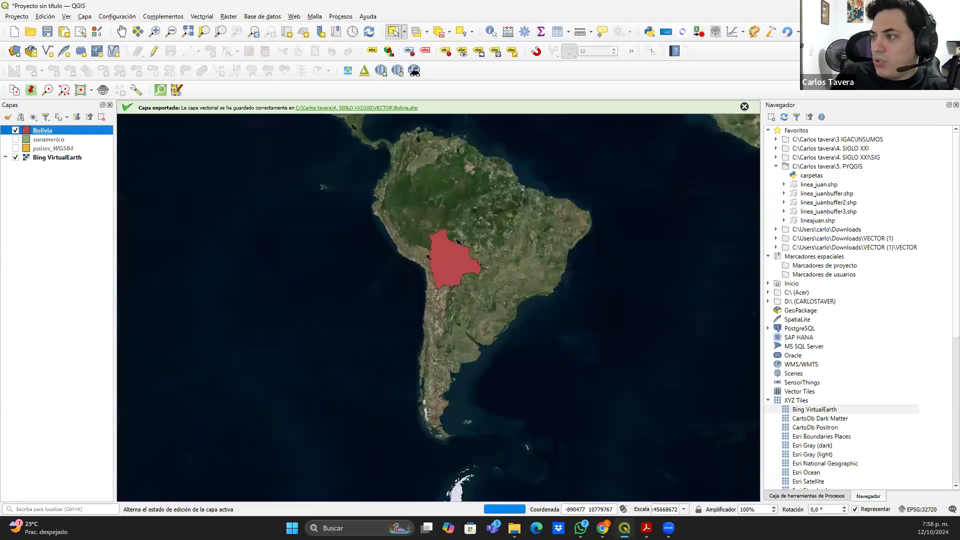
scroll(457, 240, up, 2)
scroll(458, 216, up, 1)
scroll(459, 216, down, 1)
drag(459, 216, 360, 257)
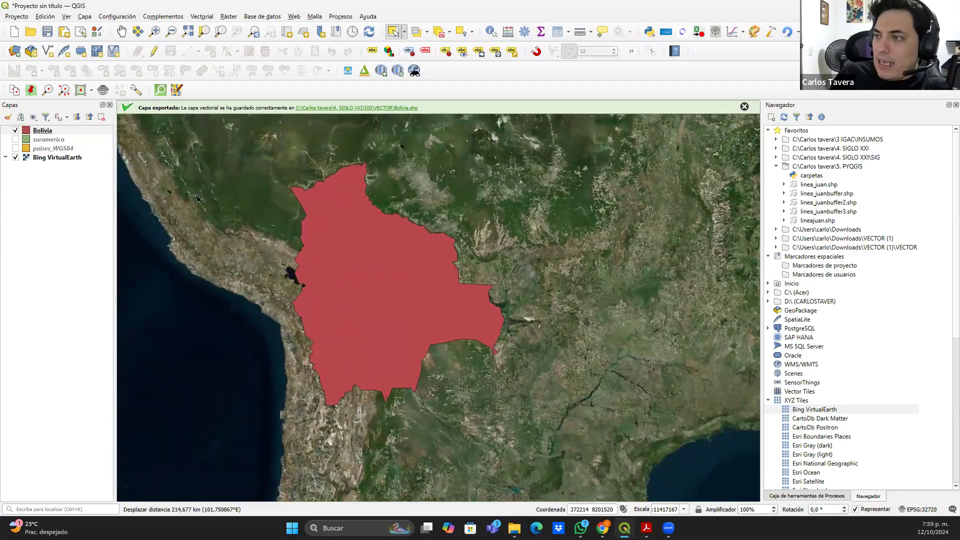
drag(347, 291, 352, 295)
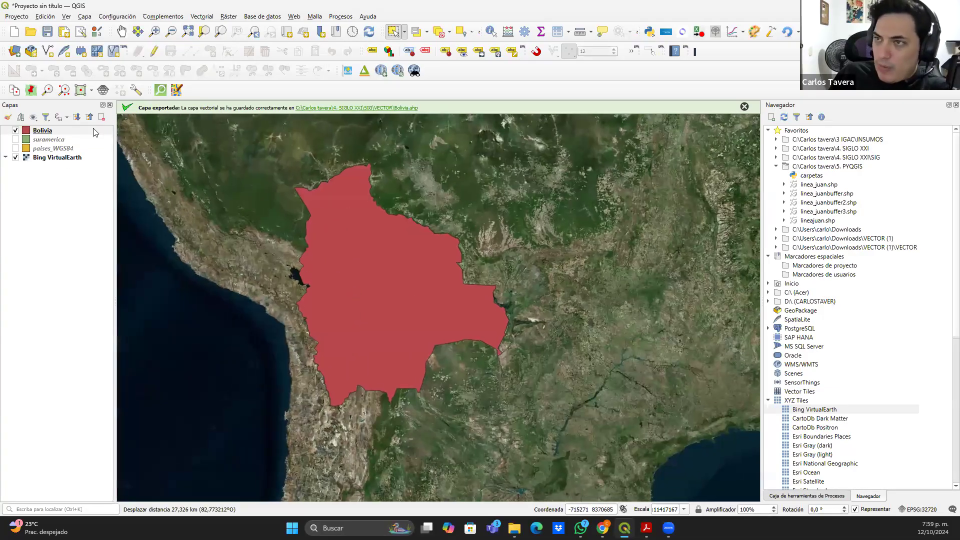
Open the Bolivia layer's attribute table and turn on editing
right_click(41, 130)
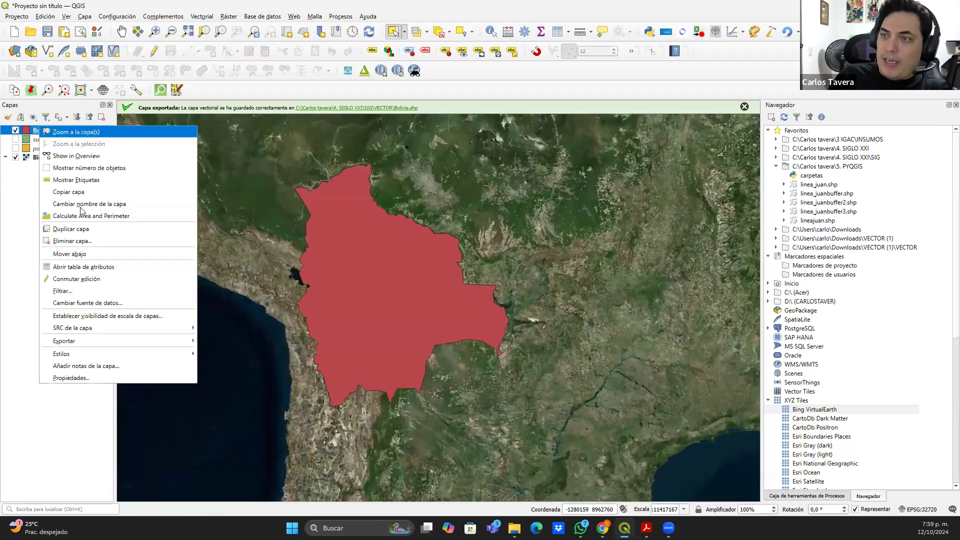
click(108, 268)
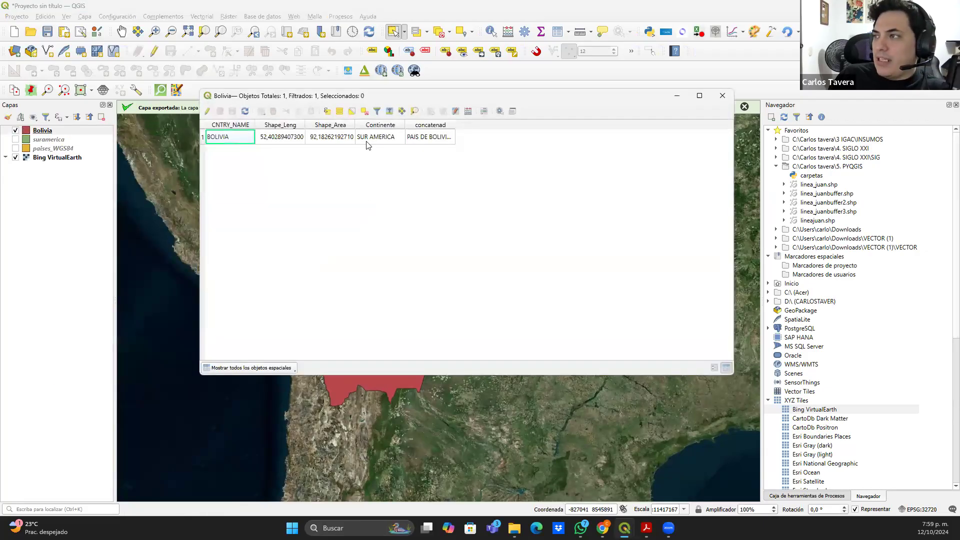
click(207, 111)
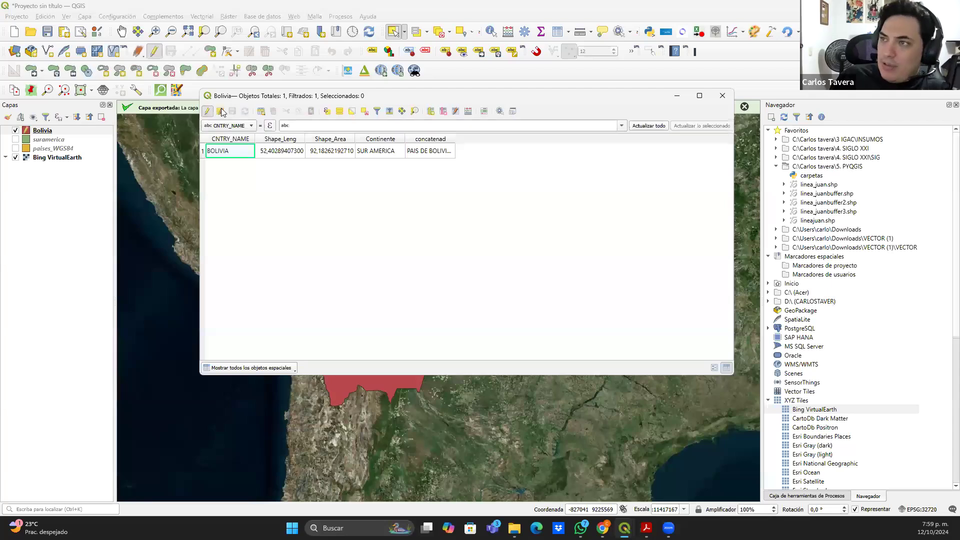
Add a decimal number (real) field named Area with precision 3 to the Bolivia table, and widen its column
click(430, 111)
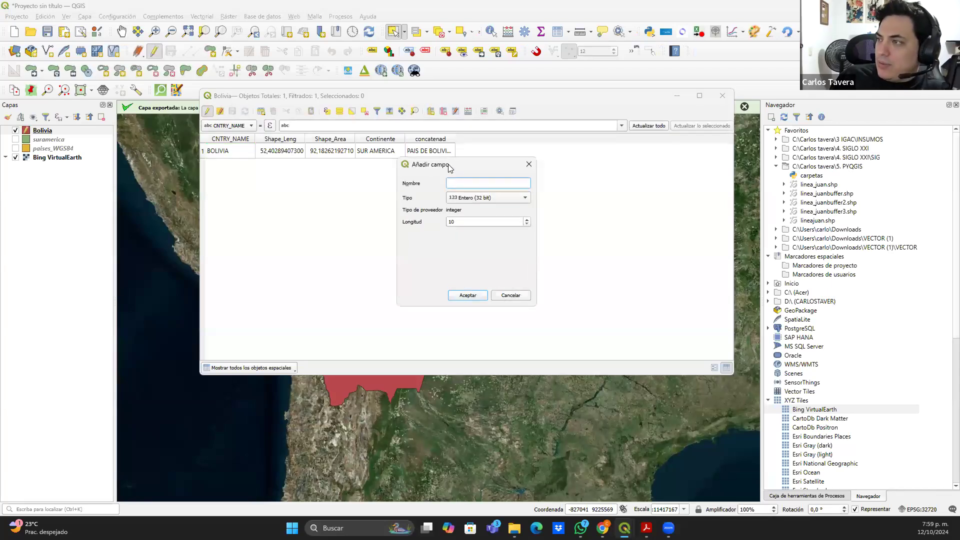
text(A)
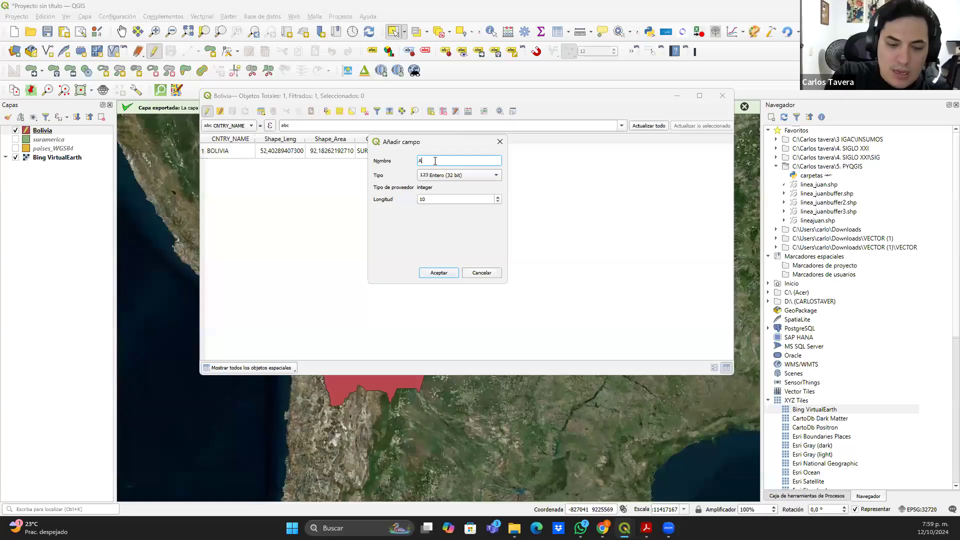
text(rea)
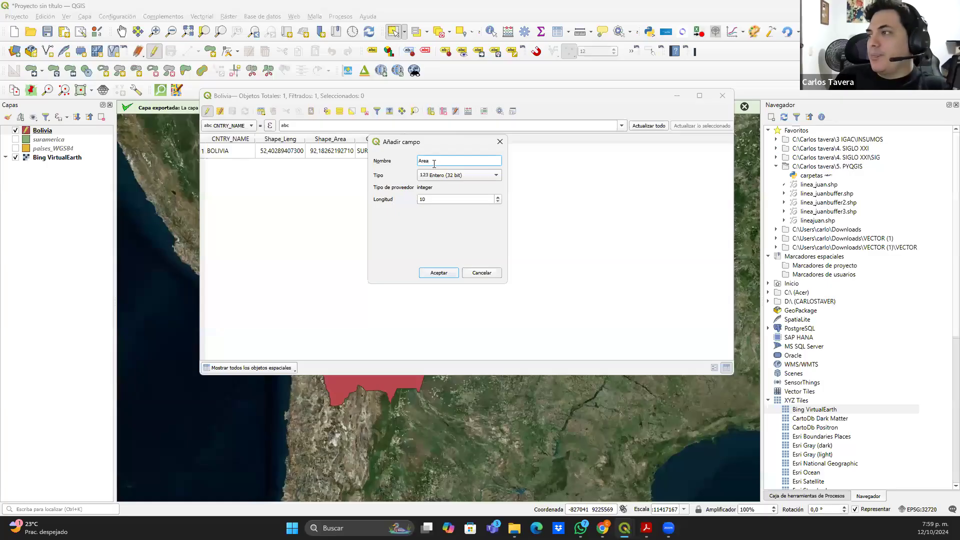
click(493, 176)
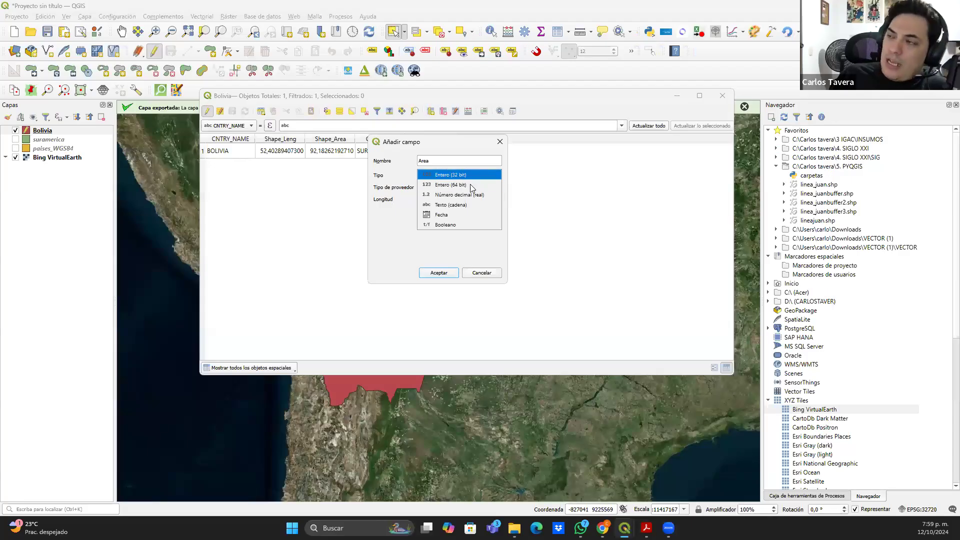
click(443, 196)
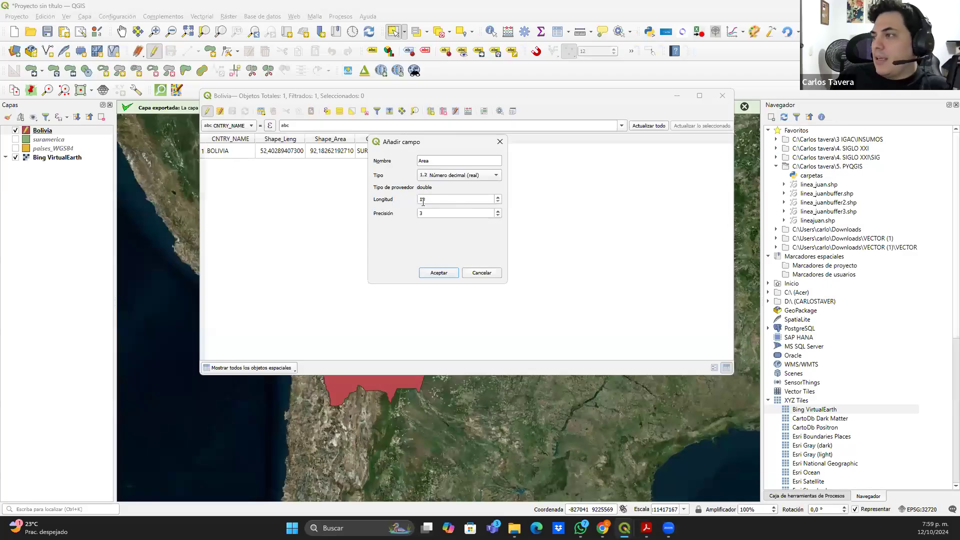
click(439, 273)
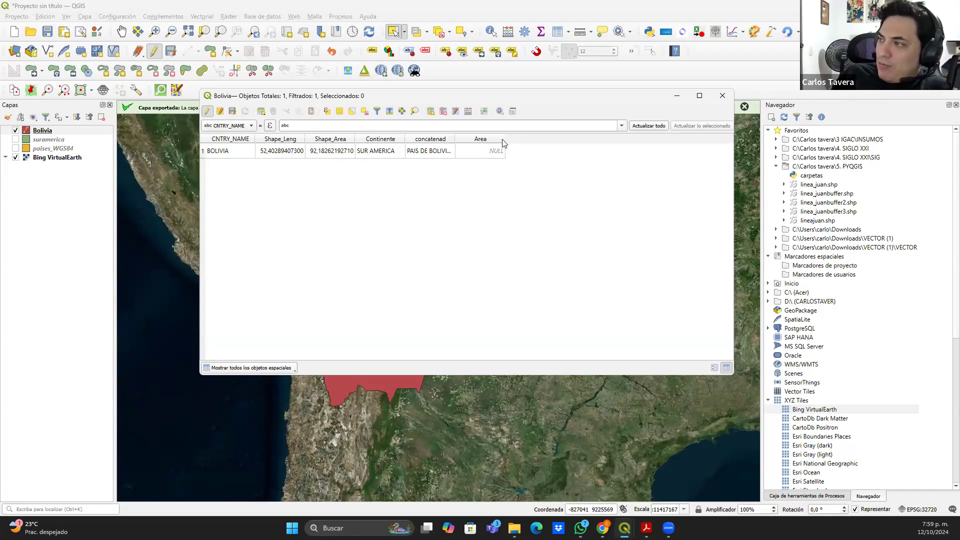
drag(506, 143, 526, 143)
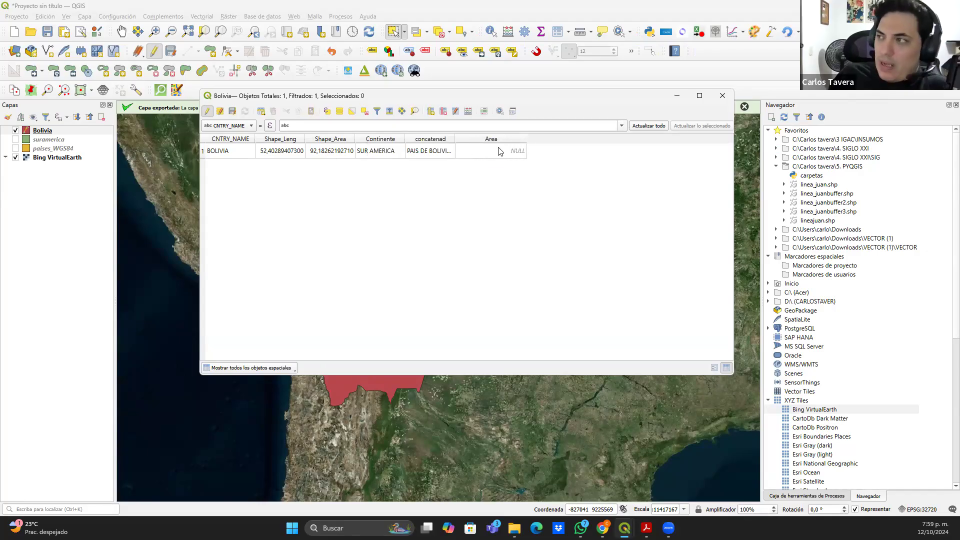
Set the field calculator to update the existing Area field instead of creating a new one
click(468, 112)
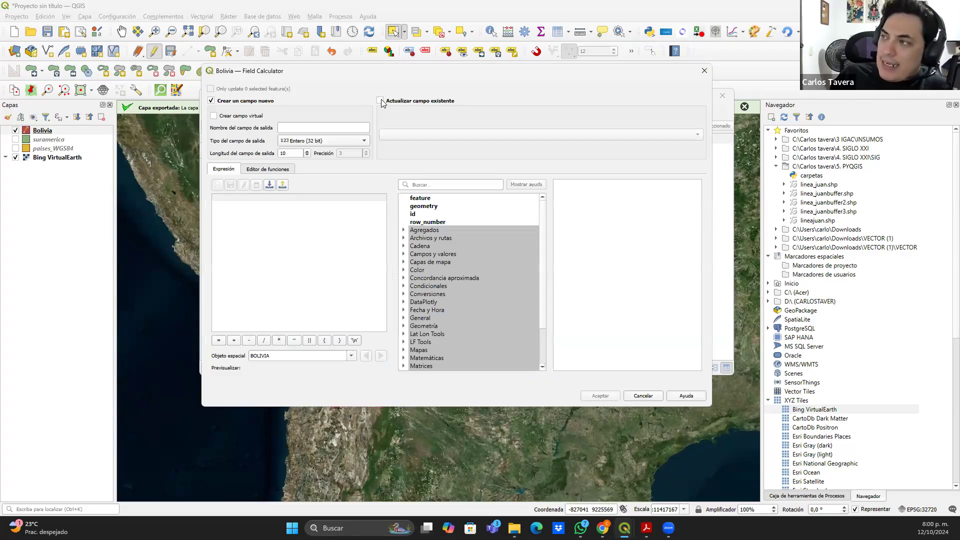
click(381, 101)
click(420, 138)
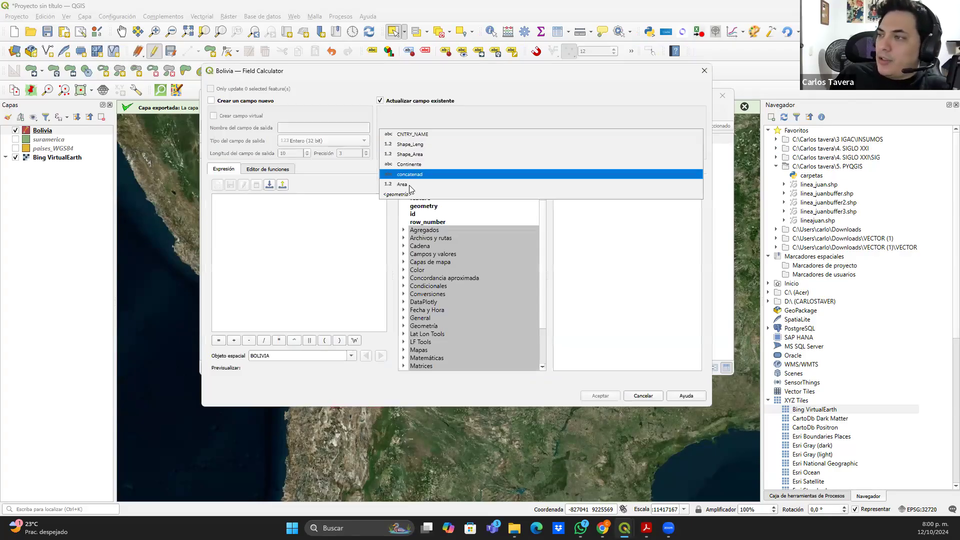
click(410, 191)
click(307, 251)
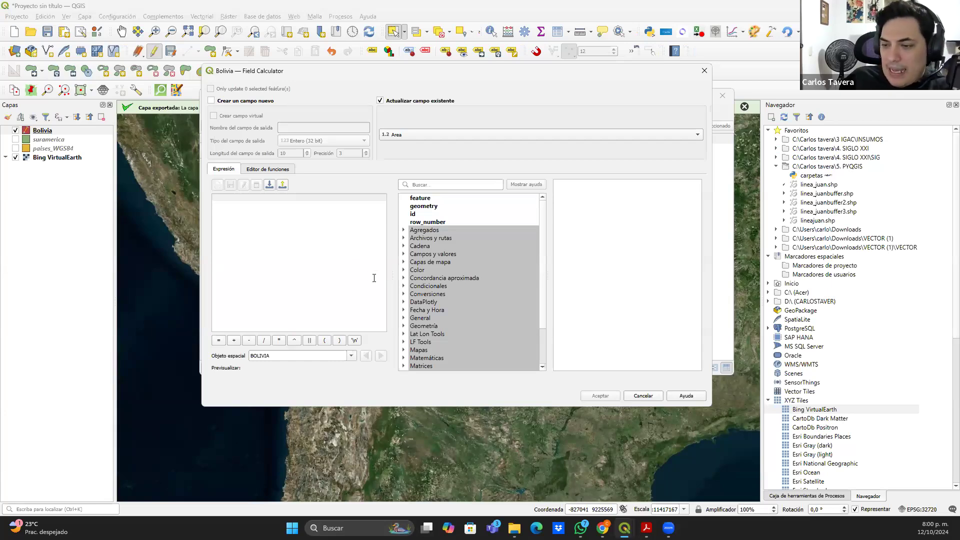
Find the $area geometry function, calculate the Area field with the expression $area, and fit the column to its contents
click(439, 185)
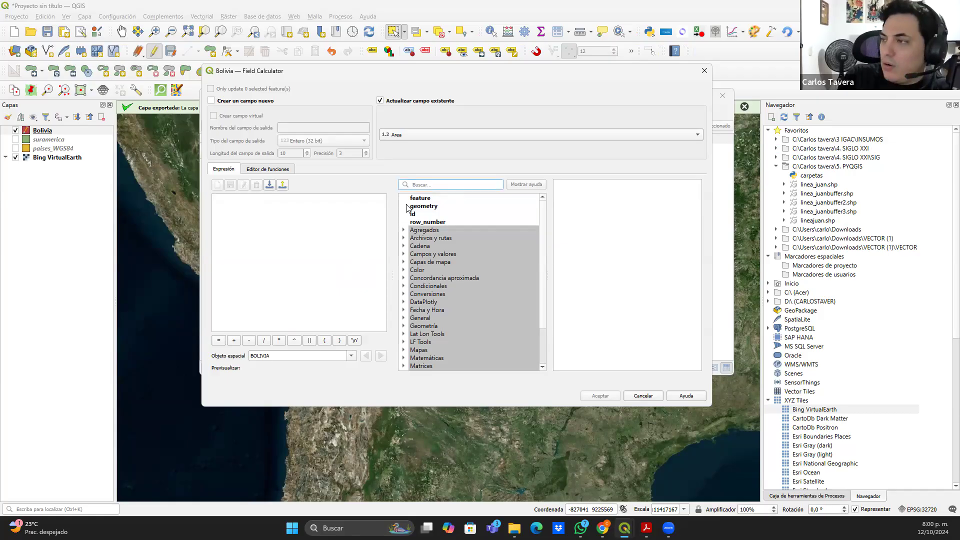
text(area)
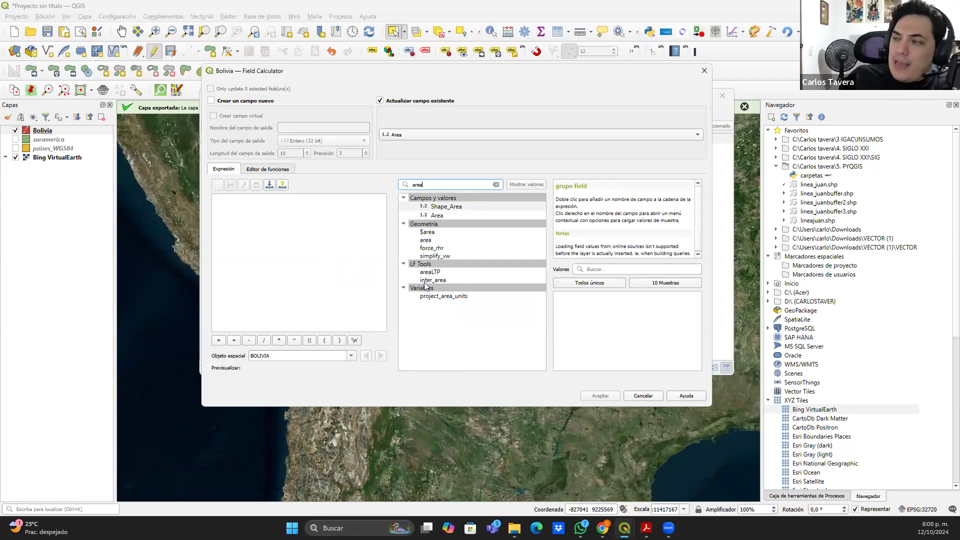
click(434, 233)
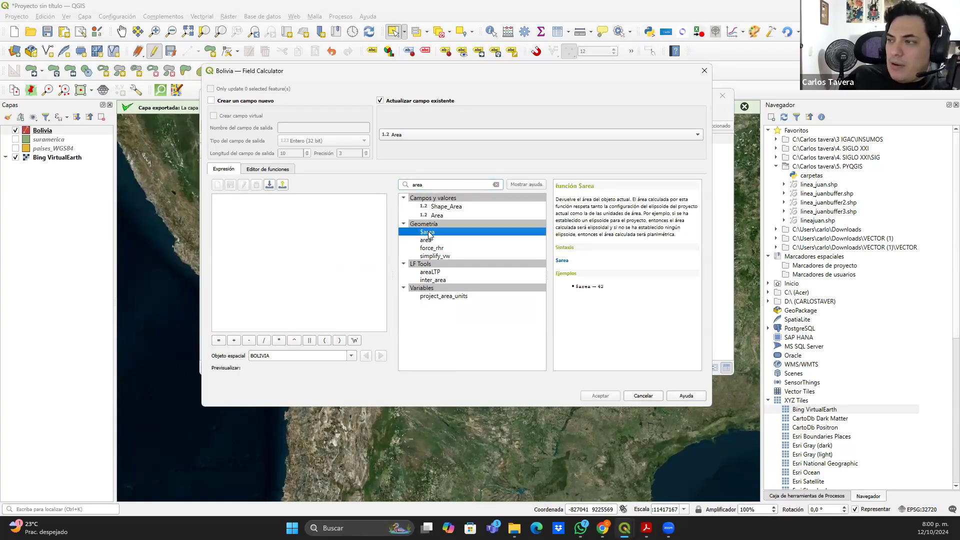
double_click(433, 233)
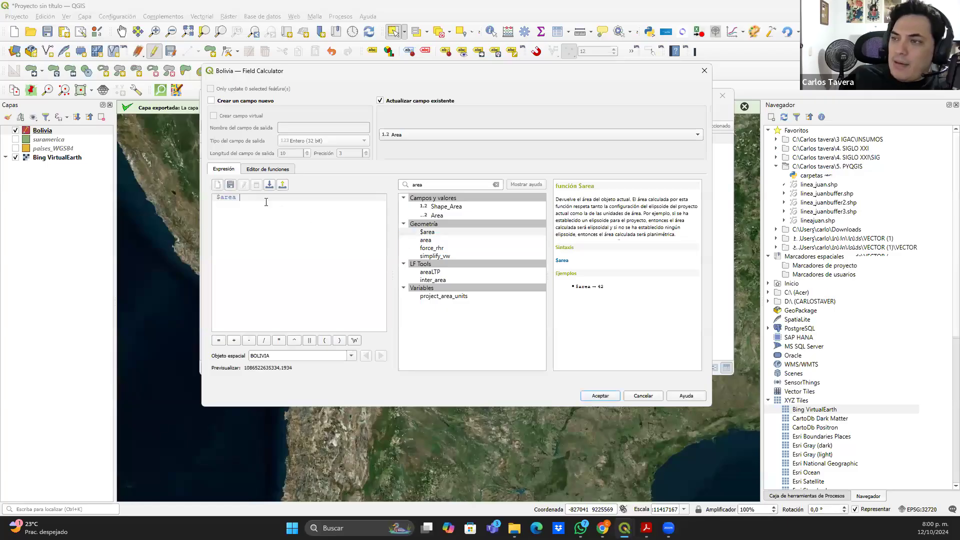
drag(246, 369, 295, 369)
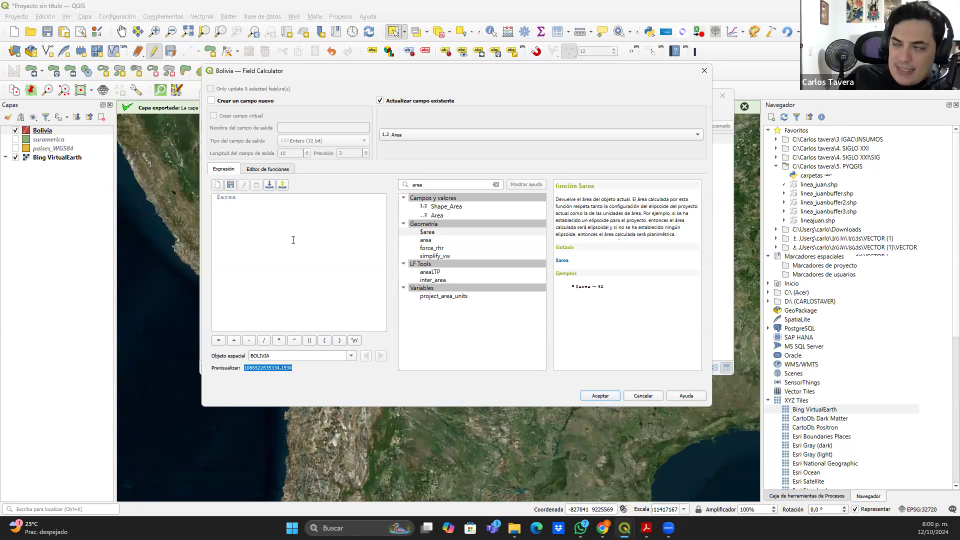
click(276, 215)
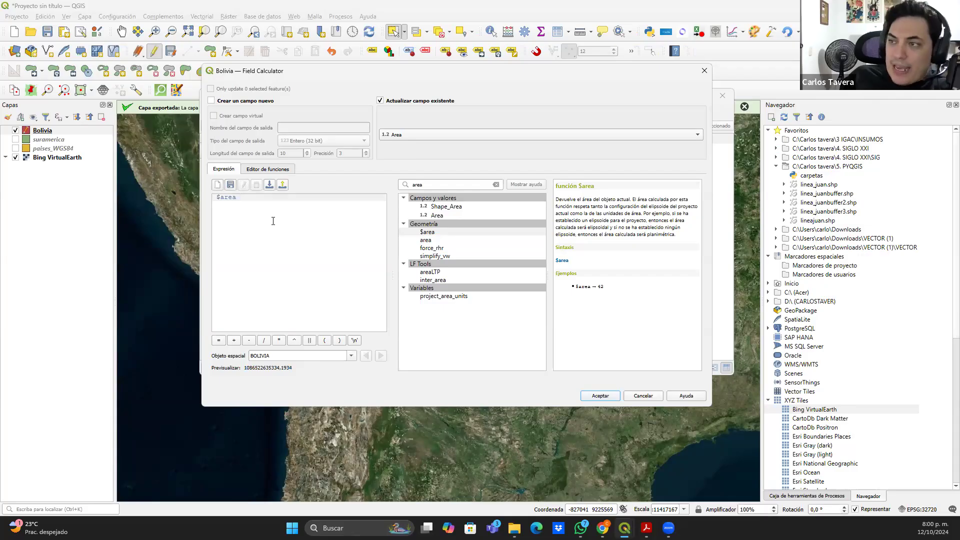
drag(273, 221, 195, 196)
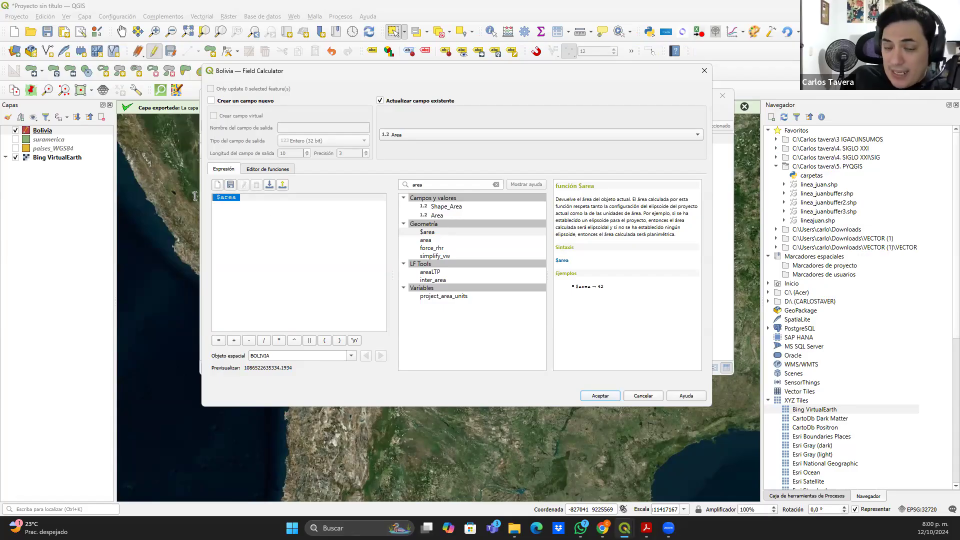
click(603, 396)
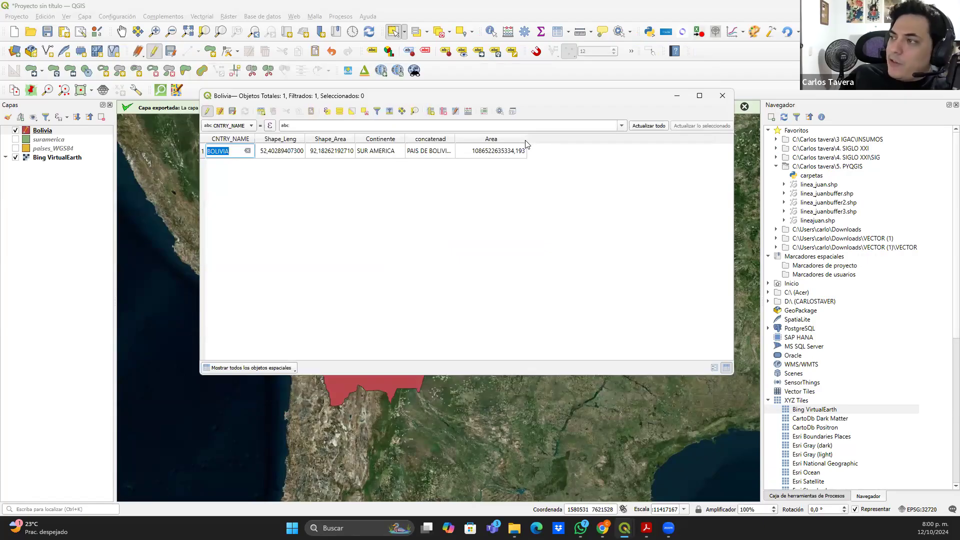
double_click(525, 143)
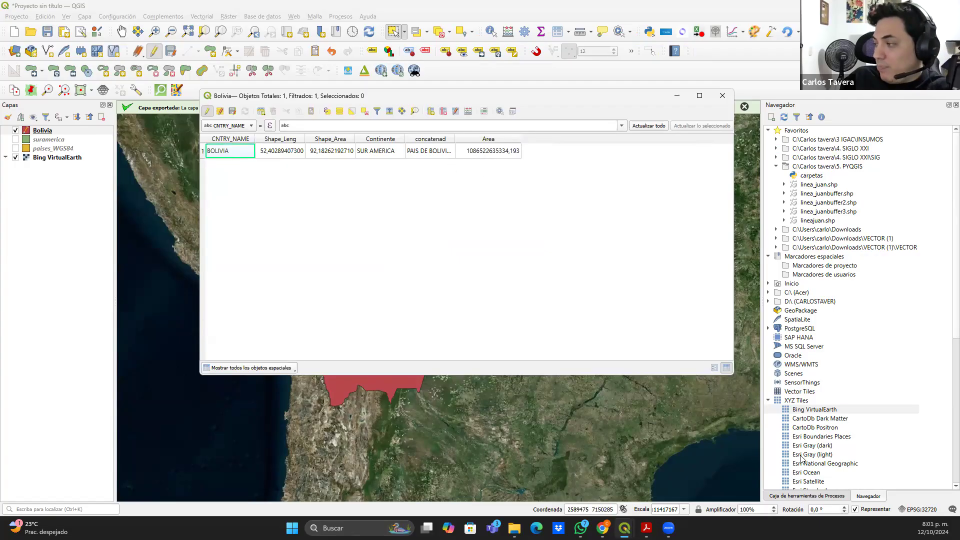
Examine the digits of Bolivia's calculated Area value in its cell, and leave the cell without editing it
double_click(497, 155)
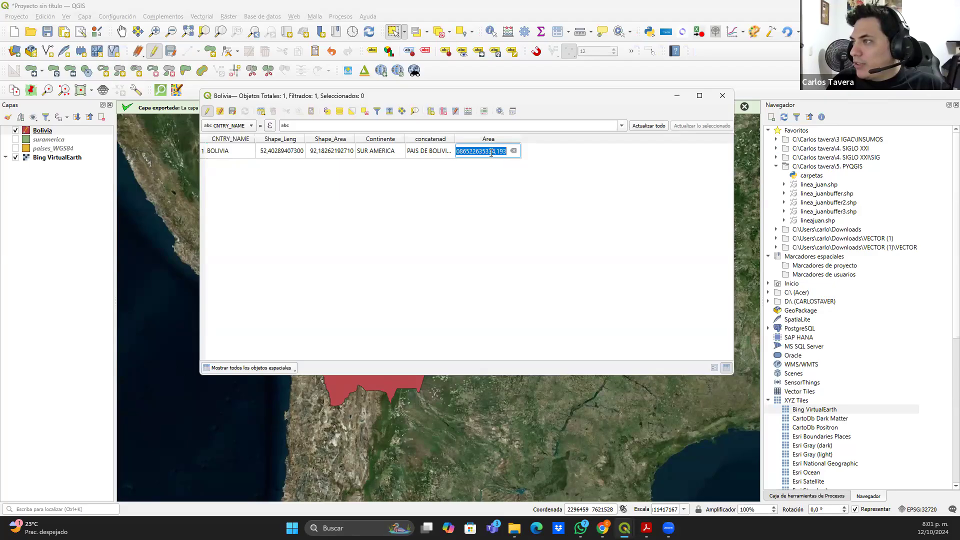
click(493, 154)
drag(493, 154, 468, 151)
click(483, 151)
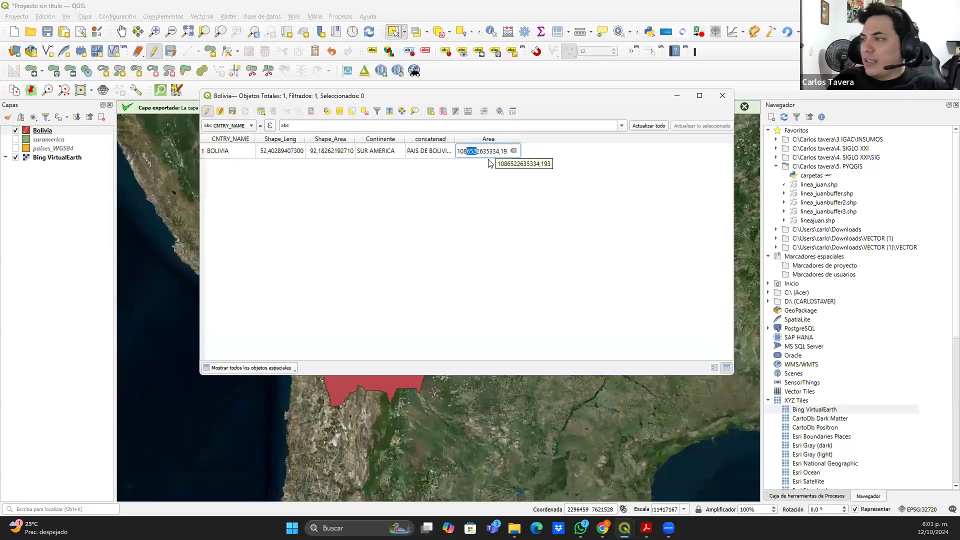
key(Escape)
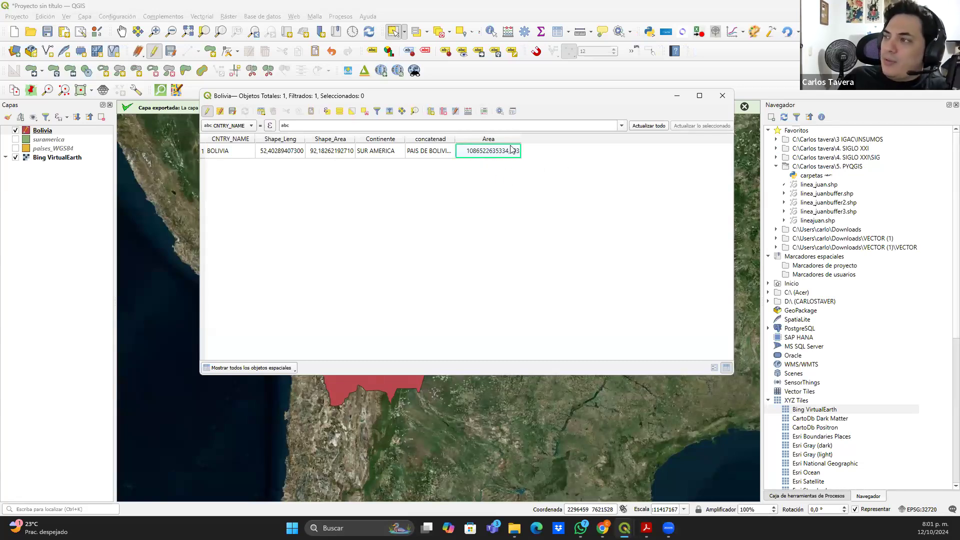
Set the field calculator to update the existing Area field with the expression $area/10000
click(469, 112)
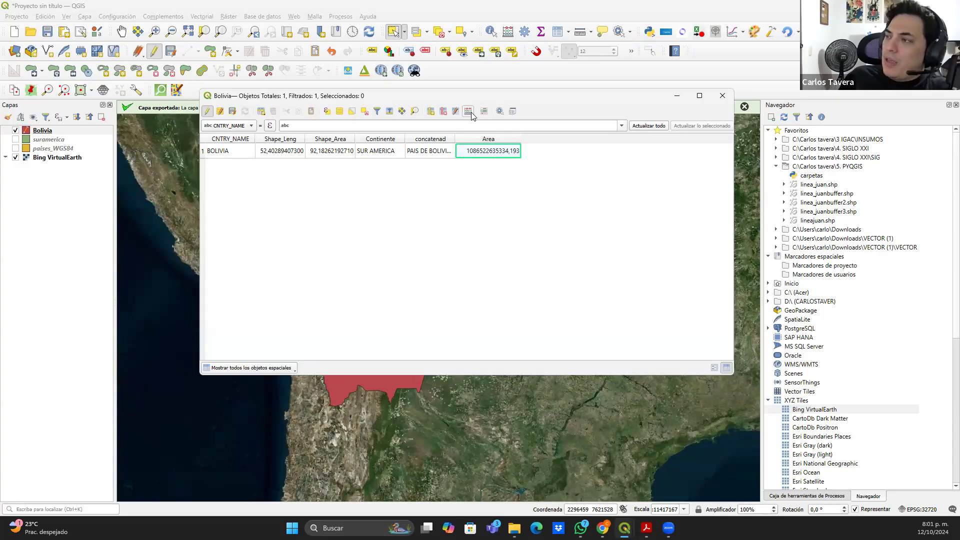
click(380, 101)
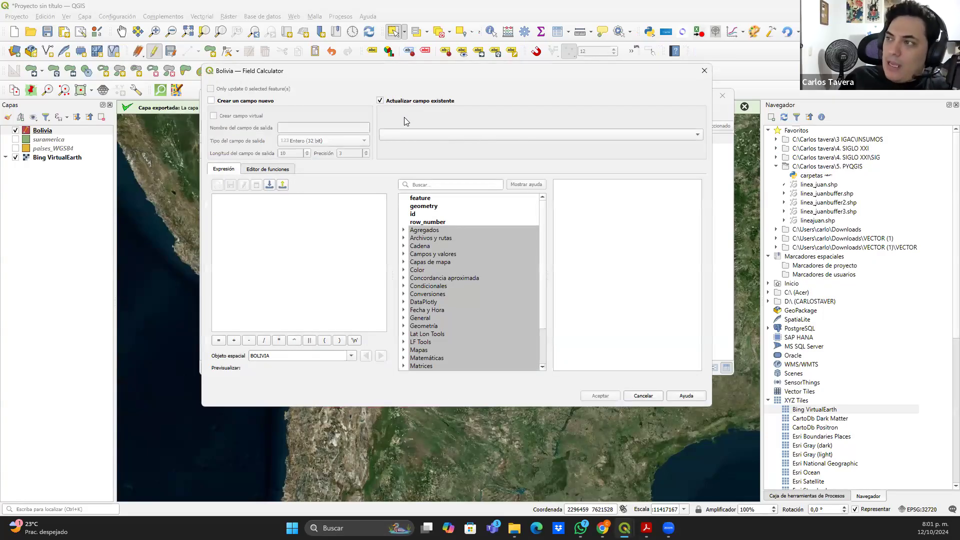
click(419, 134)
click(400, 189)
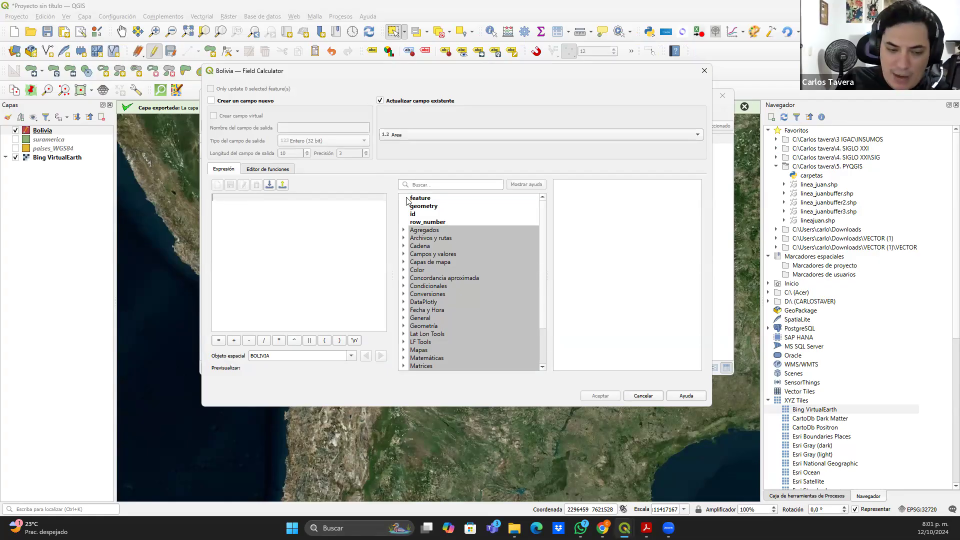
text($a)
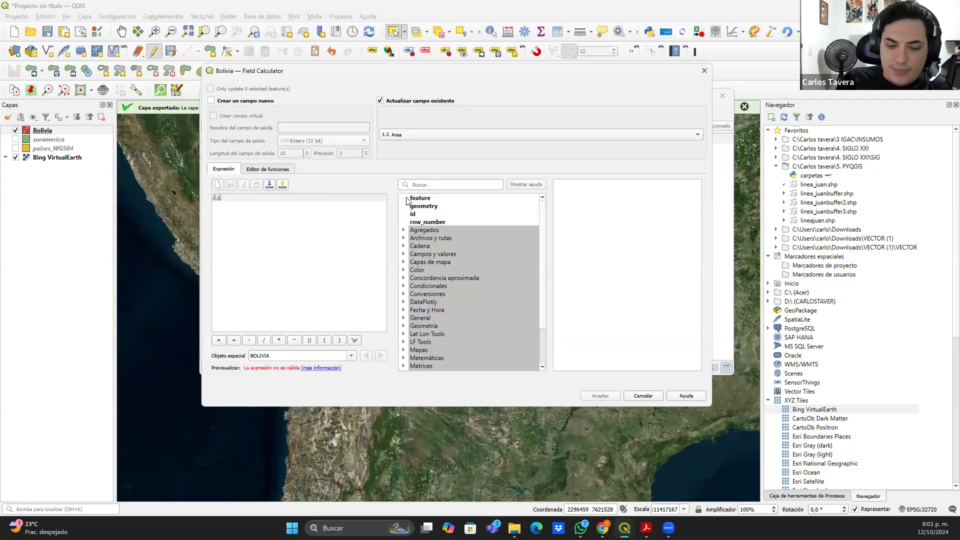
text(rea)
click(322, 272)
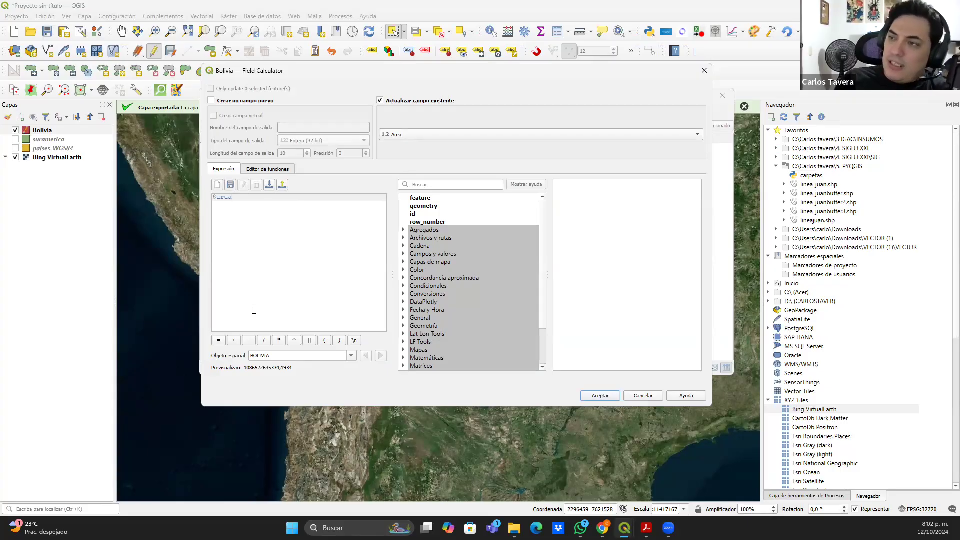
text(/)
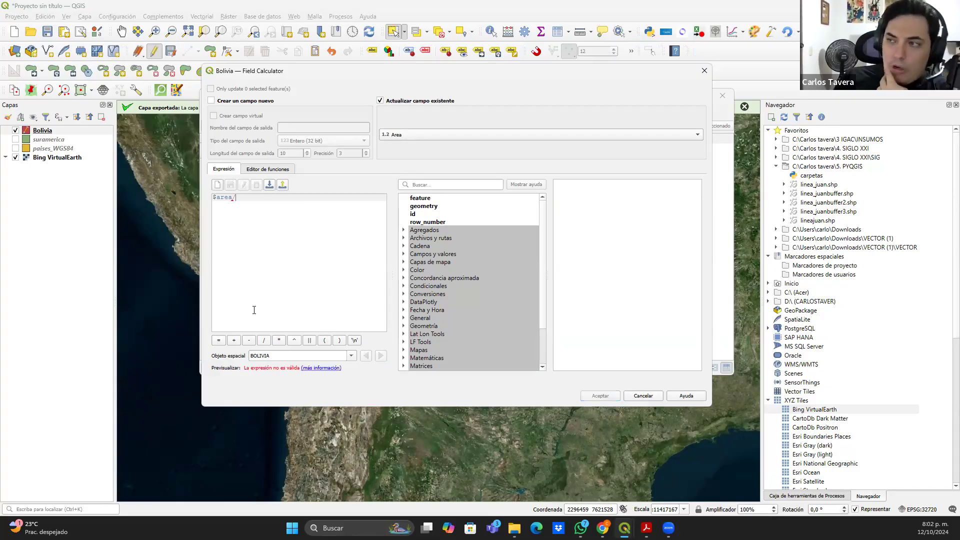
text(10000)
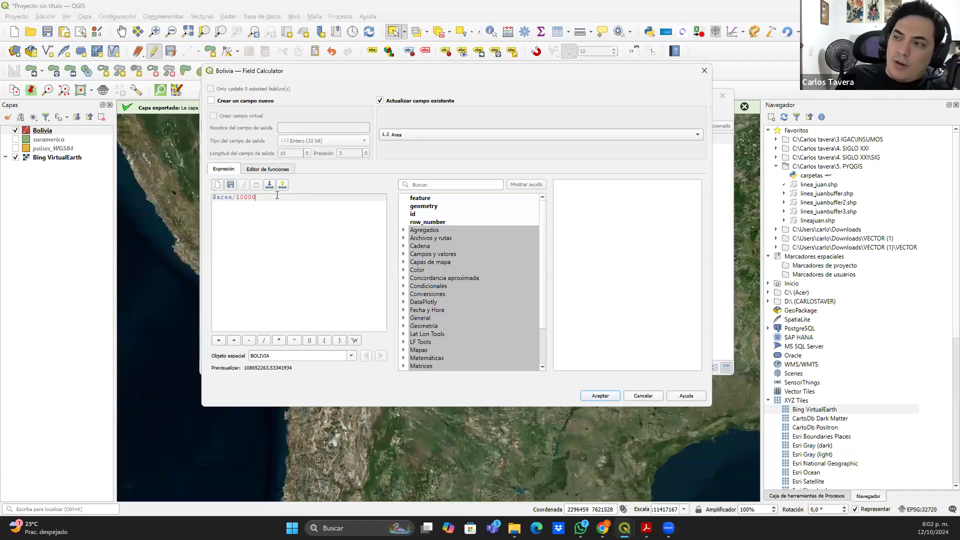
Wrap the $area/10000 expression in the round function with its closing parenthesis
drag(275, 197, 213, 197)
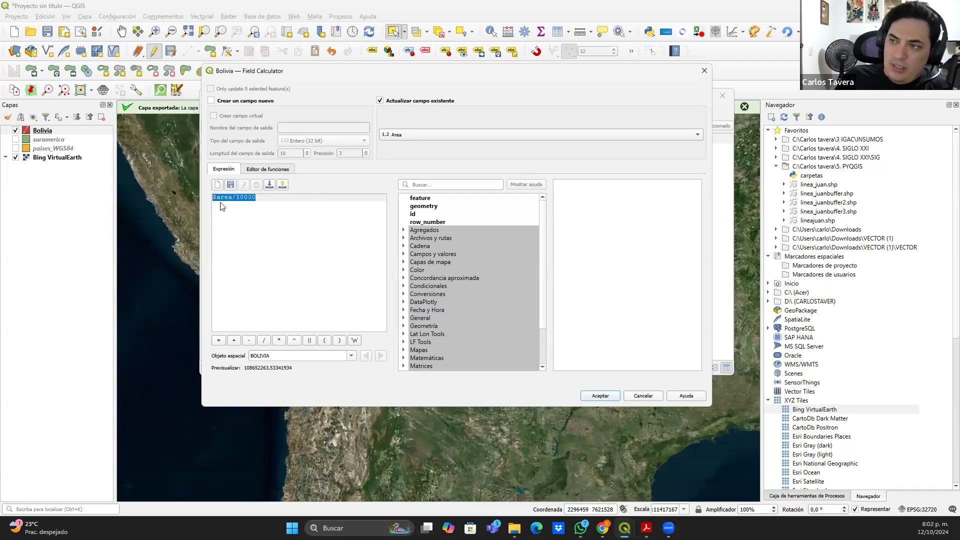
click(291, 229)
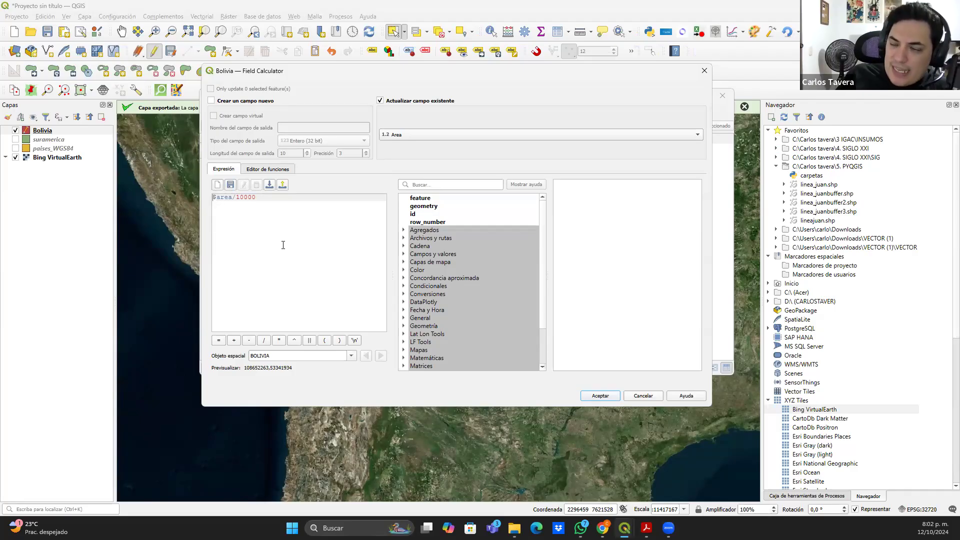
text(round)
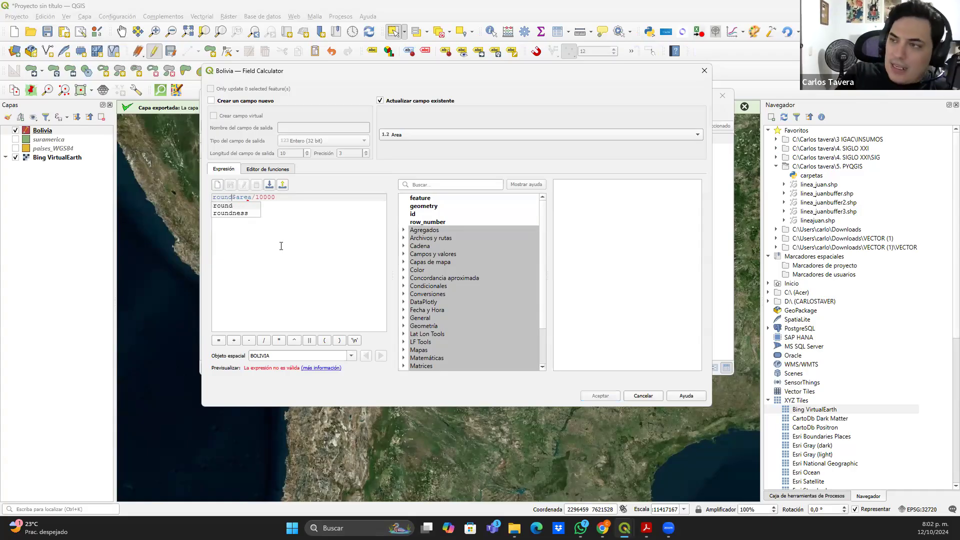
text(()
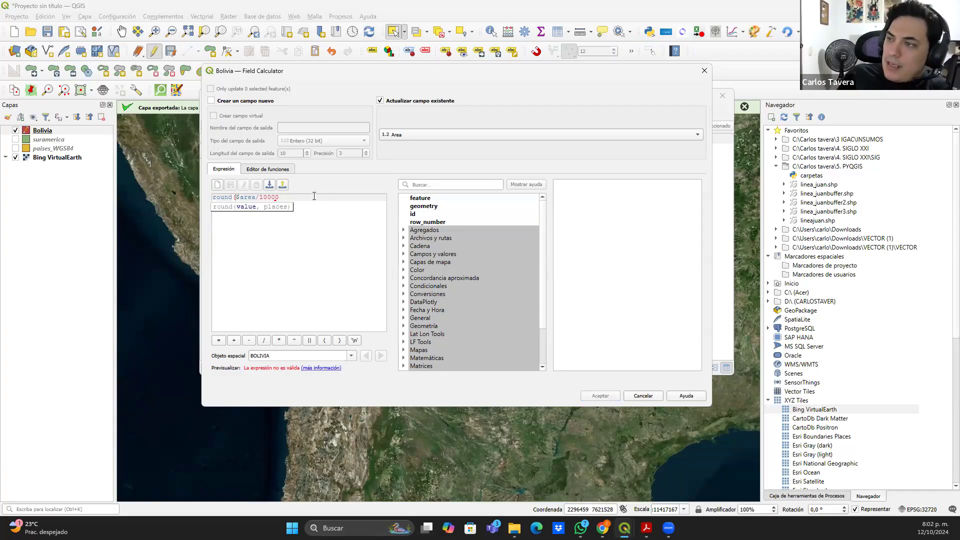
click(314, 196)
text())
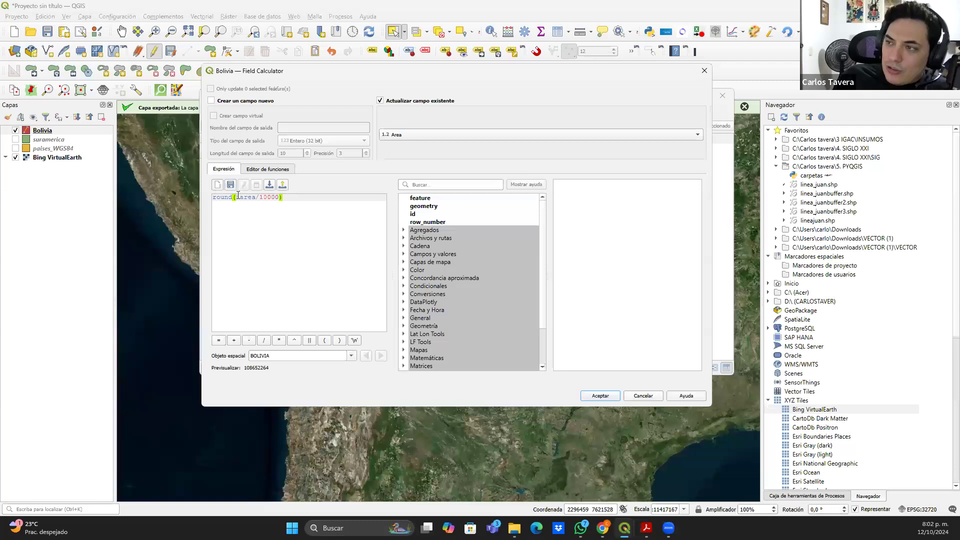
Try rounding to 5 decimal places, settle on 2, and calculate the Area field with round($area/10000,2)
drag(235, 197, 280, 211)
click(284, 206)
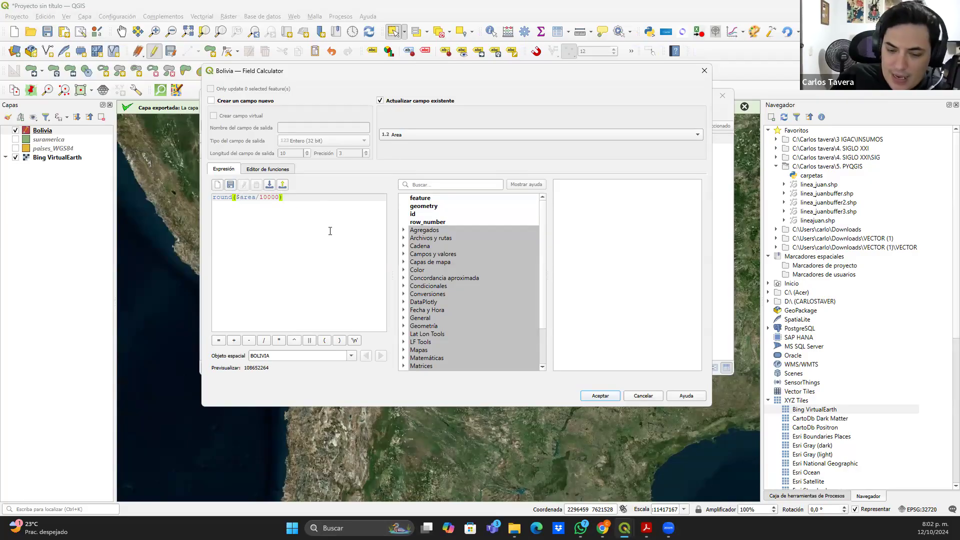
text(,2)
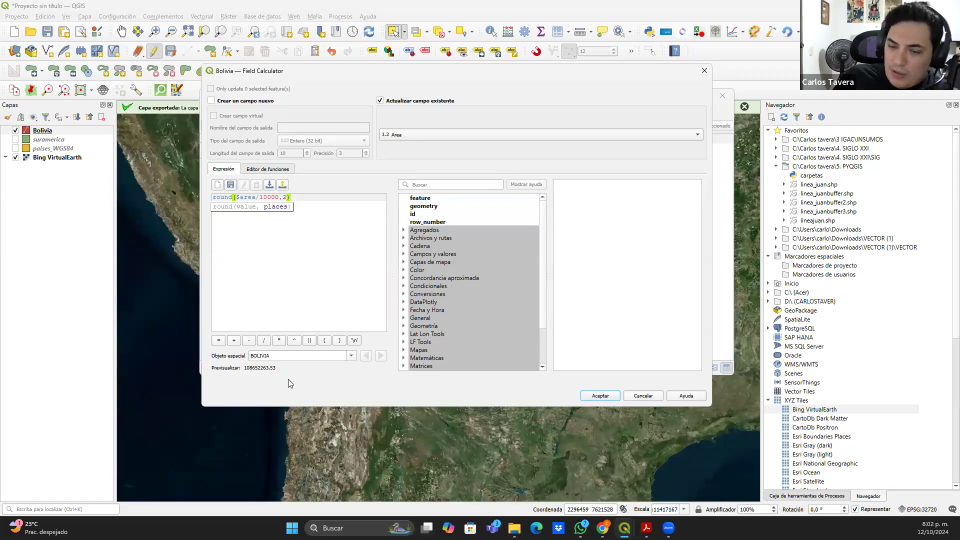
key(BackSpace)
text(5)
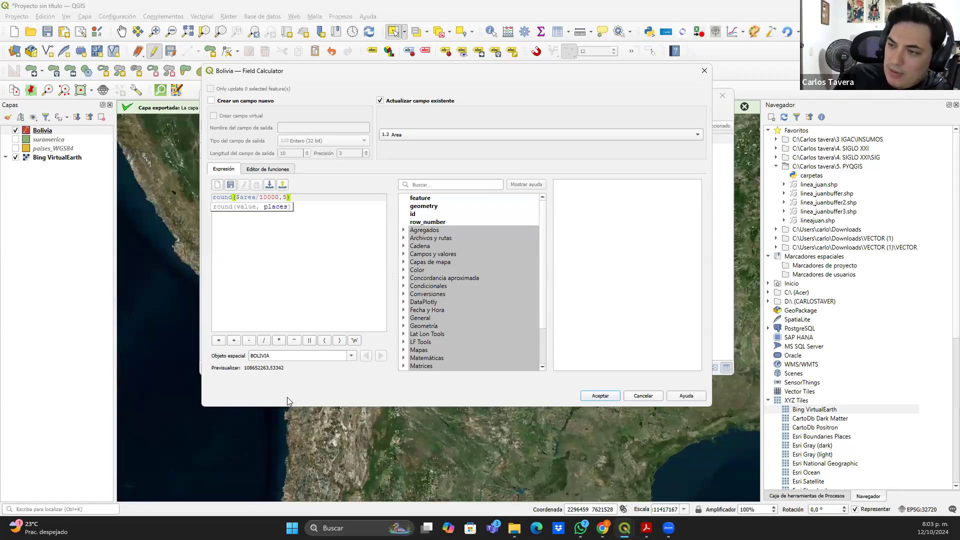
key(BackSpace)
text(2)
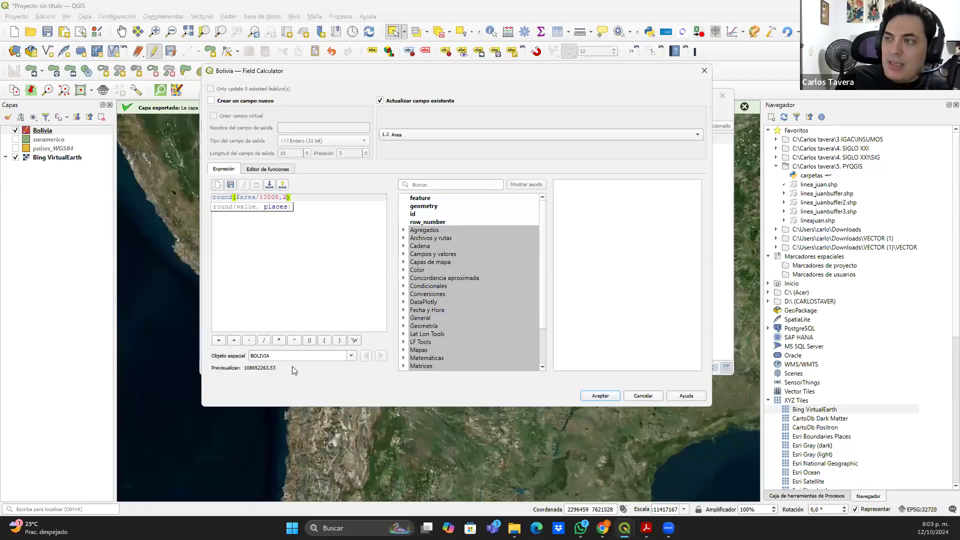
click(309, 255)
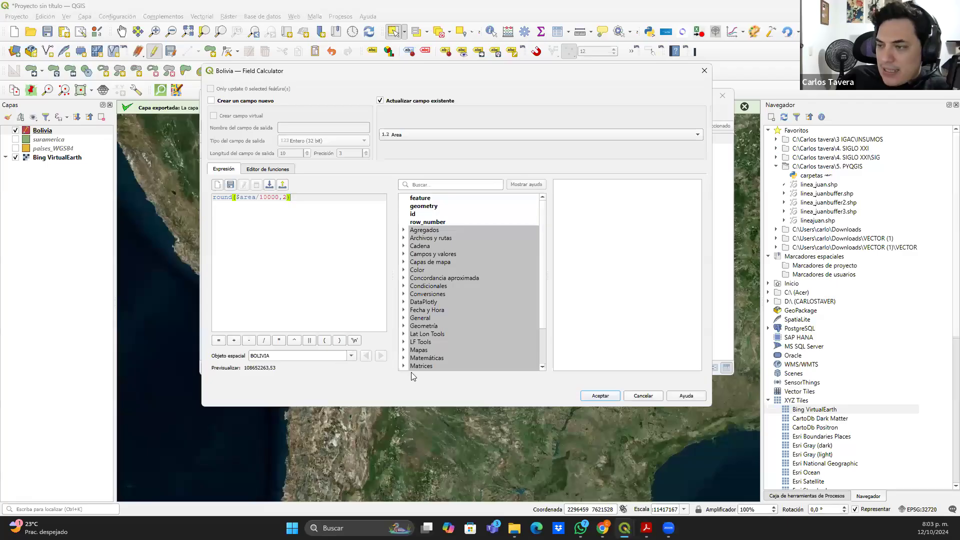
click(601, 396)
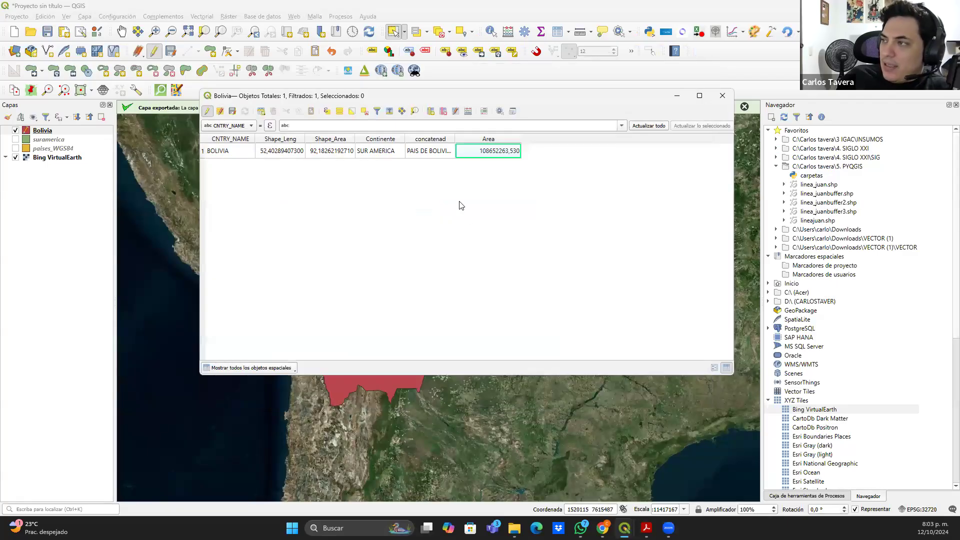
Inspect the whole and decimal digits of Bolivia's recalculated Area value, and leave the cell unedited
double_click(484, 154)
click(485, 150)
key(shift+End)
drag(487, 152, 471, 151)
click(477, 152)
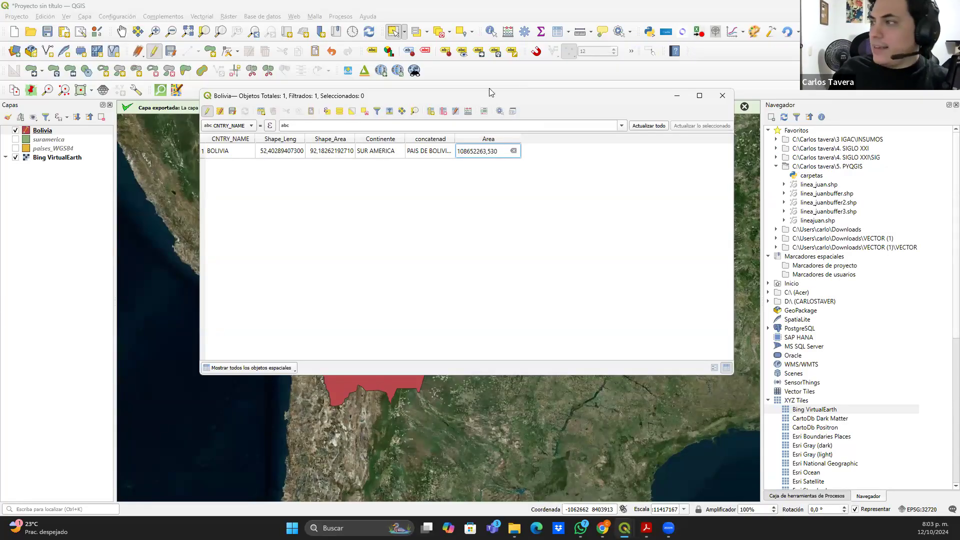
click(547, 172)
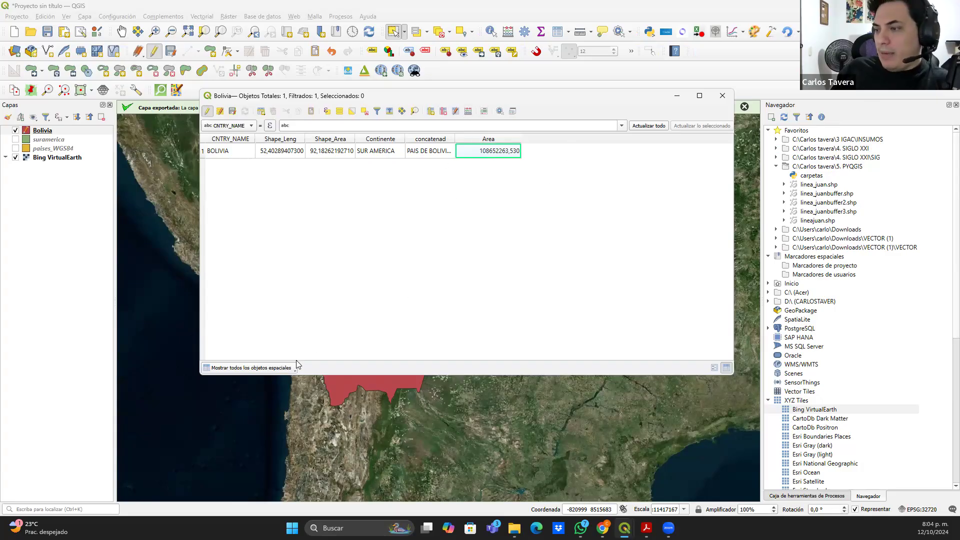
drag(456, 102, 411, 356)
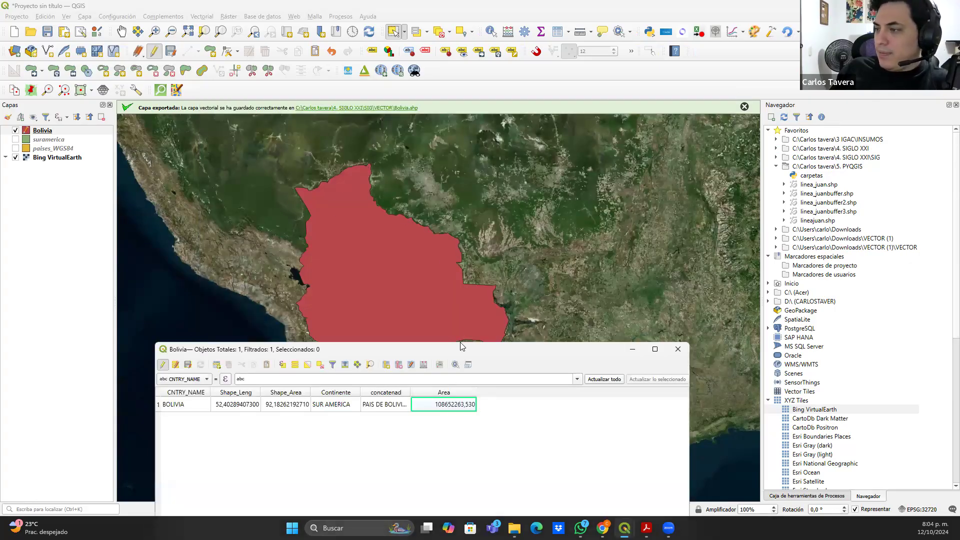
drag(461, 345, 465, 124)
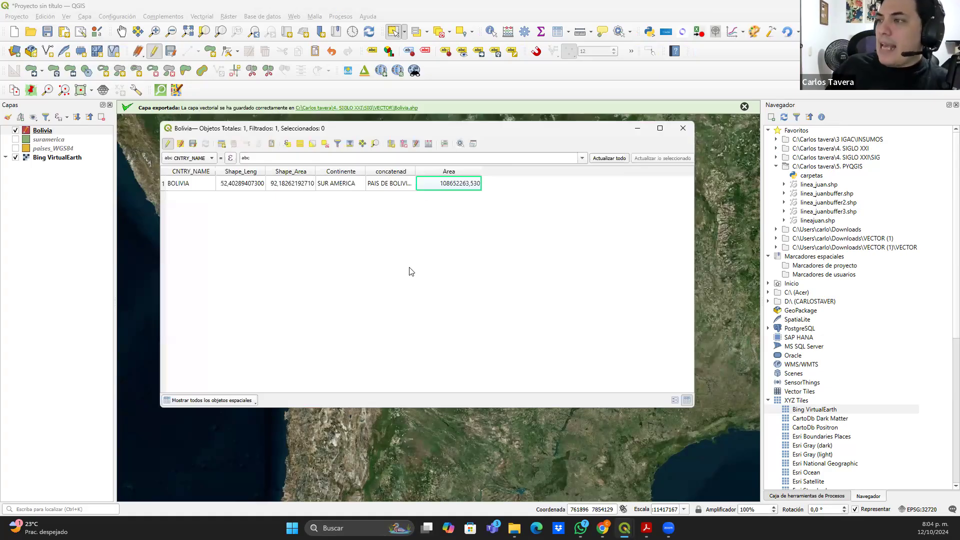
click(391, 144)
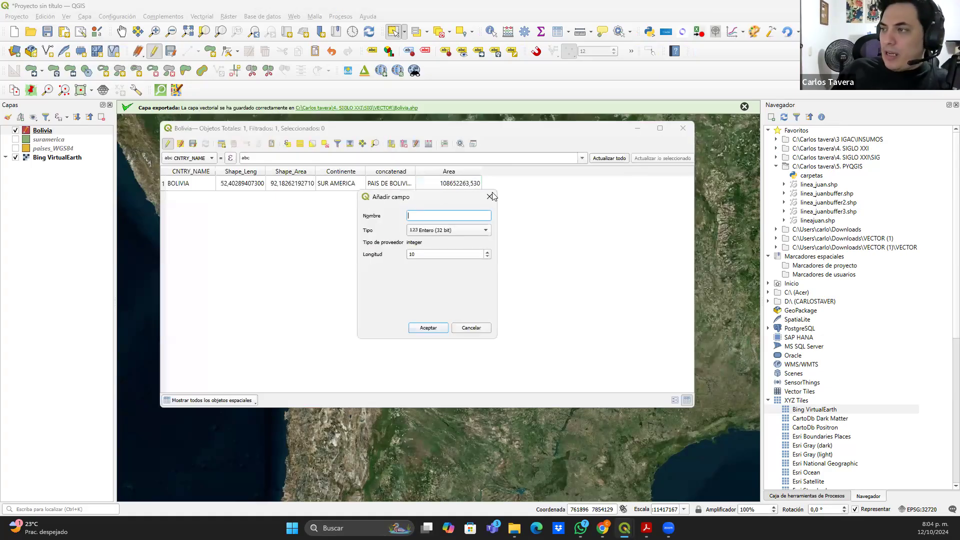
click(489, 198)
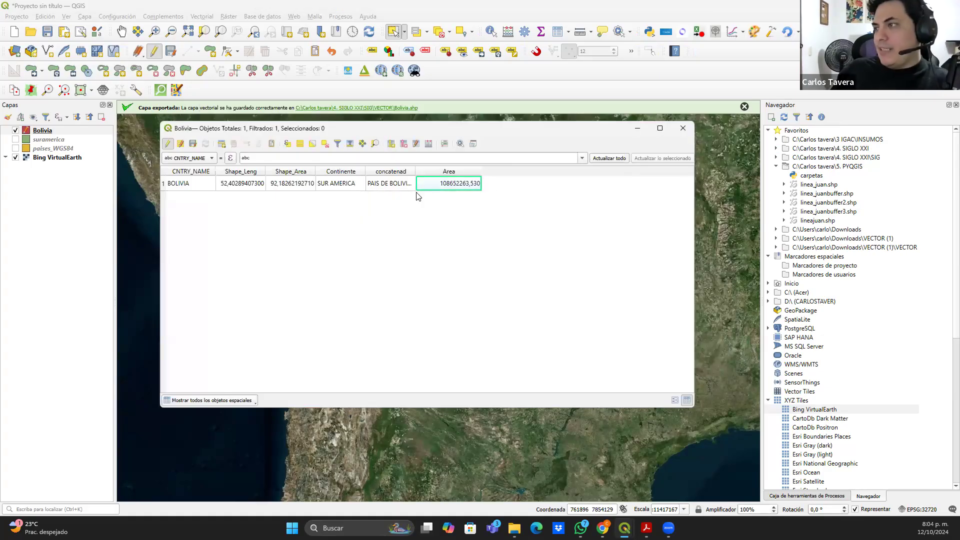
Define a new decimal number (real) field named Perimetro in Bolivia's field calculator
click(427, 145)
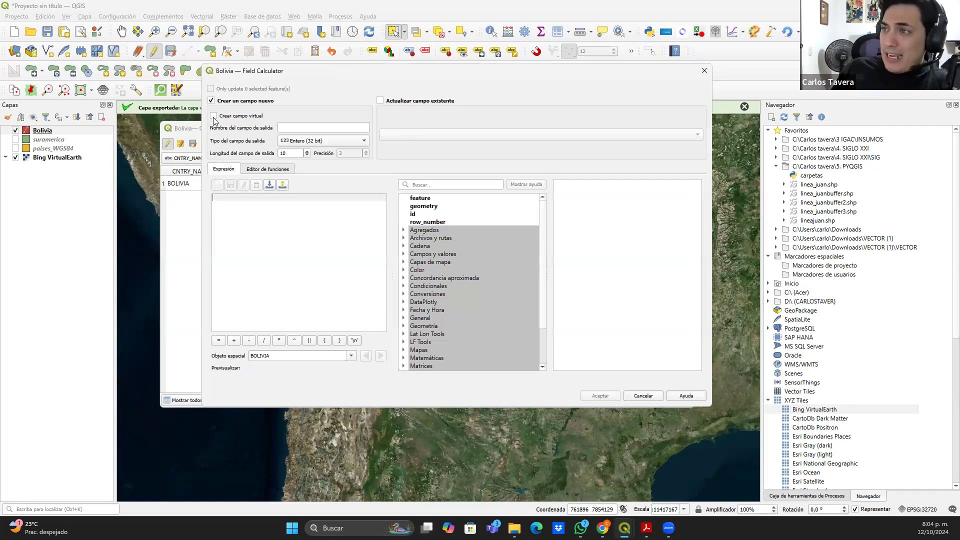
click(283, 126)
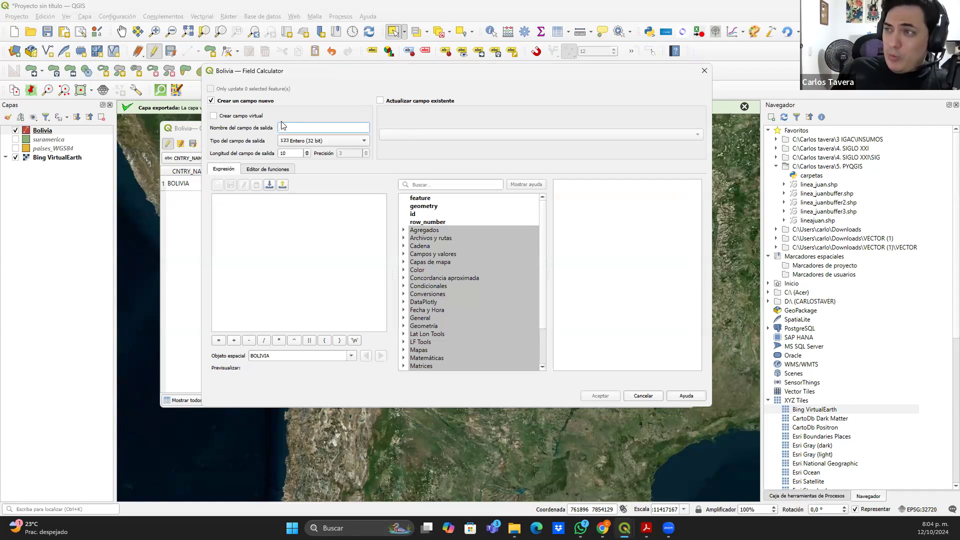
text(perimet)
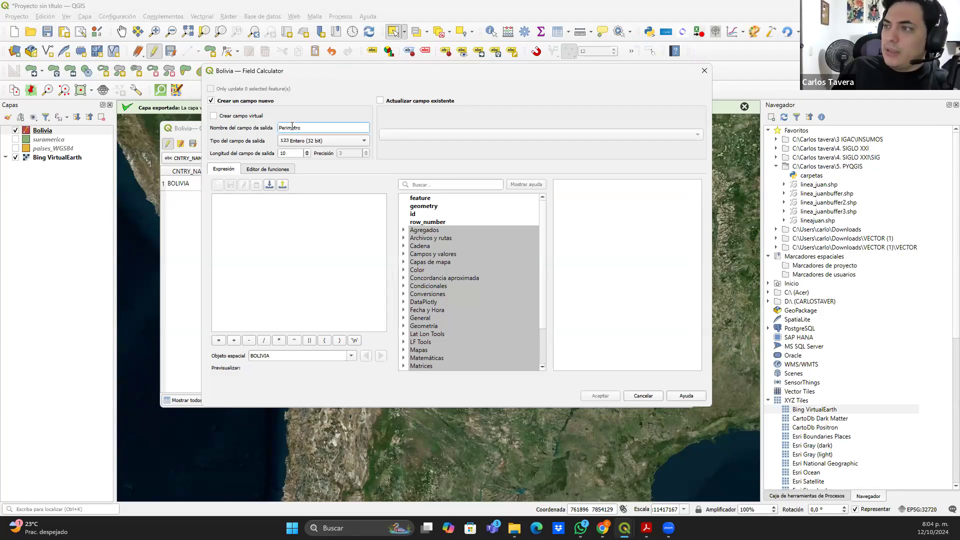
click(343, 142)
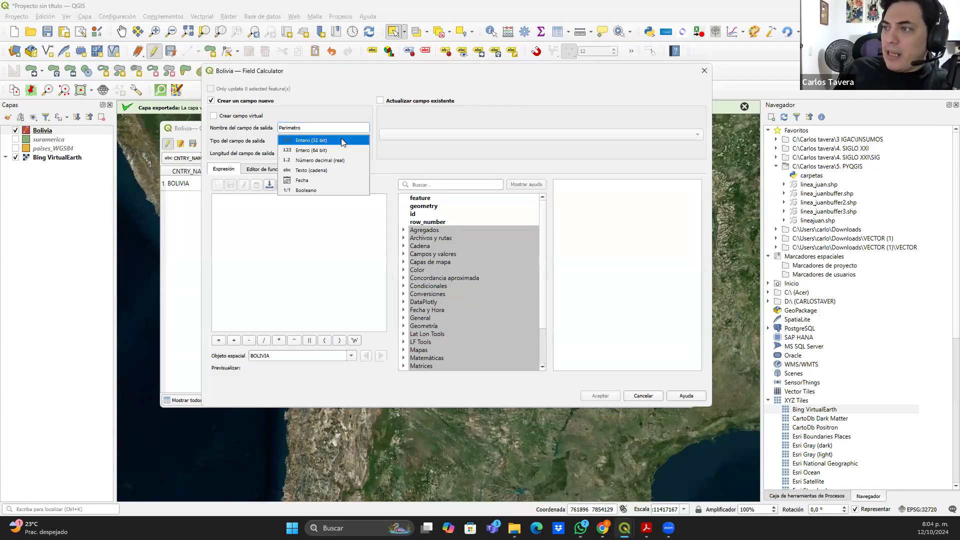
click(313, 159)
Enter the expression $perimeter/1000 for the new Perimetro field
click(305, 213)
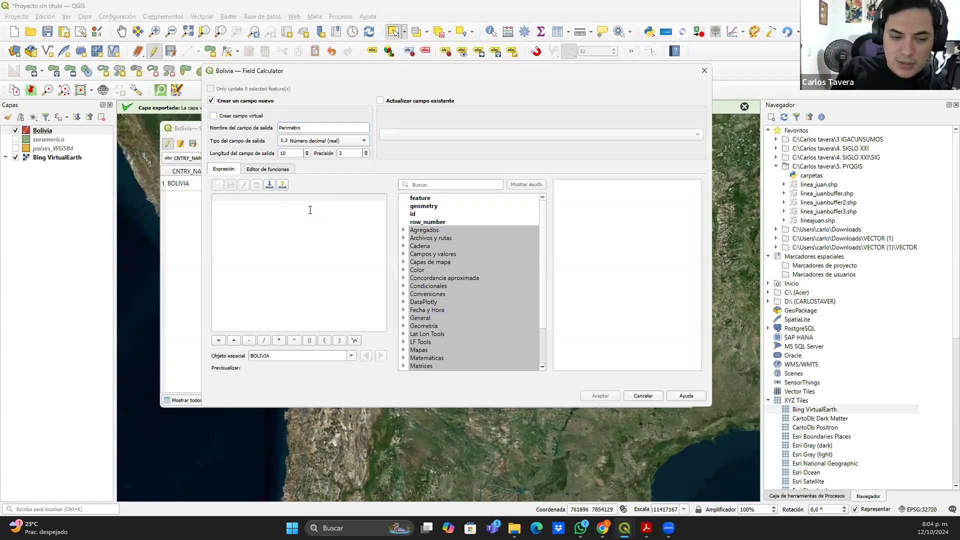
text($per)
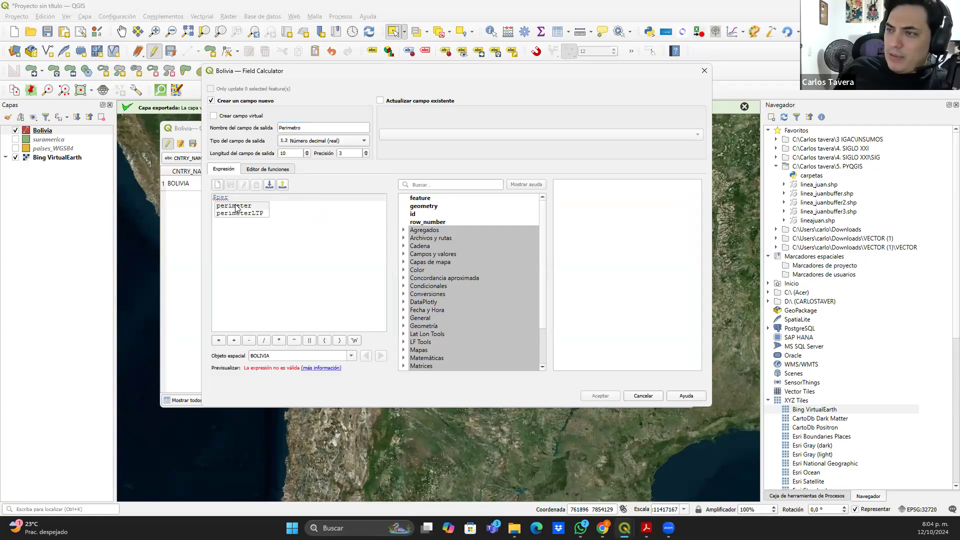
key(Return)
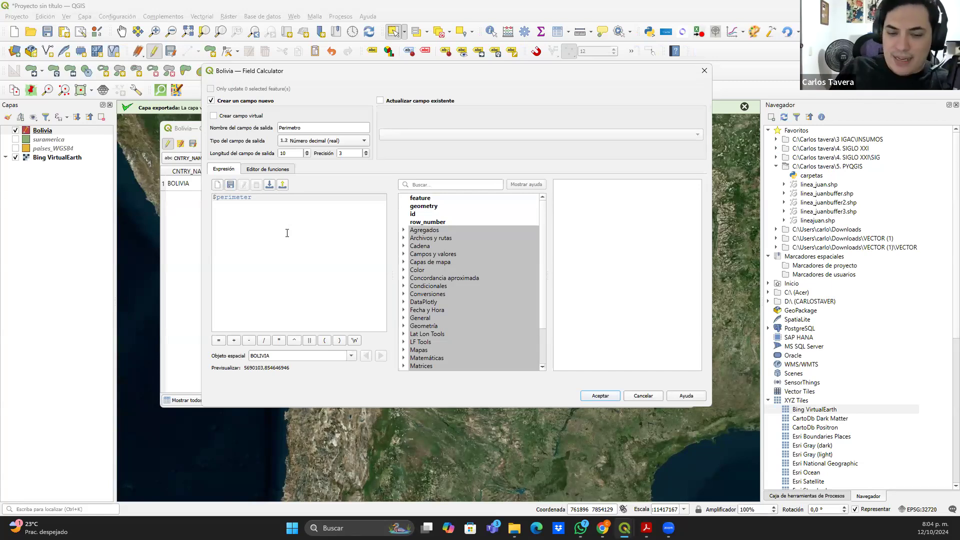
text(/1000)
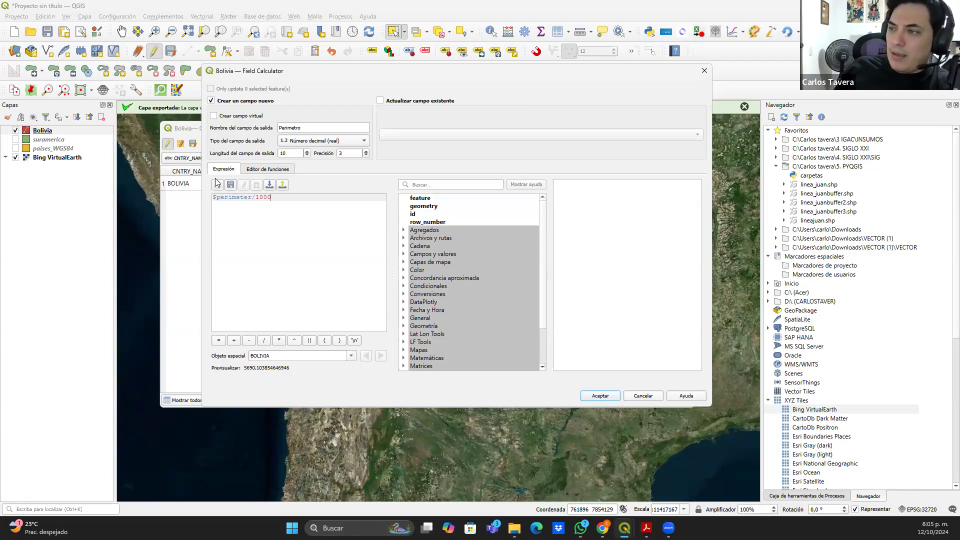
Calculate the Perimetro field with round($perimeter/1000,2) and close Bolivia's attribute table
drag(216, 199, 281, 200)
click(257, 199)
click(281, 200)
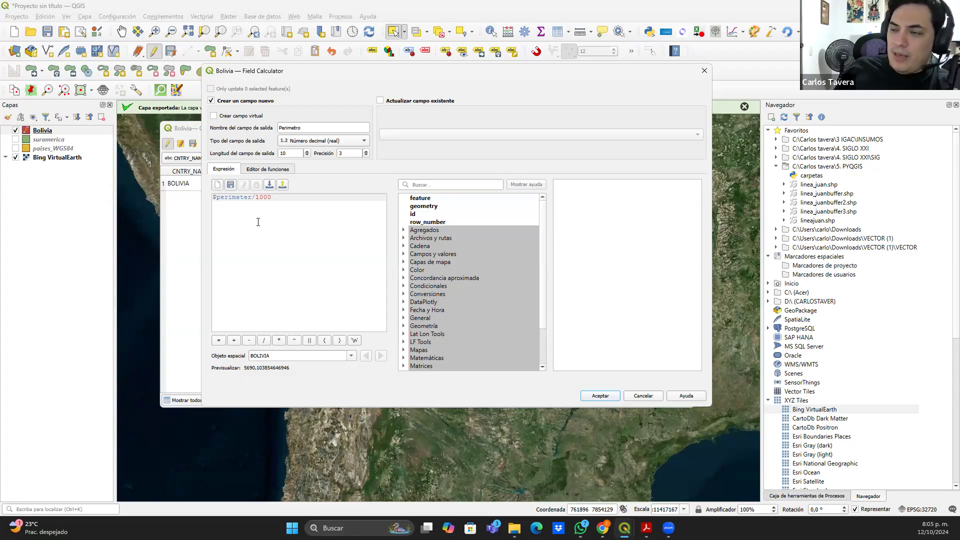
text(rou)
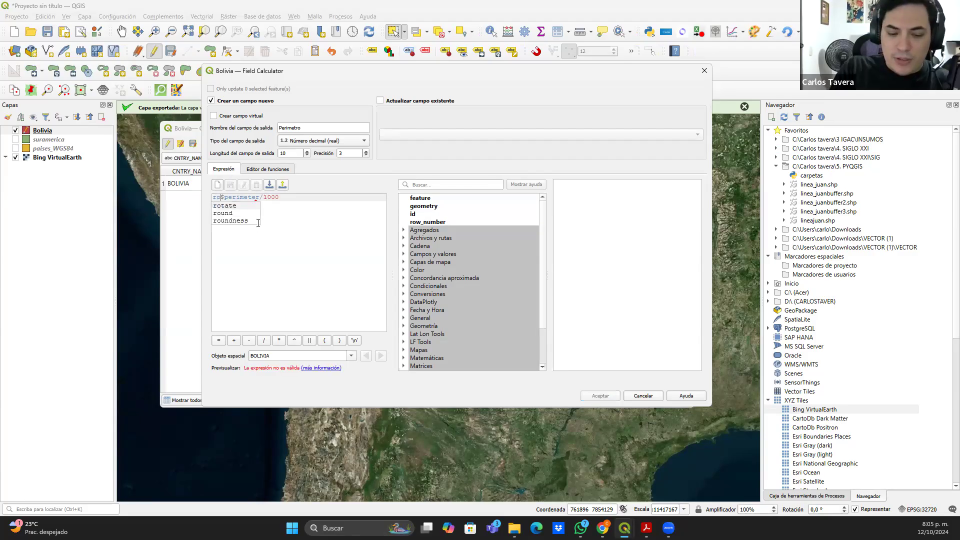
text(nd()
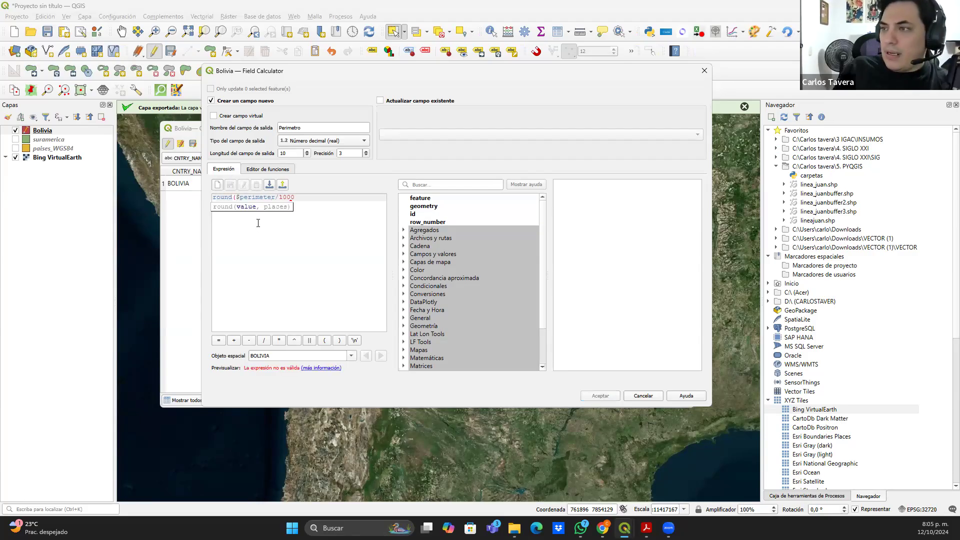
click(306, 199)
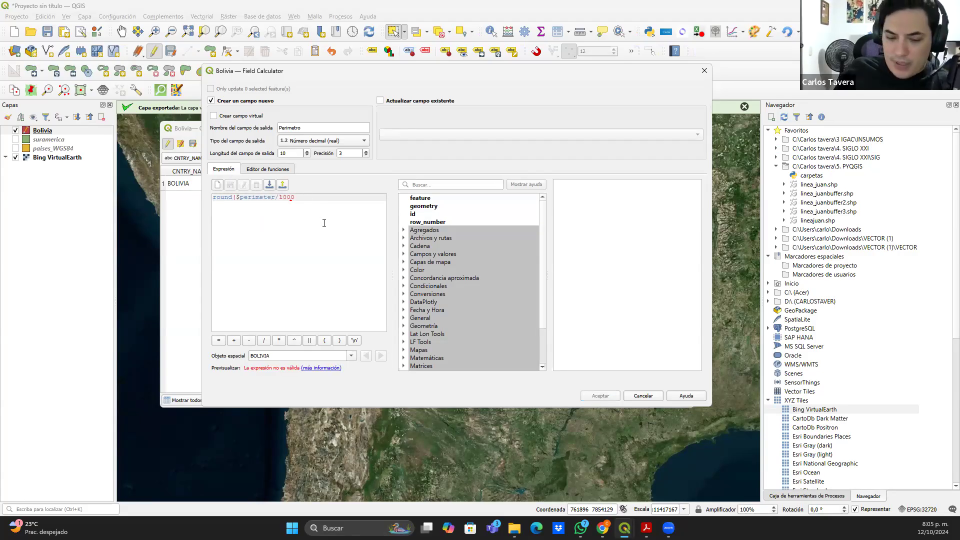
text(,2))
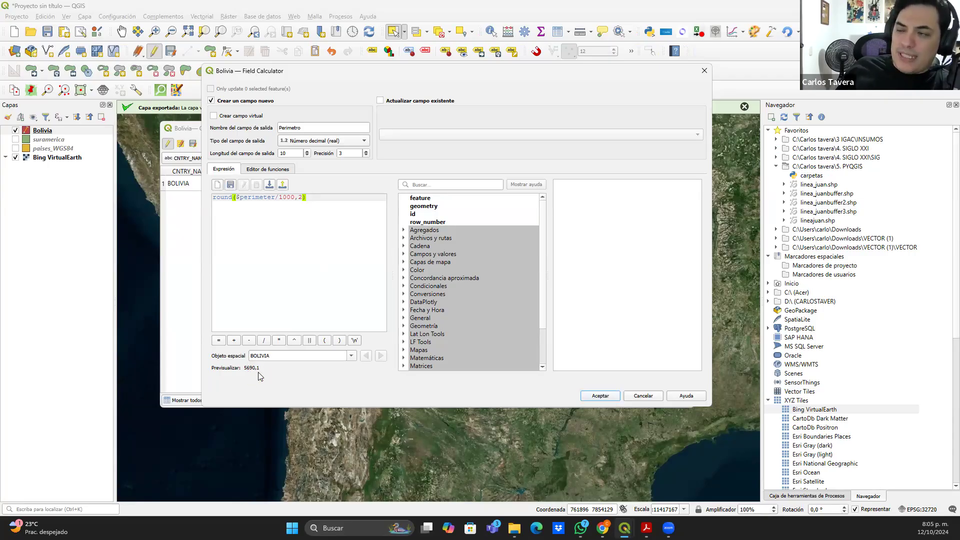
click(605, 396)
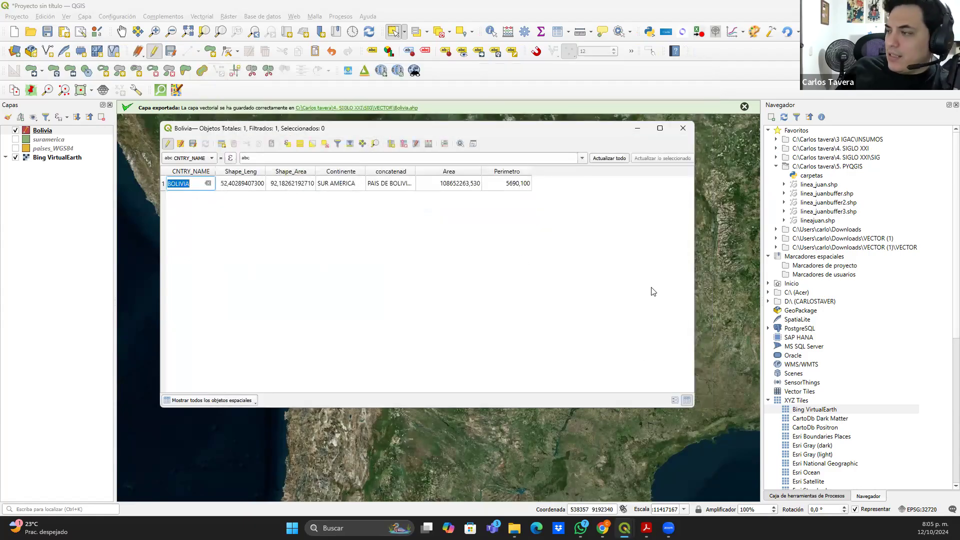
click(683, 129)
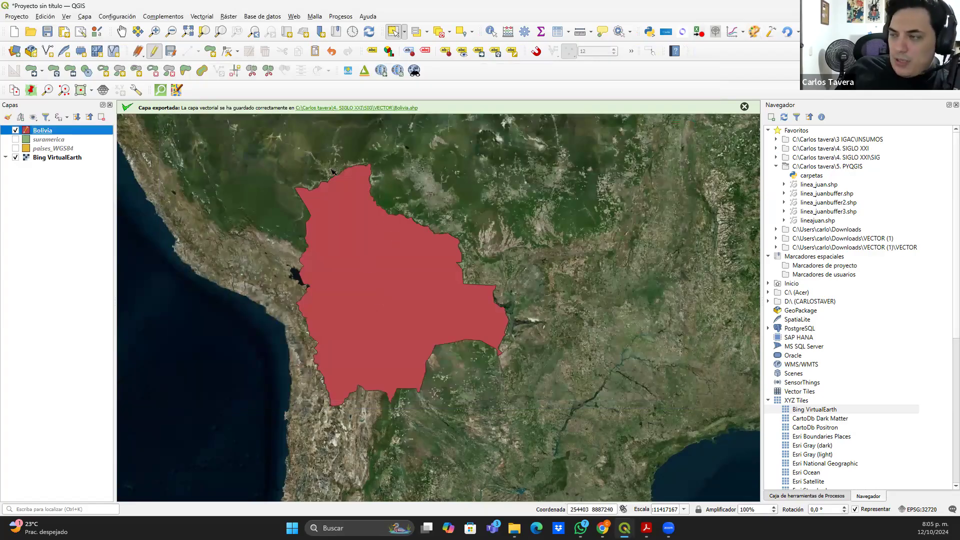
Dismiss the layer export notification above the map
drag(350, 315, 352, 321)
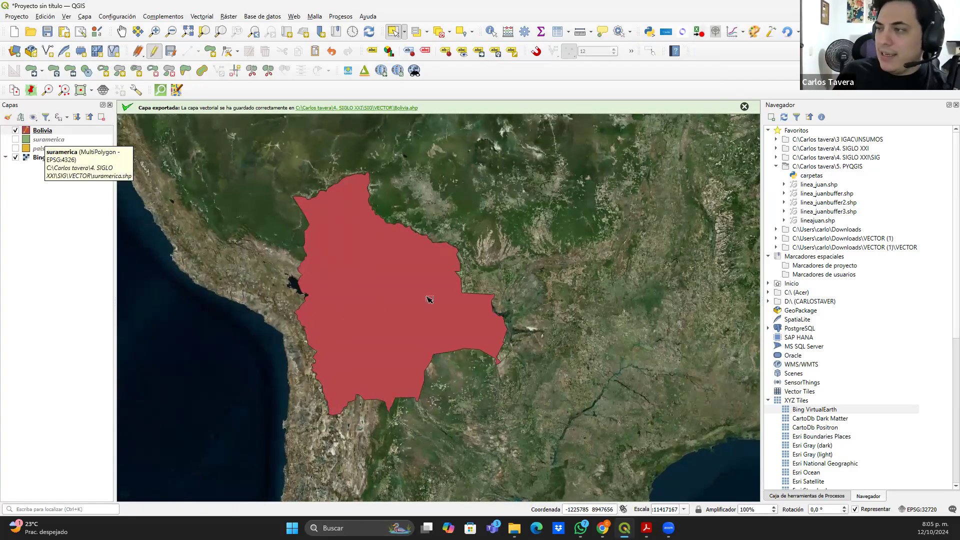
click(744, 108)
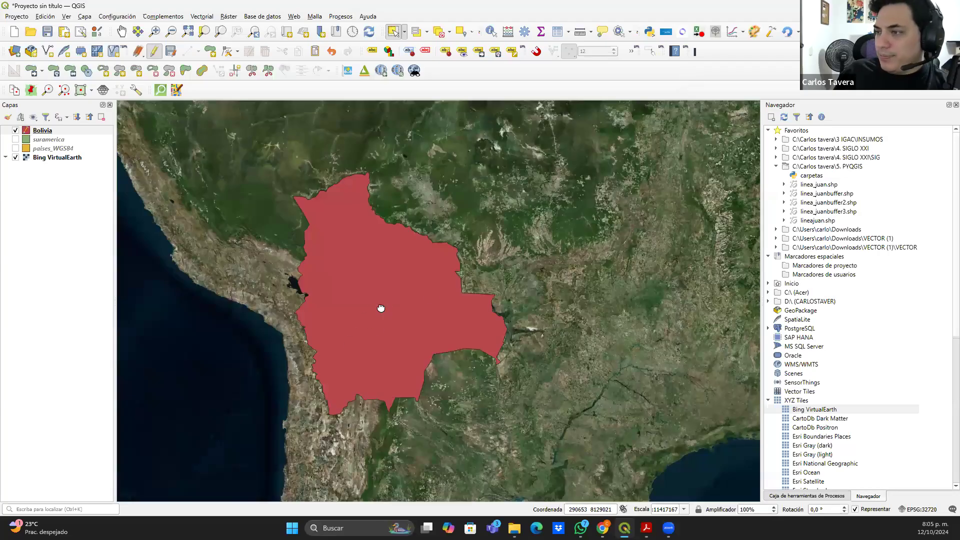
drag(380, 308, 389, 310)
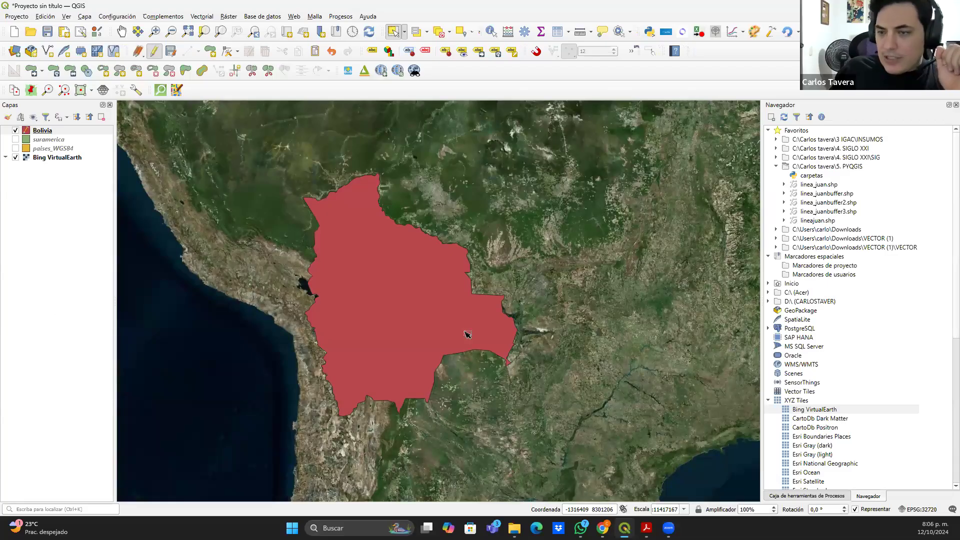
drag(467, 252, 515, 244)
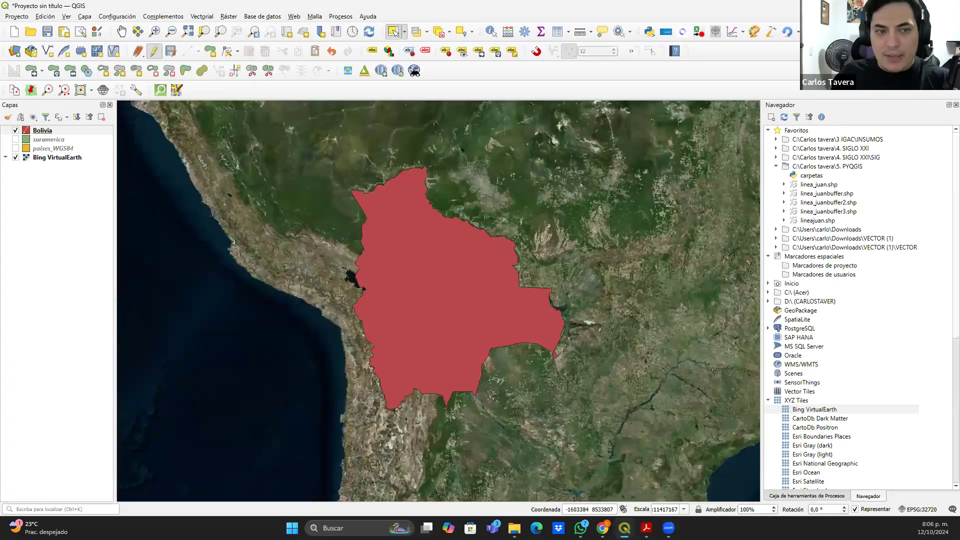
key(alt+Tab)
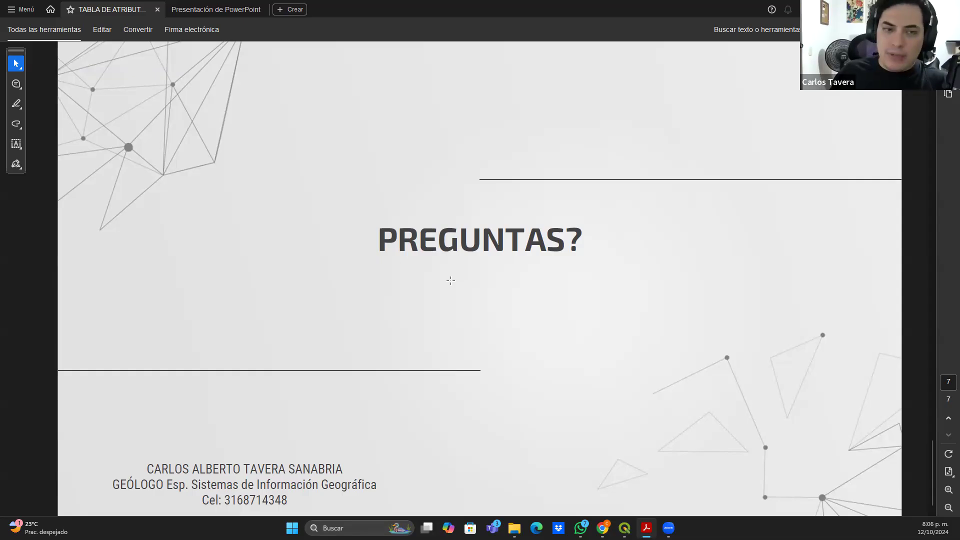
key(alt+Tab)
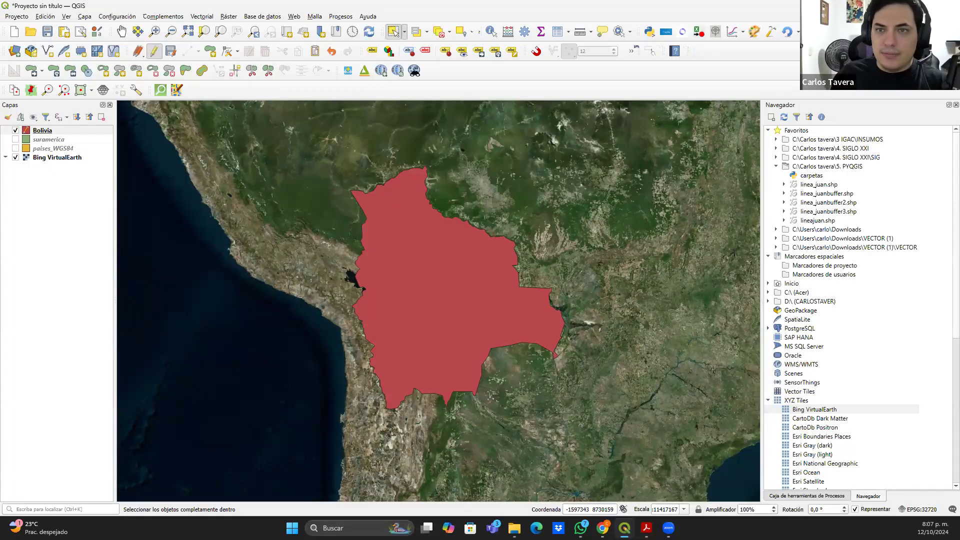
key(alt+Tab)
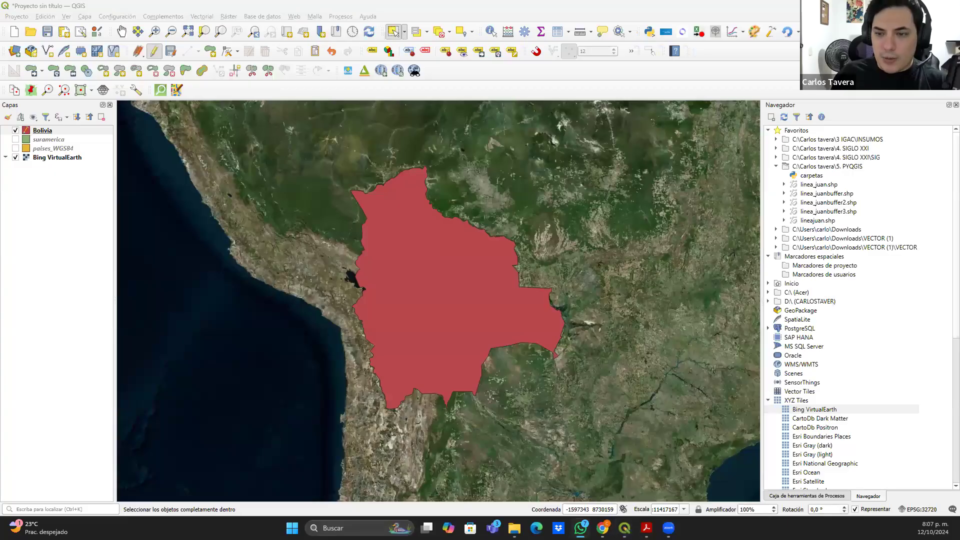
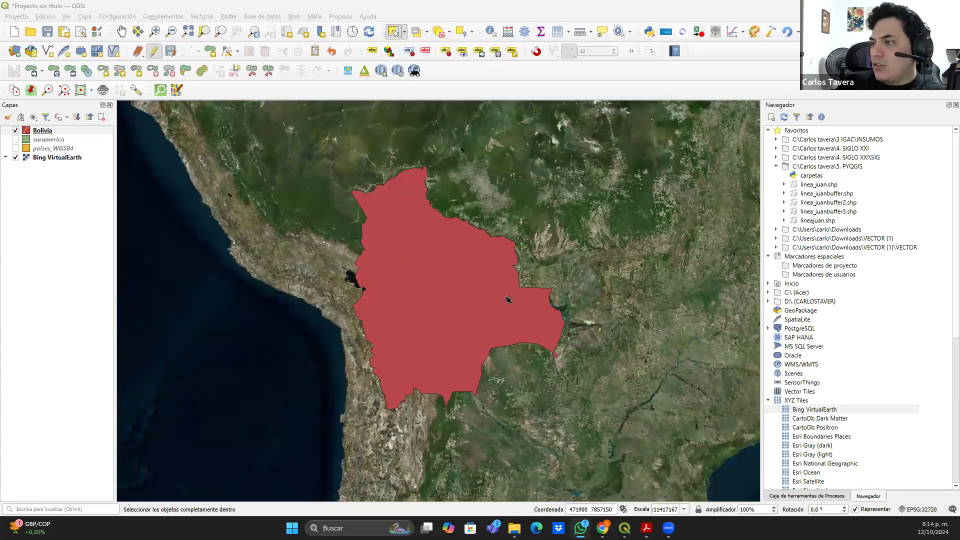
End the editing session on the Bolivia layer and save its changes
scroll(445, 293, down, 1)
scroll(458, 298, up, 1)
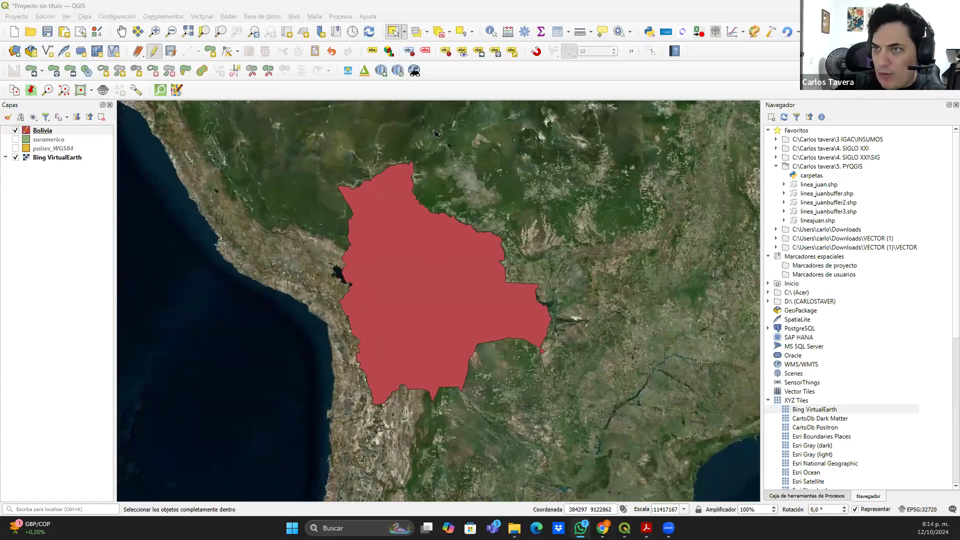
click(51, 131)
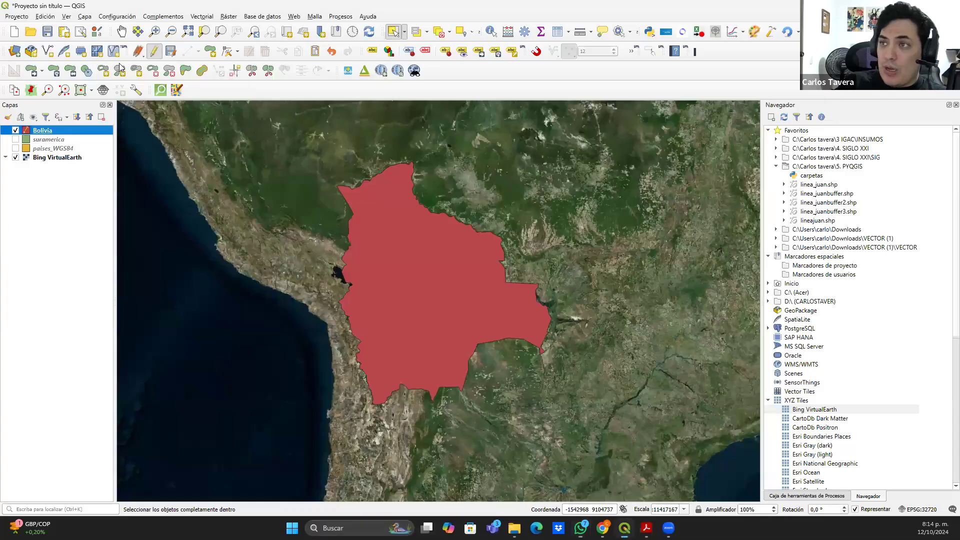
click(155, 54)
click(454, 272)
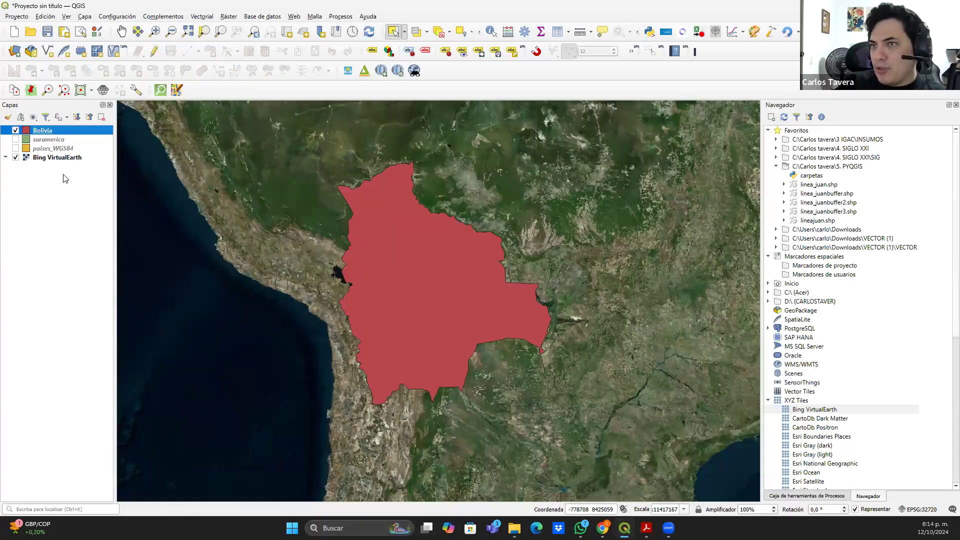
Hide the Bolivia layer, leaving only the Bing VirtualEarth imagery displayed
click(16, 131)
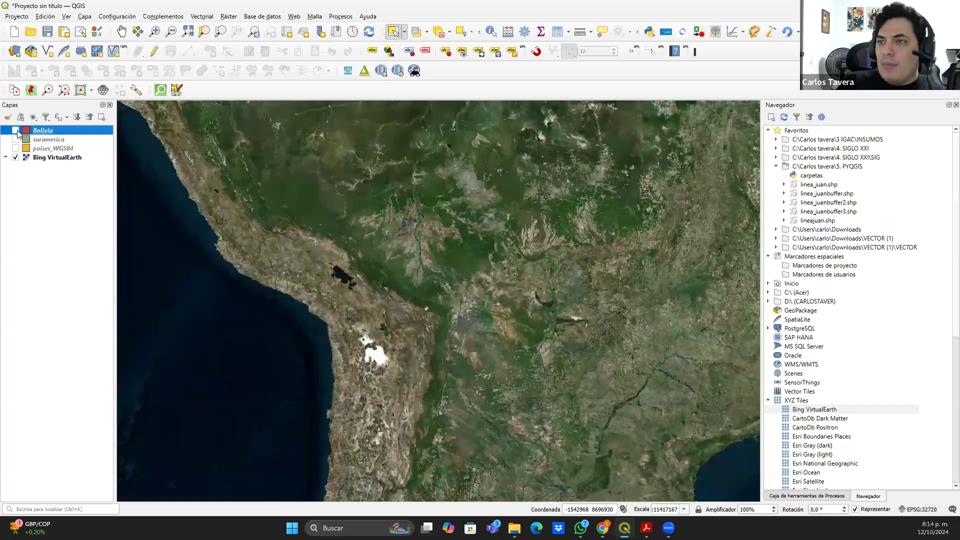
click(15, 130)
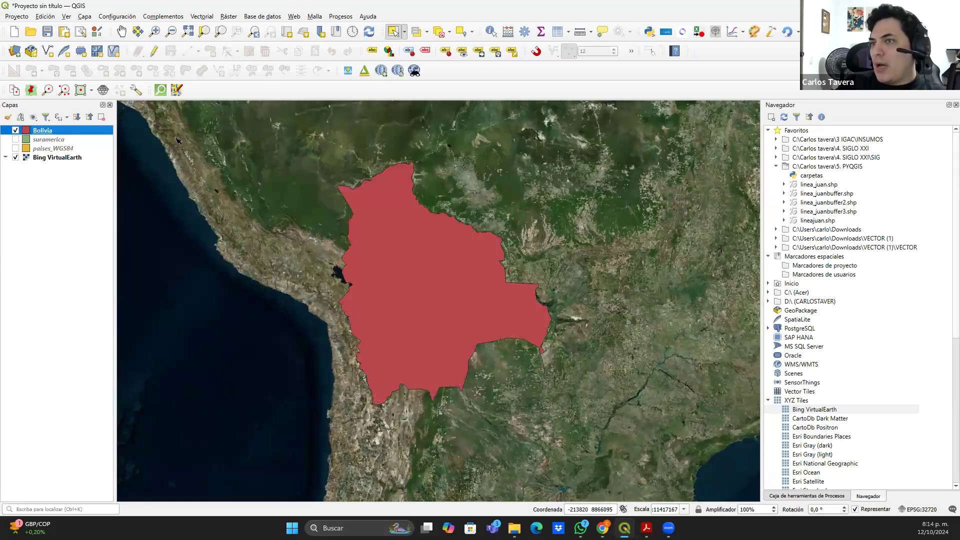
click(15, 131)
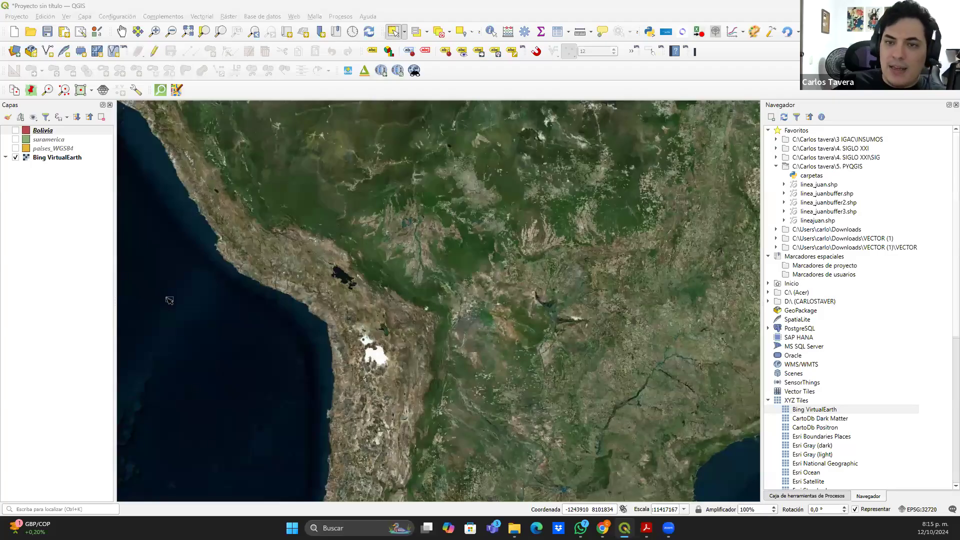
Open the TIPOS DE DATOS presentation from the SIG folder and advance to the slide on the most used GIS file types
key(alt+Tab)
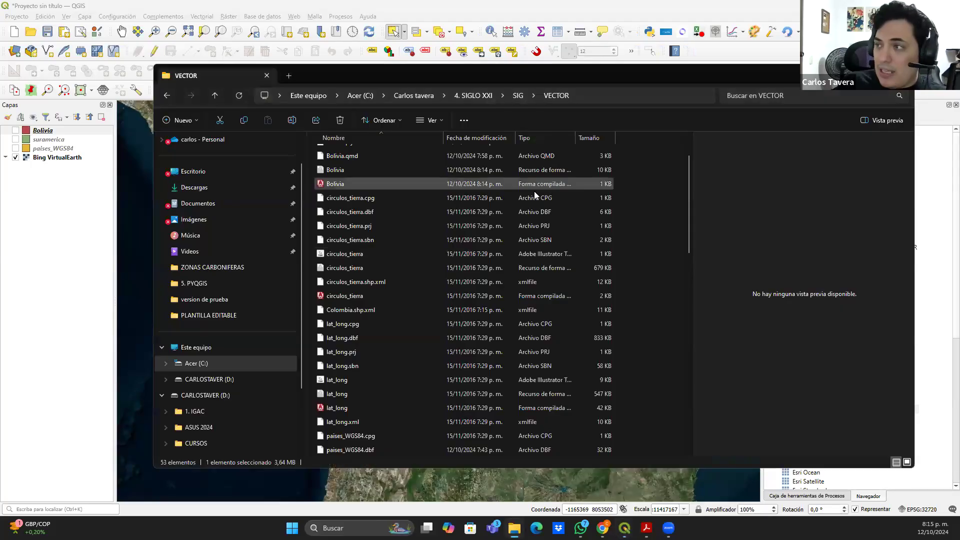
click(515, 95)
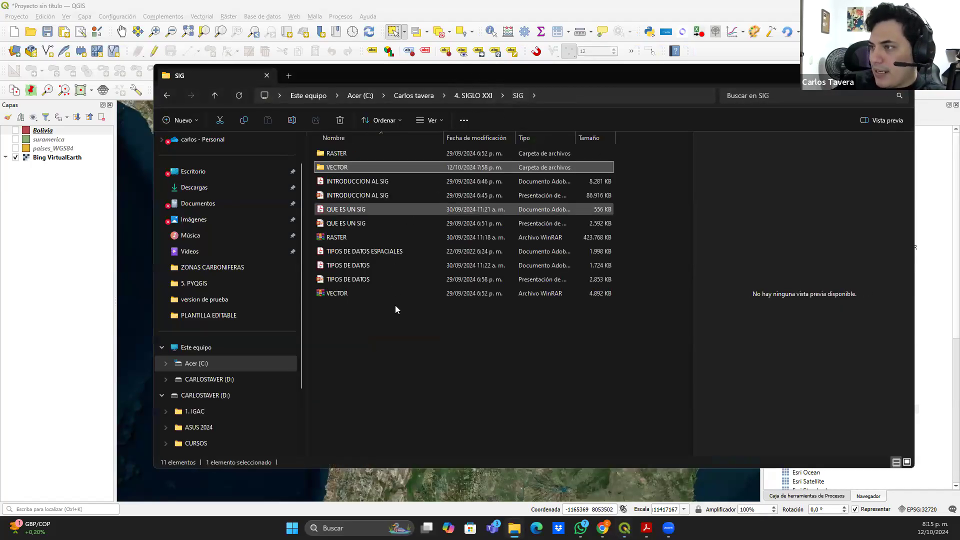
click(354, 279)
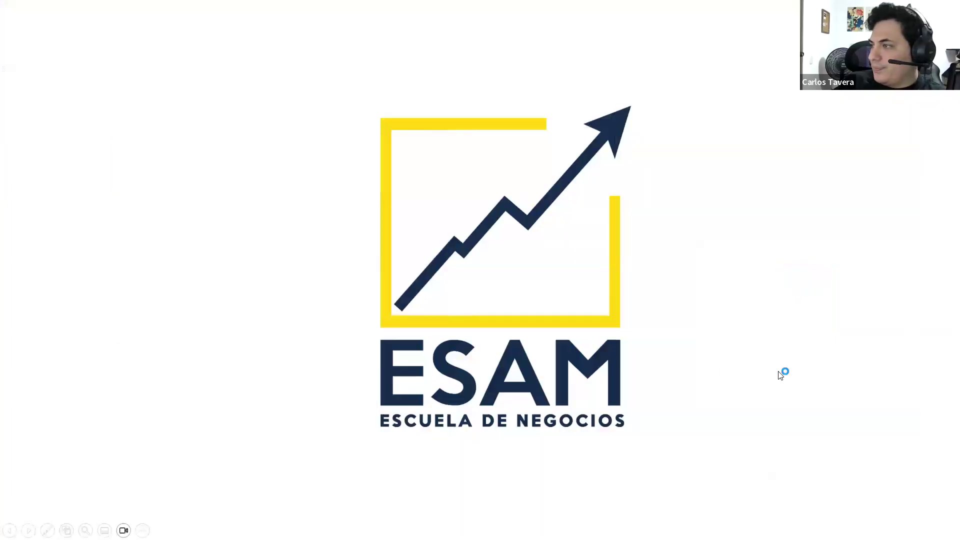
click(783, 370)
click(783, 373)
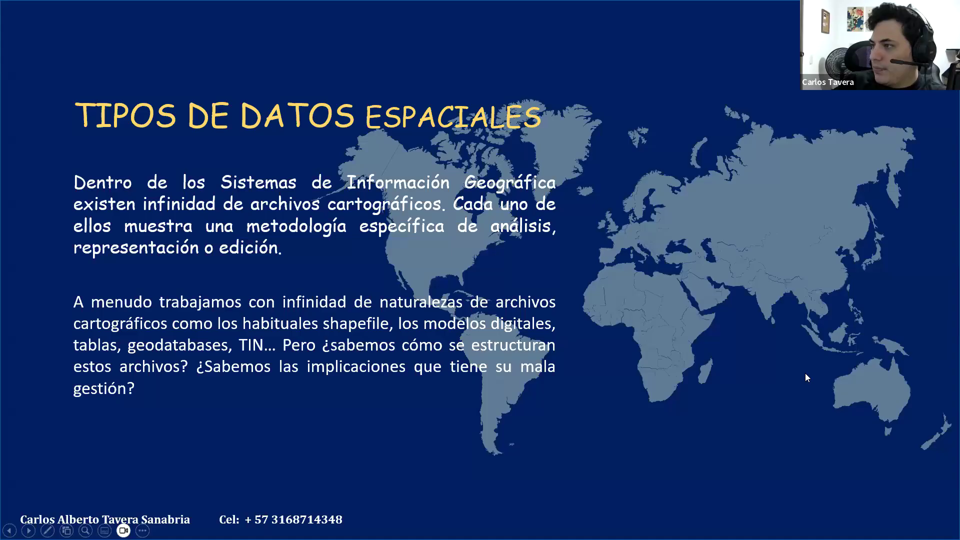
click(685, 393)
click(679, 218)
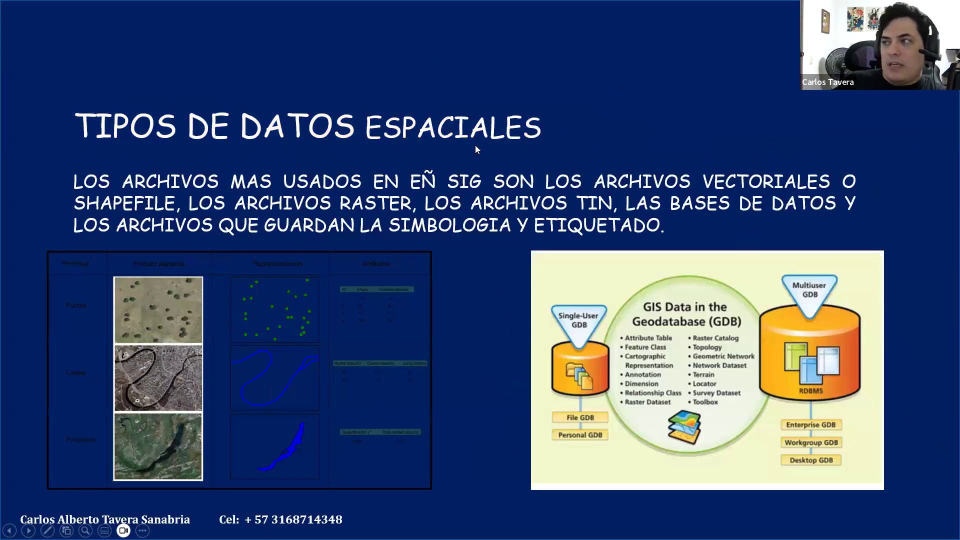
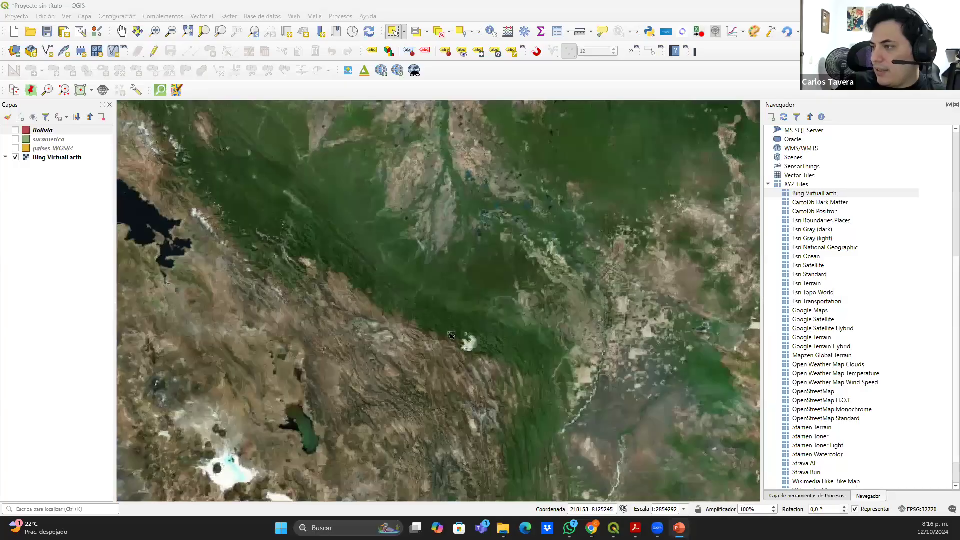
Back in QGIS, add the Google Labels layer from QuickMapServices over the Bing imagery
click(294, 16)
mouse_move(325, 64)
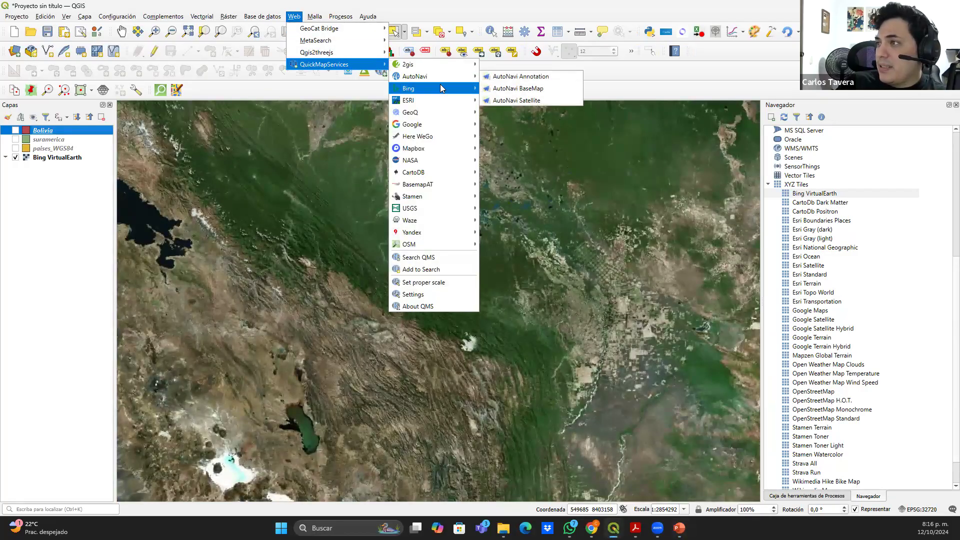
mouse_move(475, 125)
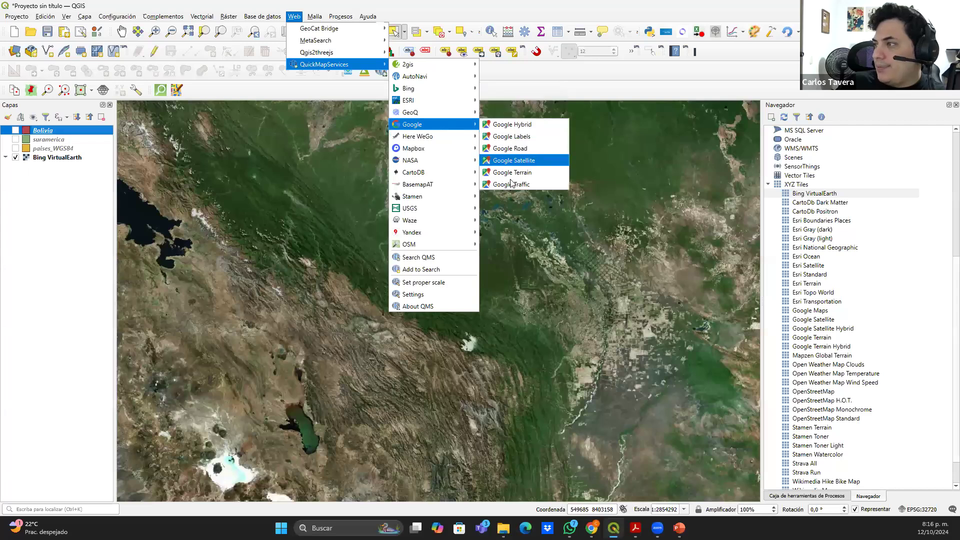
click(550, 138)
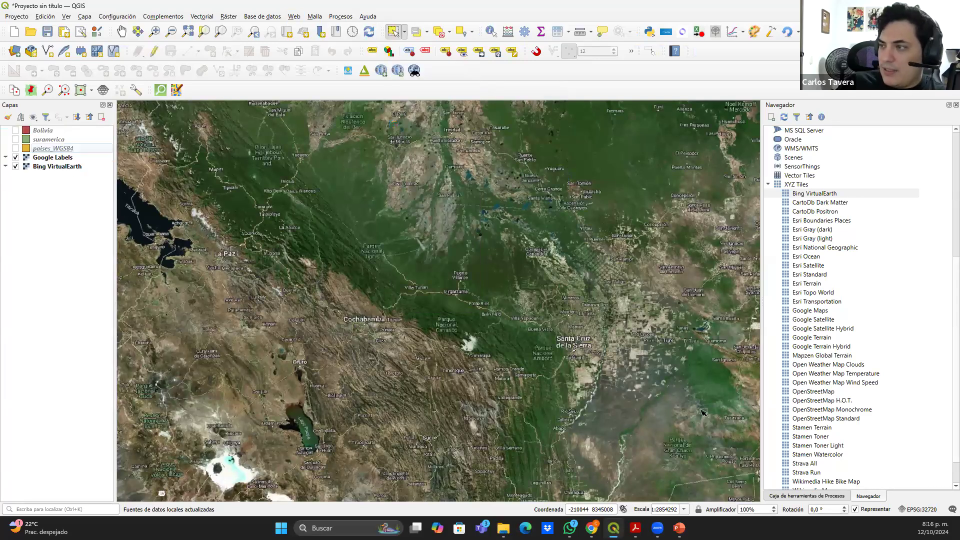
Examine the Google Labels place names over Bolivia and South America at different map scales
scroll(367, 353, down, 1)
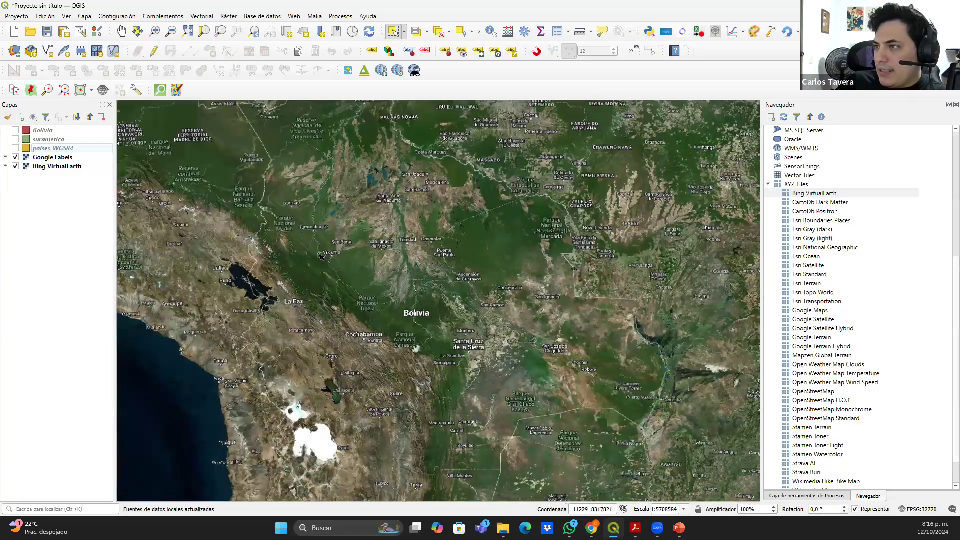
scroll(441, 348, up, 1)
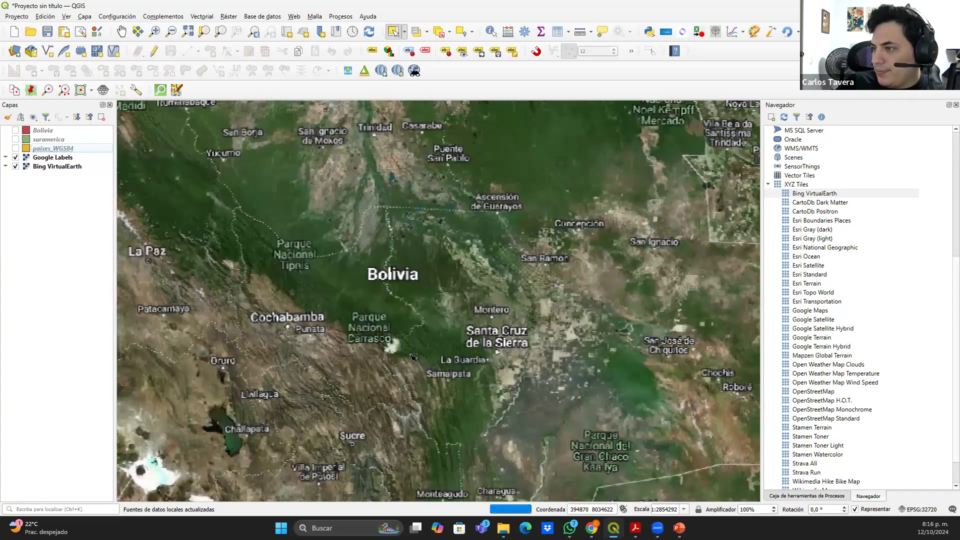
scroll(419, 336, down, 2)
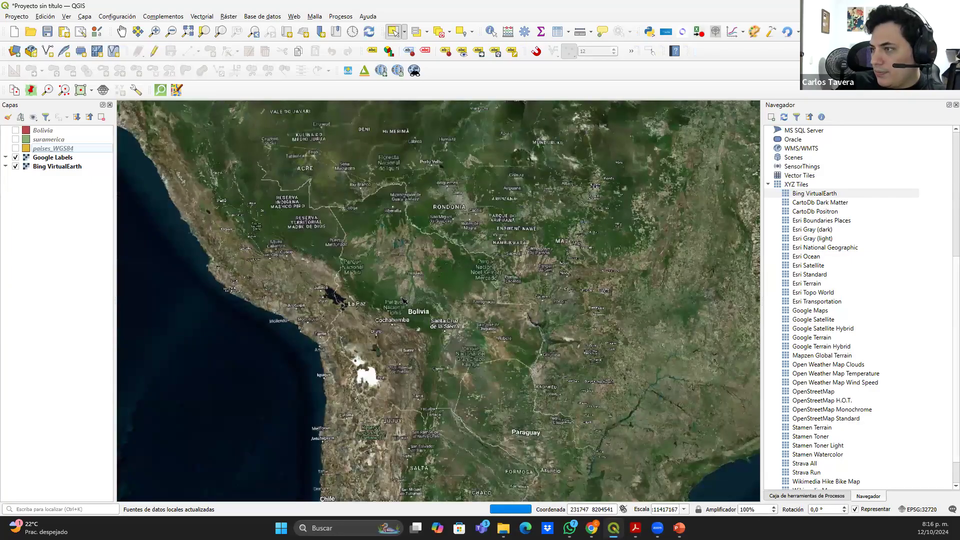
drag(405, 336, 406, 364)
scroll(402, 316, down, 1)
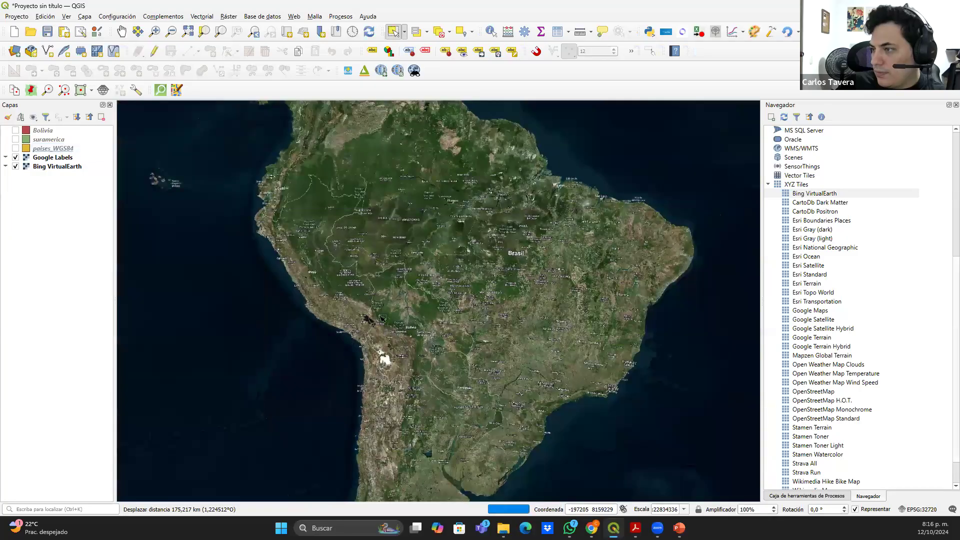
scroll(370, 315, up, 1)
scroll(372, 317, up, 1)
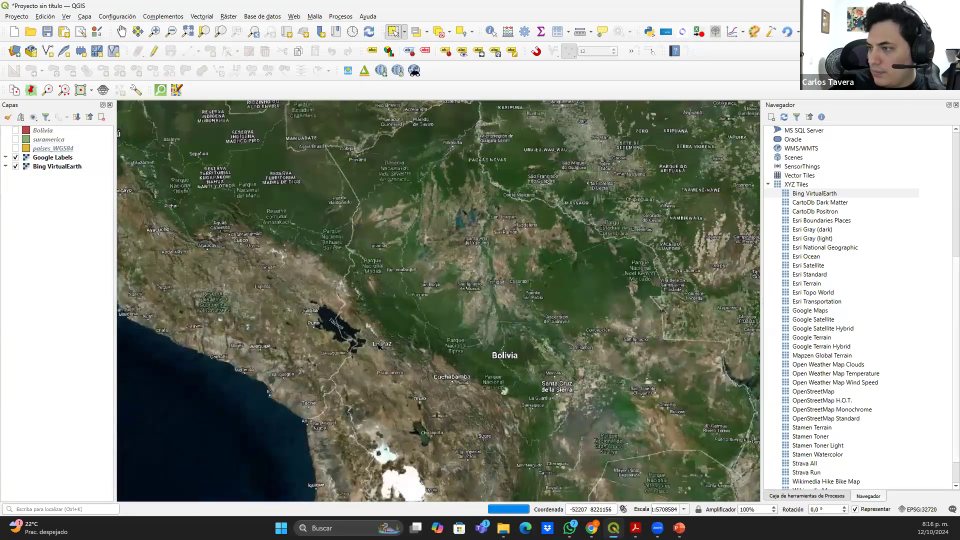
Examine the Google Labels place names over La Paz and its northern hillsides at progressively closer map scales
scroll(381, 345, up, 1)
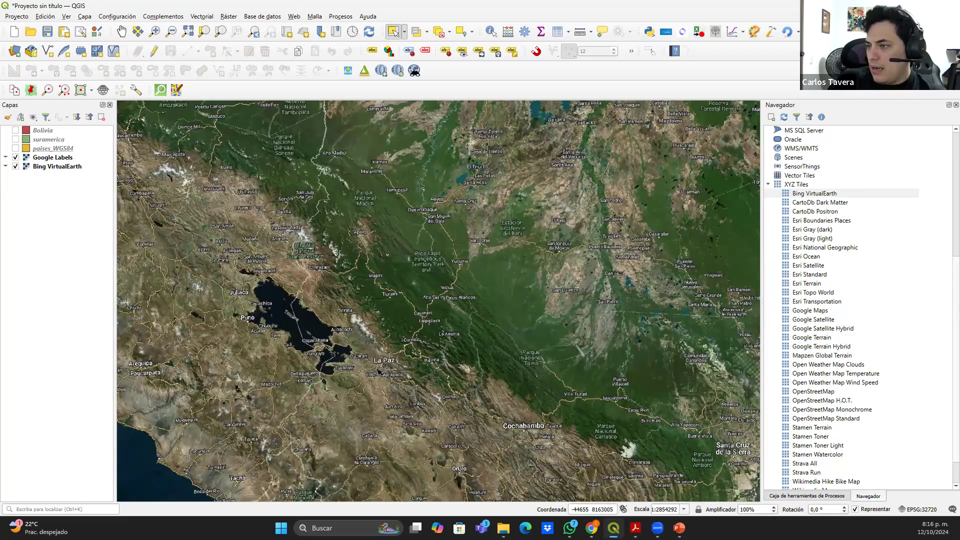
scroll(390, 365, up, 3)
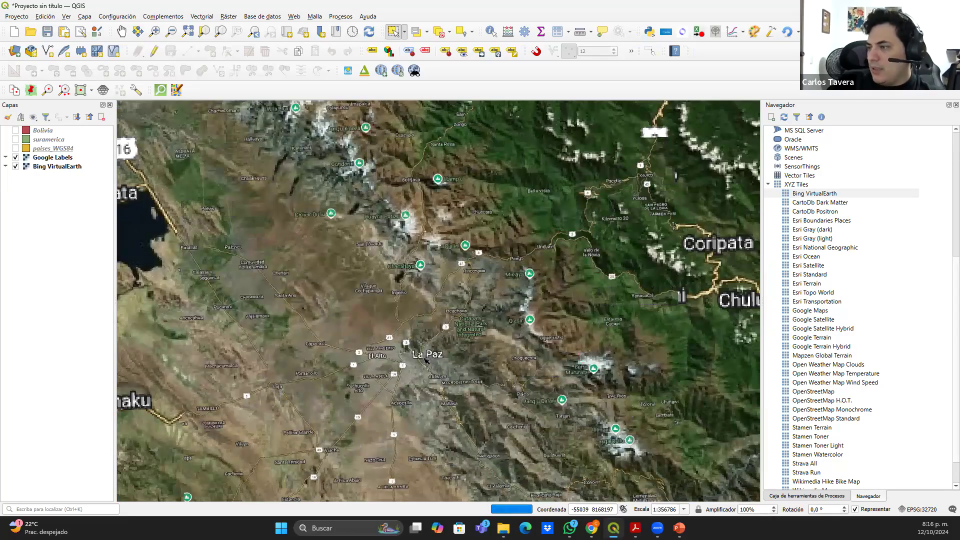
scroll(425, 363, up, 1)
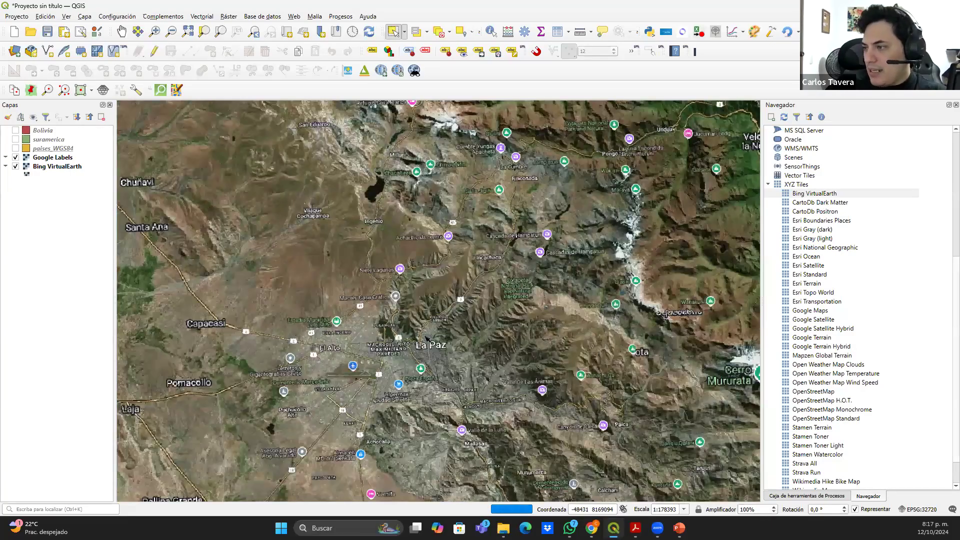
scroll(406, 289, up, 1)
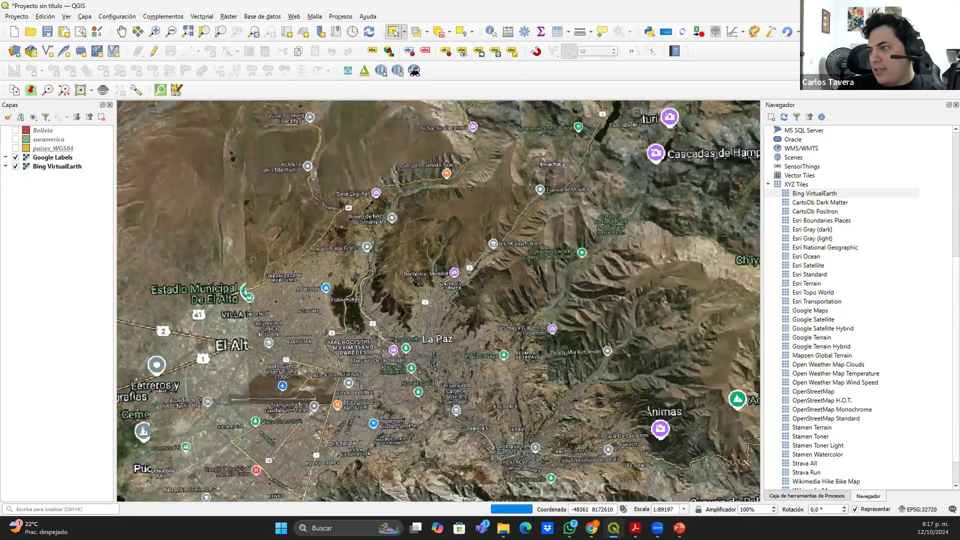
scroll(405, 289, up, 1)
drag(414, 284, 392, 256)
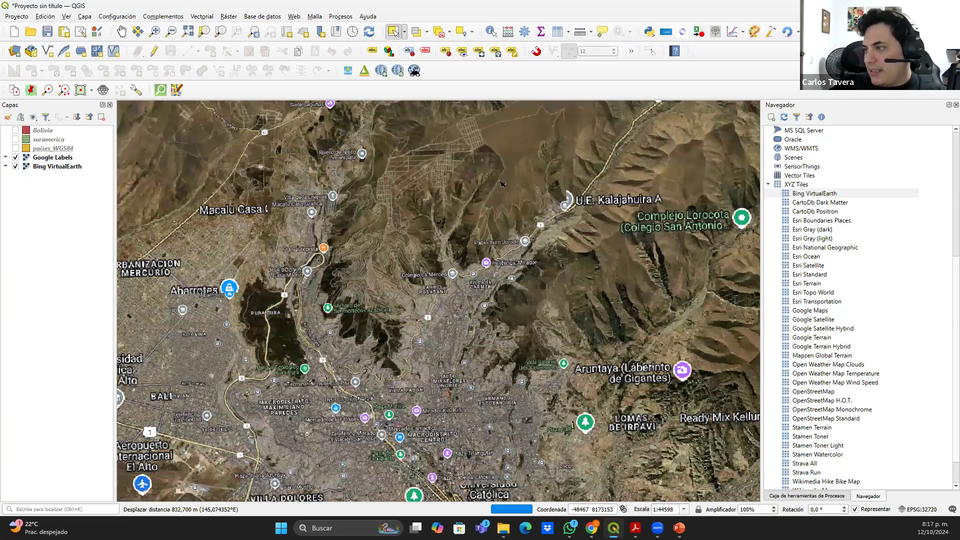
scroll(356, 336, up, 1)
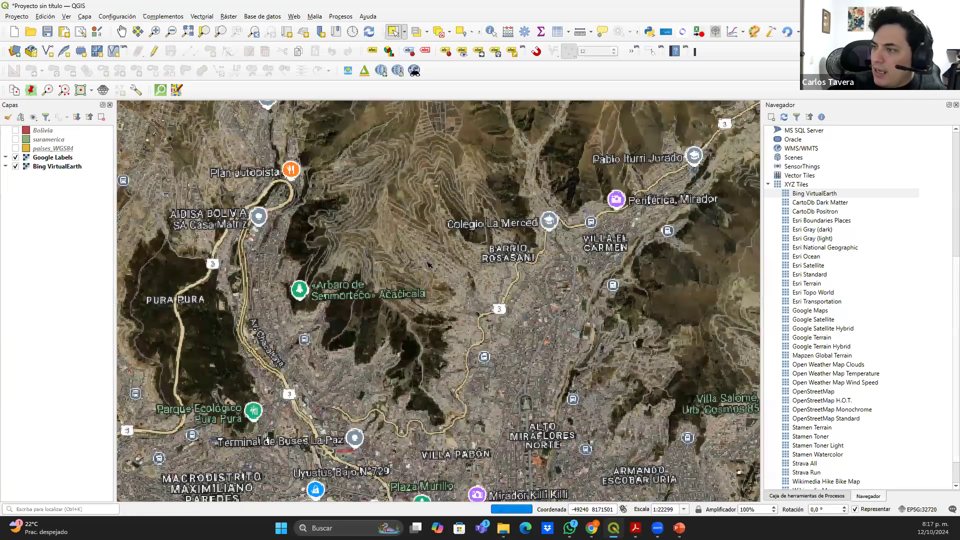
scroll(411, 325, up, 1)
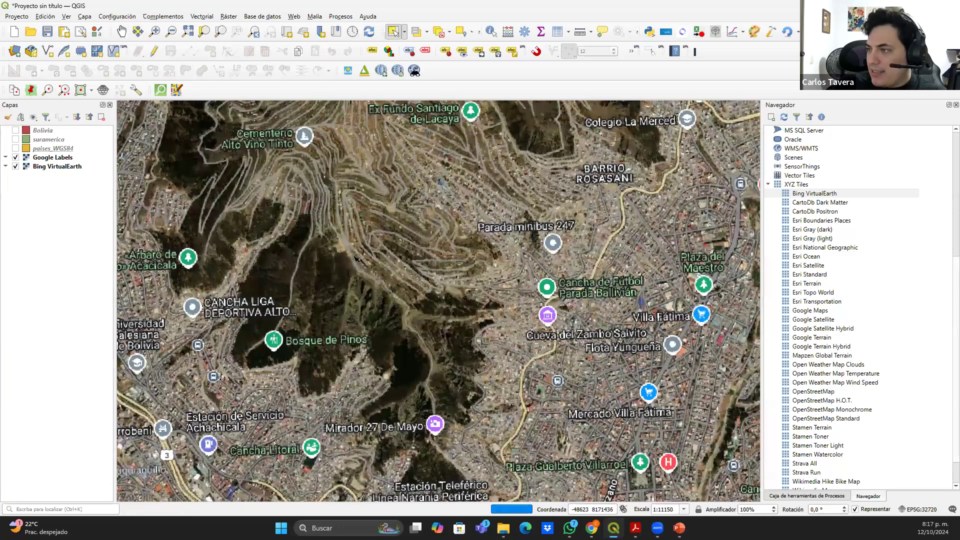
drag(319, 344, 359, 434)
drag(503, 122, 514, 235)
scroll(462, 366, down, 2)
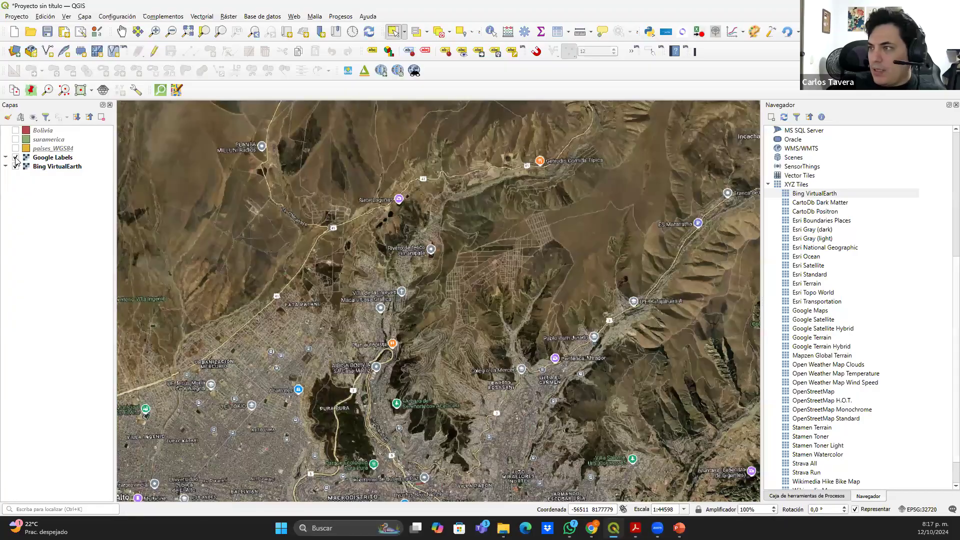
Hide the Google Labels layer, leaving only the Bing VirtualEarth imagery displayed
click(15, 157)
click(16, 158)
click(16, 157)
scroll(518, 356, down, 1)
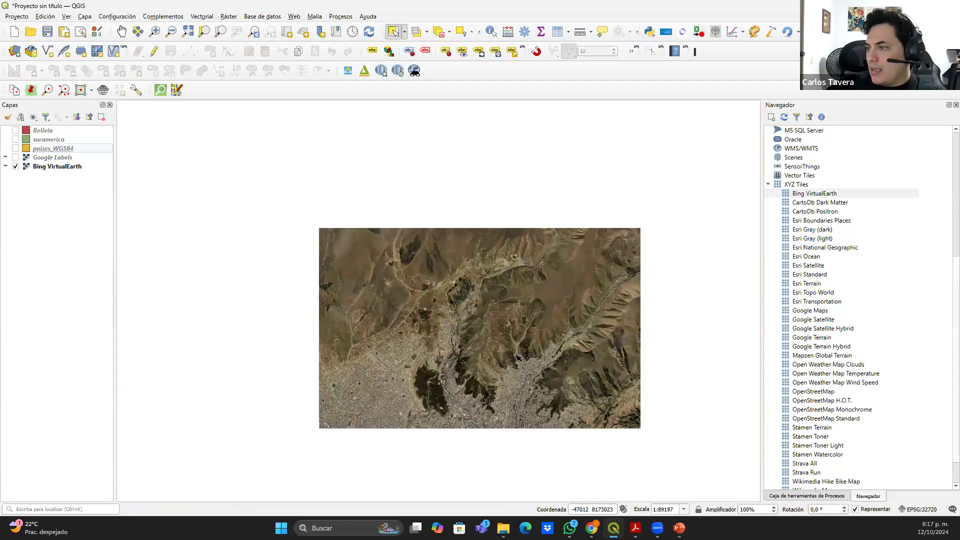
Examine the streets, city blocks and open lots of El Alto on the unlabelled Bing imagery at close scale
scroll(452, 344, up, 2)
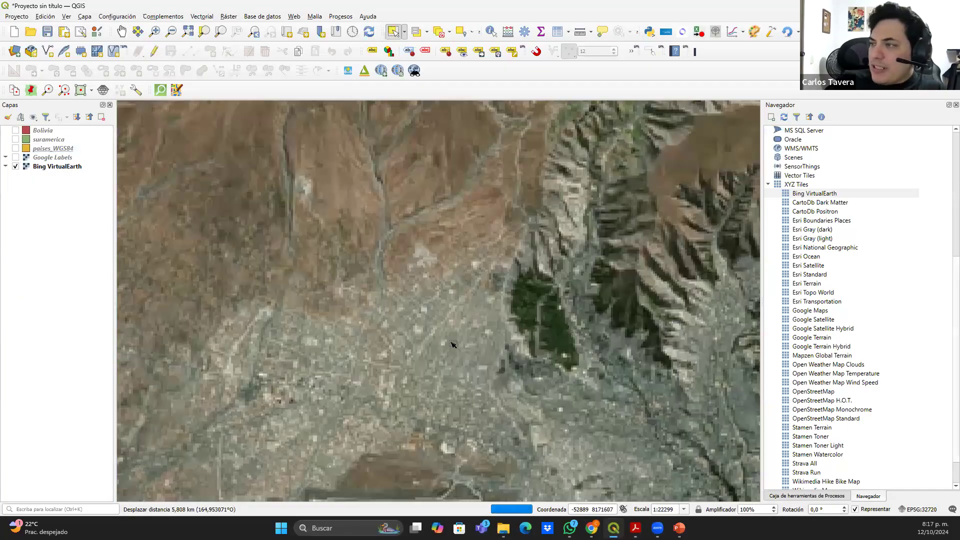
scroll(452, 265, up, 1)
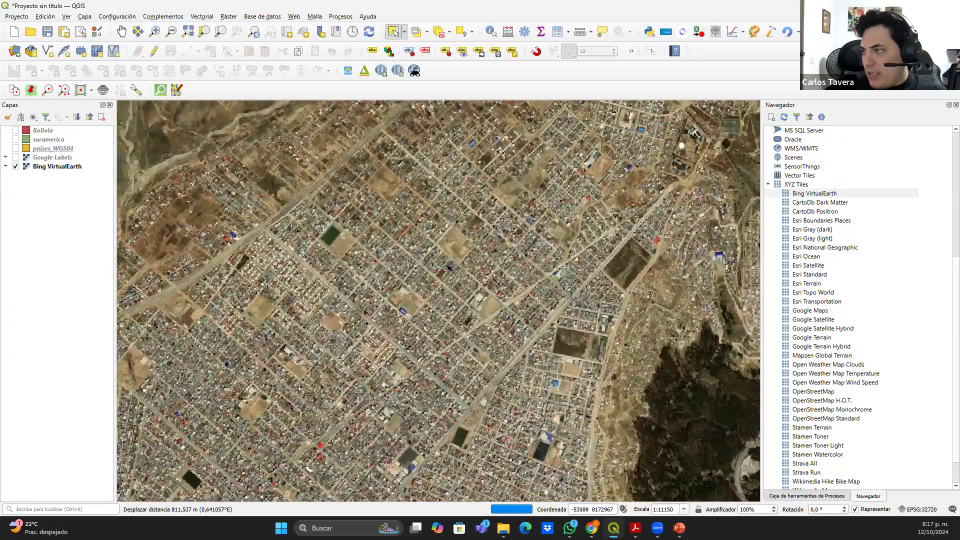
scroll(426, 265, up, 1)
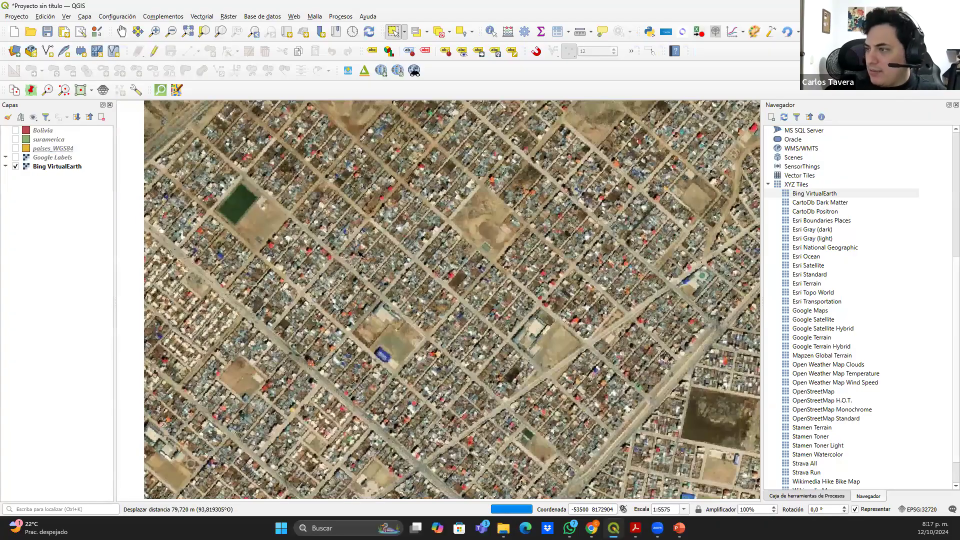
scroll(341, 312, up, 1)
drag(366, 202, 367, 191)
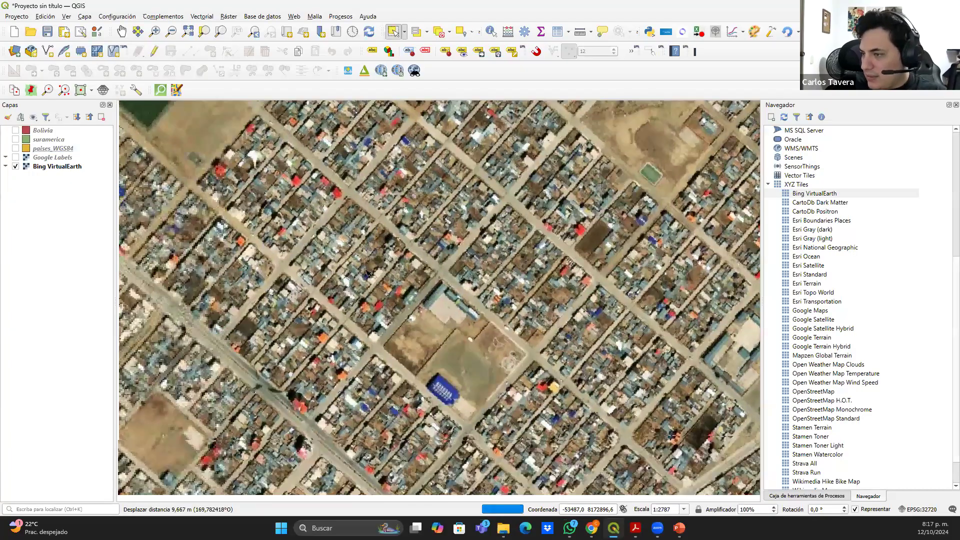
drag(367, 273, 369, 227)
scroll(362, 276, down, 1)
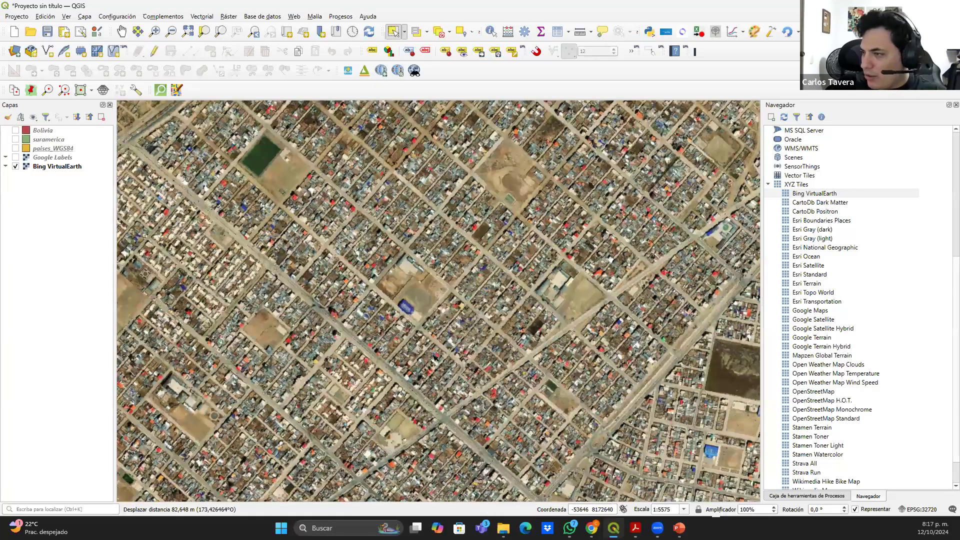
scroll(435, 357, up, 1)
drag(435, 357, 383, 293)
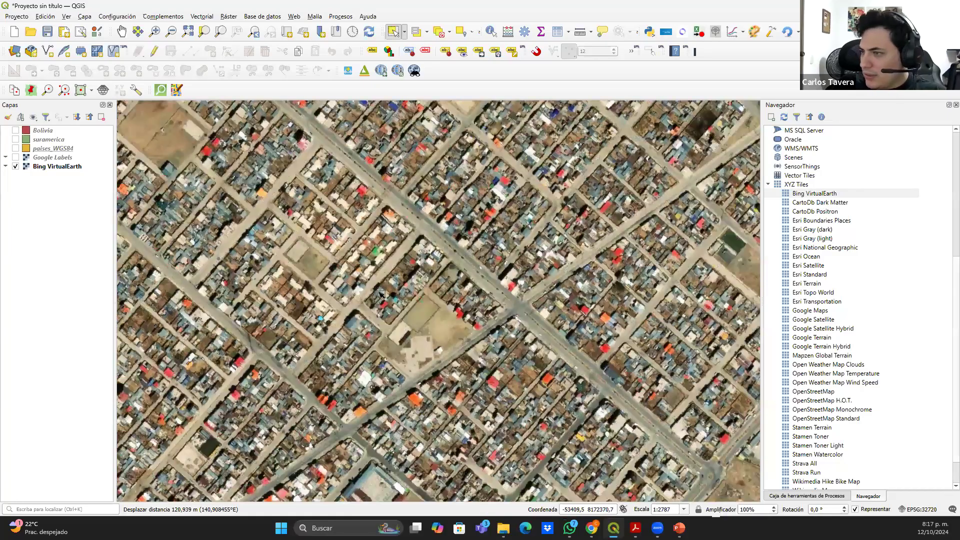
scroll(454, 369, up, 1)
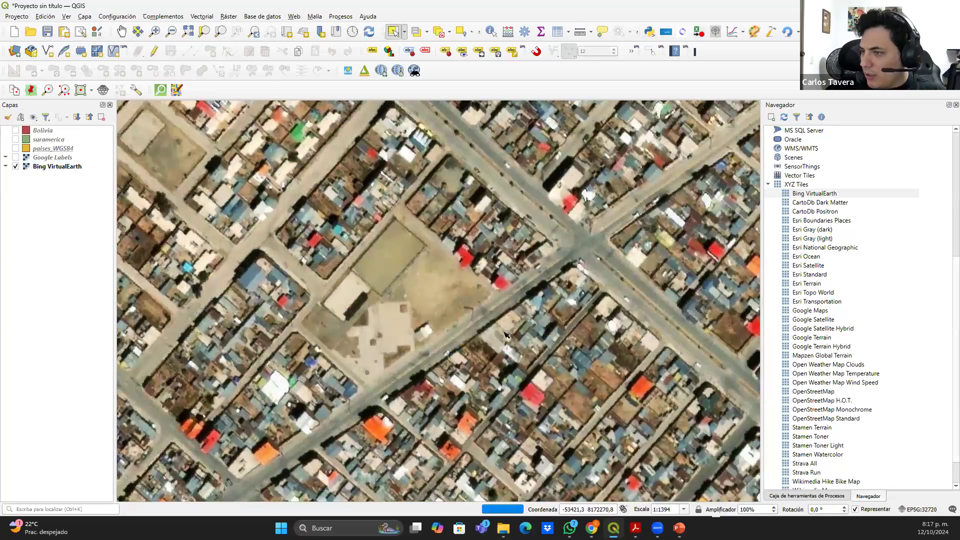
drag(505, 334, 648, 310)
scroll(550, 315, down, 1)
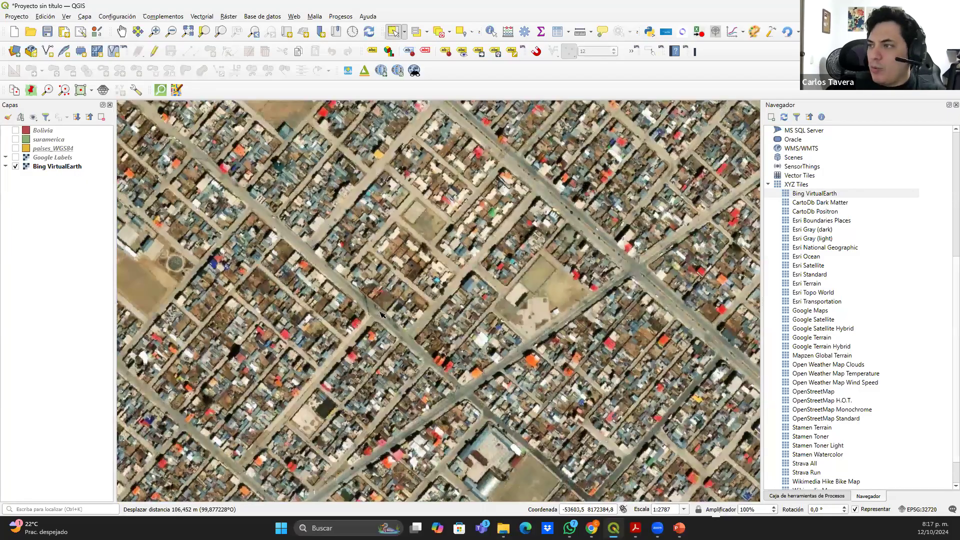
drag(381, 314, 363, 362)
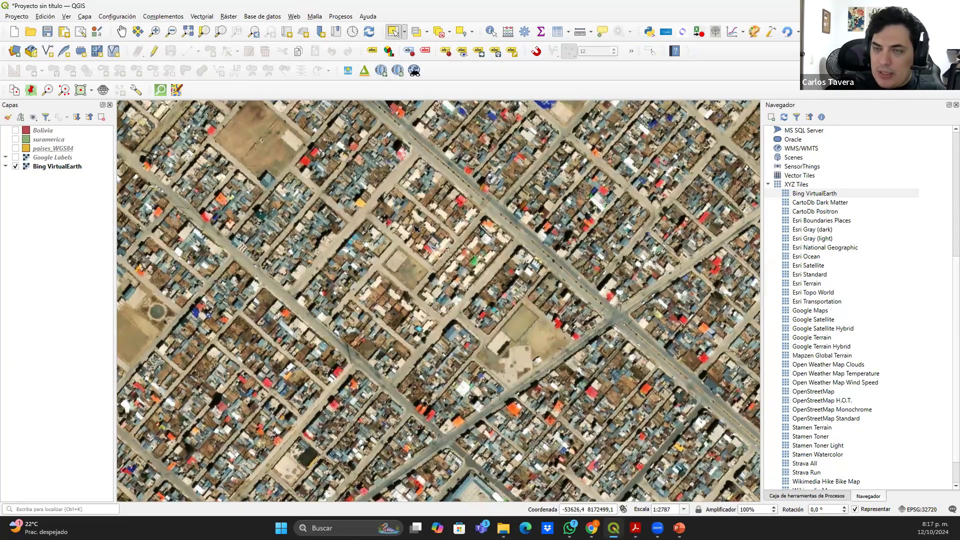
Switch to File Explorer, create a folder named DIGITALIZACIÓN inside the SIG folder and open it
key(alt+Tab)
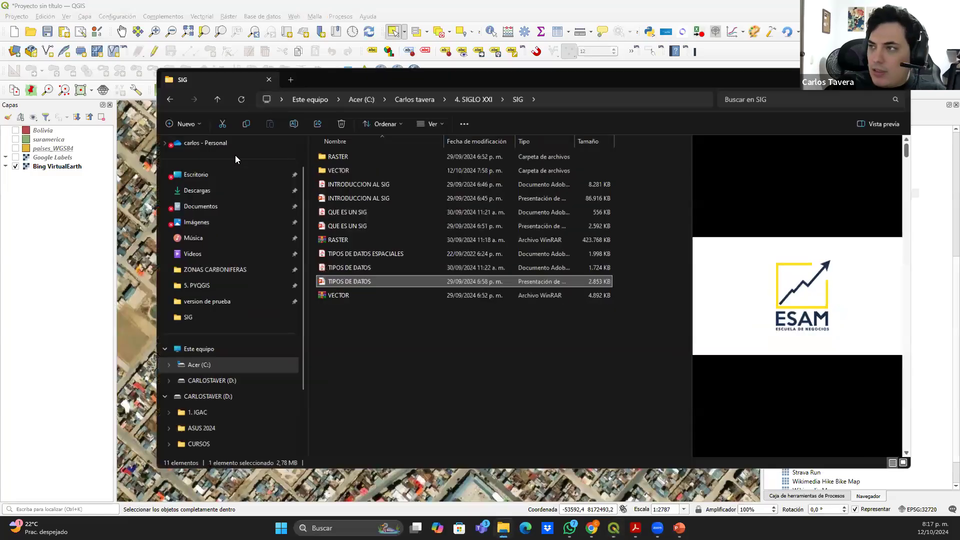
click(480, 96)
double_click(344, 169)
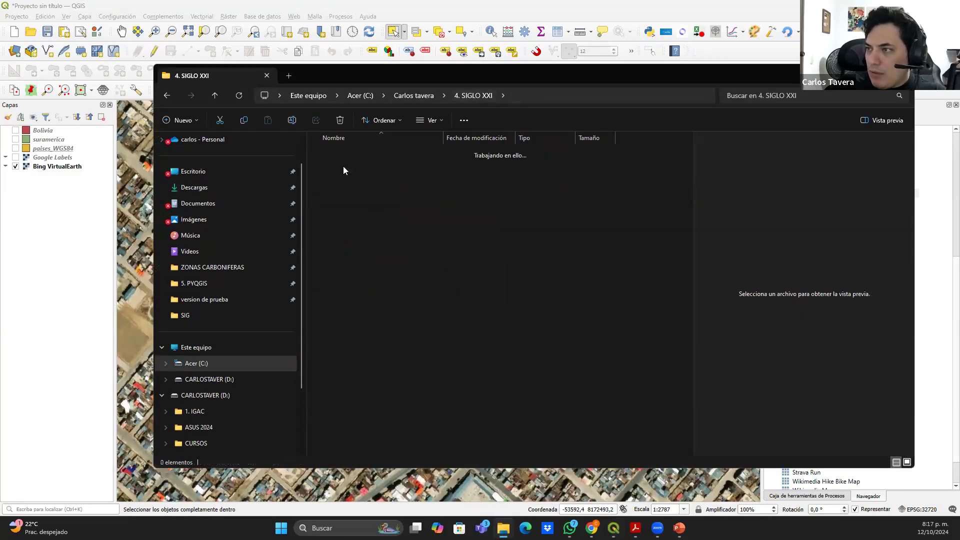
right_click(357, 330)
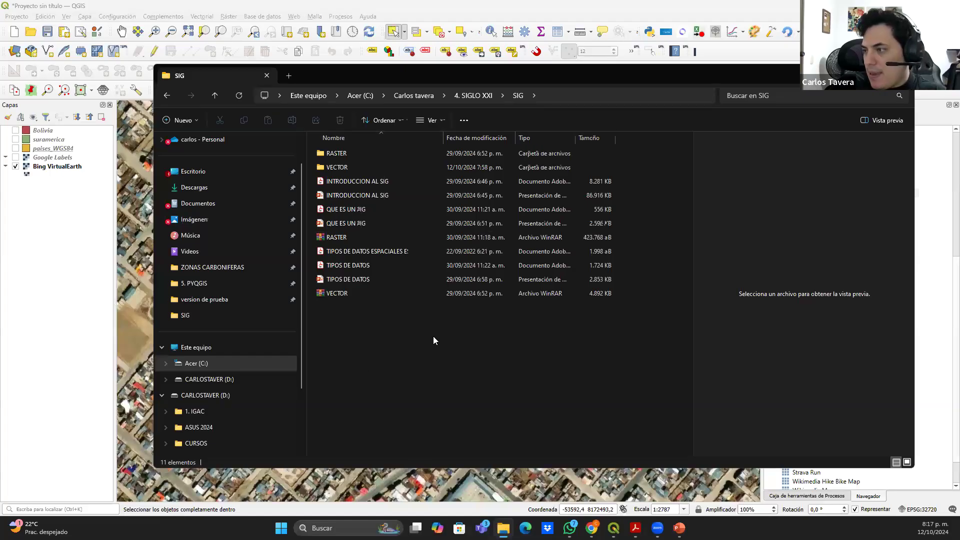
mouse_move(463, 391)
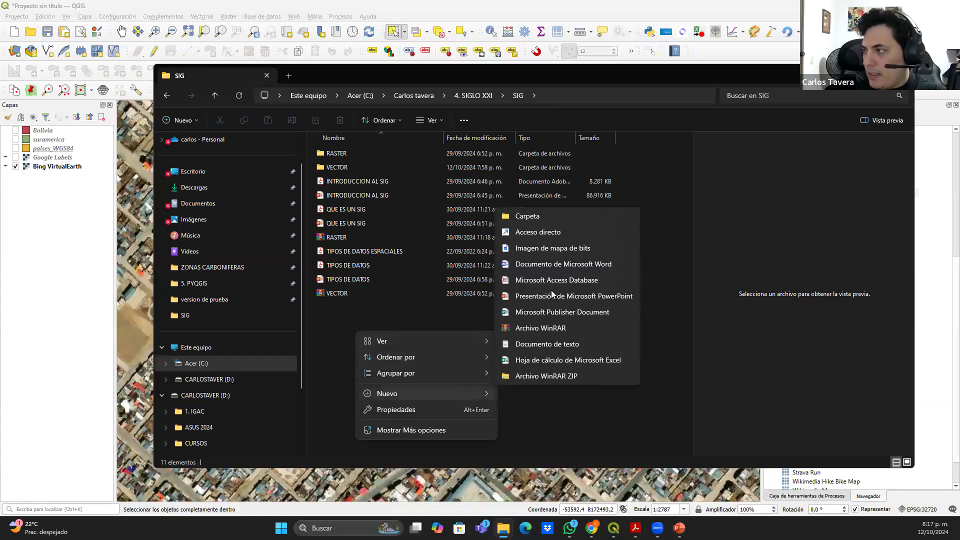
click(528, 215)
text(DIGI)
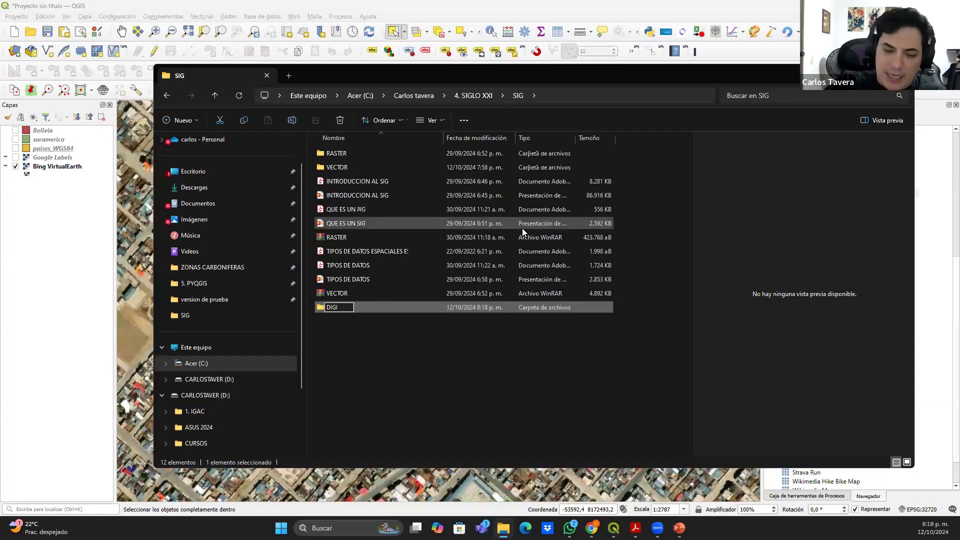
text(TALIZACIÓN)
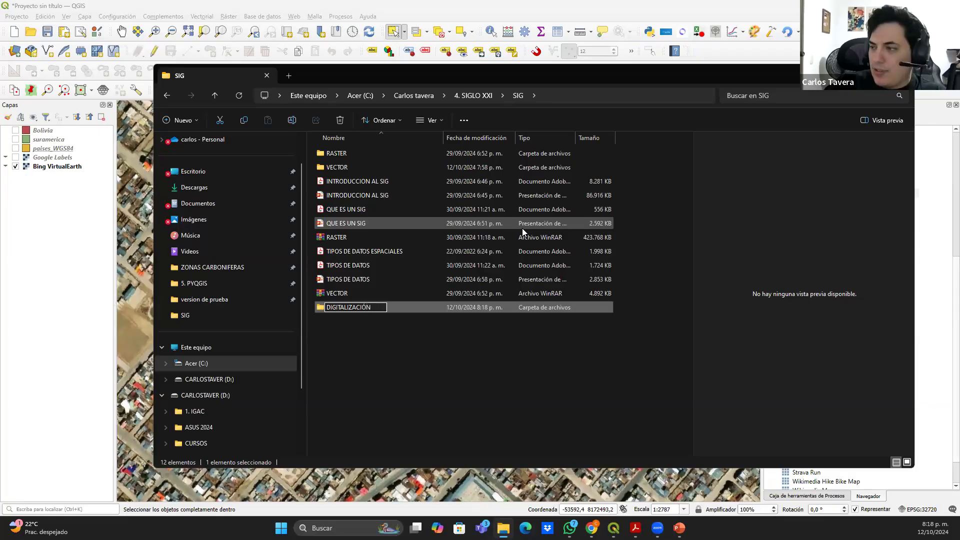
key(Return)
double_click(359, 308)
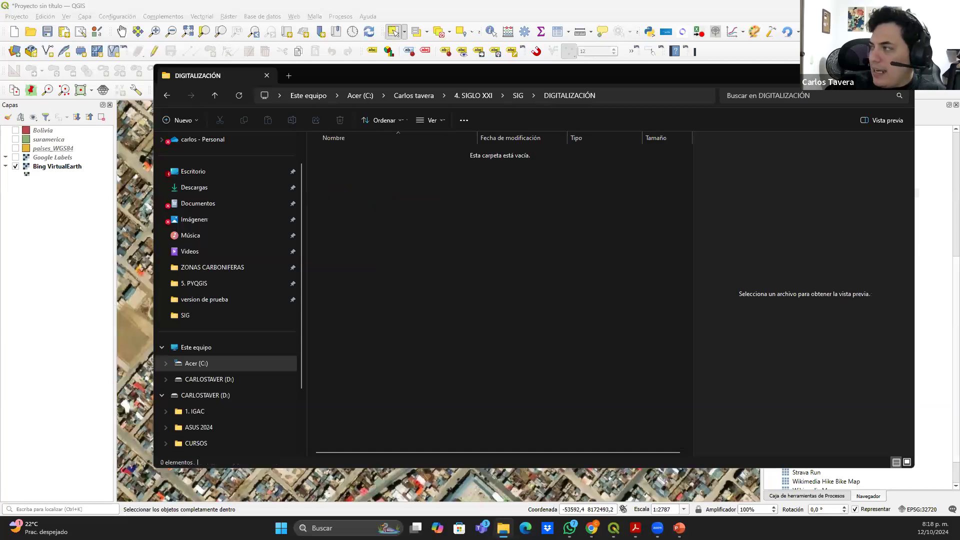
Back in QGIS, widen the Browser panel and collapse its spatial bookmarks and the 5. PYQGIS favourite folder
key(alt+Tab)
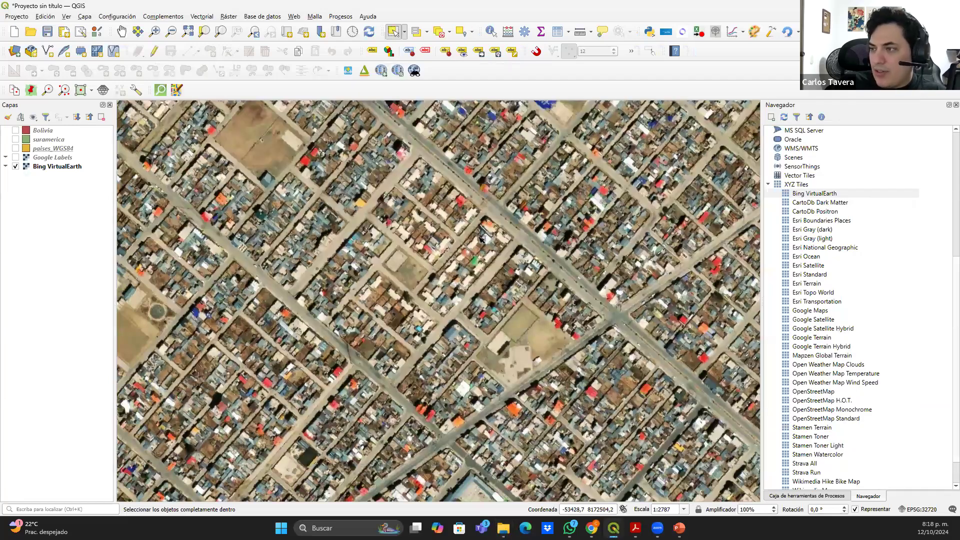
click(660, 245)
drag(760, 237, 639, 212)
click(658, 184)
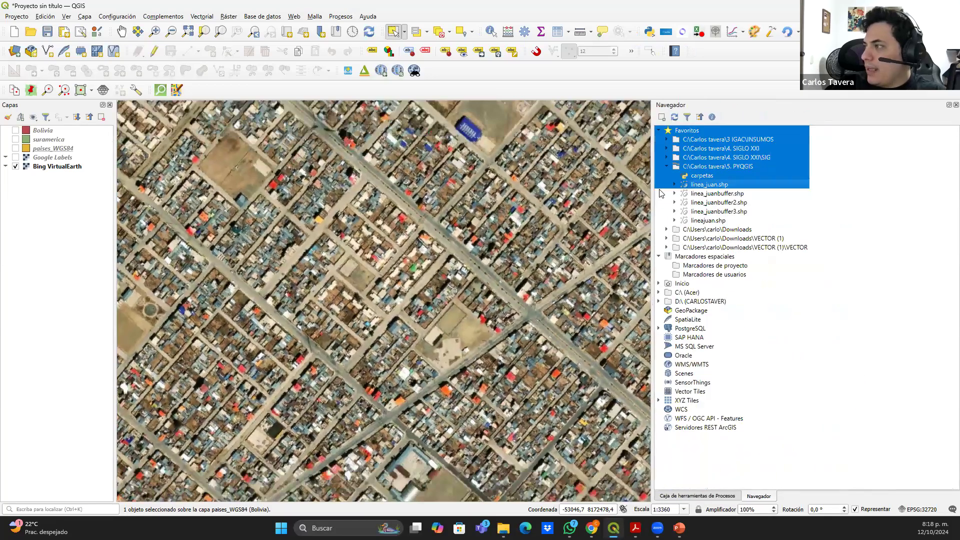
click(659, 256)
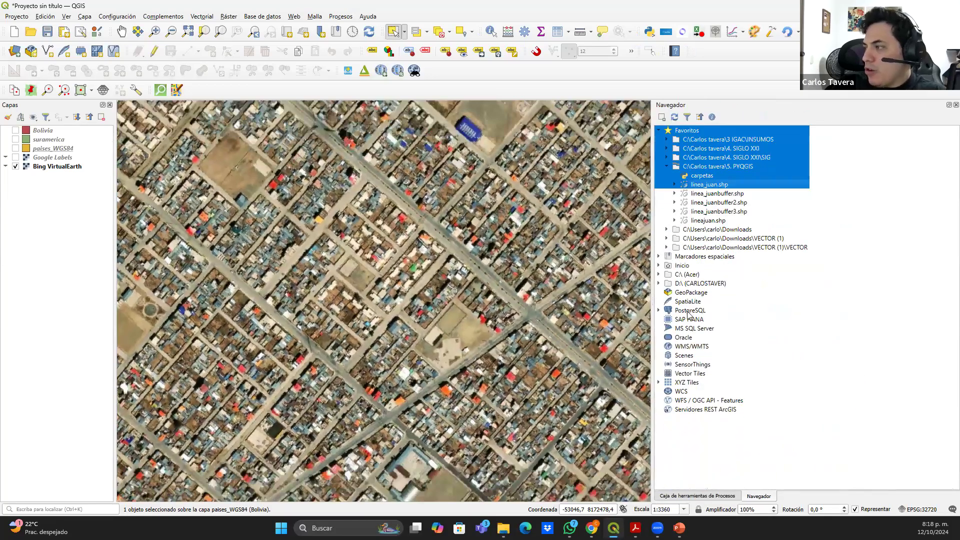
click(849, 366)
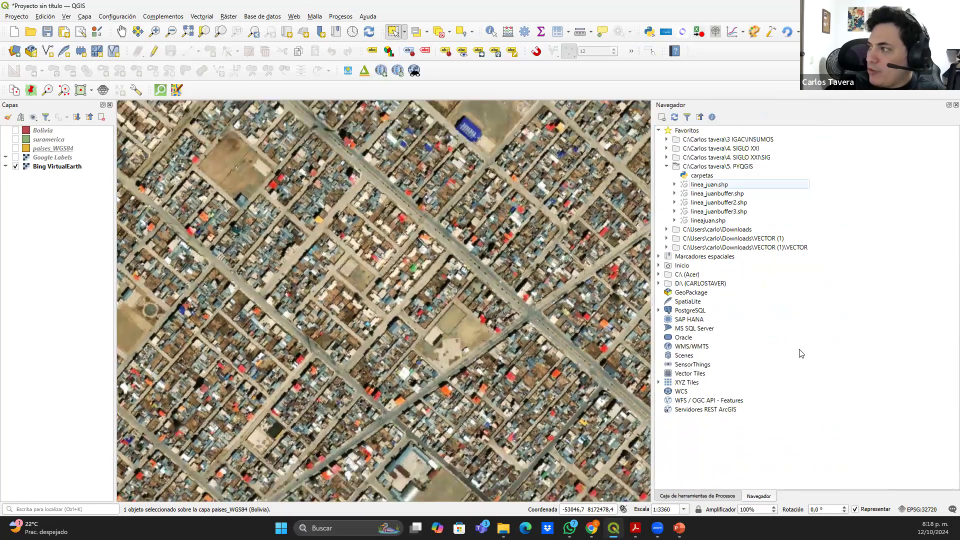
click(667, 166)
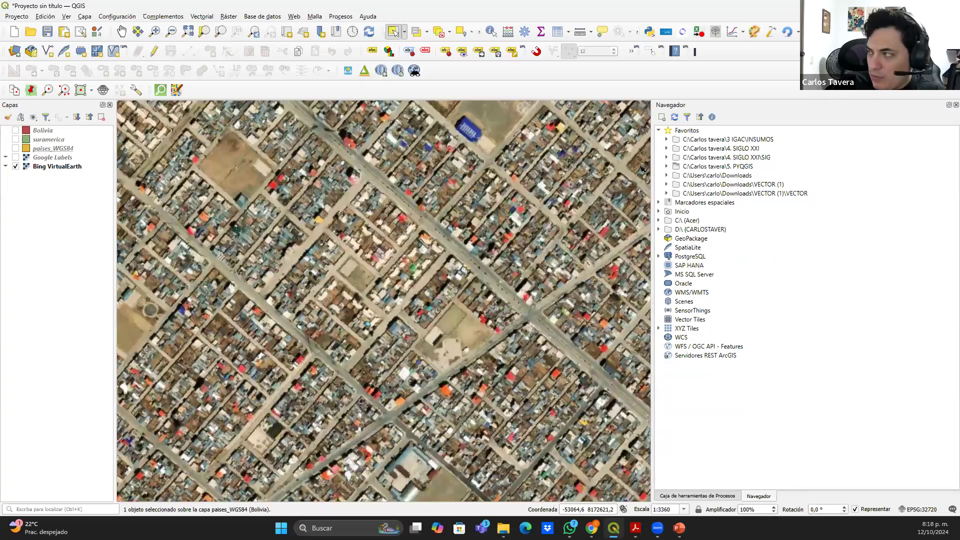
click(659, 130)
click(659, 131)
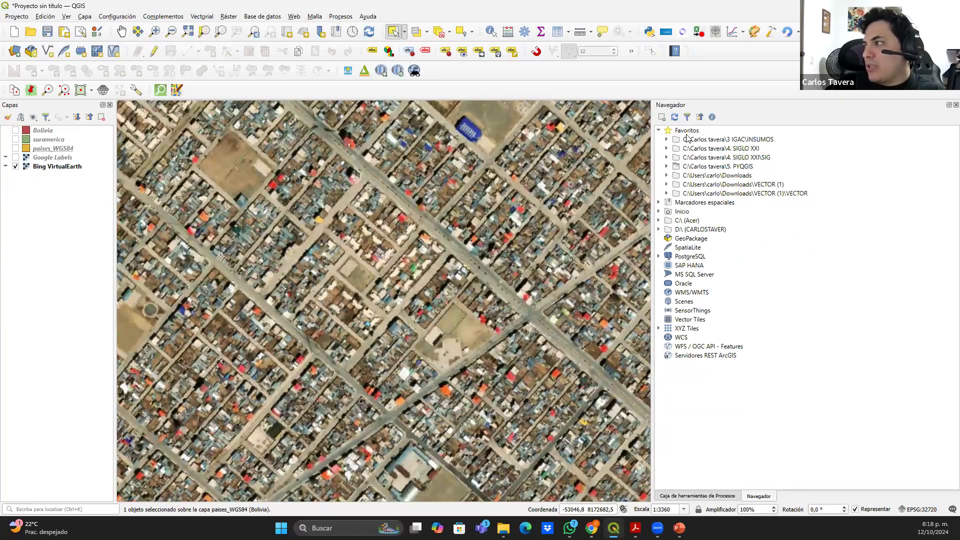
Expand the 4. SIGLO XXI favourite and its SIG subfolder in the Browser to reach the DIGITALIZACIÓN folder
click(687, 133)
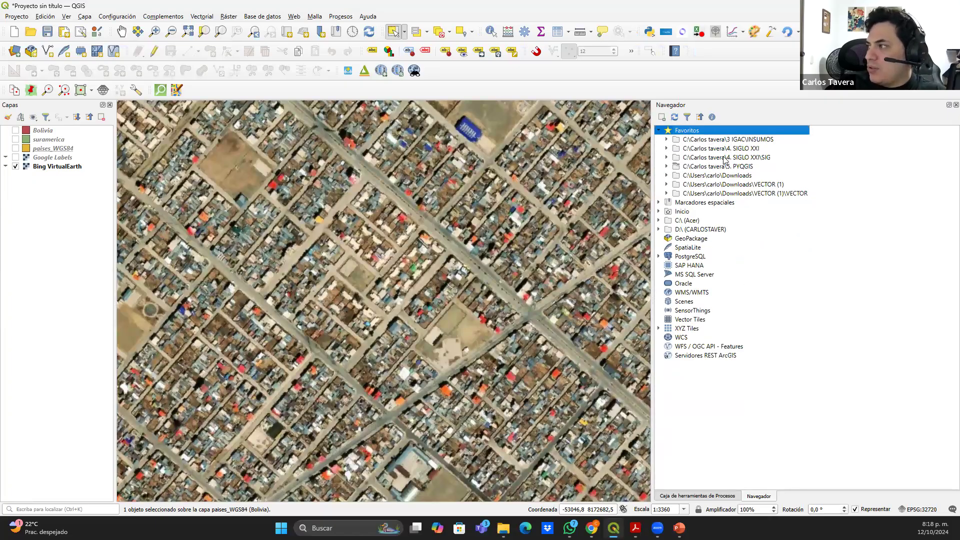
click(683, 149)
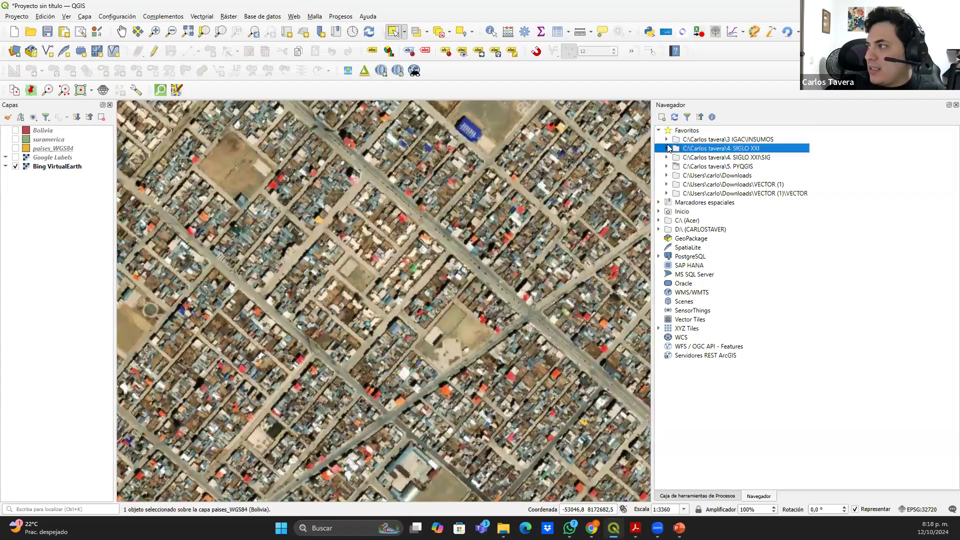
click(667, 148)
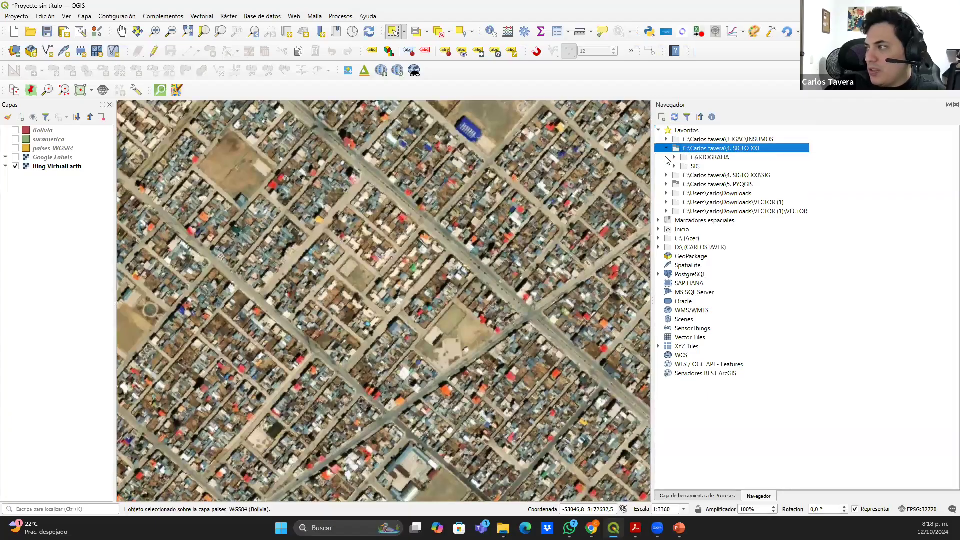
double_click(702, 169)
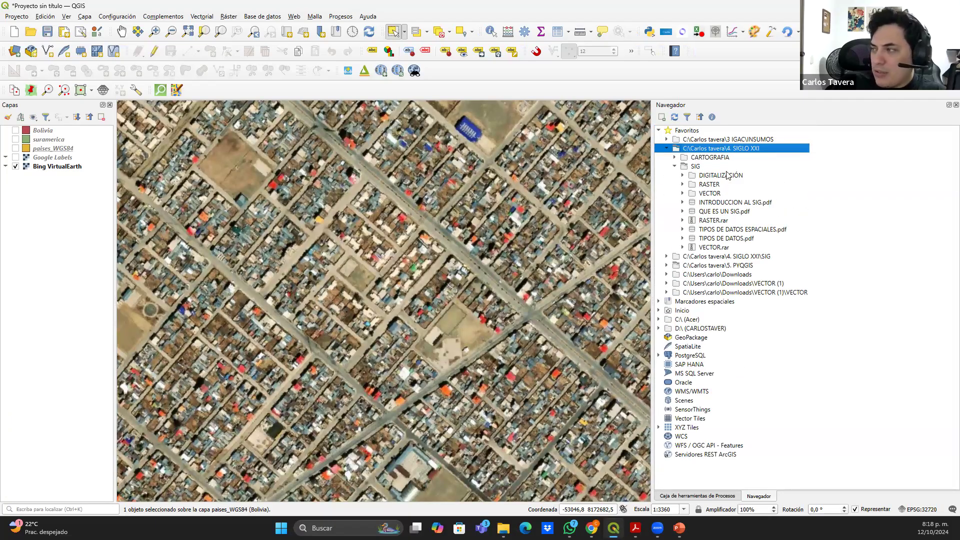
Add the SIG folder inside 4. SIGLO XXI to the Browser favourites
click(696, 176)
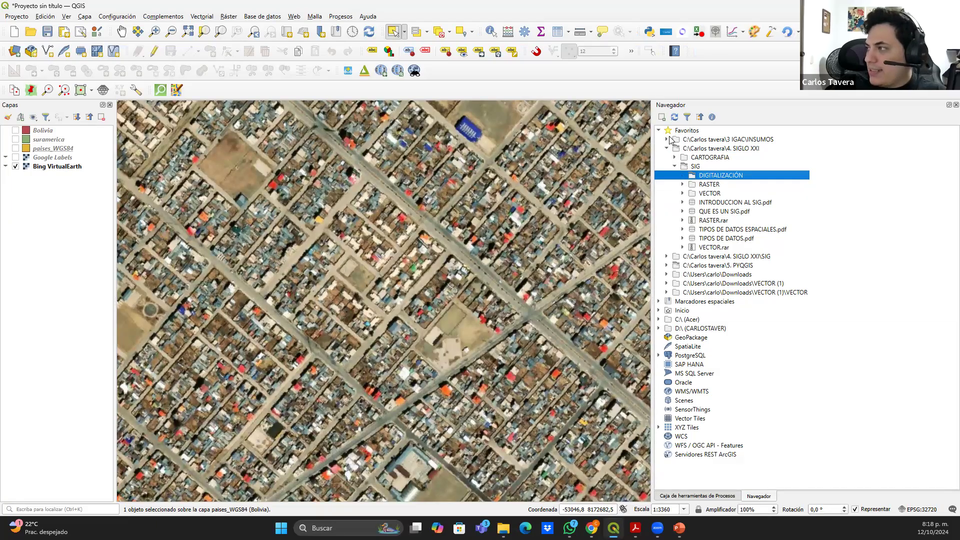
click(685, 132)
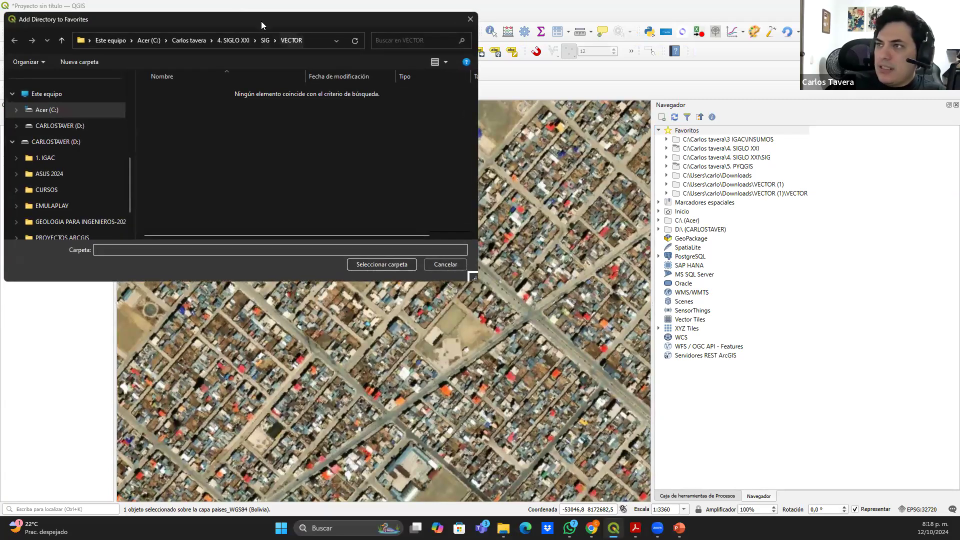
click(244, 41)
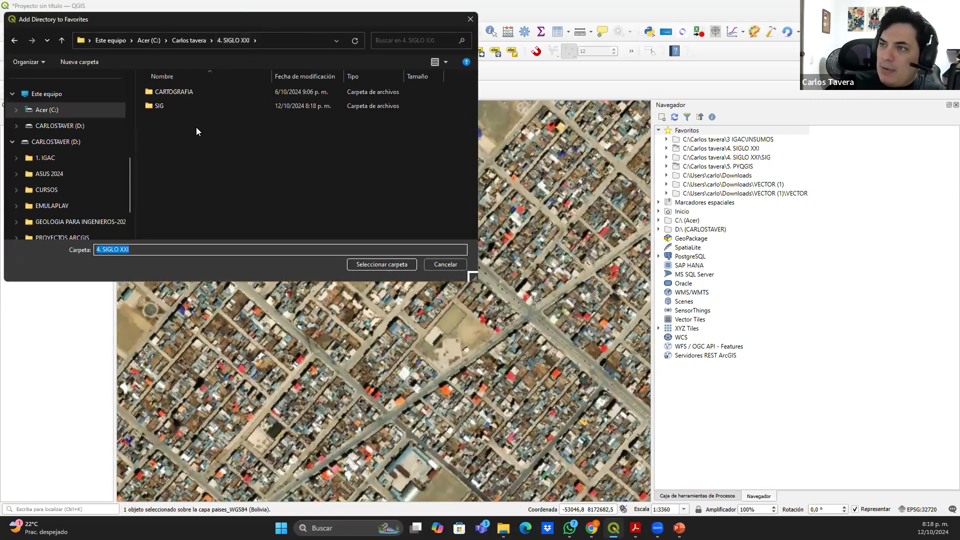
click(174, 107)
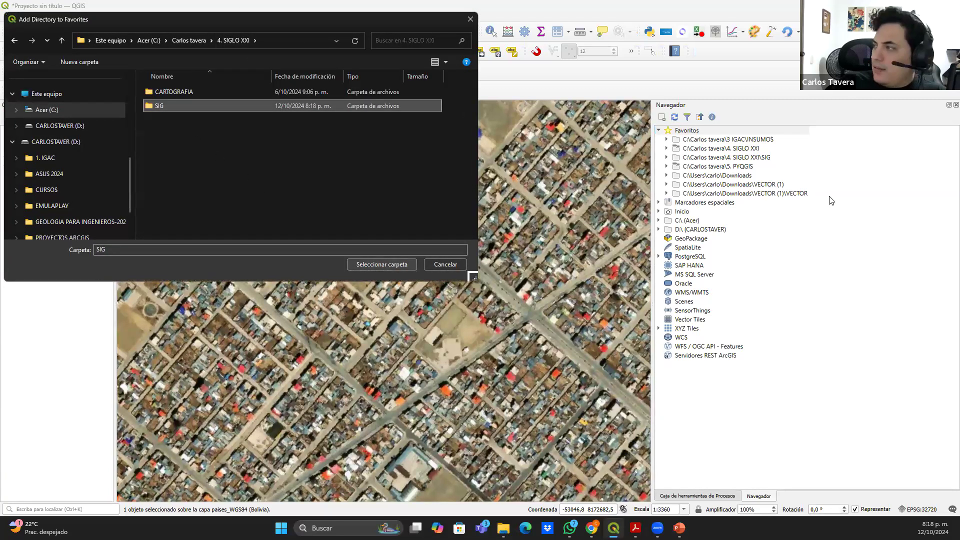
click(764, 159)
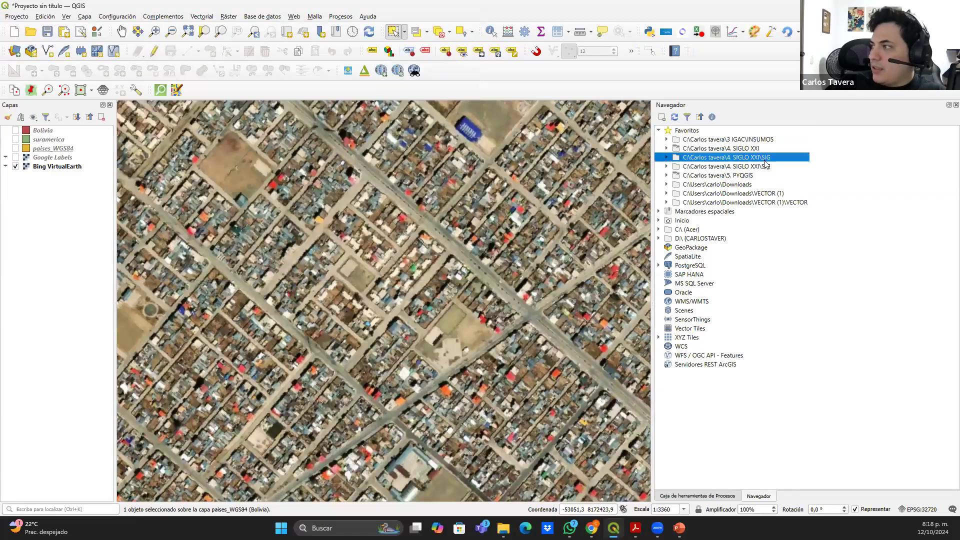
Expand the SIG favourite and start a new shapefile layer inside its DIGITALIZACIÓN folder
click(667, 157)
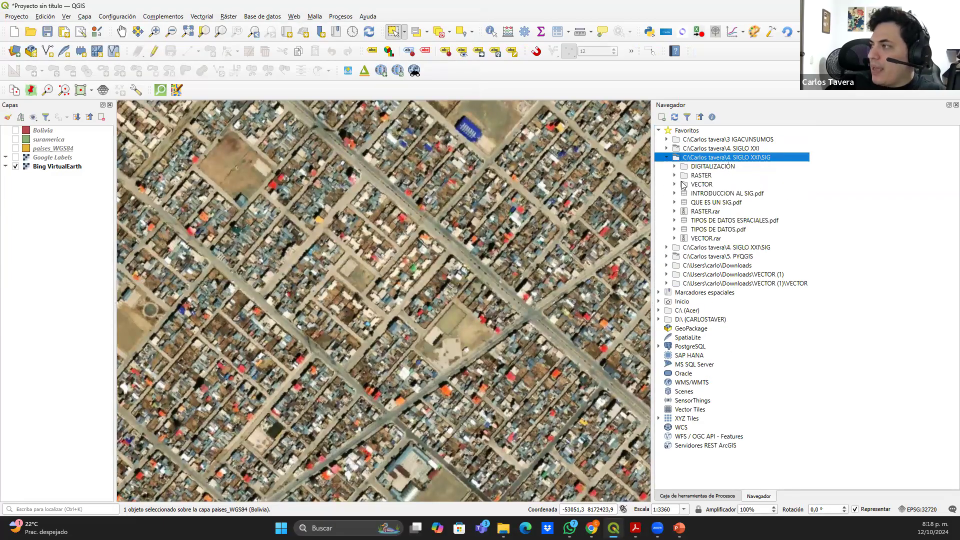
click(714, 167)
right_click(713, 167)
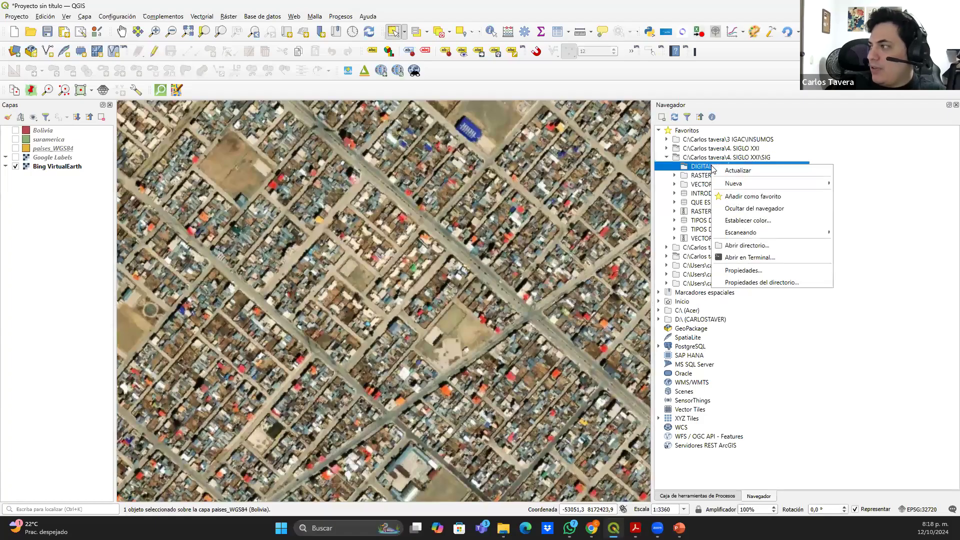
mouse_move(743, 188)
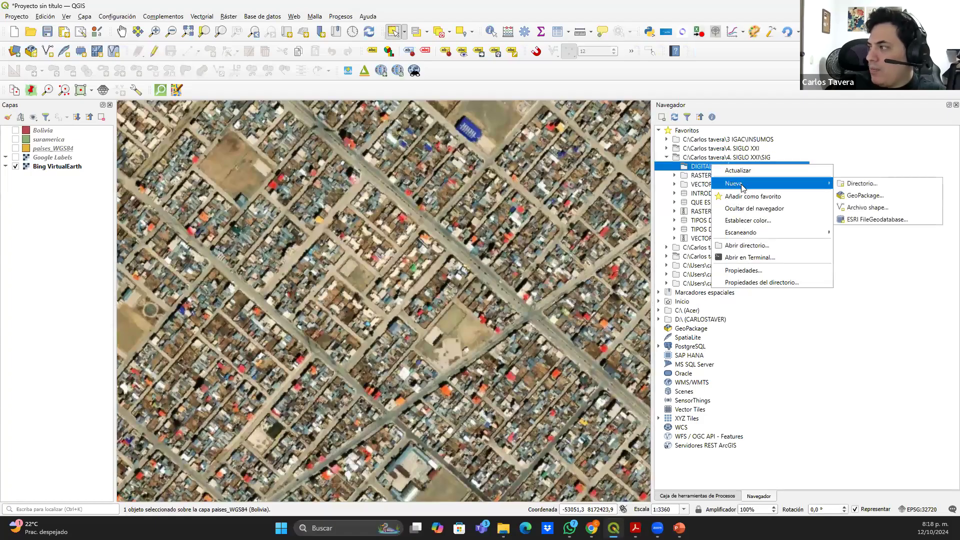
click(868, 208)
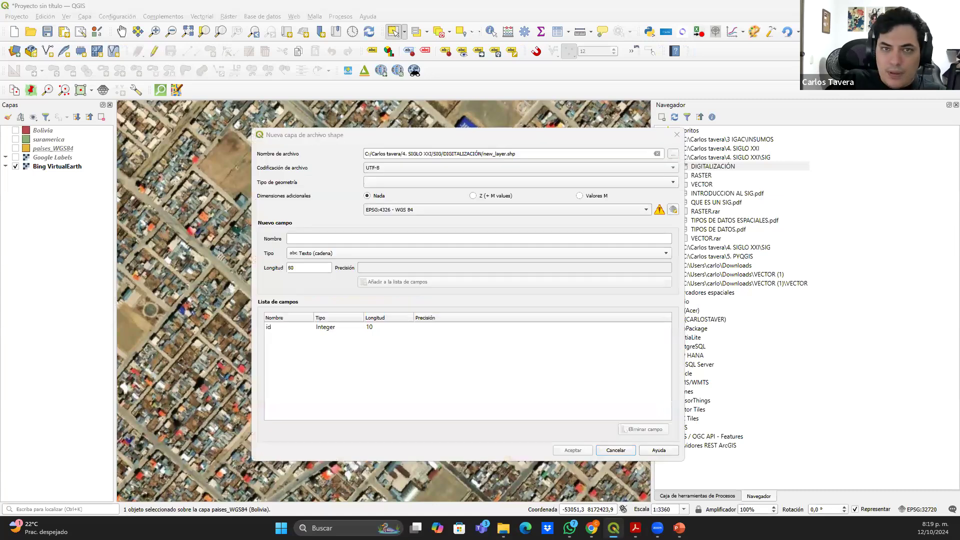
Name the new shapefile Manzanas.shp and open its geometry type choices
click(505, 154)
key(BackSpace)
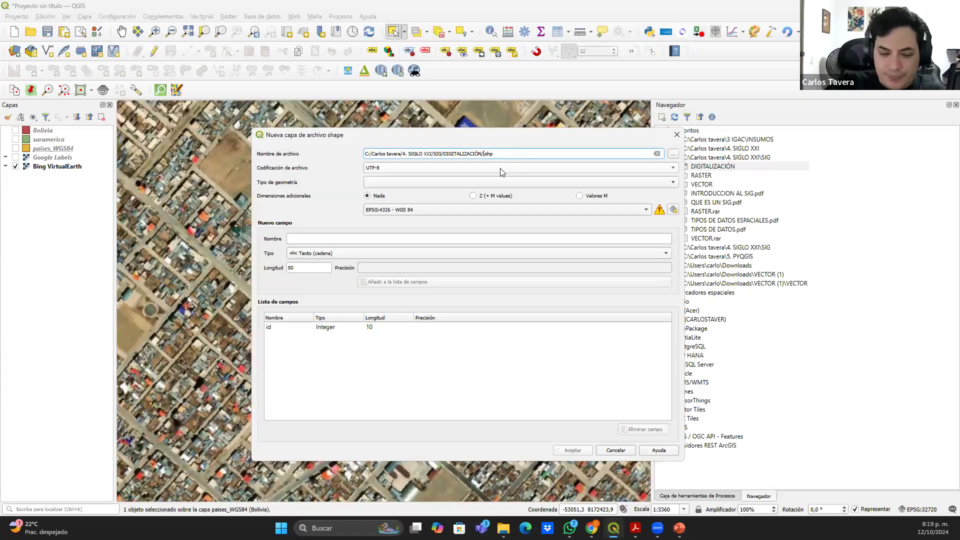
text(Manzanas)
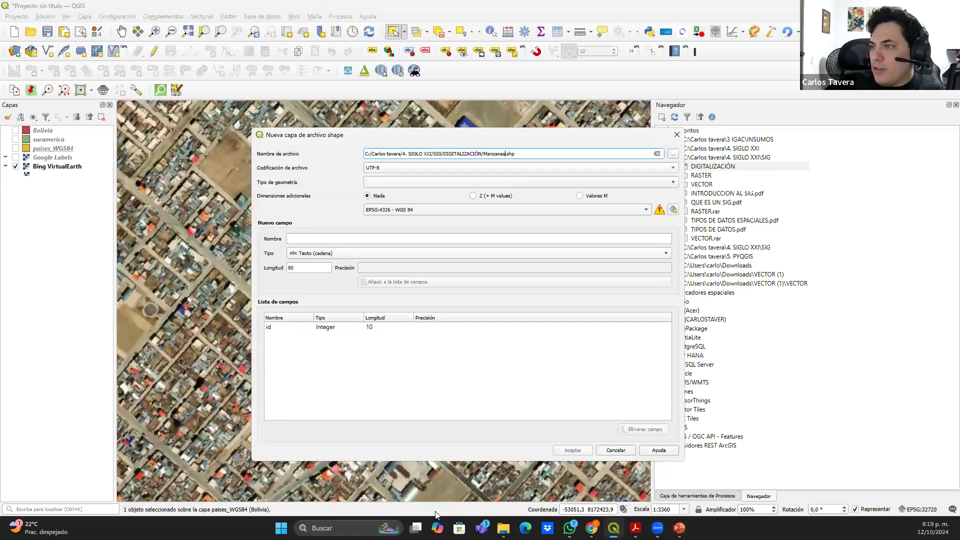
click(423, 184)
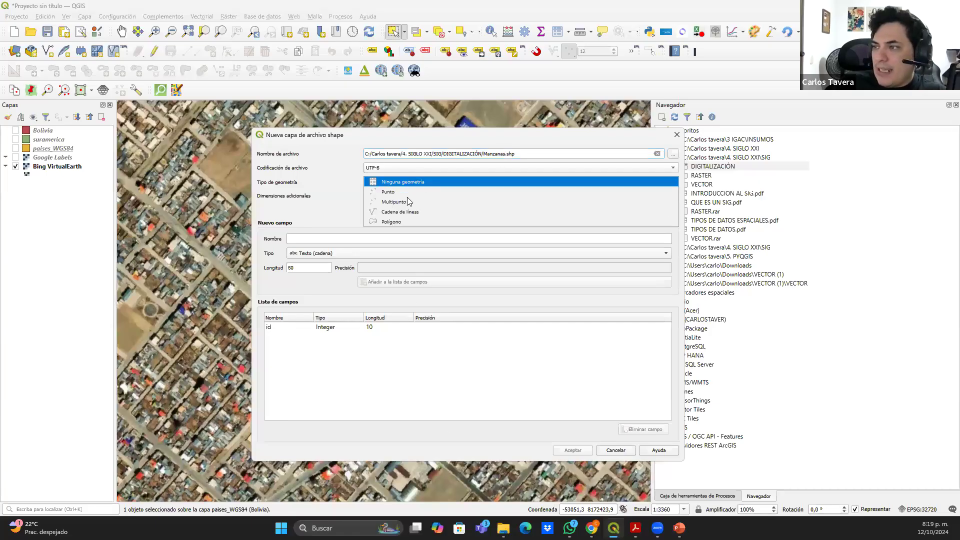
Create the Manzanas.shp shapefile with Polygon geometry and the EPSG:32719 - WGS 84 / UTM zone 19S coordinate reference system
click(393, 222)
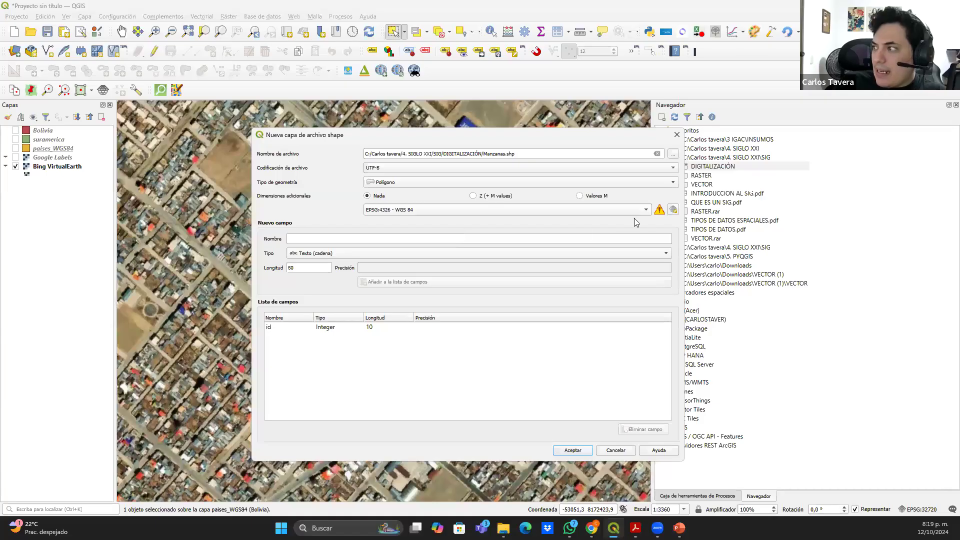
click(673, 210)
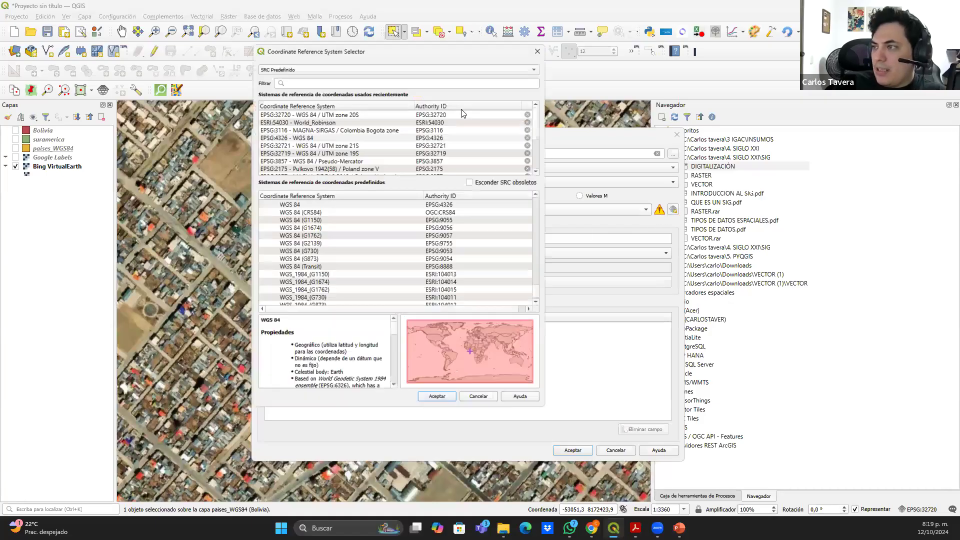
scroll(457, 231, down, 15)
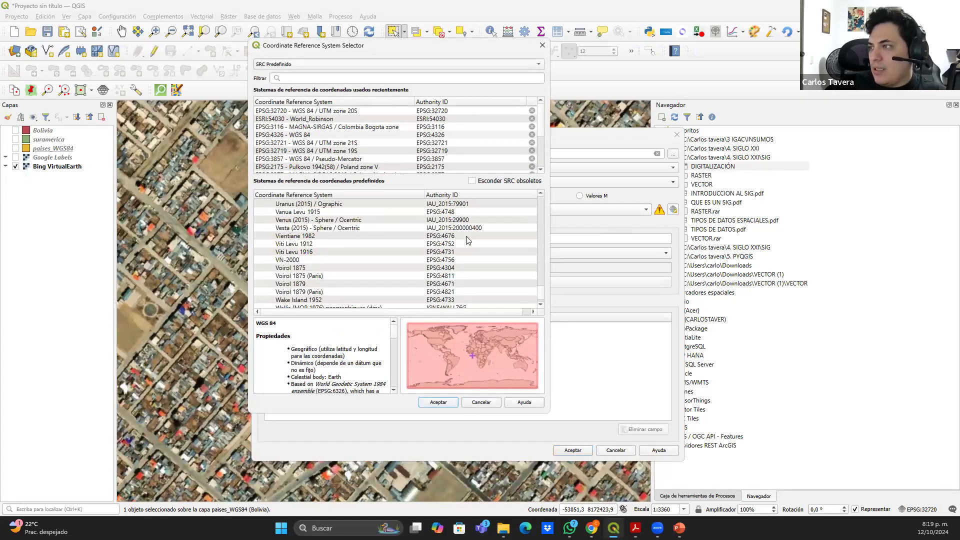
scroll(465, 235, up, 3)
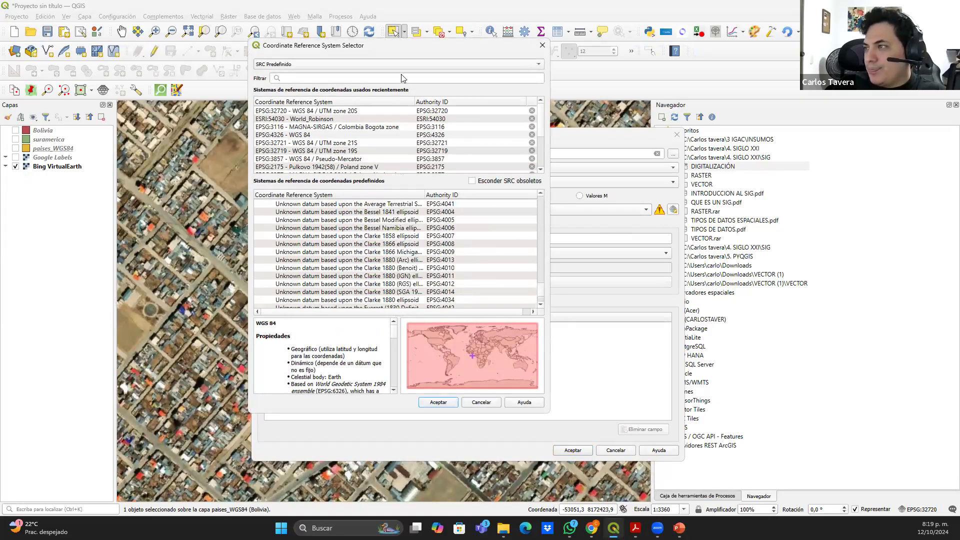
click(432, 113)
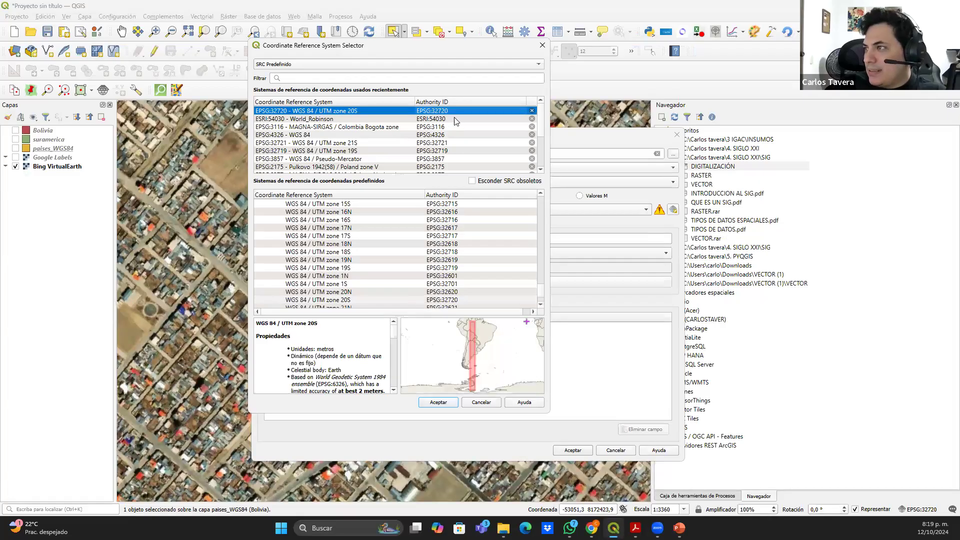
click(464, 151)
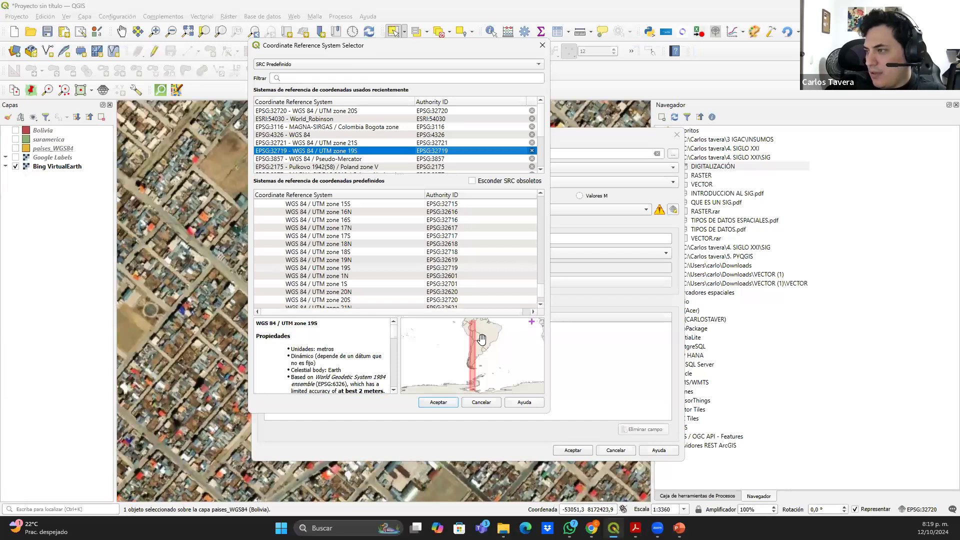
scroll(479, 337, up, 2)
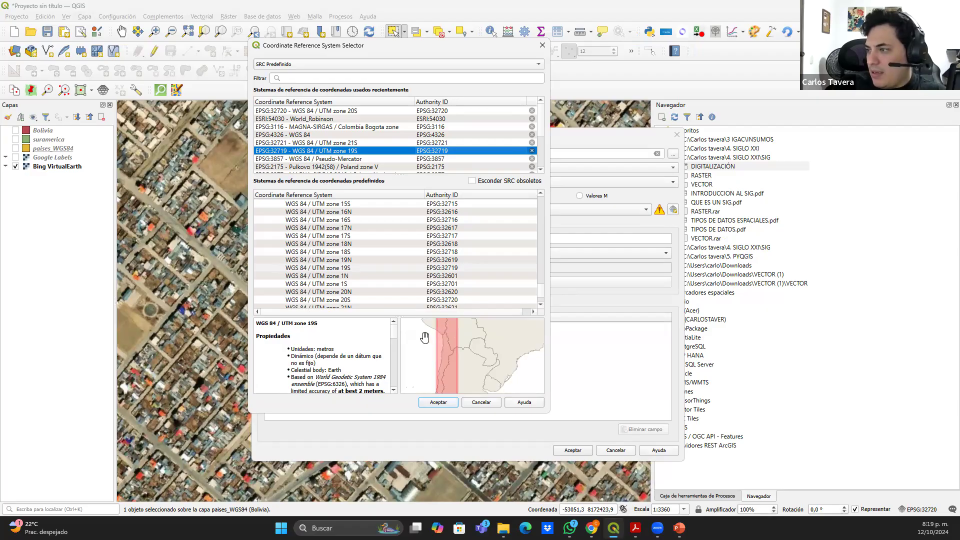
drag(425, 338, 421, 362)
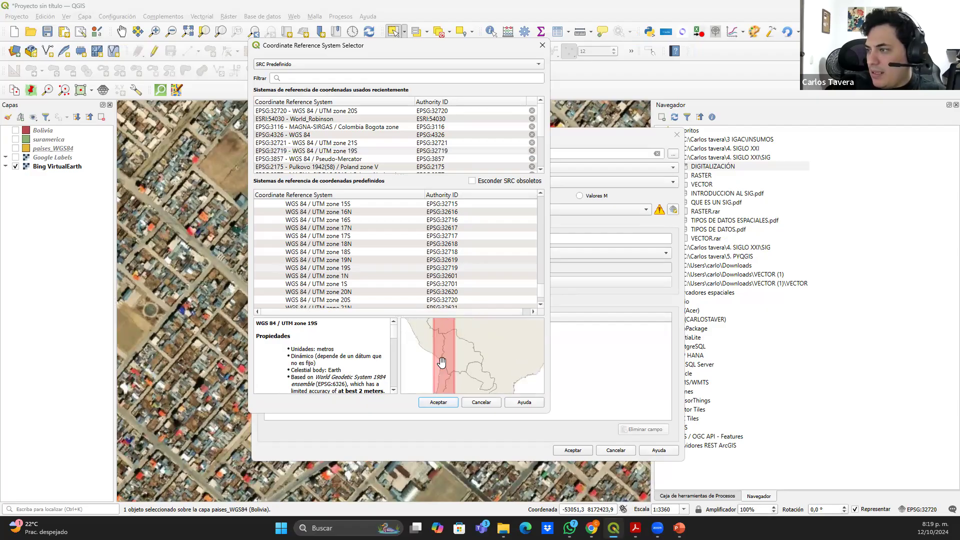
click(442, 403)
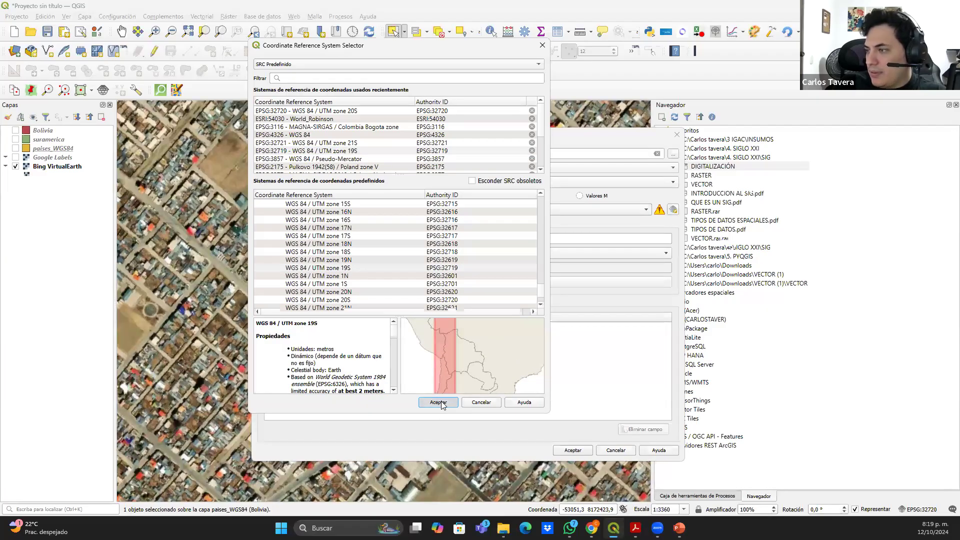
click(440, 404)
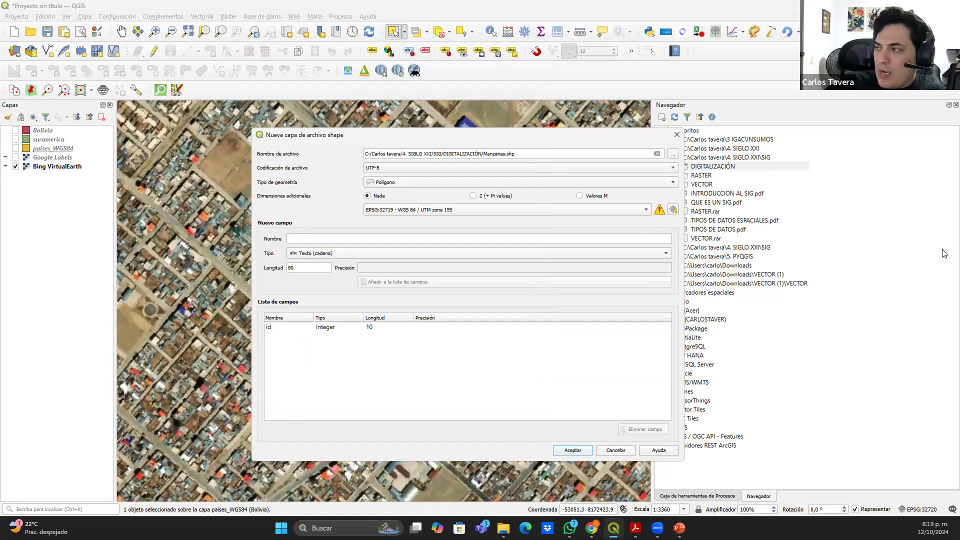
click(573, 451)
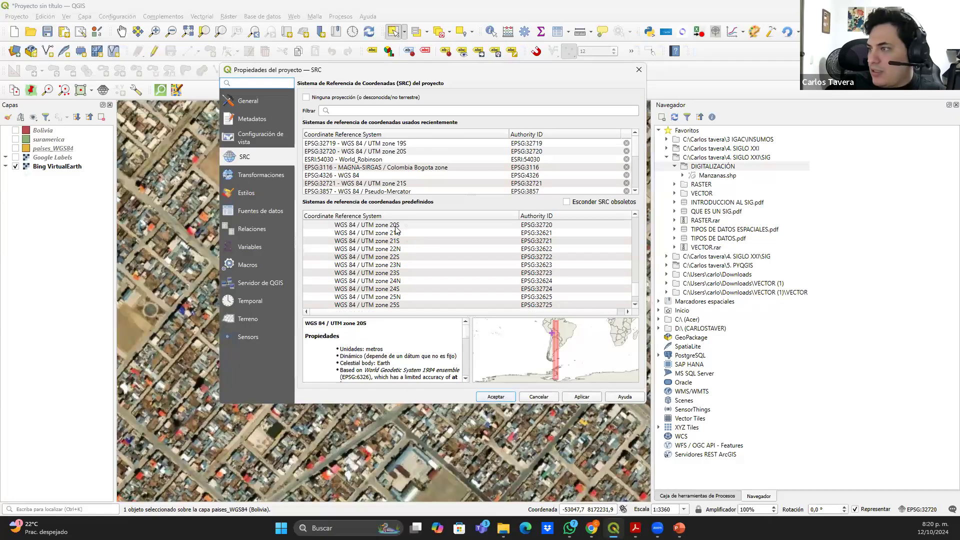
Set the project's coordinate reference system to EPSG:32719 - WGS 84 / UTM zone 19S
click(544, 143)
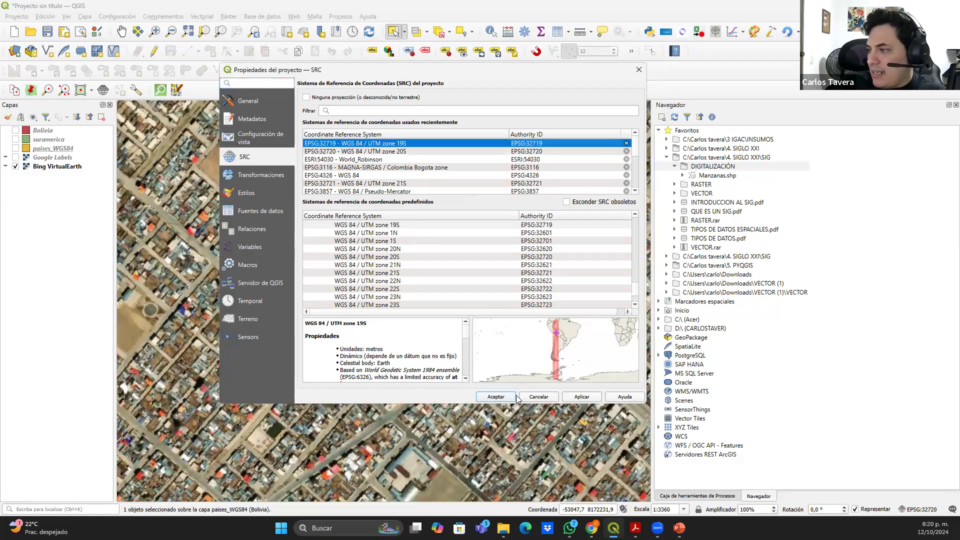
click(496, 397)
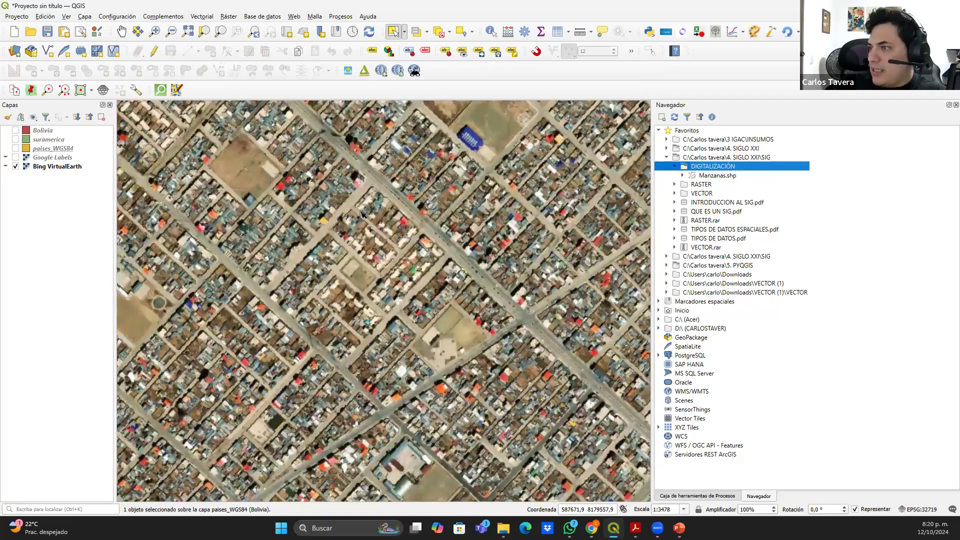
Inspect the Manzanas component files in the DIGITALIZACIÓN folder in File Explorer, and return to QGIS
drag(364, 267, 362, 291)
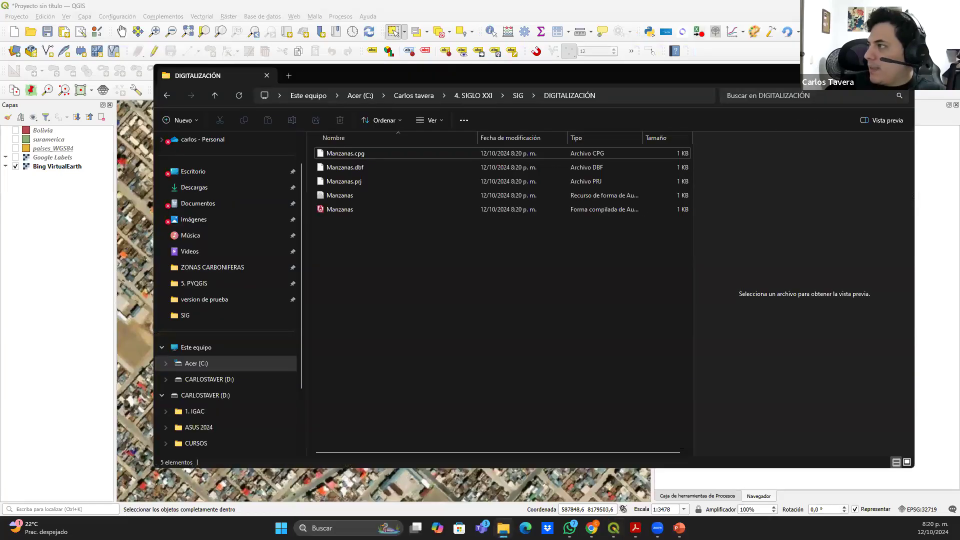
double_click(656, 72)
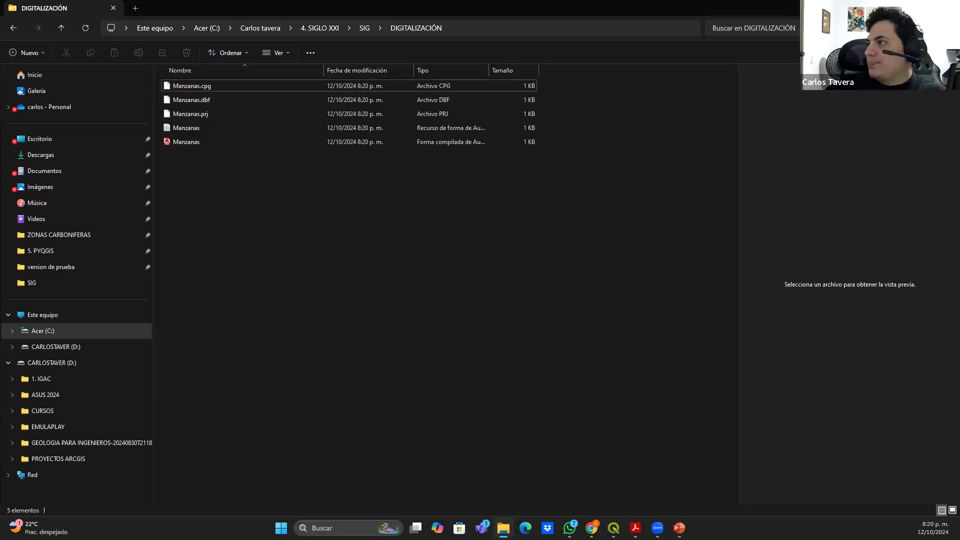
key(alt+Tab)
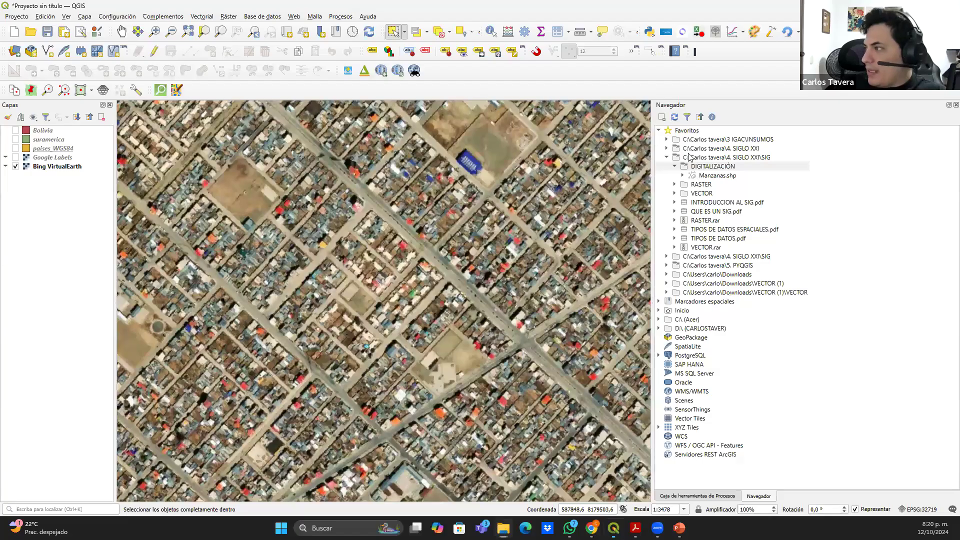
Add Manzanas.shp from the DIGITALIZACIÓN folder to the map and place it above all other layers
click(720, 176)
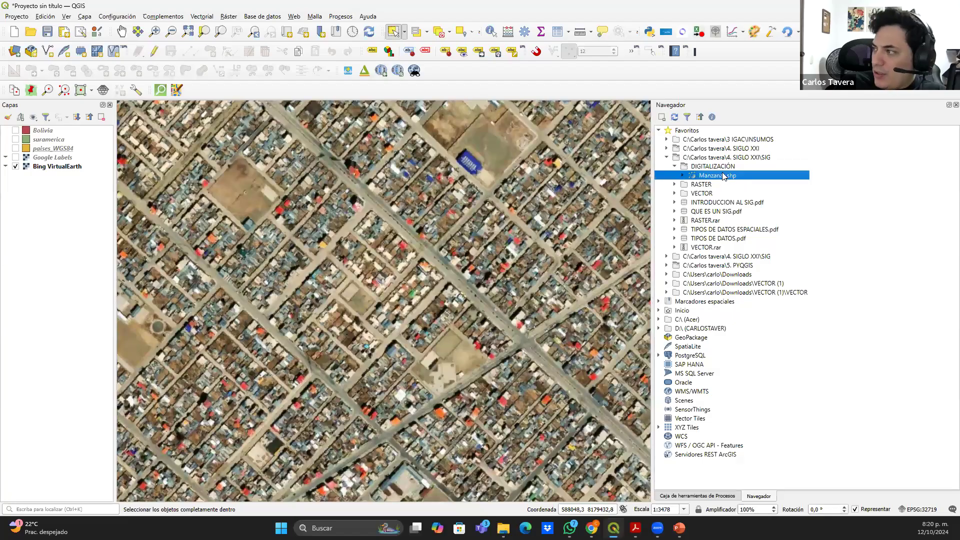
drag(715, 177, 523, 168)
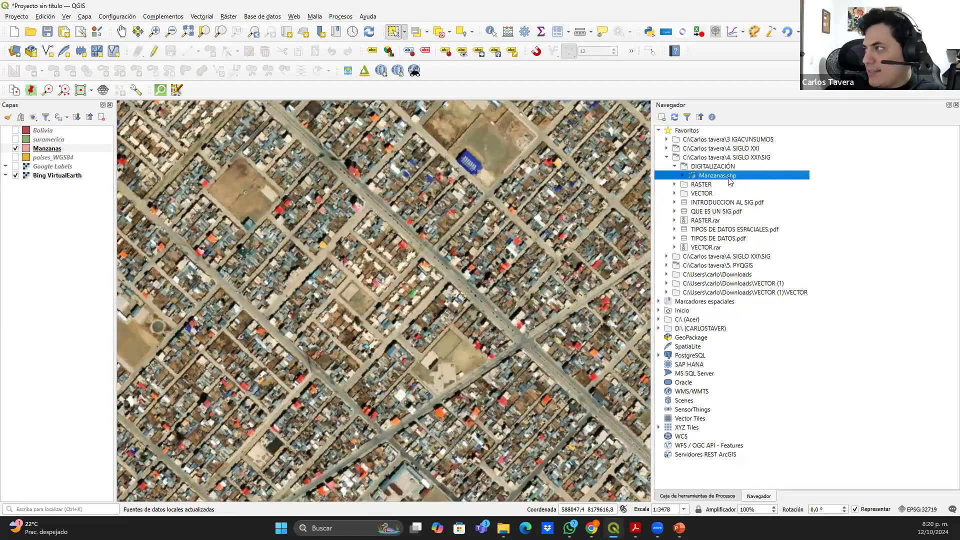
drag(37, 149, 40, 128)
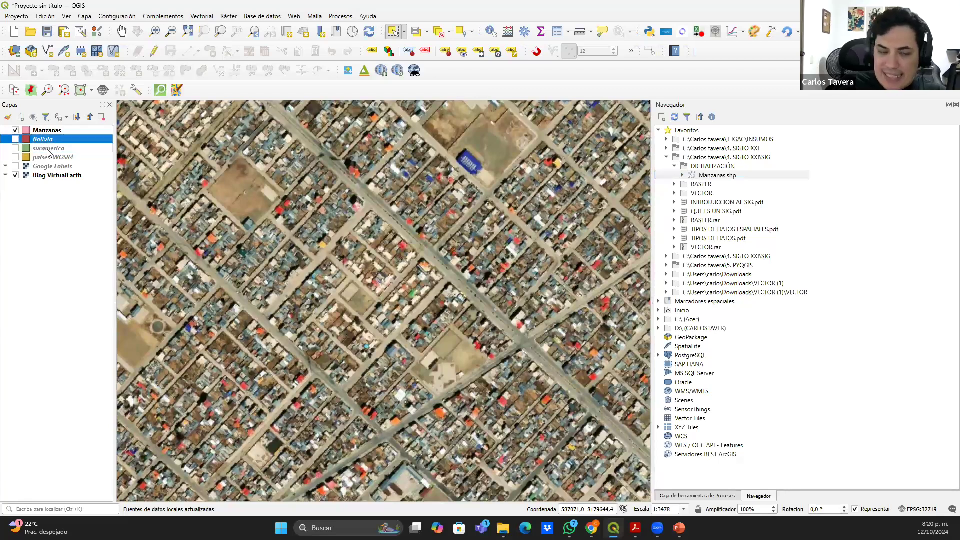
Remove the Bolivia, suramerica and paises_WGS84 layers from the project
shift+click(52, 158)
right_click(52, 158)
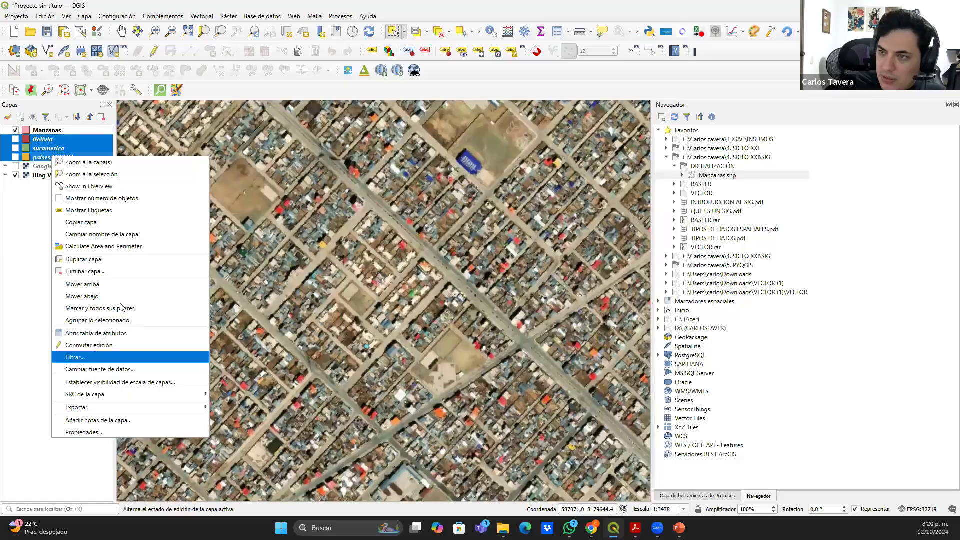
click(147, 272)
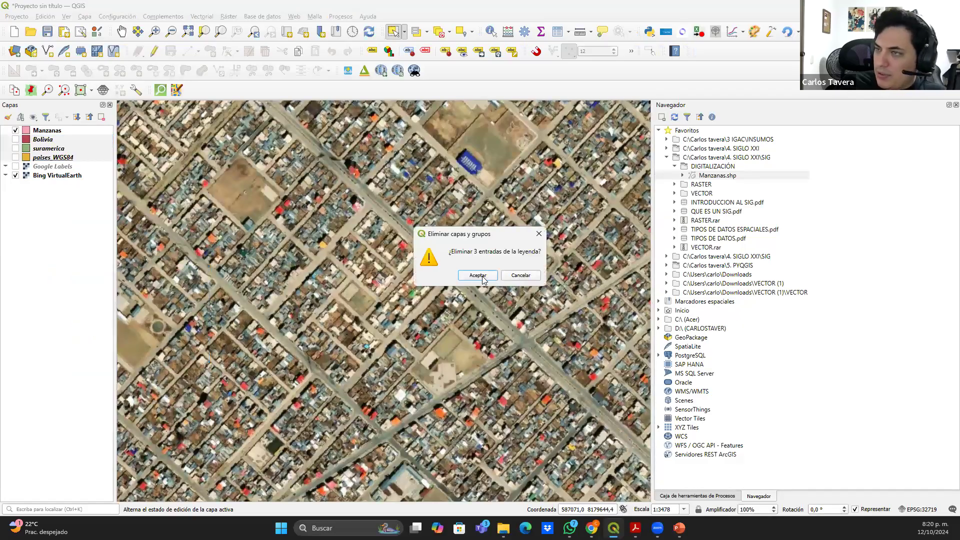
click(483, 276)
Enable editing on the Manzanas layer with the city blocks shown in close-up
click(49, 131)
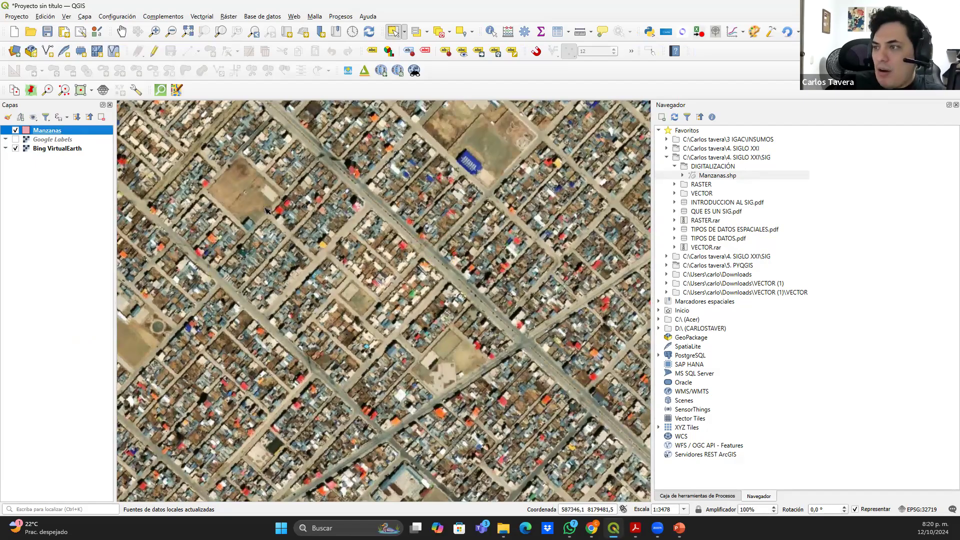
scroll(228, 269, up, 2)
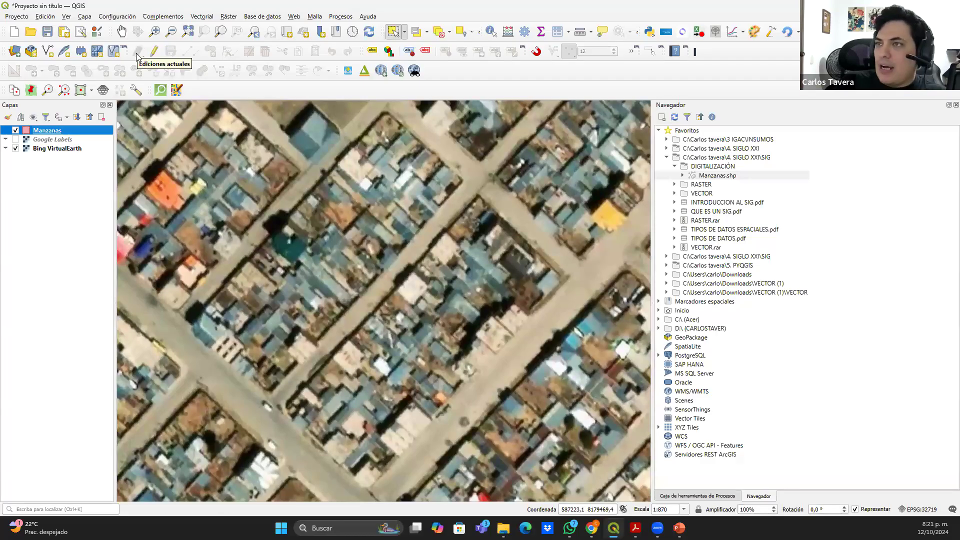
click(154, 51)
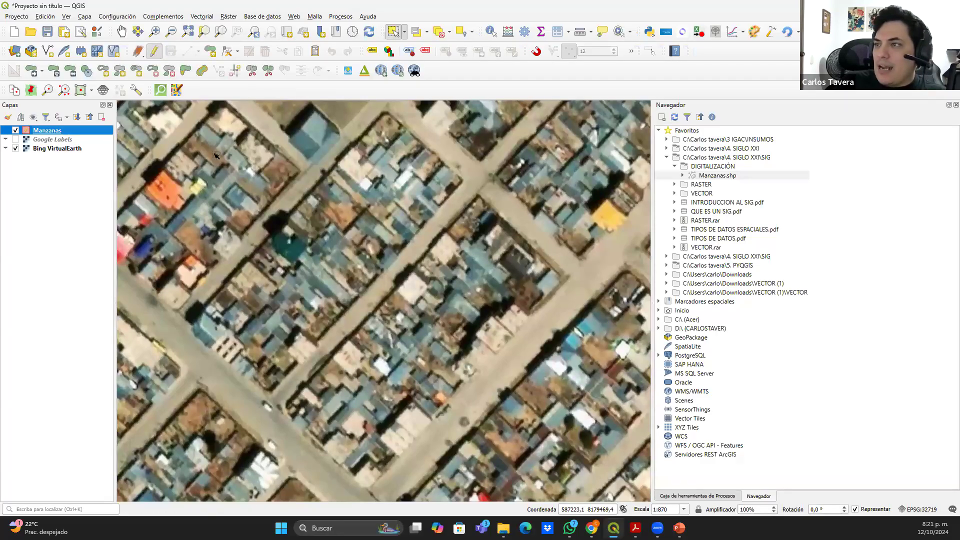
Digitize the first city block as a four-corner polygon in Manzanas, leaving its id empty
click(210, 53)
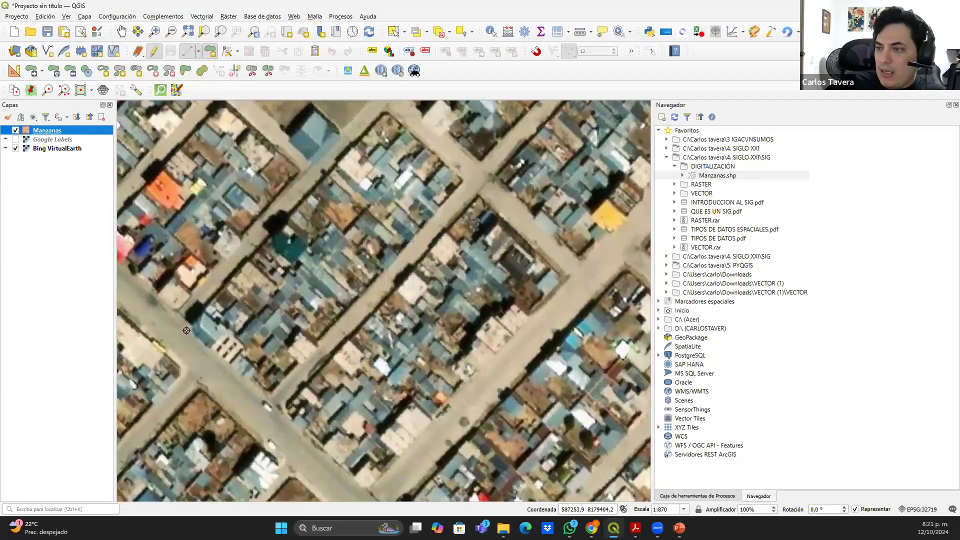
click(385, 114)
click(461, 182)
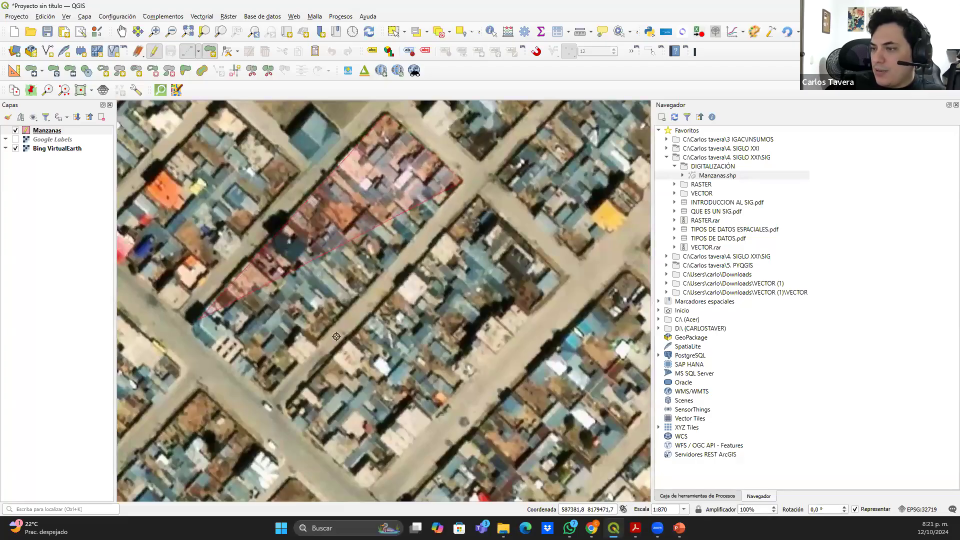
click(270, 394)
right_click(270, 394)
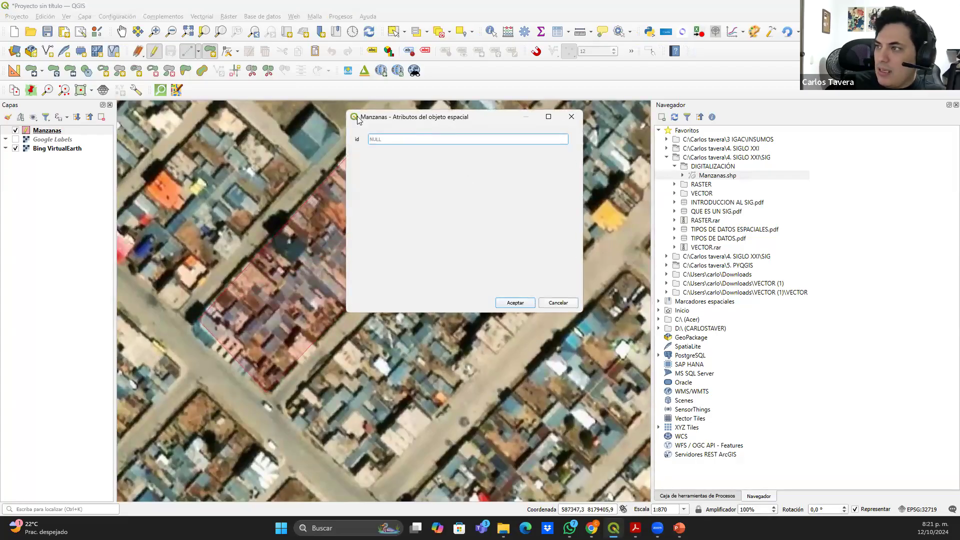
click(515, 302)
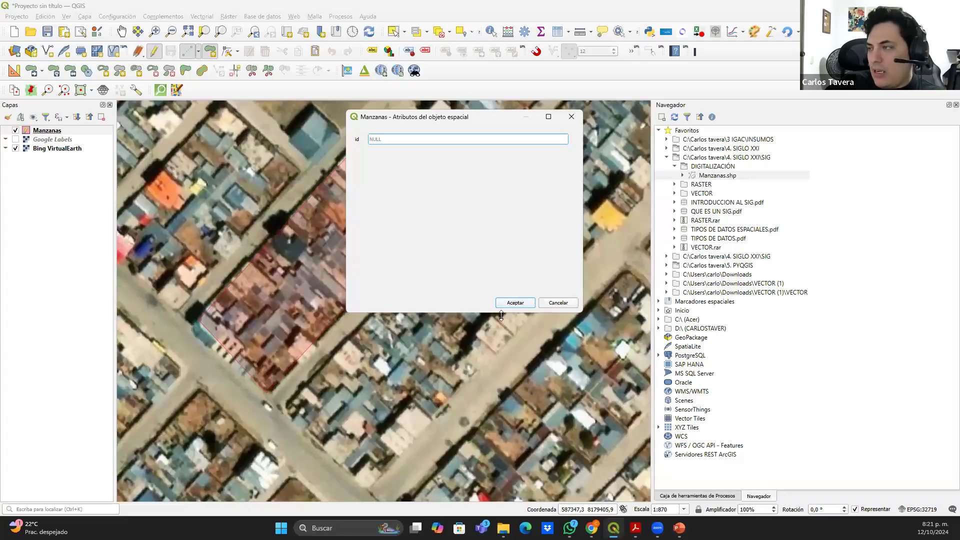
Digitize the neighbouring block southeast of the first polygon, across the narrow street, leaving its id empty
drag(375, 369, 349, 316)
click(262, 354)
click(452, 145)
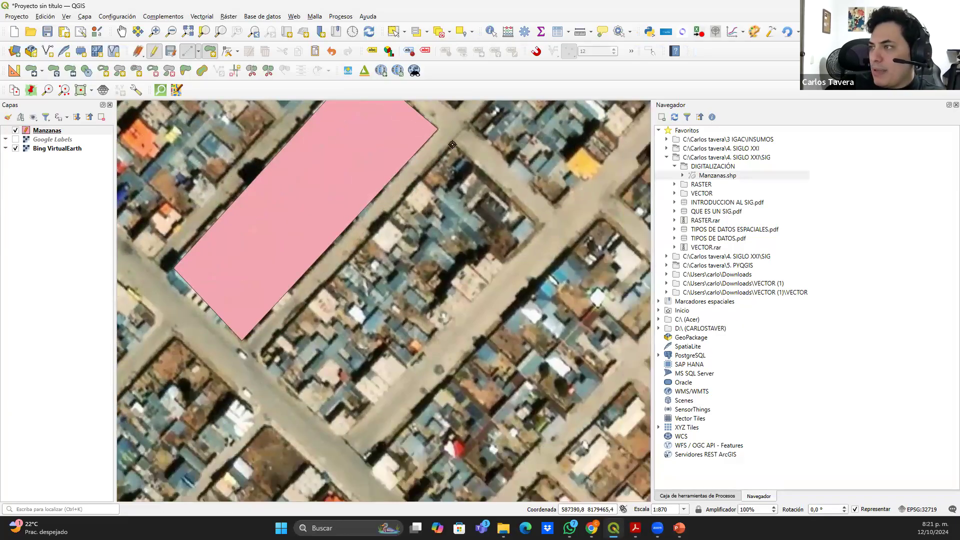
click(533, 224)
click(536, 226)
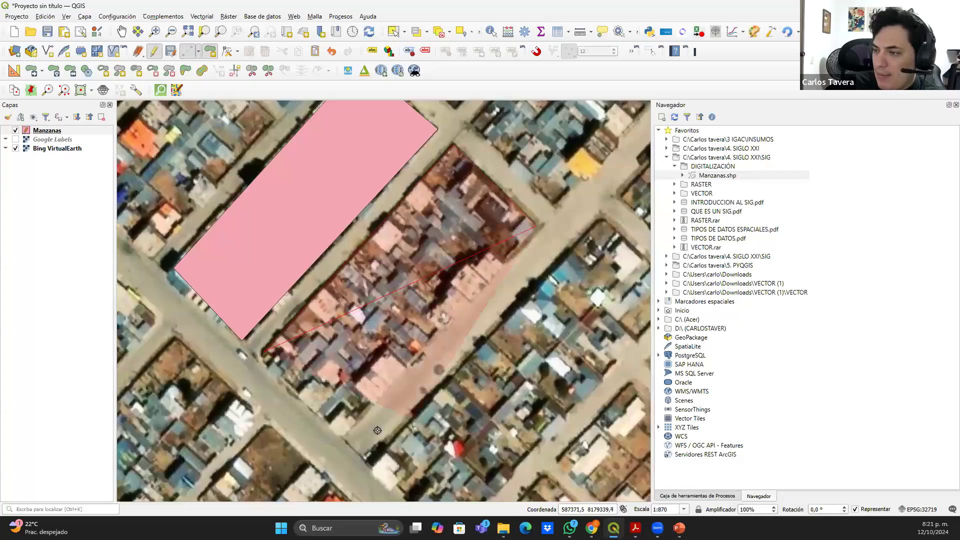
click(341, 437)
right_click(342, 437)
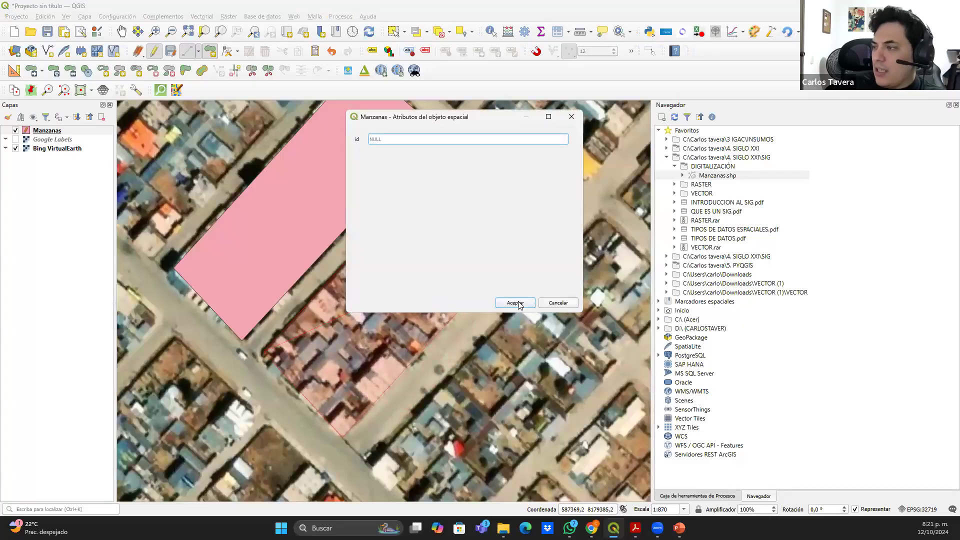
key(Return)
Digitize the block northeast of the second polygon, across the cross street, as a four-corner Manzanas polygon, leaving its id empty
drag(467, 212, 367, 347)
scroll(402, 288, down, 2)
scroll(429, 268, up, 2)
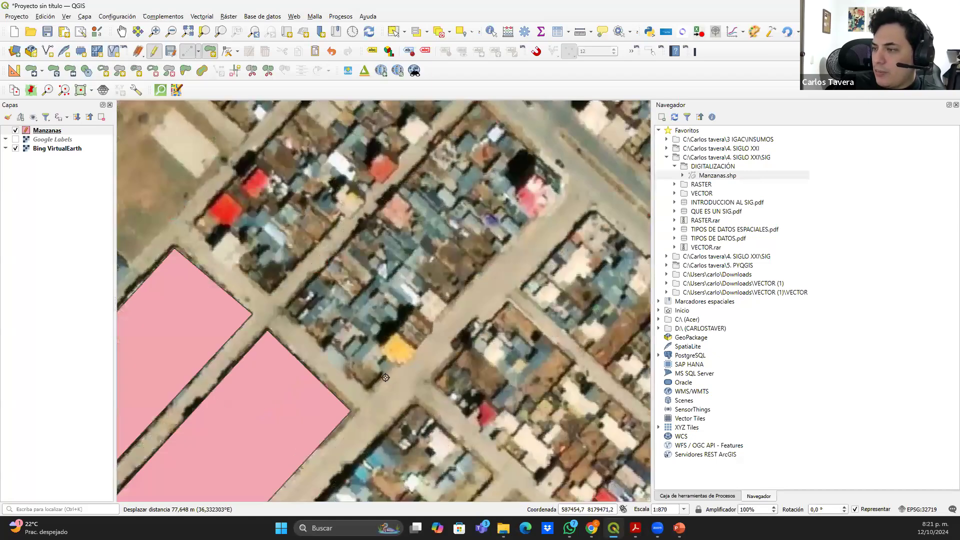
click(287, 306)
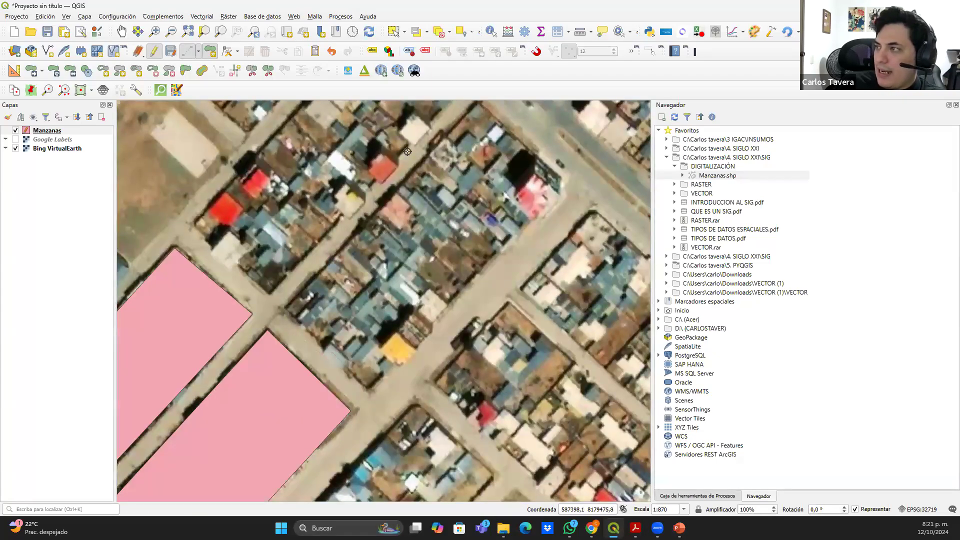
click(480, 104)
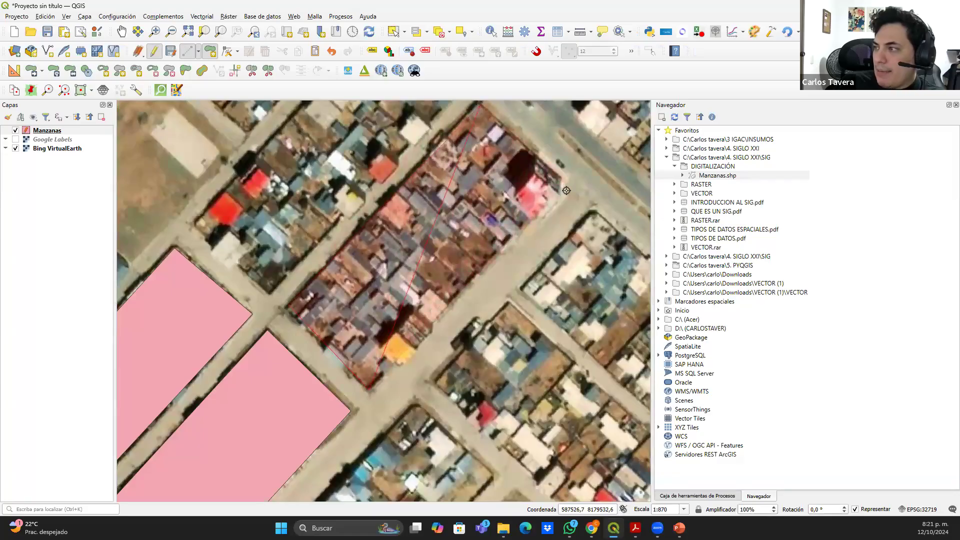
click(566, 188)
right_click(567, 187)
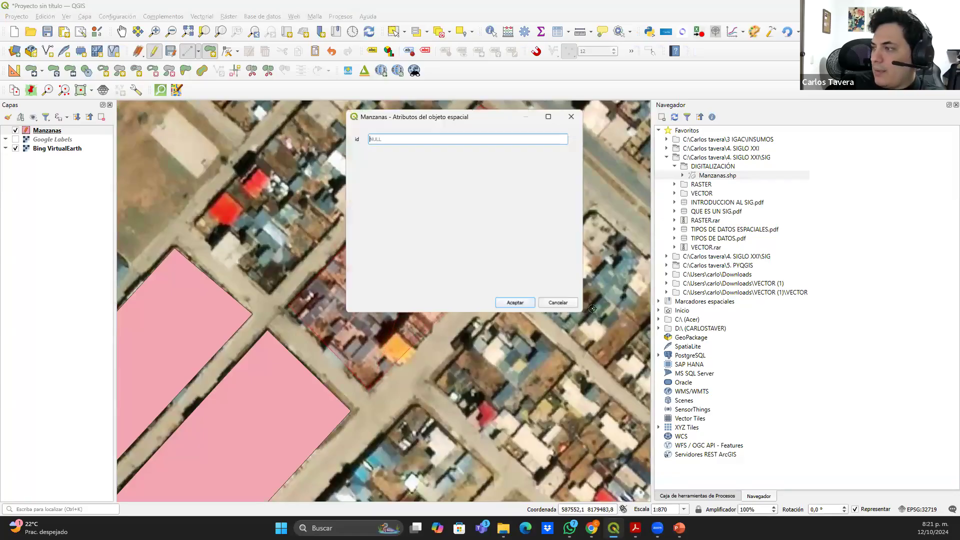
click(527, 302)
Digitize the block northwest of the third polygon, across the narrow street, leaving its id empty
drag(312, 248, 417, 345)
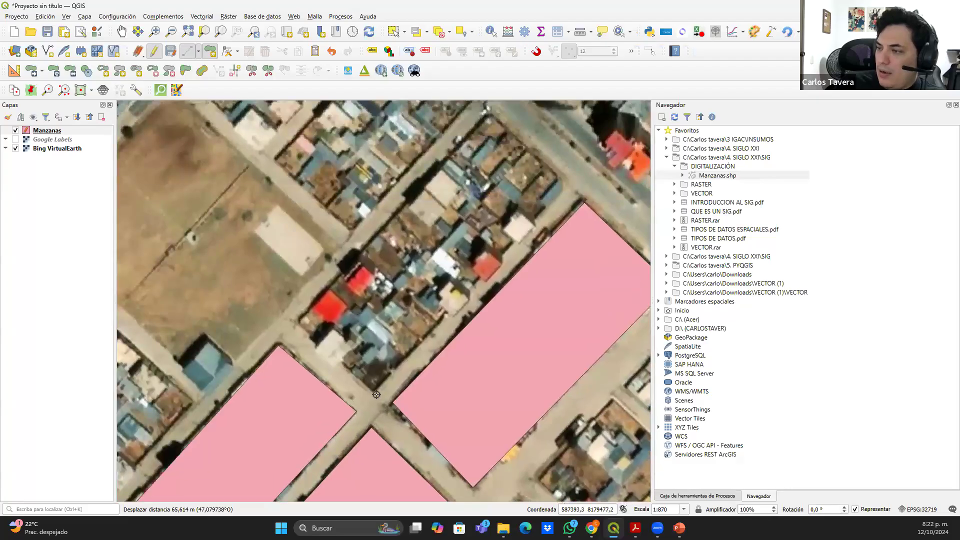
click(300, 320)
click(488, 116)
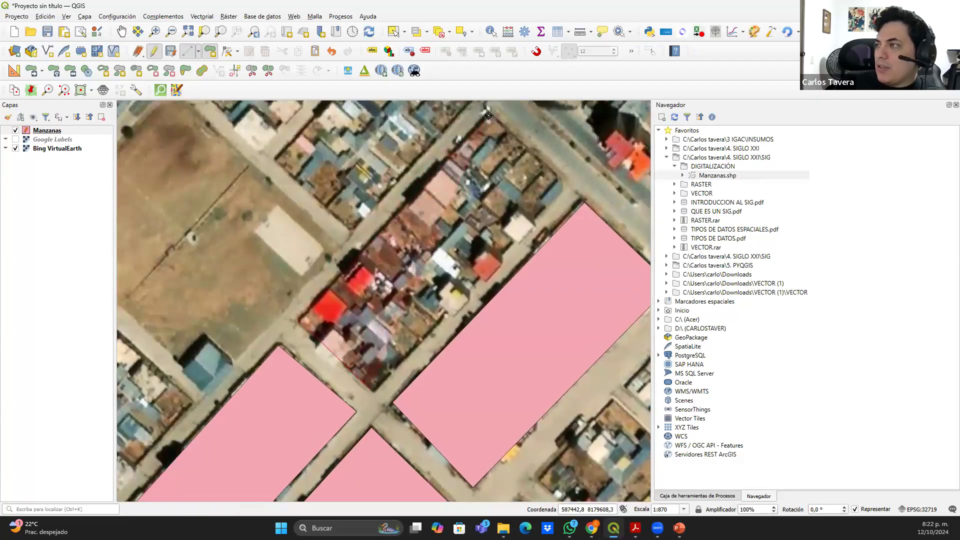
right_click(565, 188)
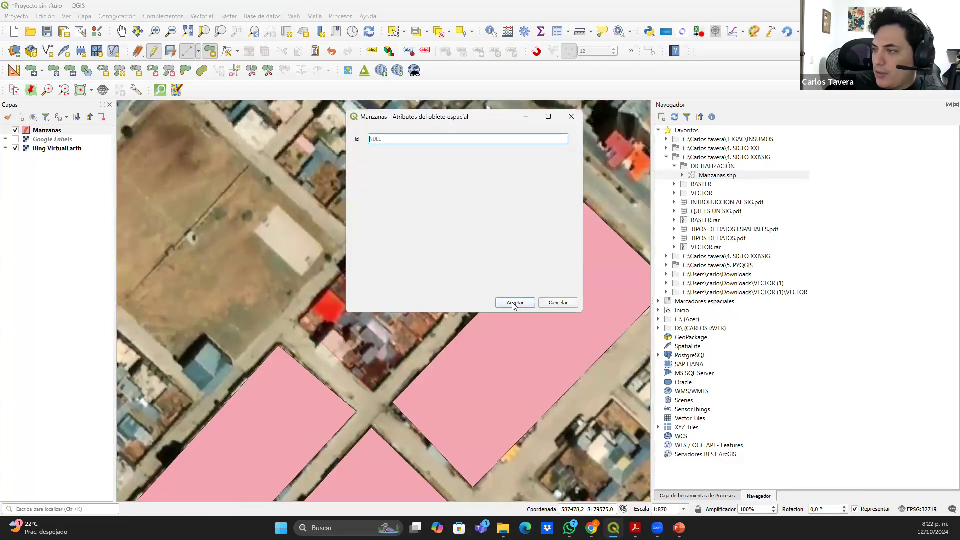
click(514, 303)
Open the Manzanas attribute table and select records 1 to 4 in turn to match each with its block on the map
scroll(326, 256, down, 1)
drag(280, 273, 326, 247)
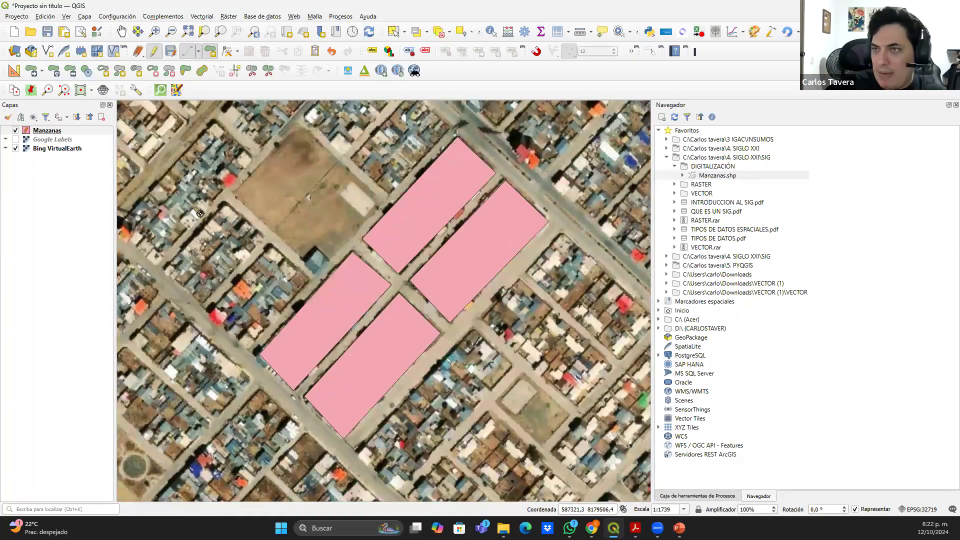
right_click(48, 132)
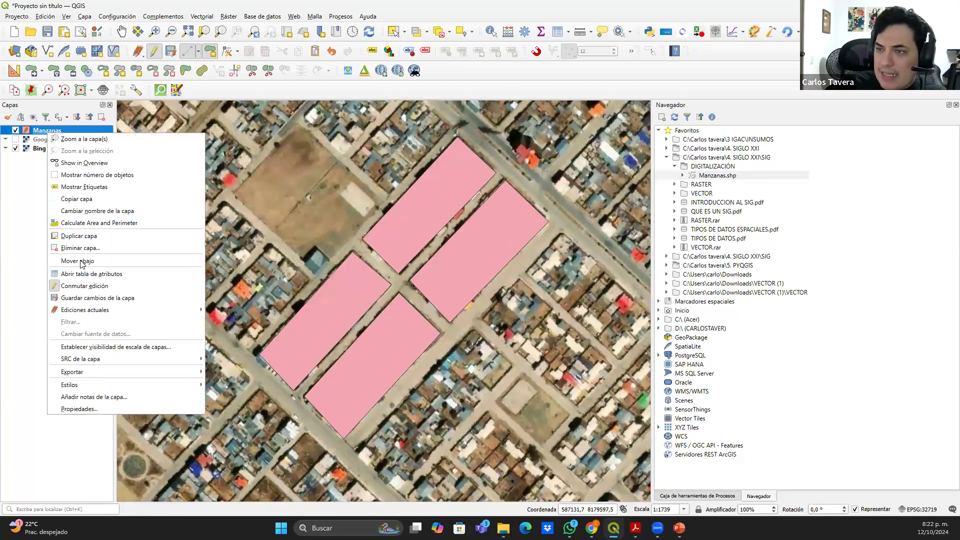
click(90, 274)
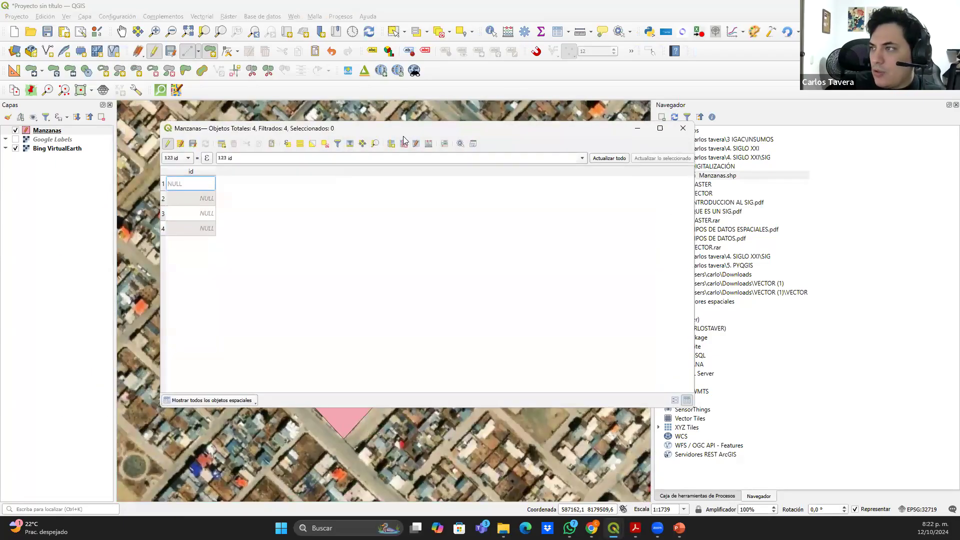
drag(437, 127, 872, 89)
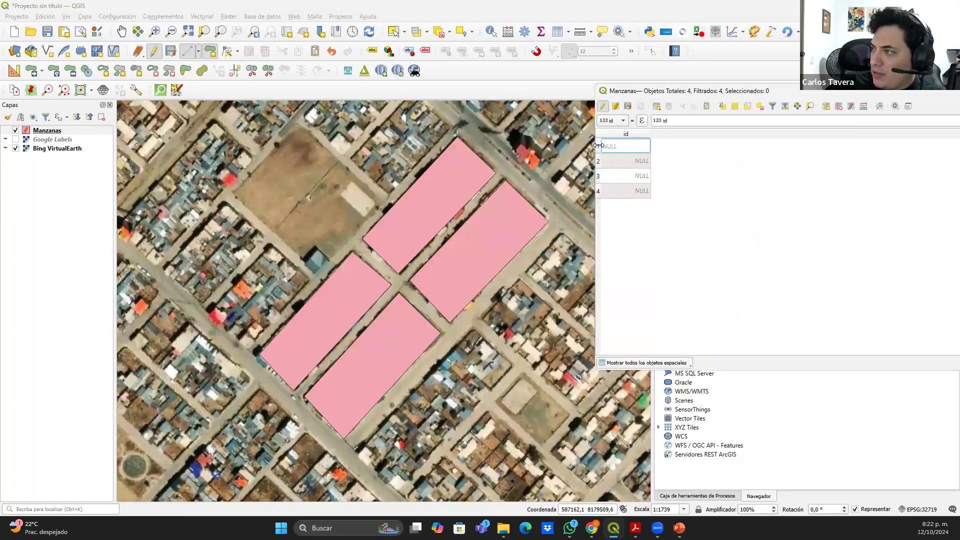
click(599, 151)
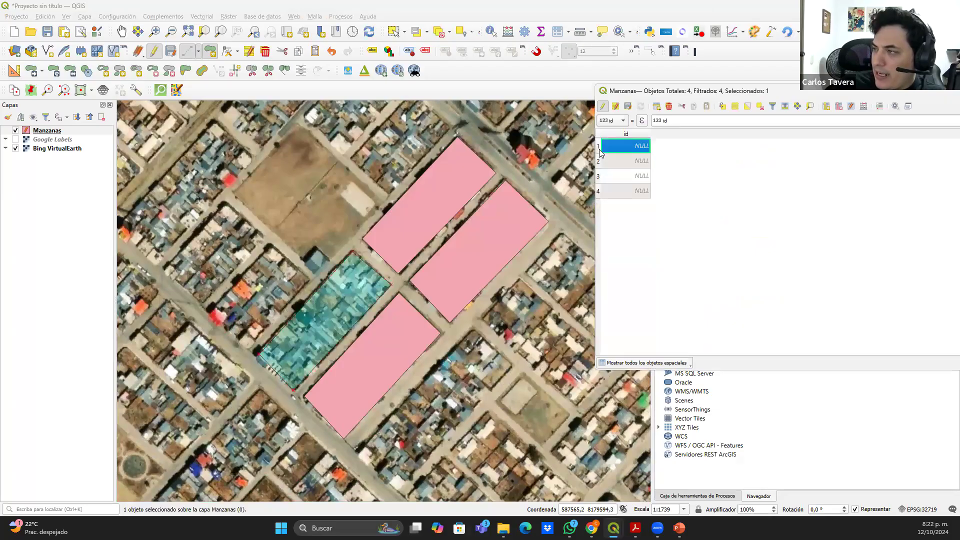
click(598, 167)
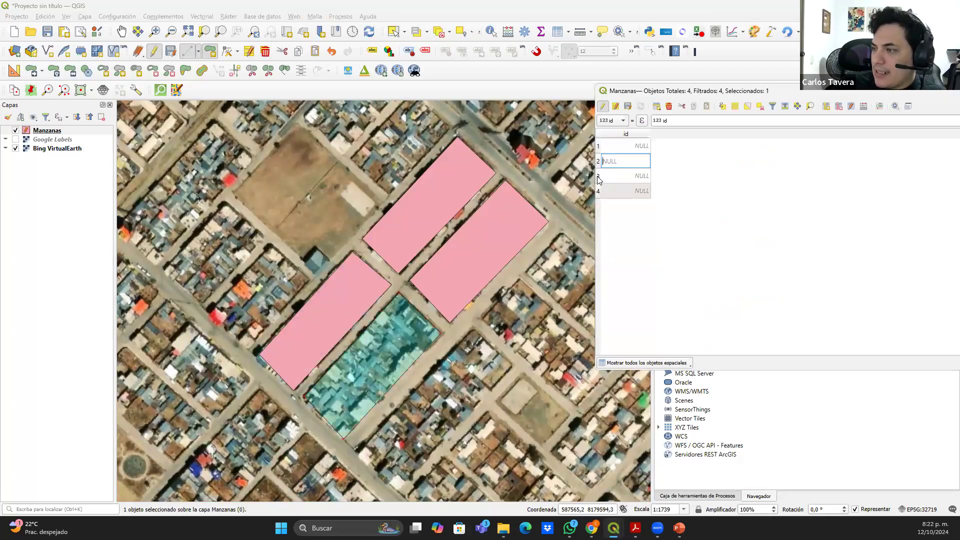
click(599, 177)
click(599, 192)
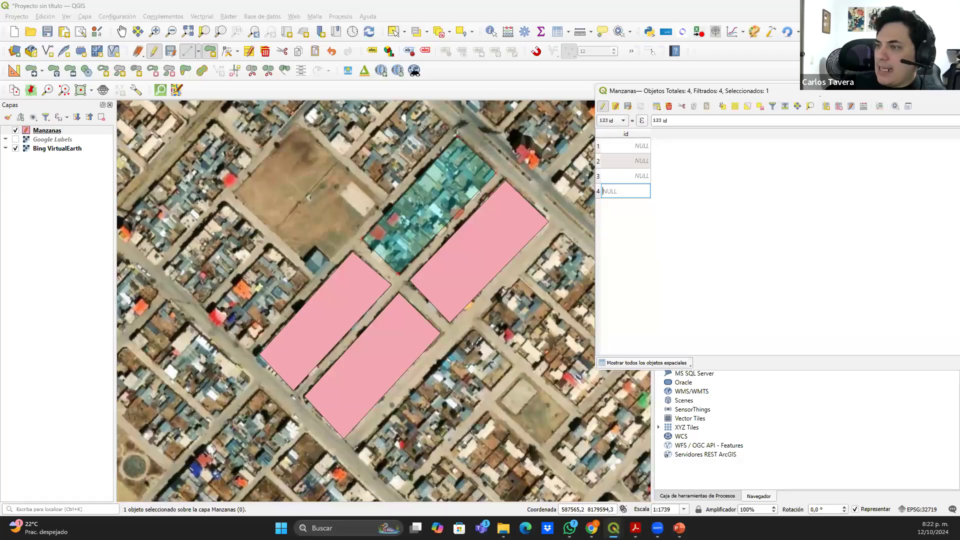
drag(817, 87, 393, 107)
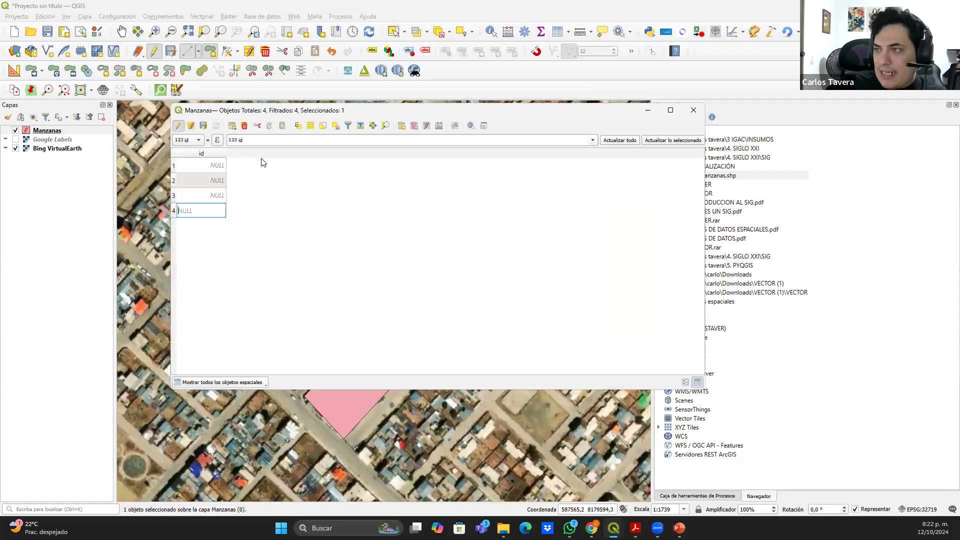
Add a field named ID to Manzanas, of type Entero (32 bit) with length 10
click(403, 127)
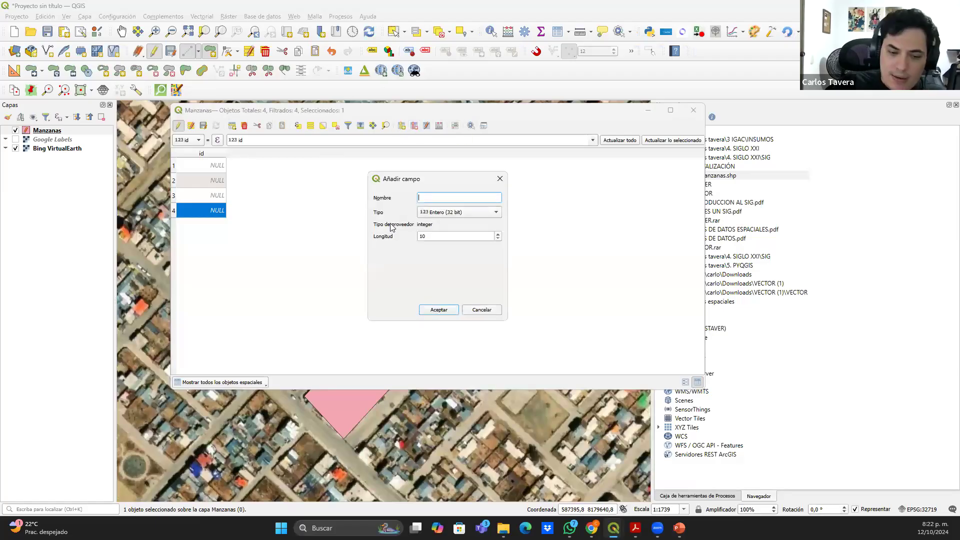
text(ID)
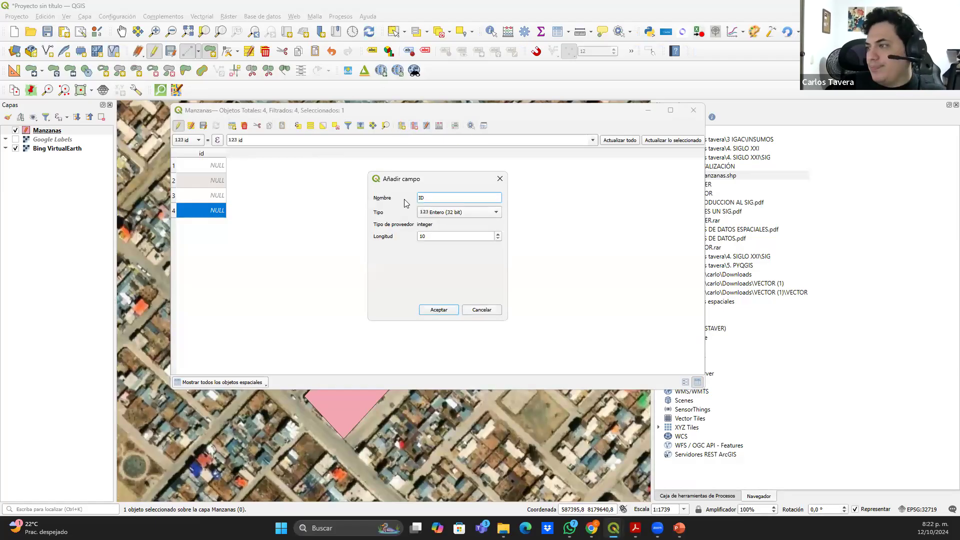
click(440, 213)
click(443, 214)
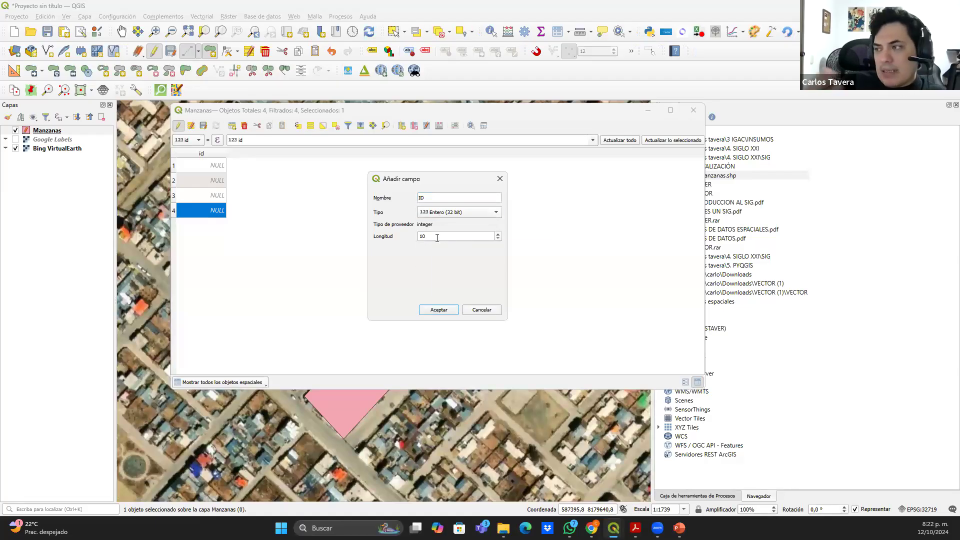
click(439, 310)
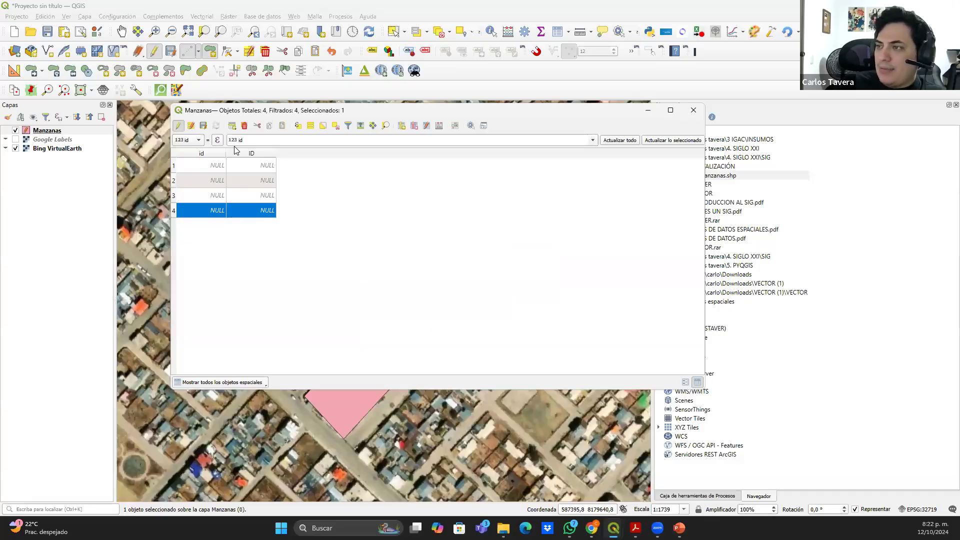
Fill in the ID field of the four records with 1, 2, 3 and 4 in row order
double_click(261, 165)
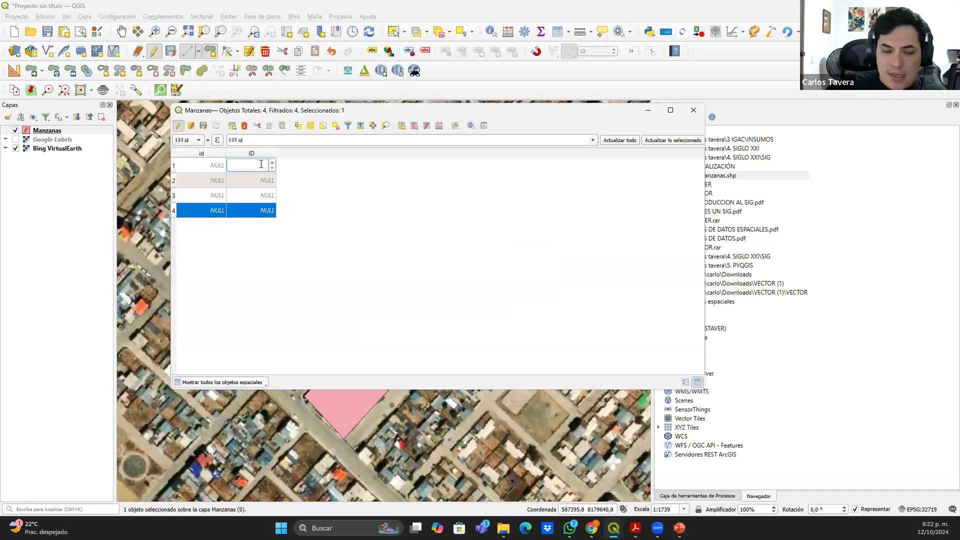
text(1)
double_click(259, 181)
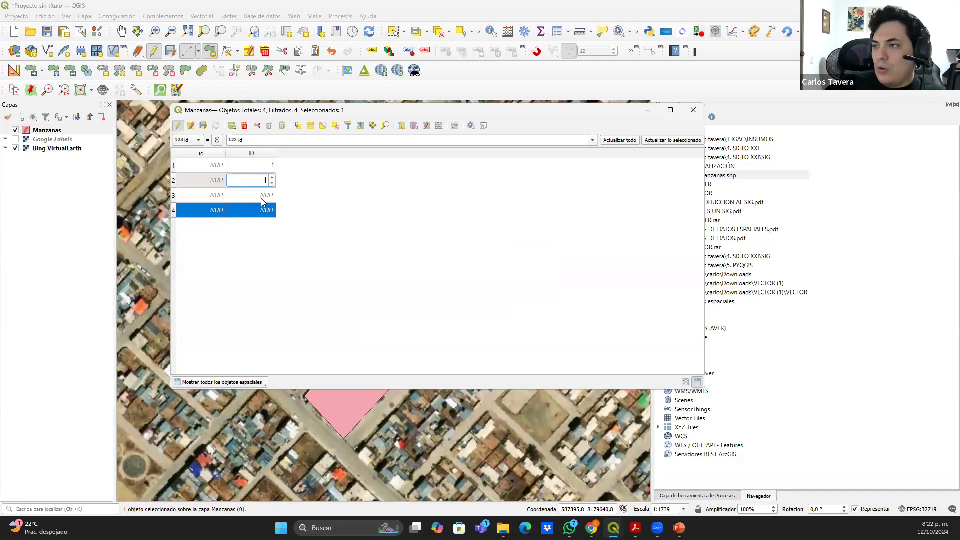
double_click(261, 195)
text(3)
double_click(262, 210)
text(4)
click(397, 300)
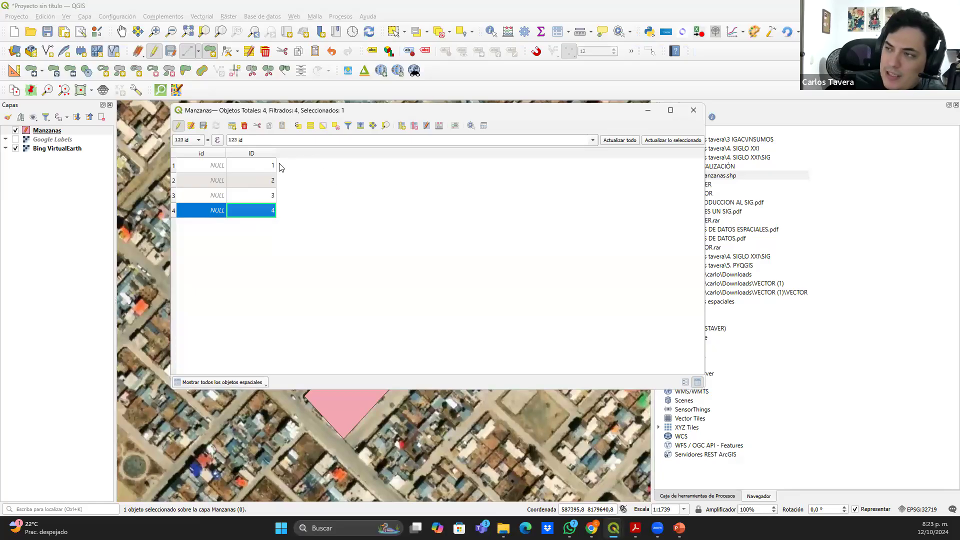
Narrow the ID column and add a field named Area, of type Número decimal (real) with length 10 and precision 3
drag(275, 154, 253, 154)
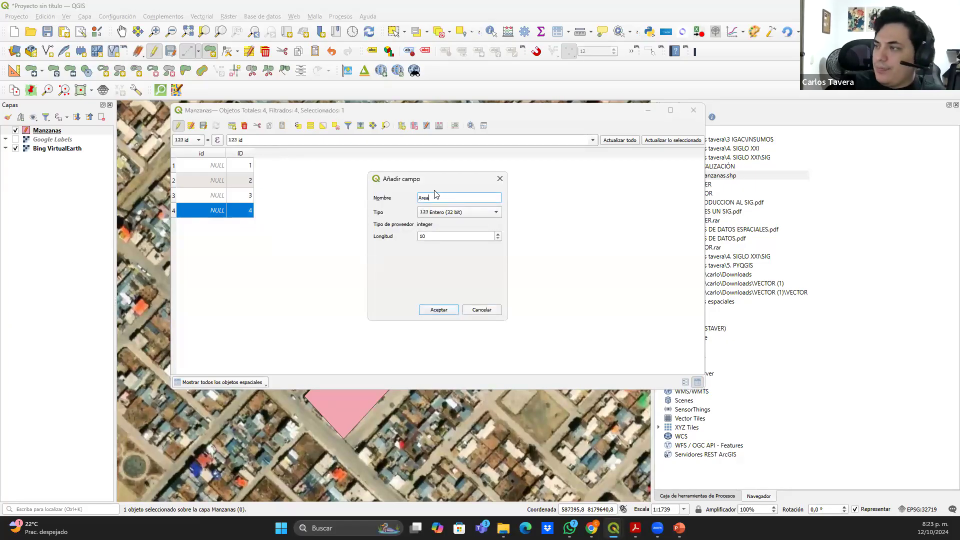
click(449, 214)
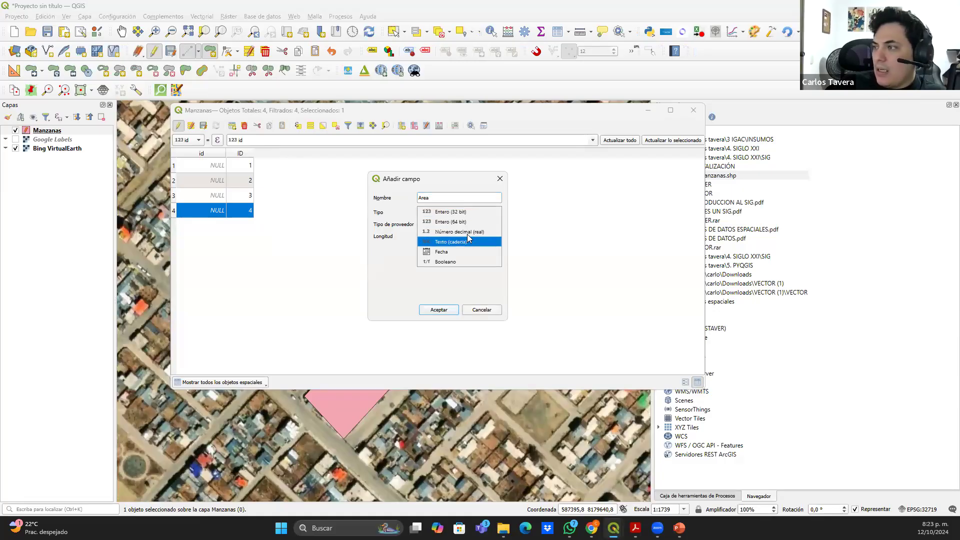
click(469, 232)
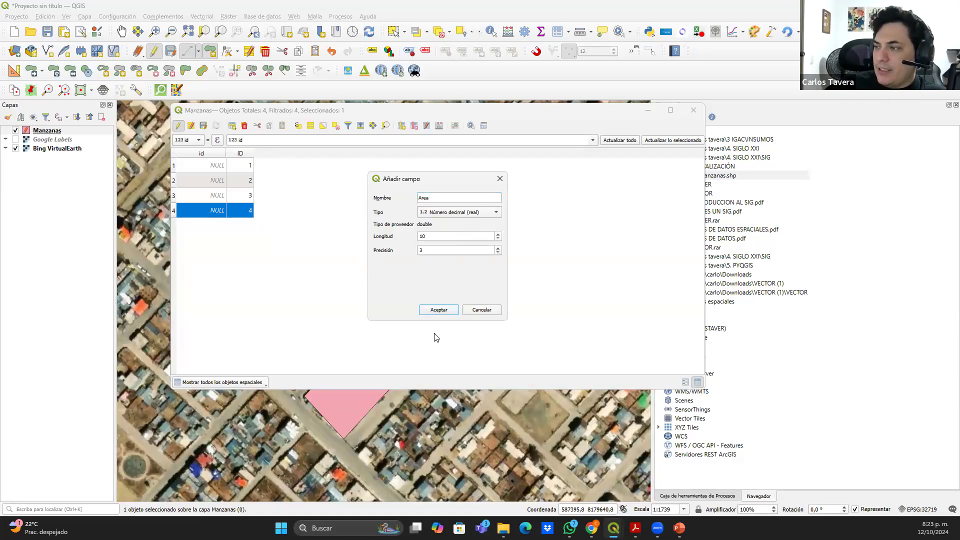
click(441, 310)
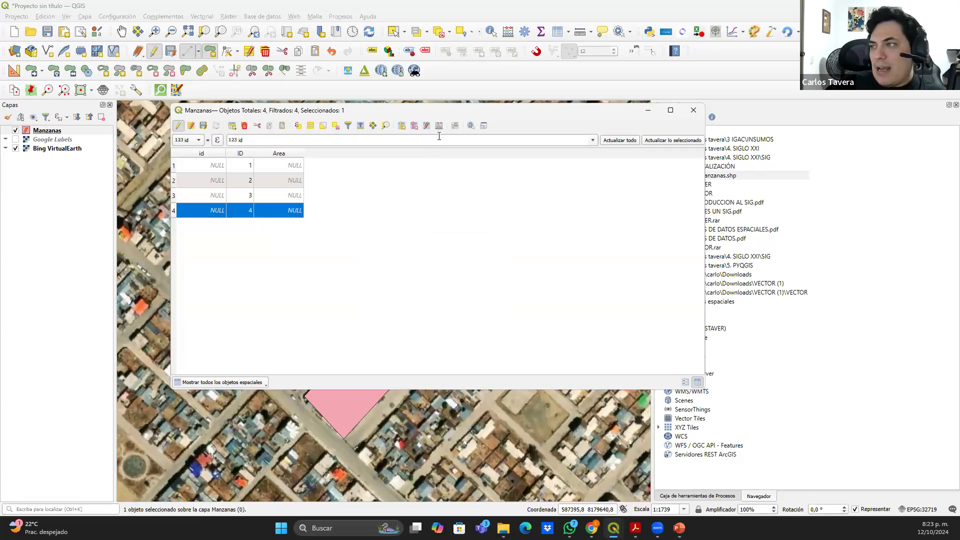
Add a Número decimal (real) field named perimetro with length 10 and precision 3, and close the attribute table
click(401, 126)
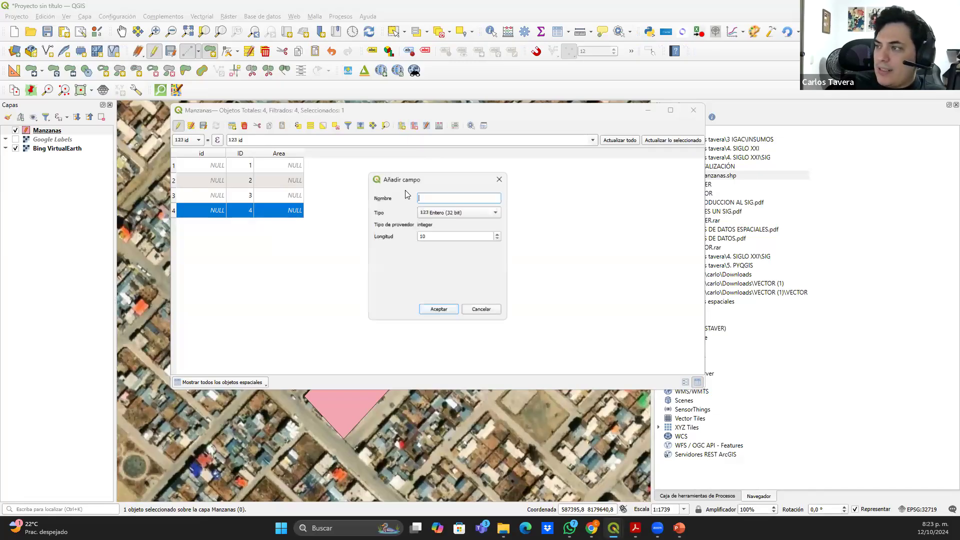
click(445, 211)
click(465, 233)
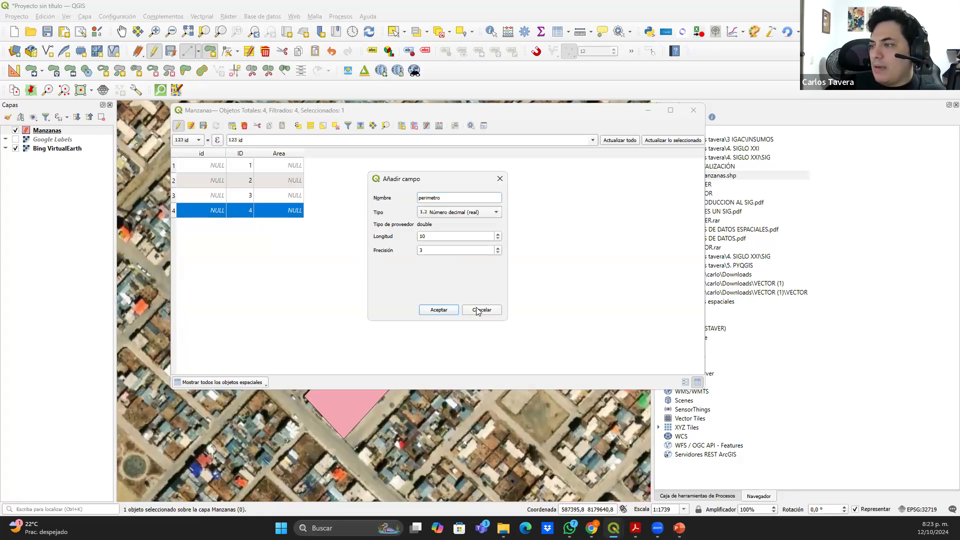
click(439, 310)
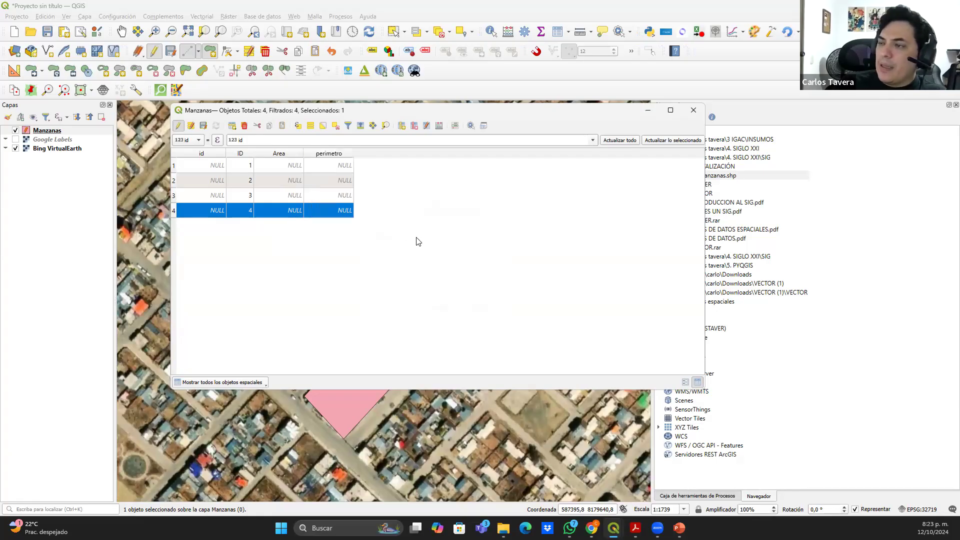
click(694, 111)
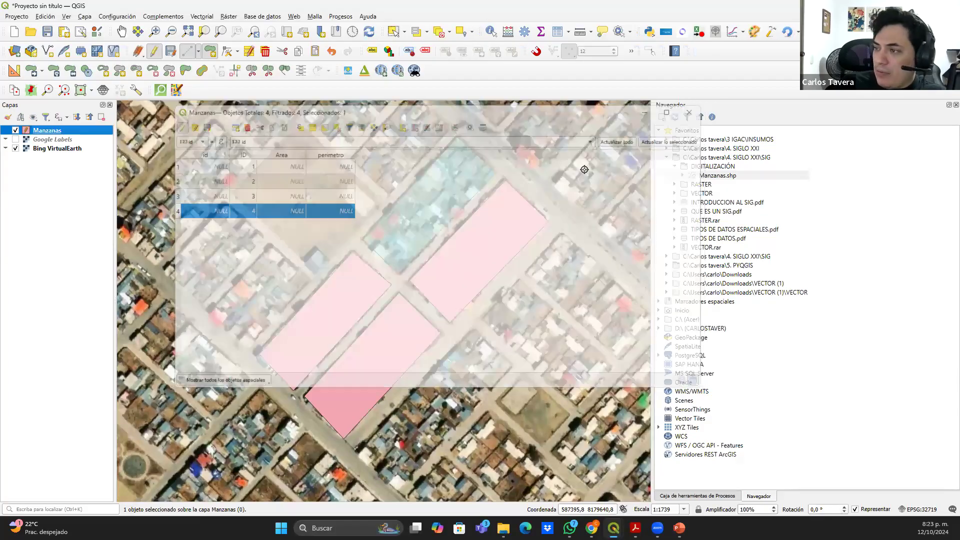
Digitize the block with red and orange roofs, just northwest of the existing Manzanas polygons, as a new polygon and finish its outline
drag(317, 315, 348, 296)
scroll(348, 295, up, 1)
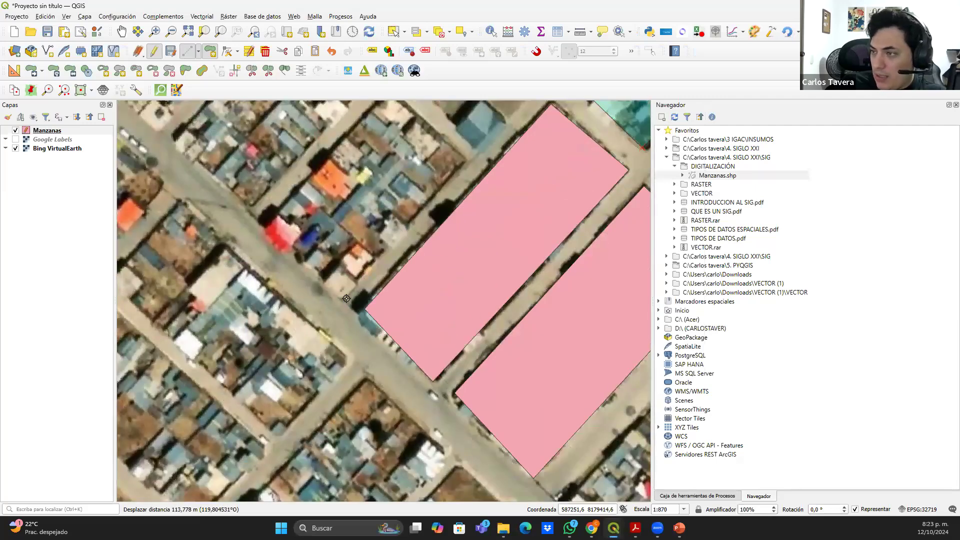
drag(272, 216, 237, 278)
click(429, 223)
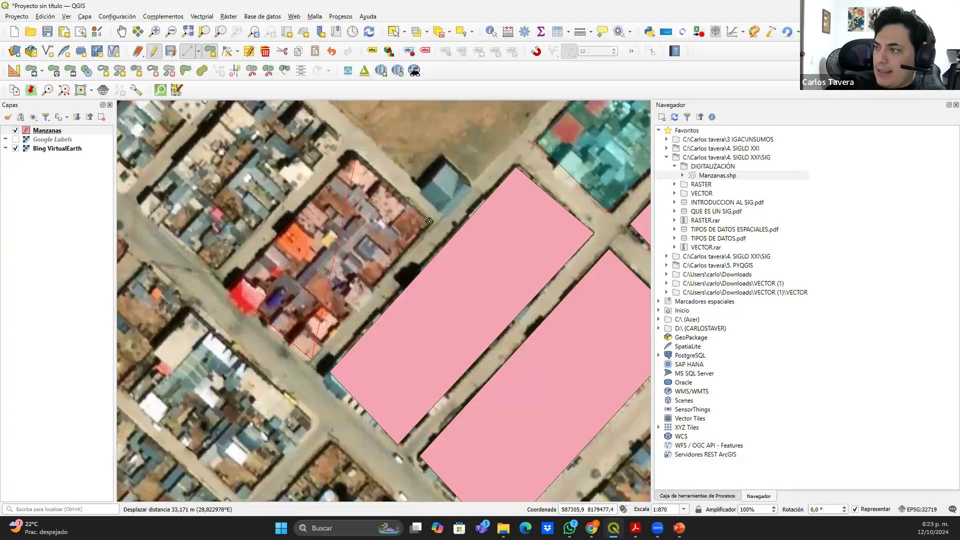
right_click(417, 212)
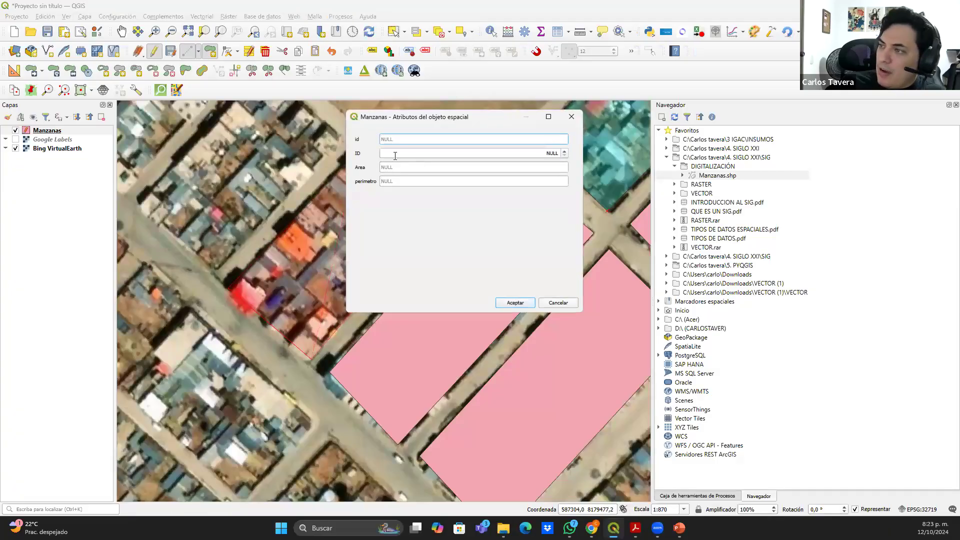
Set the new block's ID to 5 and accept its attributes, leaving the other fields empty
click(520, 153)
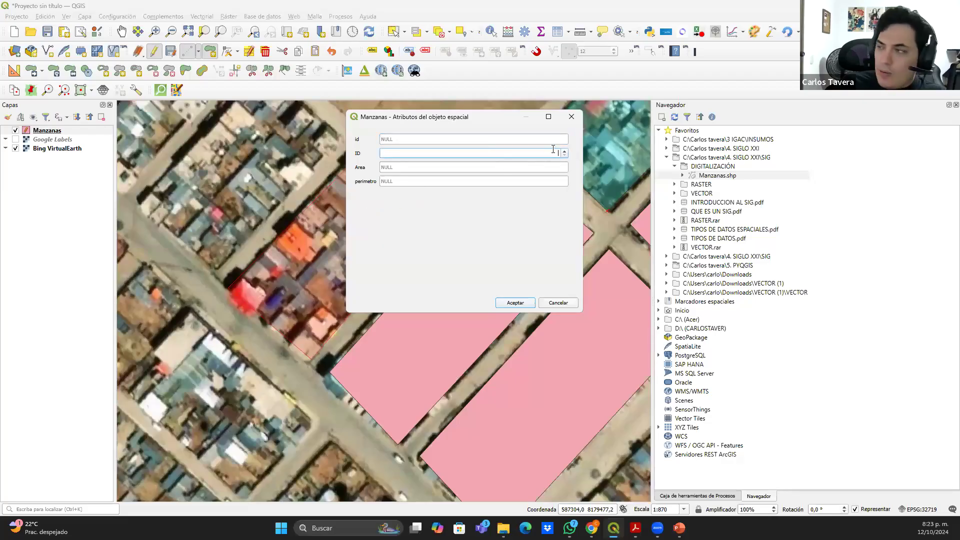
key(shift+Tab)
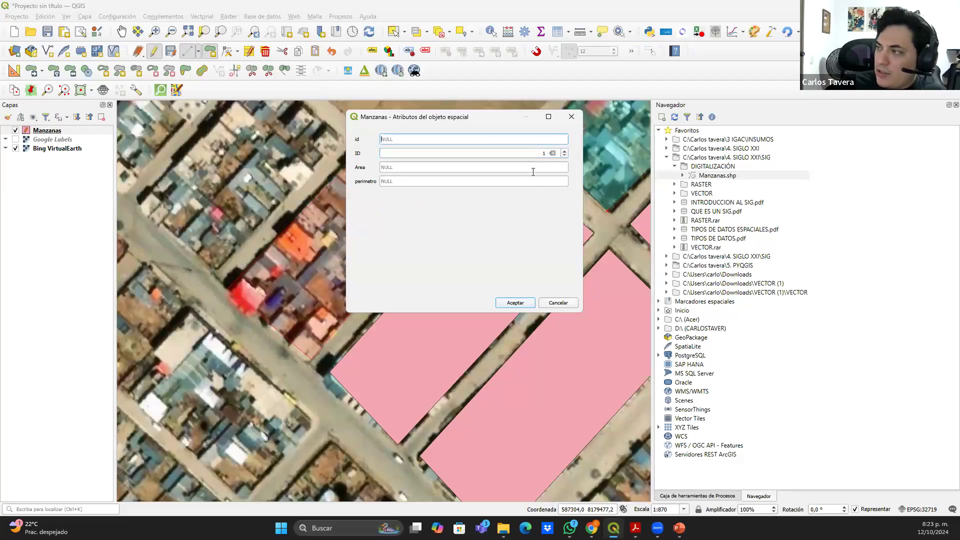
click(542, 152)
text(5)
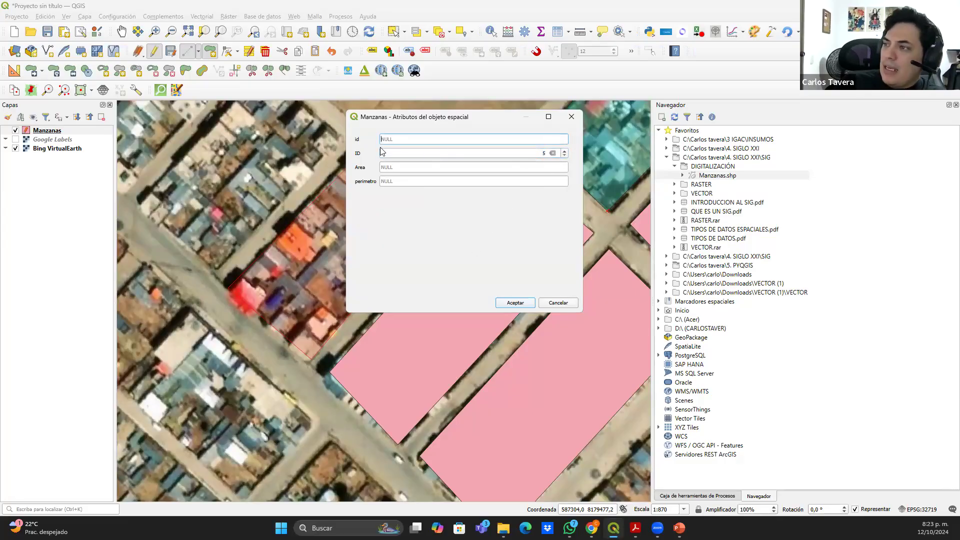
click(515, 303)
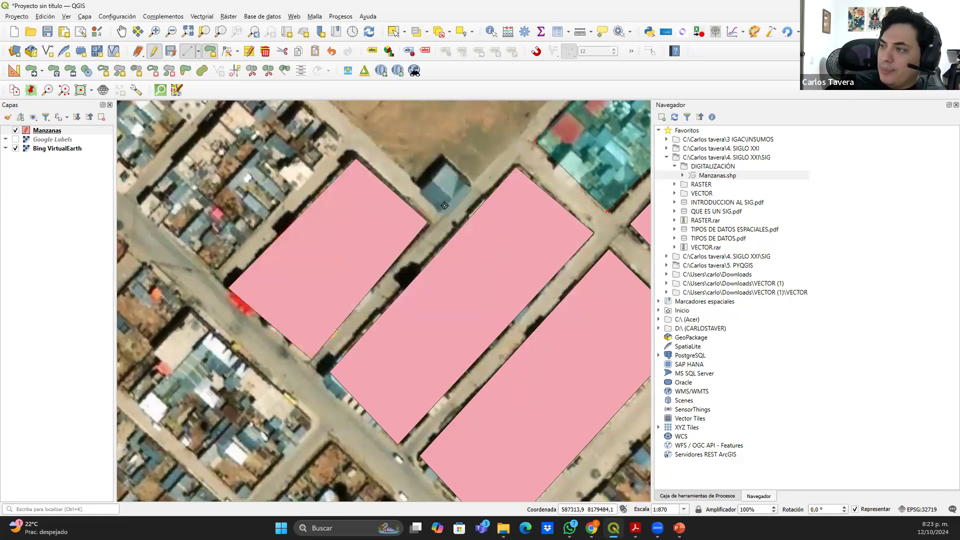
In the Manzanas layer's attribute form settings, enable "Aplicar valor predeterminado al actualizar" for the Area field
scroll(463, 223, down, 1)
drag(368, 157, 343, 172)
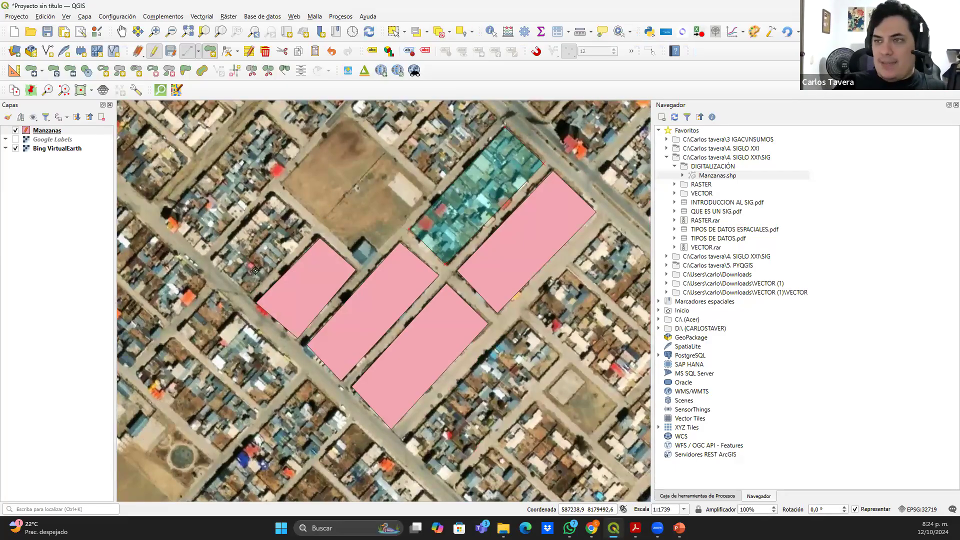
right_click(55, 132)
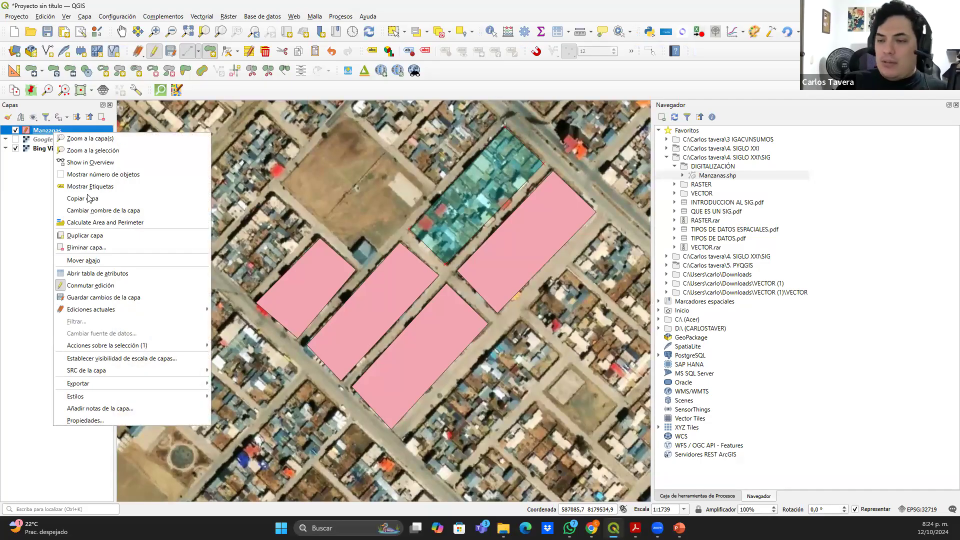
click(102, 421)
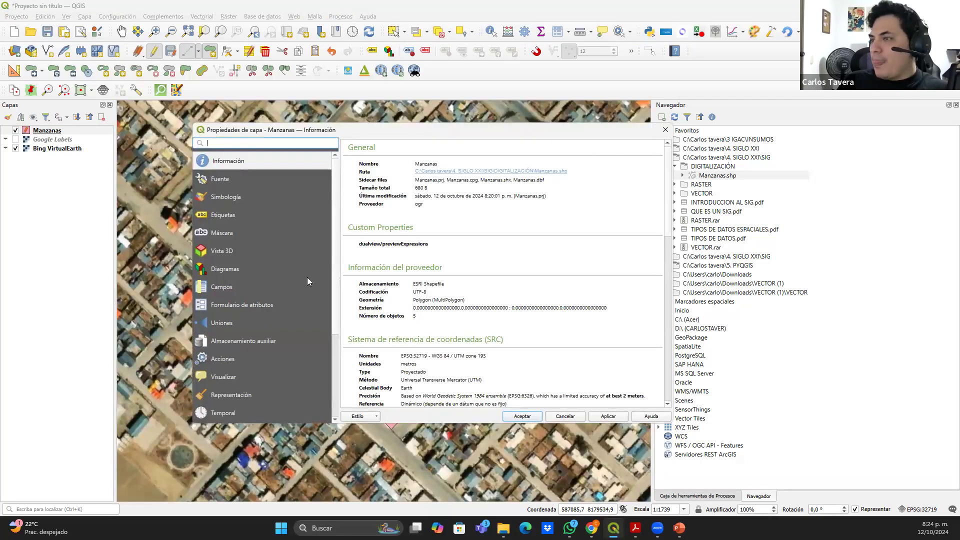
click(216, 288)
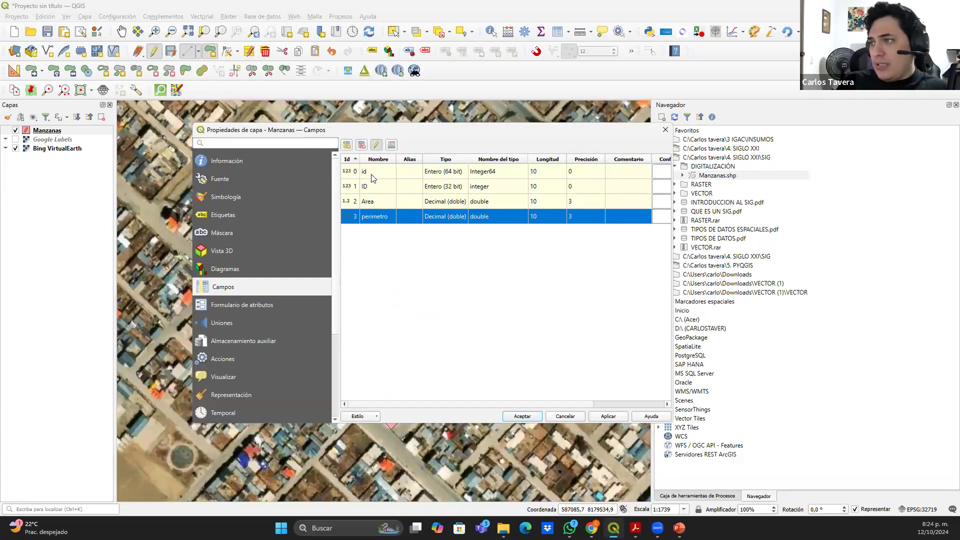
click(257, 305)
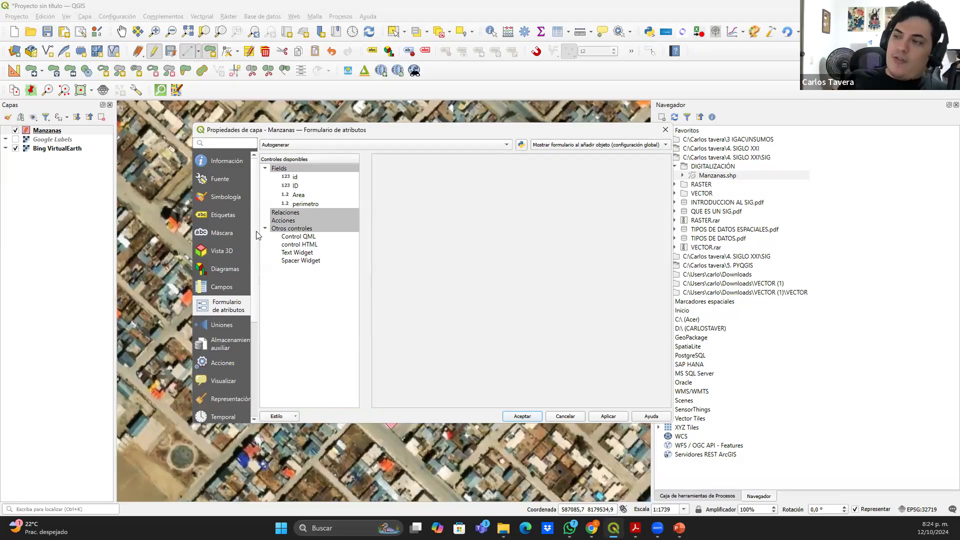
click(301, 196)
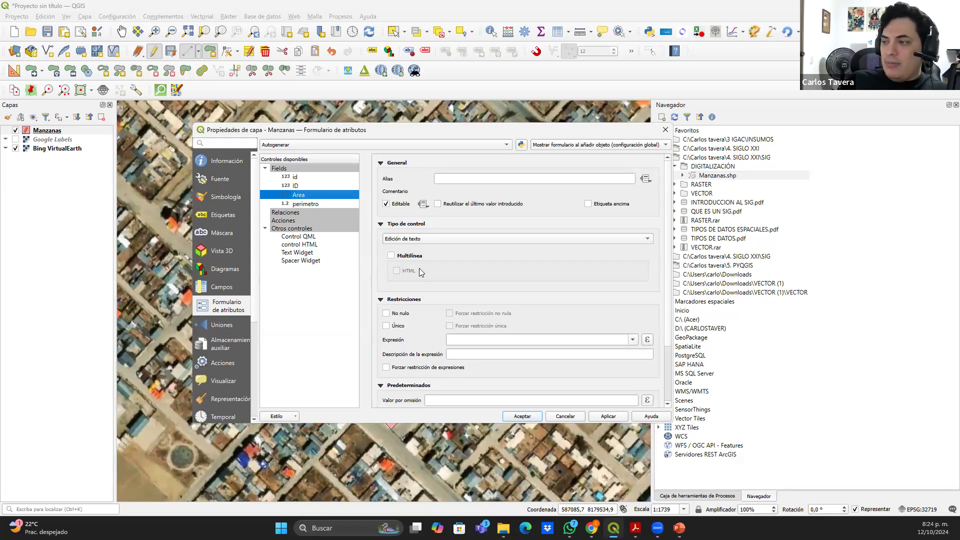
scroll(420, 272, down, 3)
scroll(420, 272, up, 3)
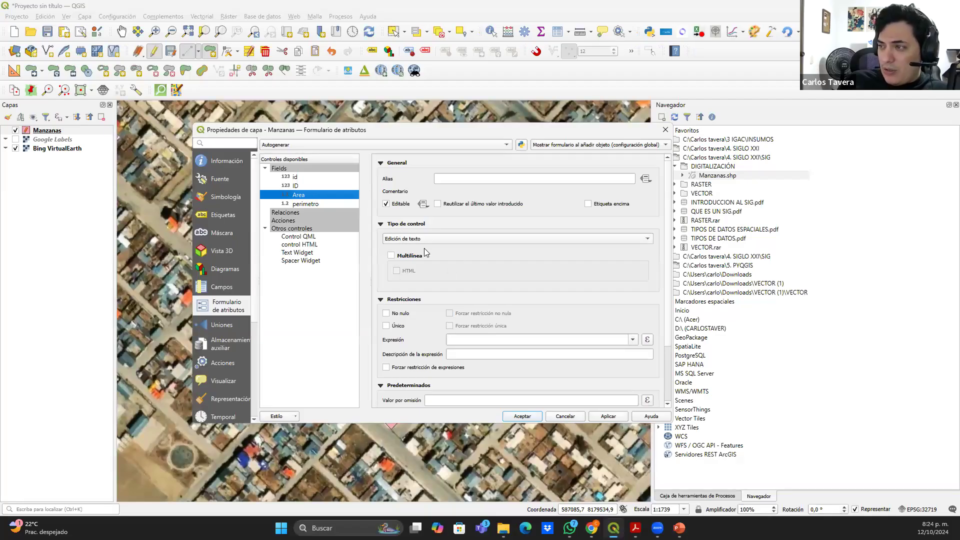
scroll(498, 308, down, 3)
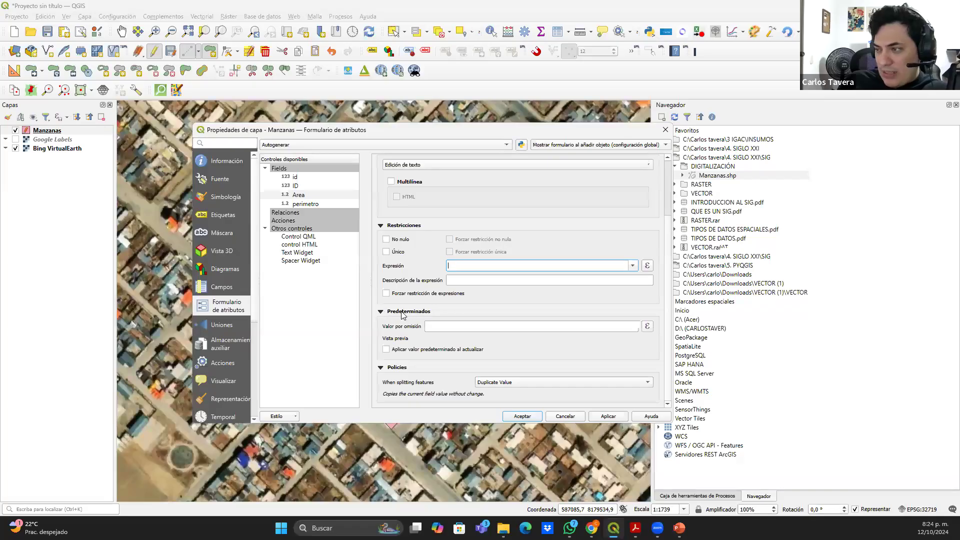
click(387, 349)
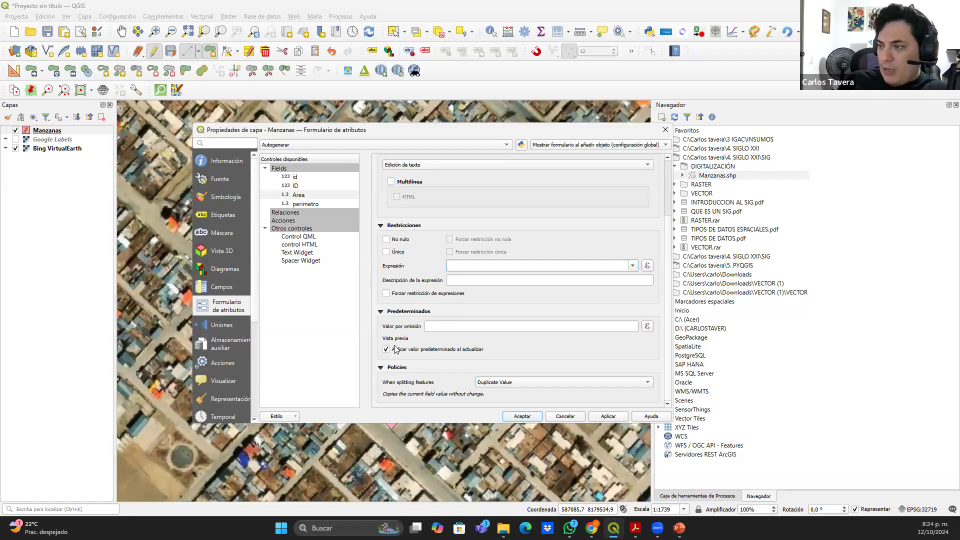
Build the default value expression $area/10000 for the Area field in the Expression Builder
click(647, 328)
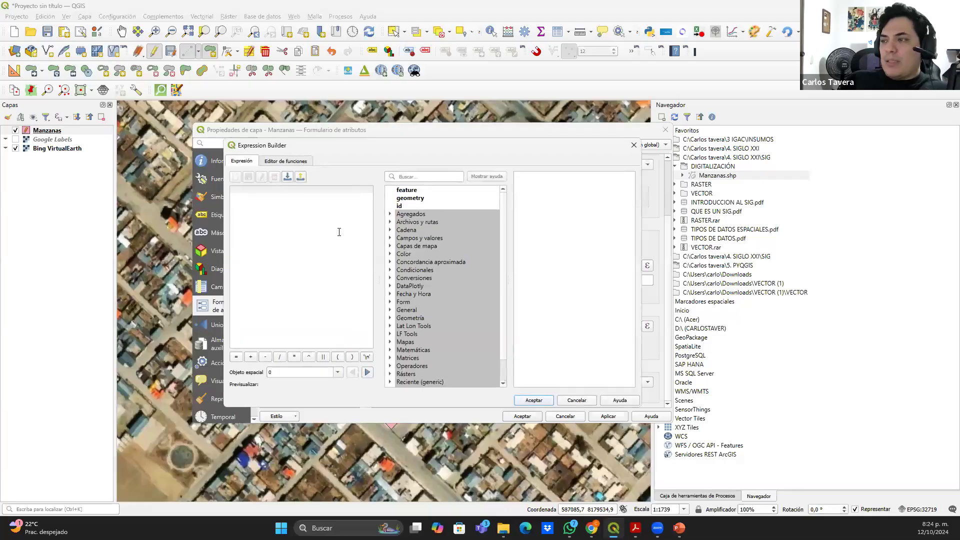
text($area)
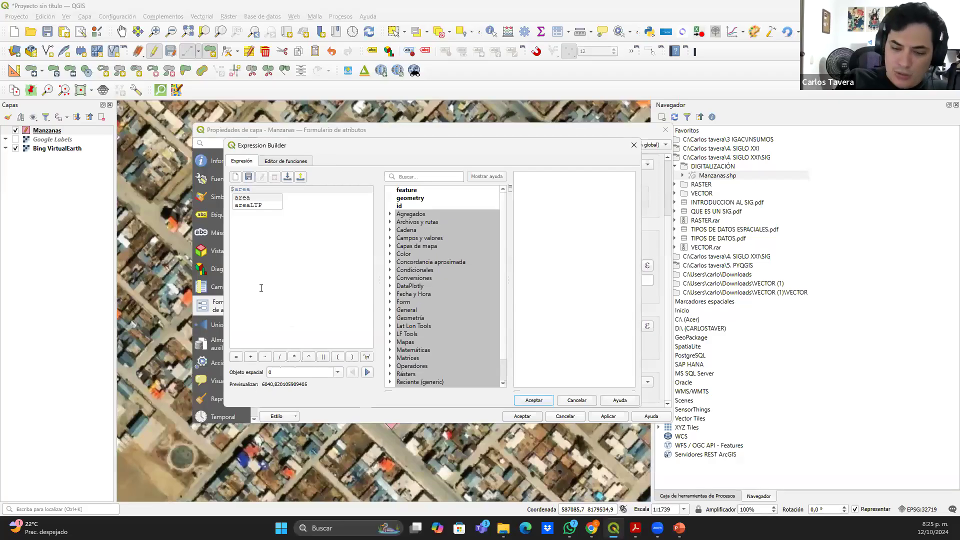
text(()
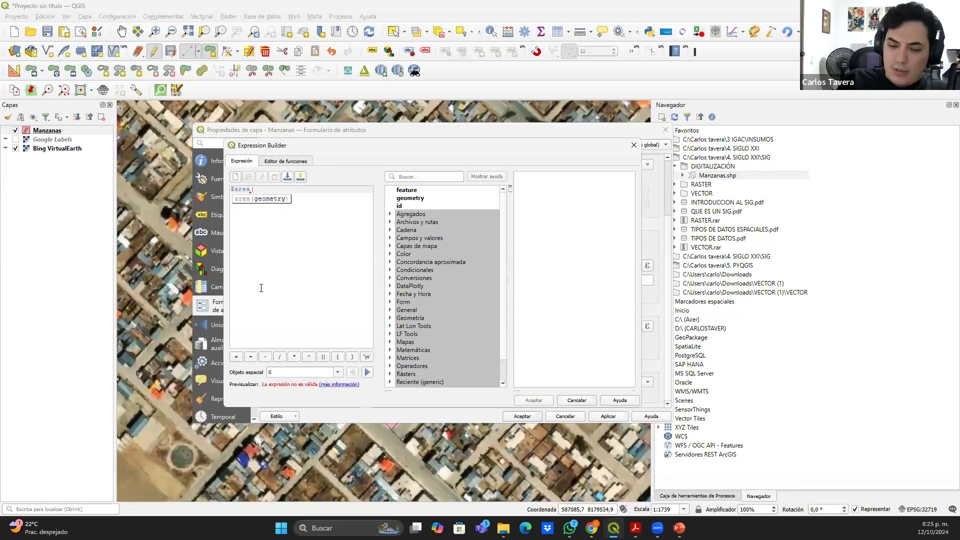
key(BackSpace)
text(/1000)
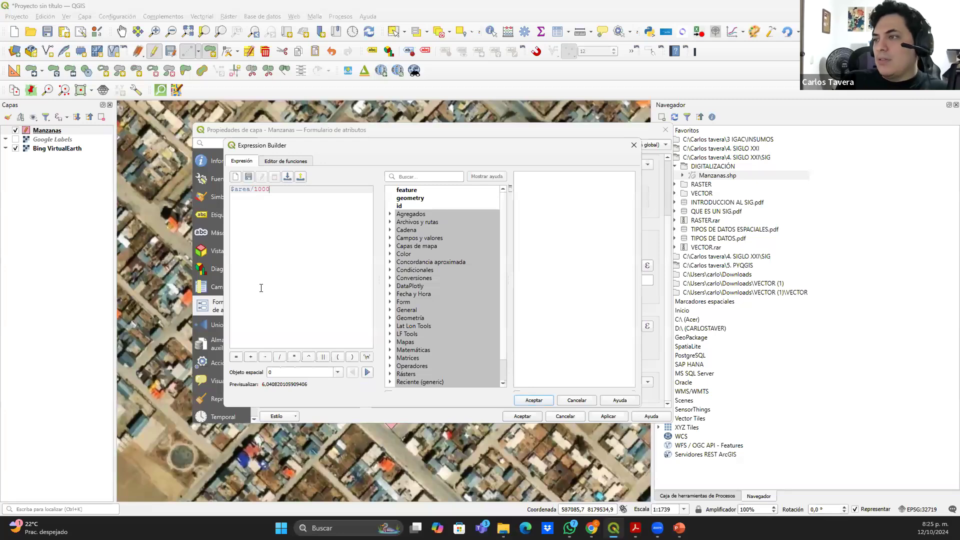
text(0)
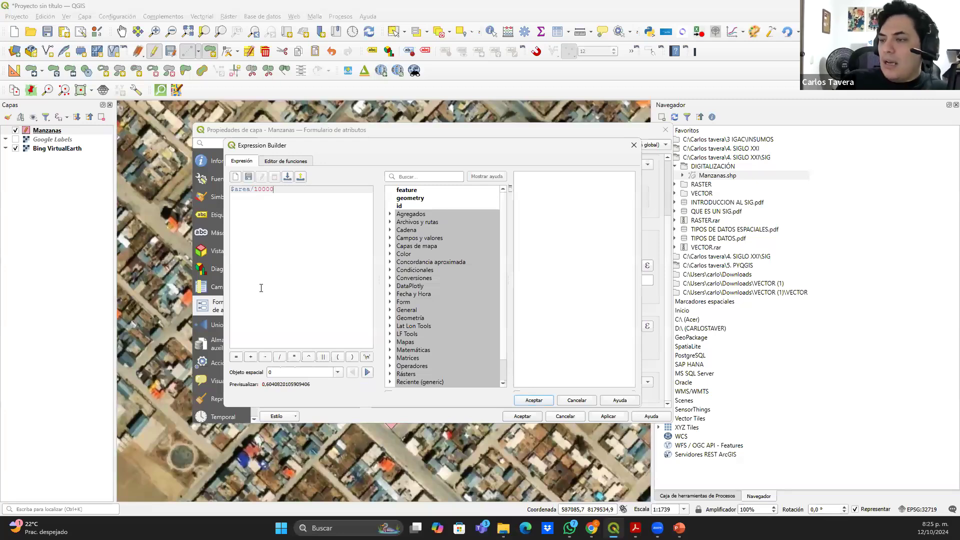
Round the Area expression to two decimals as round($area/10000,2), then accept the expression and the layer properties
click(234, 194)
text(()
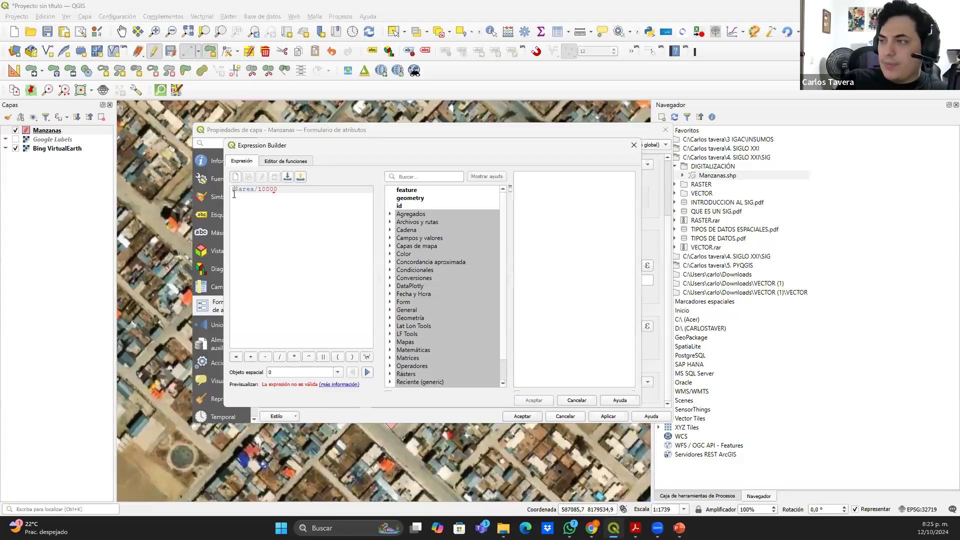
click(301, 197)
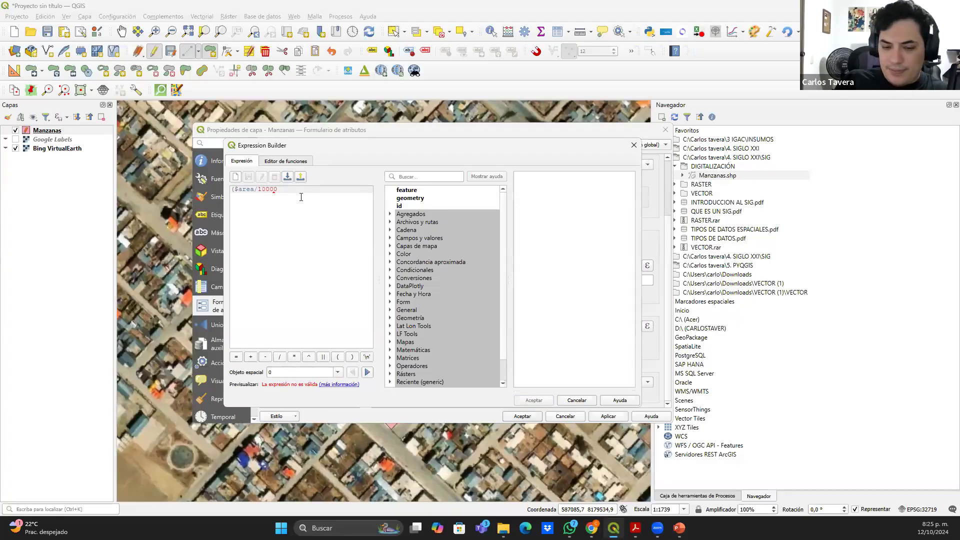
text())
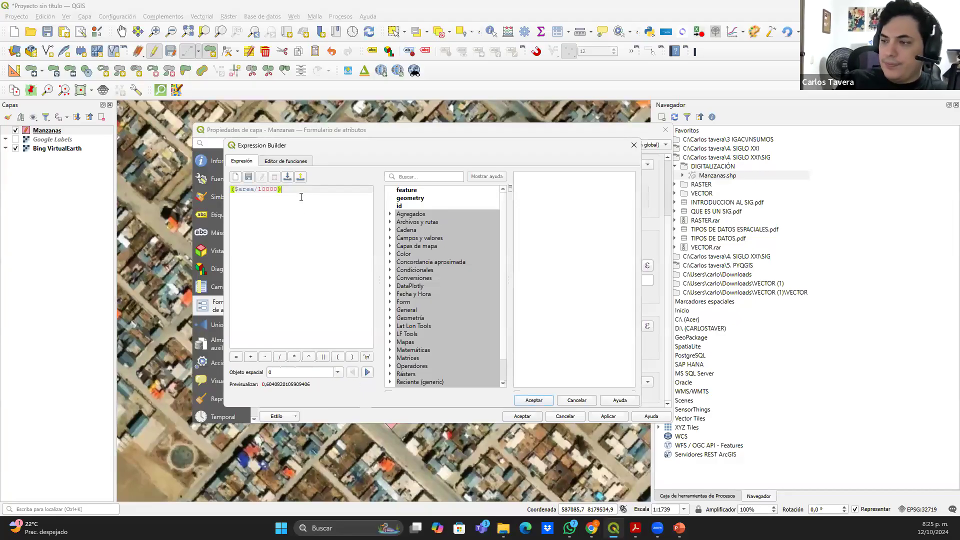
click(231, 195)
text(round)
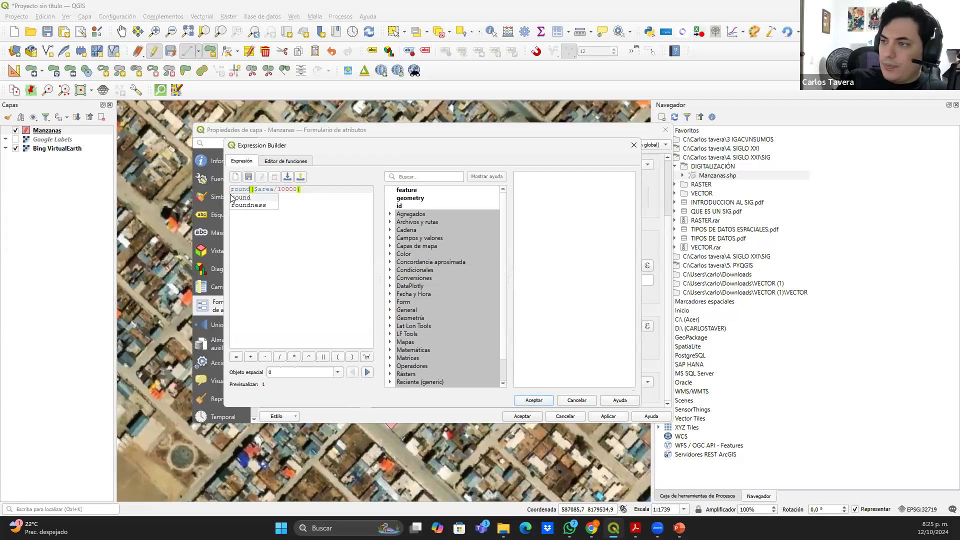
click(298, 193)
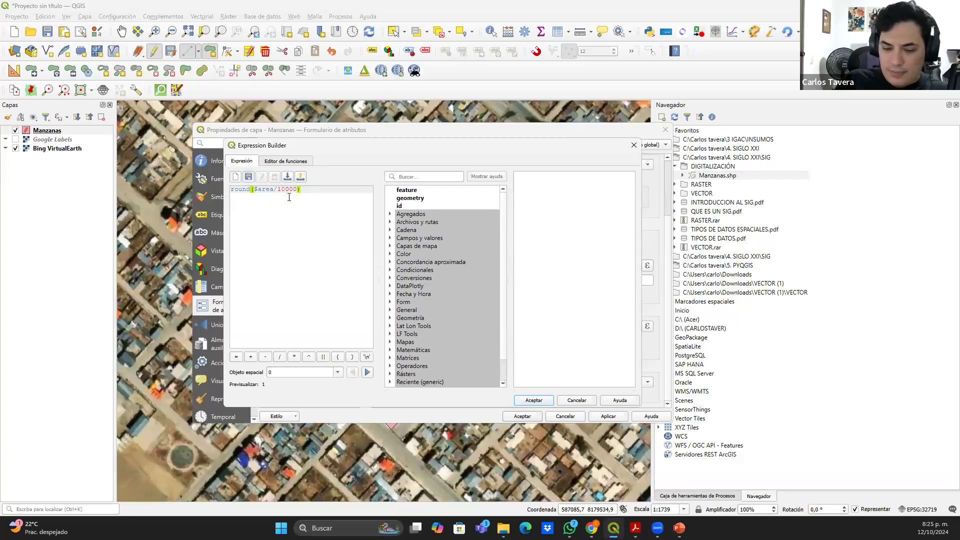
text(,2)
click(336, 213)
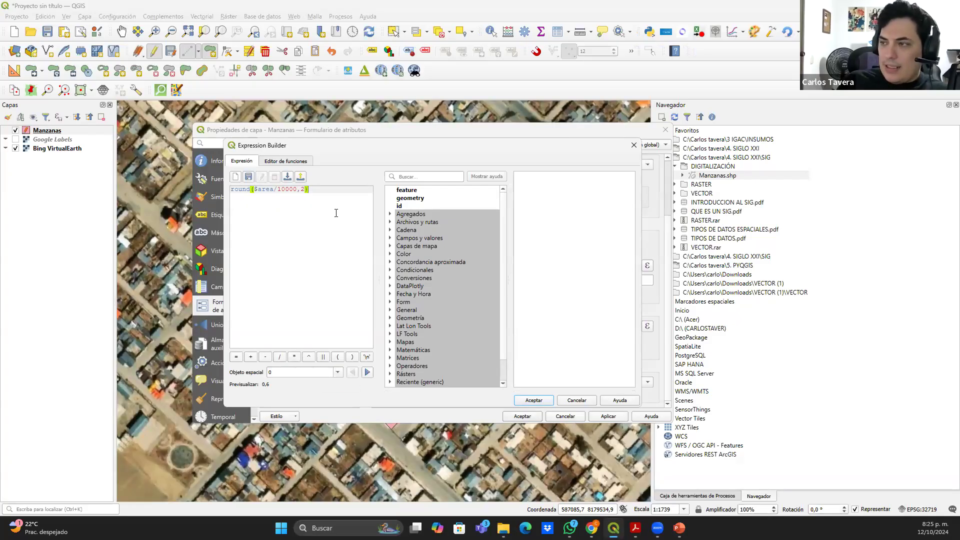
key(ctrl+a)
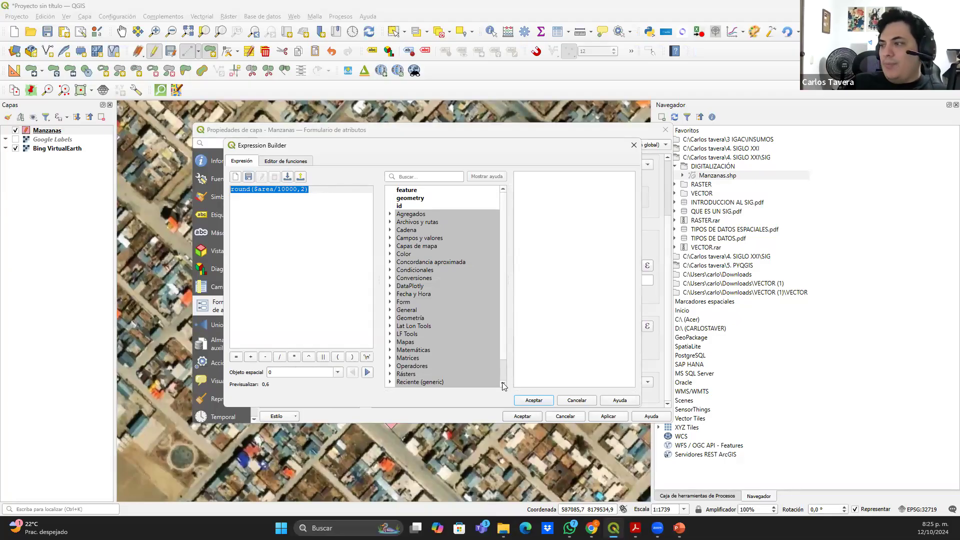
click(534, 401)
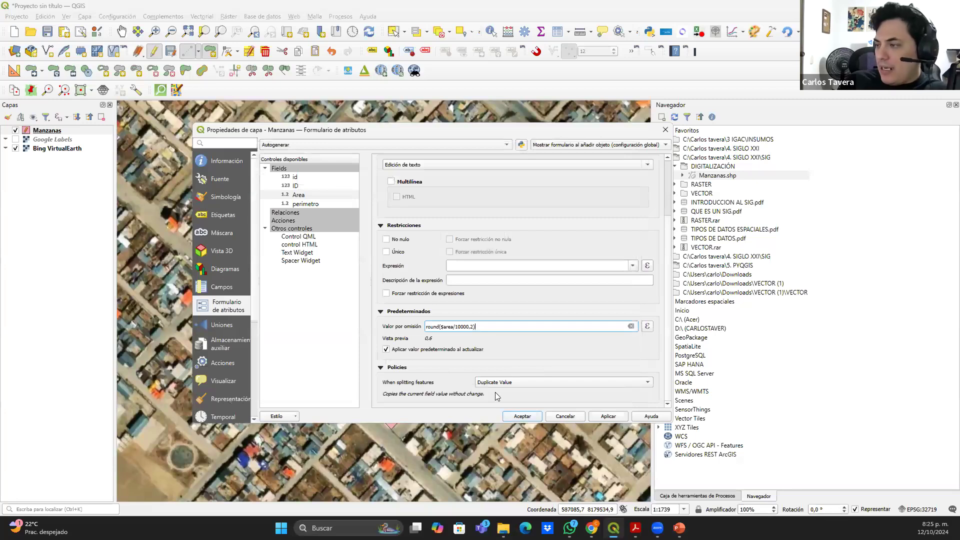
click(522, 417)
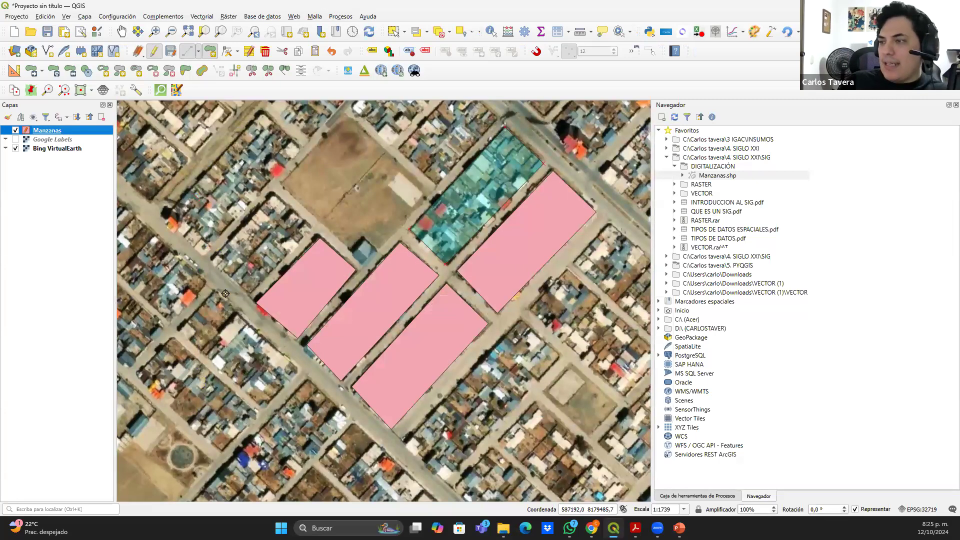
Digitize the next block northwest of block 5, south of the bare lot, as a four-corner polygon and finish its outline
scroll(222, 262, up, 1)
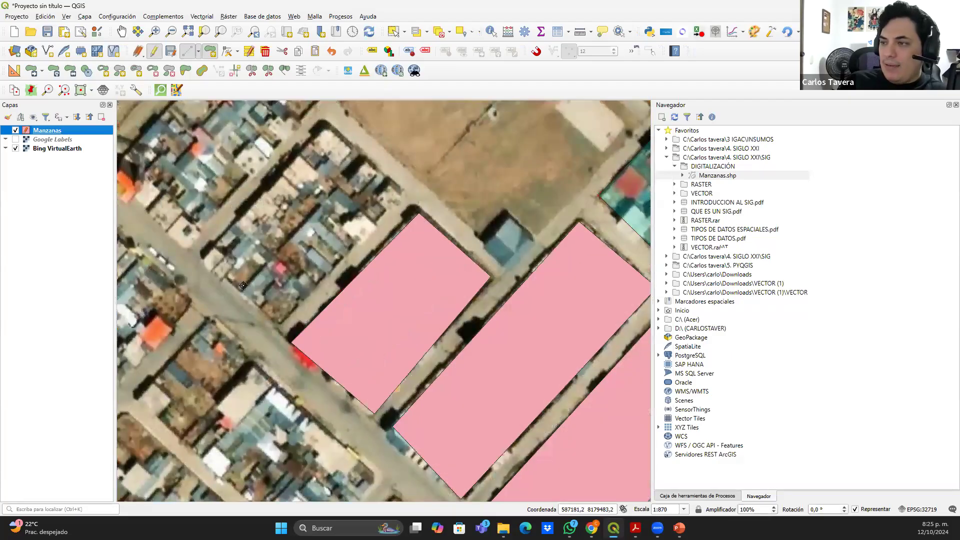
click(278, 323)
click(207, 258)
click(325, 130)
click(402, 193)
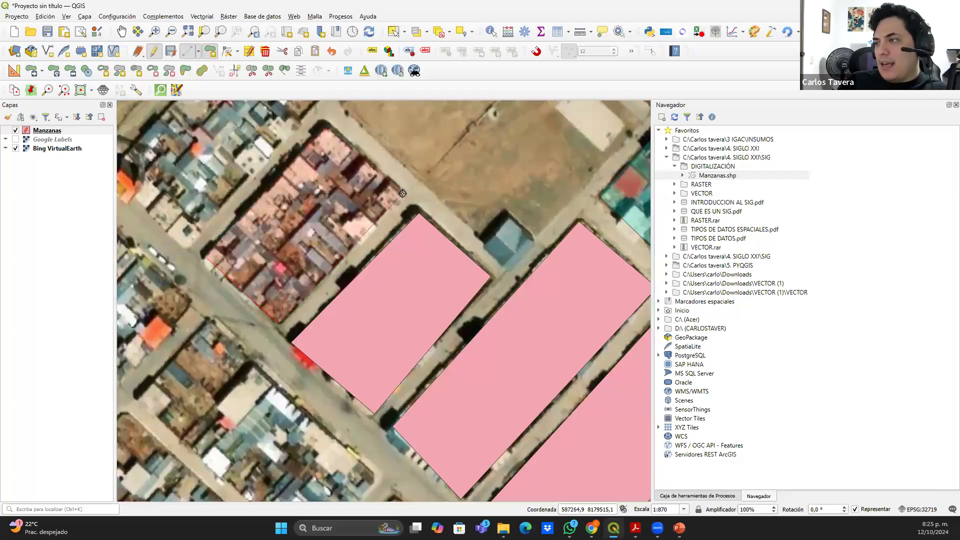
right_click(402, 193)
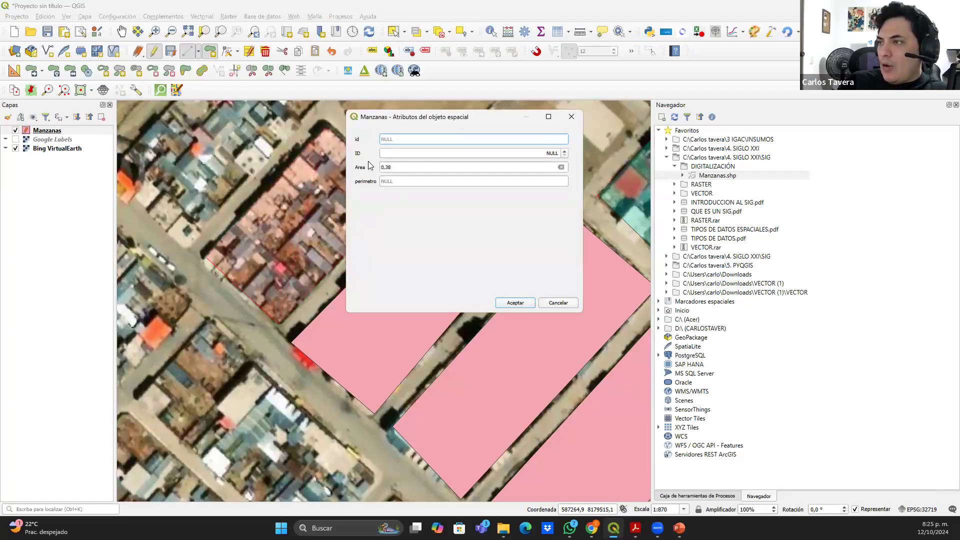
Set the new block's ID to 6 and save its attributes
drag(394, 168, 378, 167)
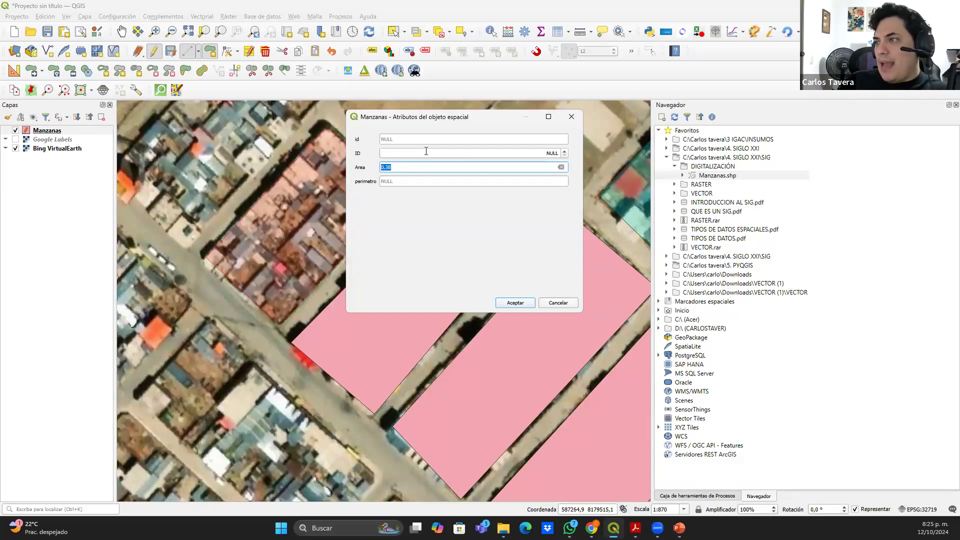
click(520, 156)
text(6)
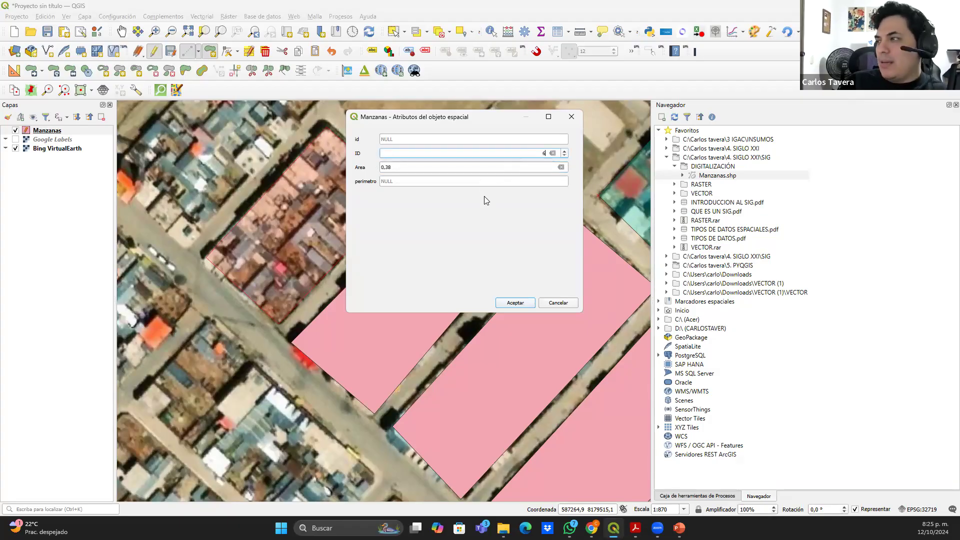
click(515, 303)
Check the Area value of block 6 in the Manzanas attribute table and close the table
click(49, 131)
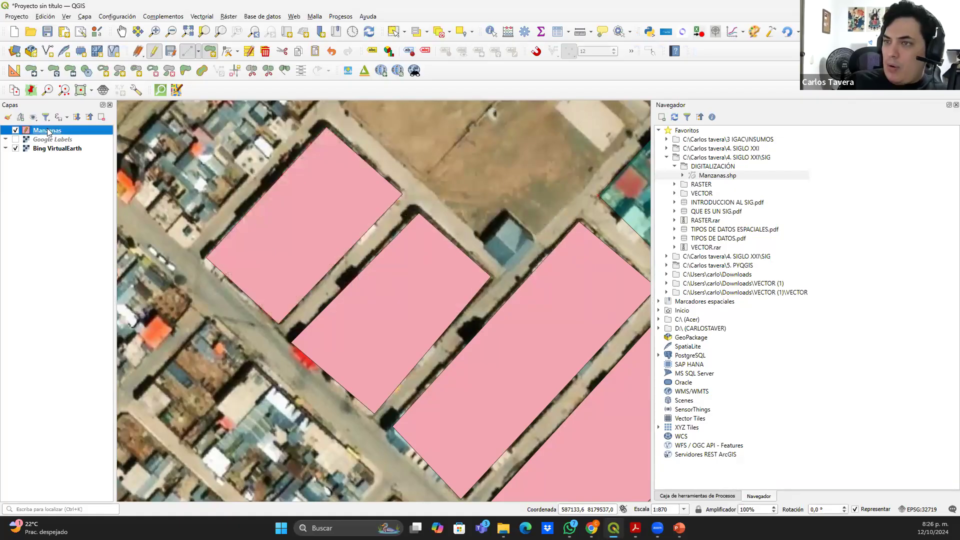
right_click(48, 131)
click(137, 268)
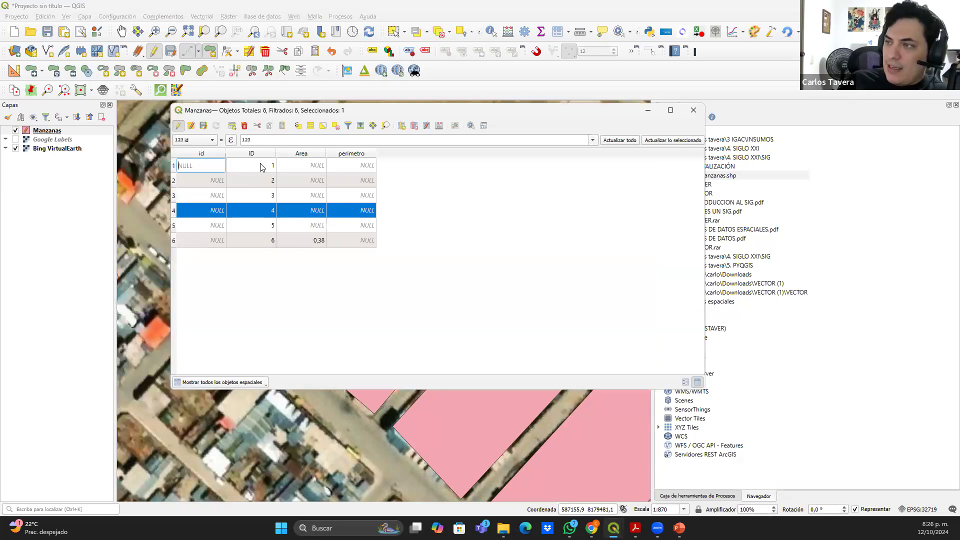
double_click(313, 242)
click(297, 243)
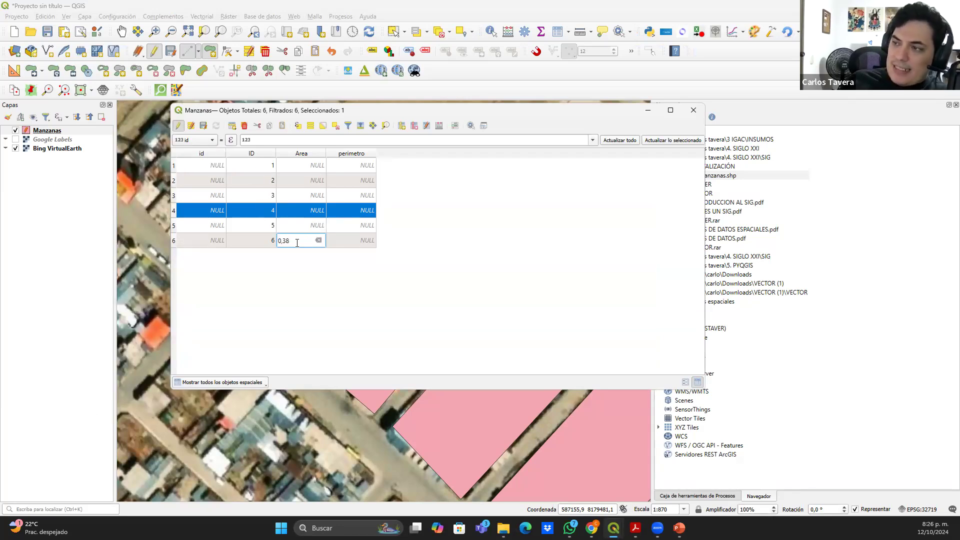
key(Return)
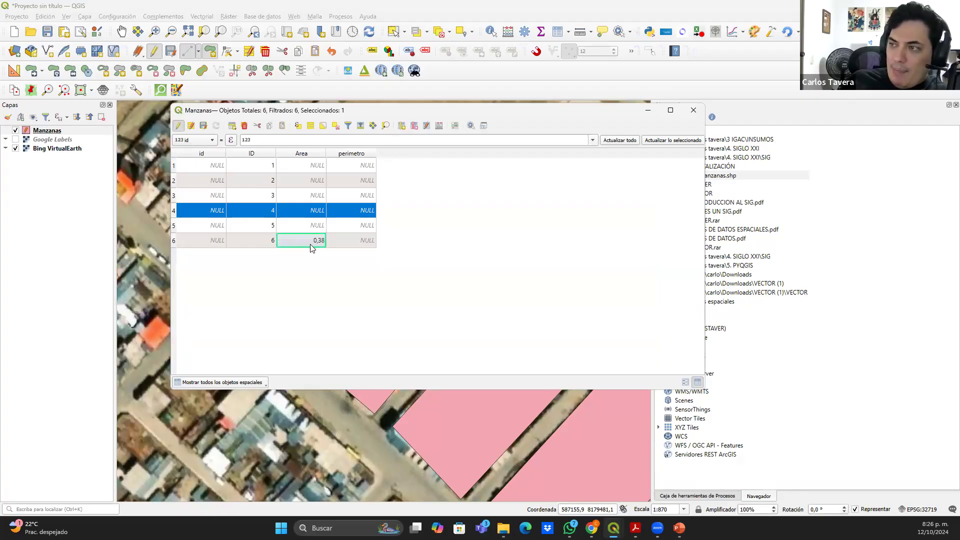
click(693, 110)
Open the Expression Builder for the perimetro field's default value in the Manzanas layer's attribute form settings
scroll(283, 243, down, 1)
drag(327, 260, 306, 290)
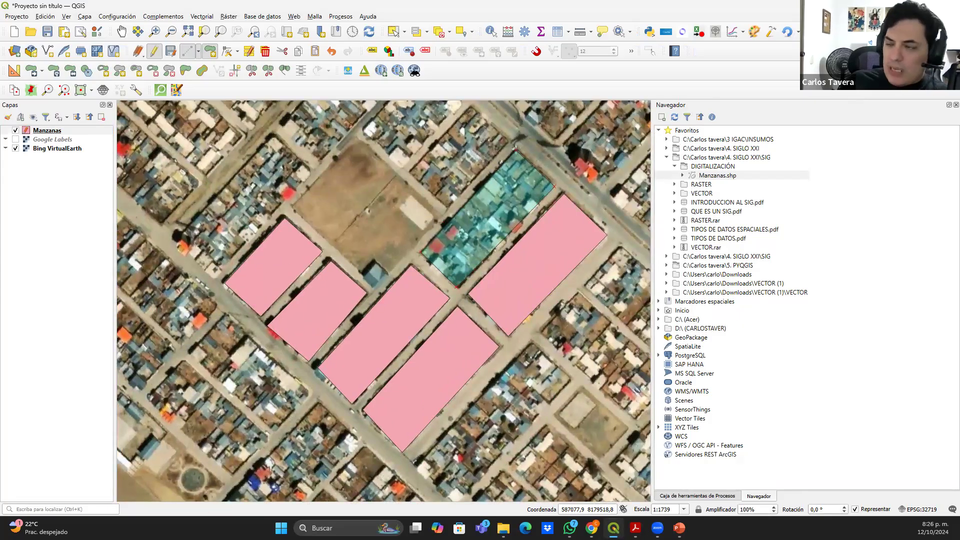
drag(251, 240, 269, 256)
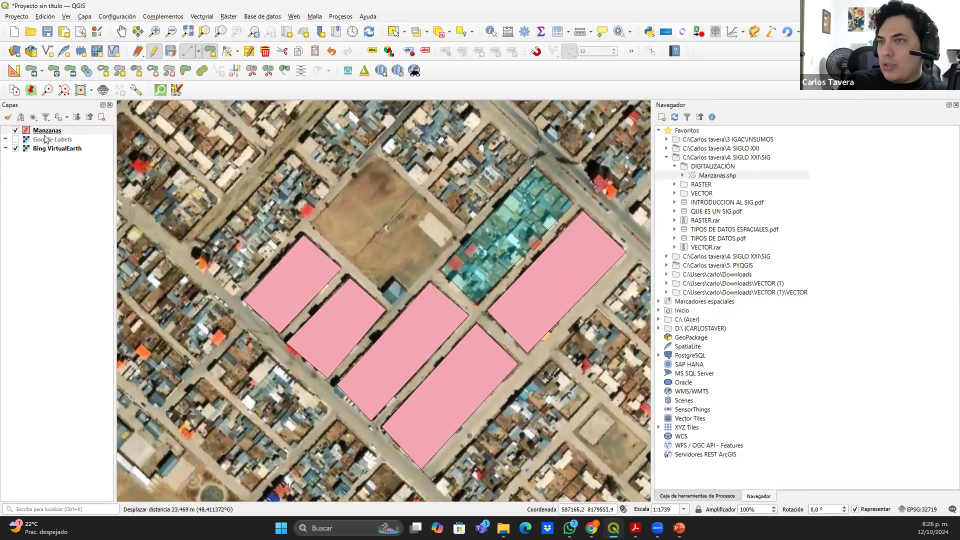
double_click(48, 131)
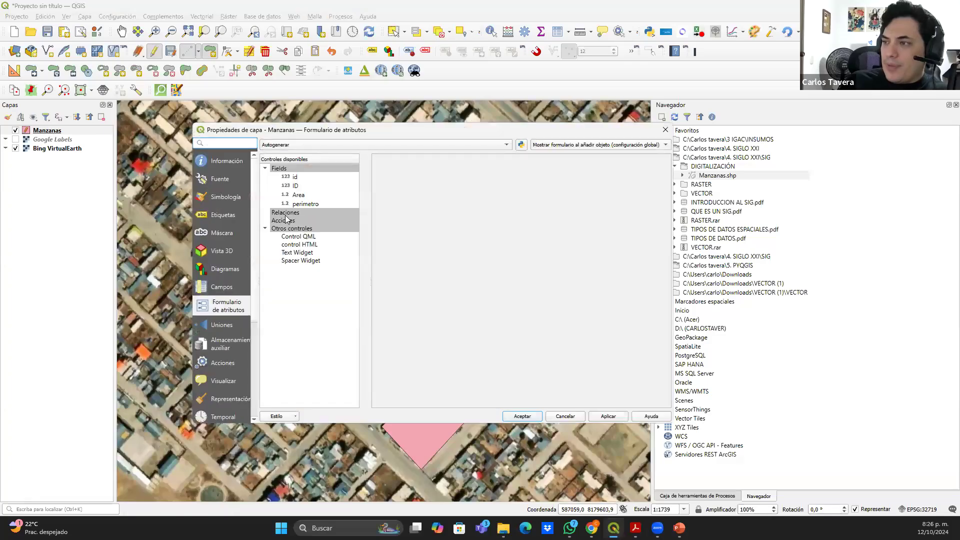
click(299, 195)
scroll(470, 365, down, 2)
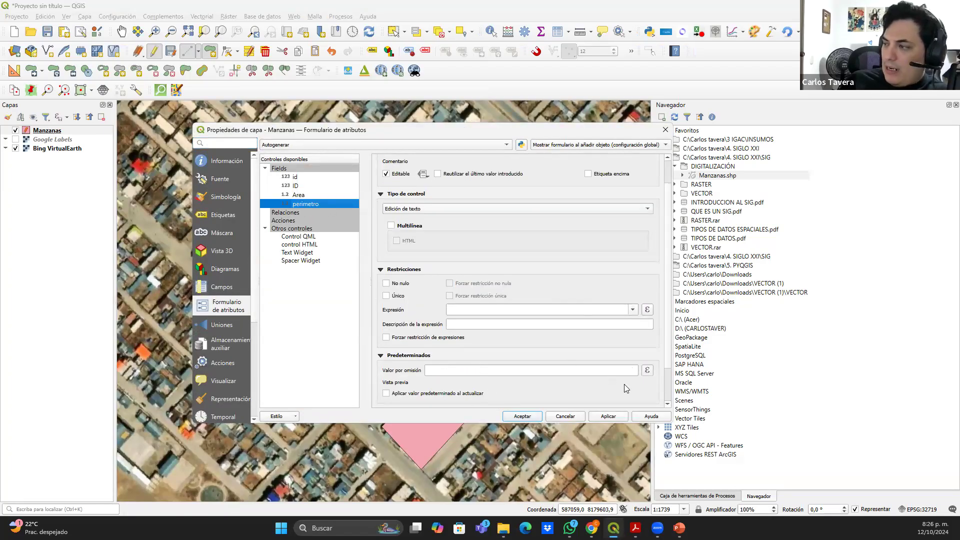
click(647, 372)
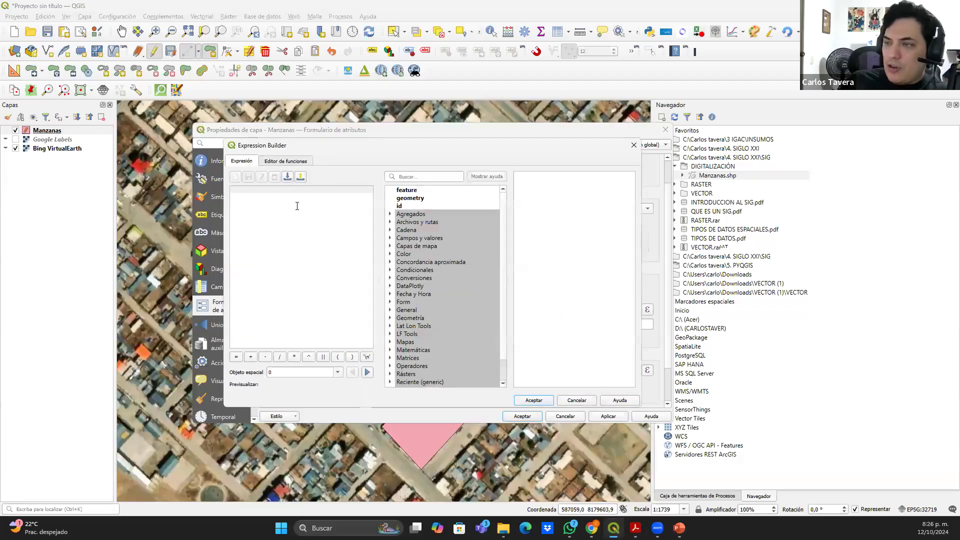
text(rou)
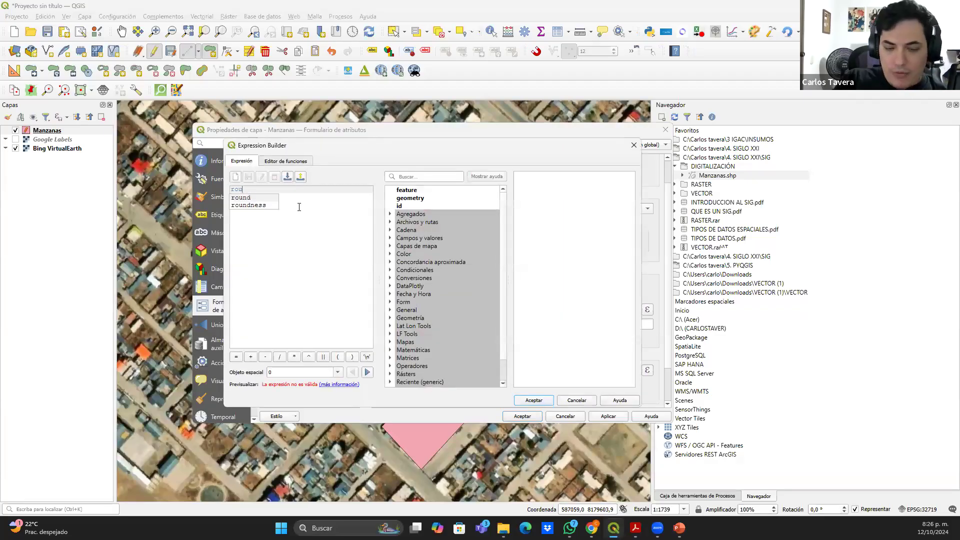
text(nd()
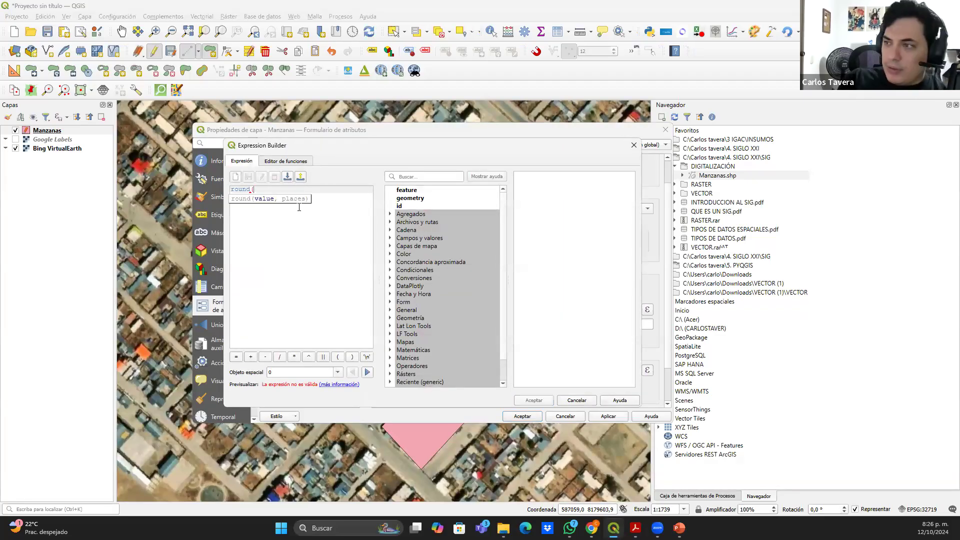
text(pe)
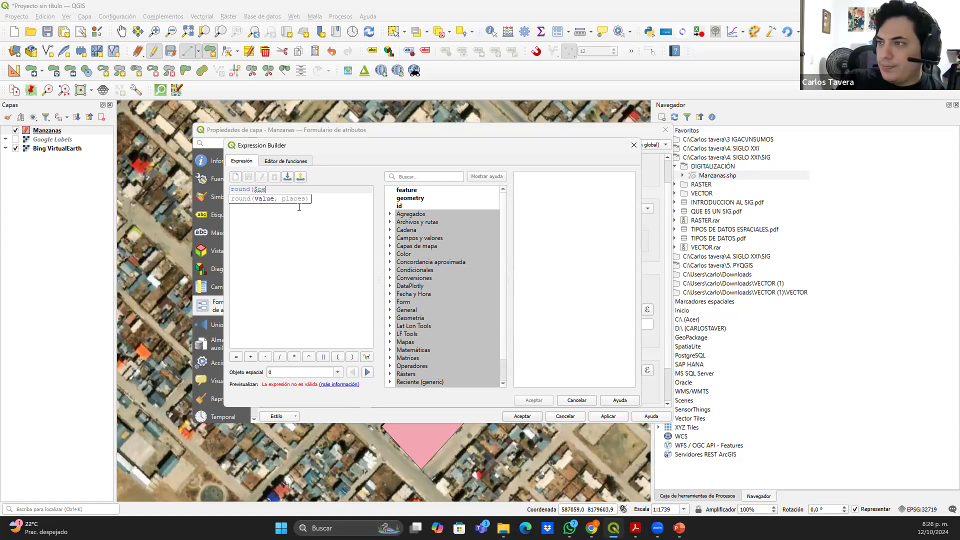
click(293, 211)
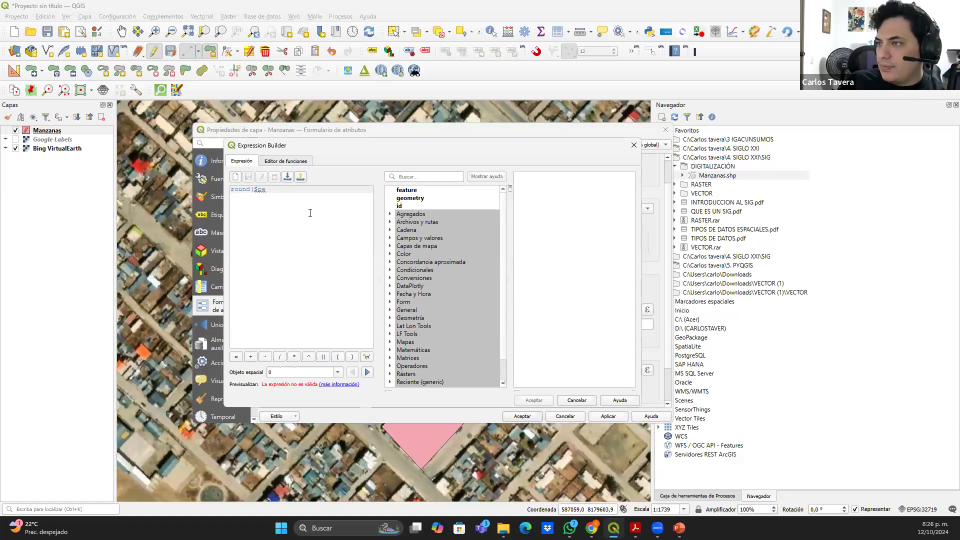
key(BackSpace)
key(BackSpace)
key(BackSpace)
key(BackSpace)
key(BackSpace)
key(BackSpace)
key(BackSpace)
key(BackSpace)
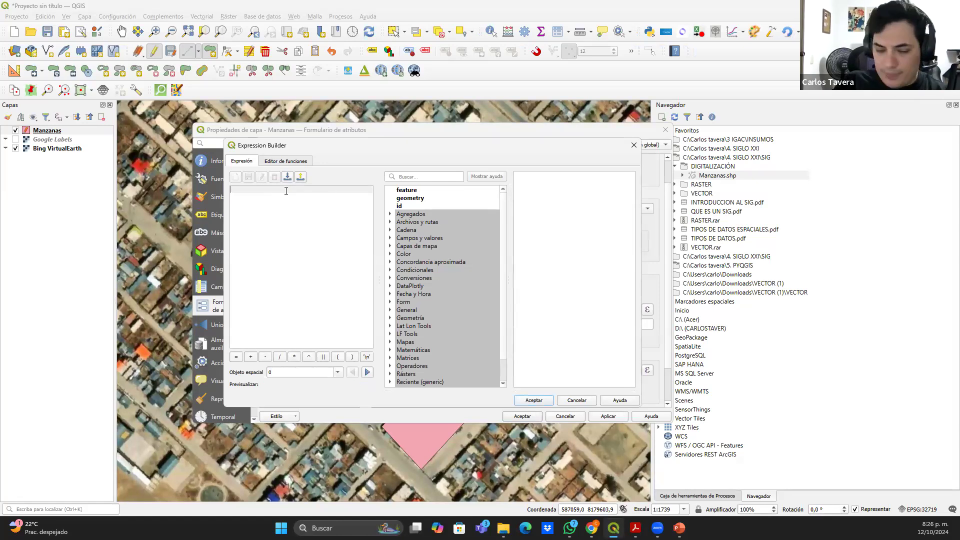
text(per)
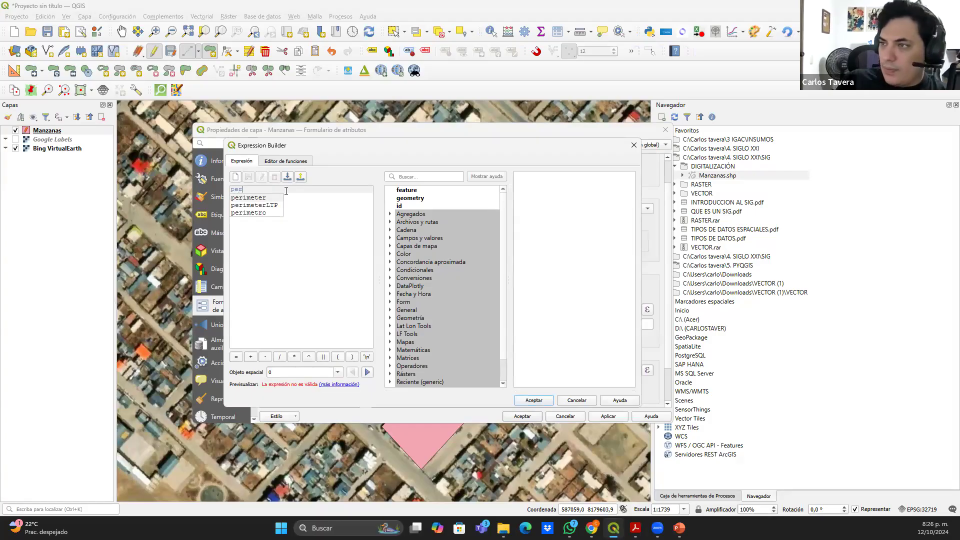
double_click(264, 199)
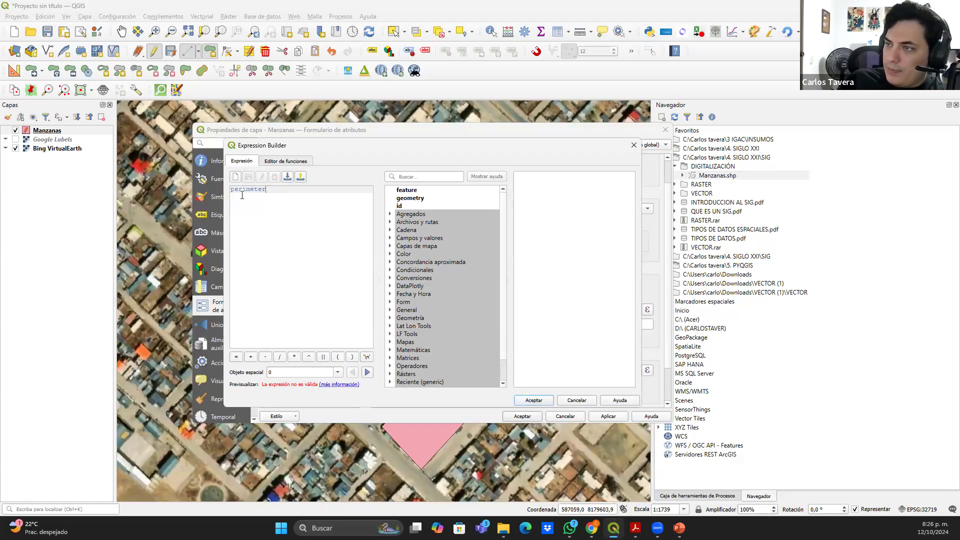
text(()
key(BackSpace)
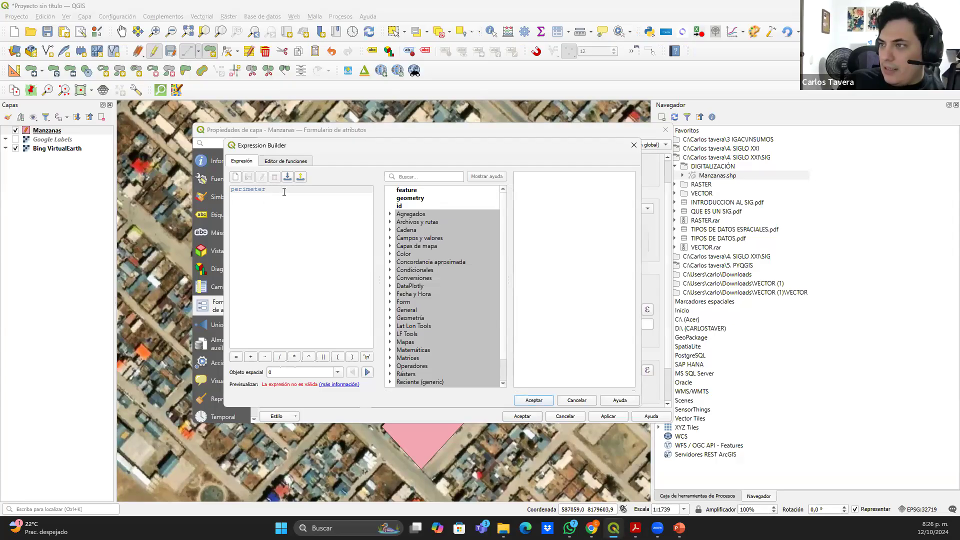
drag(281, 191, 233, 189)
Search the function list for "peri" and replace the draft expression with the $perimeter geometry function
click(442, 179)
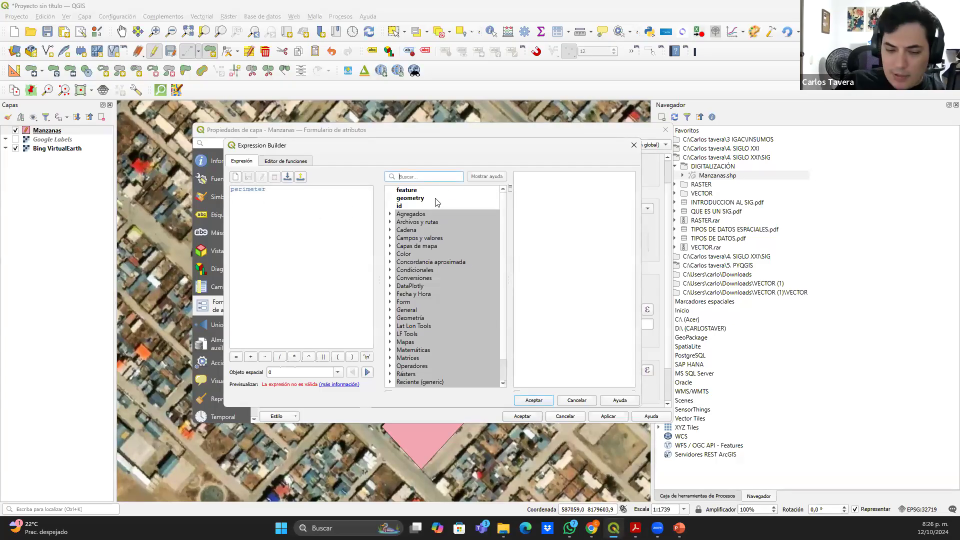
text(peri)
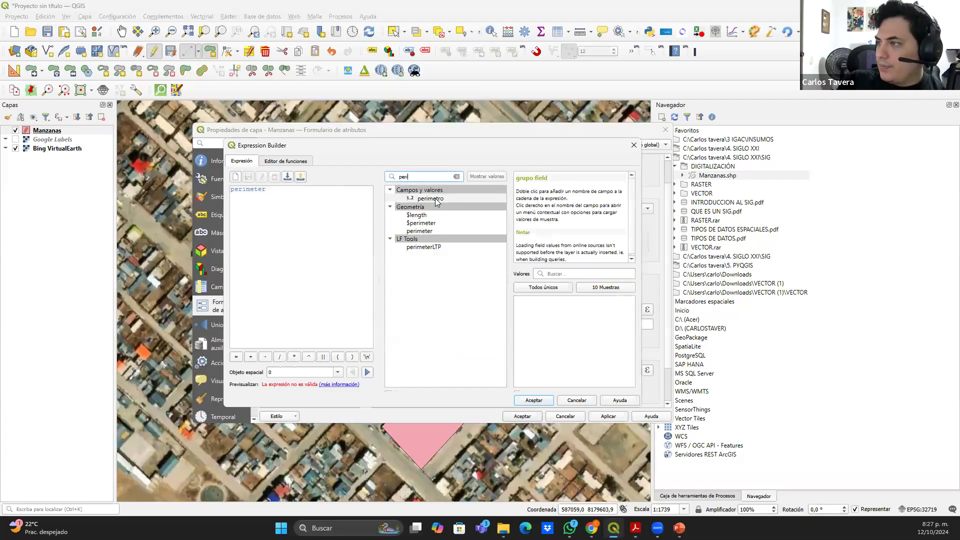
click(436, 199)
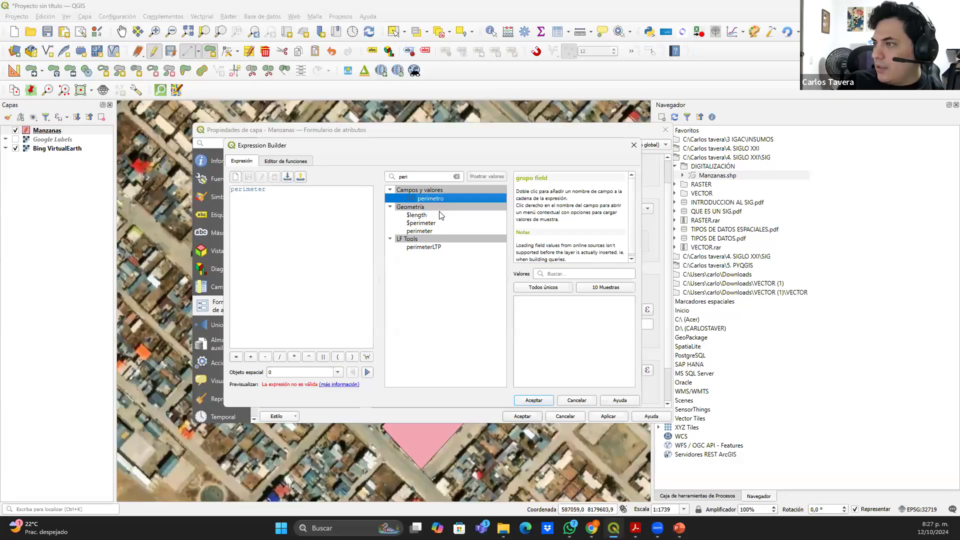
click(439, 225)
double_click(262, 190)
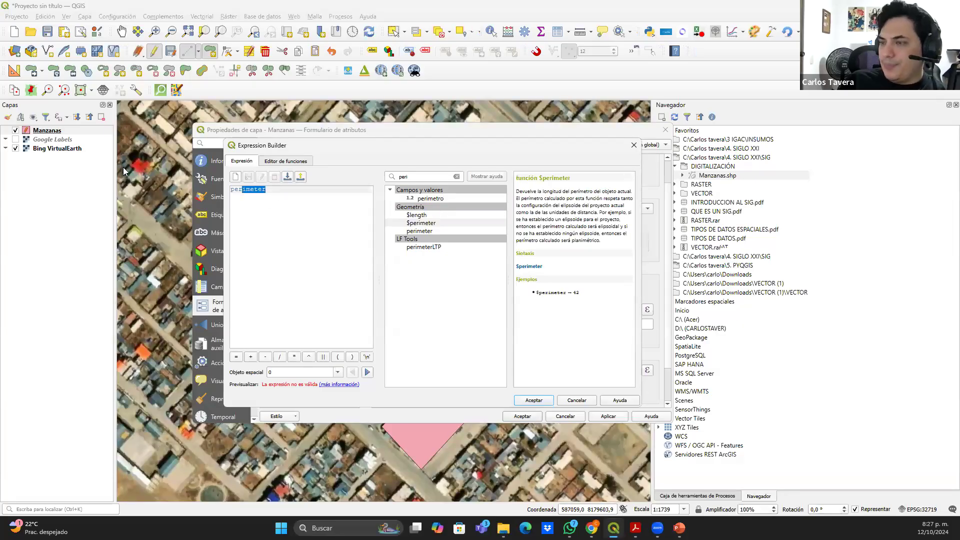
key(BackSpace)
double_click(419, 223)
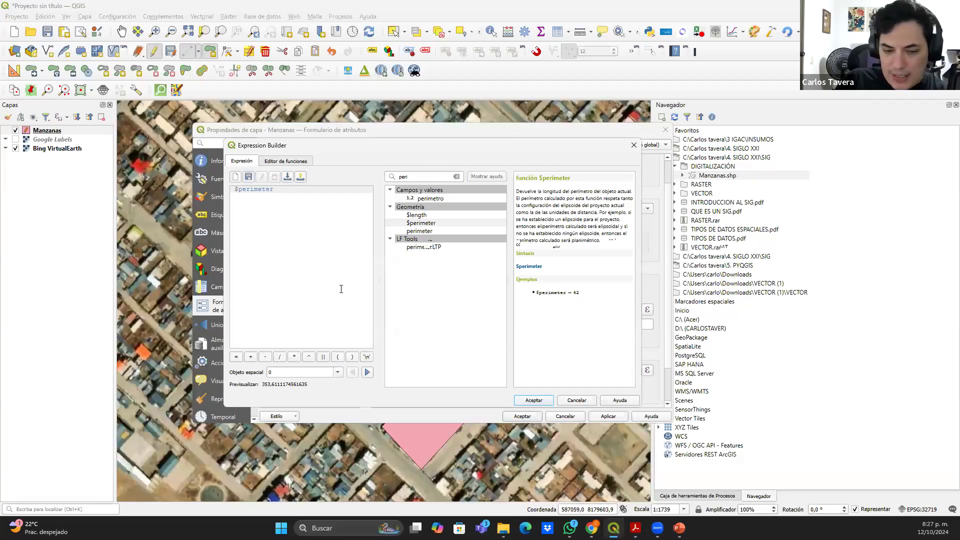
Round the perimetro default as round($perimeter,2) and enable "Aplicar valor predeterminado al actualizar", accepting the expression and the layer properties
text(()
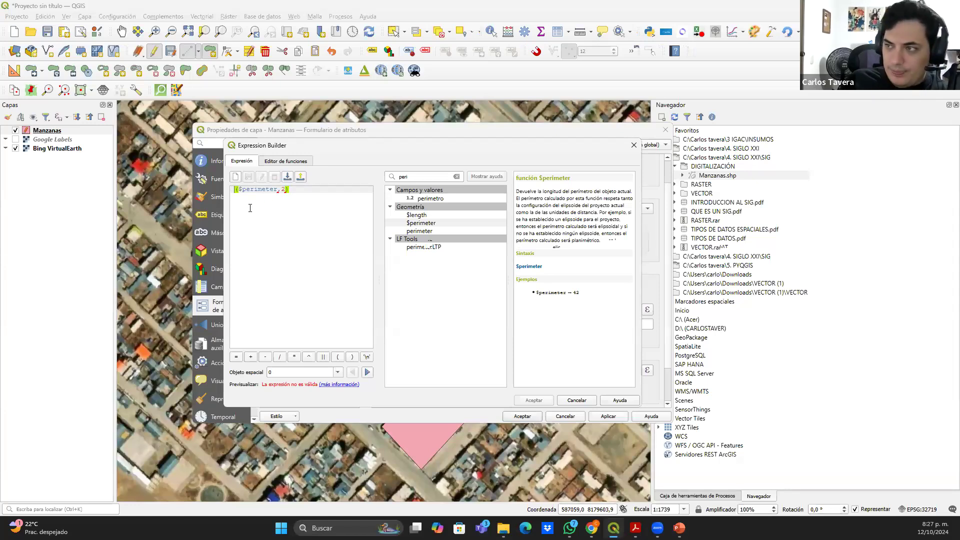
text(round)
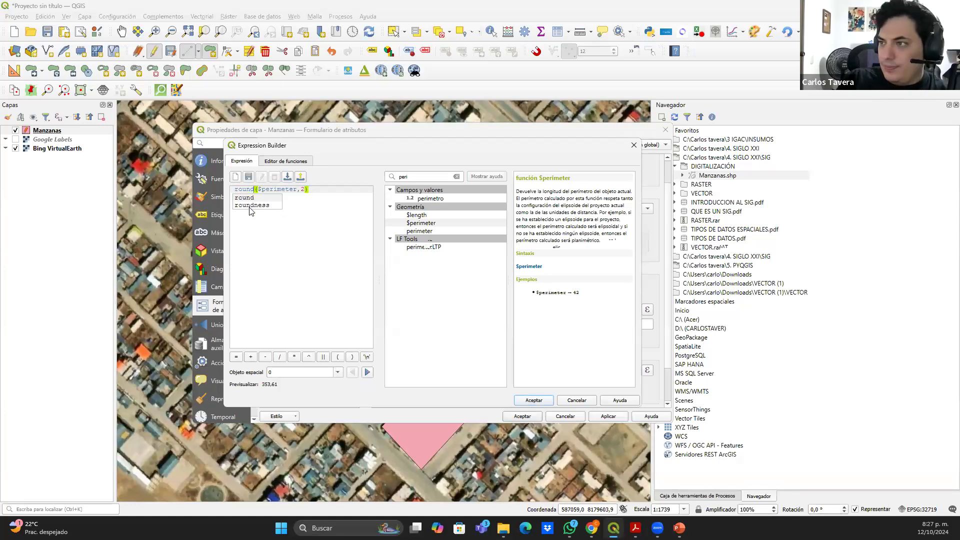
click(275, 395)
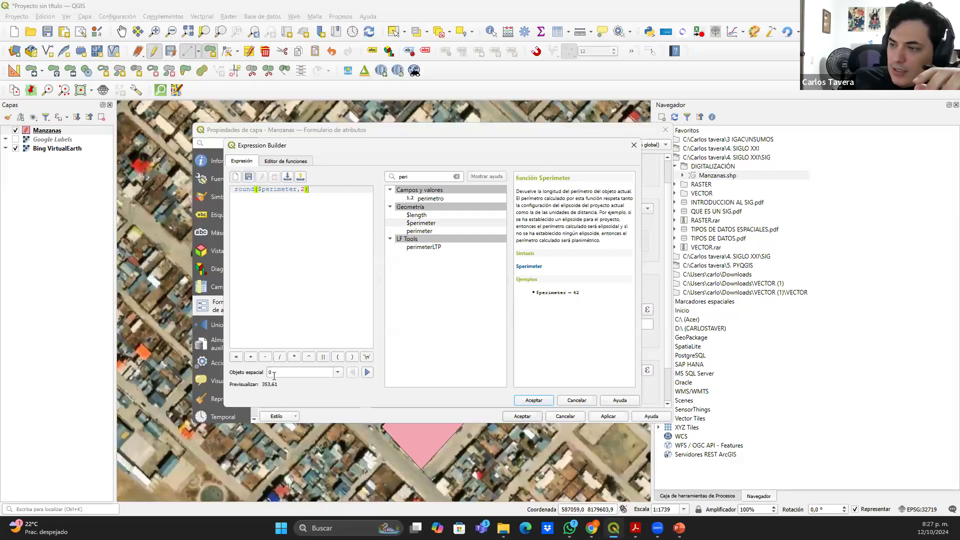
click(535, 401)
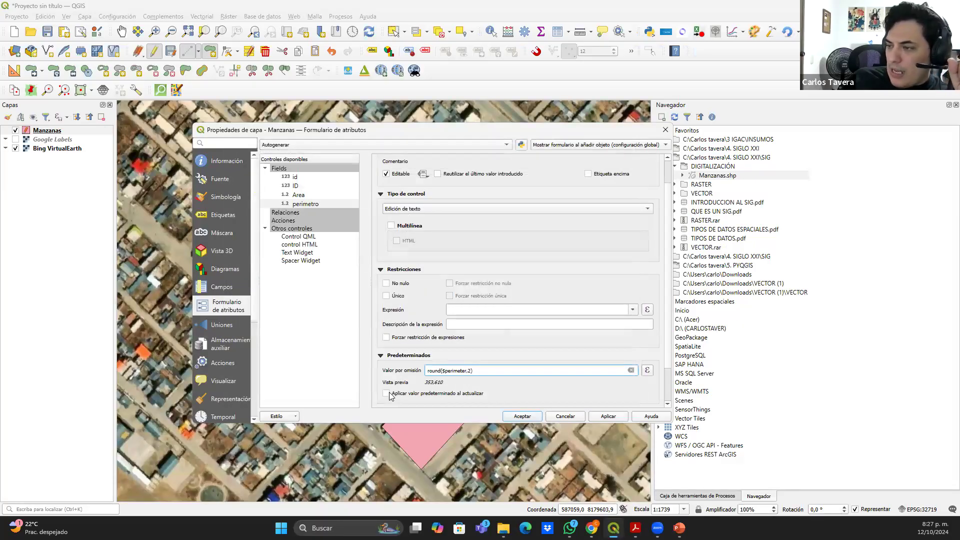
click(387, 394)
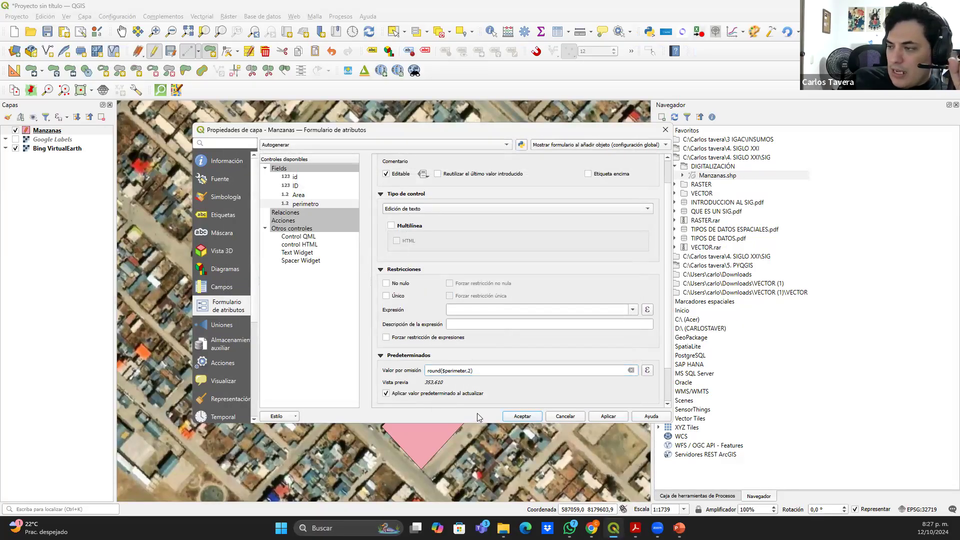
click(518, 417)
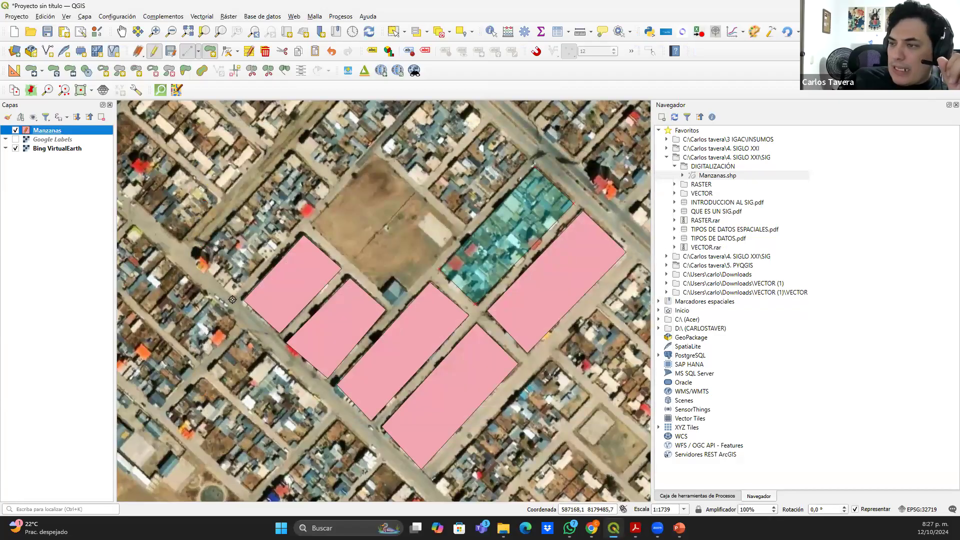
Digitize the block northwest of block 6, west of the bare lot, as a four-corner polygon and finish its outline
click(231, 294)
click(204, 257)
click(299, 156)
click(331, 191)
right_click(330, 192)
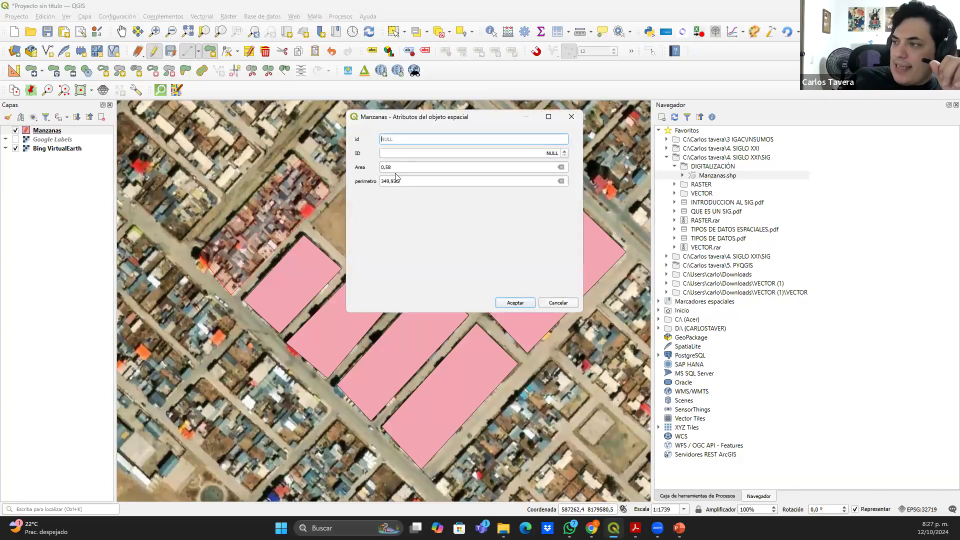
Review the calculated Area and perimetro of the new block, set its ID to 7 and save its attributes
click(393, 168)
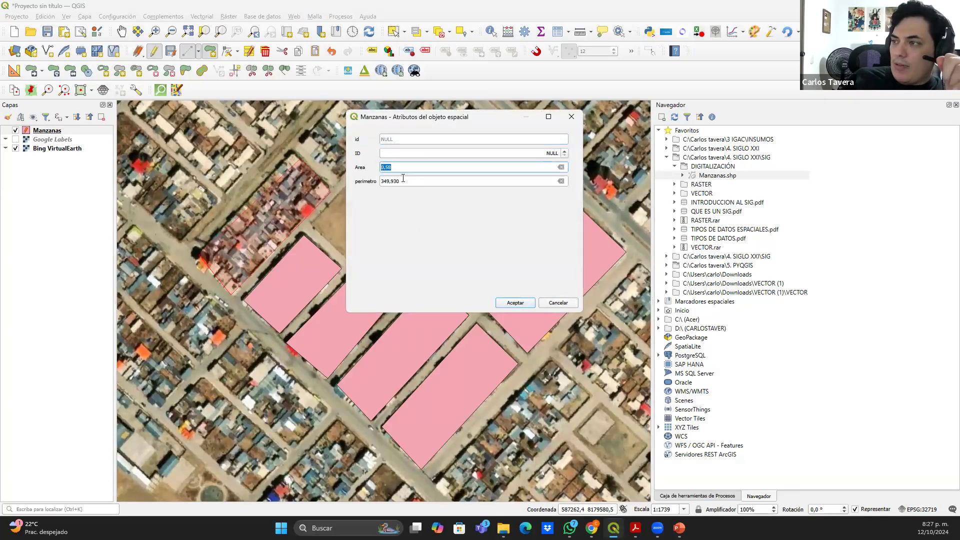
click(398, 184)
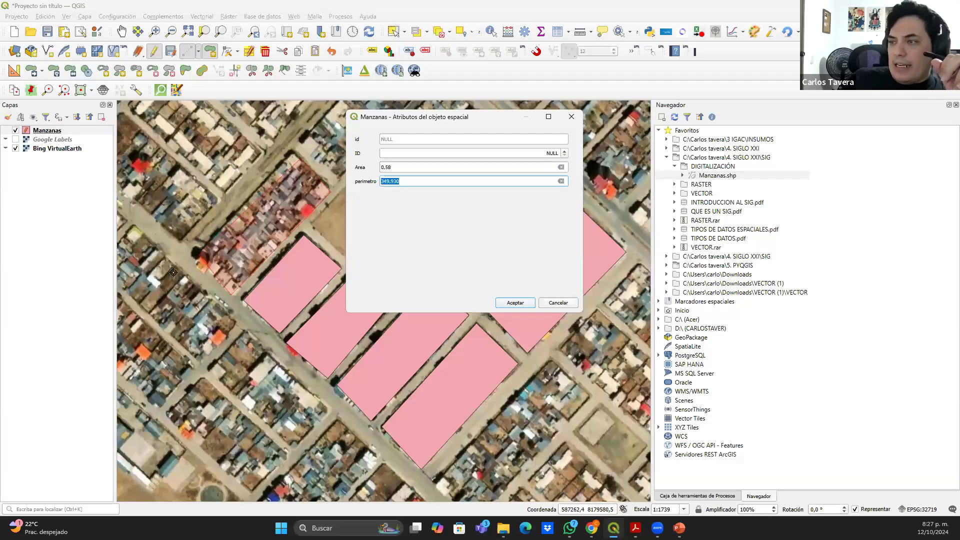
click(547, 152)
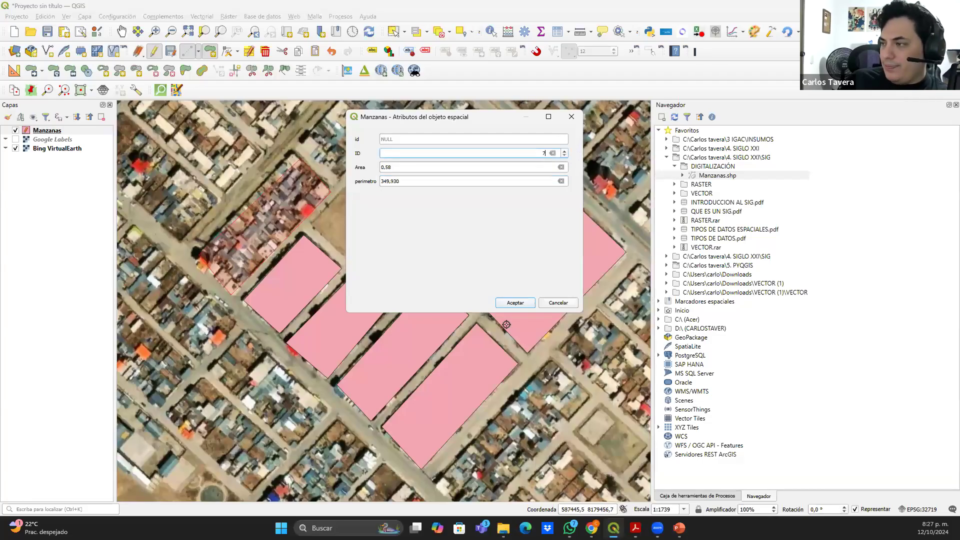
click(515, 303)
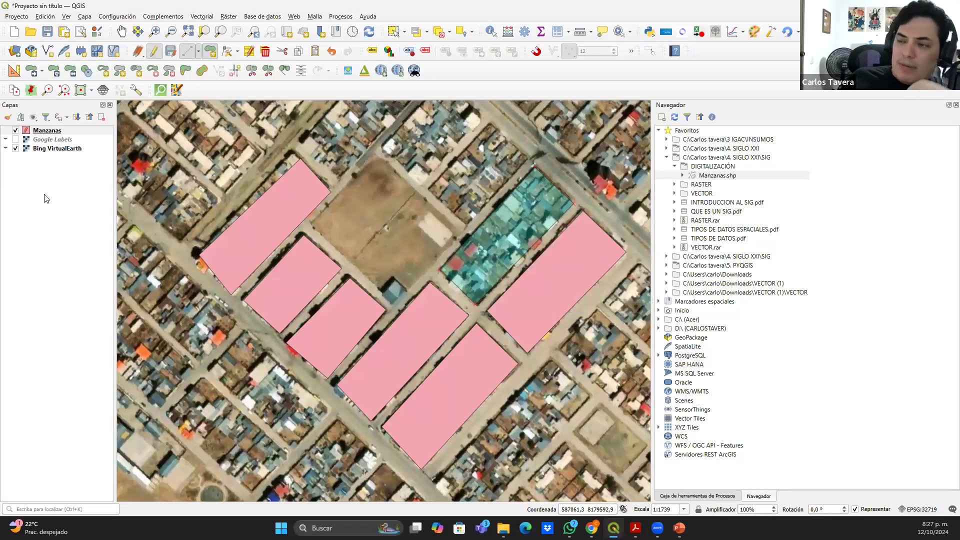
Turn on simple labels (Etiquetas sencillas) for the Manzanas layer, using the Area field as the label value
drag(243, 271, 235, 325)
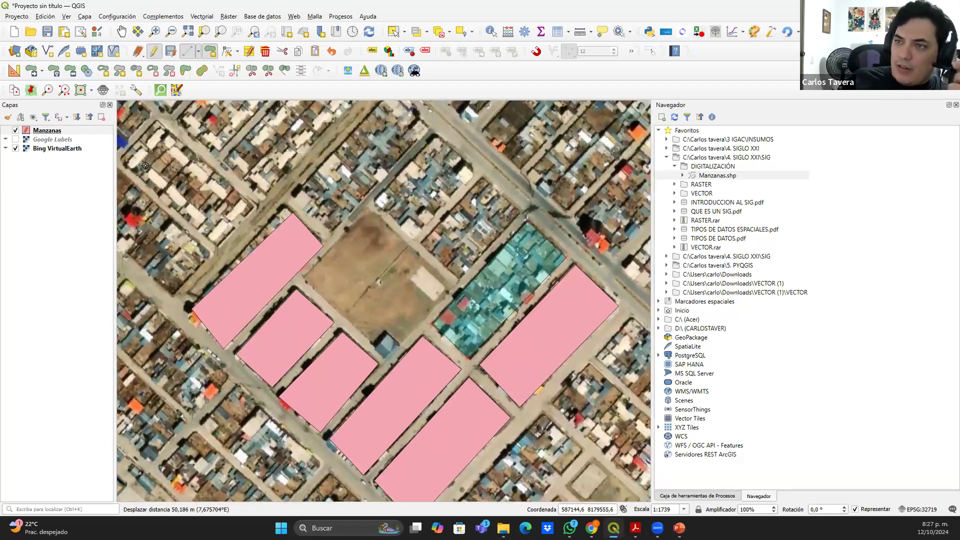
click(44, 131)
double_click(44, 130)
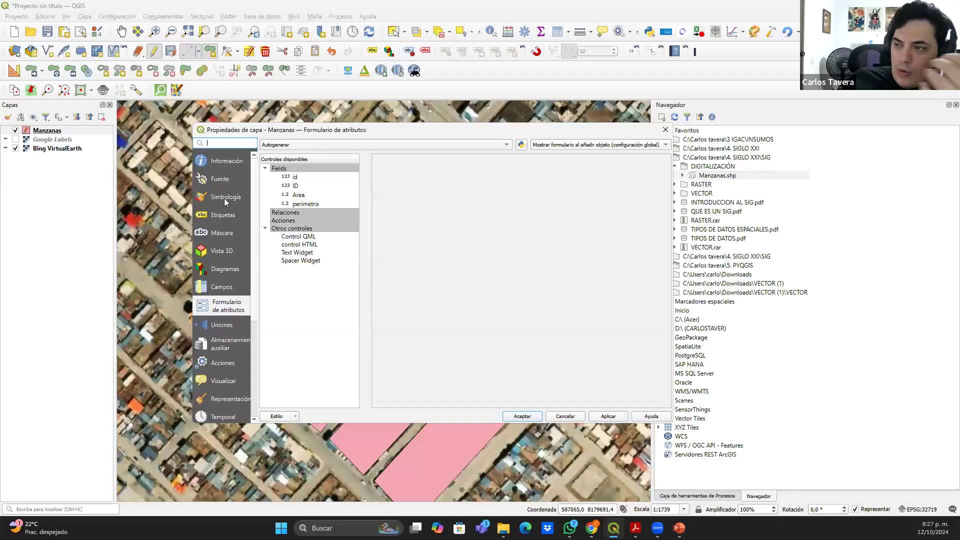
click(224, 215)
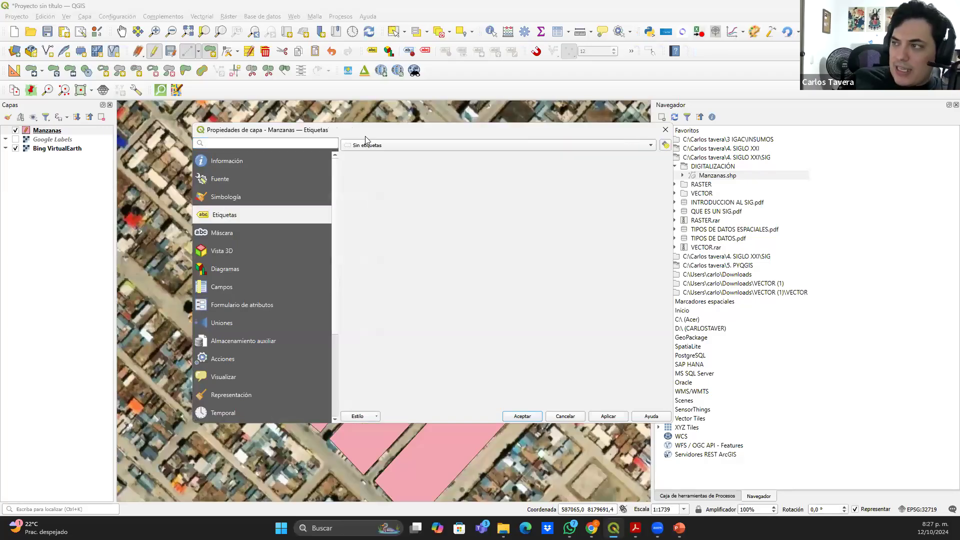
click(376, 145)
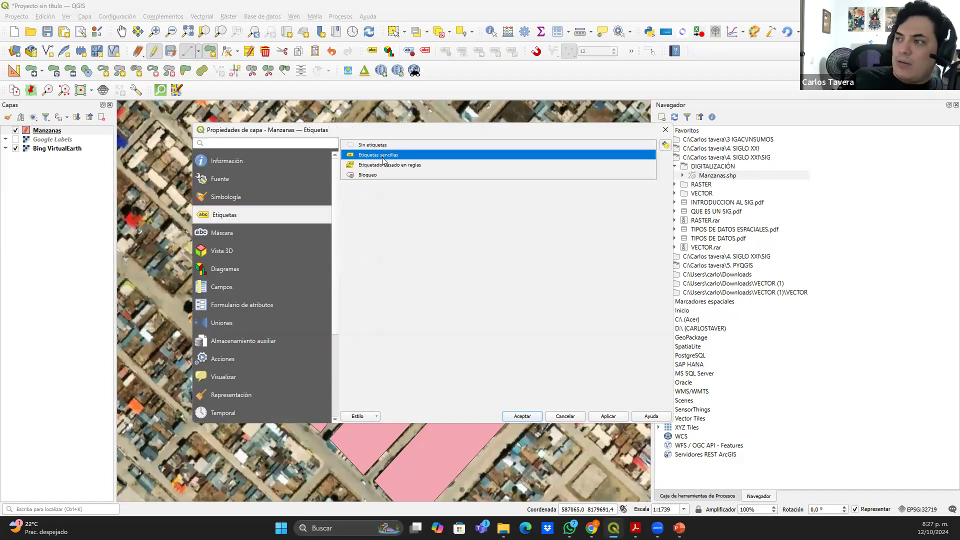
click(382, 159)
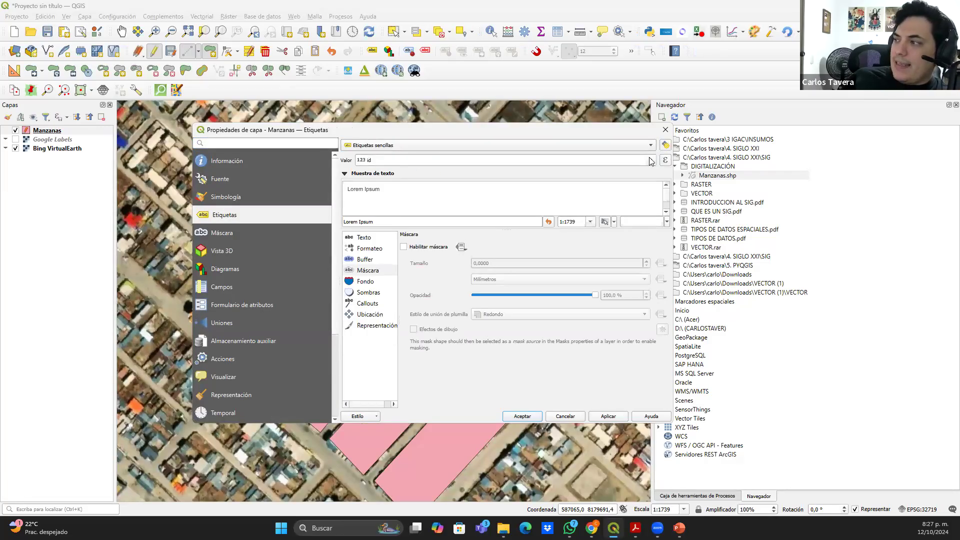
click(628, 162)
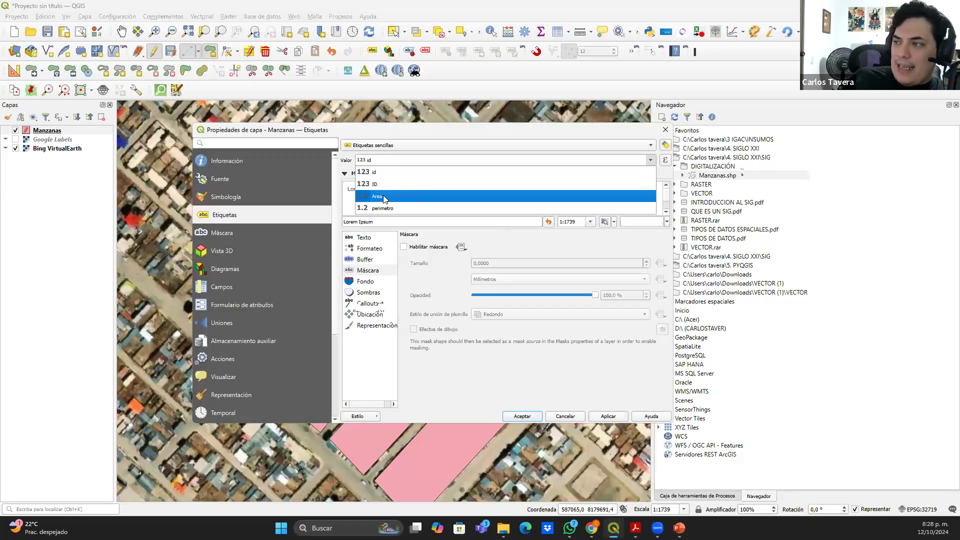
click(385, 198)
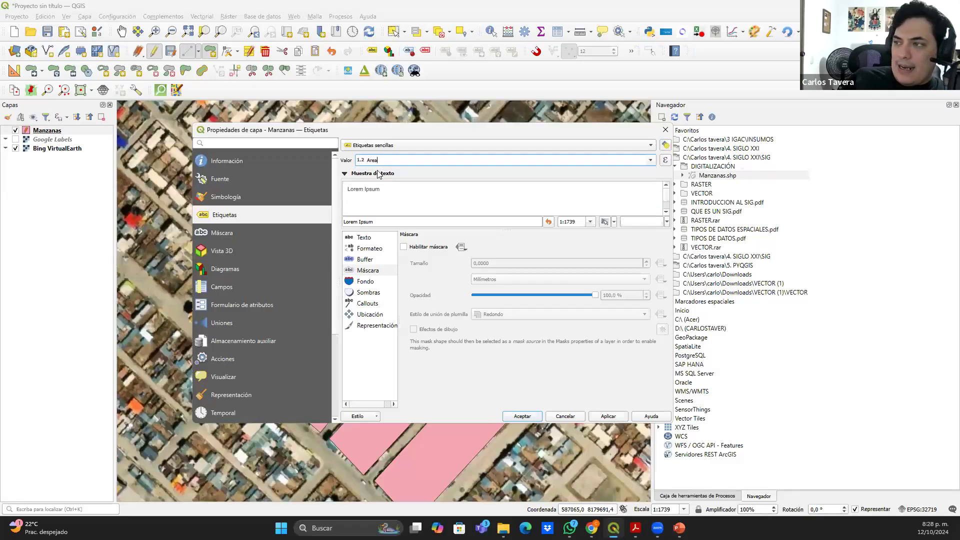
Enable the text buffer and the mask (Habilitar máscara) for the Manzanas labels and accept the layer properties
click(368, 259)
click(403, 247)
click(370, 270)
click(403, 247)
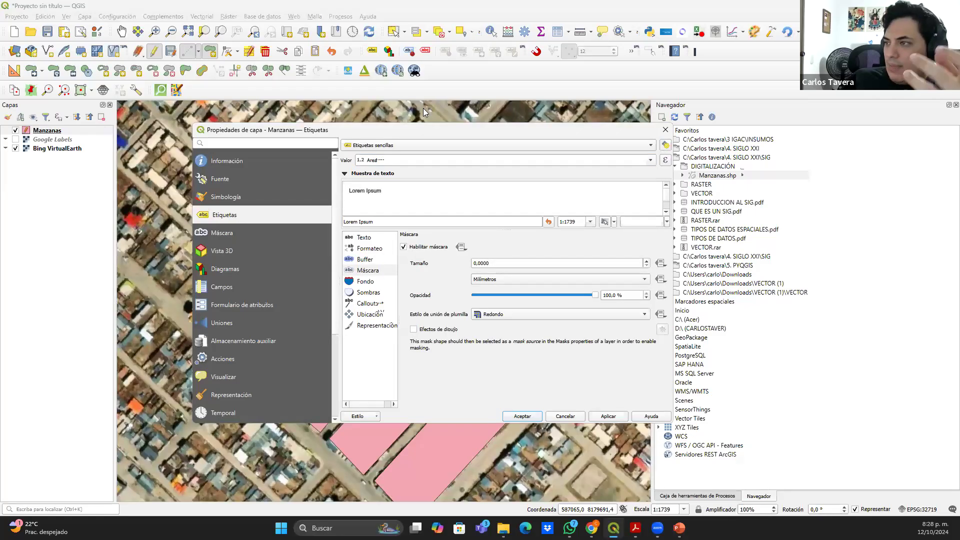
click(522, 416)
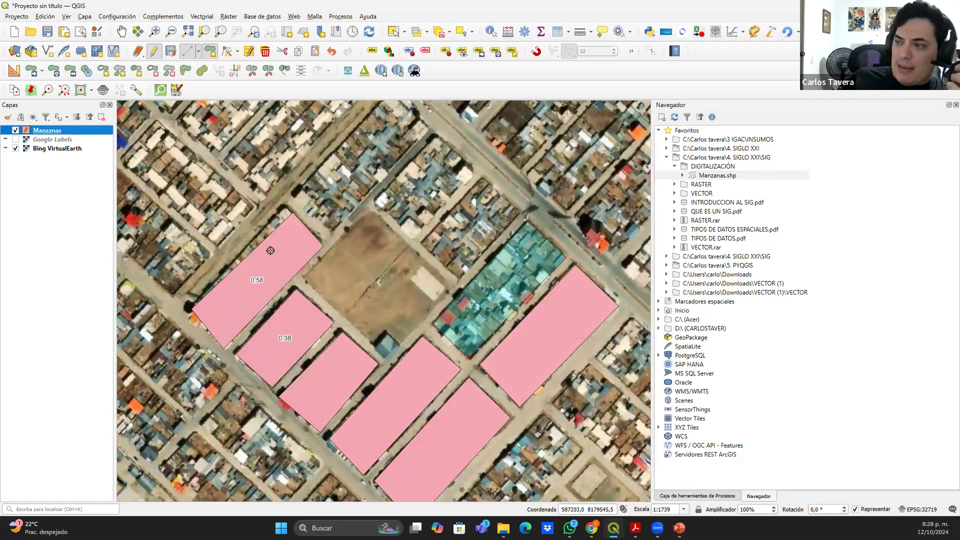
Digitize the bare lot as a four-corner polygon and accept its attributes without entering an ID
click(304, 278)
click(370, 211)
click(450, 284)
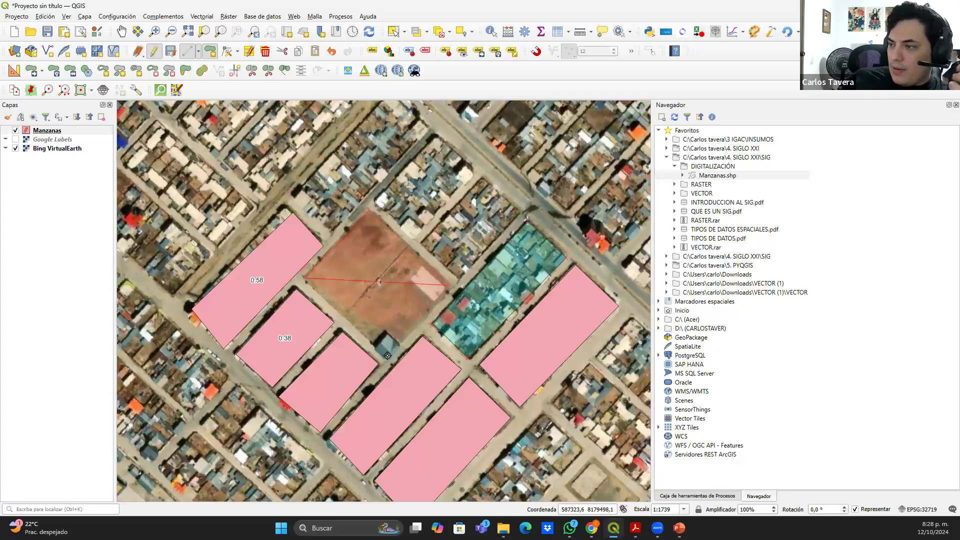
click(385, 355)
right_click(385, 355)
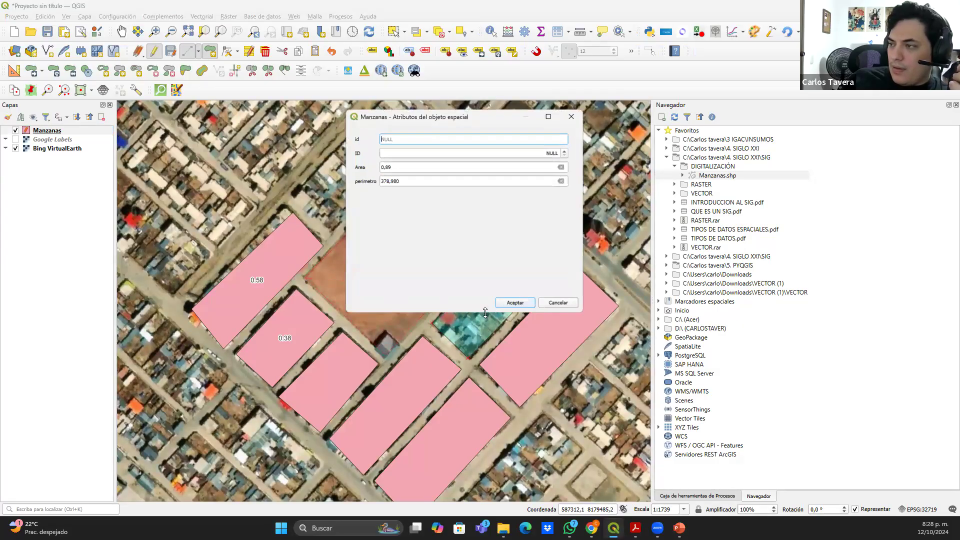
click(511, 304)
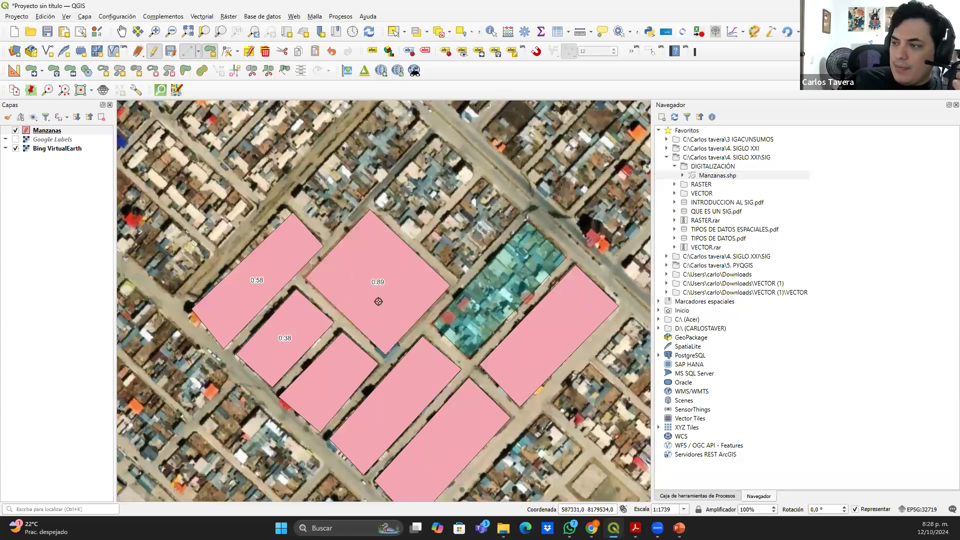
Extend the Manzanas label value in the expression builder to "Area" || ' Ha'
drag(246, 213, 252, 183)
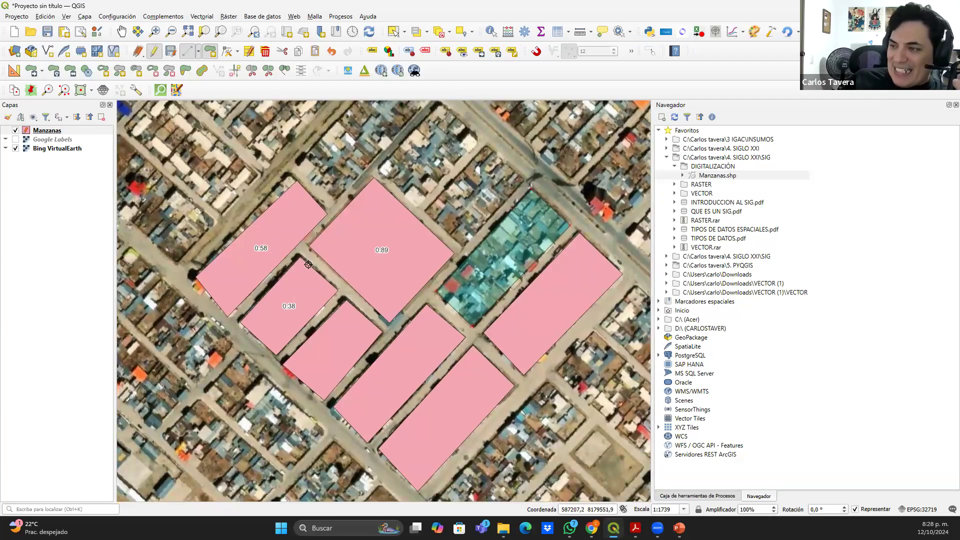
click(50, 131)
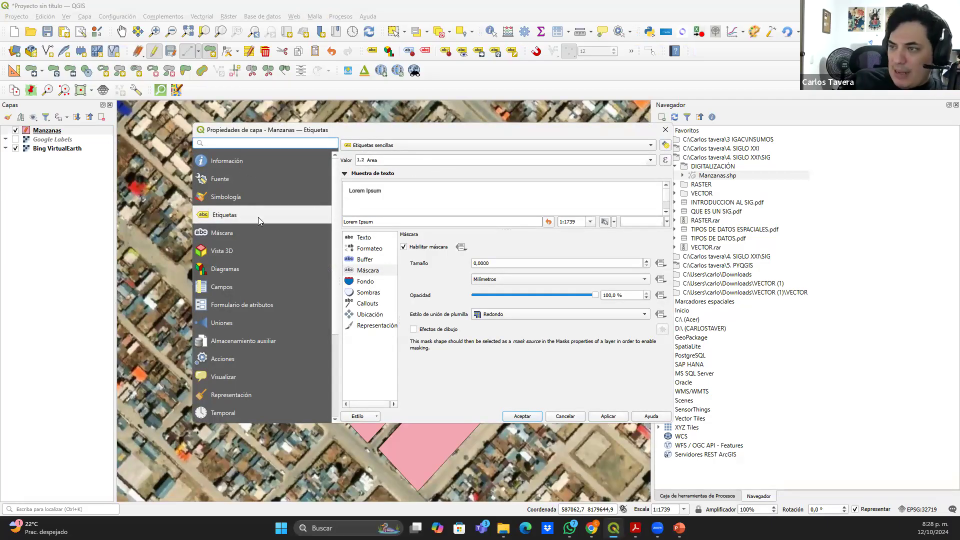
click(417, 163)
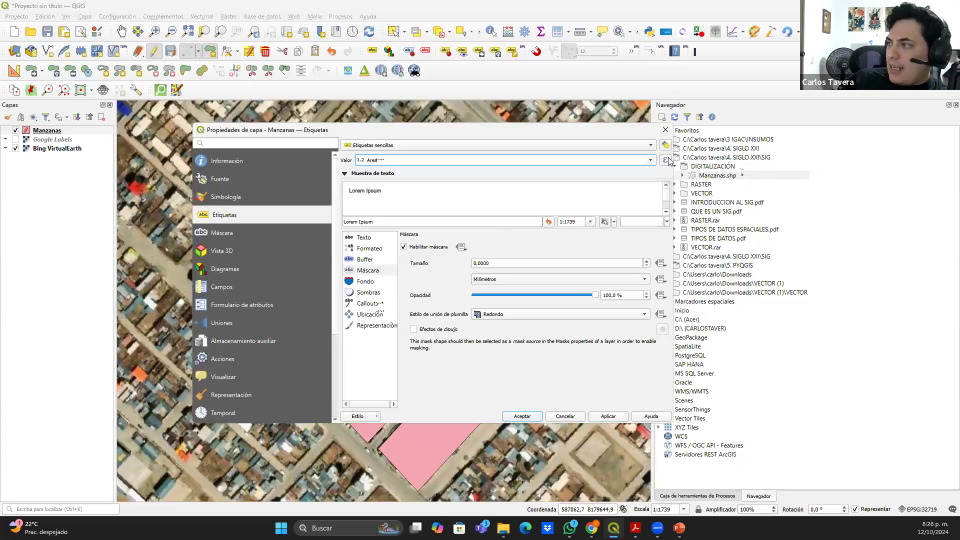
click(666, 160)
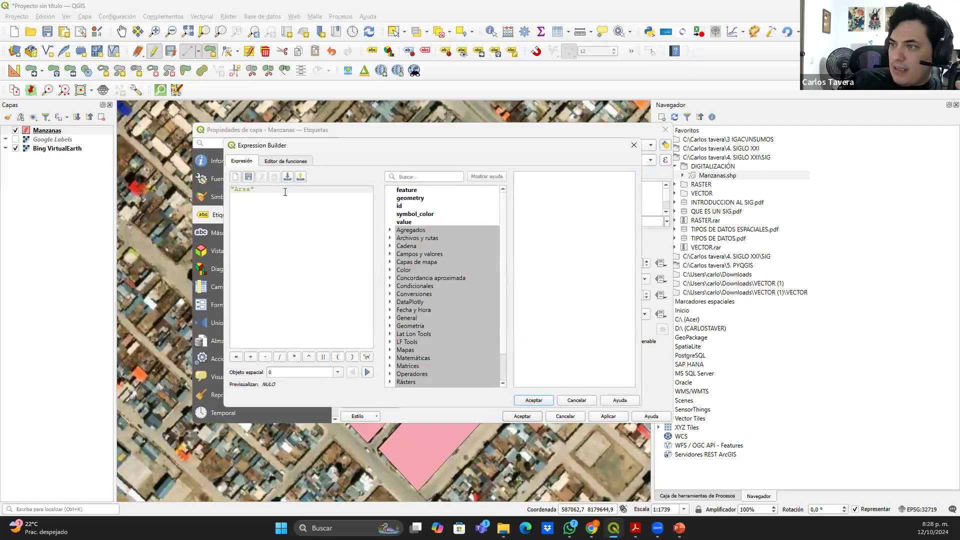
click(323, 357)
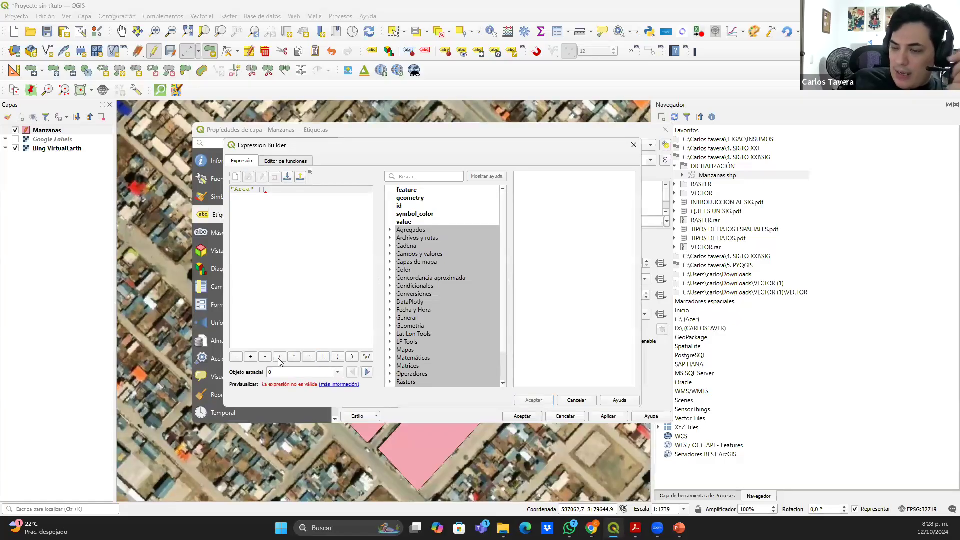
text('')
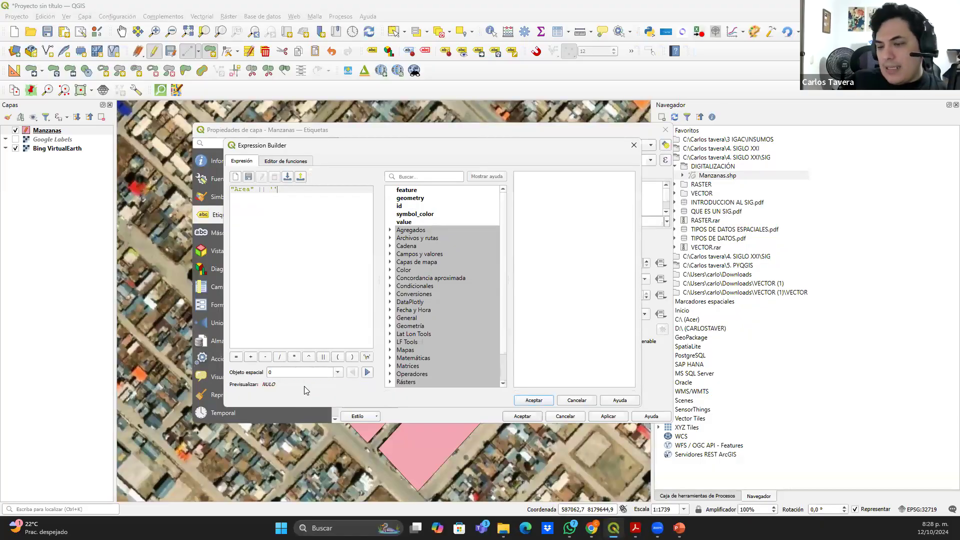
text( Ha)
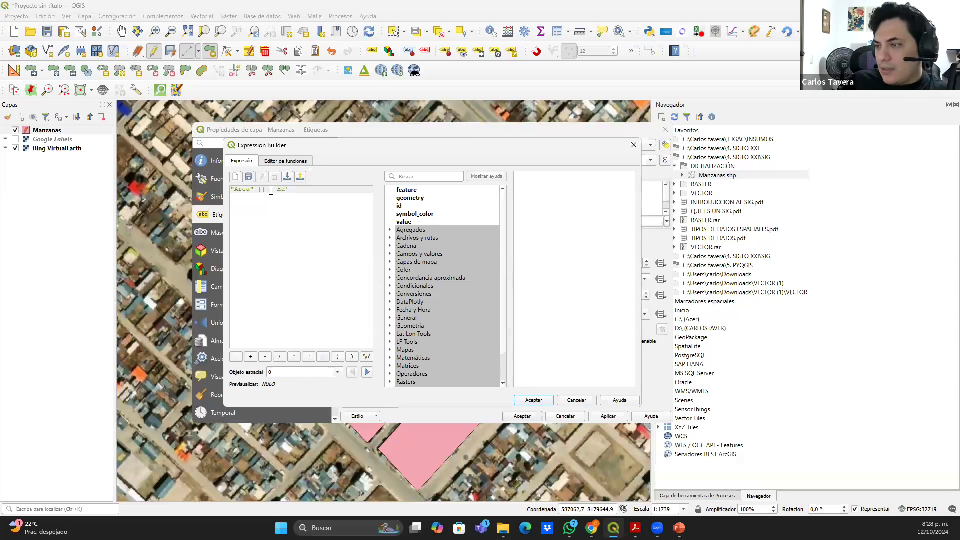
Preview the label expression on another feature, and accept the expression and the layer properties
click(367, 373)
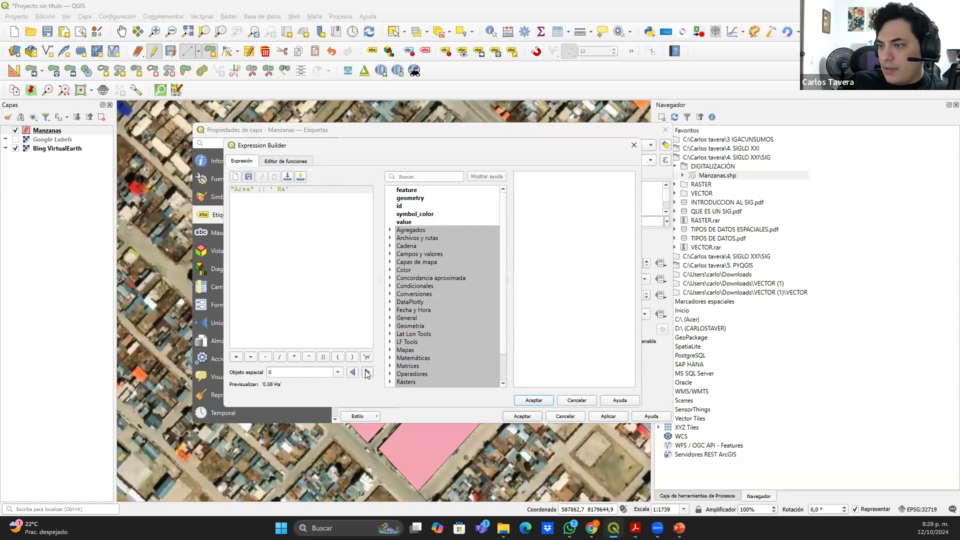
drag(281, 386, 260, 386)
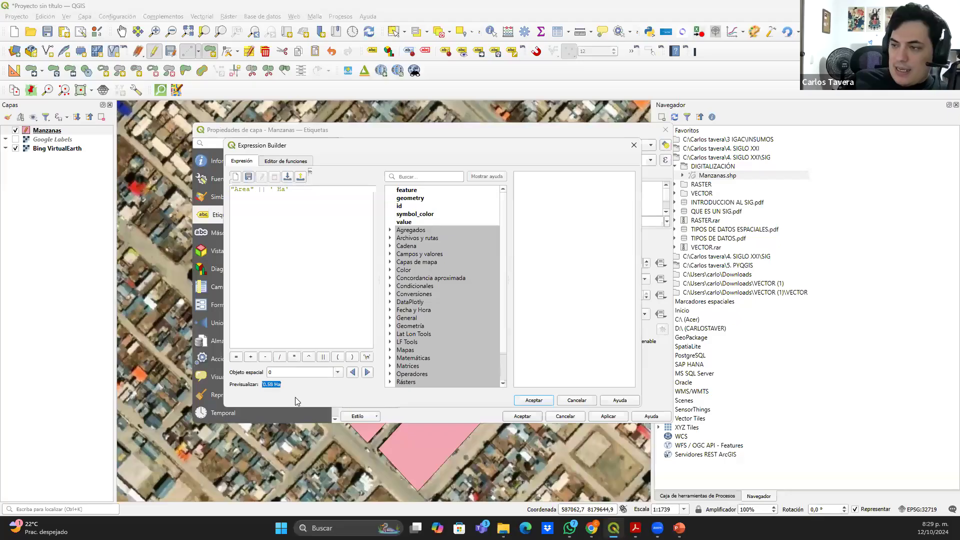
click(533, 400)
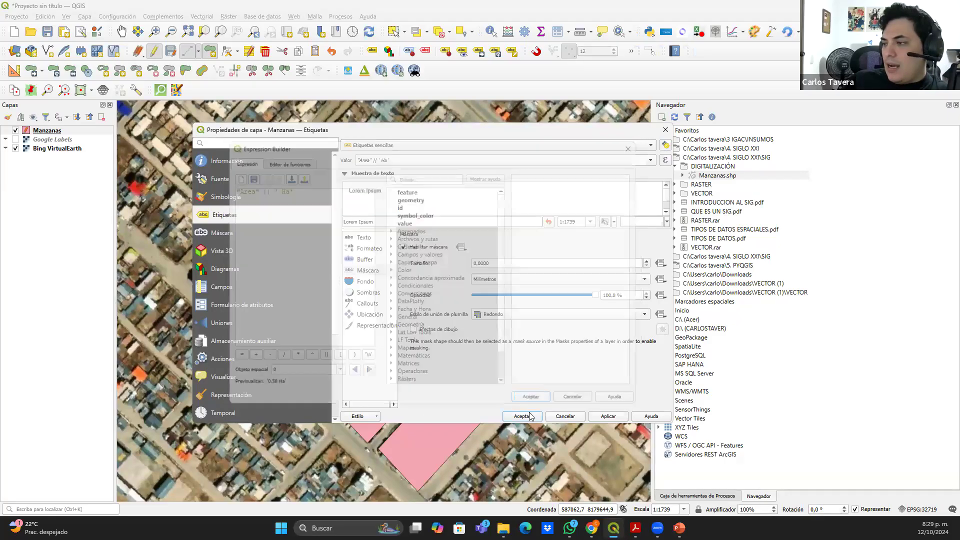
click(522, 416)
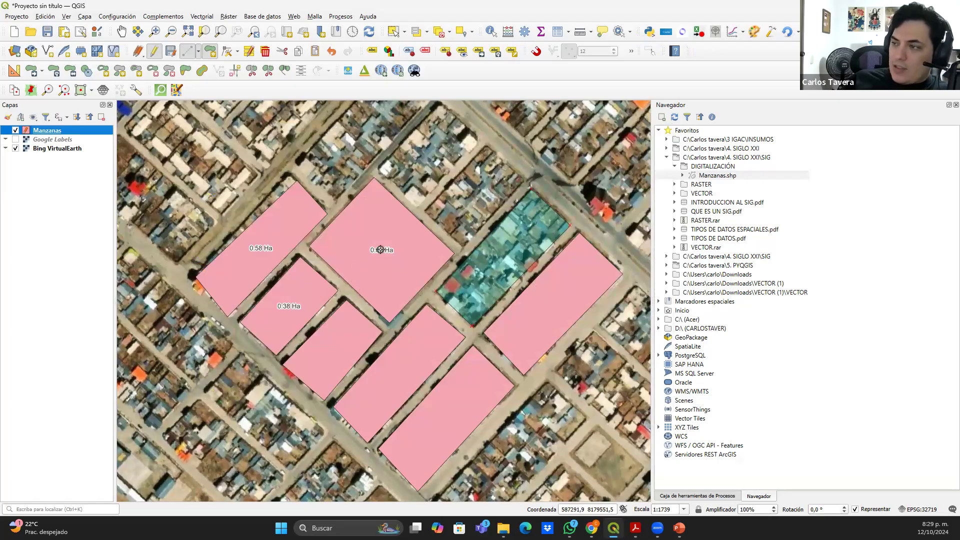
Stop editing the Manzanas layer and save its changes, dismissing the commit warning and repeating the save
scroll(415, 222, down, 1)
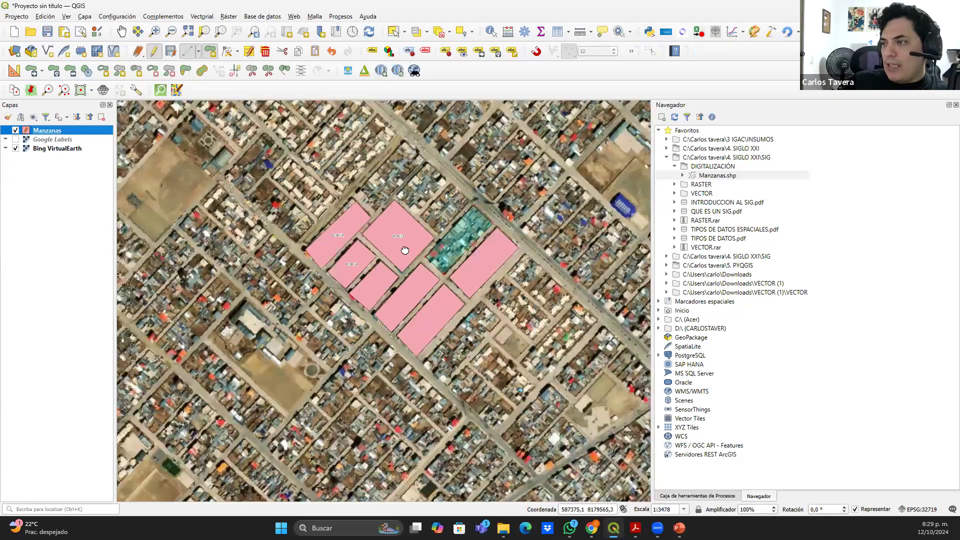
drag(415, 217, 354, 241)
scroll(354, 242, up, 1)
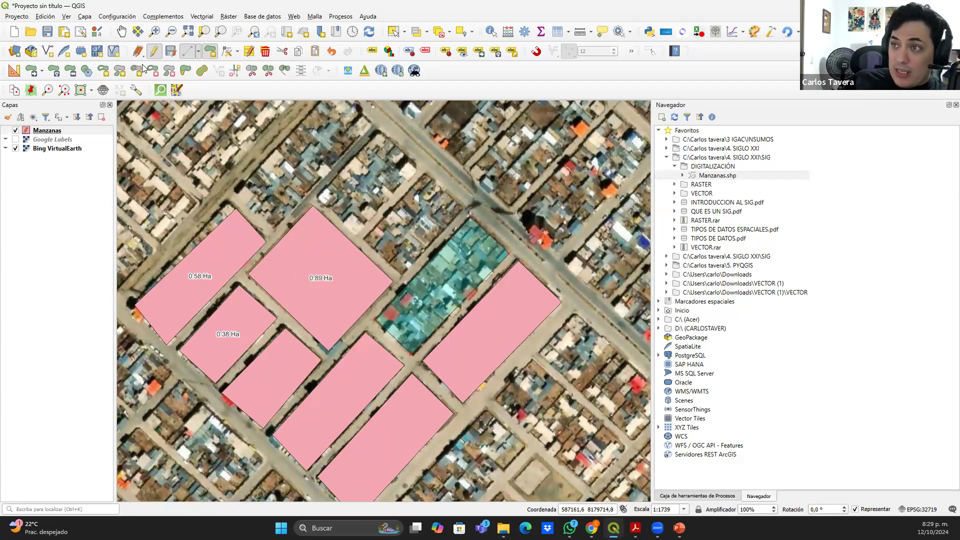
right_click(44, 132)
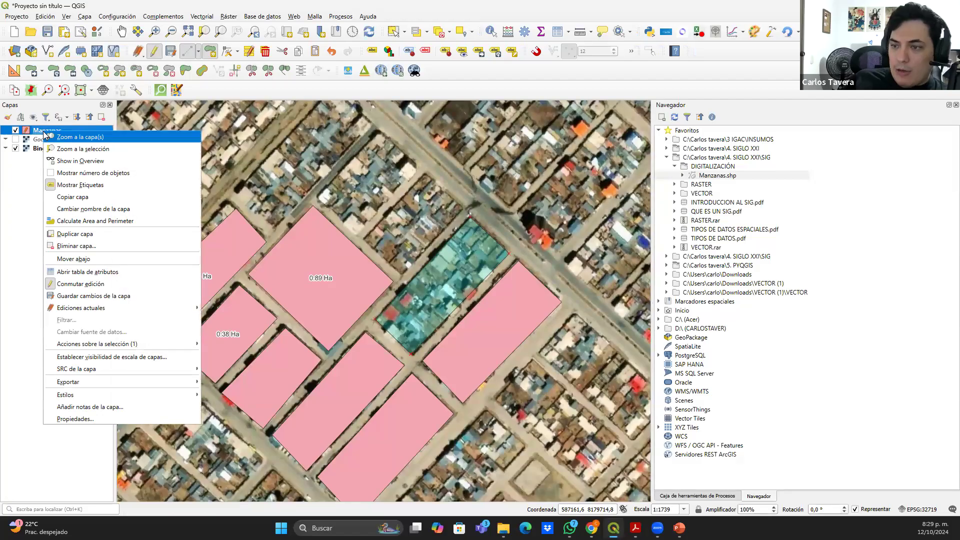
click(90, 283)
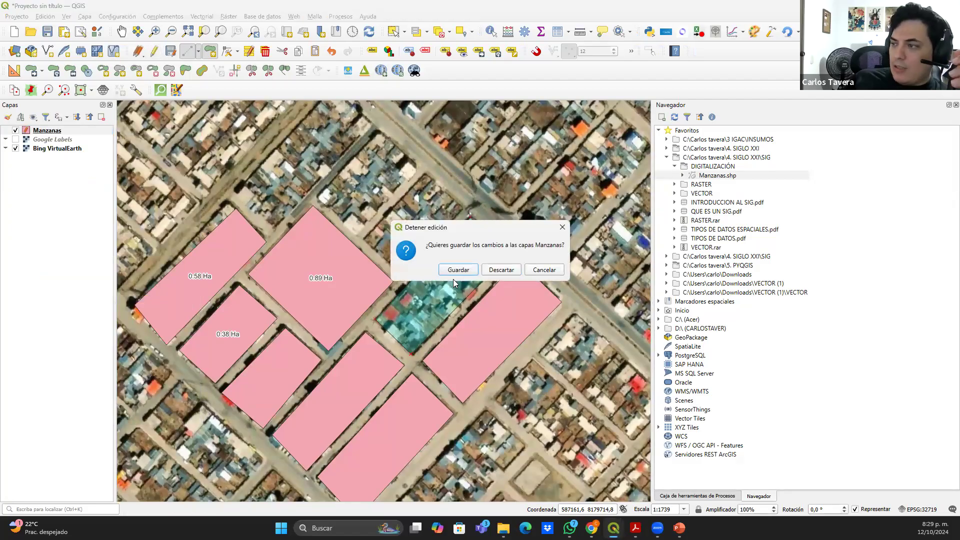
click(459, 271)
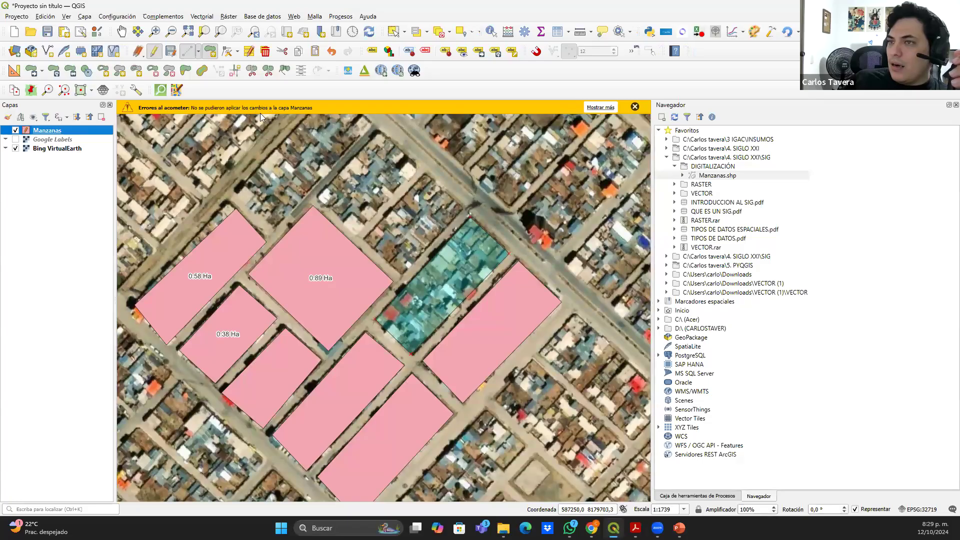
click(634, 107)
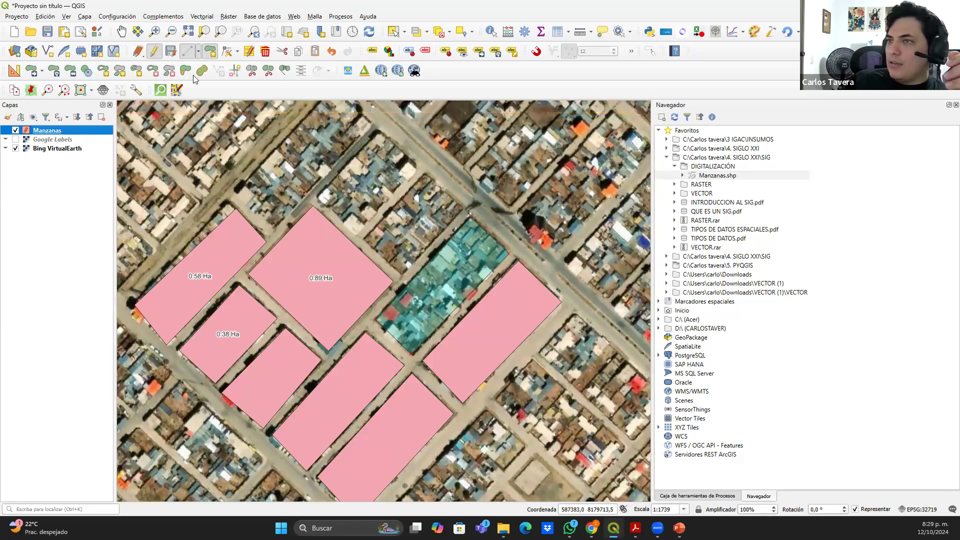
click(154, 51)
click(471, 270)
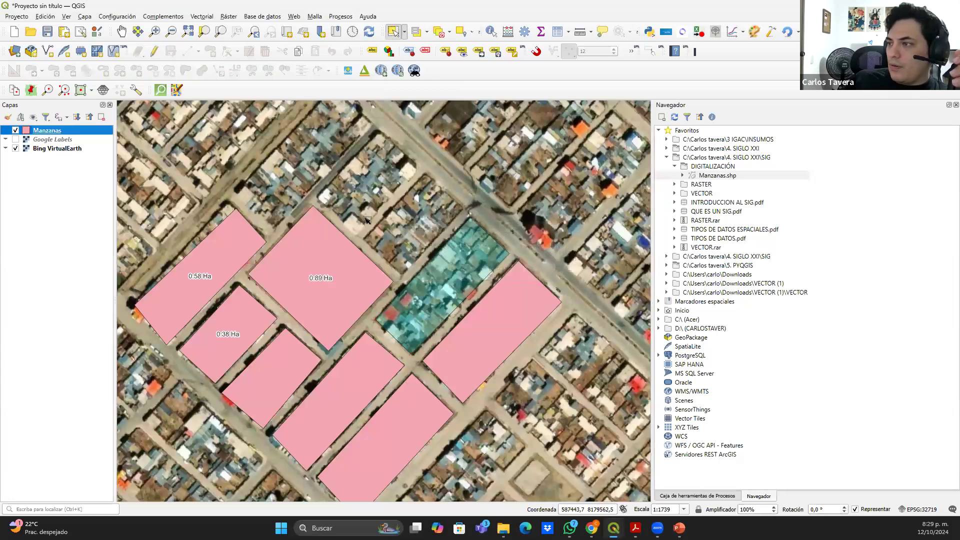
Clear the selection of the highlighted block and examine the digitized blocks and their hectare labels over the imagery
drag(245, 153, 283, 162)
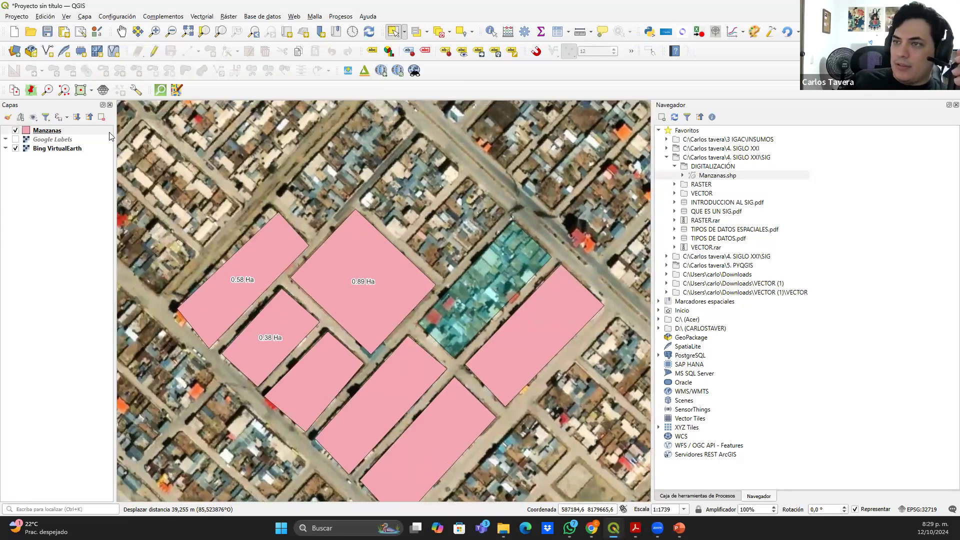
right_click(56, 131)
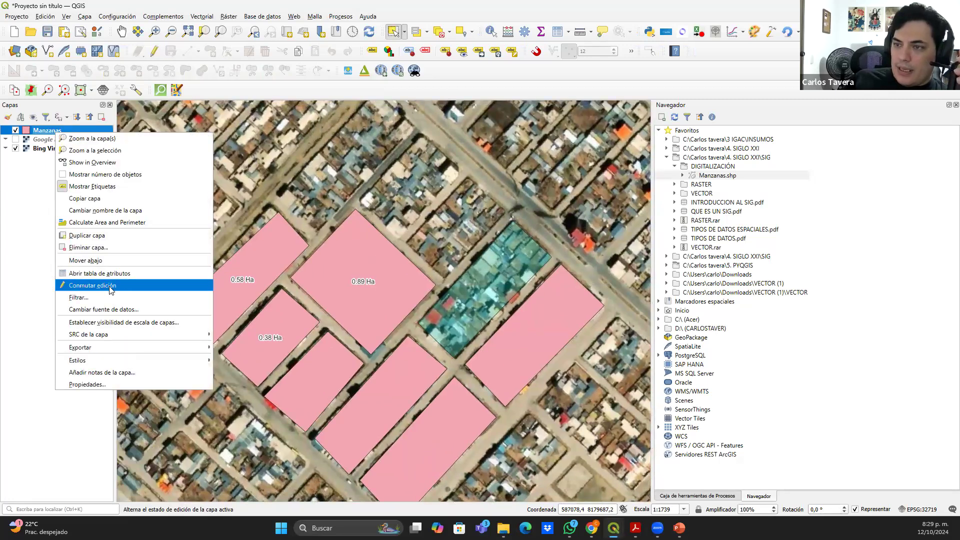
click(370, 151)
drag(417, 179, 371, 171)
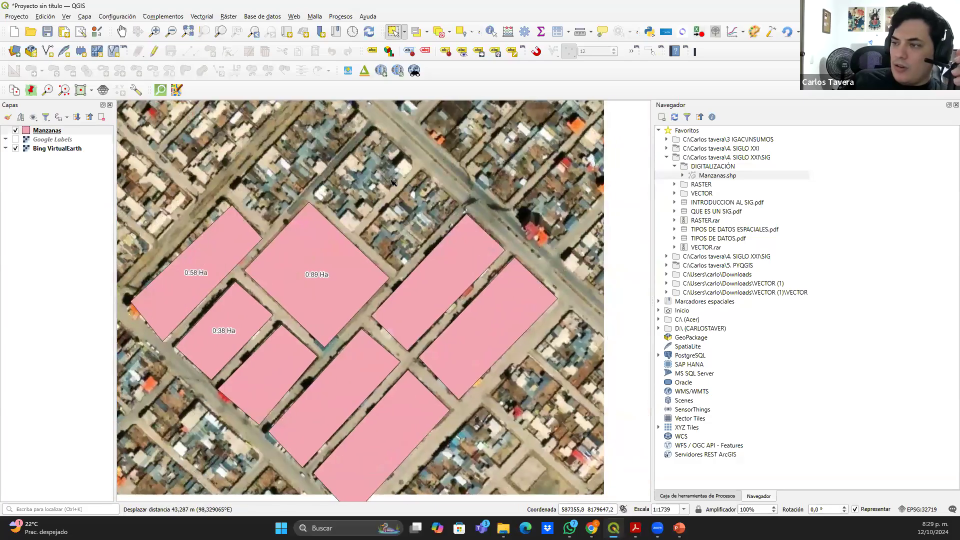
scroll(389, 221, up, 1)
scroll(389, 221, down, 2)
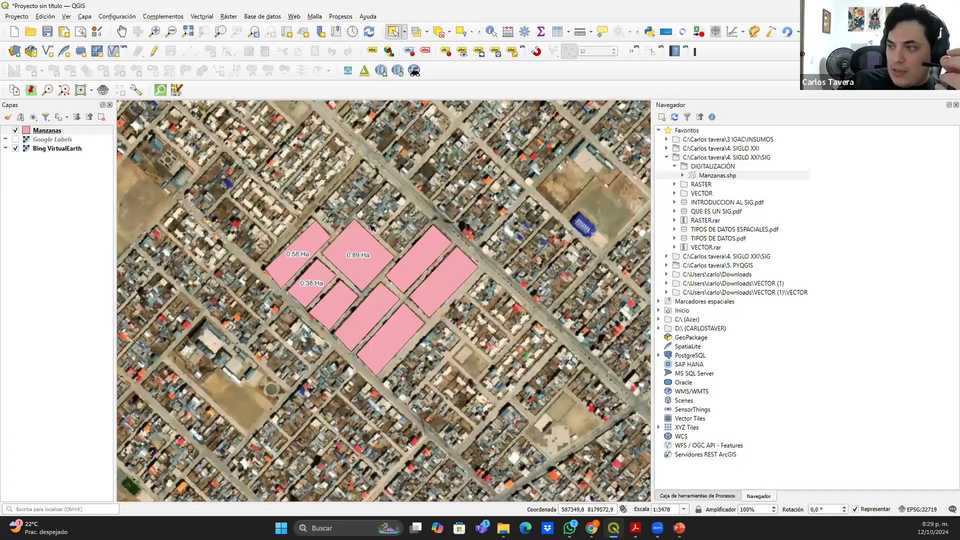
scroll(371, 227, up, 1)
drag(340, 213, 358, 233)
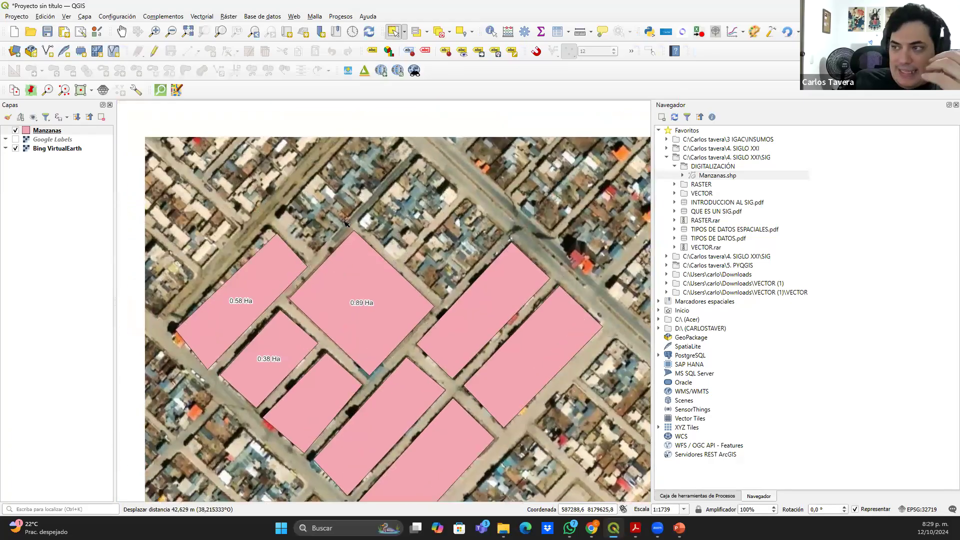
Resume editing Manzanas, digitize the elongated block northeast of the 0.58 Ha block as a polygon, and accept its attributes
click(154, 51)
scroll(296, 183, up, 1)
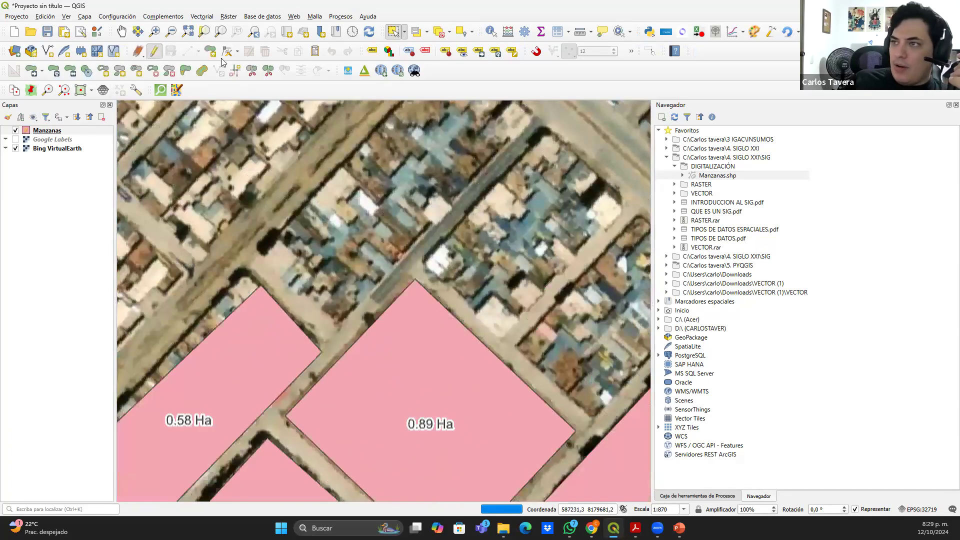
click(210, 52)
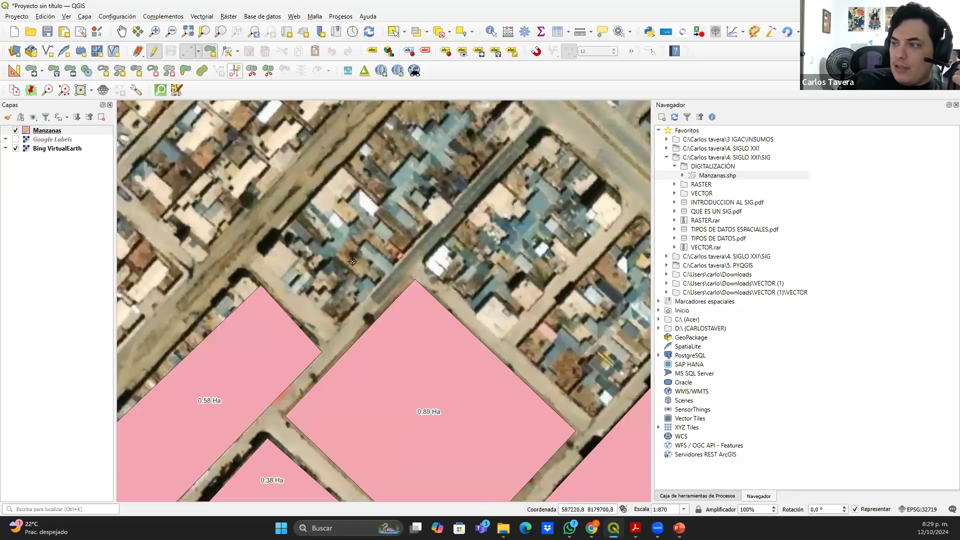
click(264, 258)
drag(397, 111, 327, 203)
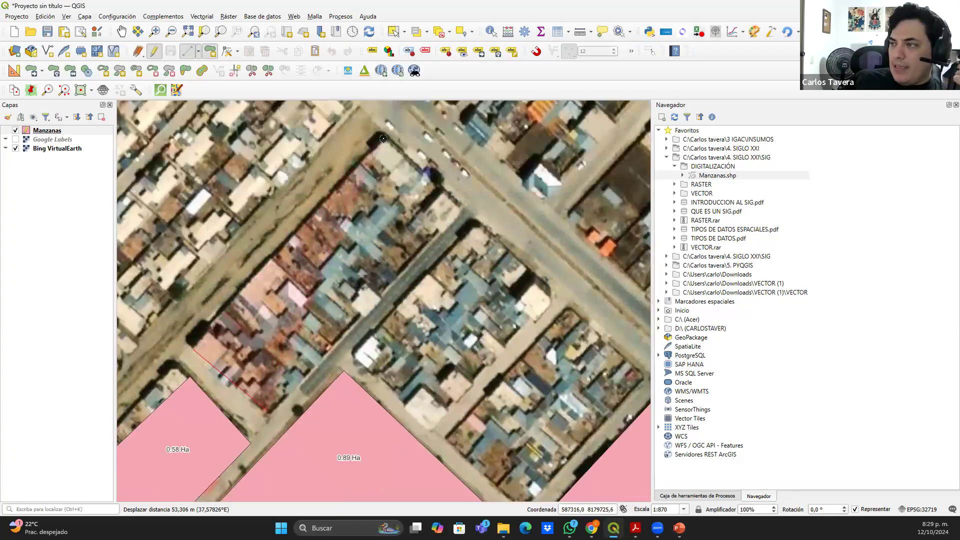
click(381, 139)
click(463, 212)
right_click(462, 213)
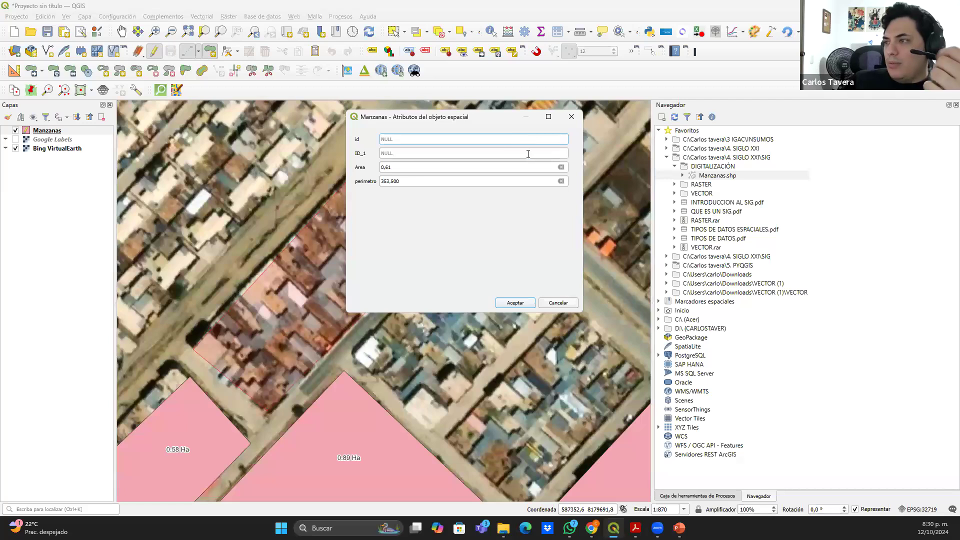
click(511, 303)
Check the new block's label among the digitized blocks, and stop editing the Manzanas layer, saving its changes
scroll(454, 293, up, 1)
scroll(457, 293, down, 1)
scroll(460, 293, down, 3)
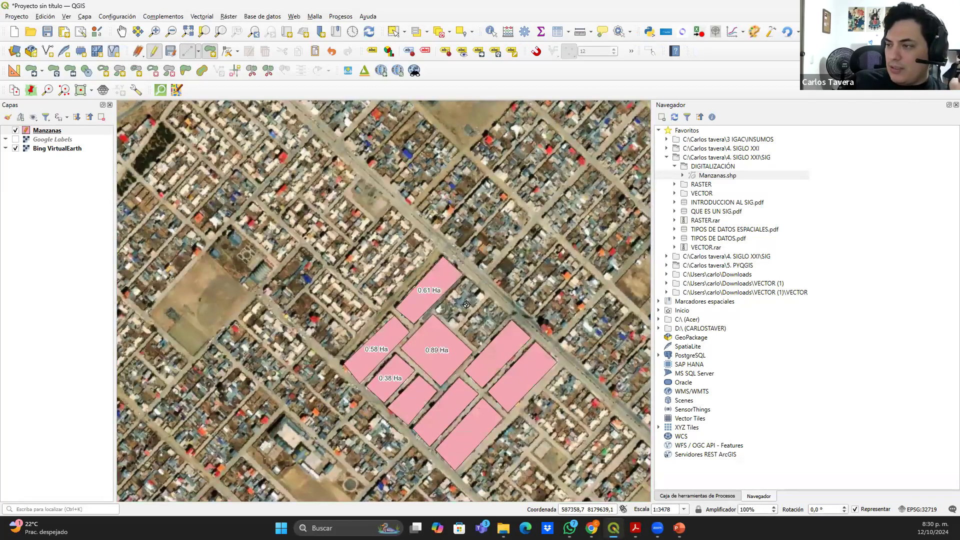
scroll(457, 293, up, 2)
drag(458, 293, 419, 239)
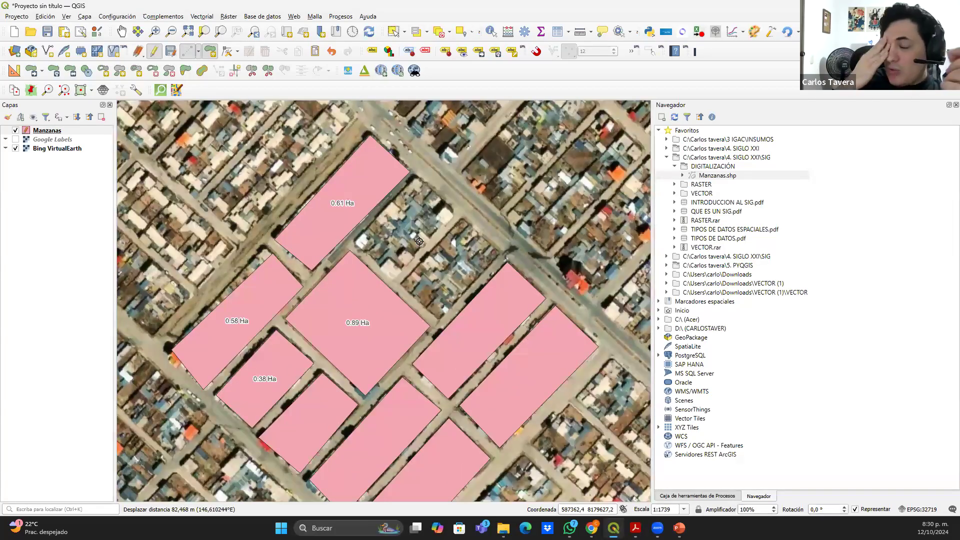
click(154, 52)
click(467, 274)
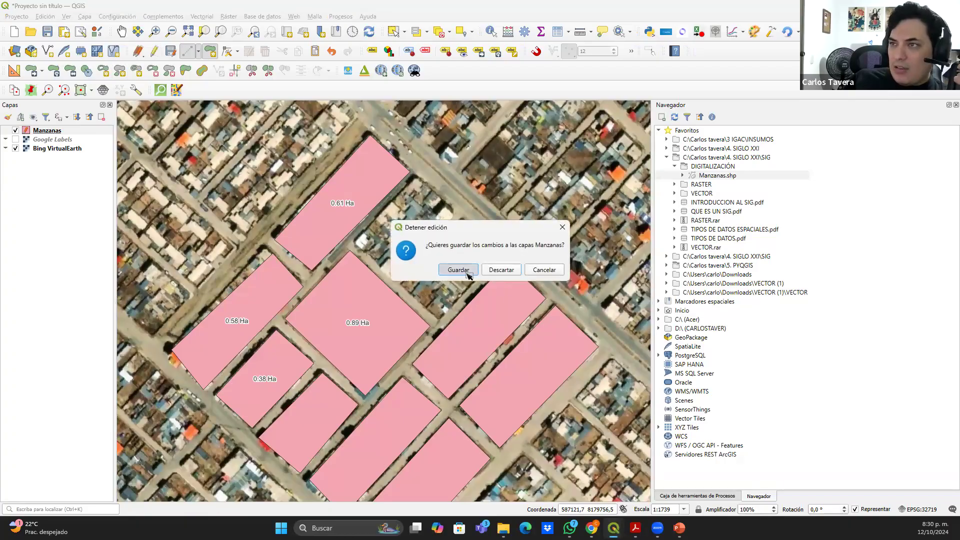
Open the Manzanas attribute table and select the records in rows 6 to 9
right_click(63, 135)
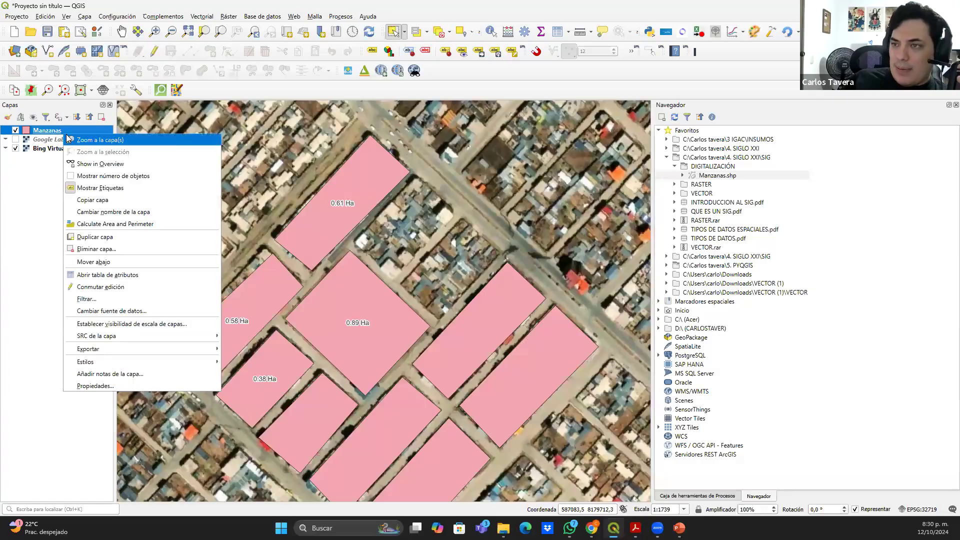
click(140, 276)
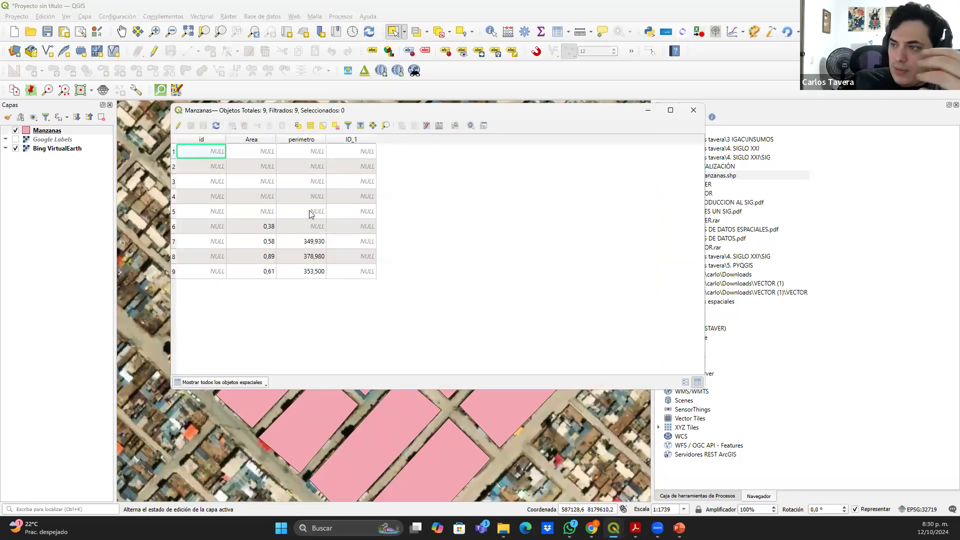
drag(175, 228, 189, 271)
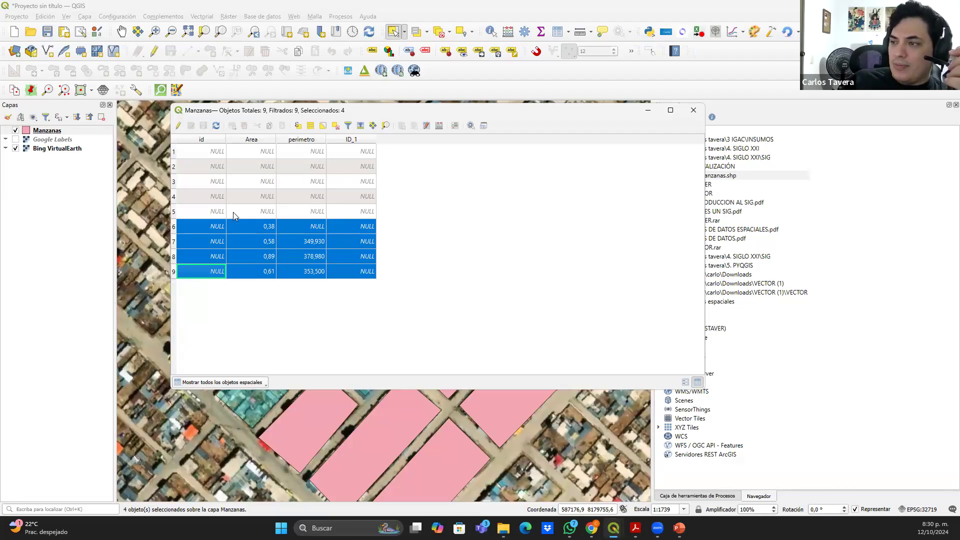
click(199, 229)
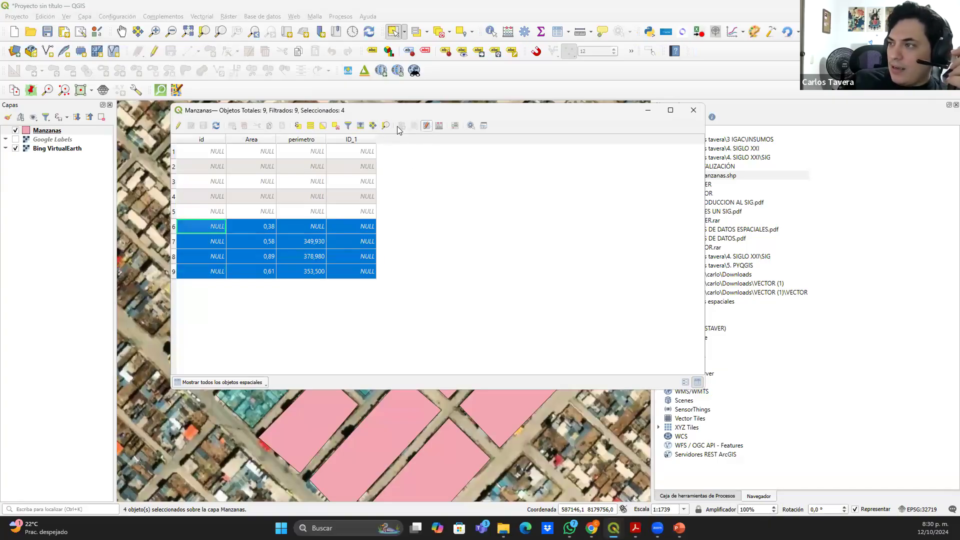
Enable editing in the attribute table and delete the ID_1 field from Manzanas
click(178, 126)
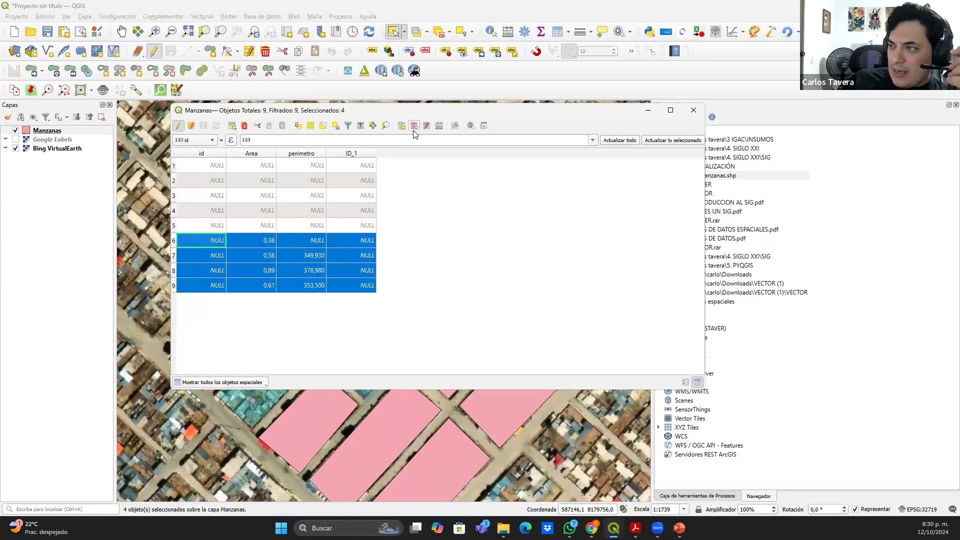
click(415, 127)
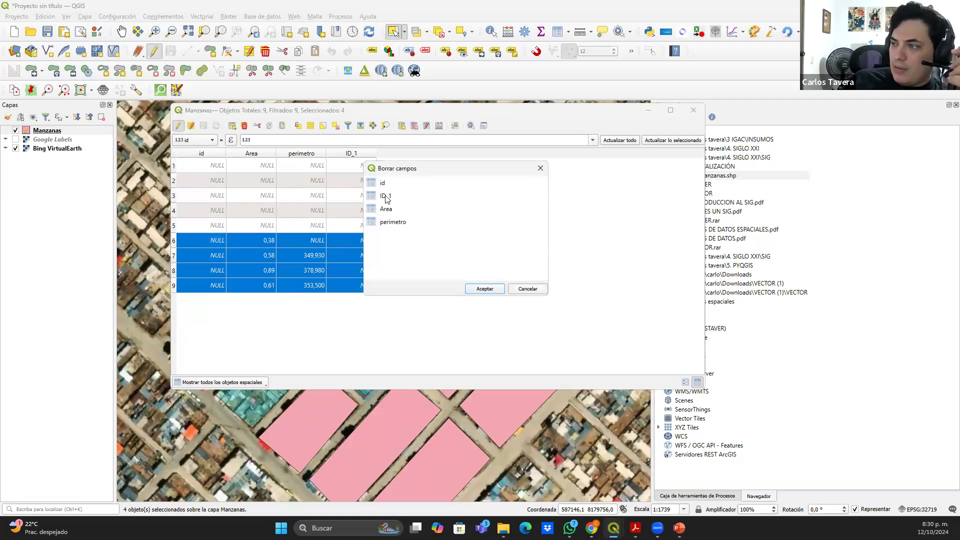
click(386, 196)
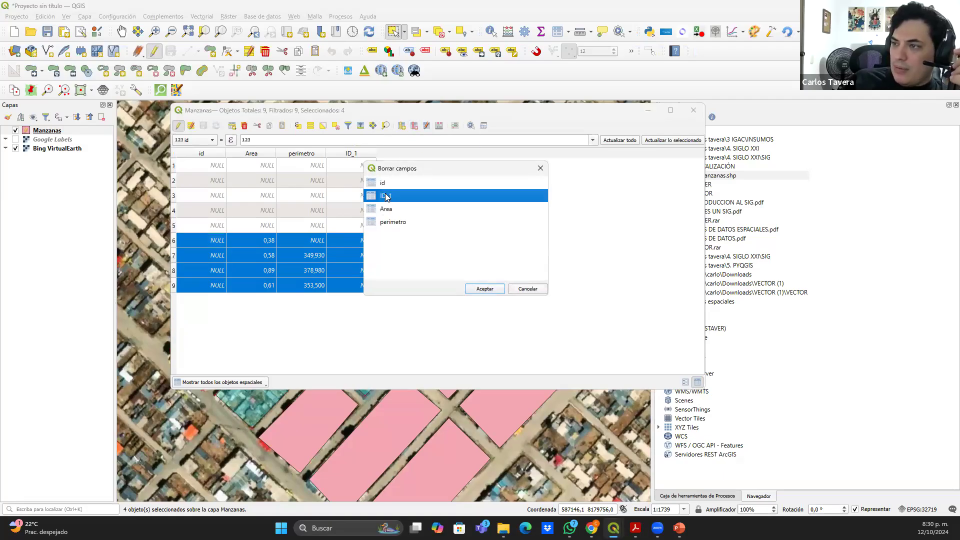
click(485, 289)
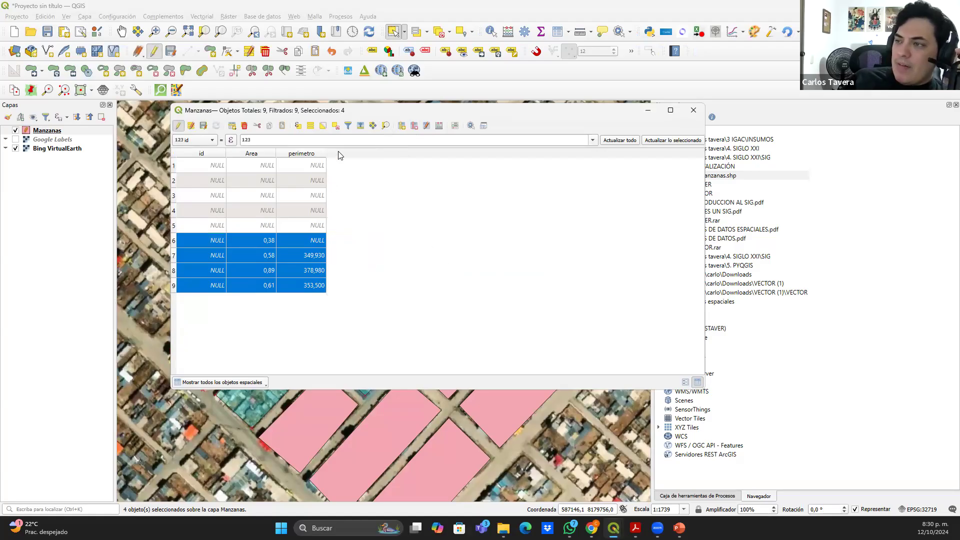
Add a Texto (cadena) field named Clase with length 50, and stop editing Manzanas, saving the changes
click(401, 126)
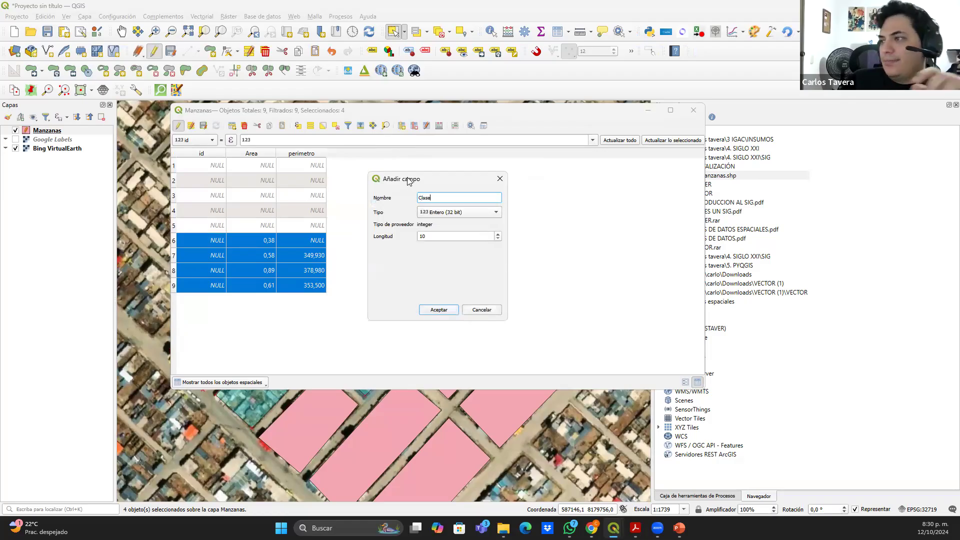
click(489, 212)
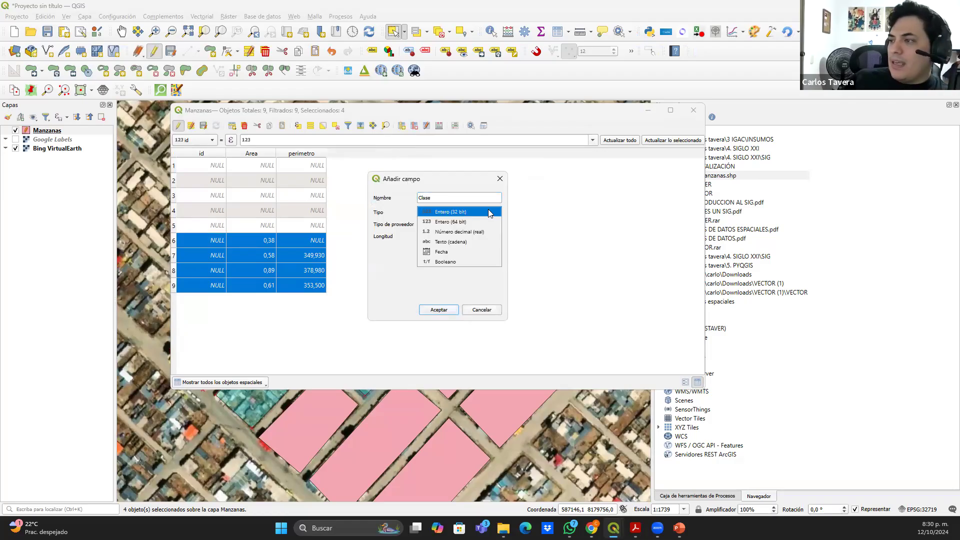
click(488, 242)
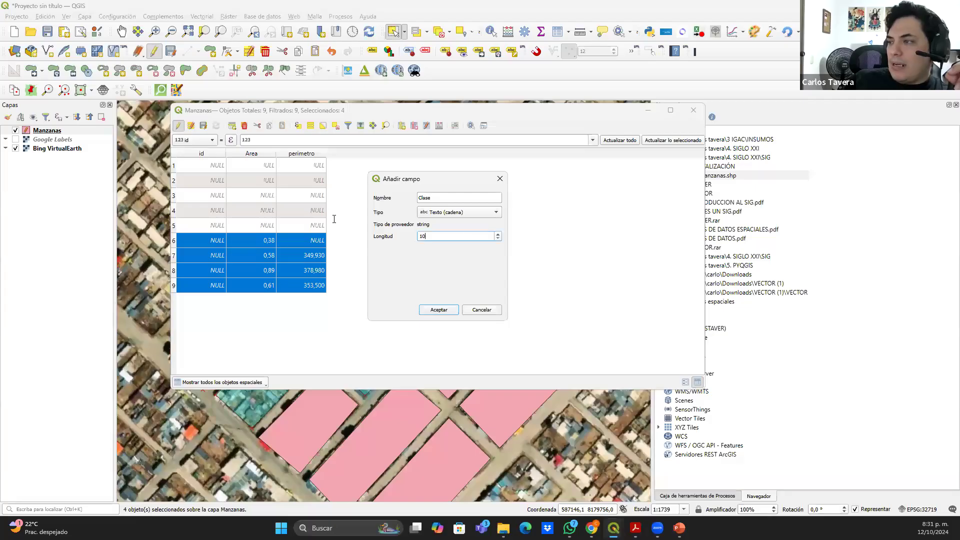
drag(334, 219, 346, 185)
text(50)
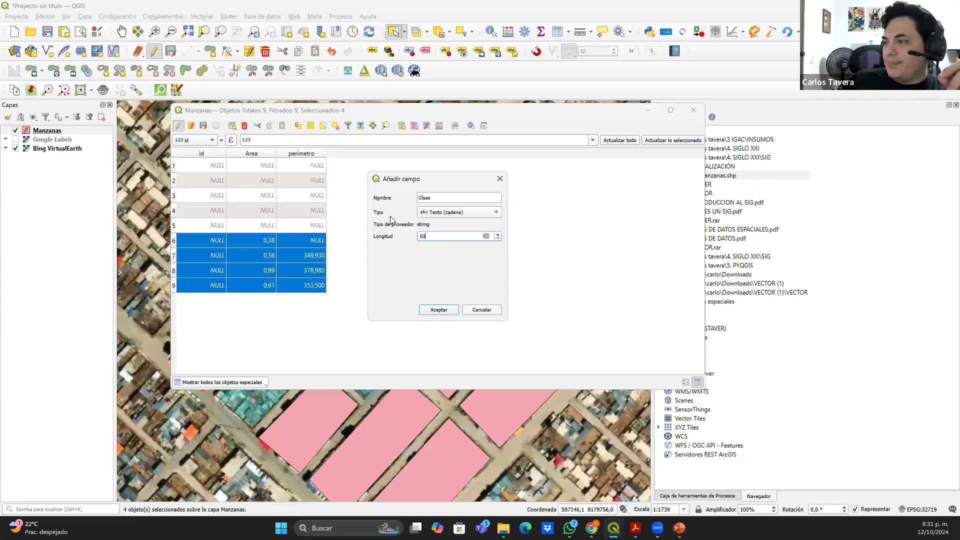
click(439, 310)
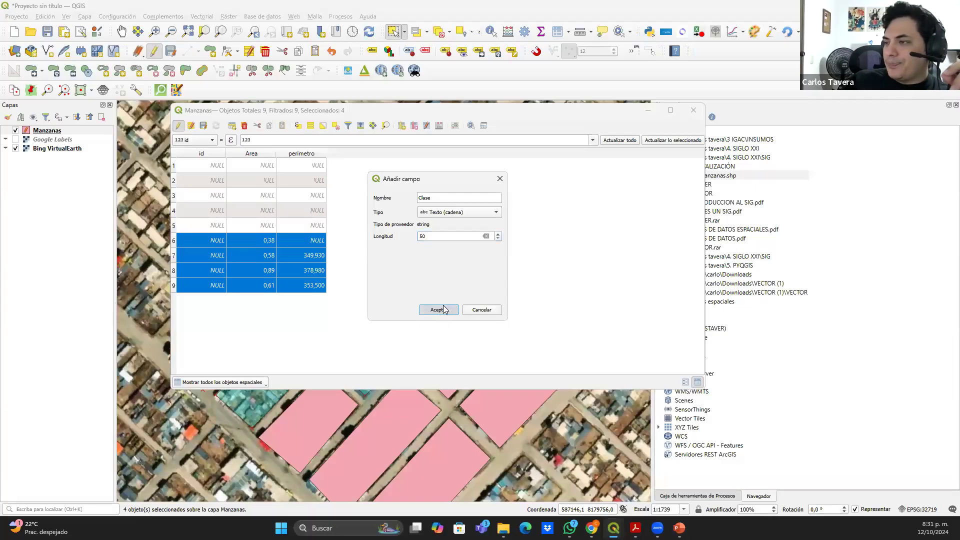
click(179, 125)
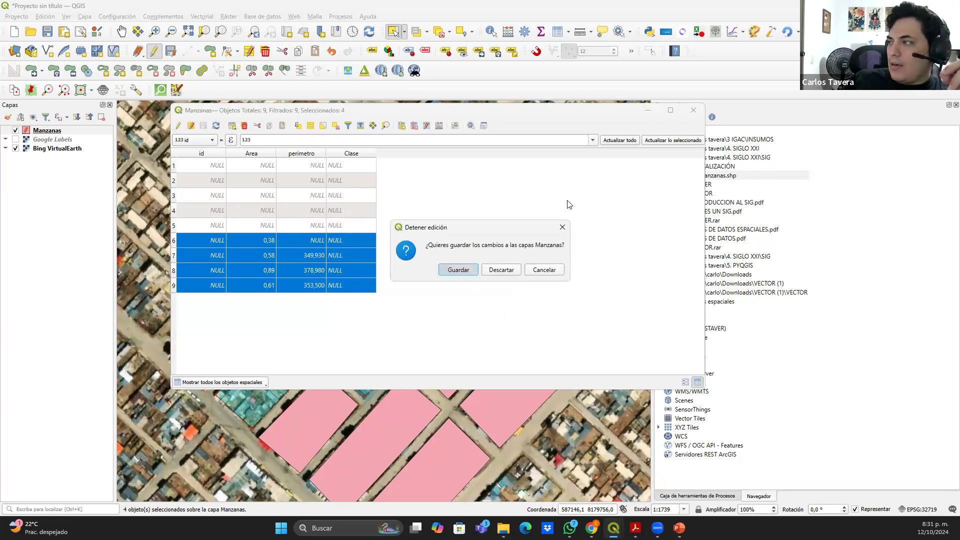
key(Return)
In the Manzanas attribute form properties, set the Clase field's control type to Mapa de valor
click(52, 131)
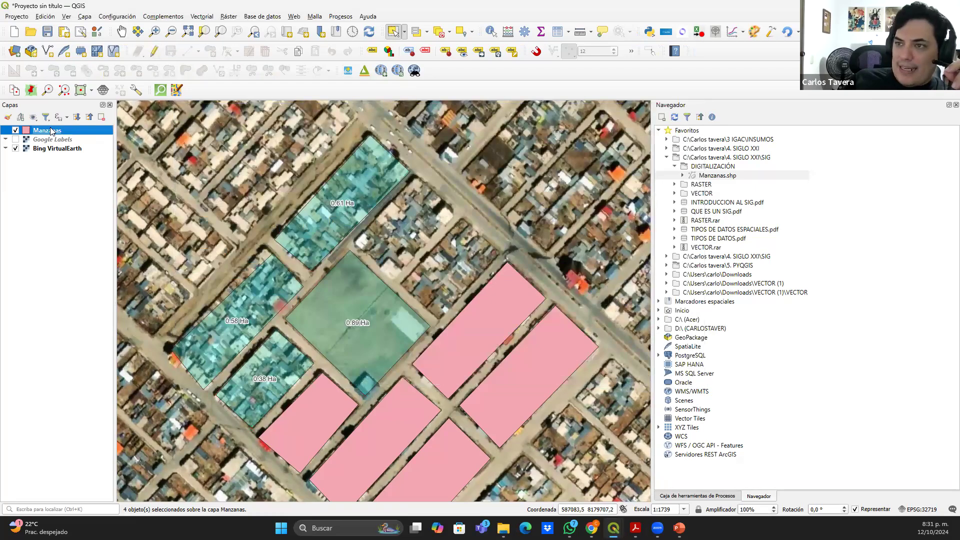
double_click(50, 130)
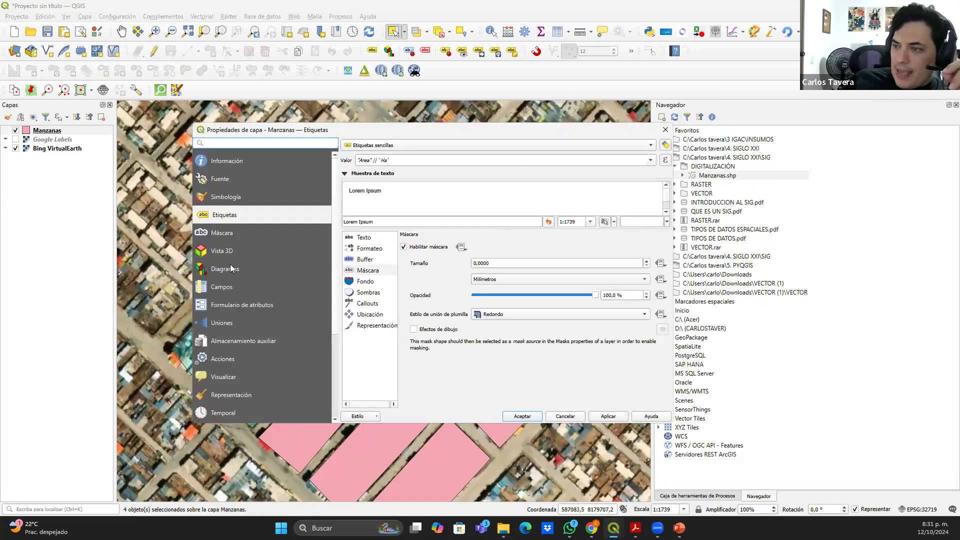
click(224, 308)
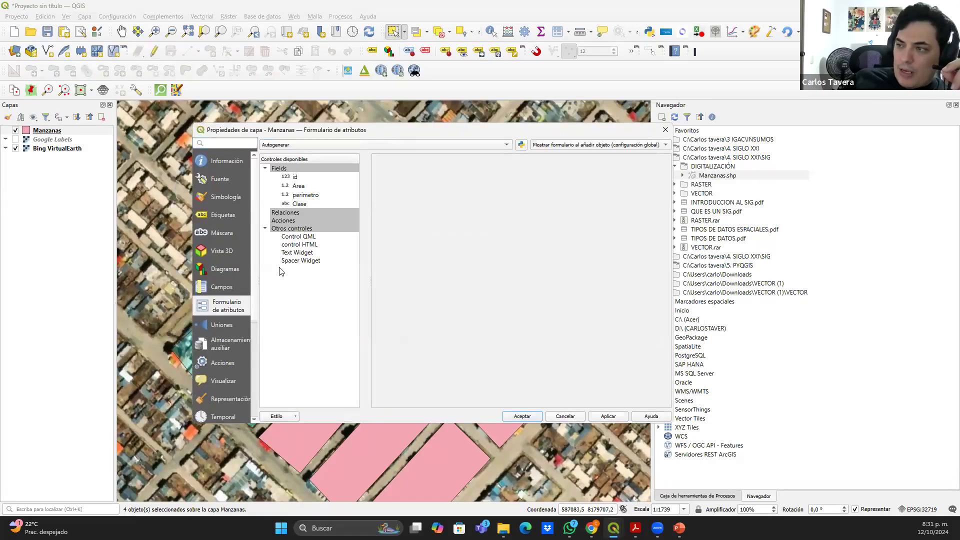
click(302, 204)
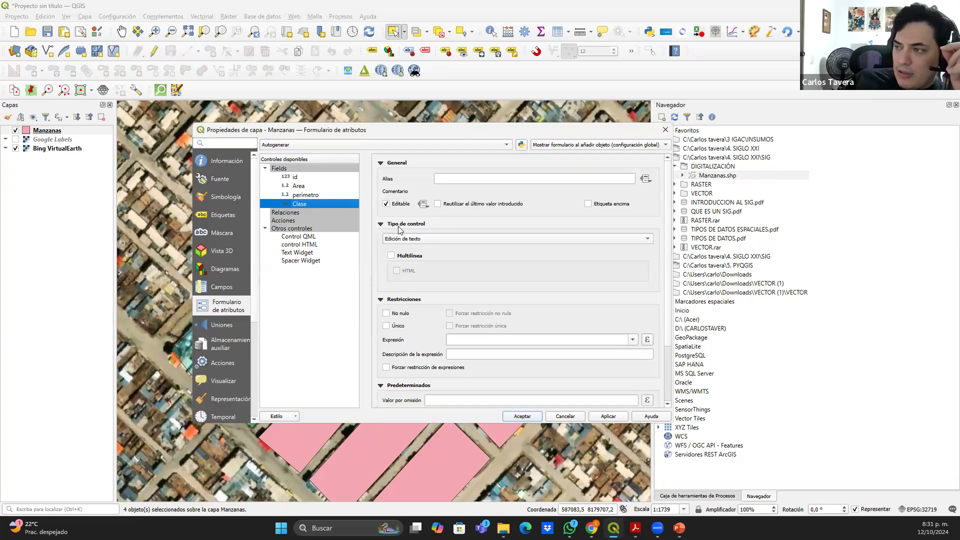
click(457, 239)
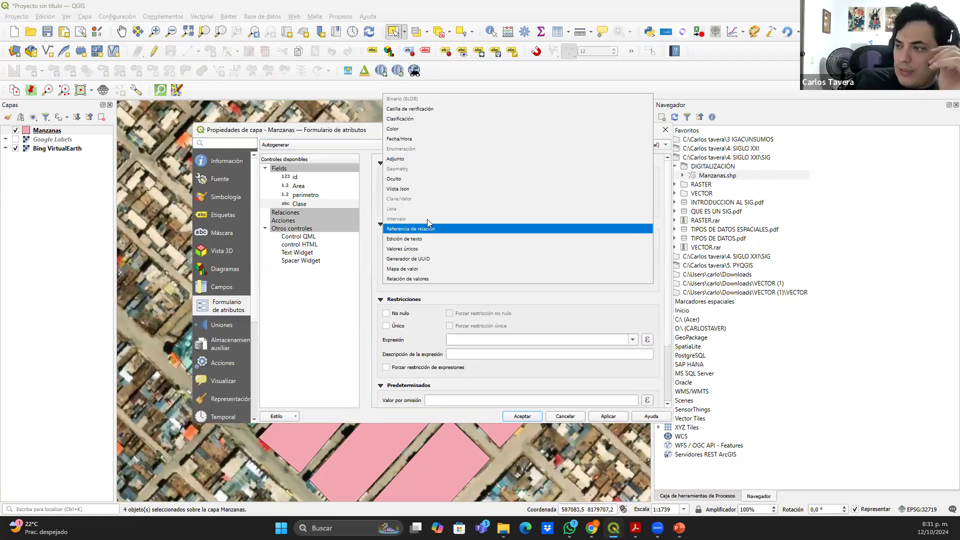
click(409, 269)
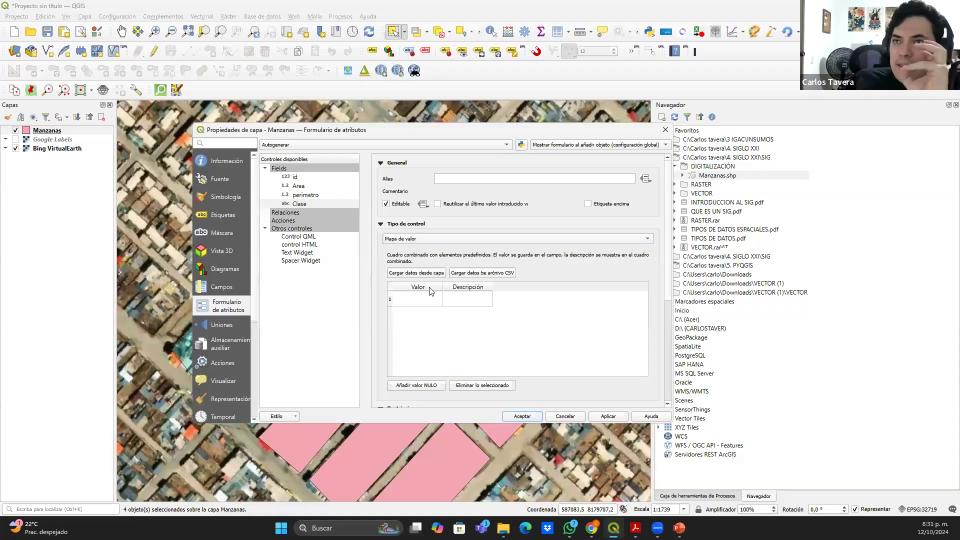
Add Industrial and Comercial to the Clase value map, each with a matching description
double_click(426, 300)
text(Industrial)
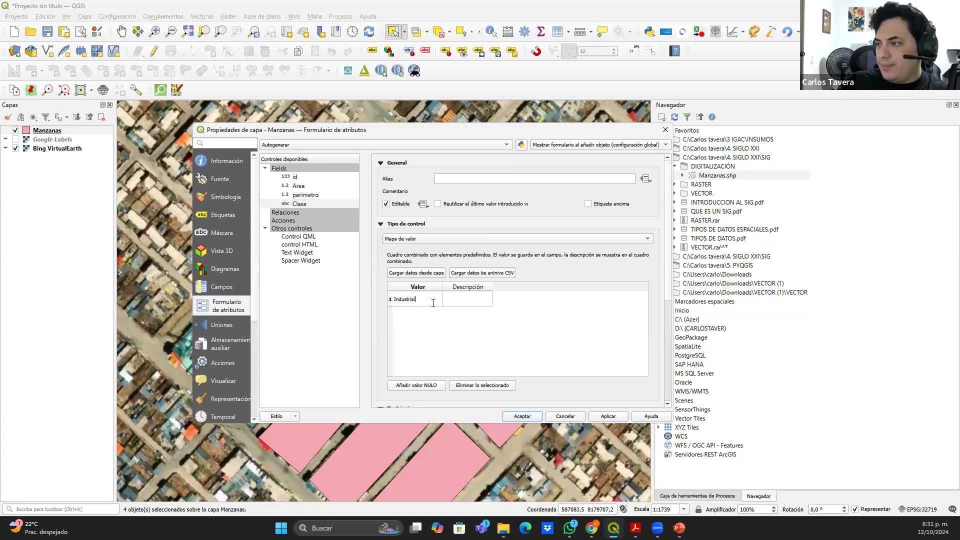
key(Return)
click(472, 299)
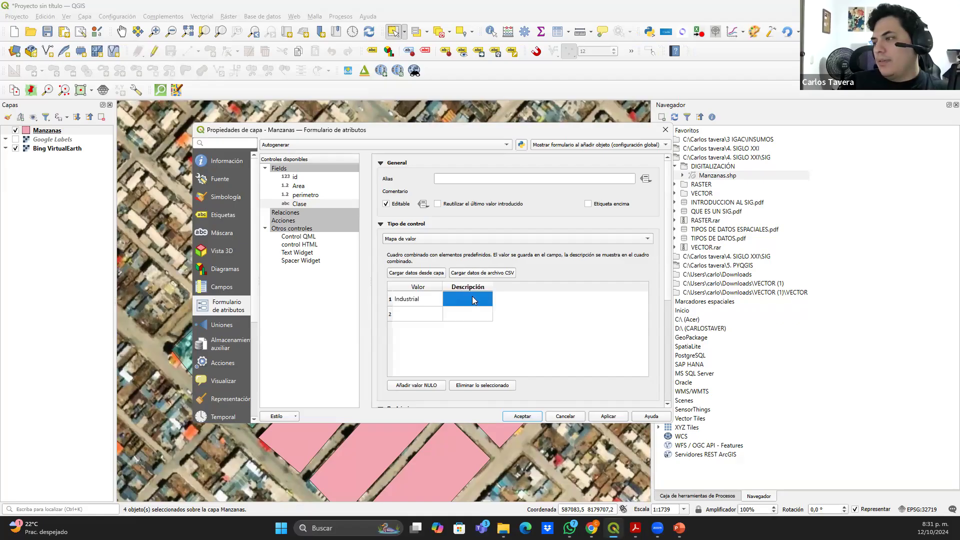
text(Industrial)
double_click(424, 320)
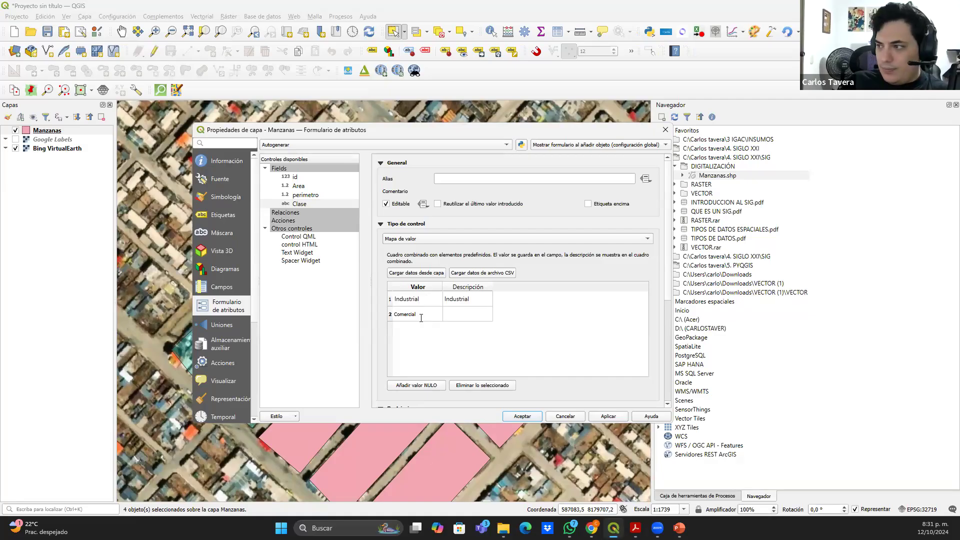
double_click(472, 312)
Add Residencial as the third value of the Clase value map and copy it into its description
double_click(403, 331)
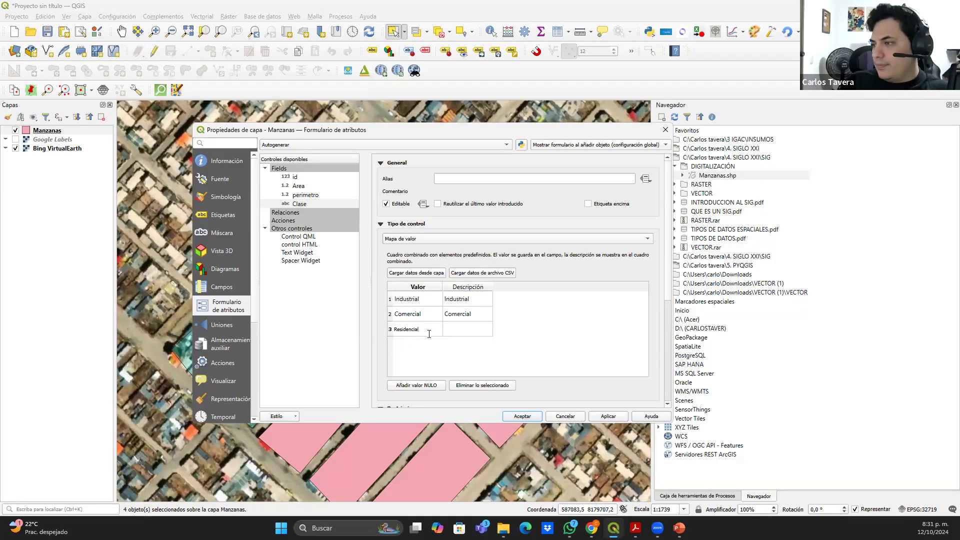
drag(420, 329, 390, 327)
key(ctrl+c)
double_click(481, 329)
key(ctrl+v)
key(Return)
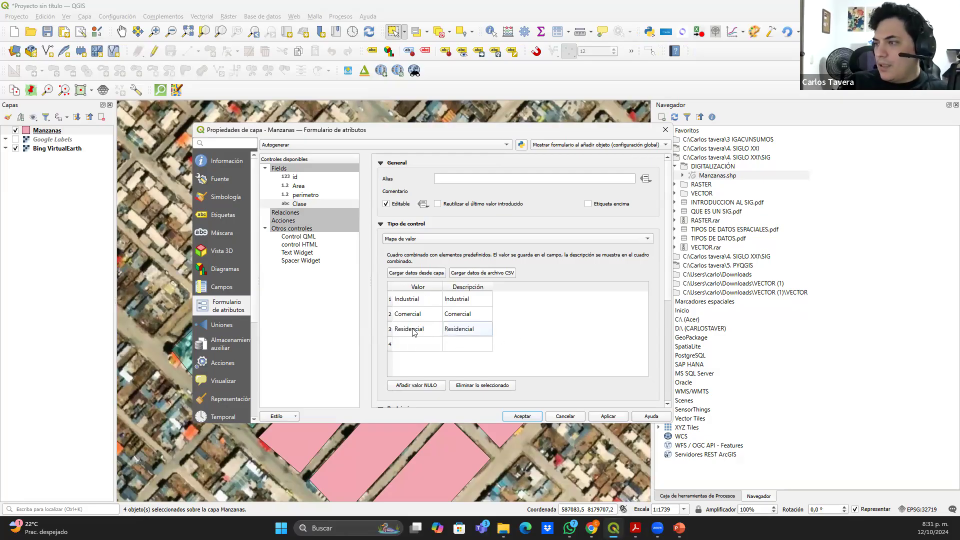
Add Mixto as the fourth value of the Clase value map, with Mixto as its description
double_click(424, 345)
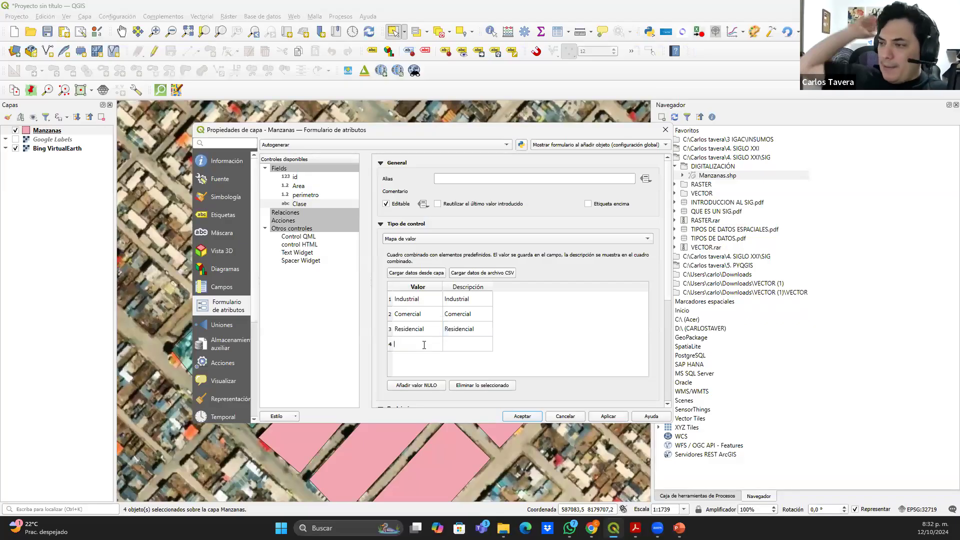
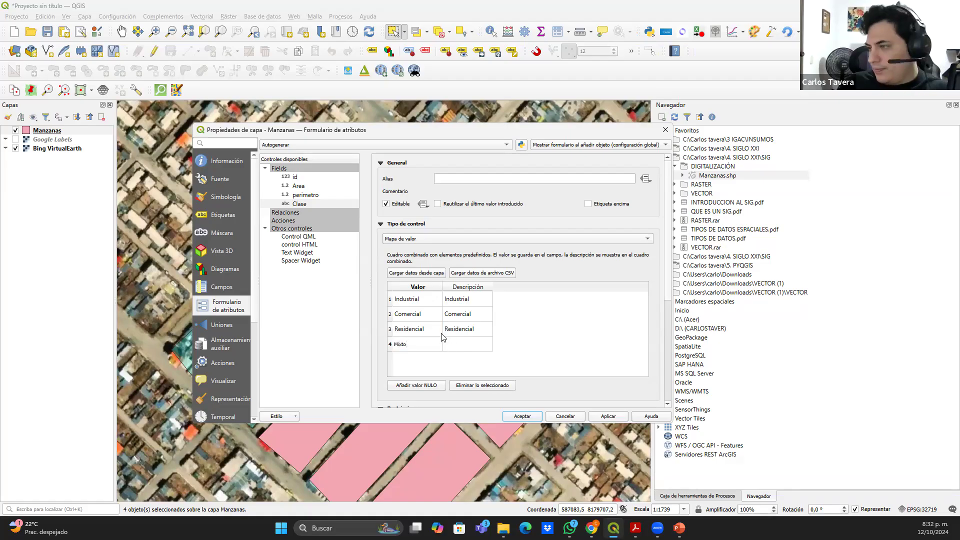
drag(421, 345, 369, 351)
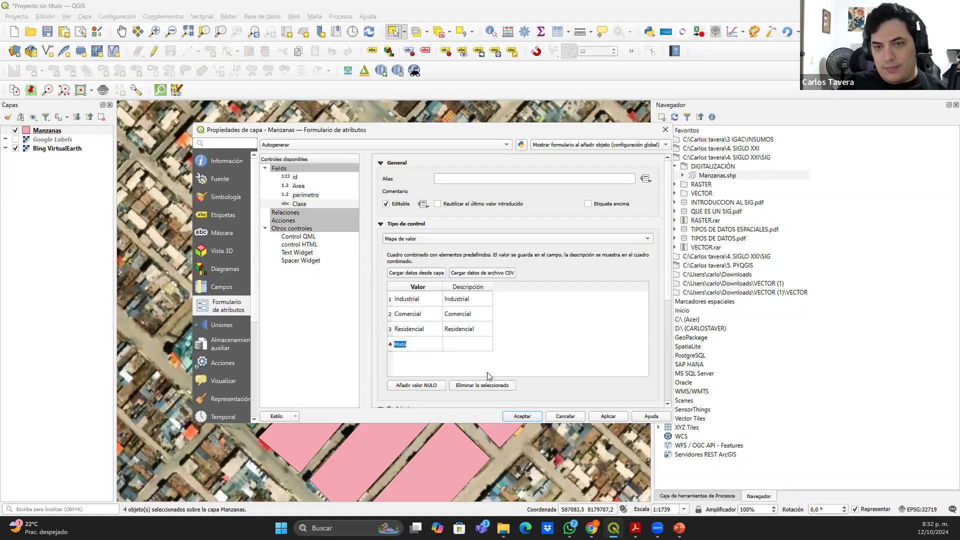
click(453, 345)
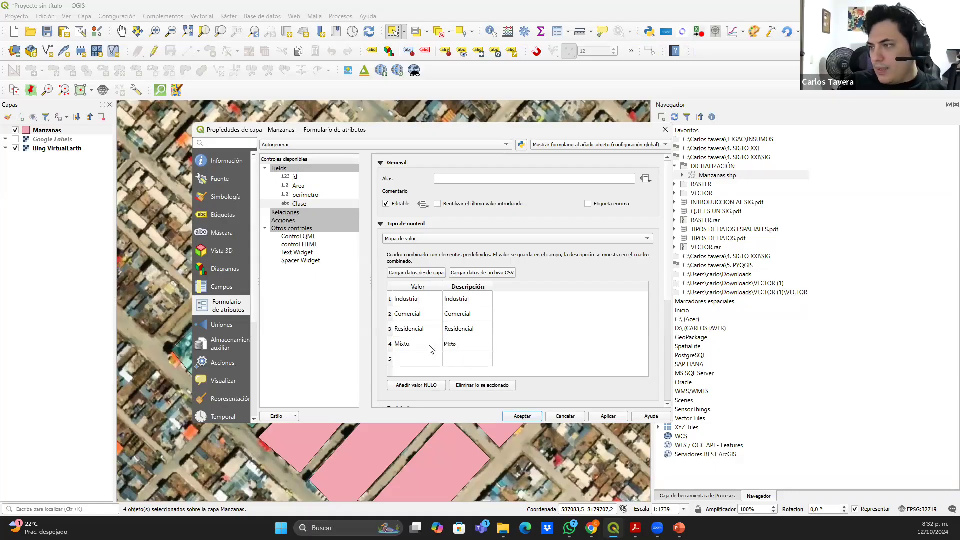
Add Hospitalario with a matching description as the fifth Clase value, and apply and accept the layer properties
scroll(429, 345, down, 1)
double_click(423, 330)
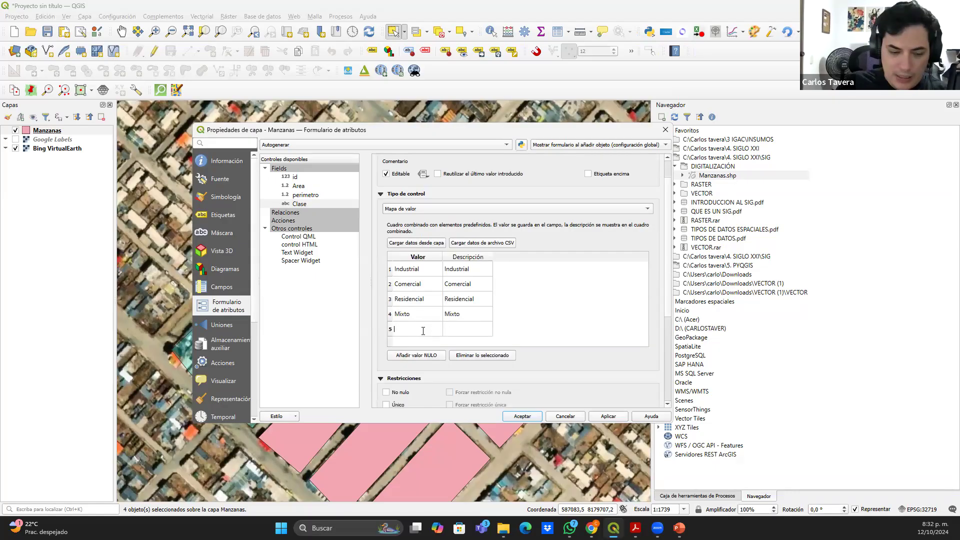
text(Hosp)
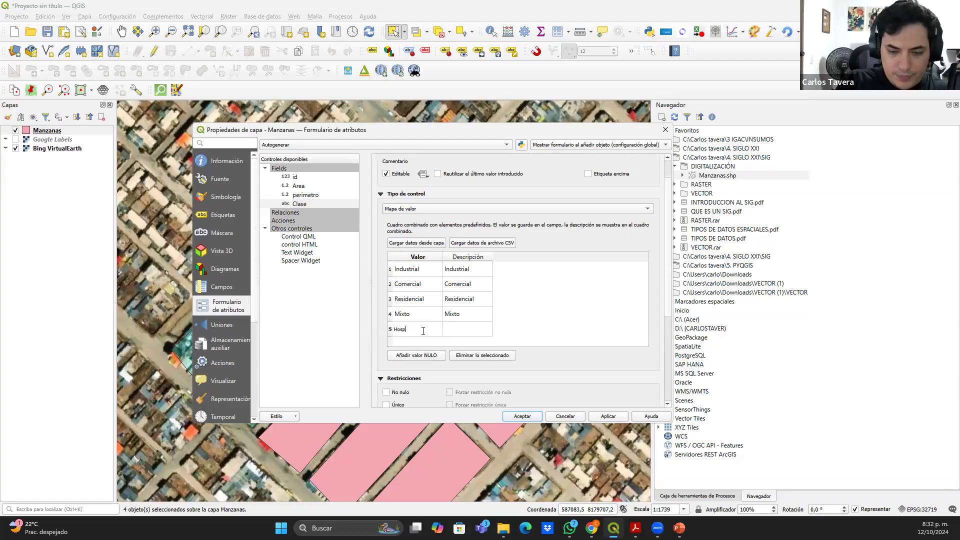
text(italario)
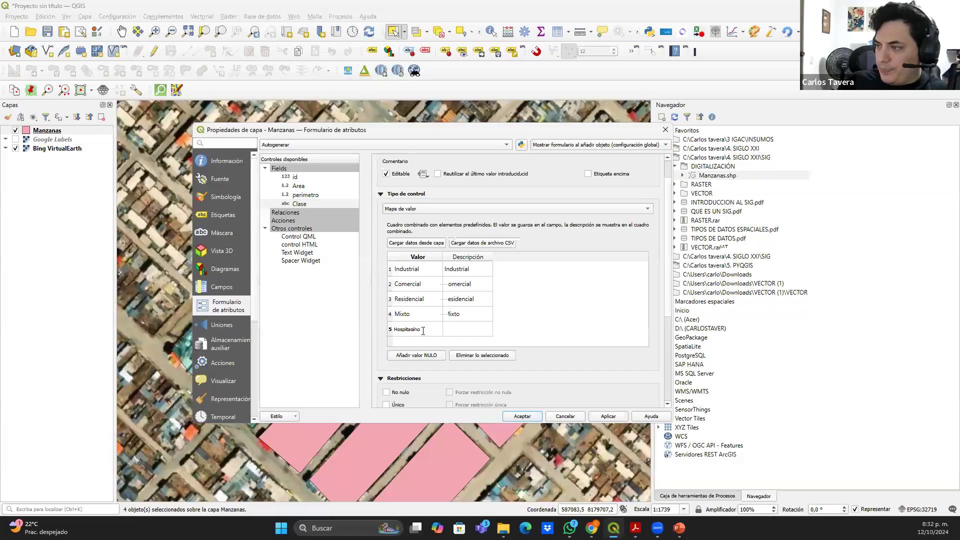
double_click(406, 330)
click(467, 329)
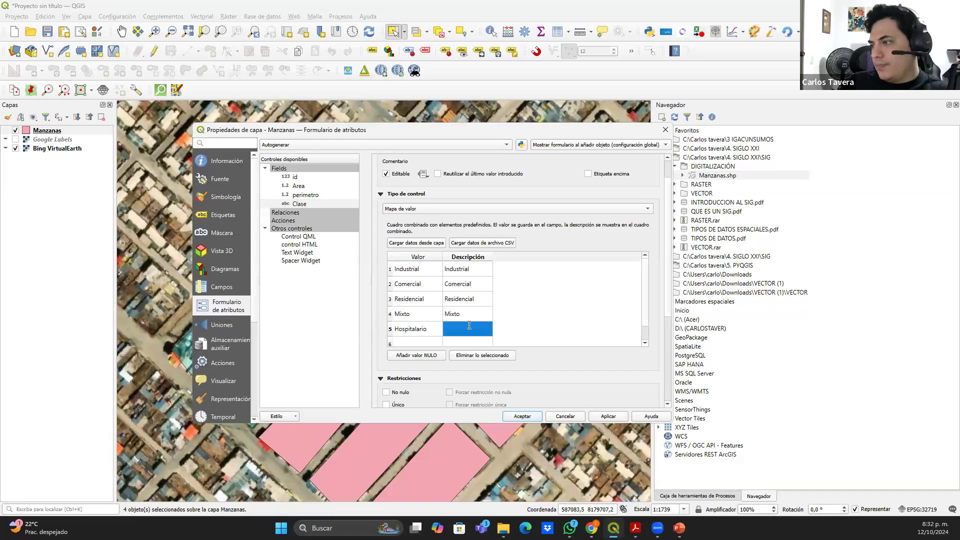
scroll(543, 354, down, 1)
click(607, 416)
click(522, 416)
Clear the selection of blocks on the map and turn on editing for the Manzanas layer
scroll(382, 268, down, 1)
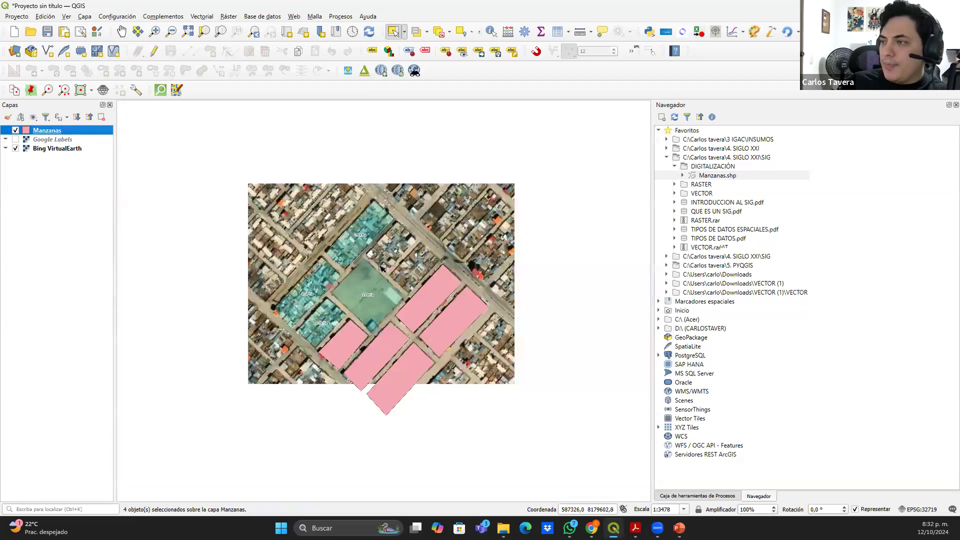
scroll(381, 265, down, 1)
scroll(395, 261, up, 1)
click(396, 261)
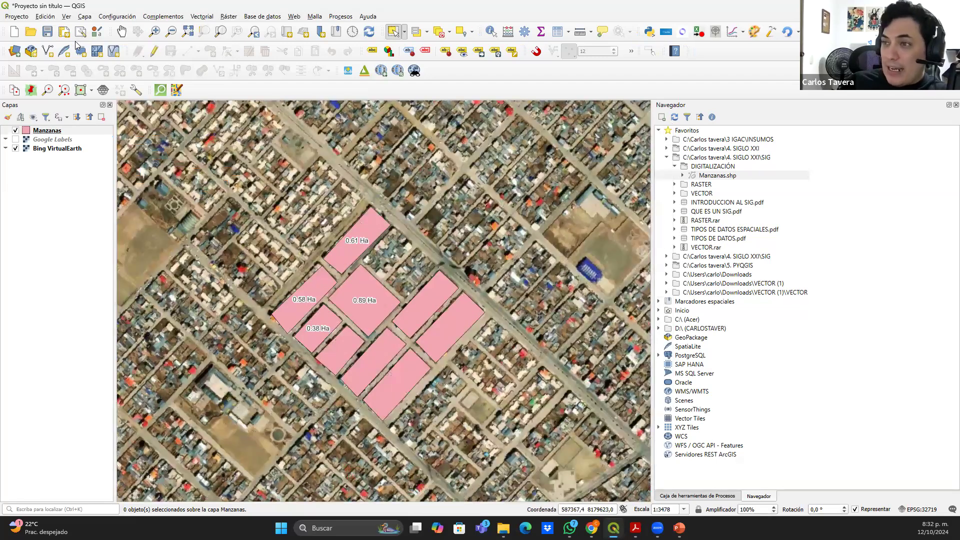
click(71, 131)
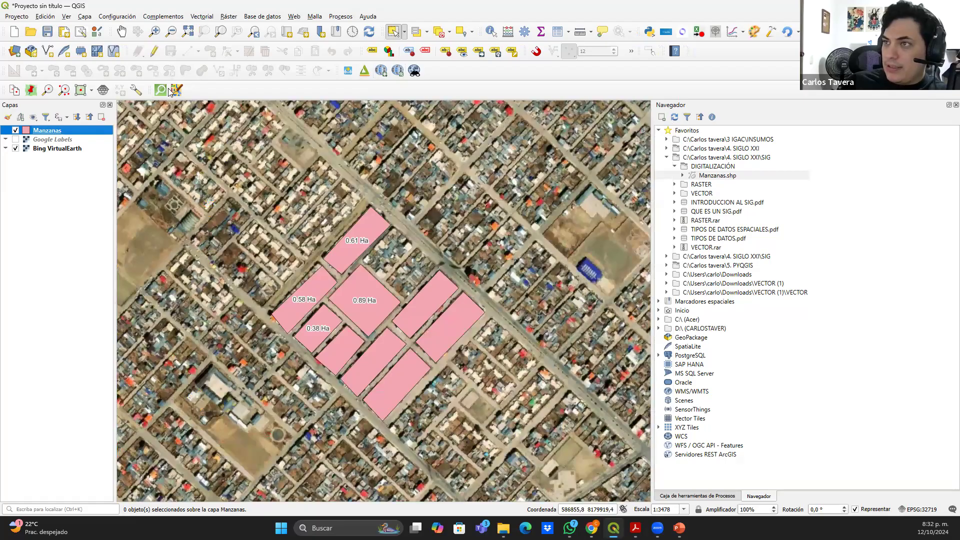
click(155, 52)
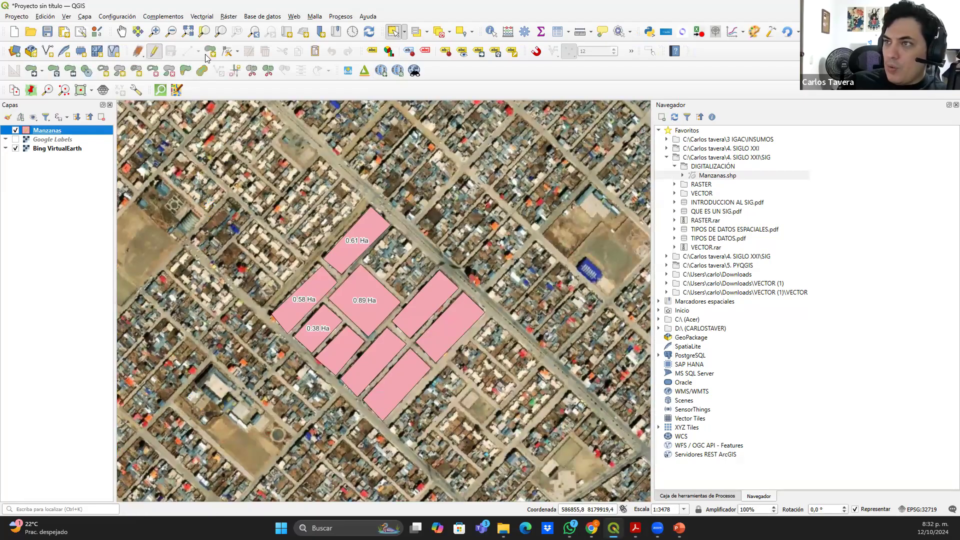
Digitize the undrawn block southeast of the 0.61 Ha block, about 0.39 ha, and save it with Clase set to Mixto
click(210, 51)
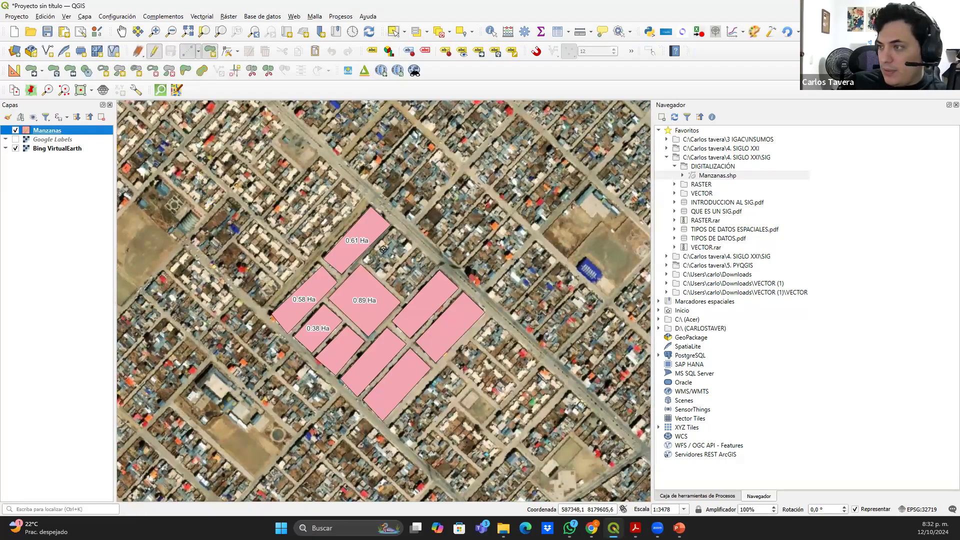
scroll(383, 249, up, 2)
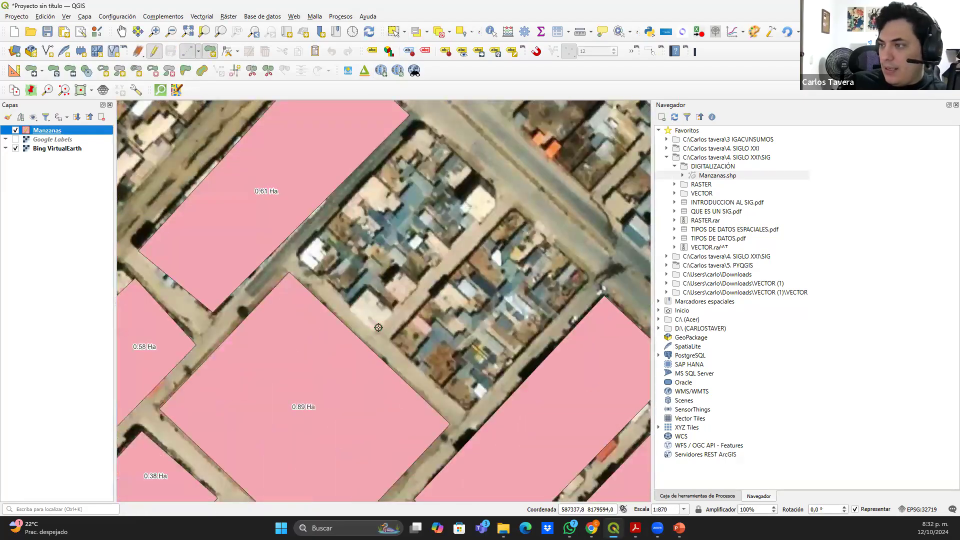
click(299, 248)
click(420, 125)
click(376, 325)
click(493, 196)
right_click(493, 195)
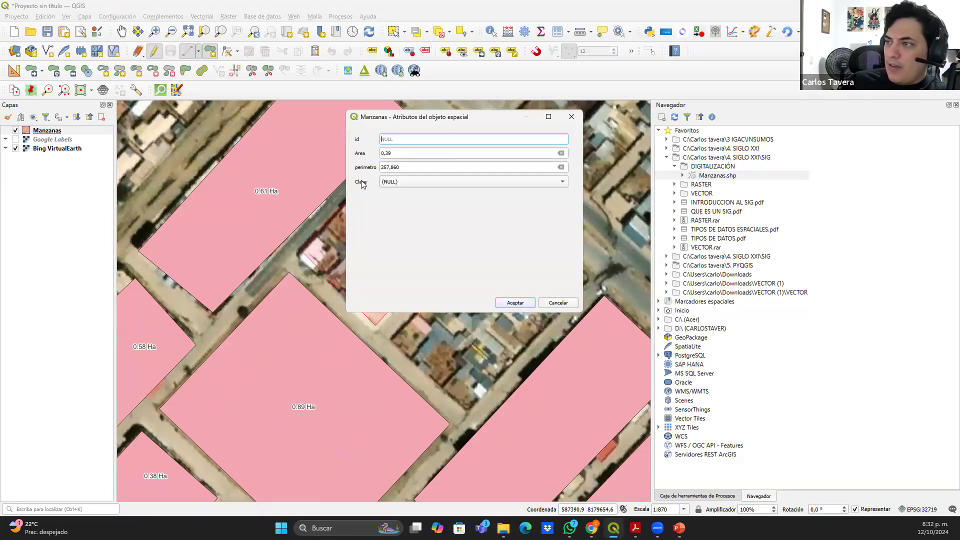
click(400, 183)
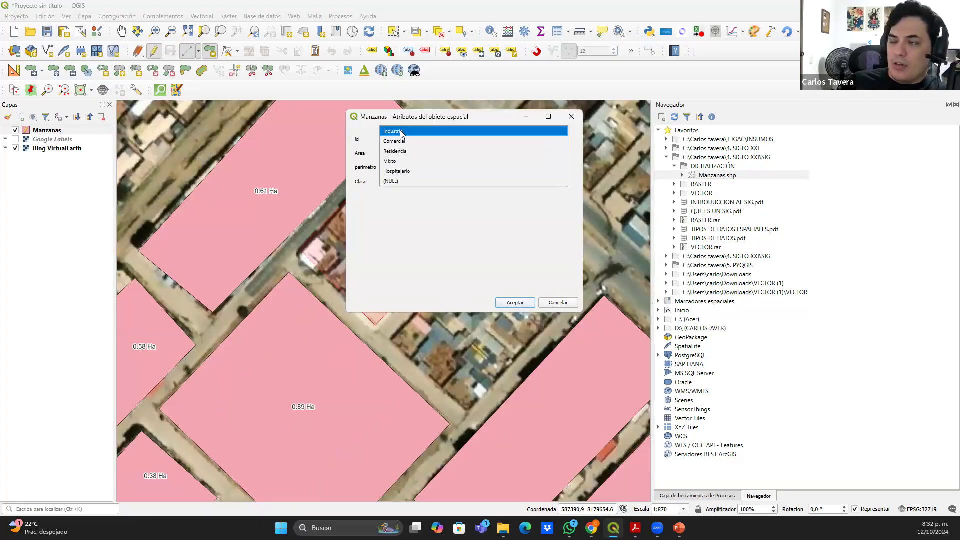
click(400, 161)
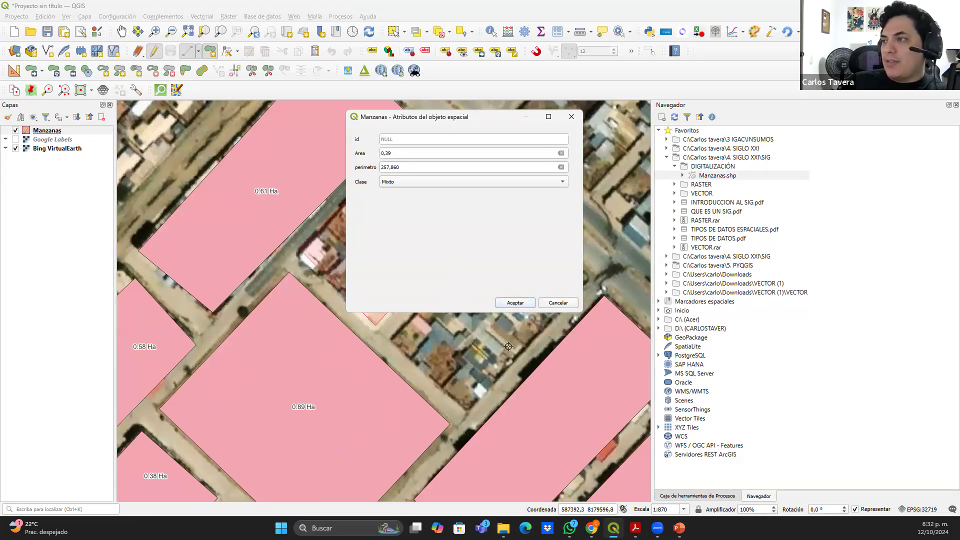
click(513, 304)
Digitize the remaining block southeast of the 0.39 Ha block, about 0.36 ha, and save it with Clase set to Residencial
drag(397, 264, 360, 284)
drag(374, 237, 331, 193)
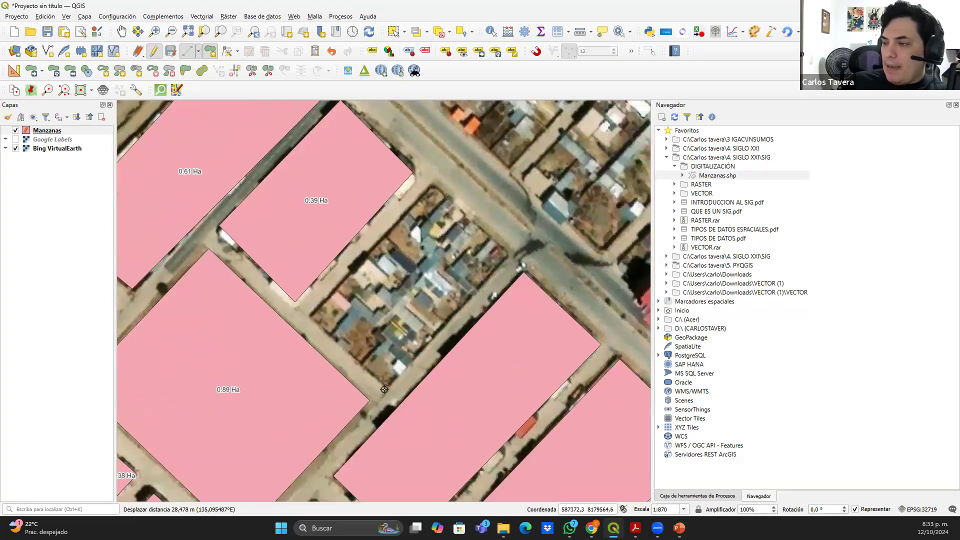
click(310, 310)
click(385, 382)
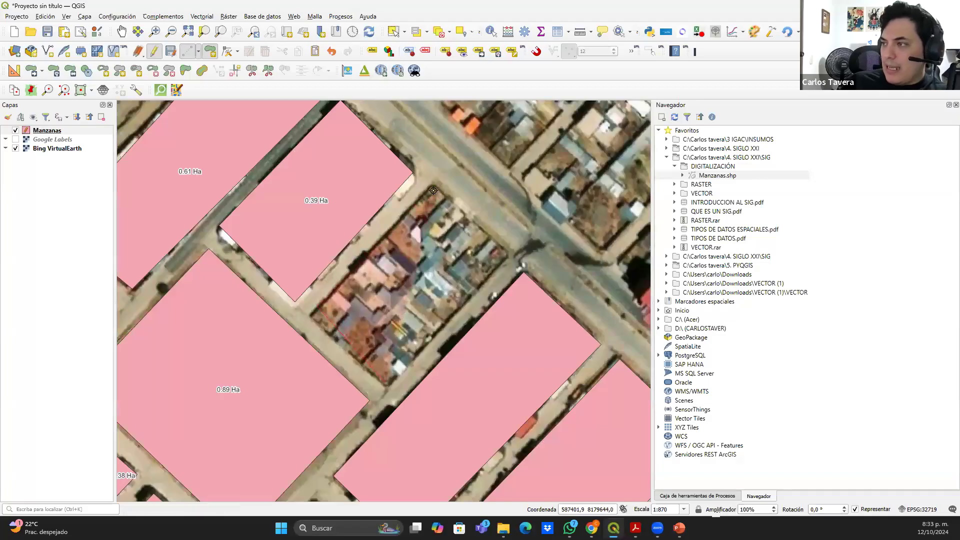
click(434, 192)
click(507, 254)
right_click(496, 251)
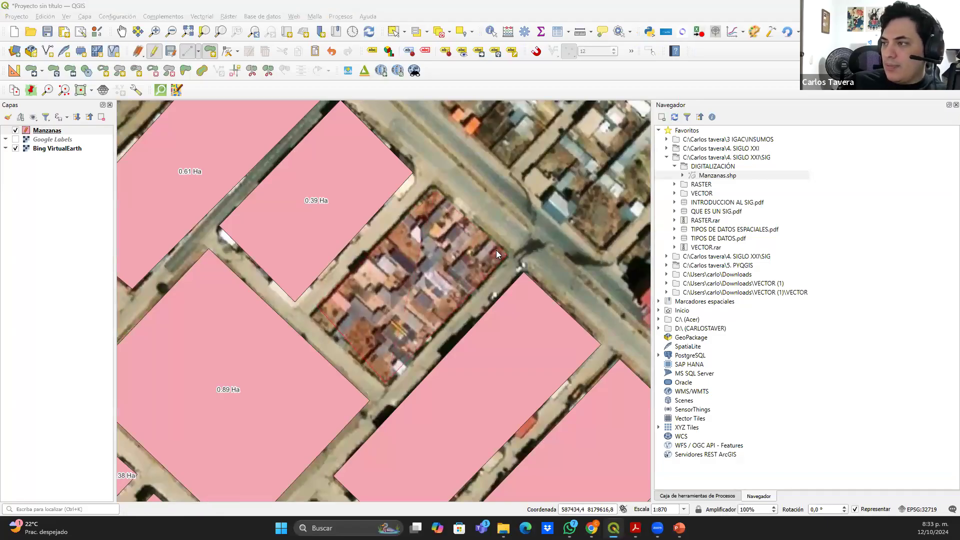
click(398, 183)
click(412, 152)
click(515, 303)
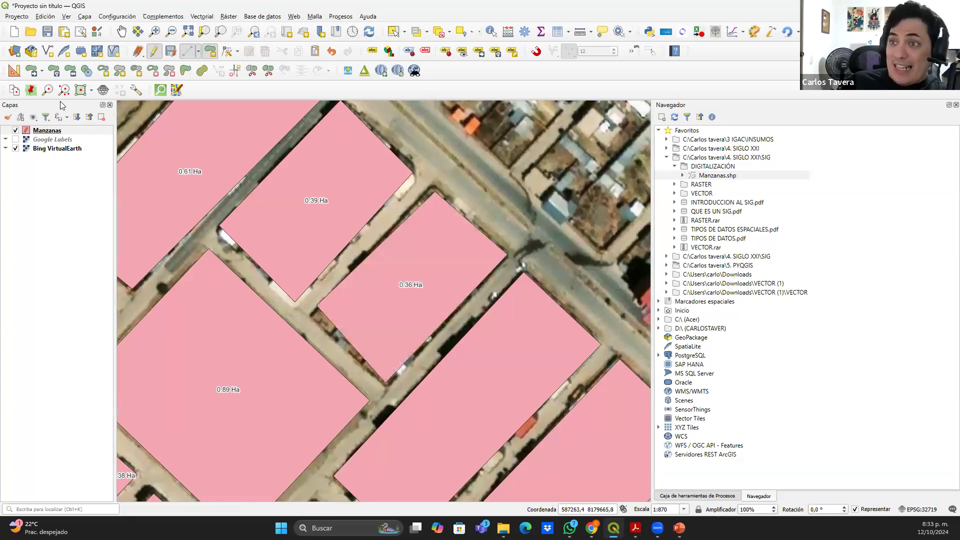
In the Manzanas attribute table, set Clase to Hospitalario for row 3 and Residencial for row 4
right_click(61, 131)
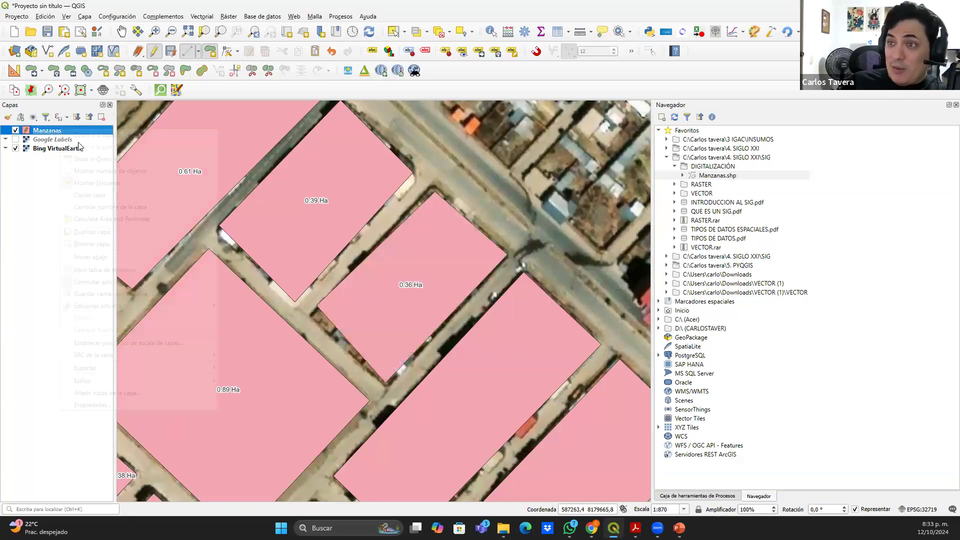
click(135, 270)
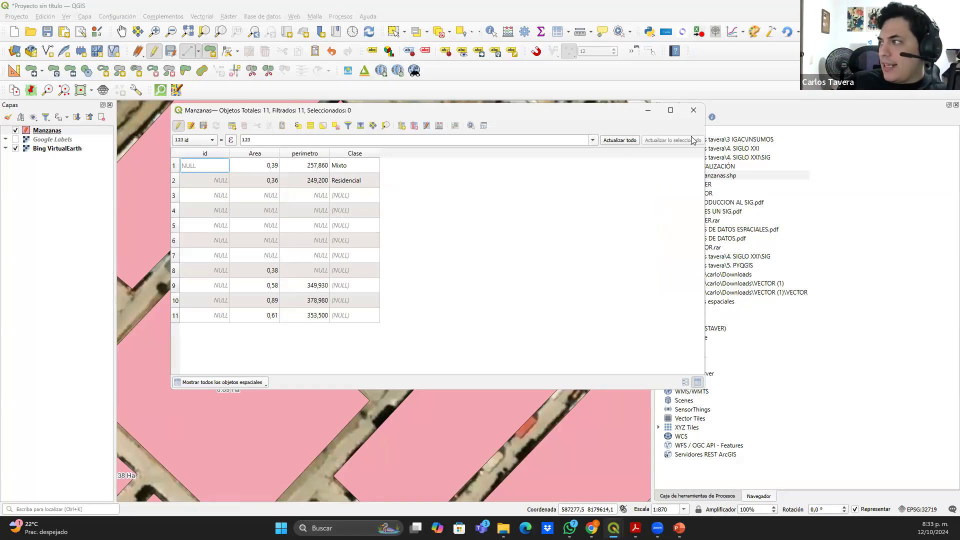
double_click(371, 197)
click(371, 196)
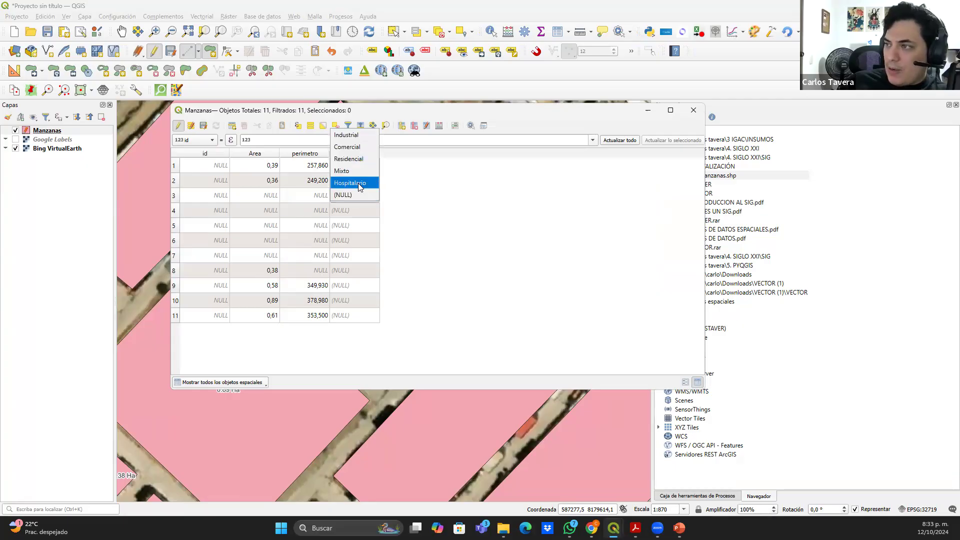
click(358, 183)
click(370, 206)
click(372, 210)
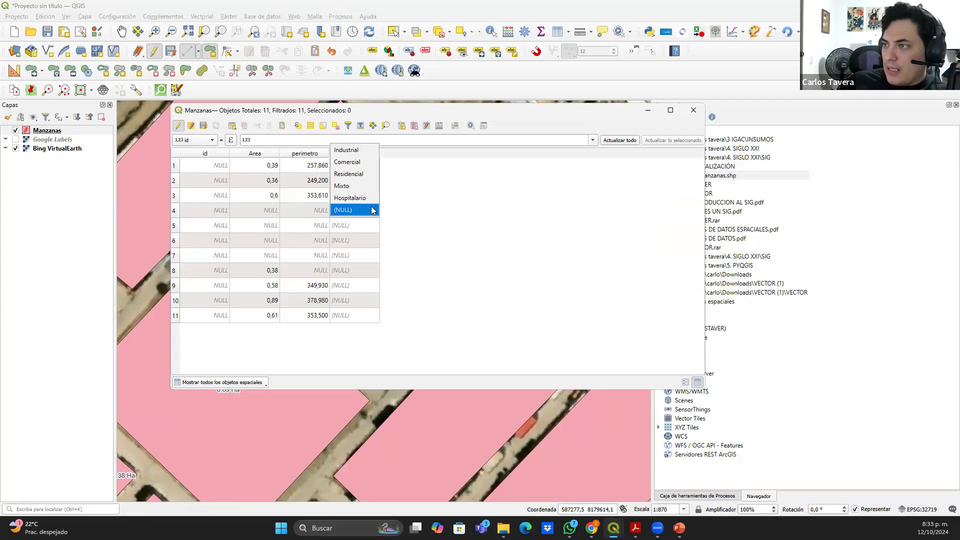
click(350, 174)
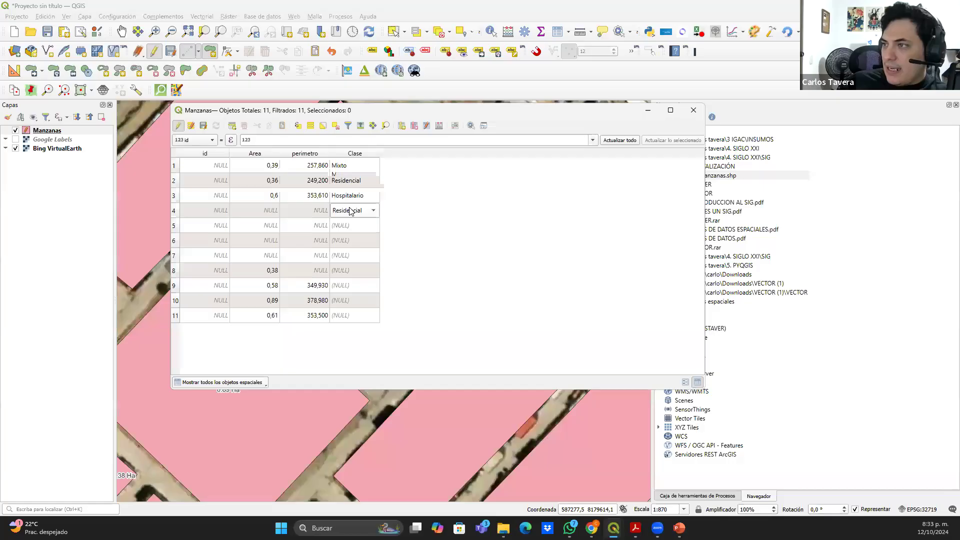
Set Clase to Industrial for row 5 and Comercial for row 6, and close the attribute table
click(370, 226)
click(371, 226)
click(346, 161)
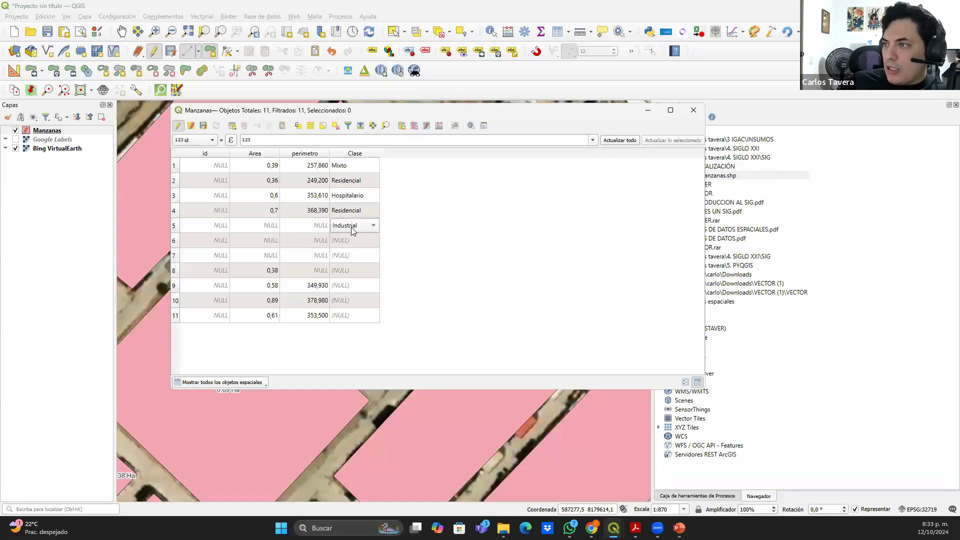
click(376, 241)
click(374, 240)
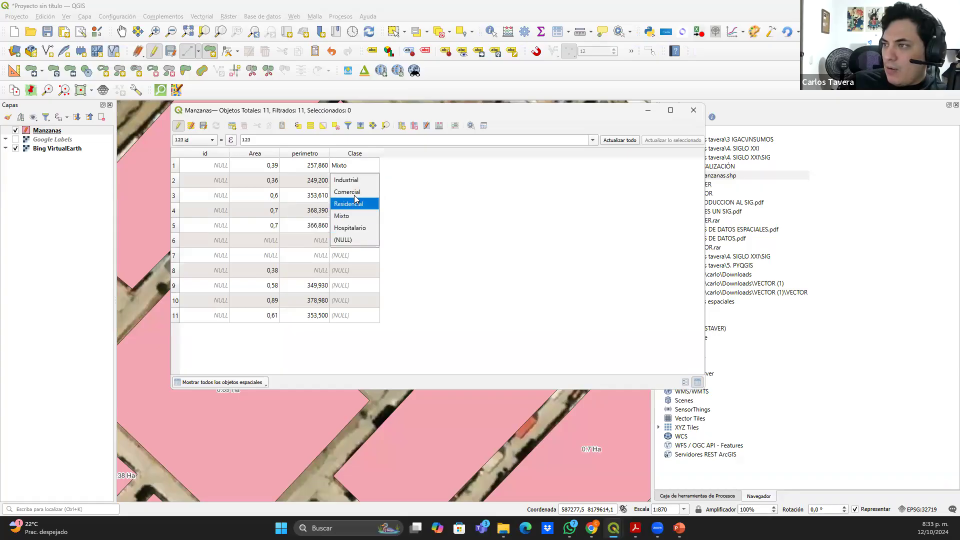
key(Return)
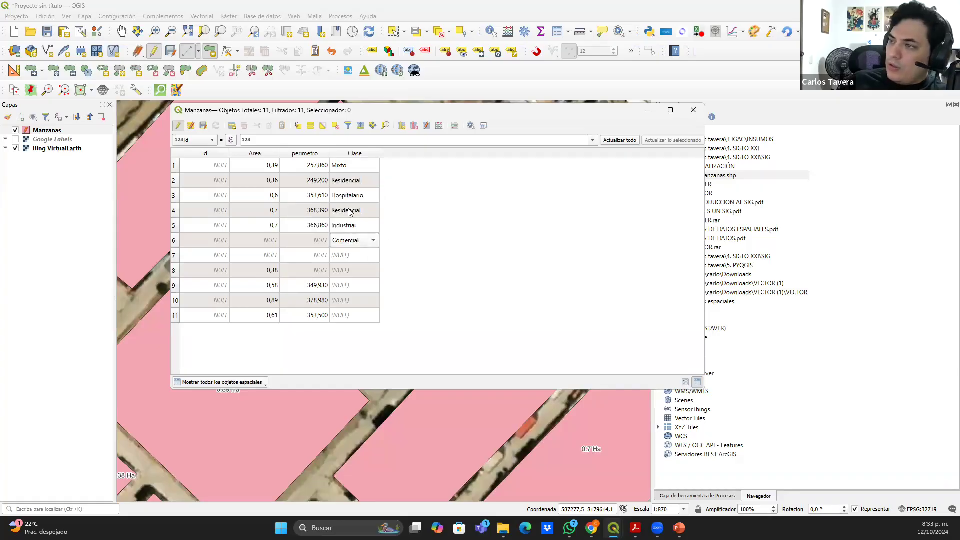
click(467, 230)
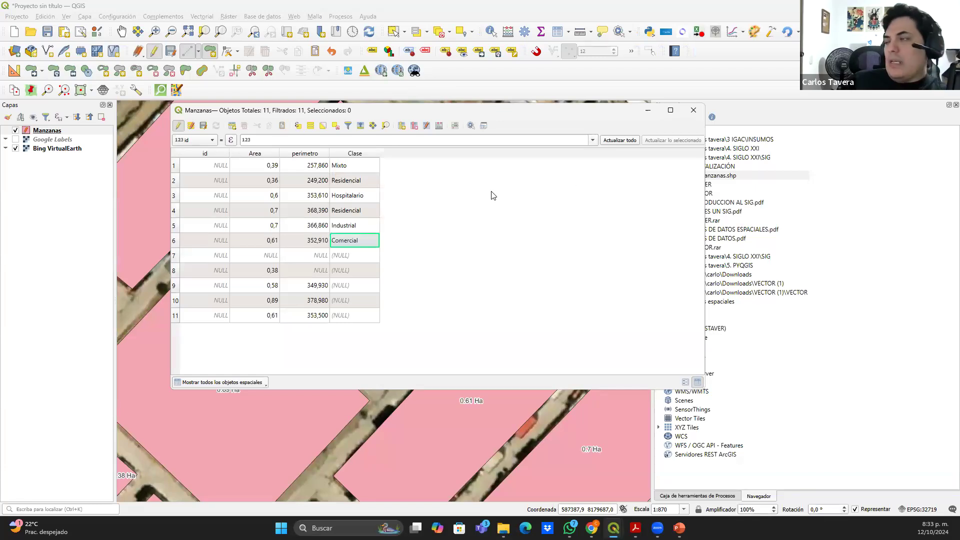
click(693, 111)
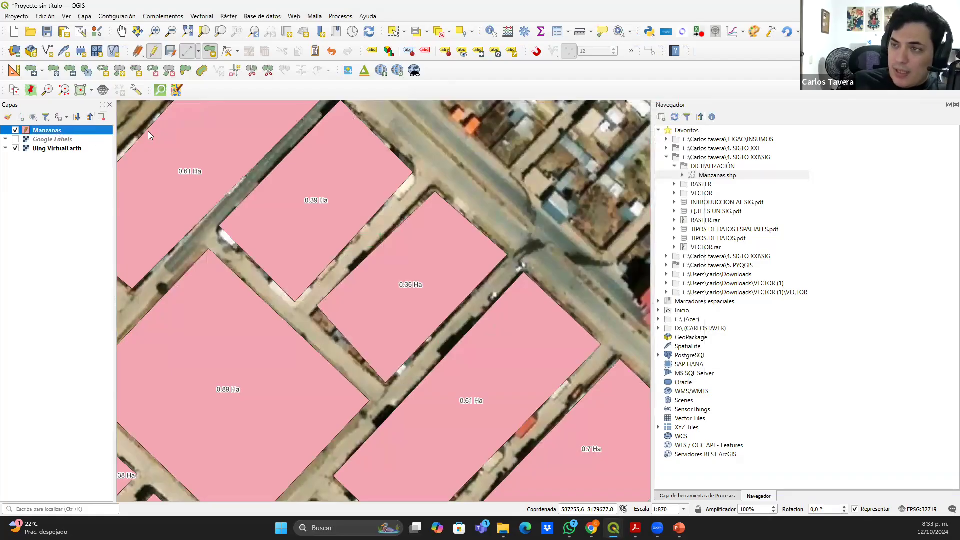
Set the Manzanas symbology to categorized by Clase, classify all its values, and widen the value column of the class list
click(221, 197)
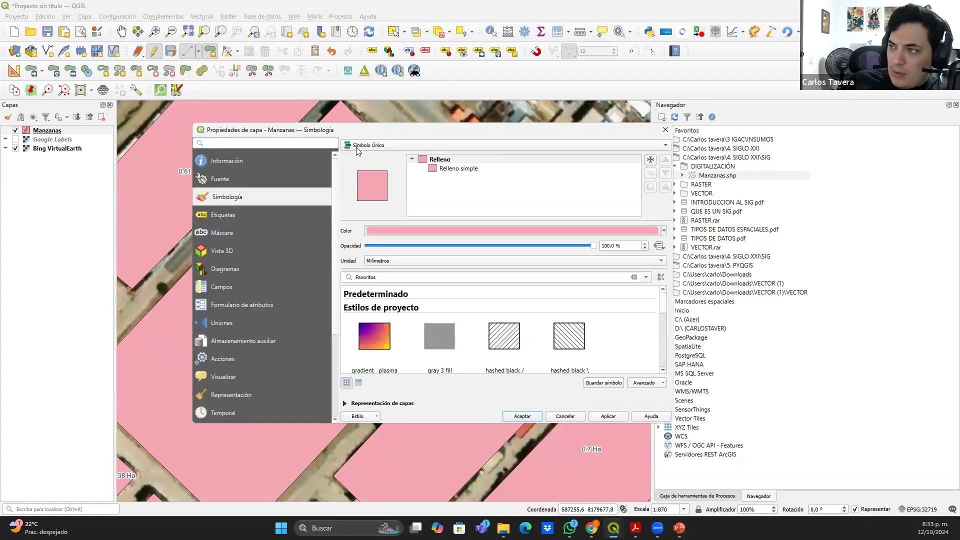
click(391, 146)
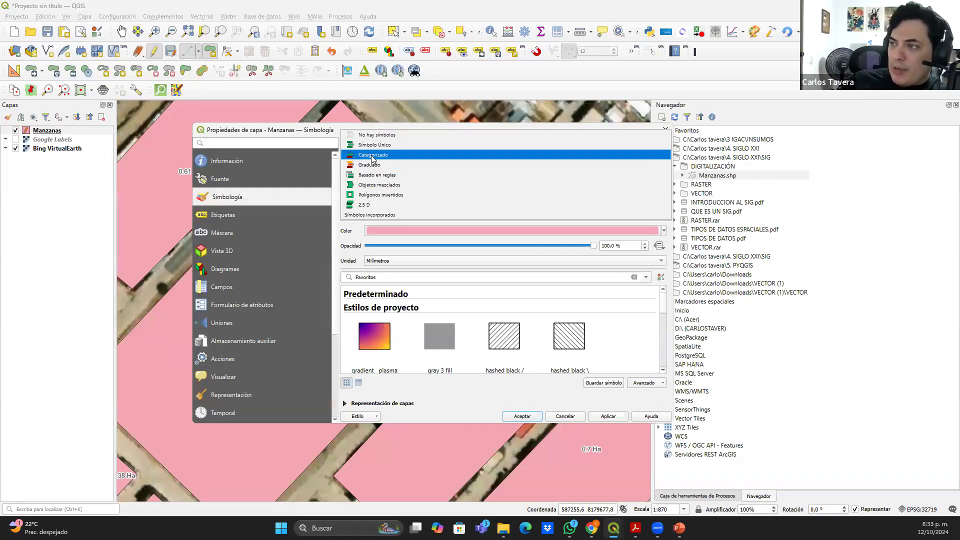
click(373, 157)
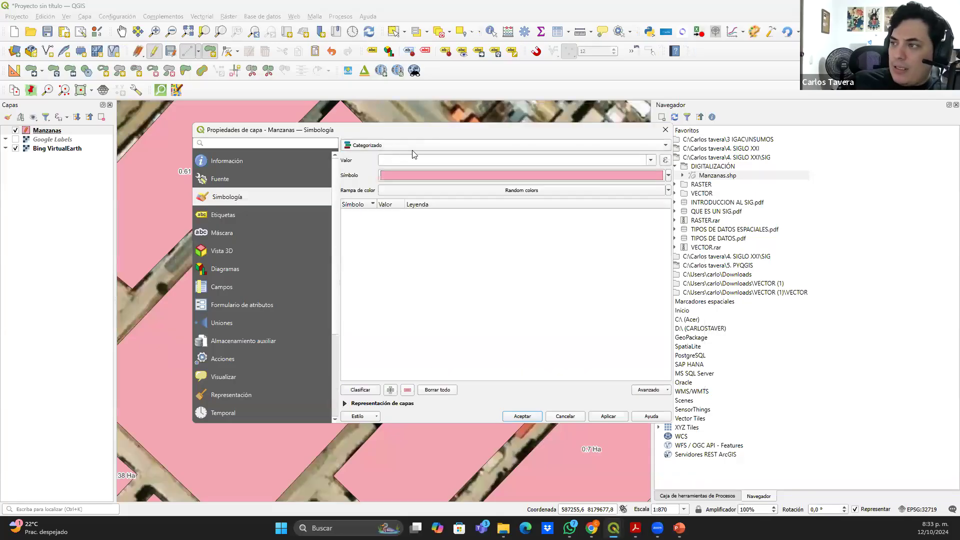
click(651, 160)
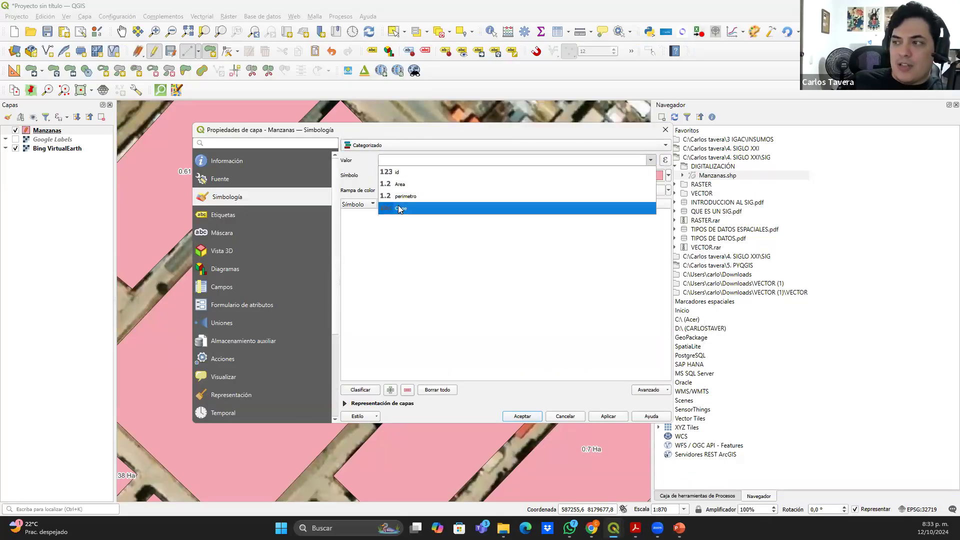
click(398, 208)
click(360, 390)
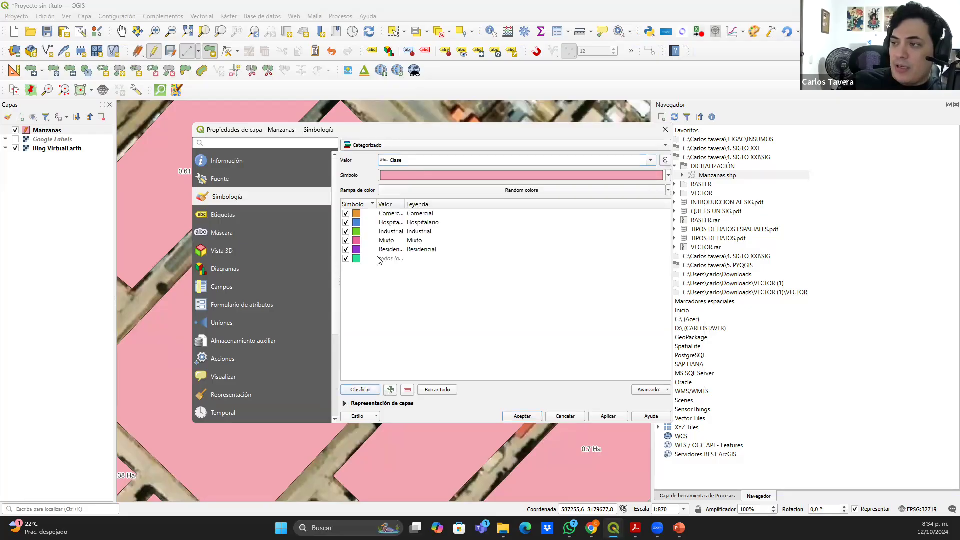
drag(407, 205, 471, 205)
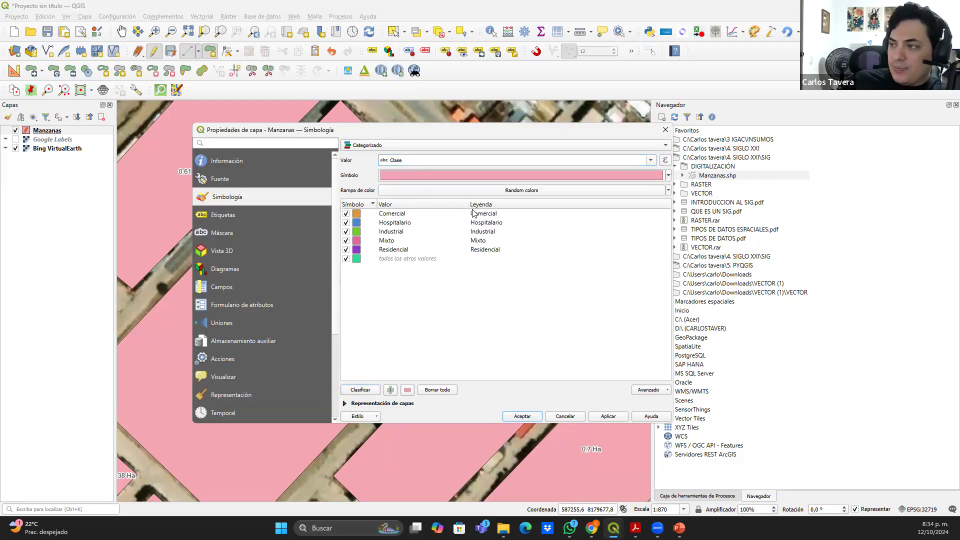
Keep the Comercial class's orange fill and apply the gray 3 fill preset to the Industrial class
click(358, 219)
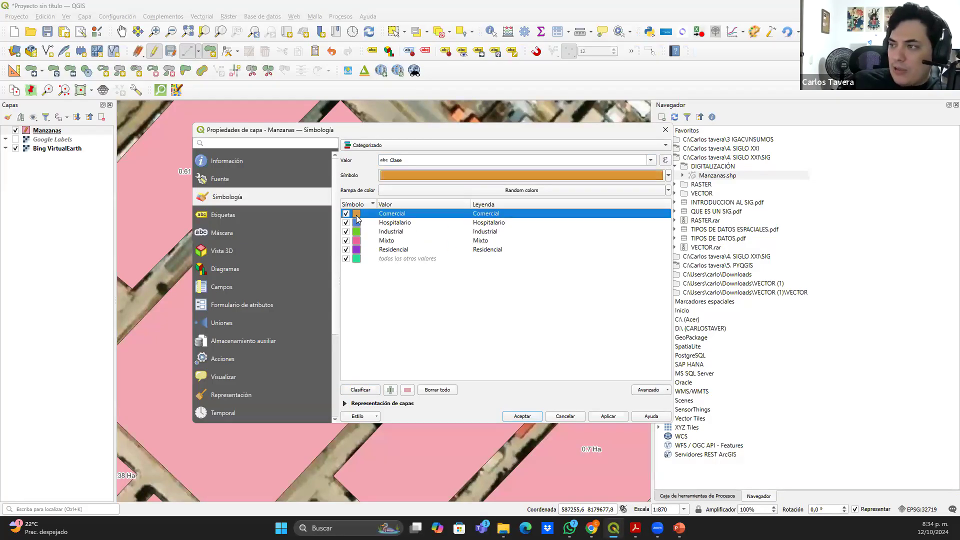
double_click(357, 217)
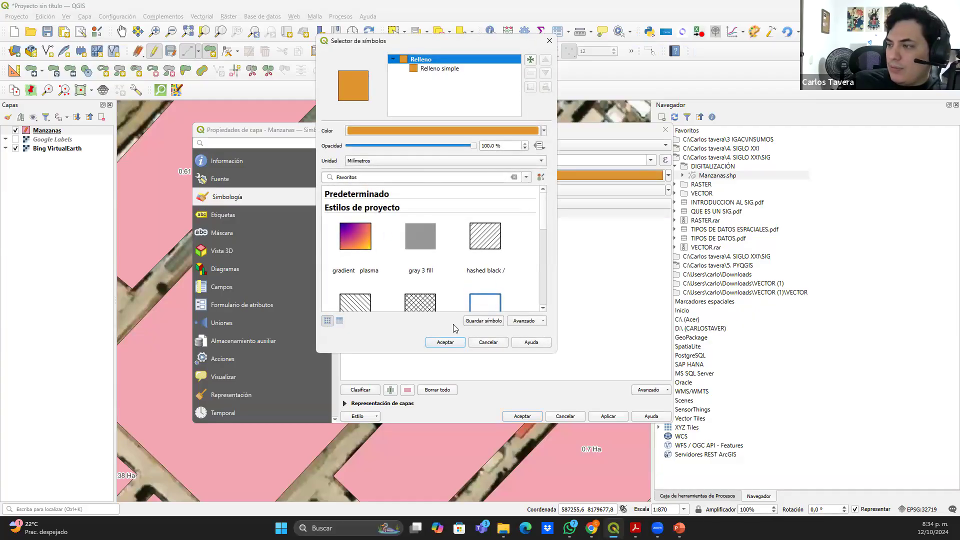
click(445, 343)
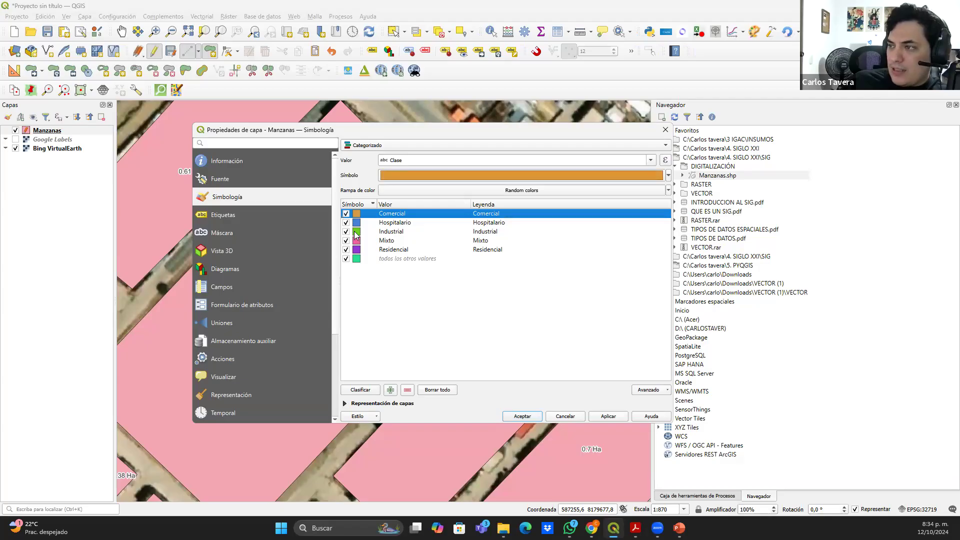
click(356, 234)
double_click(356, 233)
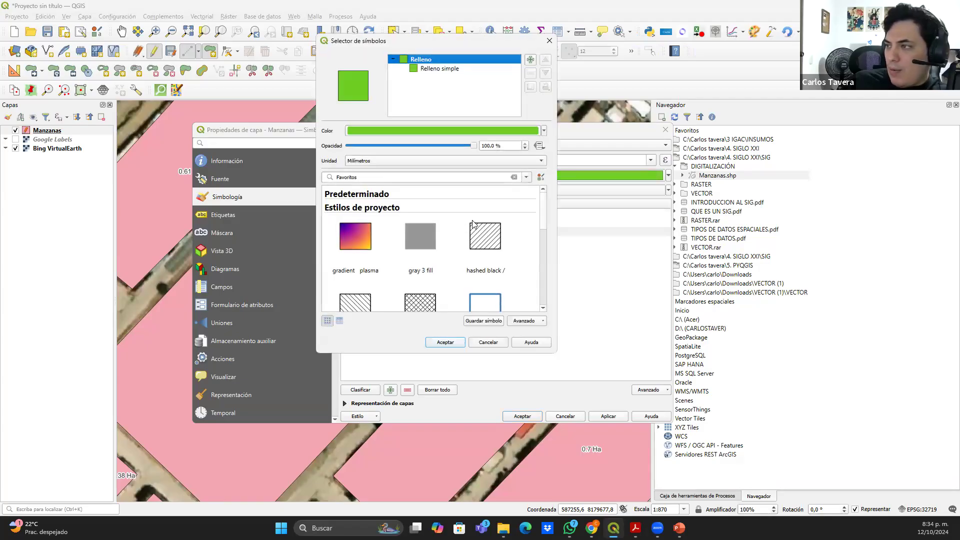
click(425, 245)
click(444, 343)
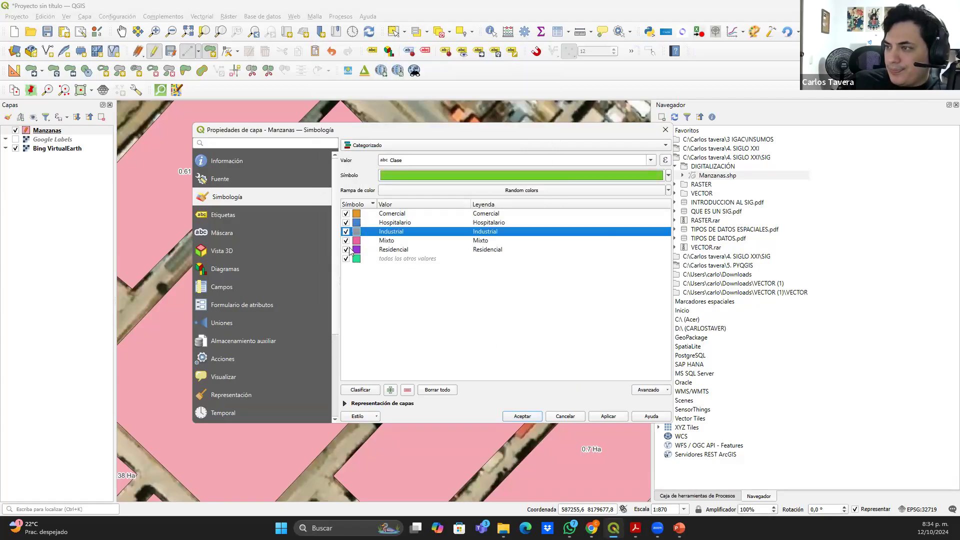
Set the simple fill colour of the Mixto class to bright red
click(358, 245)
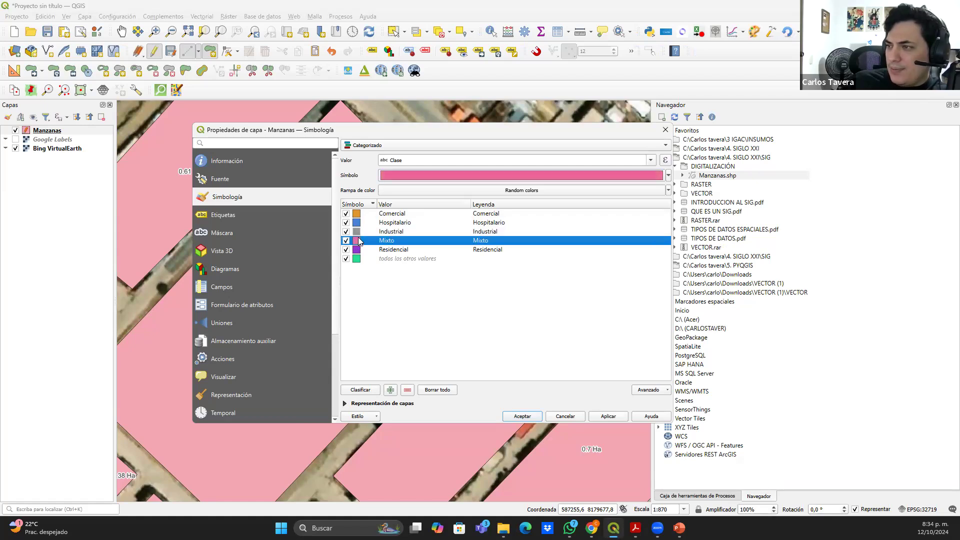
double_click(358, 242)
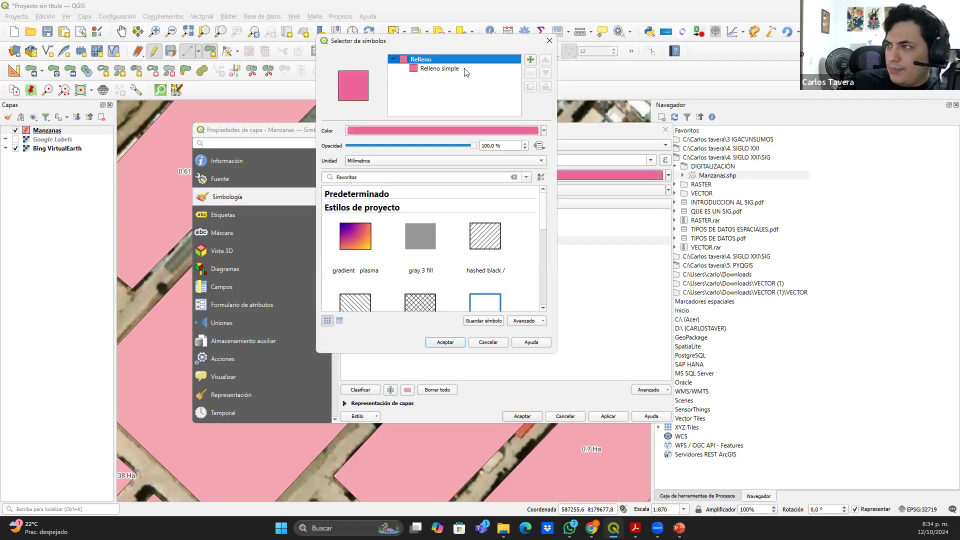
click(436, 70)
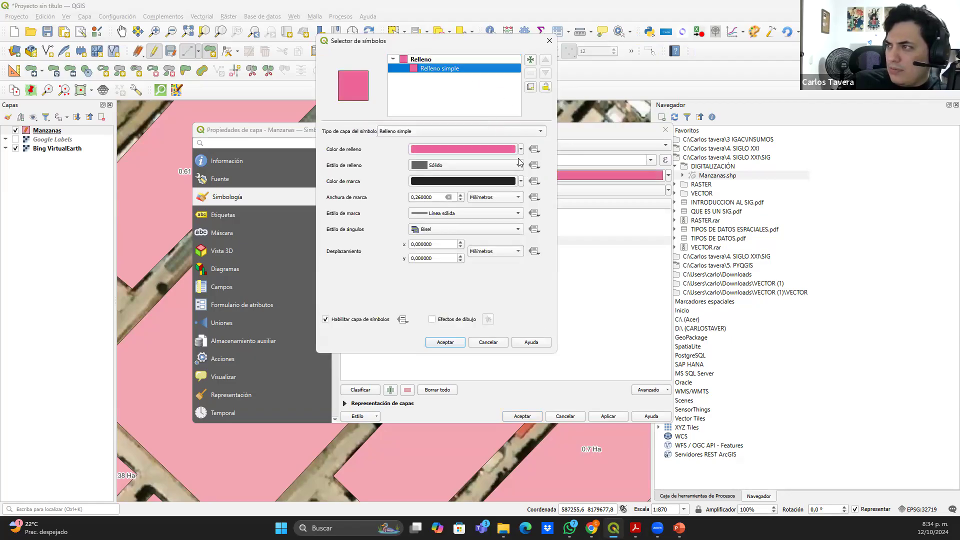
click(522, 150)
click(508, 217)
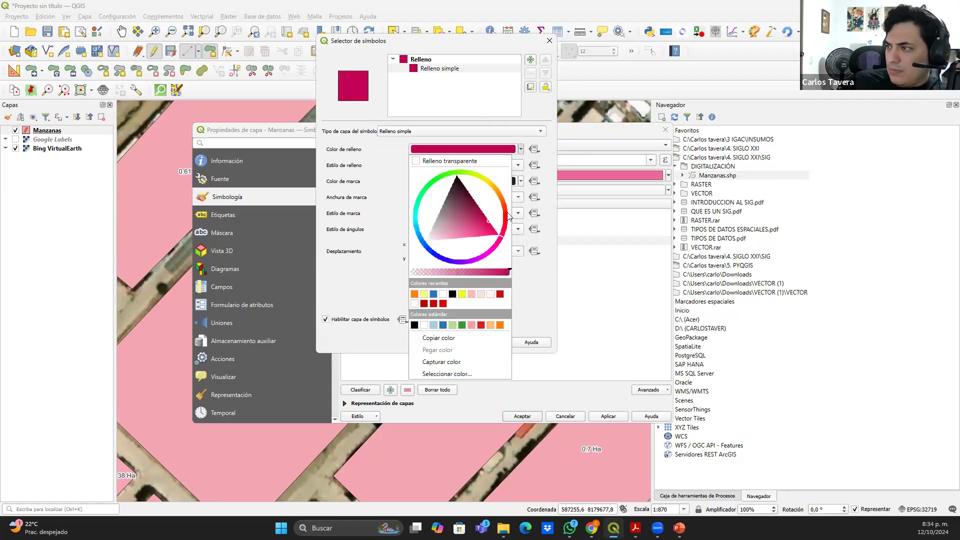
click(521, 149)
click(521, 149)
drag(505, 226, 532, 212)
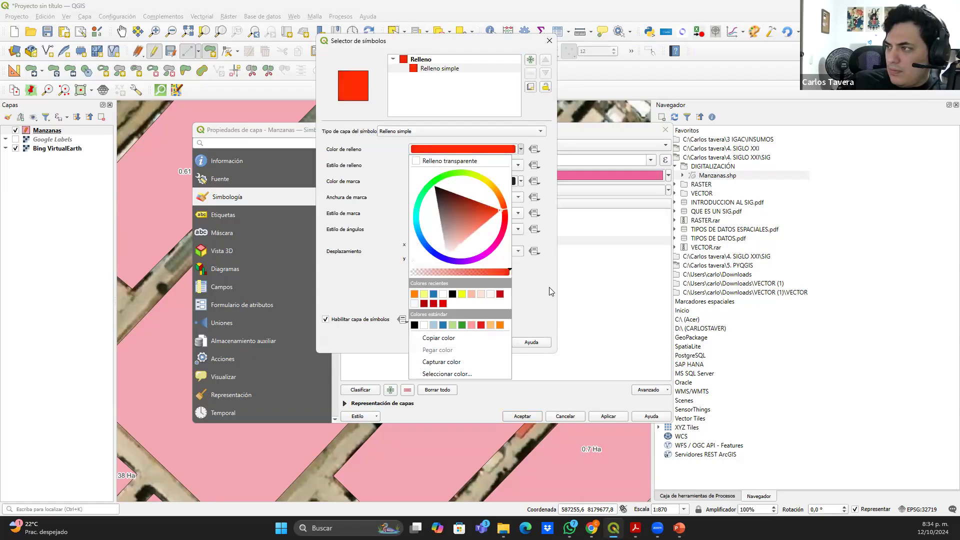
click(526, 331)
click(459, 345)
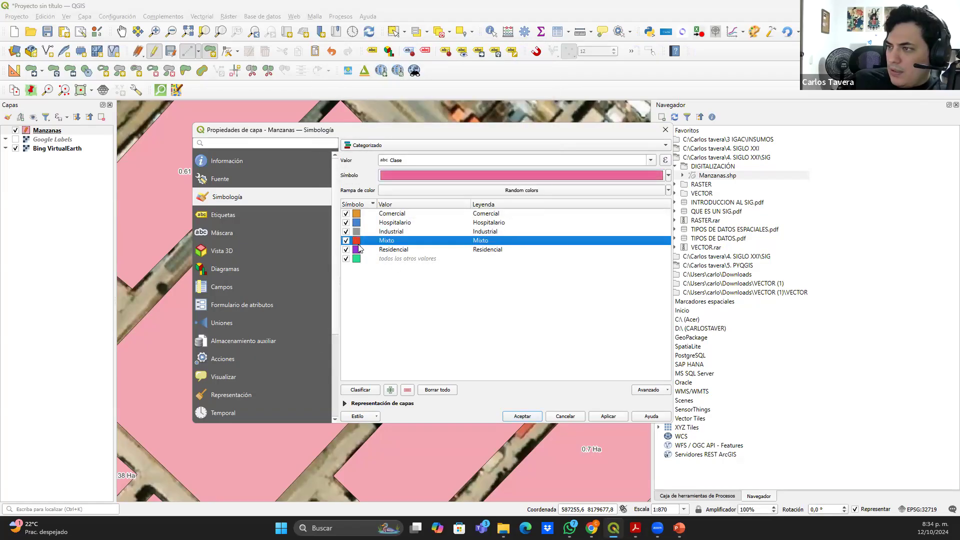
Set the simple fill colour of the Residencial class to the recent light yellow and apply the categorized symbology to the layer
double_click(358, 251)
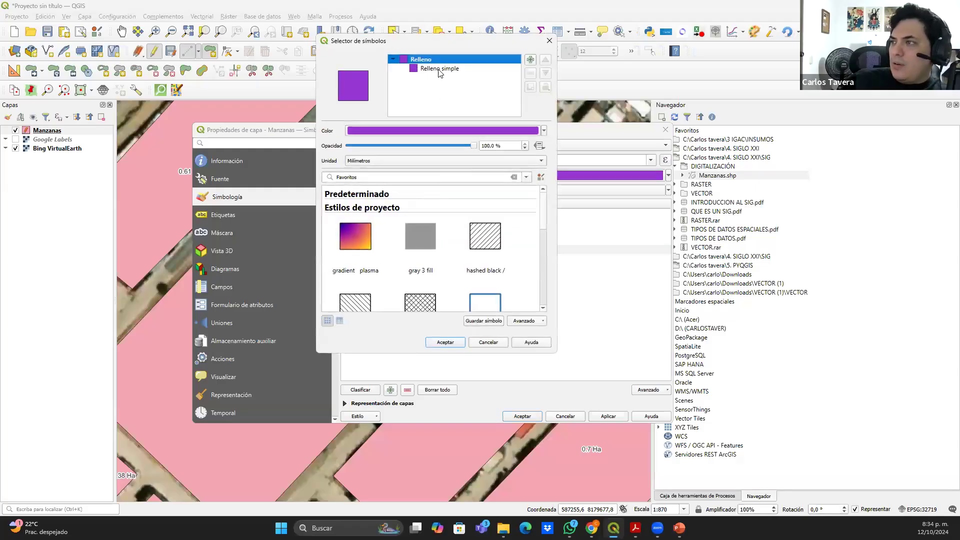
click(440, 70)
click(521, 149)
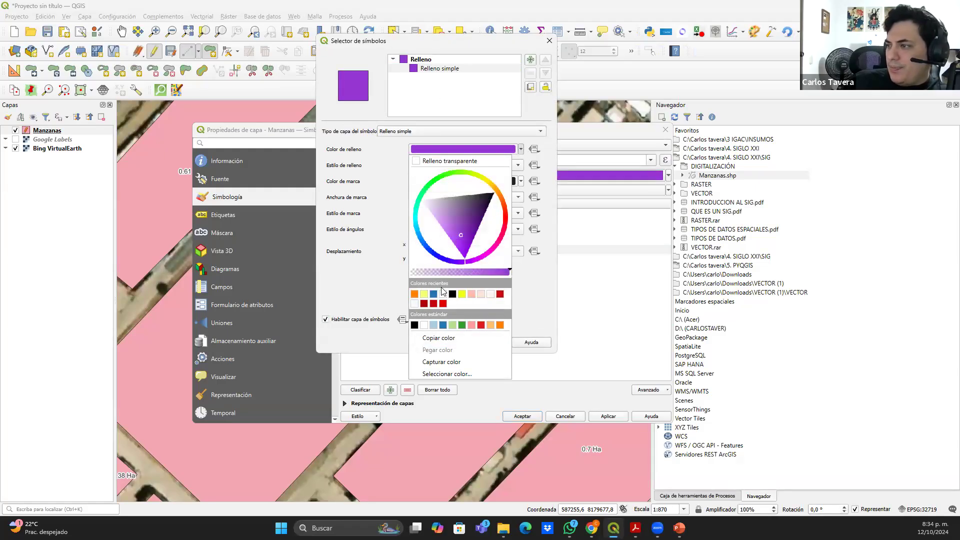
click(423, 295)
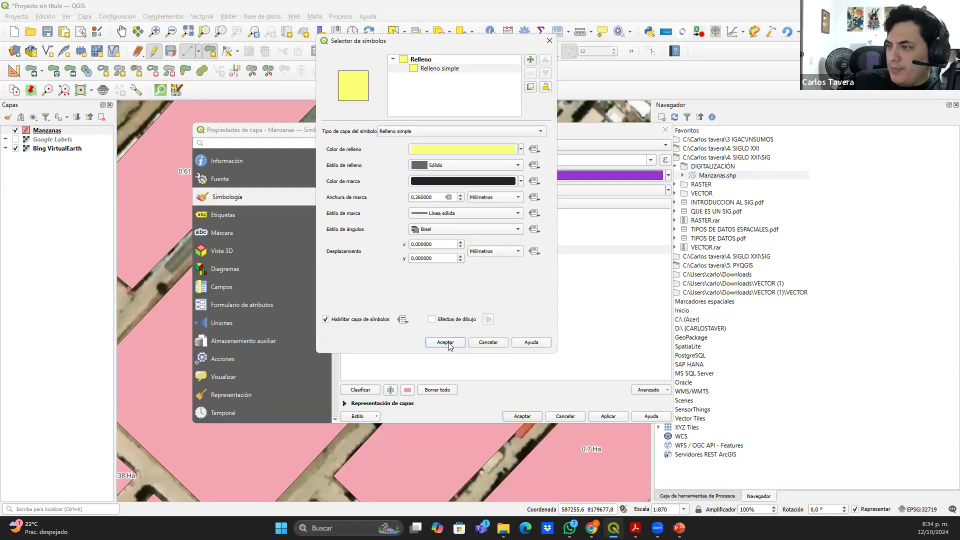
click(445, 343)
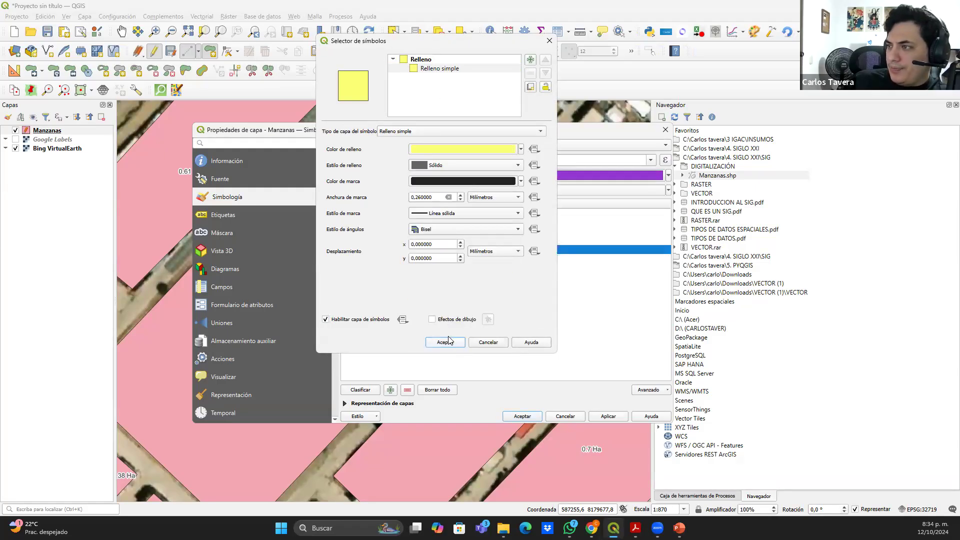
click(532, 415)
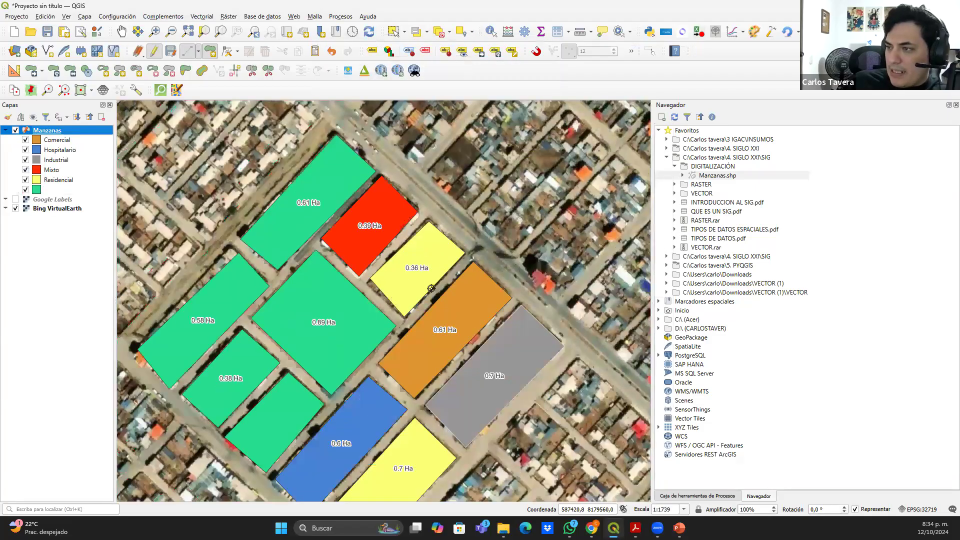
Apply the hashed black / preset to the unlabelled class that covers all other values
drag(431, 289, 414, 251)
scroll(304, 210, down, 2)
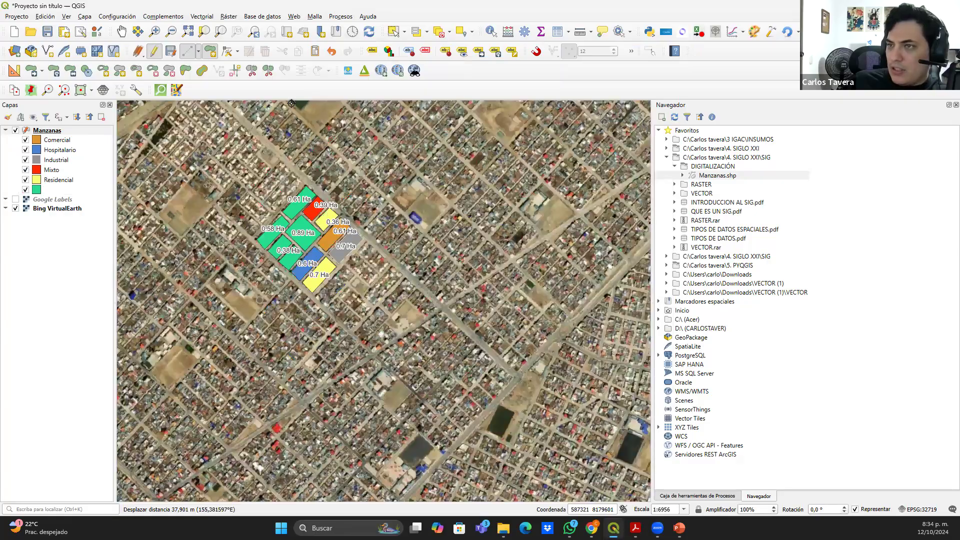
scroll(291, 244, up, 1)
double_click(36, 190)
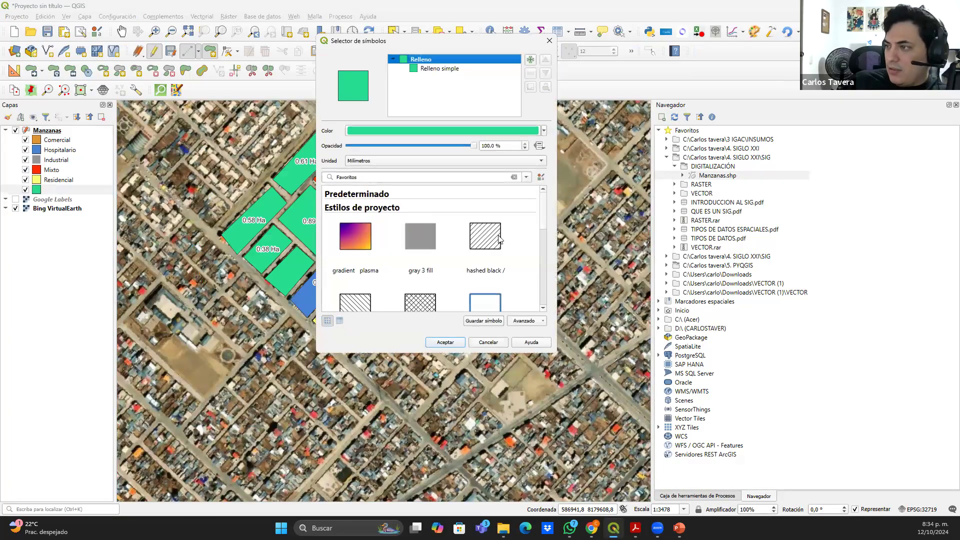
click(499, 240)
click(445, 342)
scroll(295, 165, up, 1)
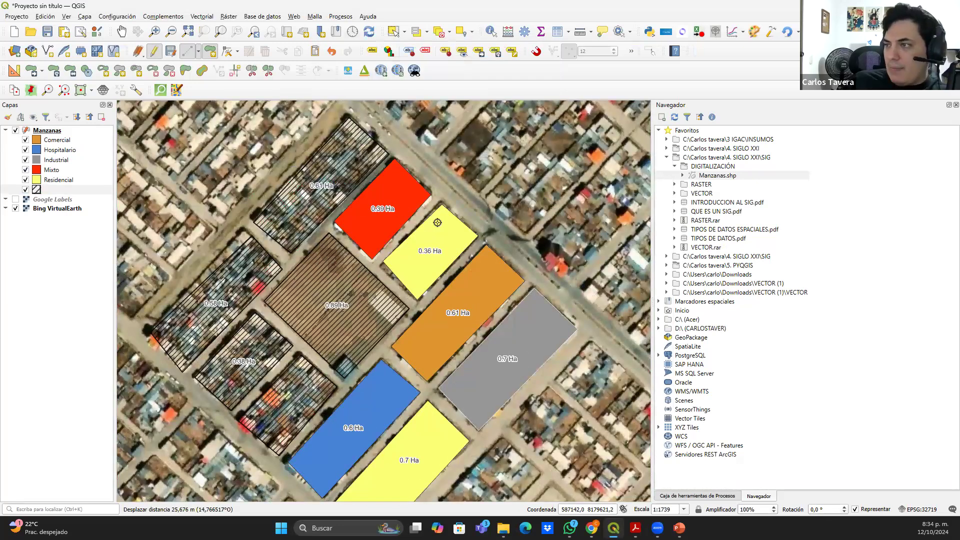
drag(313, 184, 300, 159)
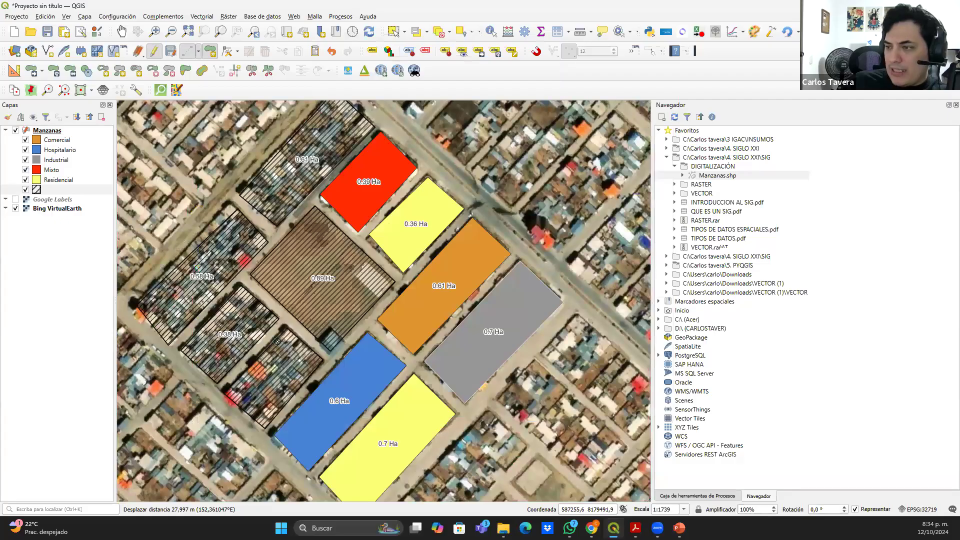
Digitize the rectangular block of about 0.27 ha just south of the dark sports field near the airport and set its Clase to Residencial
scroll(277, 341, down, 1)
drag(347, 319, 375, 334)
scroll(377, 271, down, 3)
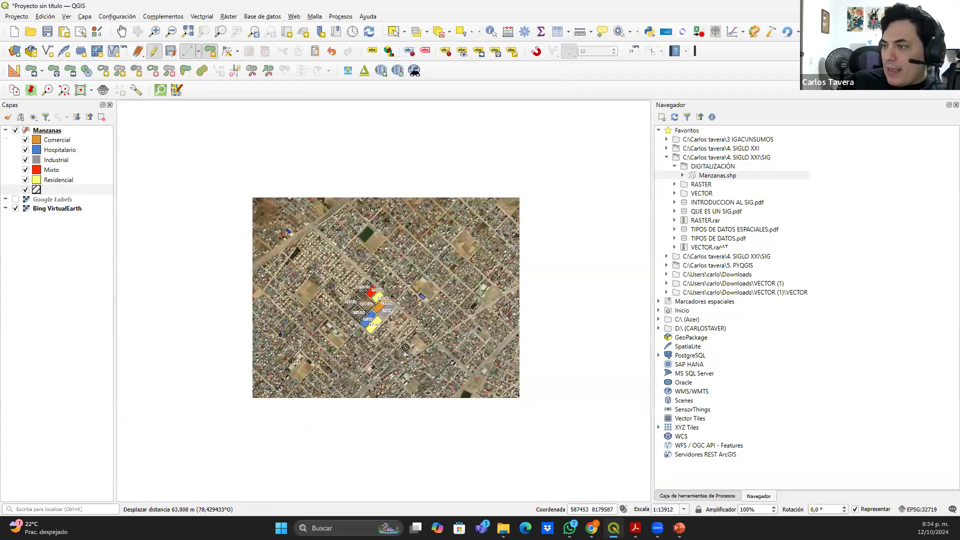
drag(377, 270, 349, 188)
scroll(366, 263, down, 2)
scroll(377, 246, up, 1)
scroll(378, 336, down, 1)
drag(377, 376, 319, 239)
scroll(260, 271, up, 2)
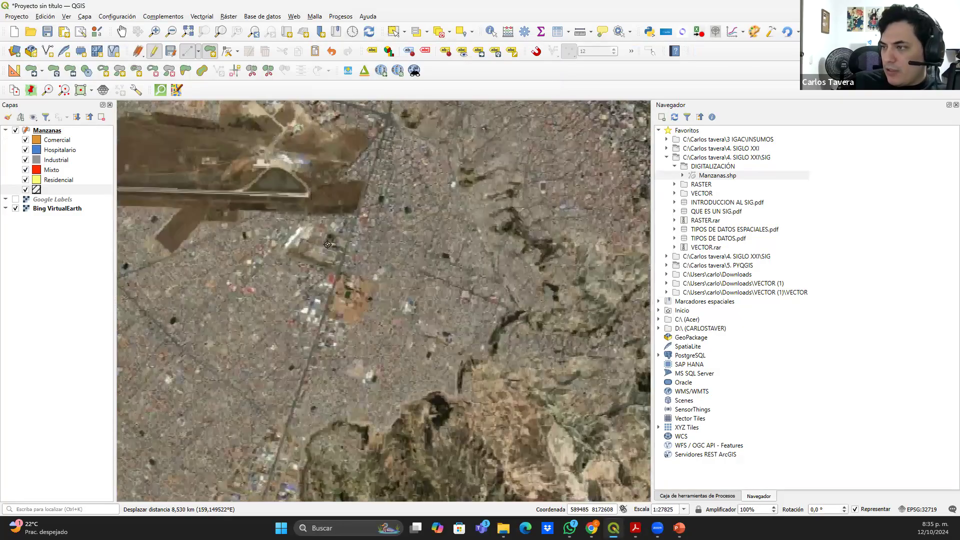
scroll(260, 272, up, 1)
drag(184, 231, 223, 221)
scroll(223, 220, up, 1)
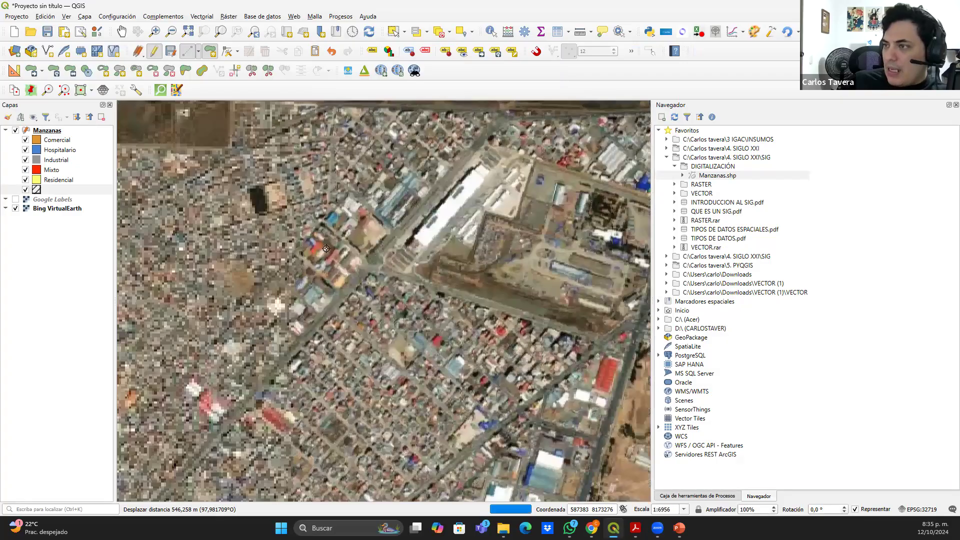
scroll(223, 221, up, 1)
scroll(274, 235, up, 1)
drag(275, 226, 293, 318)
scroll(259, 280, up, 1)
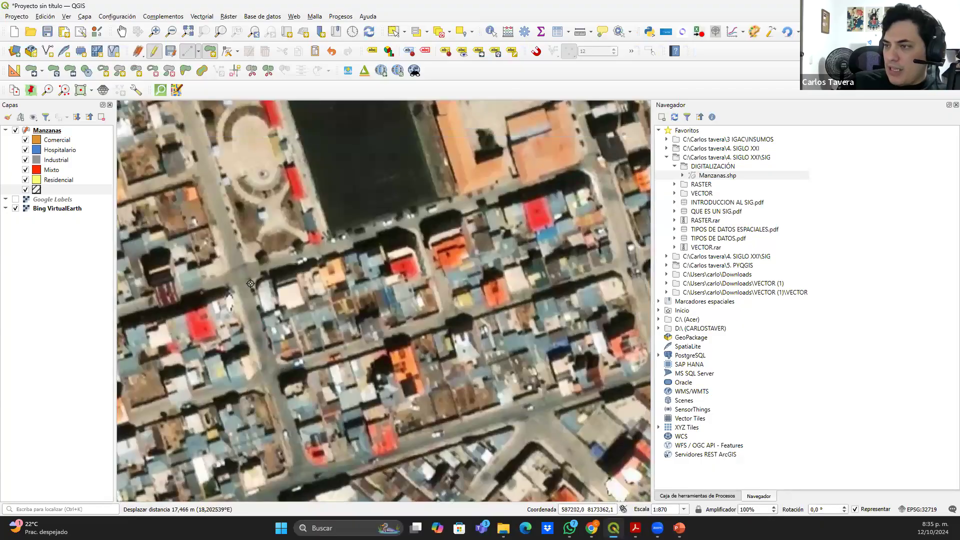
click(260, 287)
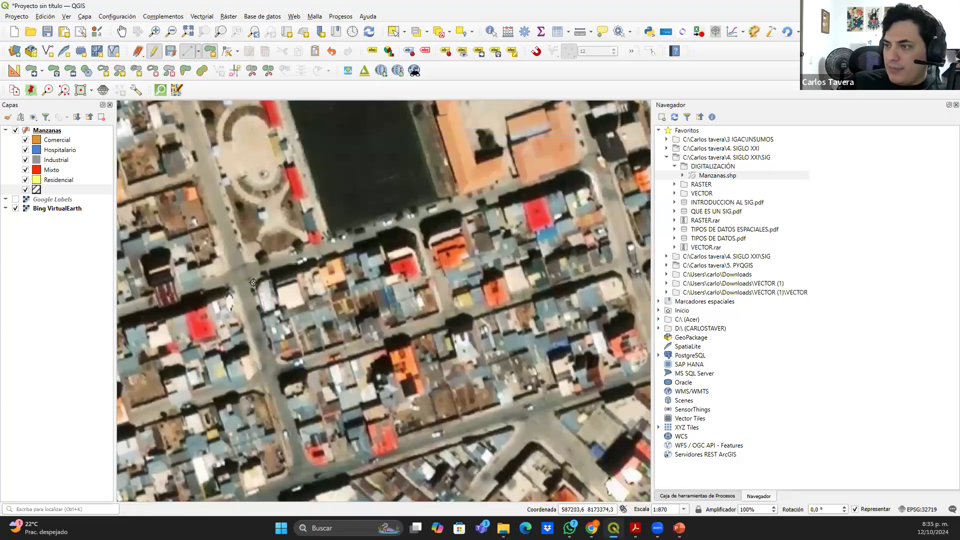
click(416, 241)
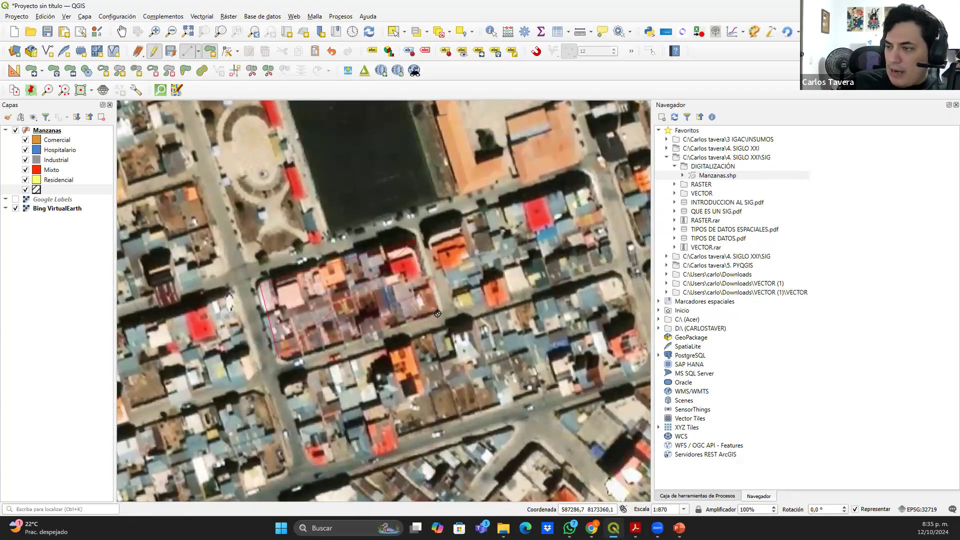
right_click(438, 313)
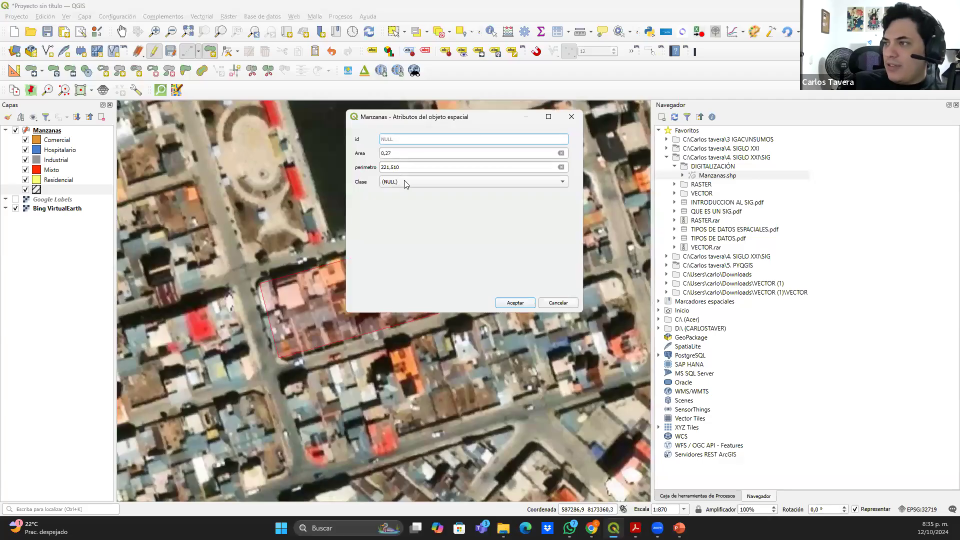
click(406, 182)
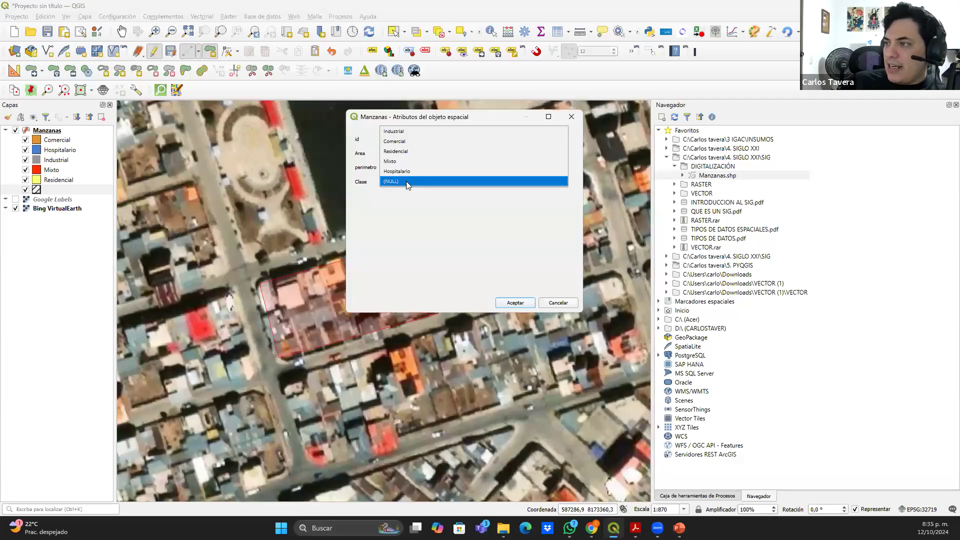
click(406, 152)
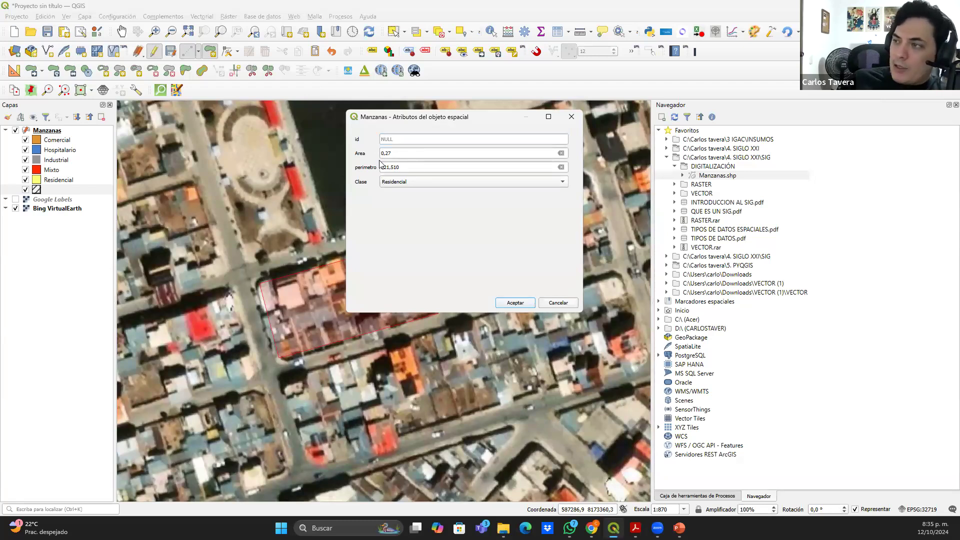
click(515, 303)
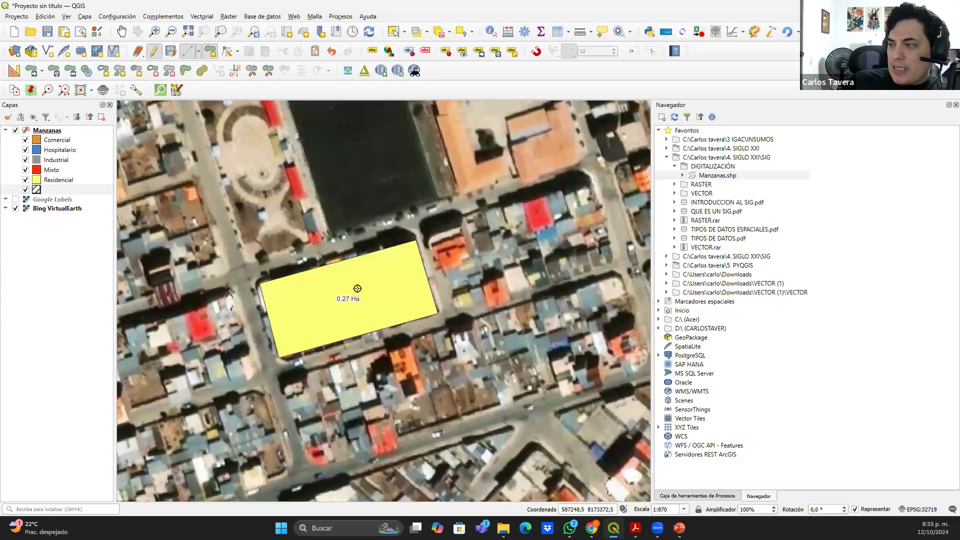
Digitize the long block of about 0.65 ha directly south of the new Residencial block and set its Clase to Residencial
scroll(357, 288, down, 1)
drag(376, 305, 343, 296)
scroll(314, 328, up, 1)
click(292, 408)
click(267, 321)
click(594, 218)
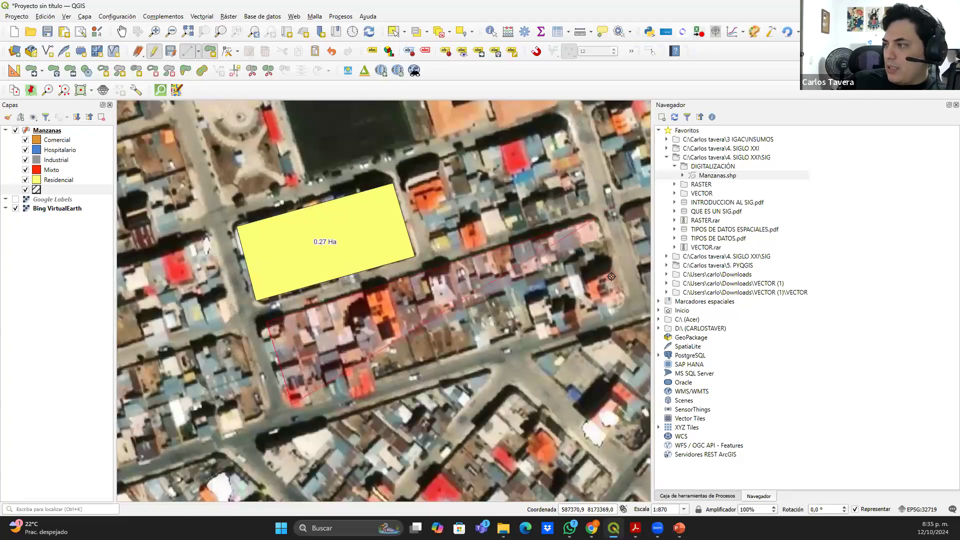
click(619, 305)
right_click(619, 305)
click(447, 182)
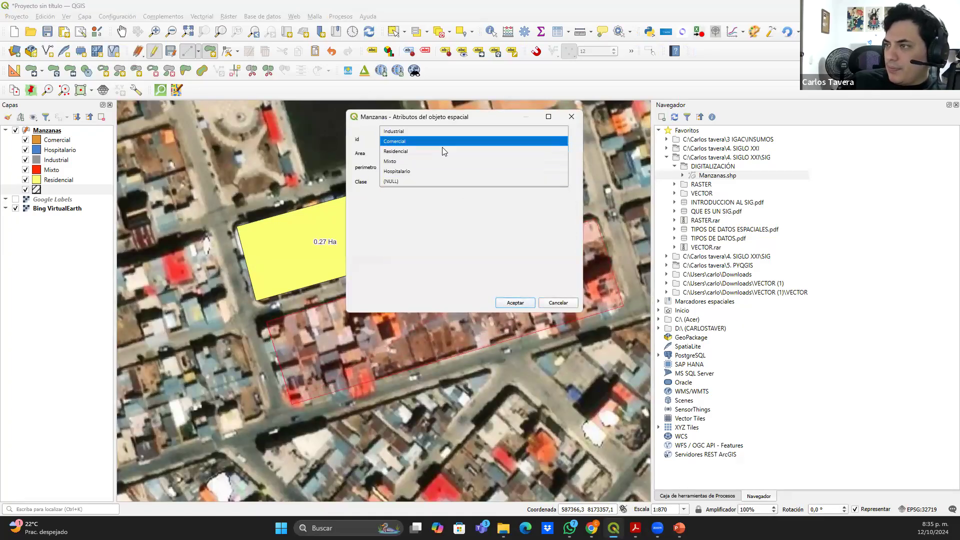
click(444, 152)
click(515, 303)
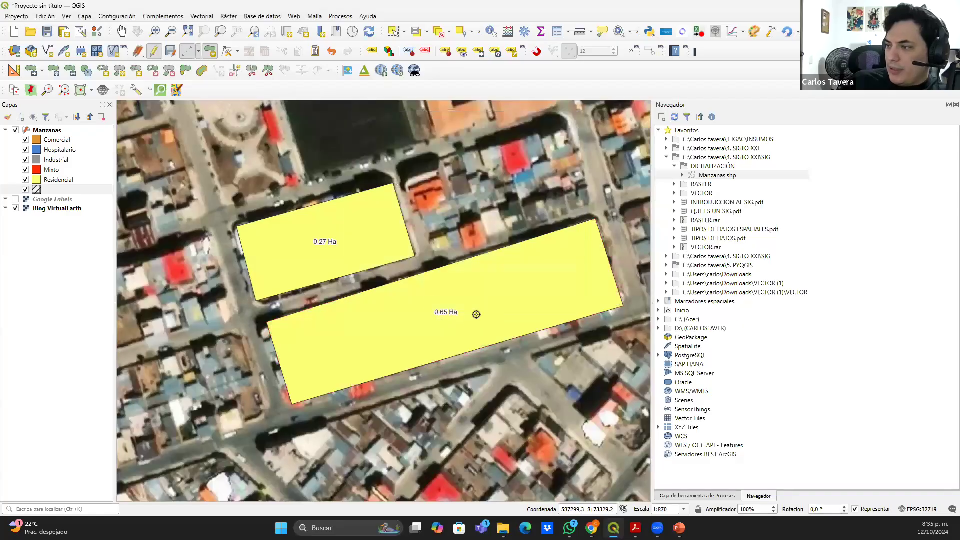
Digitize the orange-roofed complex of about 0.56 ha beside the east edge of the dark sports field and set its Clase to Hospitalario
scroll(260, 232, down, 1)
drag(294, 243, 380, 239)
drag(337, 173, 324, 245)
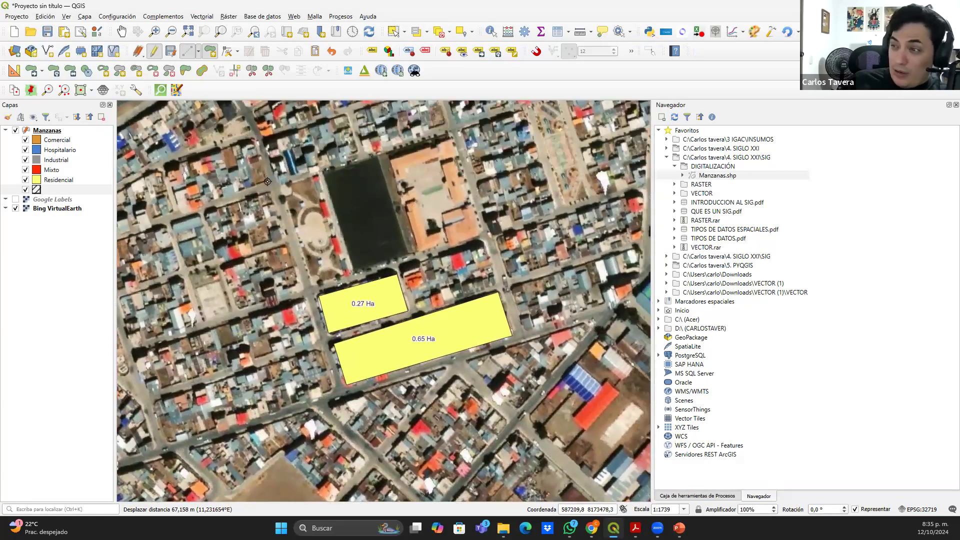
drag(440, 240, 349, 271)
scroll(349, 271, up, 1)
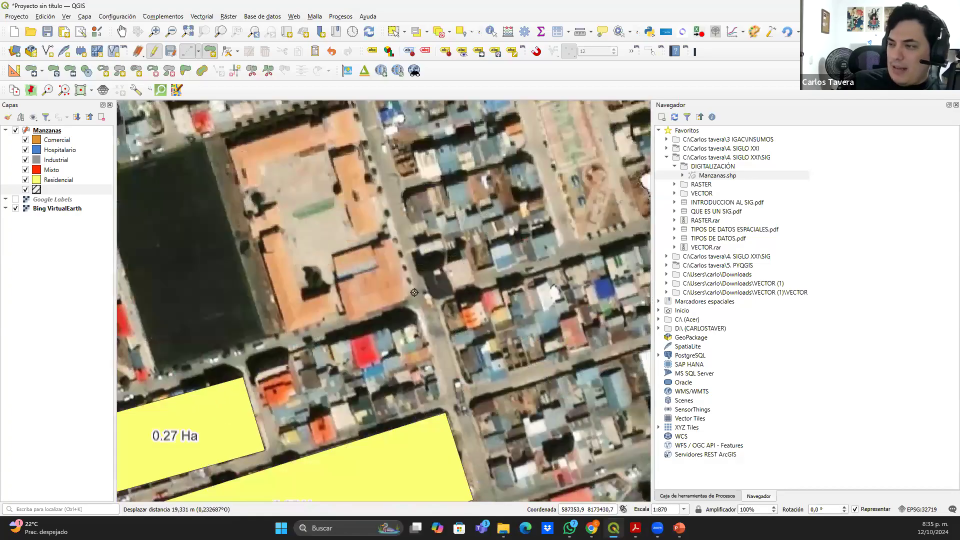
click(413, 293)
click(292, 331)
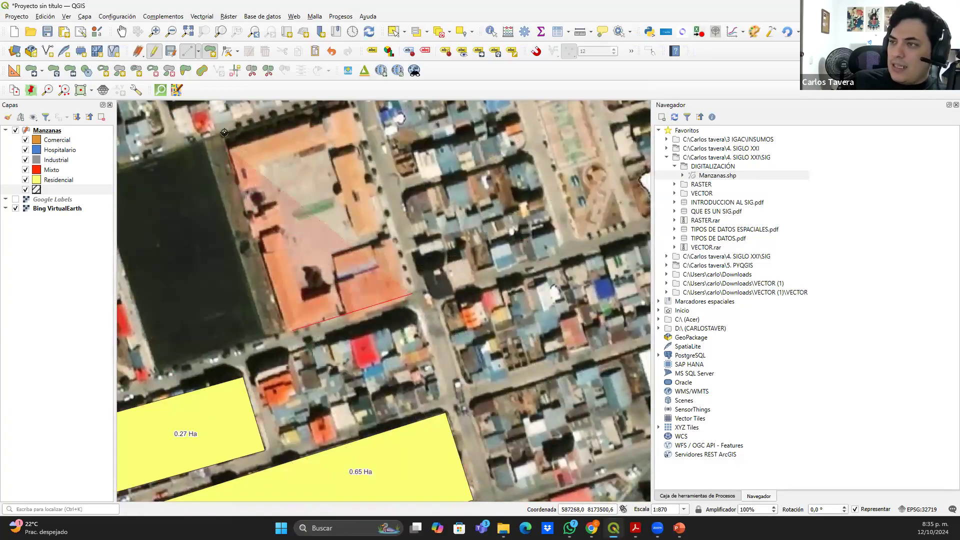
click(226, 141)
drag(342, 120, 320, 180)
click(329, 157)
right_click(326, 159)
click(430, 183)
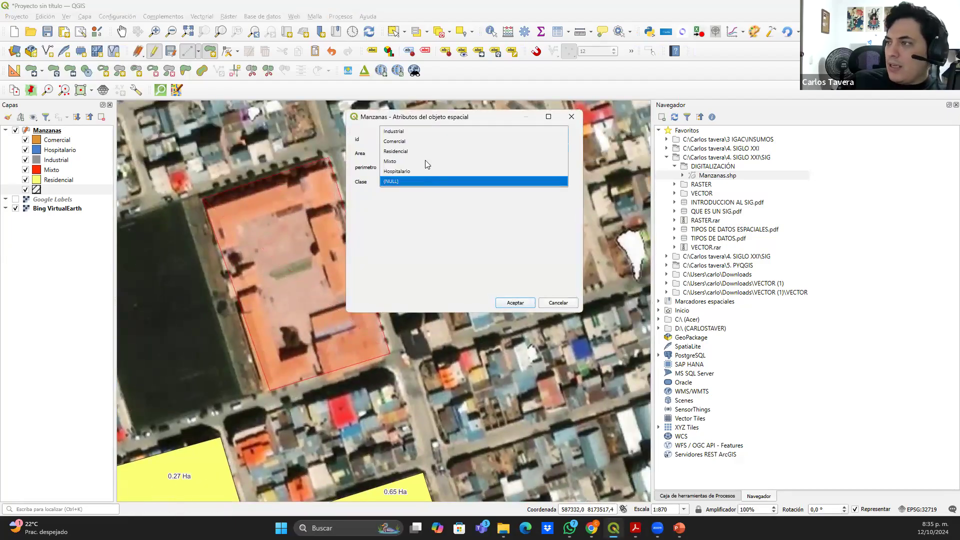
click(428, 172)
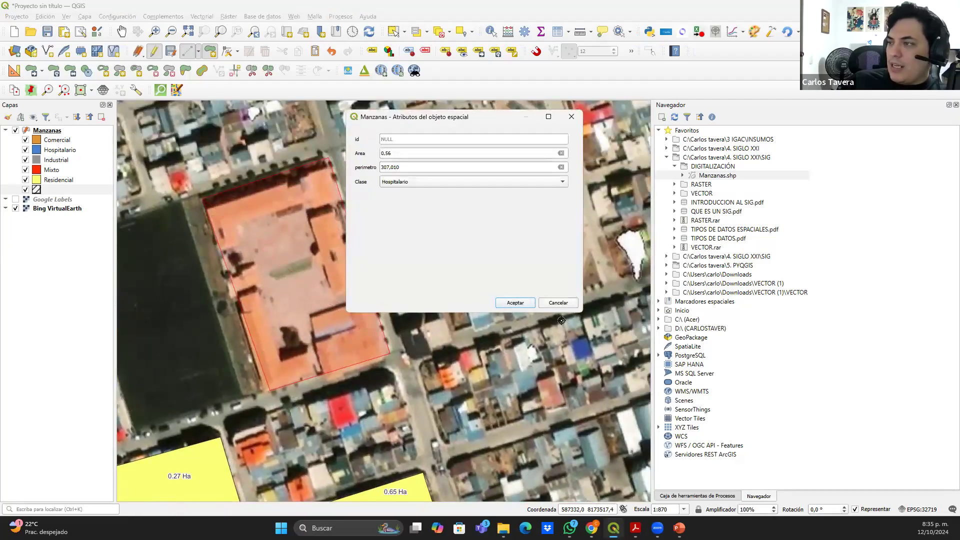
click(513, 302)
Stop editing the Manzanas layer, saving its changes, and collapse the layer's legend
scroll(398, 220, down, 1)
drag(352, 441, 363, 395)
drag(393, 301, 376, 278)
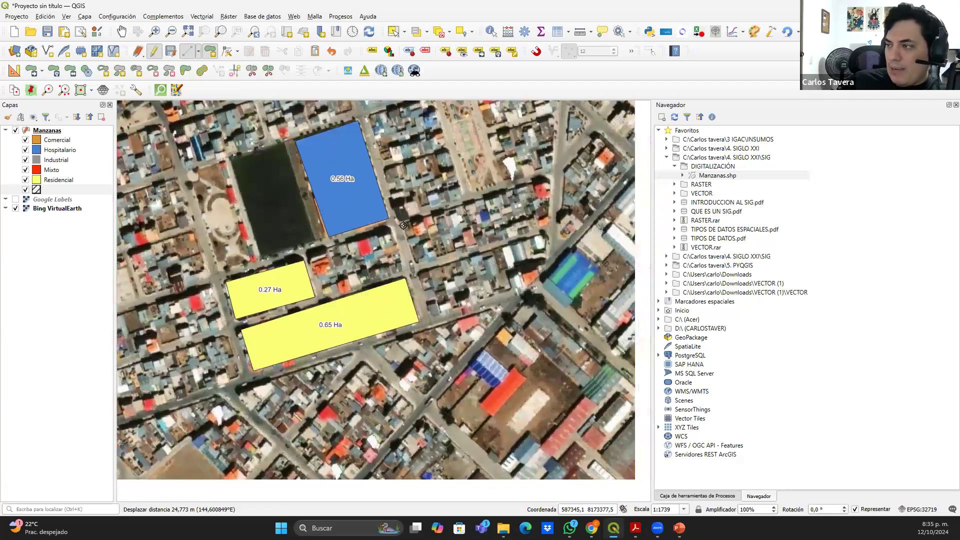
scroll(404, 228, down, 2)
drag(403, 231, 334, 329)
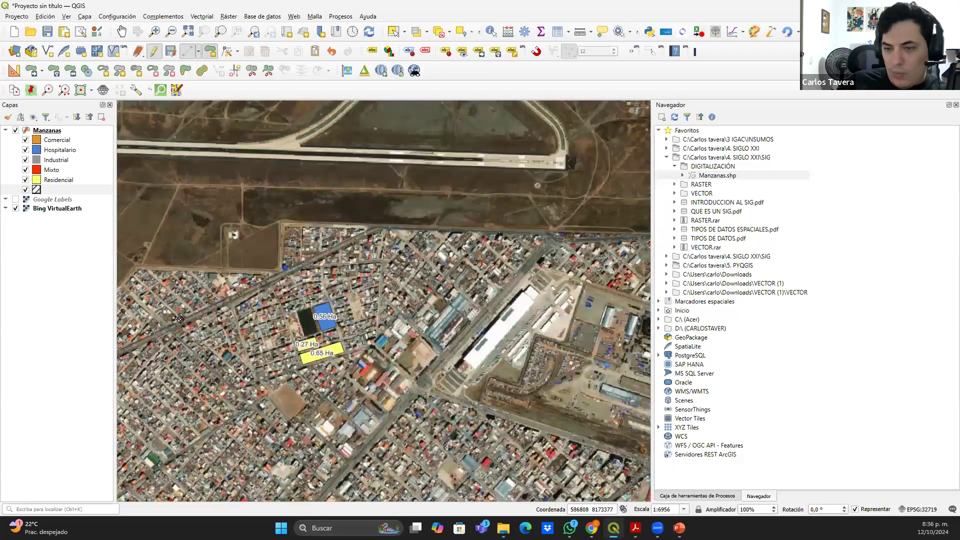
scroll(336, 318, up, 2)
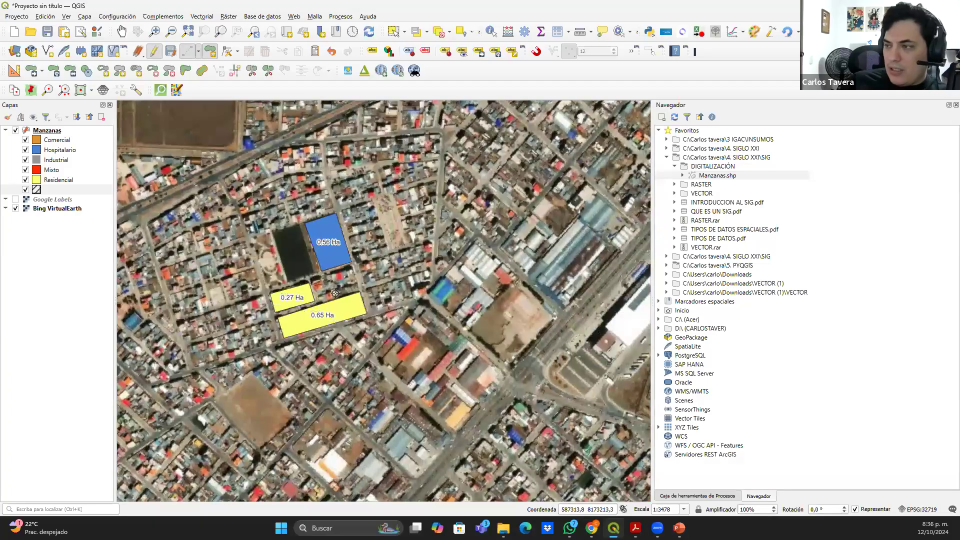
drag(342, 206, 339, 267)
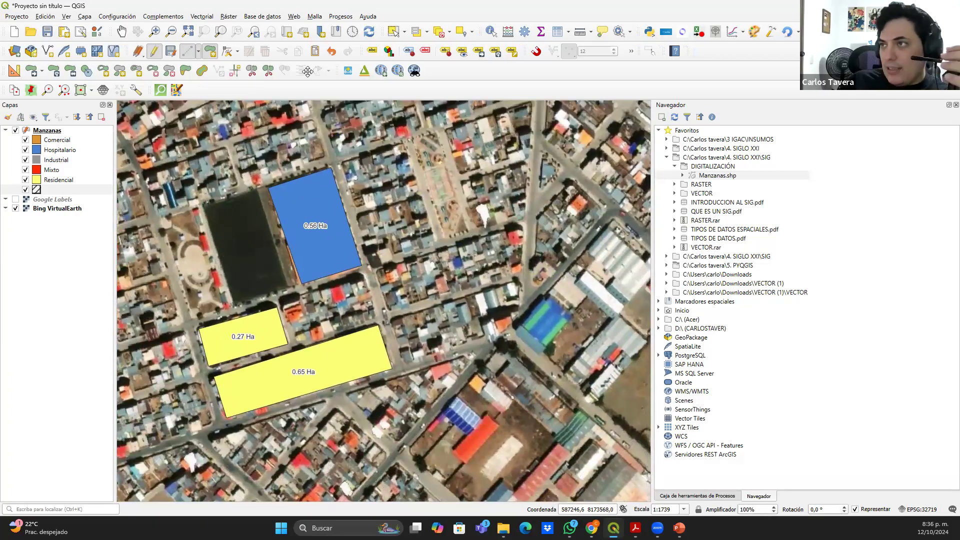
click(154, 54)
click(458, 273)
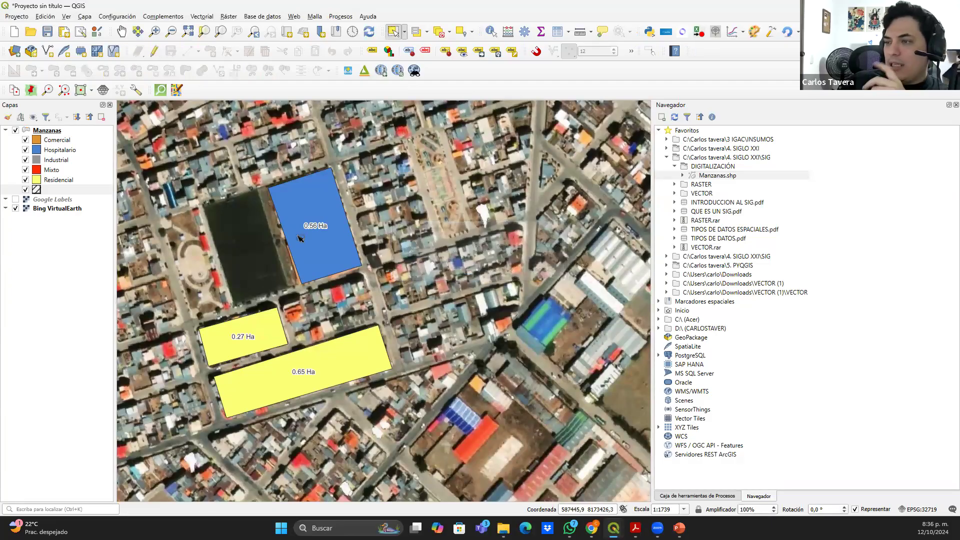
click(6, 131)
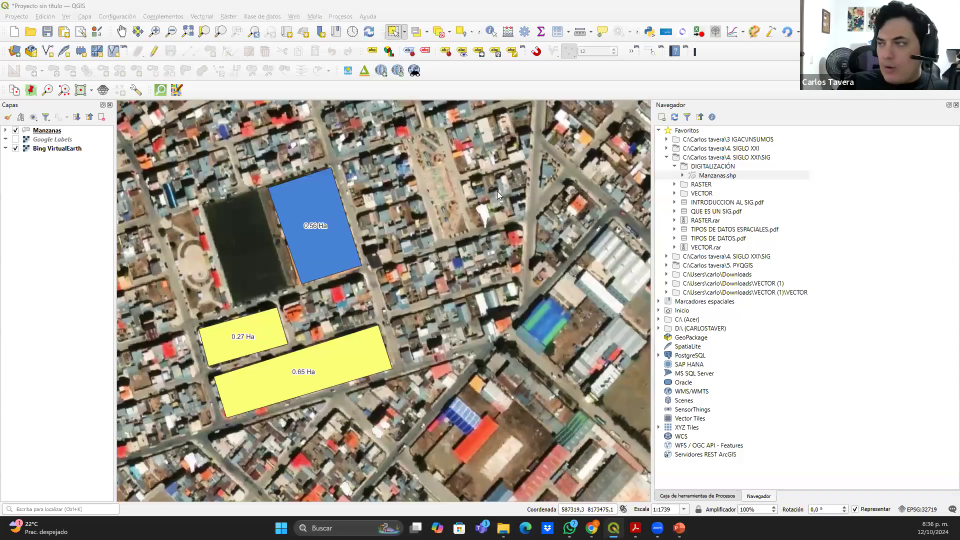
Switch to File Explorer, select all the Manzanas shapefile files in the DIGITALIZACIÓN folder, and return to QGIS
key(alt+Tab)
drag(364, 191, 184, 76)
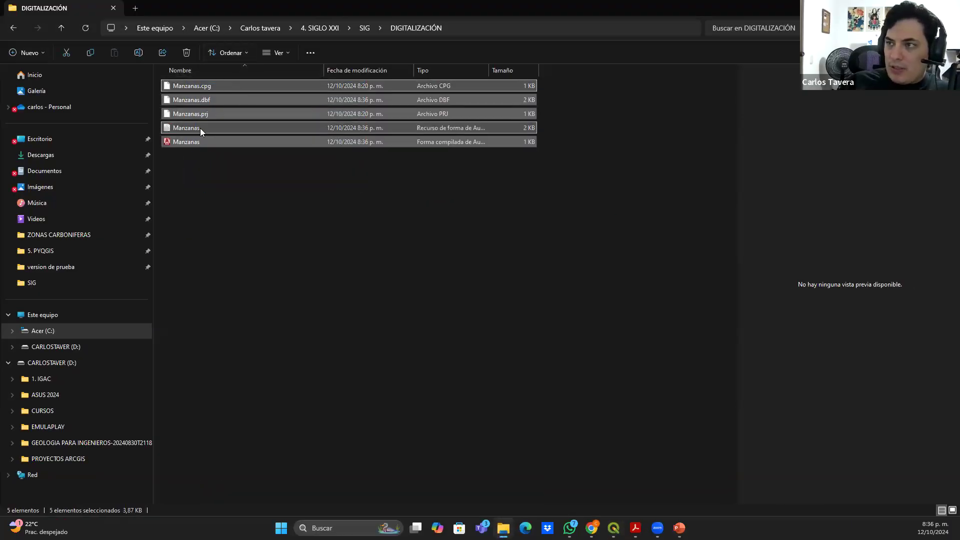
key(alt+Tab)
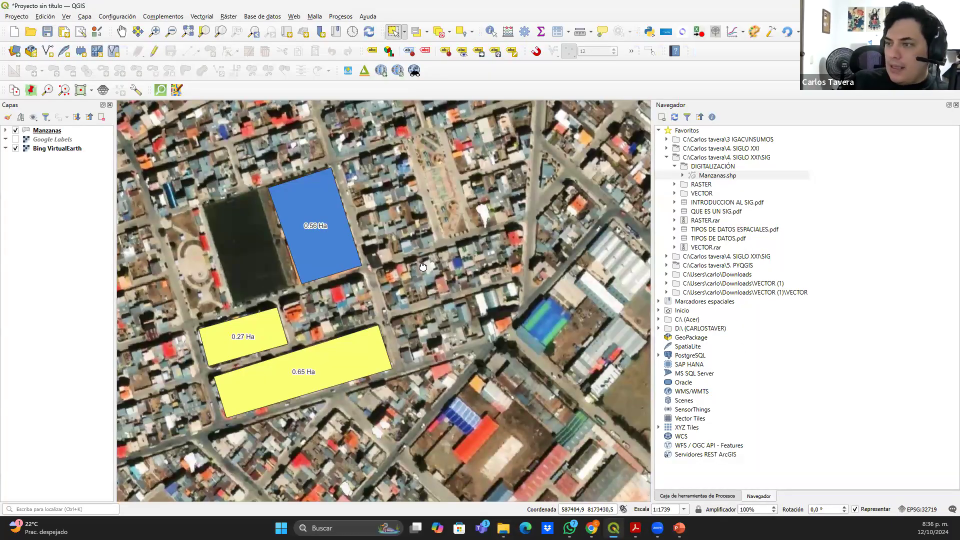
drag(278, 219, 320, 214)
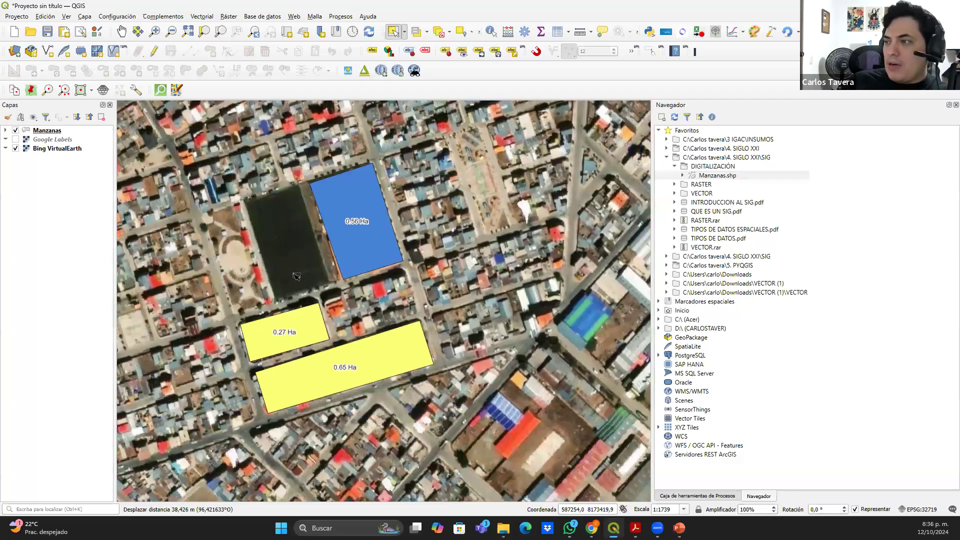
drag(254, 331, 298, 311)
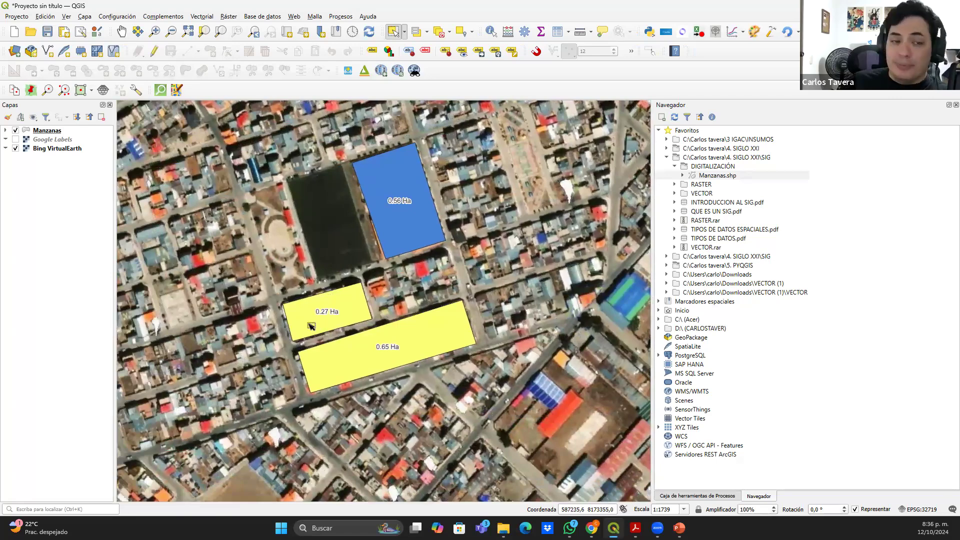
key(alt+Tab)
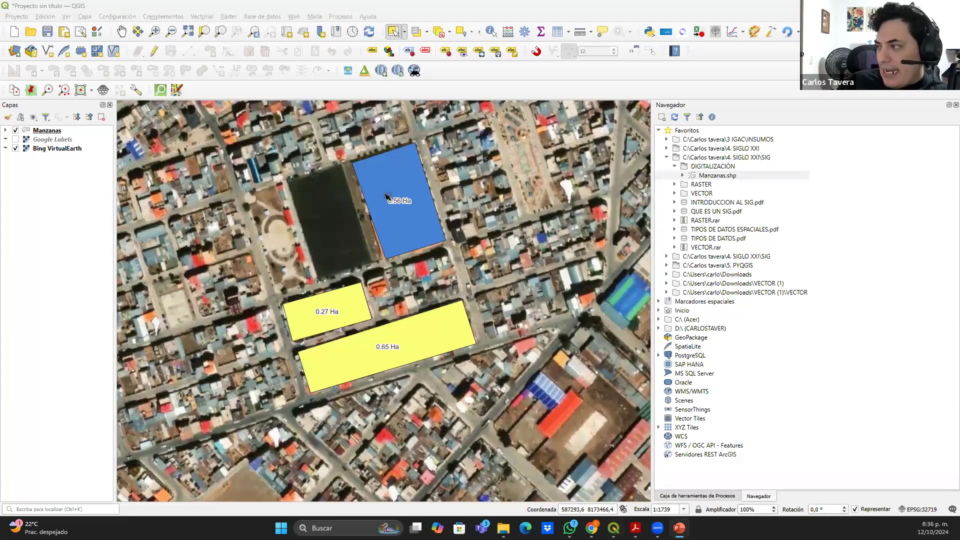
Add Manzanas.shp to the project two more times, with one copy above the styled Manzanas layer, and hide the styled layer
drag(700, 178, 97, 140)
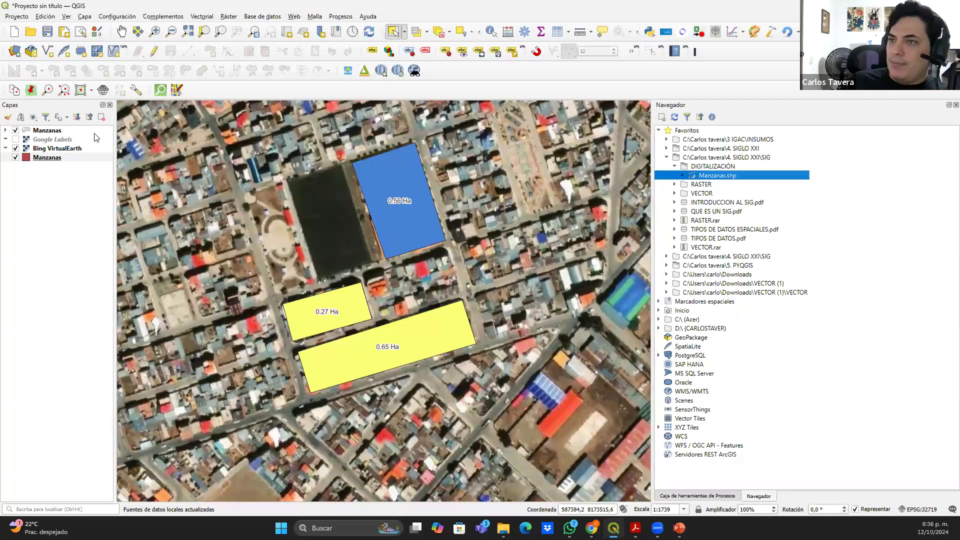
drag(711, 174, 485, 173)
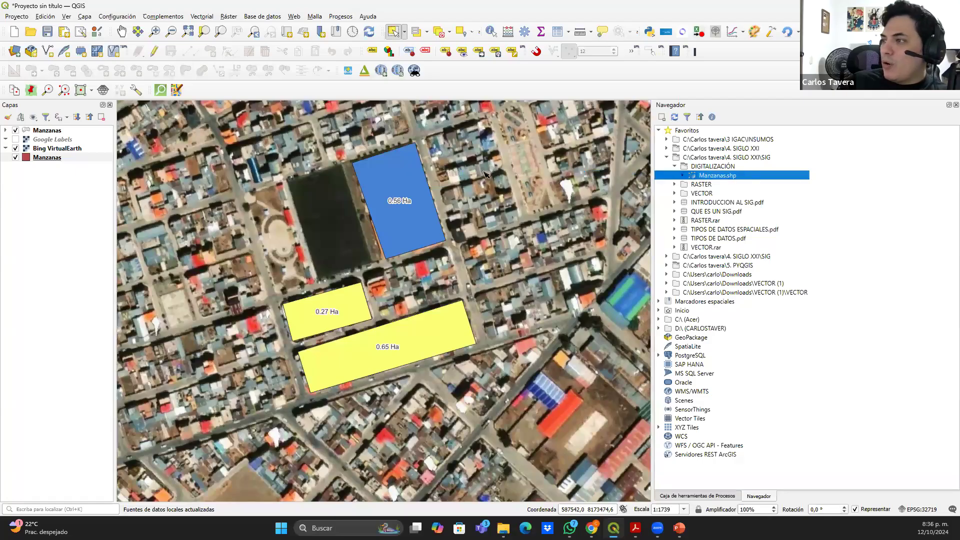
drag(39, 164, 43, 128)
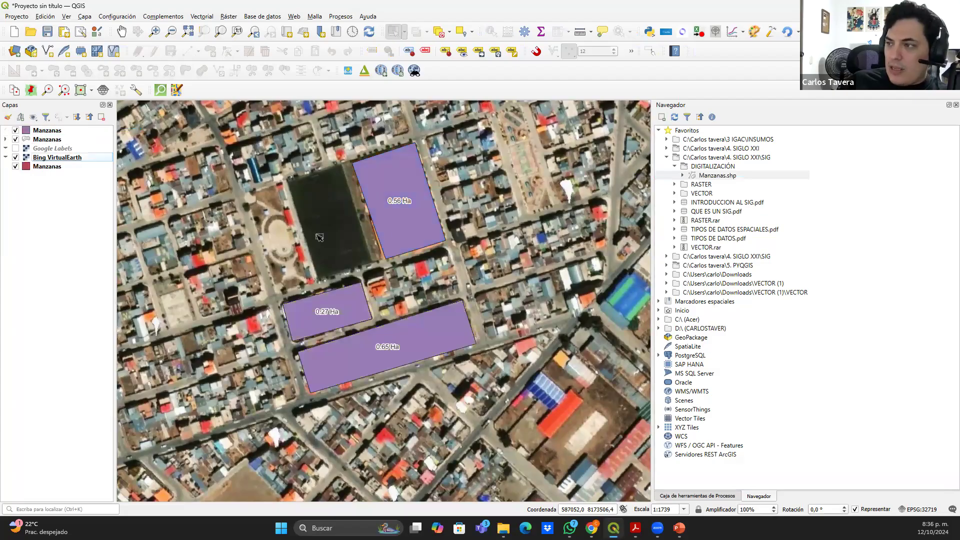
click(16, 140)
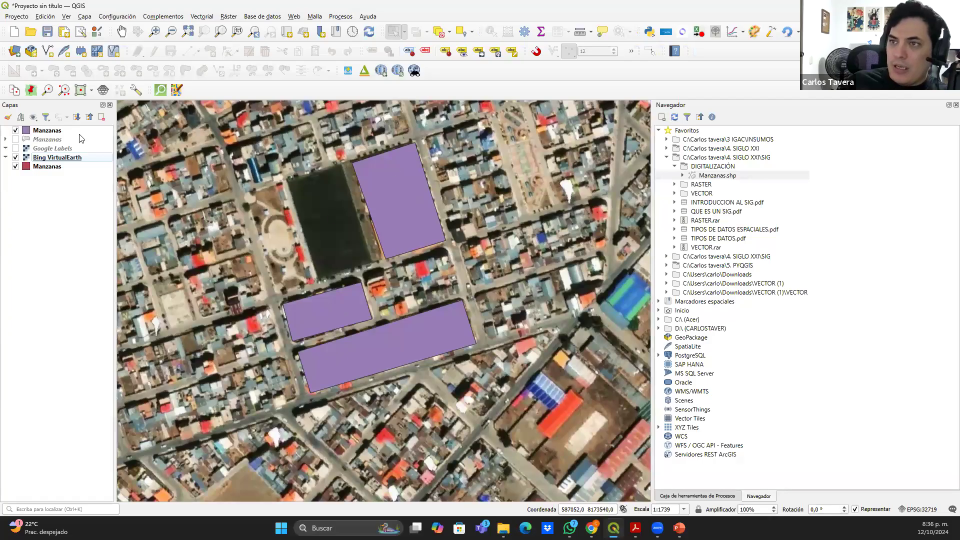
Remove the purple copy of Manzanas from the project and show the styled Manzanas layer again
right_click(51, 128)
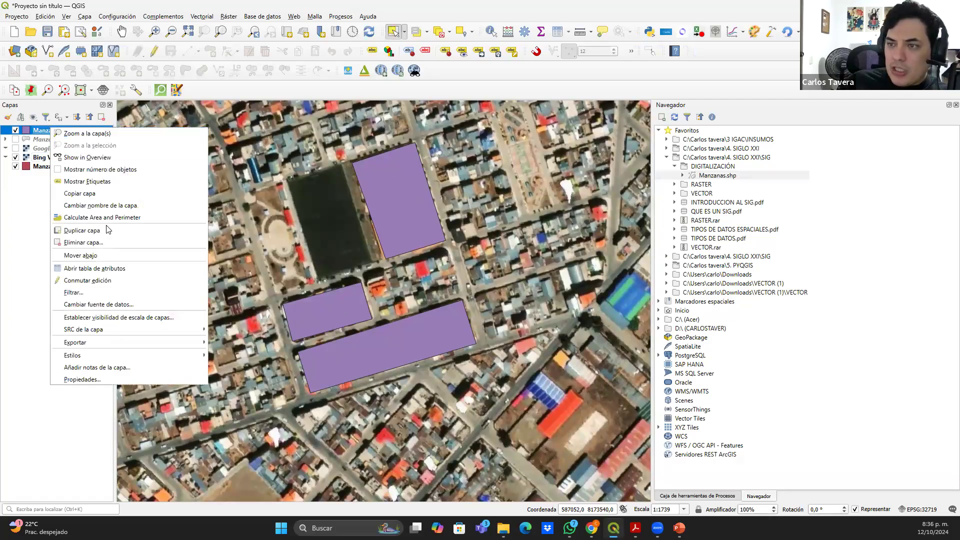
click(125, 242)
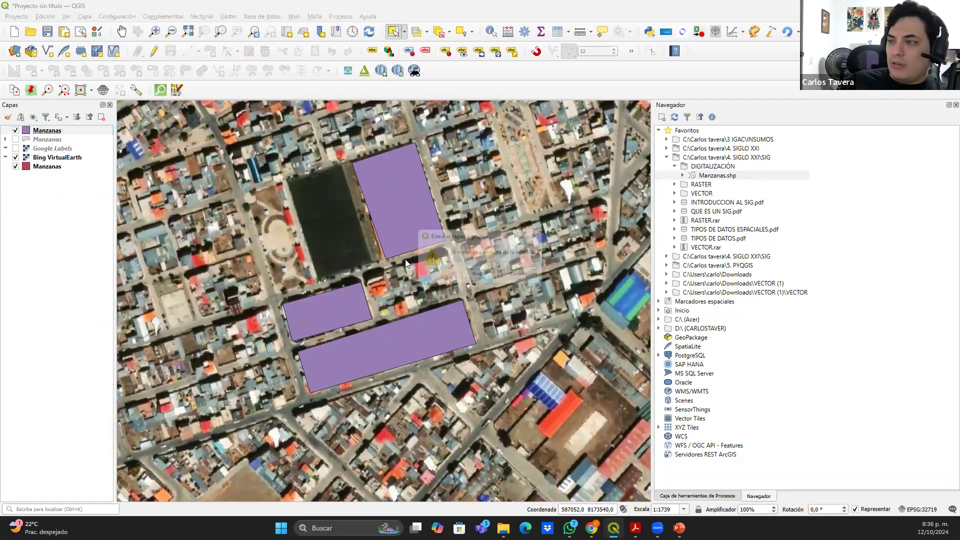
click(480, 276)
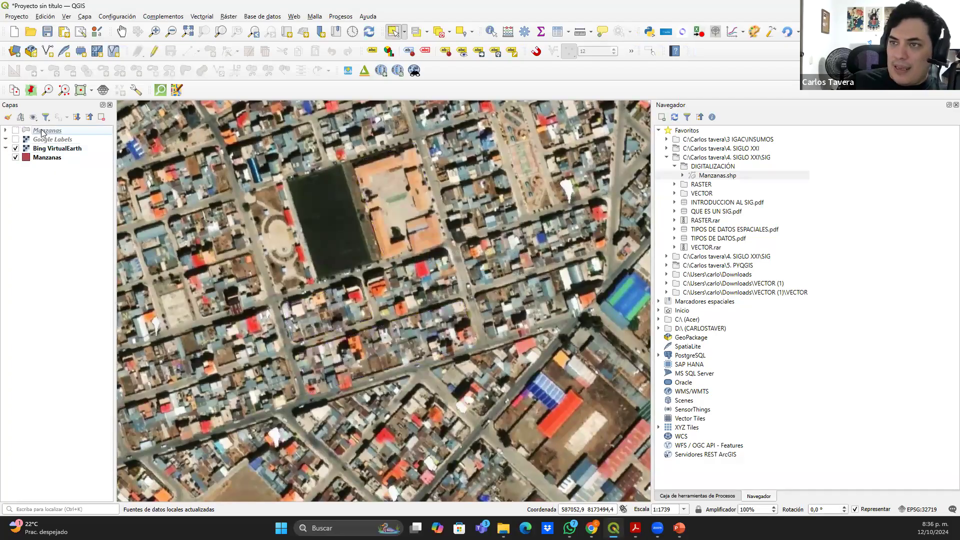
click(16, 130)
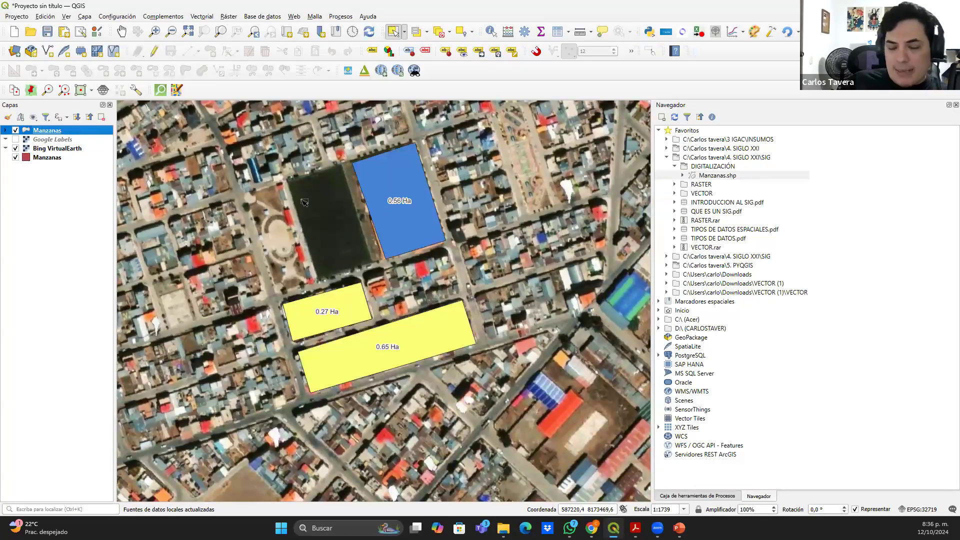
Start saving the styled Manzanas layer's style as a QGIS QML style file and browse for its destination
right_click(50, 133)
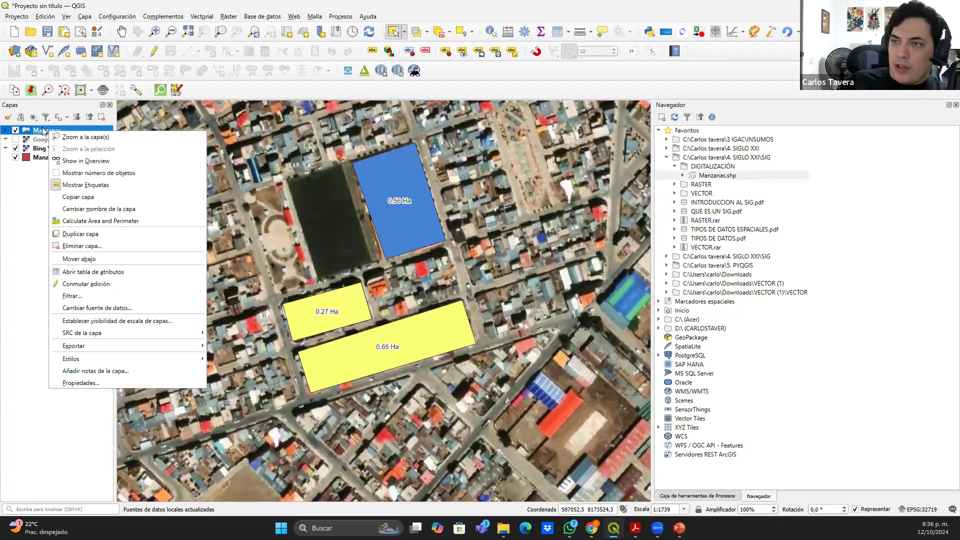
click(134, 384)
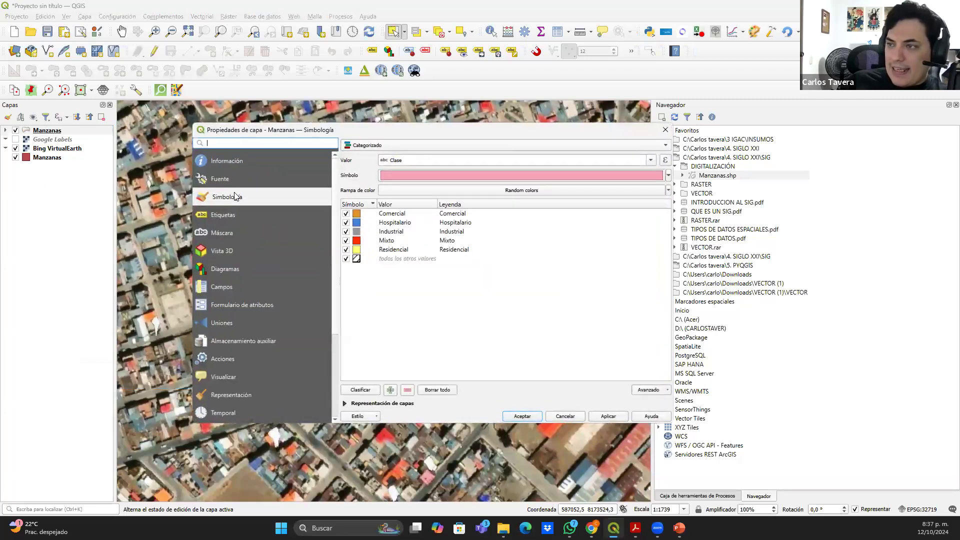
click(369, 419)
click(386, 440)
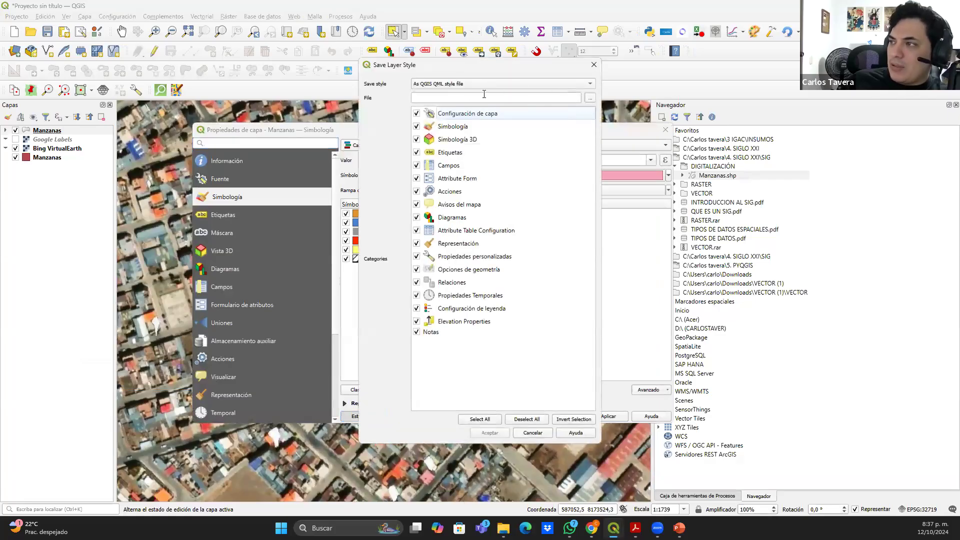
click(590, 99)
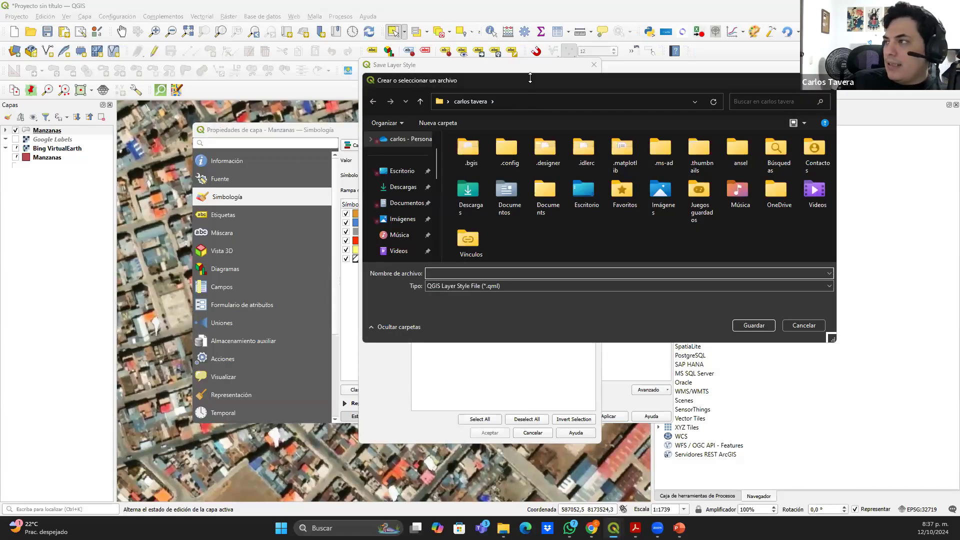
Save the style file as simbologia in the 4. SIGLO XXI\SIG folder on drive C and accept the layer properties
scroll(320, 190, down, 6)
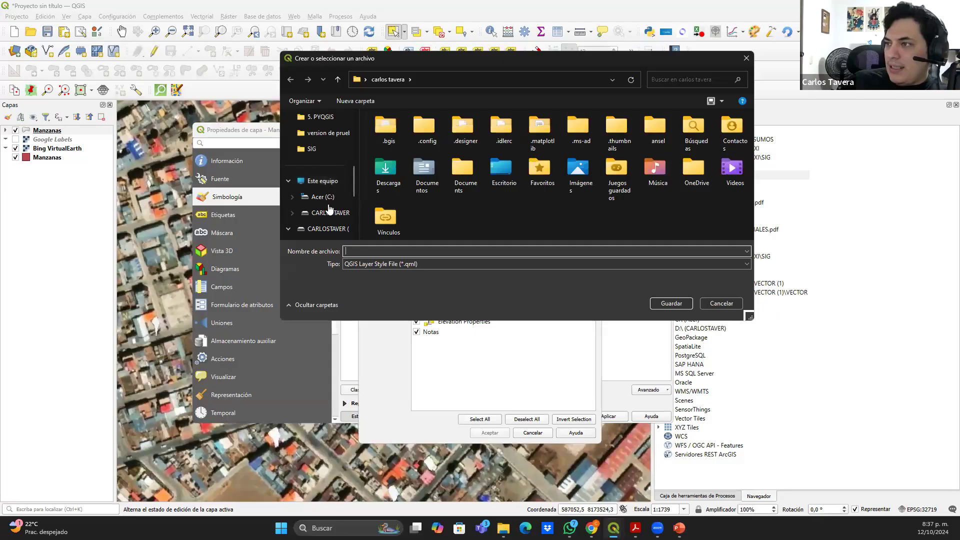
click(326, 197)
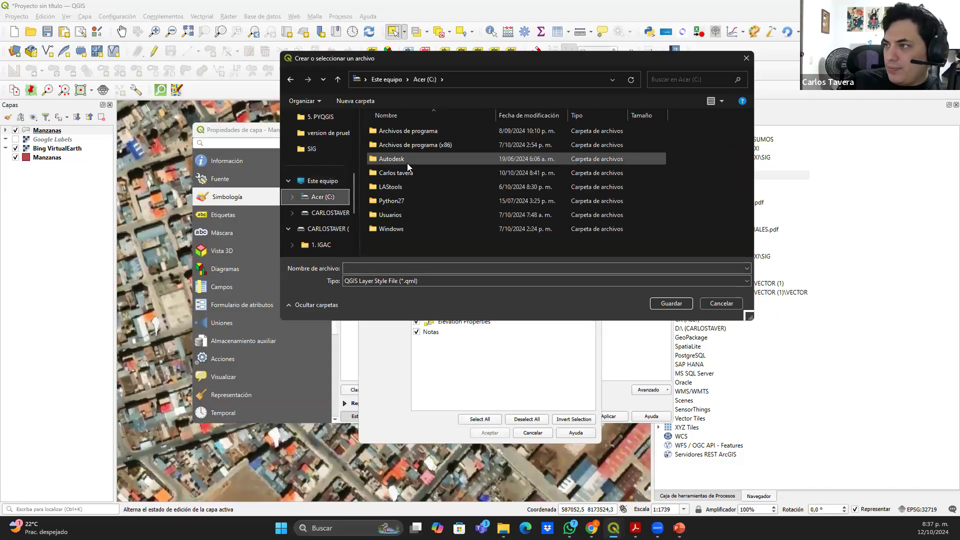
double_click(407, 174)
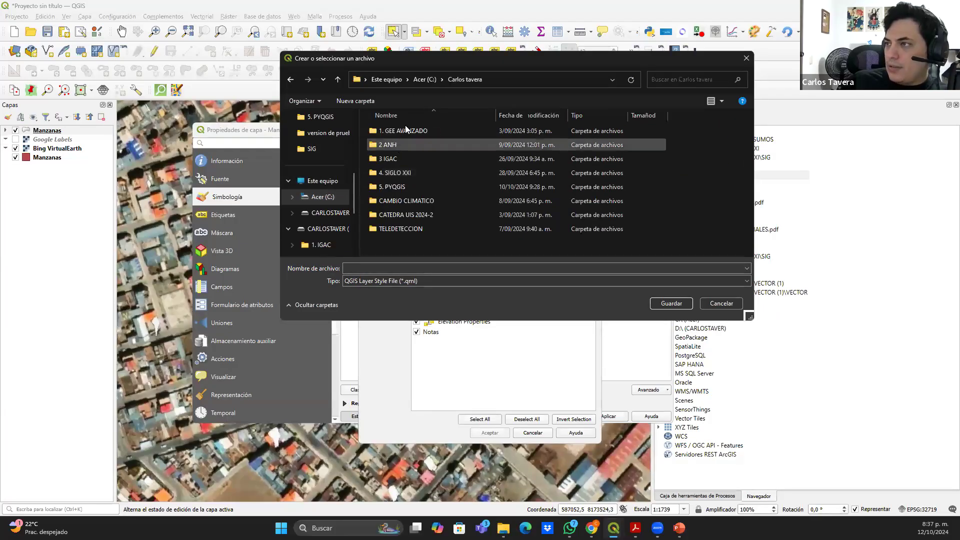
double_click(417, 171)
double_click(393, 147)
click(372, 270)
text(si)
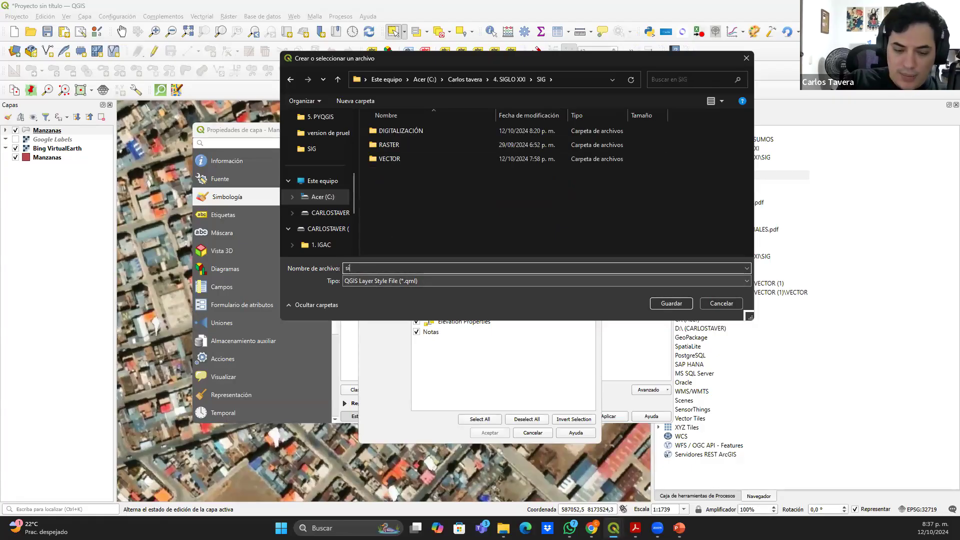
text(mbologia)
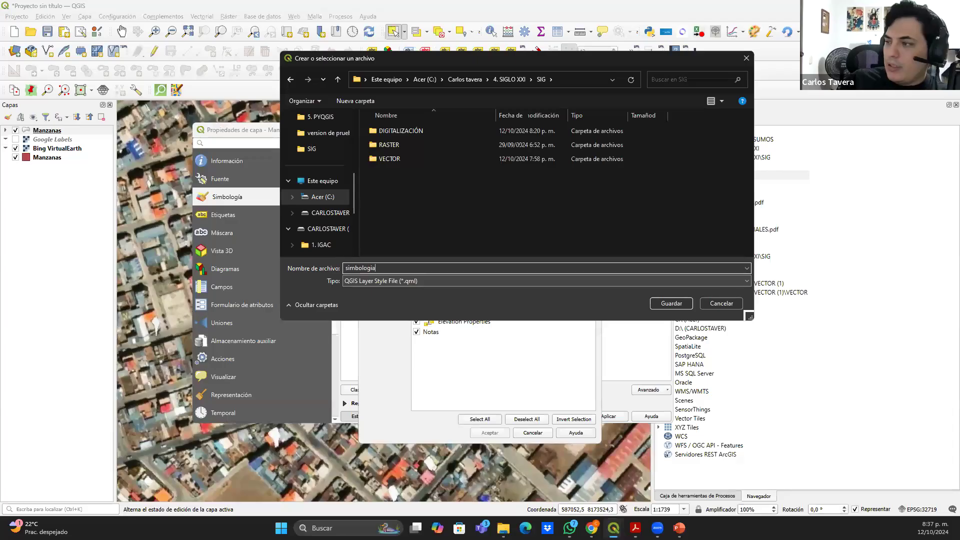
click(671, 304)
click(490, 433)
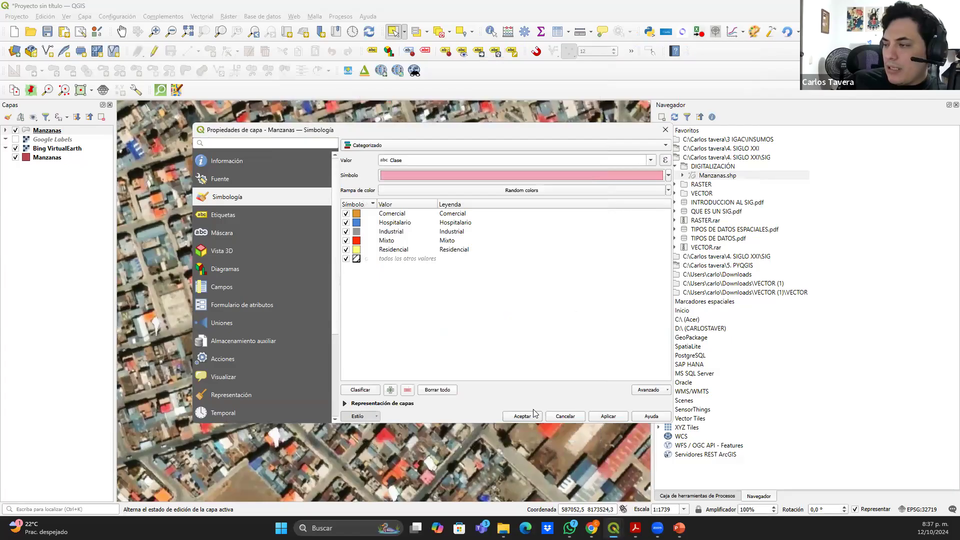
click(522, 416)
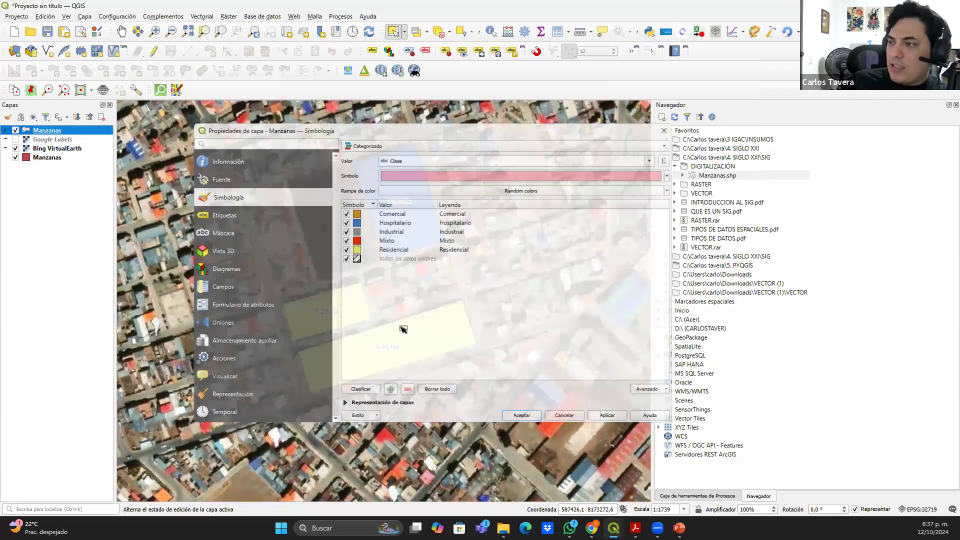
Remove the styled Manzanas layer from the project
right_click(52, 132)
click(52, 132)
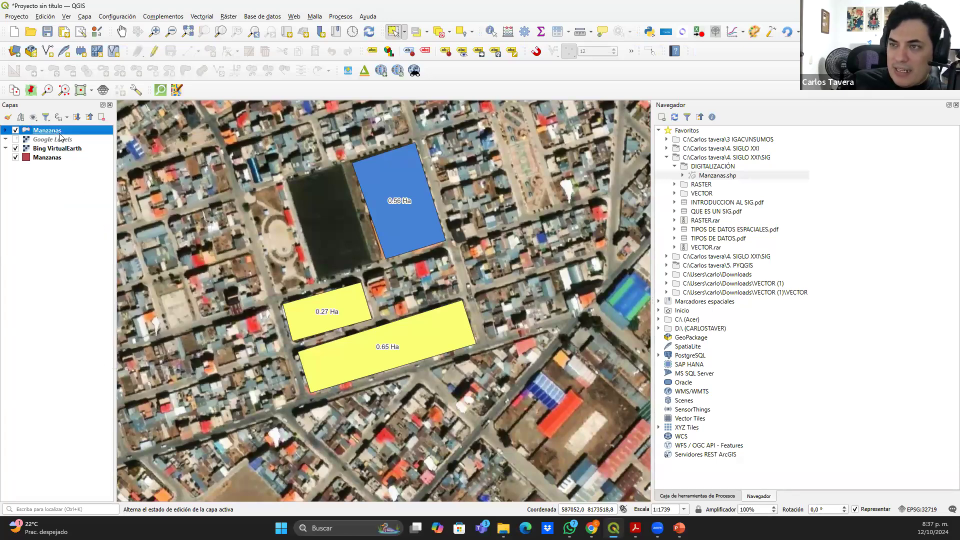
right_click(52, 132)
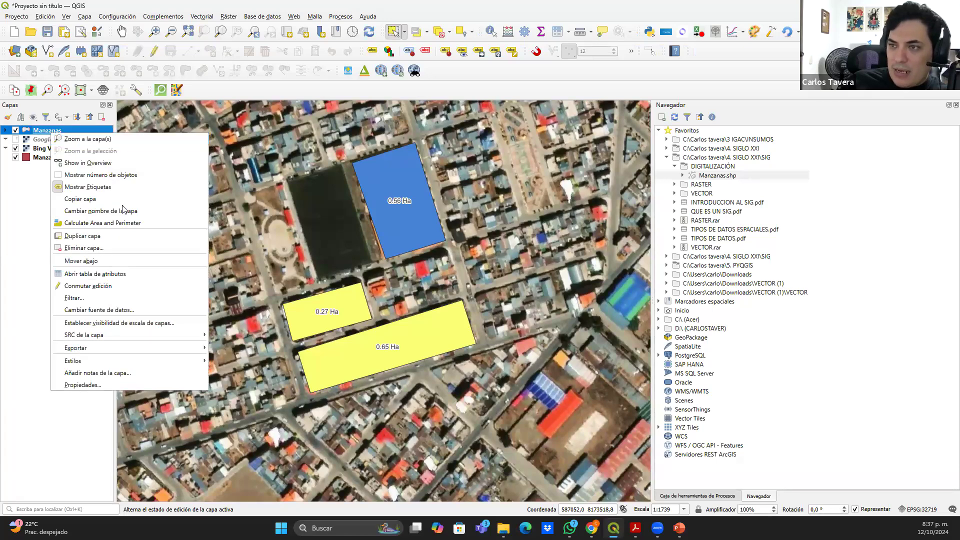
click(125, 248)
click(466, 275)
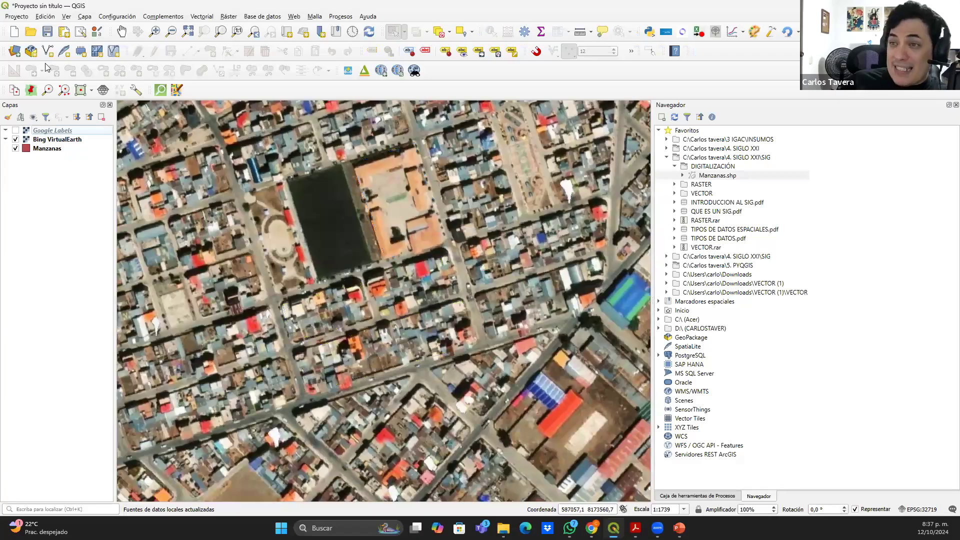
Remove the remaining red Manzanas copy and add Manzanas.shp from the DIGITALIZACIÓN folder to the map again
click(50, 149)
right_click(51, 149)
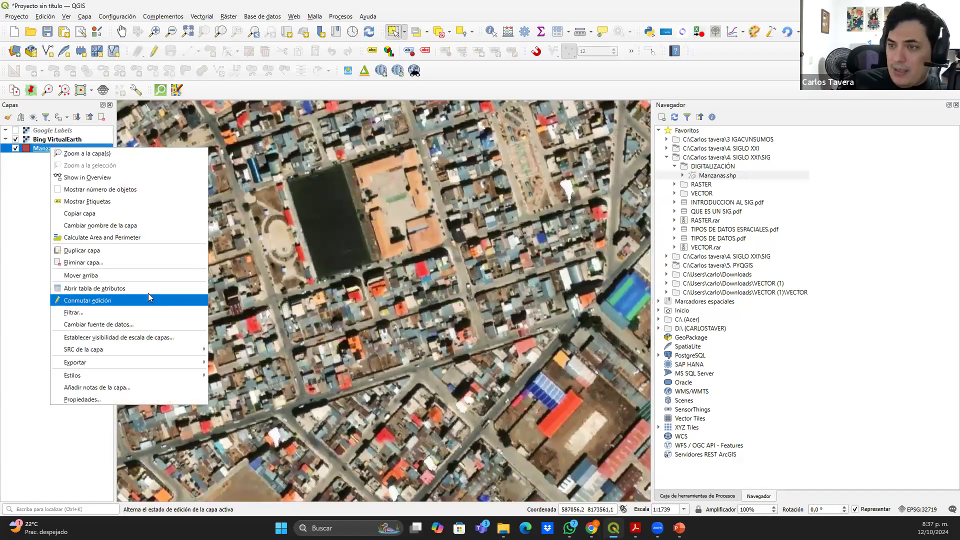
click(145, 263)
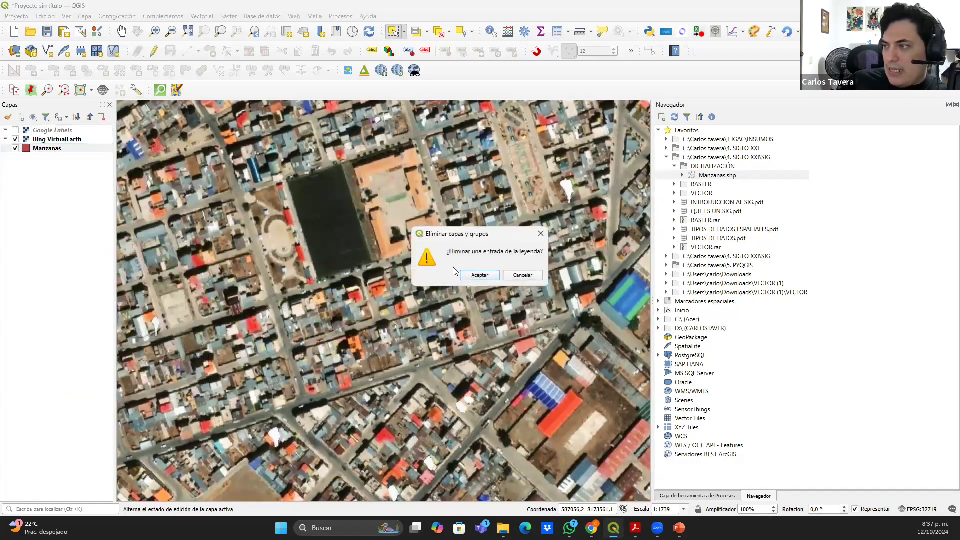
click(479, 275)
mouse_move(718, 175)
mouse_down()
mouse_move(654, 166)
mouse_move(450, 168)
mouse_up()
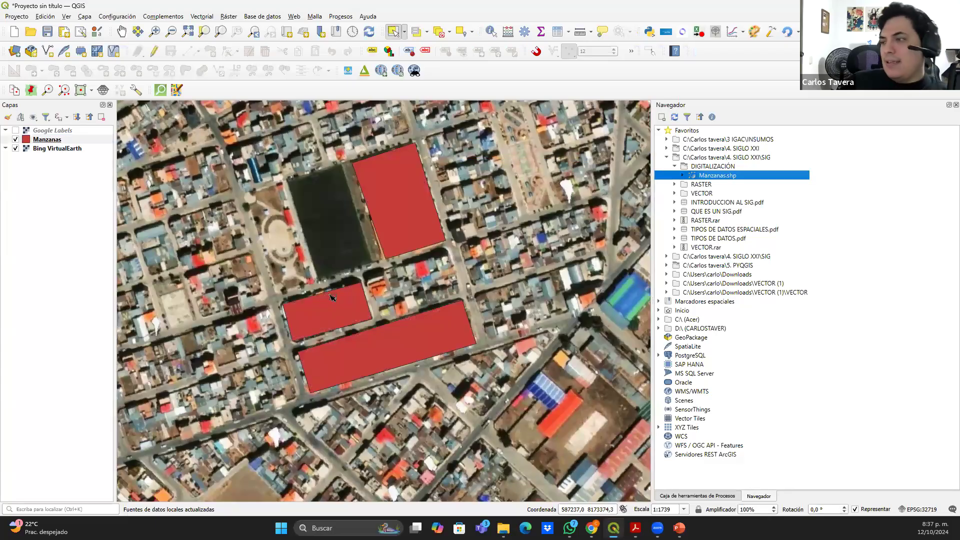
Examine the symbology properties and the attribute table of the newly added Manzanas layer, closing each one
right_click(38, 141)
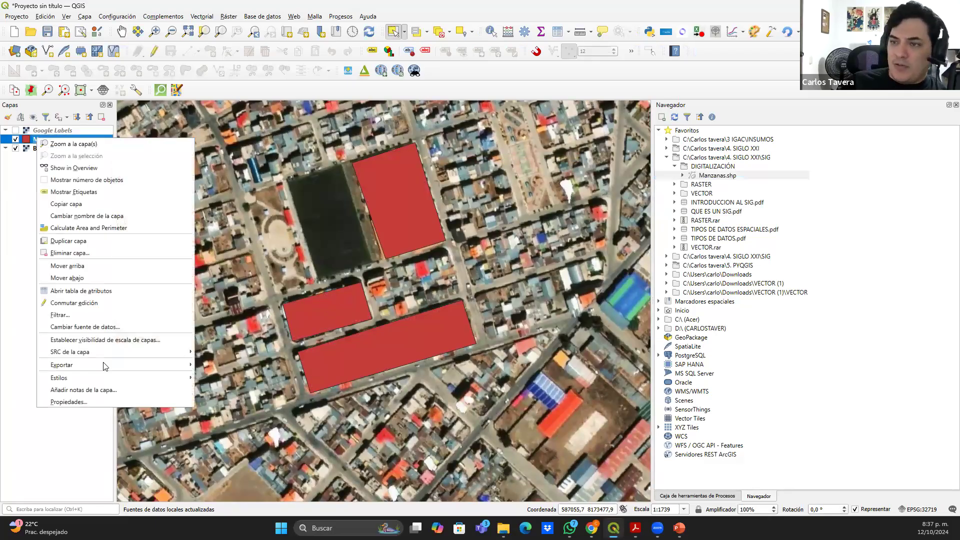
click(125, 402)
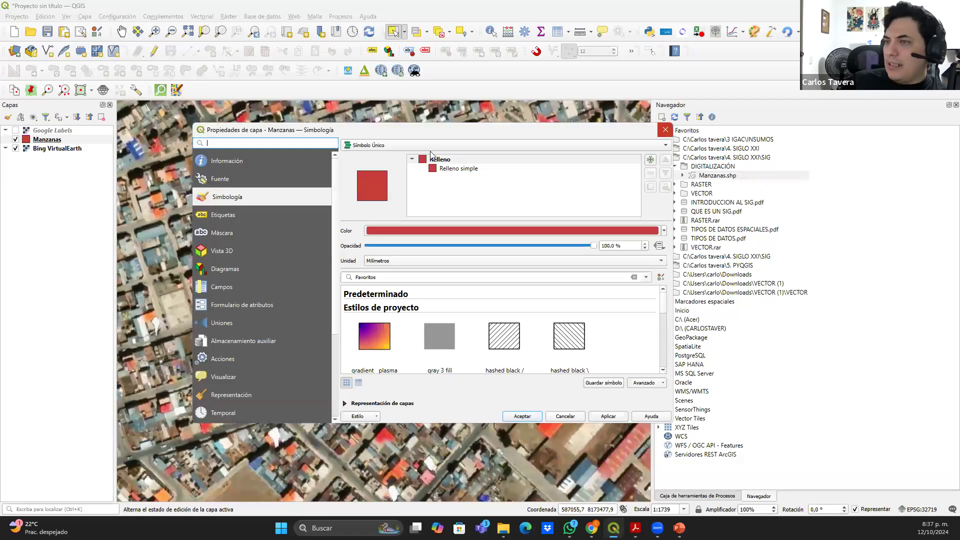
click(665, 130)
right_click(54, 142)
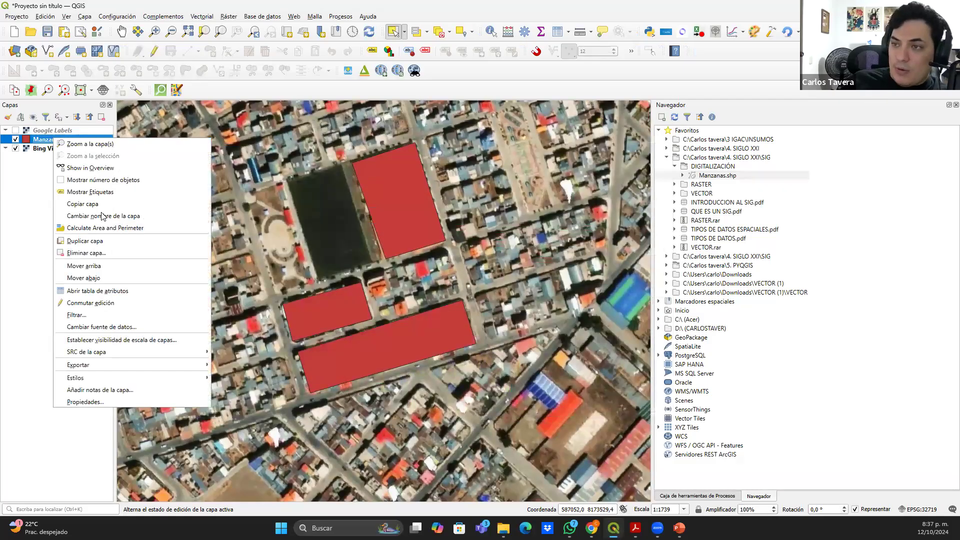
click(109, 292)
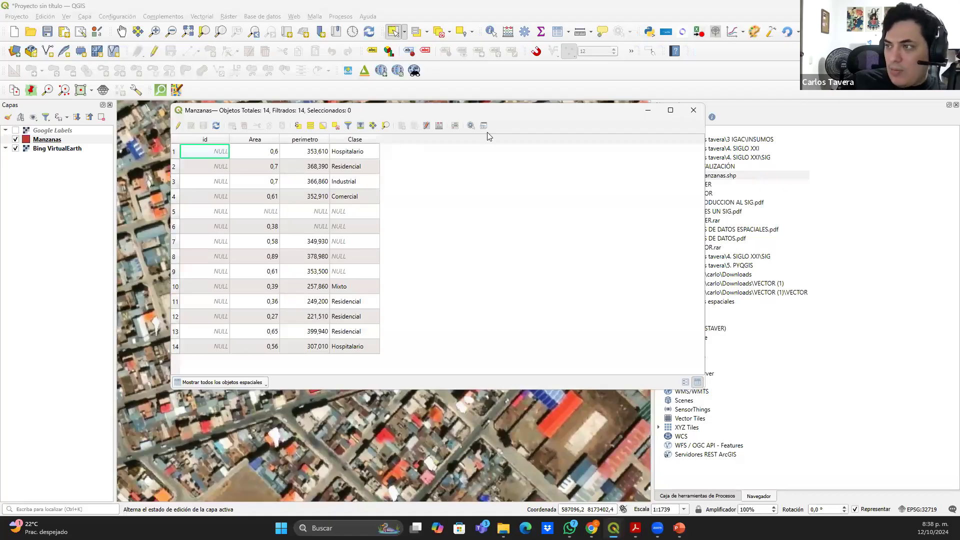
click(694, 110)
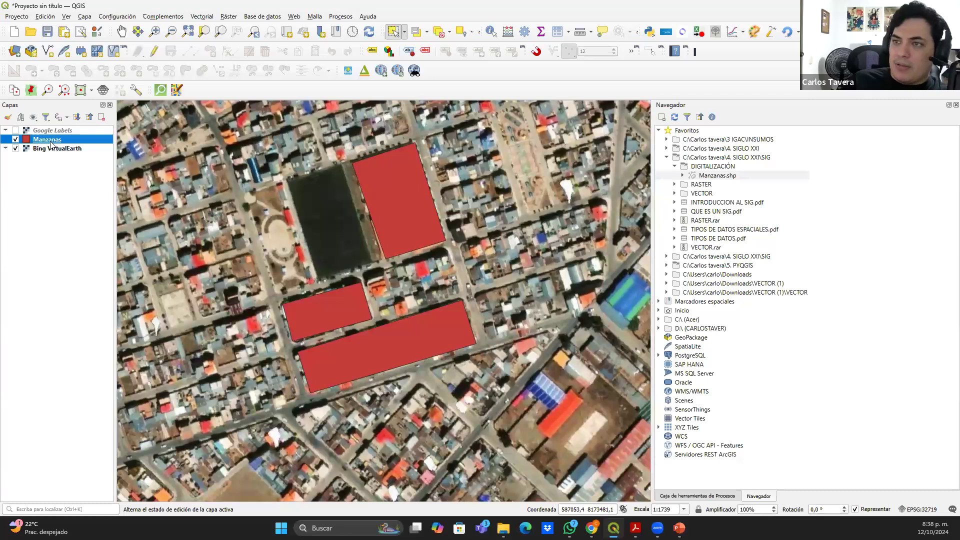
Load the saved style simbologia.qml from the SIG folder into the Manzanas layer with all categories and apply it
right_click(37, 142)
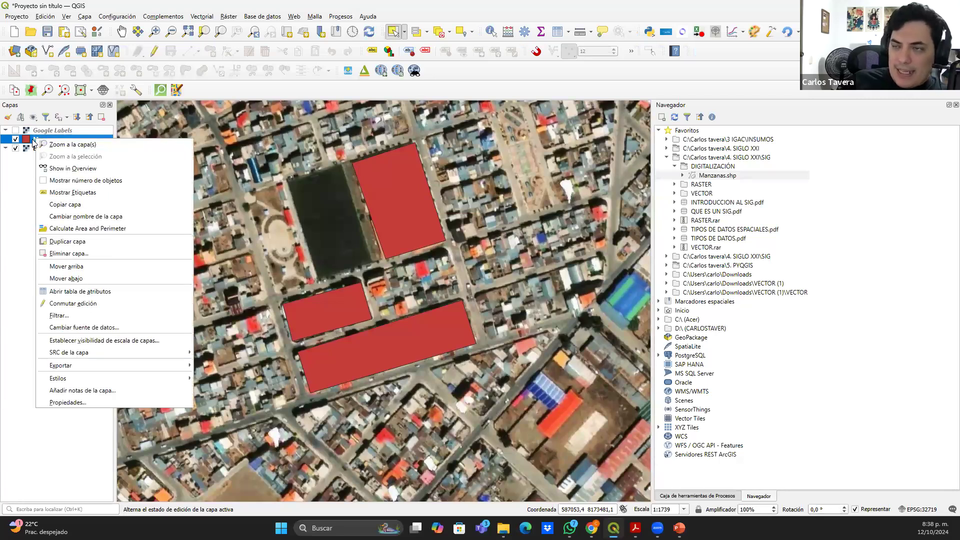
click(154, 403)
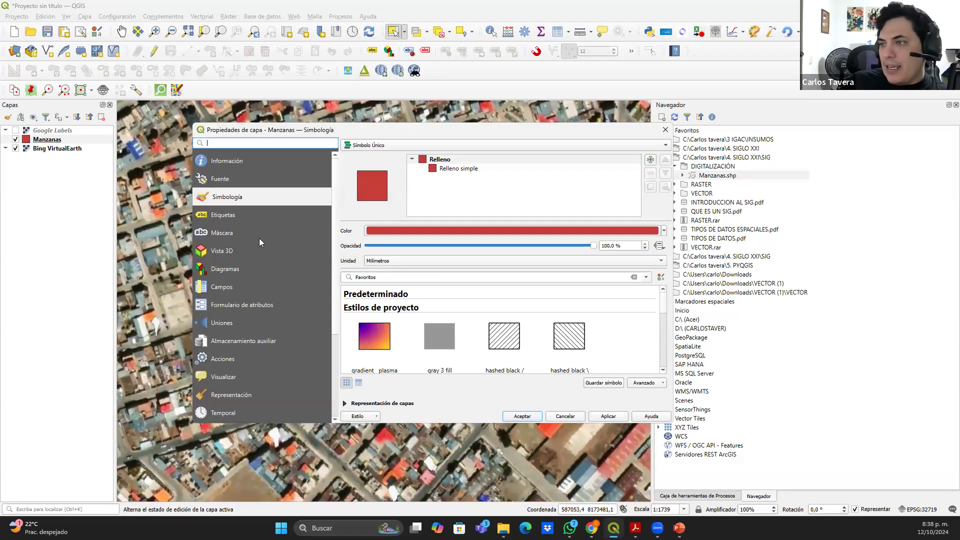
click(372, 416)
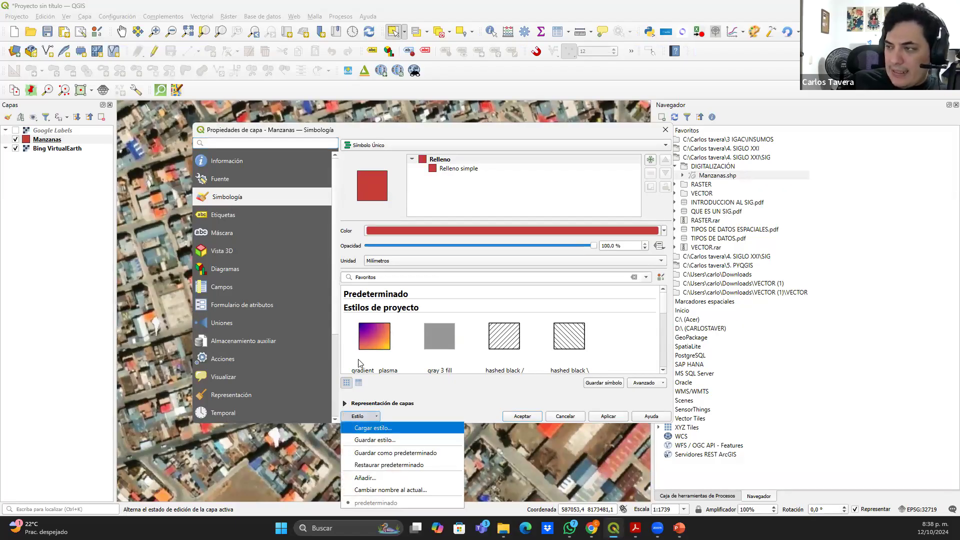
click(373, 428)
click(546, 156)
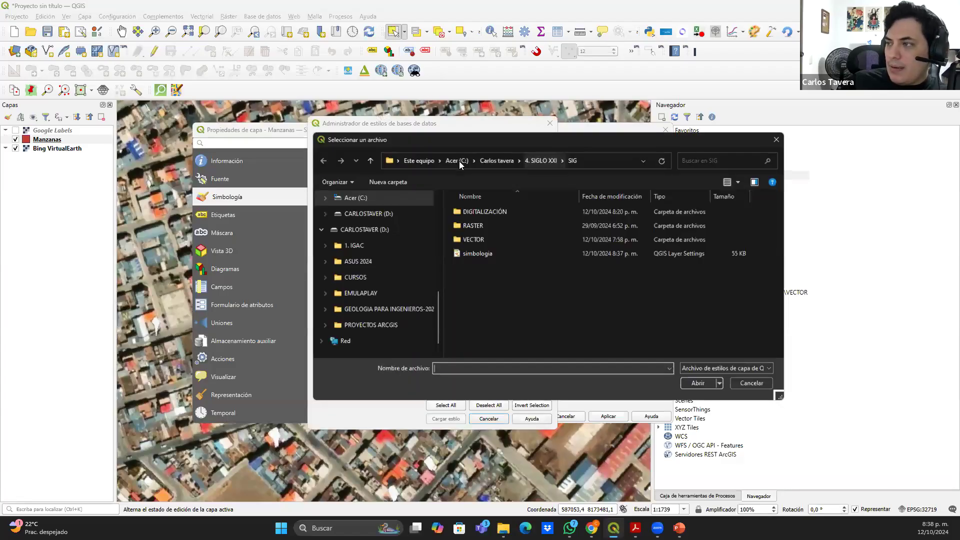
click(484, 255)
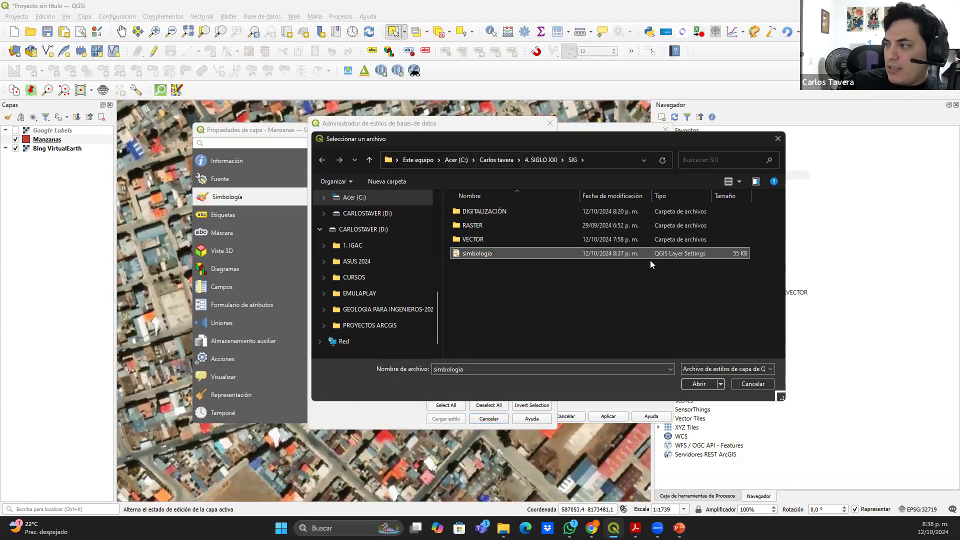
click(701, 383)
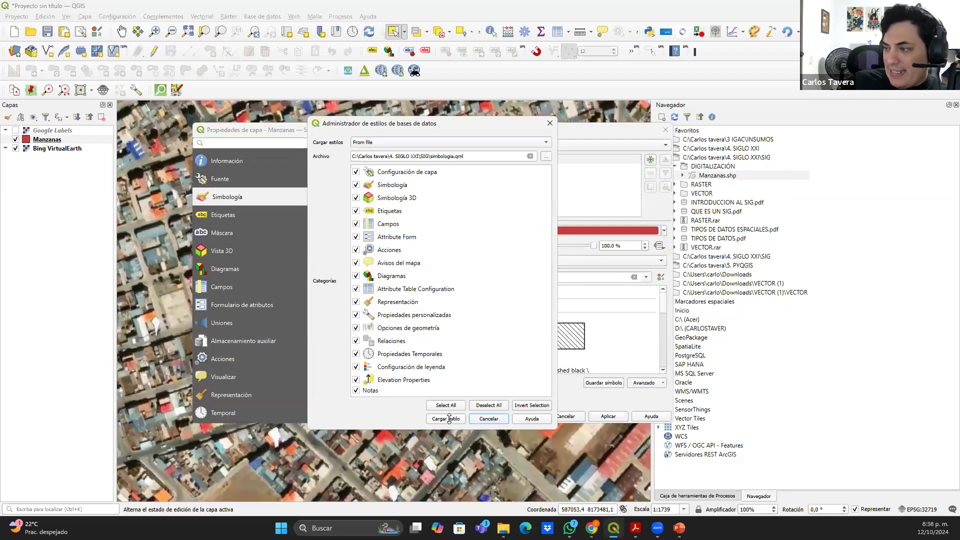
click(449, 419)
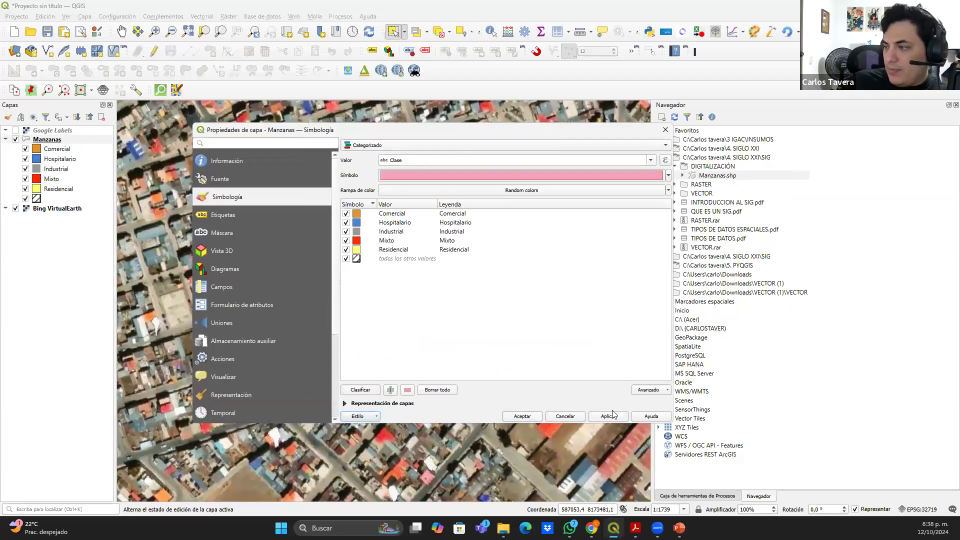
click(611, 418)
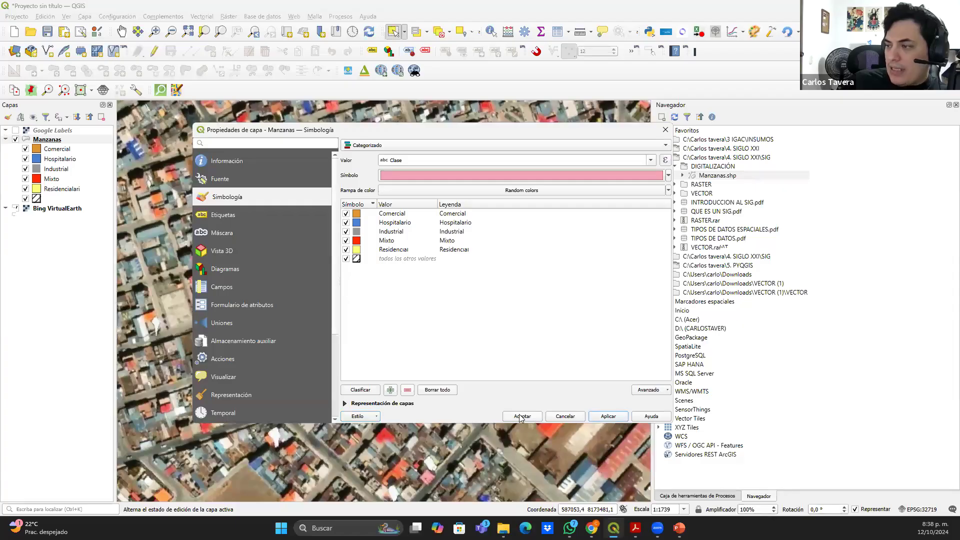
click(521, 418)
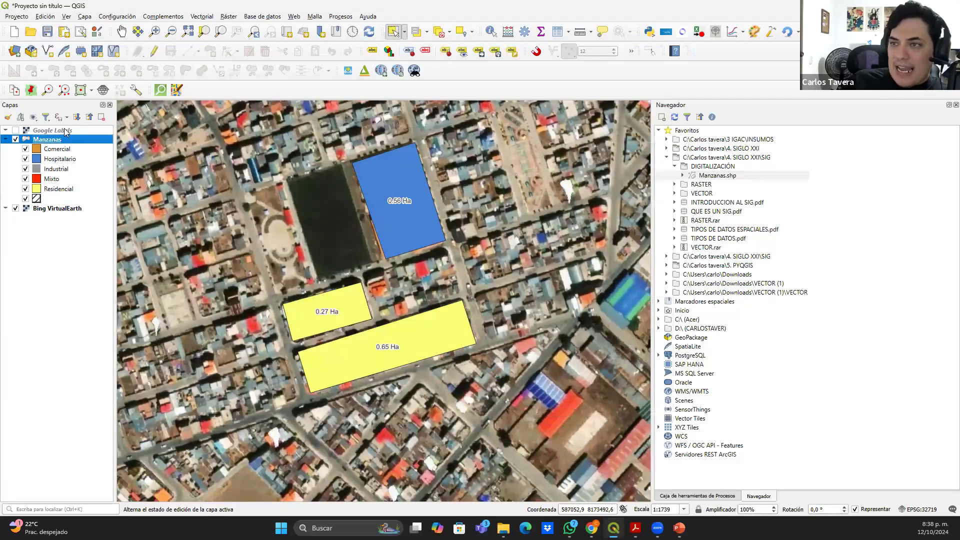
Enable editing on Manzanas and digitize the rectangular block northwest of the dark green field as a polygon of about 0.27 ha
click(154, 51)
drag(220, 163, 218, 213)
click(210, 53)
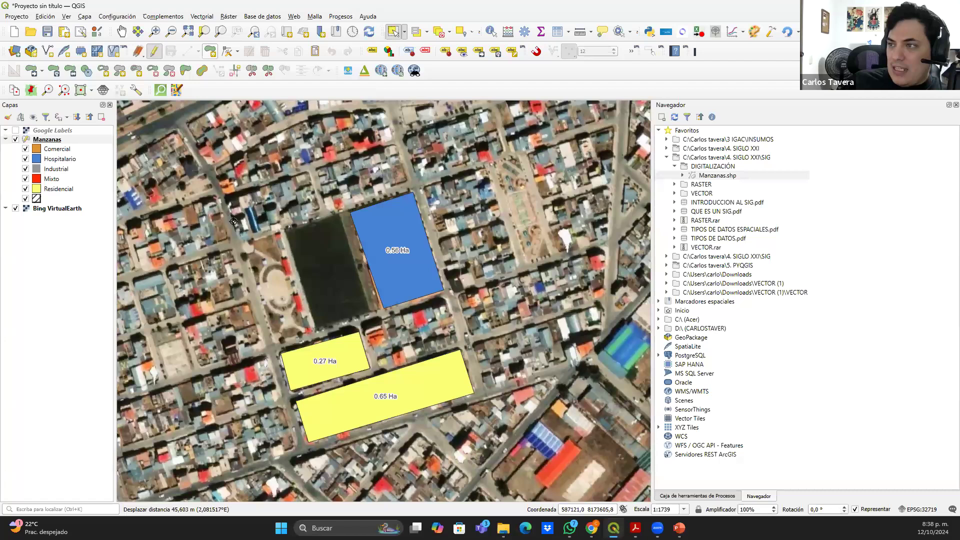
scroll(233, 222, up, 1)
click(223, 176)
click(385, 128)
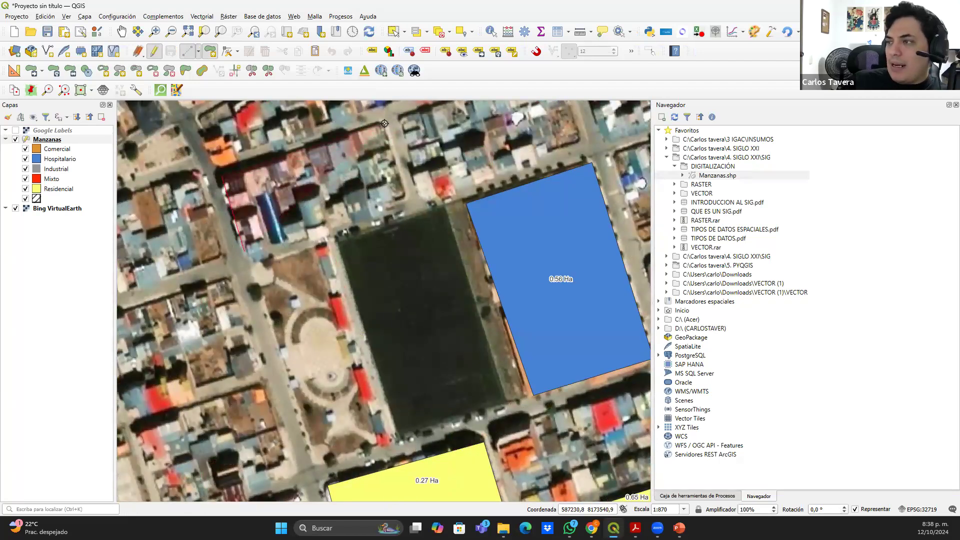
right_click(403, 198)
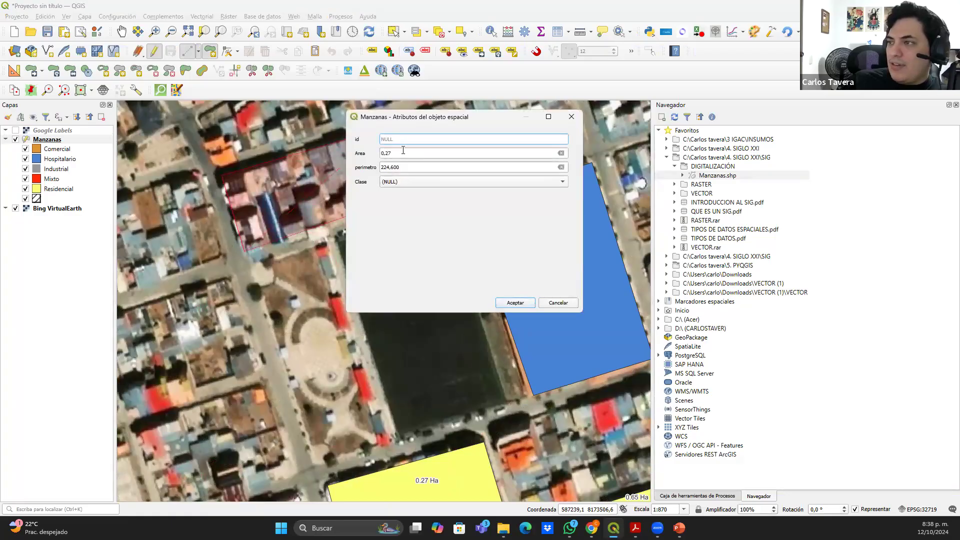
Assign the class Comercial to the new block and save its attributes
key(Tab)
key(Tab)
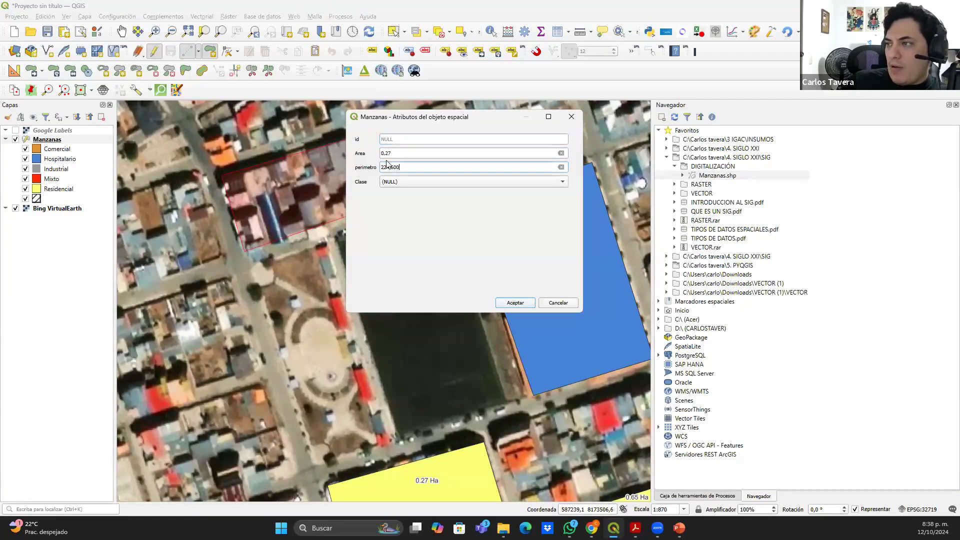
click(425, 183)
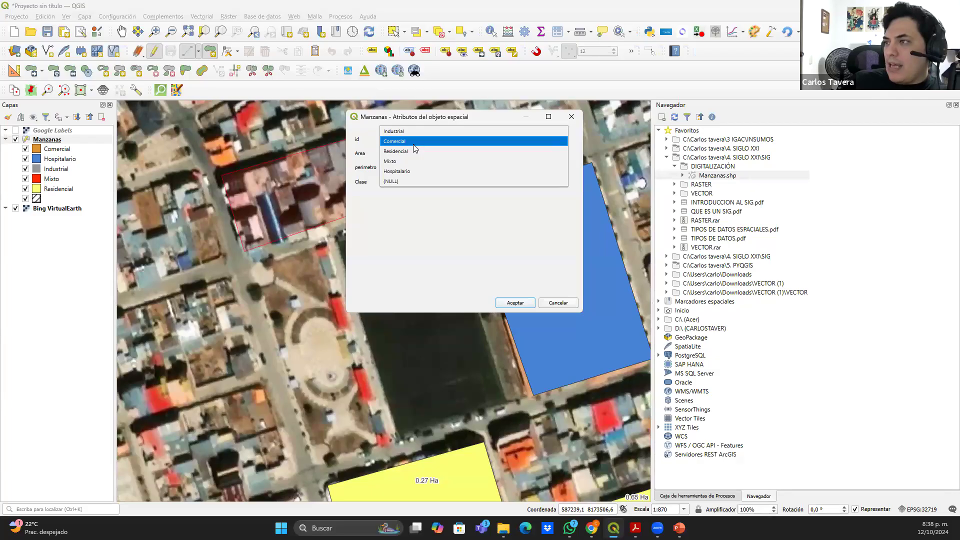
click(414, 143)
click(515, 303)
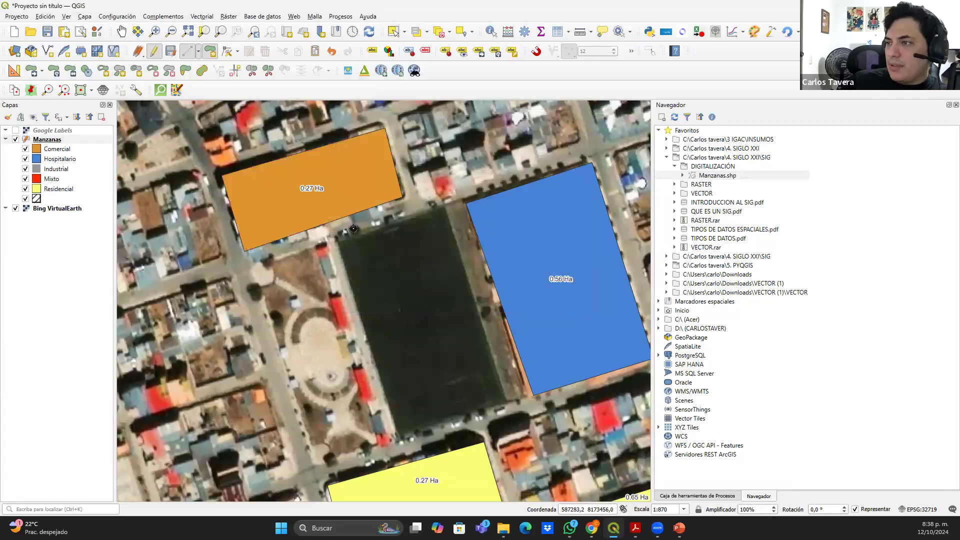
Examine the classified blocks and the surrounding streets on the satellite imagery
scroll(350, 215, down, 1)
drag(327, 211, 308, 185)
scroll(308, 185, down, 1)
drag(411, 180, 353, 201)
scroll(353, 201, up, 1)
scroll(428, 222, up, 1)
drag(192, 152, 307, 212)
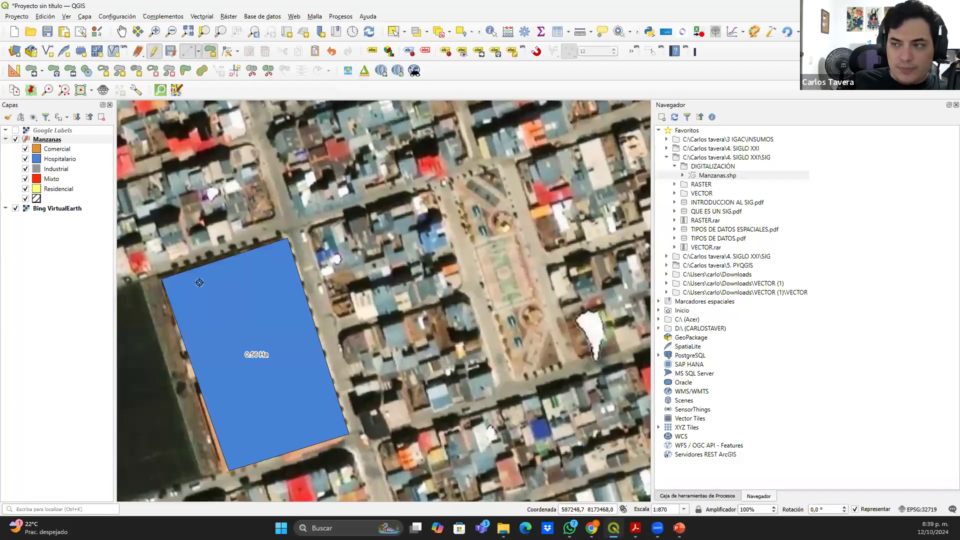
scroll(355, 317, down, 2)
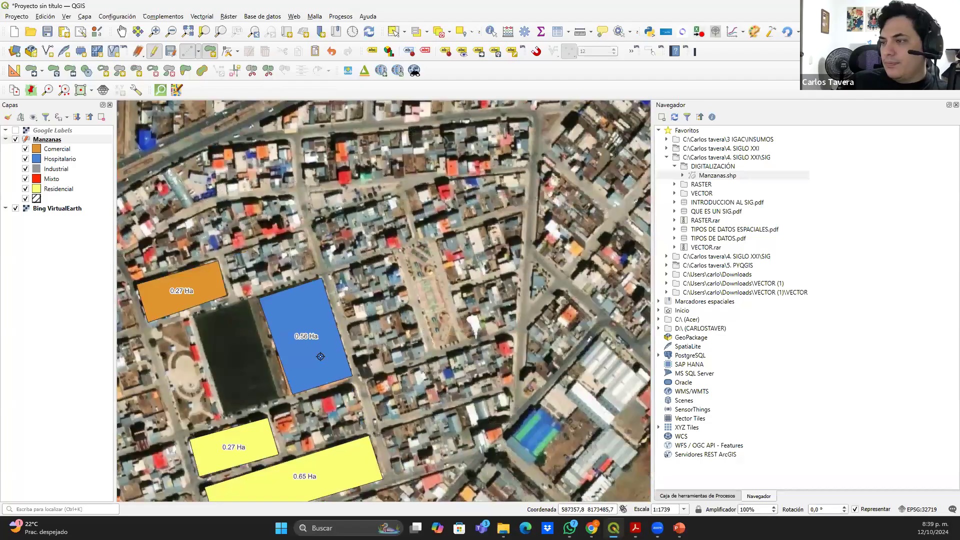
drag(318, 377, 345, 351)
scroll(345, 351, up, 1)
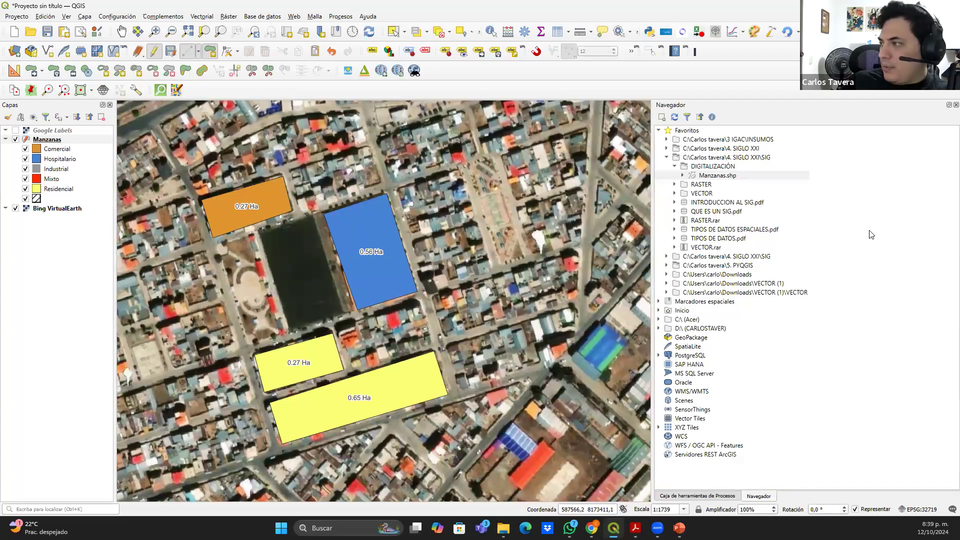
Begin a new shapefile named vias.shp in the DIGITALIZACIÓN folder with line string (Cadena de líneas) geometry
right_click(725, 169)
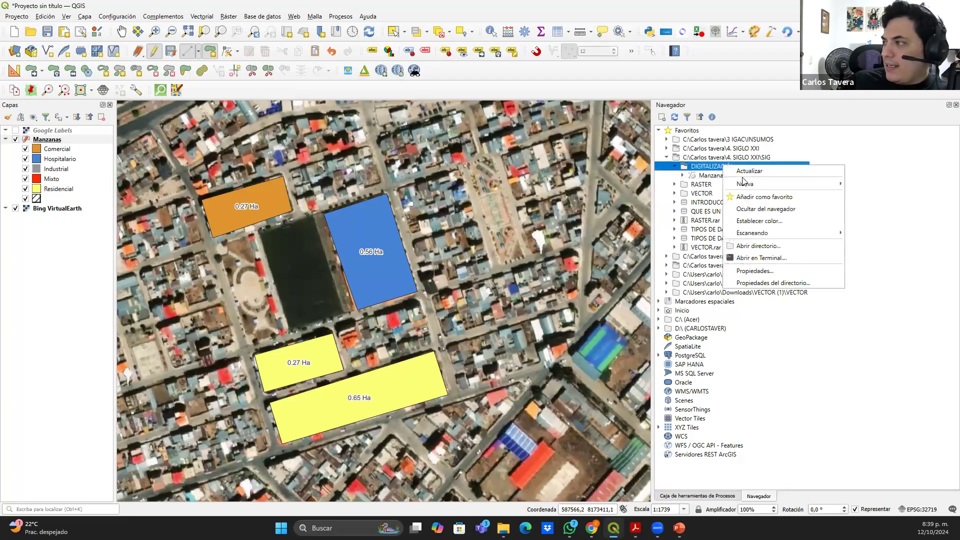
mouse_move(748, 183)
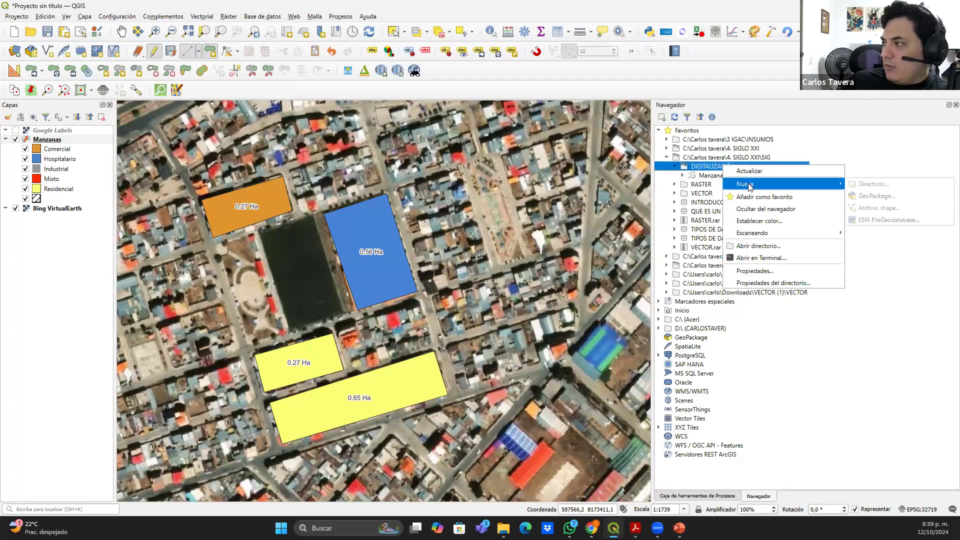
click(879, 208)
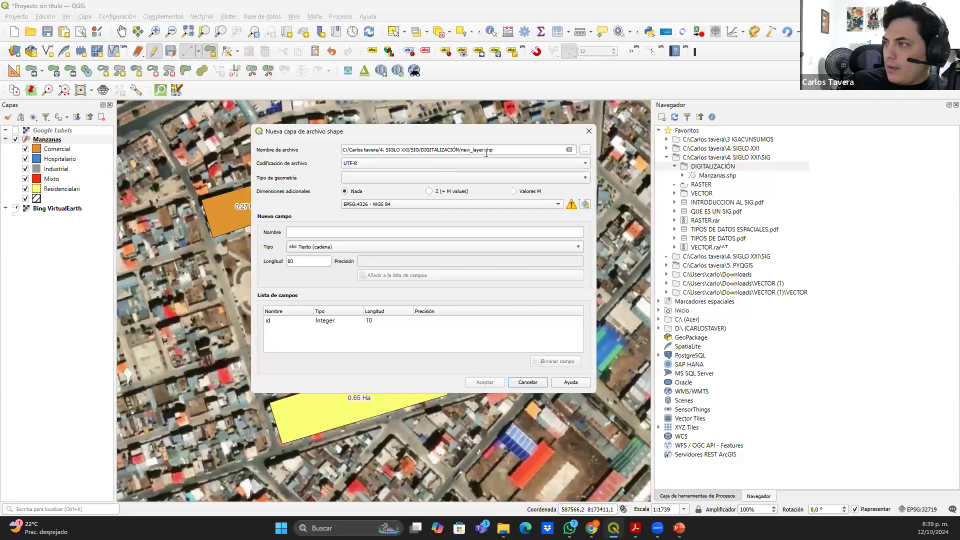
drag(473, 150, 466, 150)
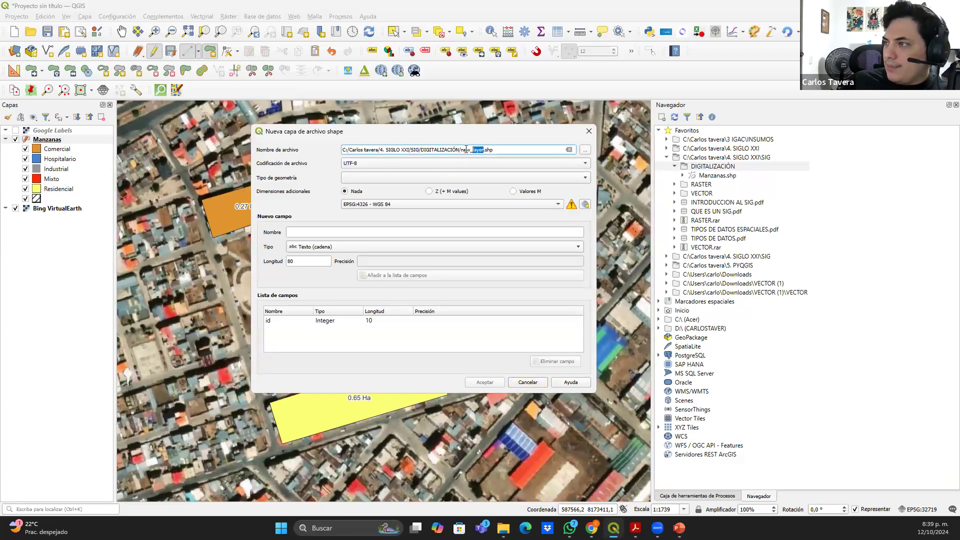
text(vias)
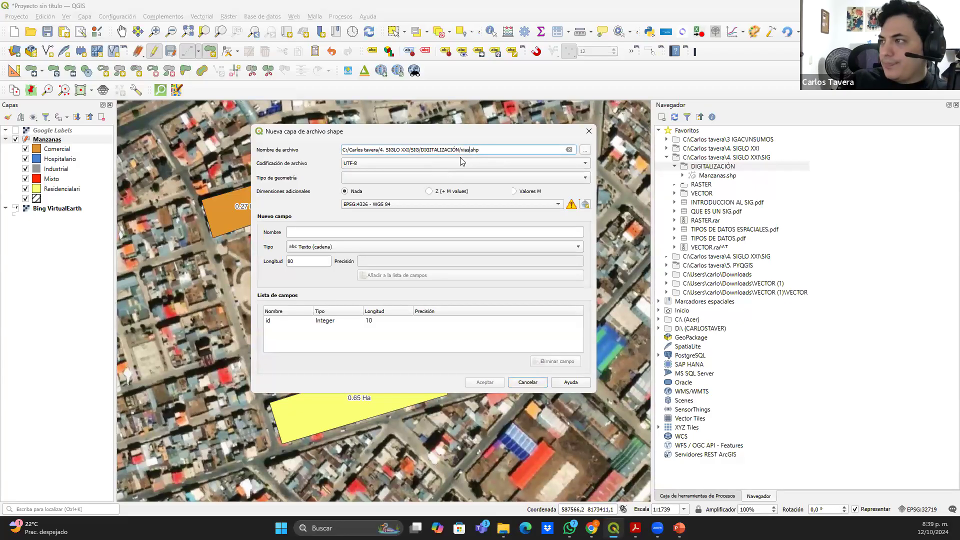
click(405, 178)
click(409, 208)
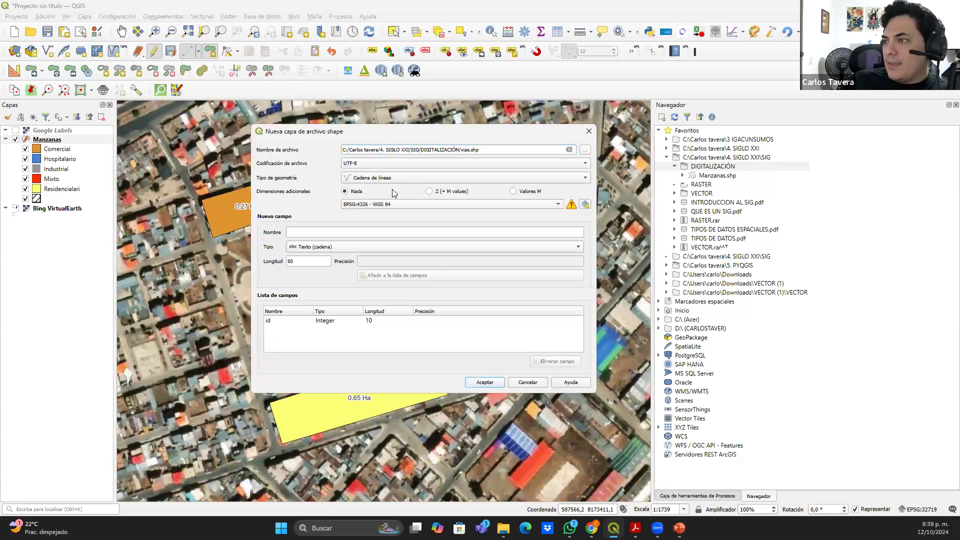
Create the vias shapefile in the project CRS EPSG:32719 - WGS 84 / UTM zone 19S and add it to the map above Manzanas
click(405, 206)
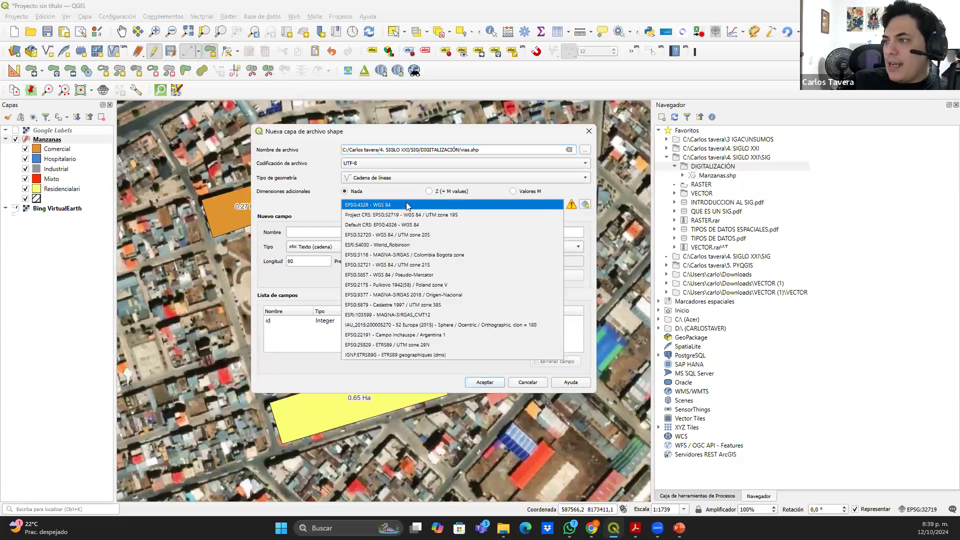
click(464, 216)
click(485, 385)
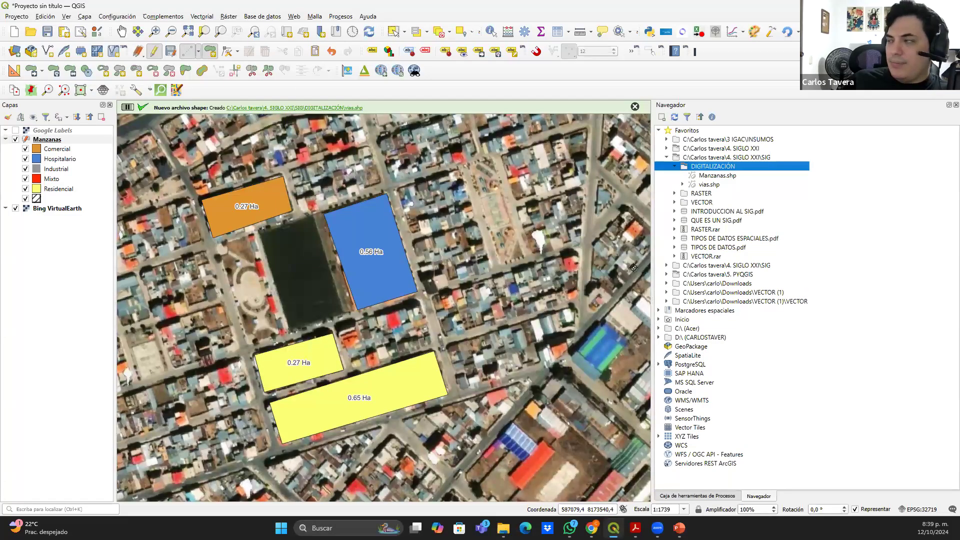
drag(712, 184, 40, 150)
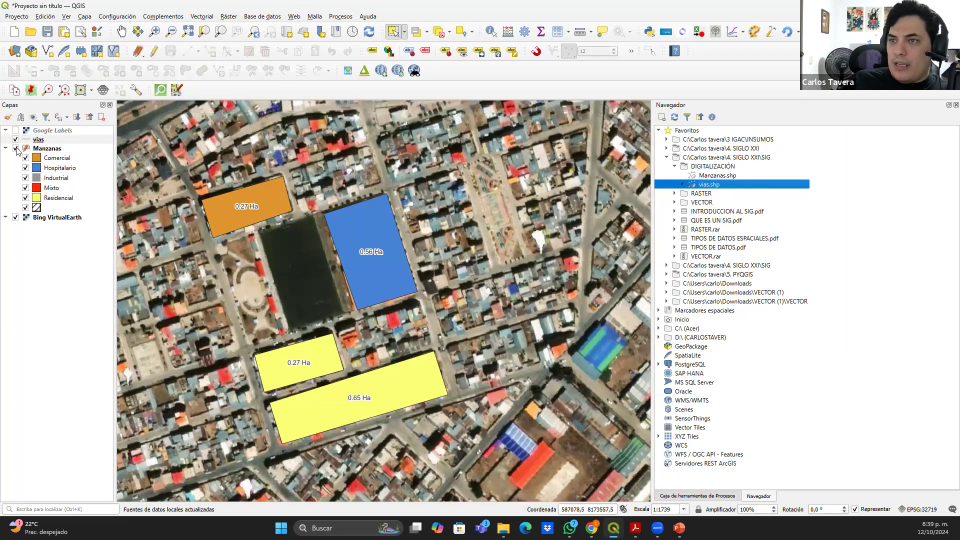
Open the attribute table of the vias layer and turn on editing for it
click(7, 149)
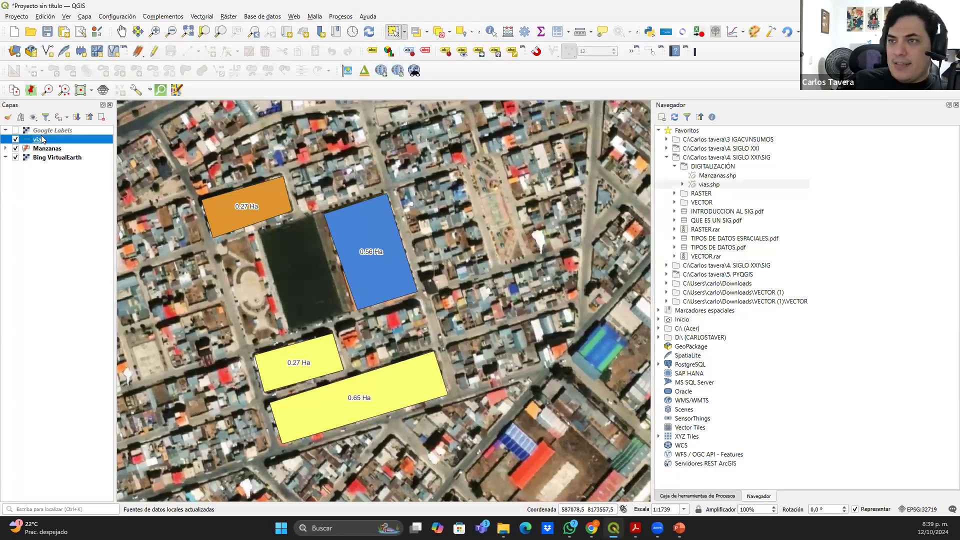
right_click(48, 139)
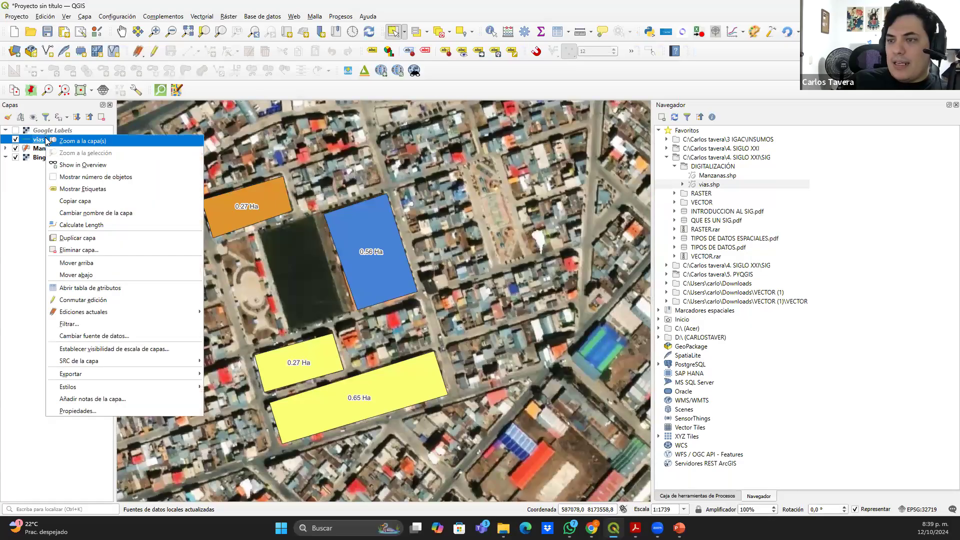
click(40, 205)
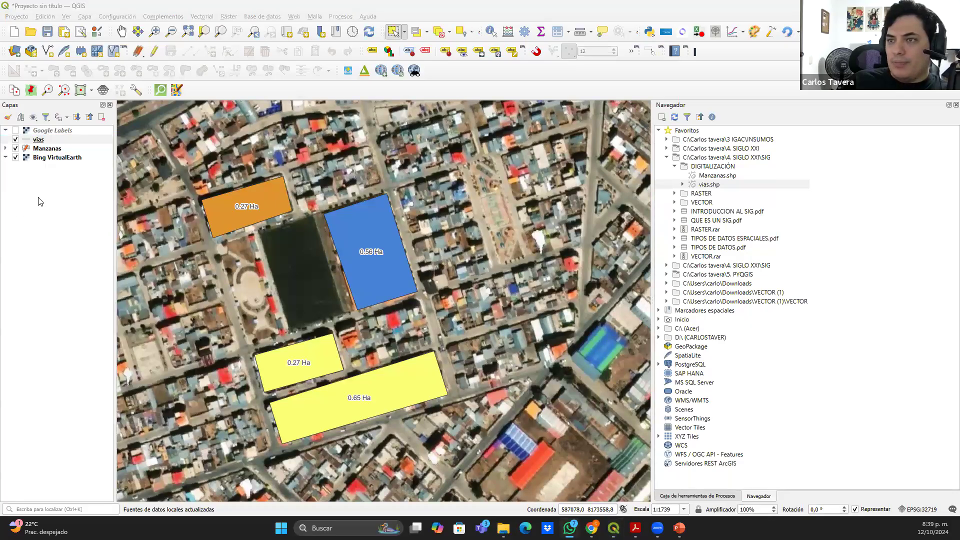
right_click(51, 142)
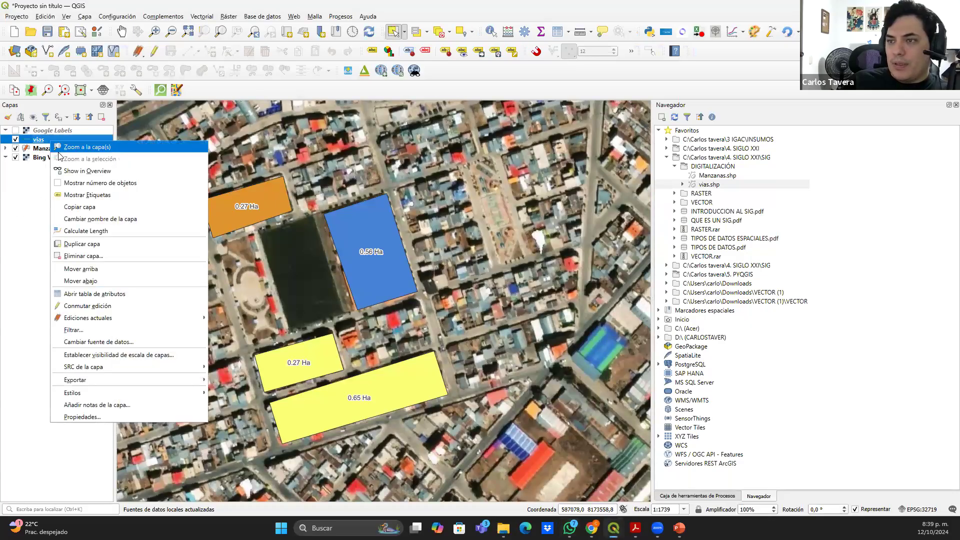
mouse_move(122, 316)
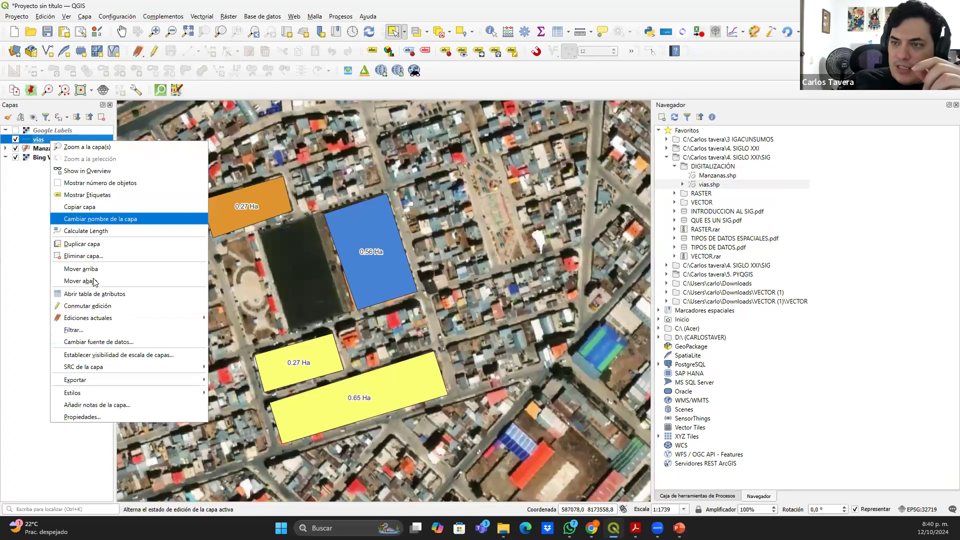
click(356, 194)
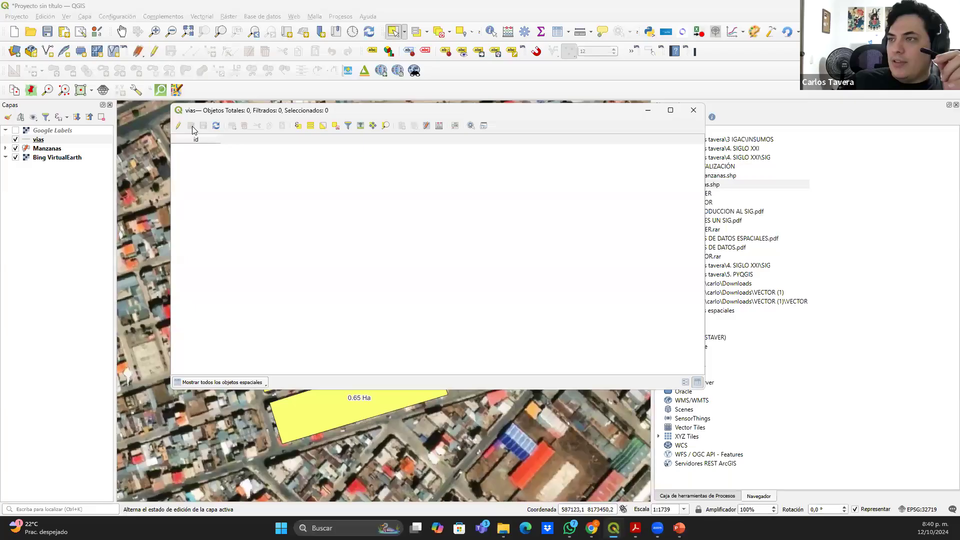
click(180, 125)
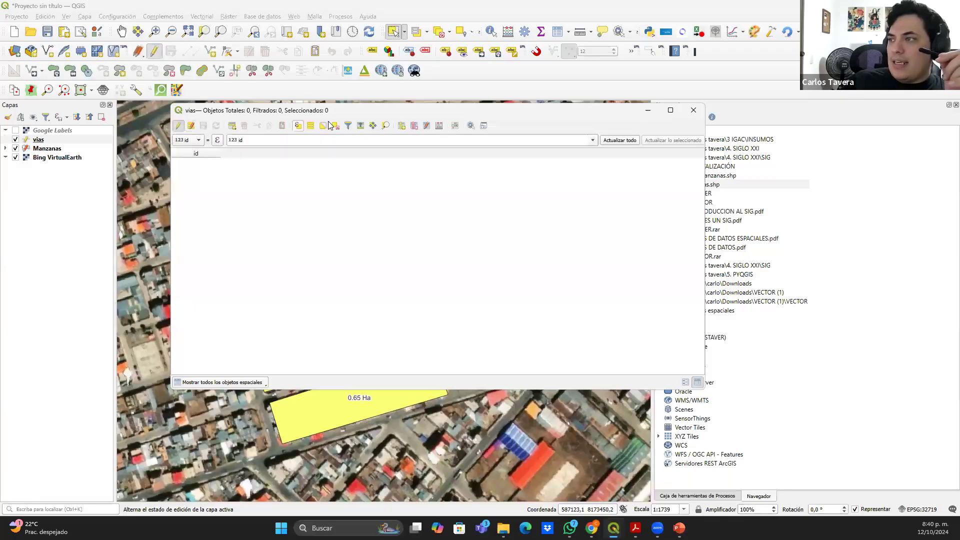
Add a decimal number field named longitud to the vias layer, with length 10 and precision 3
click(398, 126)
text(longitud)
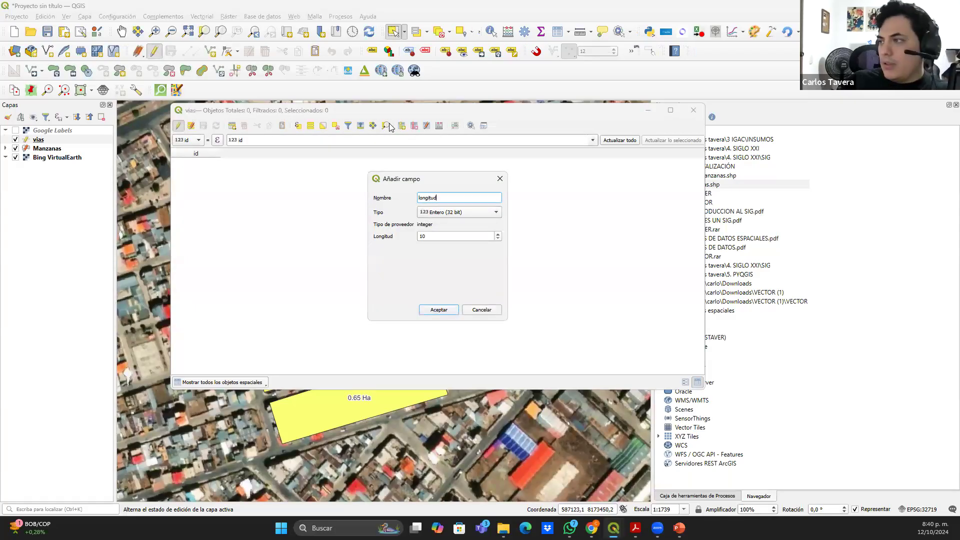
click(457, 213)
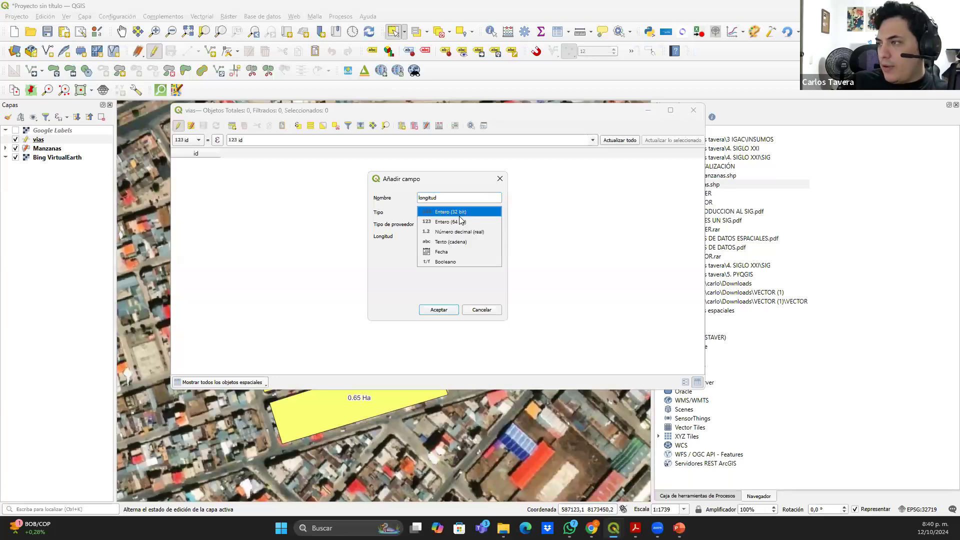
click(460, 232)
click(439, 310)
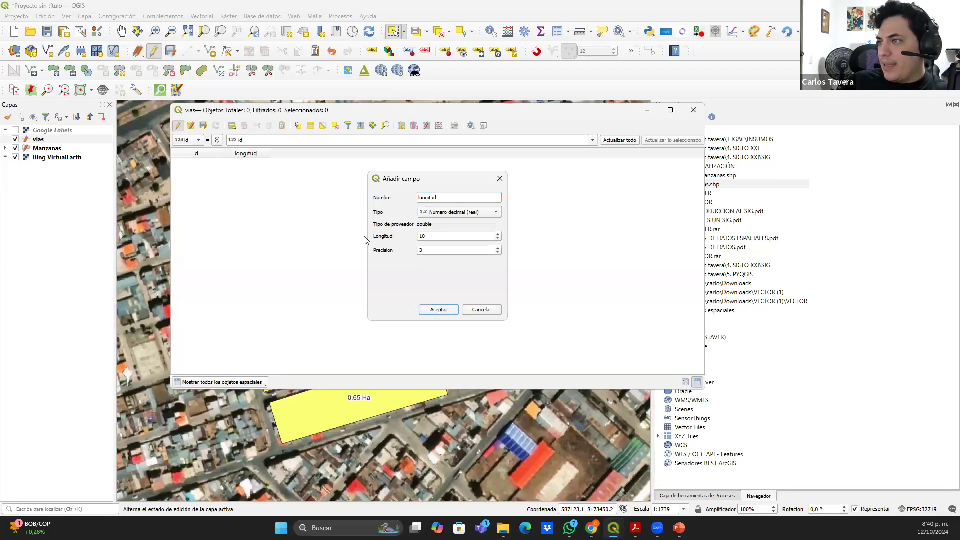
Add a text field named tipo to the vias layer and close the attribute table
click(402, 126)
text(t)
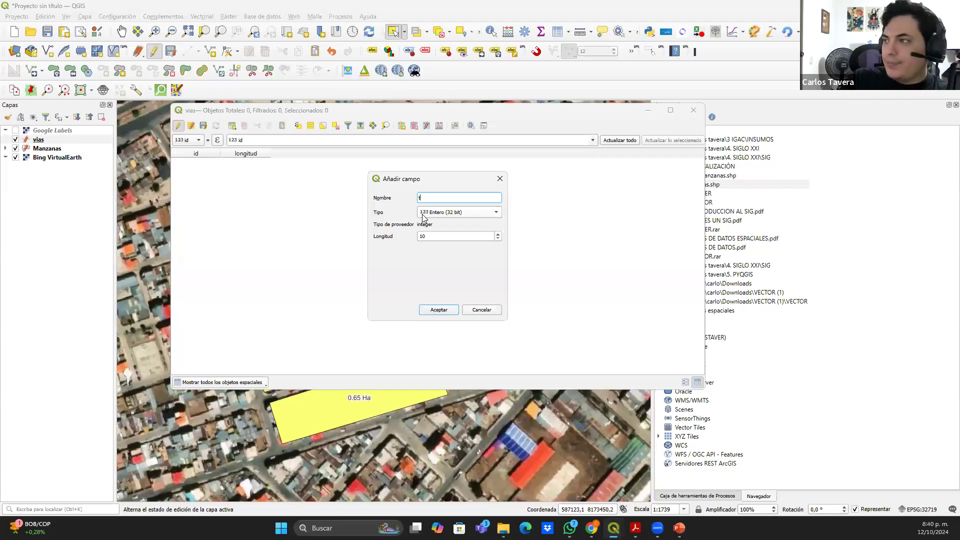
text(ipo)
click(483, 214)
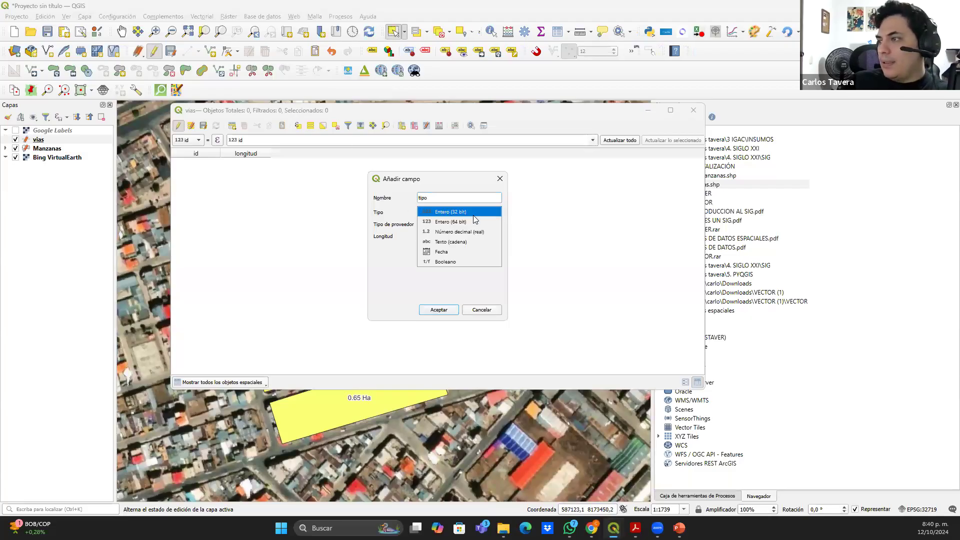
click(469, 242)
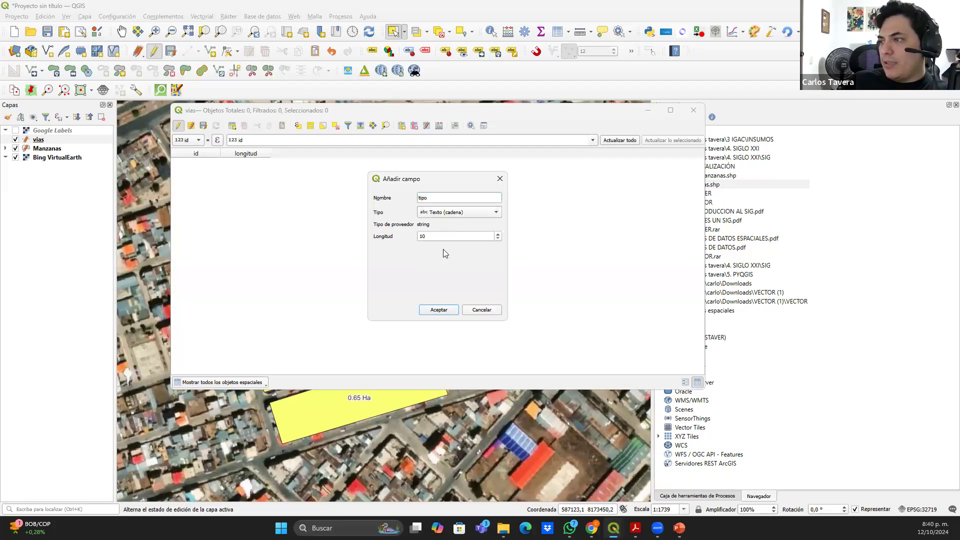
click(470, 239)
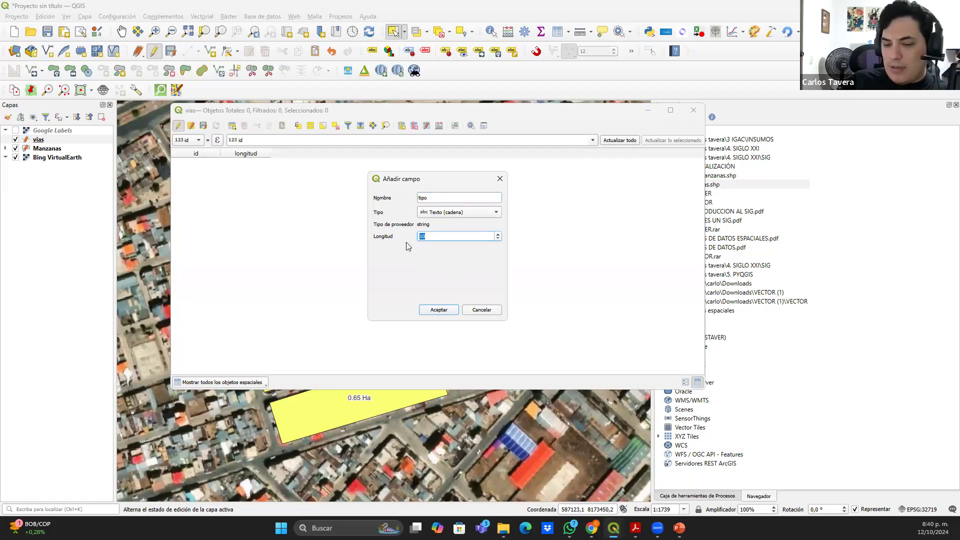
click(432, 312)
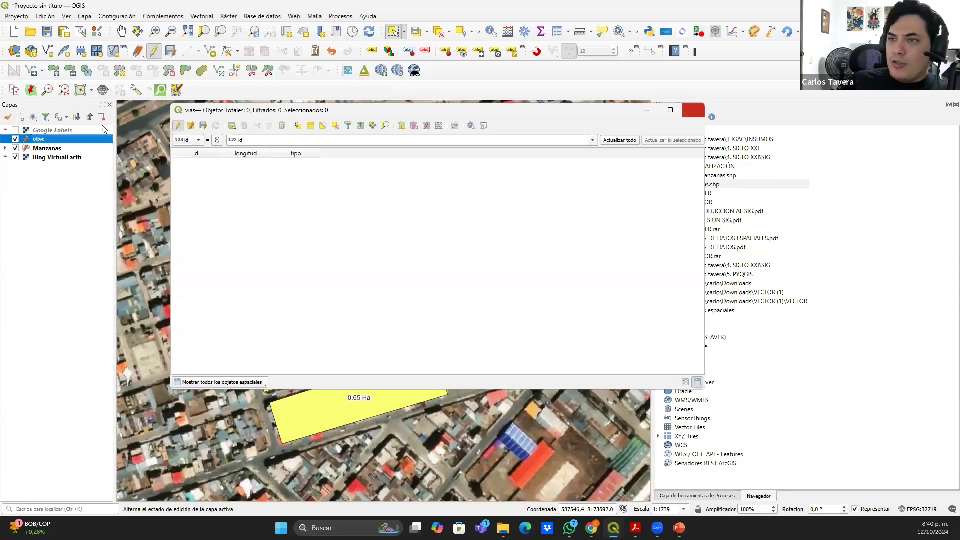
click(694, 111)
In the vias layer's attribute form settings, open the expression builder for the longitud field's default value
double_click(52, 140)
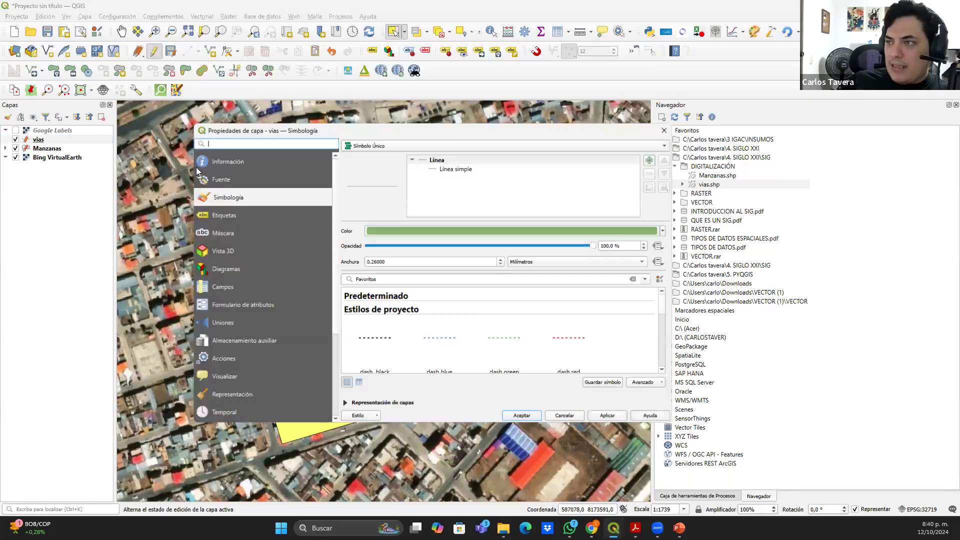
click(237, 306)
click(303, 186)
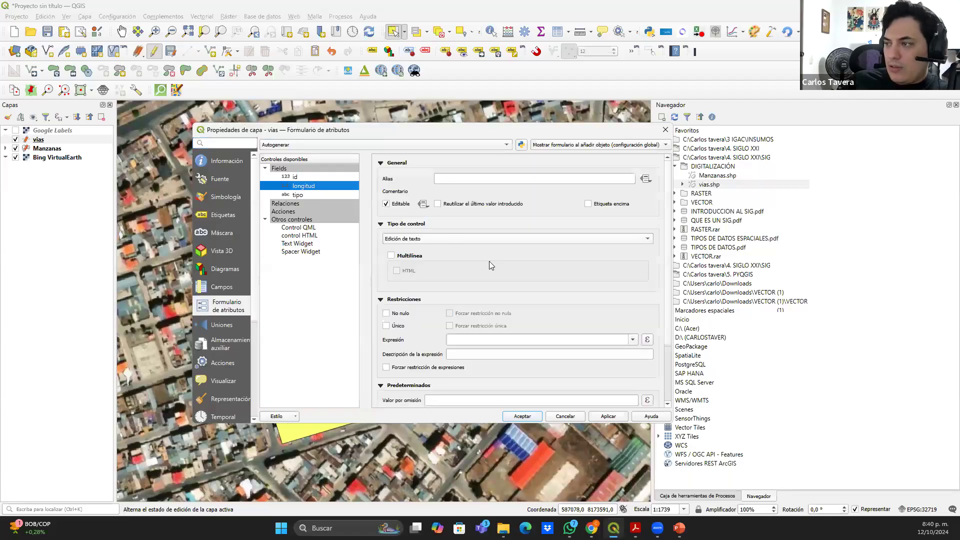
scroll(475, 325, down, 8)
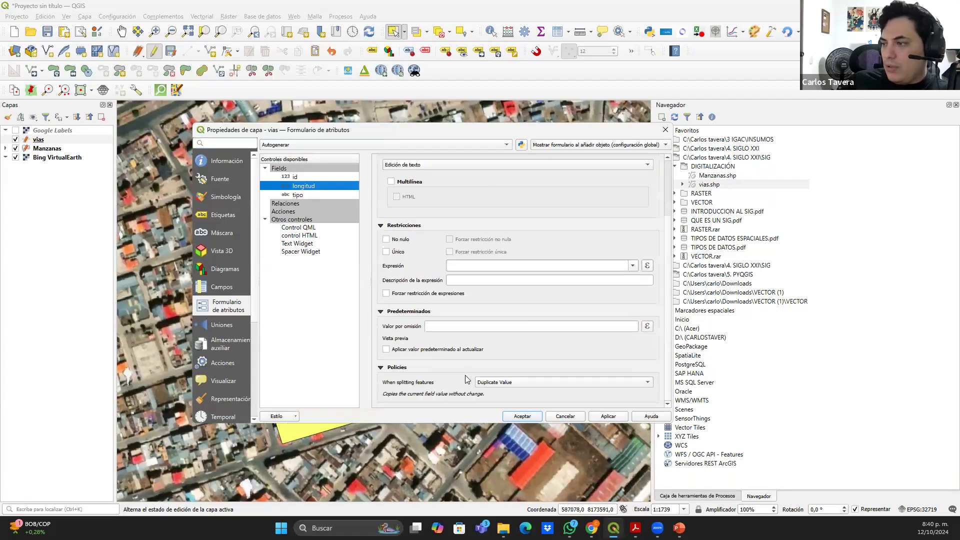
click(648, 326)
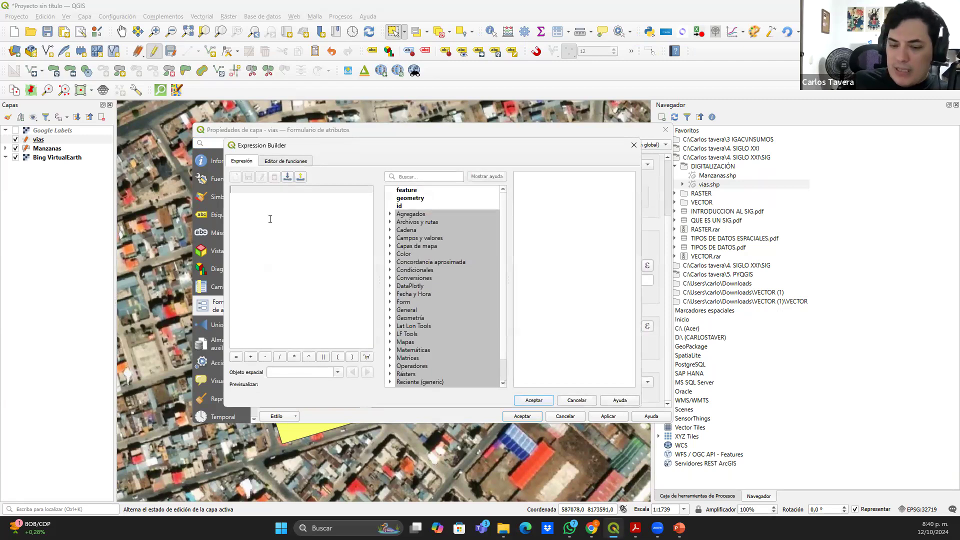
text($)
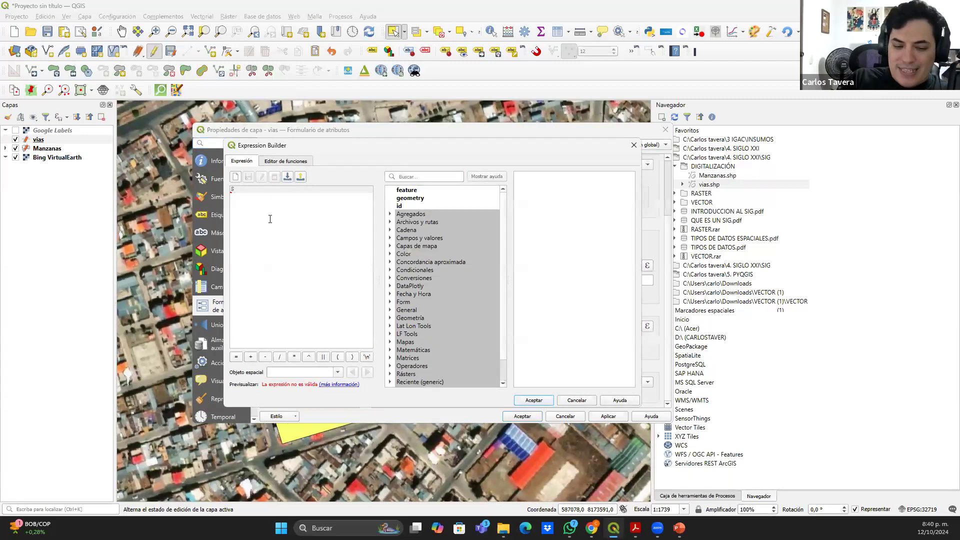
text(le)
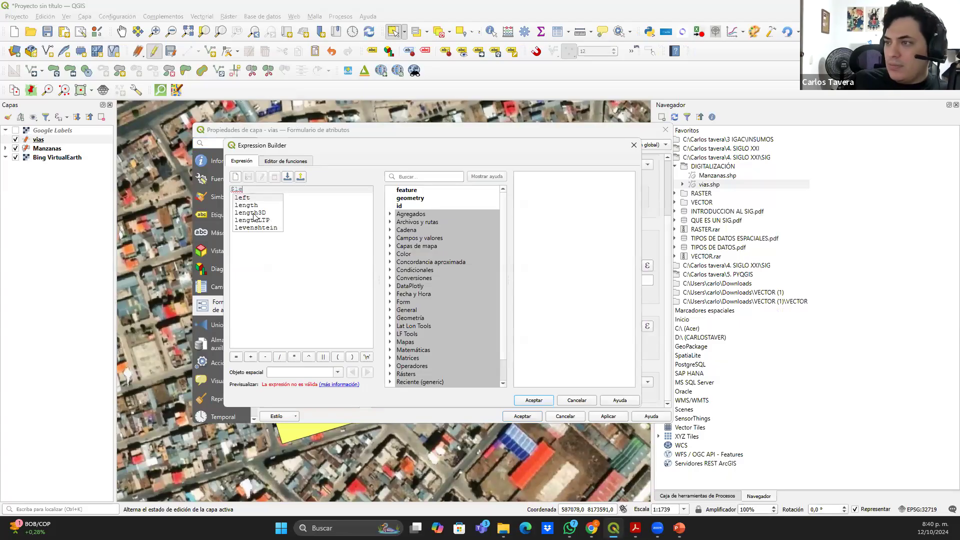
click(255, 206)
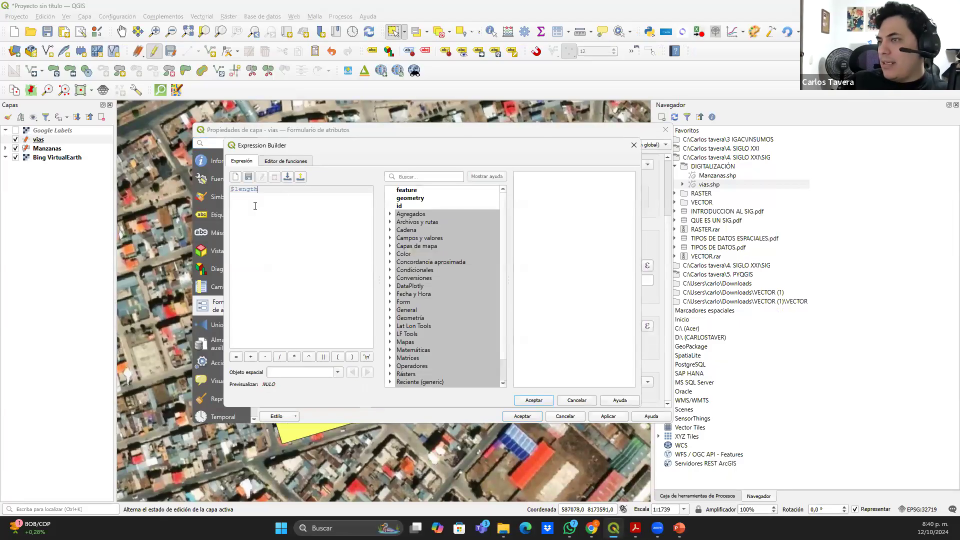
click(236, 190)
key(BackSpace)
key(BackSpace)
Search the expression functions for "len" and compare the help for the geometry functions length and $length
click(415, 178)
text(le)
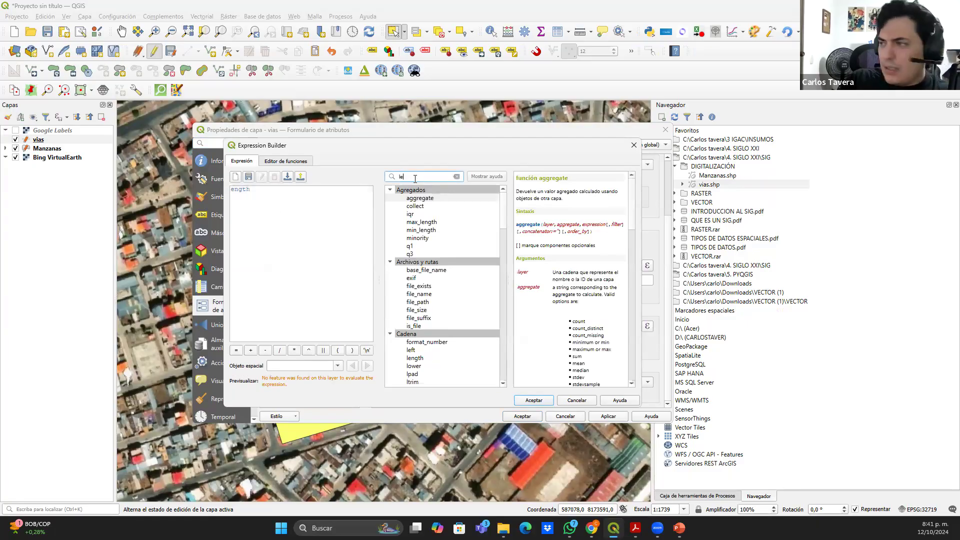
text(n)
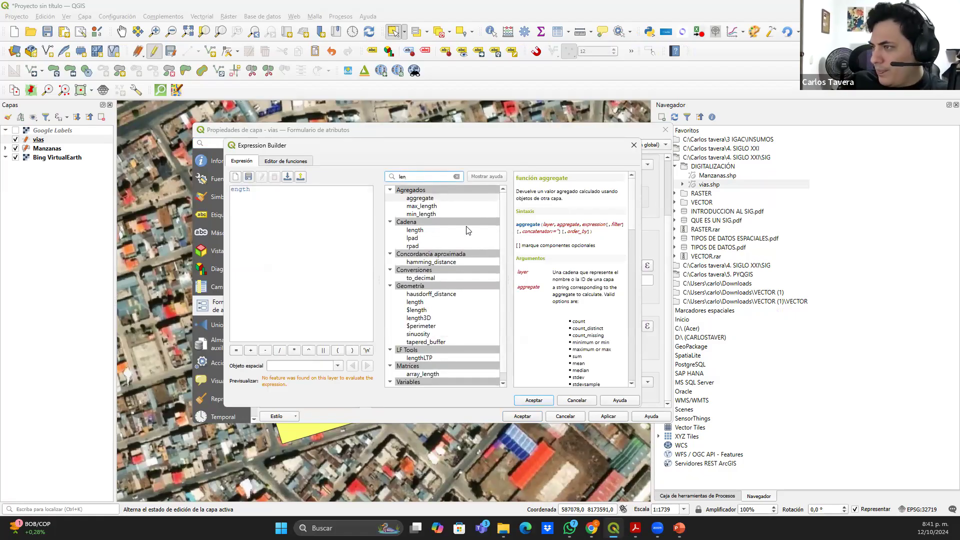
click(420, 302)
click(426, 310)
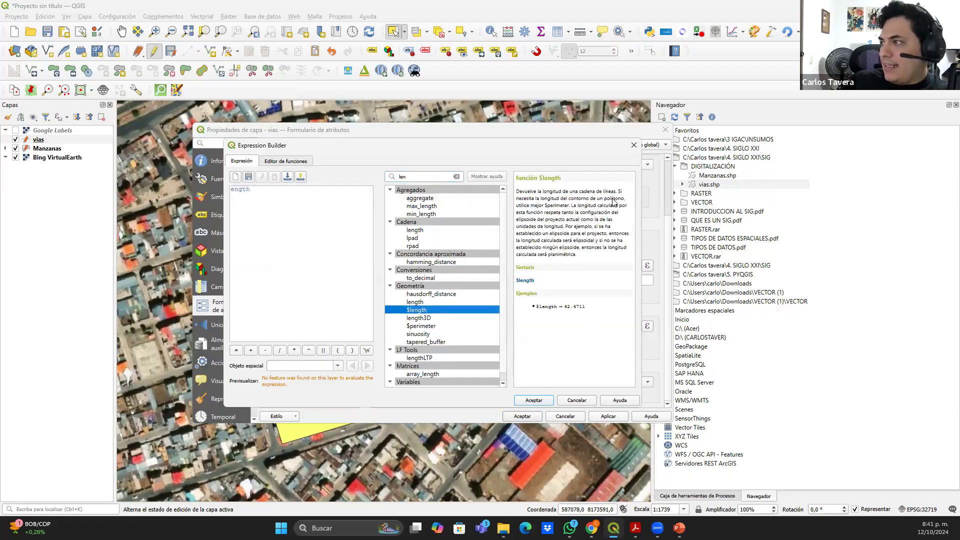
click(440, 302)
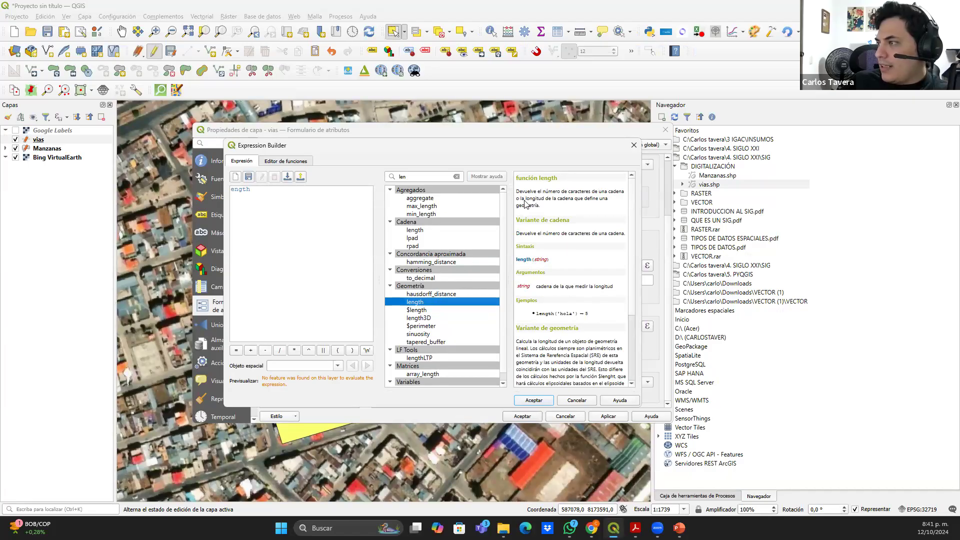
click(280, 193)
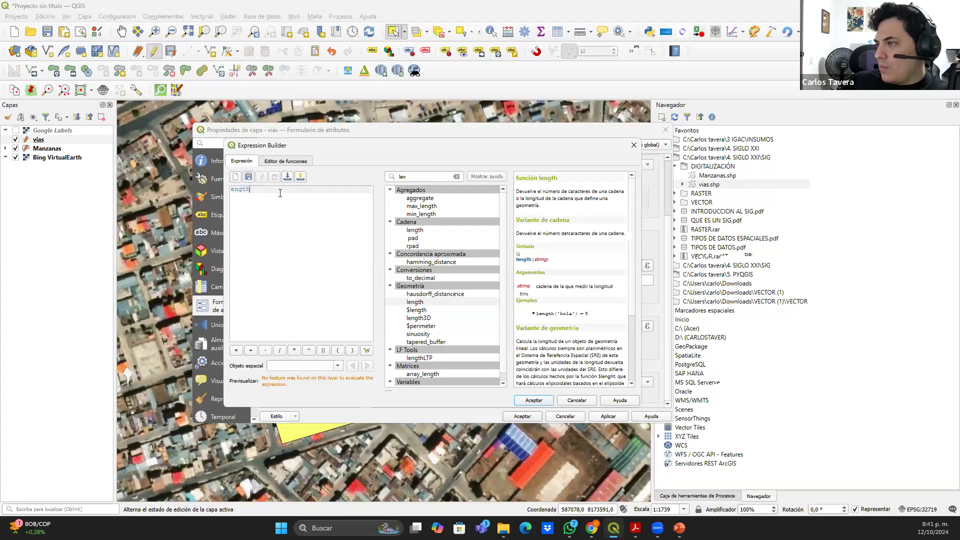
scroll(449, 275, down, 1)
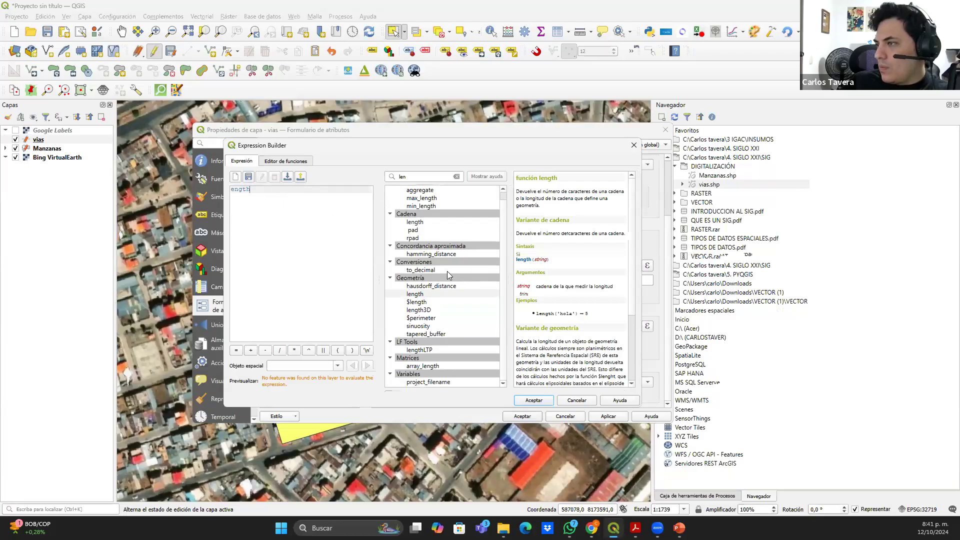
scroll(448, 274, up, 1)
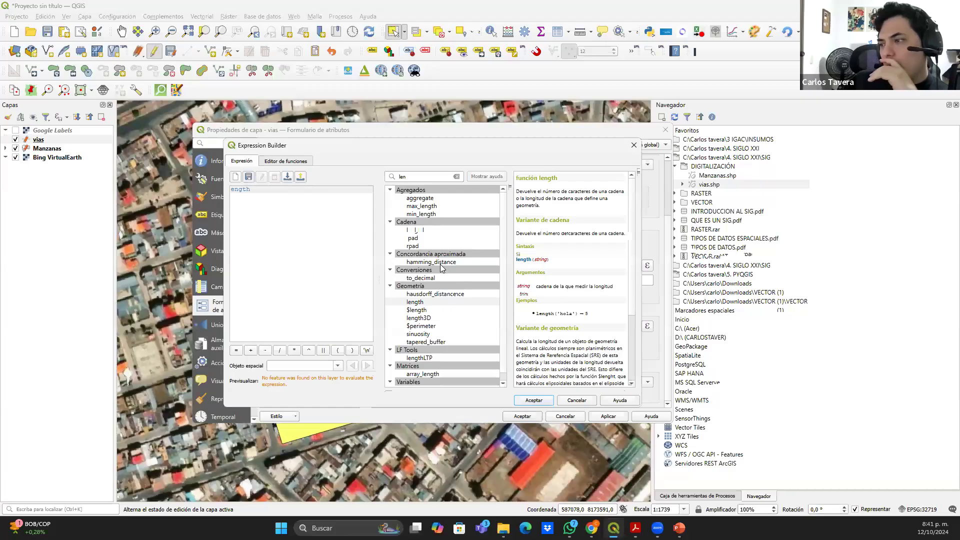
click(425, 311)
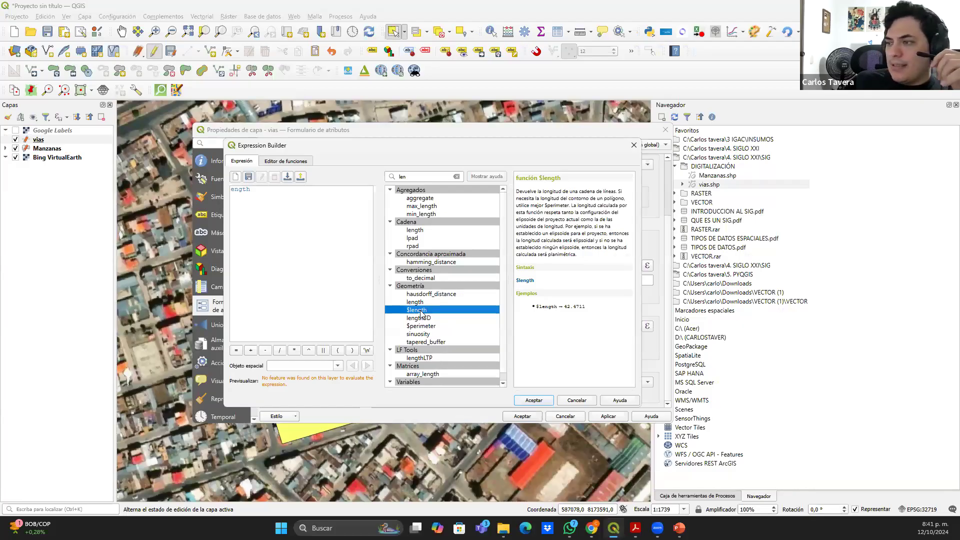
Replace the leftover expression with $length as the longitud field's default value and have it applied on update
drag(265, 193, 191, 167)
key(BackSpace)
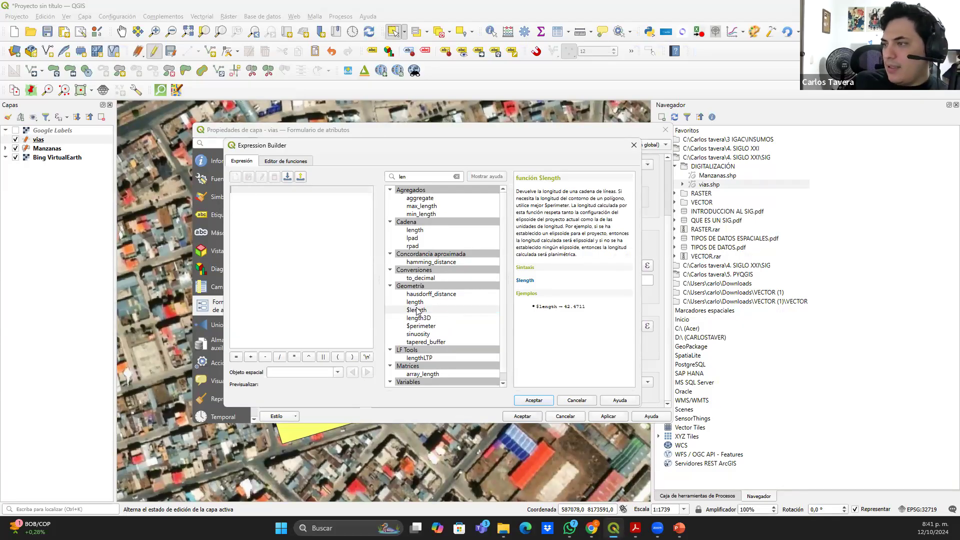
click(417, 311)
double_click(418, 310)
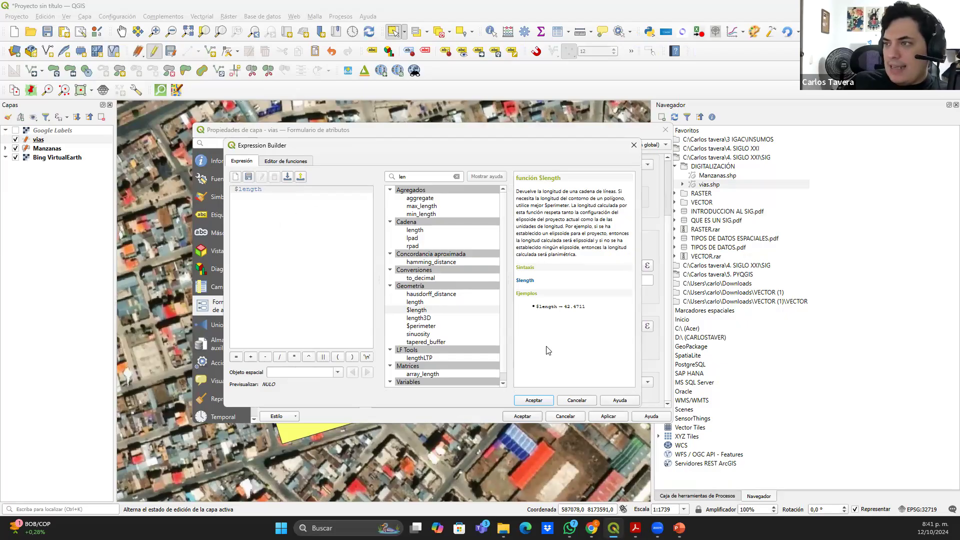
click(534, 401)
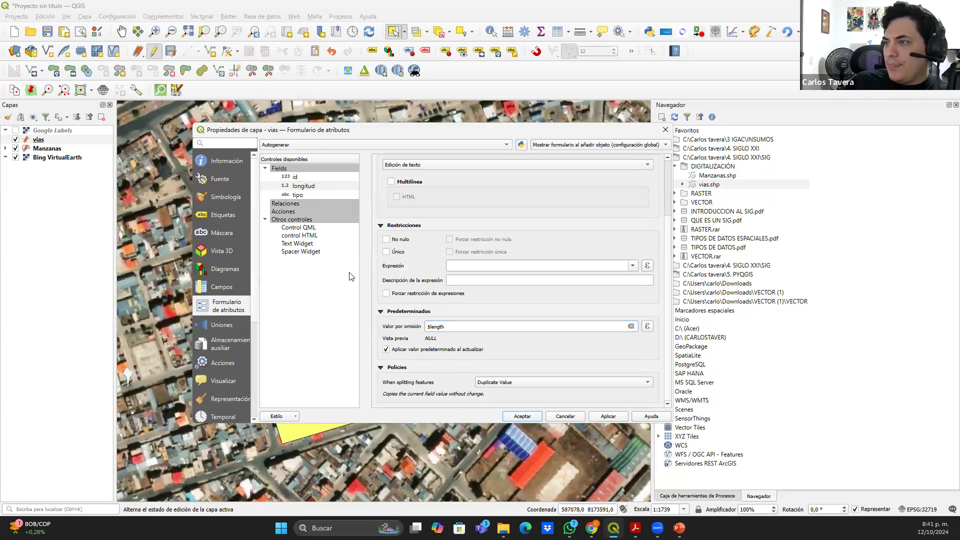
Switch the tipo field's widget to a value map (Mapa de valor) and enter Via Principal as the first value and description
click(317, 199)
click(297, 196)
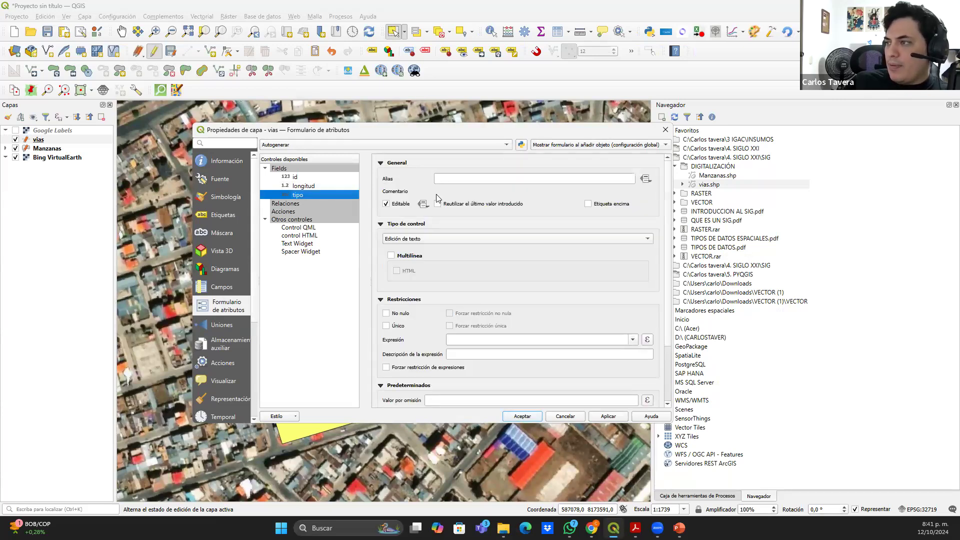
click(442, 238)
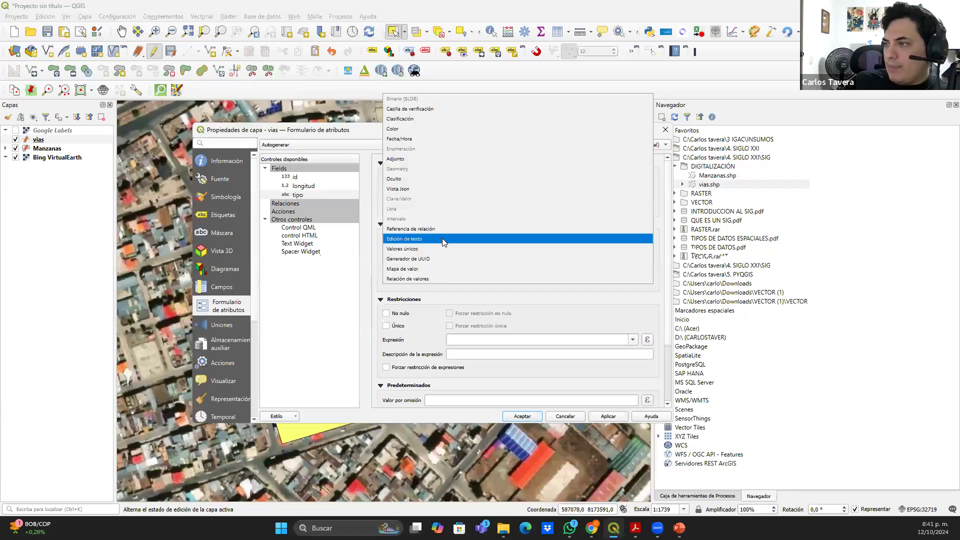
click(435, 269)
click(427, 301)
click(429, 302)
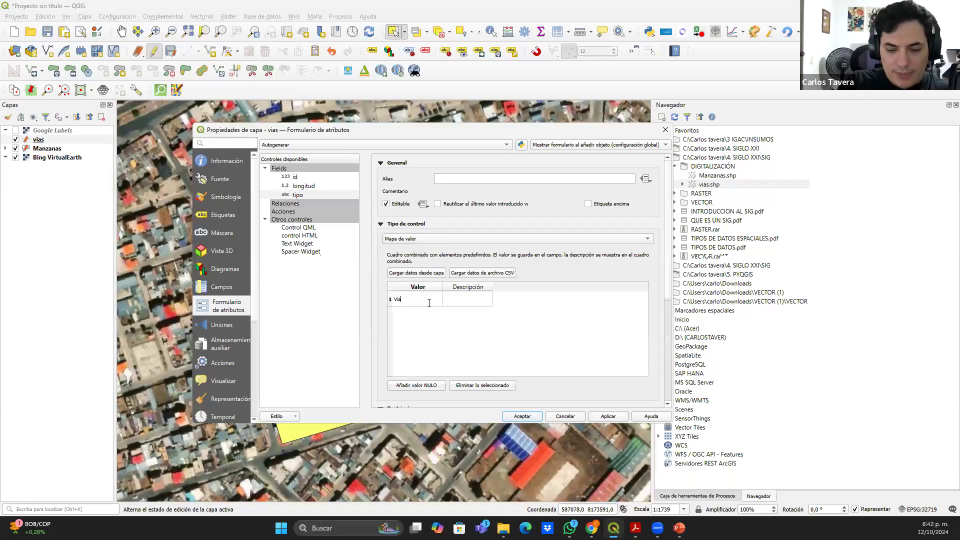
text(Via Principal)
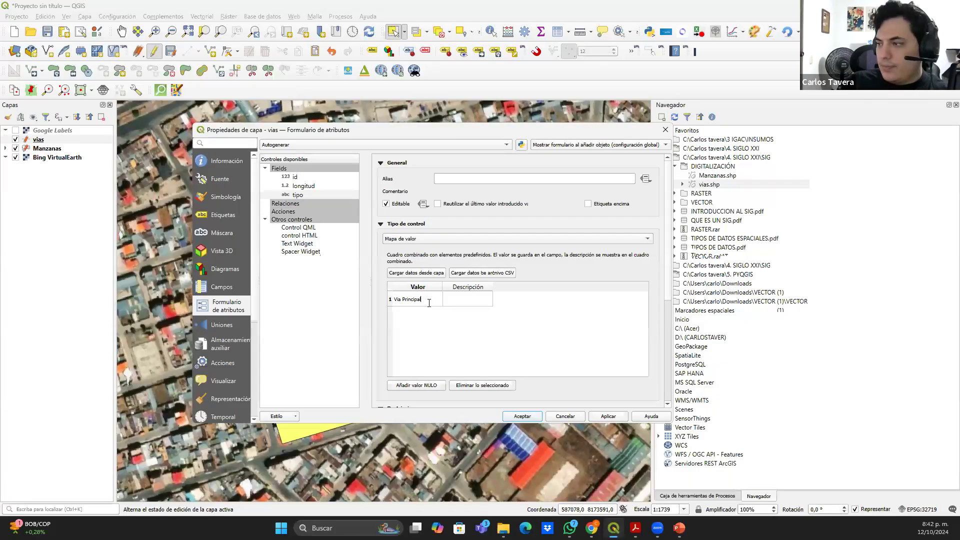
key(Return)
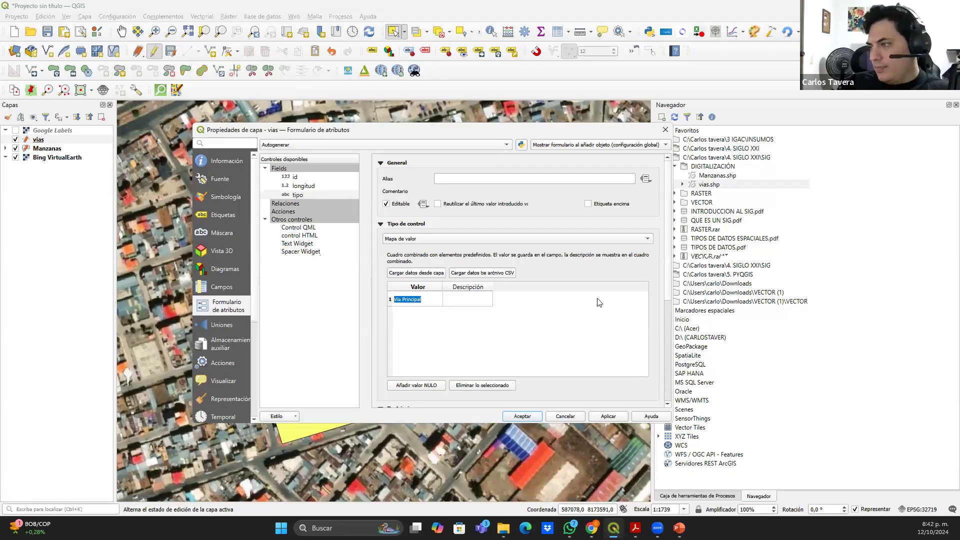
Add Via Secundaria to the tipo value map as the second value, with the same text as its description
click(425, 314)
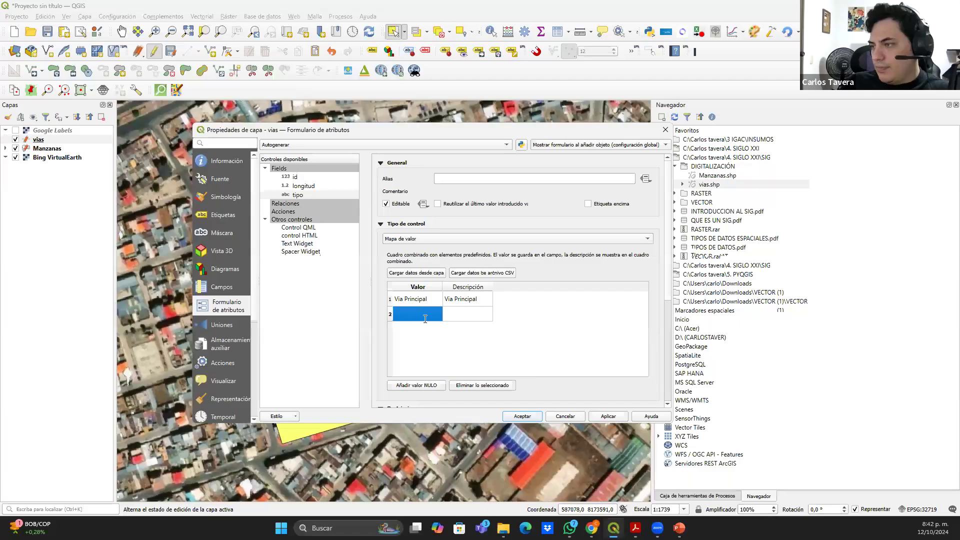
double_click(425, 319)
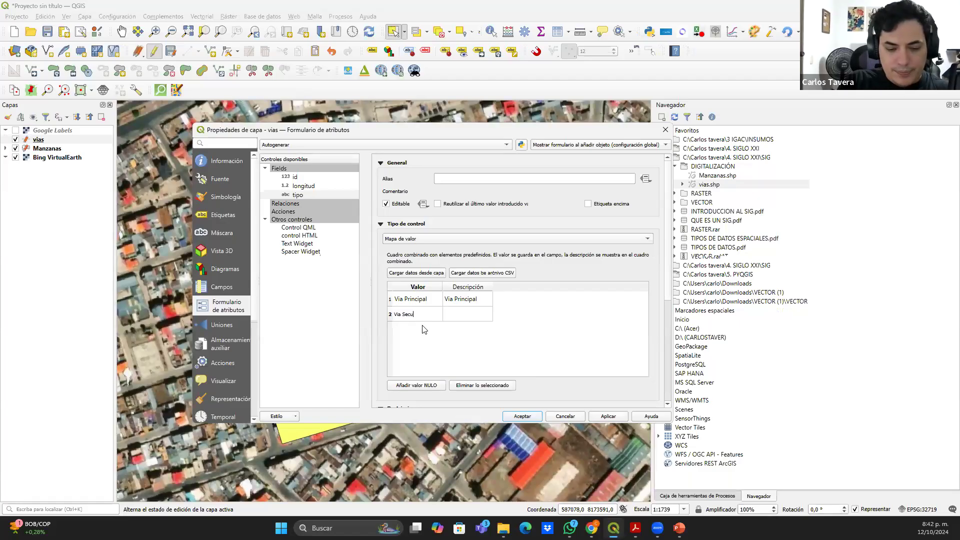
text(Via Secundaria)
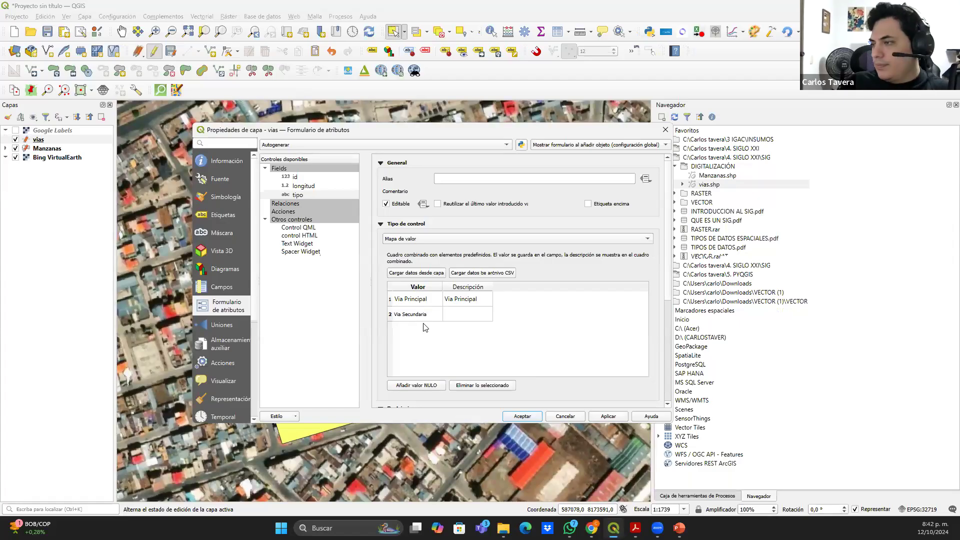
key(ctrl+a)
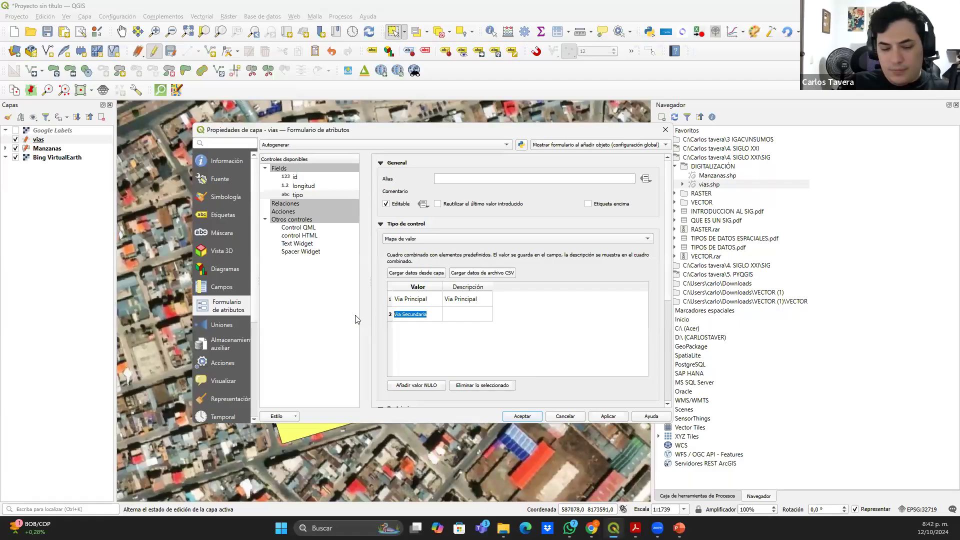
click(456, 319)
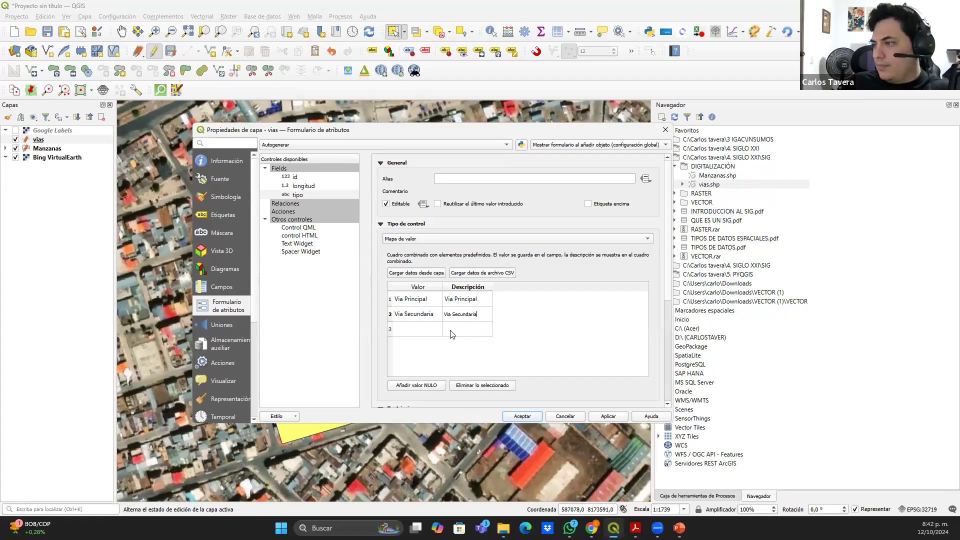
Add Via Terciaria as the third value and description in the tipo value map and accept the layer properties
double_click(433, 328)
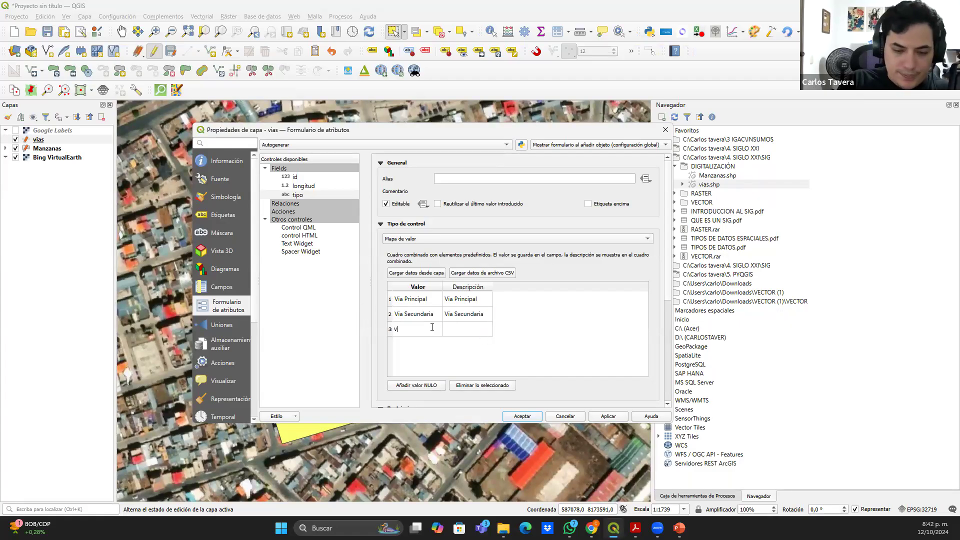
text(Via Terciaria)
key(ctrl+a)
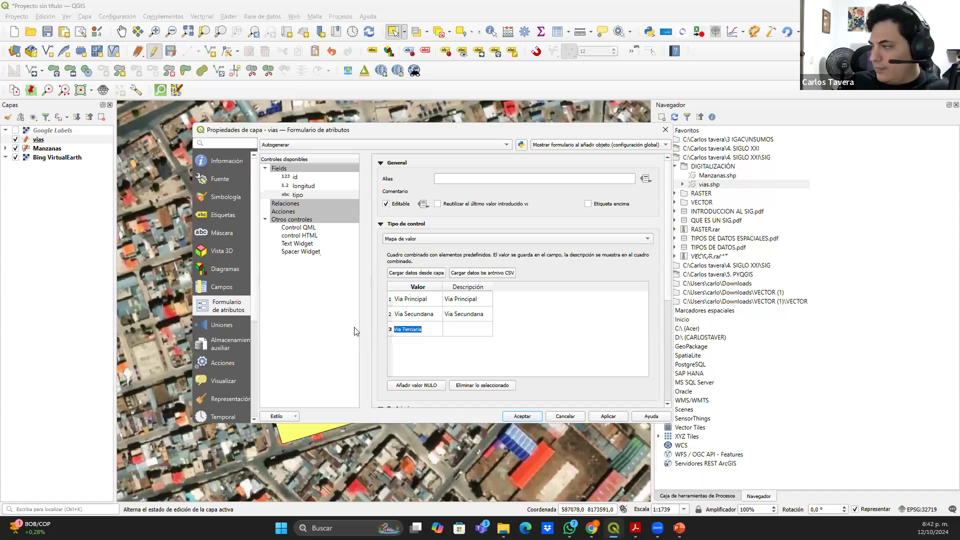
click(461, 331)
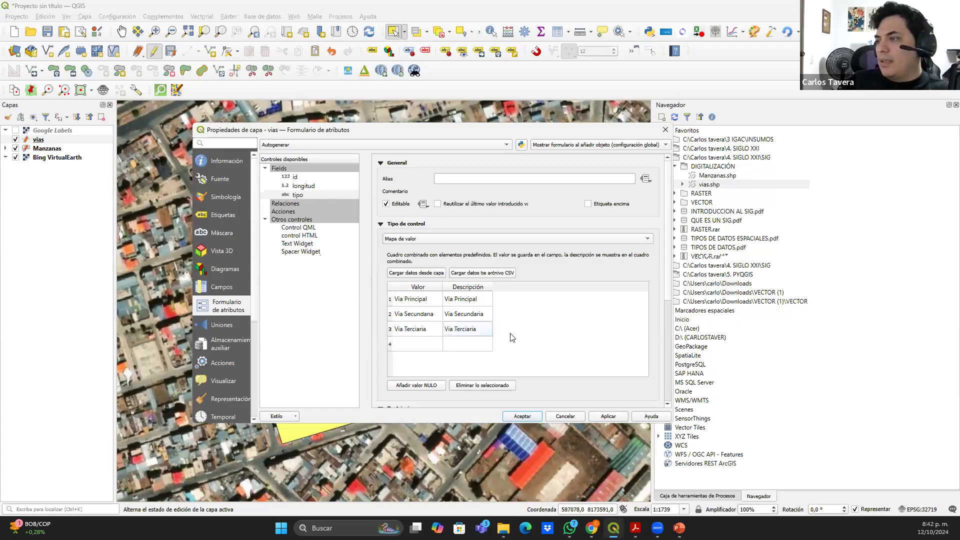
click(520, 416)
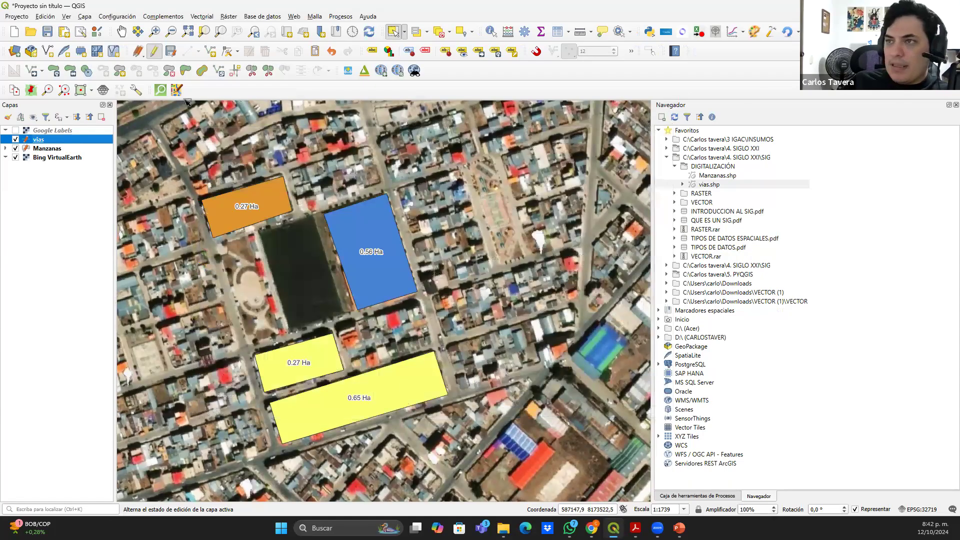
Digitize a road about 167 m long along the street north of the orange block and set its tipo to Via Principal
click(188, 51)
scroll(205, 139, up, 1)
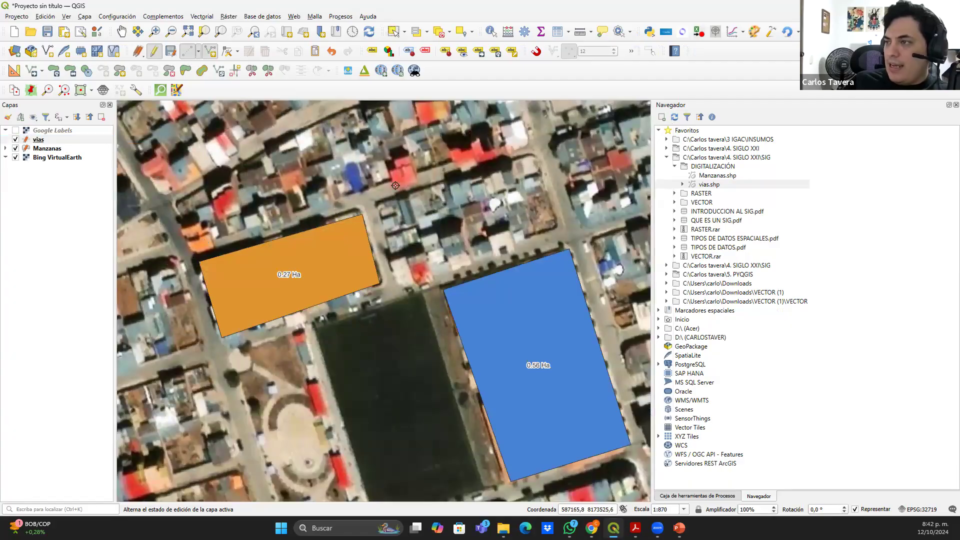
right_click(539, 145)
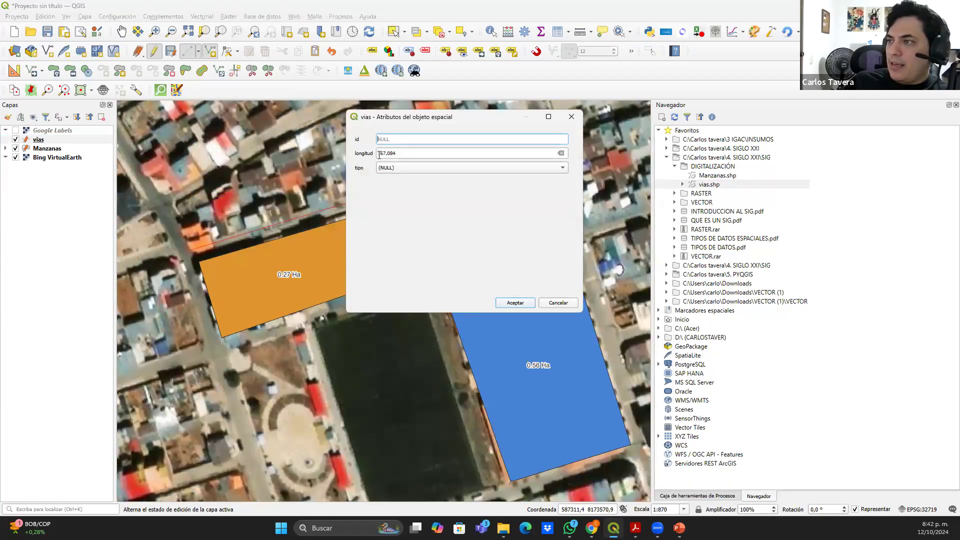
drag(403, 153, 376, 153)
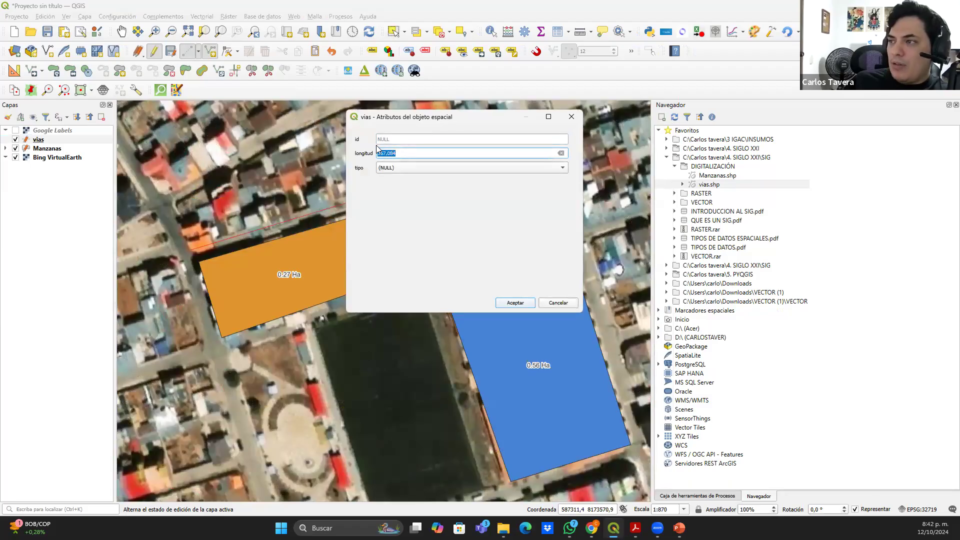
click(503, 168)
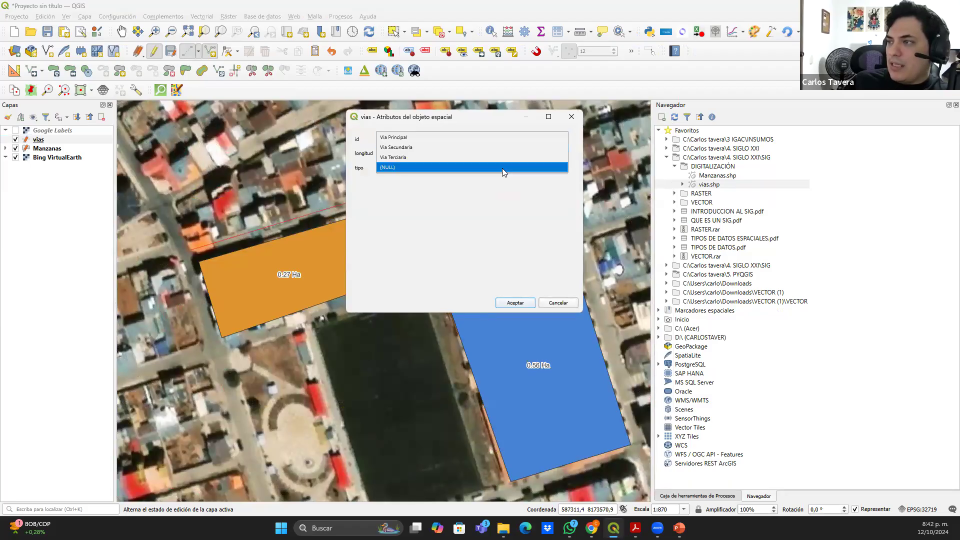
click(410, 137)
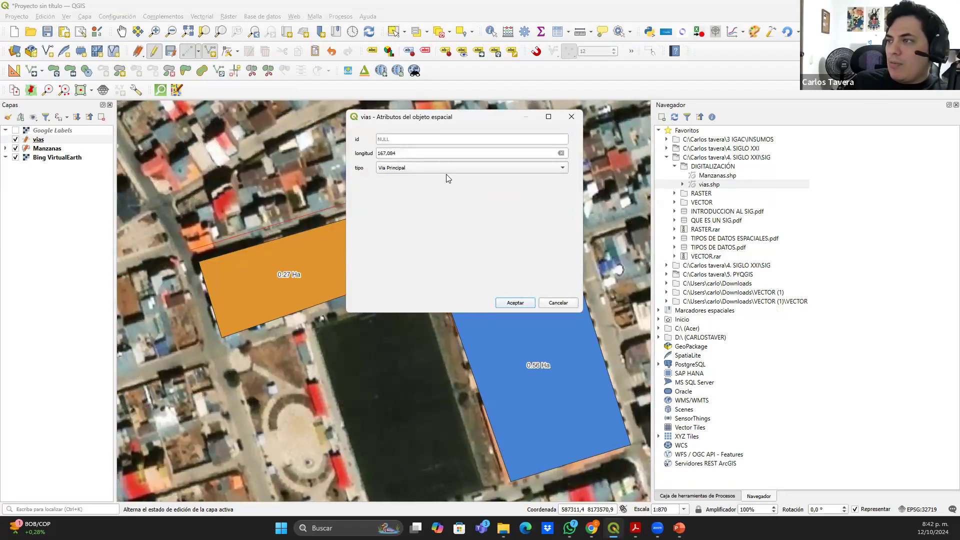
click(515, 303)
Digitize the street running along the west side of the park and set its tipo to Via Secundaria
drag(201, 341, 236, 243)
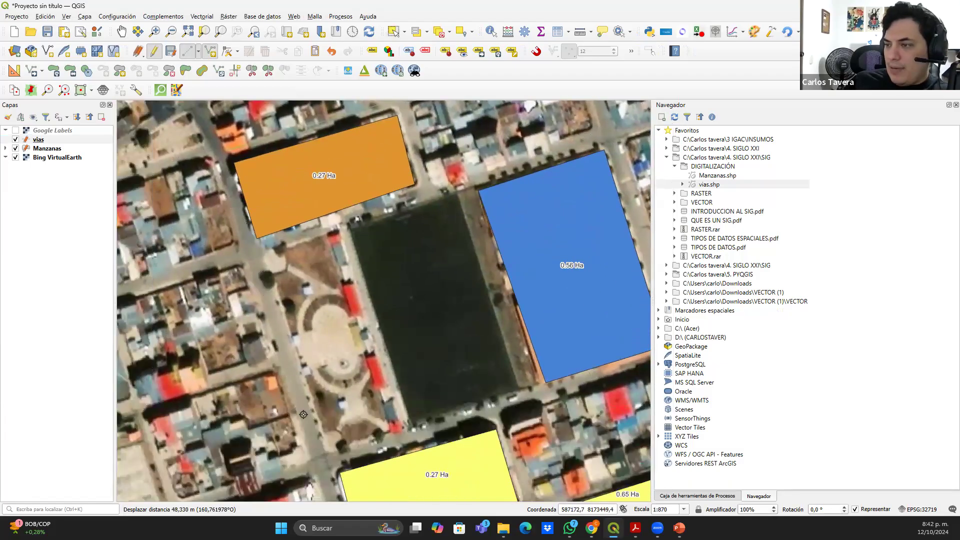
click(322, 461)
right_click(322, 459)
click(482, 167)
click(468, 147)
click(515, 303)
Digitize the side street that meets the junction southwest of the orange block and set its tipo to Via Terciaria
drag(118, 299, 254, 269)
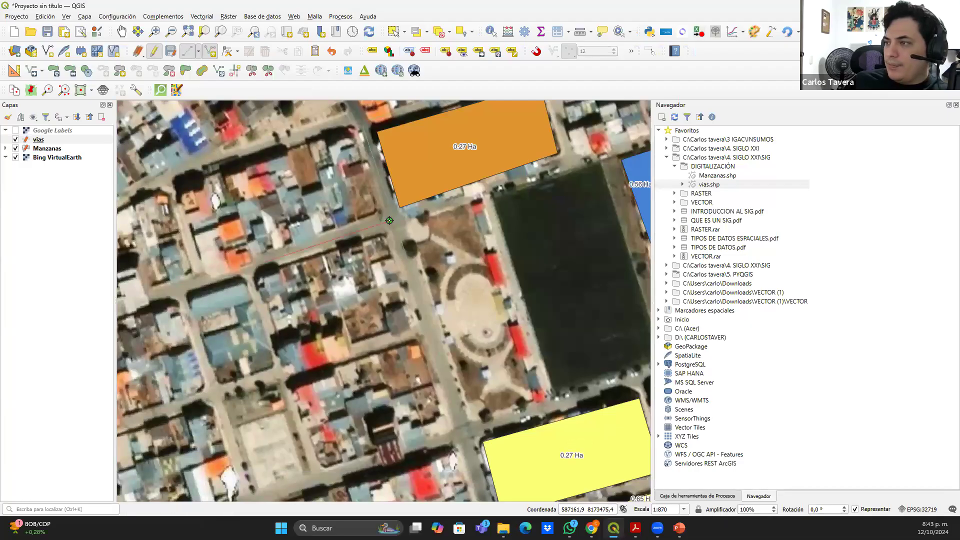
right_click(389, 220)
click(396, 169)
click(412, 157)
click(524, 304)
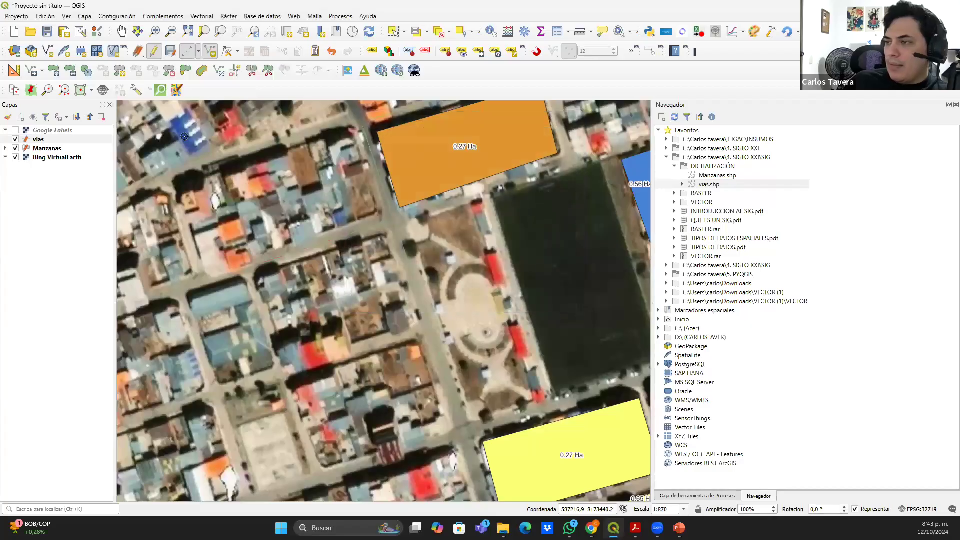
Set the vias layer's symbology to Categorizado by the tipo field and classify its values
right_click(55, 138)
double_click(60, 139)
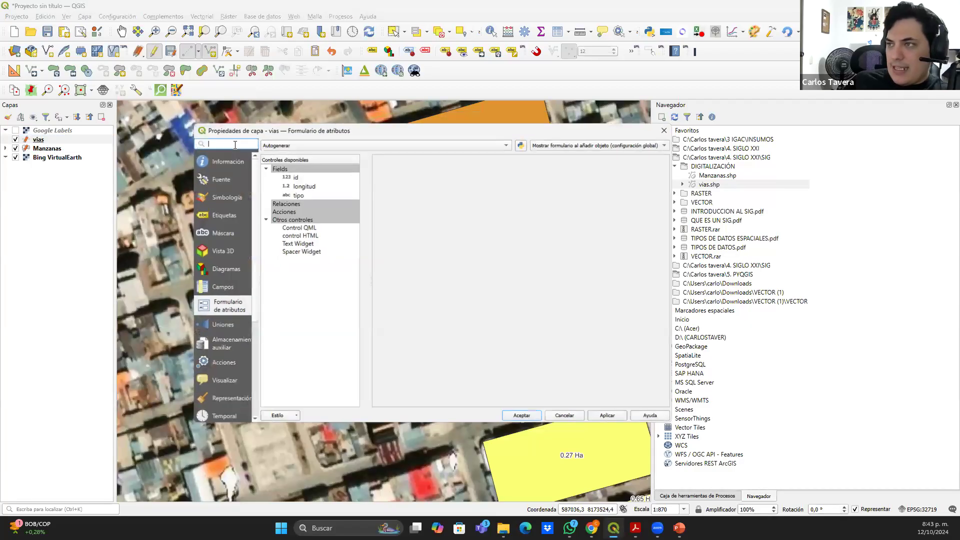
click(225, 198)
click(386, 146)
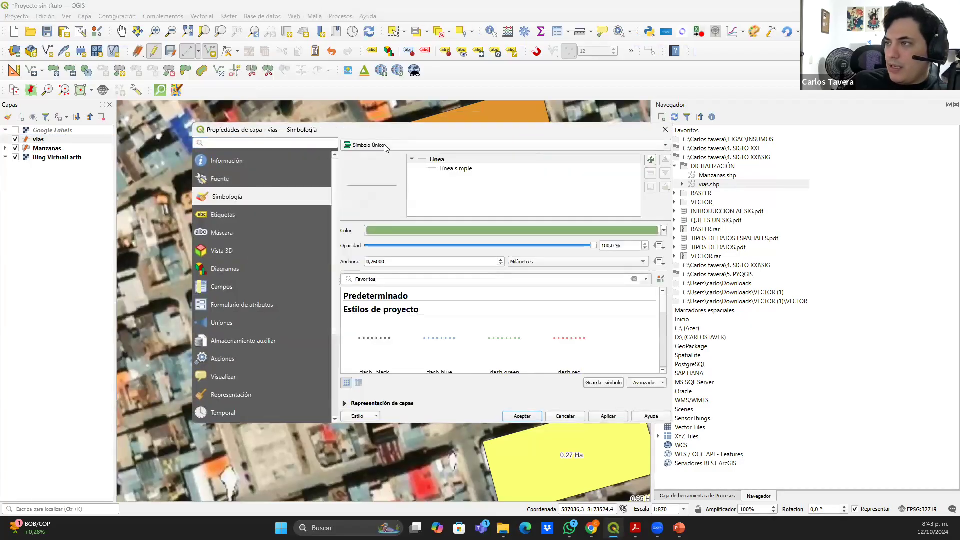
click(400, 160)
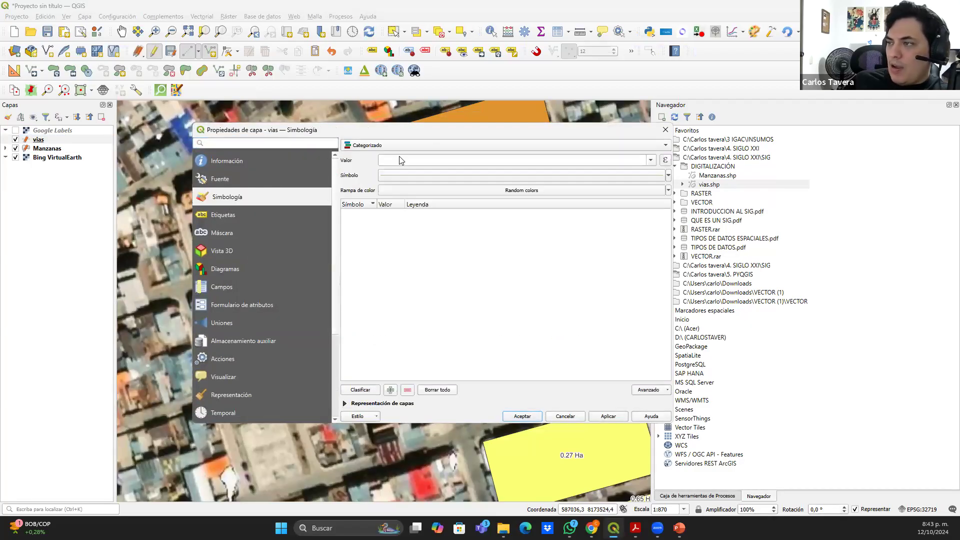
click(648, 163)
click(452, 196)
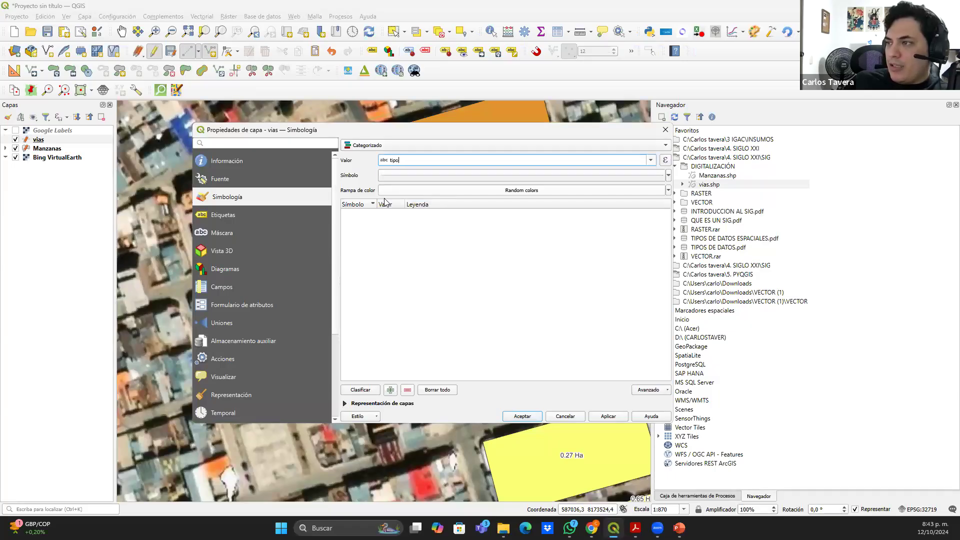
click(360, 390)
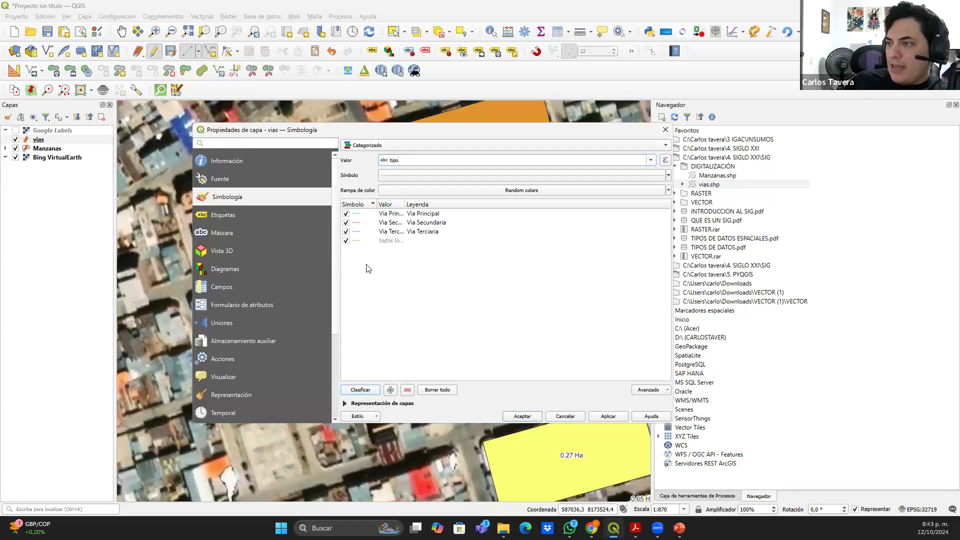
Apply the topo main road symbol to the Via Principal category
click(357, 215)
double_click(357, 215)
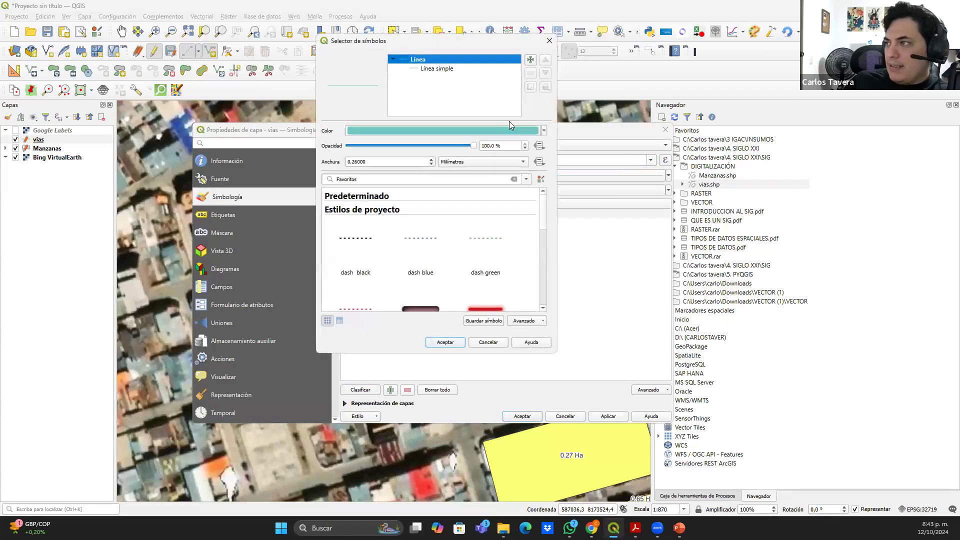
click(437, 69)
click(435, 60)
scroll(478, 211, down, 3)
scroll(485, 223, up, 1)
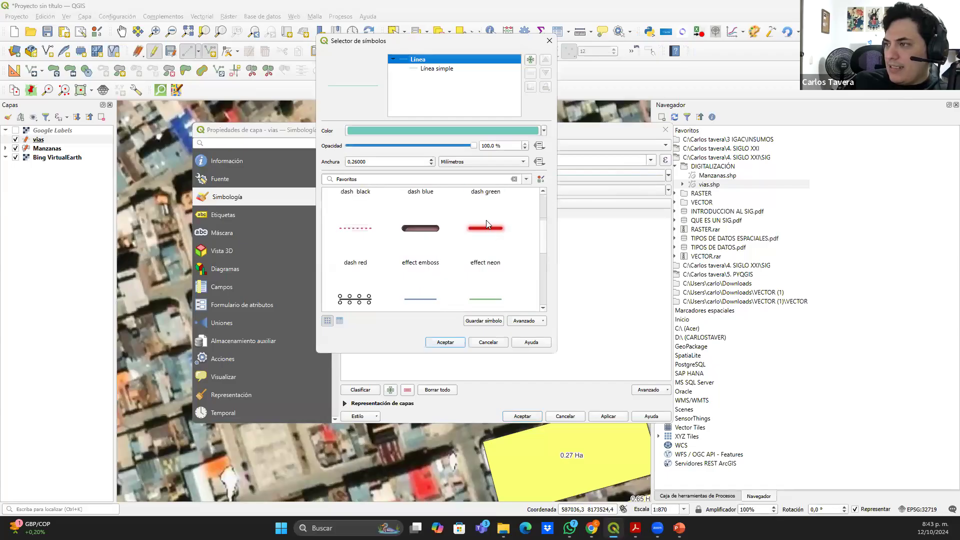
scroll(373, 258, down, 1)
click(422, 290)
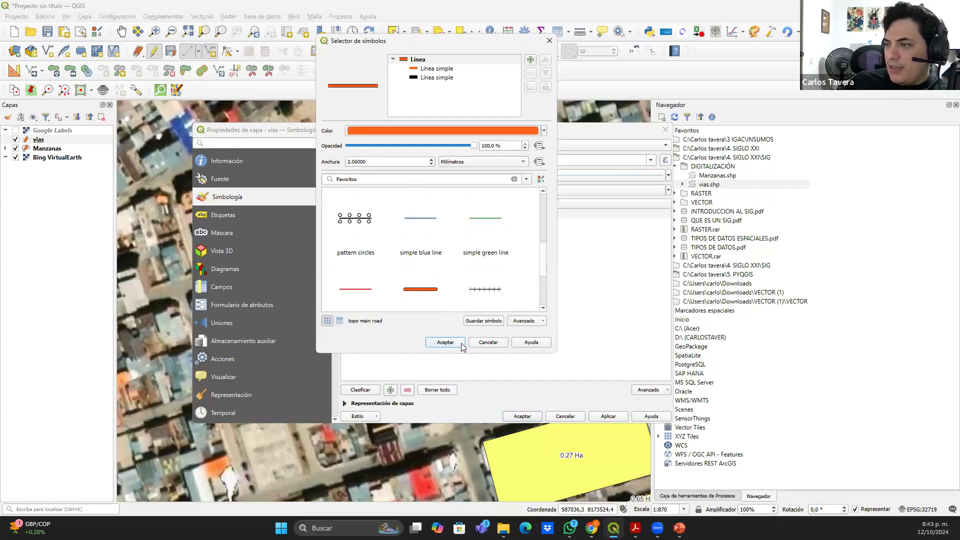
click(445, 342)
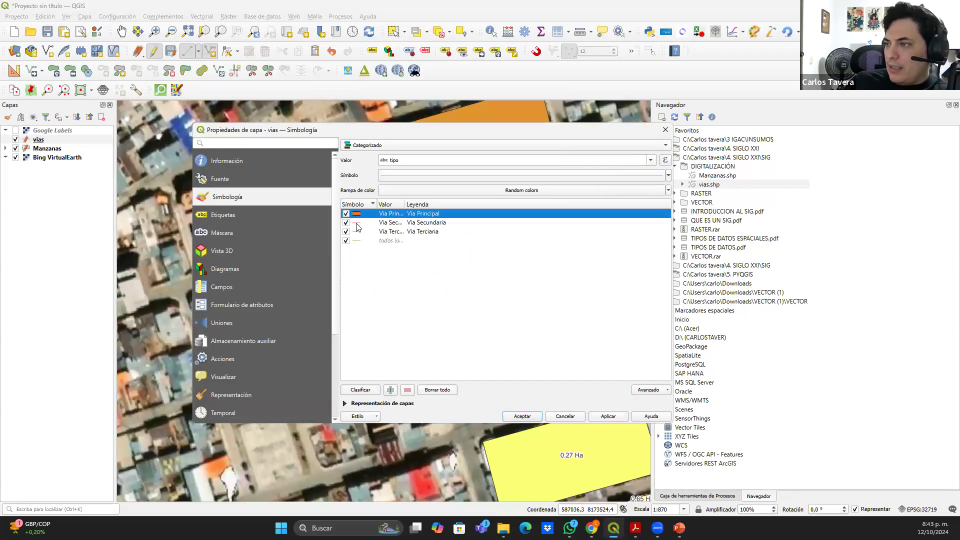
Choose the topo main road symbol for the Via Secundaria category and reduce its orange line's width to 0.86 mm
double_click(359, 223)
scroll(423, 263, down, 3)
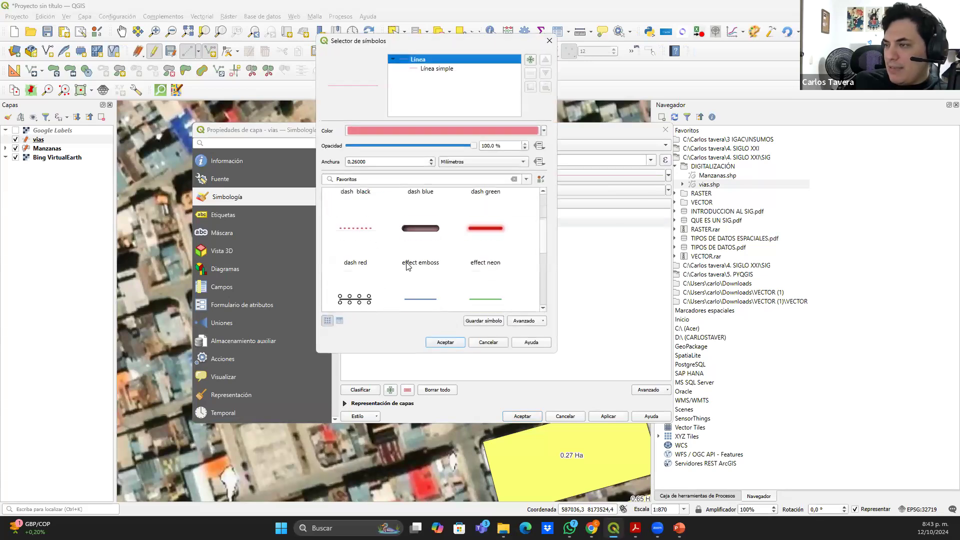
click(422, 263)
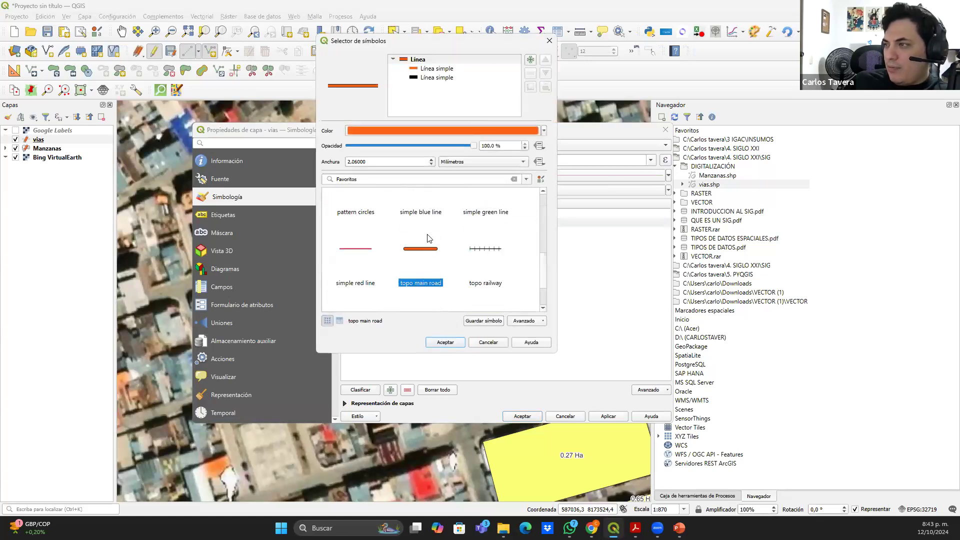
click(436, 69)
click(454, 168)
click(453, 168)
click(453, 169)
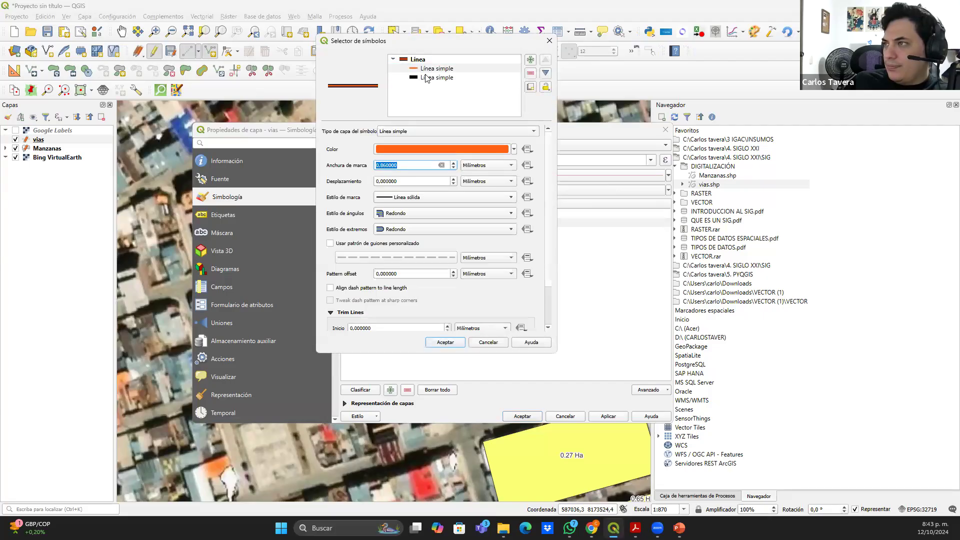
Reduce the width of the black line in the Via Secundaria symbol below that of its orange line, and apply the symbol
click(428, 78)
click(454, 168)
click(454, 167)
click(454, 168)
click(455, 168)
click(454, 168)
click(454, 168)
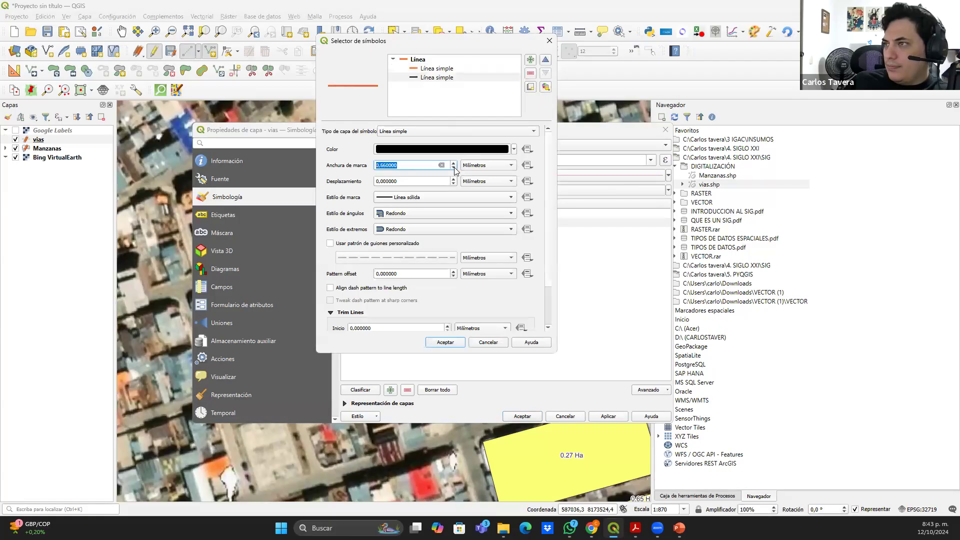
click(446, 343)
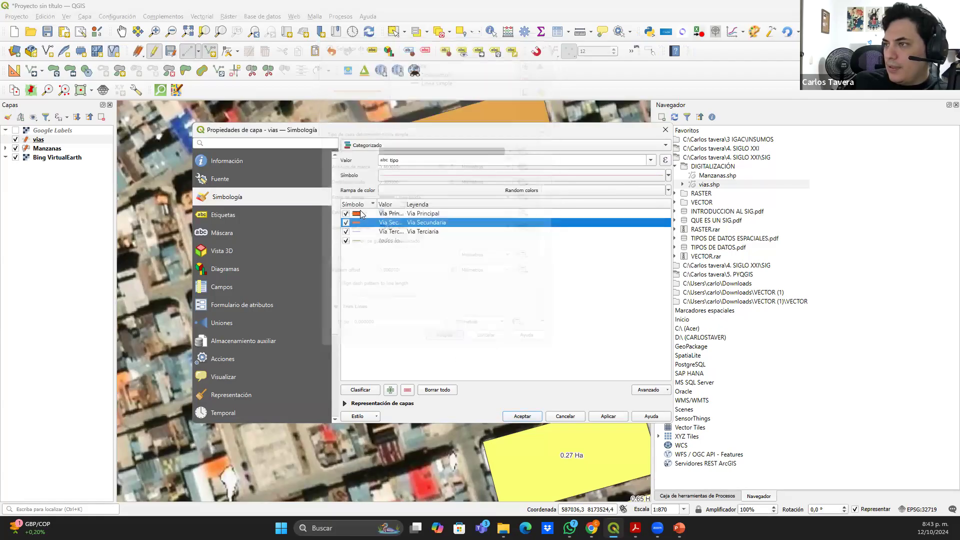
Apply the dash black symbol to the Via Terciaria category
double_click(357, 232)
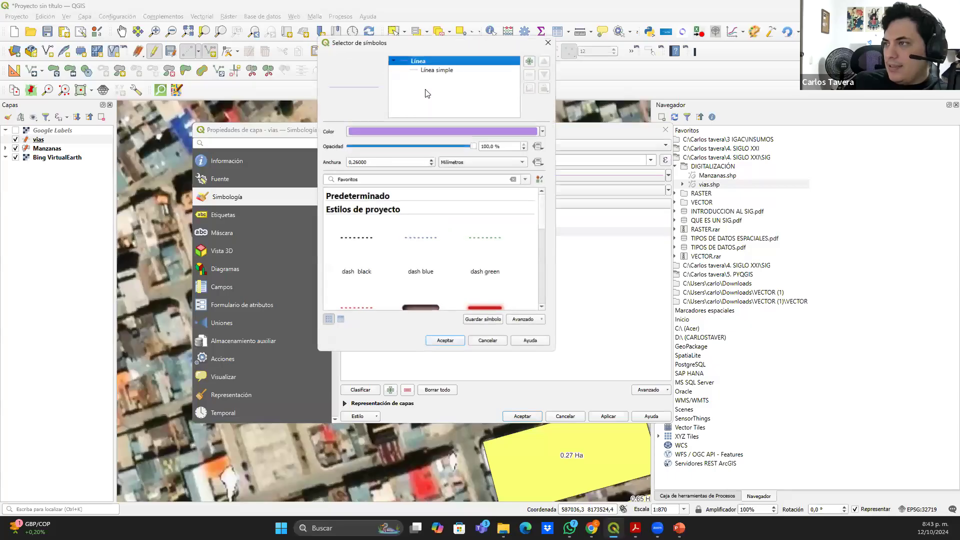
click(423, 68)
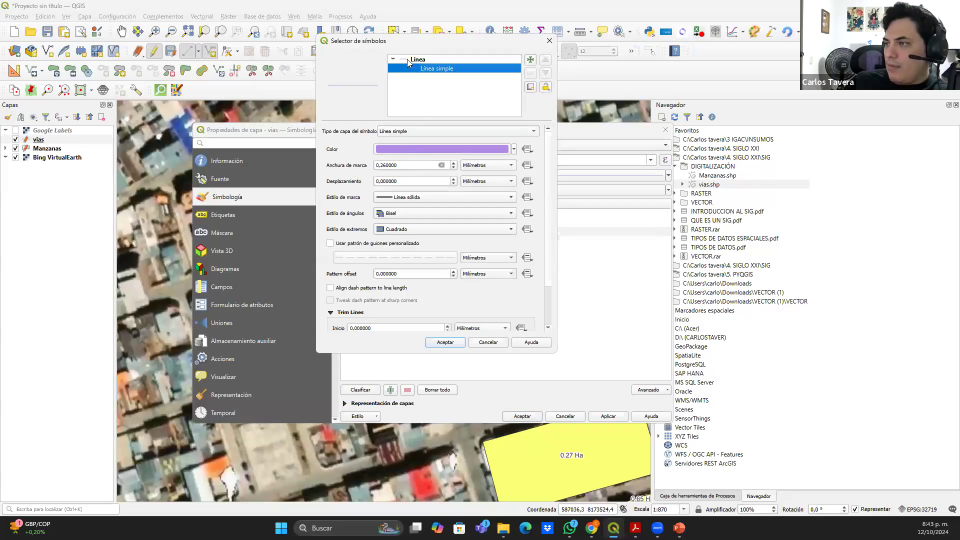
click(407, 59)
click(362, 243)
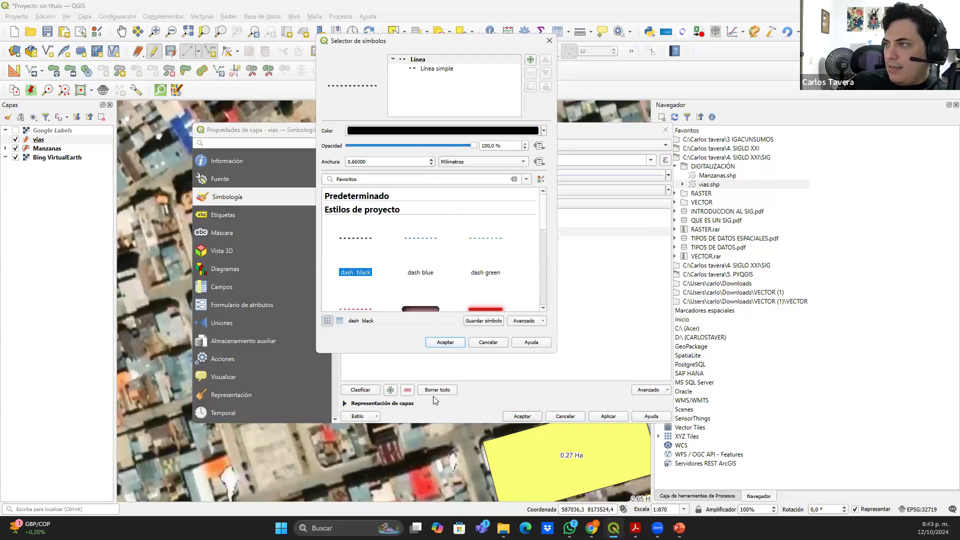
click(445, 342)
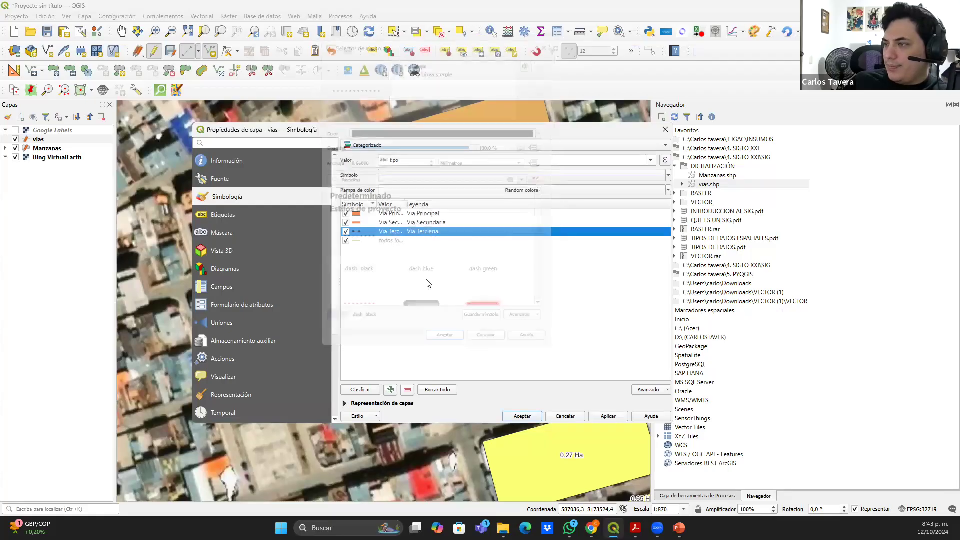
Enable Etiquetas sencillas labels for the vias layer using the longitud field
click(239, 215)
click(434, 145)
click(360, 168)
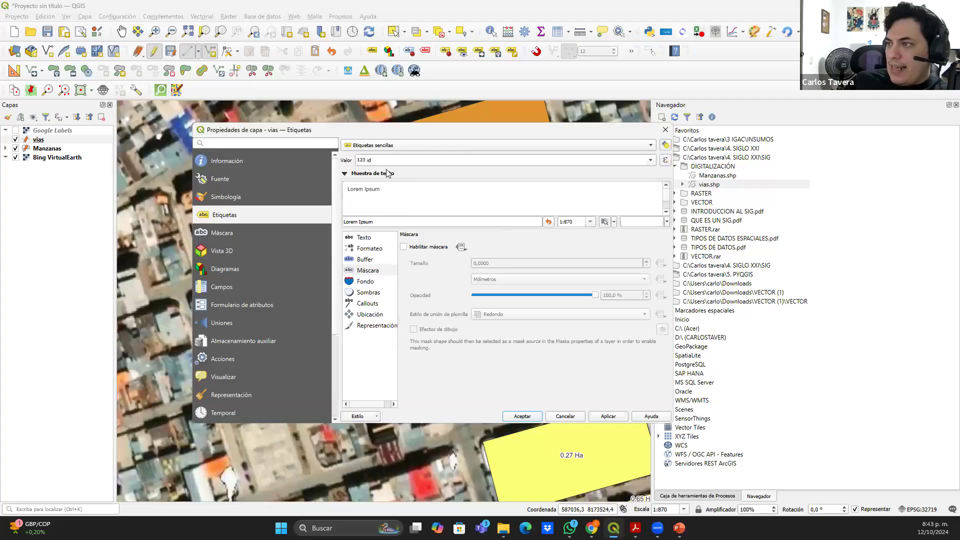
click(650, 160)
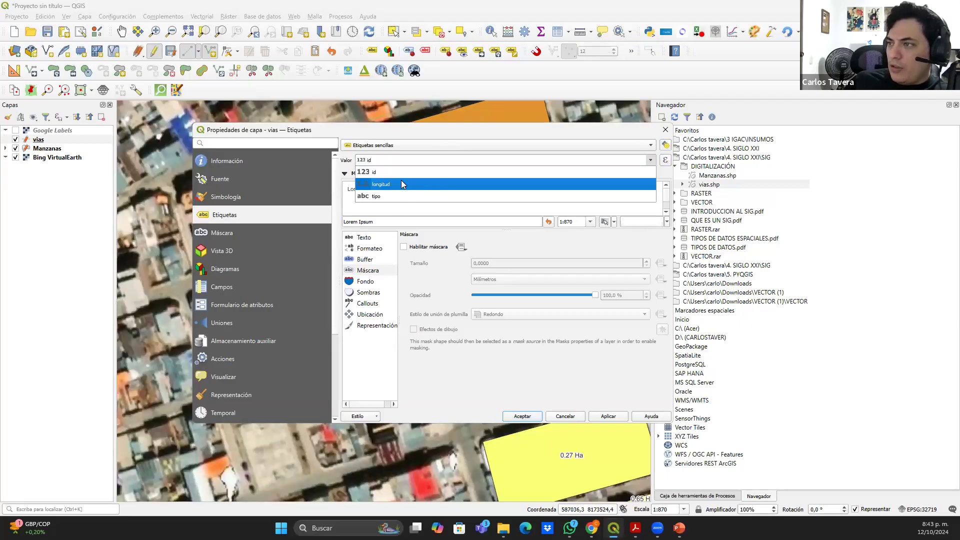
click(400, 184)
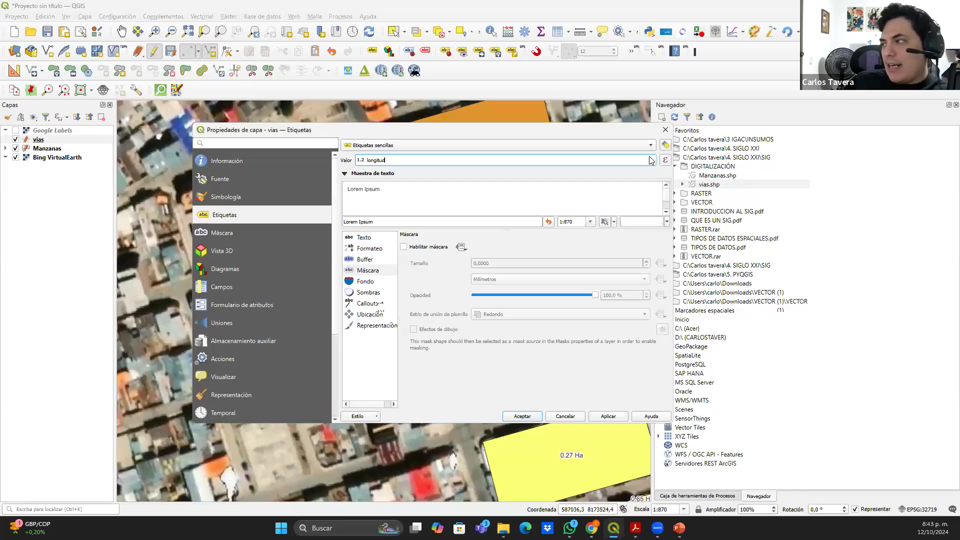
Build the label expression "longitud" || ' metros' so each road length is labelled with its unit
click(664, 160)
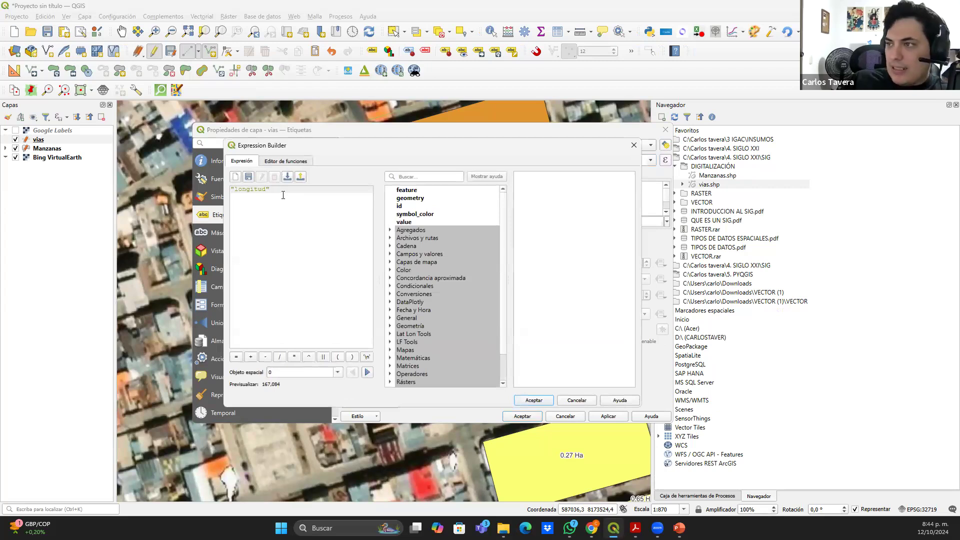
click(323, 356)
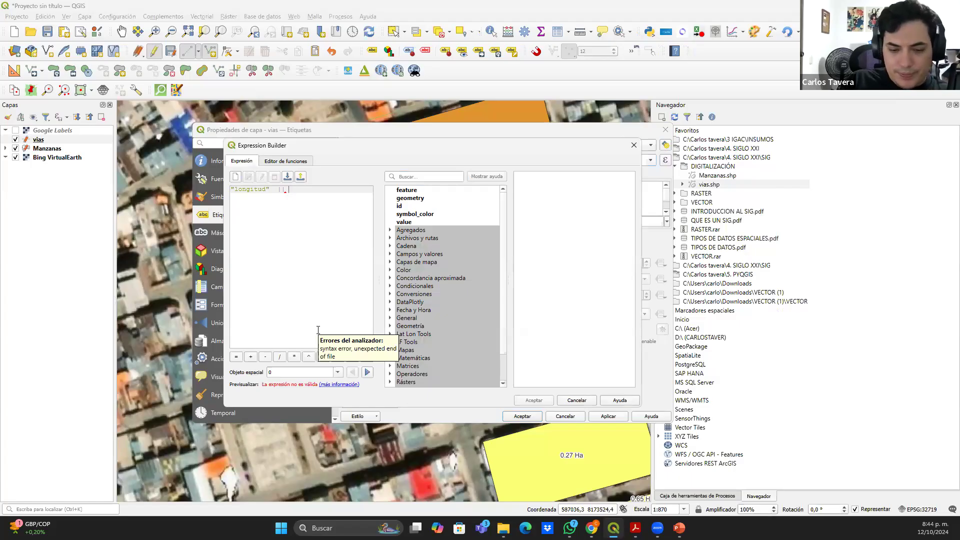
text('')
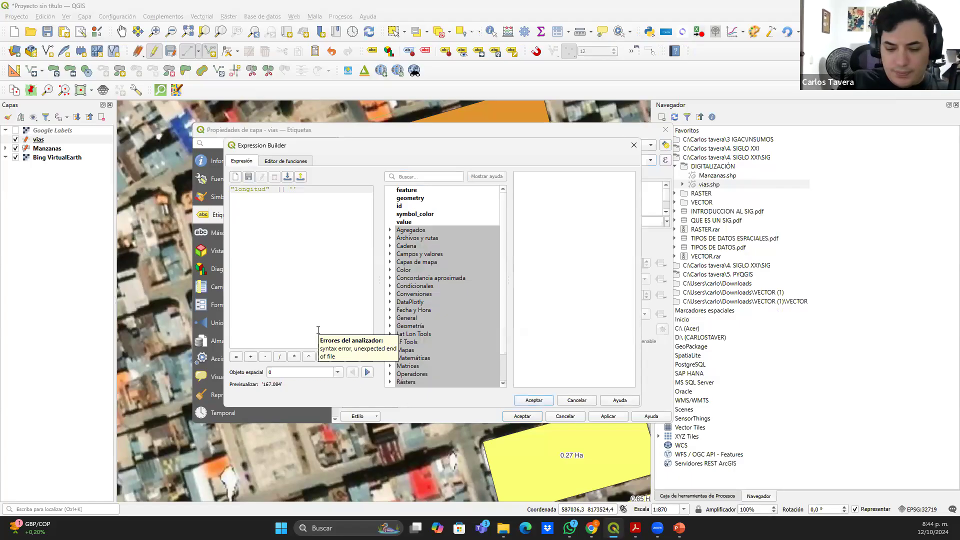
text(metros)
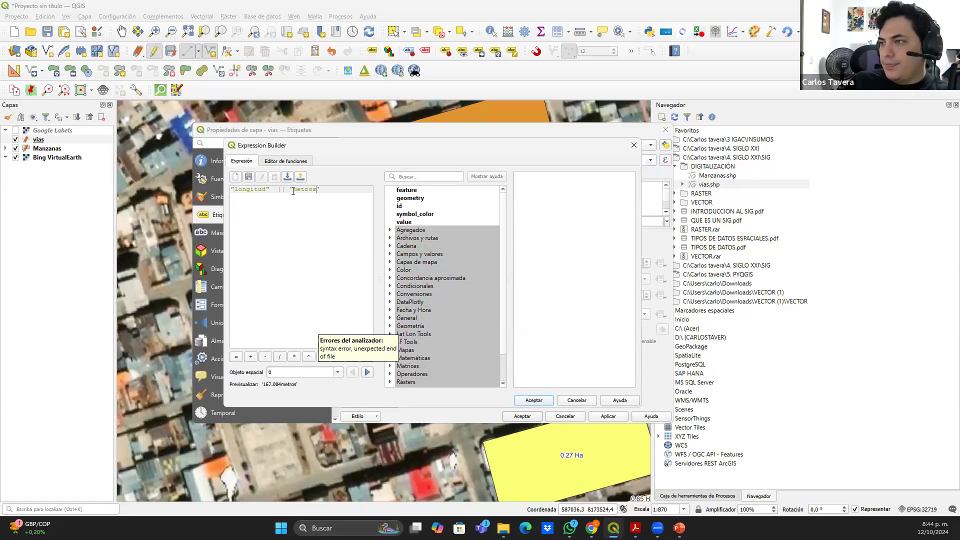
click(292, 190)
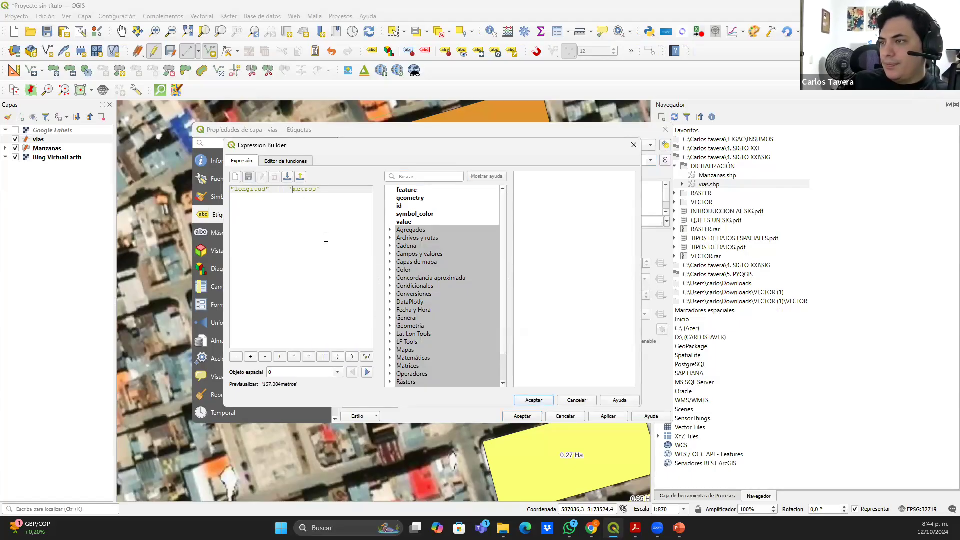
click(535, 401)
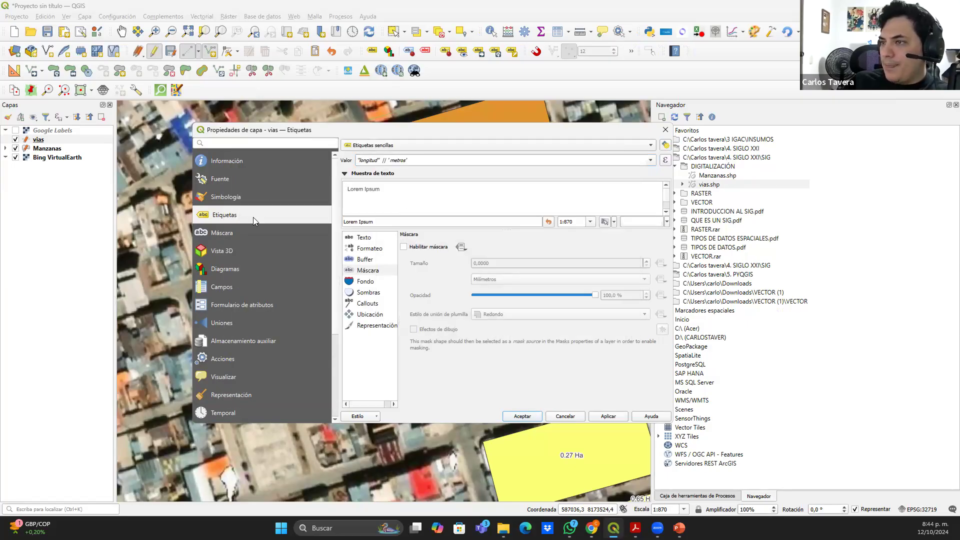
Enable the text buffer and the mask for the vias labels and apply the layer properties
click(253, 233)
click(288, 218)
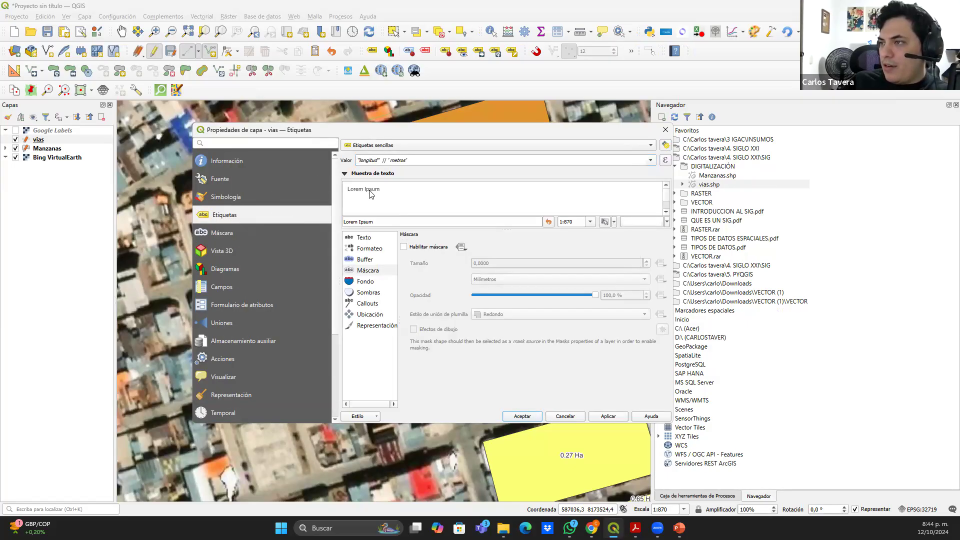
click(358, 259)
click(404, 247)
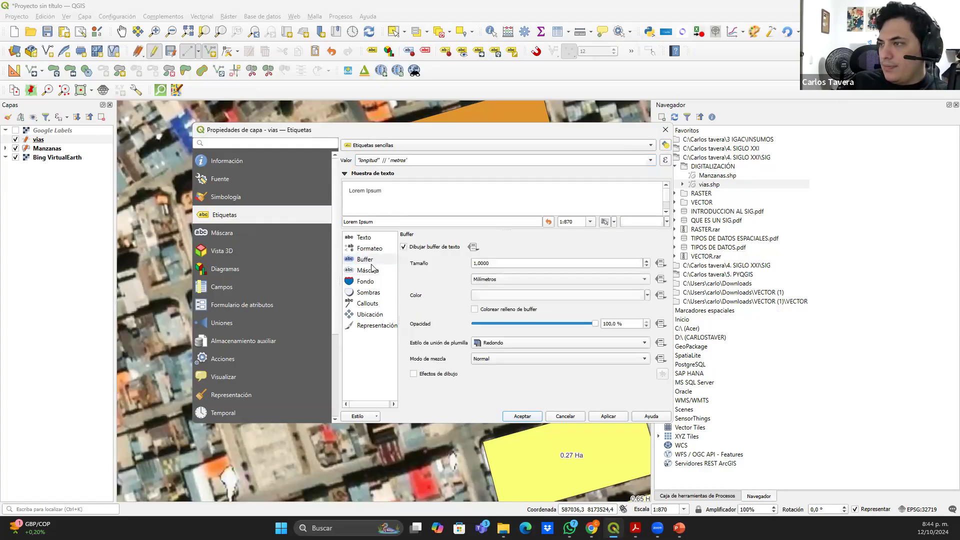
click(376, 270)
click(404, 247)
click(522, 416)
Inspect the symbolized and labelled roads on the map, with the Bing VirtualEarth basemap briefly hidden
scroll(469, 233, down, 2)
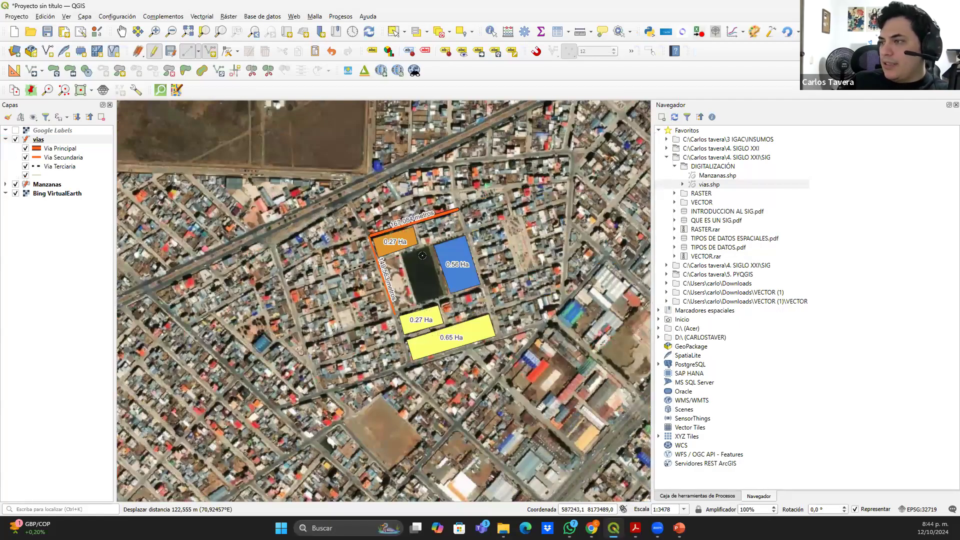
scroll(422, 256, up, 1)
drag(336, 204, 317, 231)
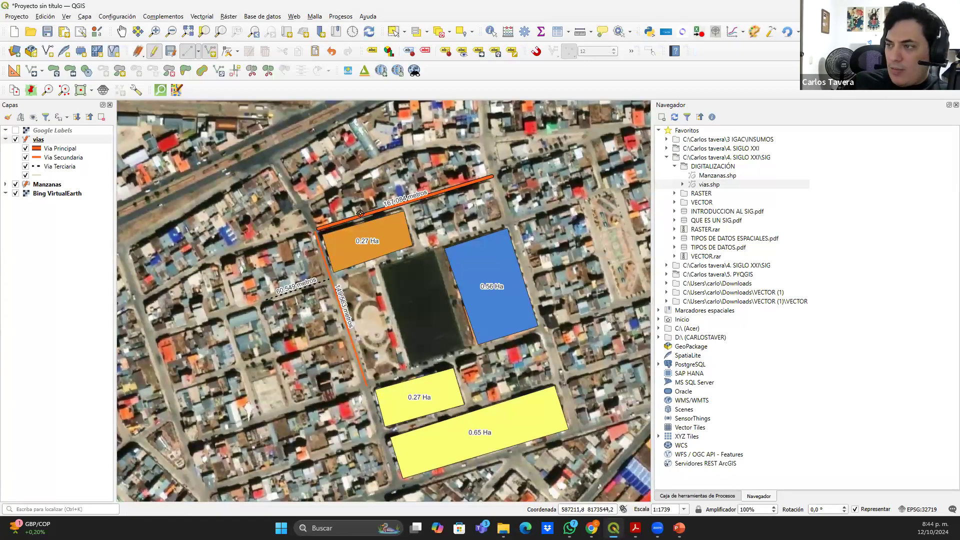
click(15, 194)
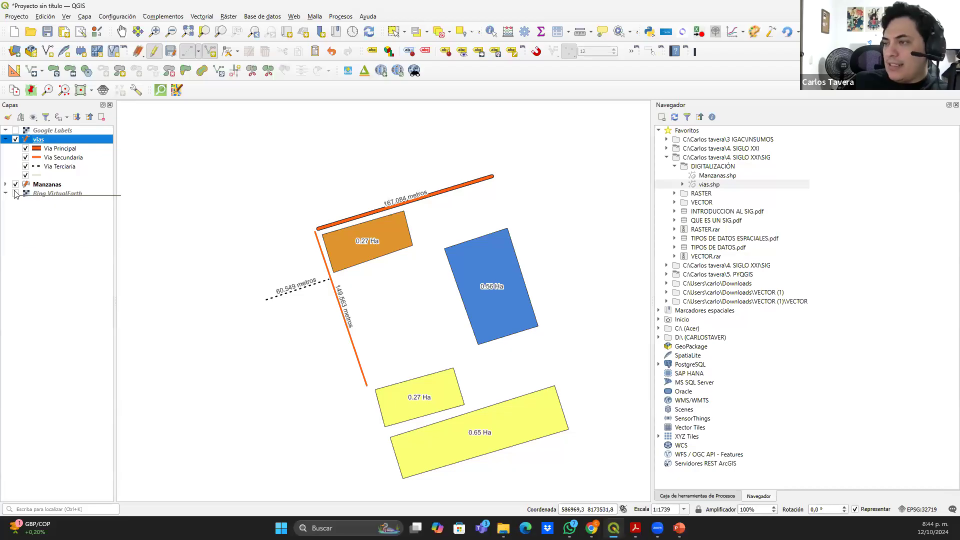
click(15, 194)
Digitize a second side street about 64 m long, west of the Via Secundaria road, and set its tipo to Via Terciaria
drag(365, 298, 377, 211)
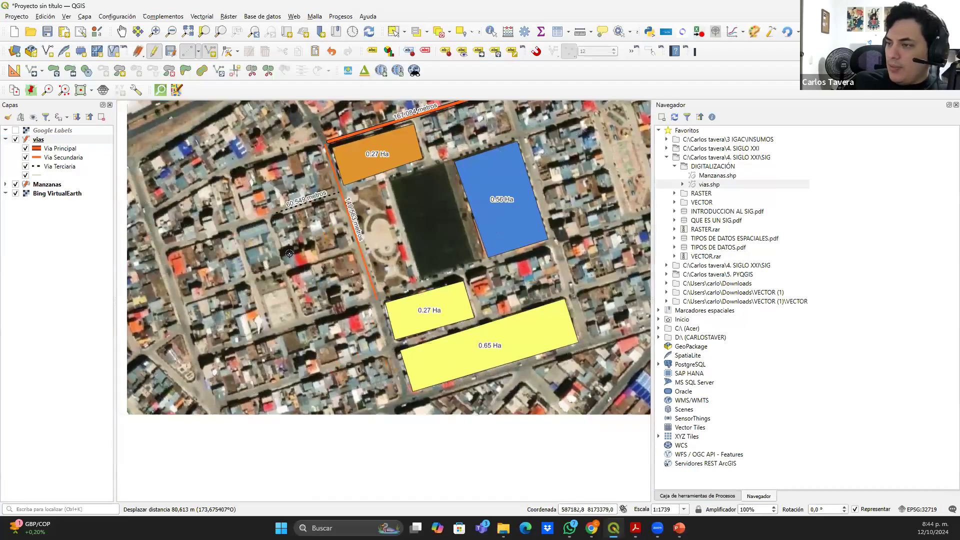
scroll(300, 264, down, 1)
scroll(305, 269, up, 2)
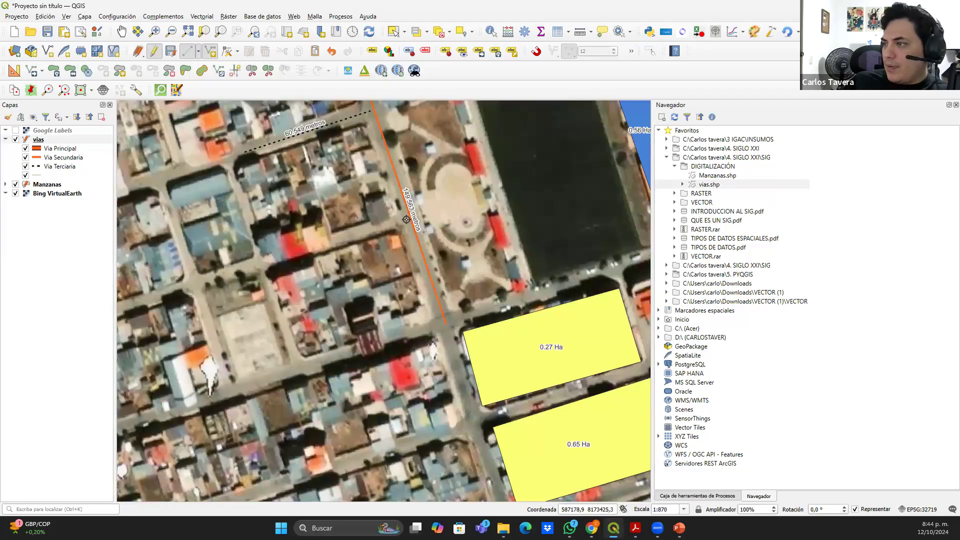
right_click(406, 219)
click(439, 168)
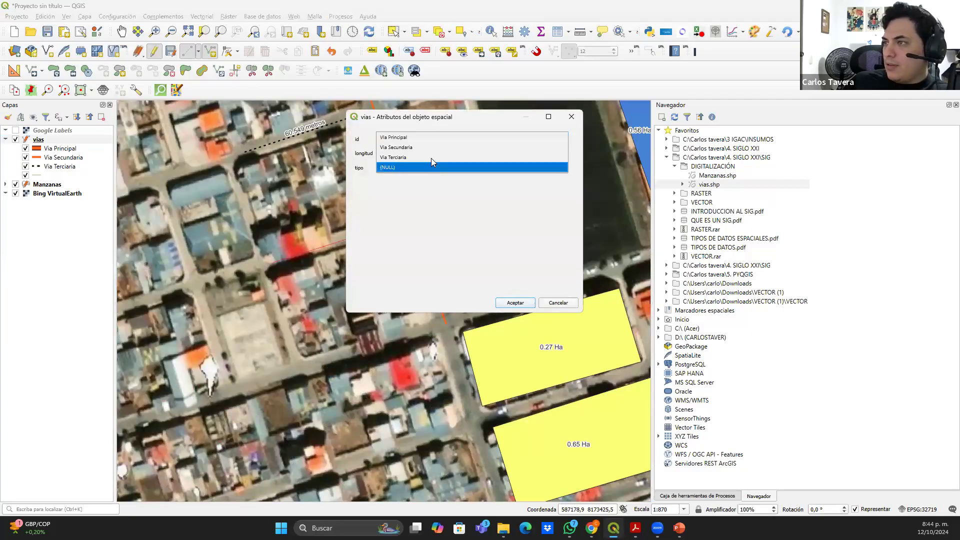
click(427, 156)
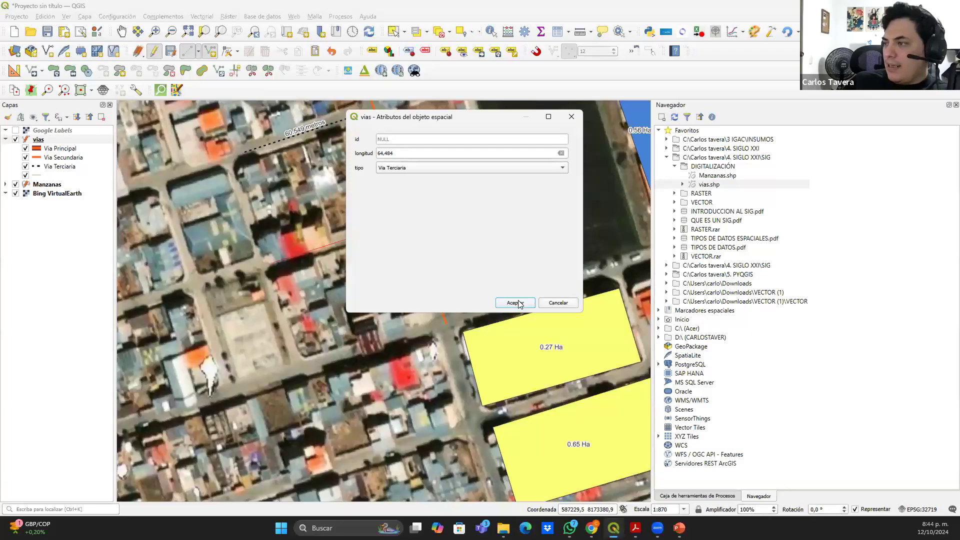
key(Return)
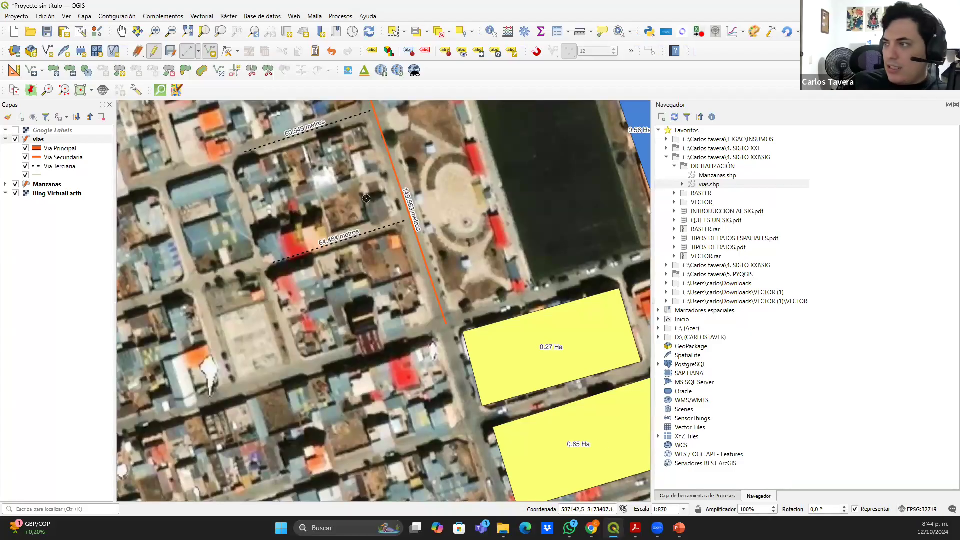
Examine the road symbols and labels together with the blocks at several map scales
drag(466, 243, 405, 273)
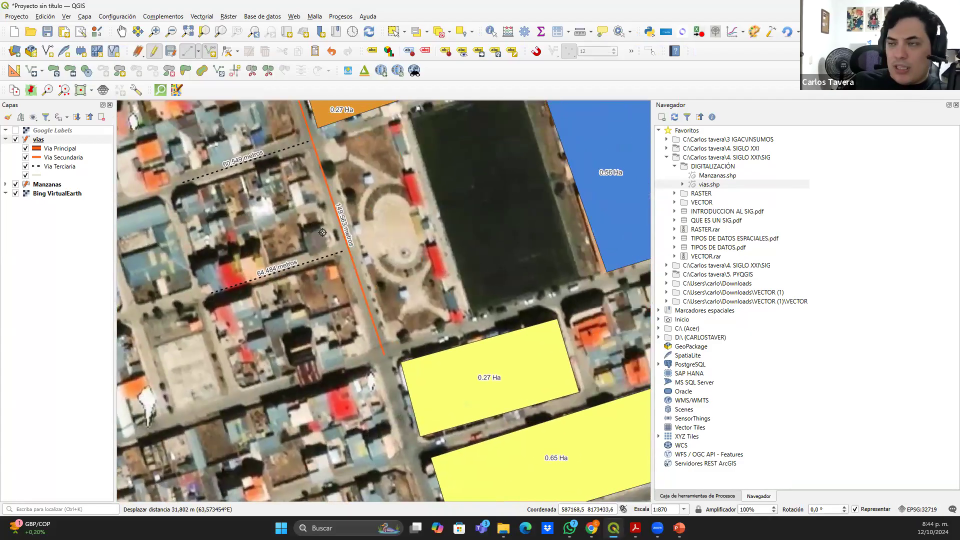
scroll(416, 258, up, 1)
scroll(418, 262, down, 2)
mouse_move(464, 247)
mouse_down()
mouse_move(402, 261)
mouse_move(347, 313)
mouse_up()
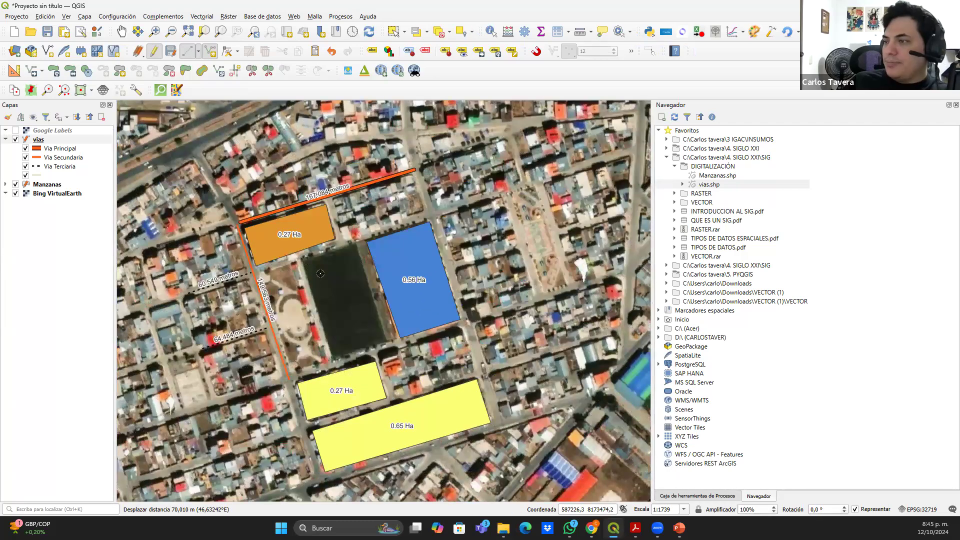
scroll(418, 212, down, 2)
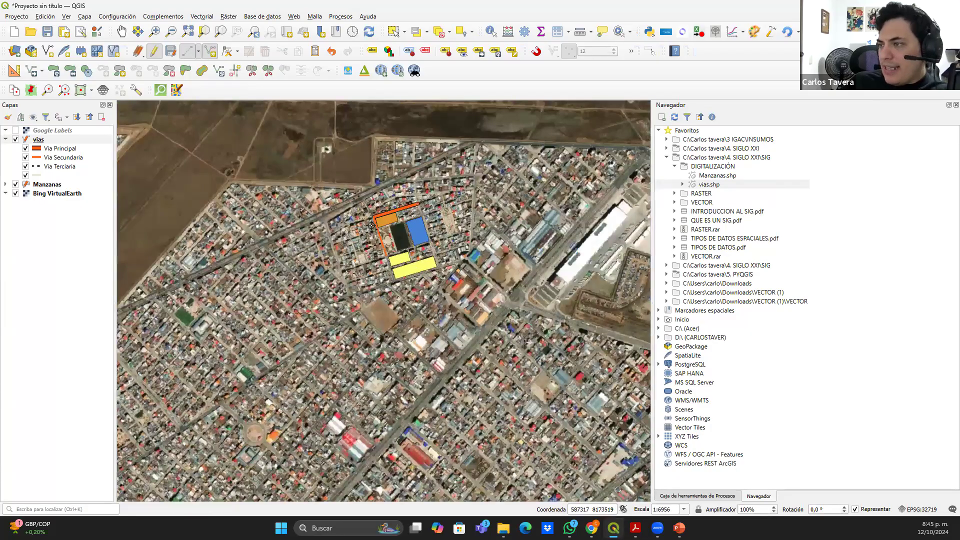
drag(409, 218, 371, 225)
scroll(371, 226, up, 1)
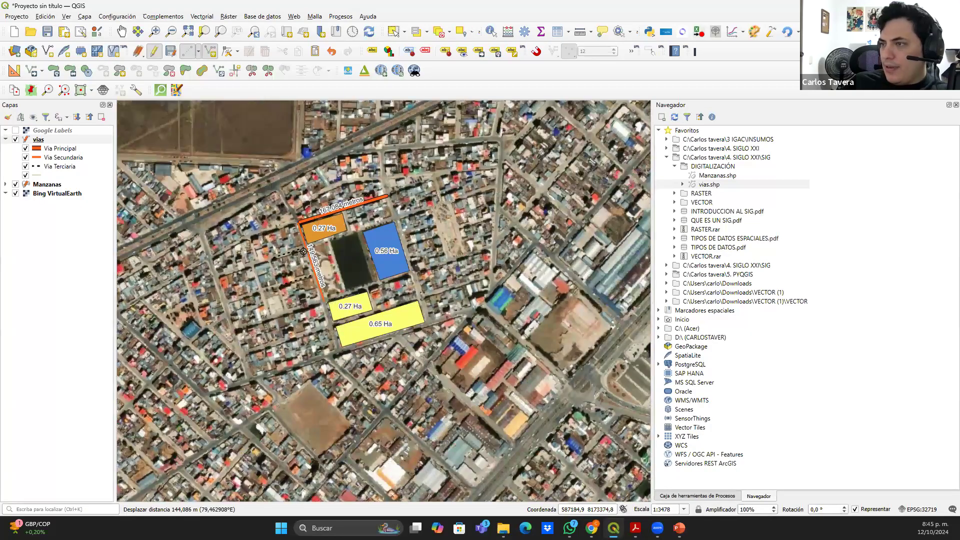
scroll(295, 296, up, 1)
drag(299, 242, 287, 283)
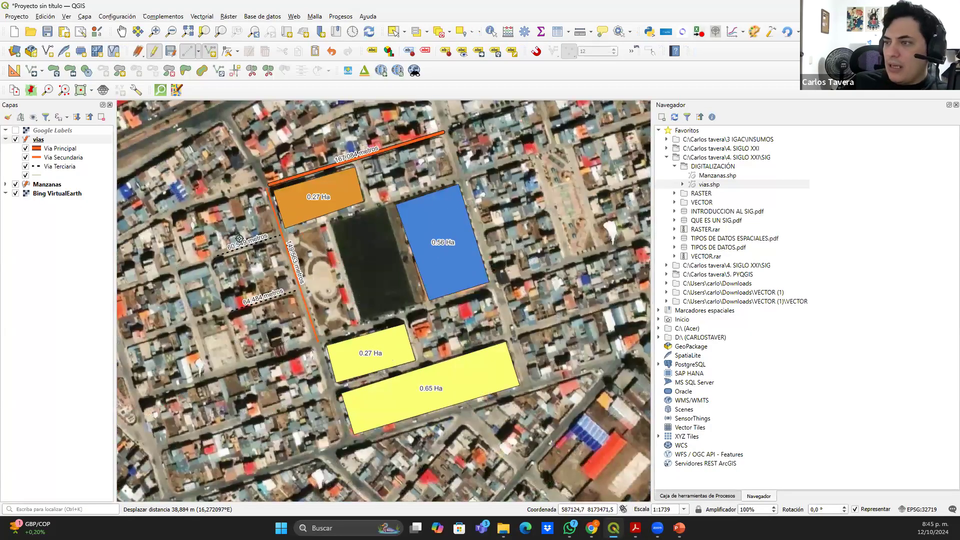
End the editing of the Manzanas layer and save its changes
click(46, 185)
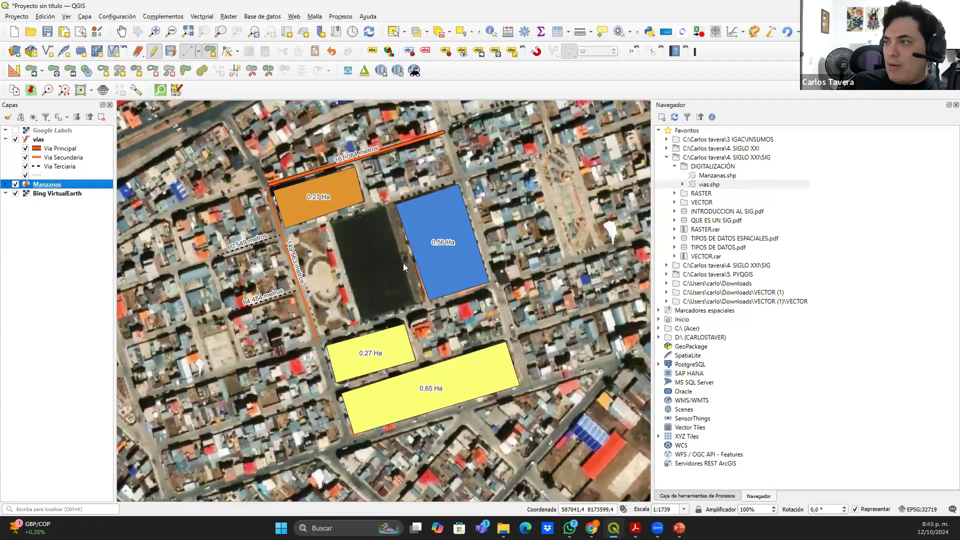
click(154, 51)
click(458, 268)
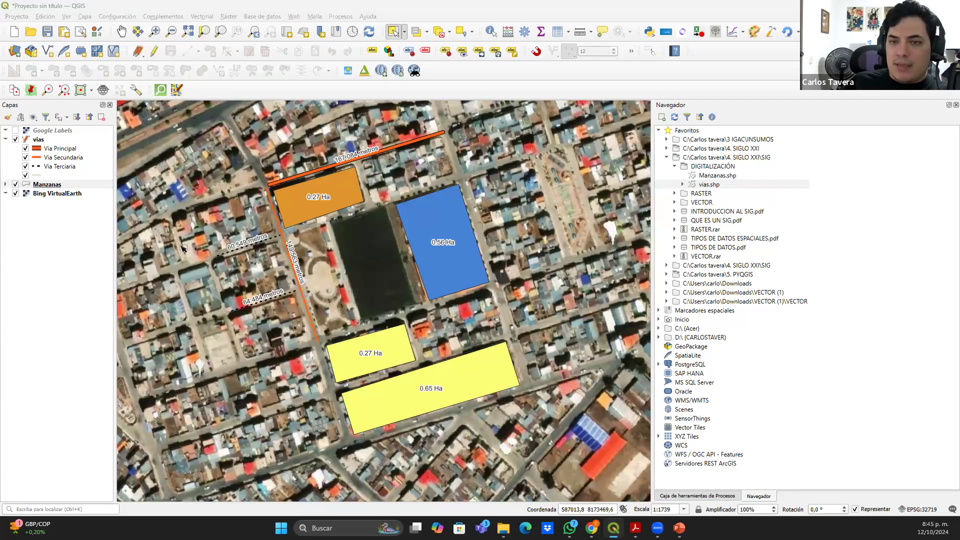
Switch to File Explorer and select the vias shapefile's component files in the DIGITALIZACIÓN folder
key(alt+Tab)
click(299, 210)
drag(204, 245, 172, 156)
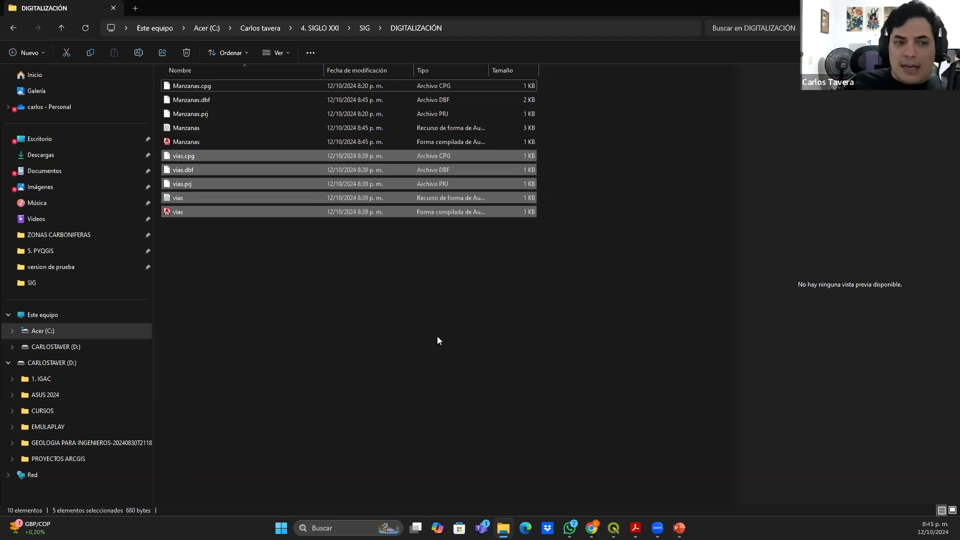
Return to QGIS and hide the Bing VirtualEarth basemap
key(alt+Tab)
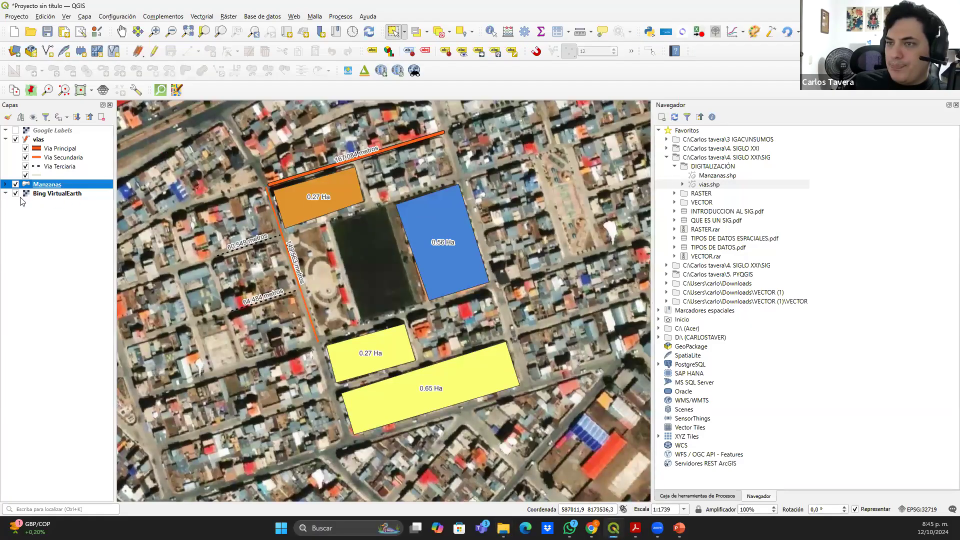
click(15, 193)
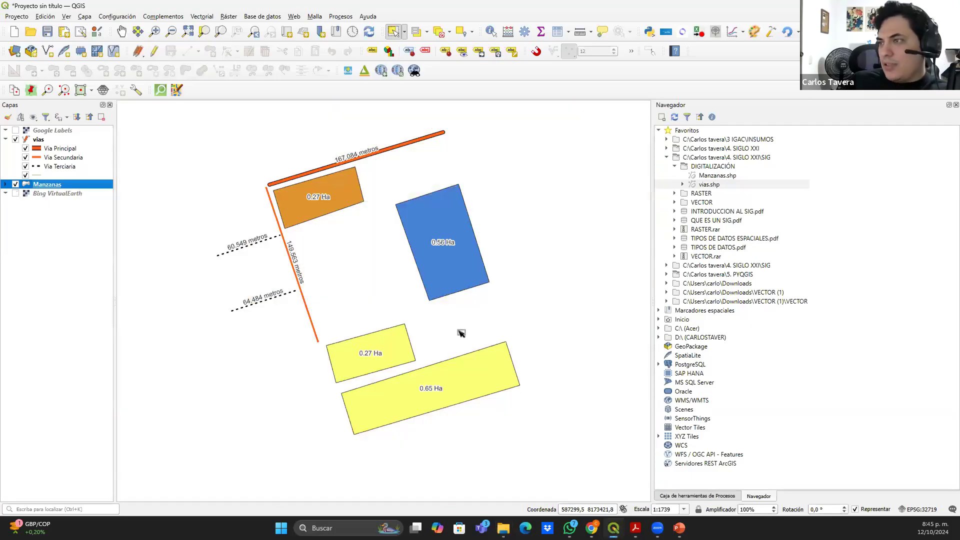
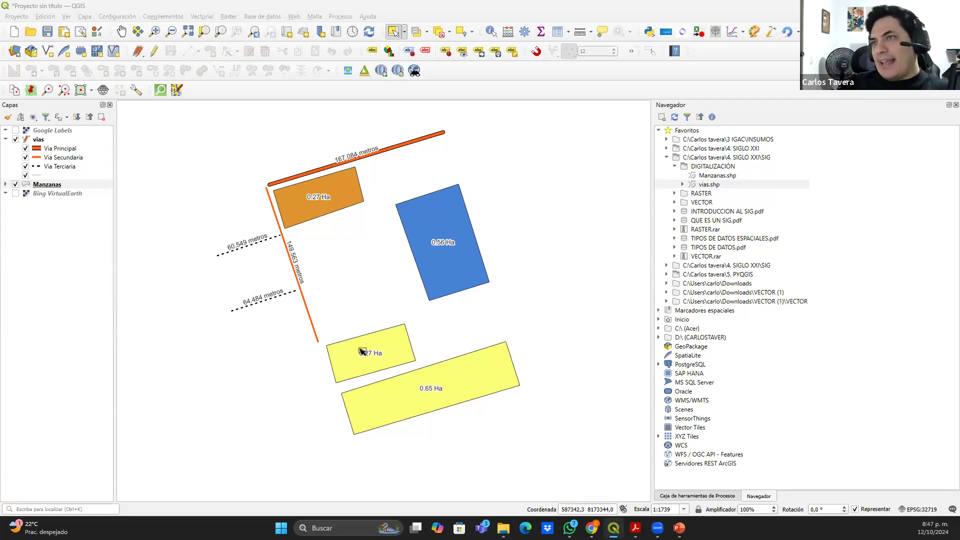
Show the Bing VirtualEarth basemap again beneath the vias and Manzanas layers
click(16, 194)
click(16, 194)
click(16, 194)
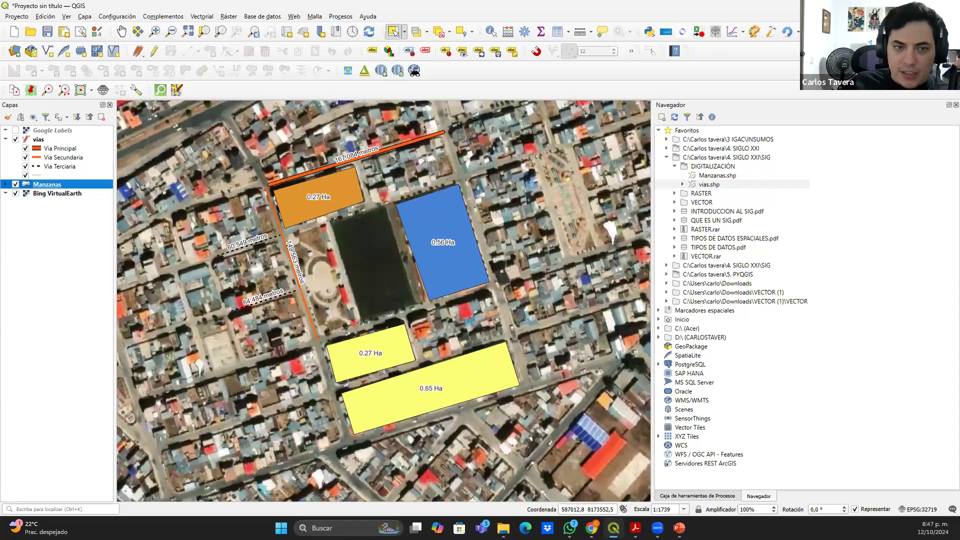
key(alt+Tab)
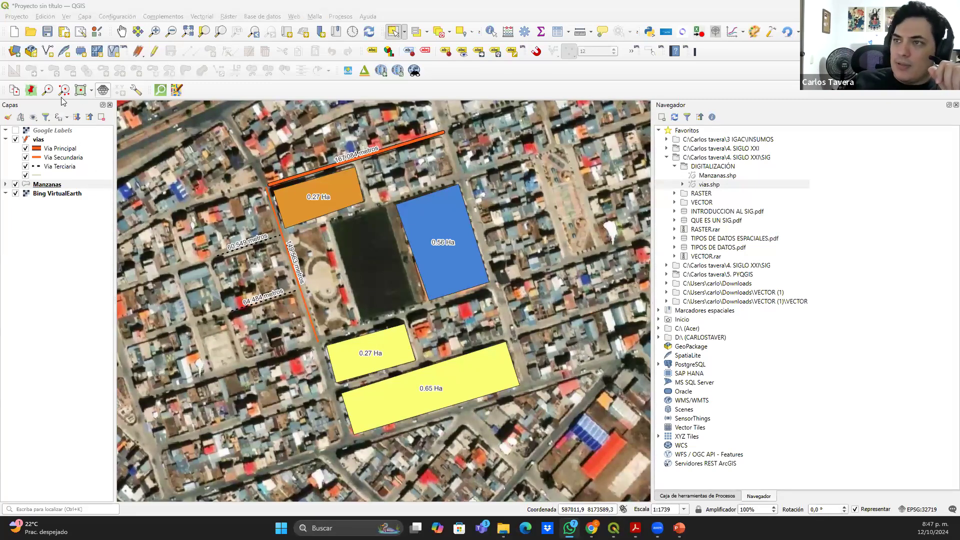
Dock the two toolbars of the lowest row into the row above and float the advanced digitizing toolbar over the map
drag(8, 94, 395, 85)
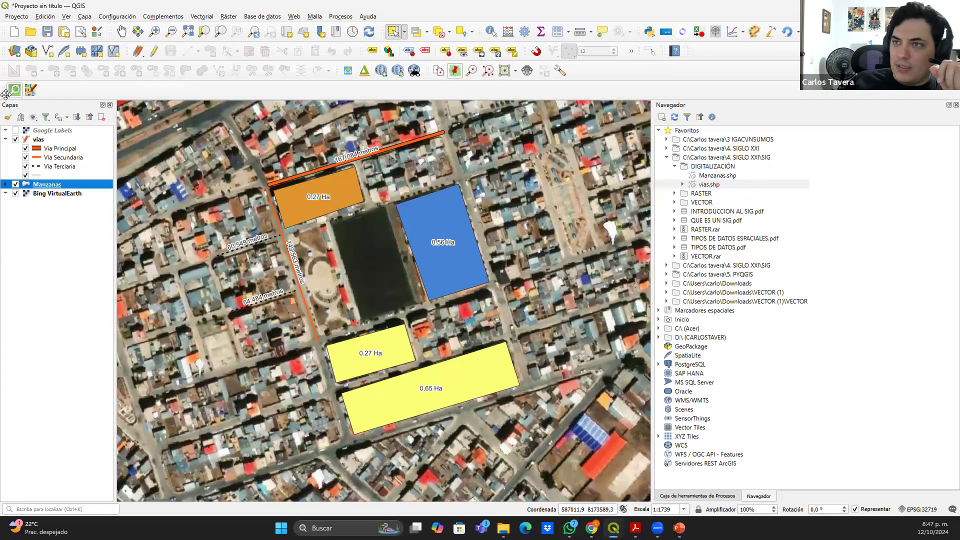
drag(4, 90, 578, 70)
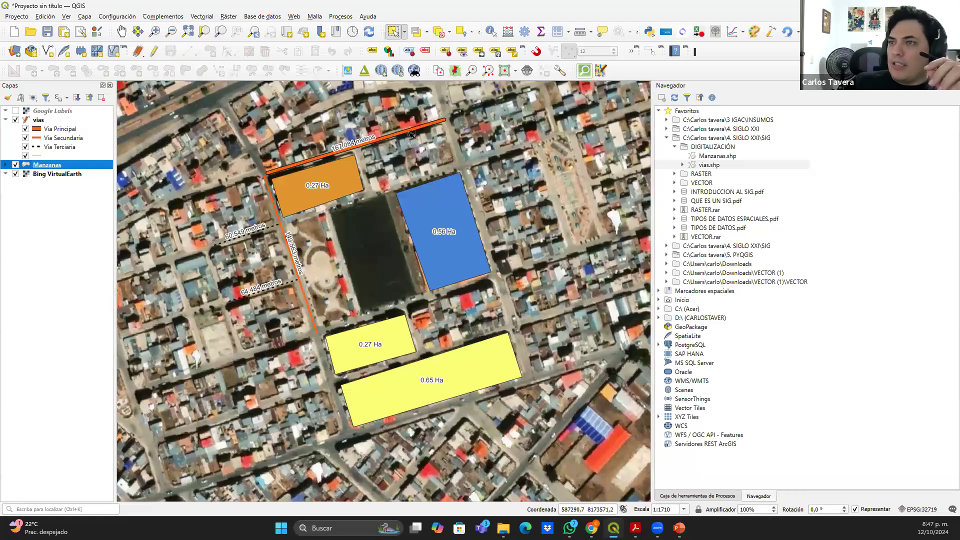
click(37, 129)
click(39, 120)
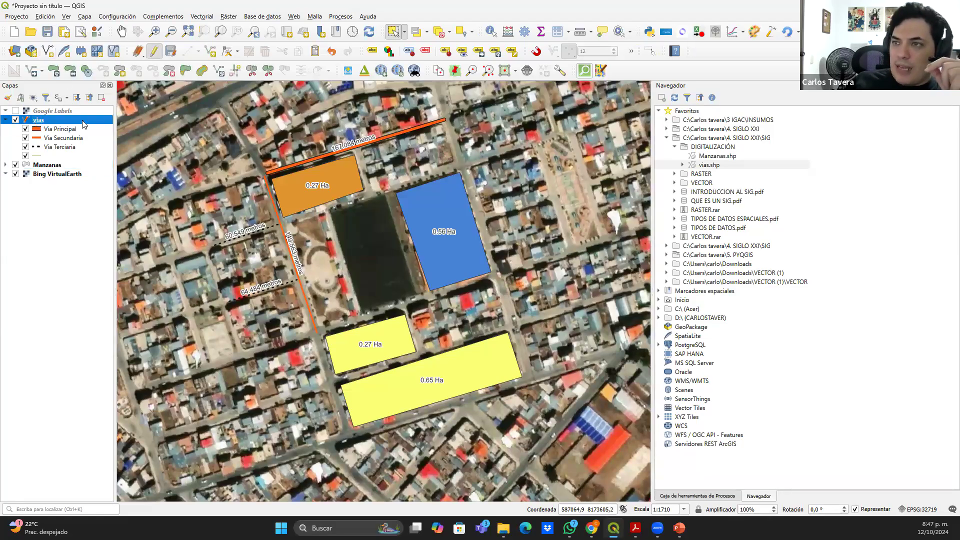
click(155, 52)
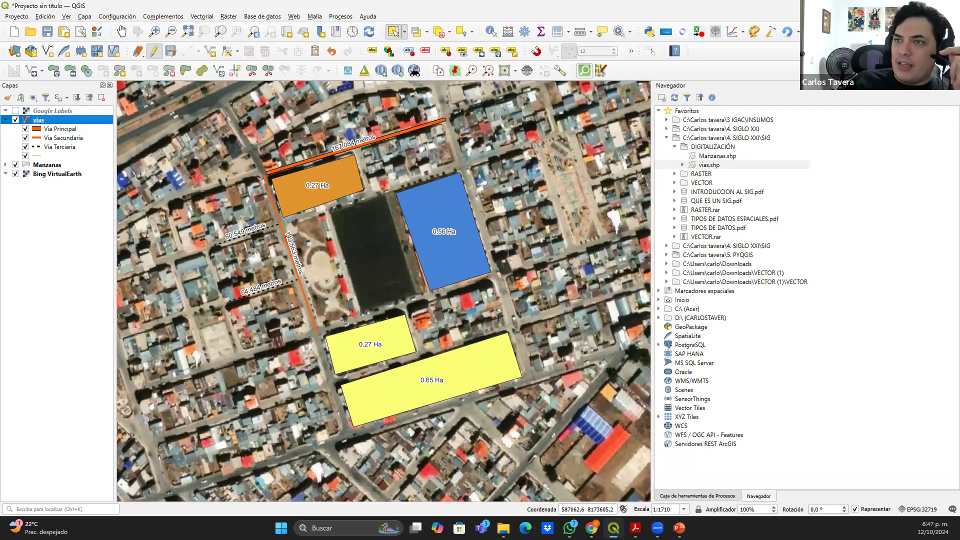
drag(6, 71, 181, 125)
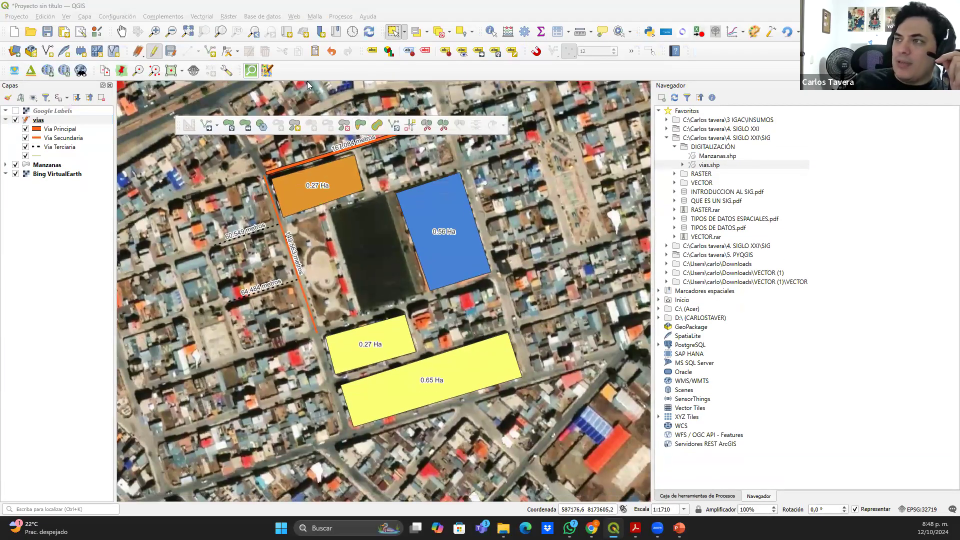
right_click(495, 71)
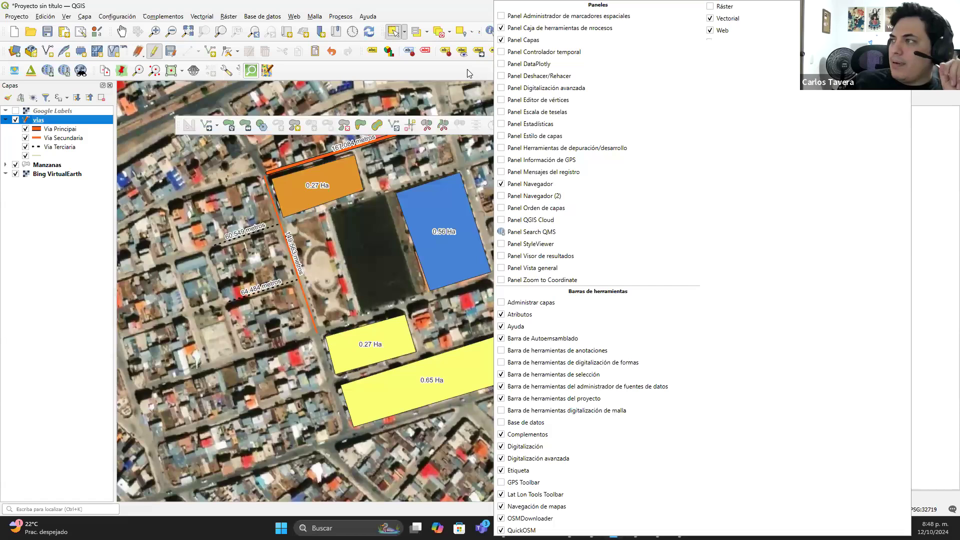
right_click(431, 14)
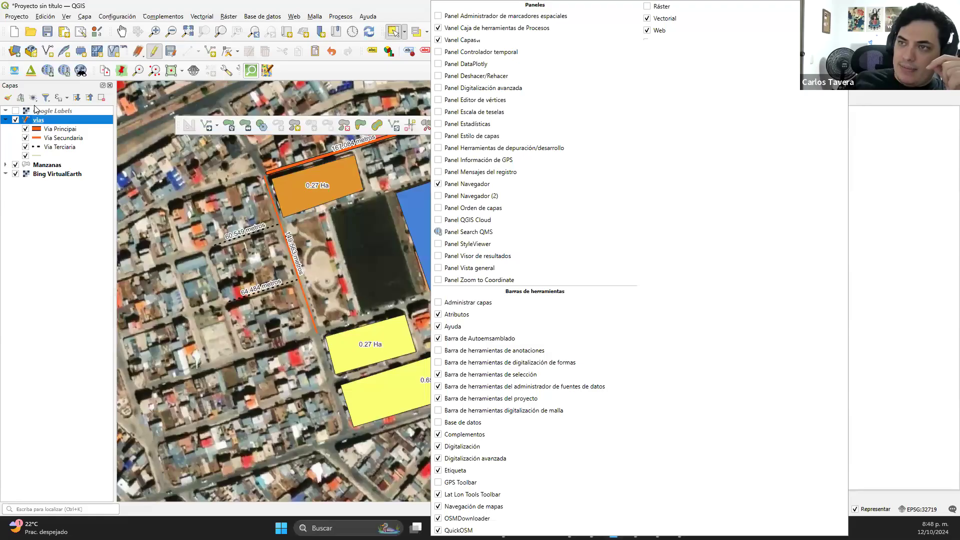
Move the Navegador panel beneath the Capas panel and enlarge it to about half of the column's height
click(73, 93)
drag(73, 86, 30, 161)
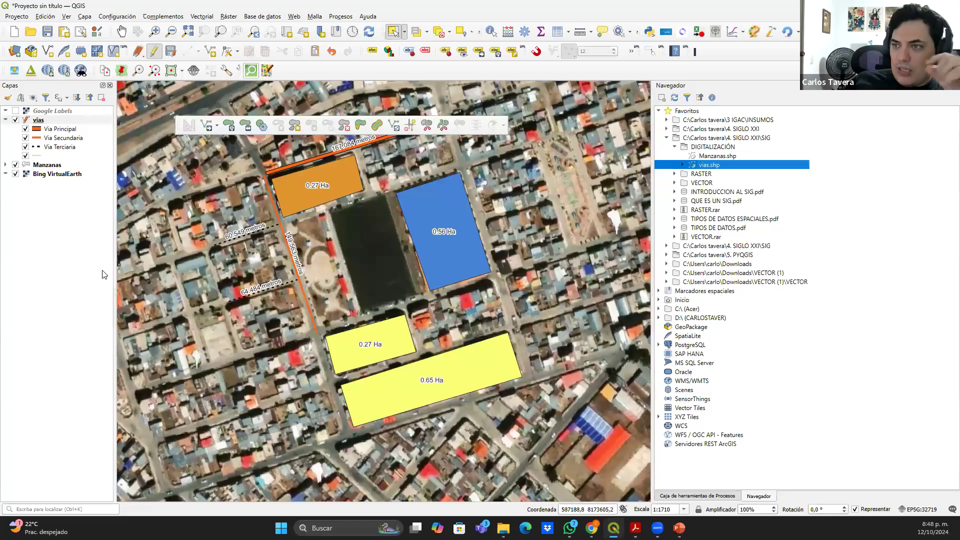
drag(653, 201, 730, 216)
drag(861, 87, 923, 135)
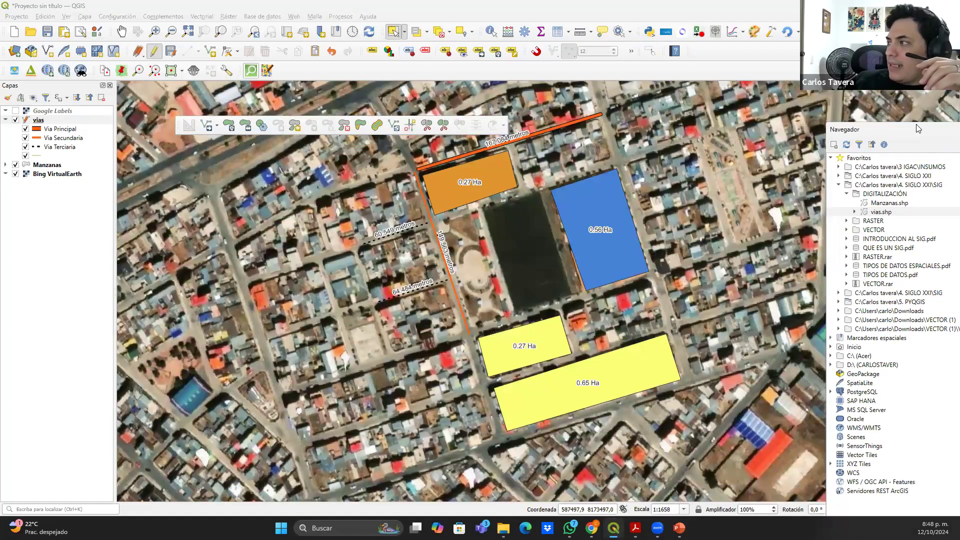
double_click(920, 126)
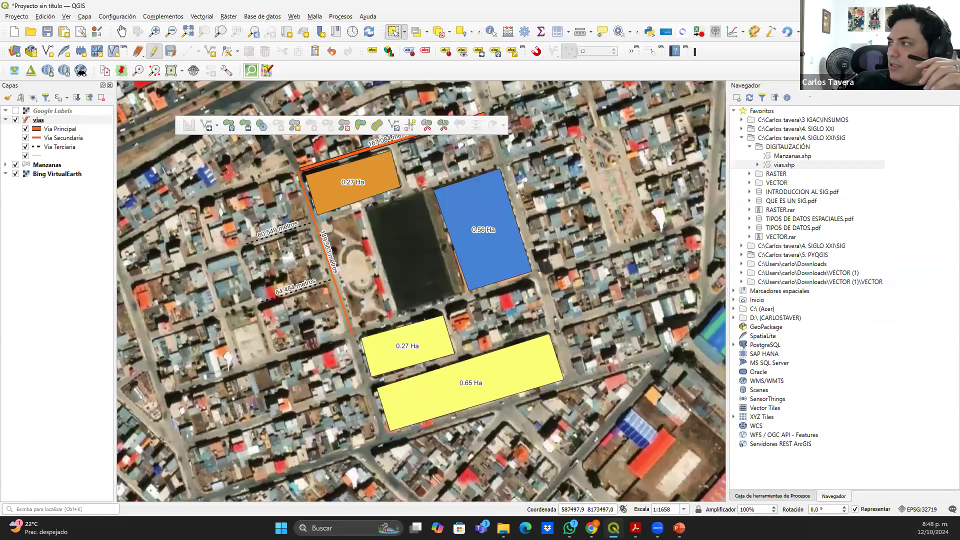
drag(832, 85, 70, 440)
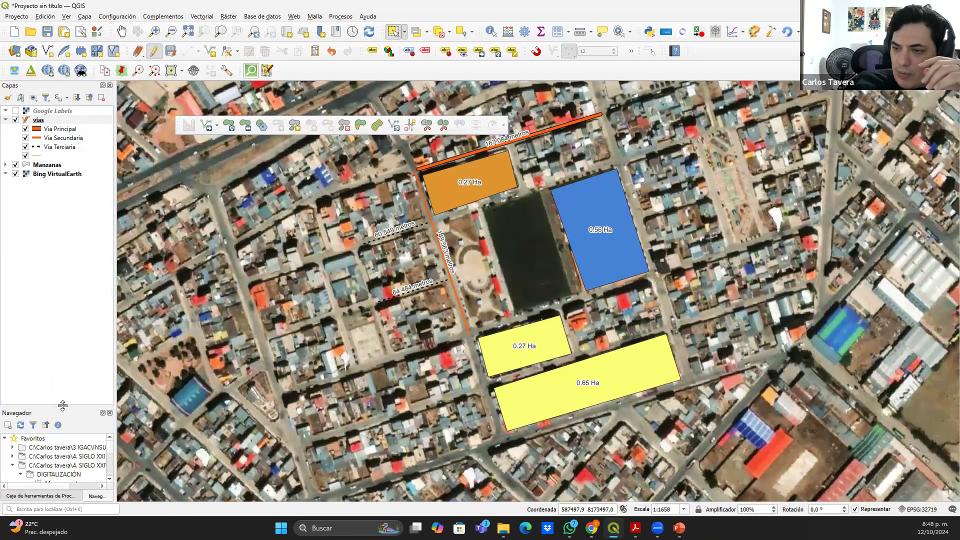
drag(73, 362, 90, 233)
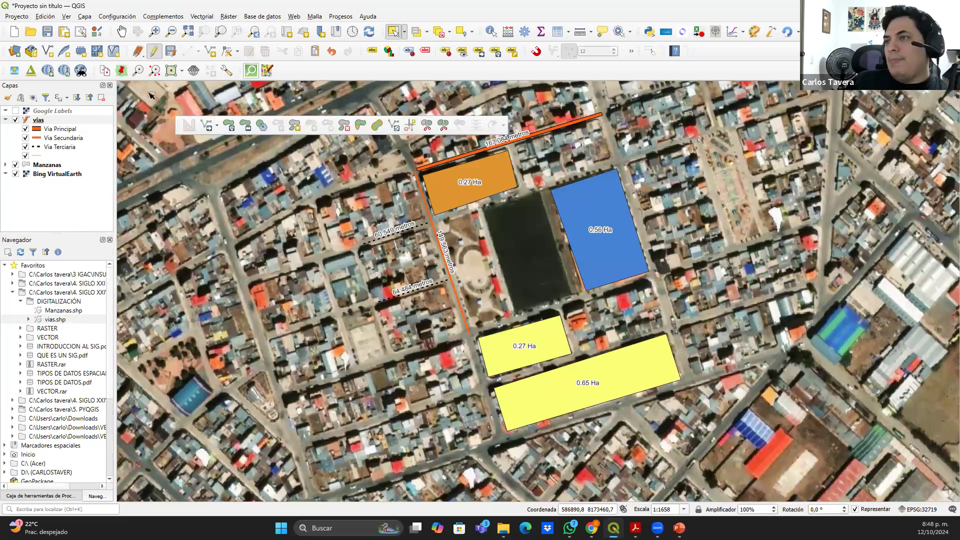
Hide and show the Digitalización avanzada toolbar again, and dock it at the end of the lowest toolbar row
right_click(312, 70)
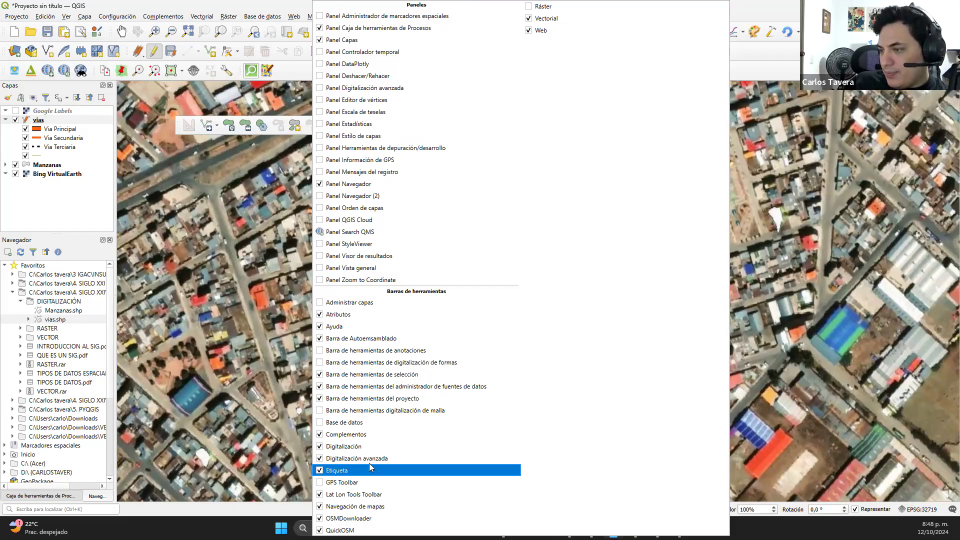
click(319, 463)
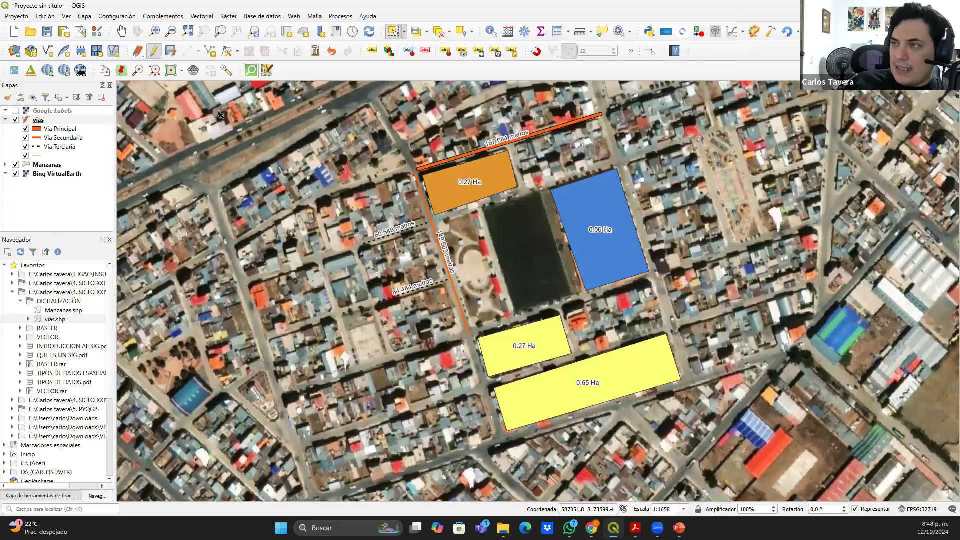
right_click(362, 97)
right_click(359, 71)
right_click(359, 71)
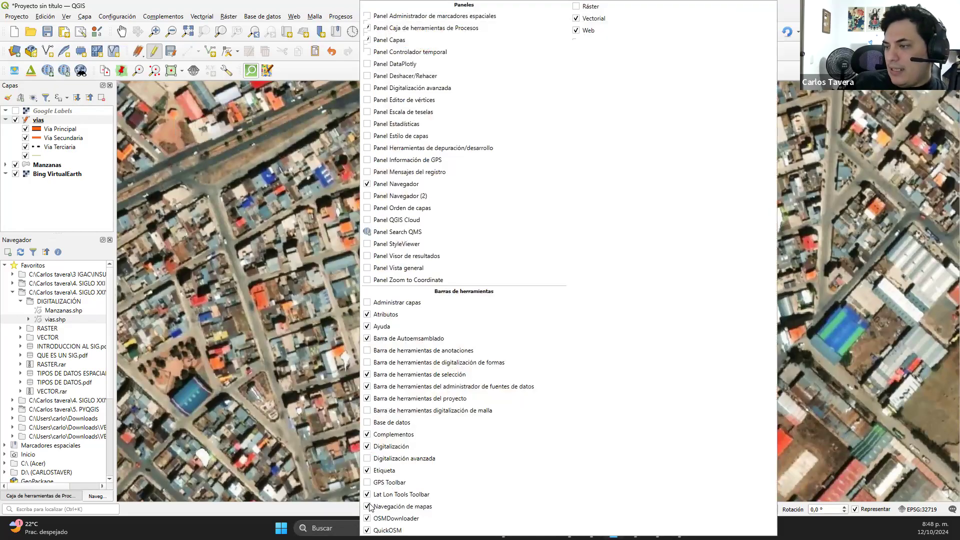
click(368, 458)
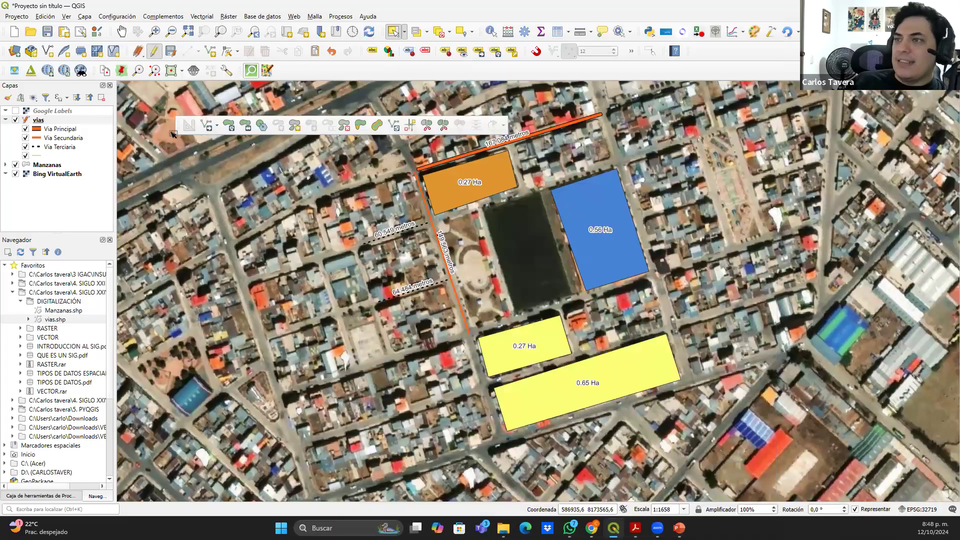
drag(177, 130, 296, 80)
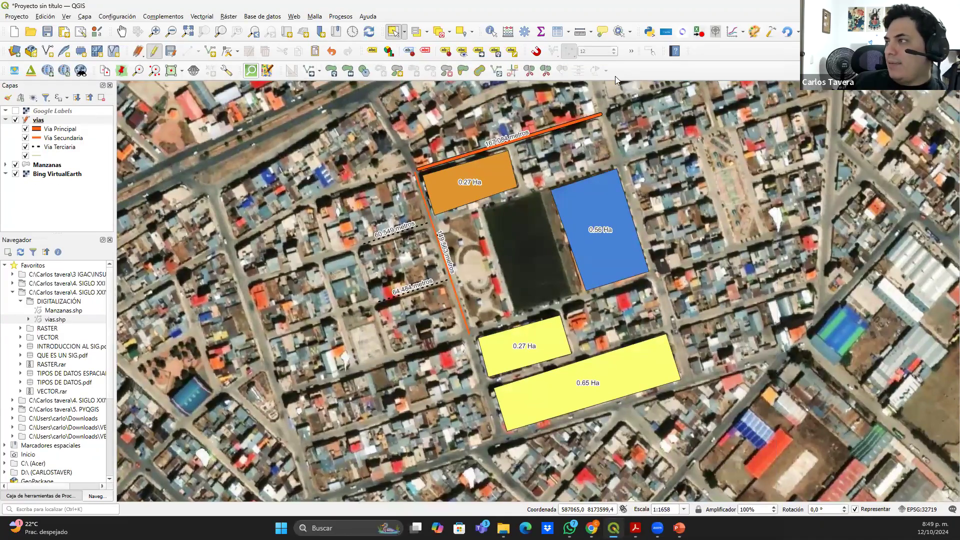
End the editing of the vias layer and save its changes
drag(458, 192, 408, 211)
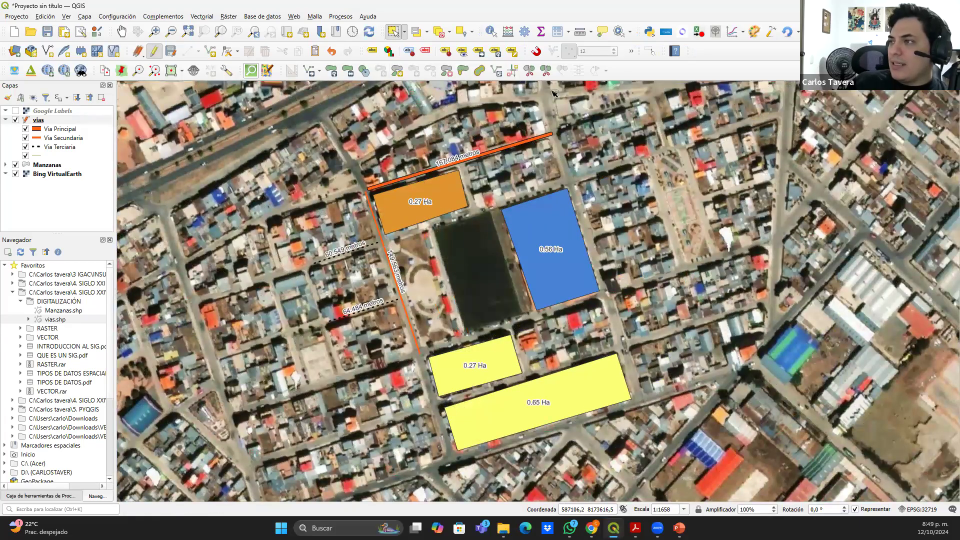
click(52, 120)
click(154, 50)
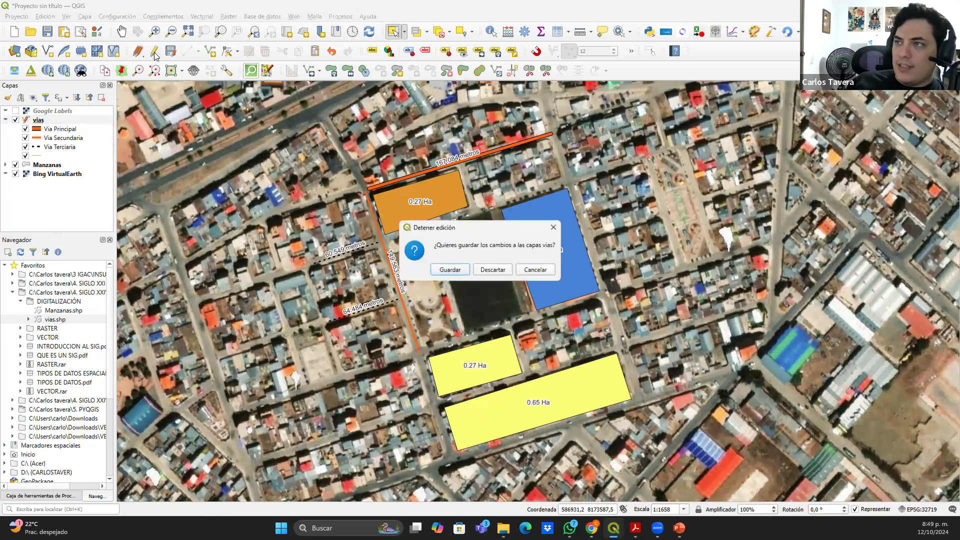
click(451, 269)
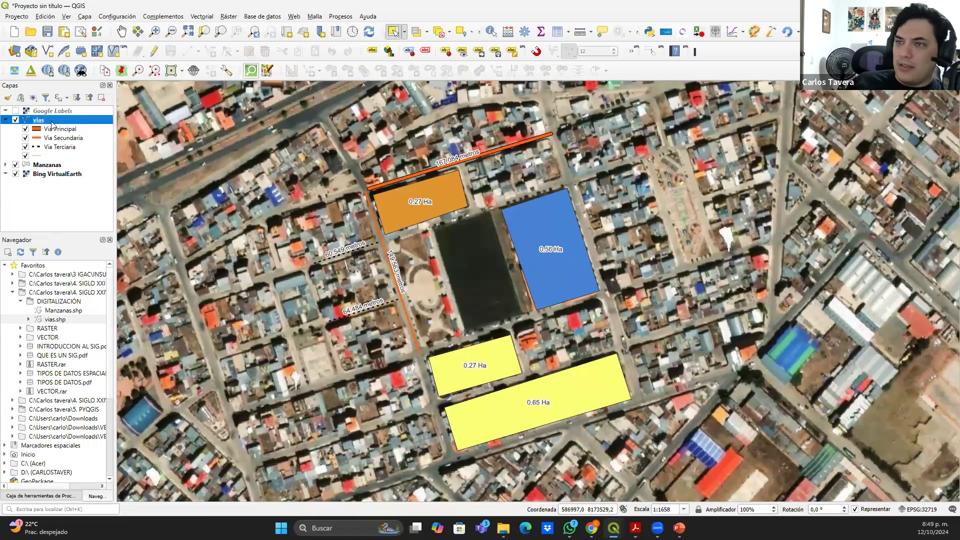
Turn editing of the vias layer back on and bring the blue 0.56 Ha block into closer view
click(154, 51)
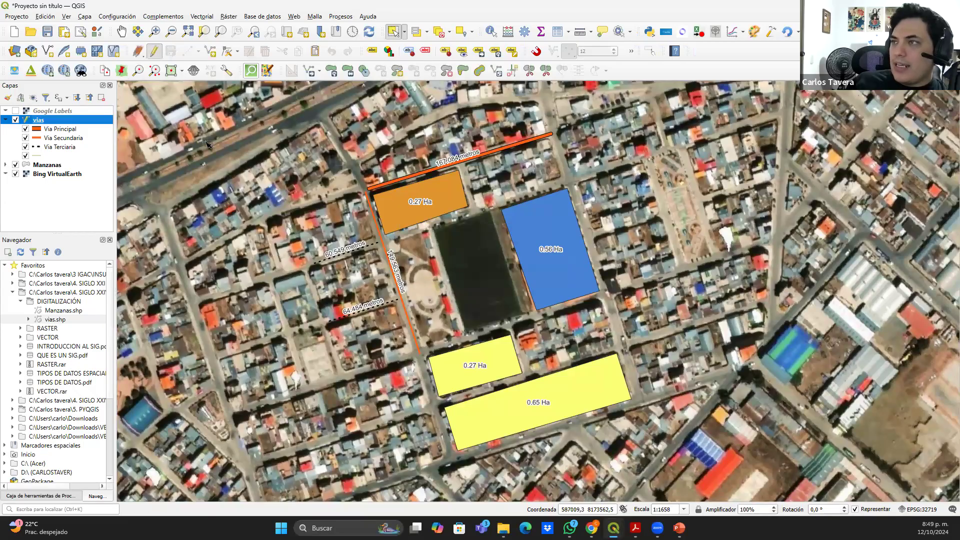
click(239, 57)
click(259, 83)
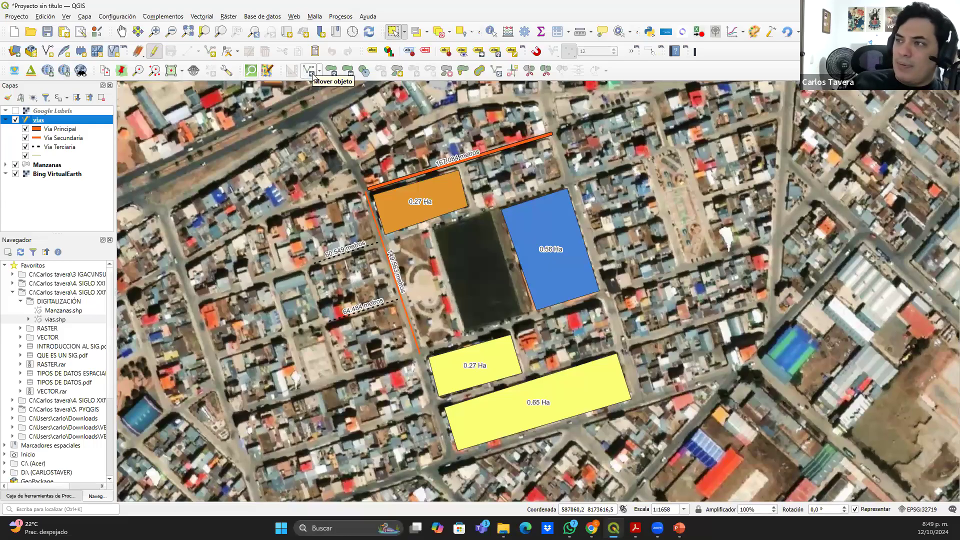
drag(596, 196, 461, 193)
scroll(431, 142, up, 1)
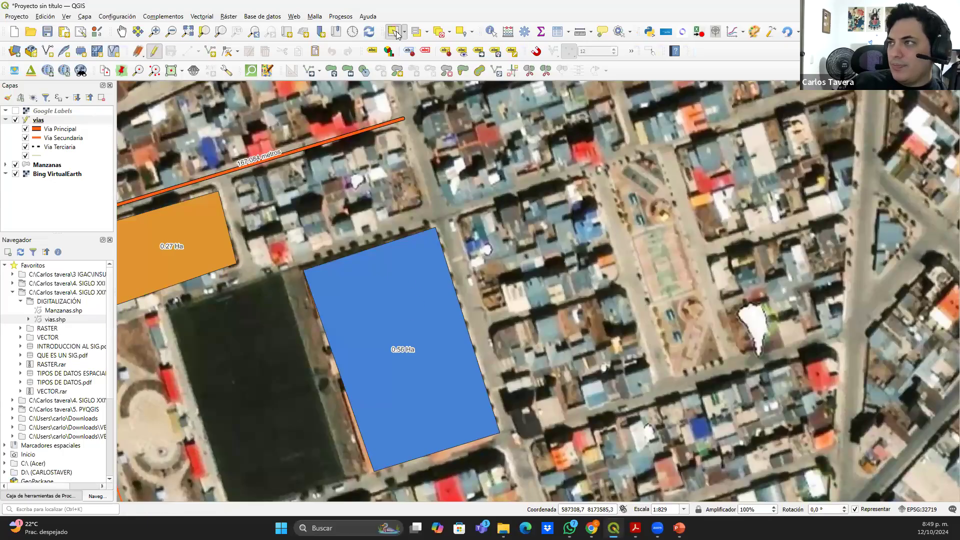
click(52, 123)
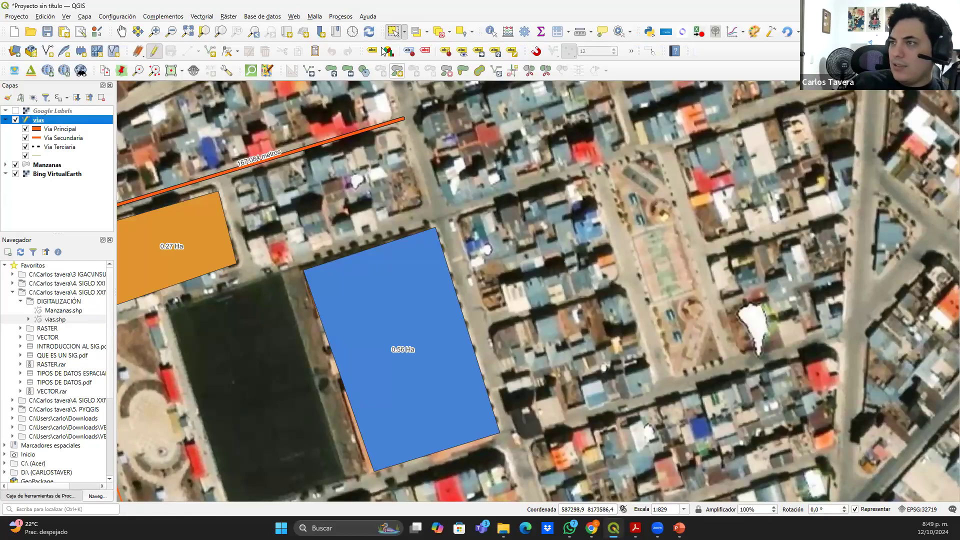
Select the blue 0.56 Ha block in the Manzanas layer and enable editing of that layer
click(49, 167)
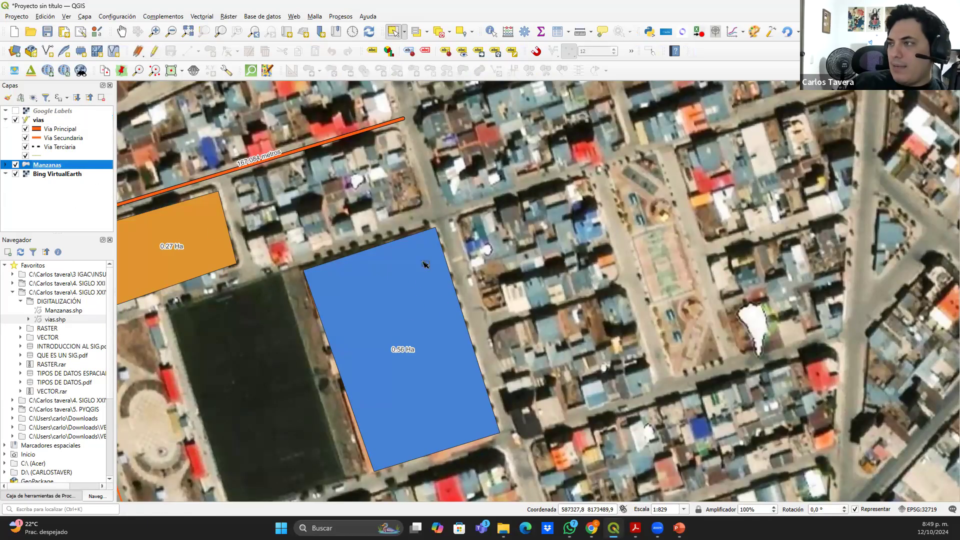
click(433, 296)
drag(502, 313, 449, 266)
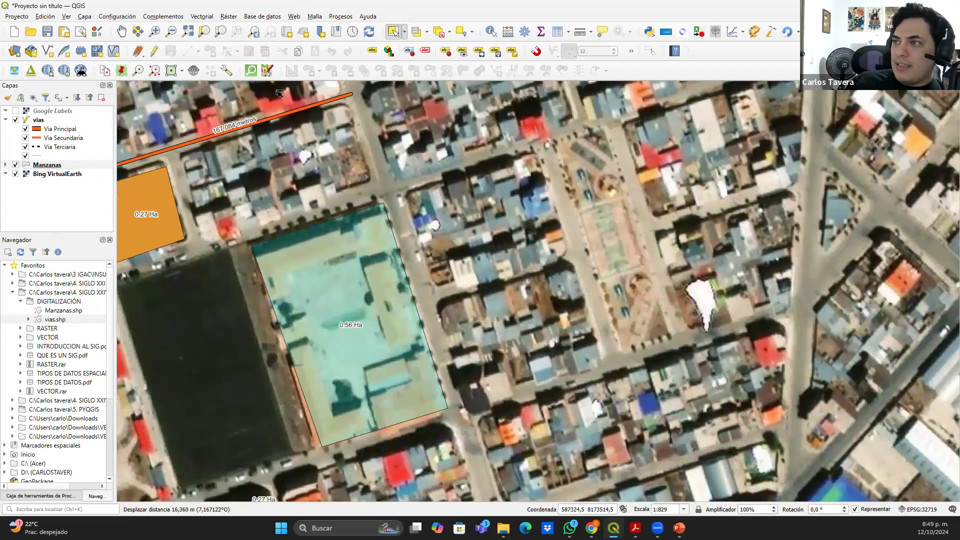
click(153, 52)
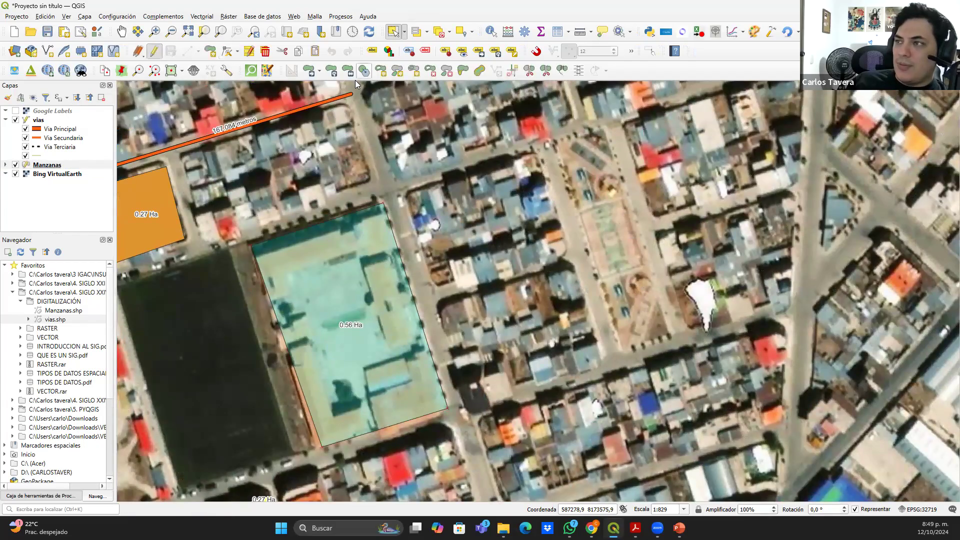
Move the selected 0.56 Ha block with Mover objeto onto the neighbouring housing block to the east, across the street
click(310, 73)
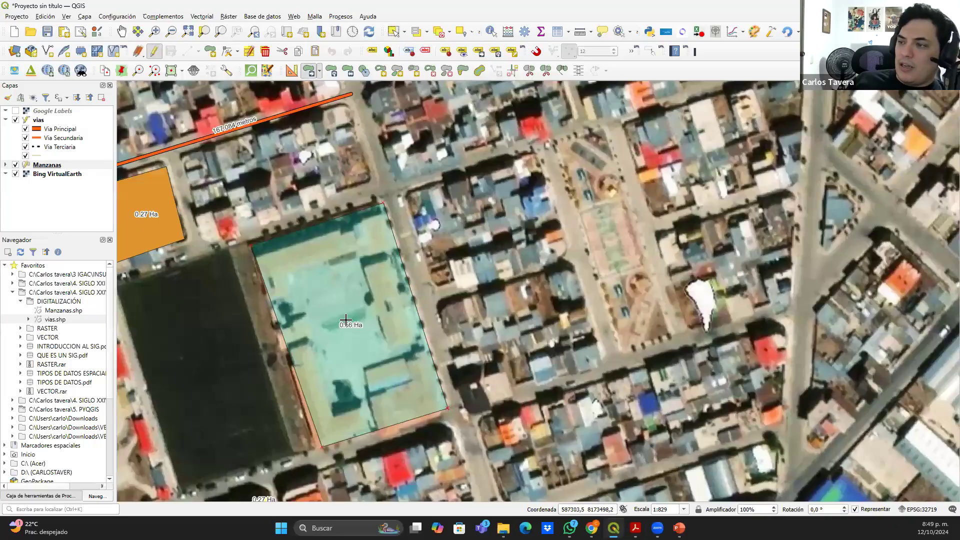
click(390, 292)
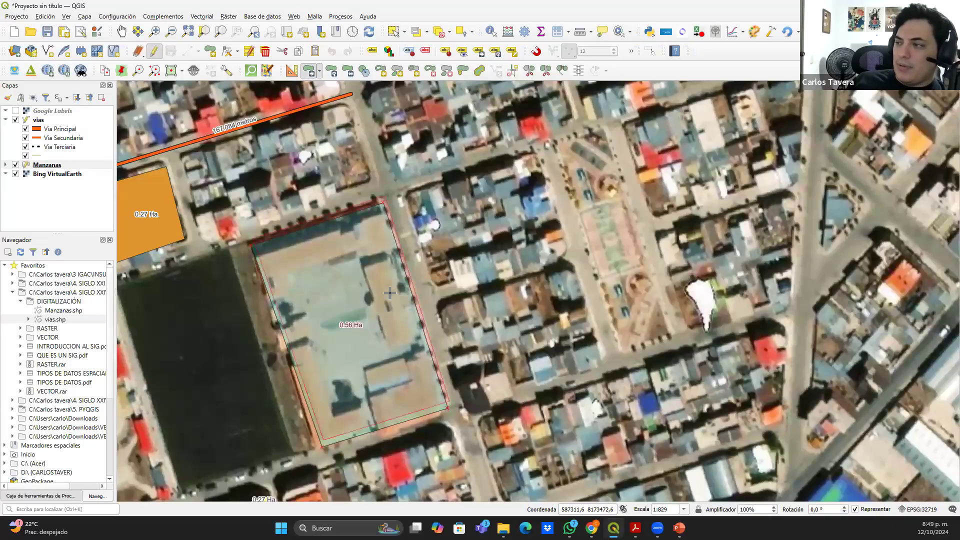
click(502, 271)
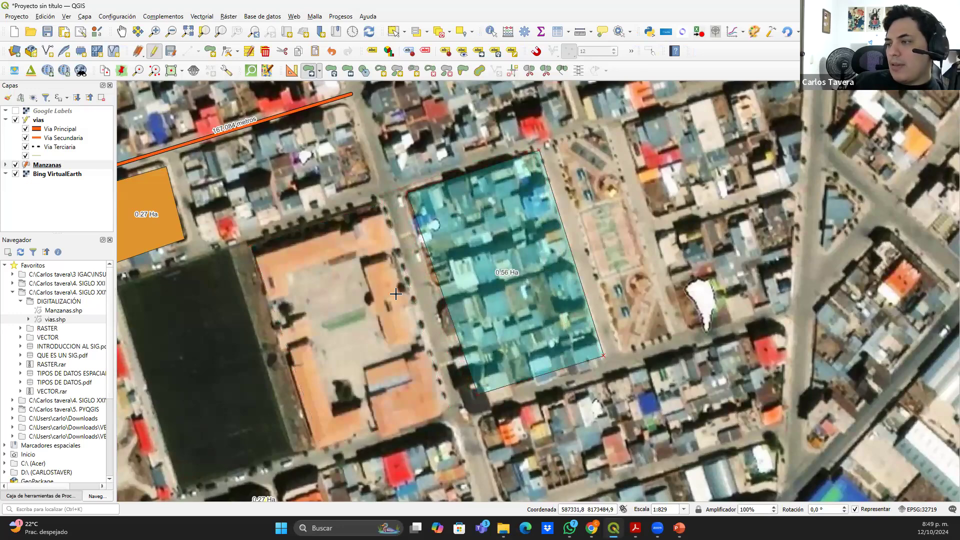
Move the selected 0.56 Ha block farther east with Mover objeto, onto the housing block beyond the park
scroll(397, 288, down, 1)
drag(503, 377, 370, 329)
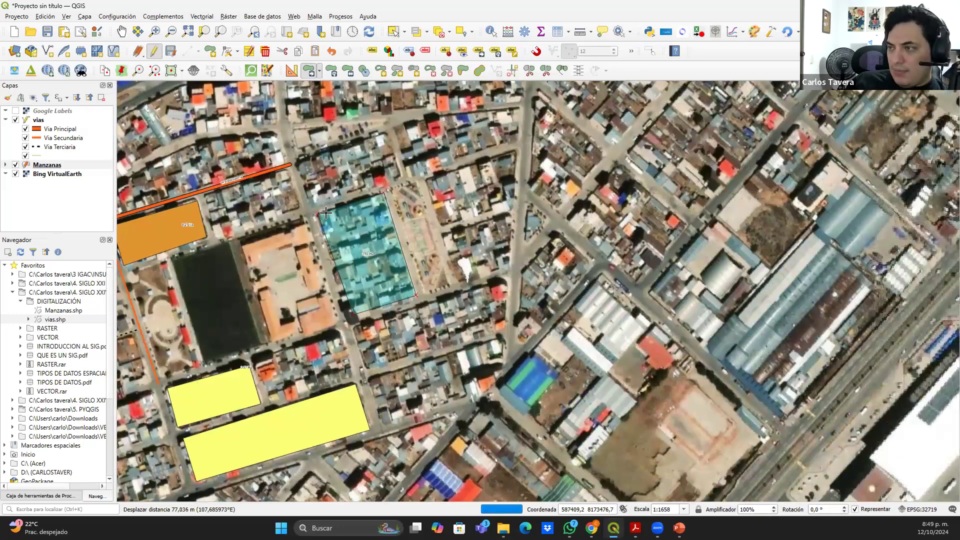
click(363, 245)
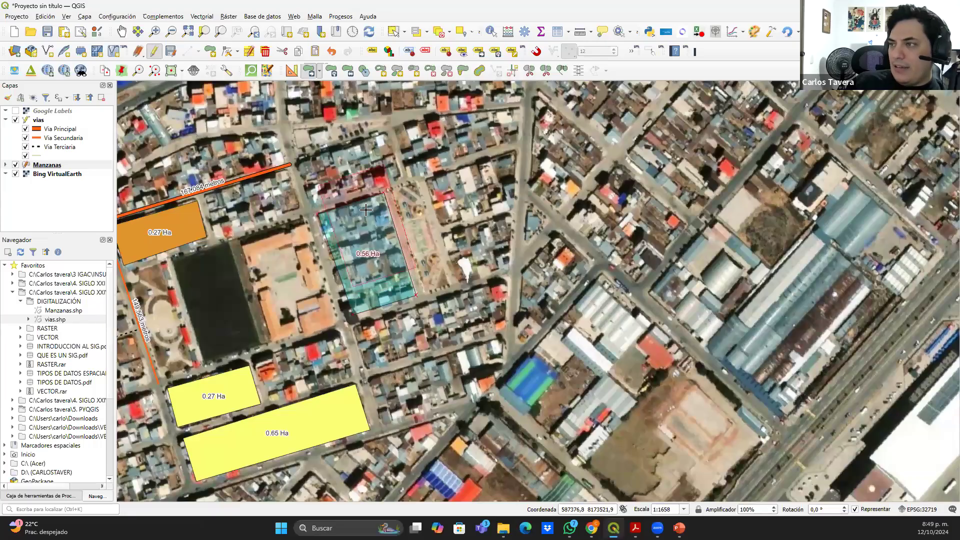
click(473, 213)
scroll(565, 195, up, 2)
drag(425, 106, 365, 137)
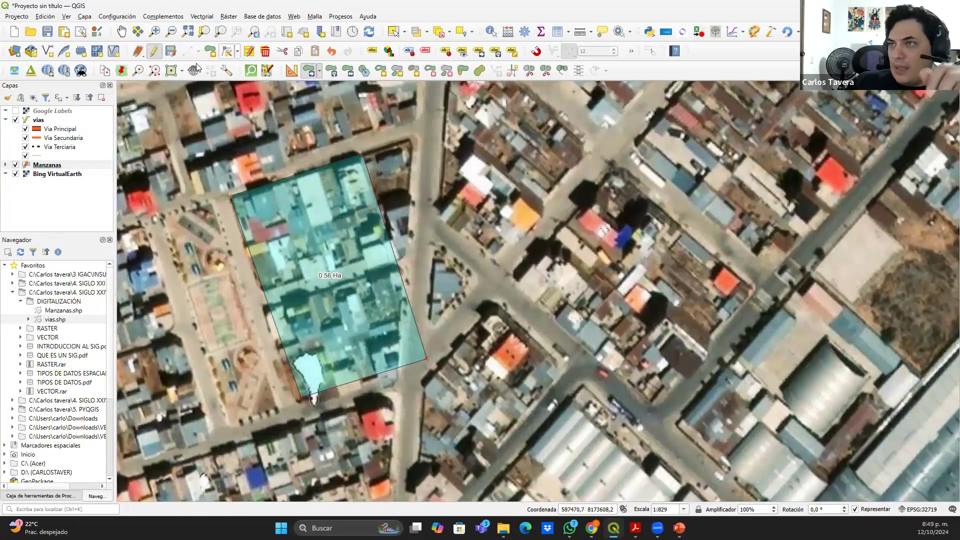
Reshape the moved block with the vertex tool, fitting its two eastern corners and its southwest corner to the surrounding street edges
click(226, 52)
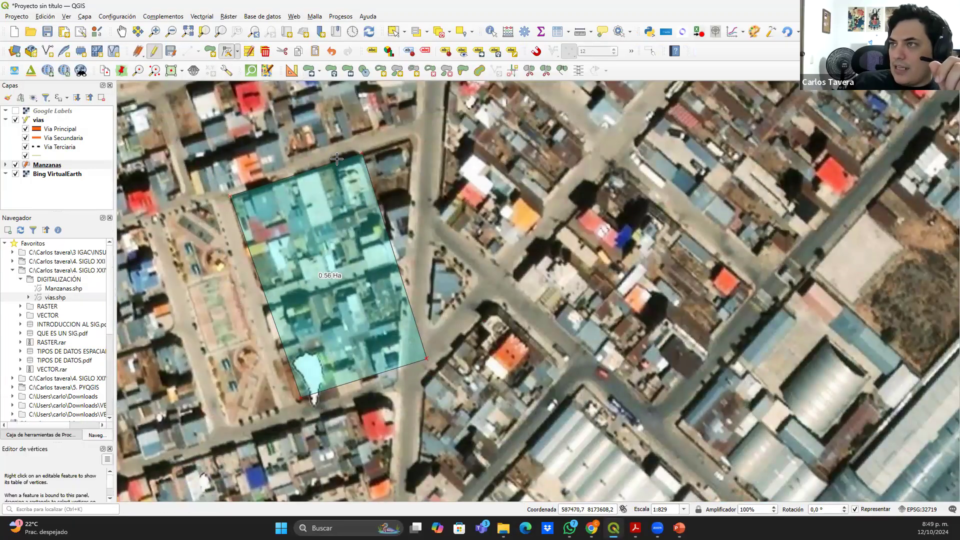
click(363, 153)
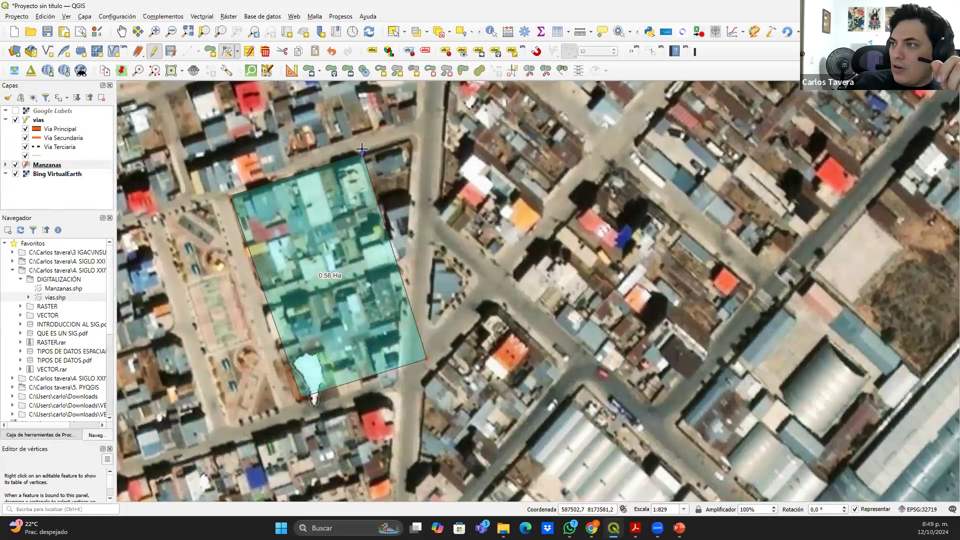
click(412, 141)
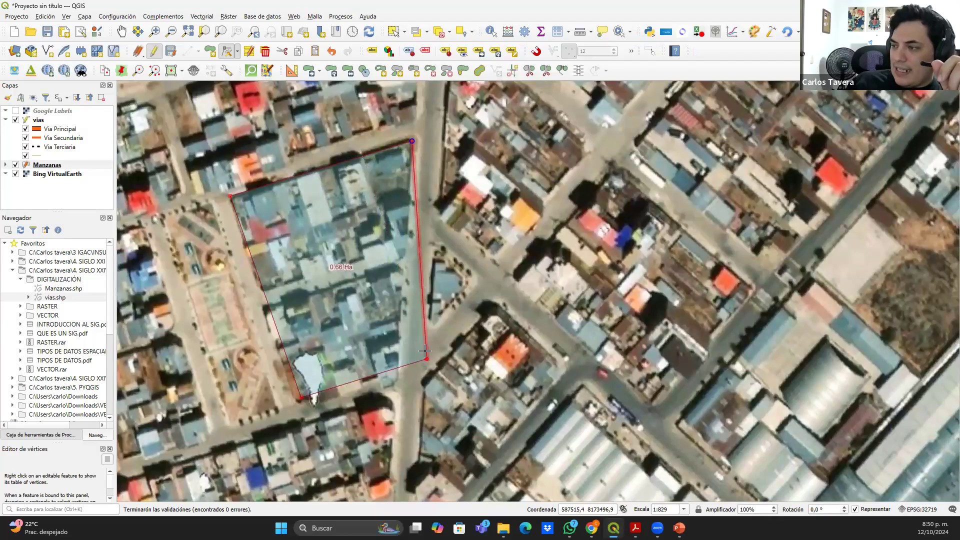
click(397, 377)
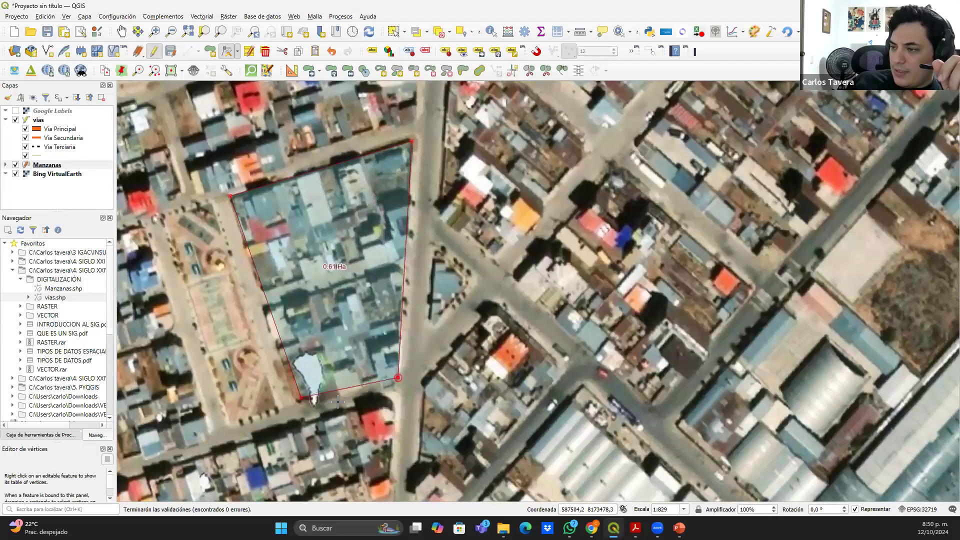
click(298, 403)
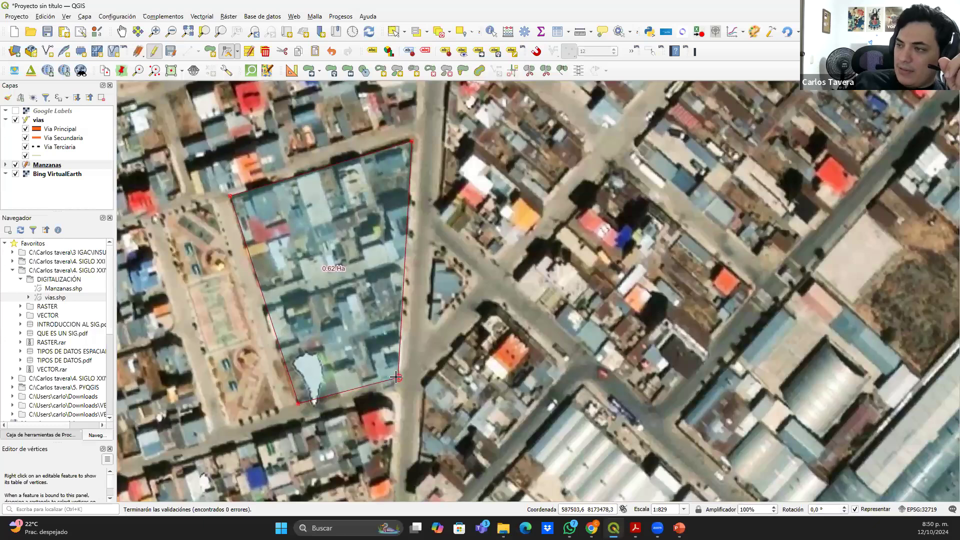
click(491, 351)
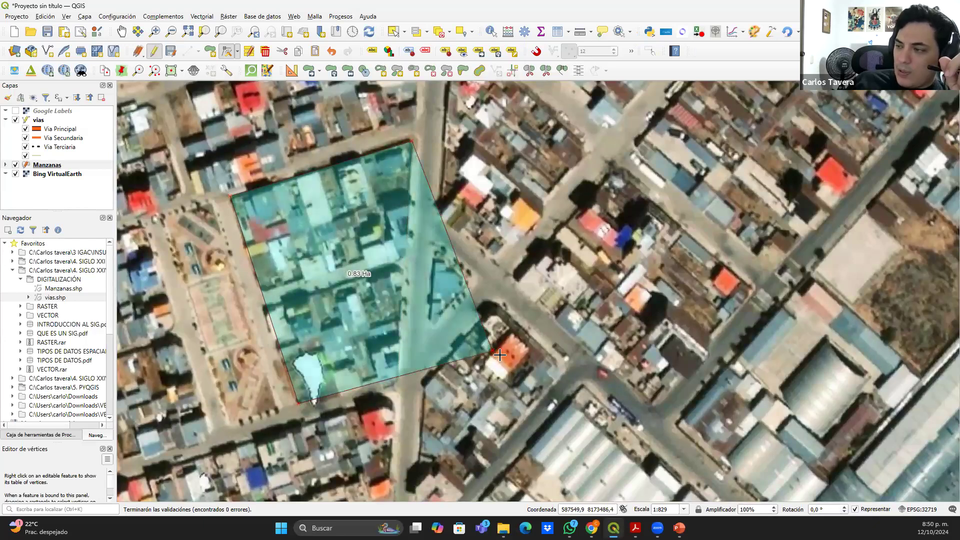
click(397, 372)
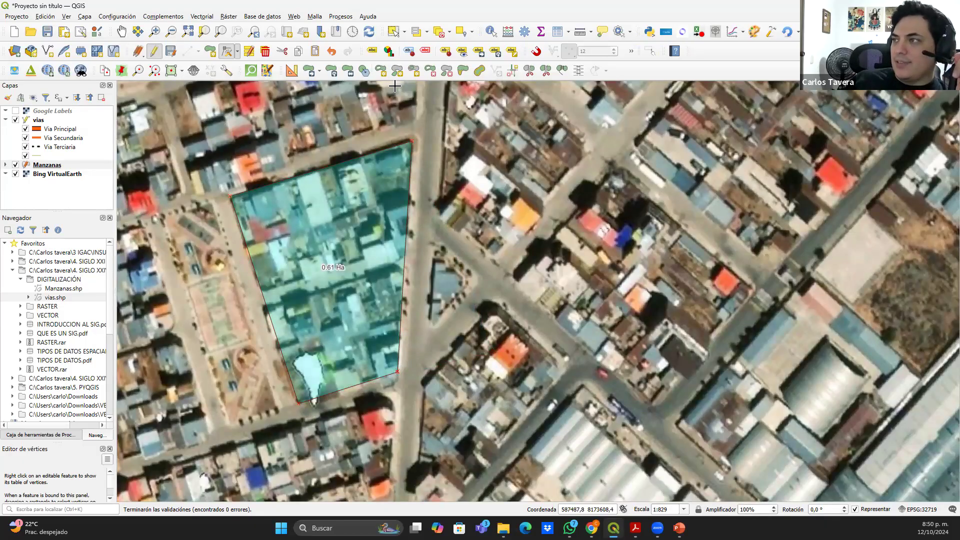
Place a copy of the reshaped block on the housing area to the northeast, across the street, with Copiar y mover objeto(s)
click(320, 72)
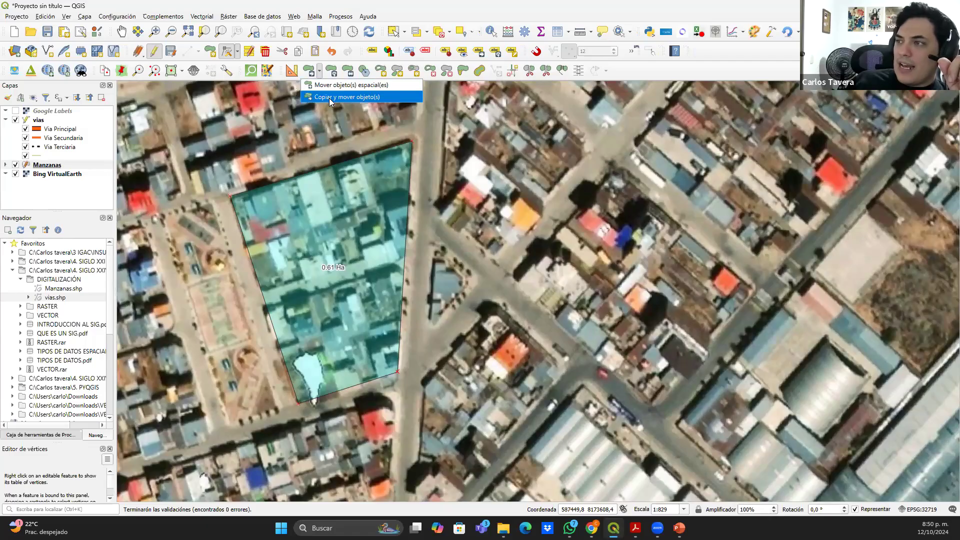
click(329, 98)
scroll(406, 205, down, 1)
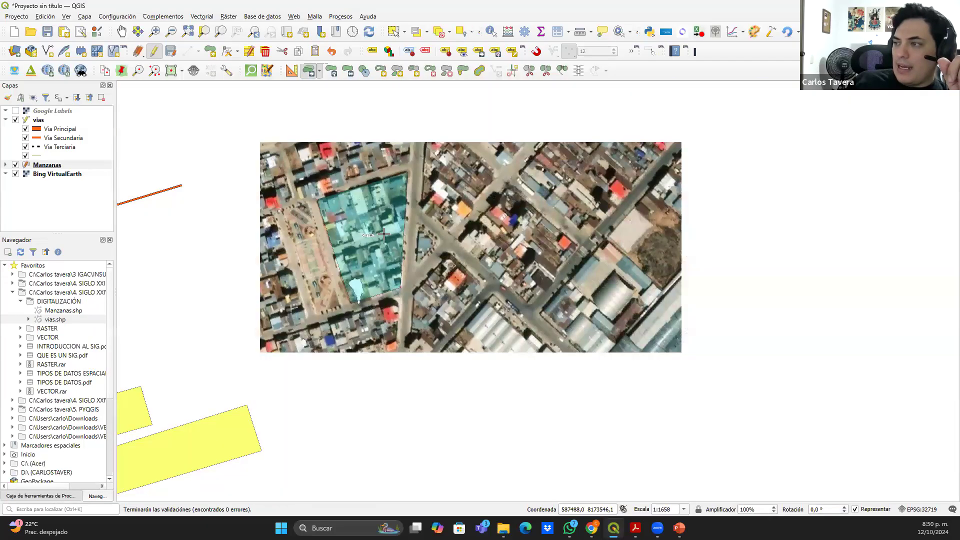
click(383, 233)
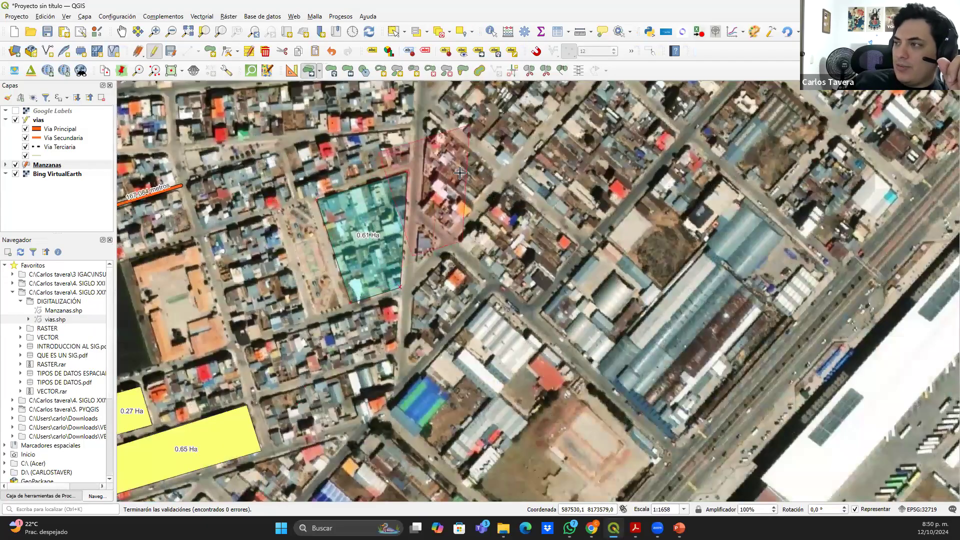
click(478, 141)
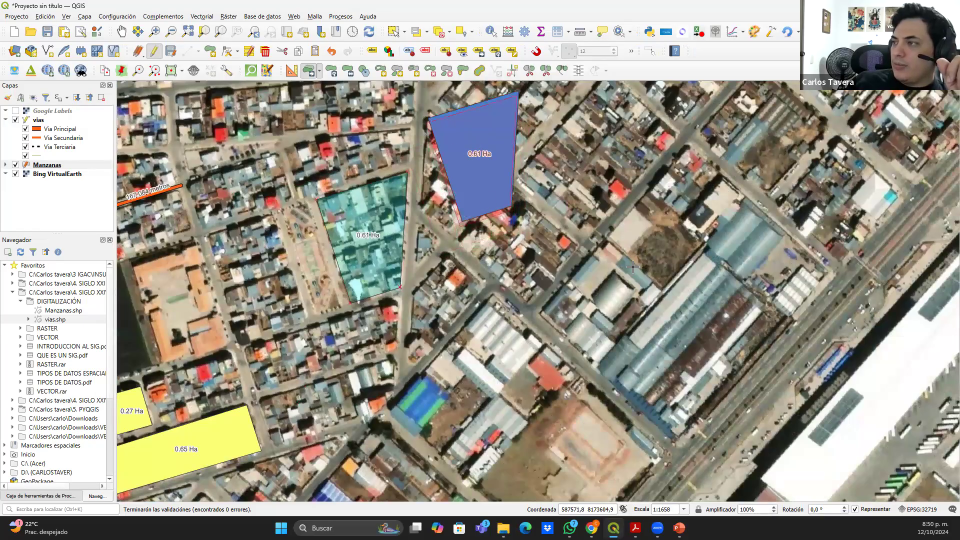
right_click(556, 251)
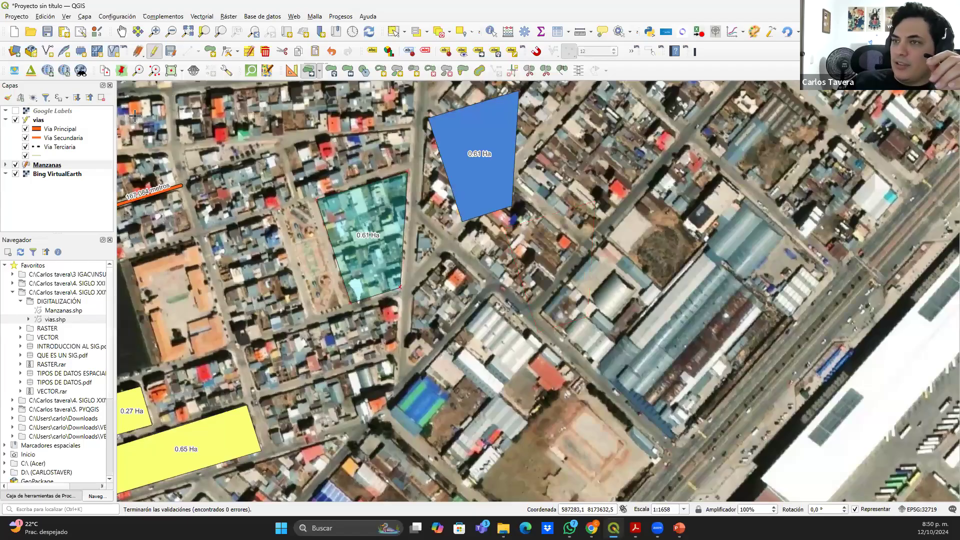
Select the copied block and move its two southern vertices onto the southwest street edge of the triangular housing block
click(393, 31)
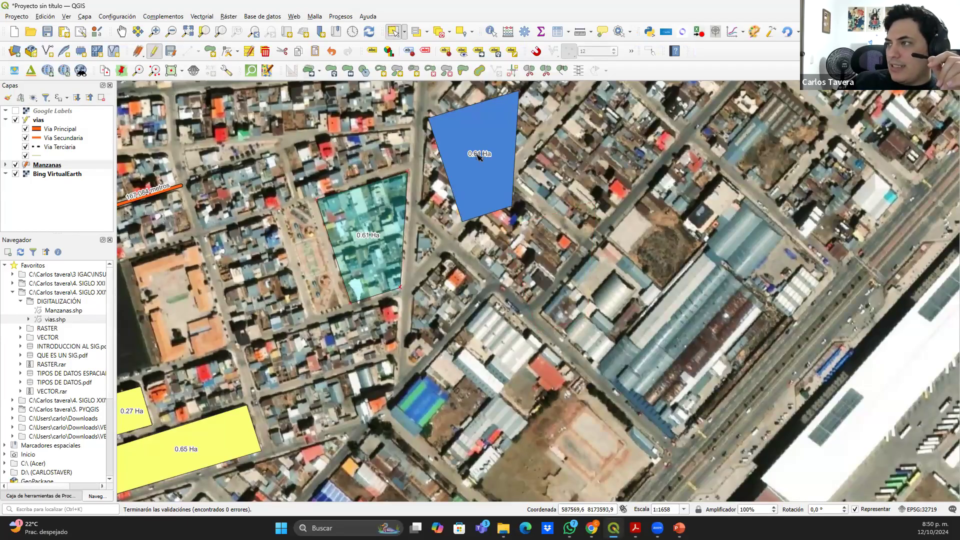
click(461, 151)
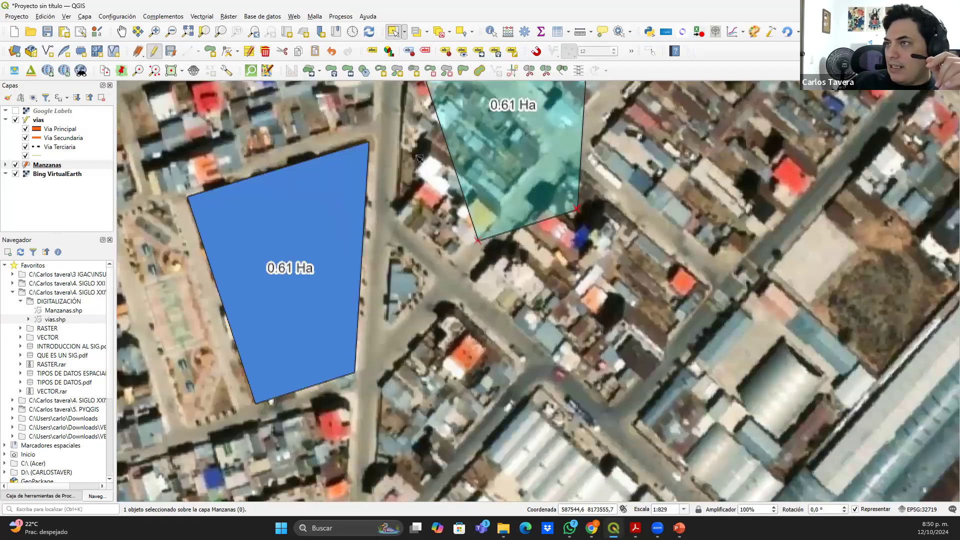
scroll(445, 201, up, 1)
drag(424, 259, 366, 306)
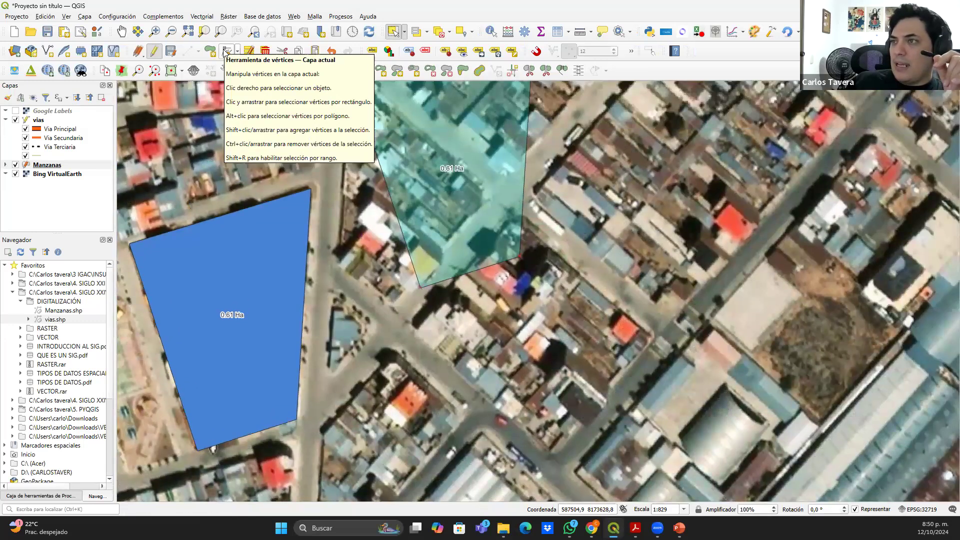
click(224, 52)
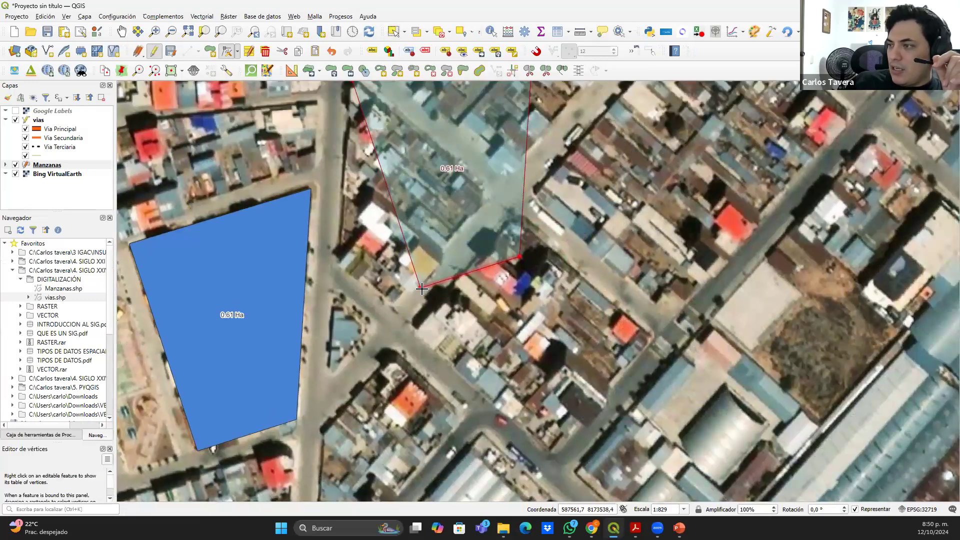
click(338, 263)
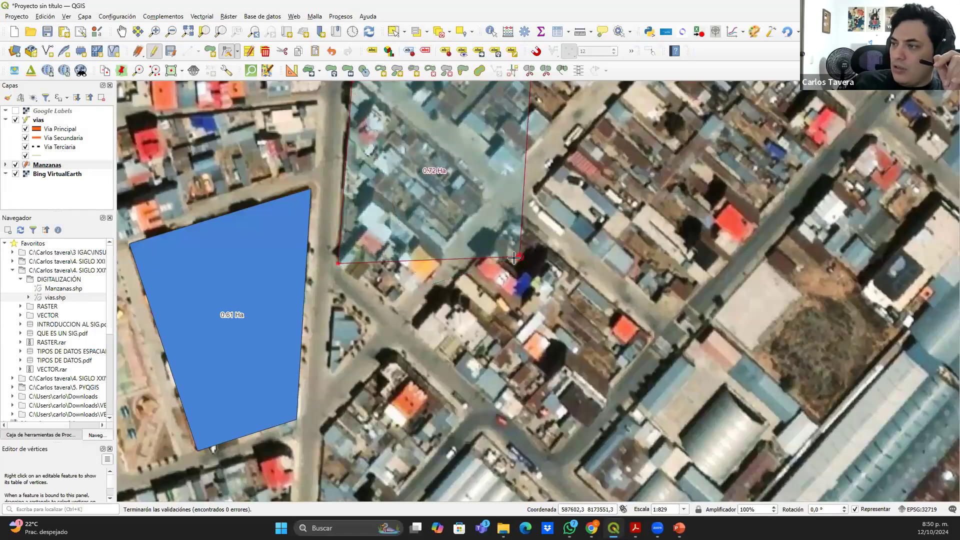
click(391, 303)
Adjust the copy's southern vertex and move its two northern vertices to the east and north street corners of the housing block
drag(499, 257, 419, 357)
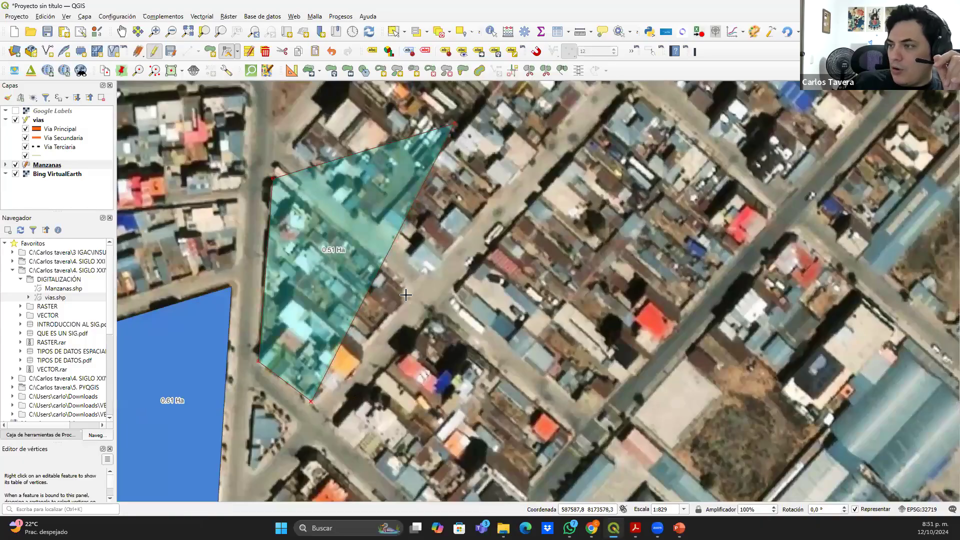
click(380, 276)
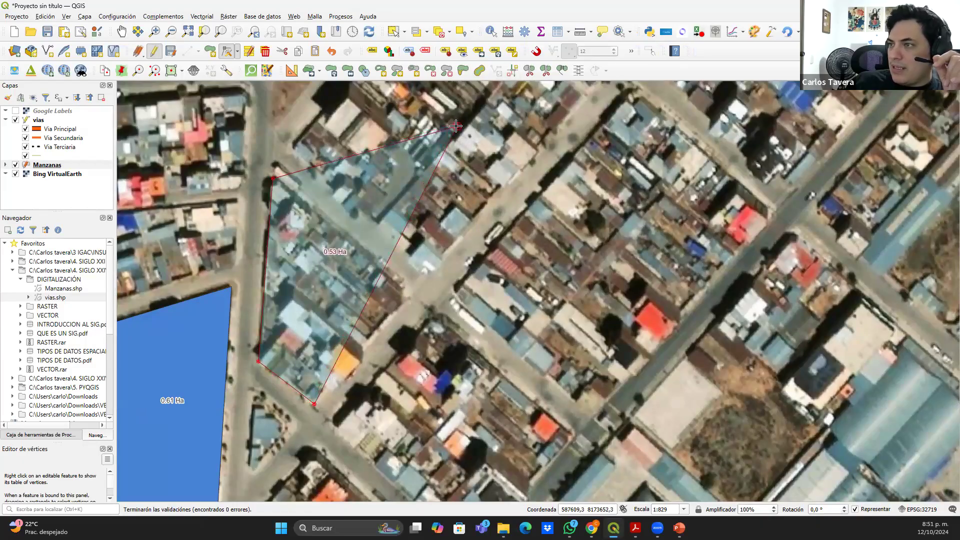
click(409, 295)
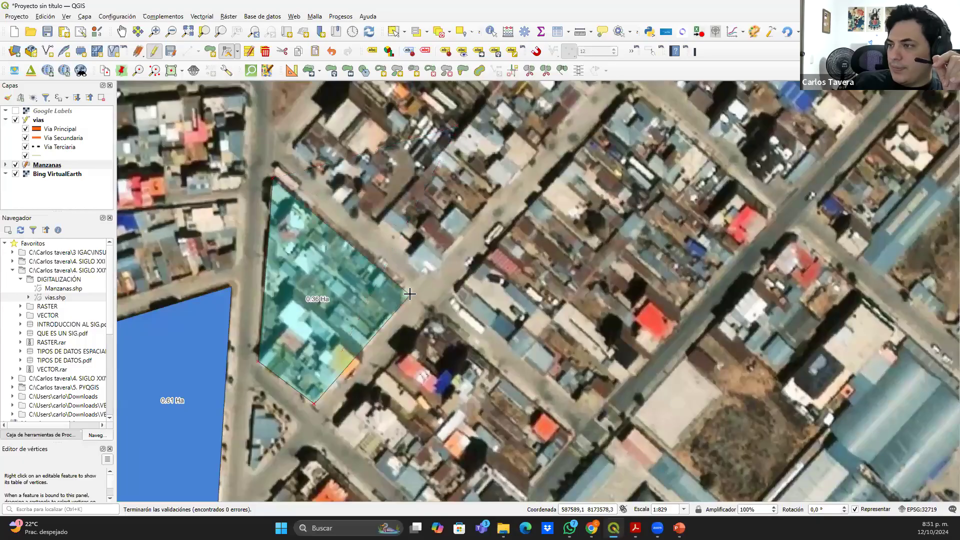
click(277, 166)
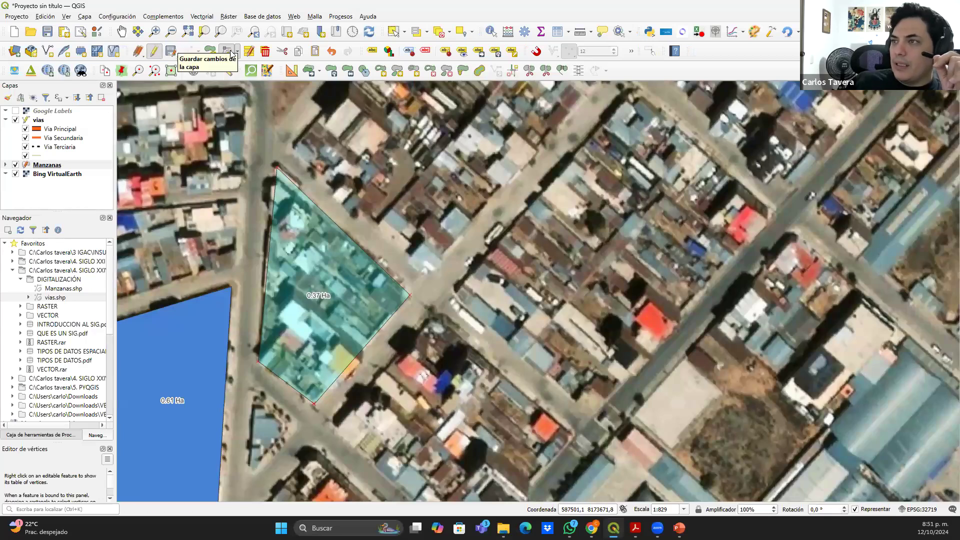
End the editing of the Manzanas layer and save its changes
click(153, 52)
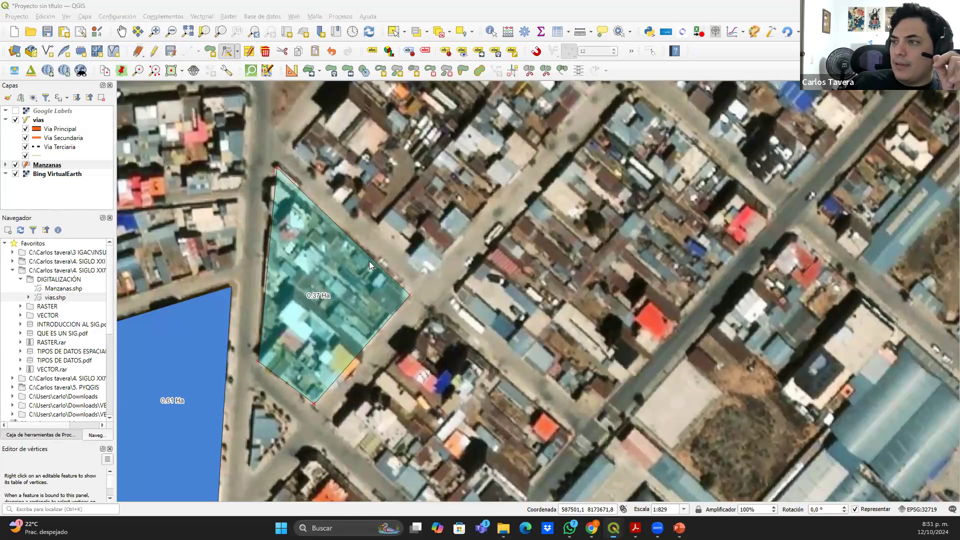
click(458, 270)
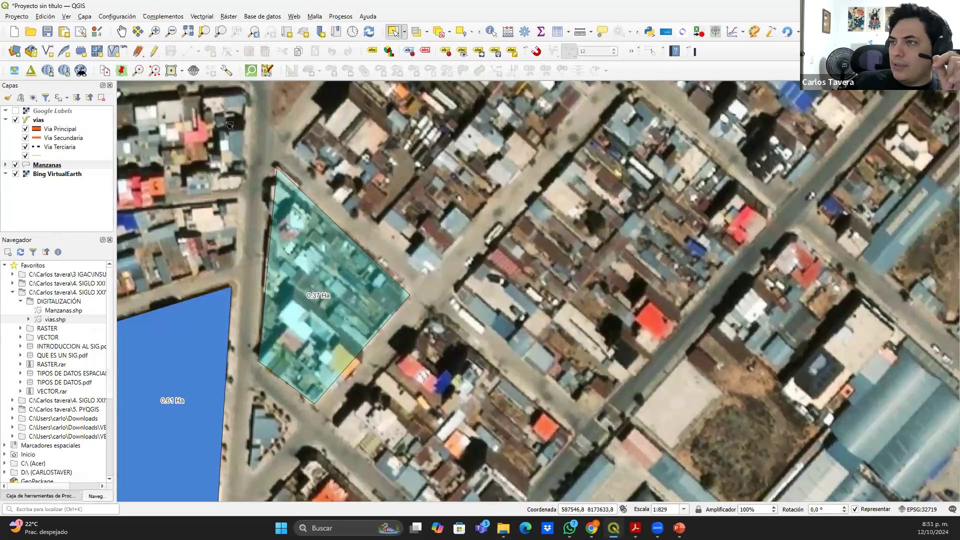
Examine the two blue blocks against the satellite image and the other digitized blocks and roads
drag(364, 221, 495, 194)
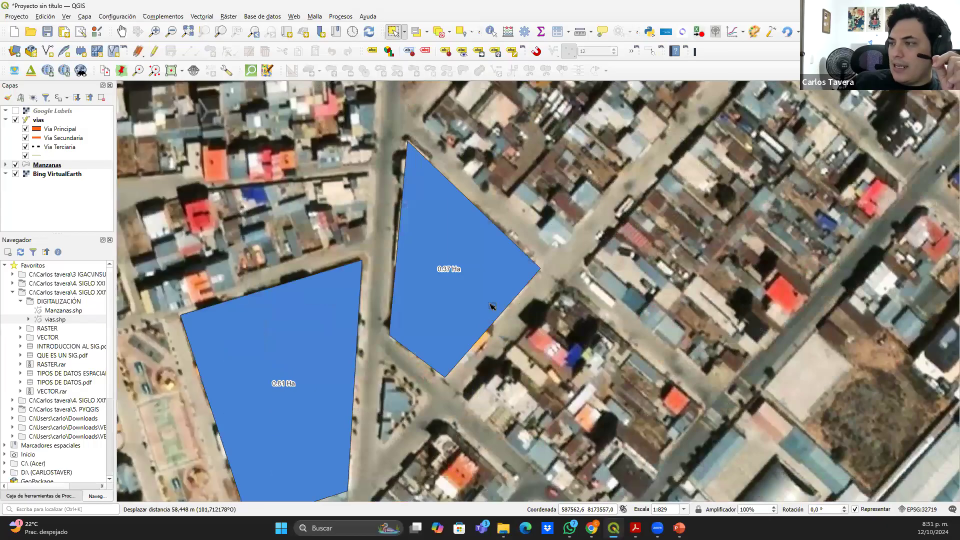
scroll(485, 322, up, 2)
scroll(484, 326, down, 3)
drag(324, 319, 286, 261)
scroll(318, 306, down, 1)
drag(196, 304, 256, 278)
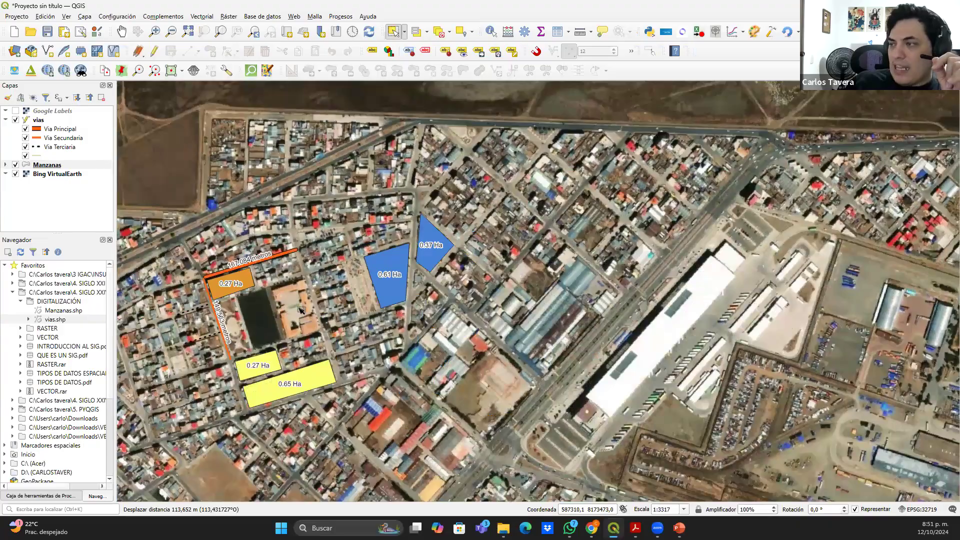
scroll(302, 311, up, 1)
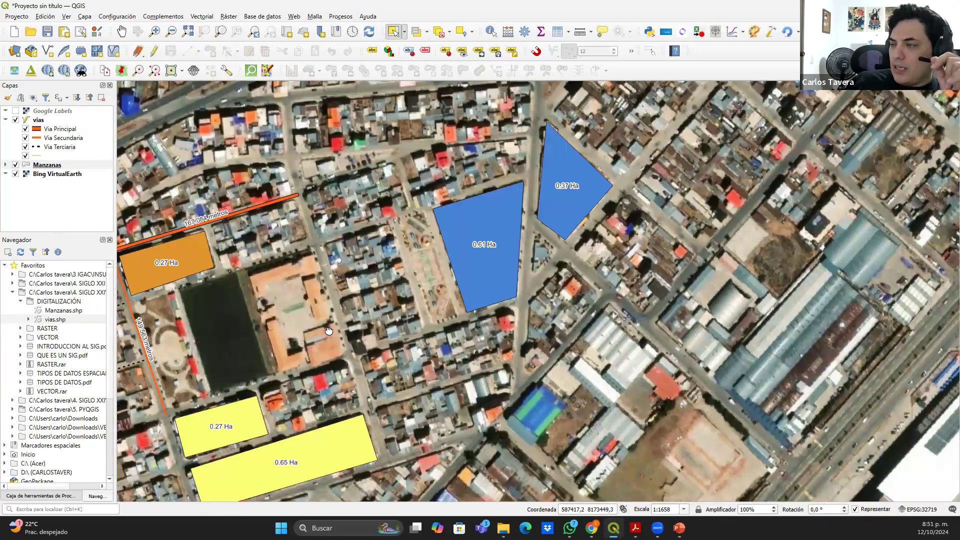
drag(494, 326, 329, 331)
scroll(361, 204, up, 1)
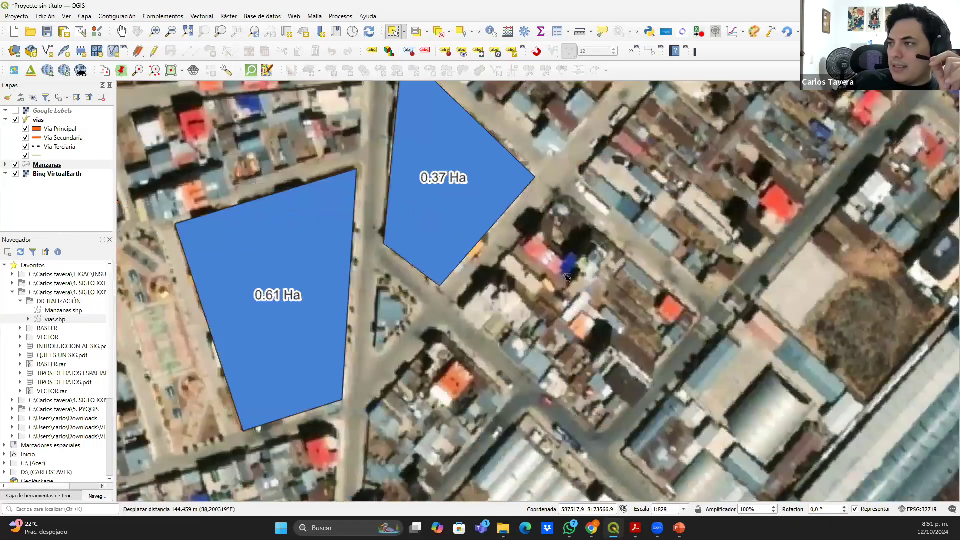
scroll(322, 282, down, 1)
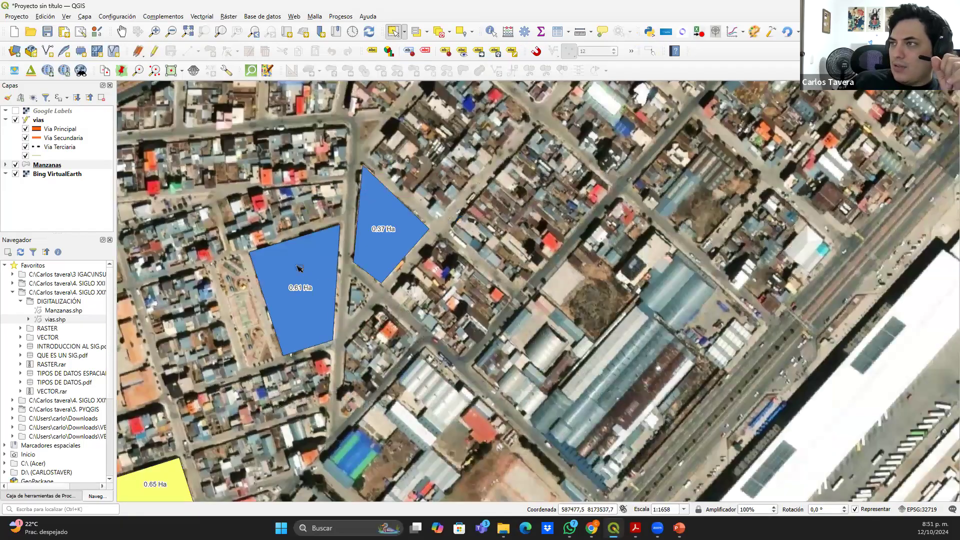
Select the blue 0.61 Ha block and turn editing of the Manzanas layer back on
click(293, 276)
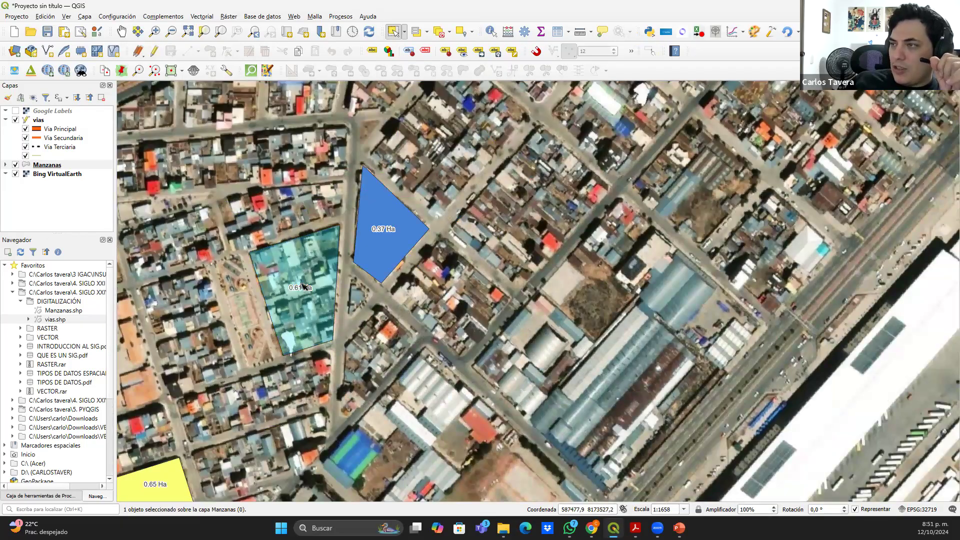
scroll(304, 287, up, 1)
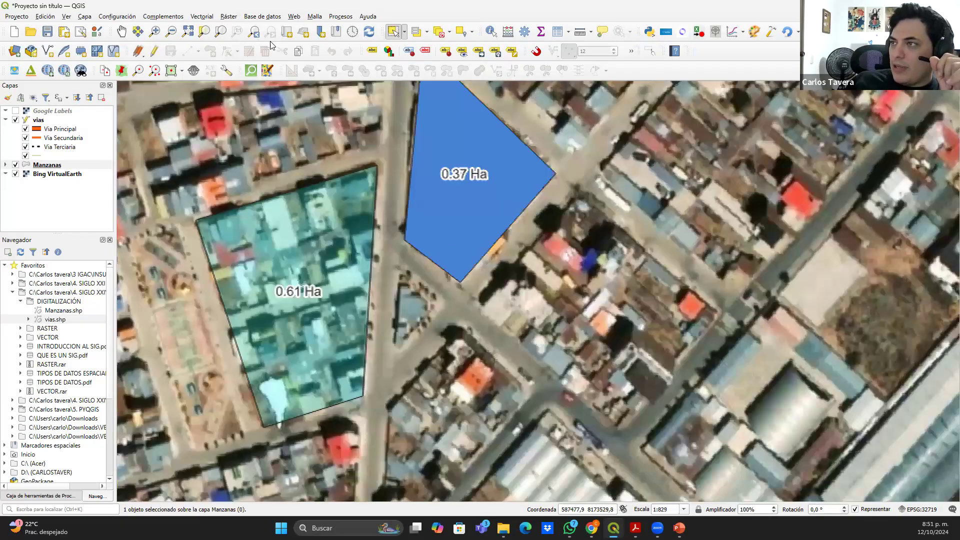
click(44, 168)
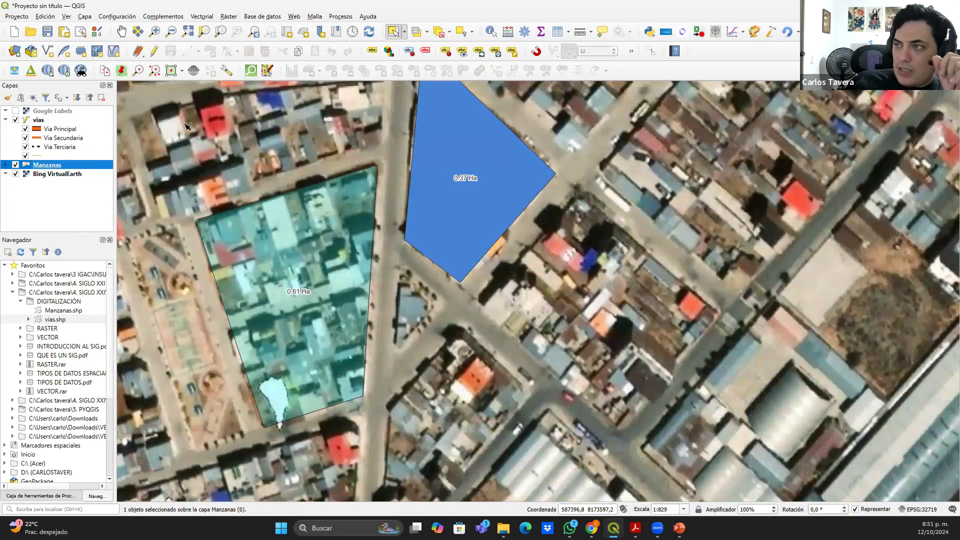
click(163, 54)
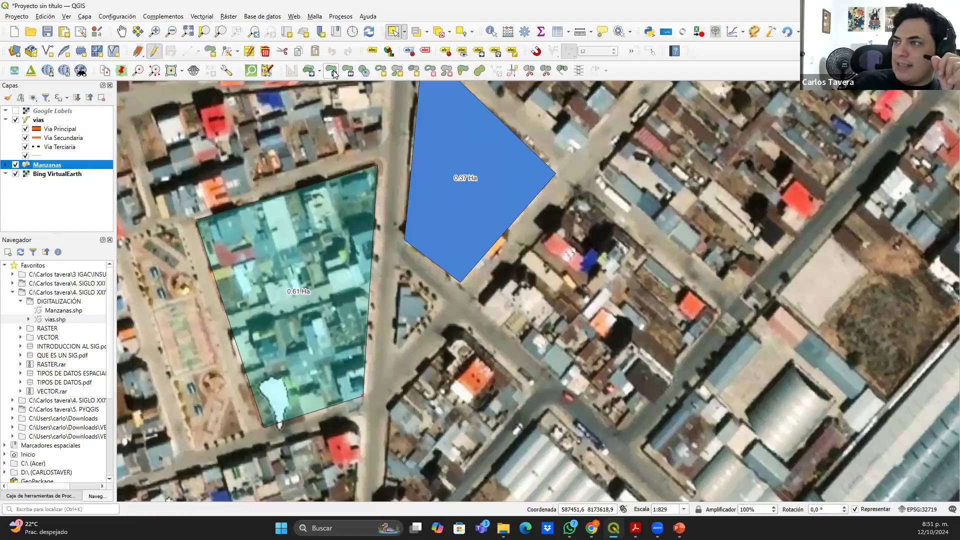
Rotate the selected 0.61 Ha block about a quarter turn clockwise around its centre and clear the selection
click(333, 73)
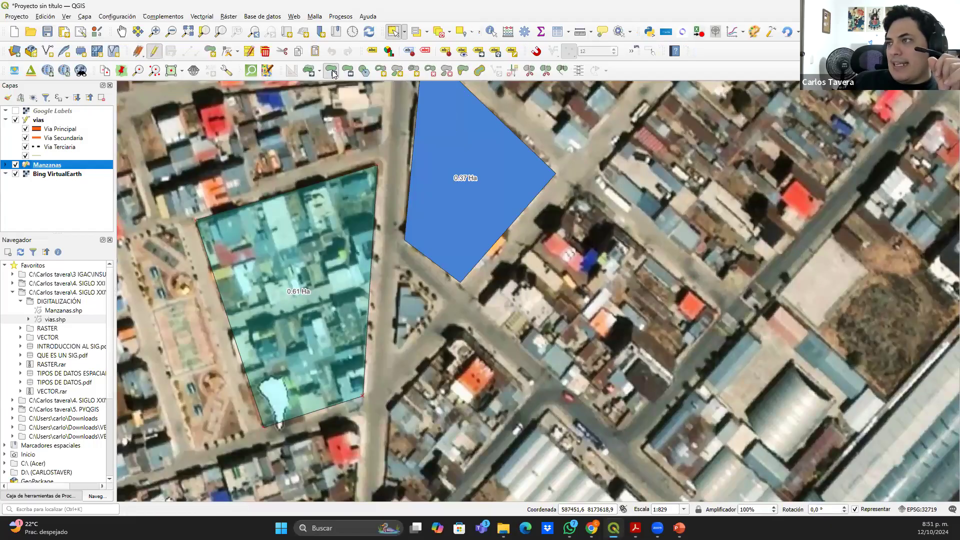
click(330, 239)
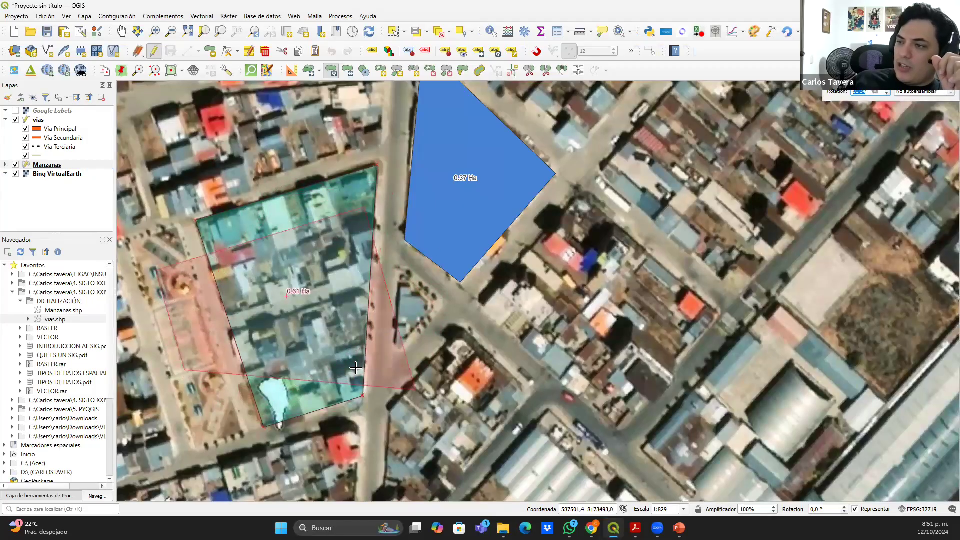
click(261, 232)
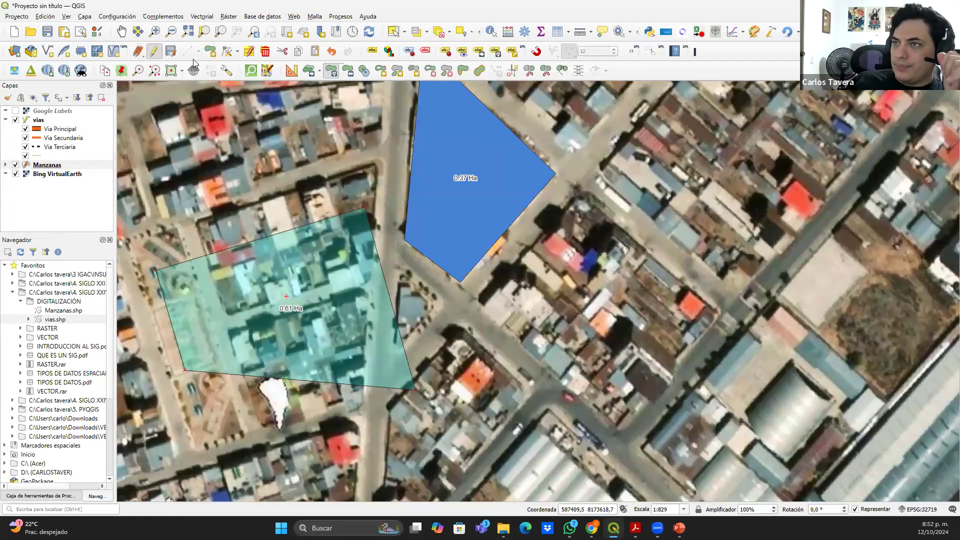
click(392, 32)
click(271, 303)
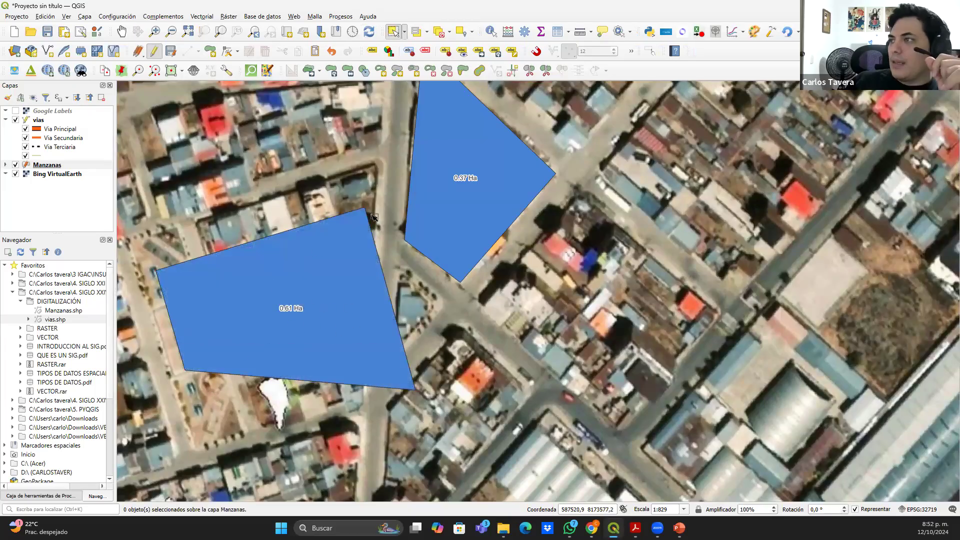
Scale the rotated block down to about 0.03 Ha and back up to about 2.08 Ha
click(349, 73)
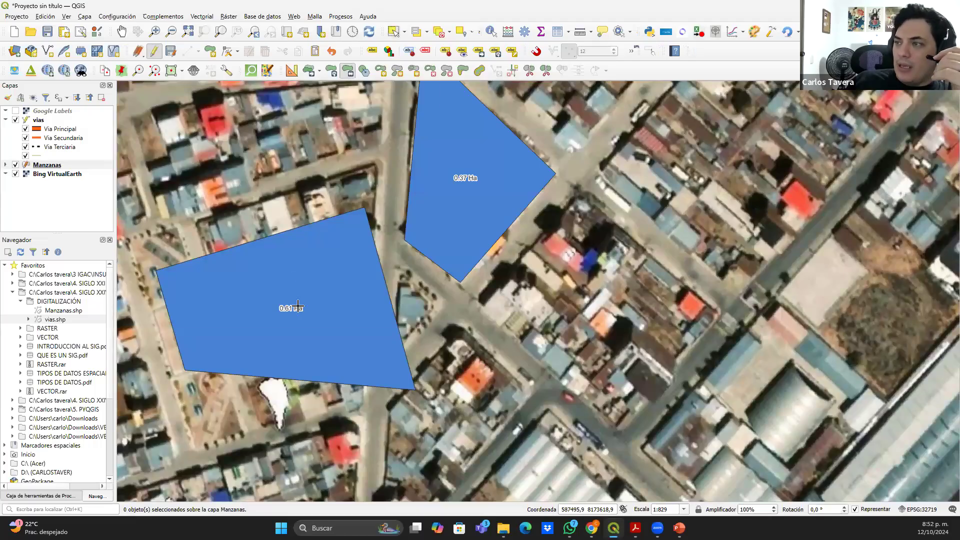
click(281, 306)
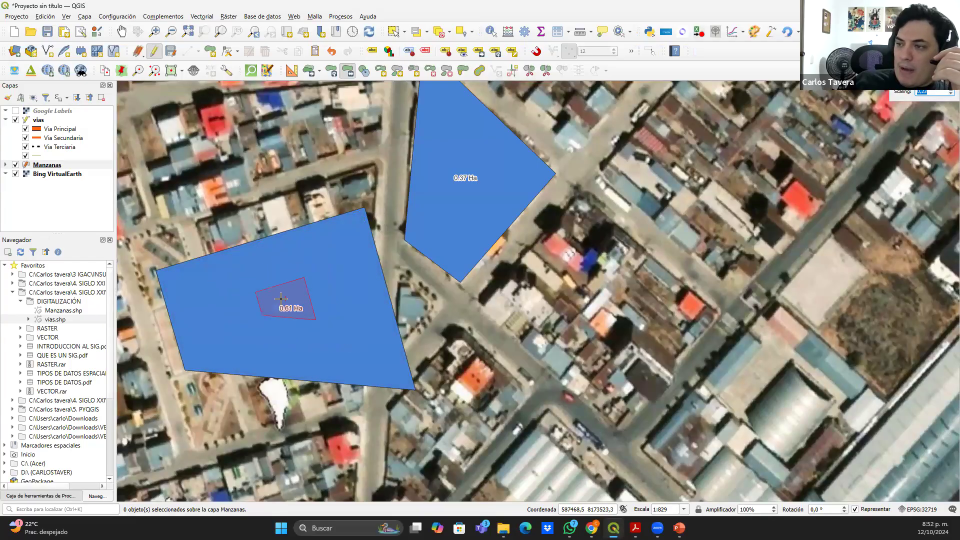
click(282, 299)
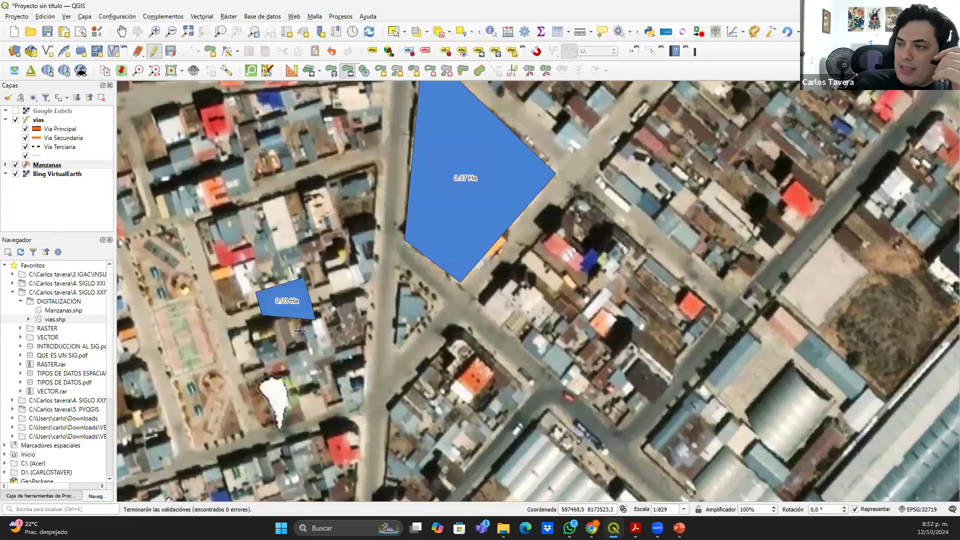
click(283, 302)
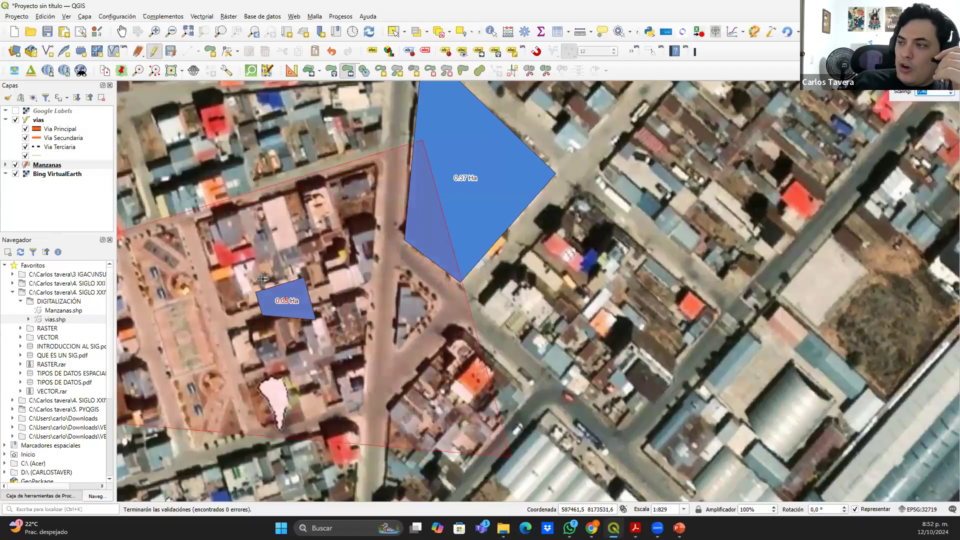
click(363, 301)
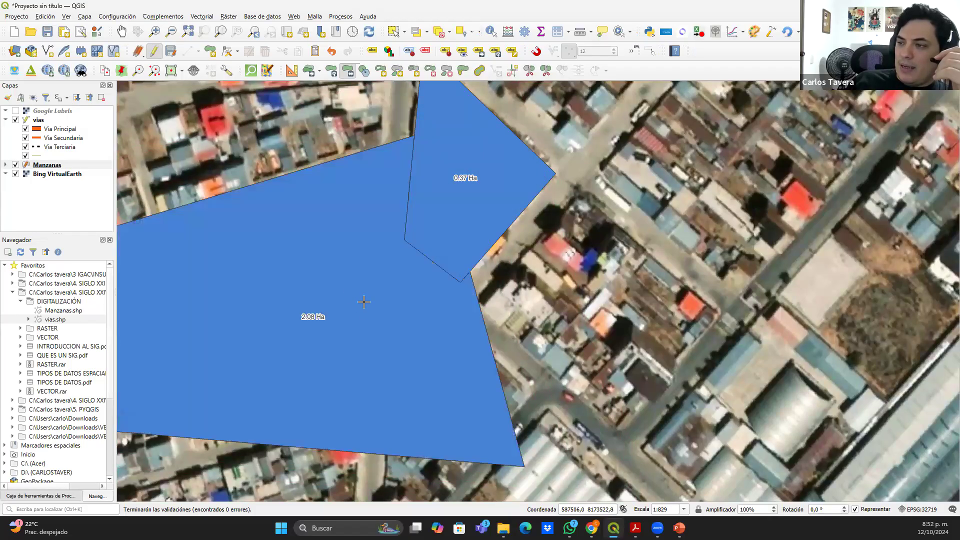
Shrink the enlarged block to about 0.09 Ha
scroll(357, 313, down, 2)
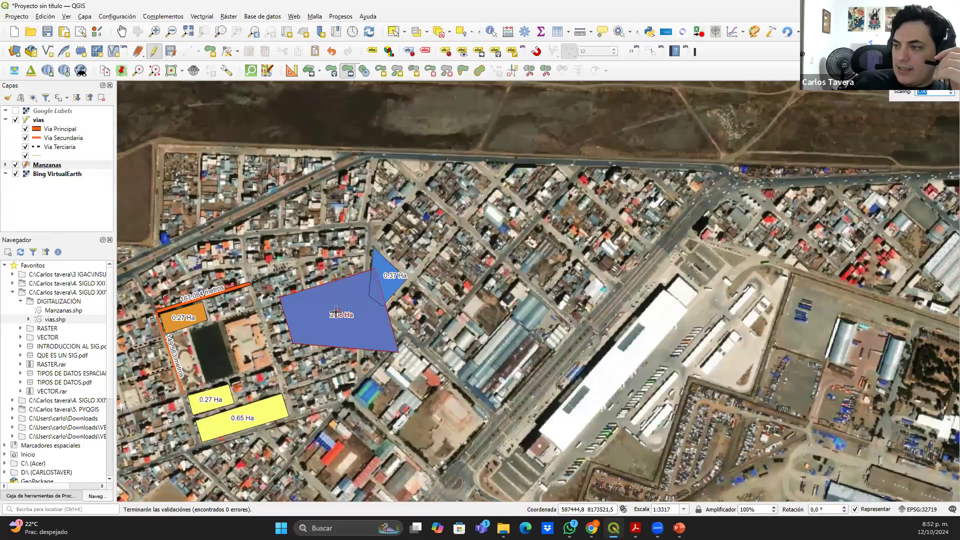
key(ctrl+z)
scroll(347, 307, up, 1)
scroll(347, 307, up, 1)
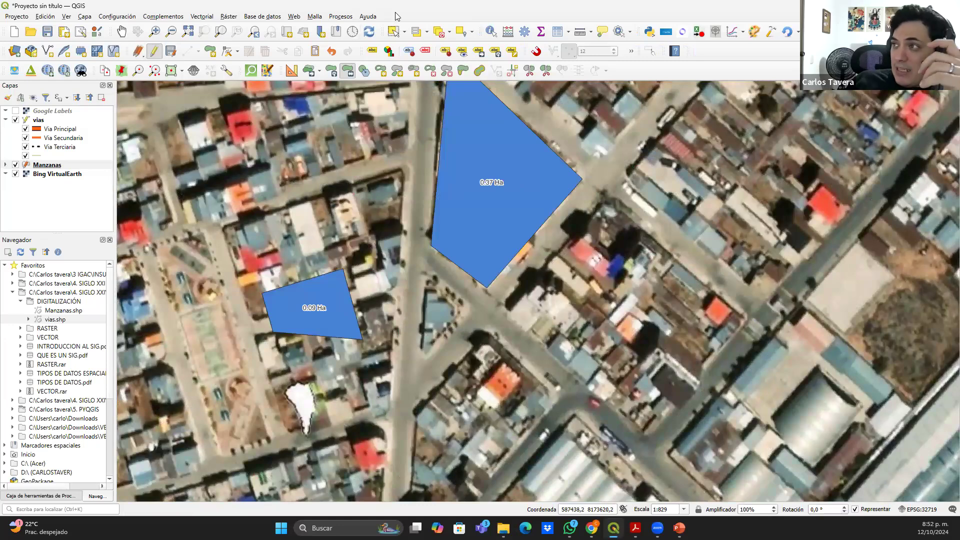
Select the small 0.09 Ha block and delete it from the Manzanas layer, accepting the deletion of one object
click(394, 31)
drag(395, 386, 242, 244)
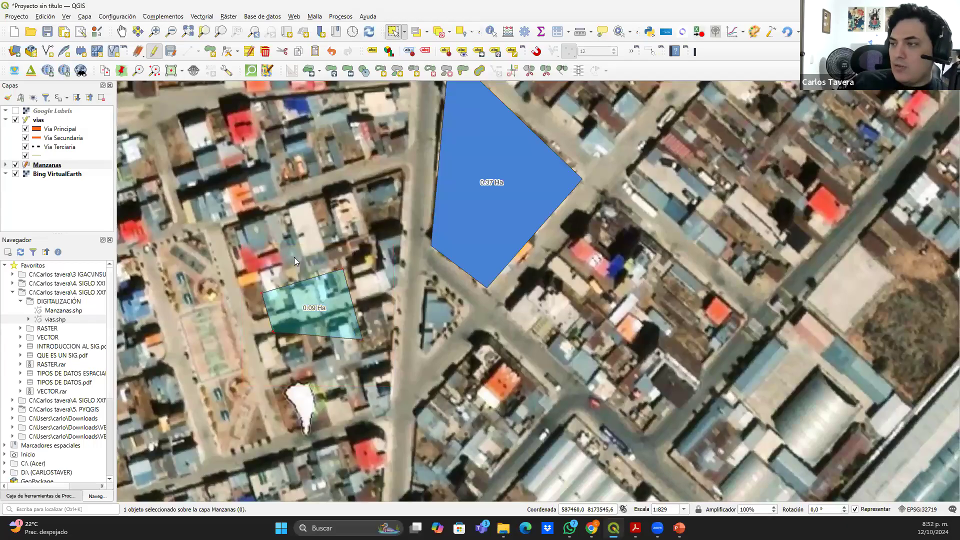
key(Delete)
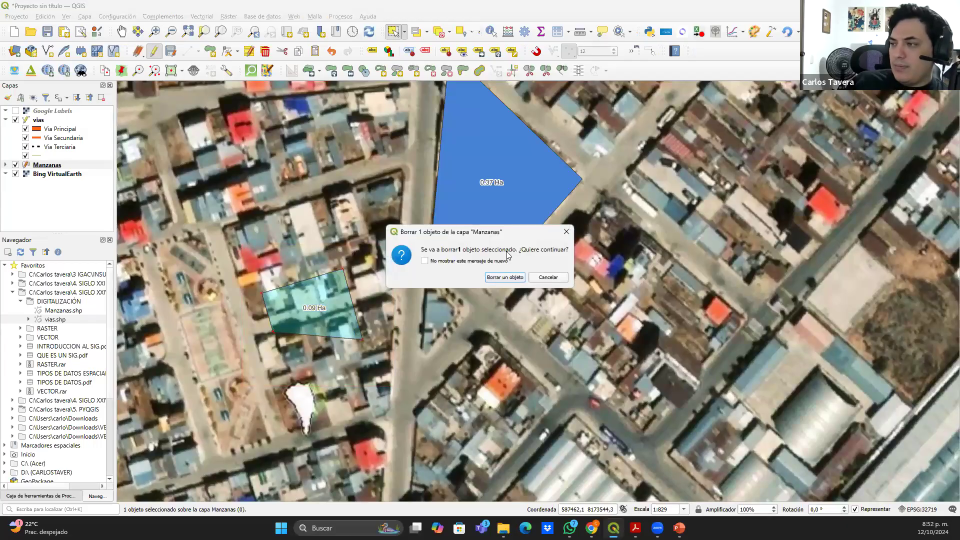
click(505, 277)
Cut a small irregular ring of about 0.02 Ha into the western half of the blue 0.37 Ha block
scroll(423, 294, down, 1)
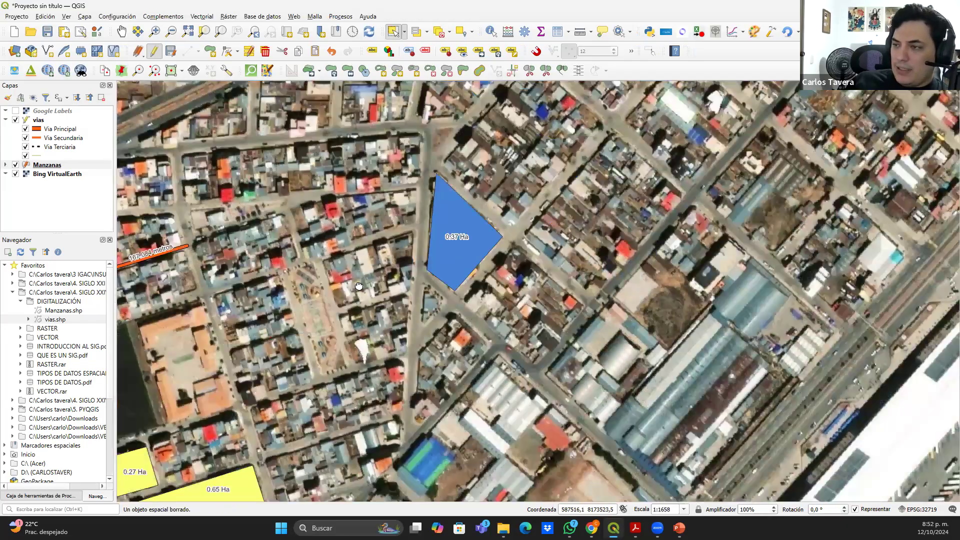
drag(365, 263, 373, 236)
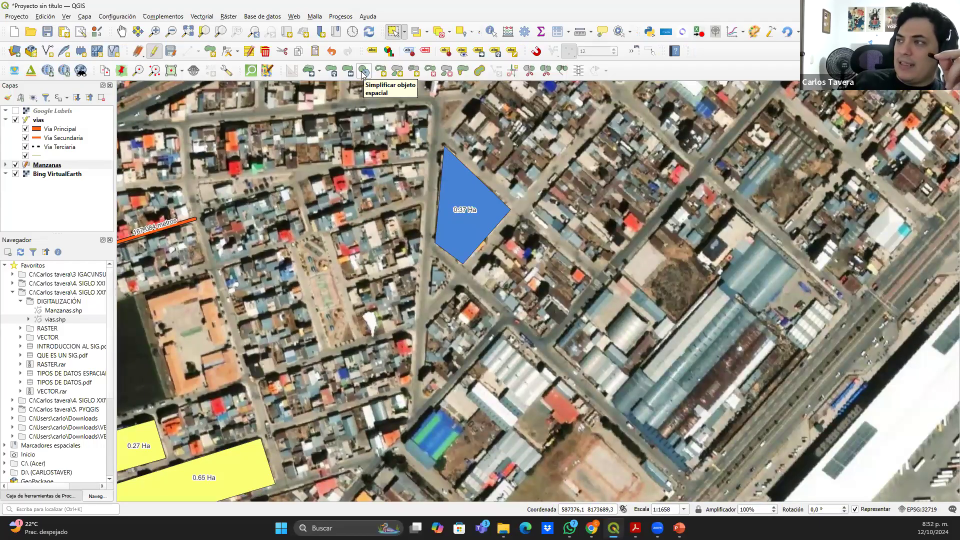
click(381, 71)
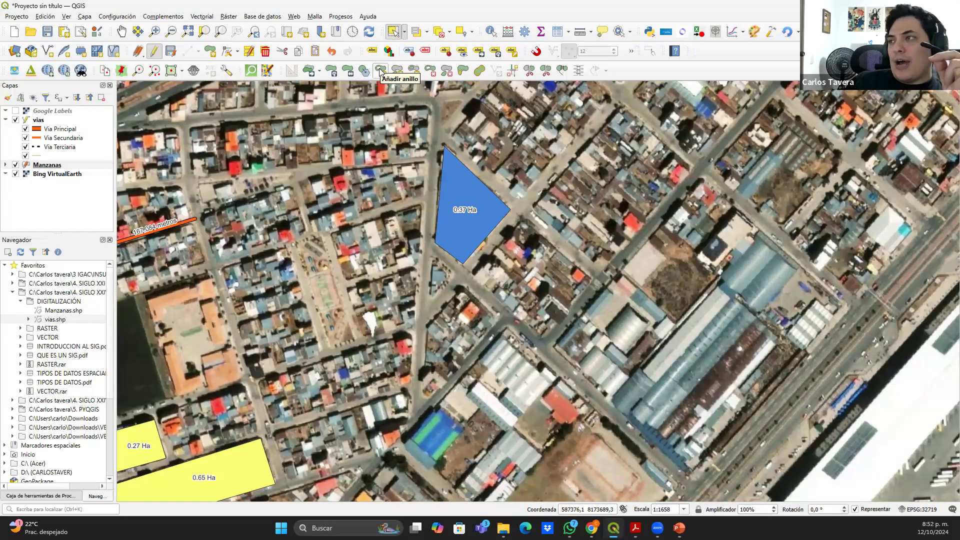
click(380, 71)
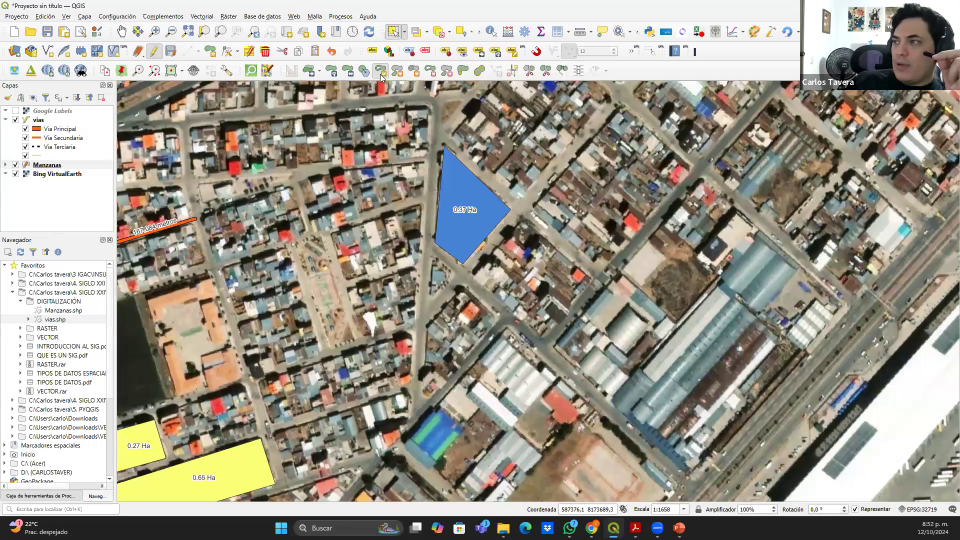
scroll(481, 212, up, 1)
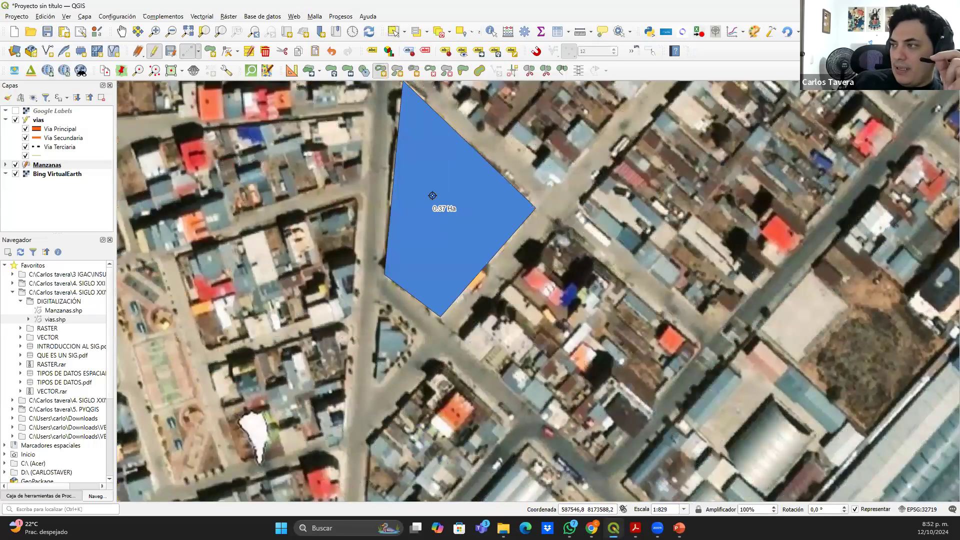
click(442, 229)
click(423, 238)
click(412, 214)
right_click(413, 187)
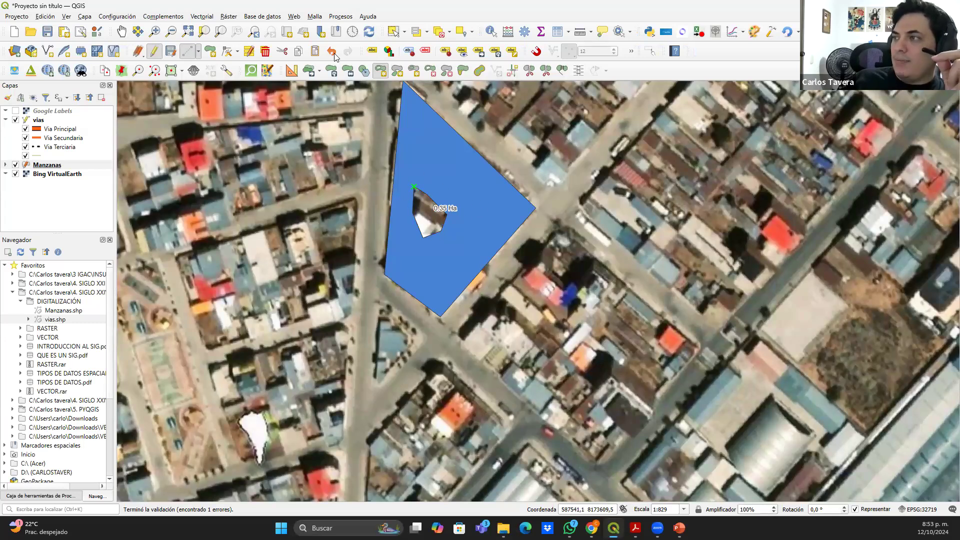
Delete the small ring from the blue block
click(398, 71)
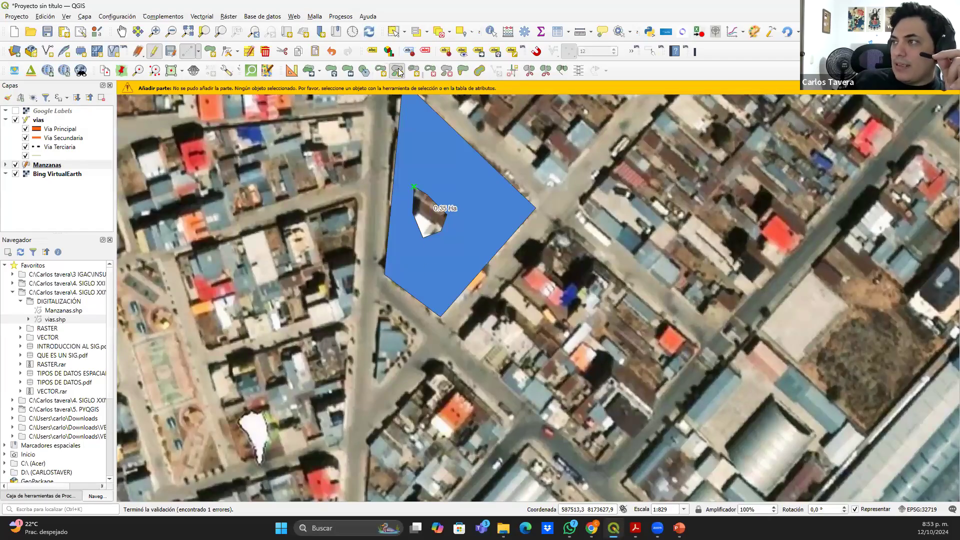
click(433, 74)
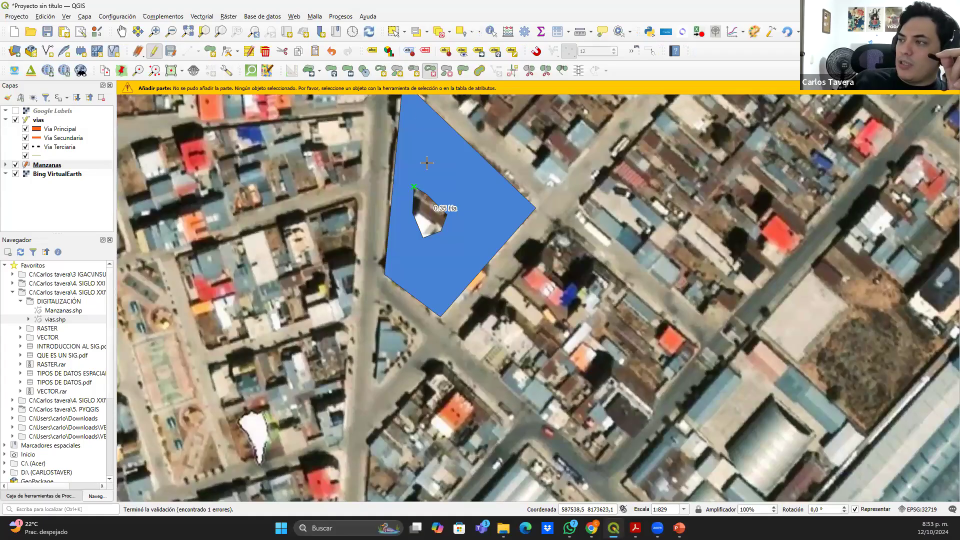
click(429, 215)
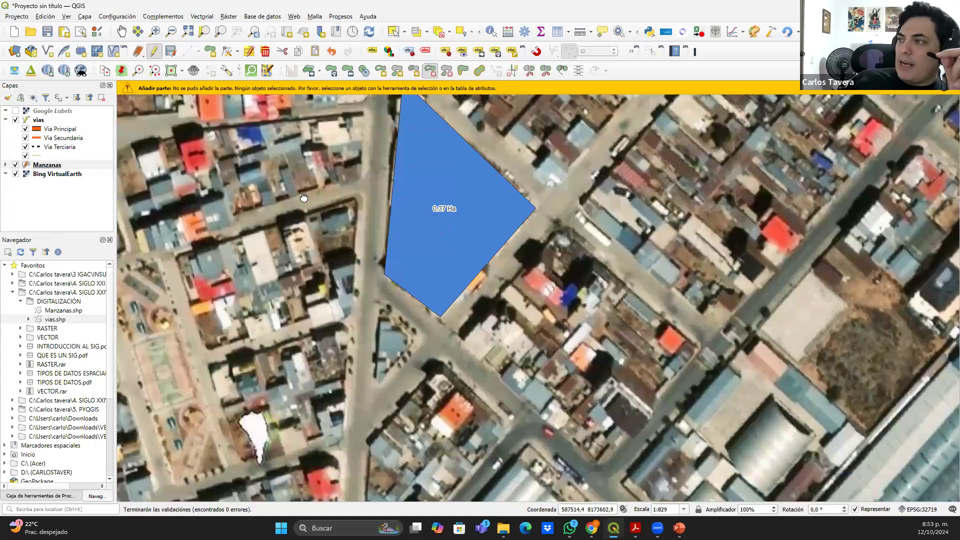
Add a large ring of about 0.14 Ha inside the blue block, roughly following the block's outline
drag(396, 144, 334, 191)
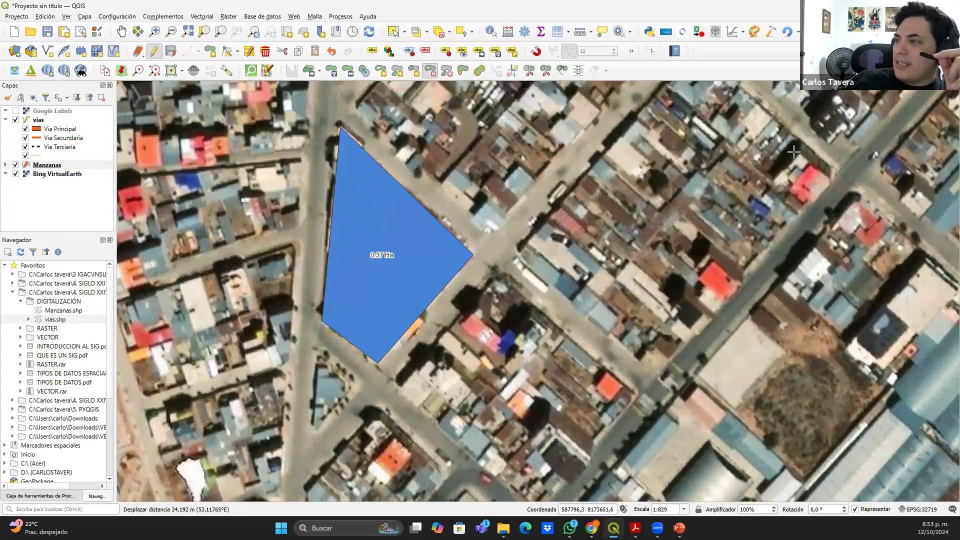
drag(416, 121, 433, 126)
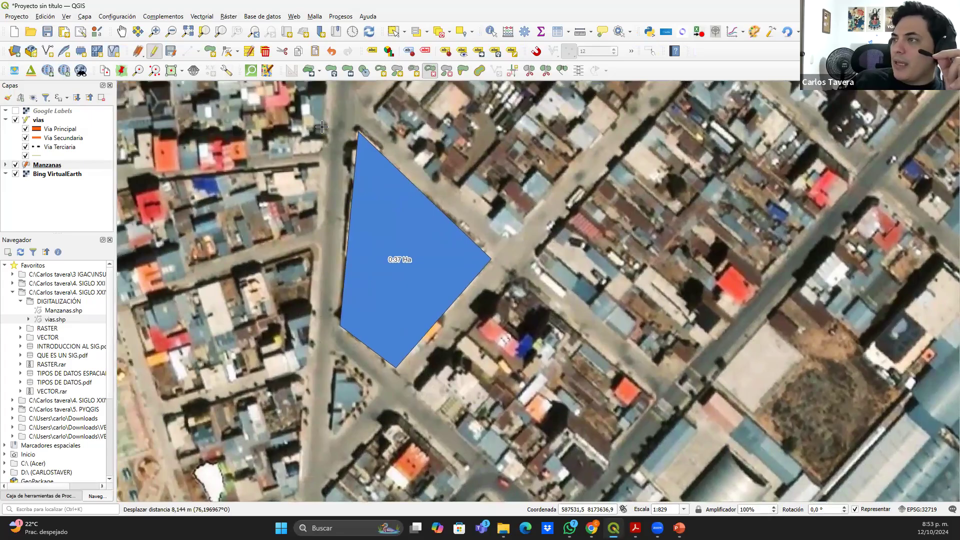
click(381, 74)
click(395, 330)
click(365, 306)
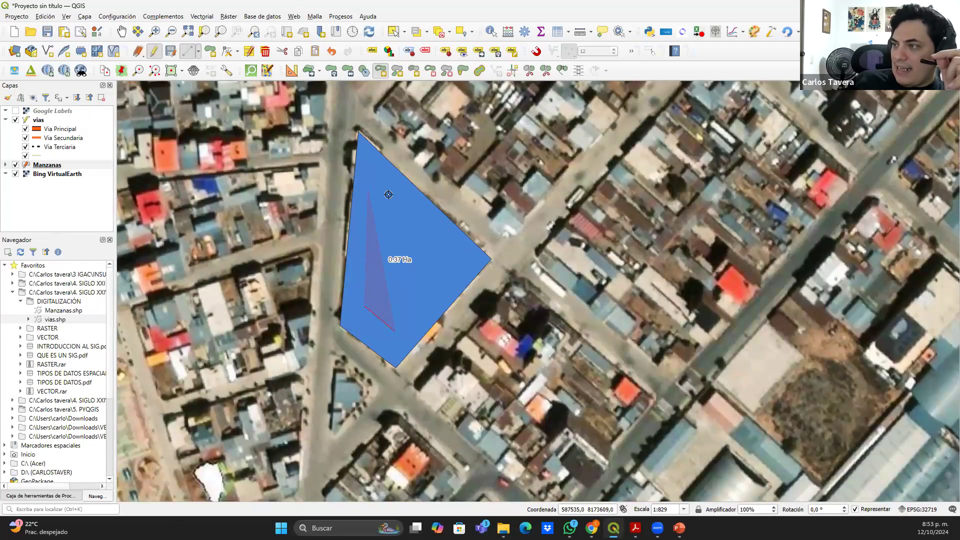
click(407, 202)
click(452, 261)
click(413, 292)
right_click(414, 292)
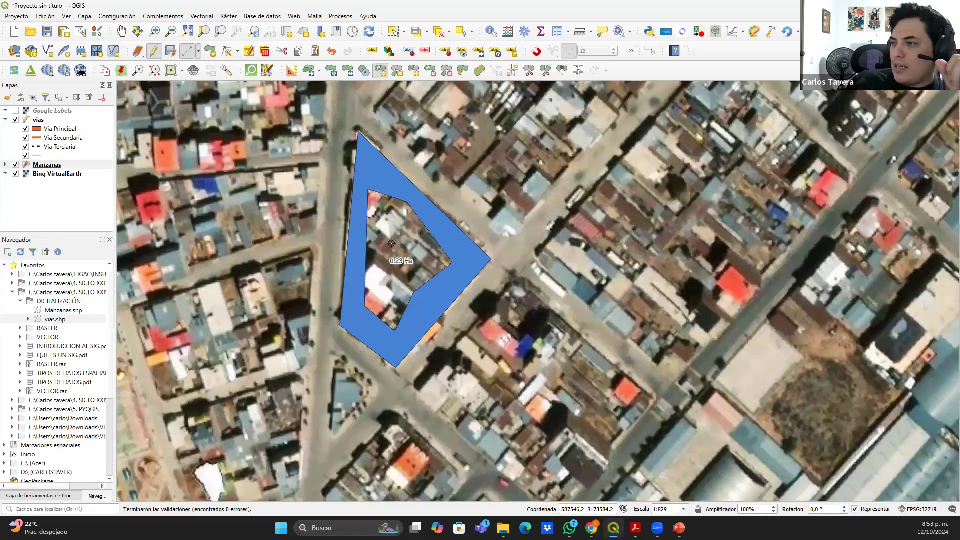
Remove the large interior ring from the blue block with the Delete Ring tool
click(414, 73)
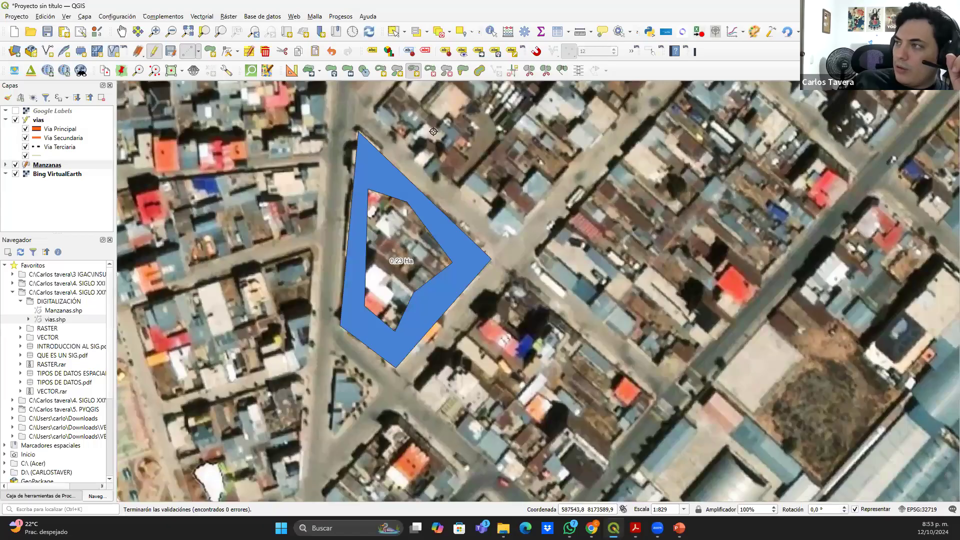
click(430, 71)
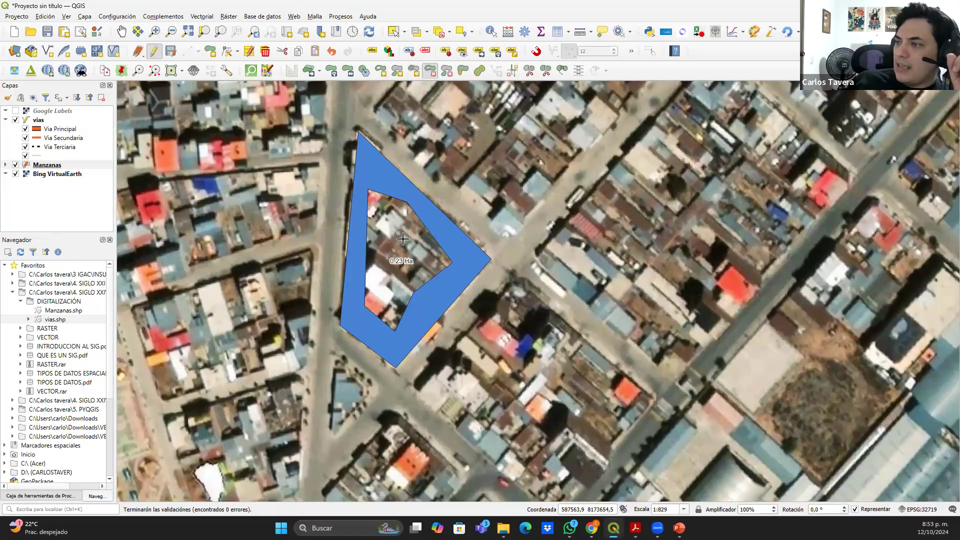
click(392, 245)
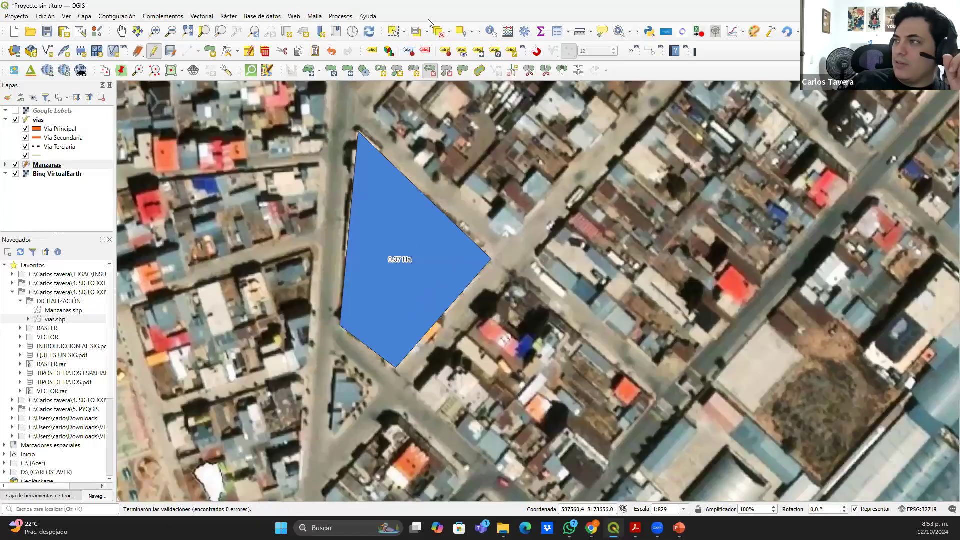
Select the blue 0.37 Ha block and add a narrow part to it along its western edge, reaching into the street
click(396, 72)
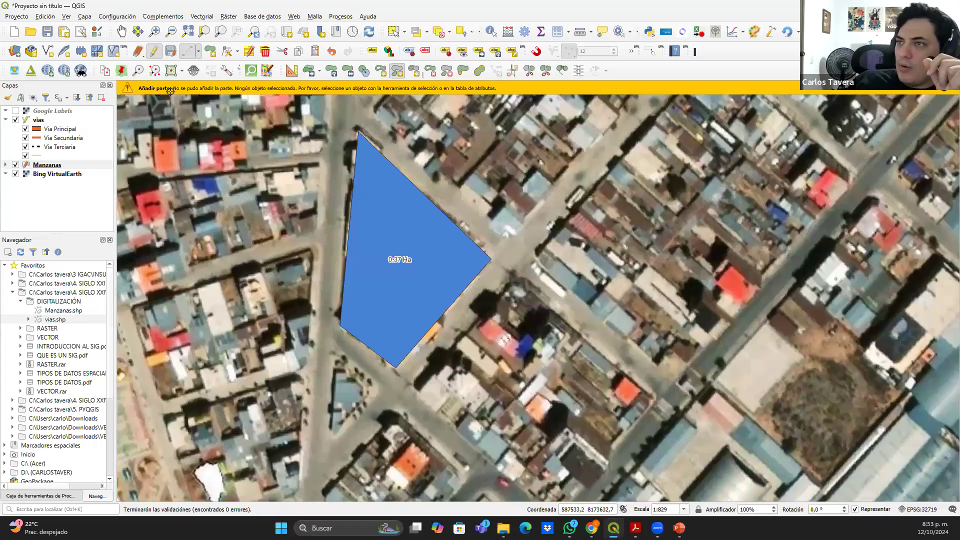
click(393, 31)
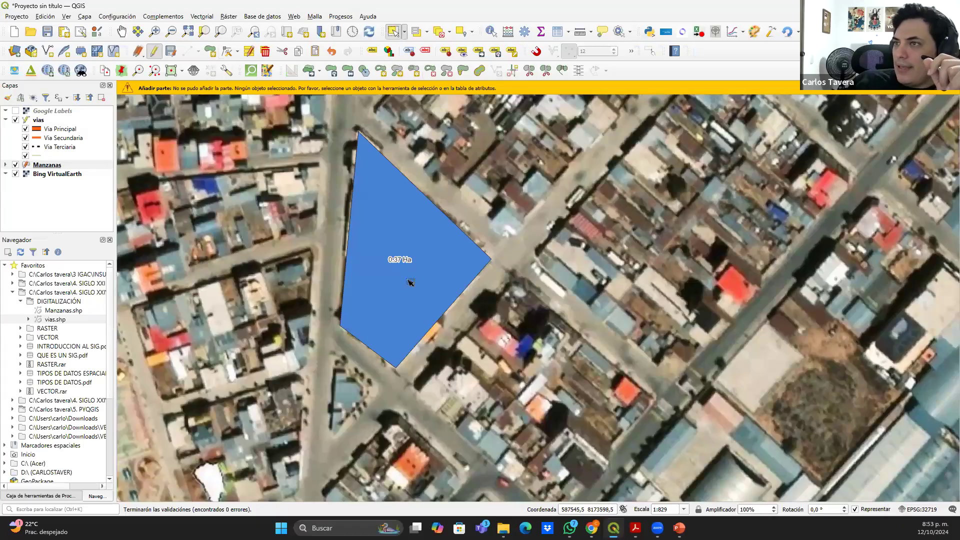
click(403, 265)
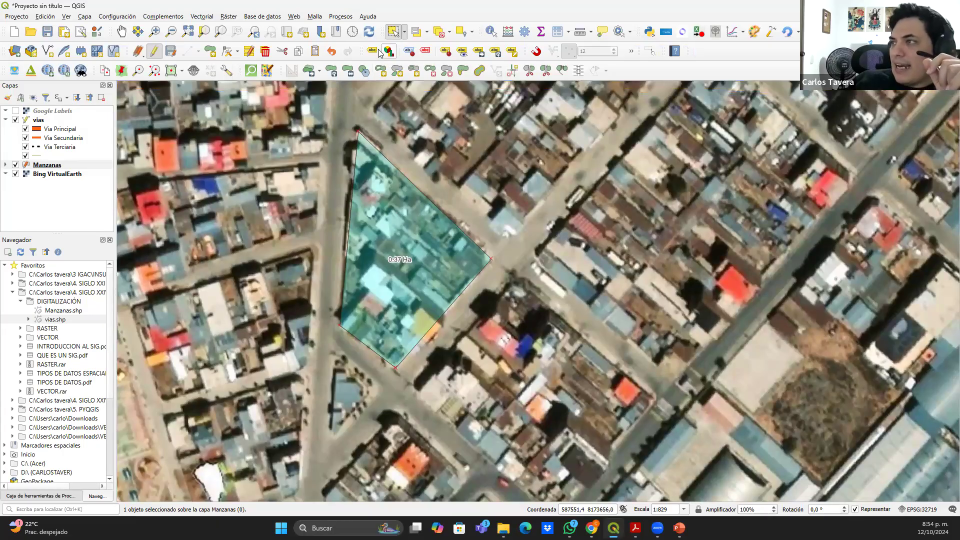
click(398, 72)
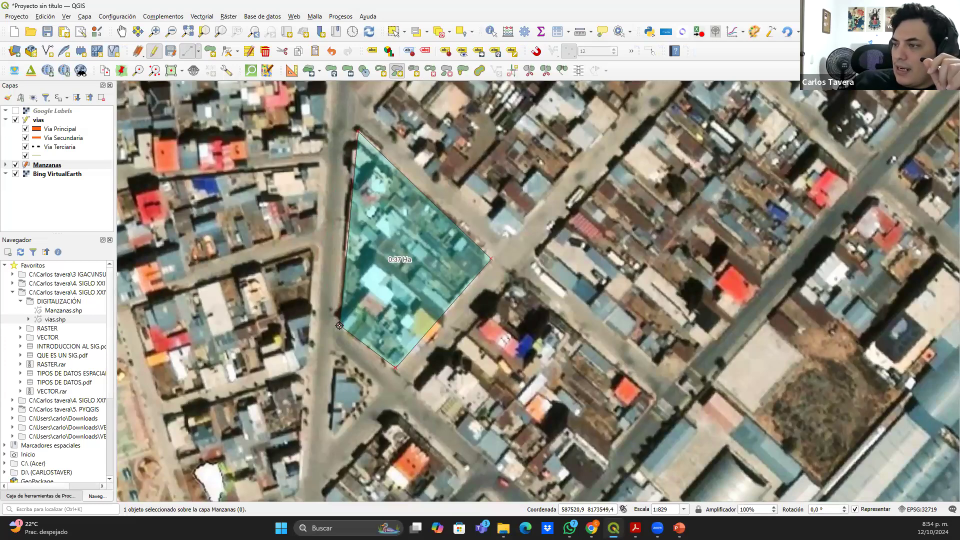
click(323, 295)
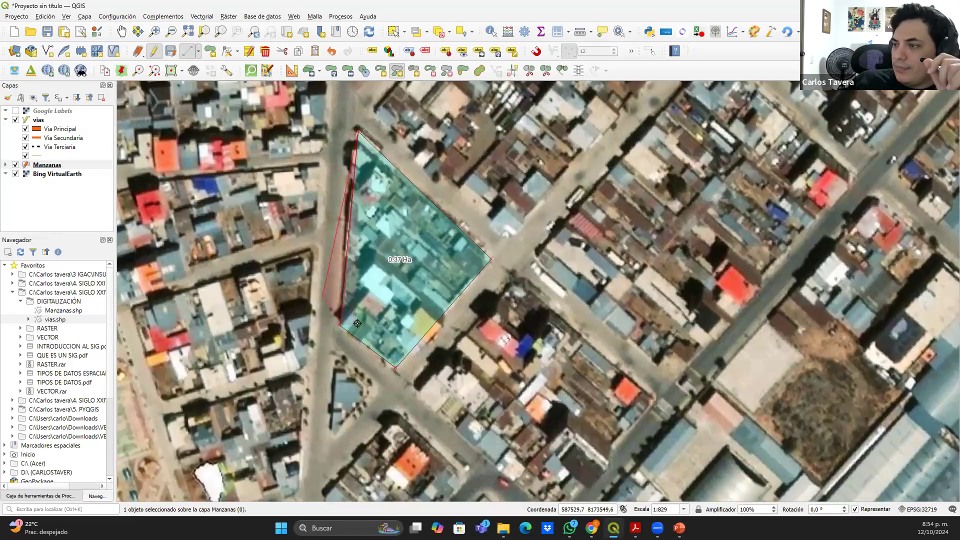
right_click(357, 324)
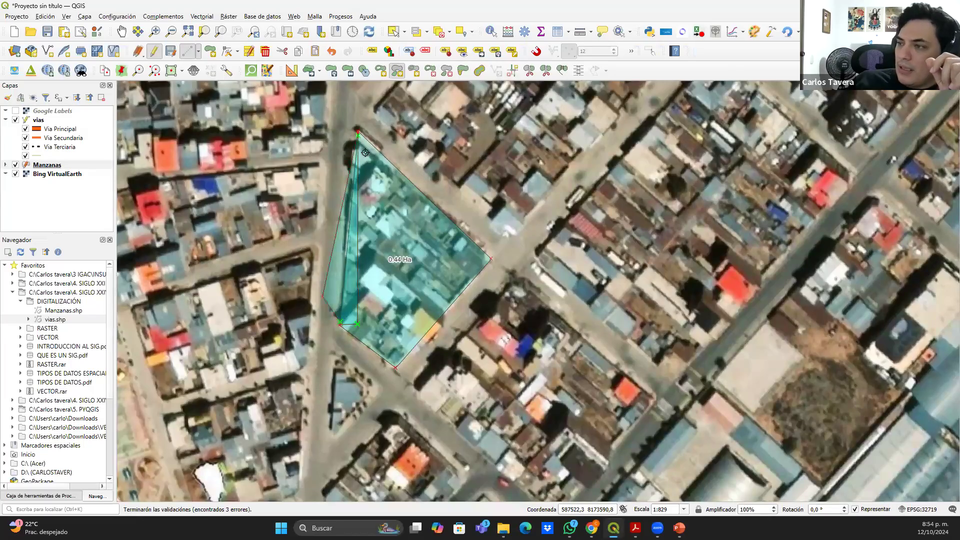
Select the blue block to check that its added western part belongs to it, and undo the added part
drag(310, 157, 278, 146)
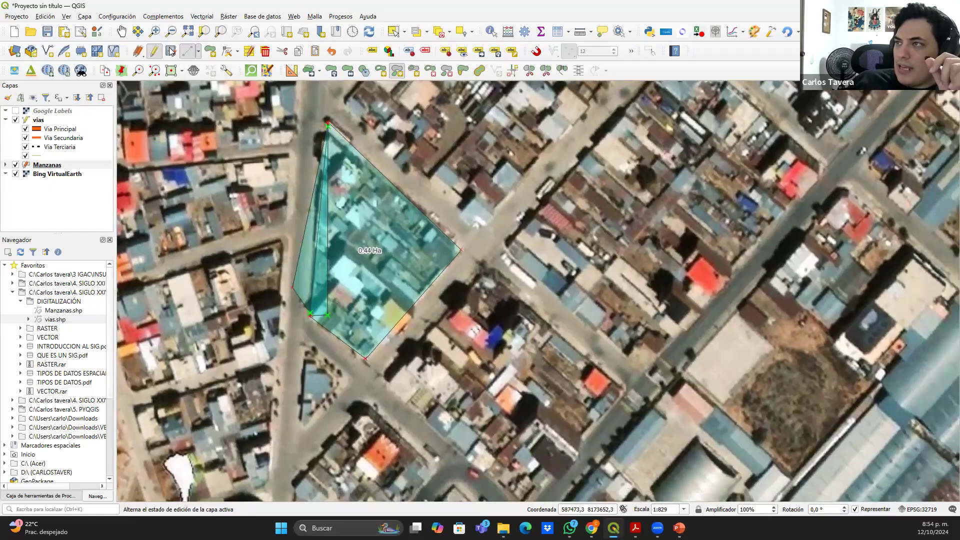
click(393, 31)
click(412, 165)
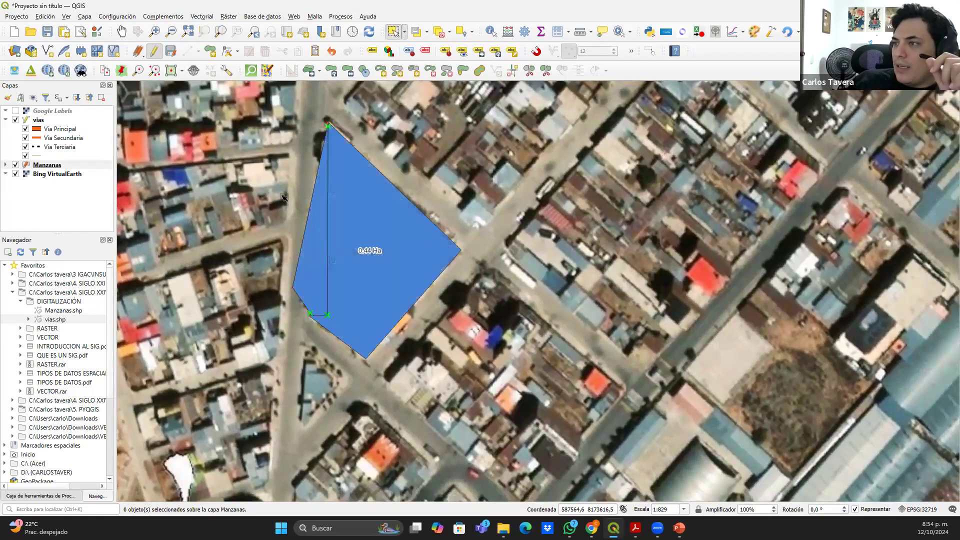
click(321, 227)
click(303, 240)
click(305, 247)
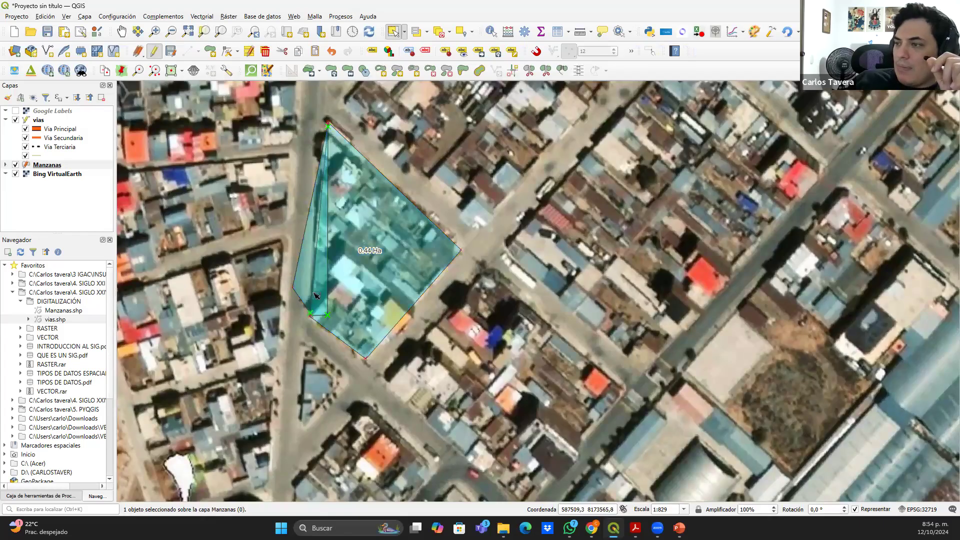
click(266, 221)
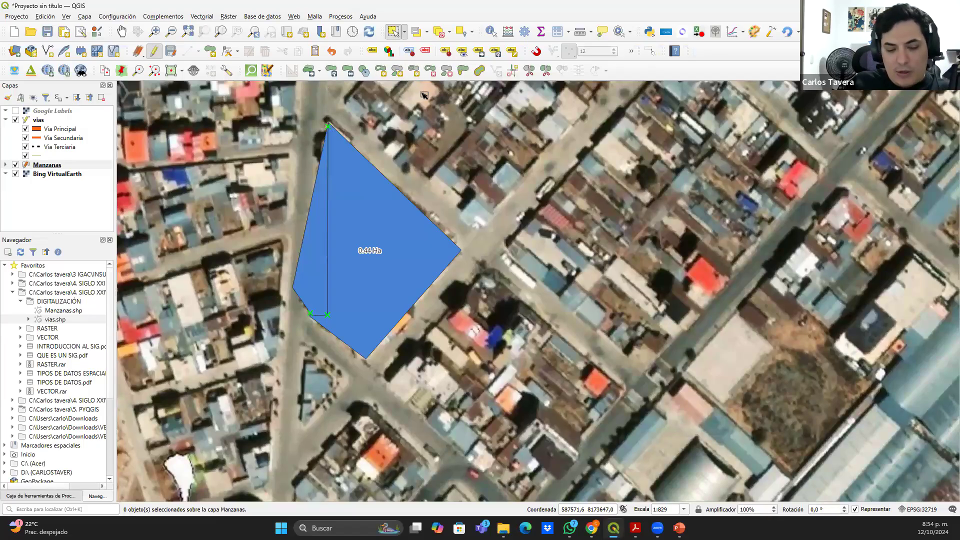
key(ctrl+z)
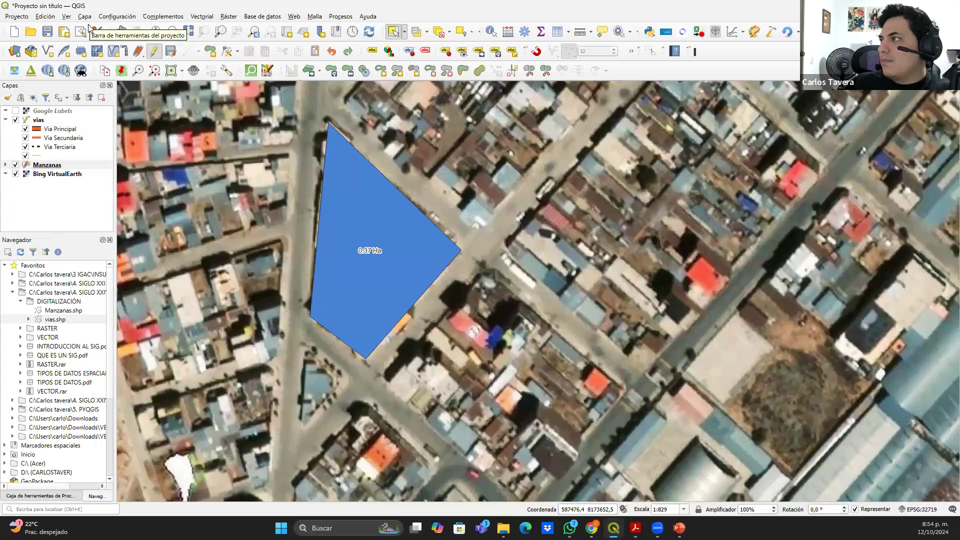
Split the blue 0.37 Ha block crosswise from its southeastern edge to its western edge, into pieces of about 0.21 and 0.15 Ha
drag(362, 226, 392, 248)
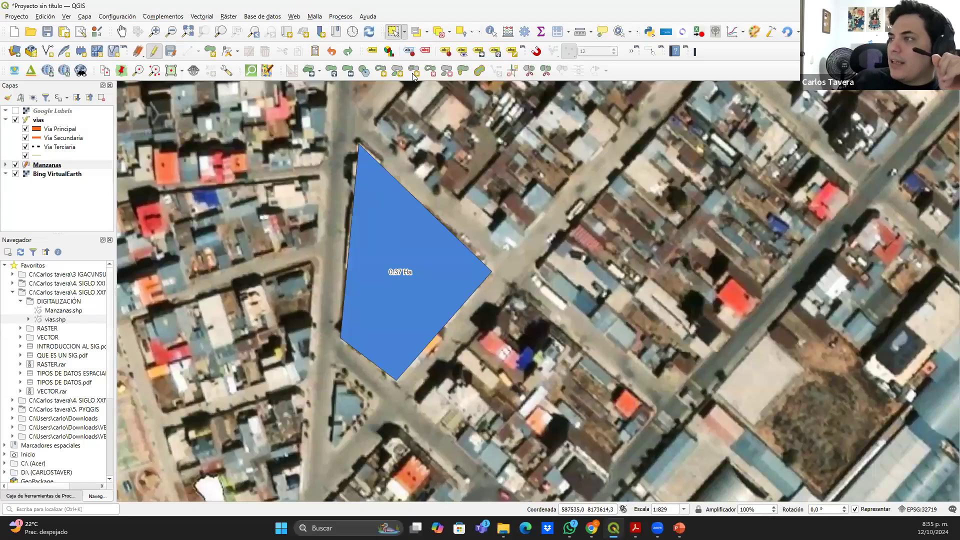
click(381, 207)
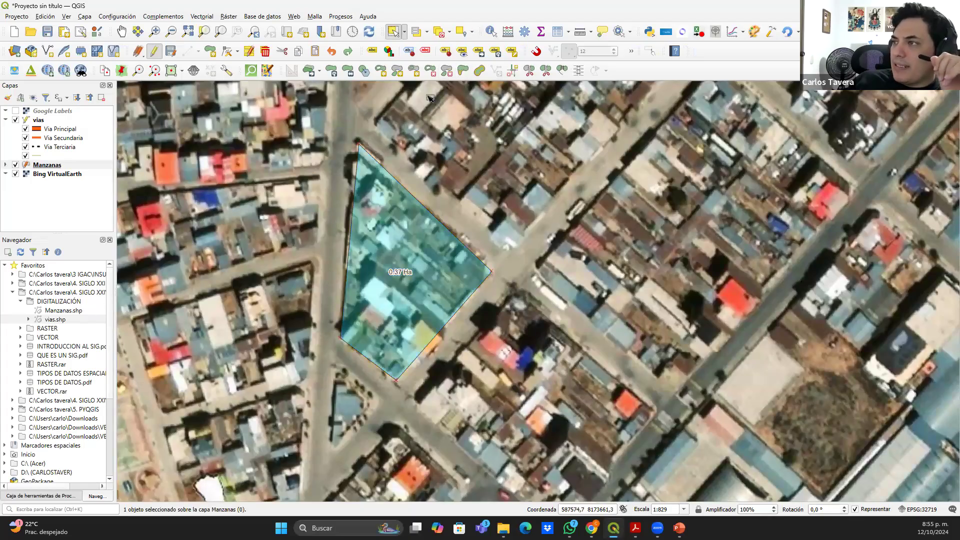
click(529, 70)
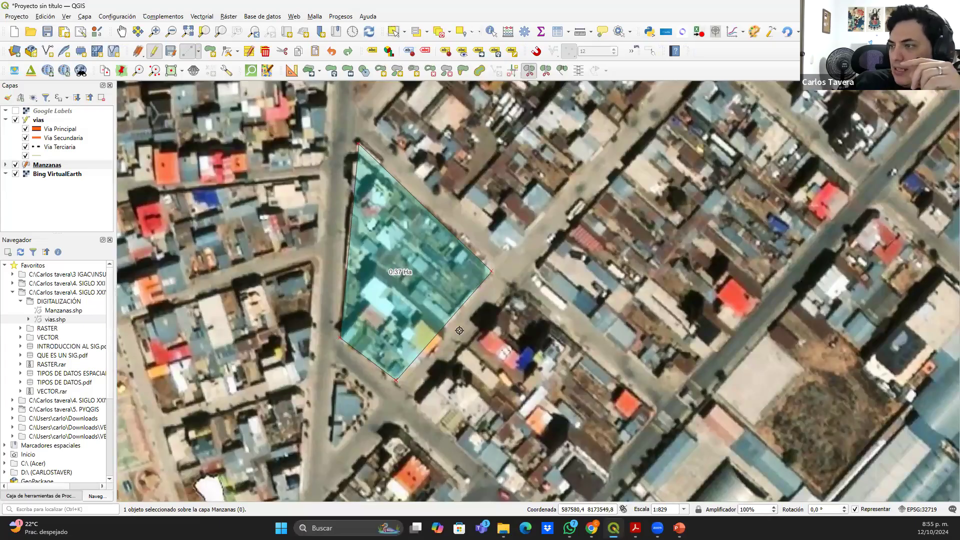
click(320, 216)
right_click(319, 217)
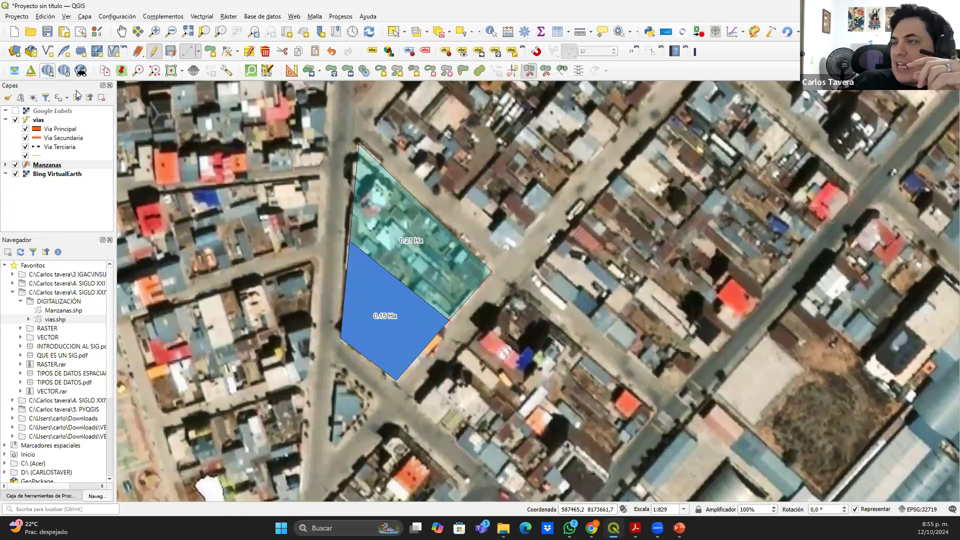
drag(293, 205, 254, 208)
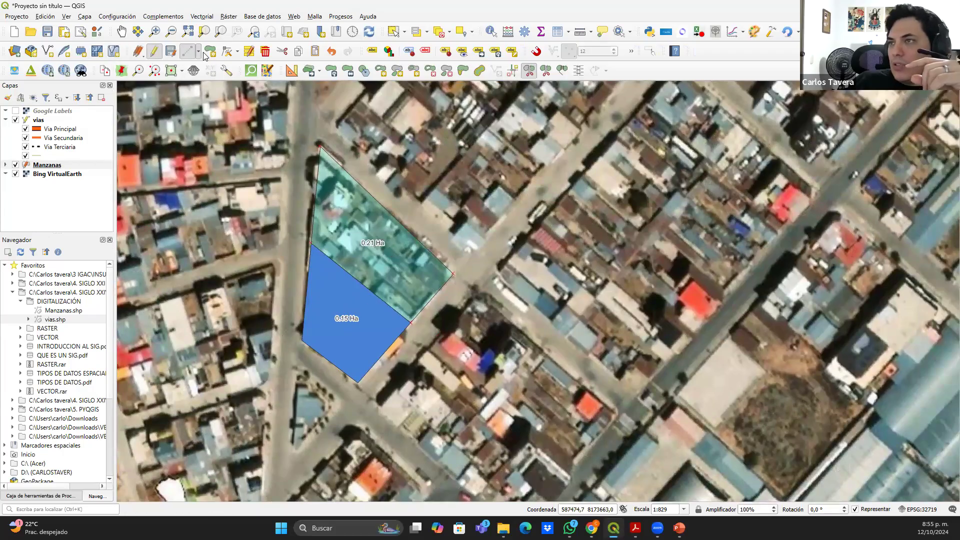
In the Manzanas attribute form, set the Clase of the record with area 0,6 to Residencial, and end the layer's edit session
right_click(48, 166)
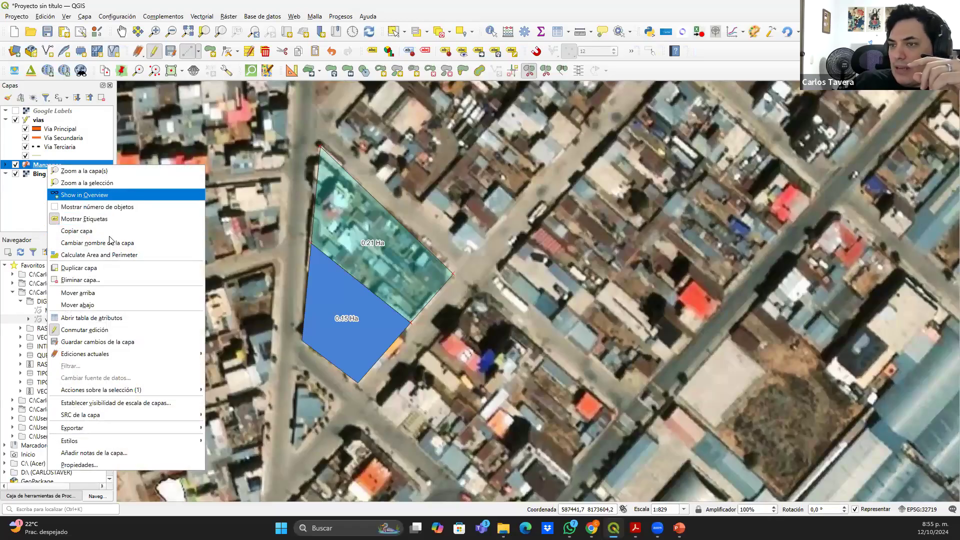
click(112, 319)
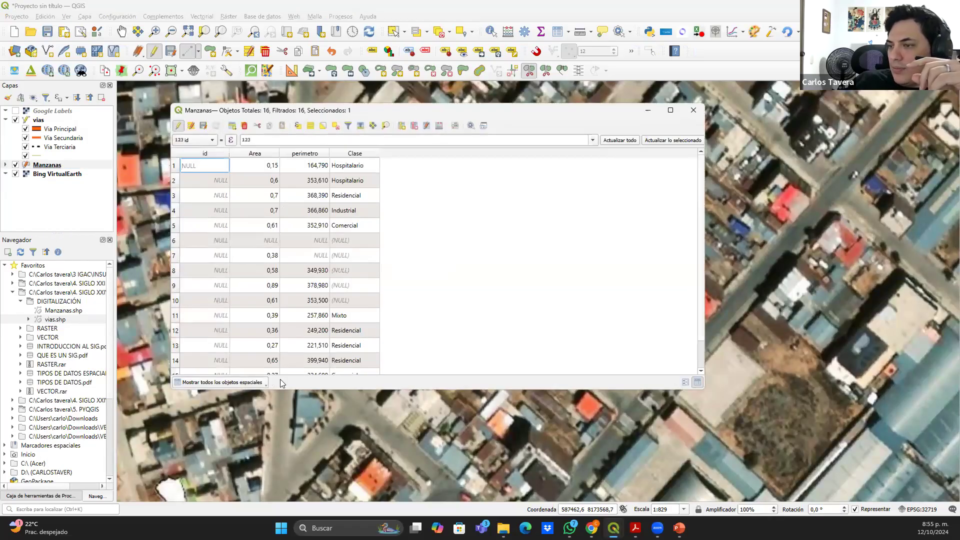
click(684, 383)
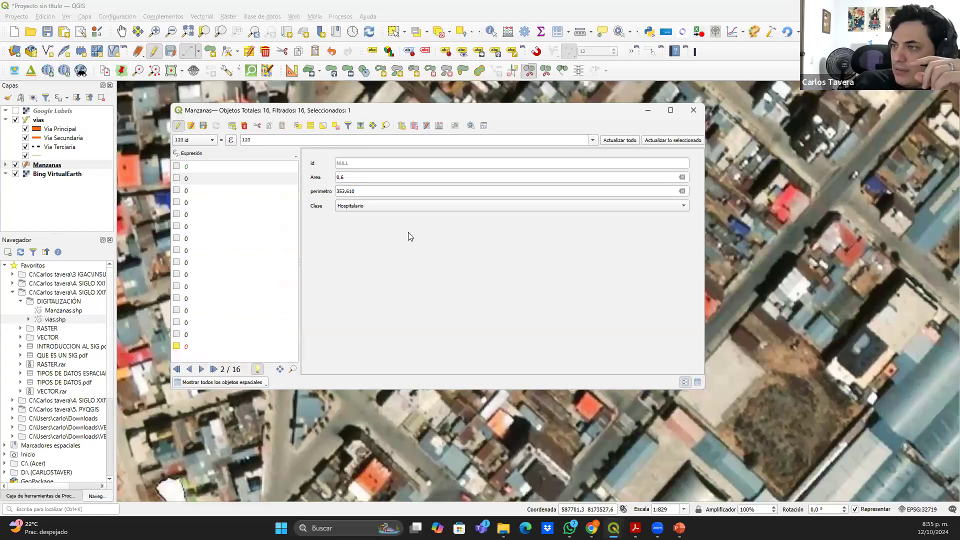
click(365, 206)
click(350, 189)
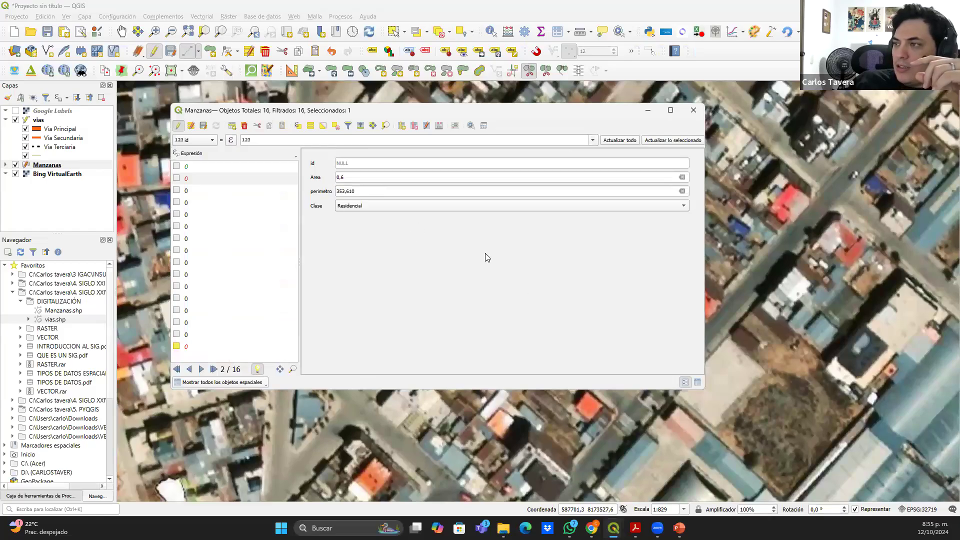
click(693, 110)
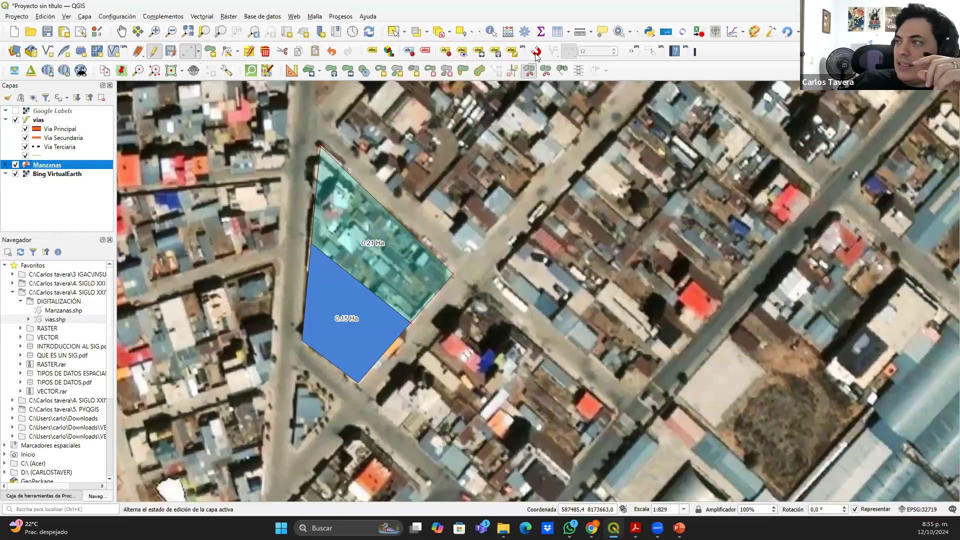
click(154, 51)
click(459, 270)
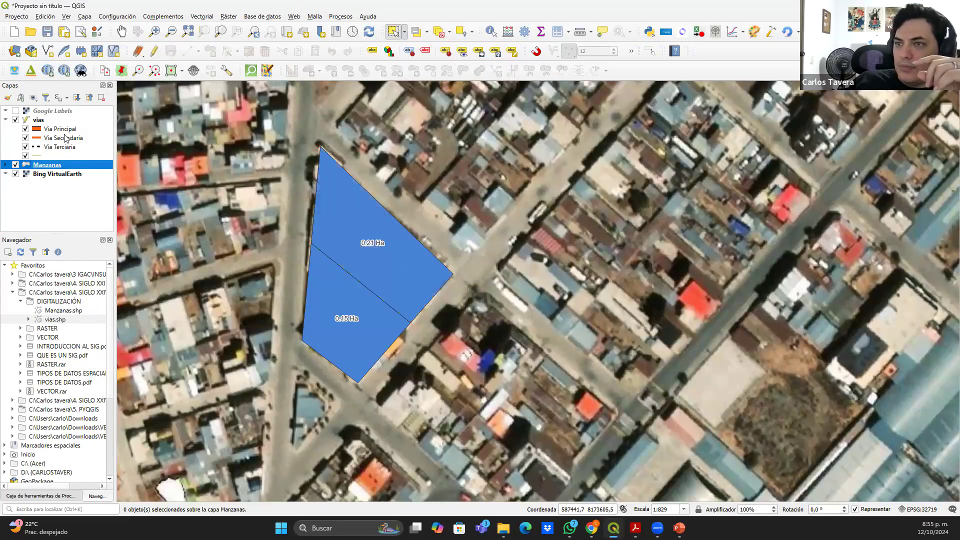
Show the Manzanas attributes as a table beside the map and select the 0.21 Ha block to locate its record
right_click(62, 168)
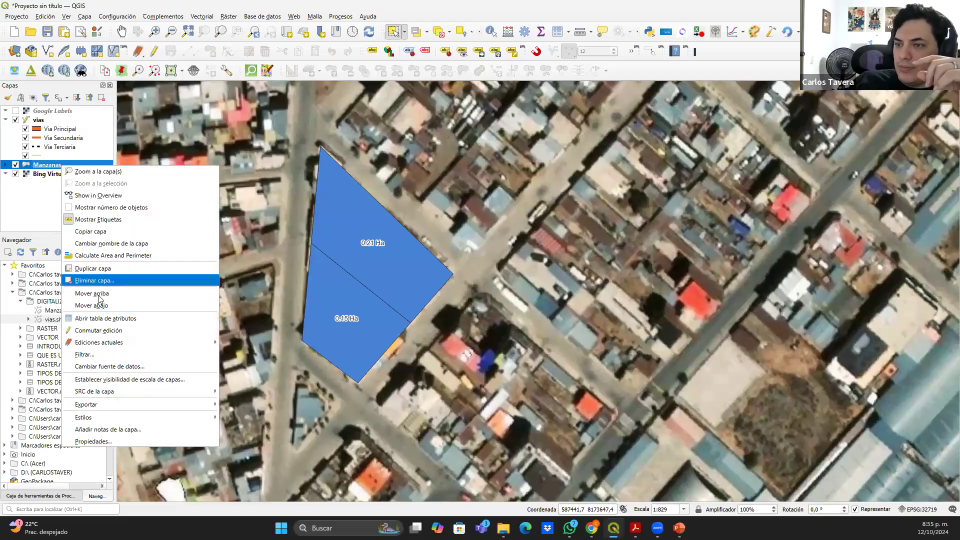
click(105, 319)
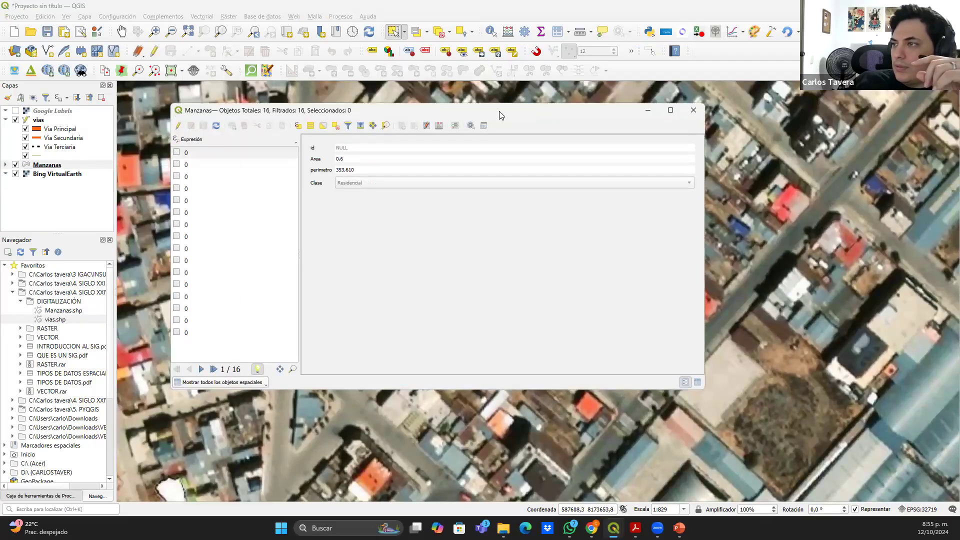
drag(504, 115, 756, 142)
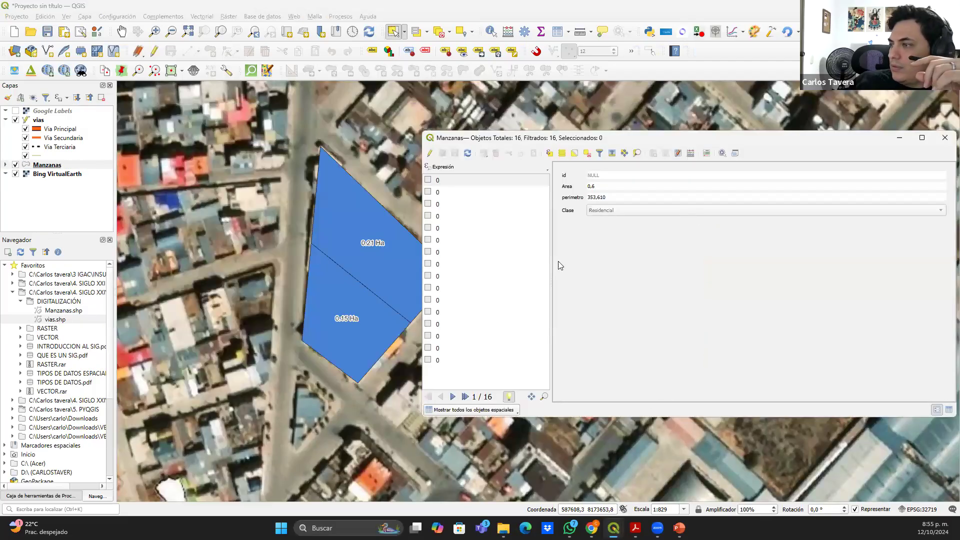
click(949, 411)
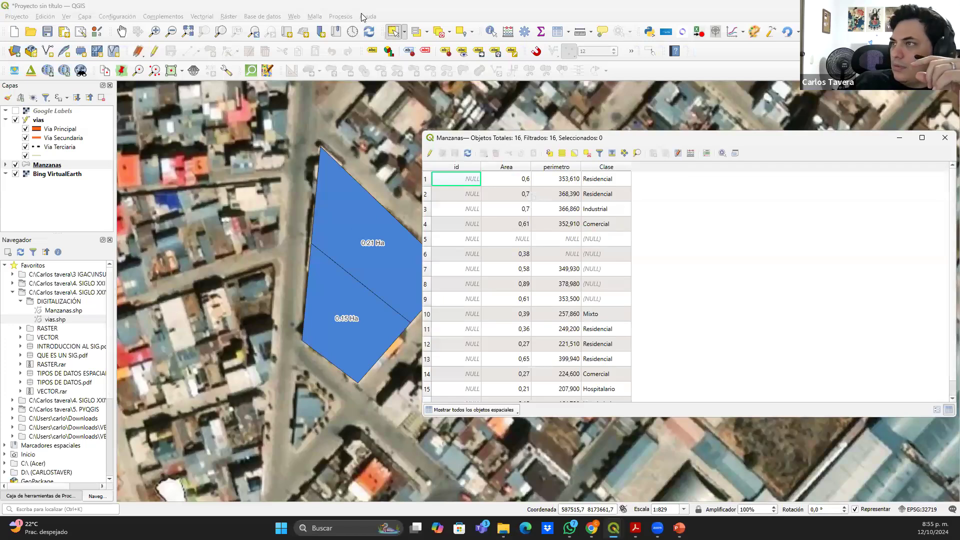
click(394, 32)
click(365, 229)
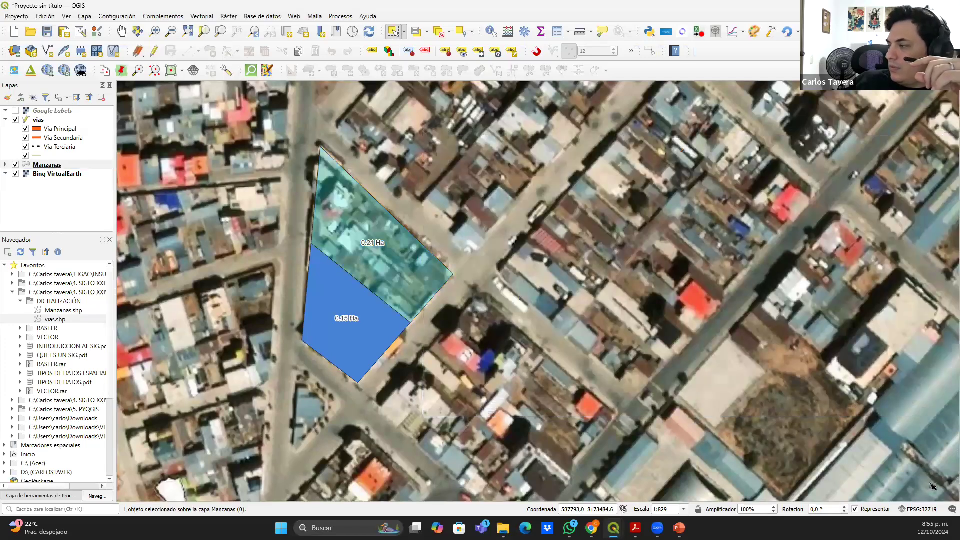
key(alt+Tab)
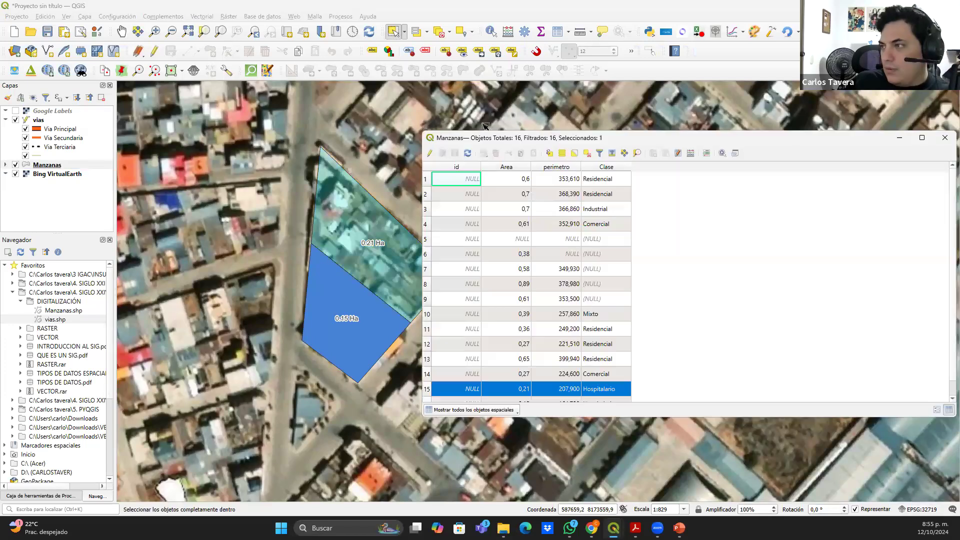
scroll(602, 380, down, 2)
click(613, 380)
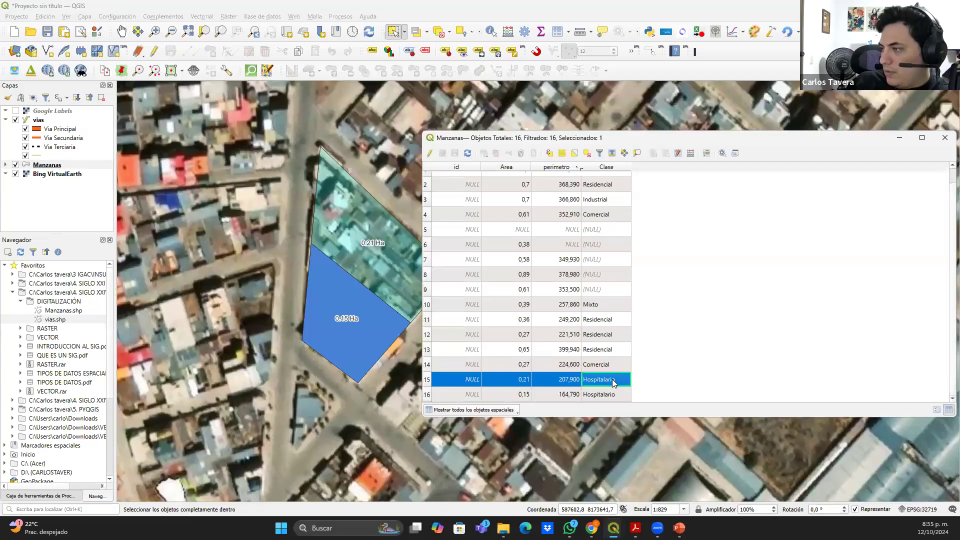
Enable editing on Manzanas and set the Clase of the selected 0.21 Ha block to Residencial
click(153, 51)
key(alt+Tab)
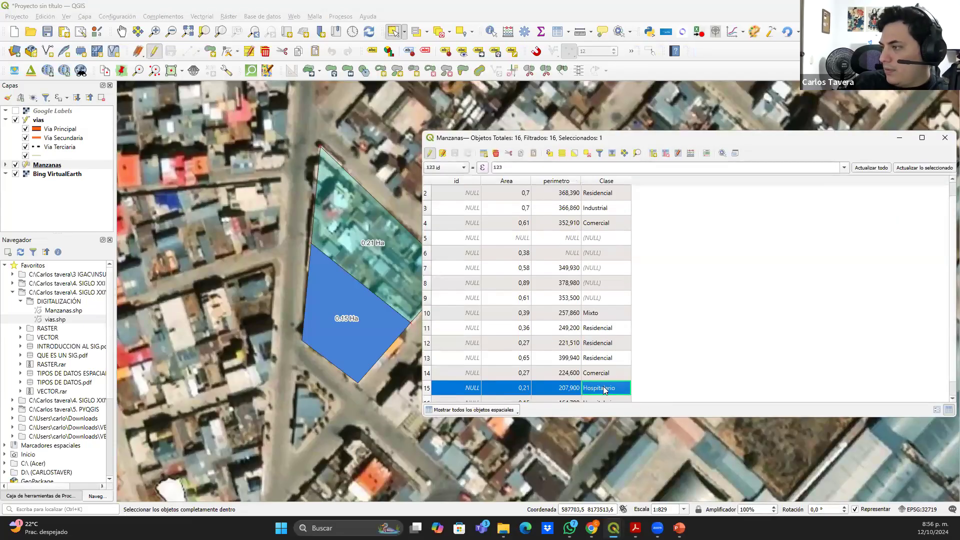
double_click(605, 390)
click(604, 390)
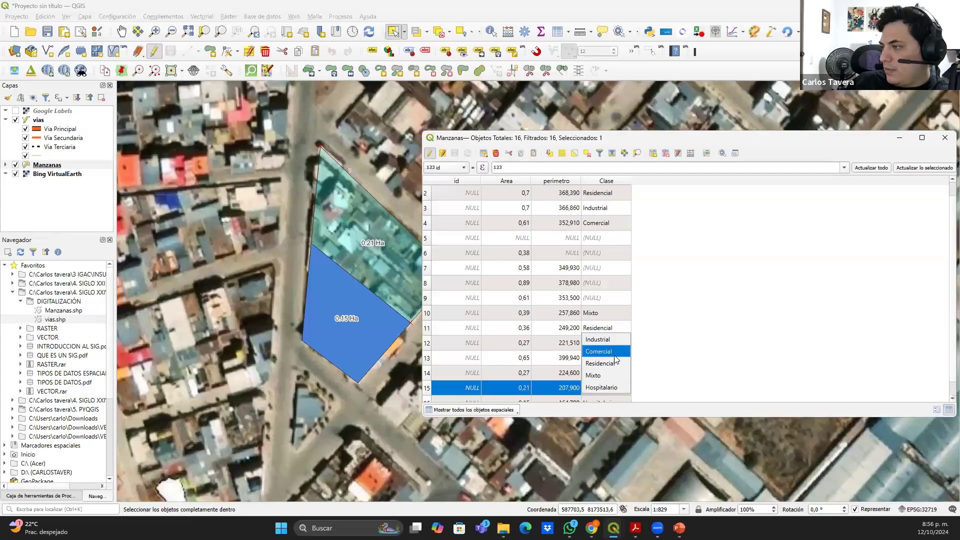
click(615, 365)
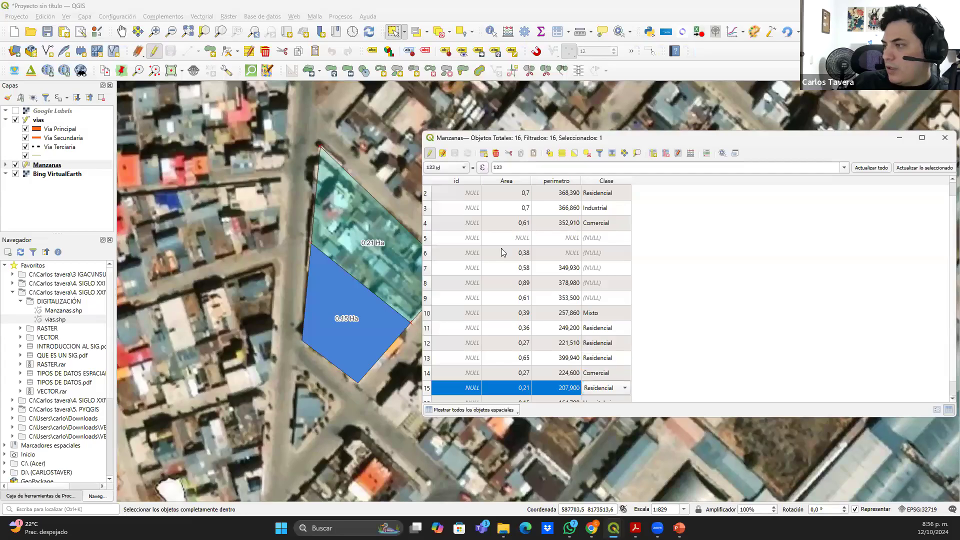
click(370, 142)
Review the split block among the other digitized blocks and roads, and collapse the vias layer's legend
drag(426, 193, 366, 182)
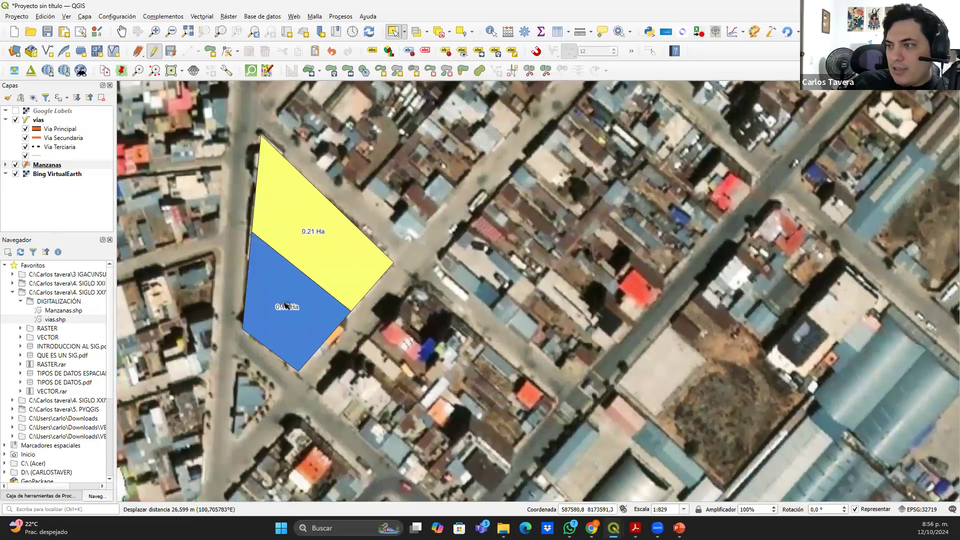
scroll(333, 279, down, 1)
drag(281, 275, 320, 258)
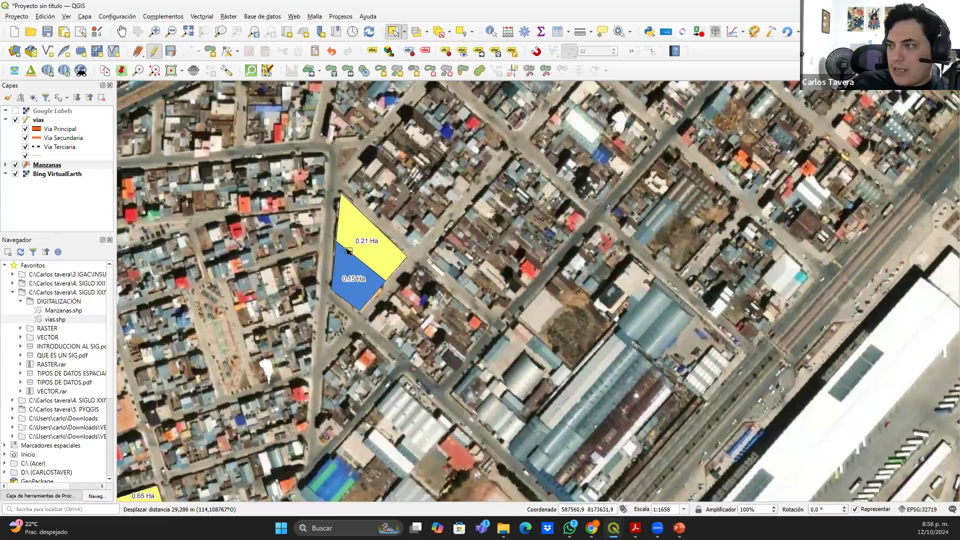
scroll(345, 250, down, 1)
mouse_move(416, 242)
mouse_down()
mouse_move(464, 239)
mouse_move(423, 258)
mouse_up()
scroll(282, 341, up, 1)
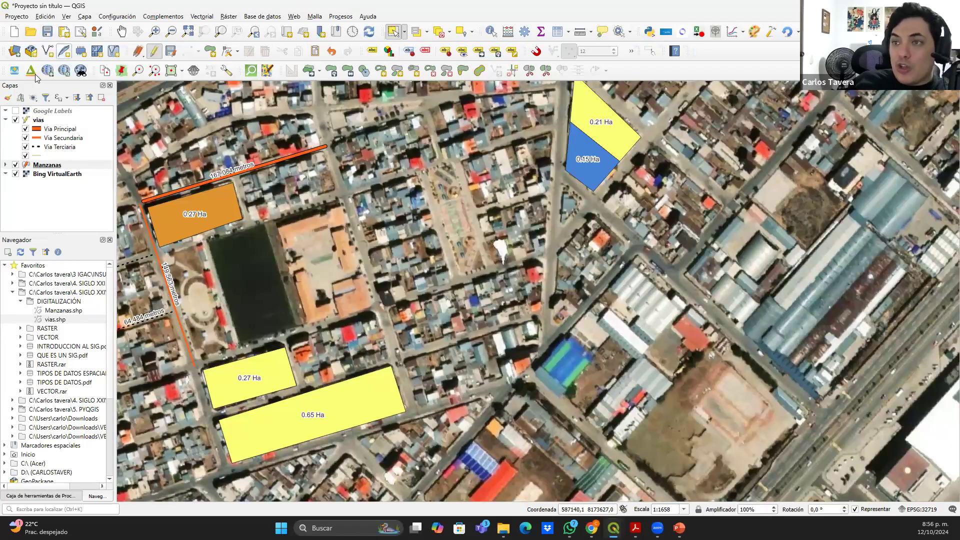
click(6, 120)
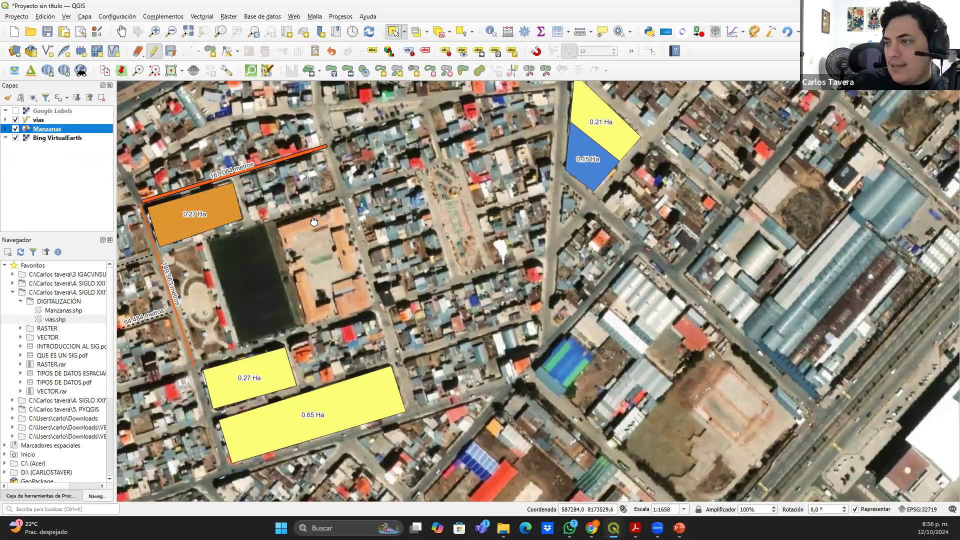
drag(313, 223, 336, 244)
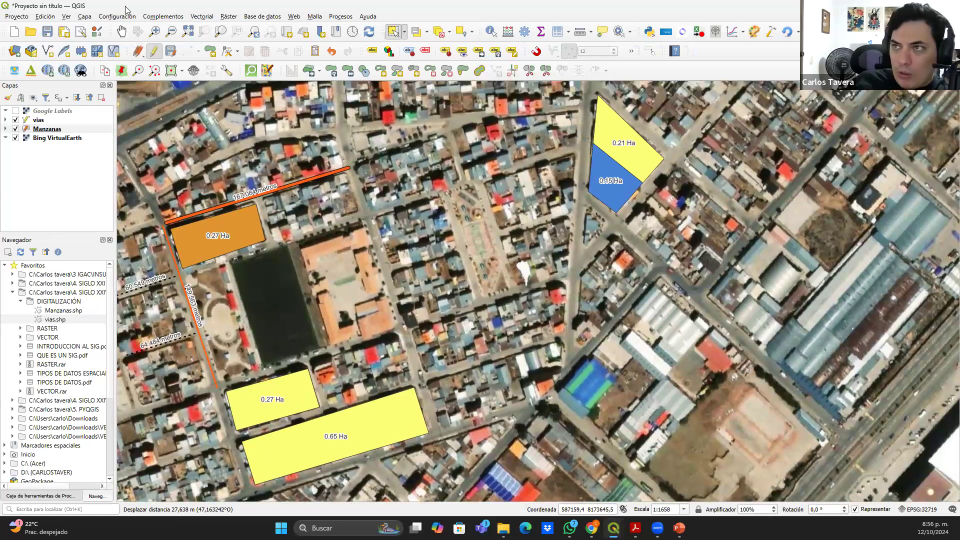
Open the plugin manager and search all plugins for "edic"
click(175, 17)
click(185, 29)
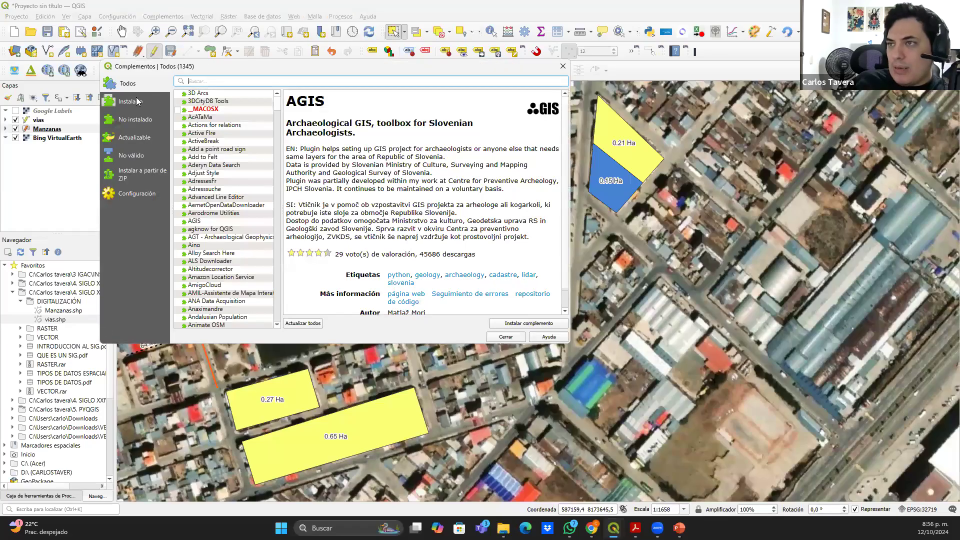
text(ed)
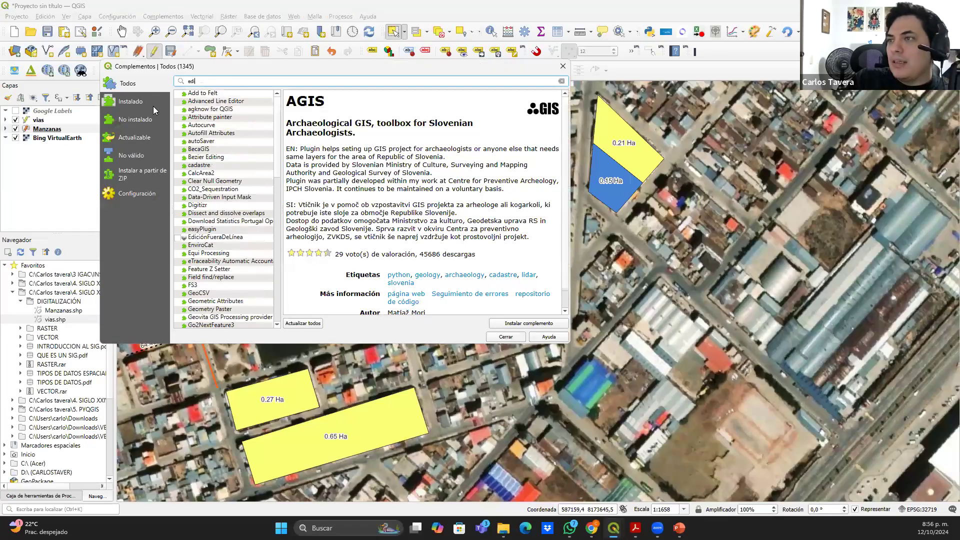
text(ic)
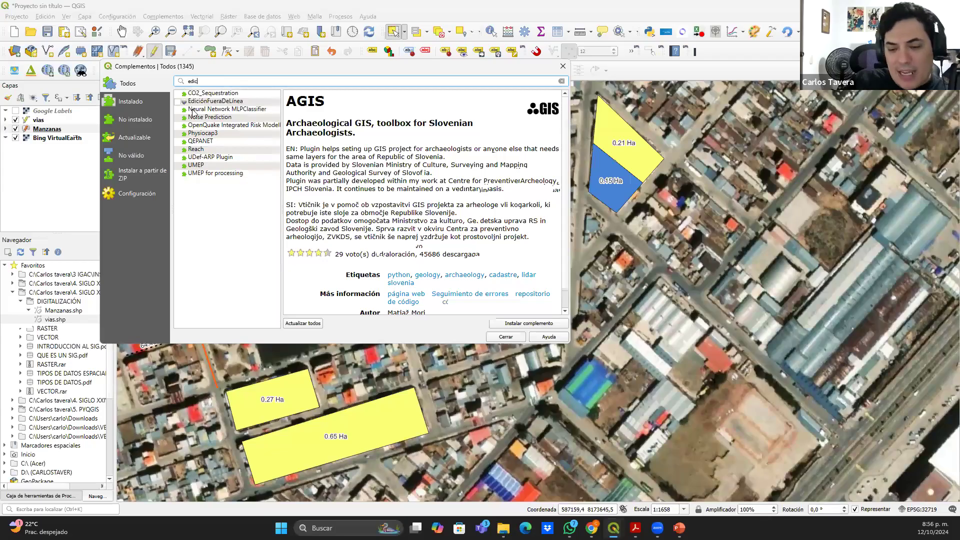
Search all plugins for QAD instead, view the plugin's description, and close the plugin manager
key(BackSpace)
key(BackSpace)
key(BackSpace)
key(BackSpace)
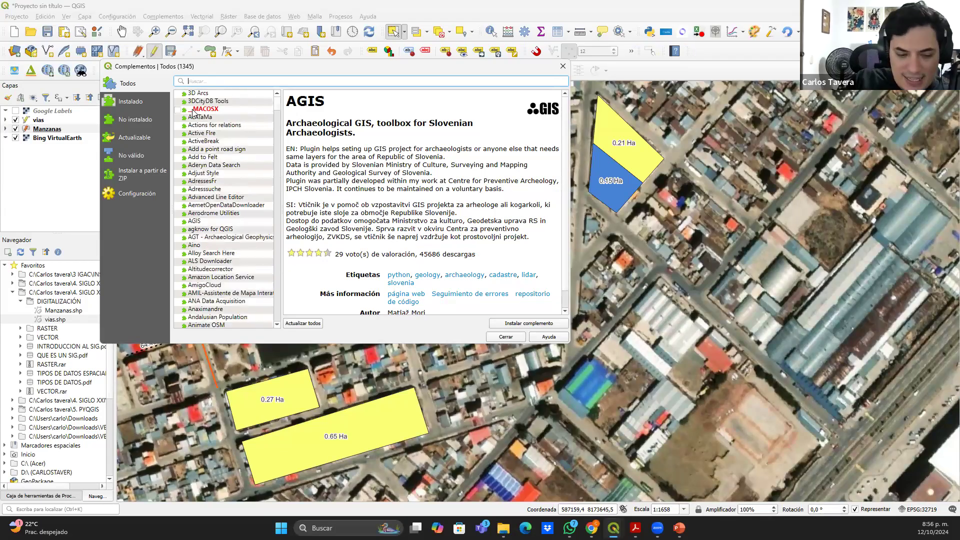
text(qad)
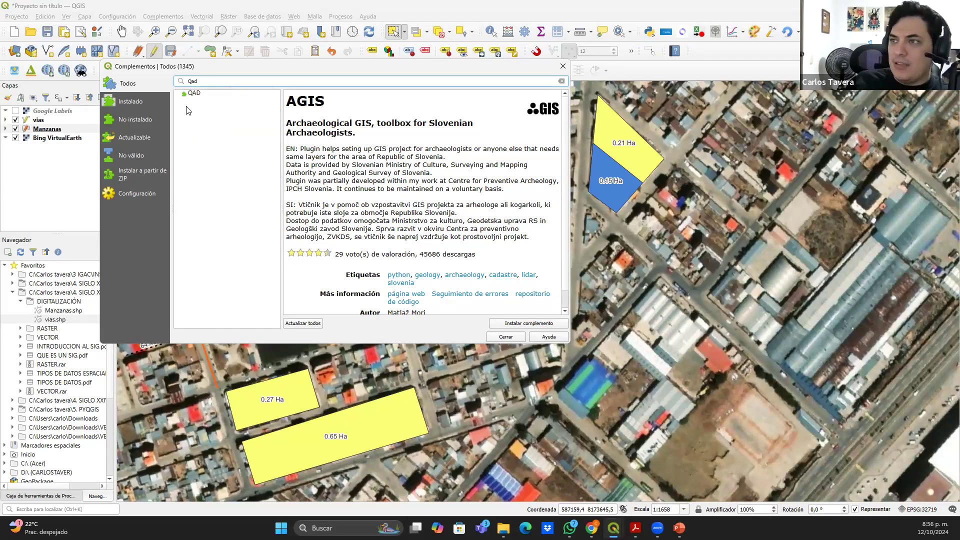
click(200, 95)
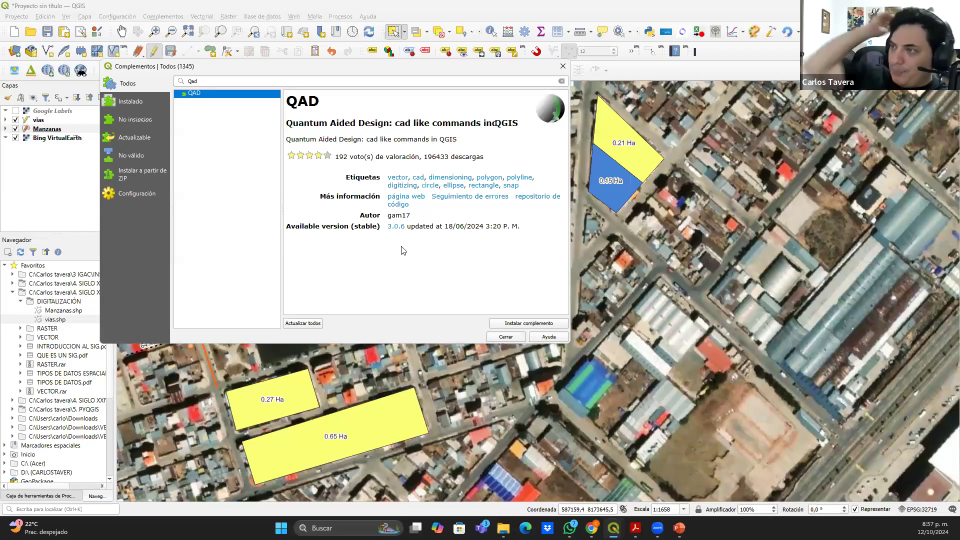
click(563, 66)
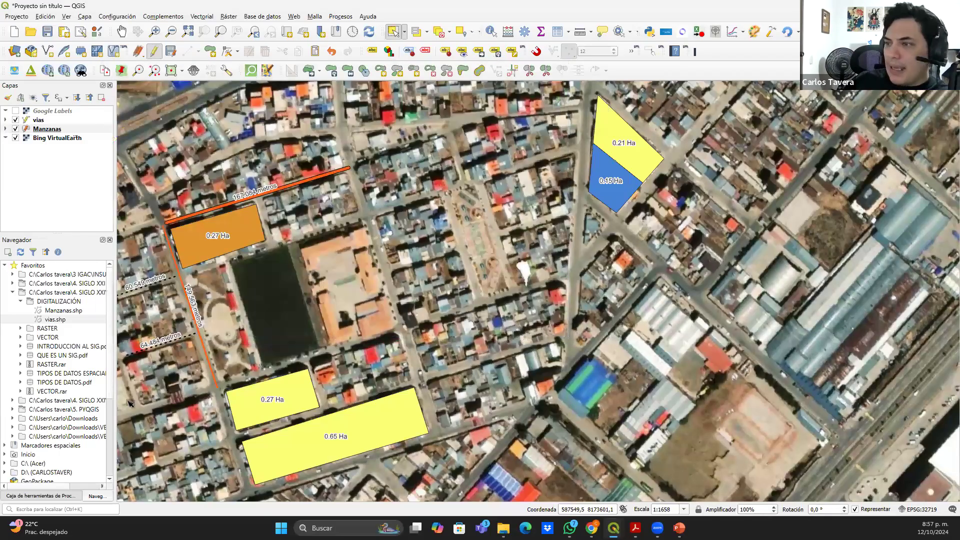
drag(346, 288, 364, 291)
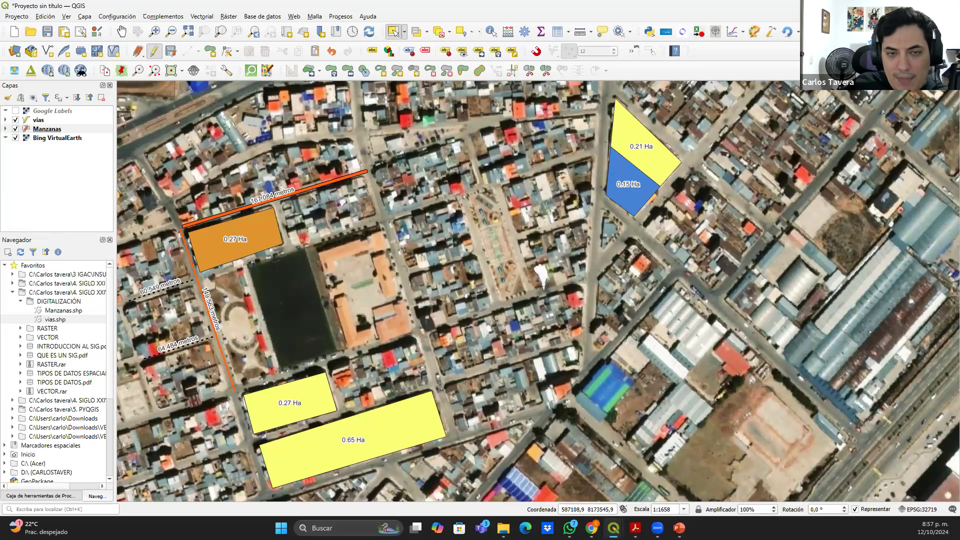
key(alt+Tab)
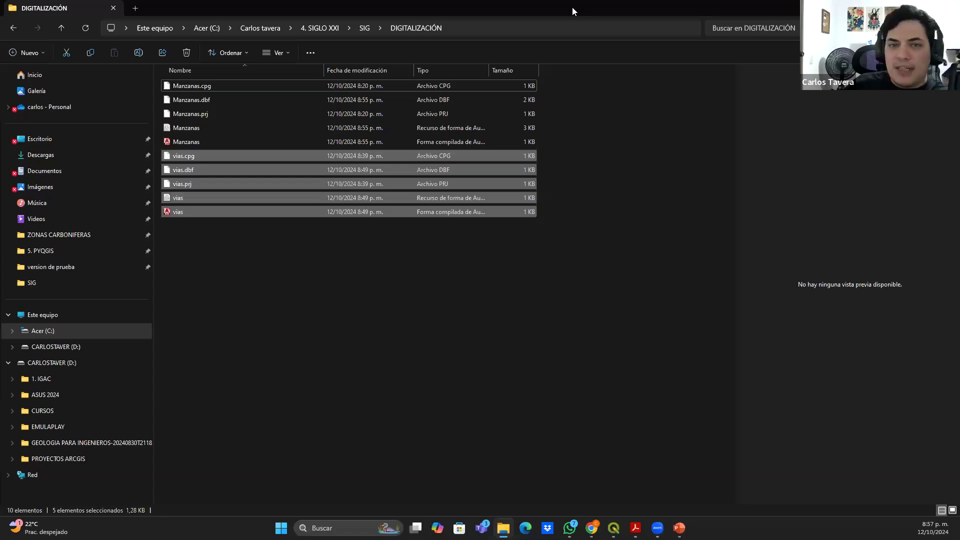
key(alt+Tab)
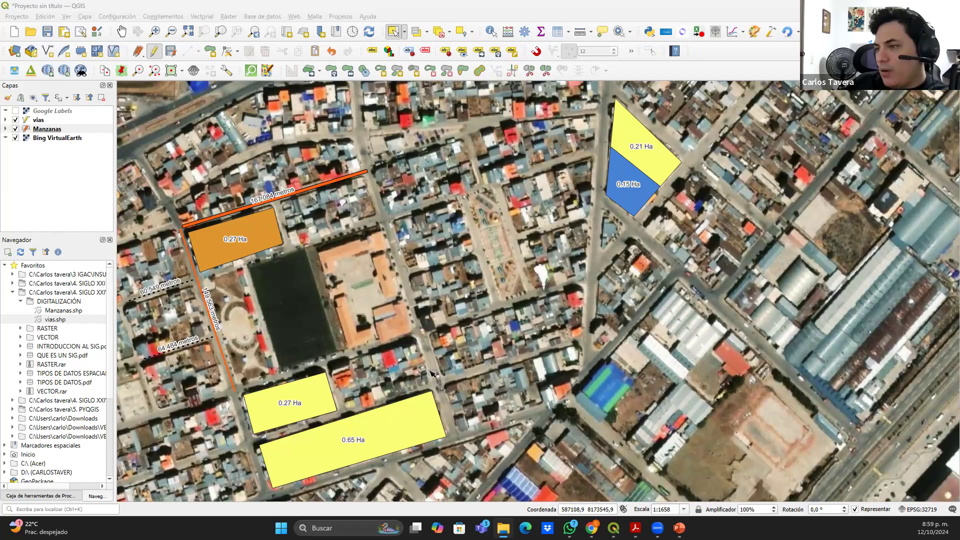
Show the Processing Toolbox, dock it on the opposite side of the map from the layer list, and widen it
drag(415, 369, 433, 304)
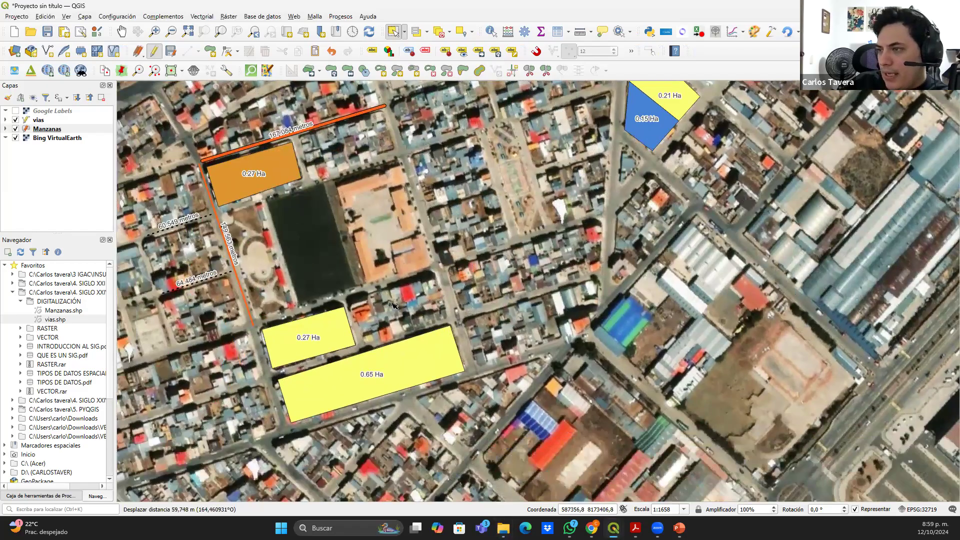
drag(269, 354, 309, 320)
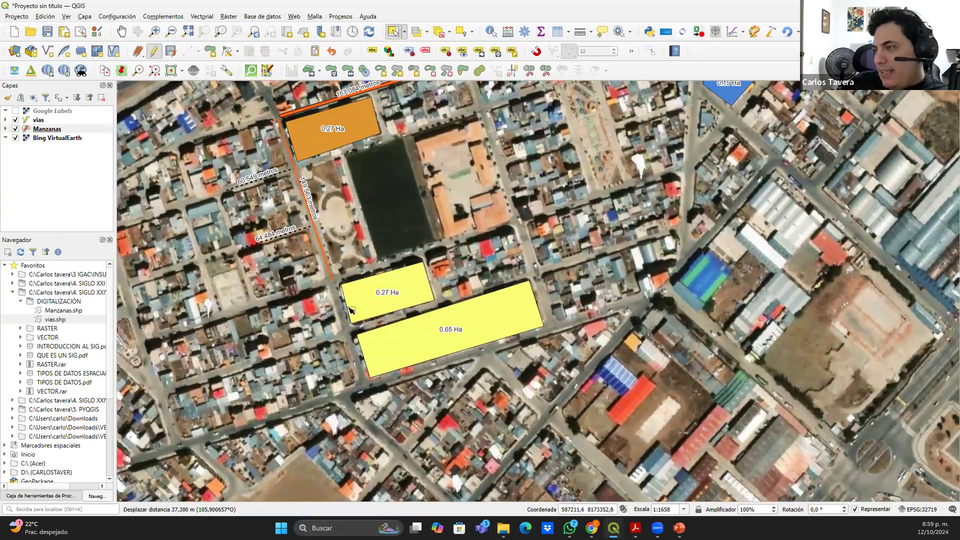
scroll(400, 317, down, 1)
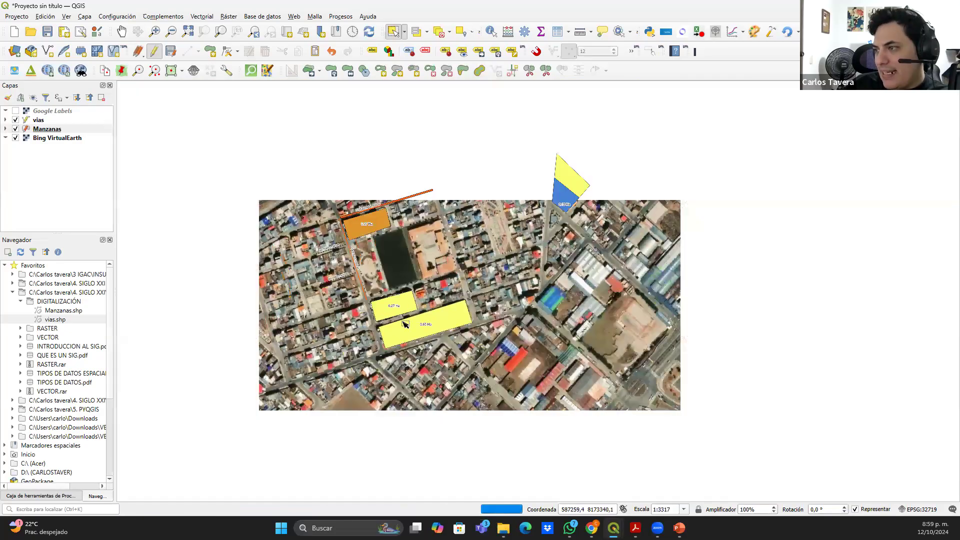
scroll(405, 324, up, 2)
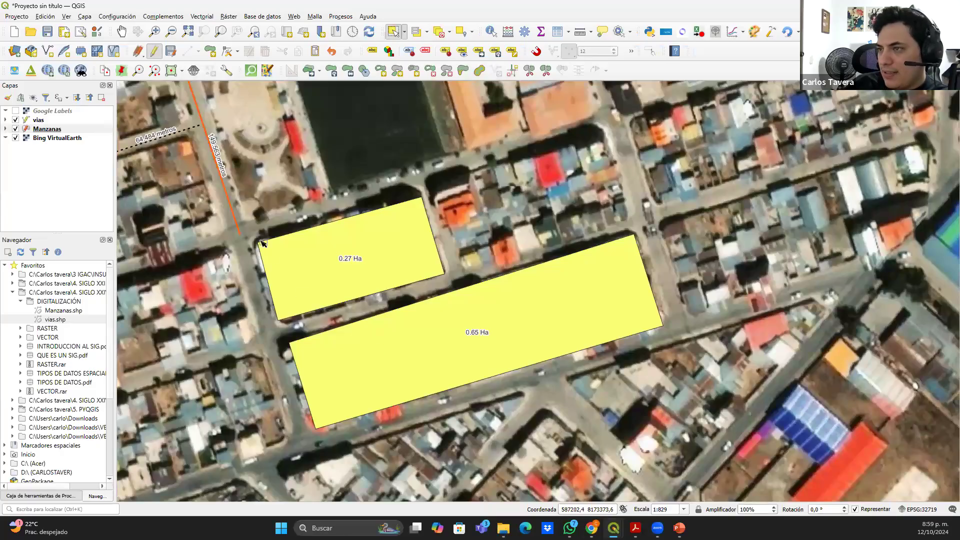
drag(388, 242, 419, 272)
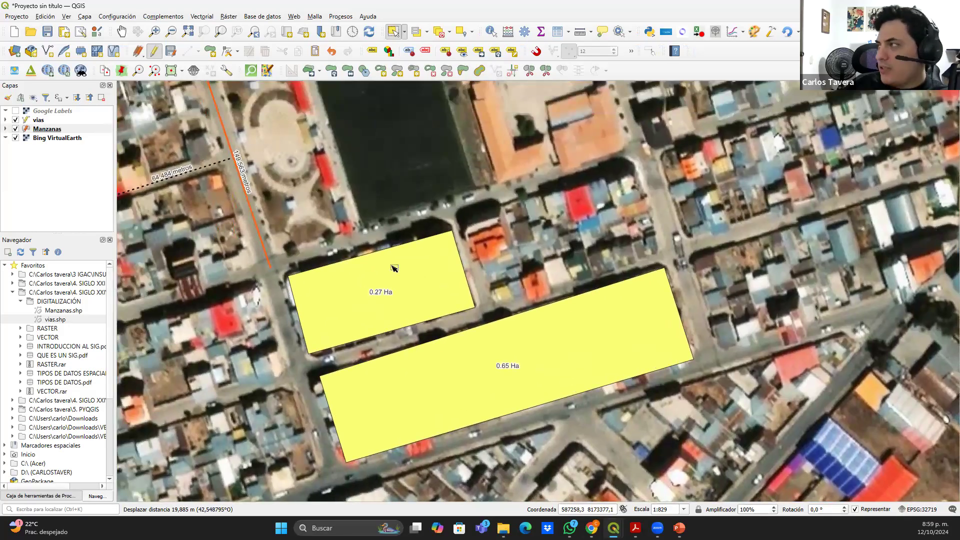
click(341, 17)
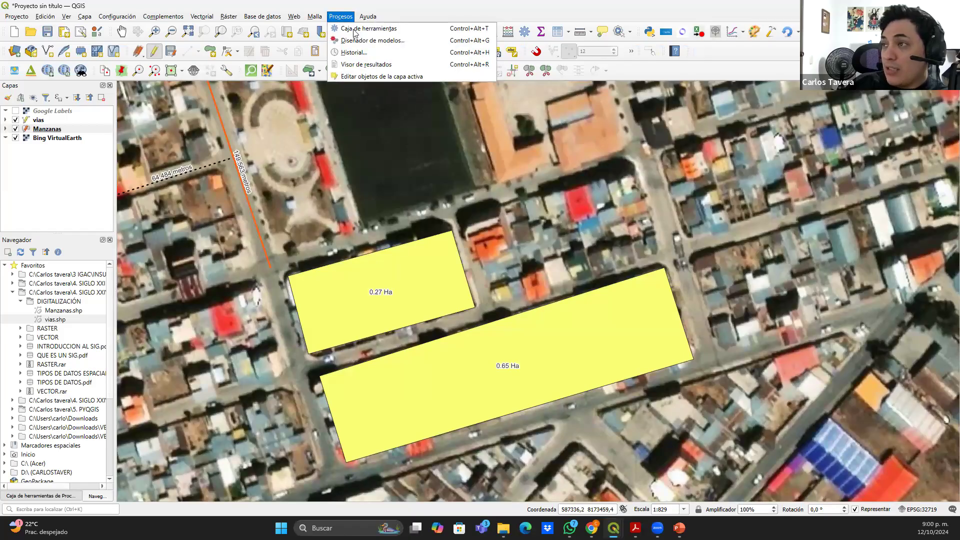
click(355, 30)
drag(46, 239, 947, 204)
drag(726, 212, 619, 249)
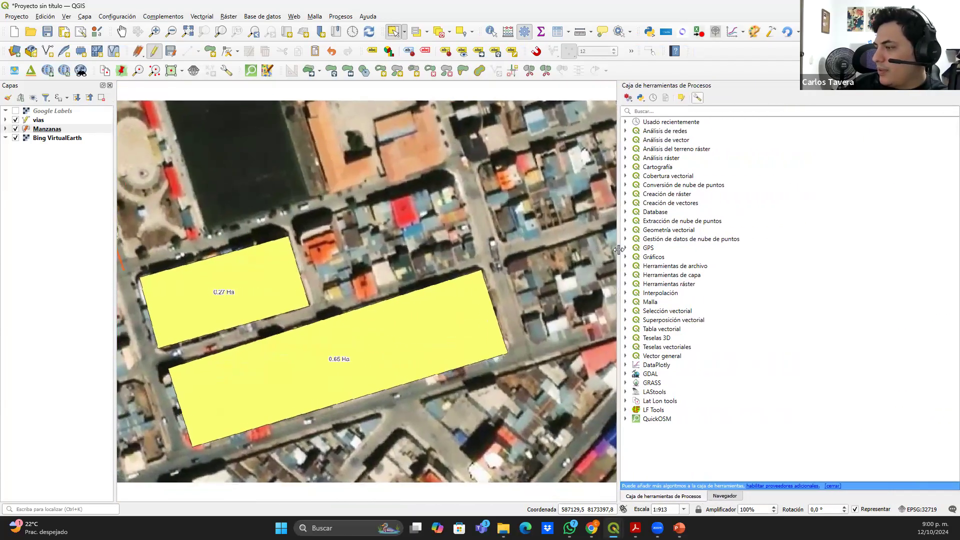
Find the Extraer vértices algorithm with the search "vertices" and run it on Manzanas, output to a temporary layer
click(647, 112)
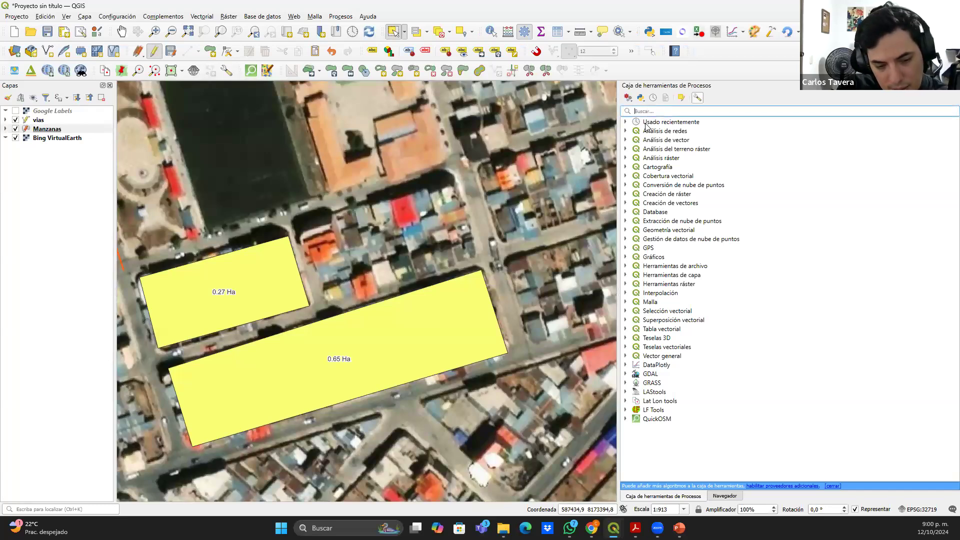
text(vertices)
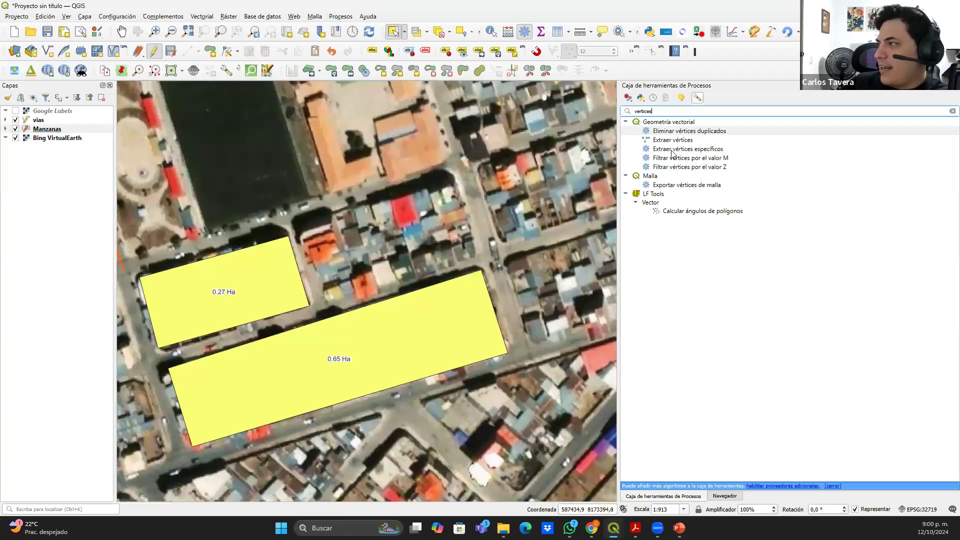
click(670, 140)
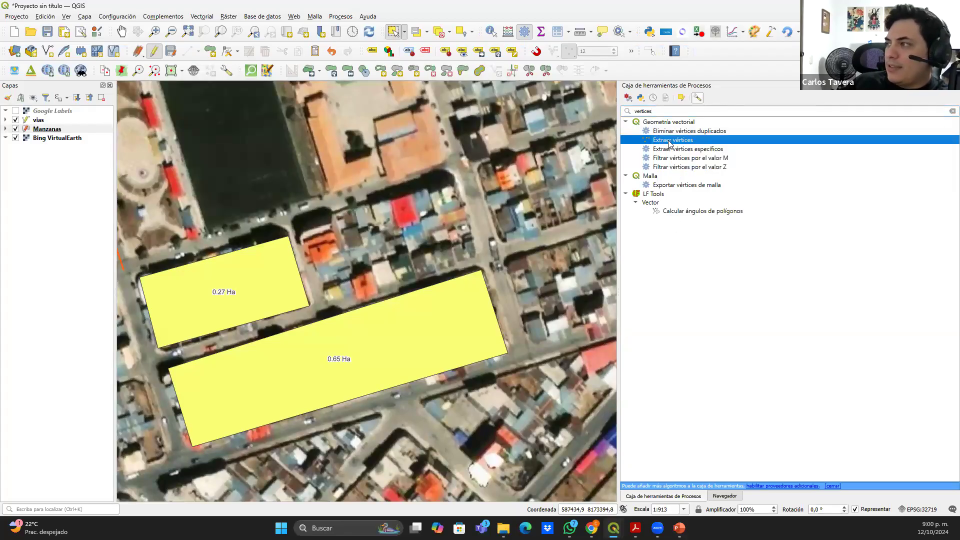
double_click(670, 141)
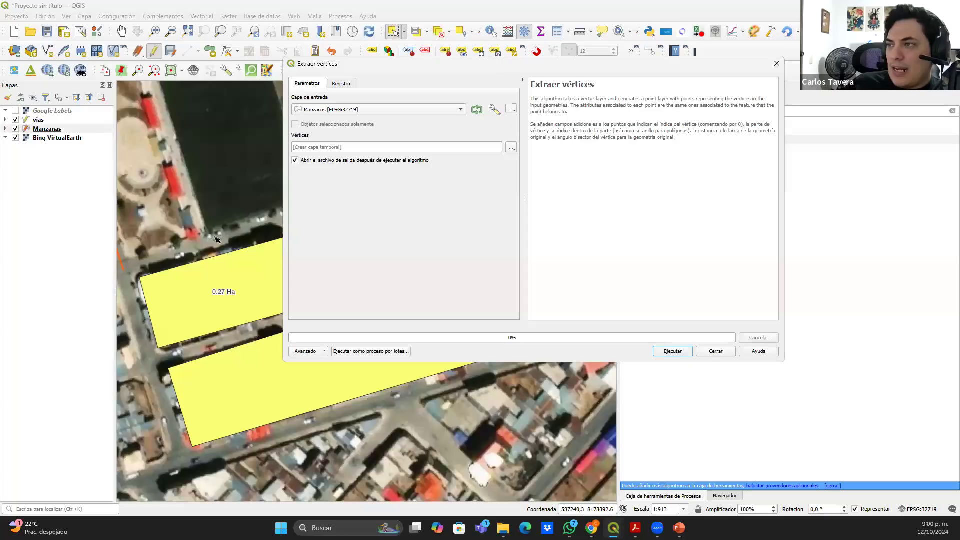
click(672, 352)
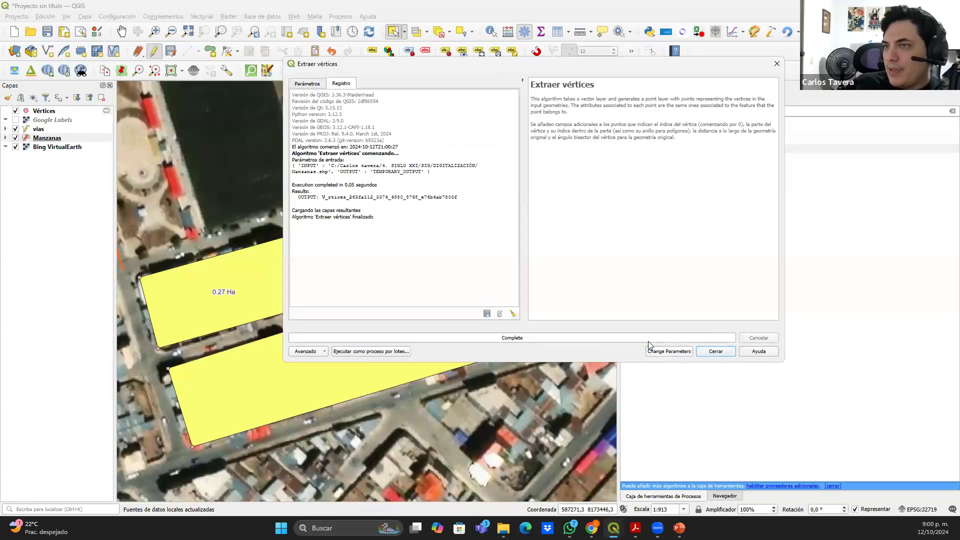
click(716, 351)
Hide the vias and Bing VirtualEarth layers, keeping the Manzanas blocks and the extracted vertices displayed
drag(418, 326, 450, 306)
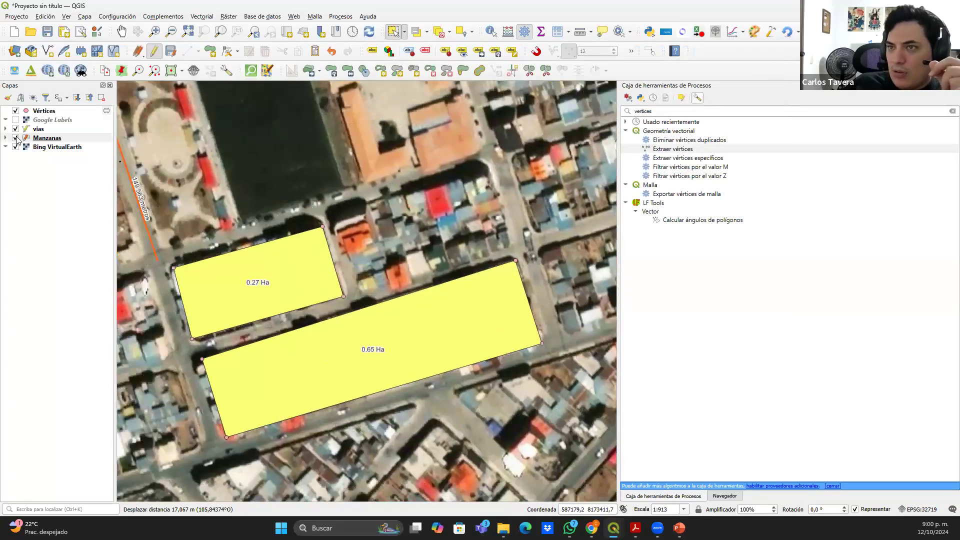
click(16, 138)
click(15, 129)
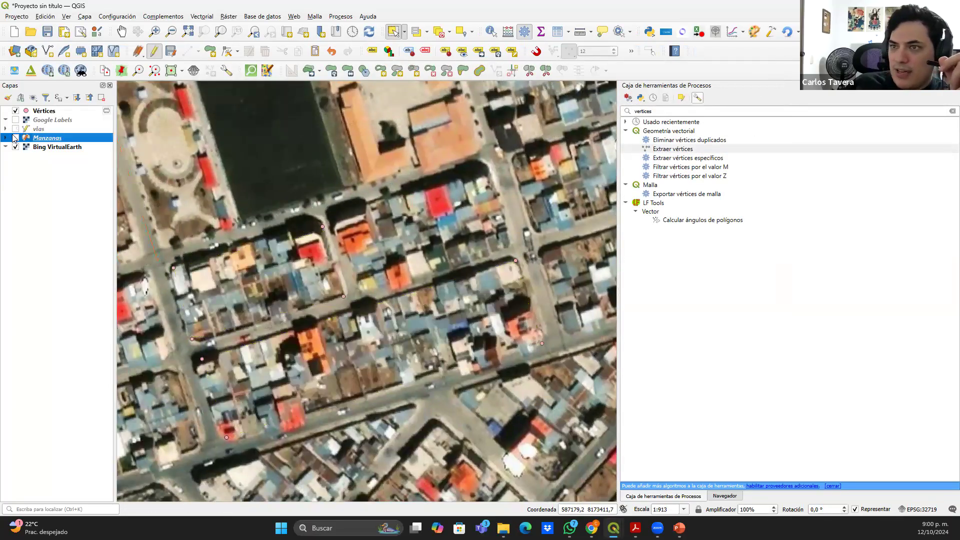
click(15, 138)
click(16, 147)
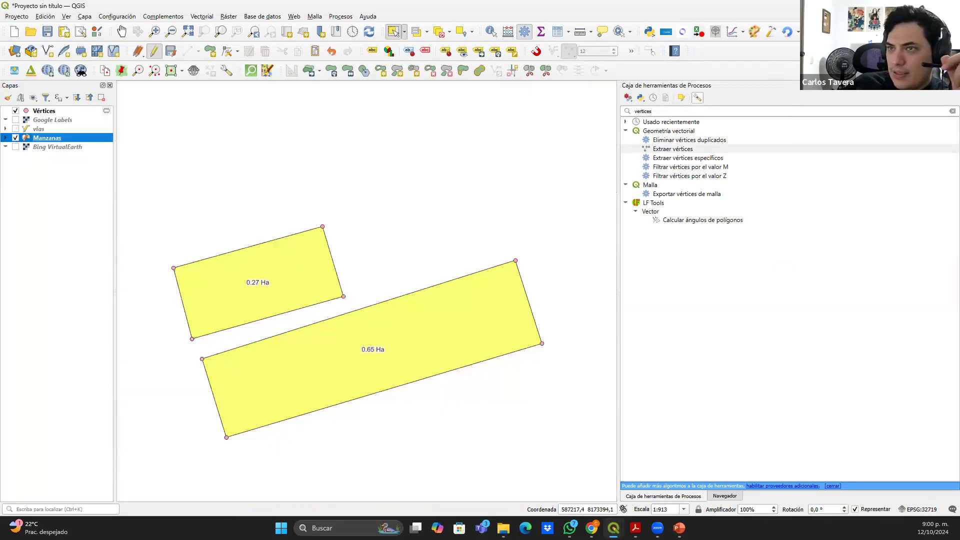
Change the symbology of the Vértices layer to the red starburst marker from the favourite symbols
double_click(27, 113)
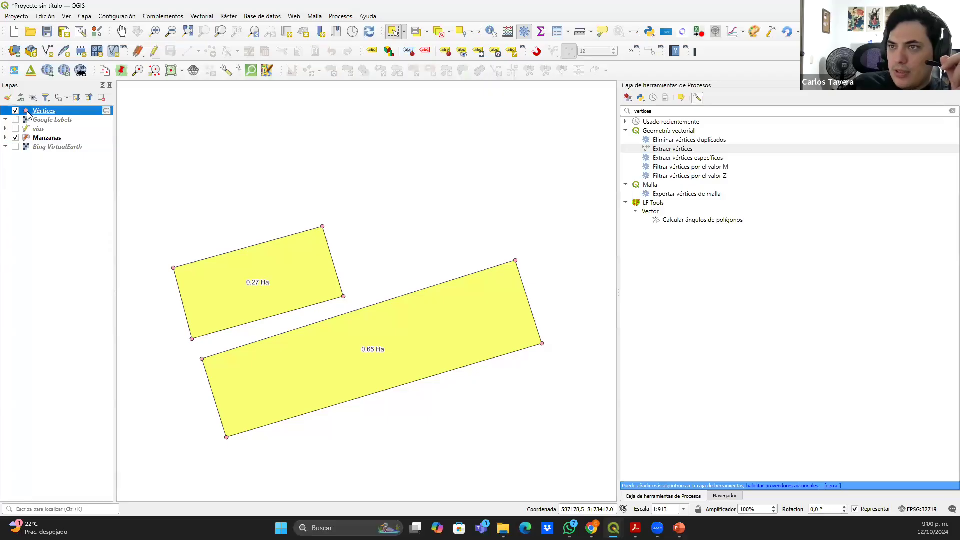
click(248, 198)
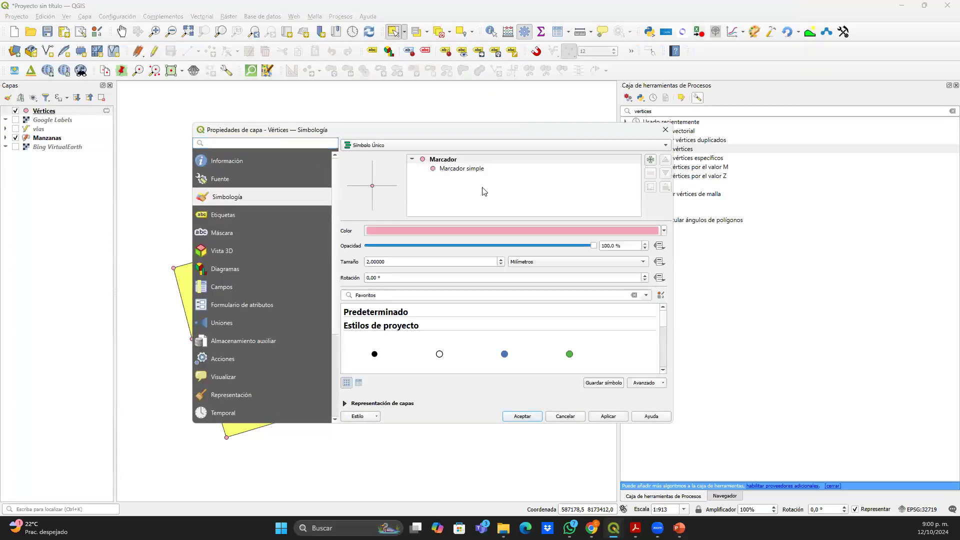
scroll(461, 353, down, 1)
click(440, 340)
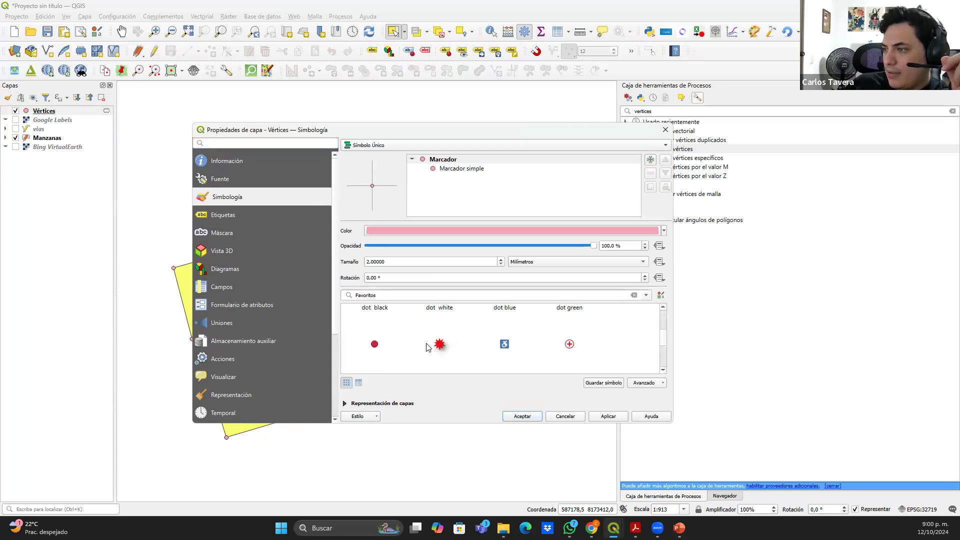
click(522, 416)
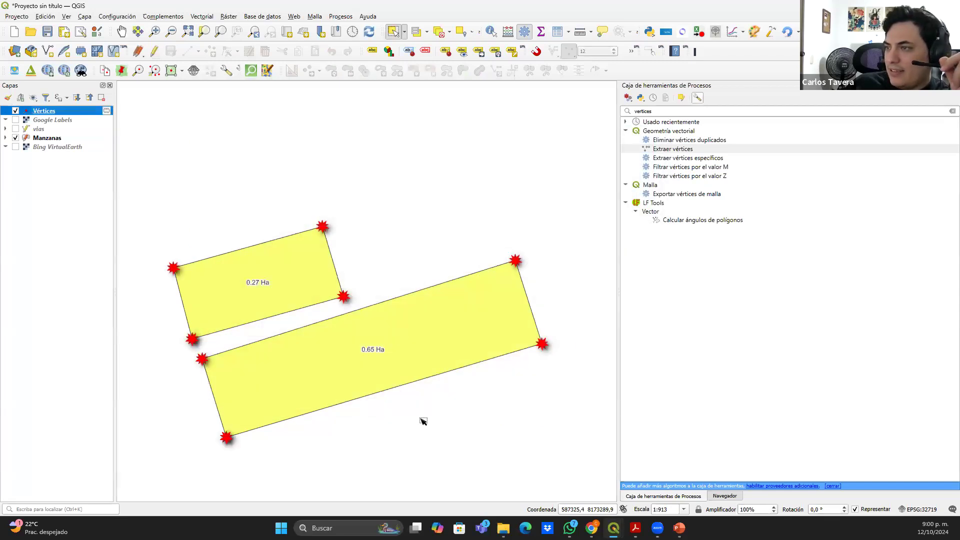
Turn the Bing VirtualEarth imagery back on and inspect the vertex markers on the blocks
click(14, 120)
click(14, 120)
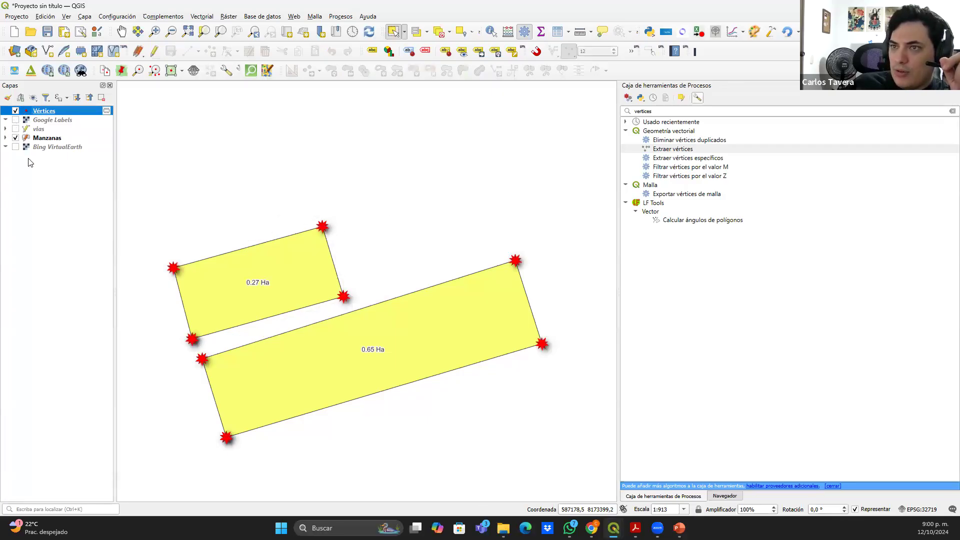
click(15, 147)
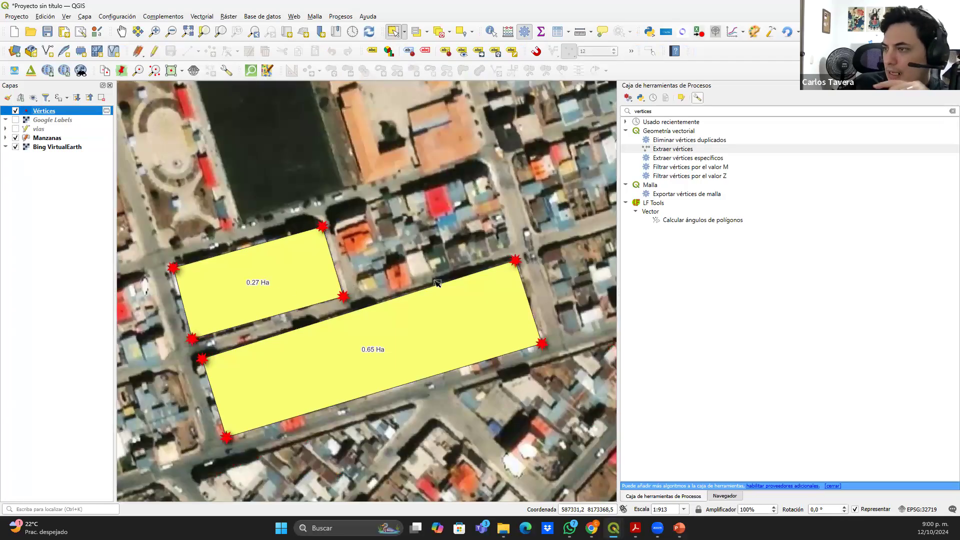
scroll(390, 237, down, 1)
drag(390, 237, 381, 263)
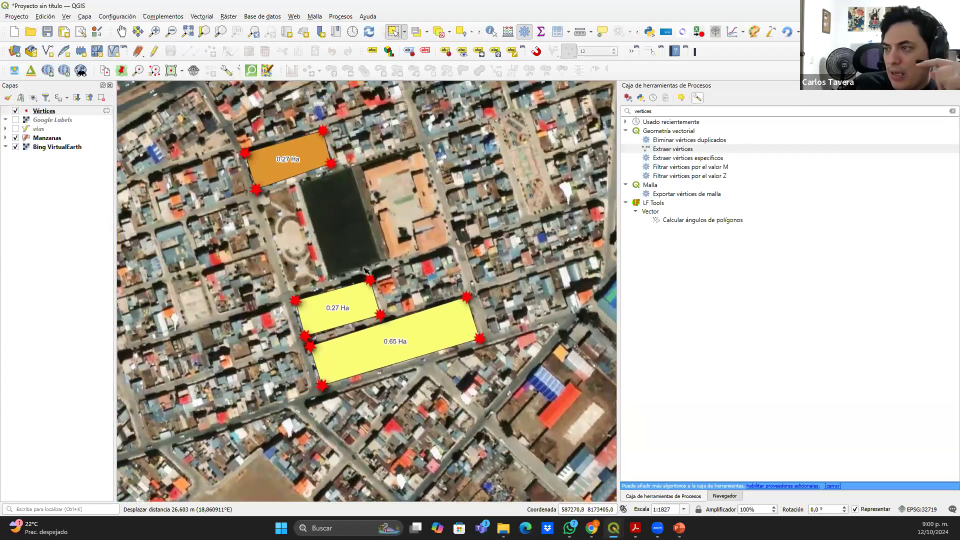
scroll(406, 358, up, 1)
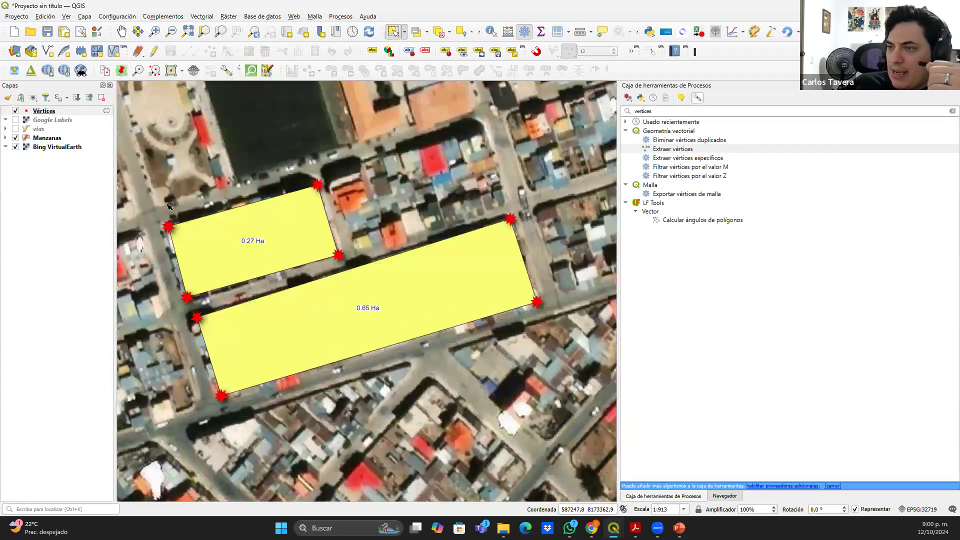
Open the attribute table of the Vértices layer to examine its records
click(56, 112)
right_click(56, 112)
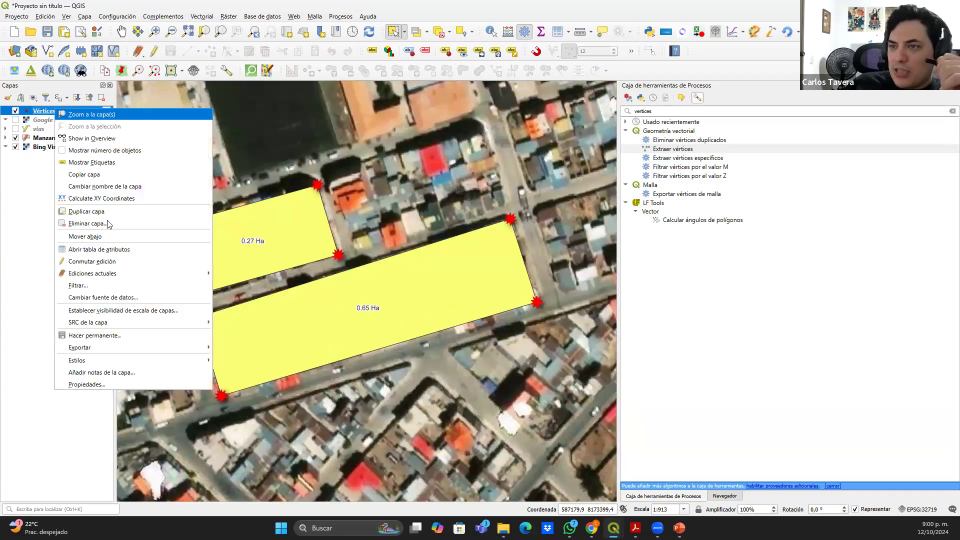
click(120, 248)
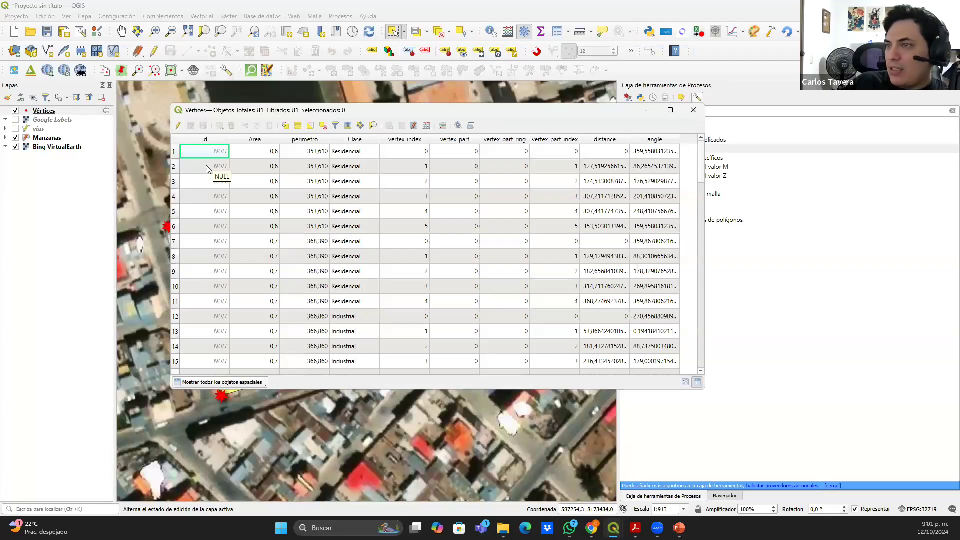
Enable editing on the Vértices table and add a decimal (real) field named CoorX with length 10 and precision 3
drag(351, 112, 256, 114)
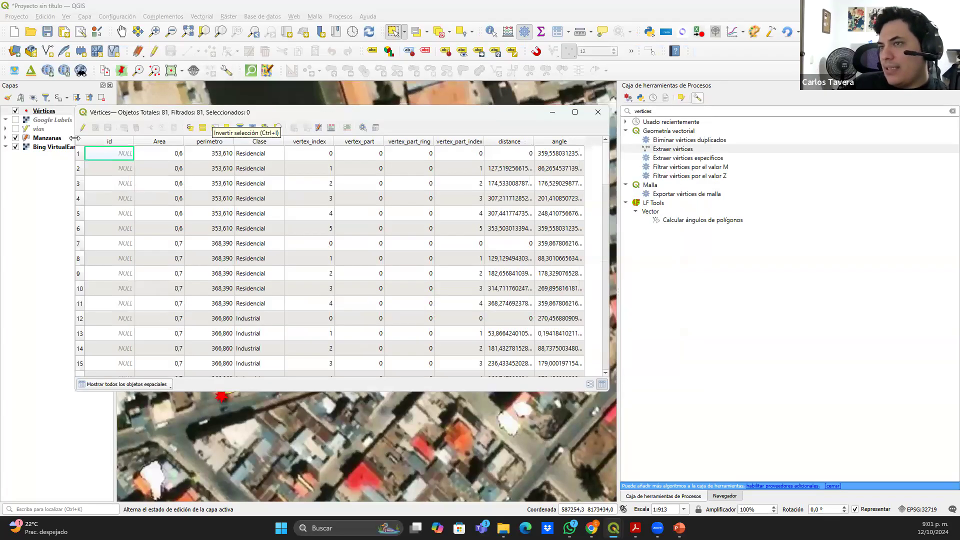
click(81, 129)
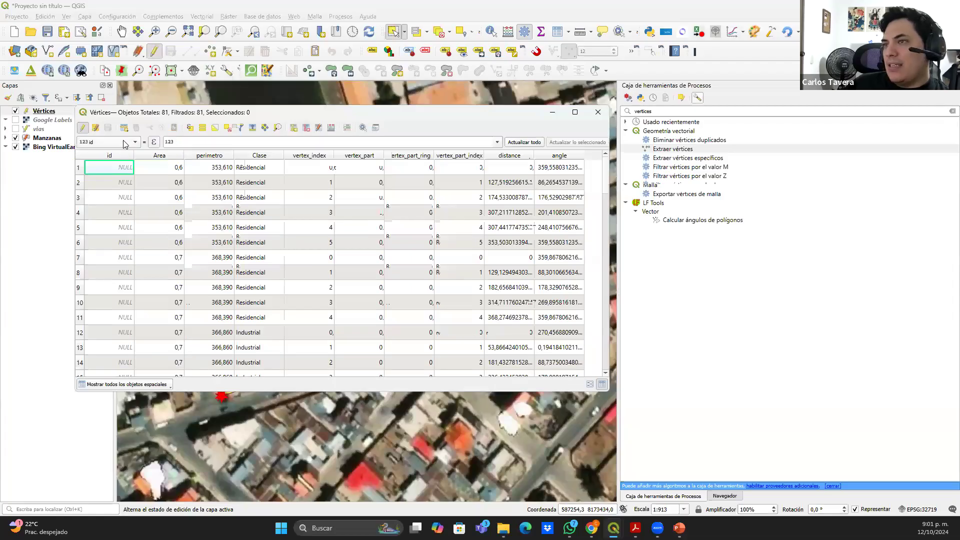
click(294, 129)
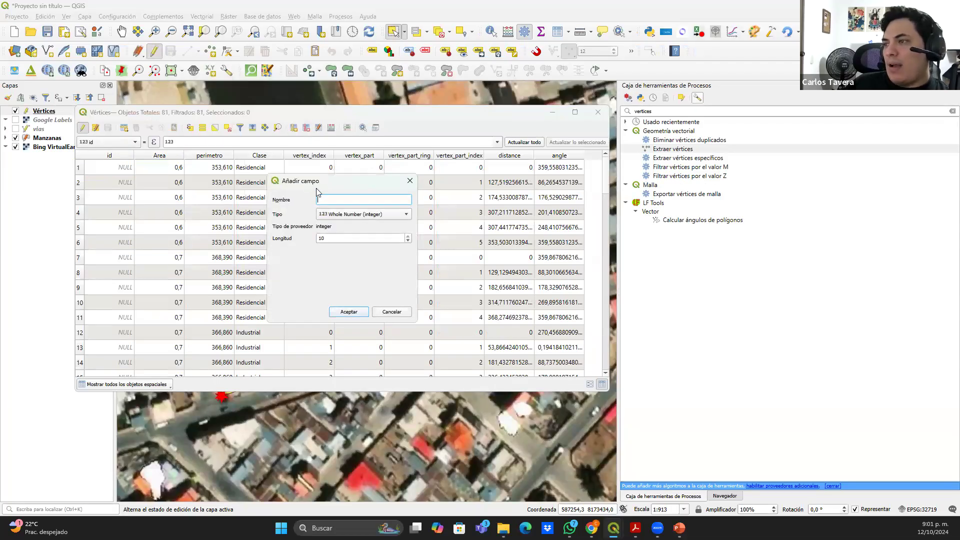
text(CoorX)
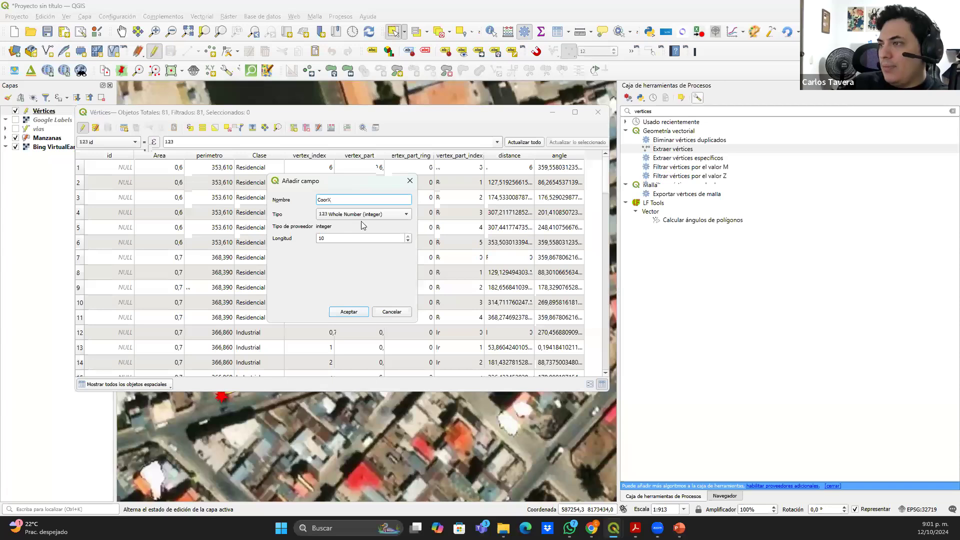
click(366, 215)
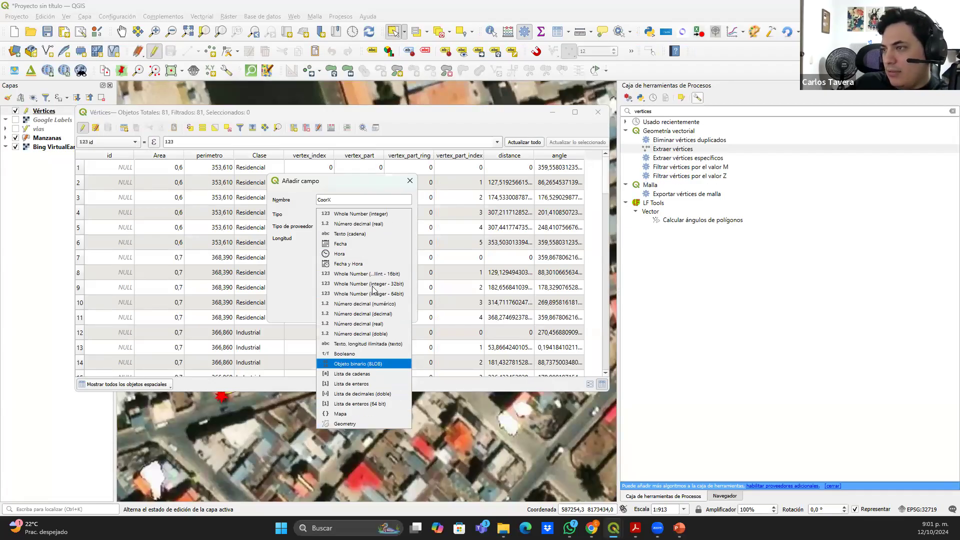
click(387, 224)
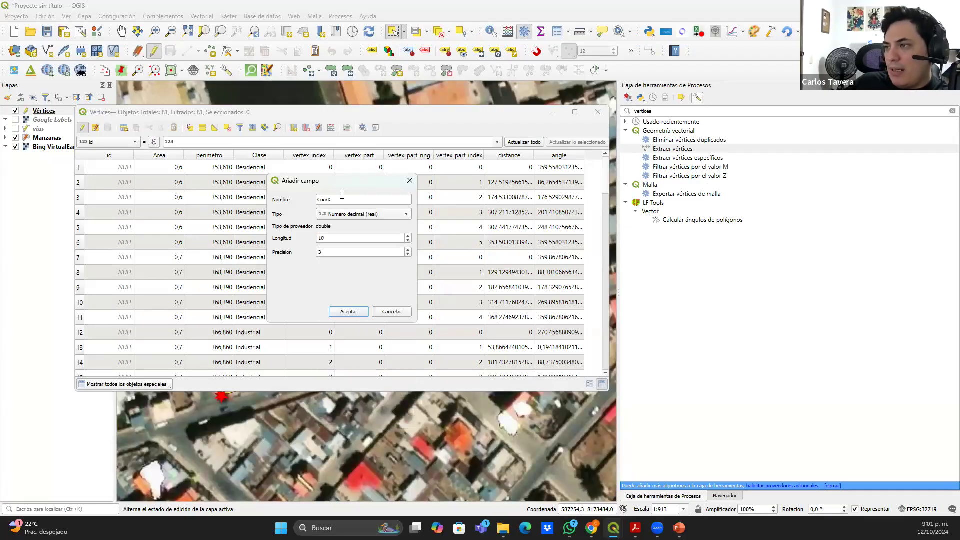
click(349, 313)
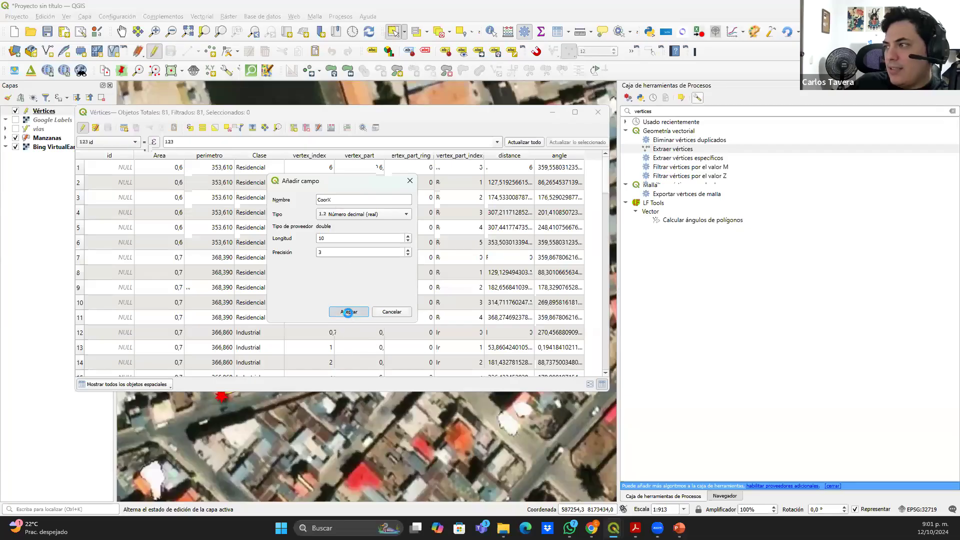
drag(172, 374, 450, 393)
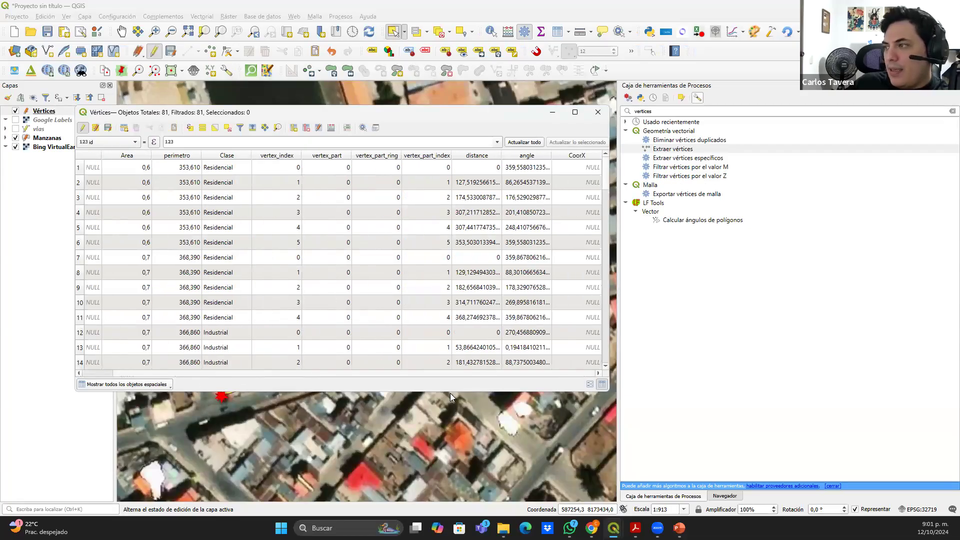
Add a second decimal (real) field named CoorY with length 10 and precision 3 to the Vértices table
click(294, 128)
text(C)
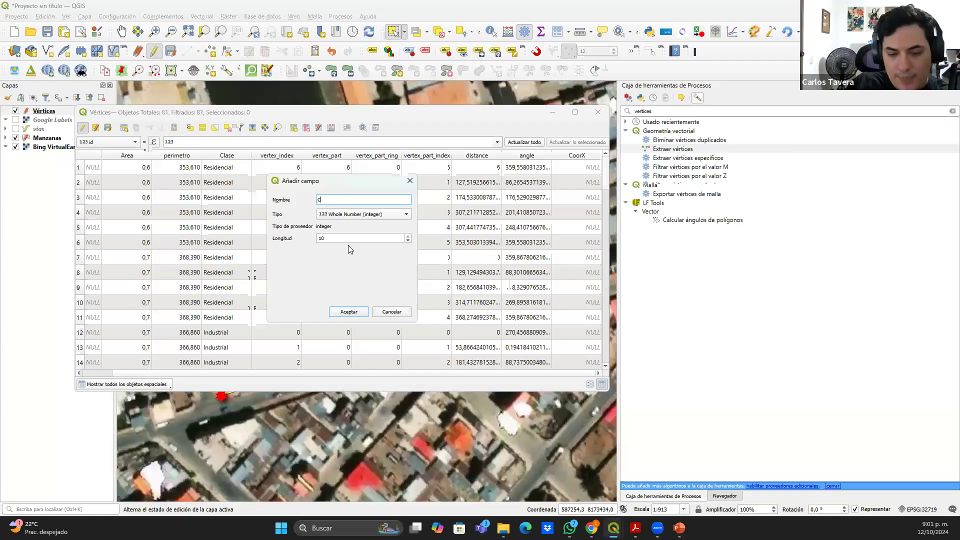
text(oorY)
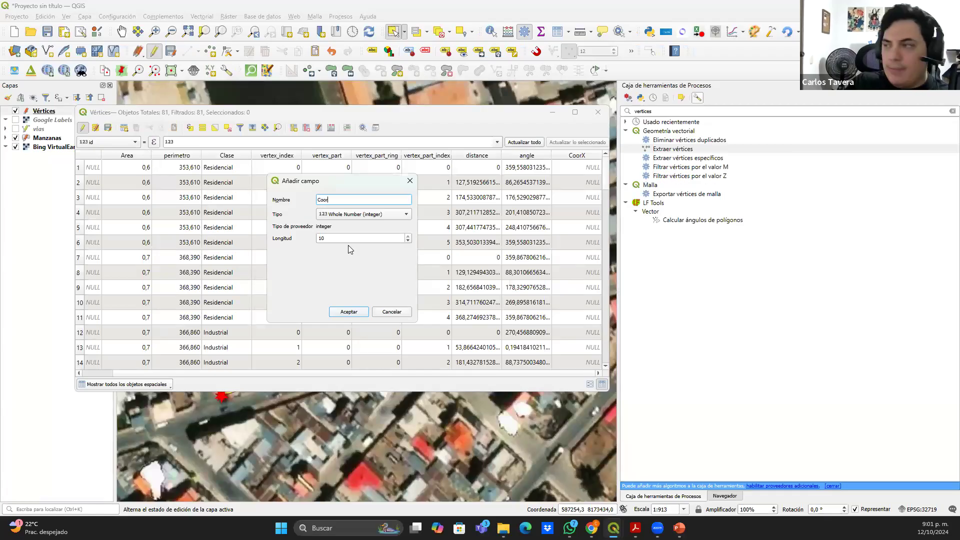
click(382, 215)
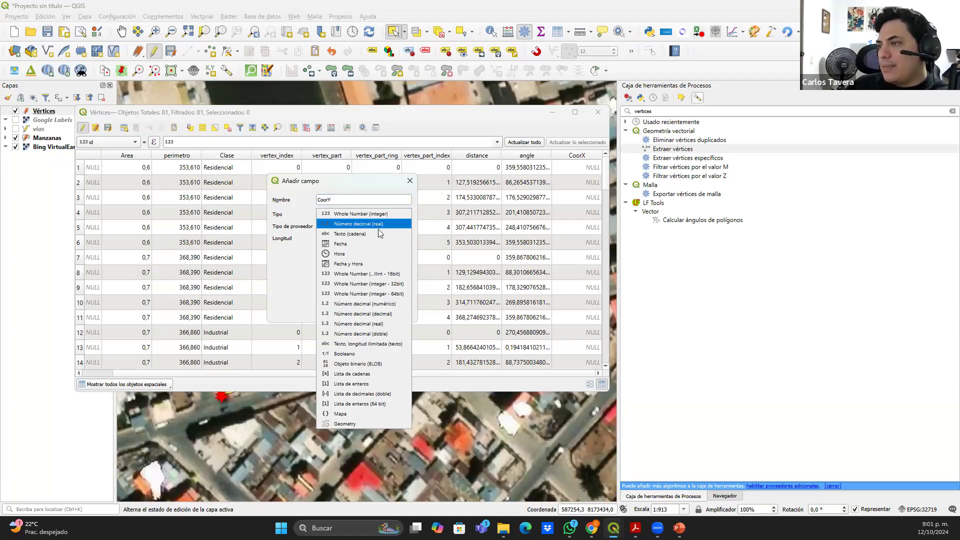
click(379, 224)
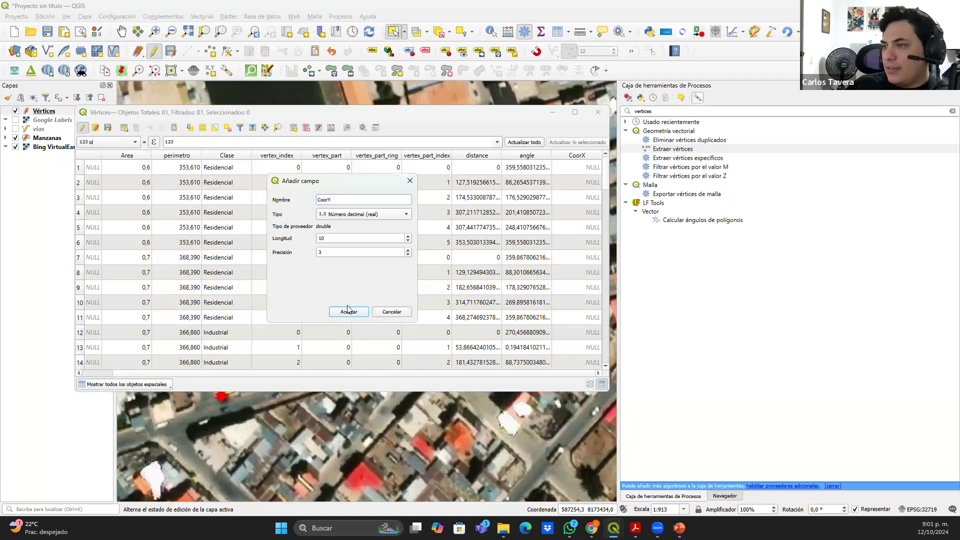
click(348, 311)
scroll(513, 374, right, 3)
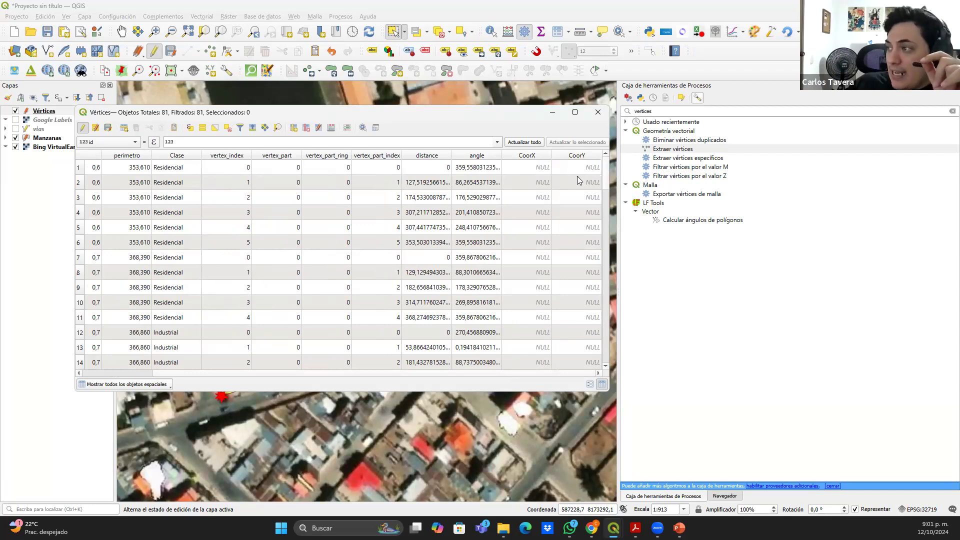
Update the existing CoorX field with the expression $x using the field calculator
click(331, 128)
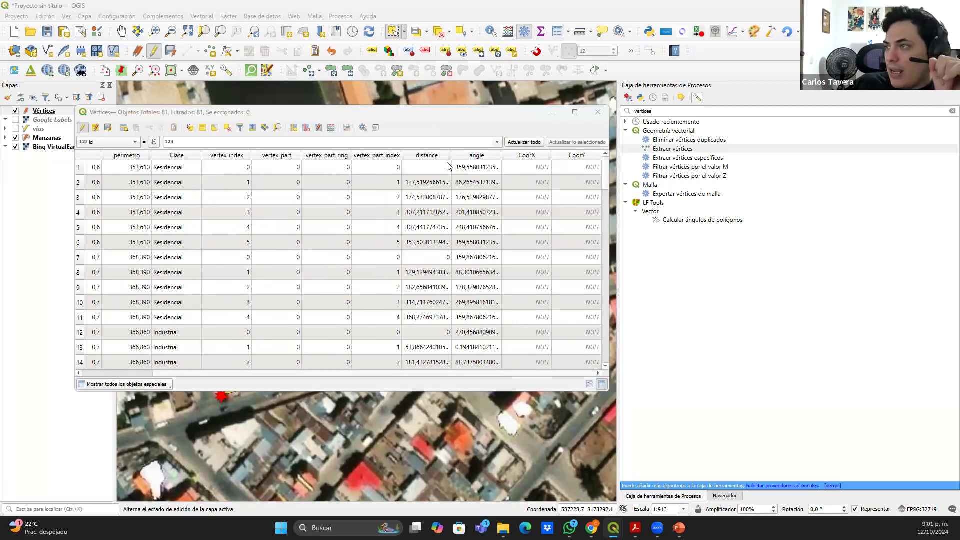
click(383, 101)
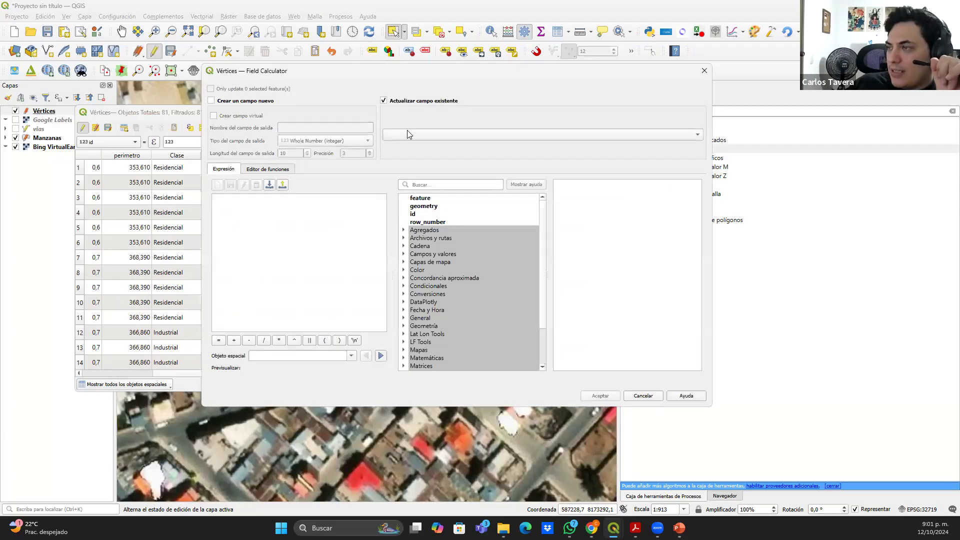
click(410, 134)
click(439, 235)
click(352, 238)
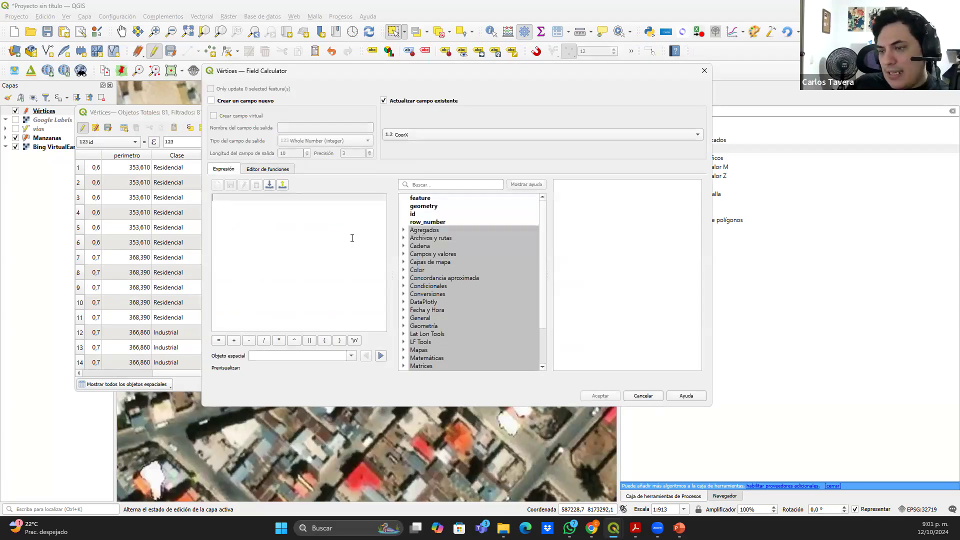
text($x)
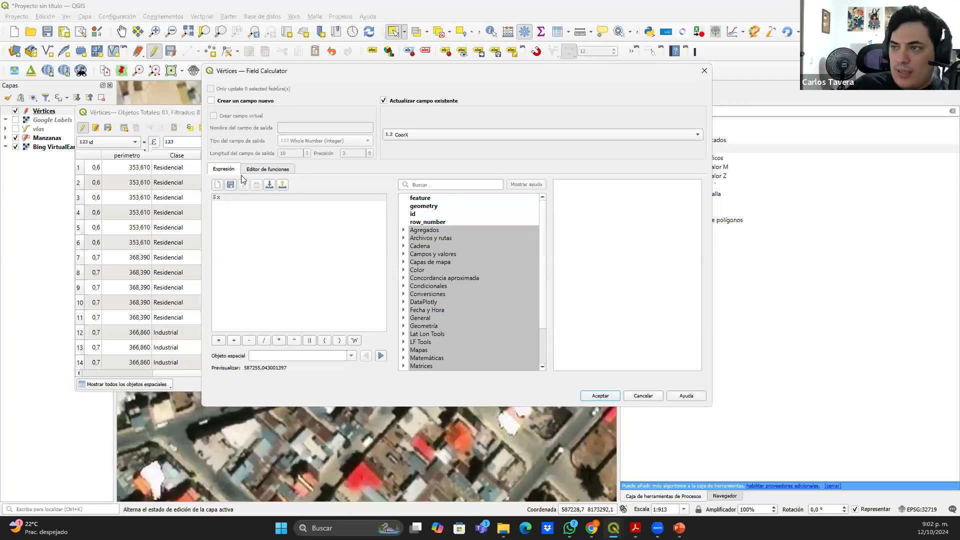
click(604, 395)
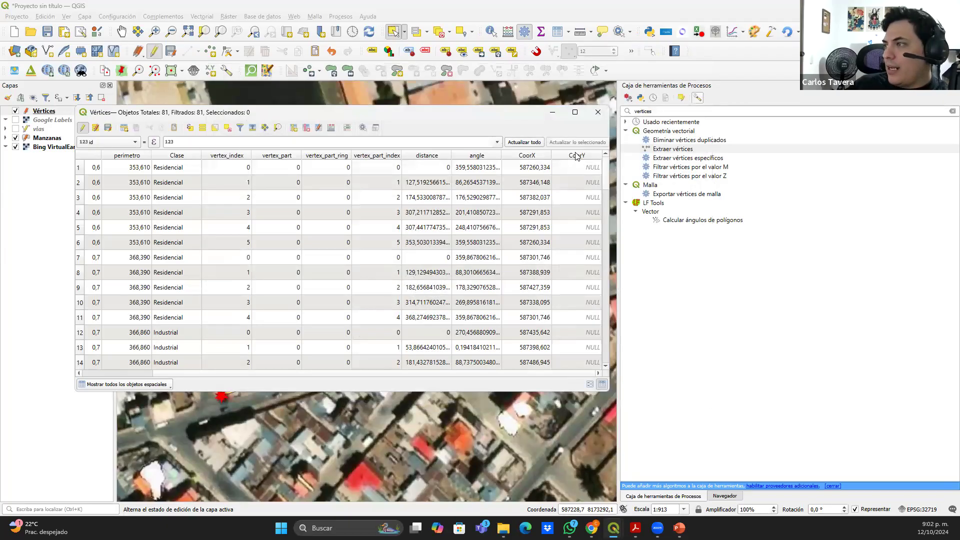
Update the existing CoorY field with the expression $y using the field calculator
right_click(577, 159)
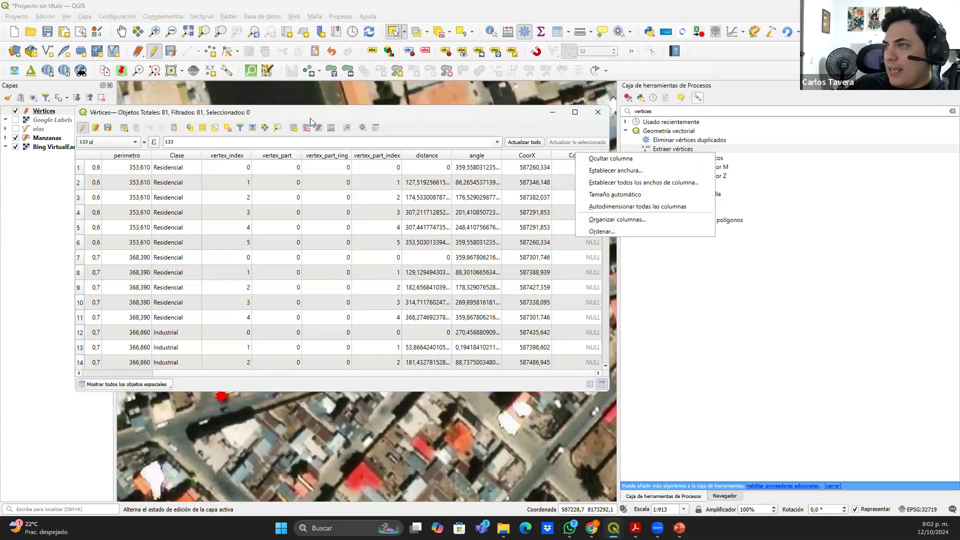
click(331, 130)
click(330, 129)
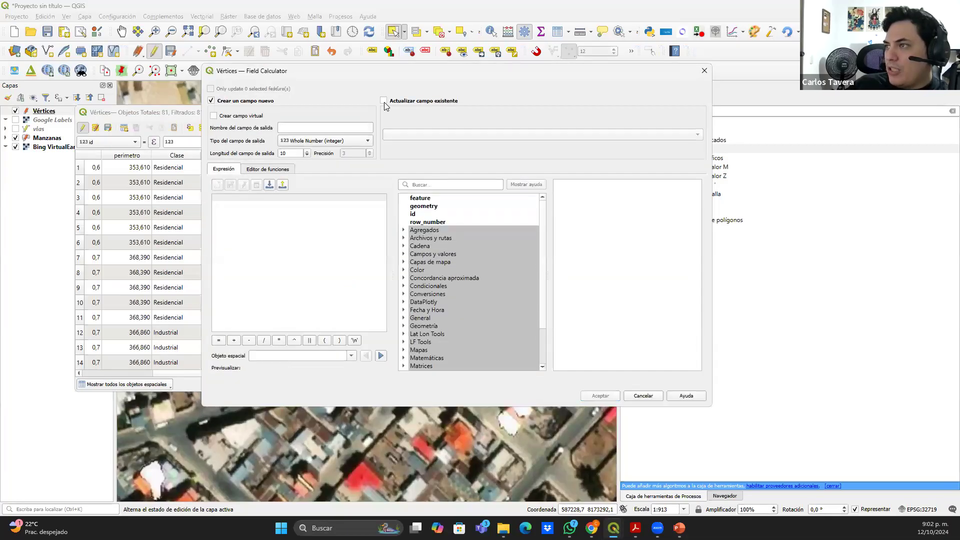
click(399, 137)
click(415, 244)
click(299, 241)
text($y)
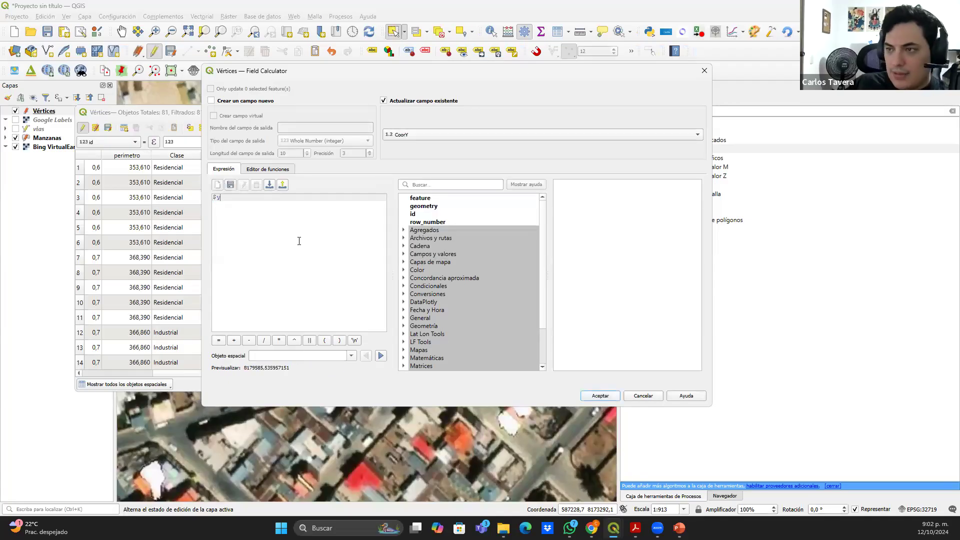
click(600, 395)
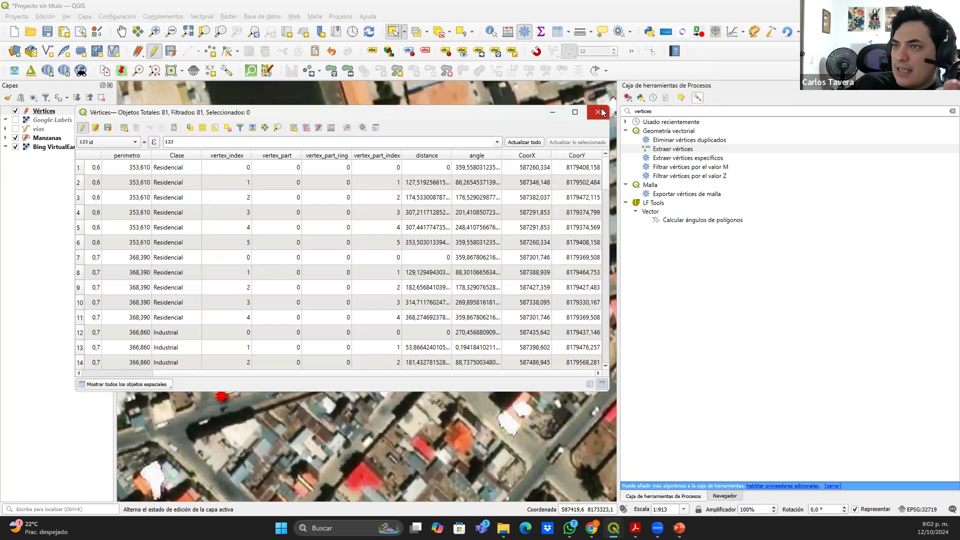
Close the attribute table and set the Vértices layer's labelling to single labels (Etiquetas sencillas) in its properties
click(599, 112)
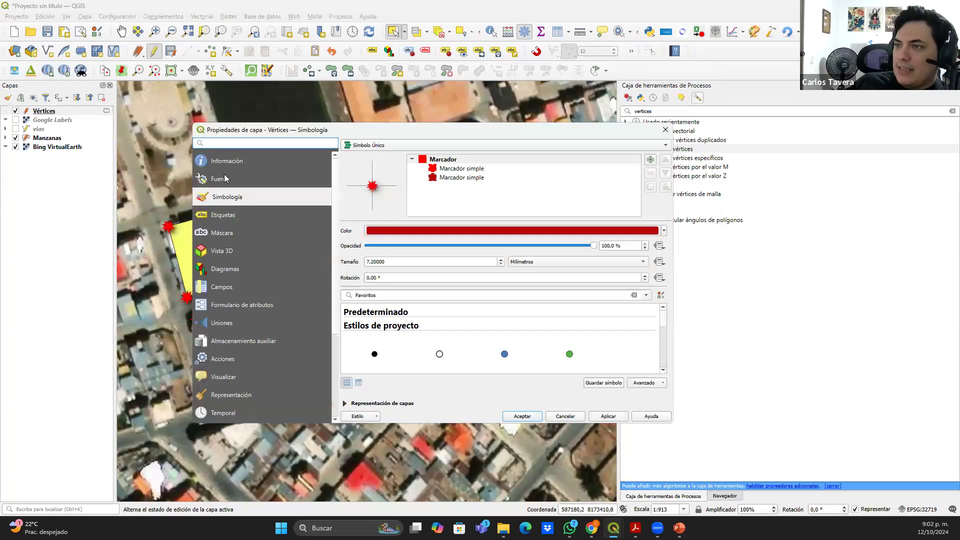
click(237, 216)
click(395, 146)
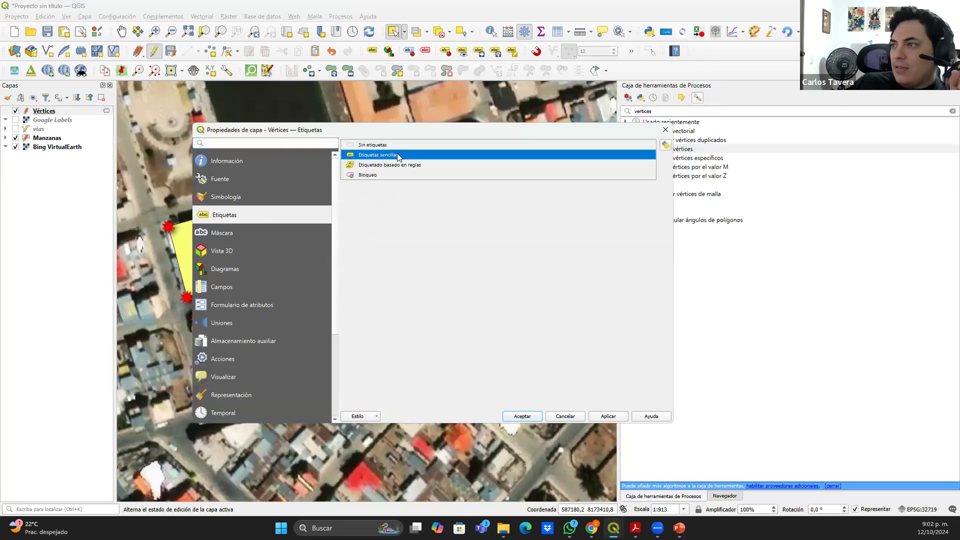
click(398, 156)
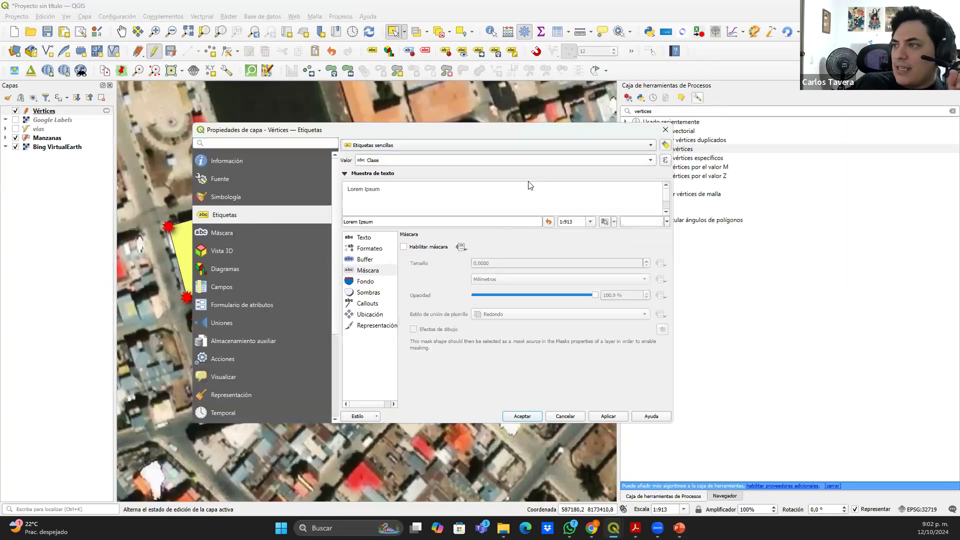
Replace the label expression with "CoorX" || '\n' || "CoorY" so the two coordinates stack on separate lines
click(665, 161)
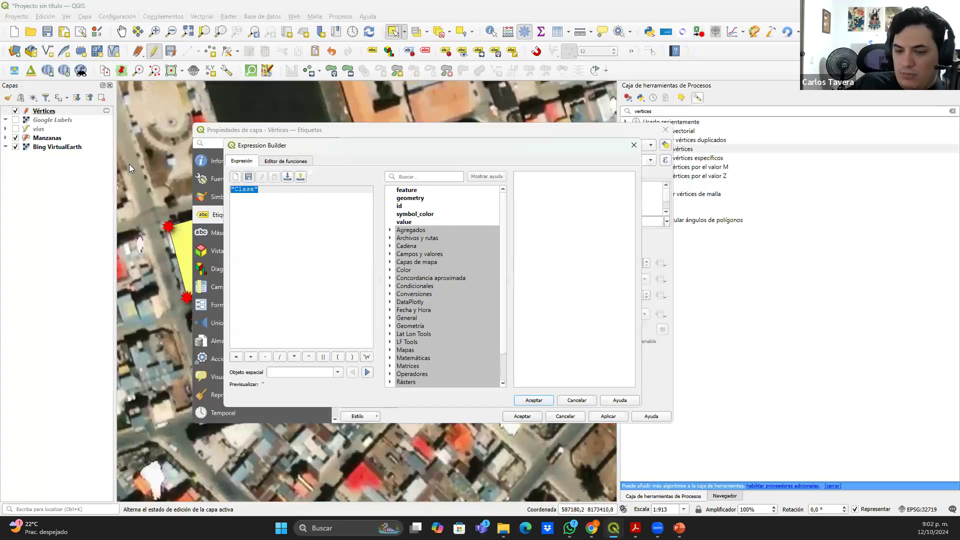
key(BackSpace)
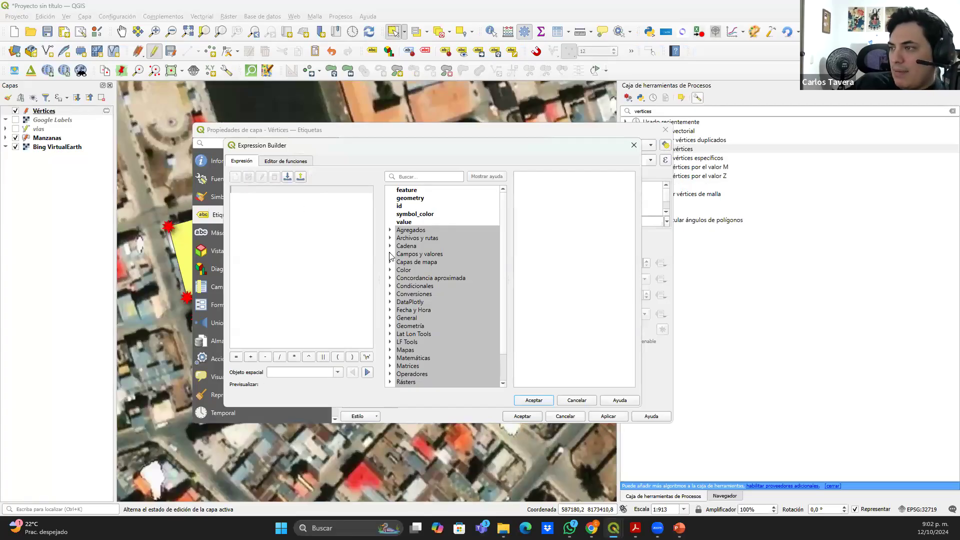
click(390, 254)
scroll(436, 342, down, 2)
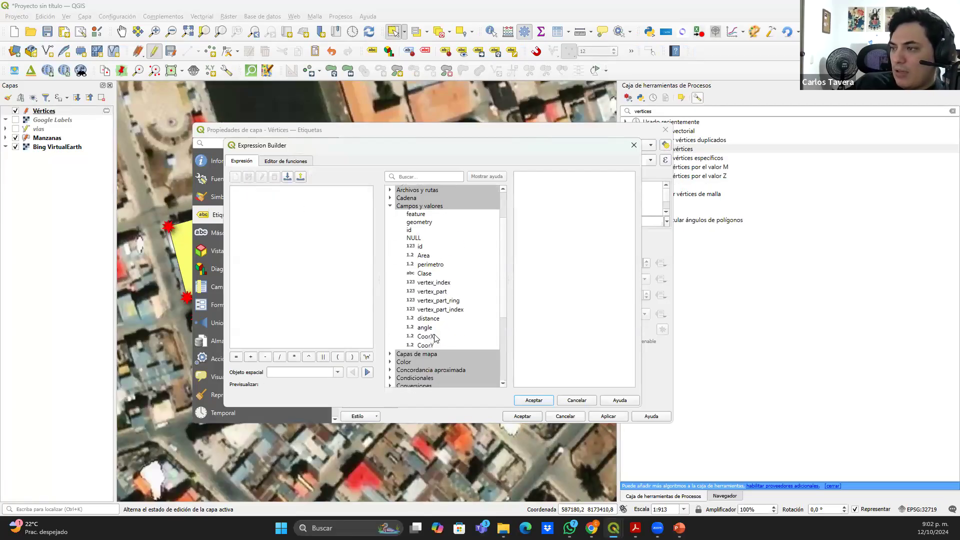
double_click(426, 336)
double_click(426, 346)
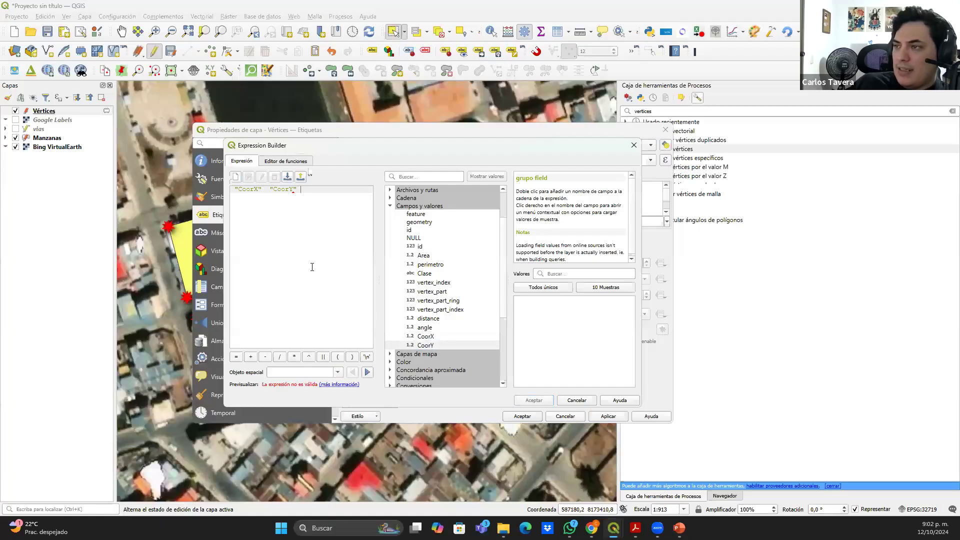
click(324, 357)
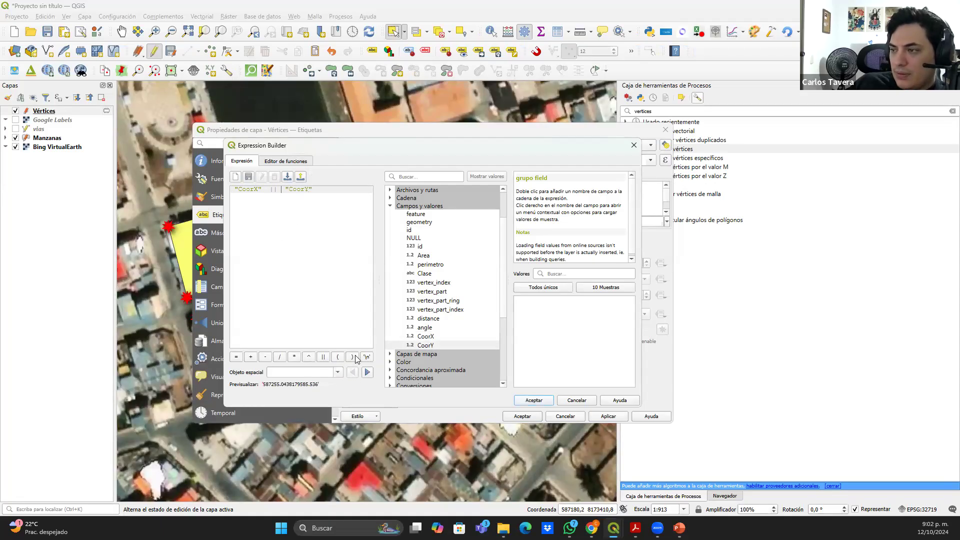
click(366, 357)
click(324, 357)
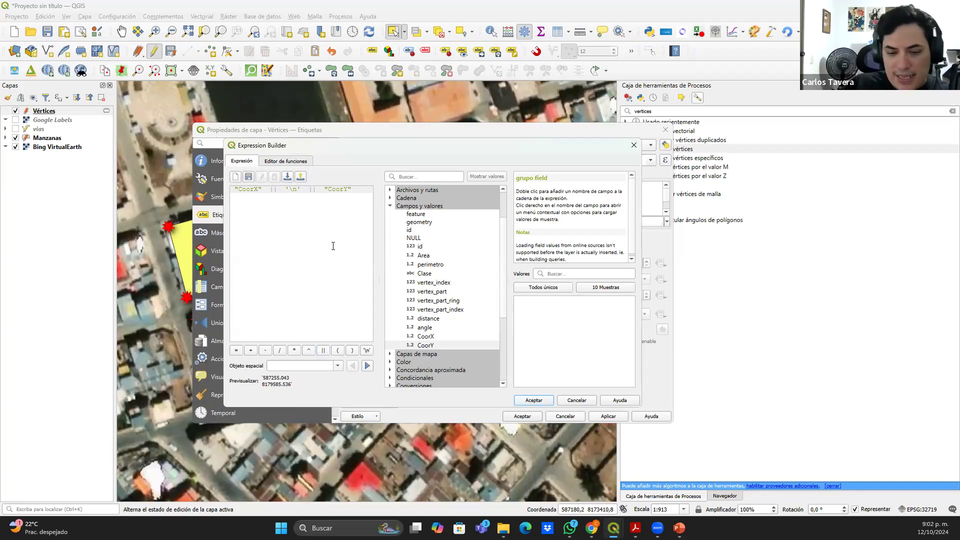
Extend the label expression to 'X: ' || "CoorX" || '\n' || 'Y: ' || "CoorY" and accept it
text('' )
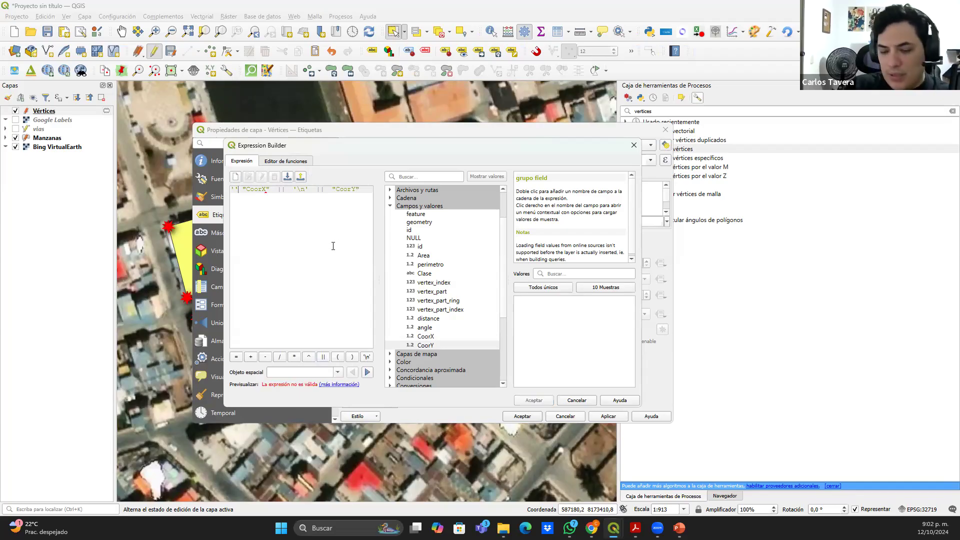
text(X:)
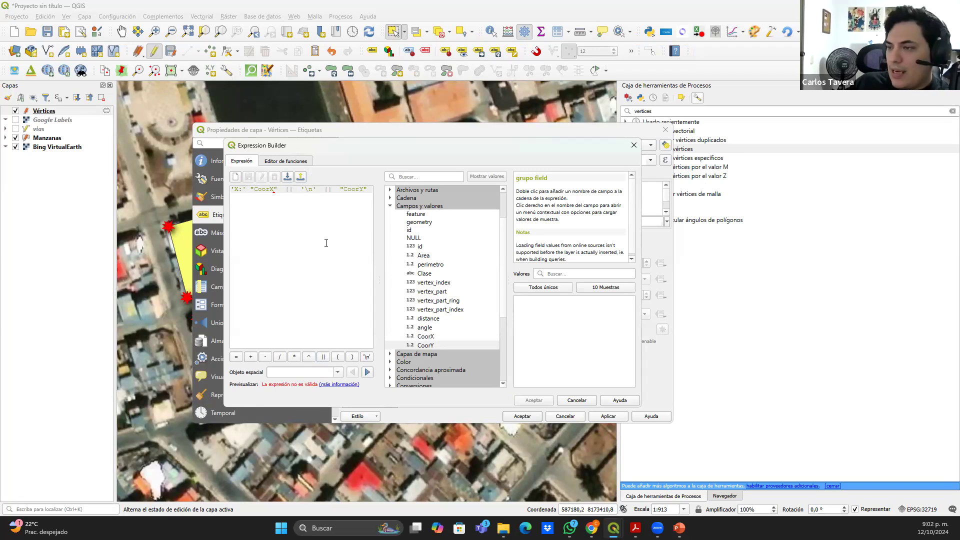
click(324, 356)
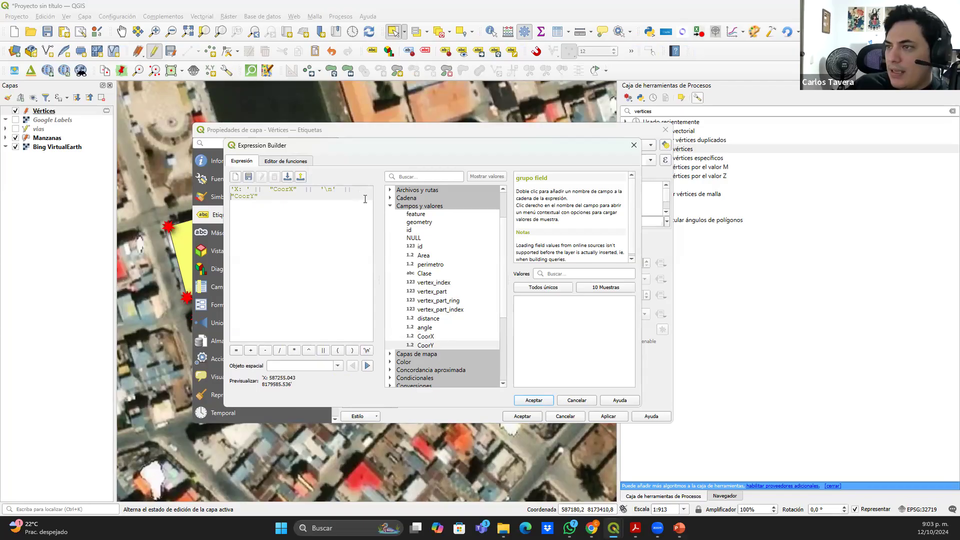
text(' || ')
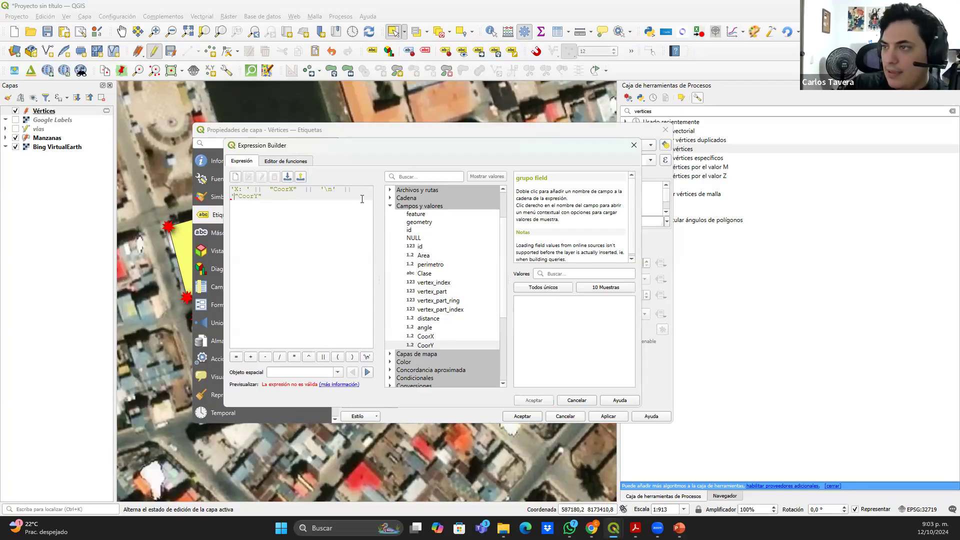
text(Y)
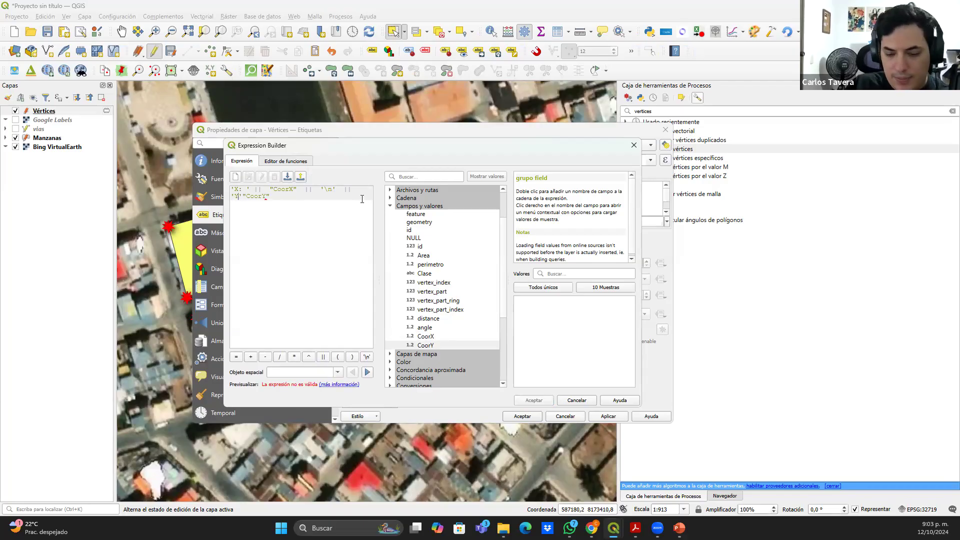
text(: ')
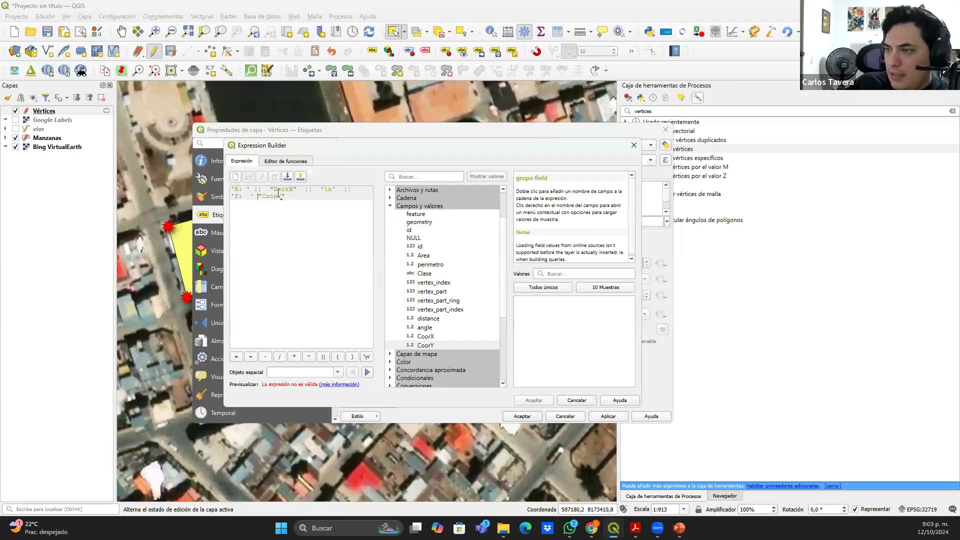
click(324, 357)
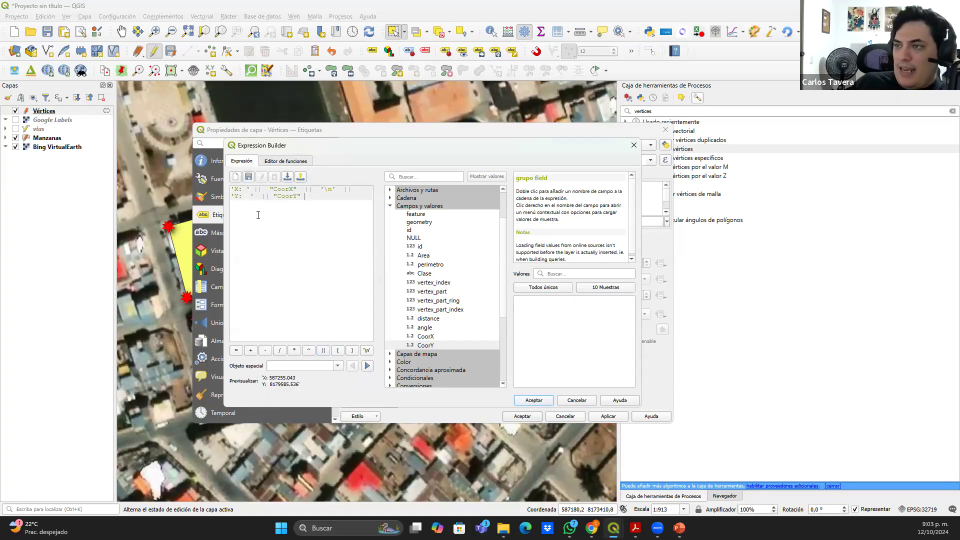
click(534, 401)
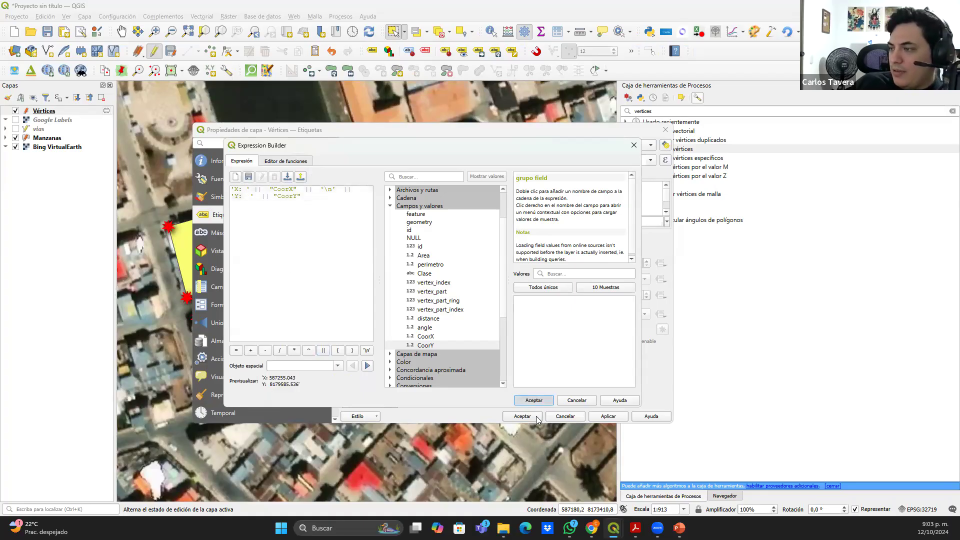
Enable the text buffer for the Vértices labels and accept the layer properties
click(368, 259)
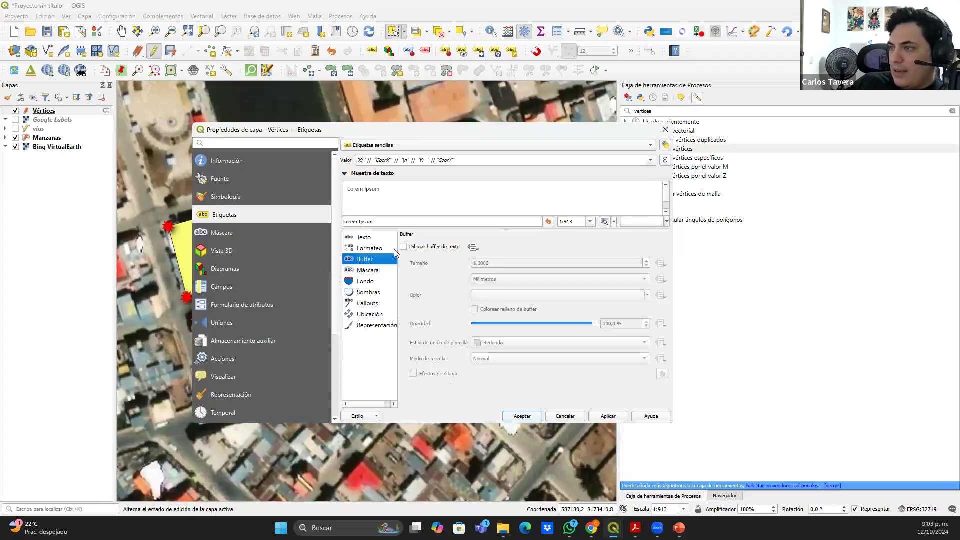
click(380, 270)
click(404, 247)
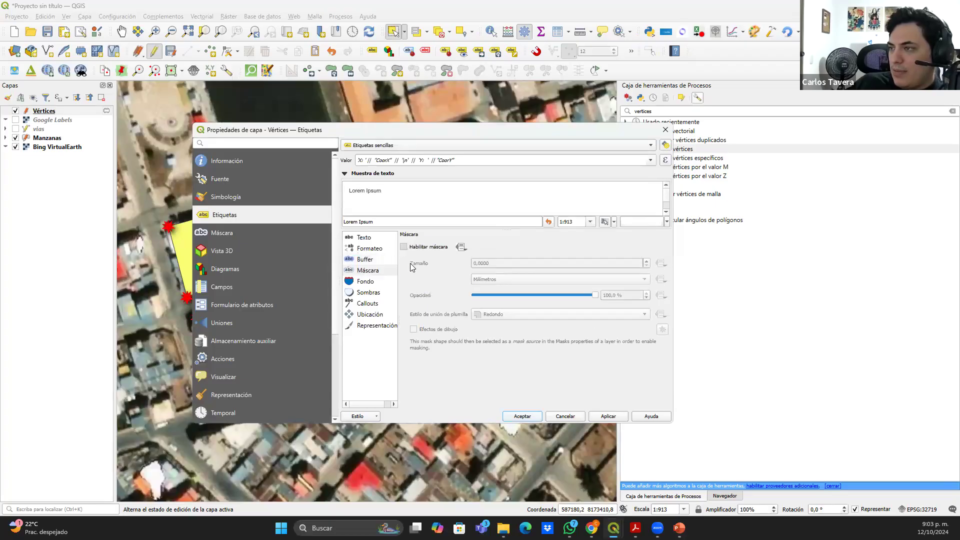
click(520, 417)
Examine the coordinate labels at the corners of the orange block and the two elongated yellow blocks
drag(208, 292, 303, 287)
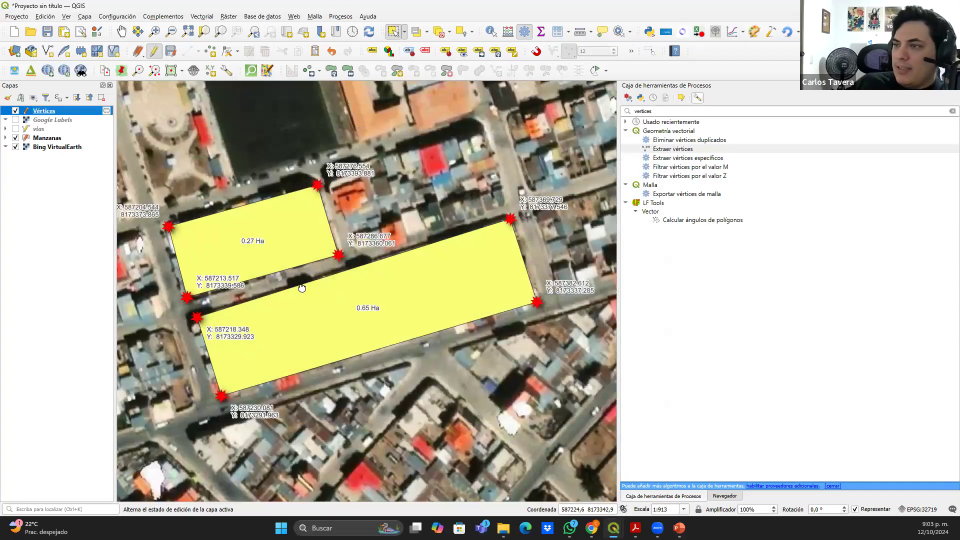
scroll(336, 213, down, 2)
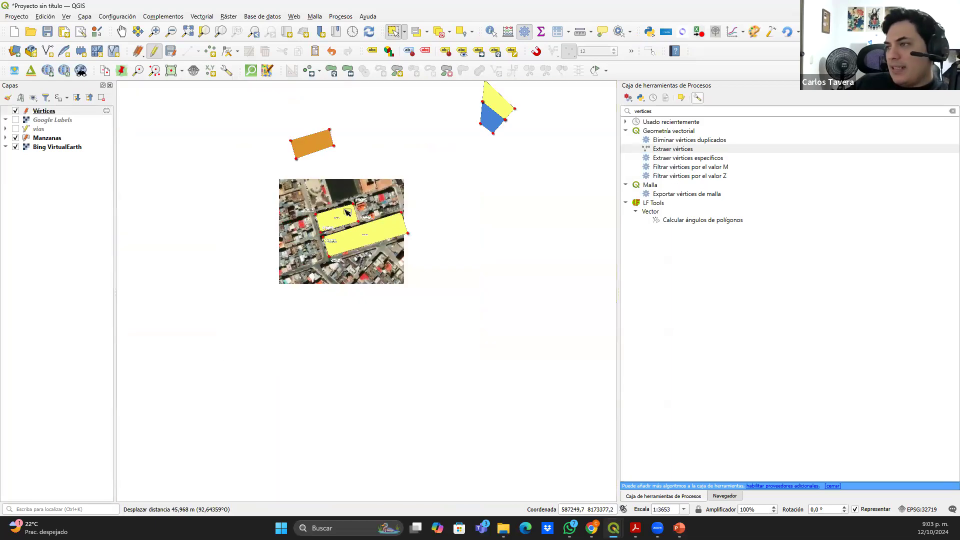
drag(313, 148, 322, 188)
scroll(321, 188, up, 2)
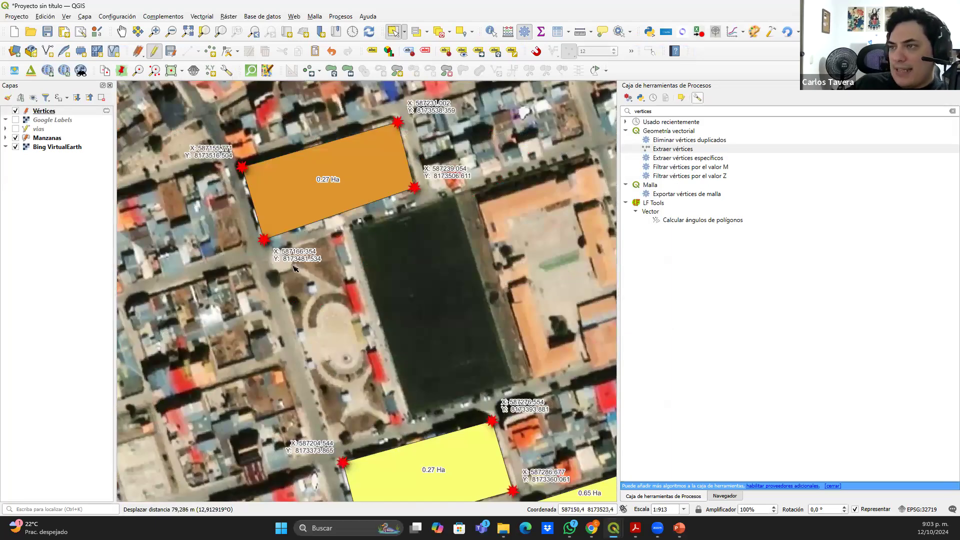
scroll(210, 168, up, 1)
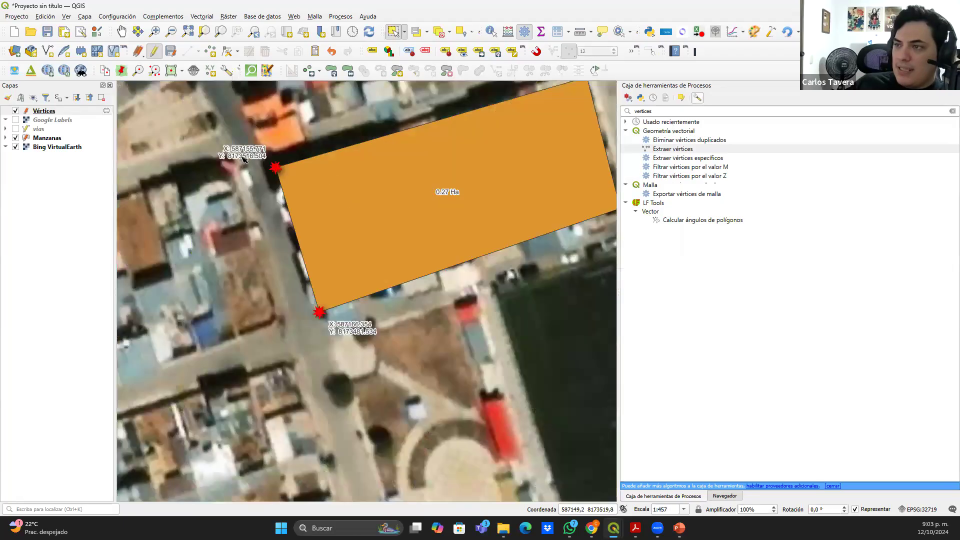
drag(416, 356, 410, 398)
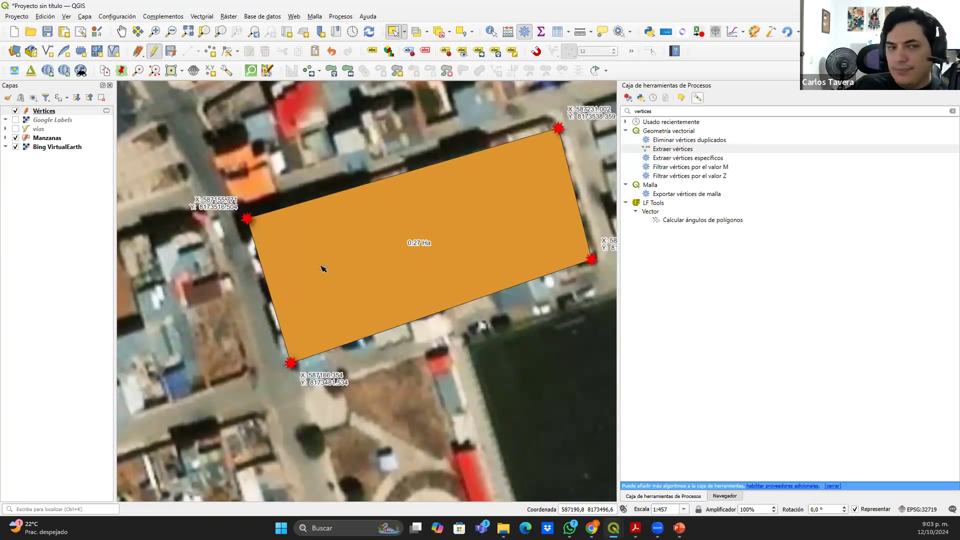
scroll(415, 243, down, 1)
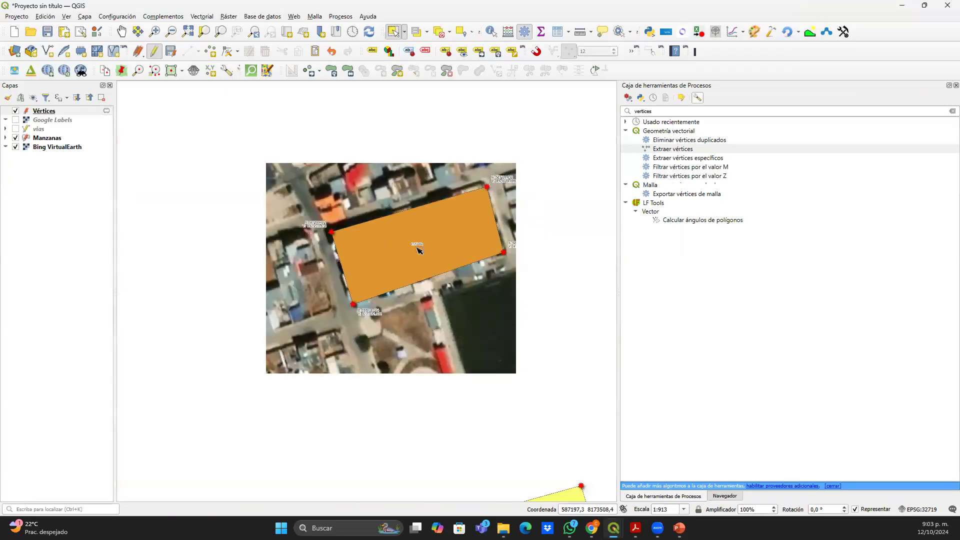
drag(399, 270, 300, 252)
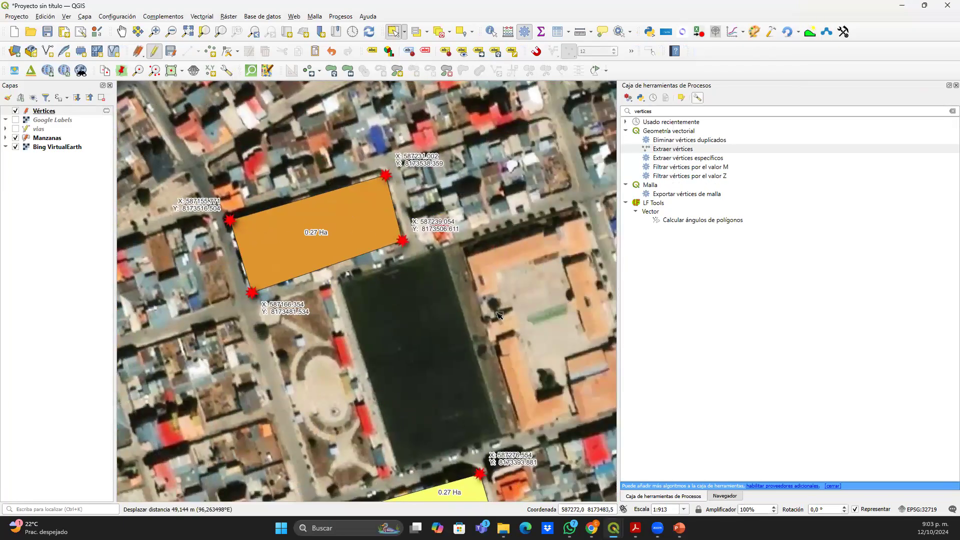
drag(601, 426, 414, 203)
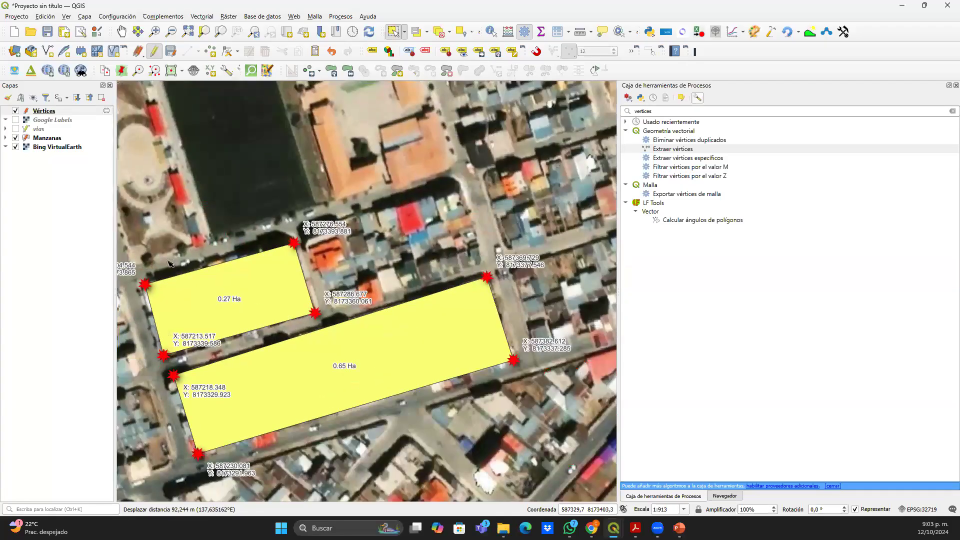
drag(411, 283, 479, 266)
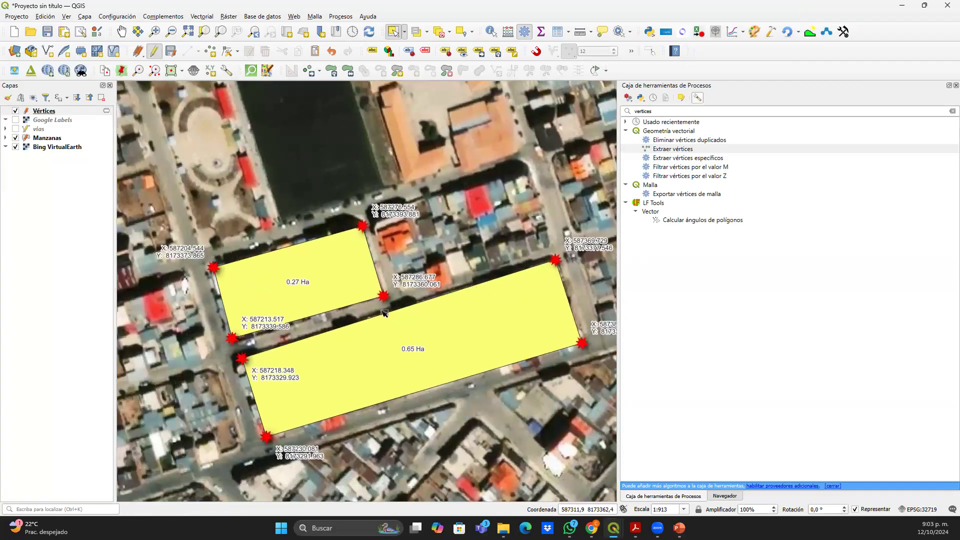
Examine the vertex labels of the adjoining blue and yellow blocks, especially at their shared corners
scroll(335, 227, up, 2)
scroll(335, 227, down, 3)
drag(411, 213, 360, 372)
drag(602, 191, 440, 176)
scroll(440, 176, up, 1)
scroll(440, 256, up, 1)
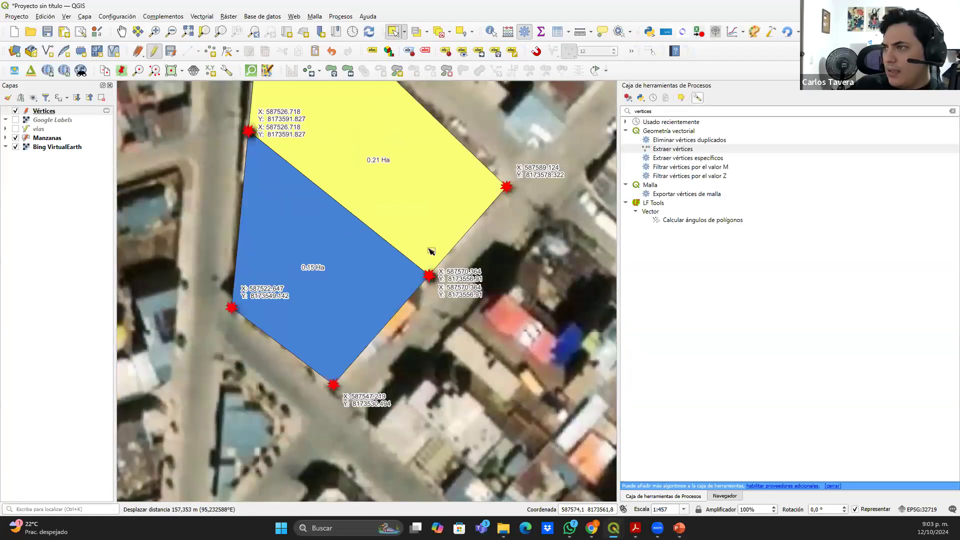
drag(304, 195, 321, 246)
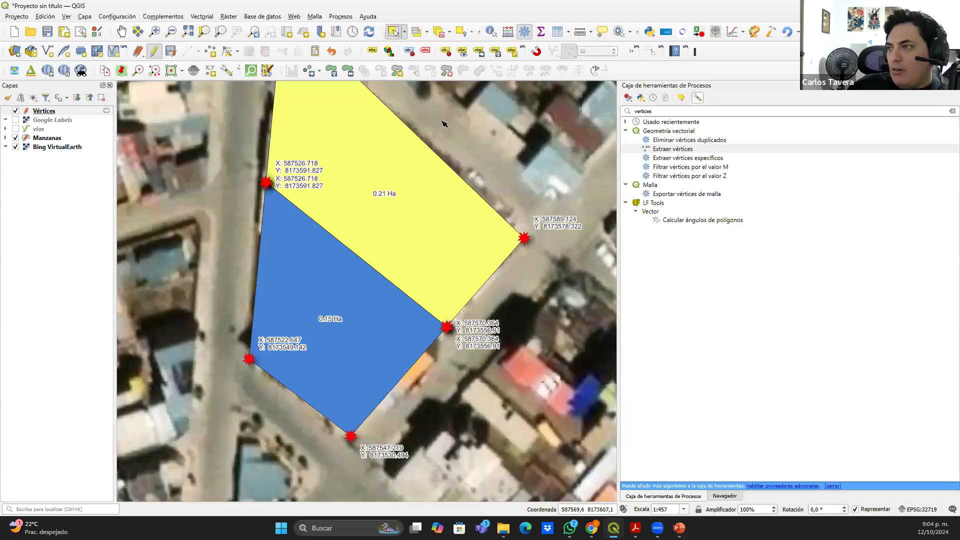
scroll(410, 210, down, 1)
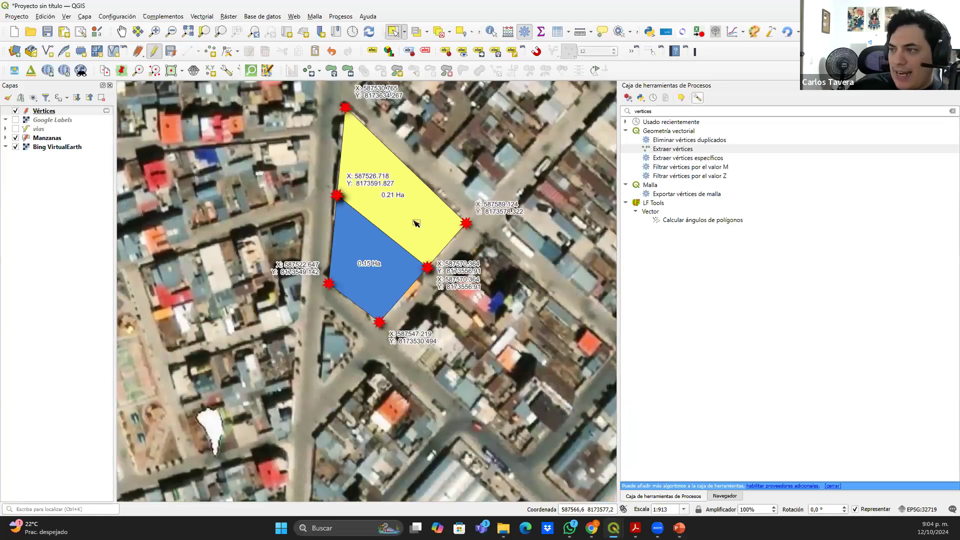
scroll(408, 252, up, 2)
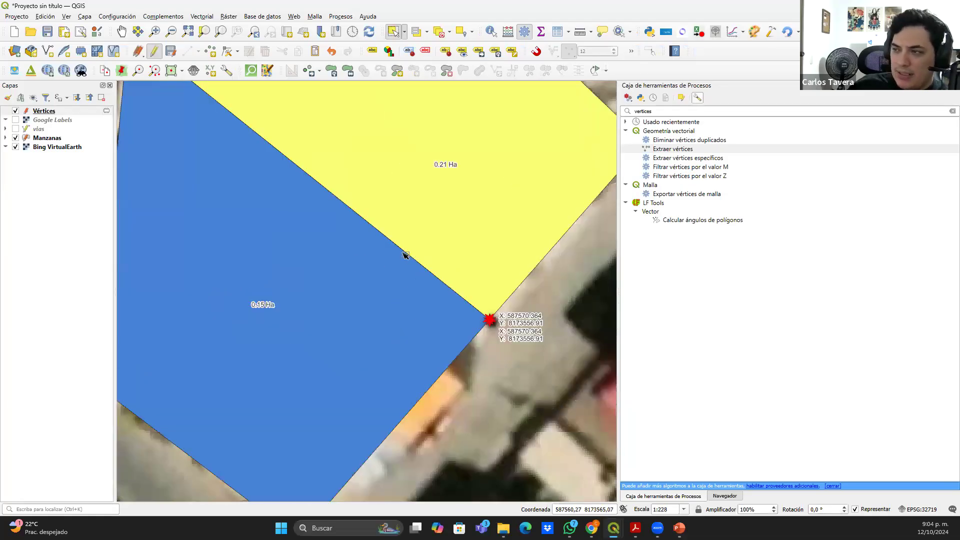
scroll(404, 252, down, 2)
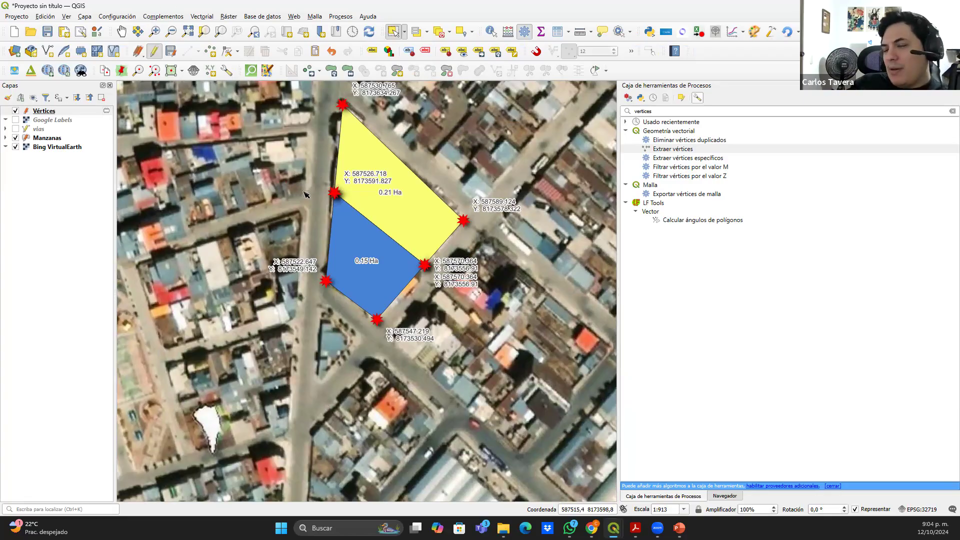
drag(314, 194, 349, 211)
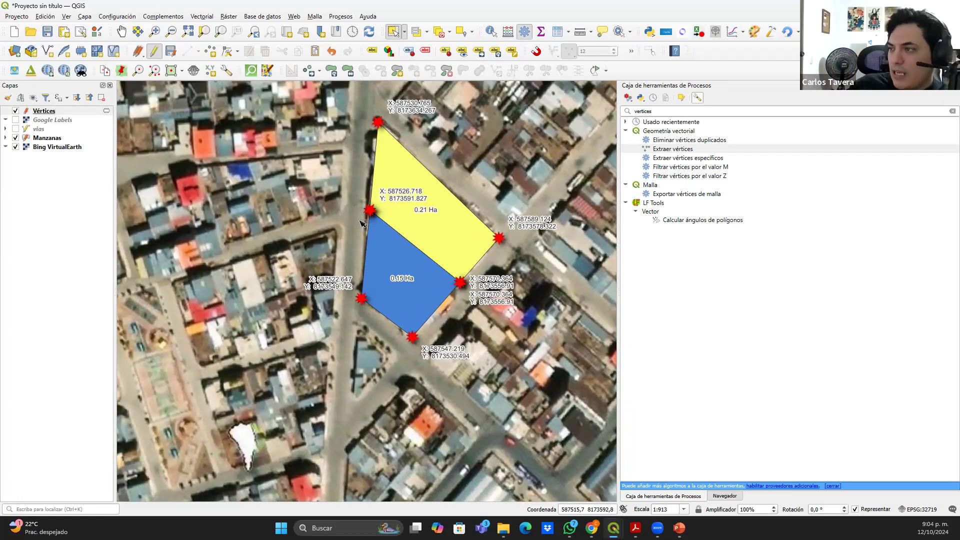
drag(391, 204, 413, 212)
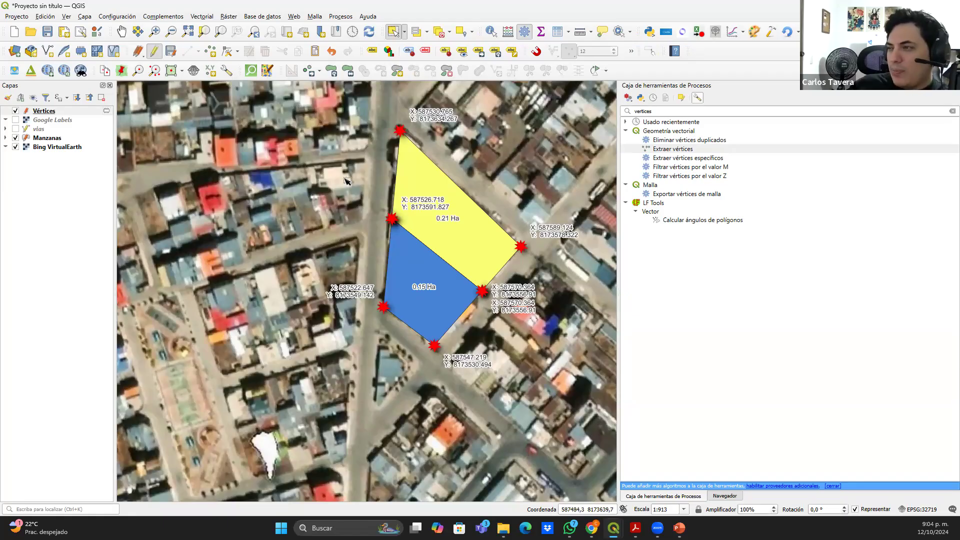
Return to the neighbouring 0.27 Ha and 0.65 Ha yellow blocks and review their vertex labels
drag(282, 282, 328, 249)
scroll(329, 249, down, 1)
drag(306, 324, 397, 217)
drag(195, 288, 250, 233)
scroll(216, 351, up, 1)
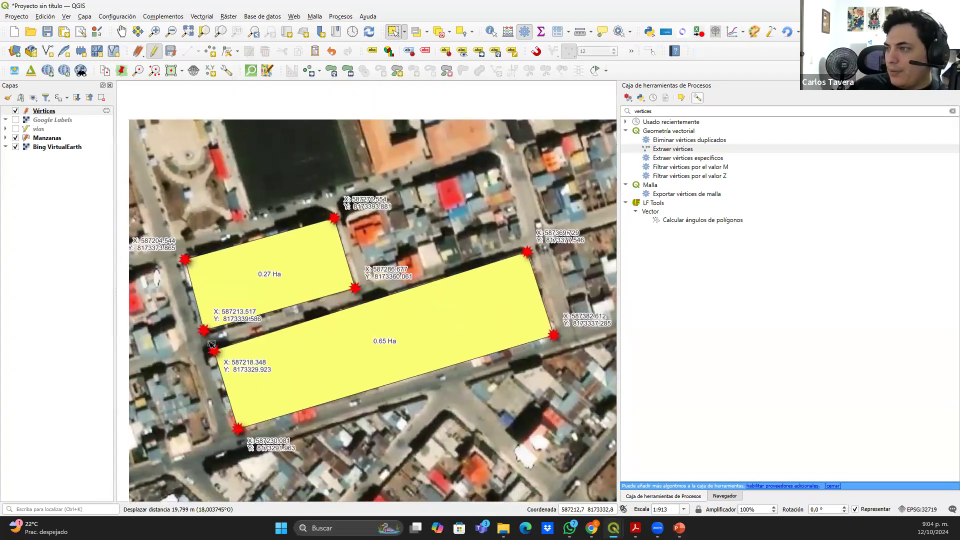
drag(203, 345, 215, 384)
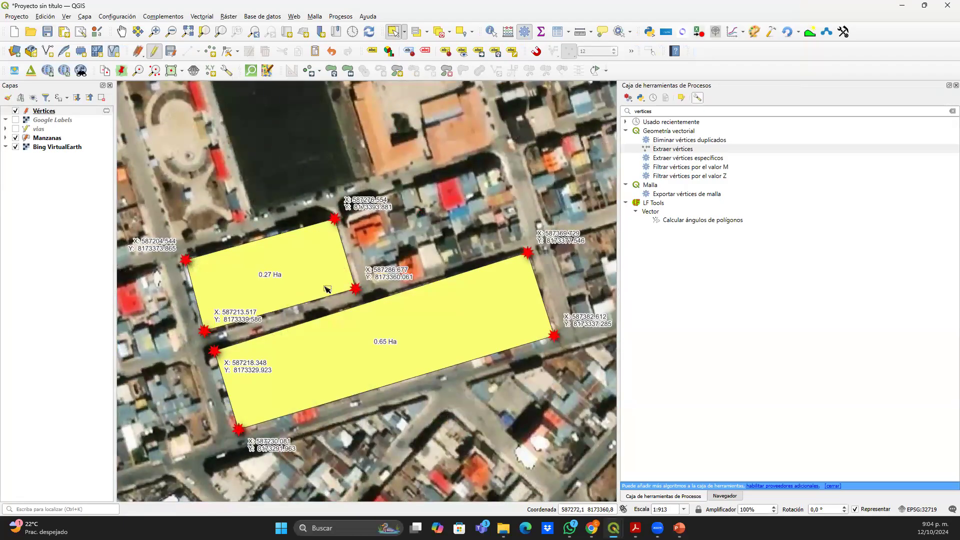
drag(233, 223, 260, 259)
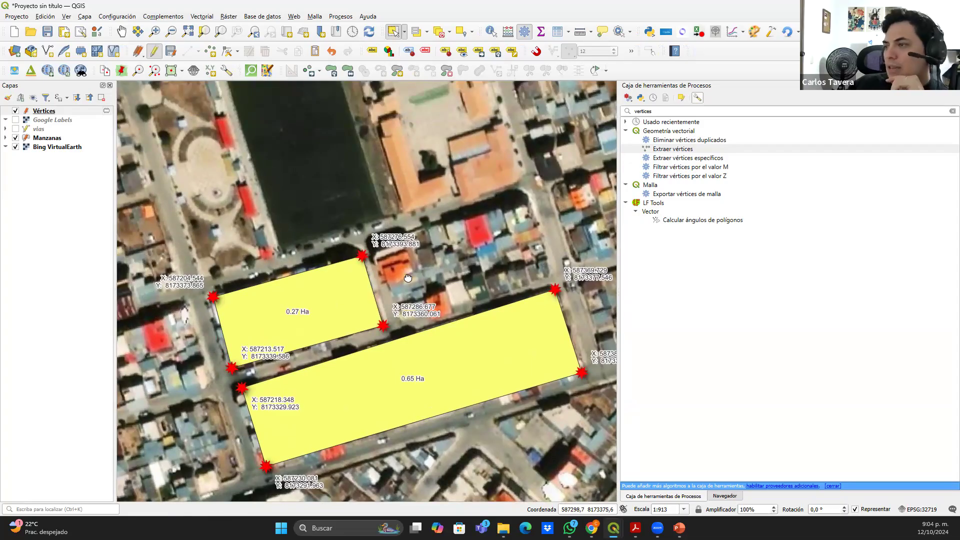
drag(401, 285, 400, 273)
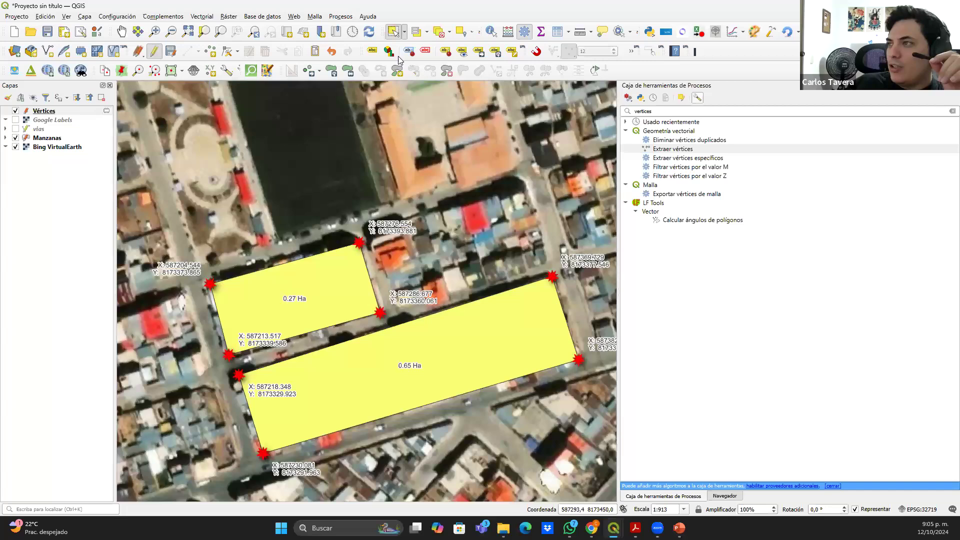
Make Manzanas the active layer and review the labelled blocks together at a smaller map scale
click(47, 138)
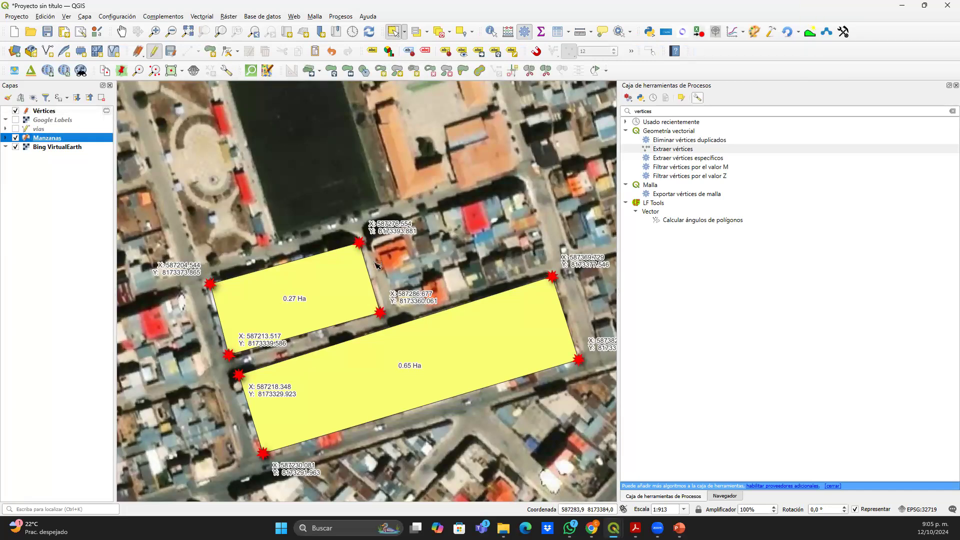
scroll(376, 264, down, 1)
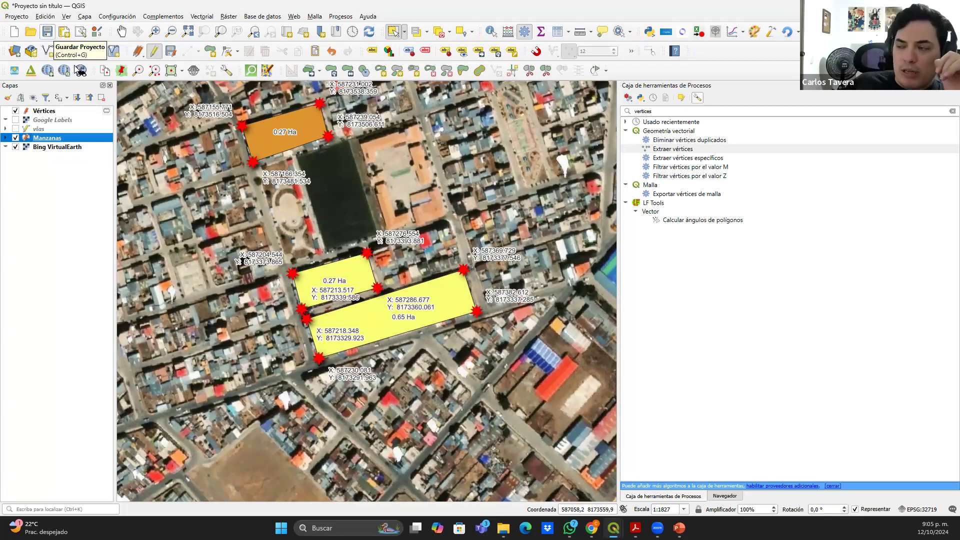
drag(227, 214, 192, 249)
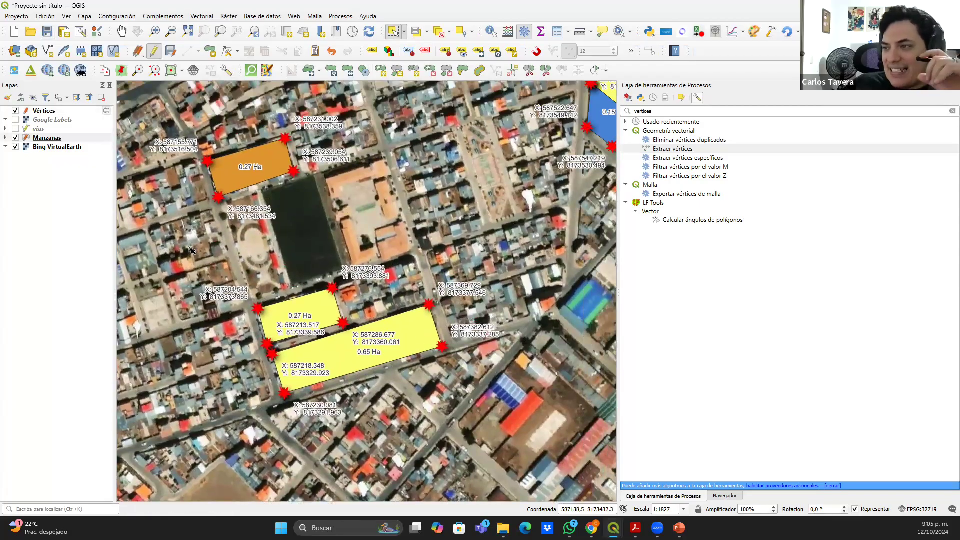
drag(292, 306, 330, 318)
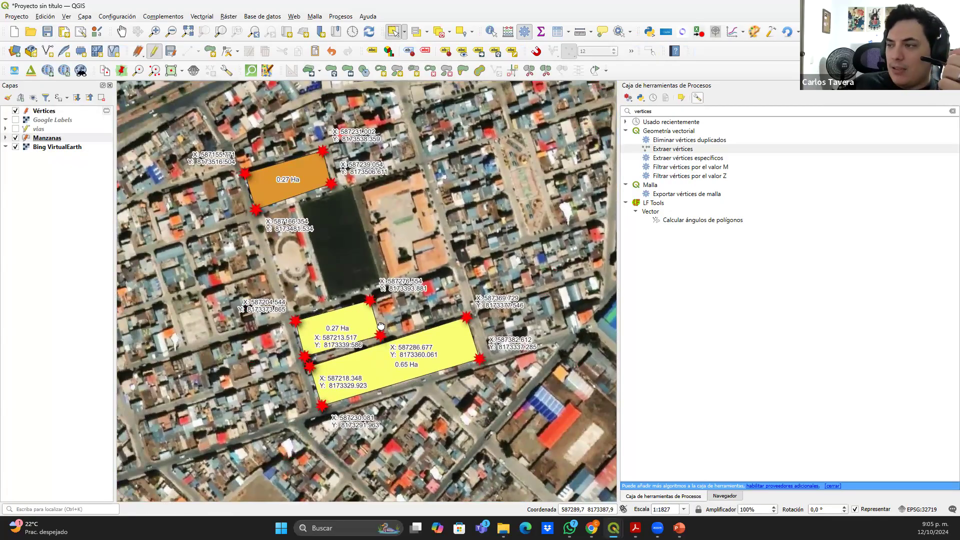
drag(381, 326, 379, 346)
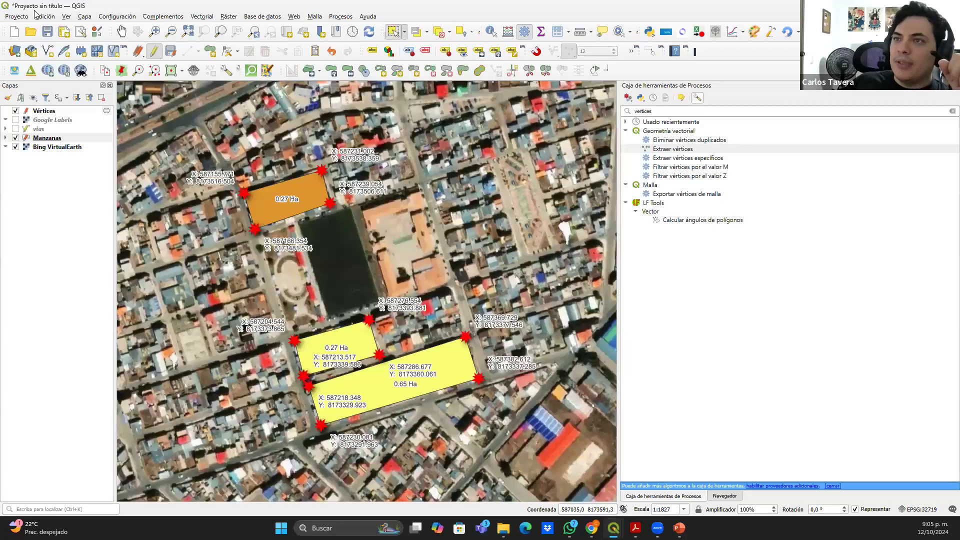
Save the project in the SIG folder under the name PROYECTO
key(ctrl+s)
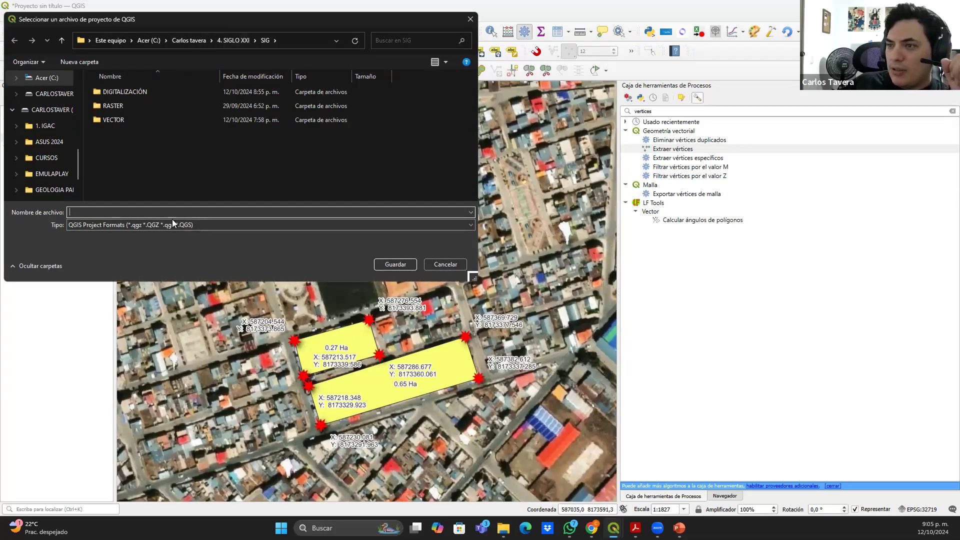
text(PROYECTO)
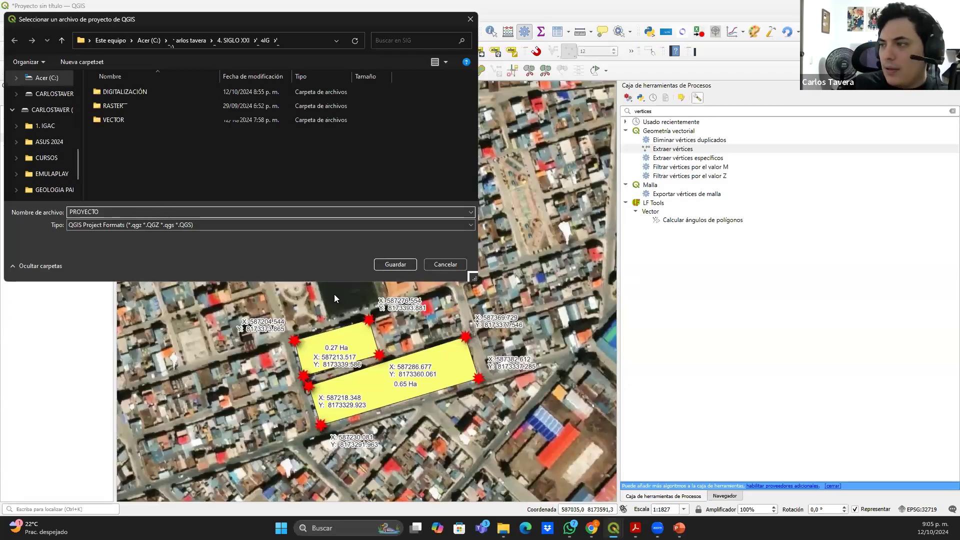
click(412, 262)
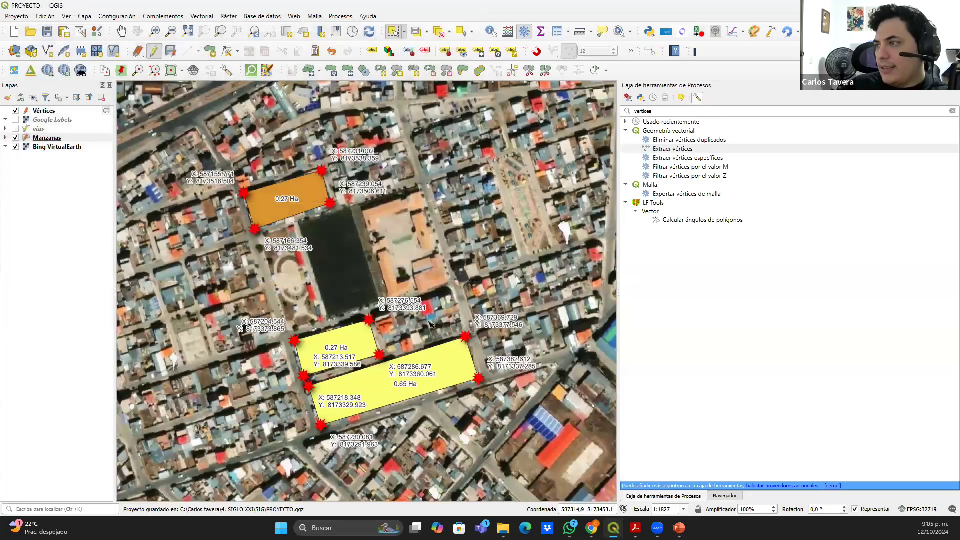